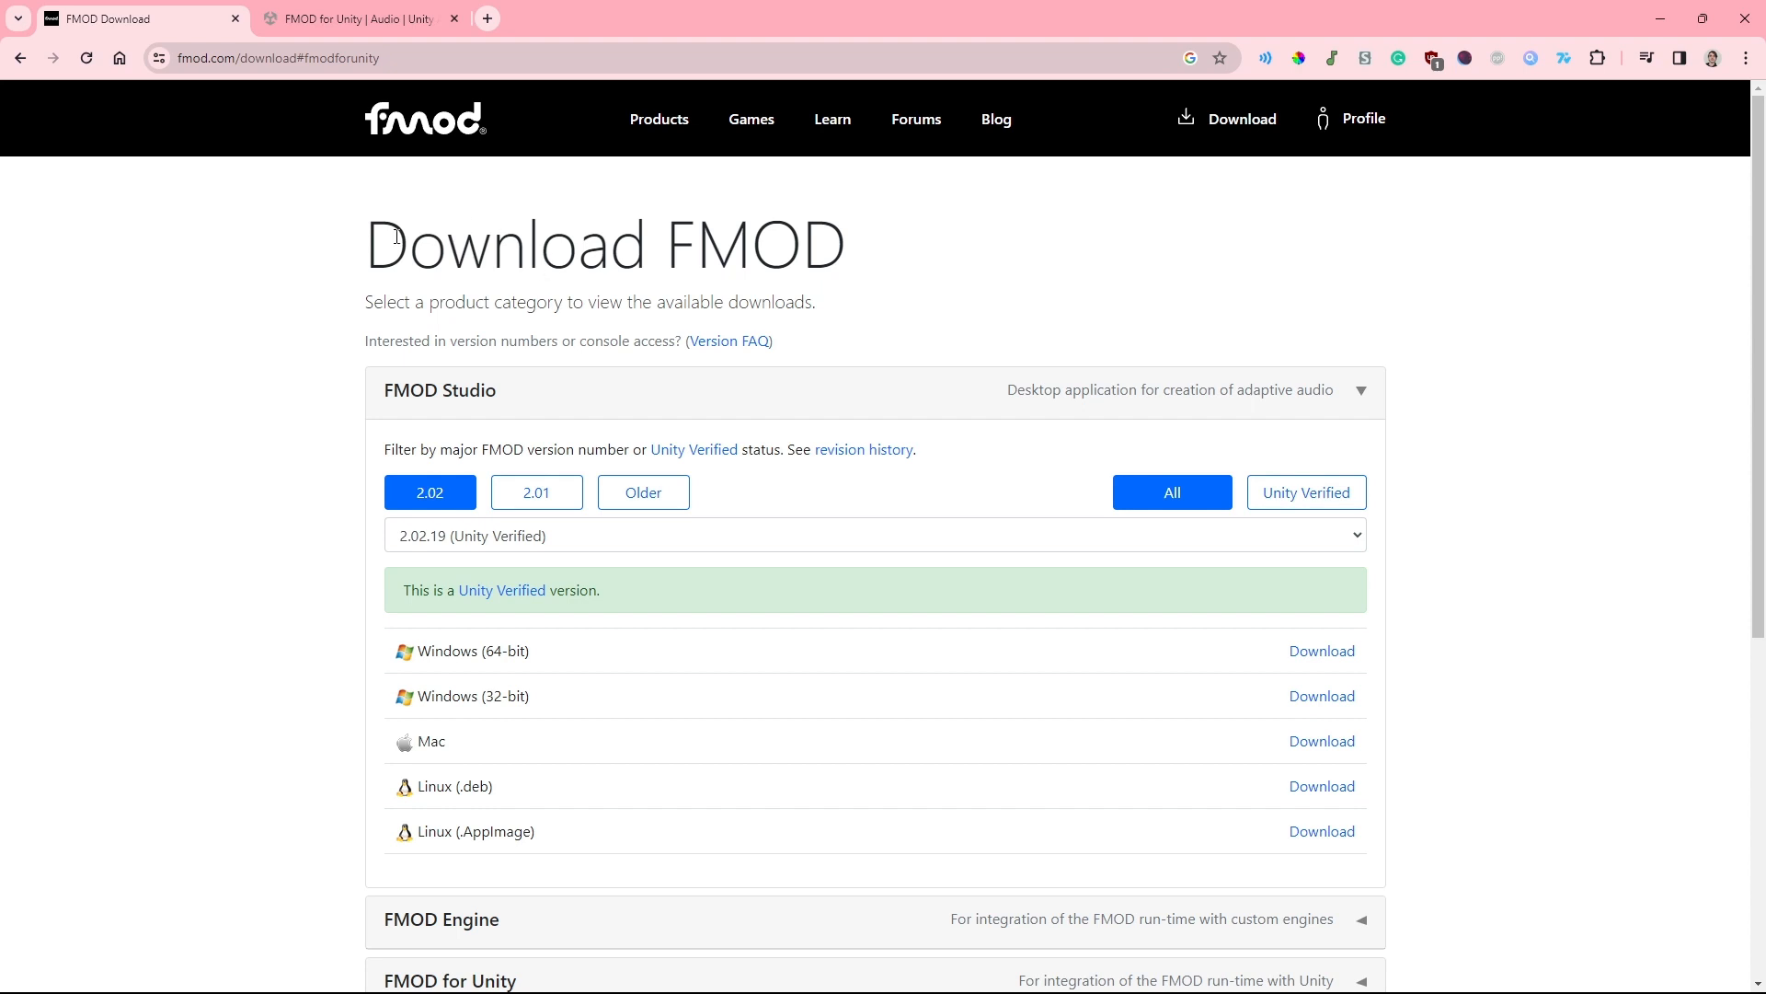
Filter the FMOD Studio 2.02 downloads on the Download FMOD page to Unity Verified versions
{"action": "left_click", "coordinate": [236, 61]}
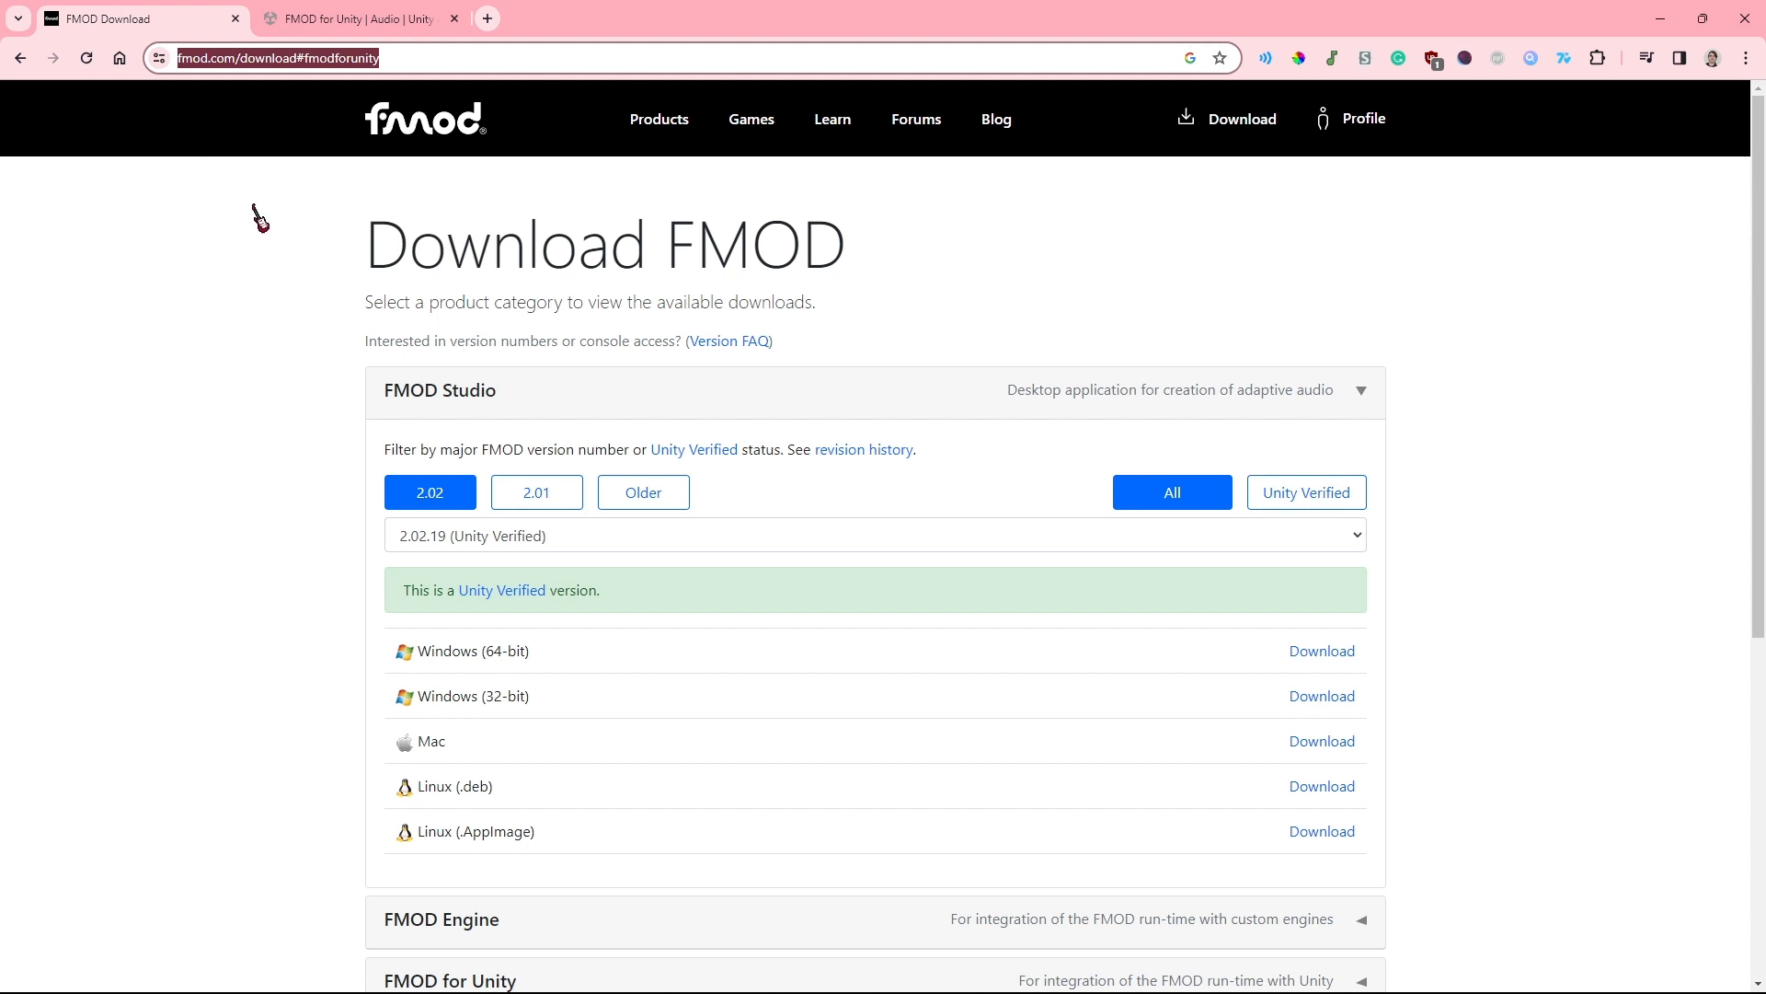
{"action": "left_click", "coordinate": [271, 373]}
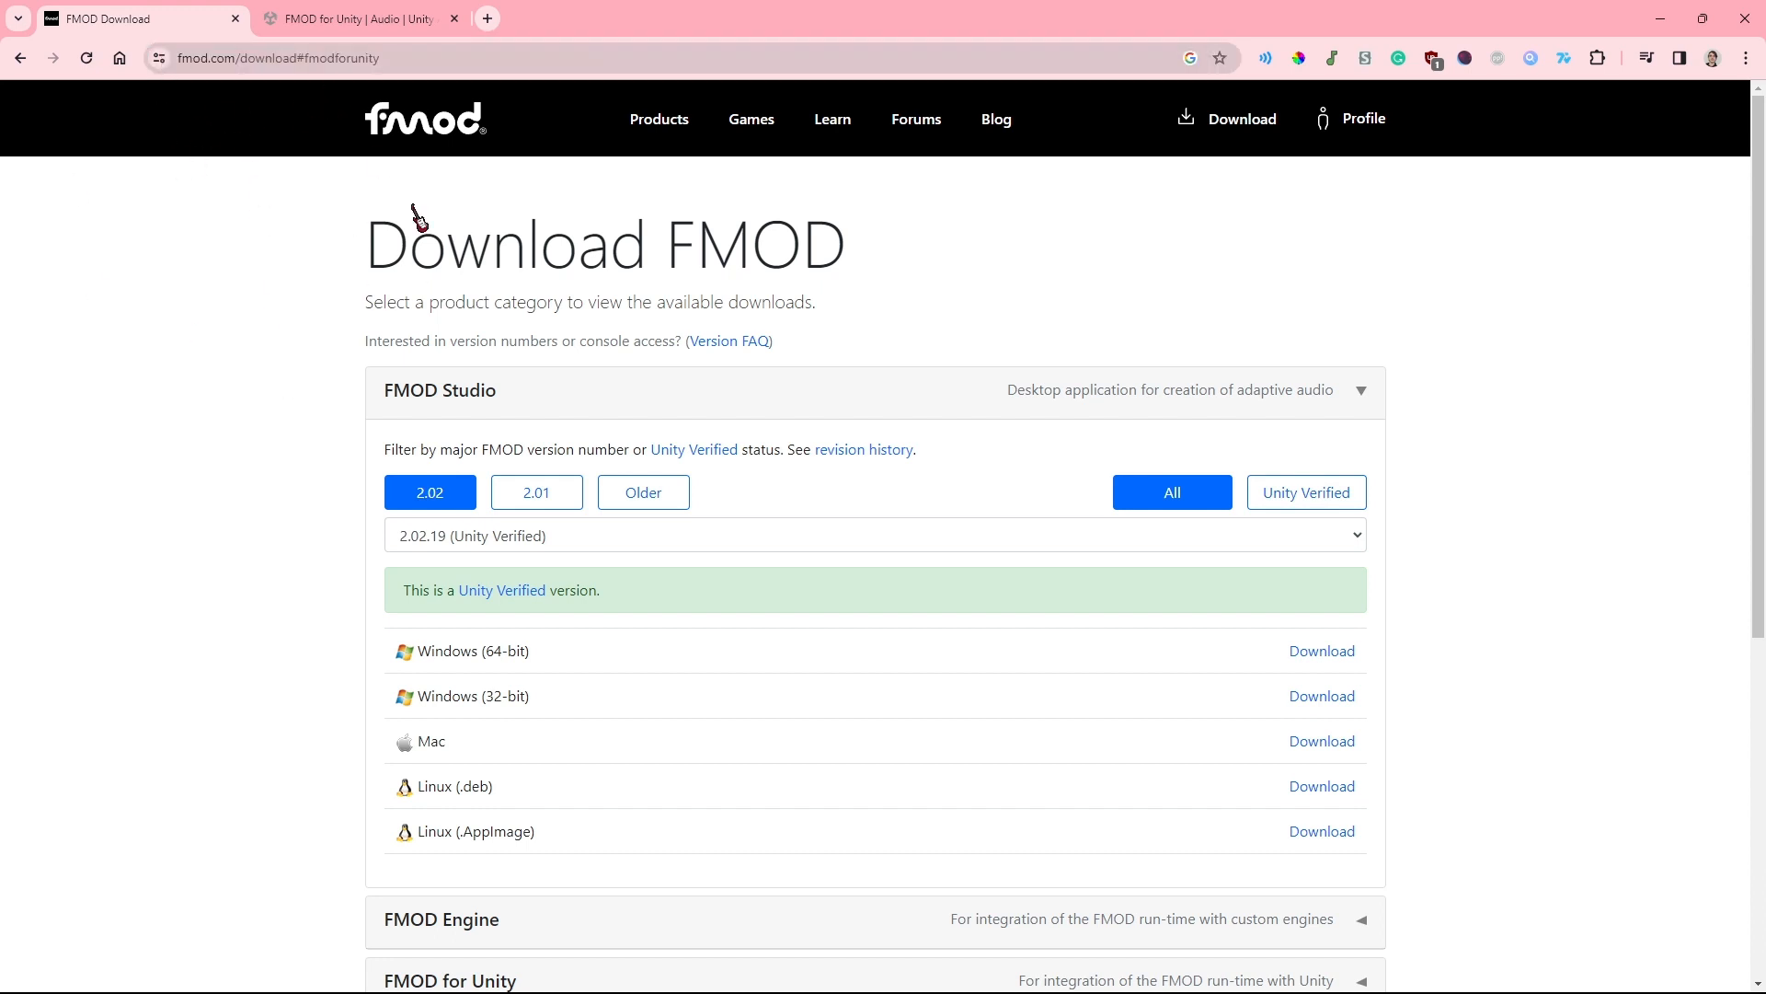
{"action": "scroll", "coordinate": [250, 331], "scroll_direction": "down", "scroll_amount": 1}
{"action": "scroll", "coordinate": [268, 327], "scroll_direction": "up", "scroll_amount": 1}
{"action": "scroll", "coordinate": [543, 350], "scroll_direction": "down", "scroll_amount": 1}
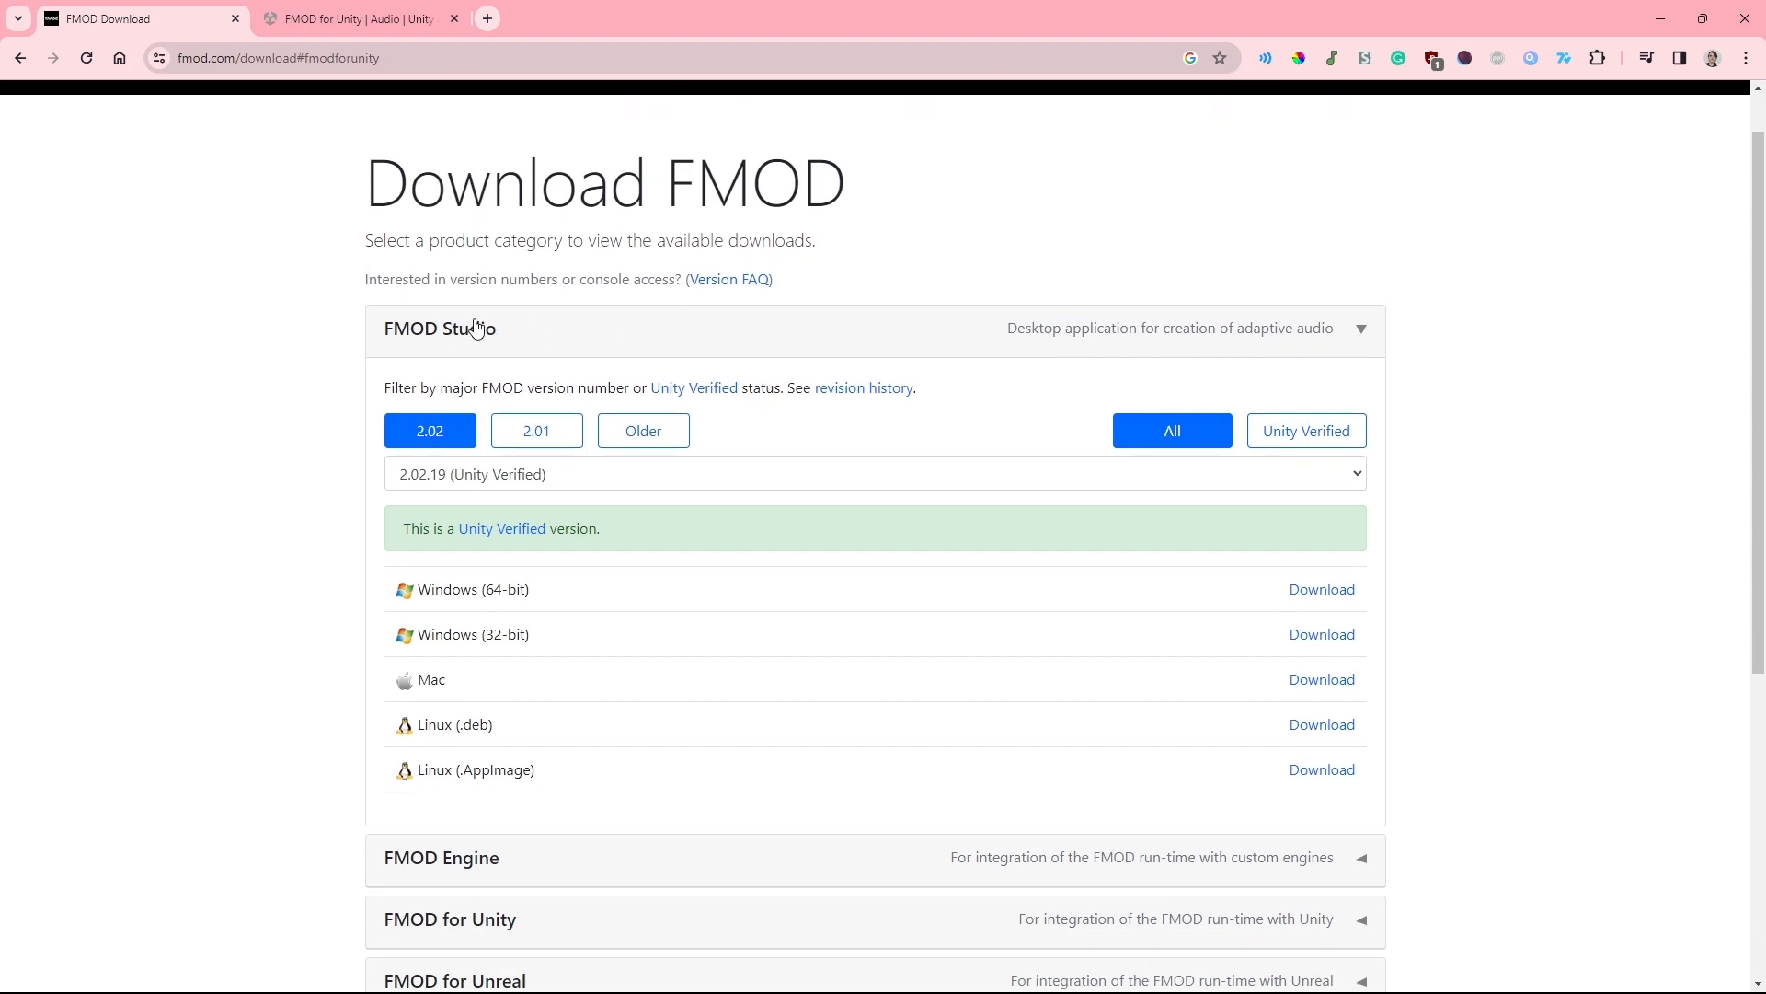
{"action": "scroll", "coordinate": [382, 396], "scroll_direction": "up", "scroll_amount": 1}
{"action": "left_click", "coordinate": [1292, 497]}
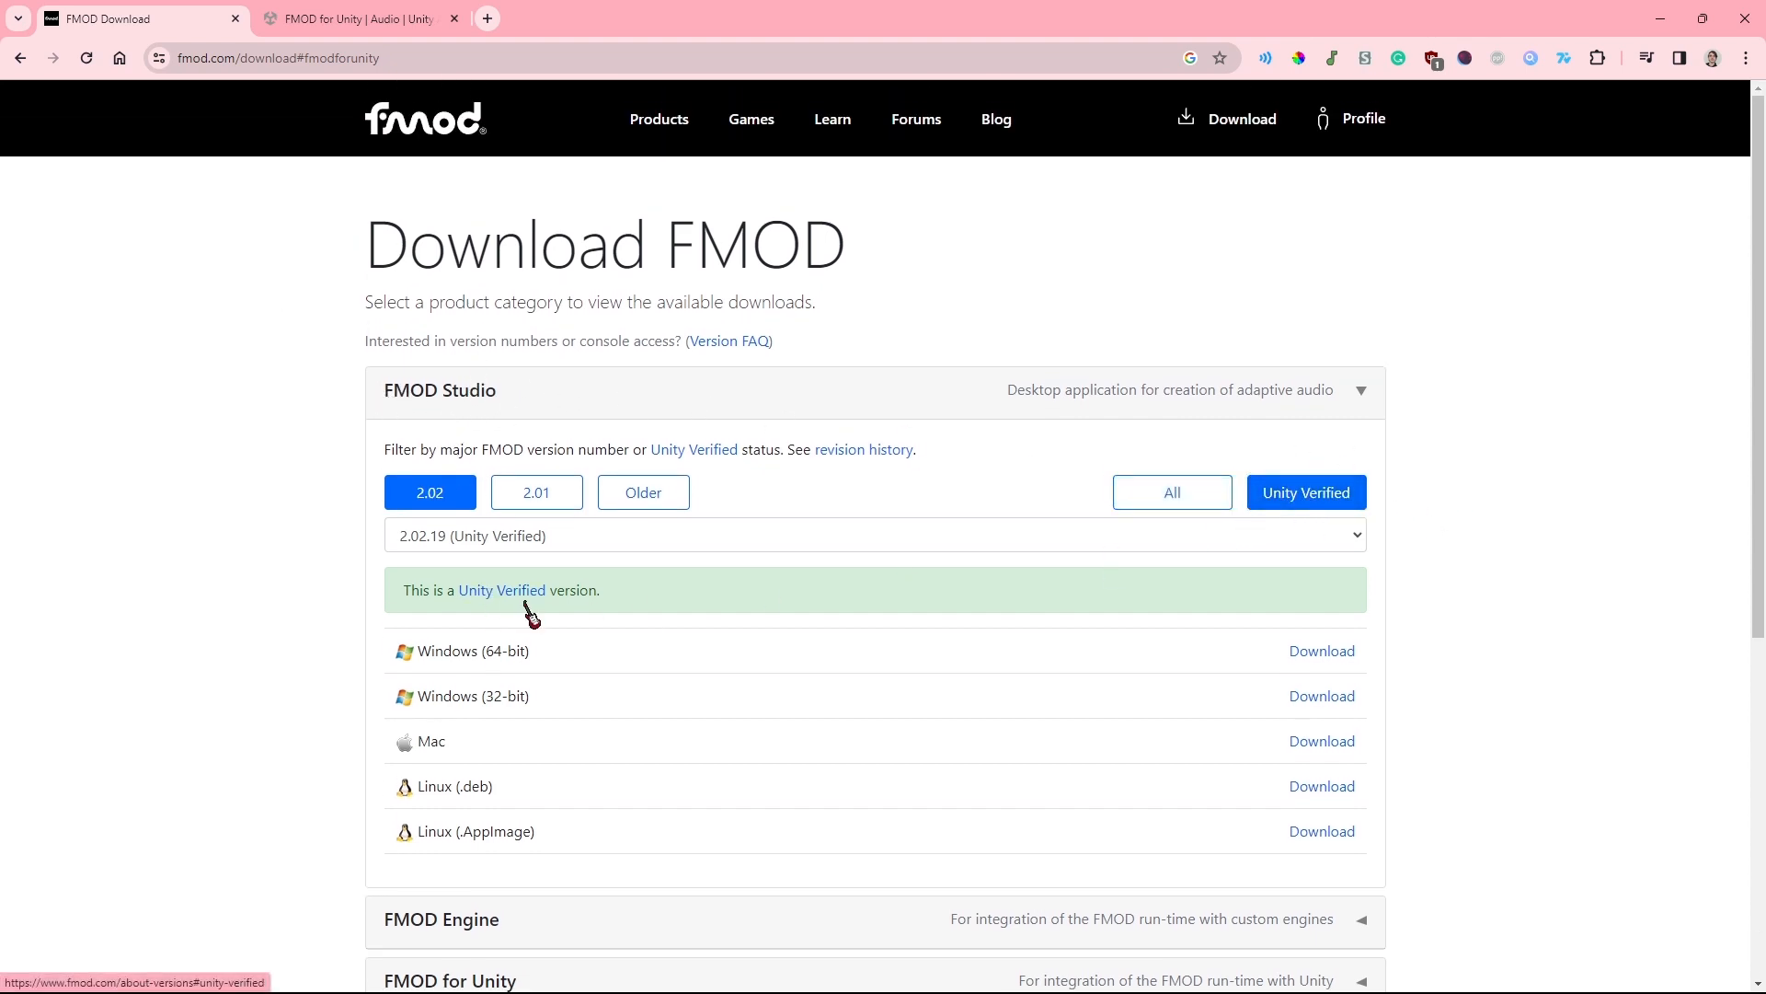
Examine the Windows (64-bit) download entry and check the FMOD Studio window before returning to the browser
{"action": "scroll", "coordinate": [699, 648], "scroll_direction": "down", "scroll_amount": 1}
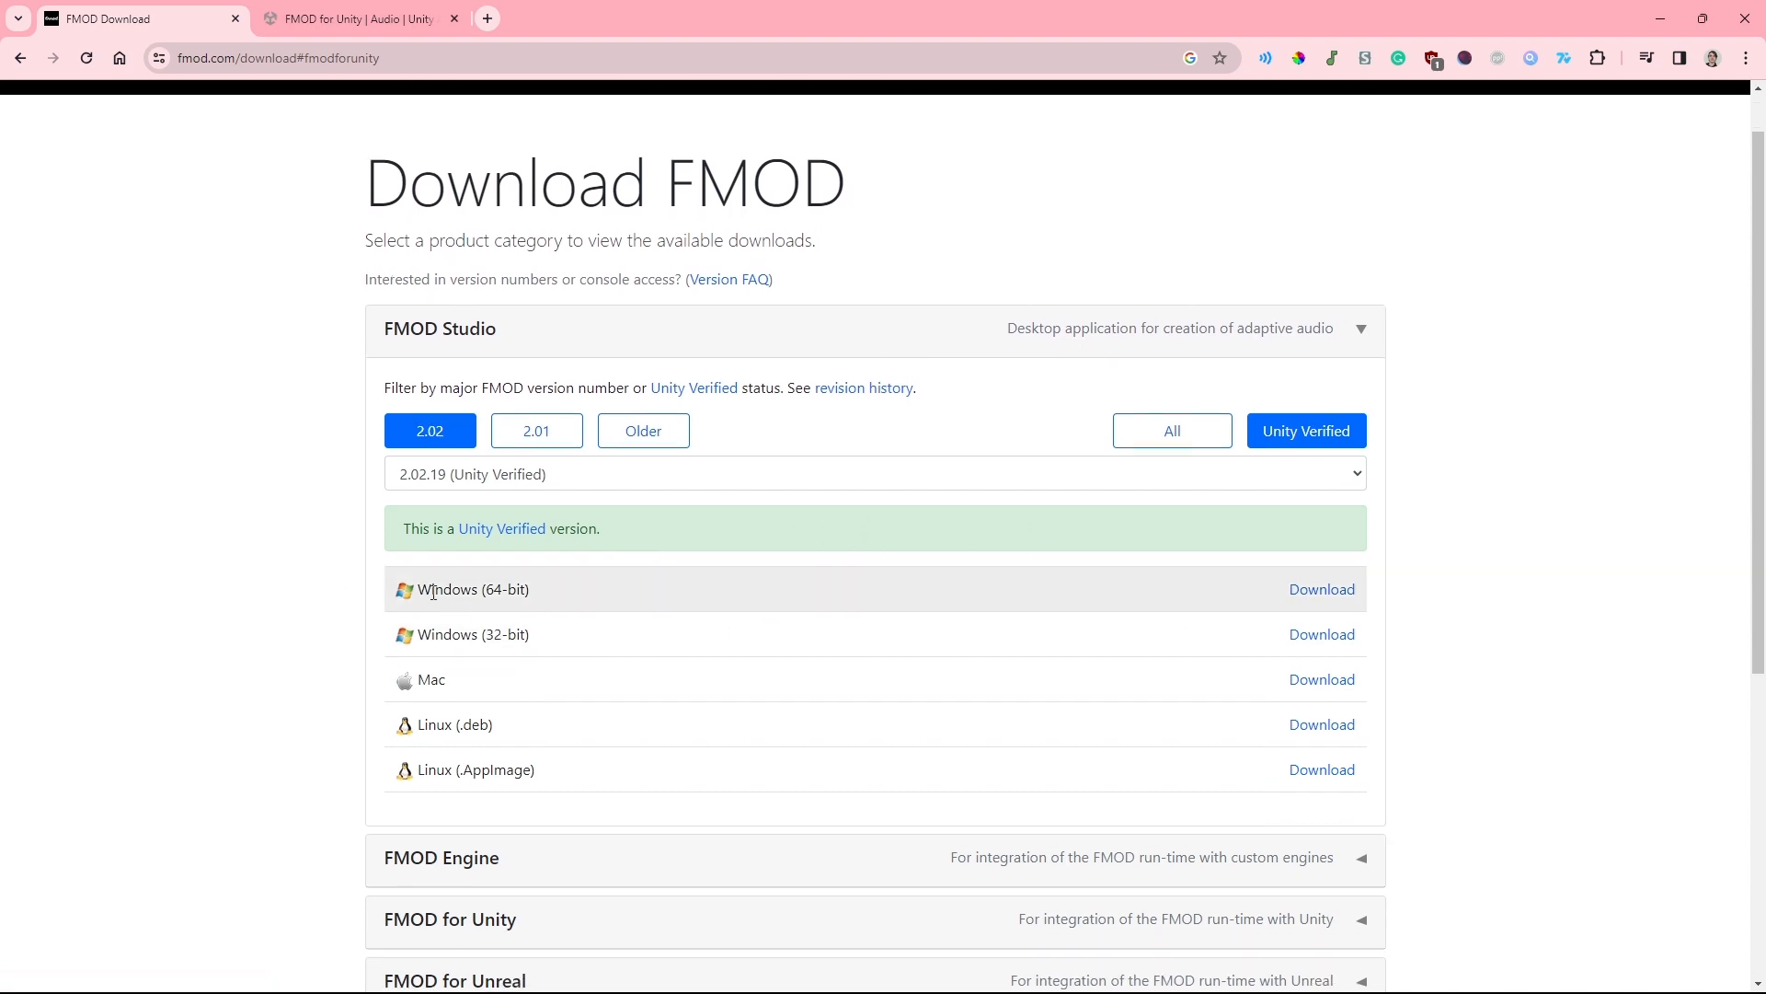
{"action": "left_click_drag", "start_coordinate": [419, 595], "coordinate": [563, 587]}
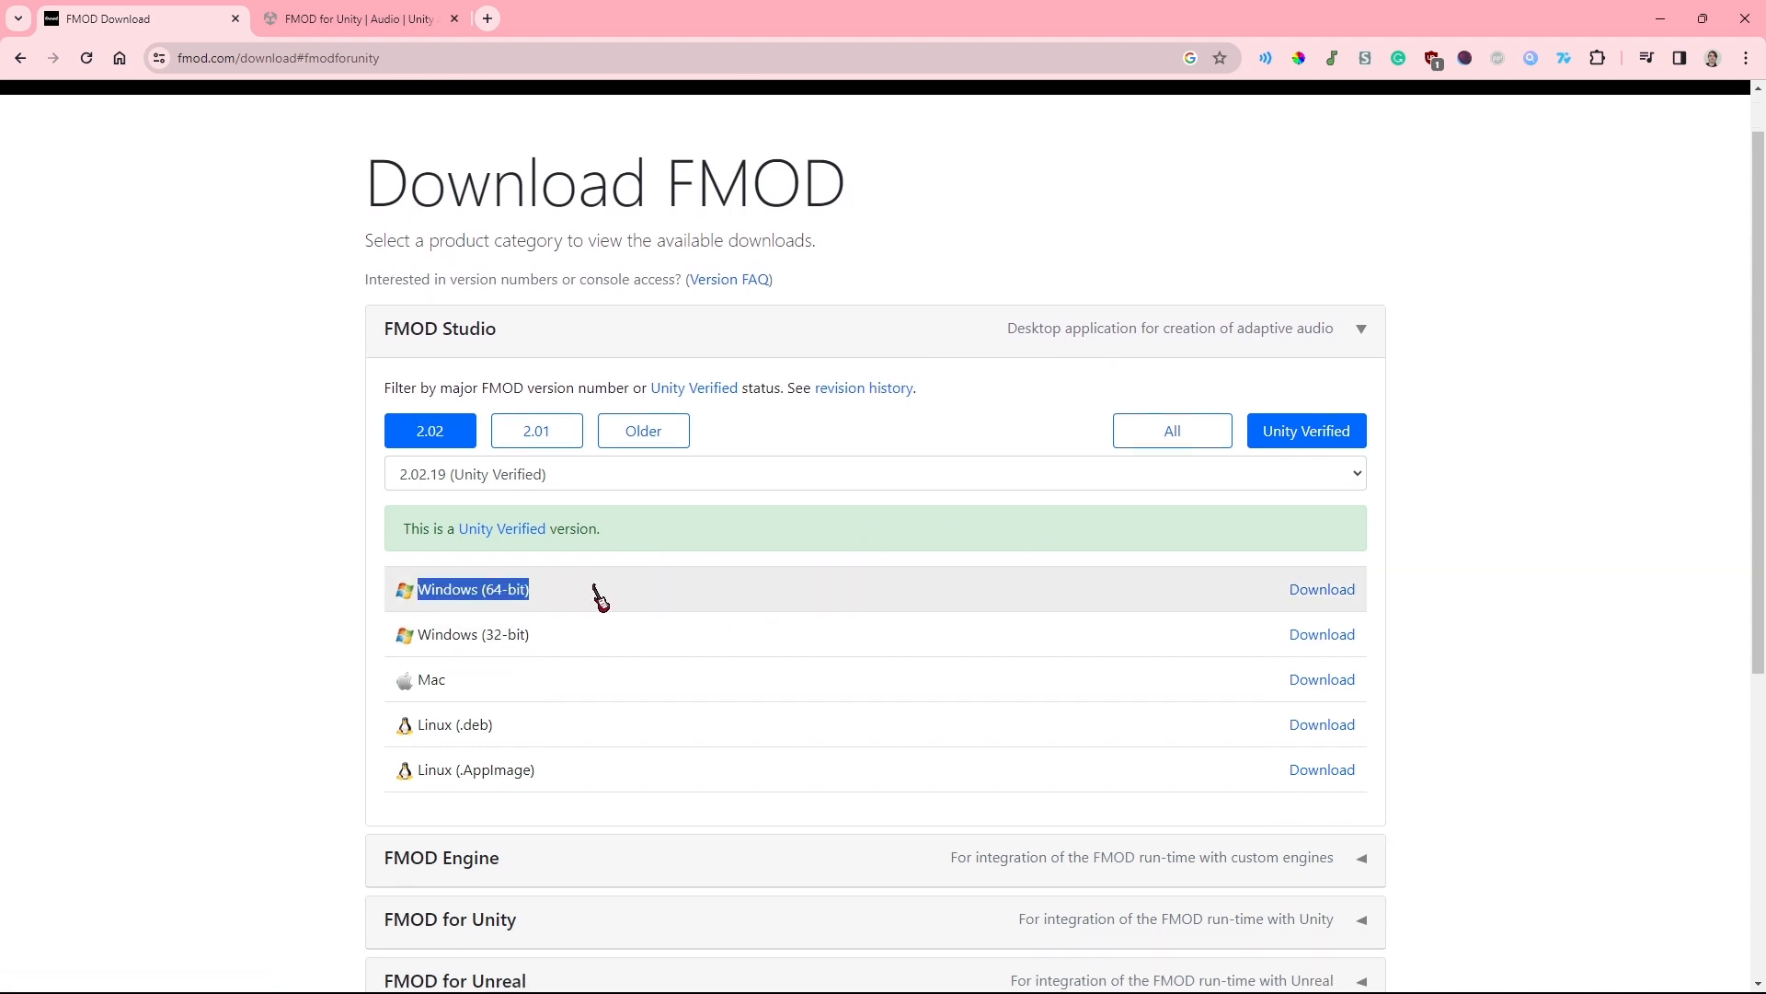
{"action": "left_click", "coordinate": [876, 594]}
{"action": "mouse_move", "coordinate": [740, 976]}
{"action": "left_click", "coordinate": [799, 974]}
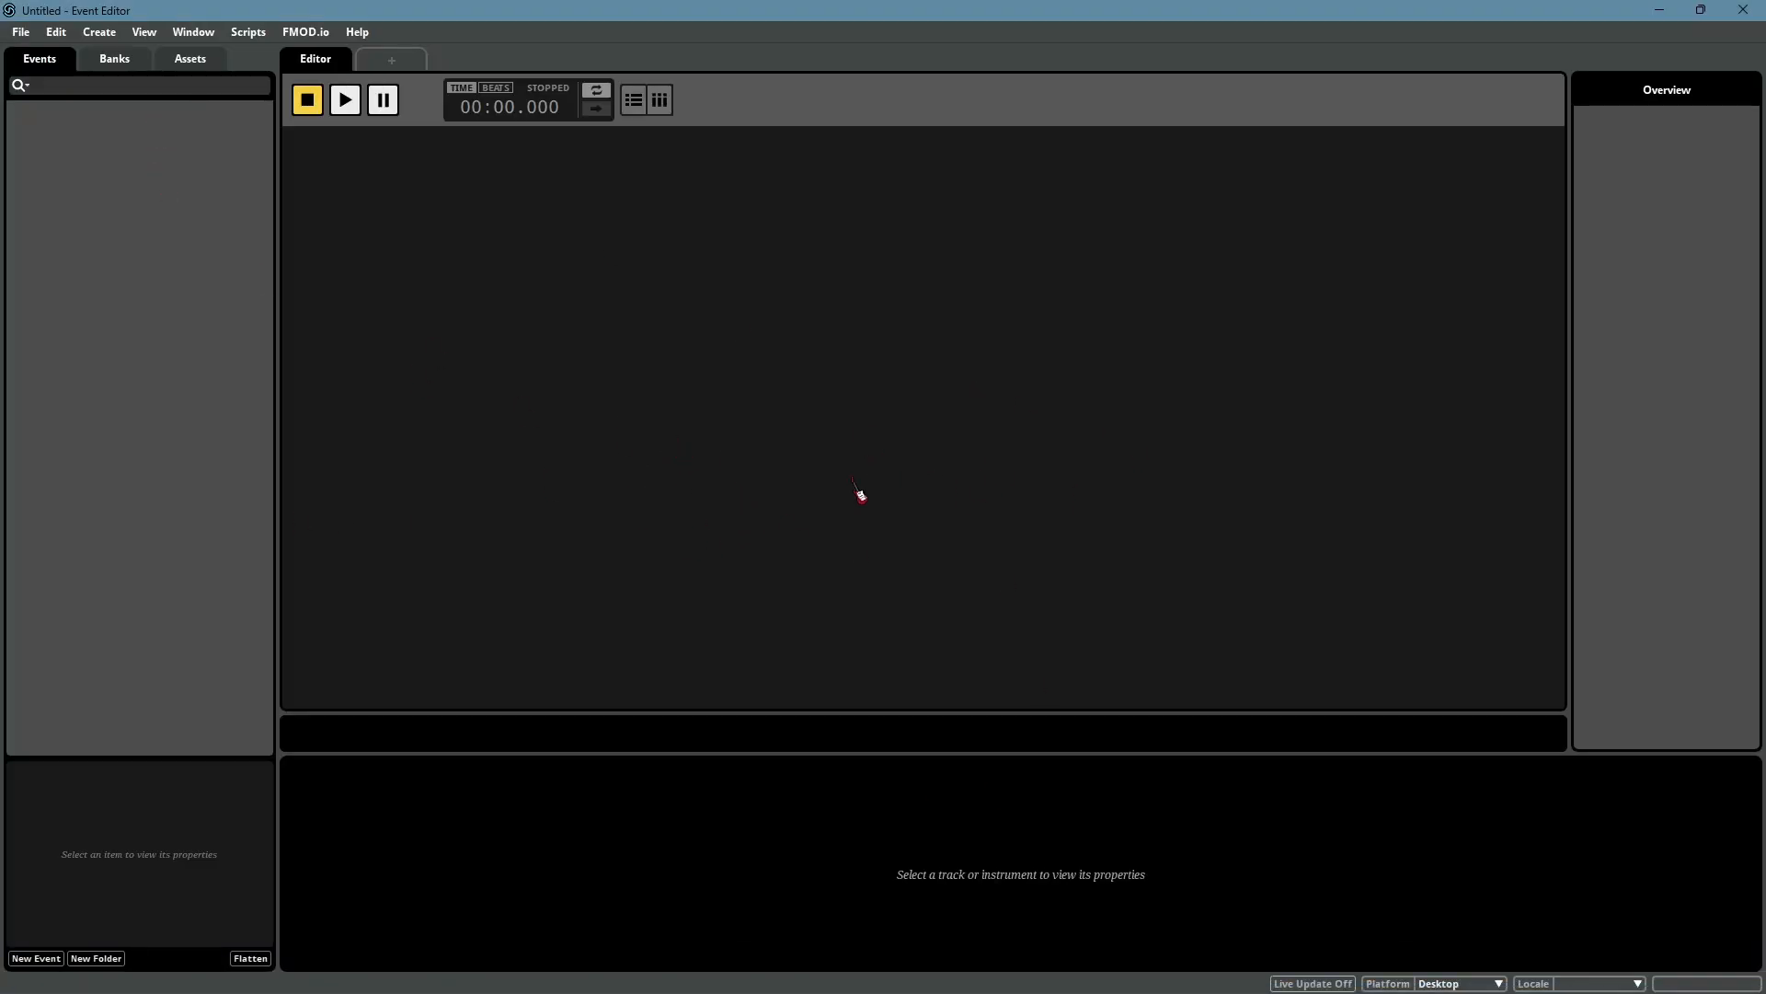
{"action": "key", "text": "alt+Tab"}
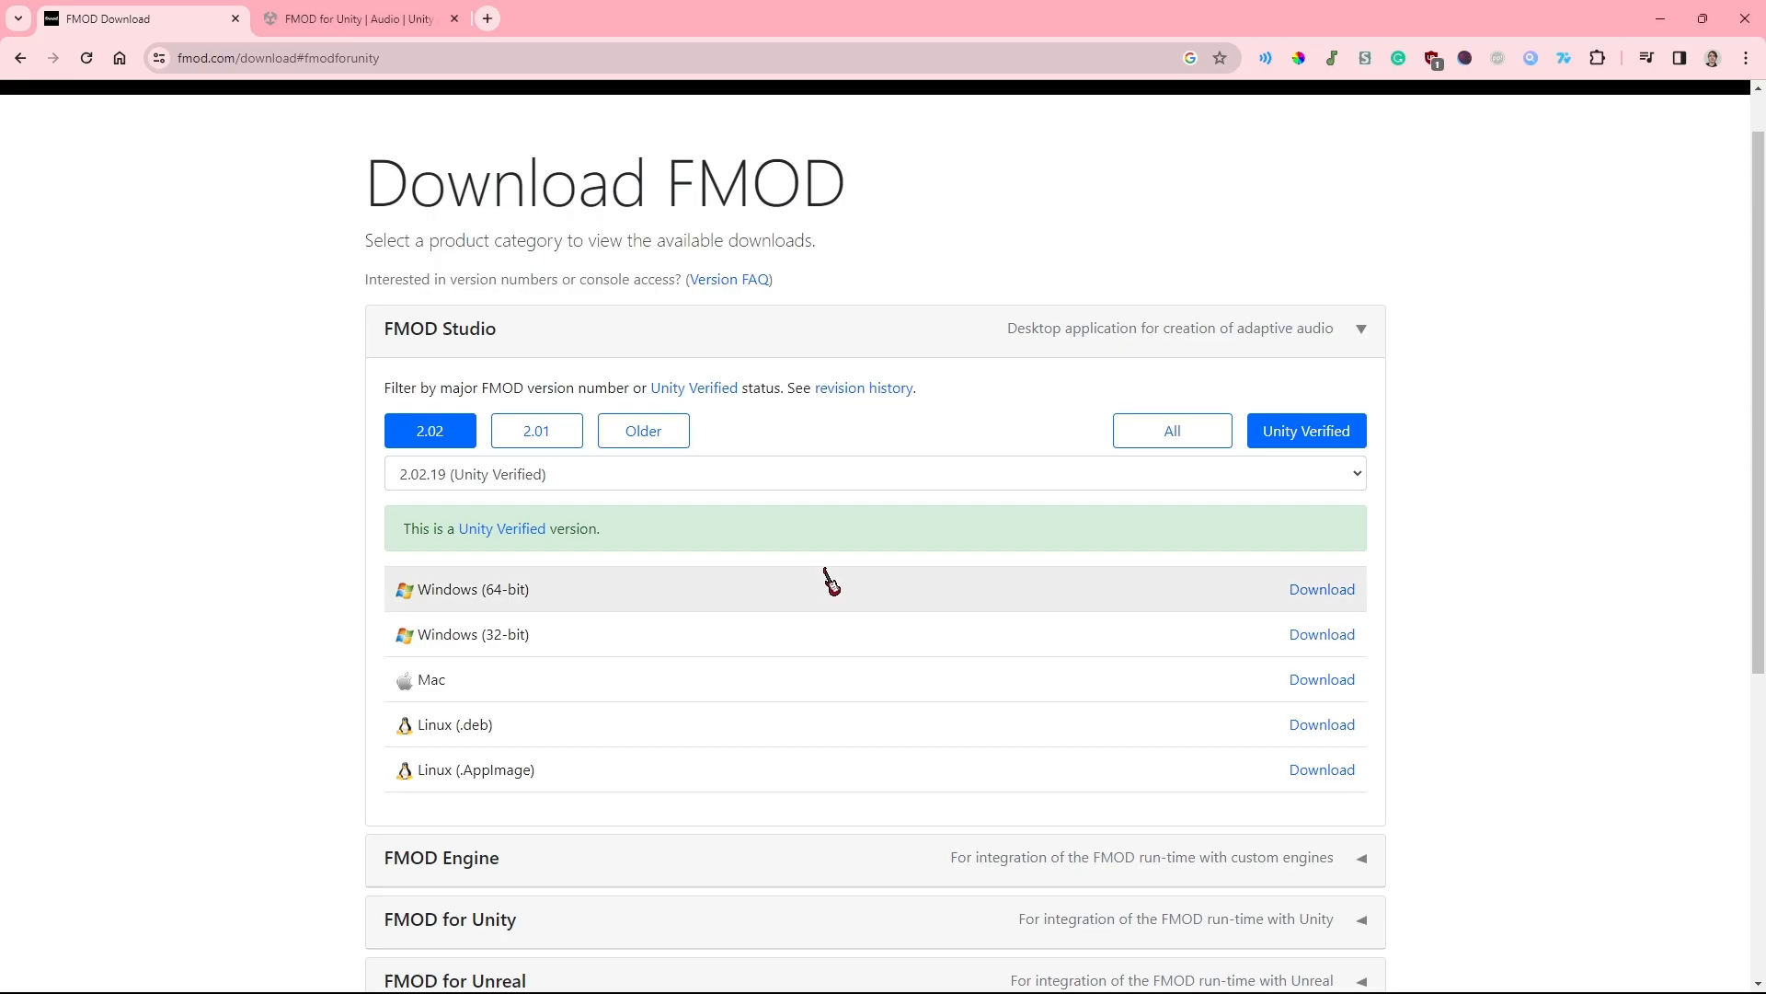
Look over the FMOD for Unity page on the Unity Asset Store, dismissing the related-video suggestions
{"action": "left_click", "coordinate": [321, 12]}
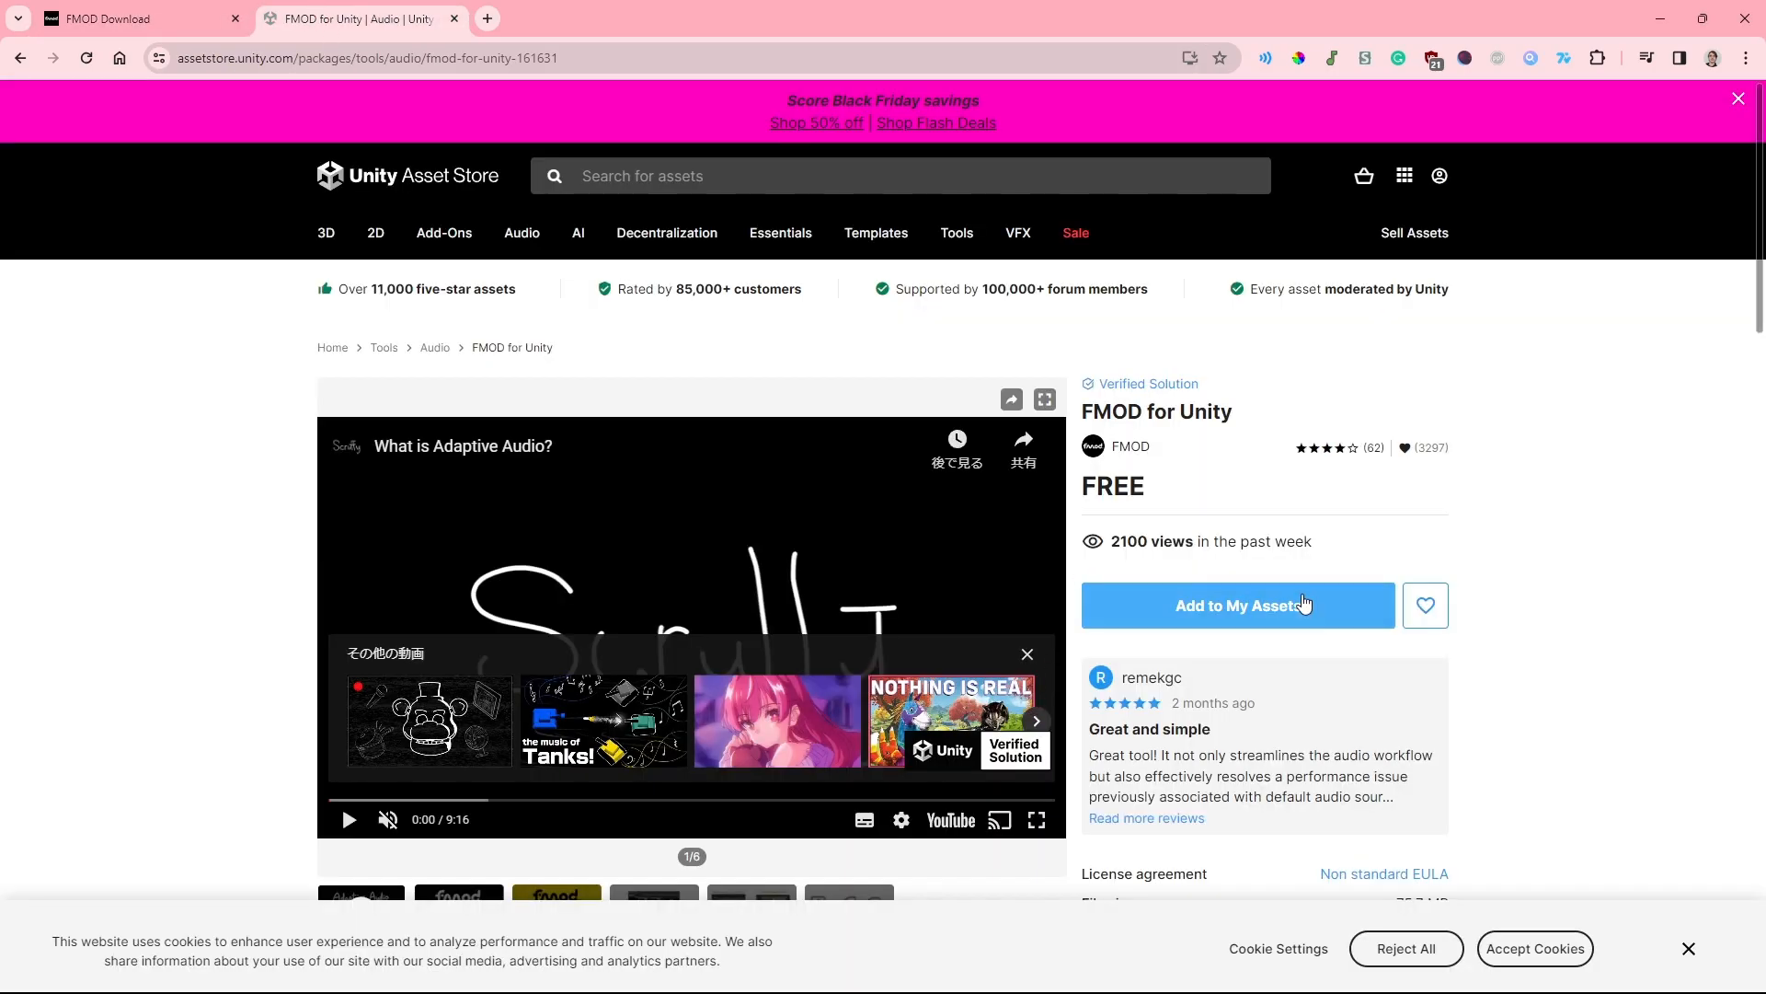
{"action": "left_click", "coordinate": [1029, 655]}
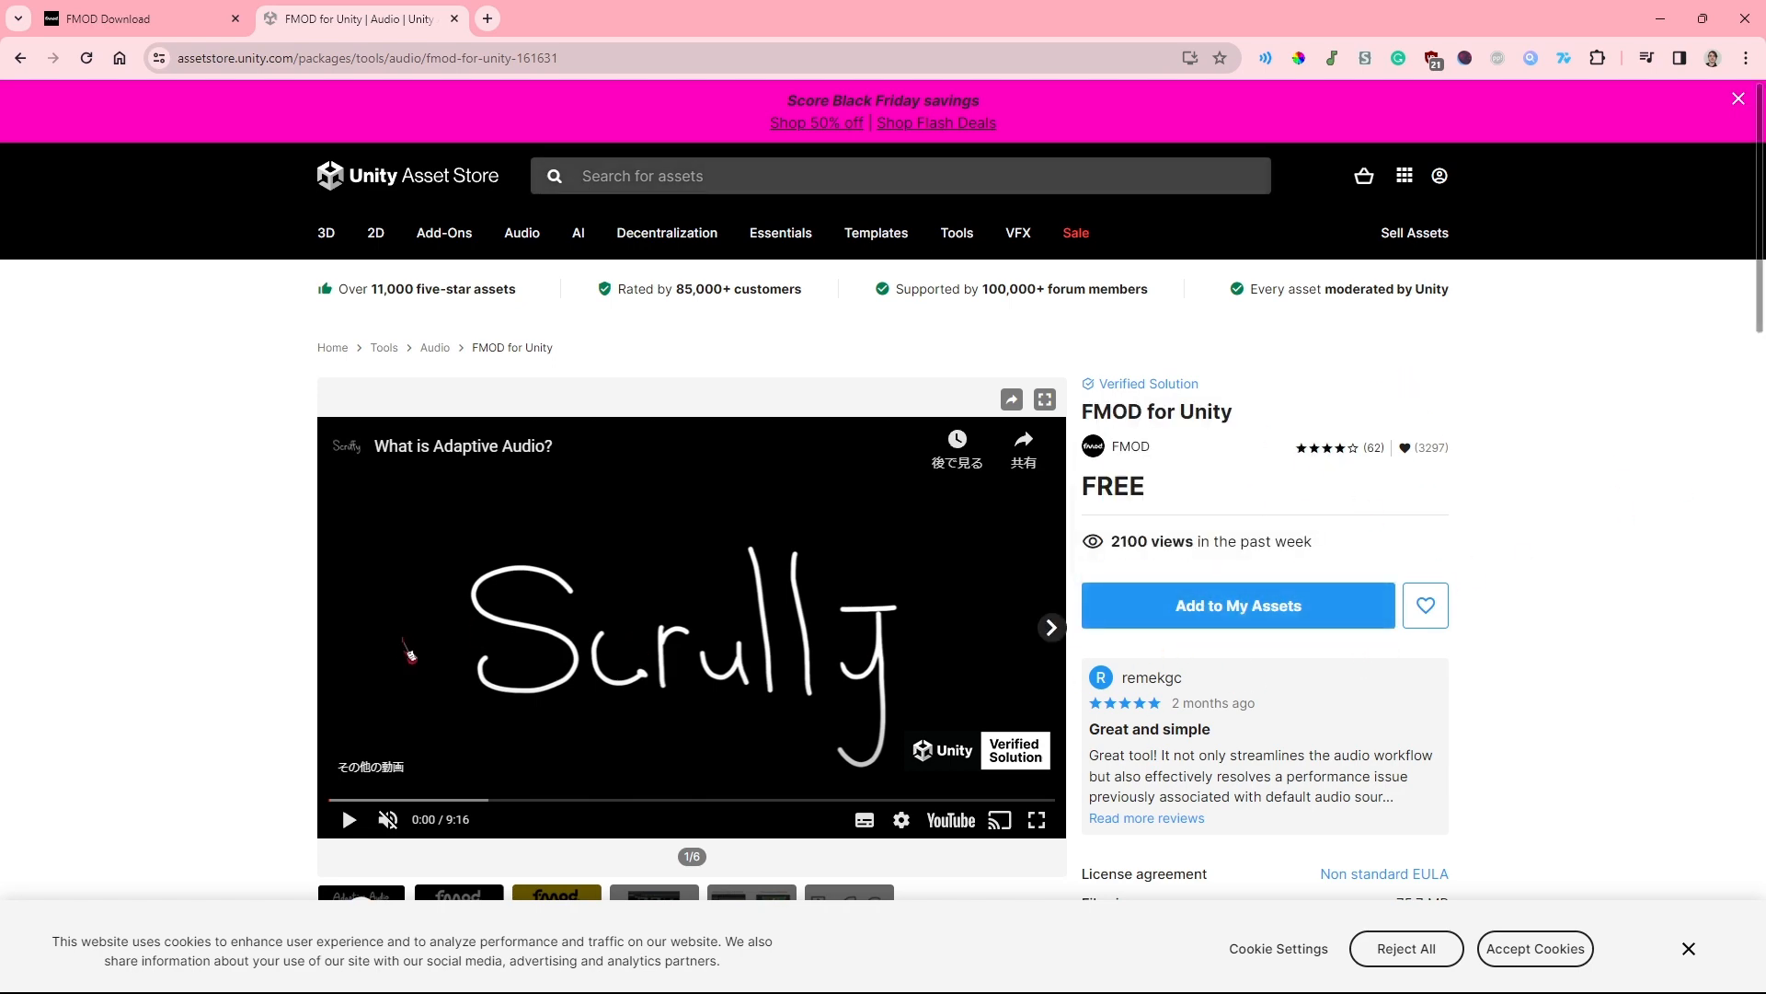
{"action": "scroll", "coordinate": [920, 598], "scroll_direction": "down", "scroll_amount": 2}
{"action": "scroll", "coordinate": [212, 465], "scroll_direction": "up", "scroll_amount": 2}
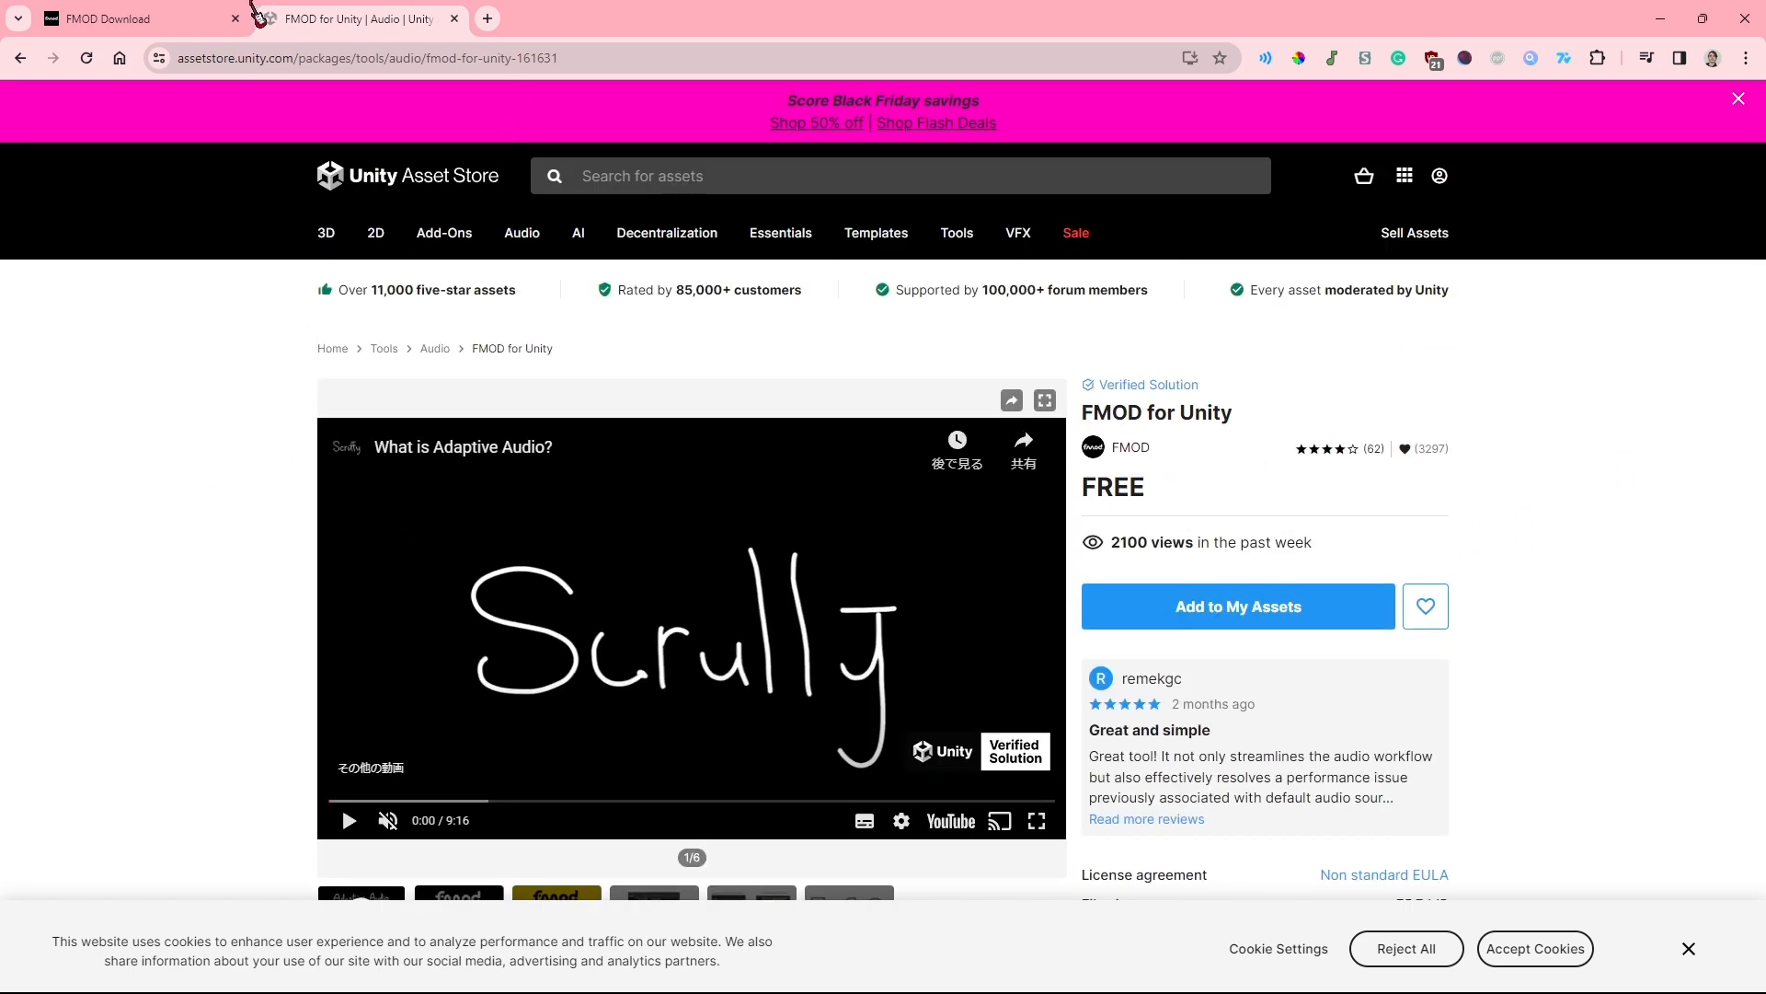
{"action": "left_click", "coordinate": [1649, 19]}
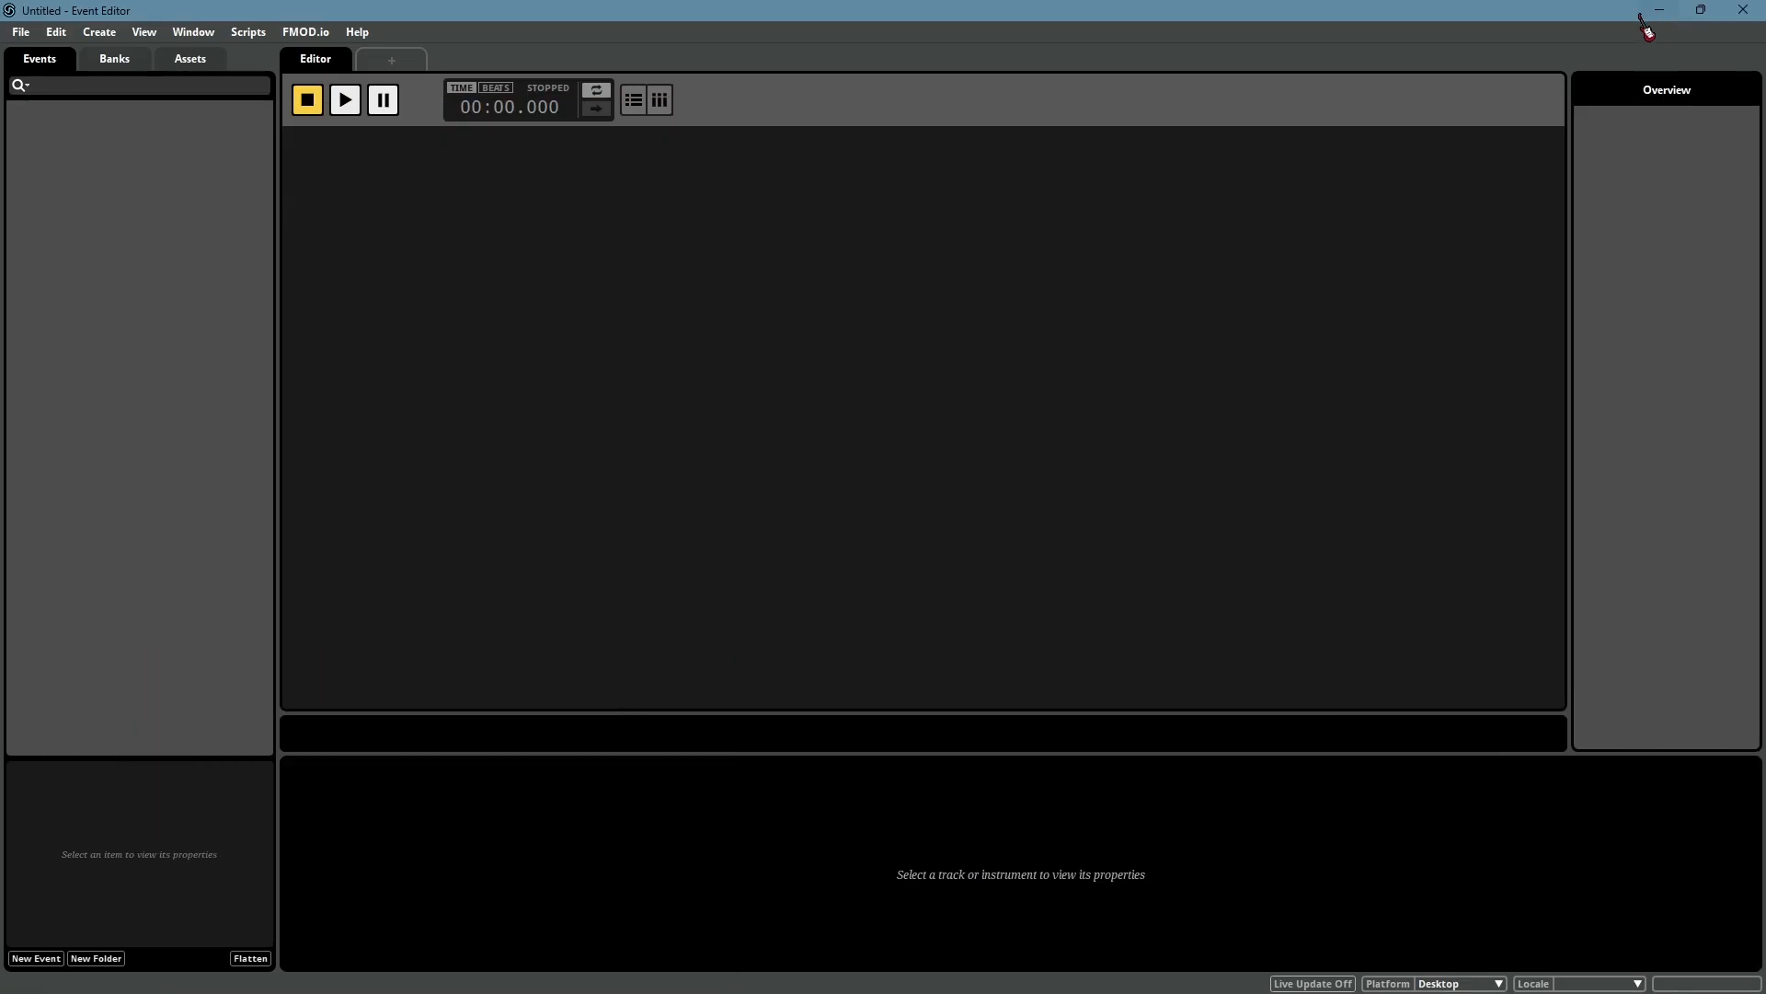
Switch to Unity Hub and start a new project with editor version 2022.3.11f1 and the 3D (URP) template
{"action": "mouse_move", "coordinate": [793, 947]}
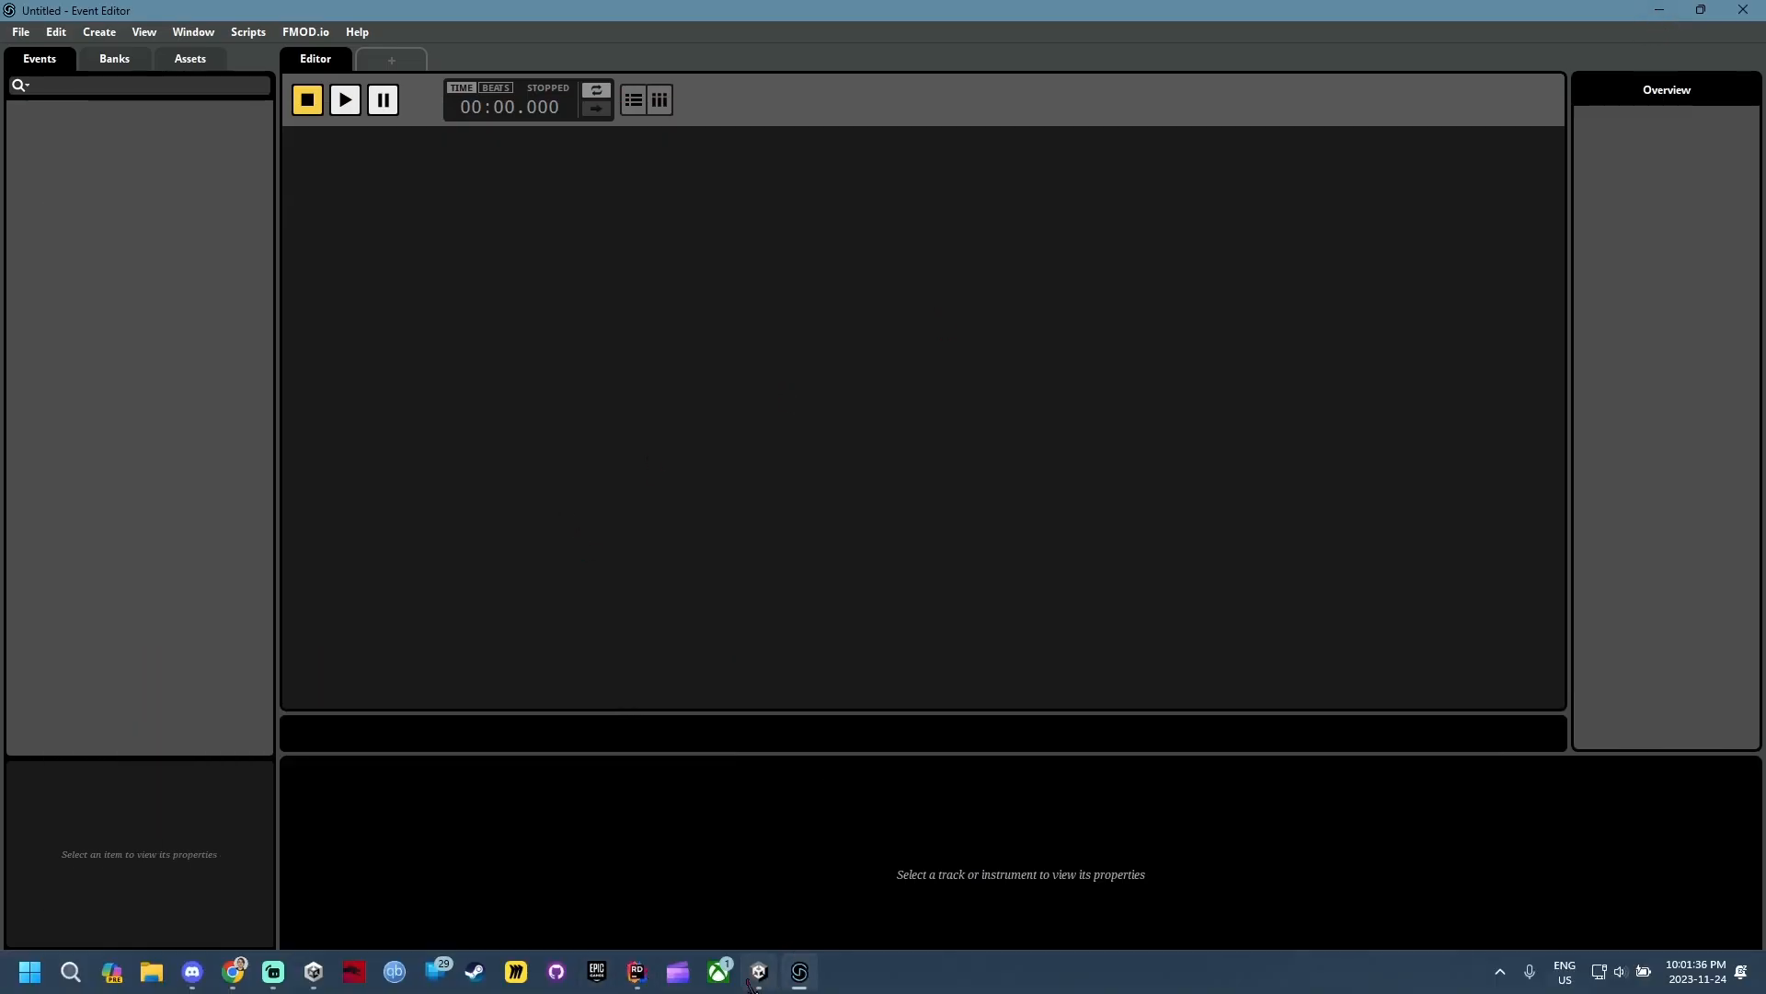
{"action": "left_click", "coordinate": [314, 972]}
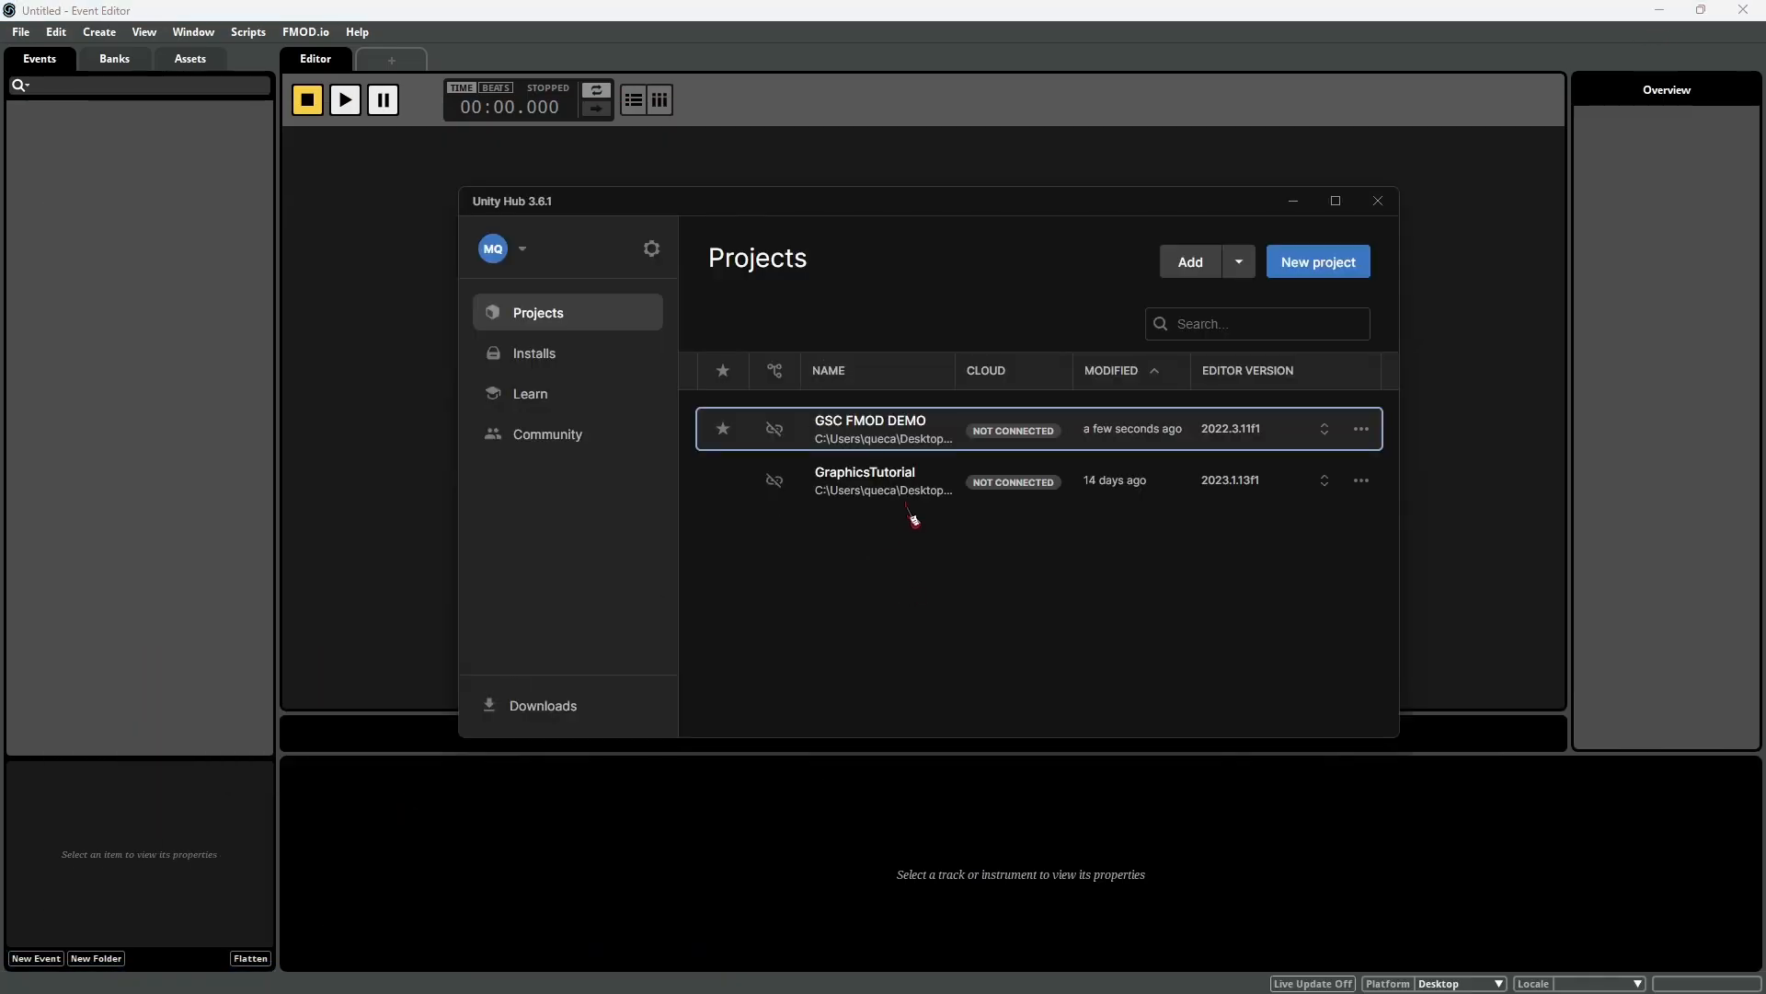
{"action": "left_click", "coordinate": [1294, 264]}
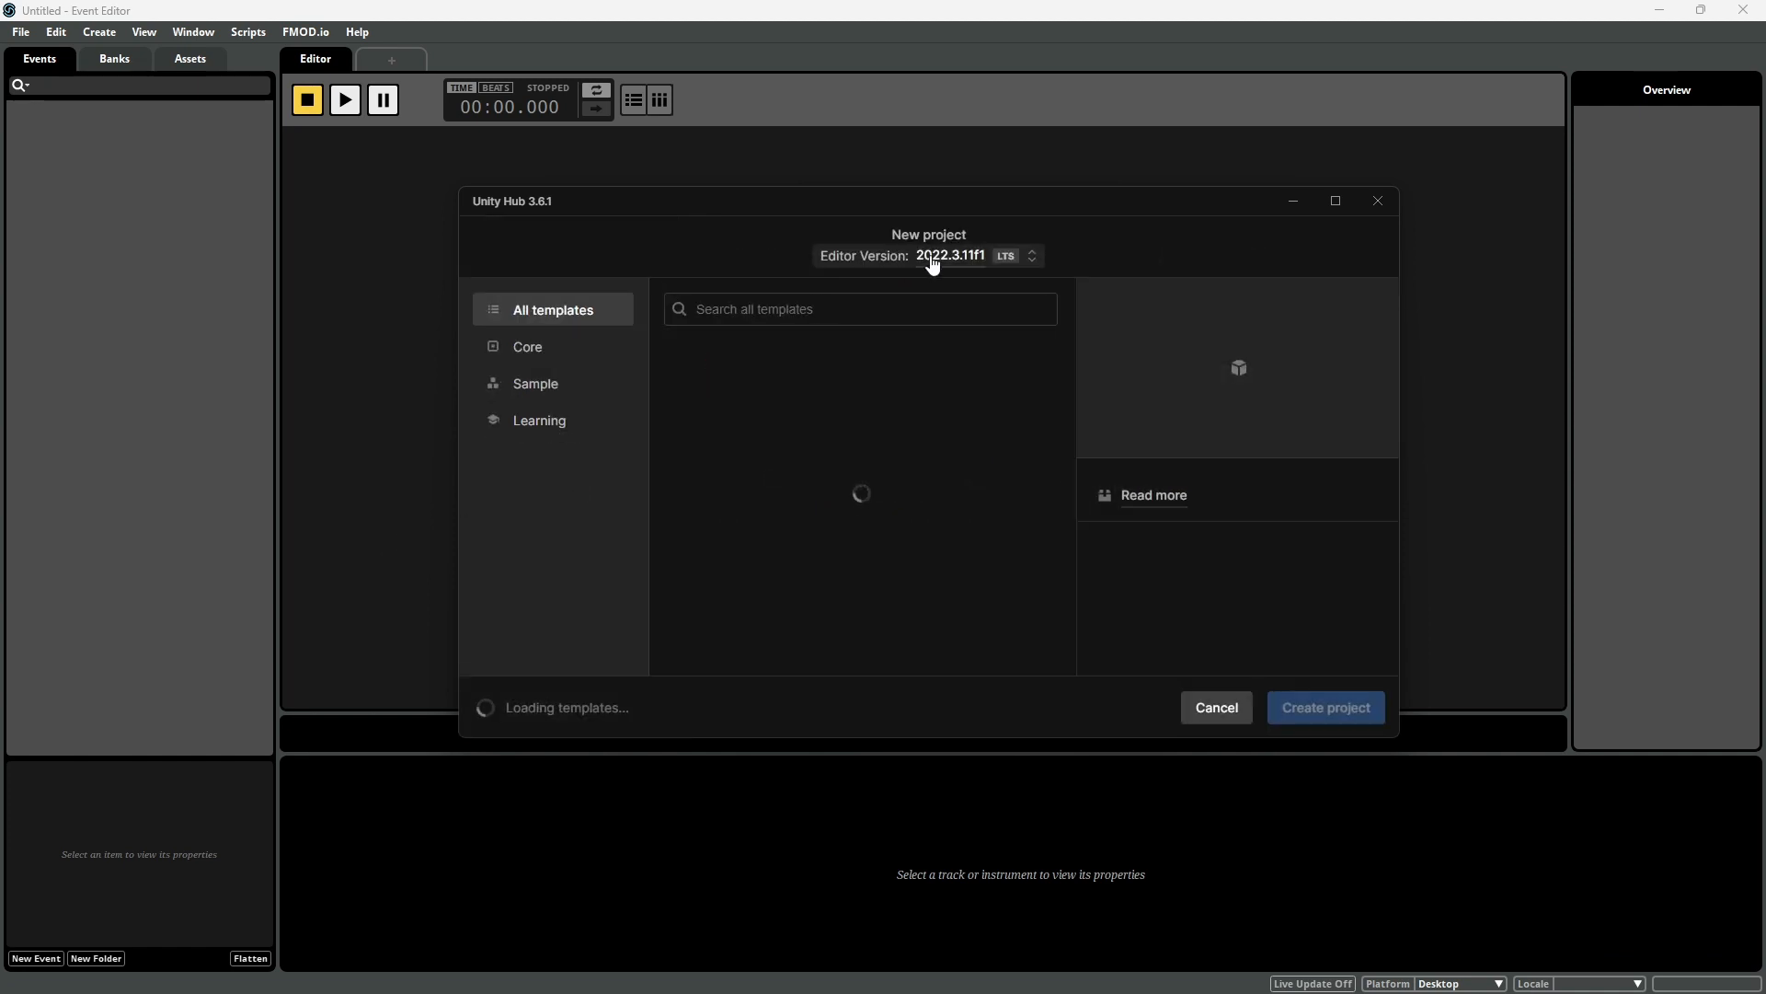
{"action": "left_click", "coordinate": [932, 260]}
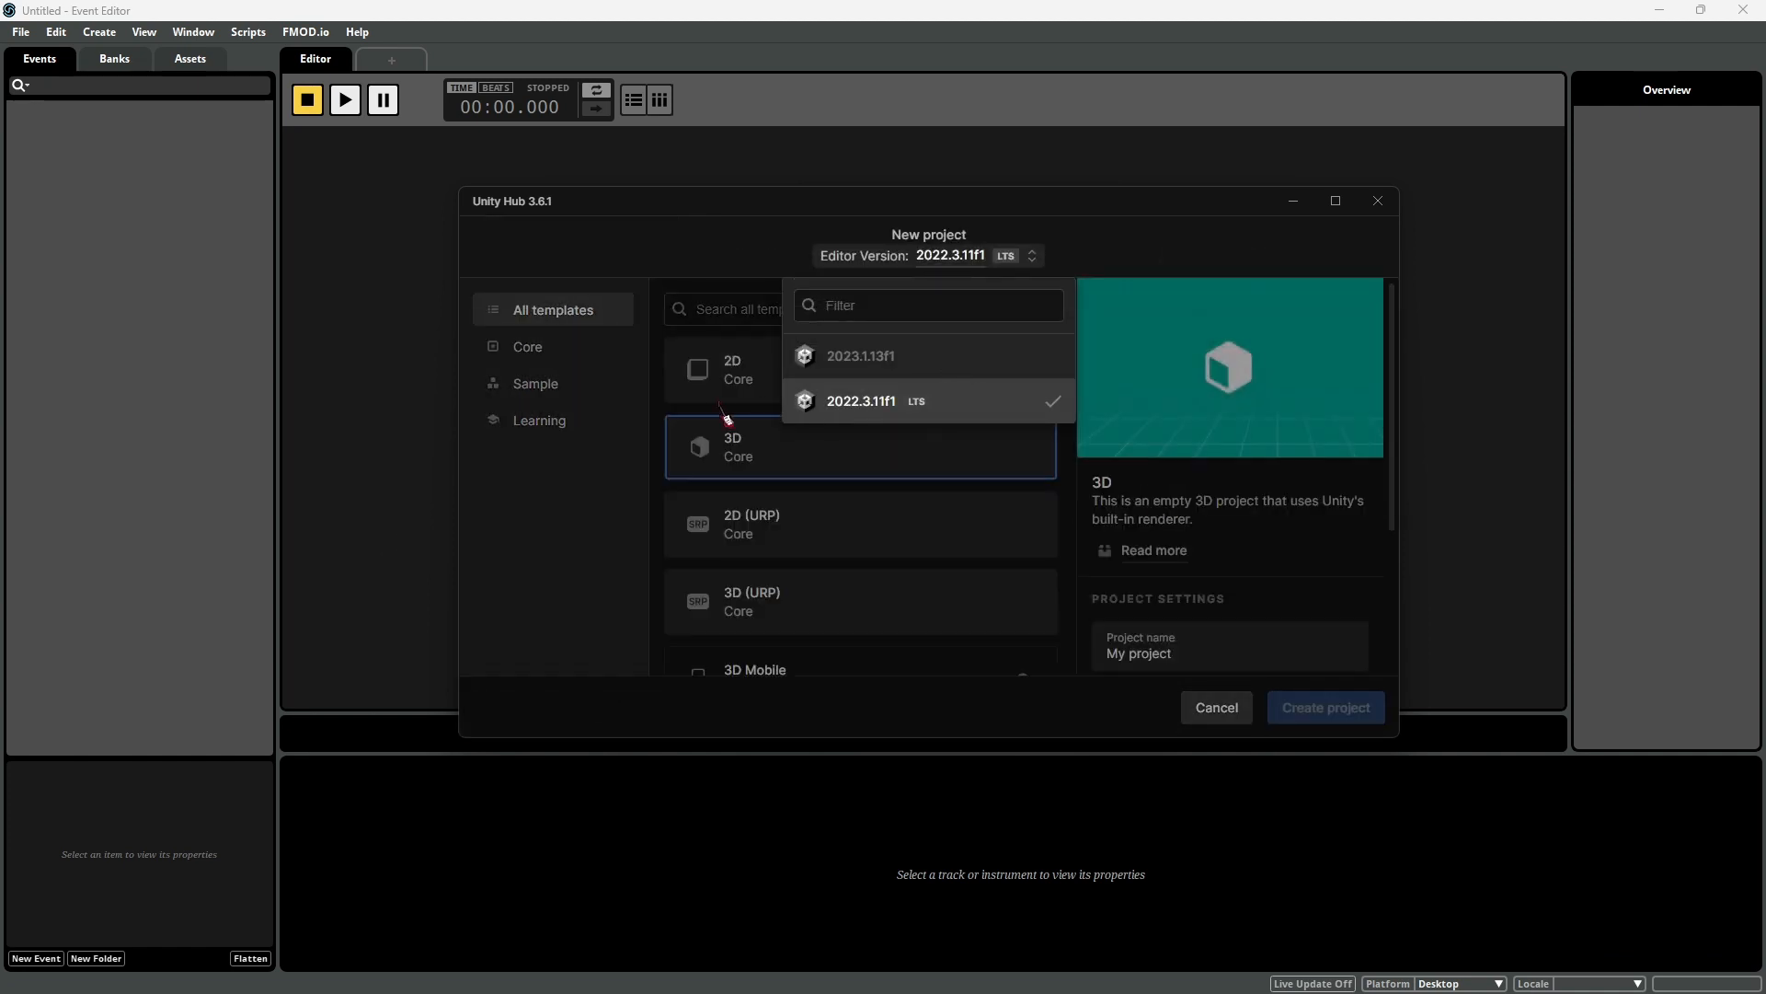
{"action": "left_click", "coordinate": [715, 429]}
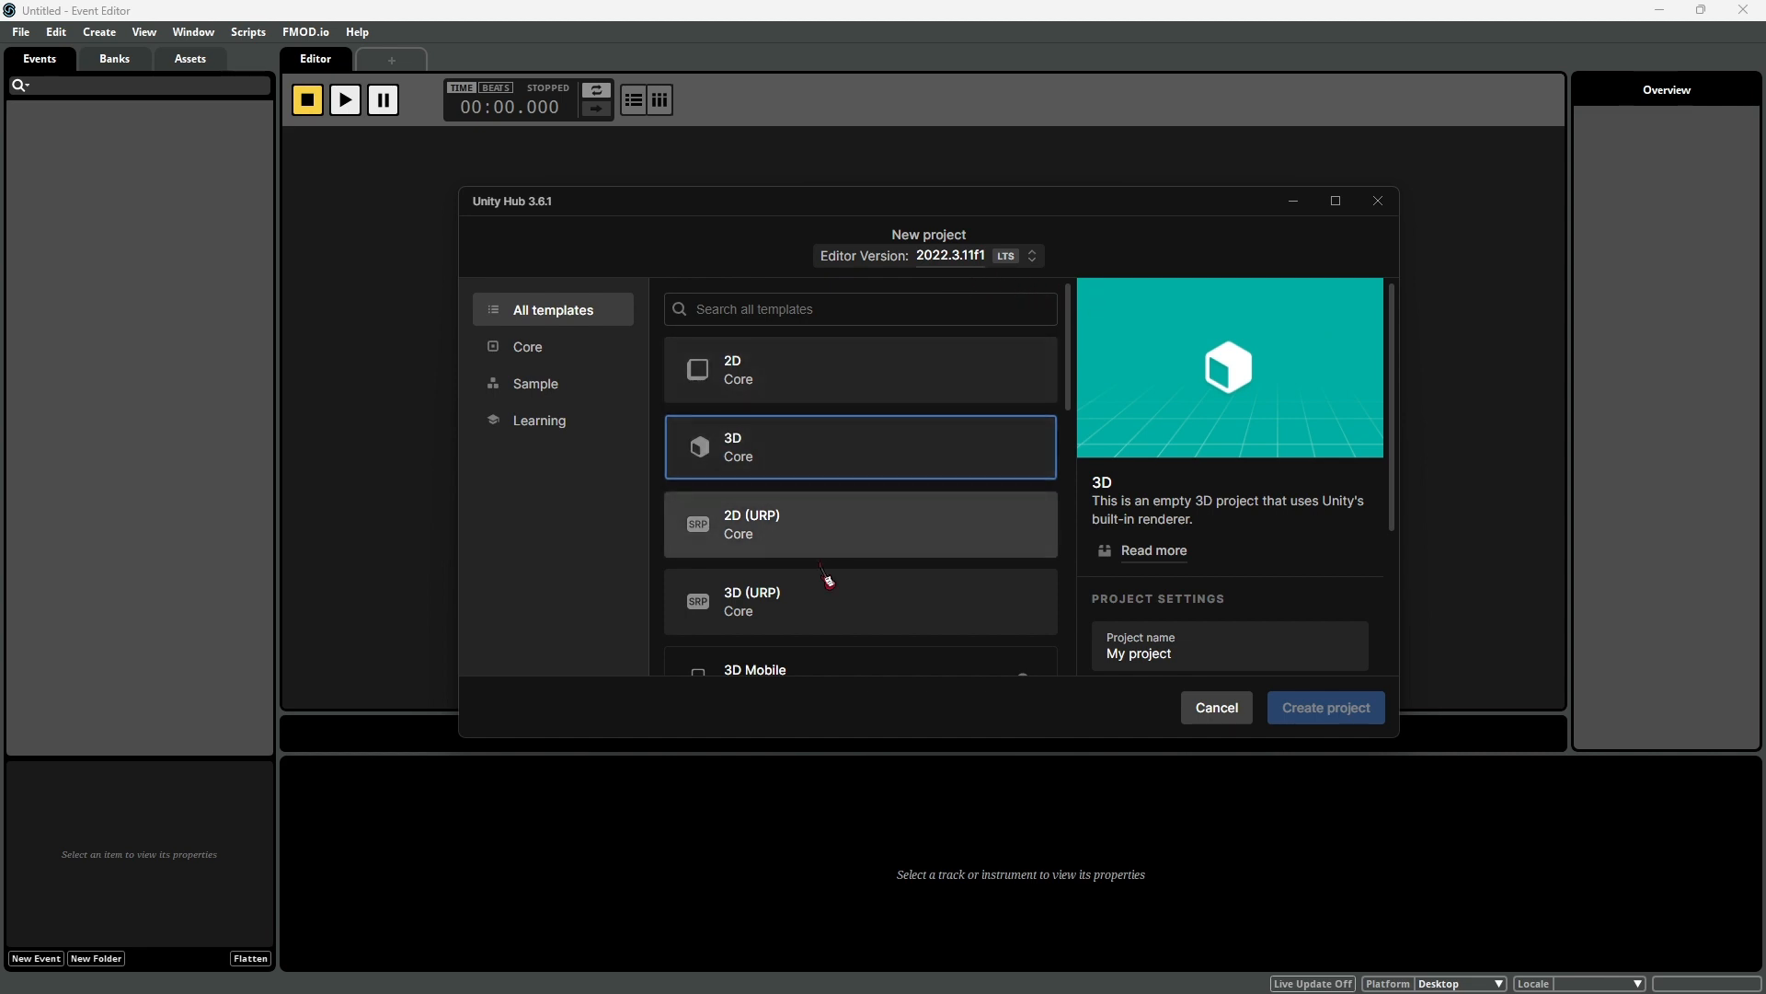
{"action": "left_click", "coordinate": [828, 614]}
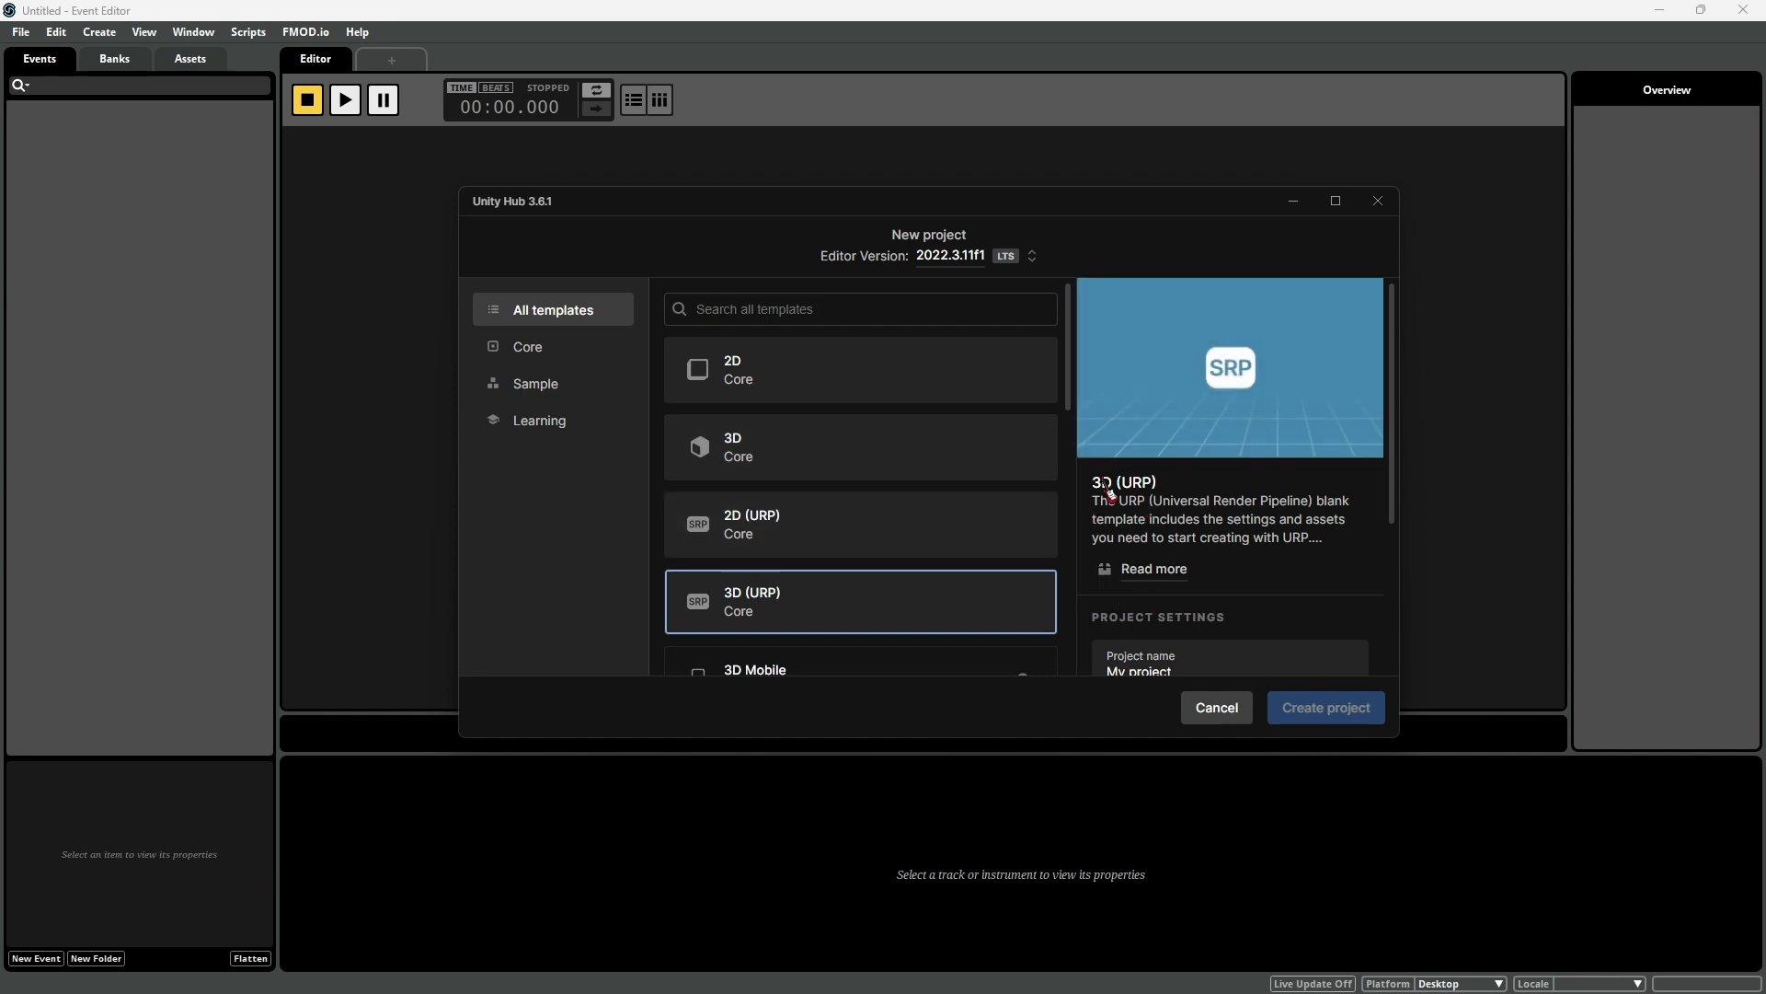
{"action": "scroll", "coordinate": [867, 512], "scroll_direction": "down", "scroll_amount": 2}
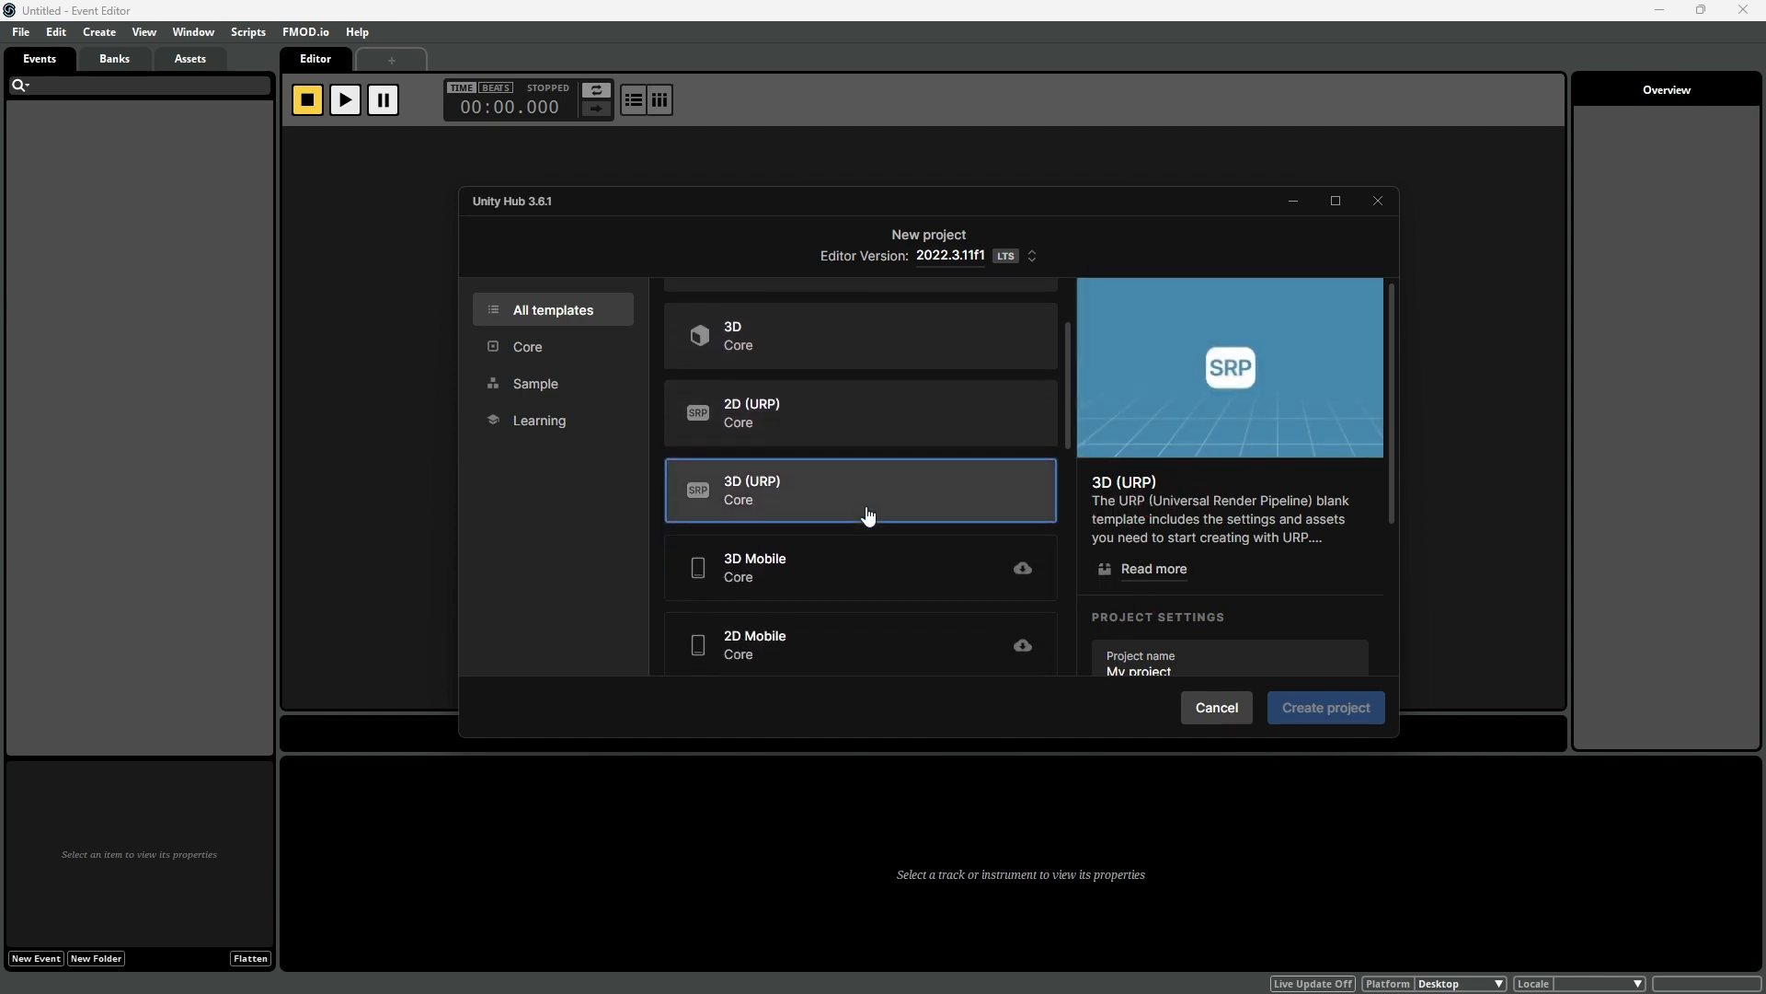
{"action": "scroll", "coordinate": [870, 513], "scroll_direction": "up", "scroll_amount": 2}
Name the new Unity project GSC DEMO in its project settings
{"action": "scroll", "coordinate": [1227, 473], "scroll_direction": "down", "scroll_amount": 2}
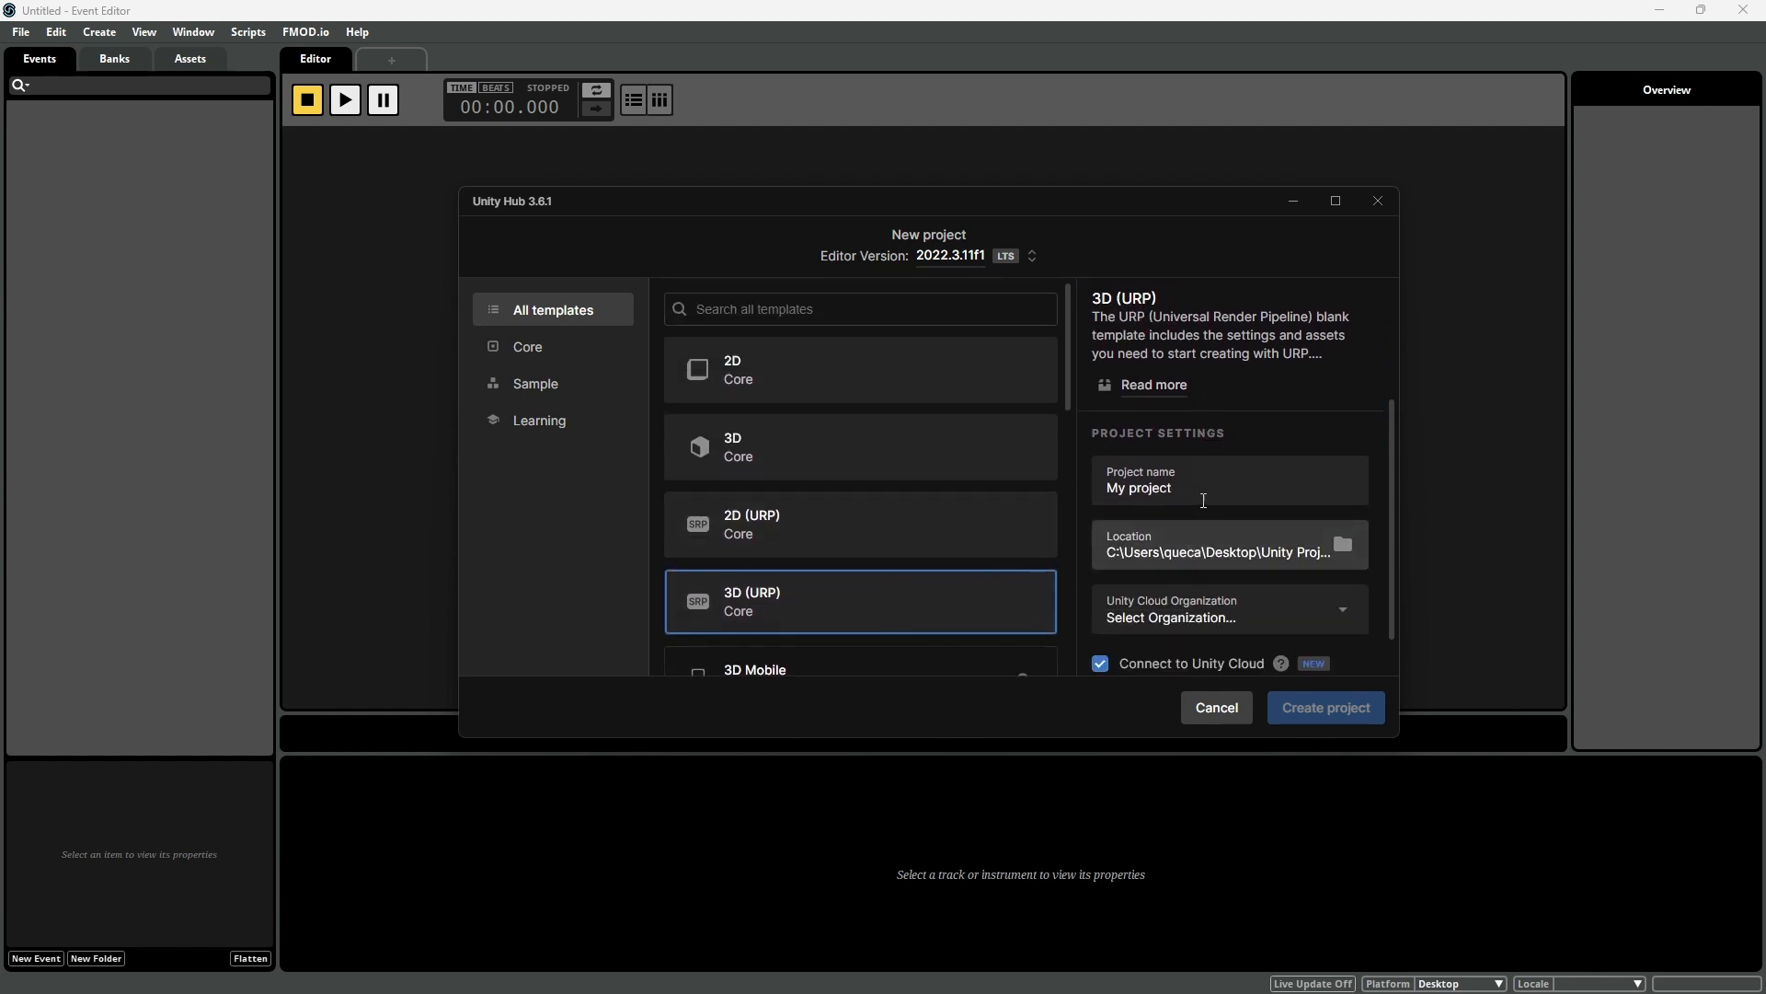
{"action": "triple_click", "coordinate": [1227, 473]}
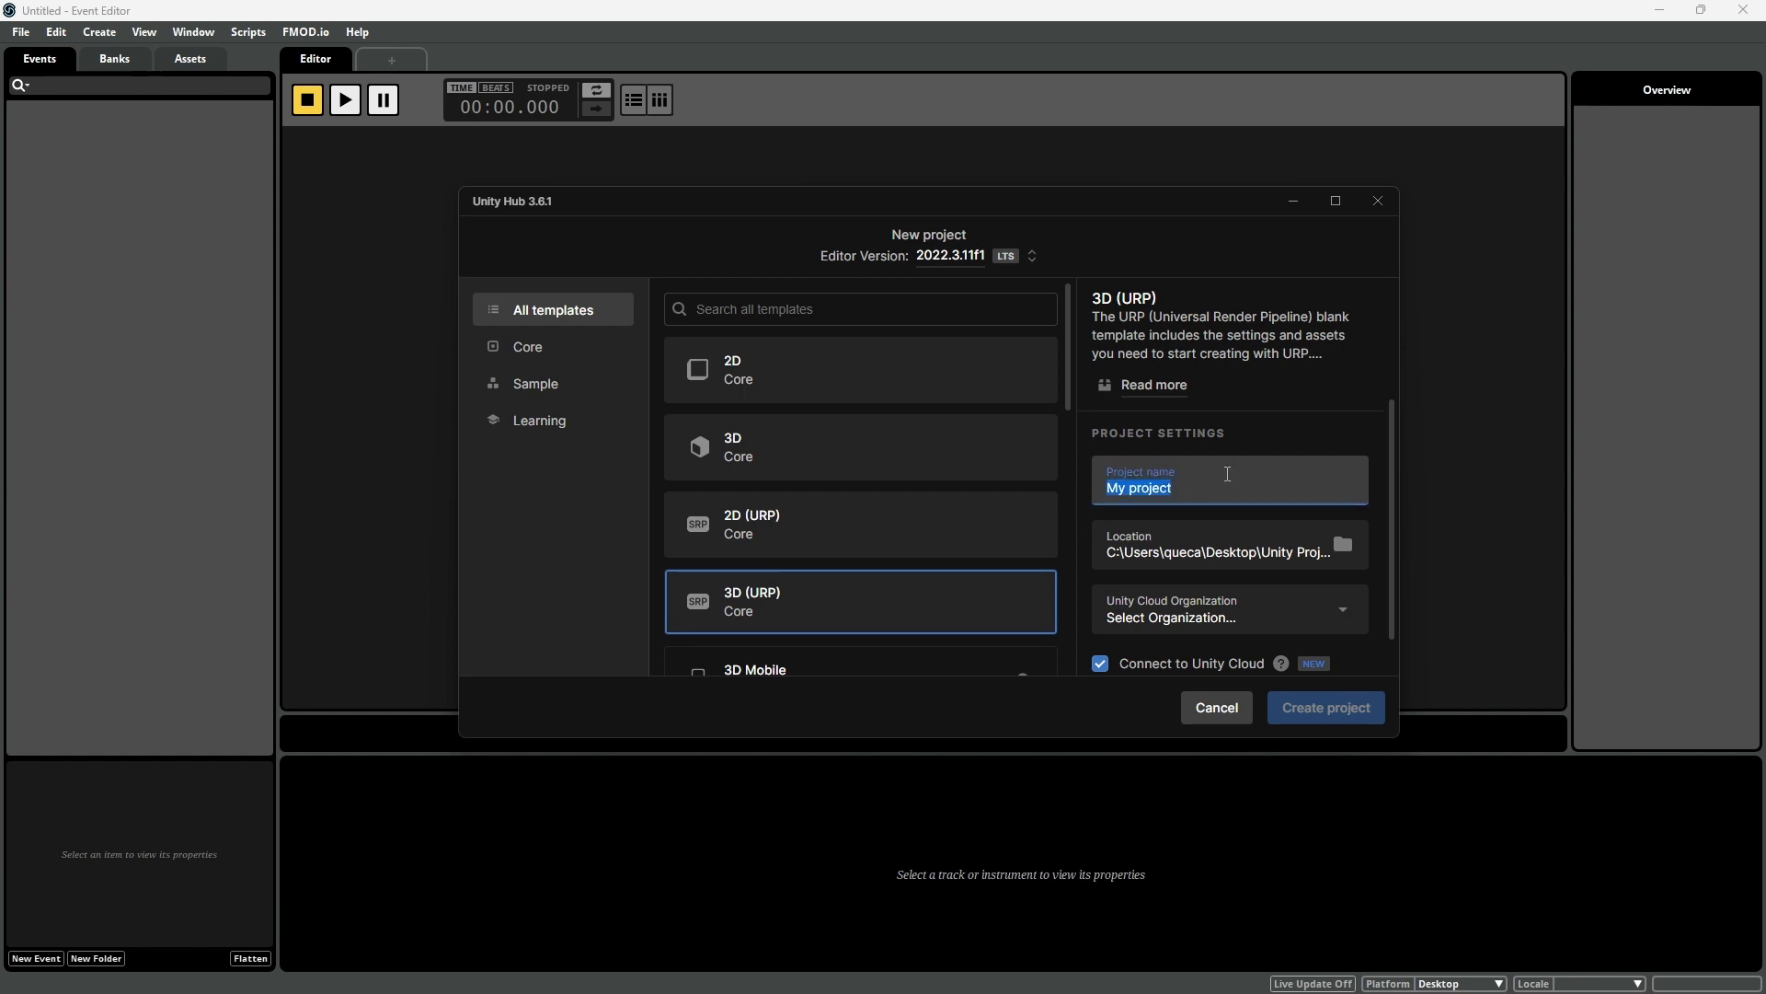
{"action": "type", "text": "GSC"}
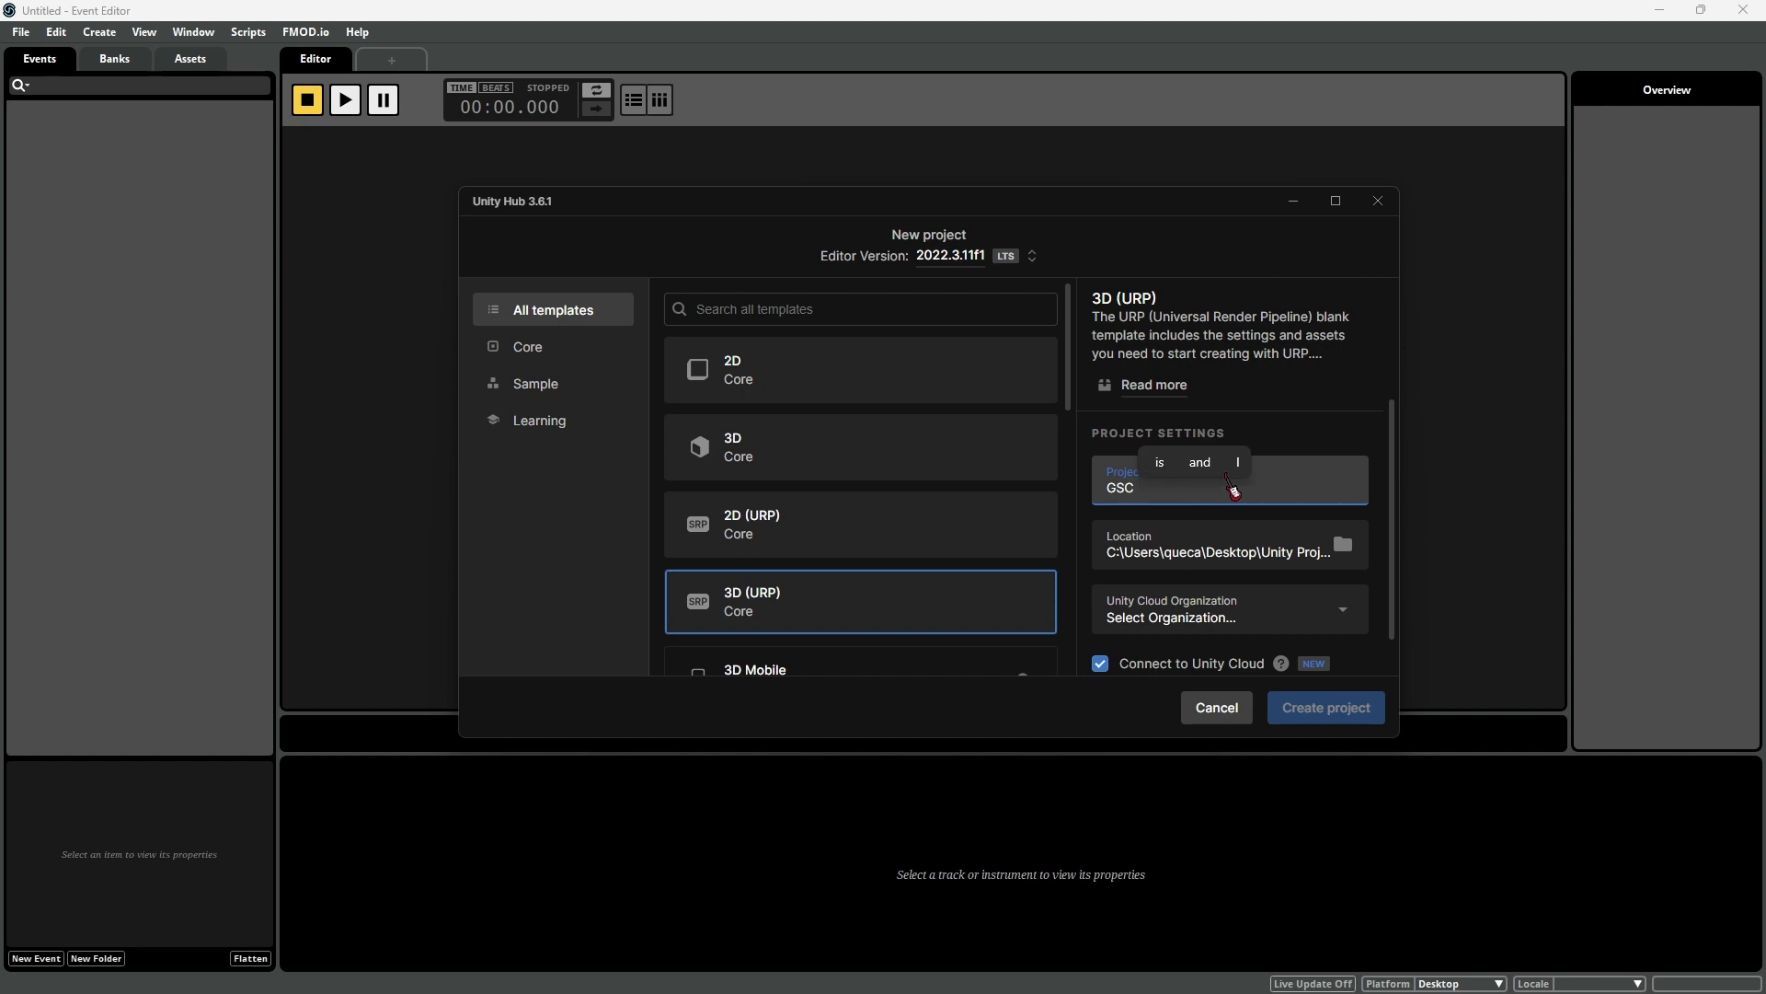
{"action": "type", "text": " DEMO"}
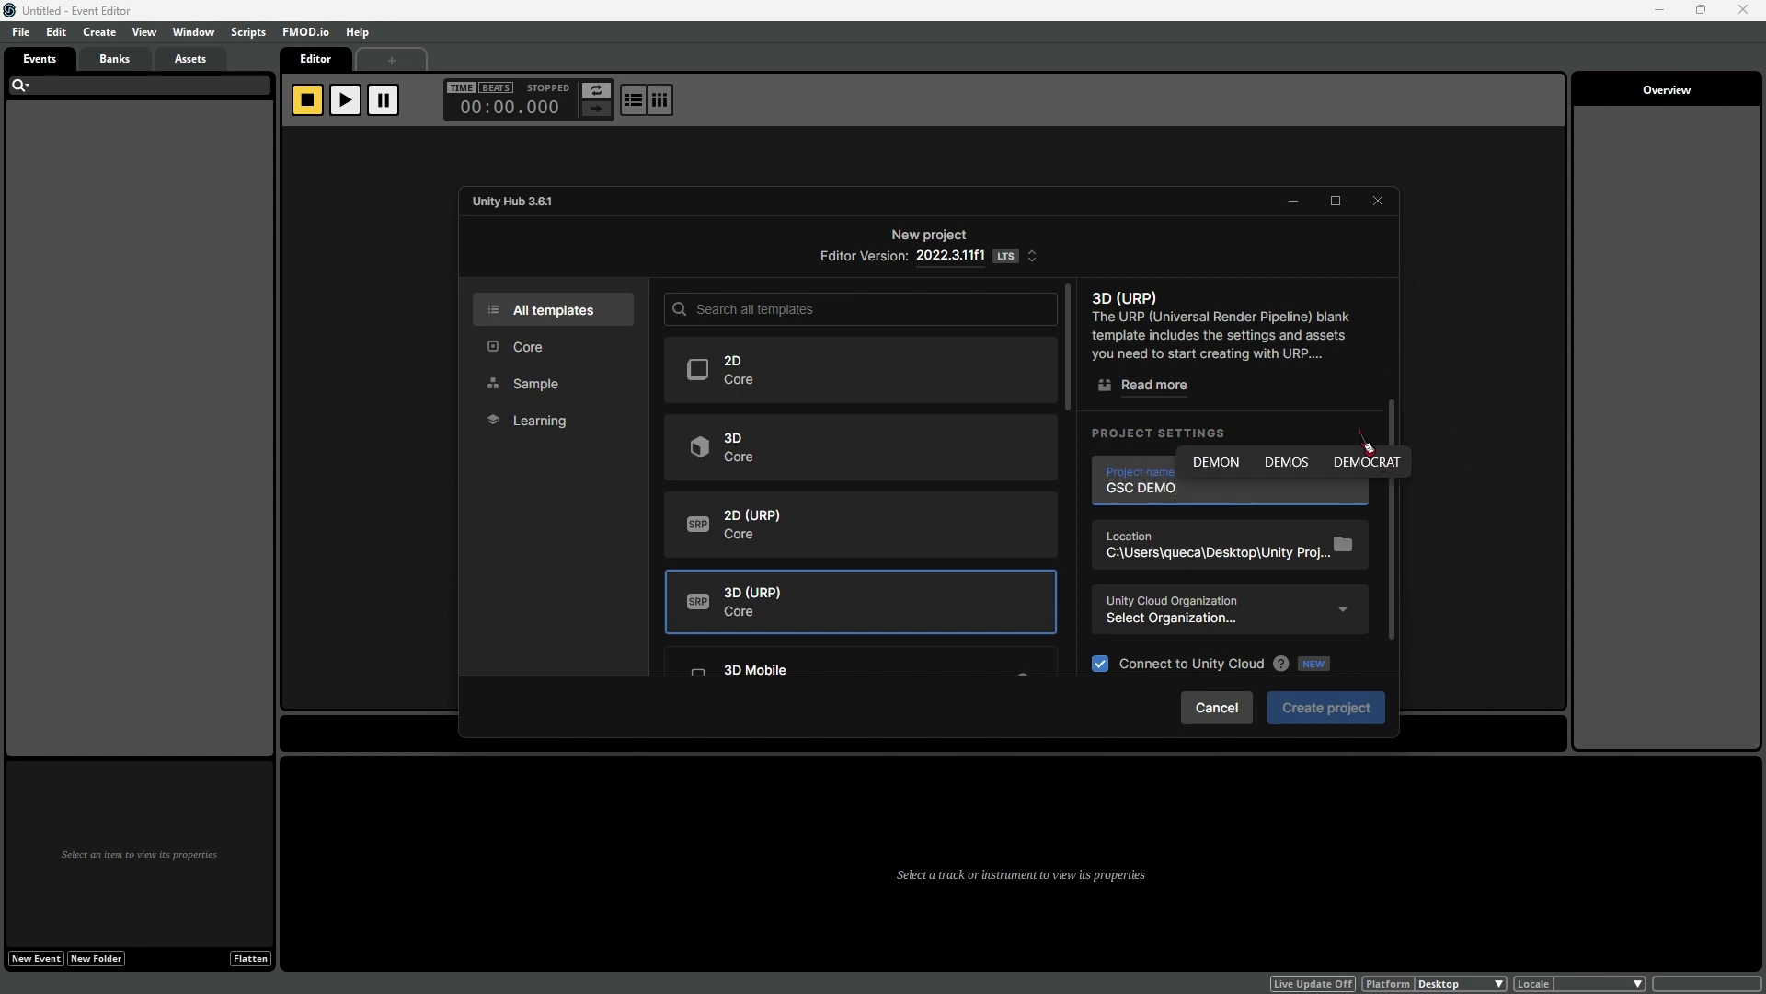
{"action": "left_click", "coordinate": [1332, 406]}
Create the project under the Unity Cloud organization fewefwfewf with Connect to Unity Cloud turned off
{"action": "scroll", "coordinate": [1289, 497], "scroll_direction": "down", "scroll_amount": 1}
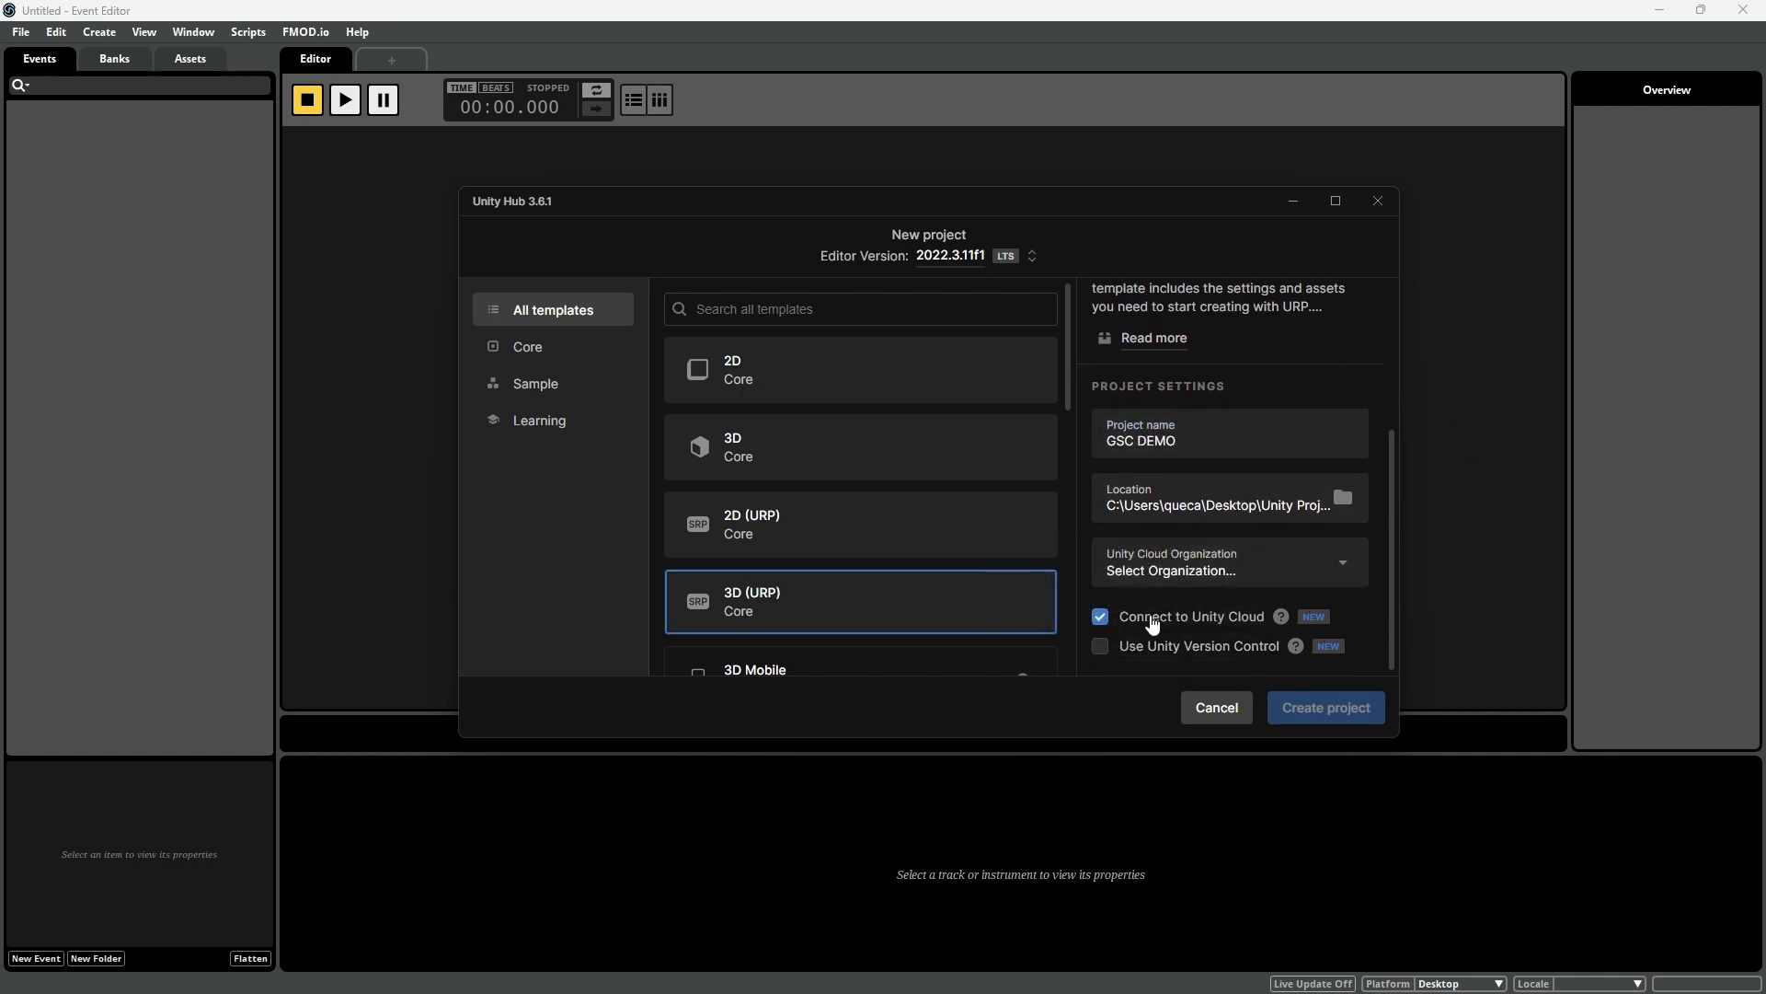
{"action": "left_click", "coordinate": [1169, 567]}
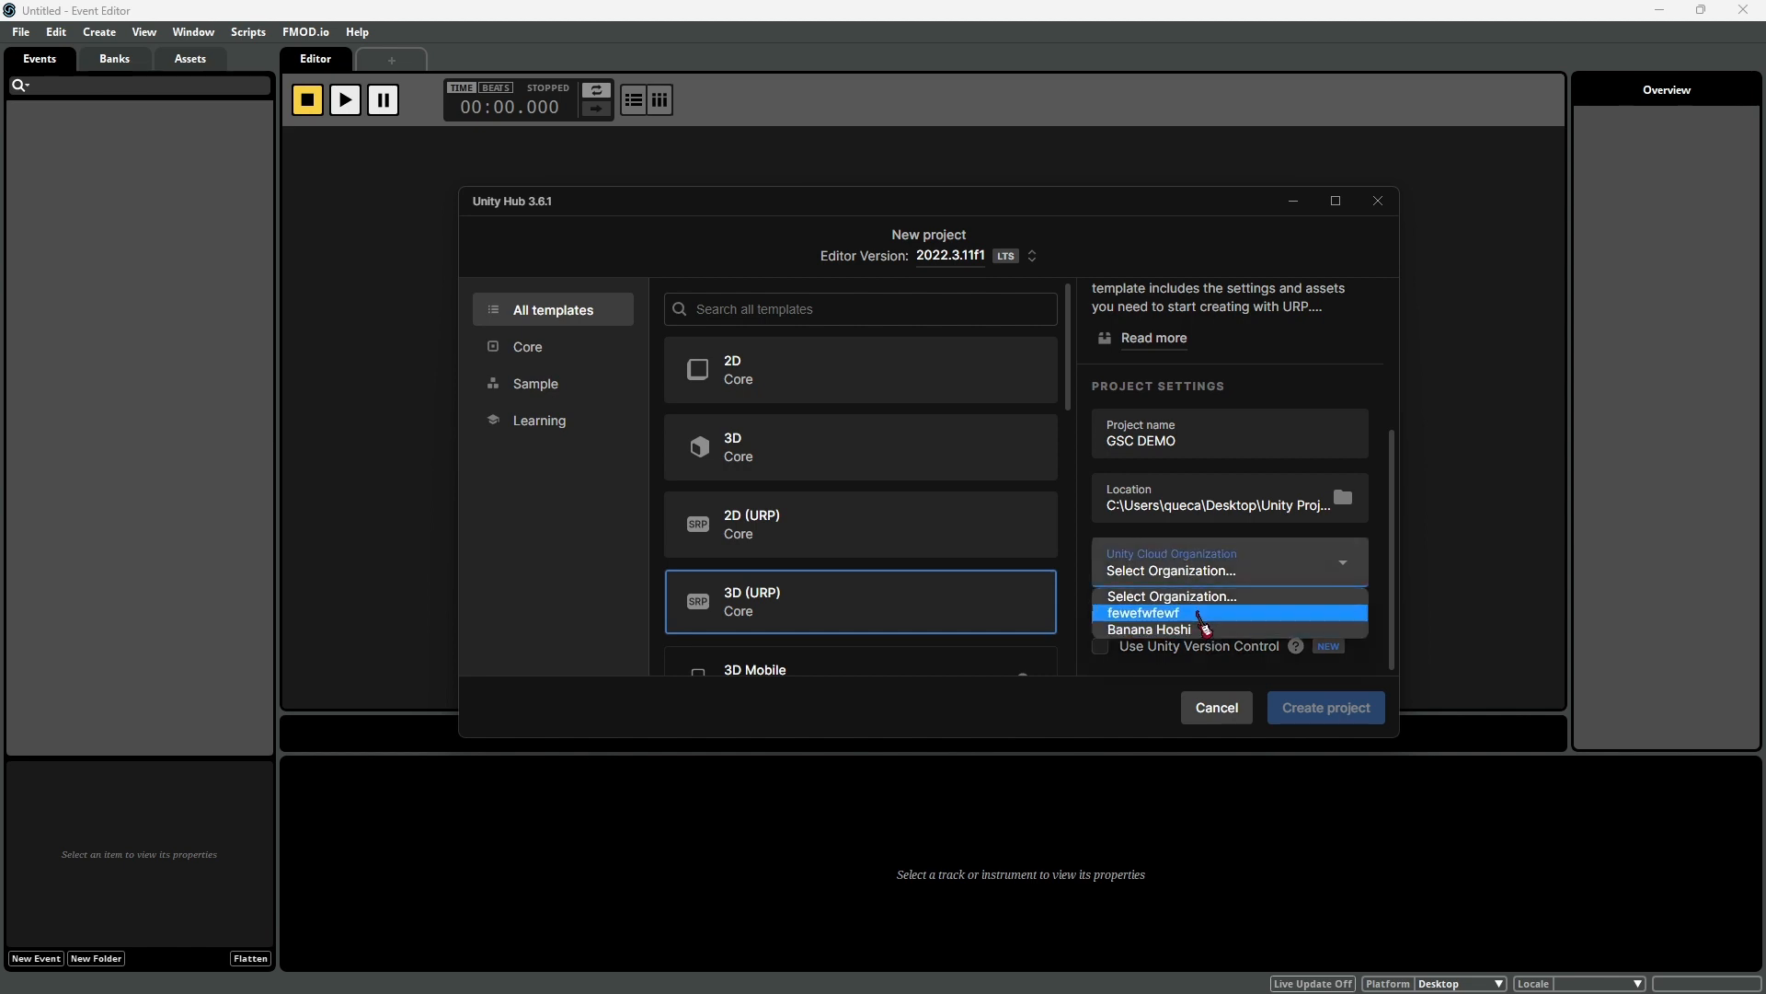
{"action": "left_click", "coordinate": [1201, 613]}
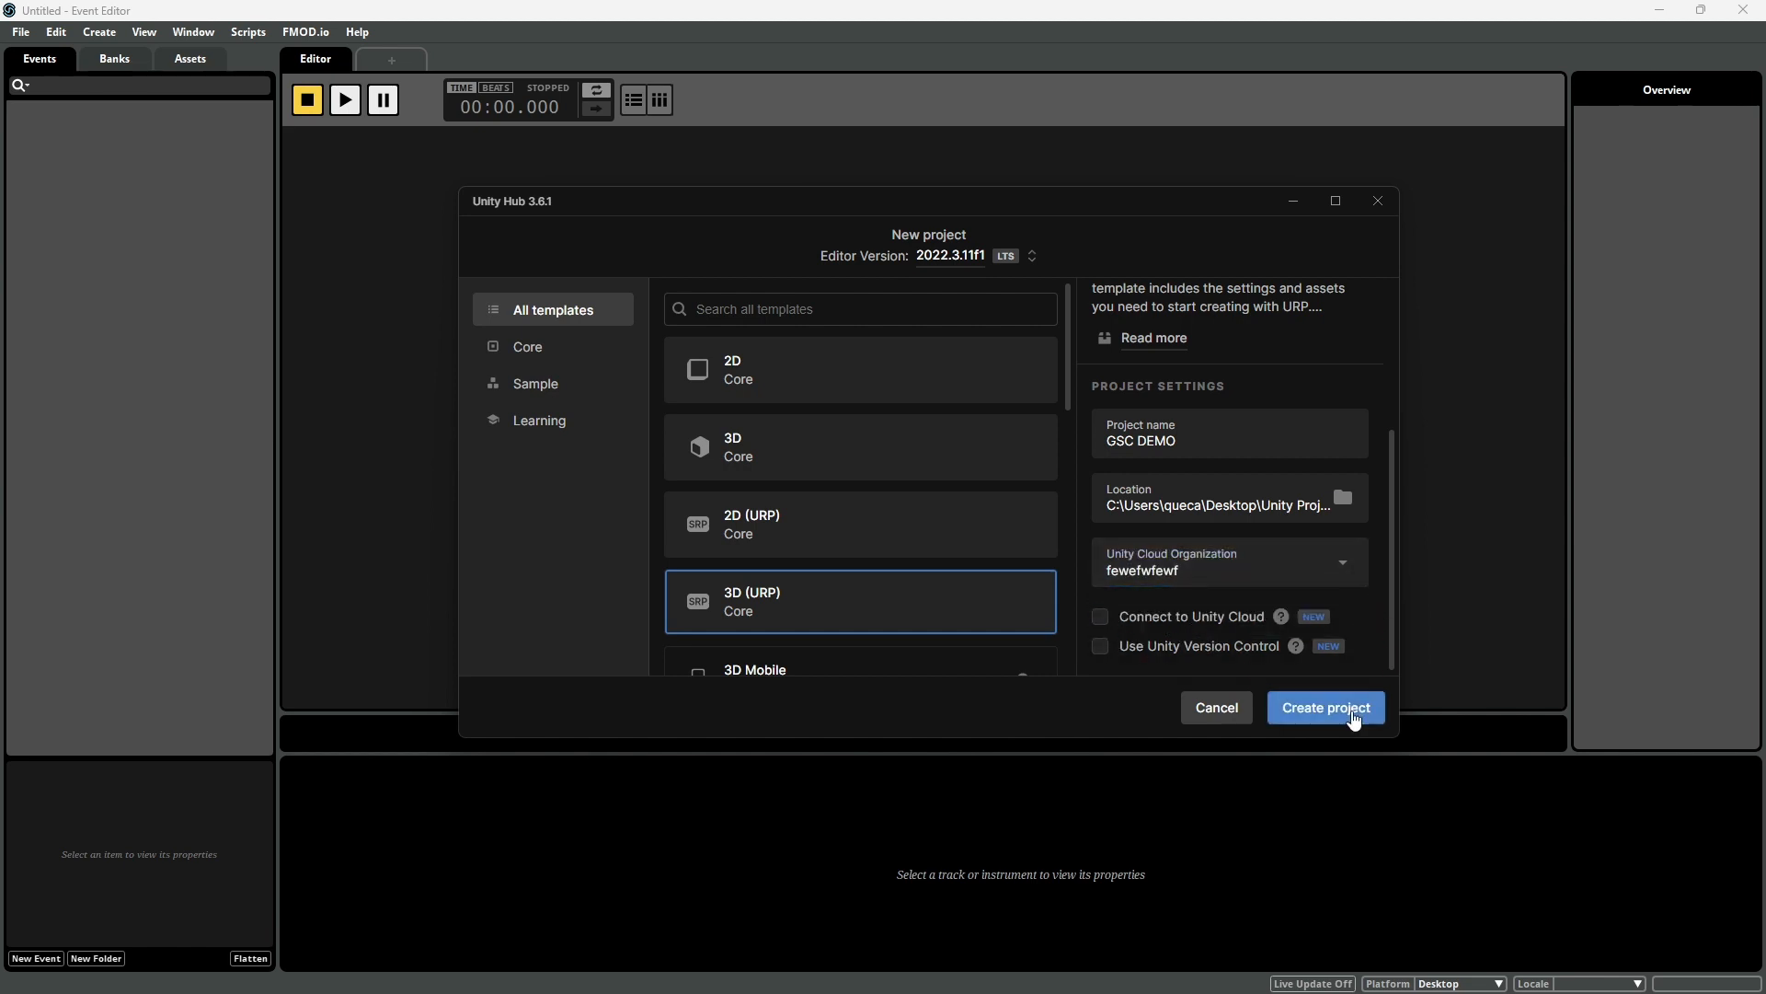
{"action": "left_click", "coordinate": [1354, 720]}
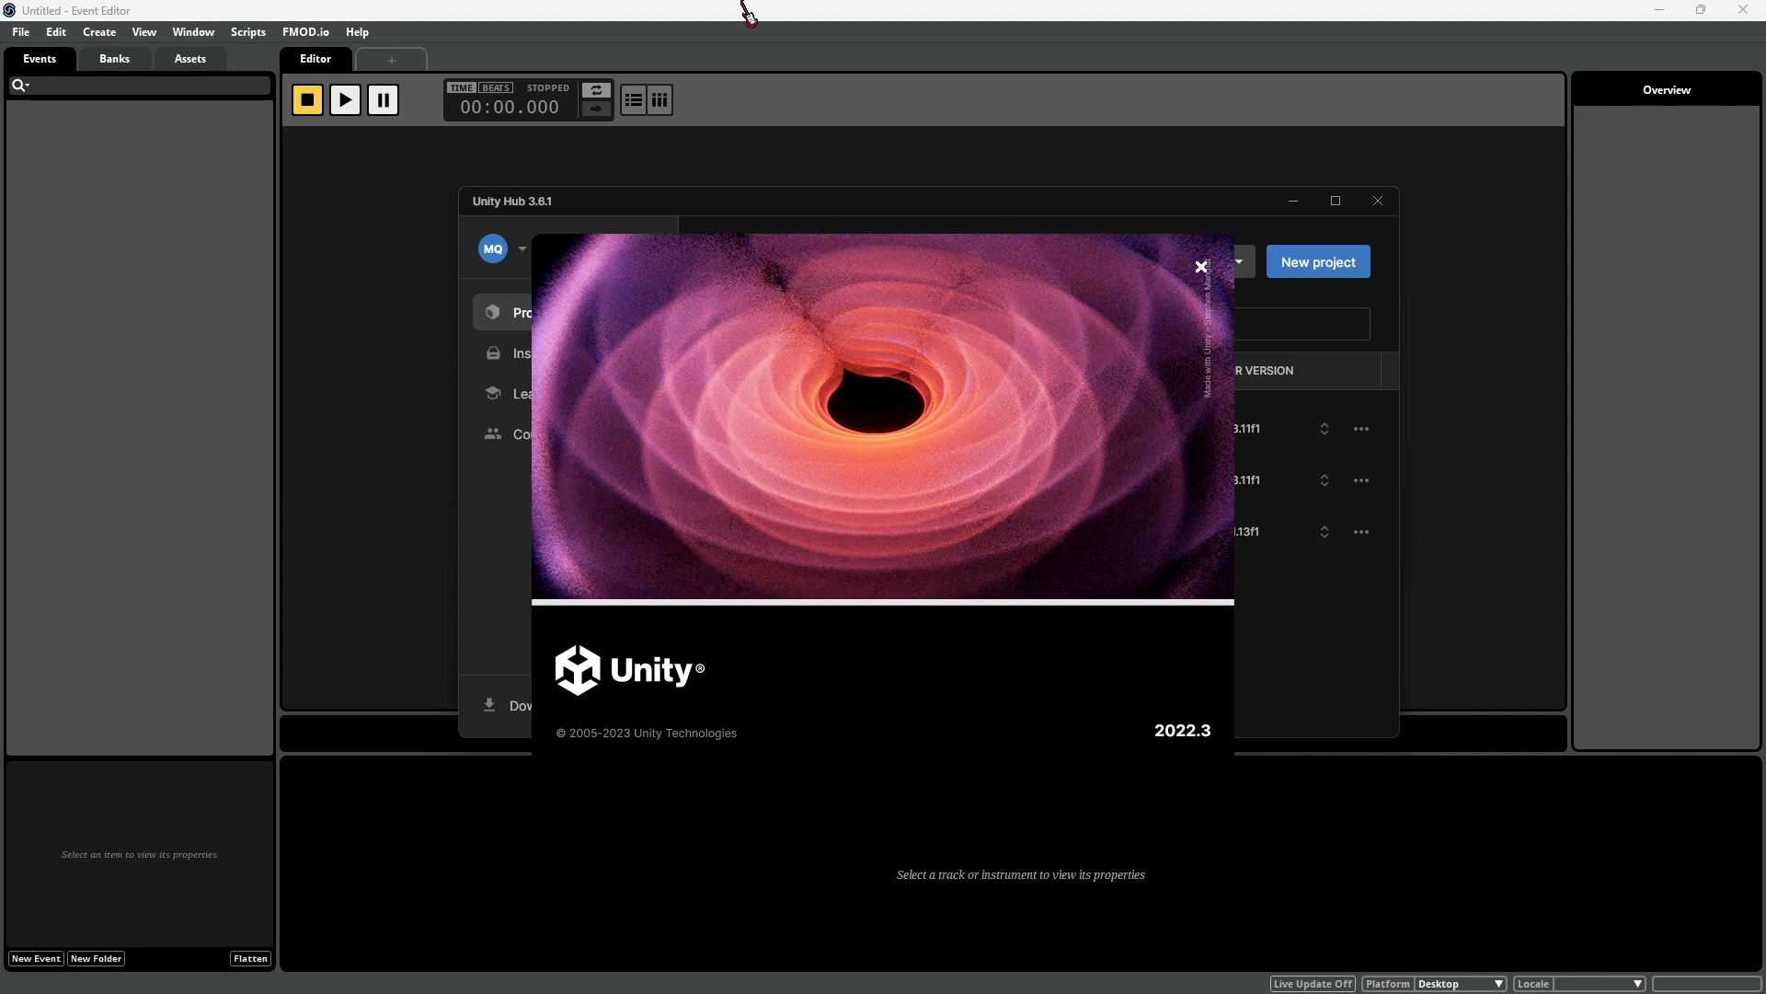
Switch to FMOD Studio, create a new project, and close the original Untitled window to continue in Untitled 2
{"action": "left_click", "coordinate": [660, 22]}
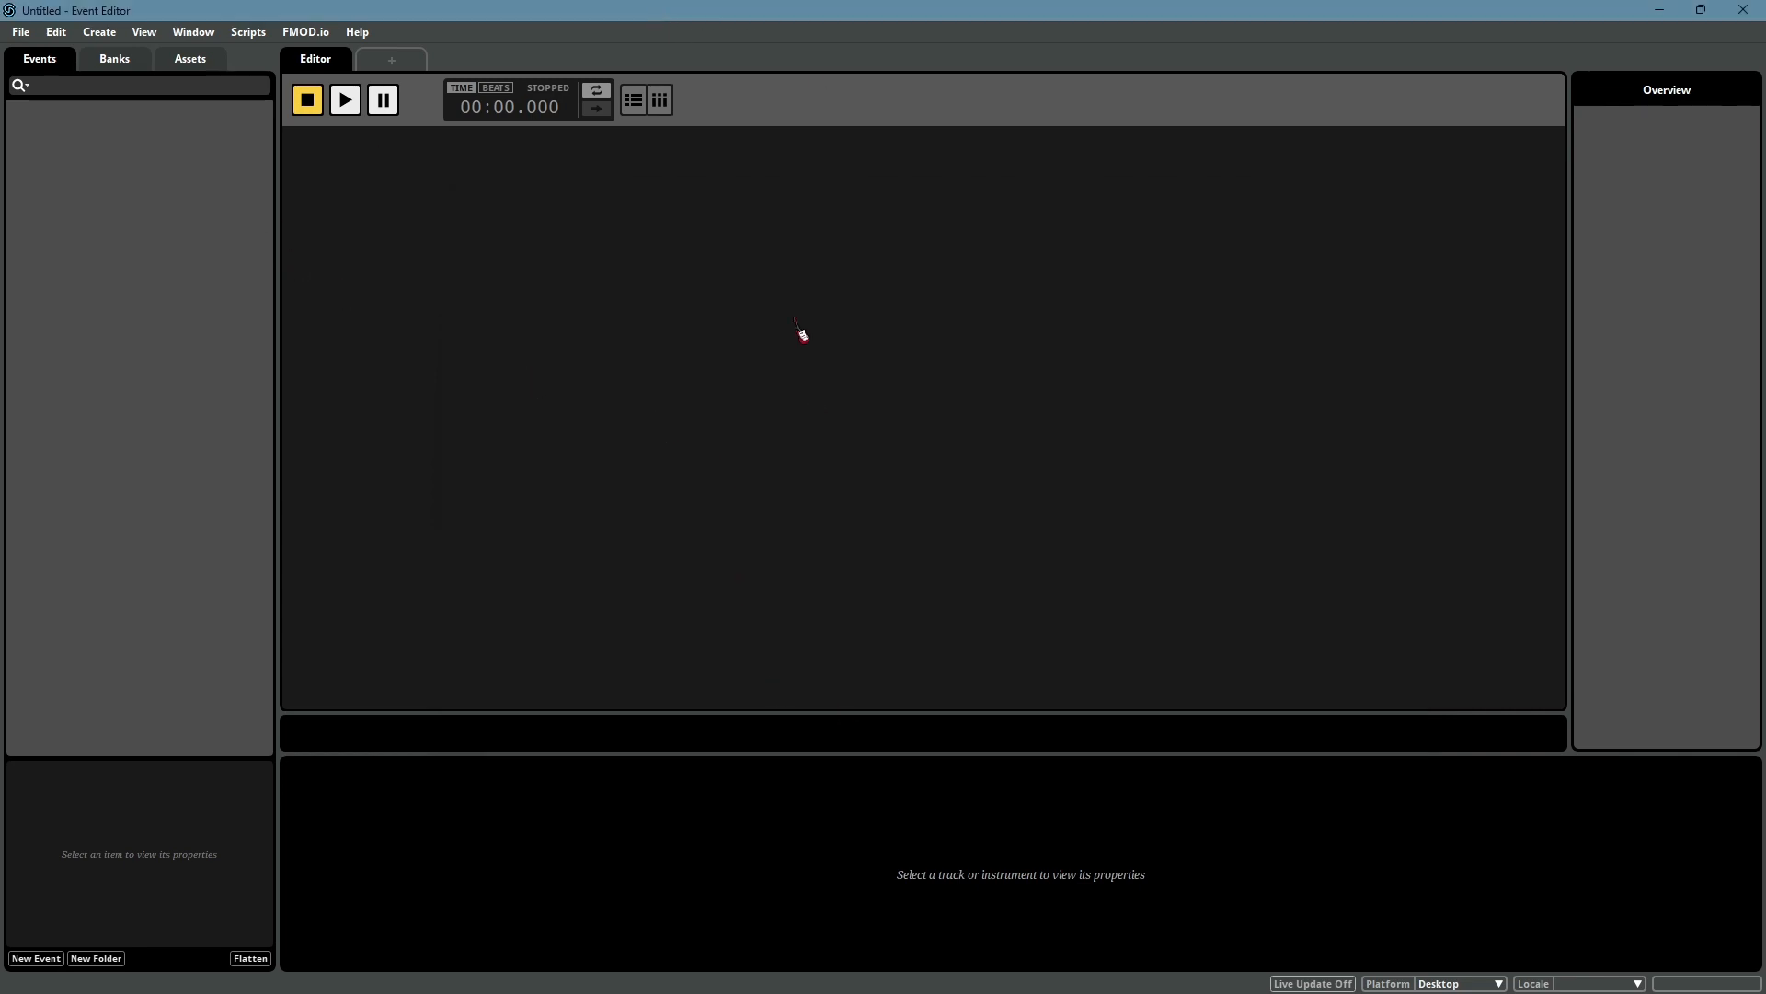
{"action": "left_click", "coordinate": [20, 31]}
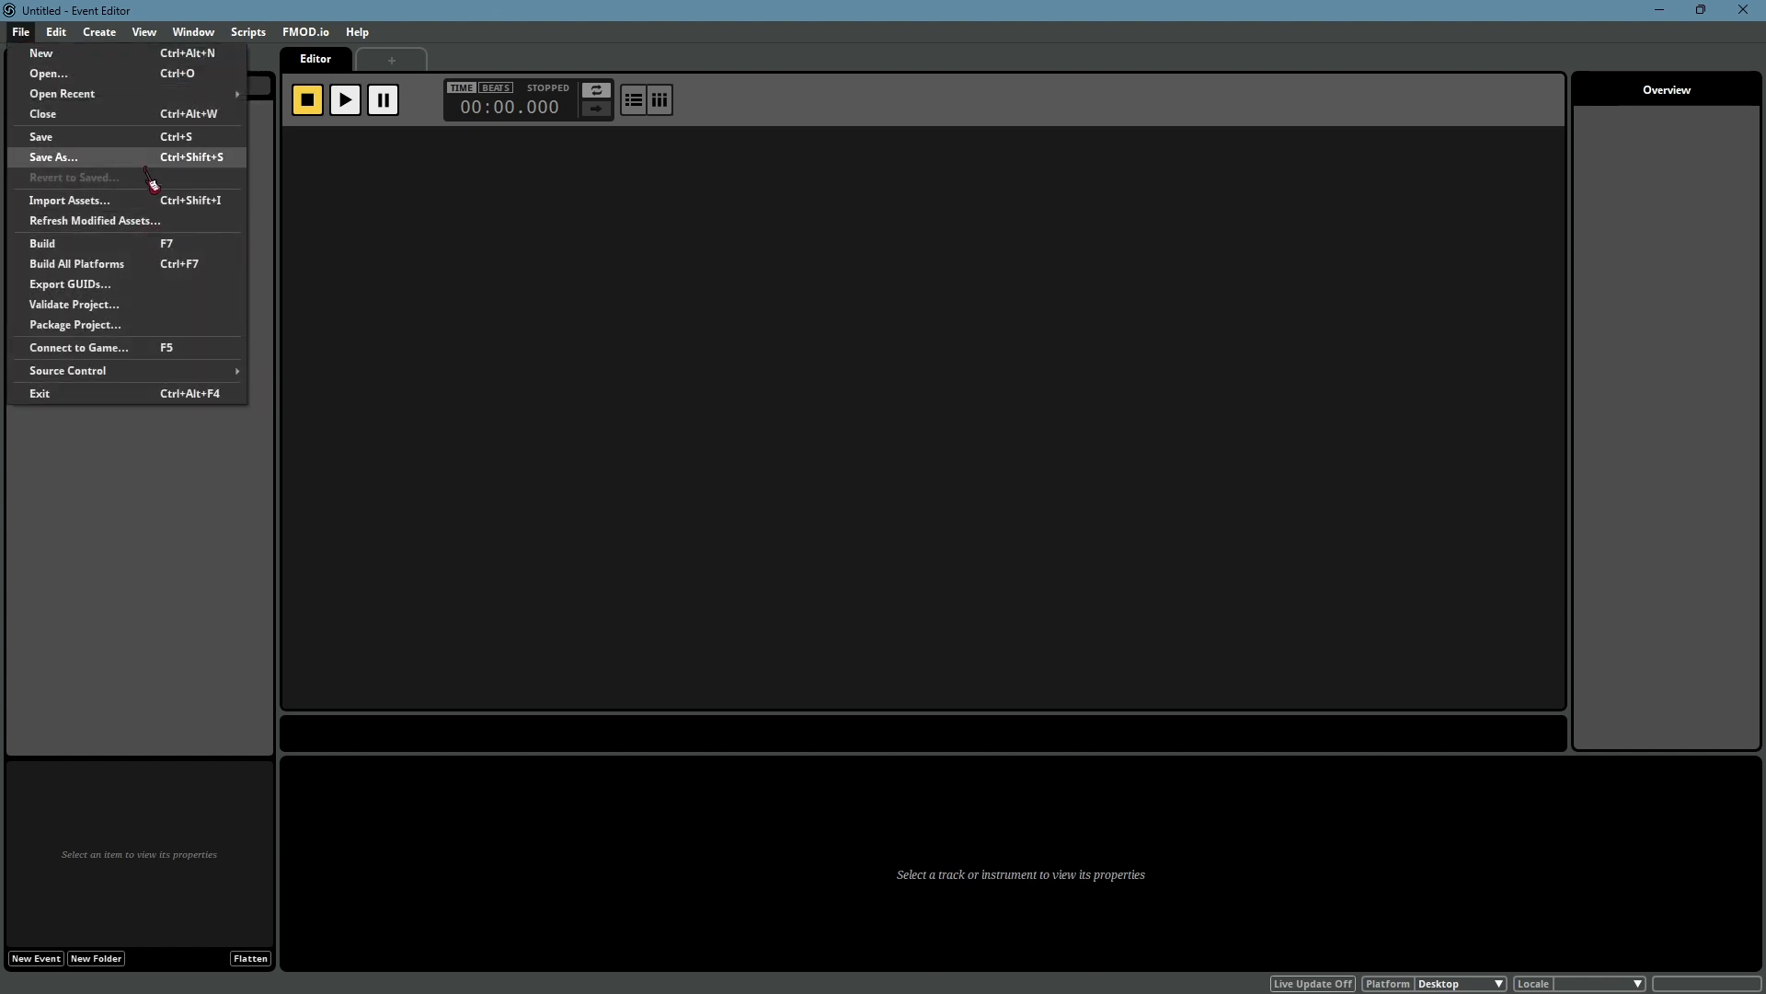
{"action": "left_click", "coordinate": [127, 53]}
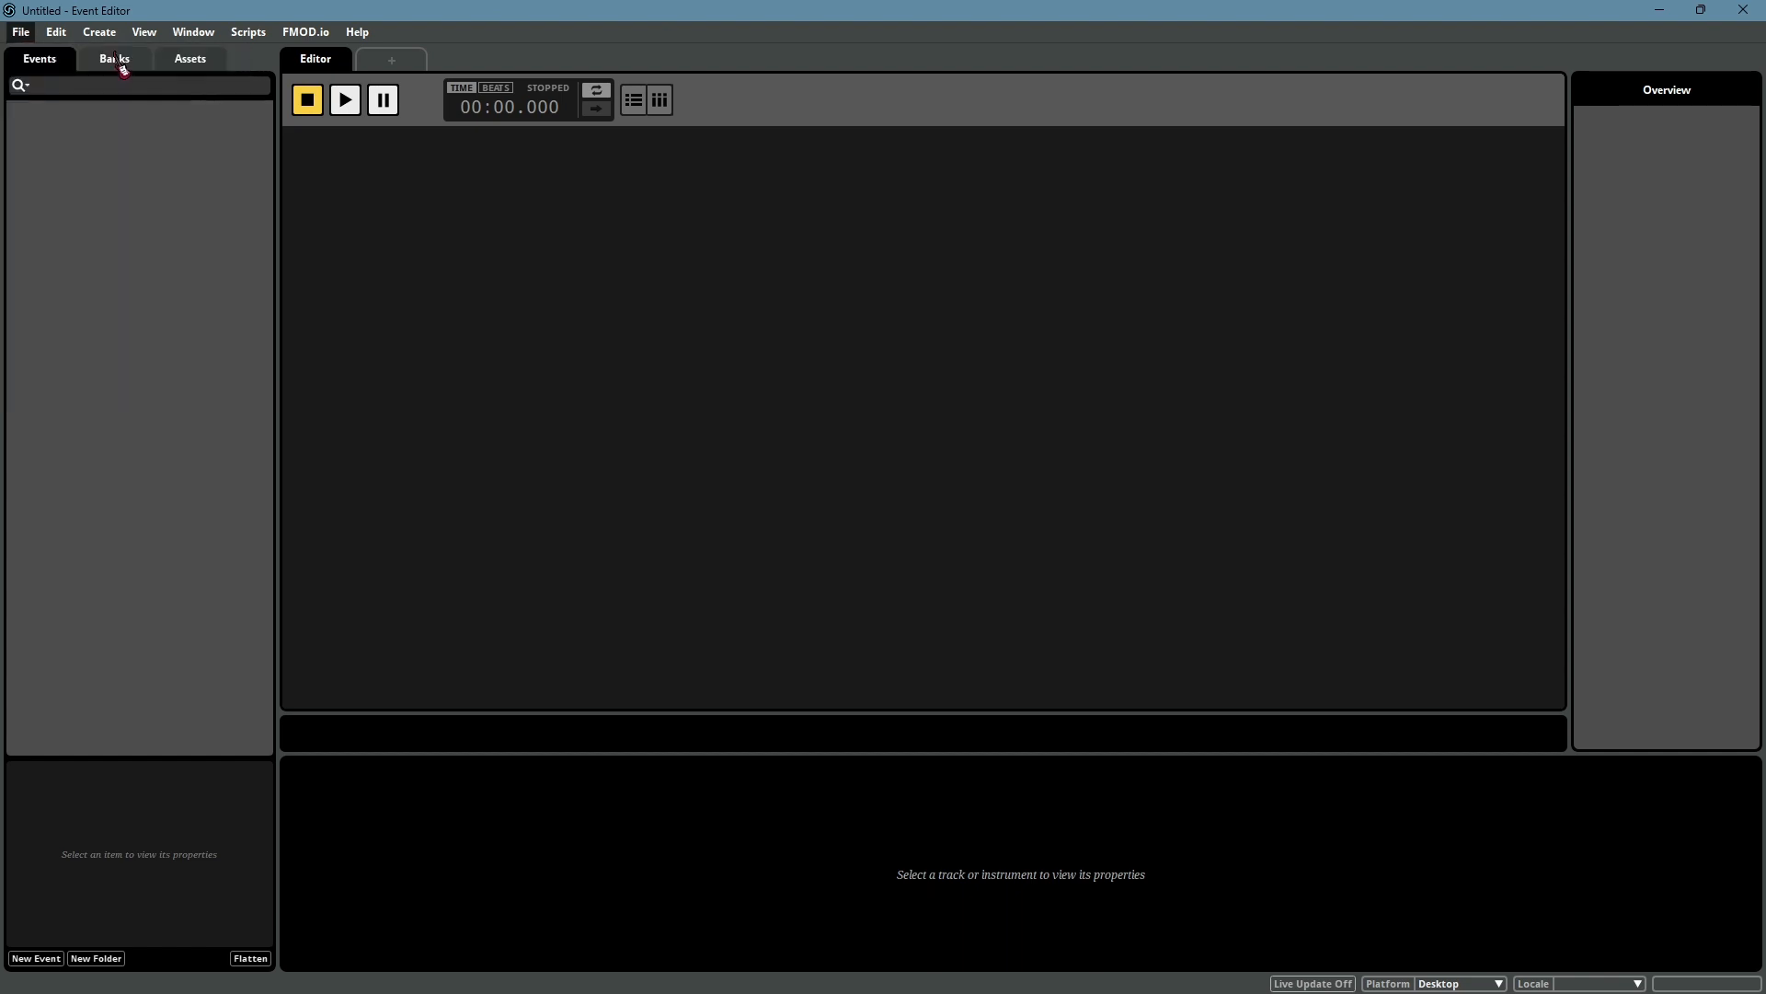
{"action": "key", "text": "alt+Tab"}
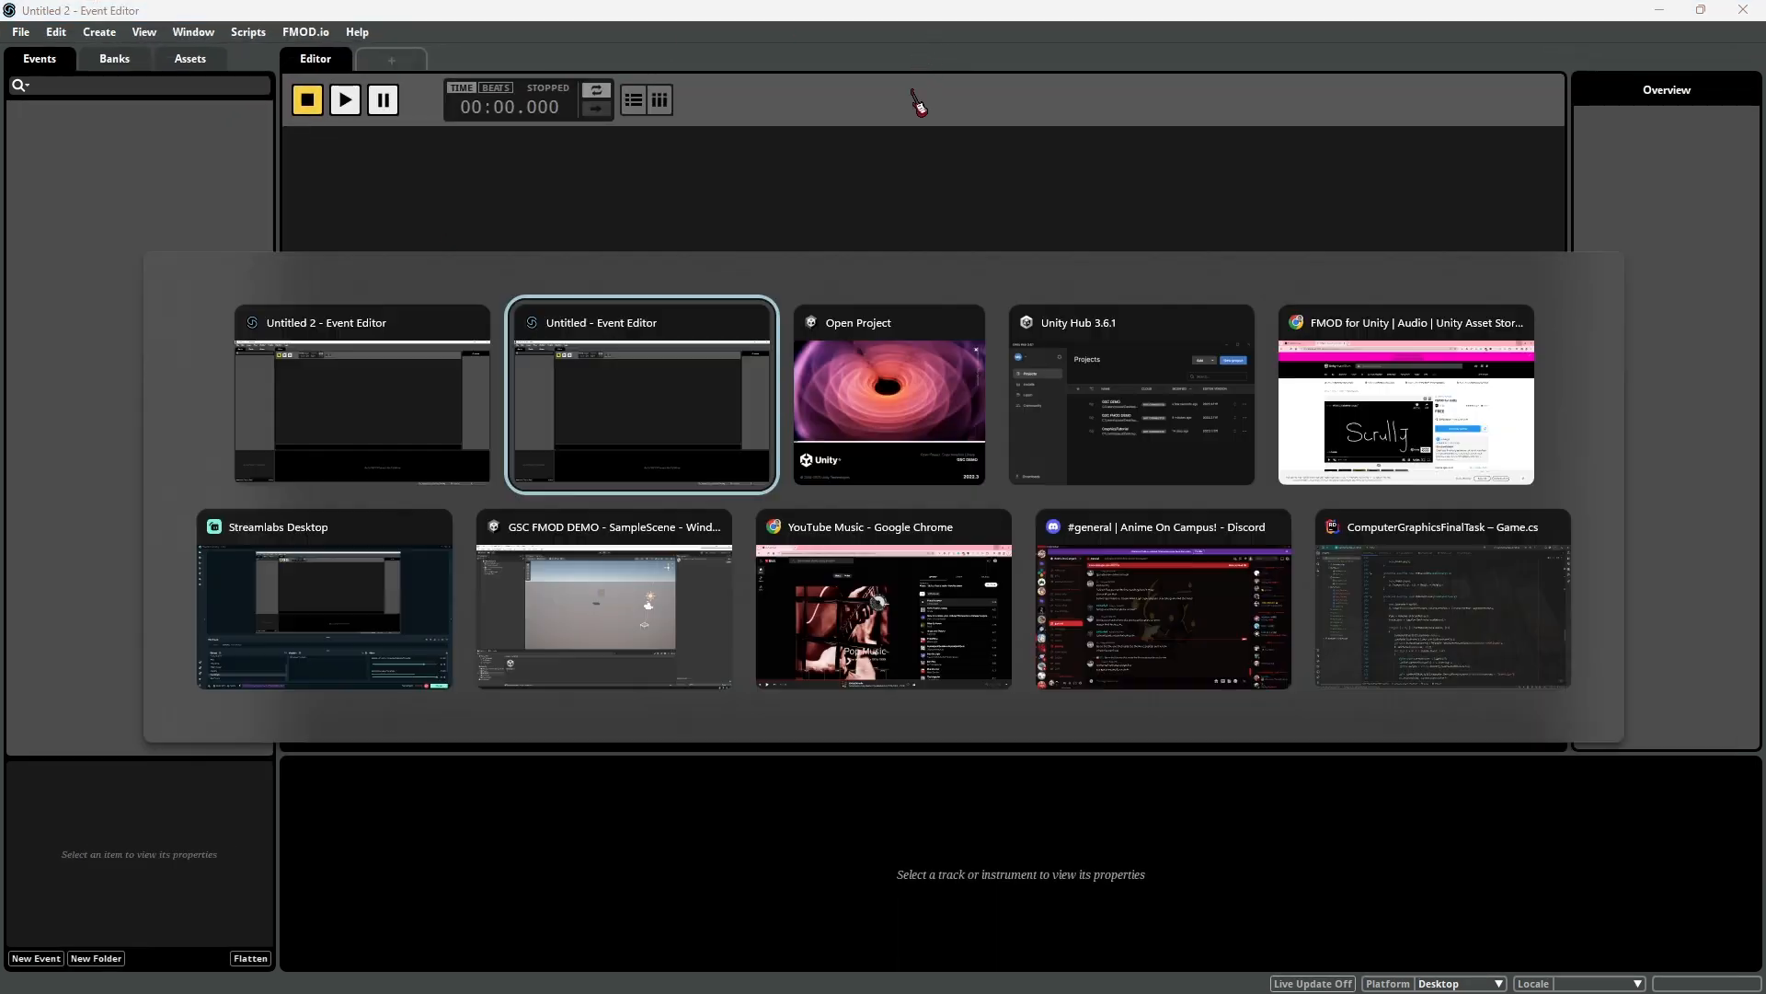
{"action": "left_click", "coordinate": [750, 322]}
{"action": "left_click", "coordinate": [442, 408]}
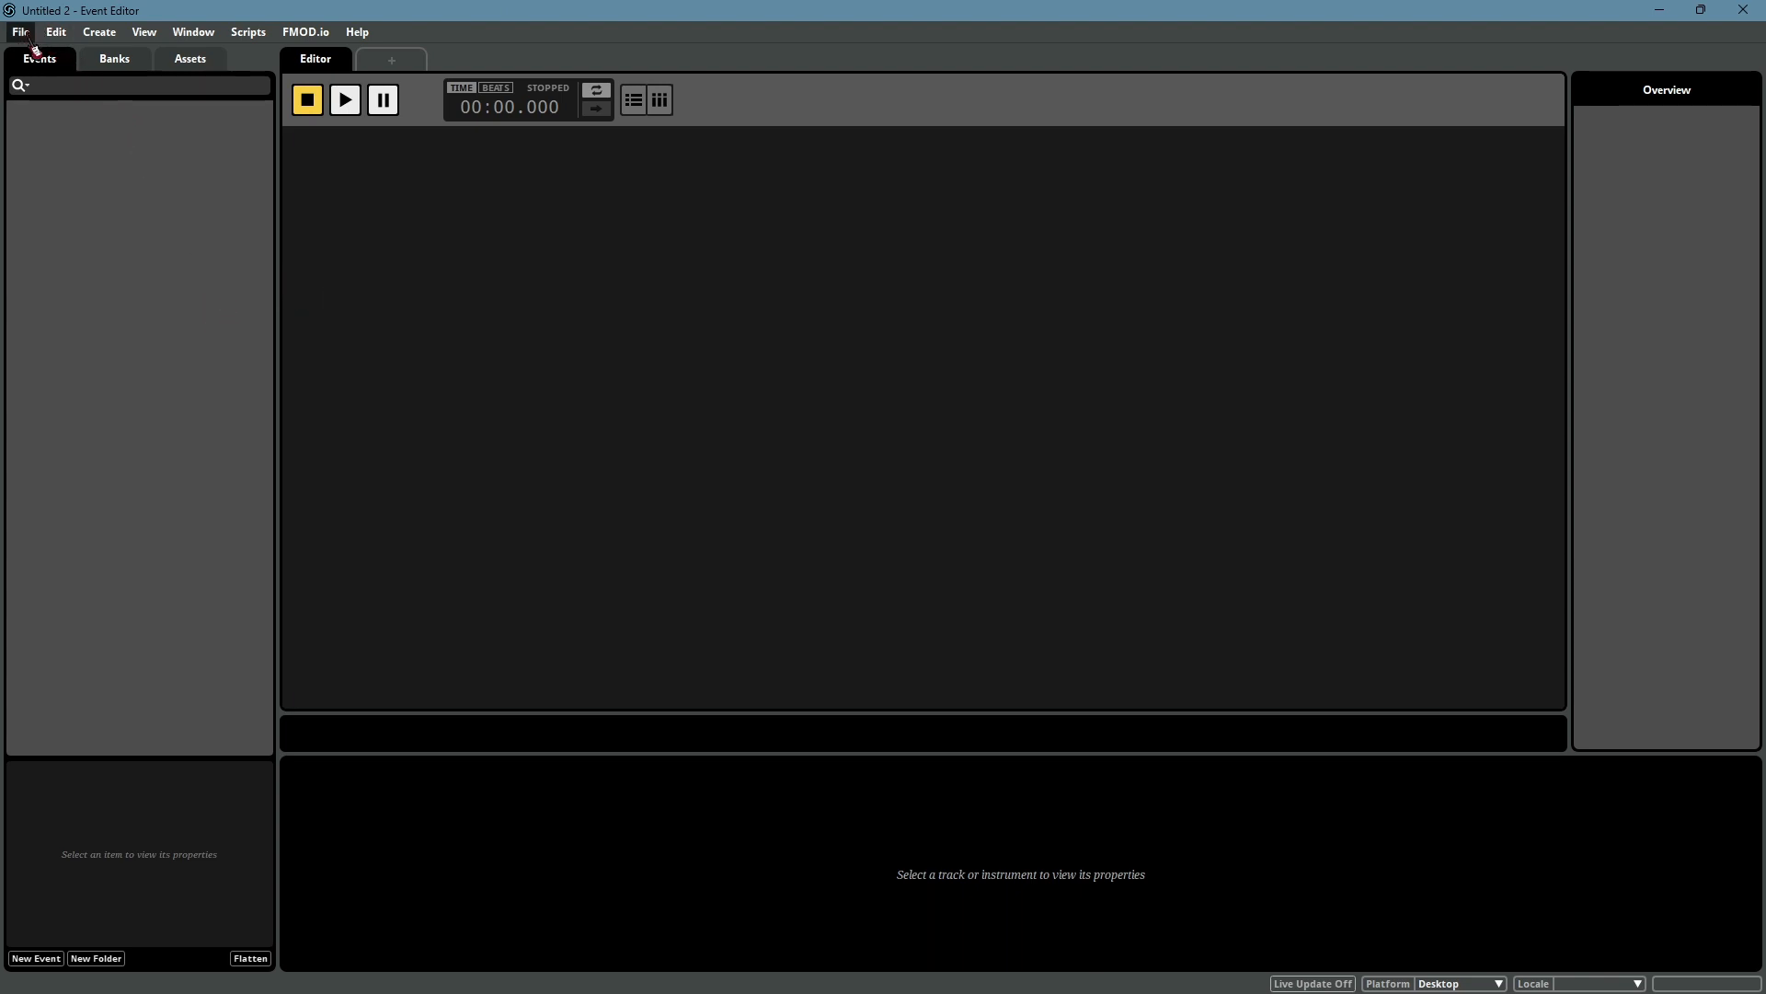
Start saving the FMOD project and create a GSCDEMO folder inside Desktop > FMODProjects as its location
{"action": "key", "text": "ctrl+s"}
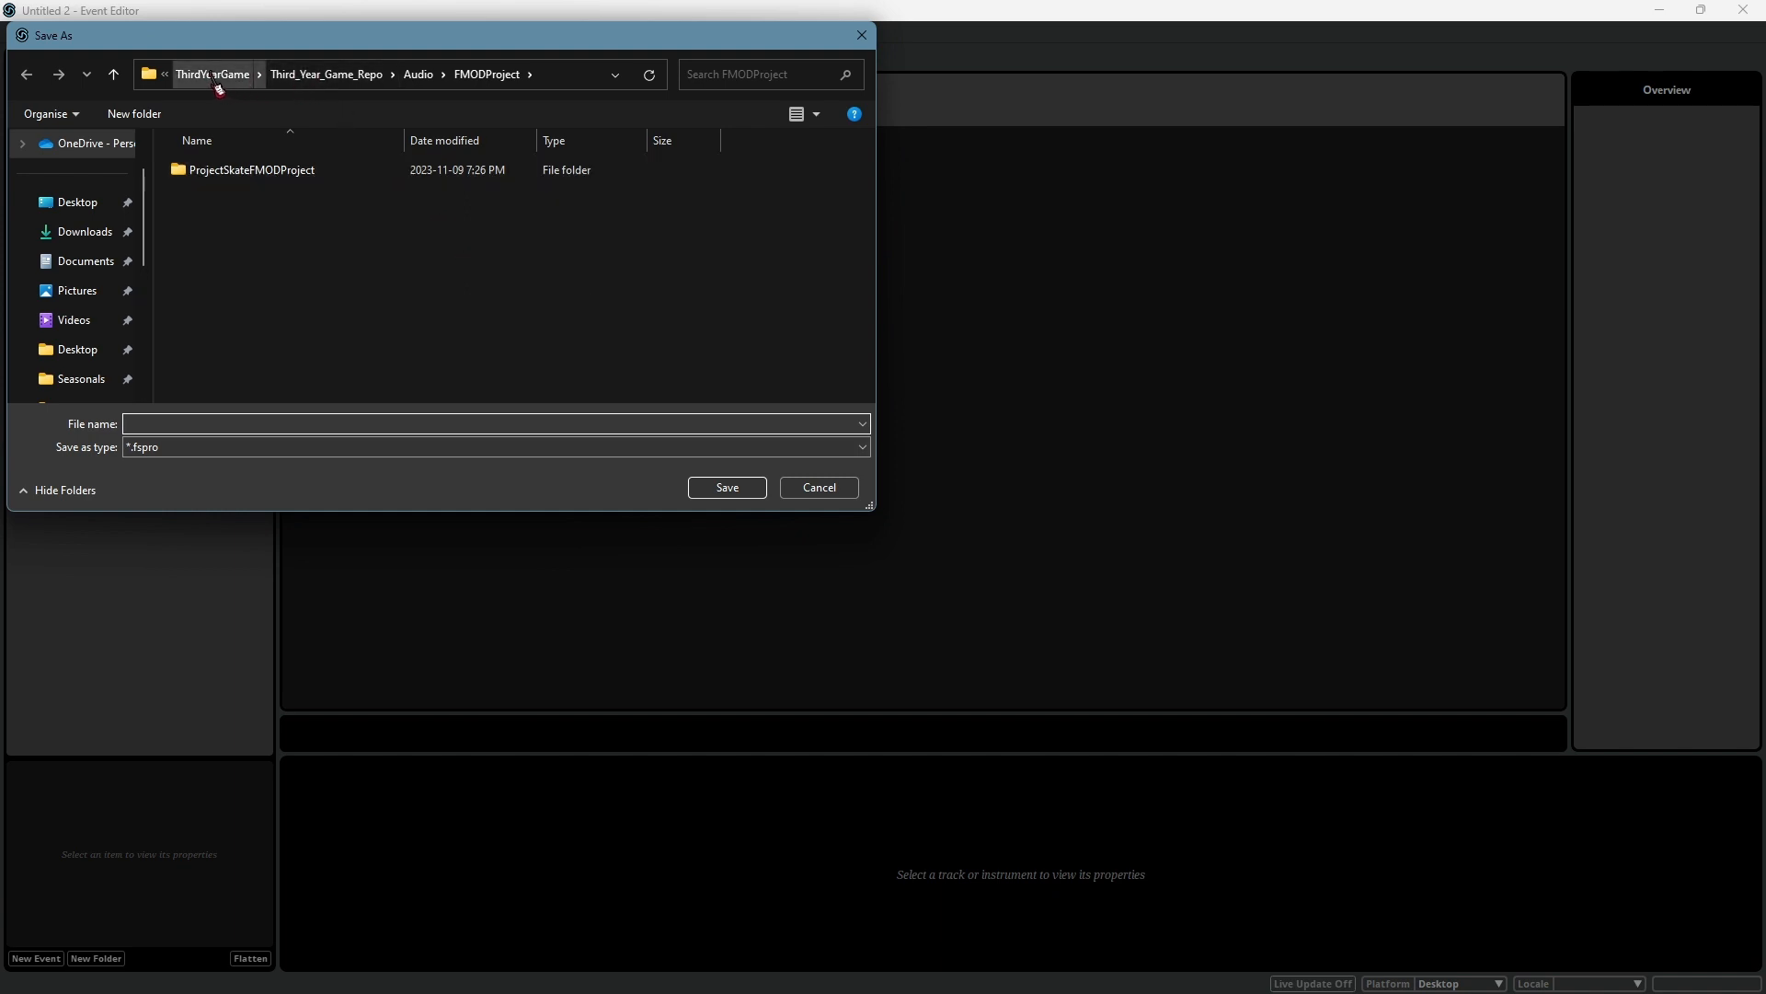
{"action": "left_click", "coordinate": [60, 212]}
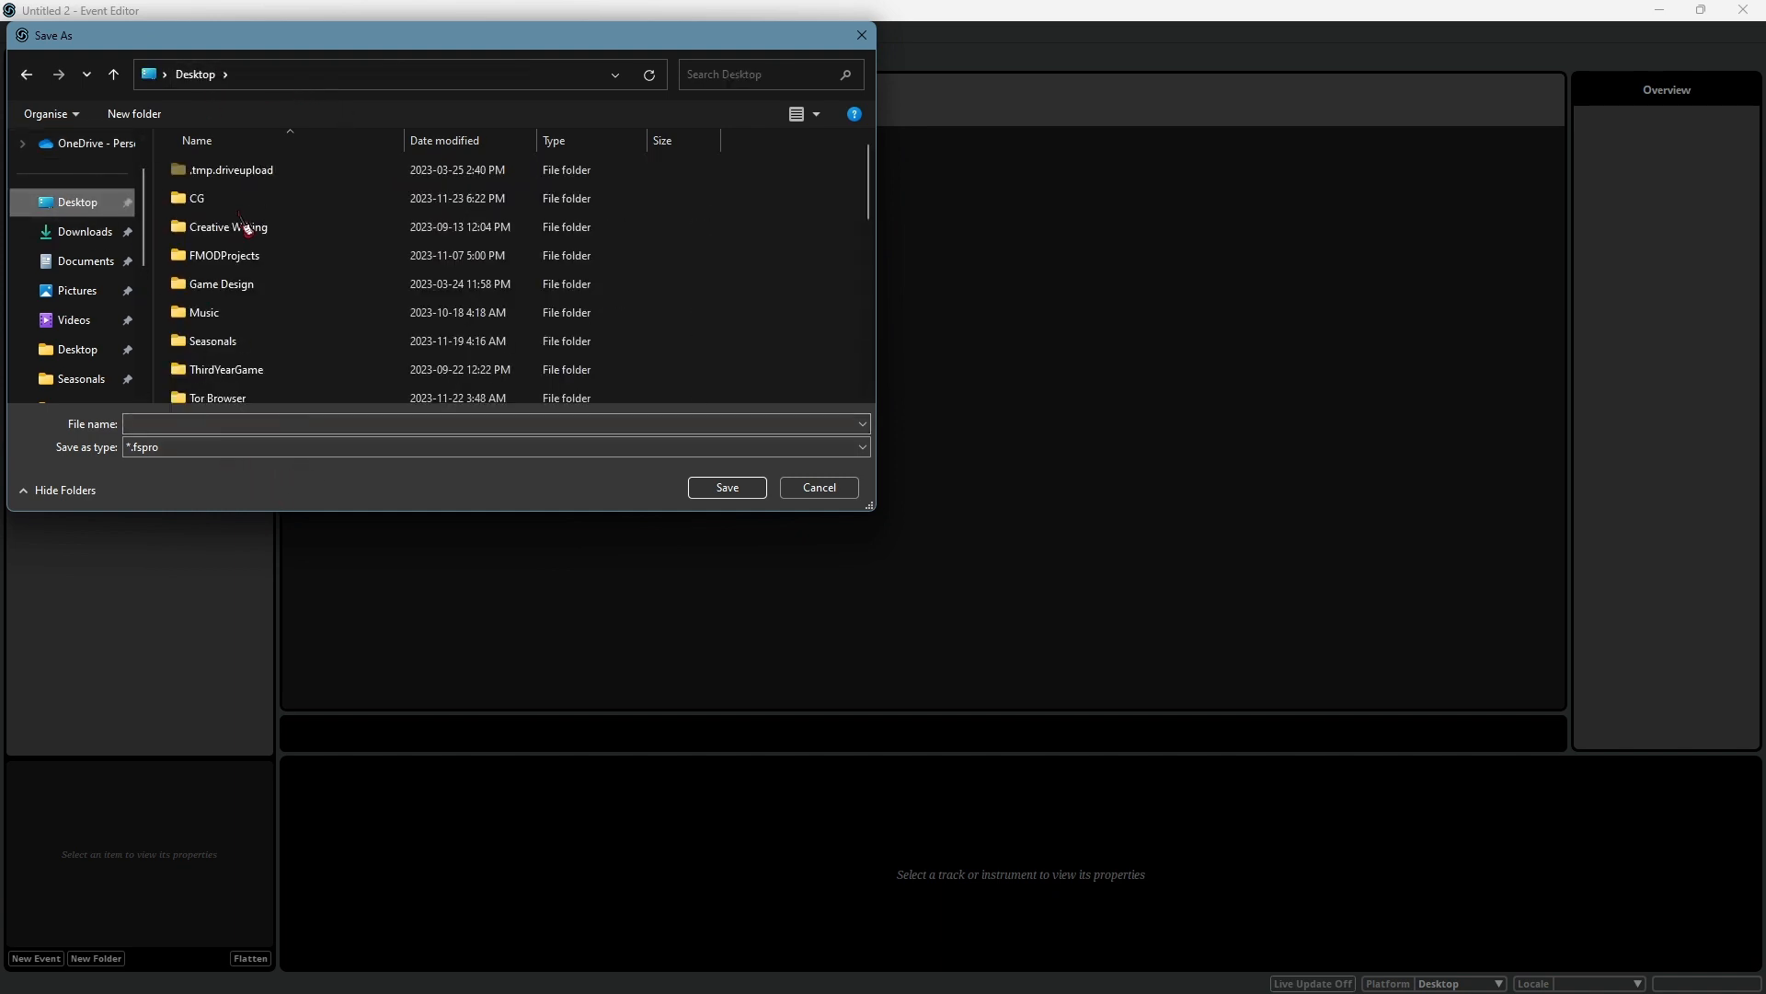
{"action": "scroll", "coordinate": [269, 283], "scroll_direction": "down", "scroll_amount": 1}
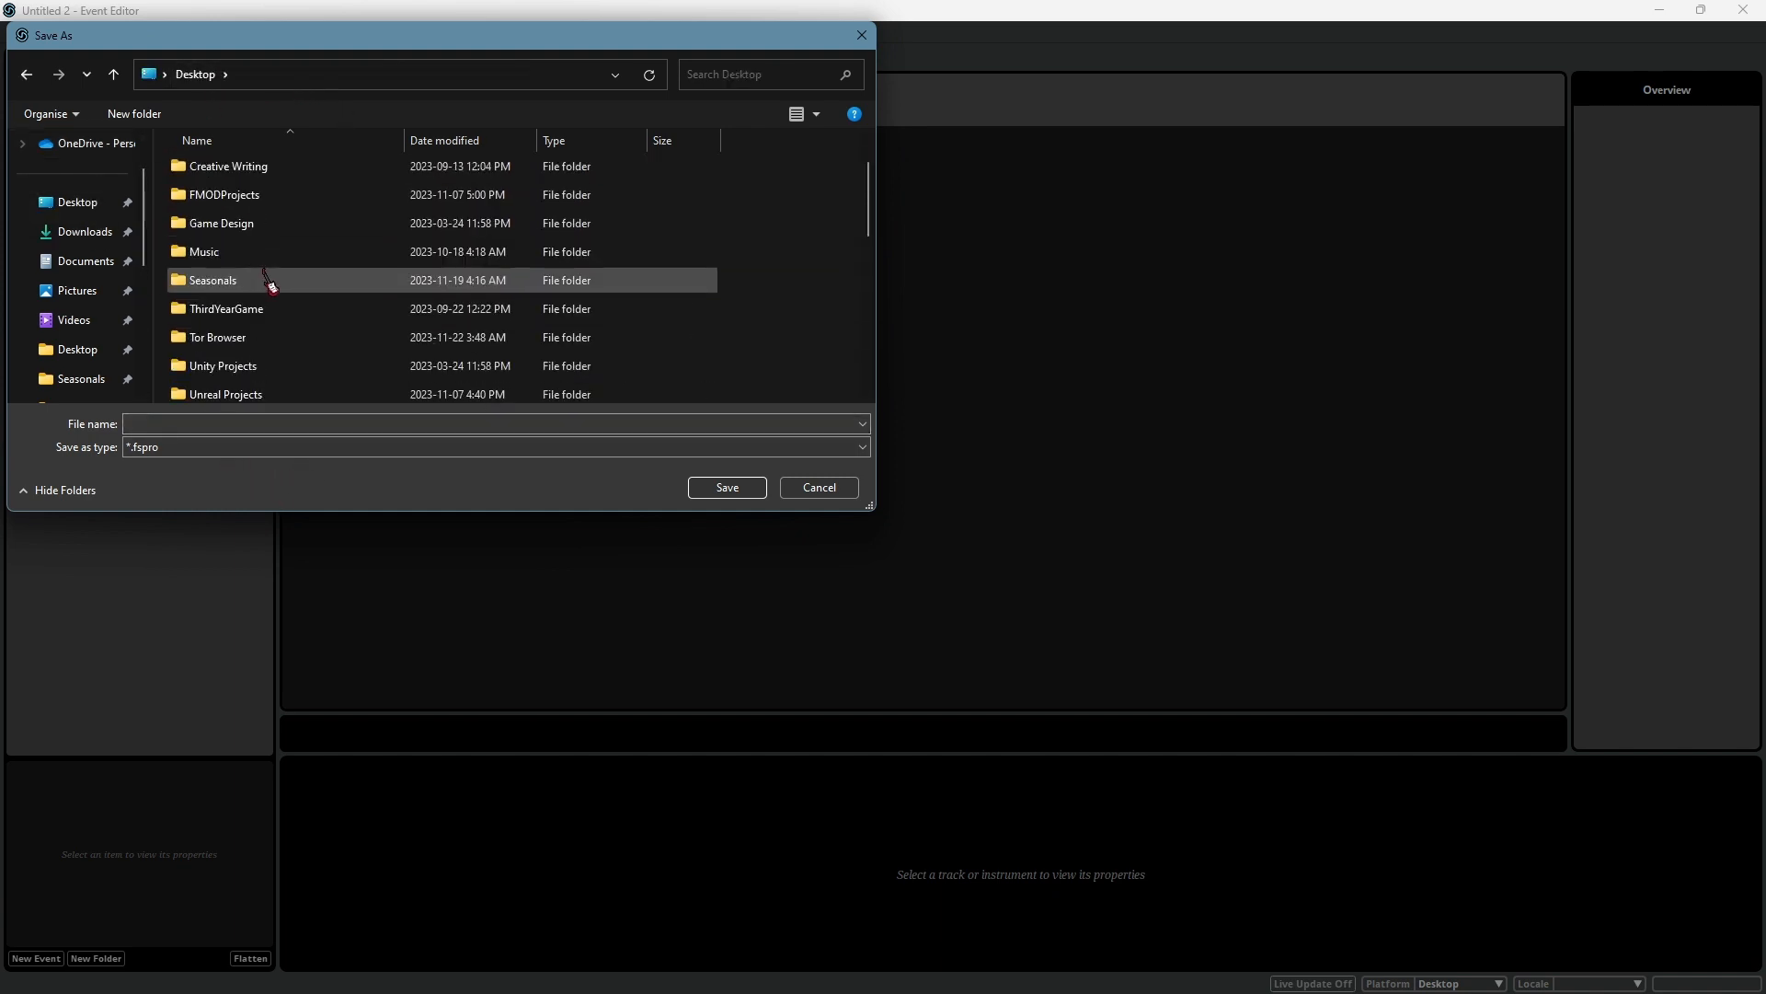
{"action": "left_click", "coordinate": [266, 190]}
{"action": "left_click", "coordinate": [247, 210]}
{"action": "double_click", "coordinate": [247, 206]}
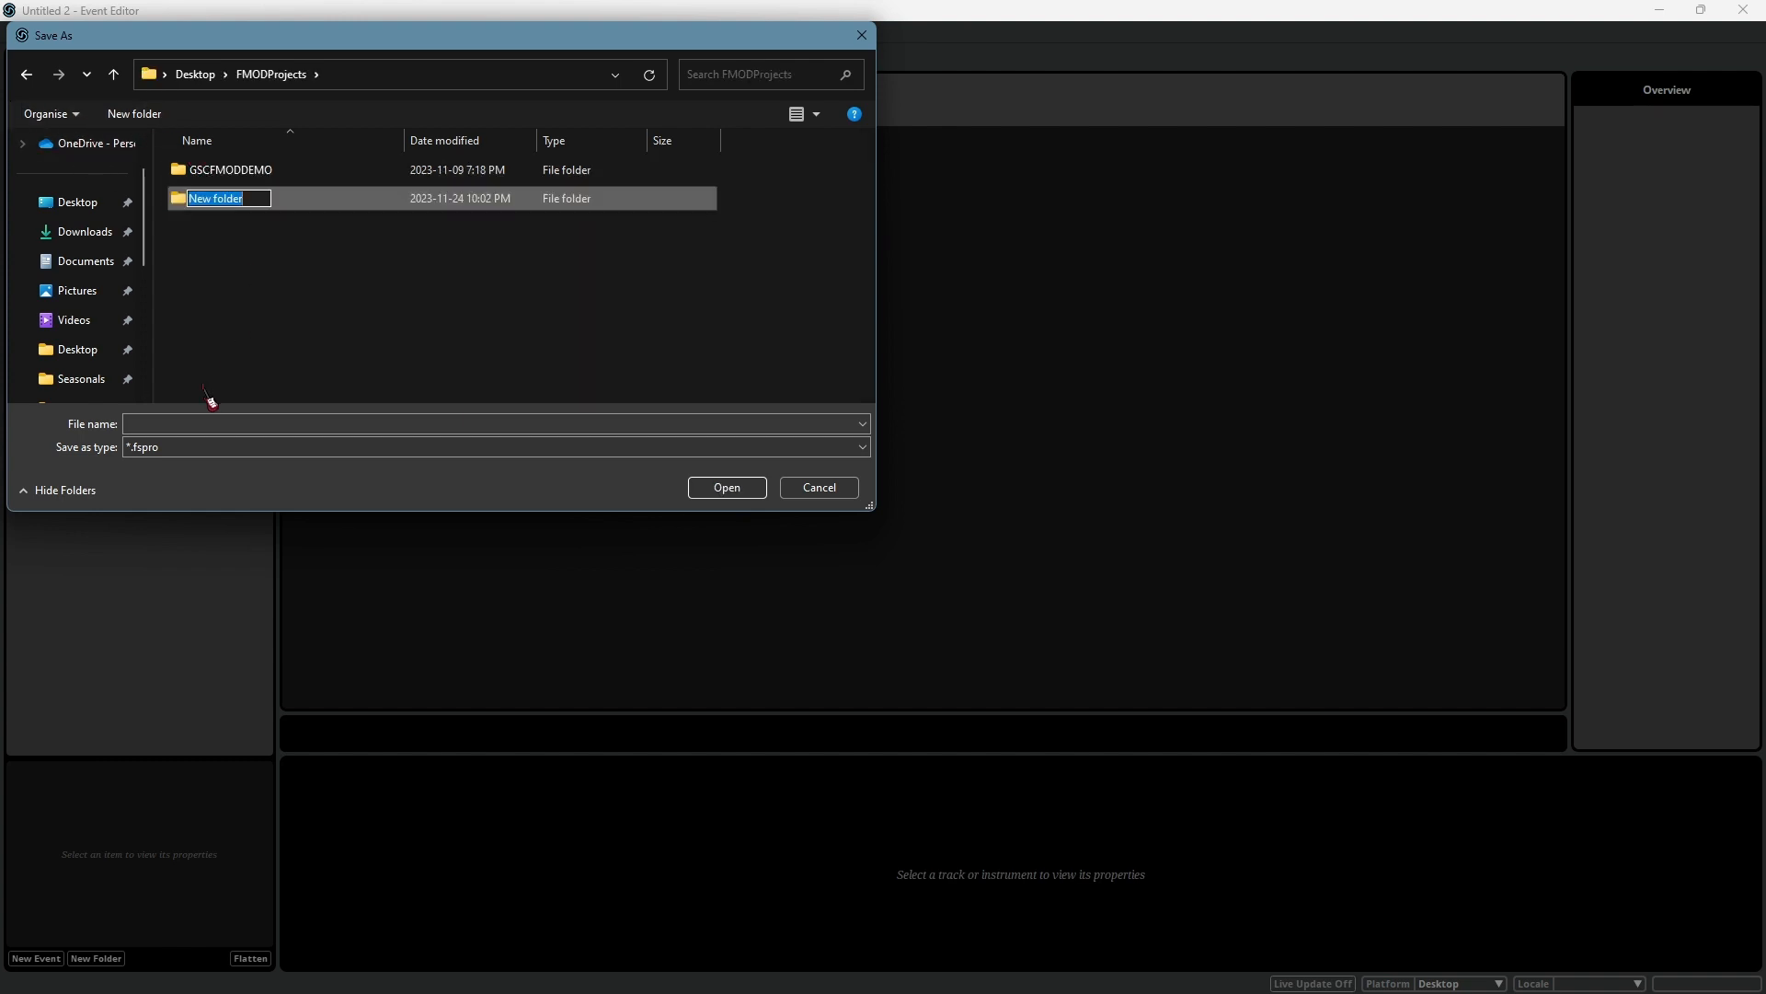
{"action": "type", "text": "GSCDEMO"}
{"action": "key", "text": "Return"}
{"action": "key", "text": "Return"}
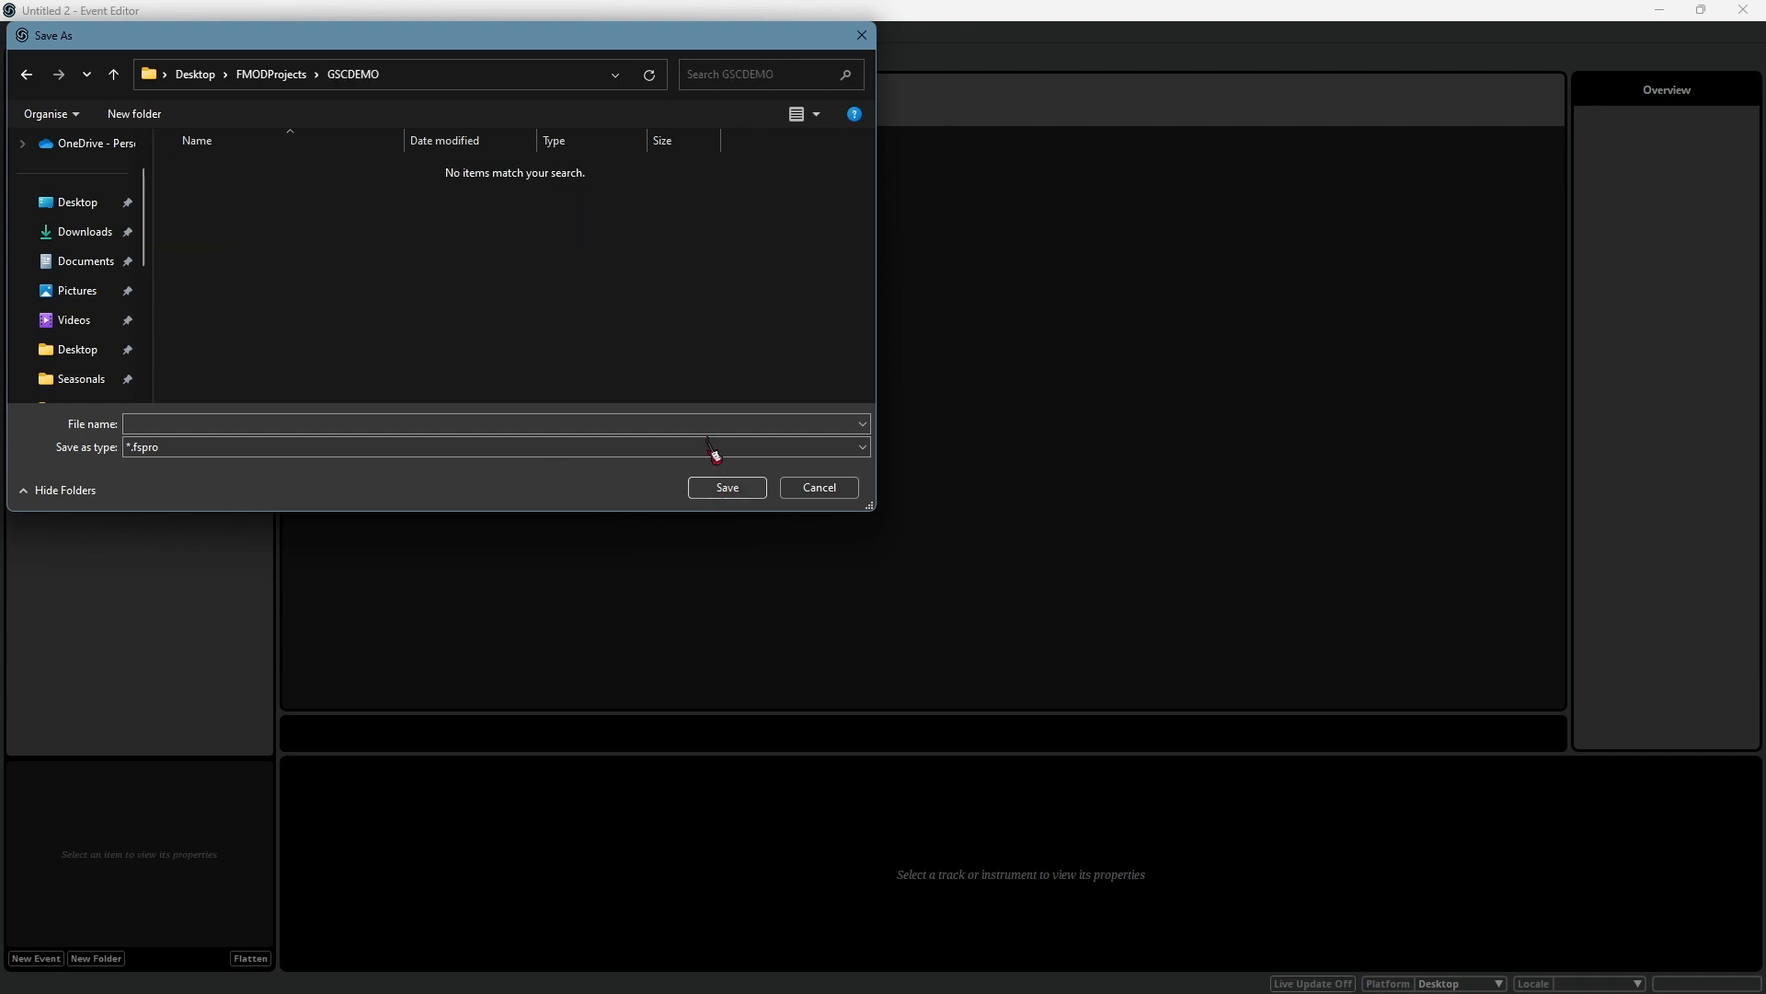
Save the FMOD project as GSCDEMO in the GSCDEMO folder
{"action": "left_click", "coordinate": [510, 426]}
{"action": "left_click", "coordinate": [510, 426]}
{"action": "type", "text": "GSCDEMO"}
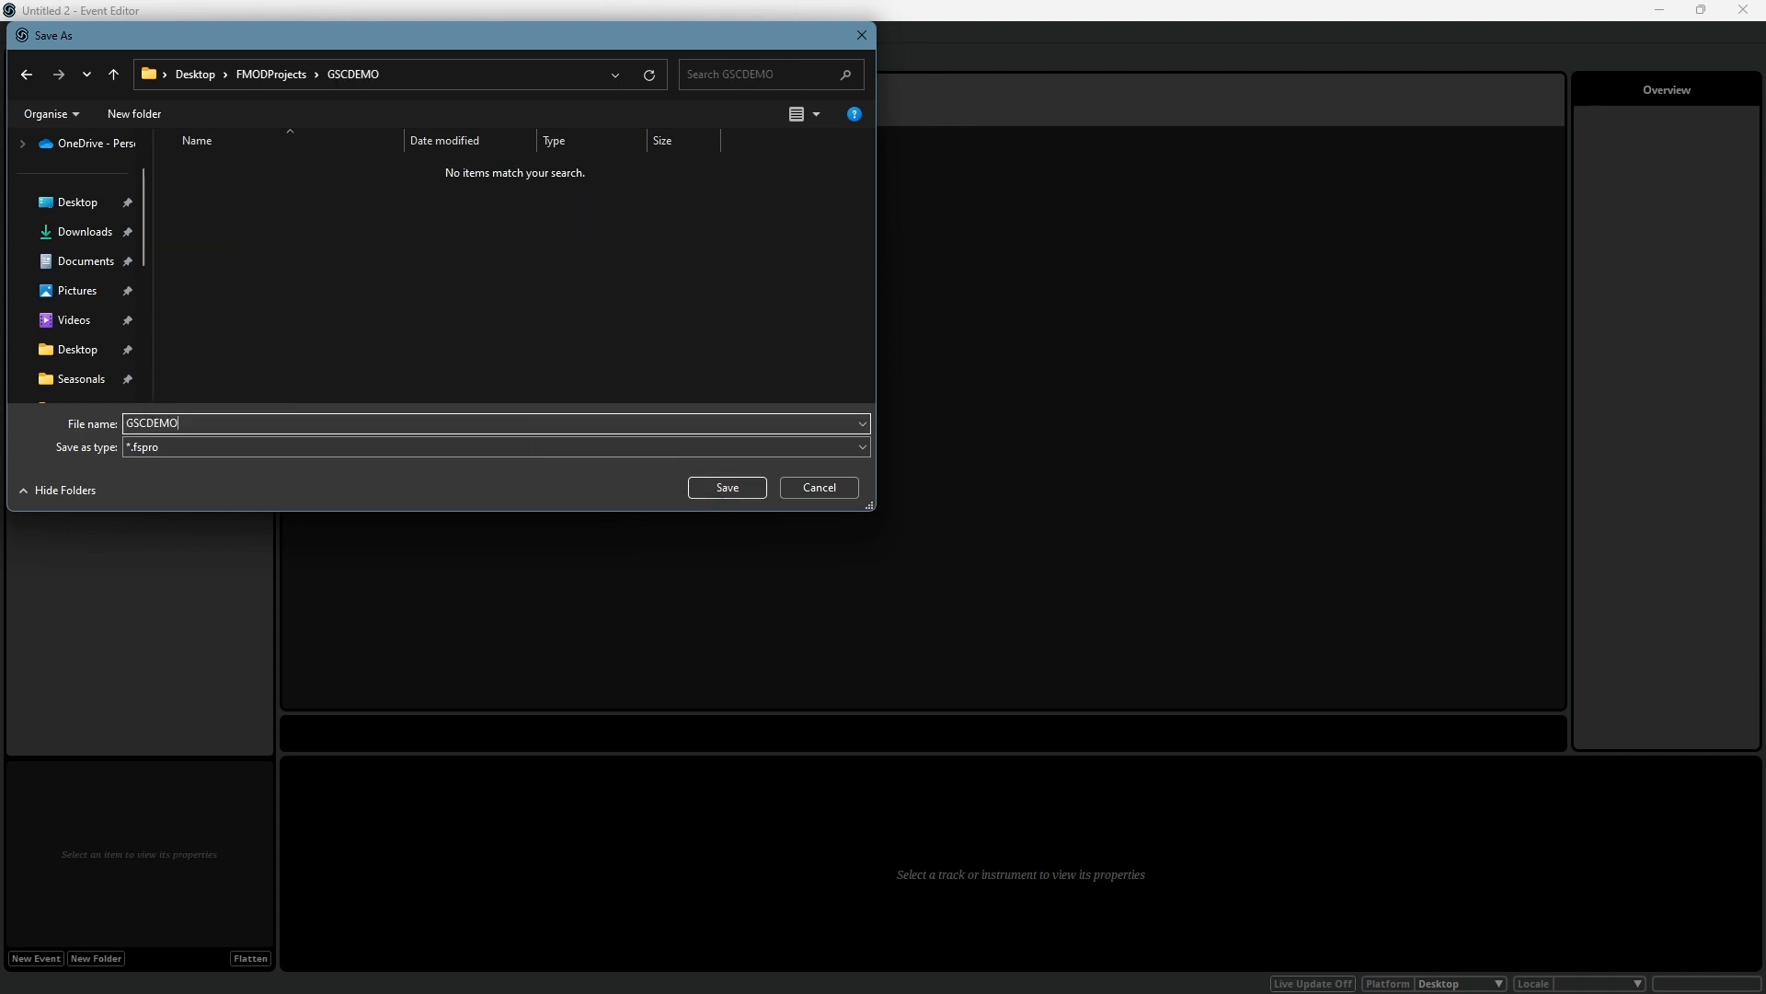
{"action": "key", "text": "Return"}
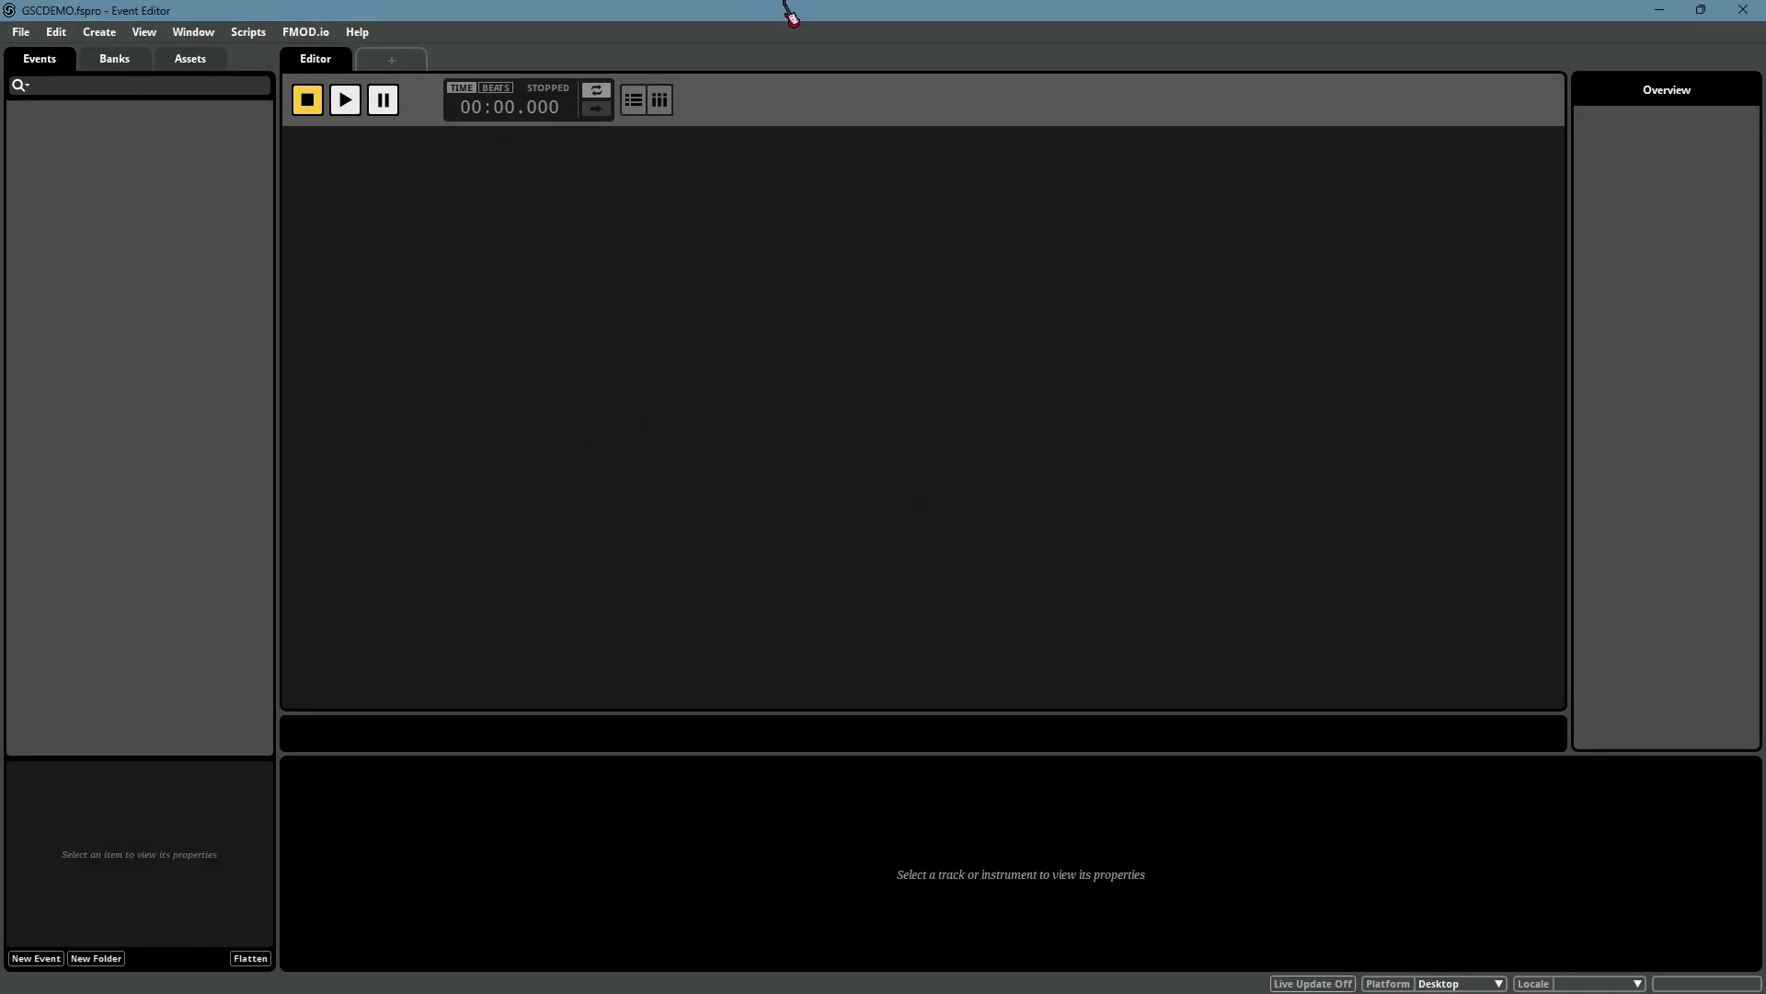
Move the FMOD Studio window off this screen and check on the loading GSC DEMO Unity project
{"action": "left_click_drag", "start_coordinate": [832, 16], "coordinate": [643, 251]}
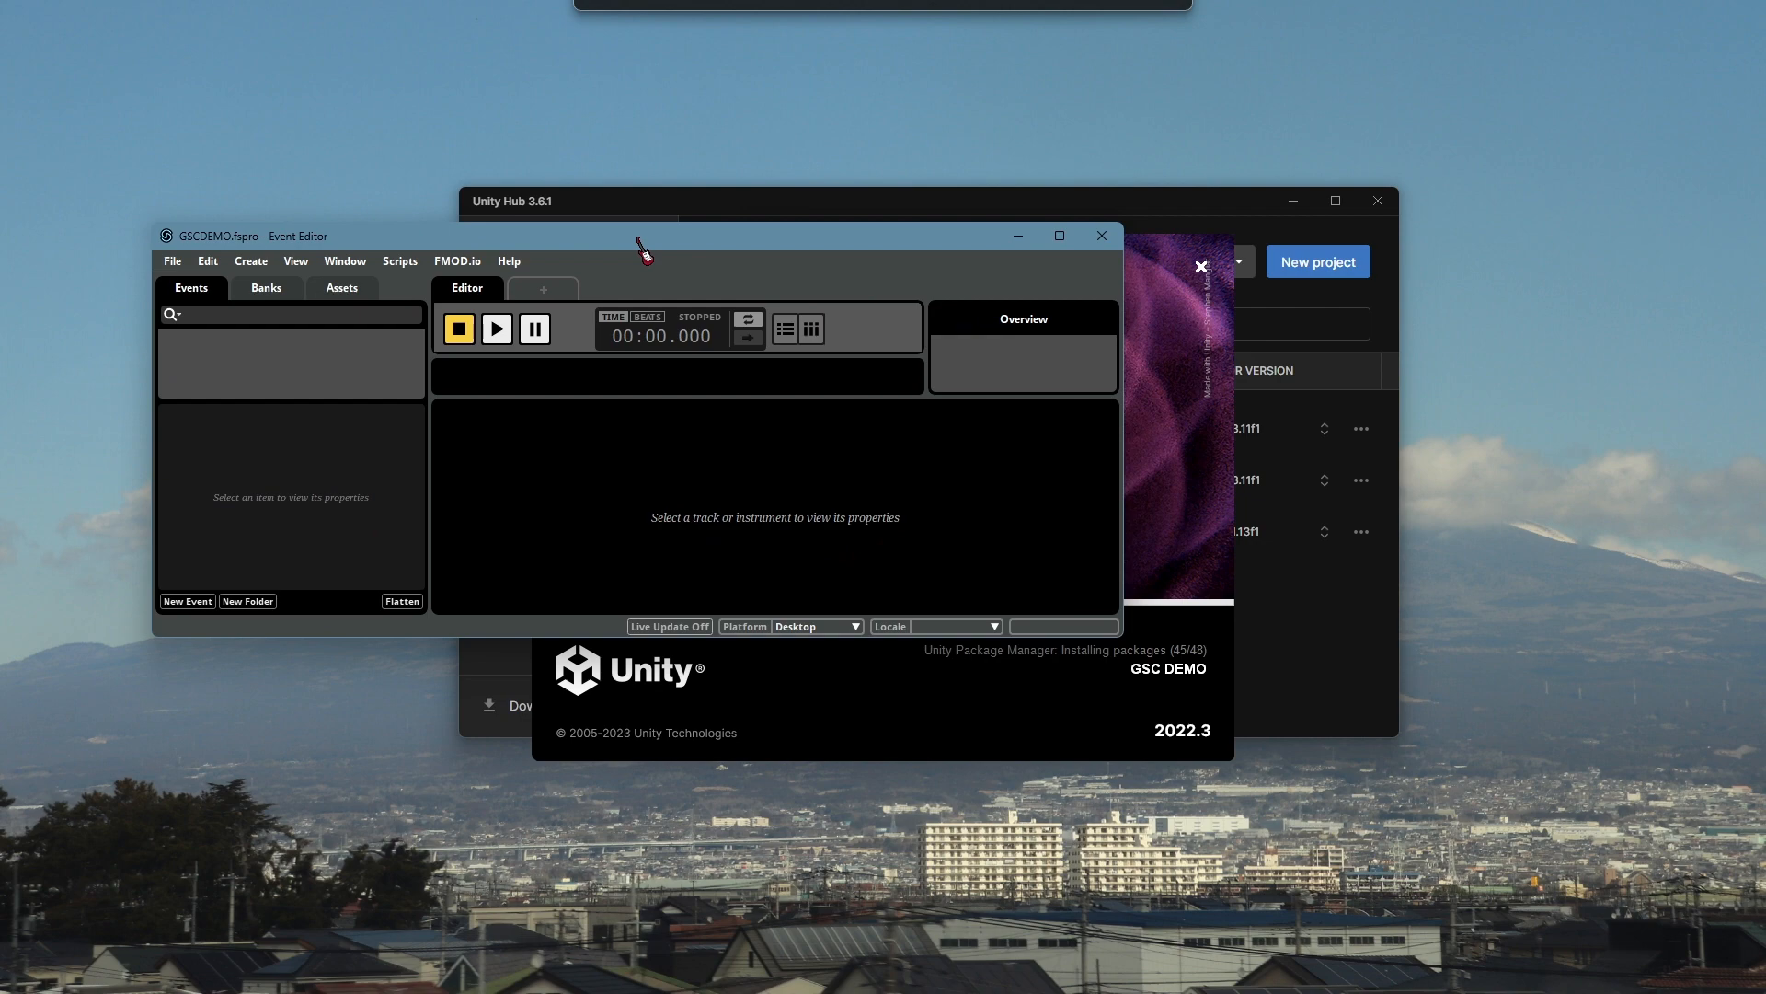
{"action": "left_click_drag", "start_coordinate": [643, 251], "coordinate": [0, 497]}
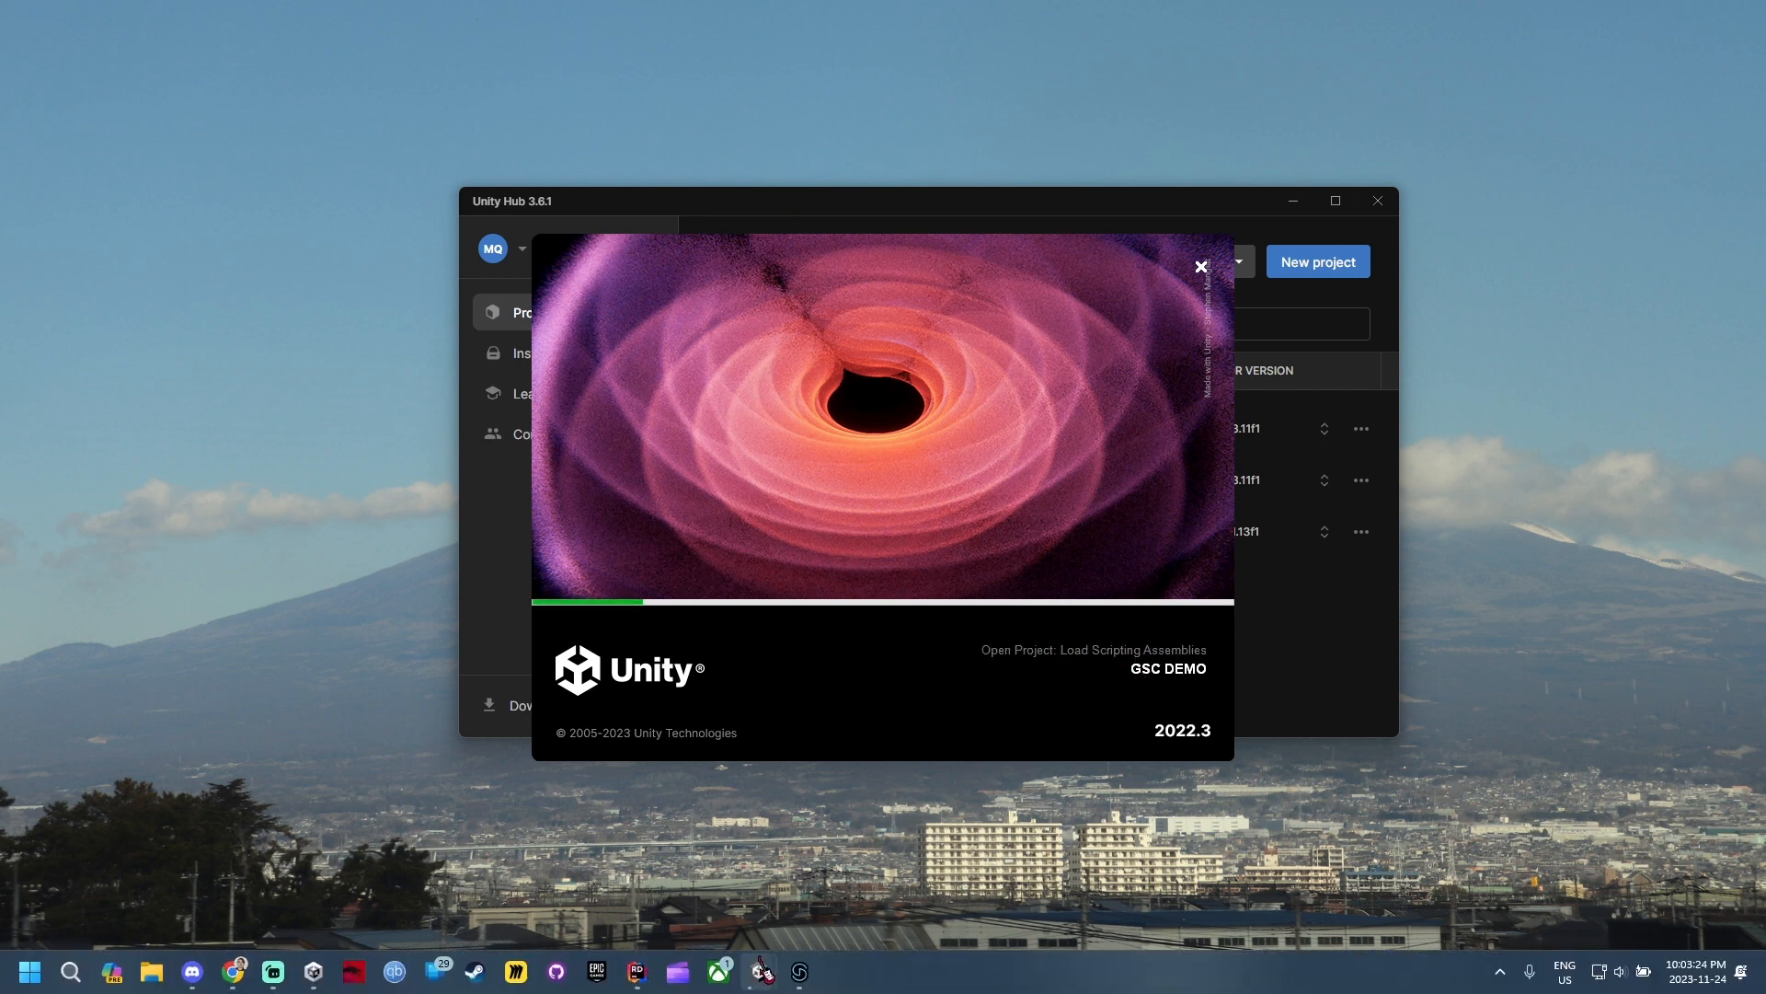
{"action": "mouse_move", "coordinate": [766, 981]}
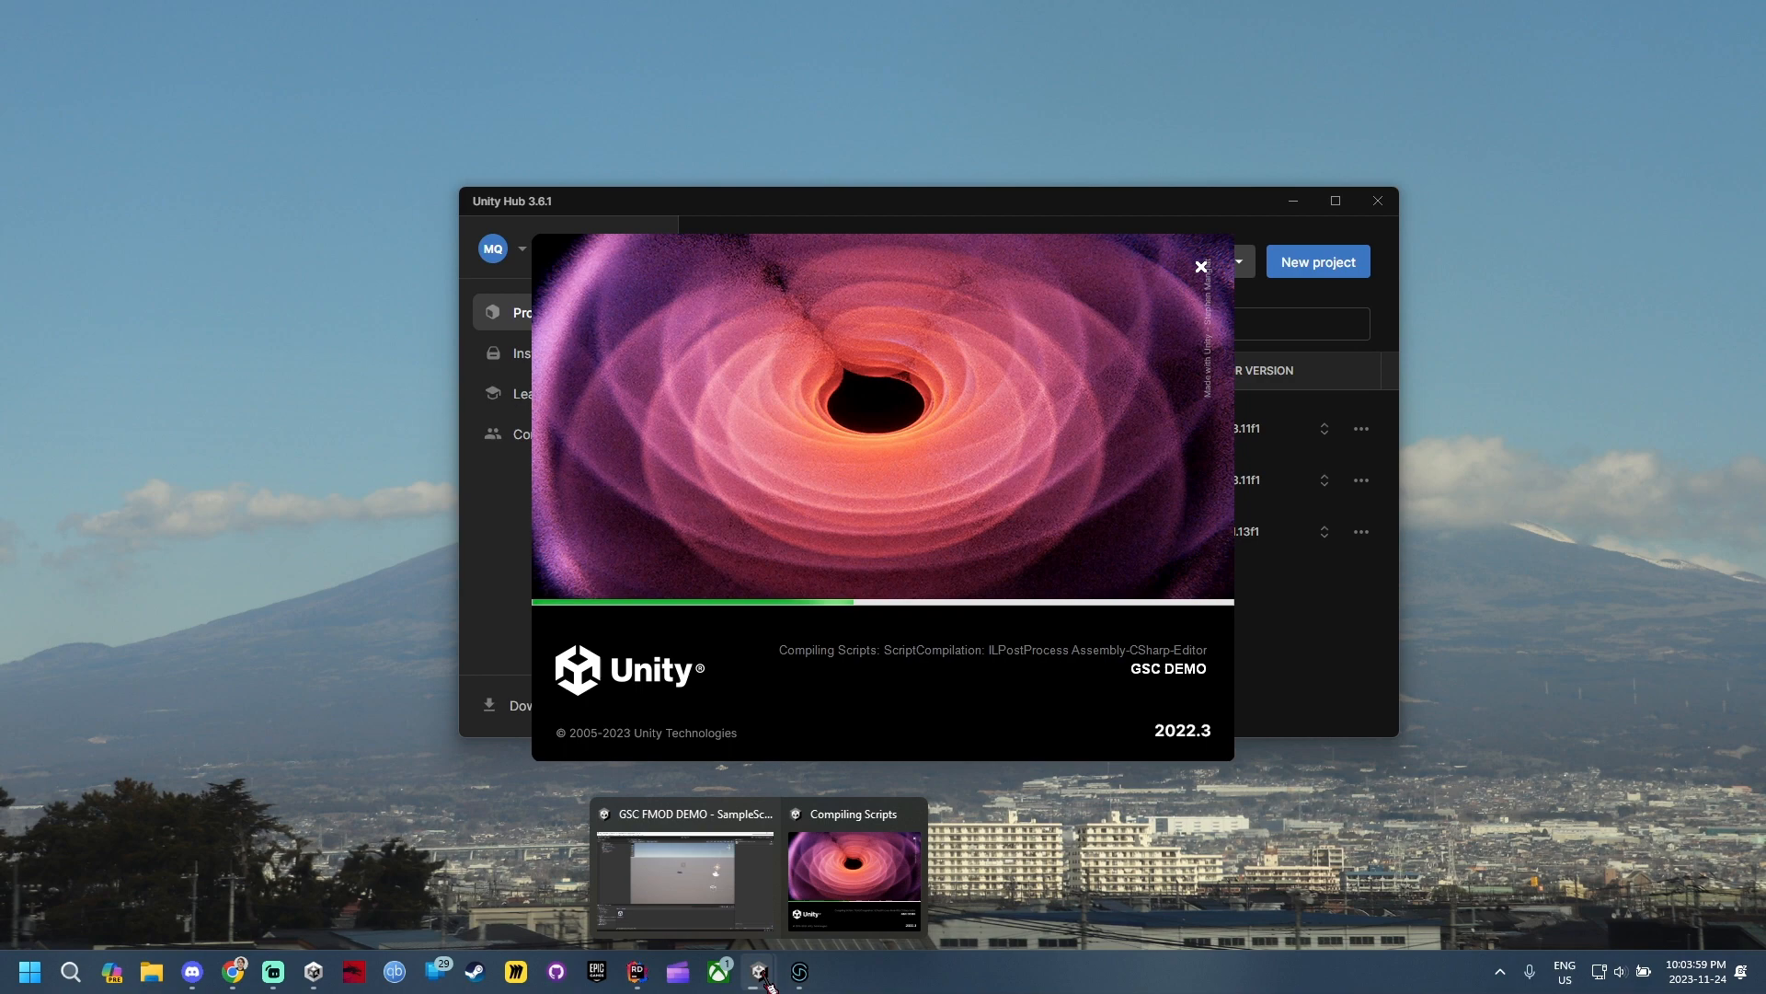
Sort the loose desktop icons into their groups, placing Lethal Company in Games, Lightroom in Apps and the 7z archive in Folders
{"action": "double_click", "coordinate": [75, 71]}
{"action": "left_click_drag", "start_coordinate": [26, 39], "coordinate": [1682, 156]}
{"action": "left_click_drag", "start_coordinate": [34, 98], "coordinate": [1632, 241]}
{"action": "left_click_drag", "start_coordinate": [1684, 161], "coordinate": [1608, 13]}
{"action": "left_click_drag", "start_coordinate": [1541, 227], "coordinate": [1609, 13]}
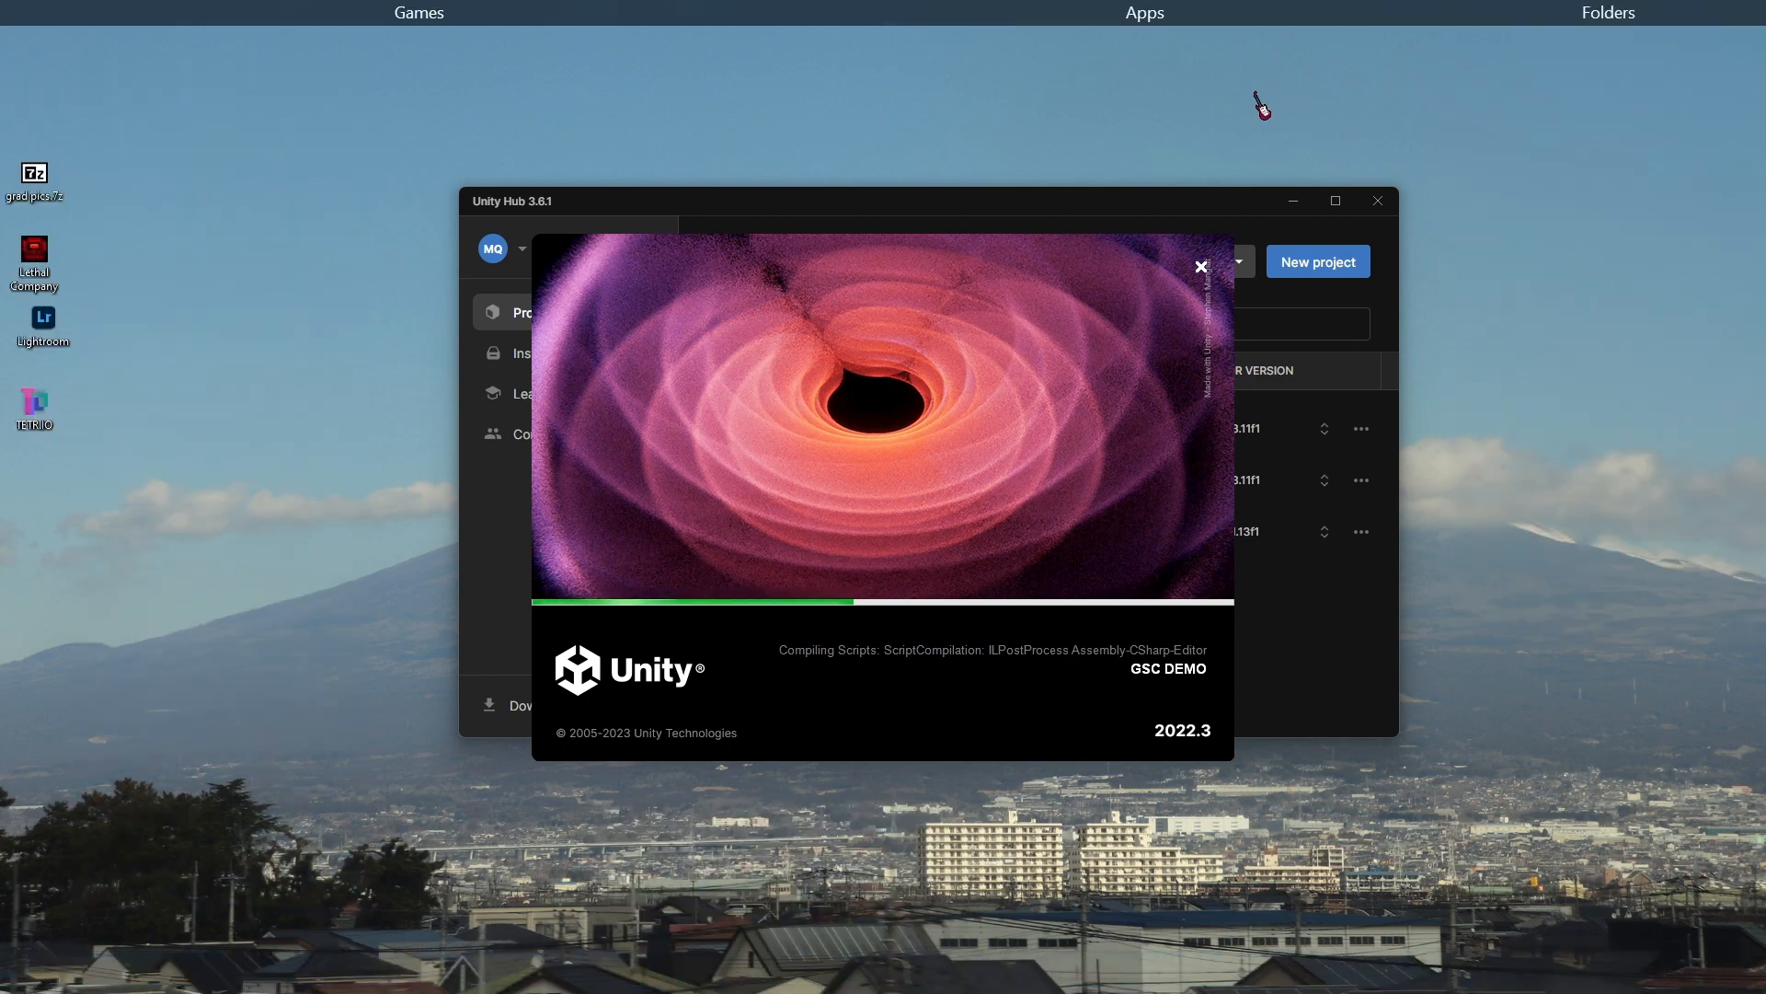
{"action": "left_click_drag", "start_coordinate": [34, 177], "coordinate": [1545, 225]}
{"action": "left_click_drag", "start_coordinate": [34, 253], "coordinate": [316, 225]}
{"action": "left_click_drag", "start_coordinate": [43, 320], "coordinate": [1146, 15]}
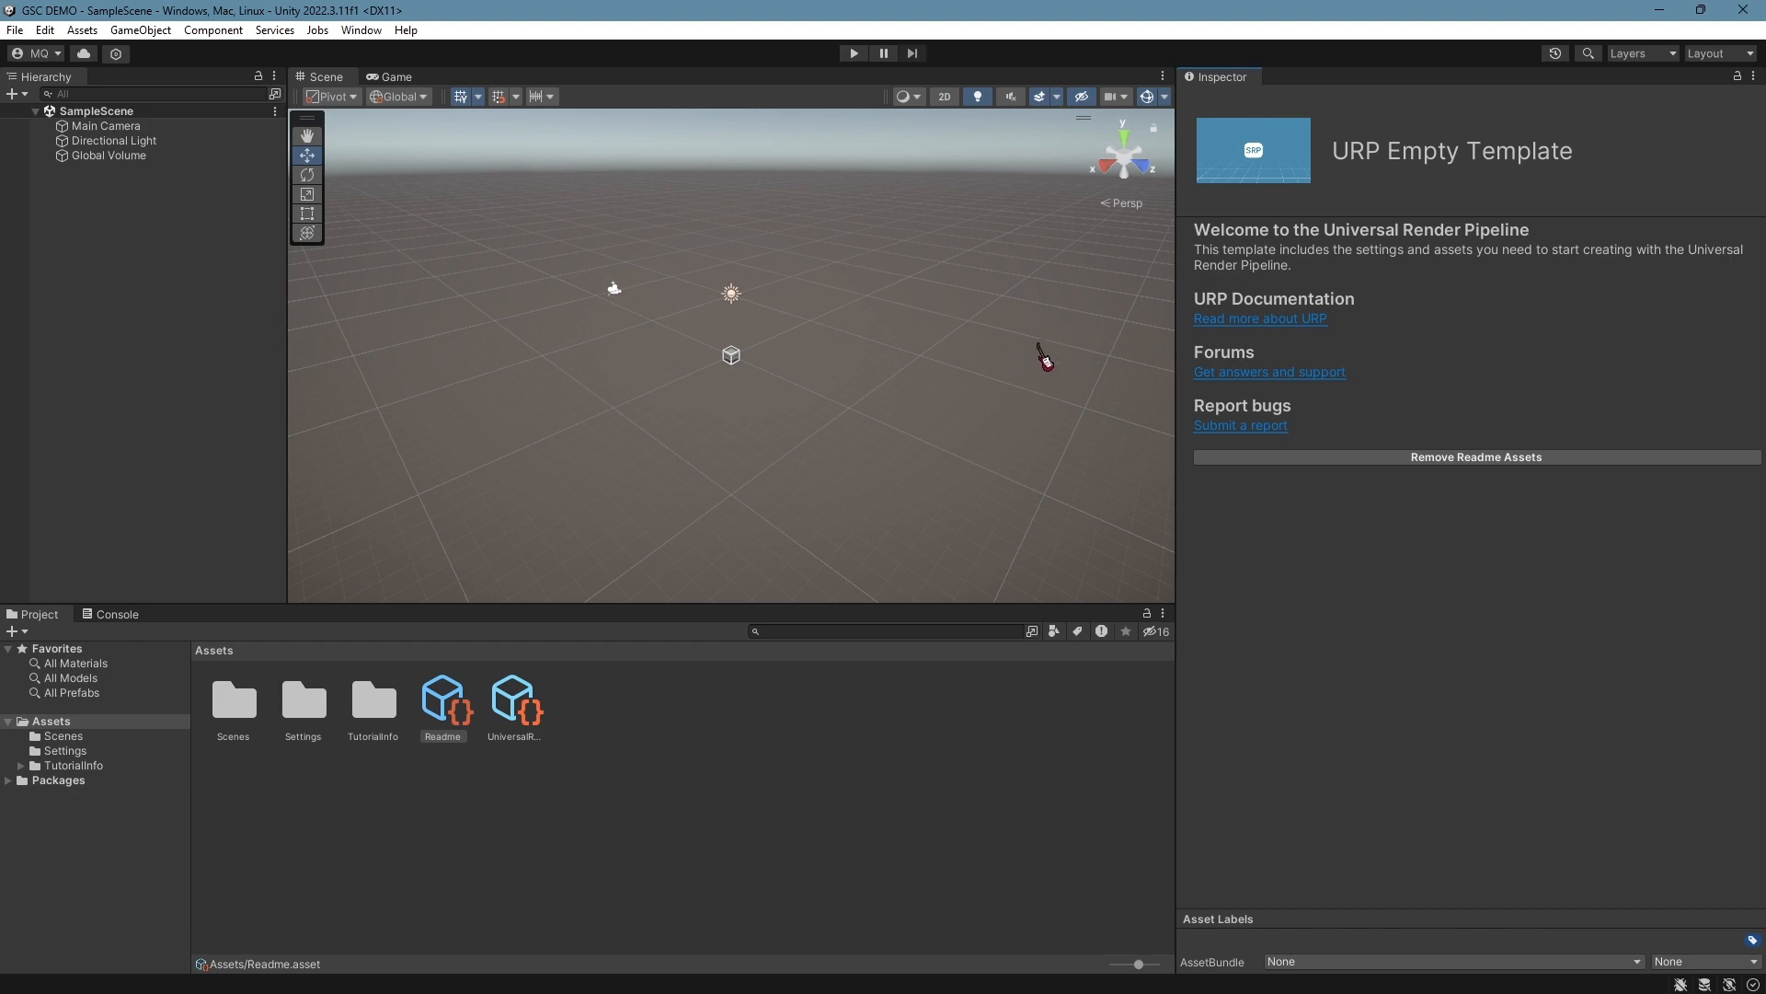
Open Unity's Package Manager over the scene and search My Assets for fmod
{"action": "right_click_drag", "start_coordinate": [768, 433], "coordinate": [726, 362]}
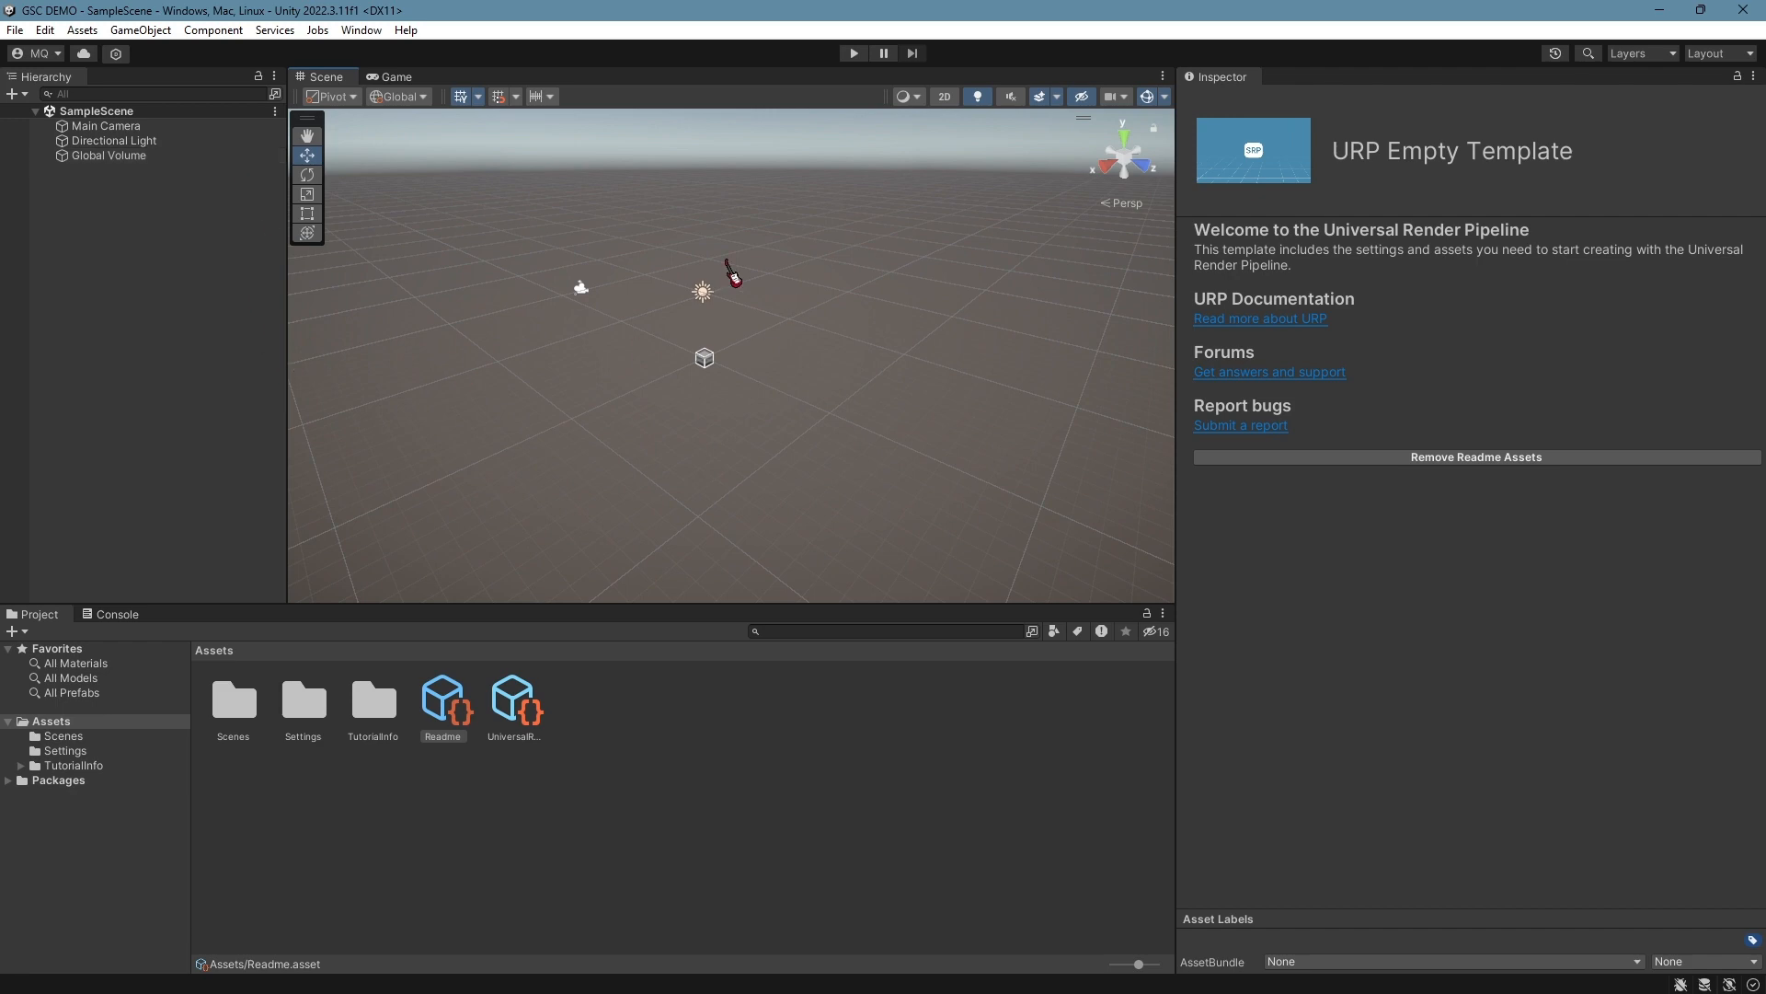
{"action": "left_click", "coordinate": [373, 31]}
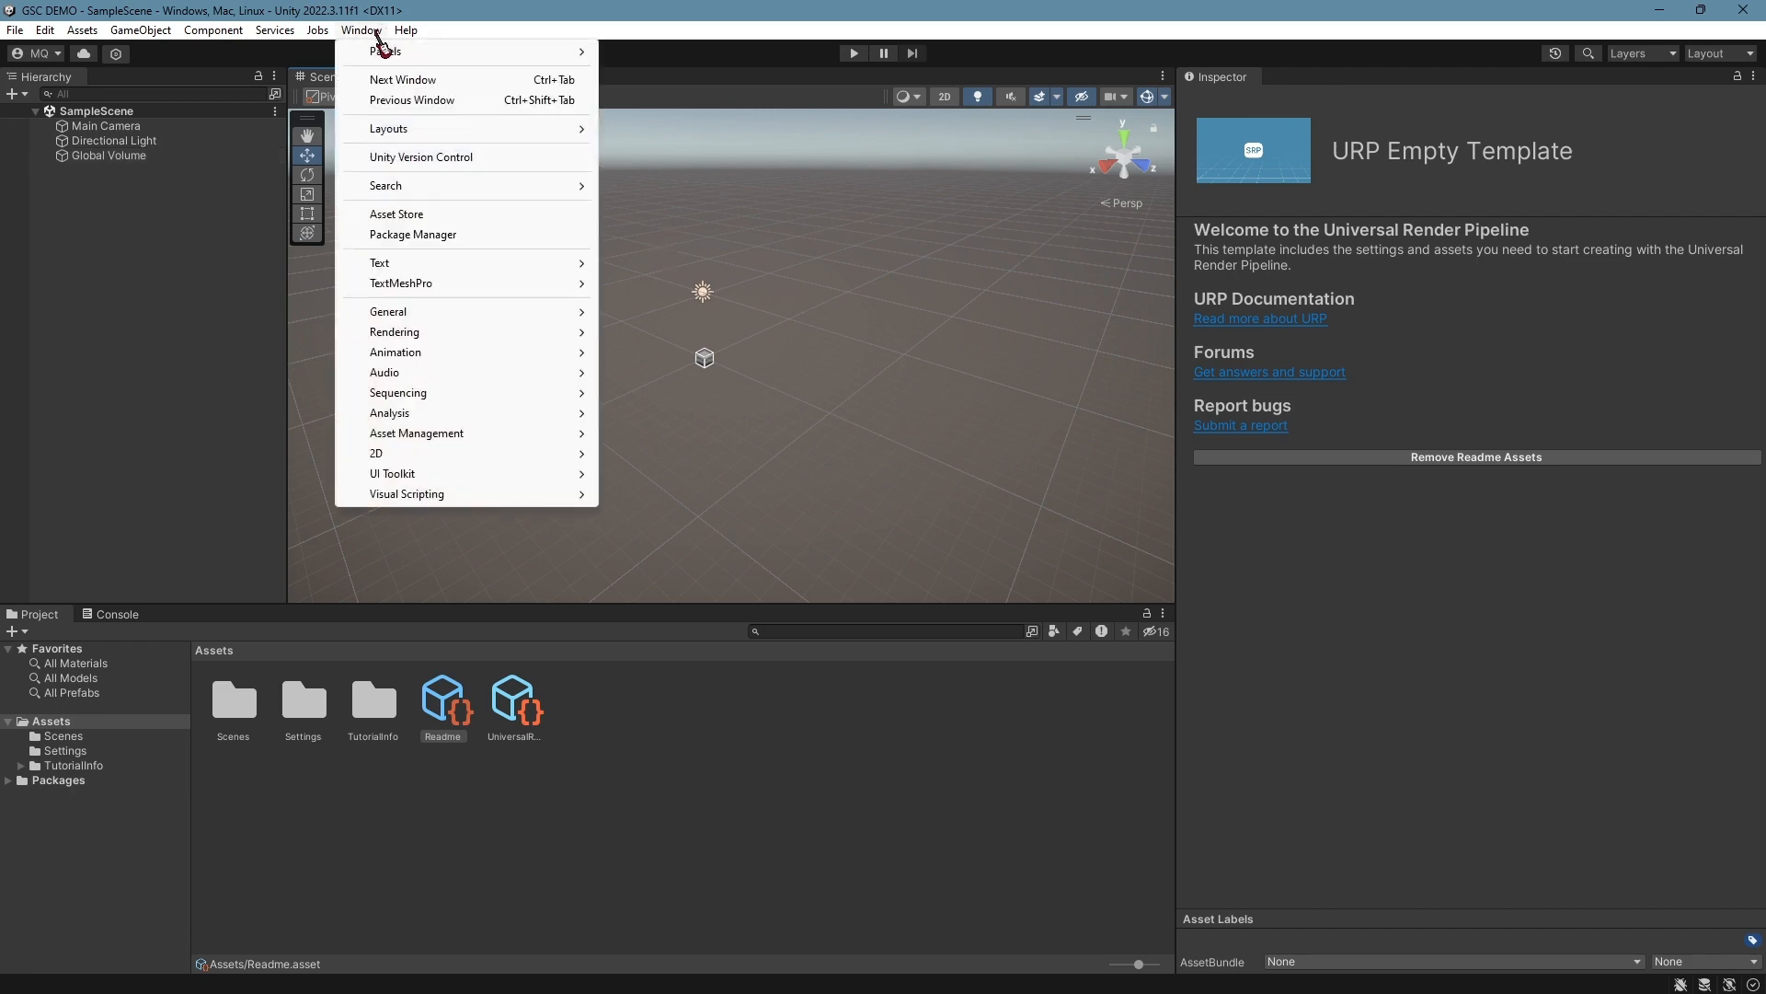
{"action": "left_click", "coordinate": [445, 236]}
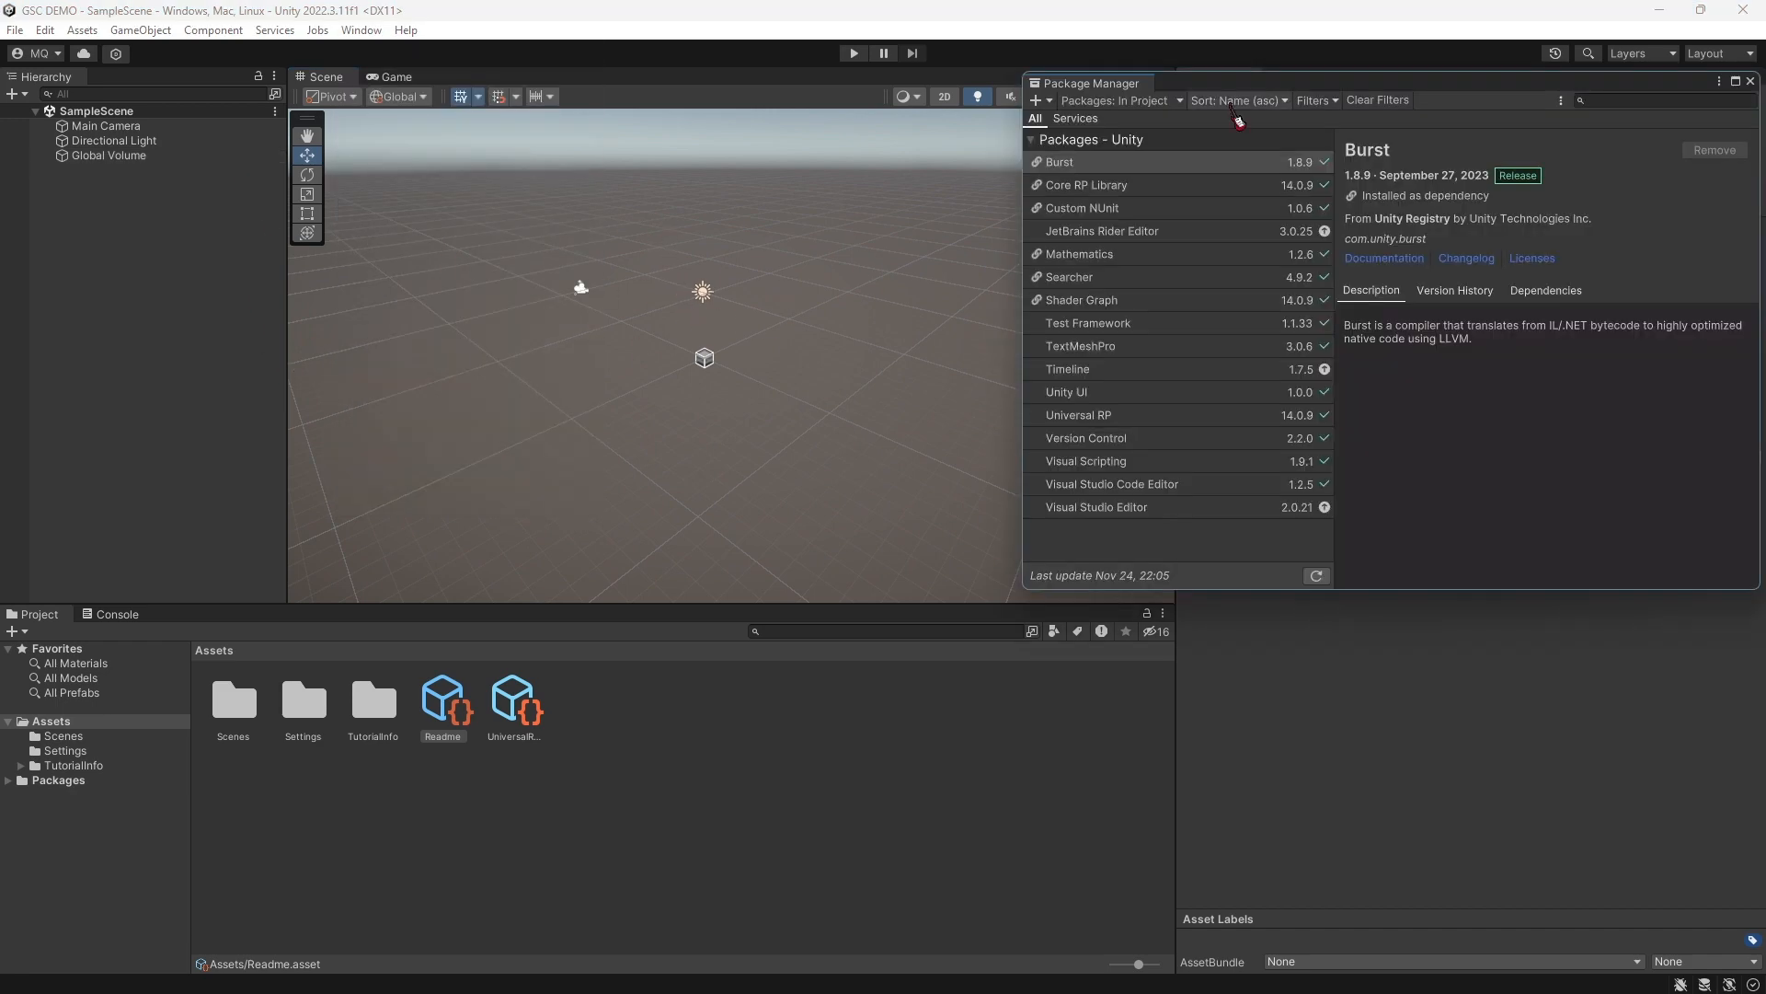
{"action": "left_click_drag", "start_coordinate": [1349, 81], "coordinate": [729, 154]}
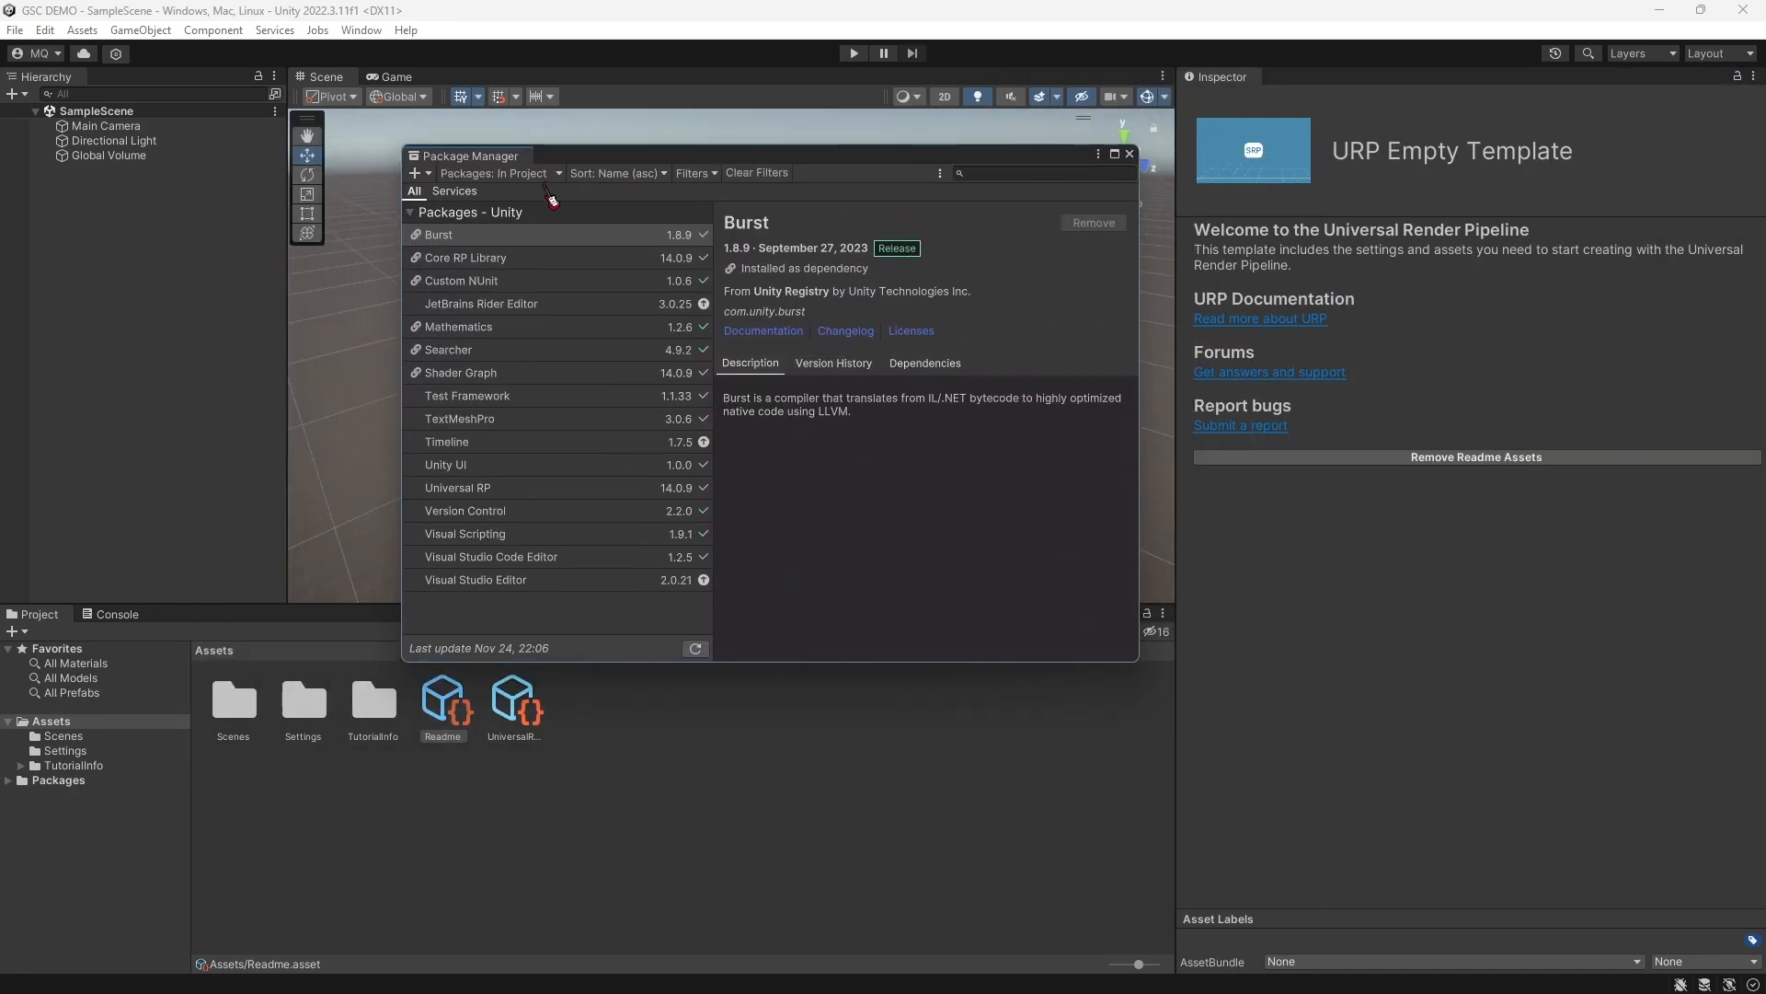
{"action": "left_click", "coordinate": [550, 174]}
{"action": "left_click", "coordinate": [480, 245]}
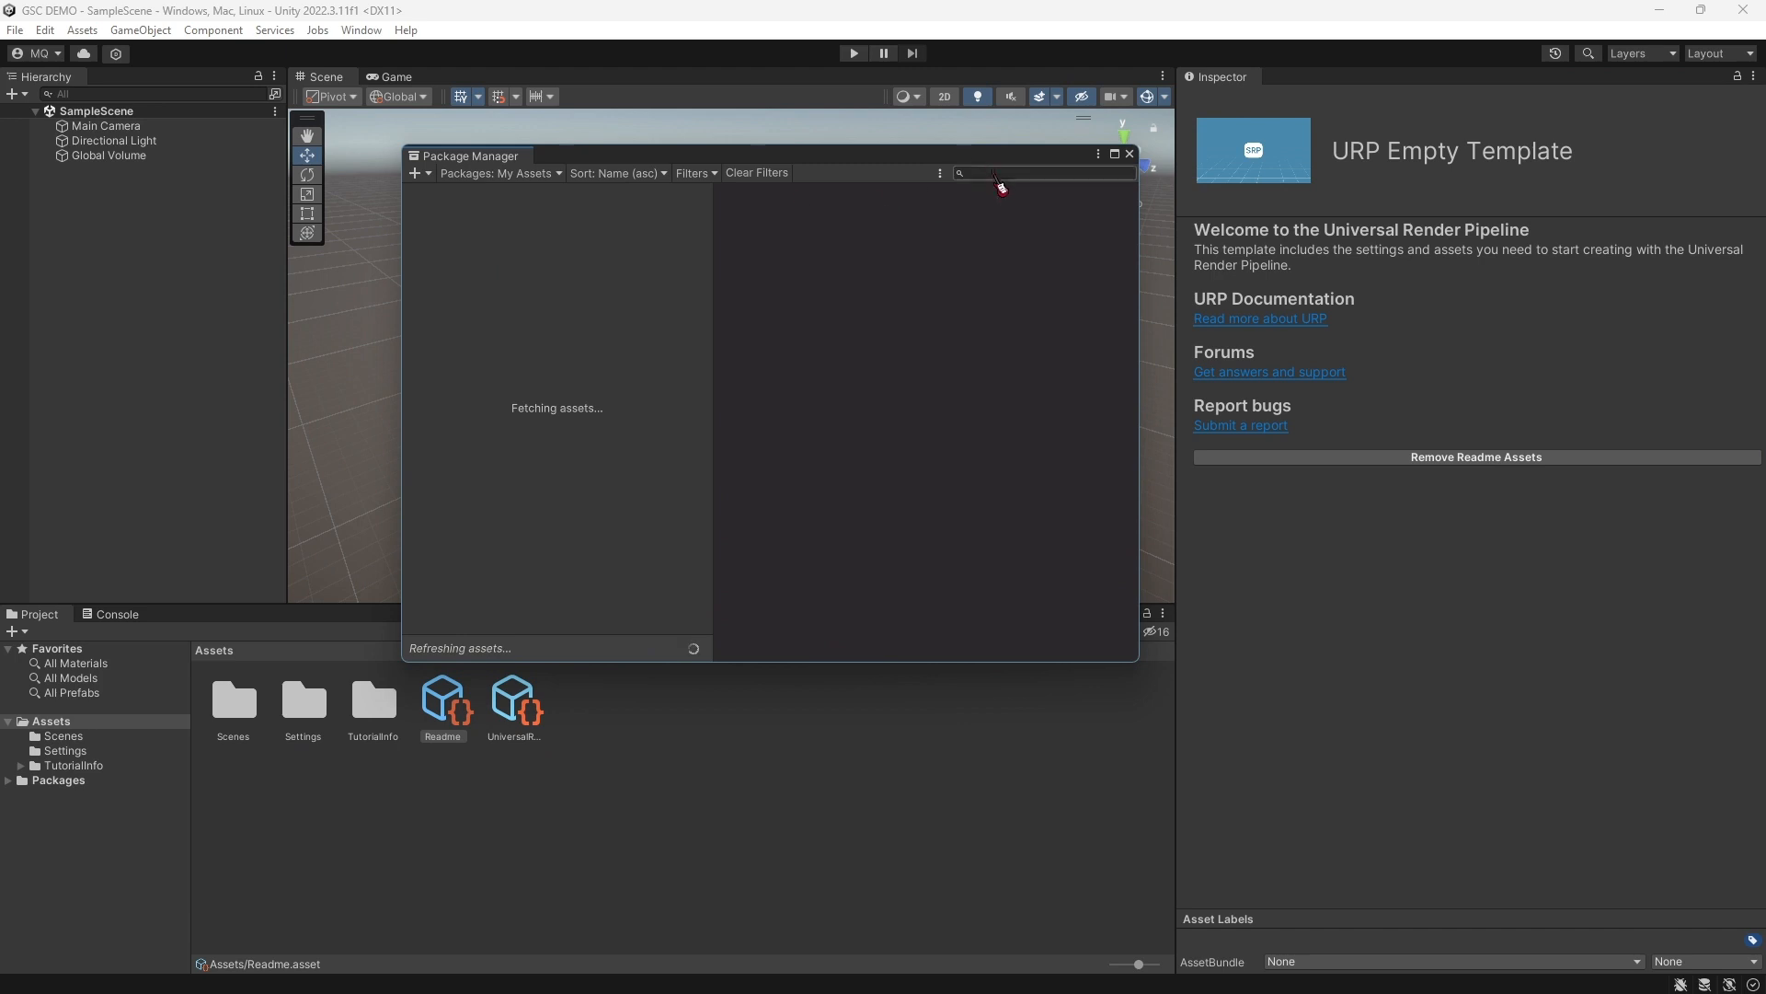
{"action": "type", "text": "fmod"}
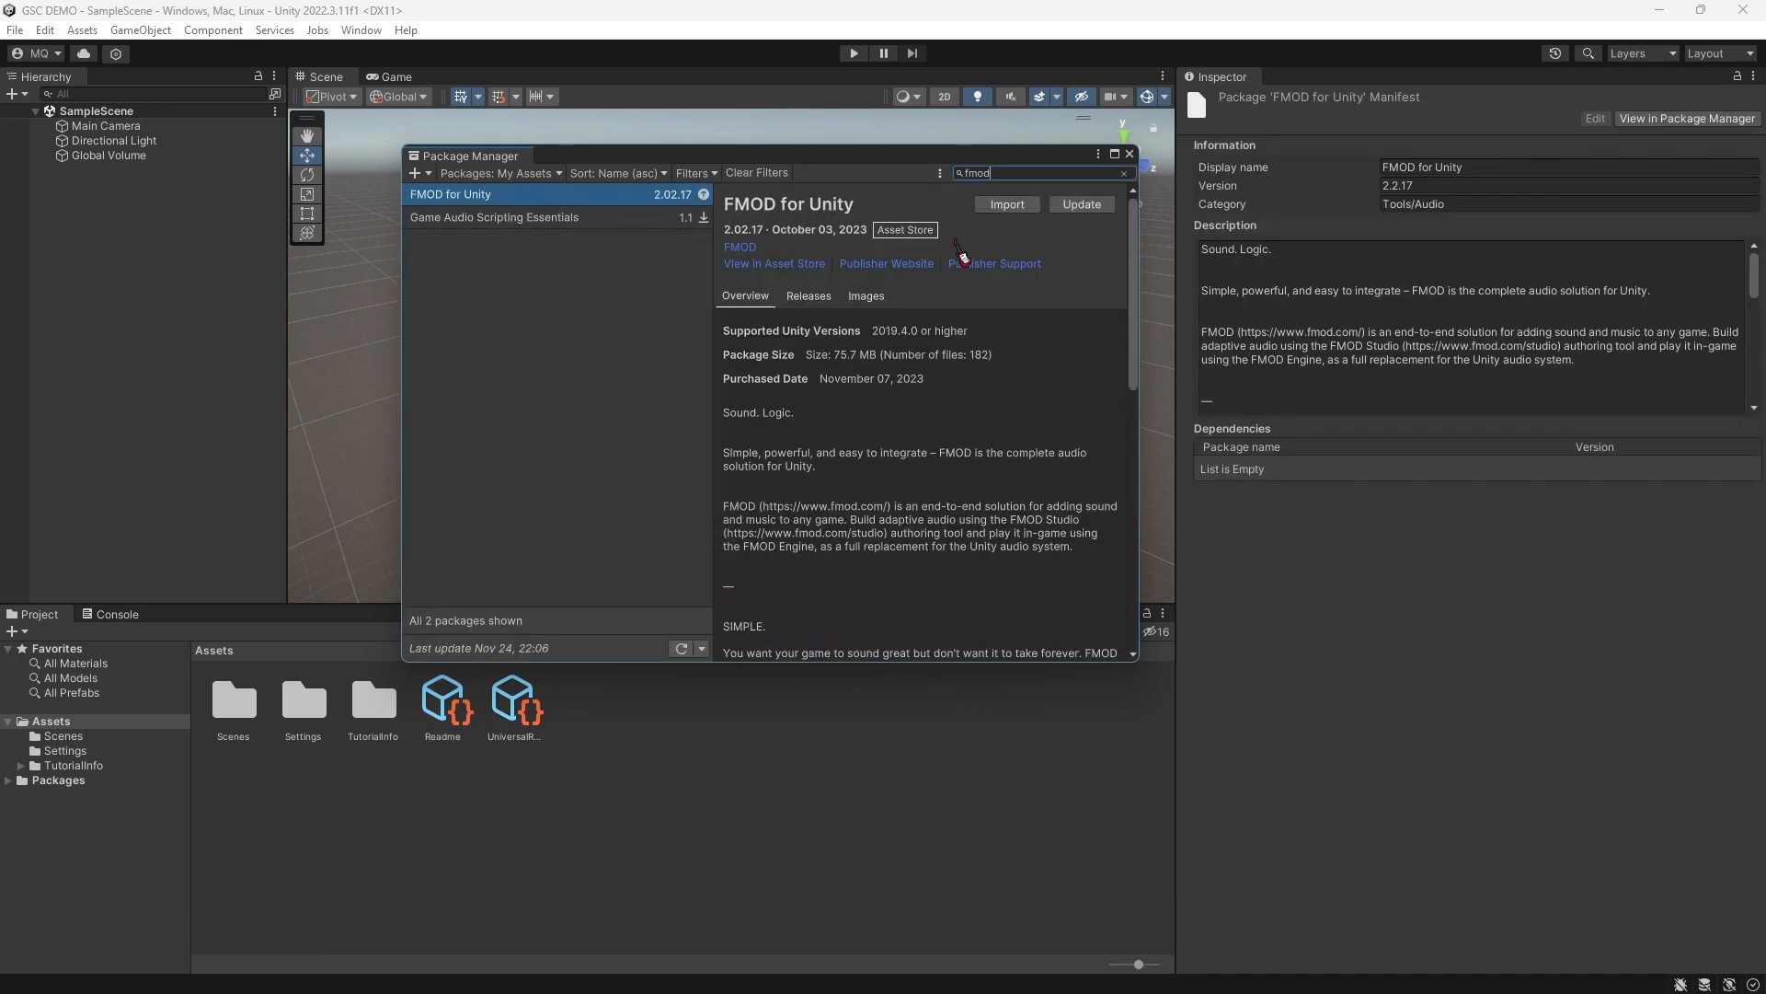
Update the FMOD for Unity package and import all of its files into the project
{"action": "left_click", "coordinate": [1082, 204]}
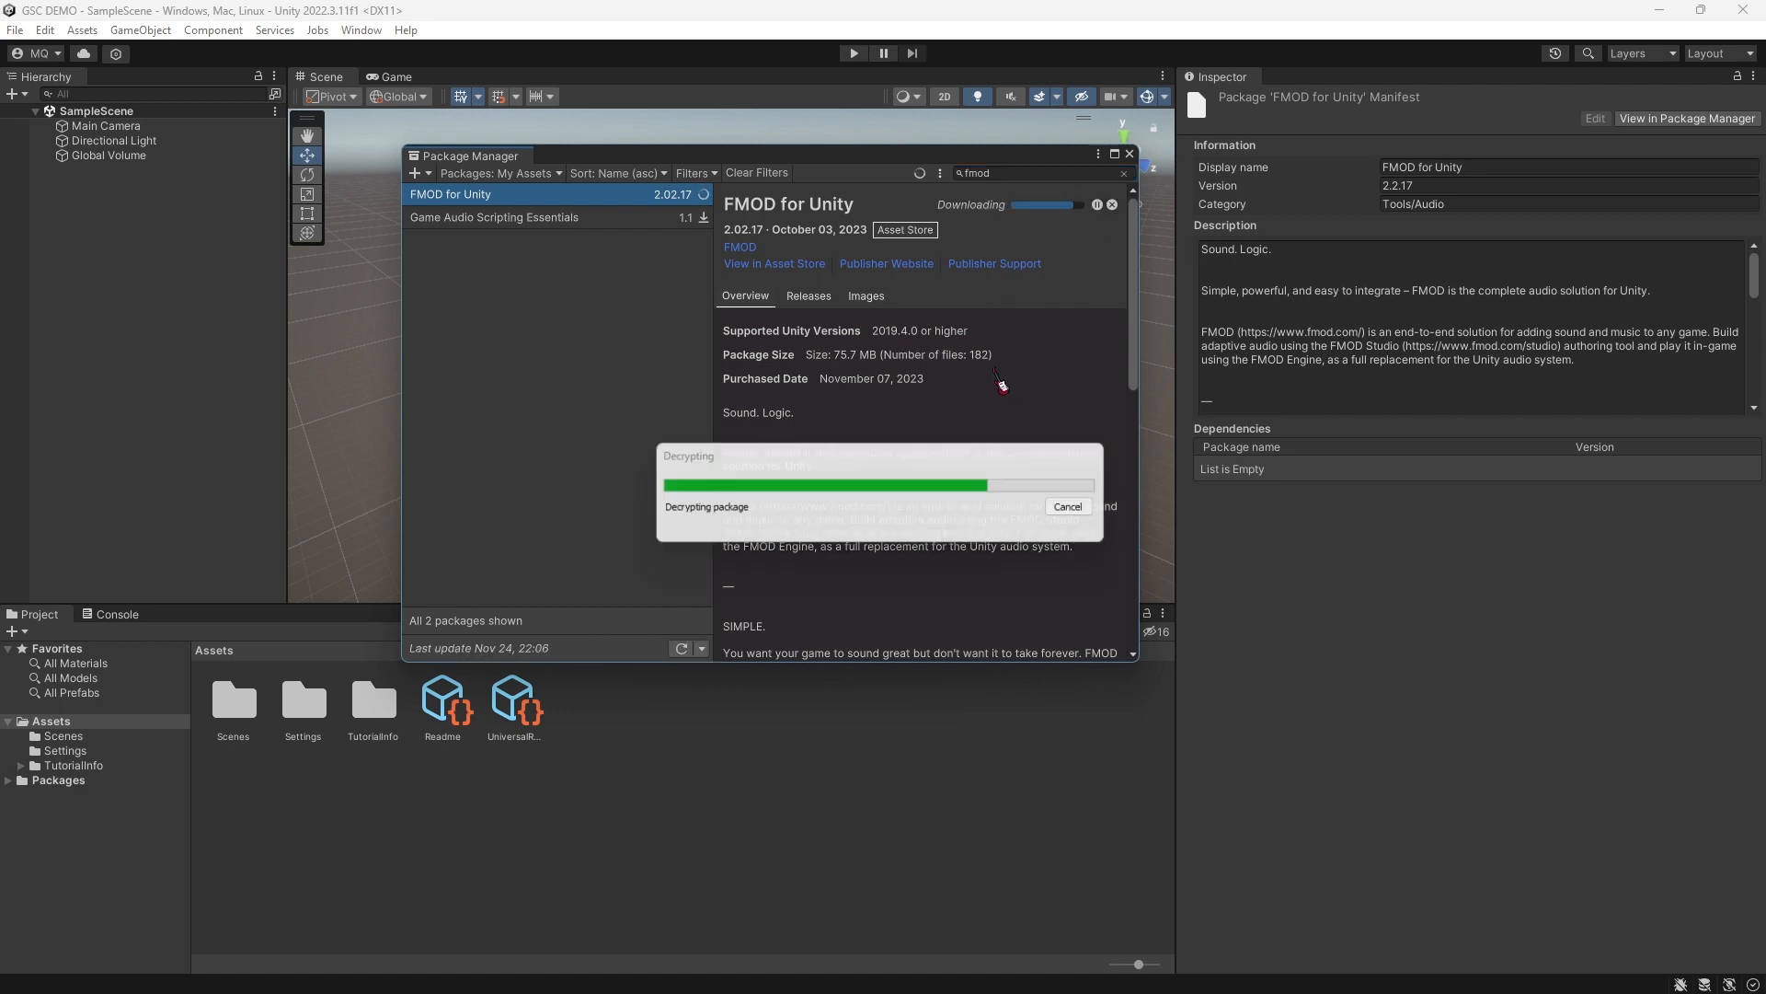
{"action": "left_click", "coordinate": [989, 204]}
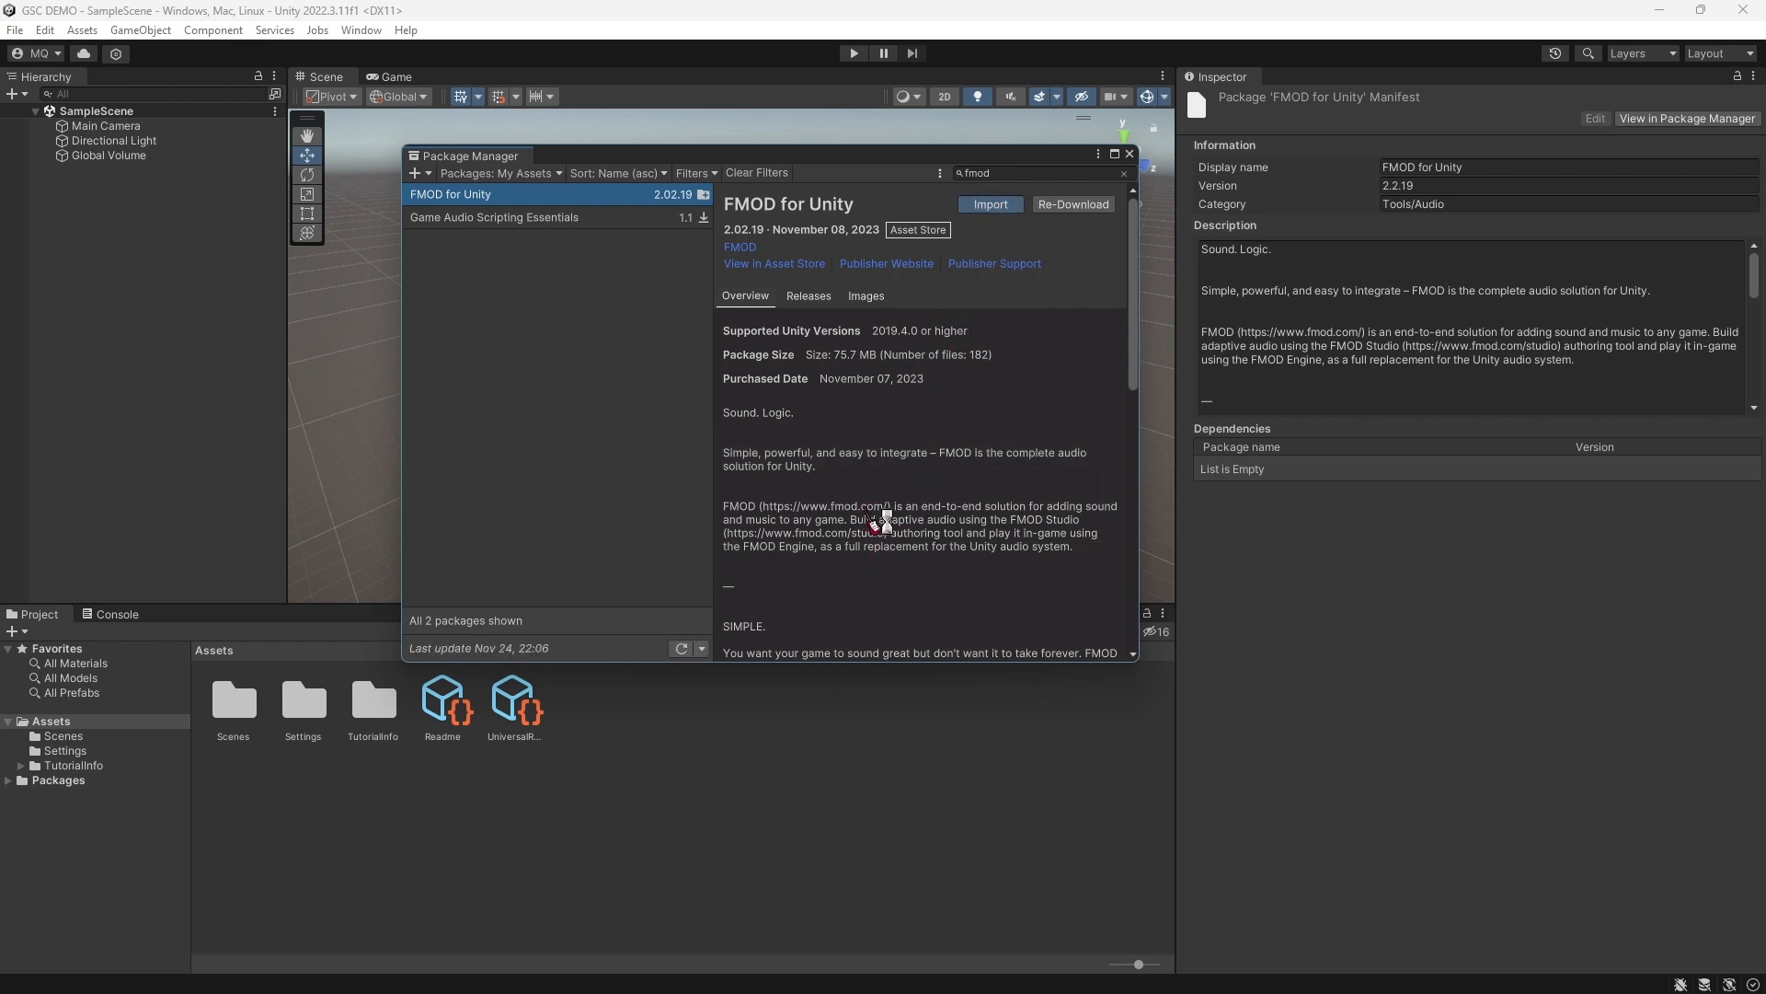
{"action": "left_click", "coordinate": [826, 448]}
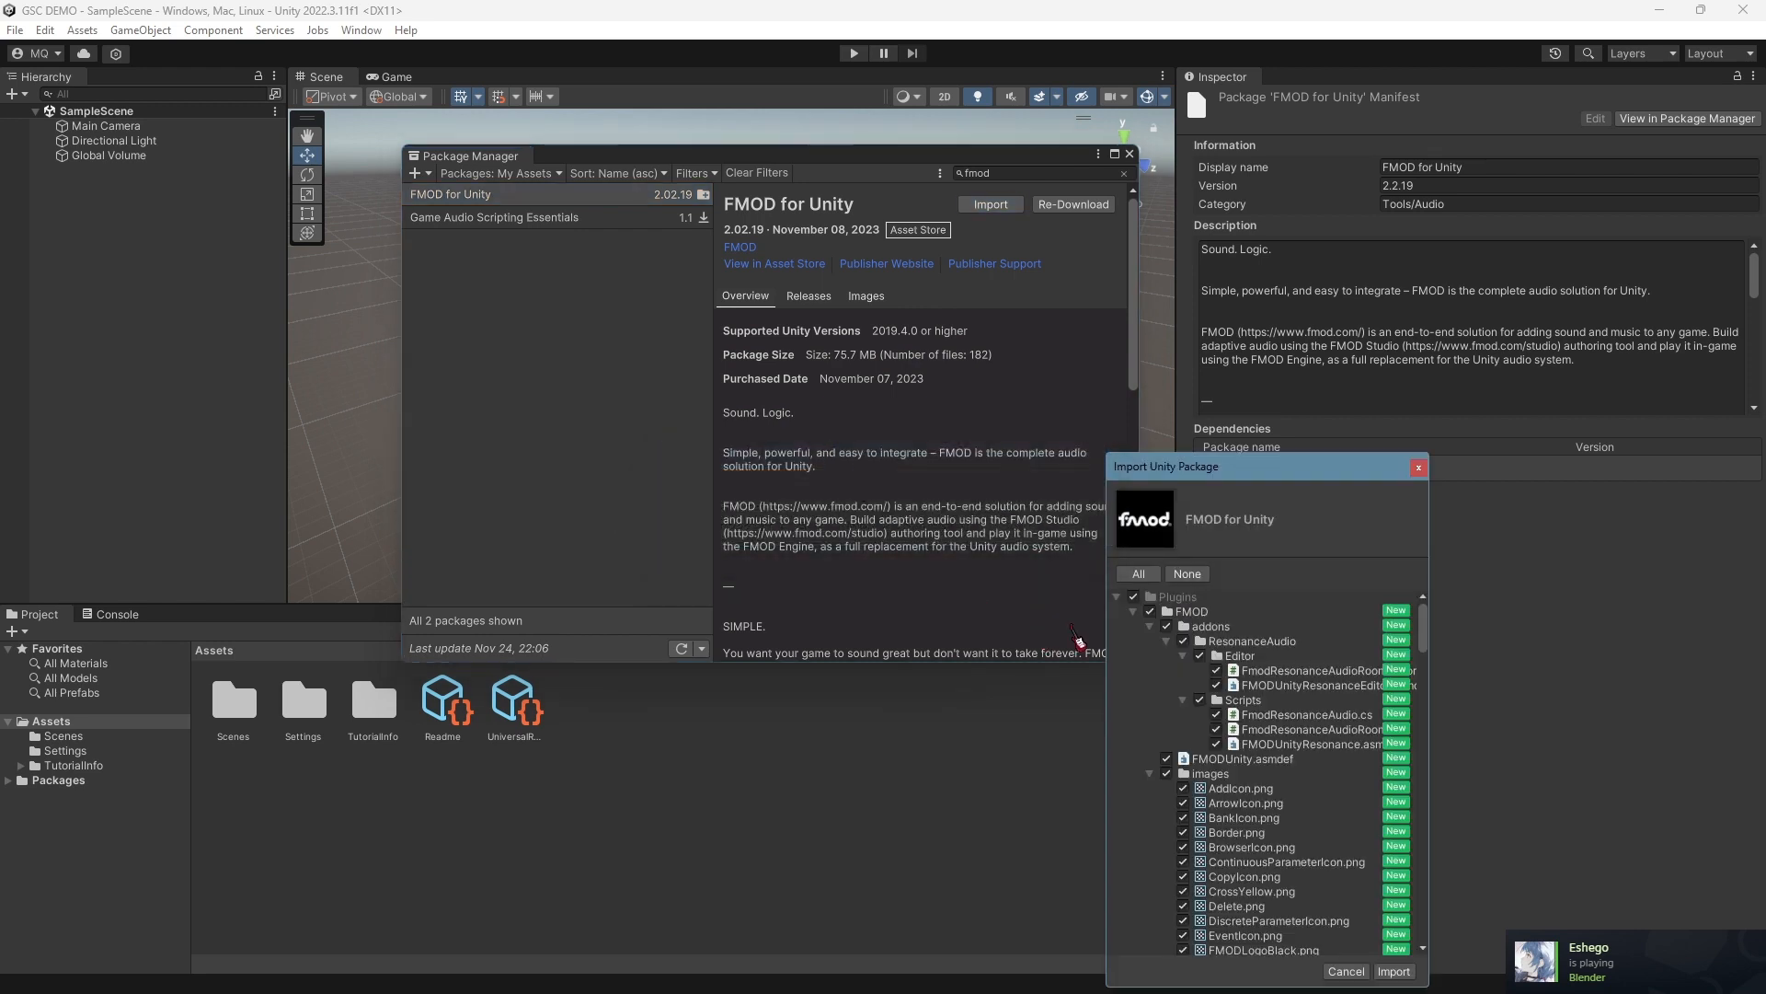
{"action": "scroll", "coordinate": [1251, 741], "scroll_direction": "down", "scroll_amount": 5}
{"action": "scroll", "coordinate": [1251, 741], "scroll_direction": "down", "scroll_amount": 5}
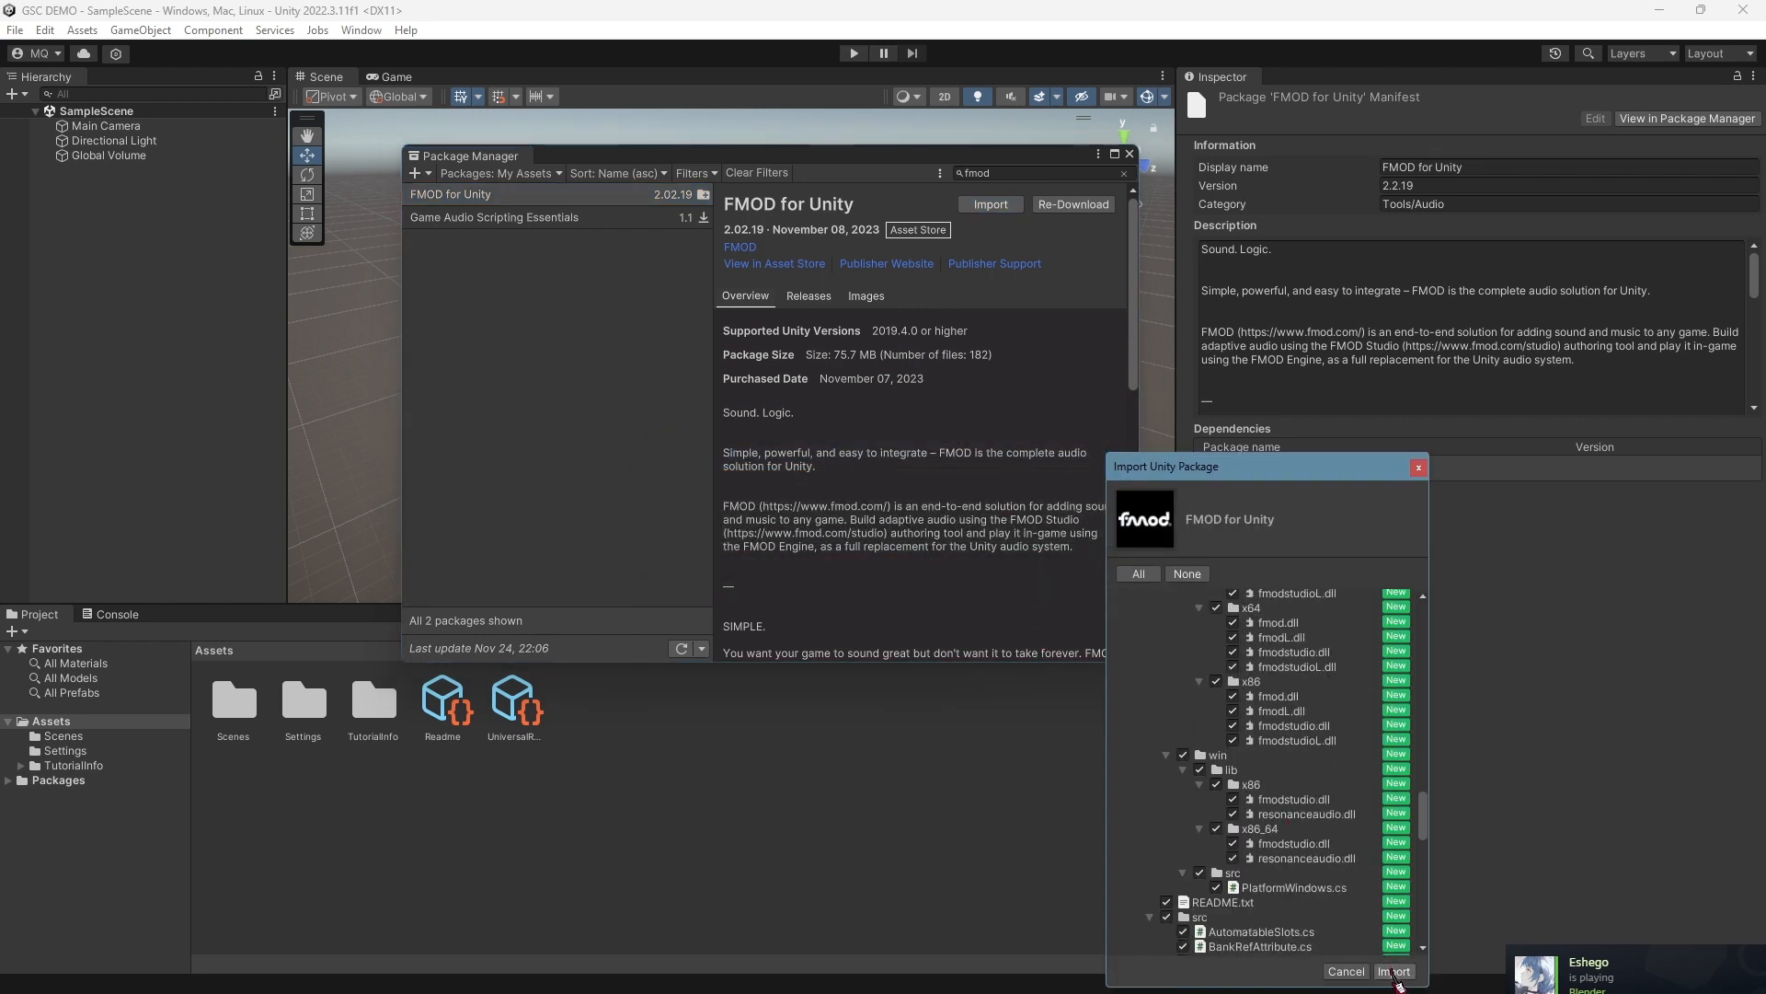
{"action": "left_click", "coordinate": [1394, 972]}
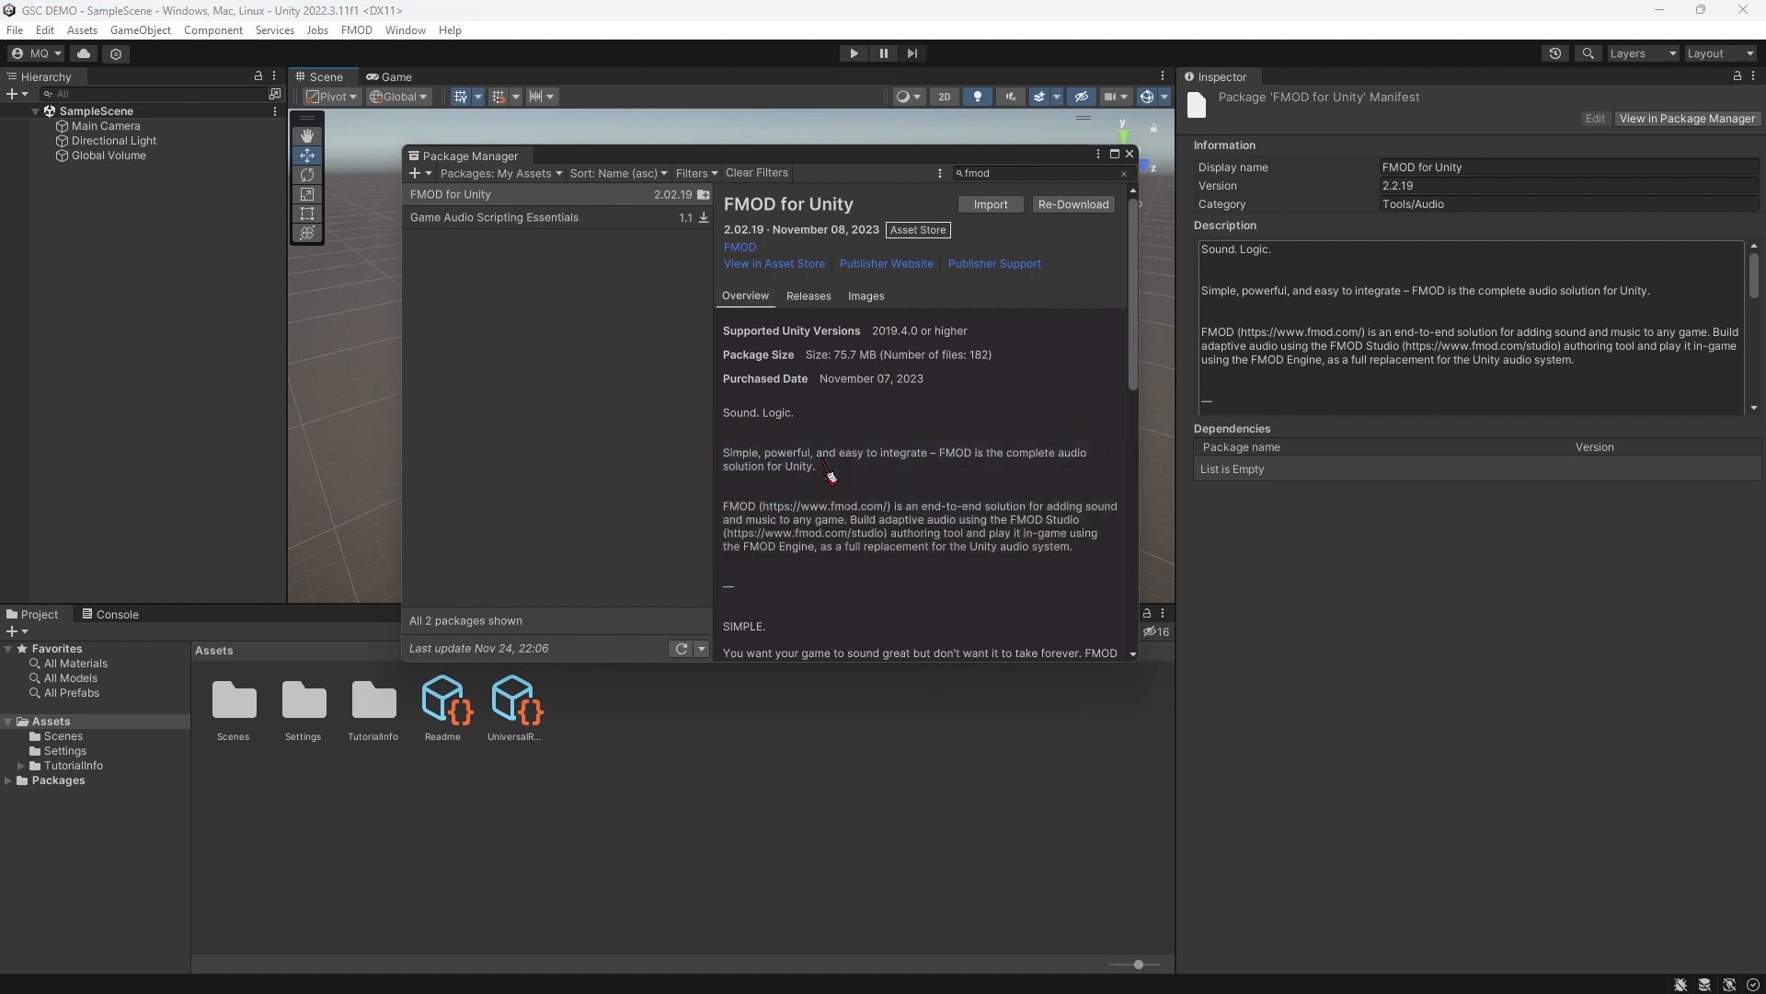
{"action": "left_click", "coordinate": [1131, 154]}
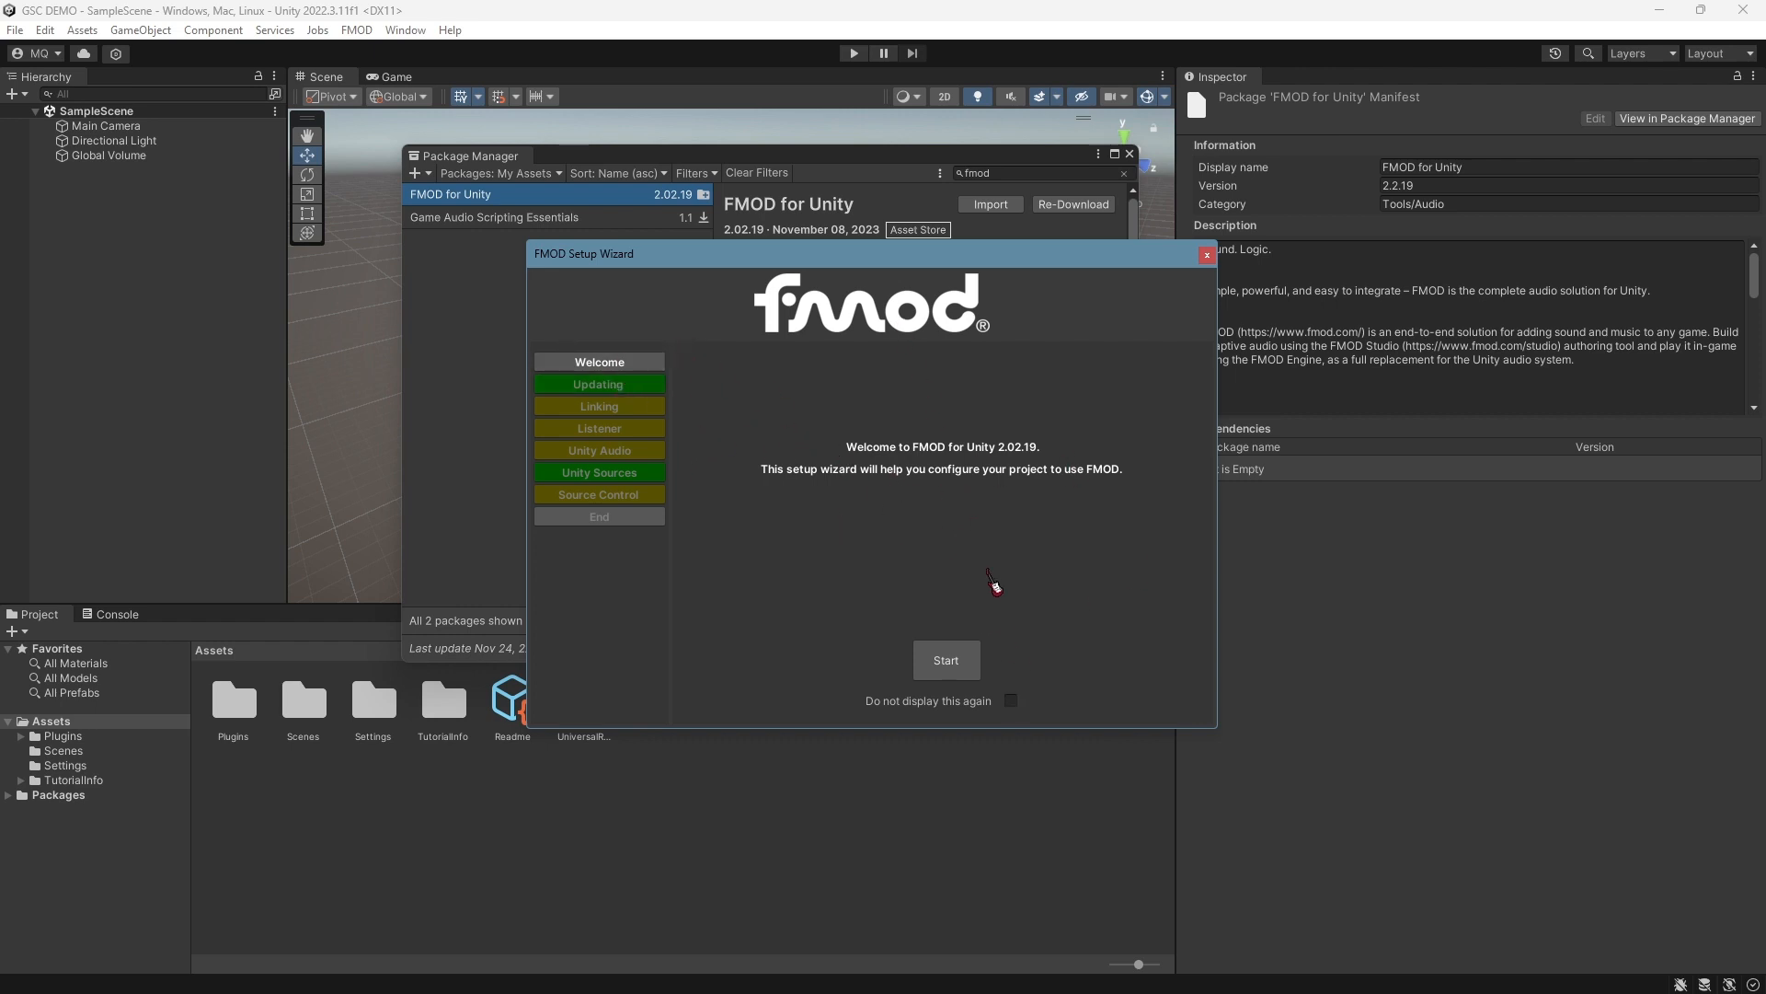
Start the FMOD Setup Wizard and check its Reorganize Plugin Files task, closing the File Reorganizer when done
{"action": "left_click", "coordinate": [946, 660]}
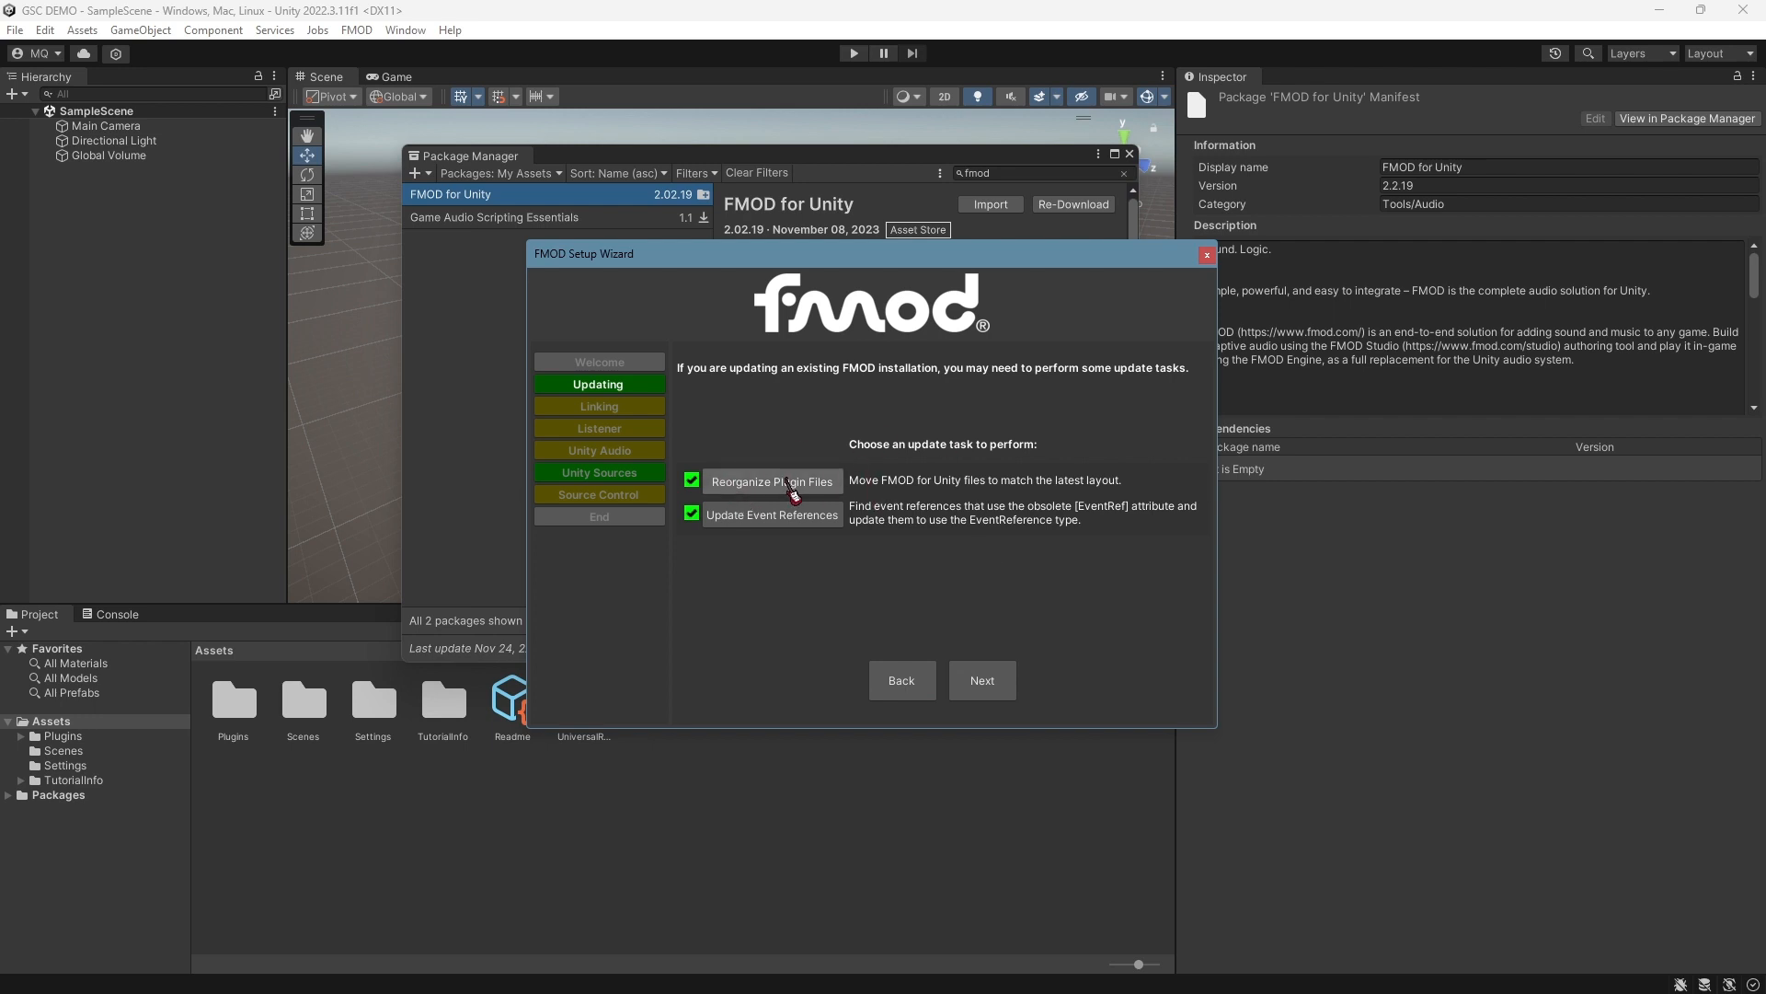
{"action": "left_click", "coordinate": [730, 483]}
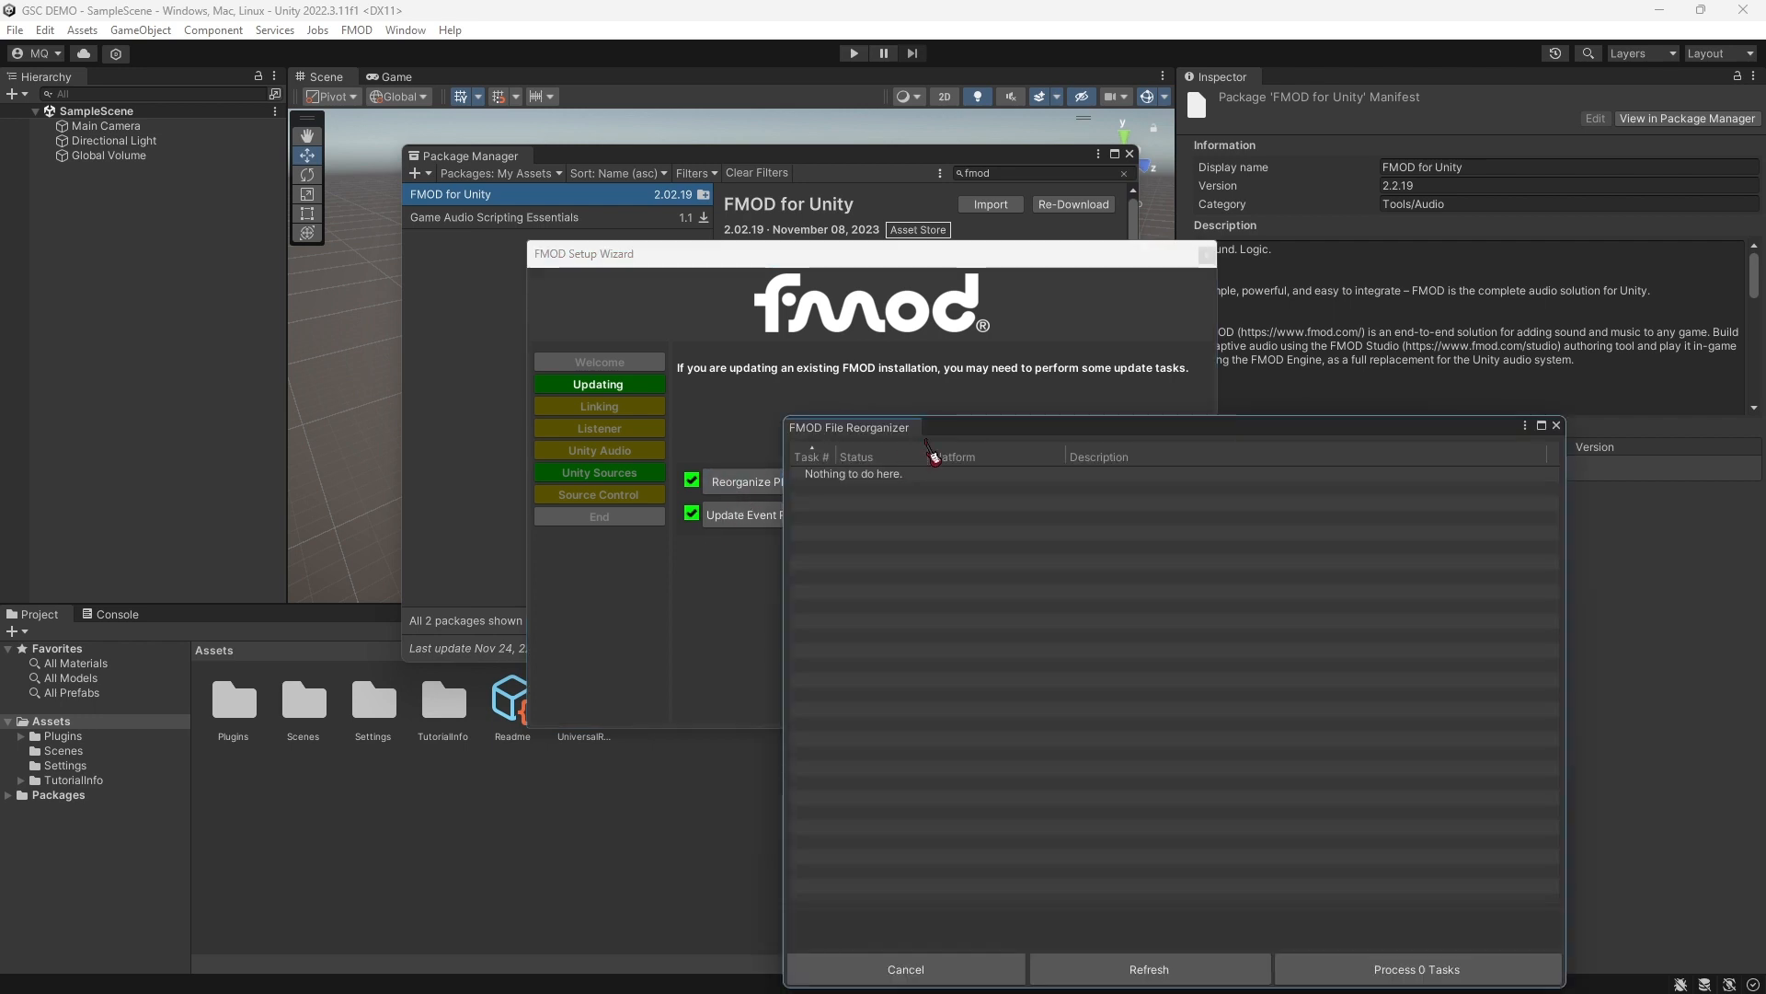
{"action": "left_click_drag", "start_coordinate": [994, 448], "coordinate": [808, 288]}
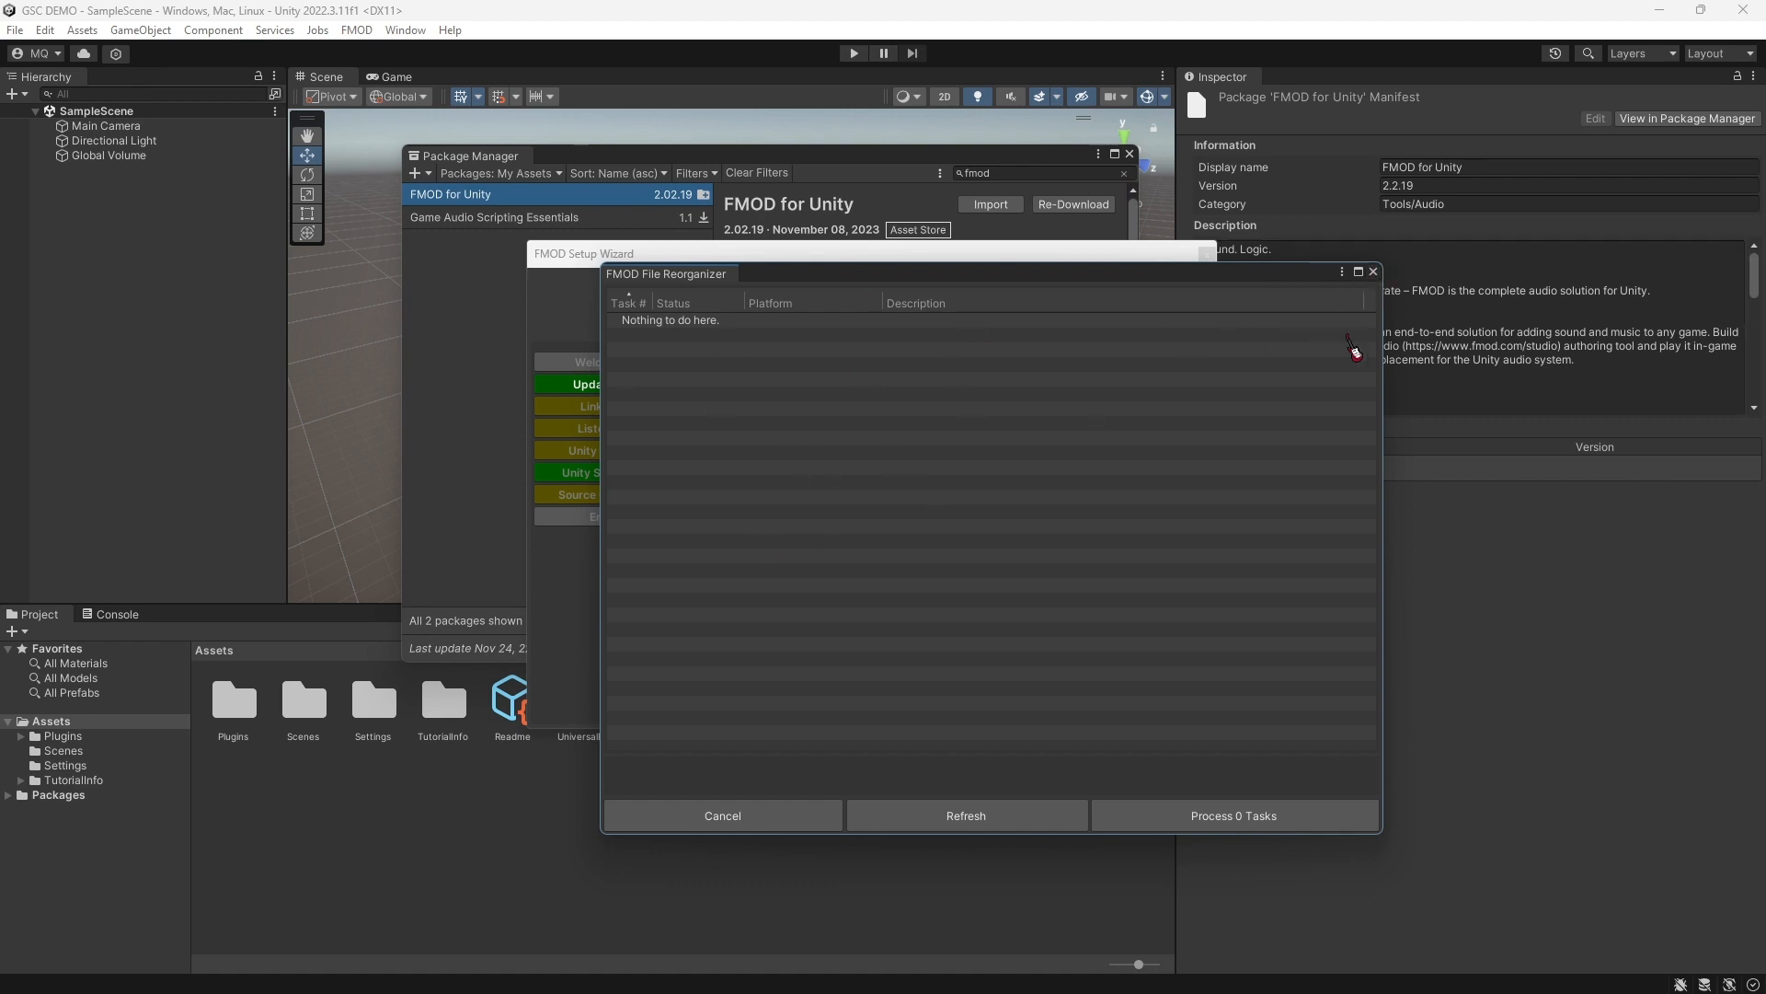
{"action": "left_click", "coordinate": [1374, 272]}
Scan the project for obsolete event references with the Update Event References task and close its window
{"action": "left_click", "coordinate": [797, 522]}
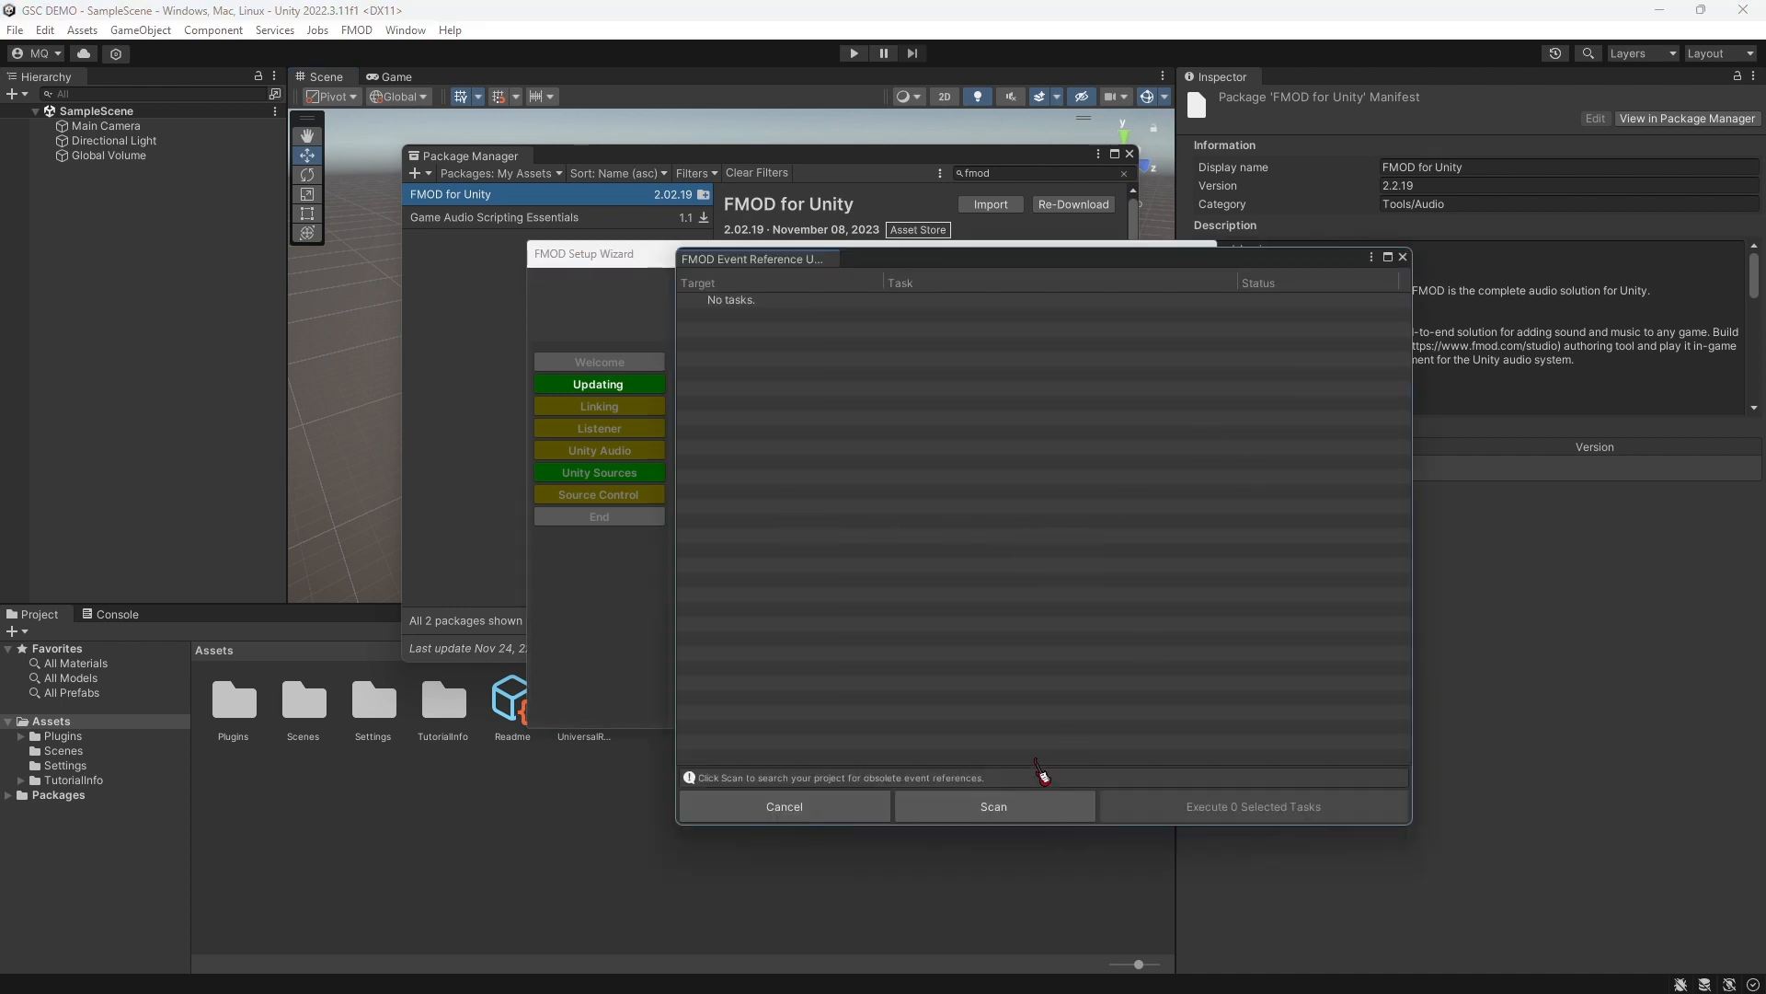
{"action": "left_click", "coordinate": [1008, 808]}
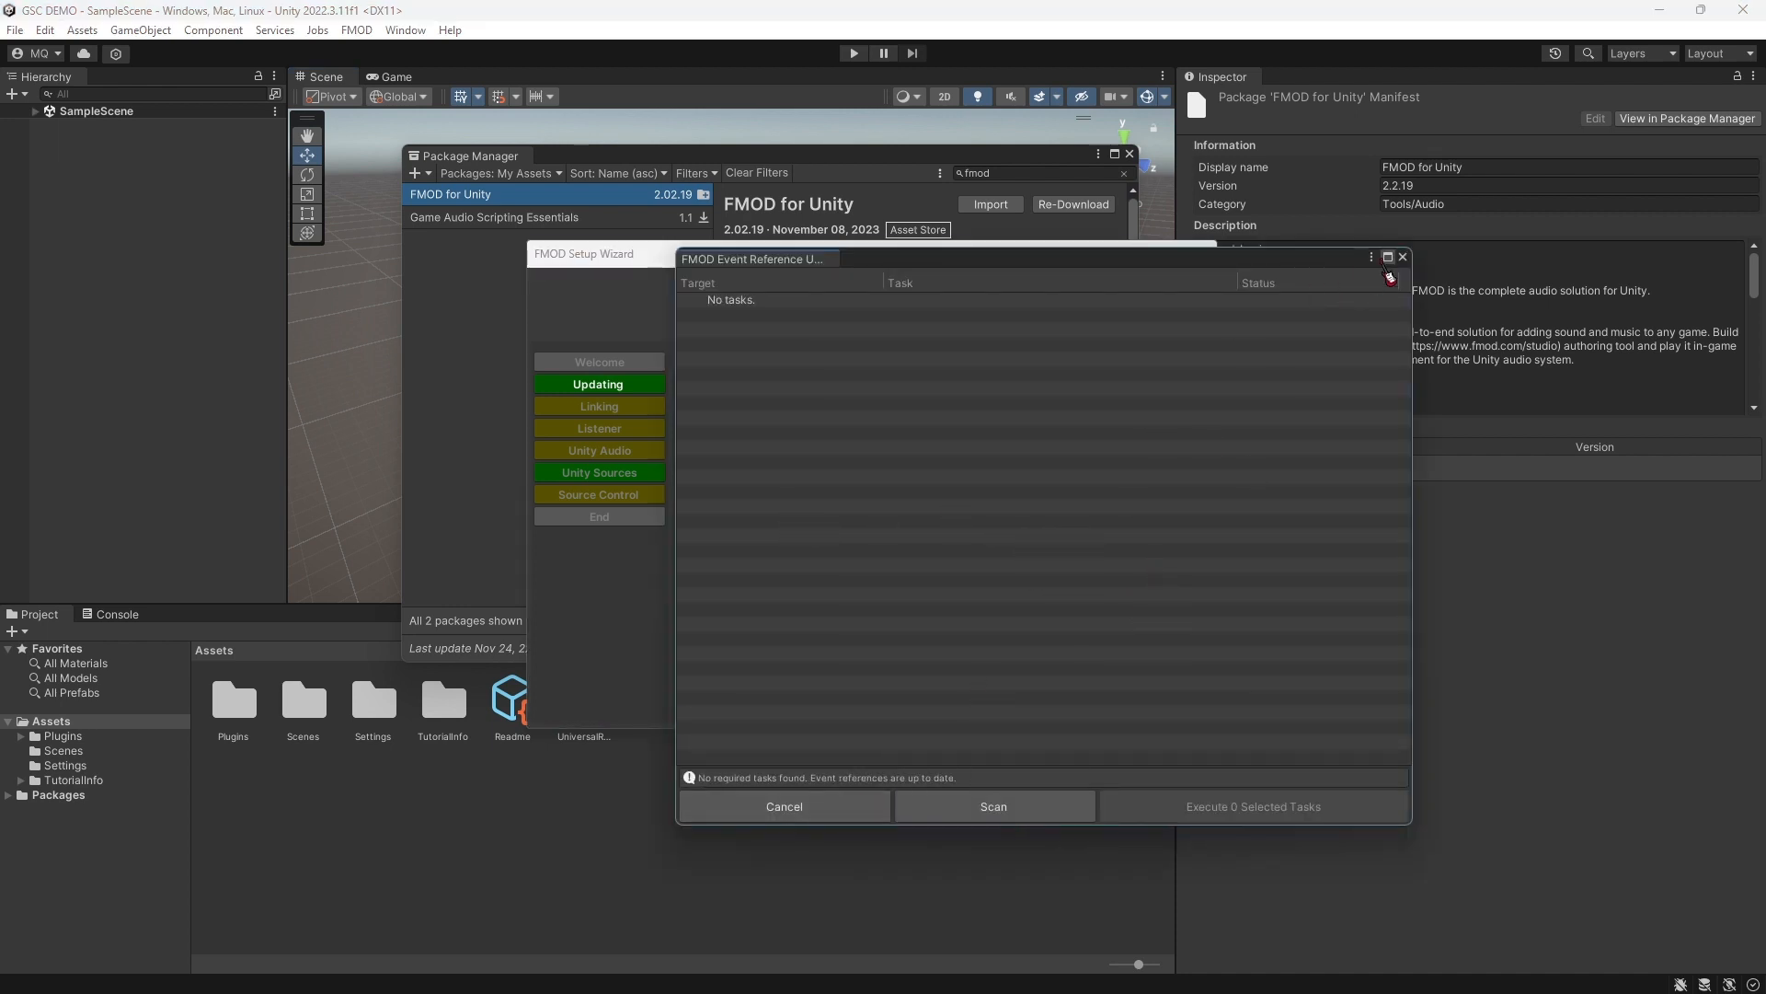
{"action": "left_click", "coordinate": [1402, 256]}
Check the File Reorganizer again, close it, and advance the setup wizard to the Linking page
{"action": "left_click", "coordinate": [828, 534]}
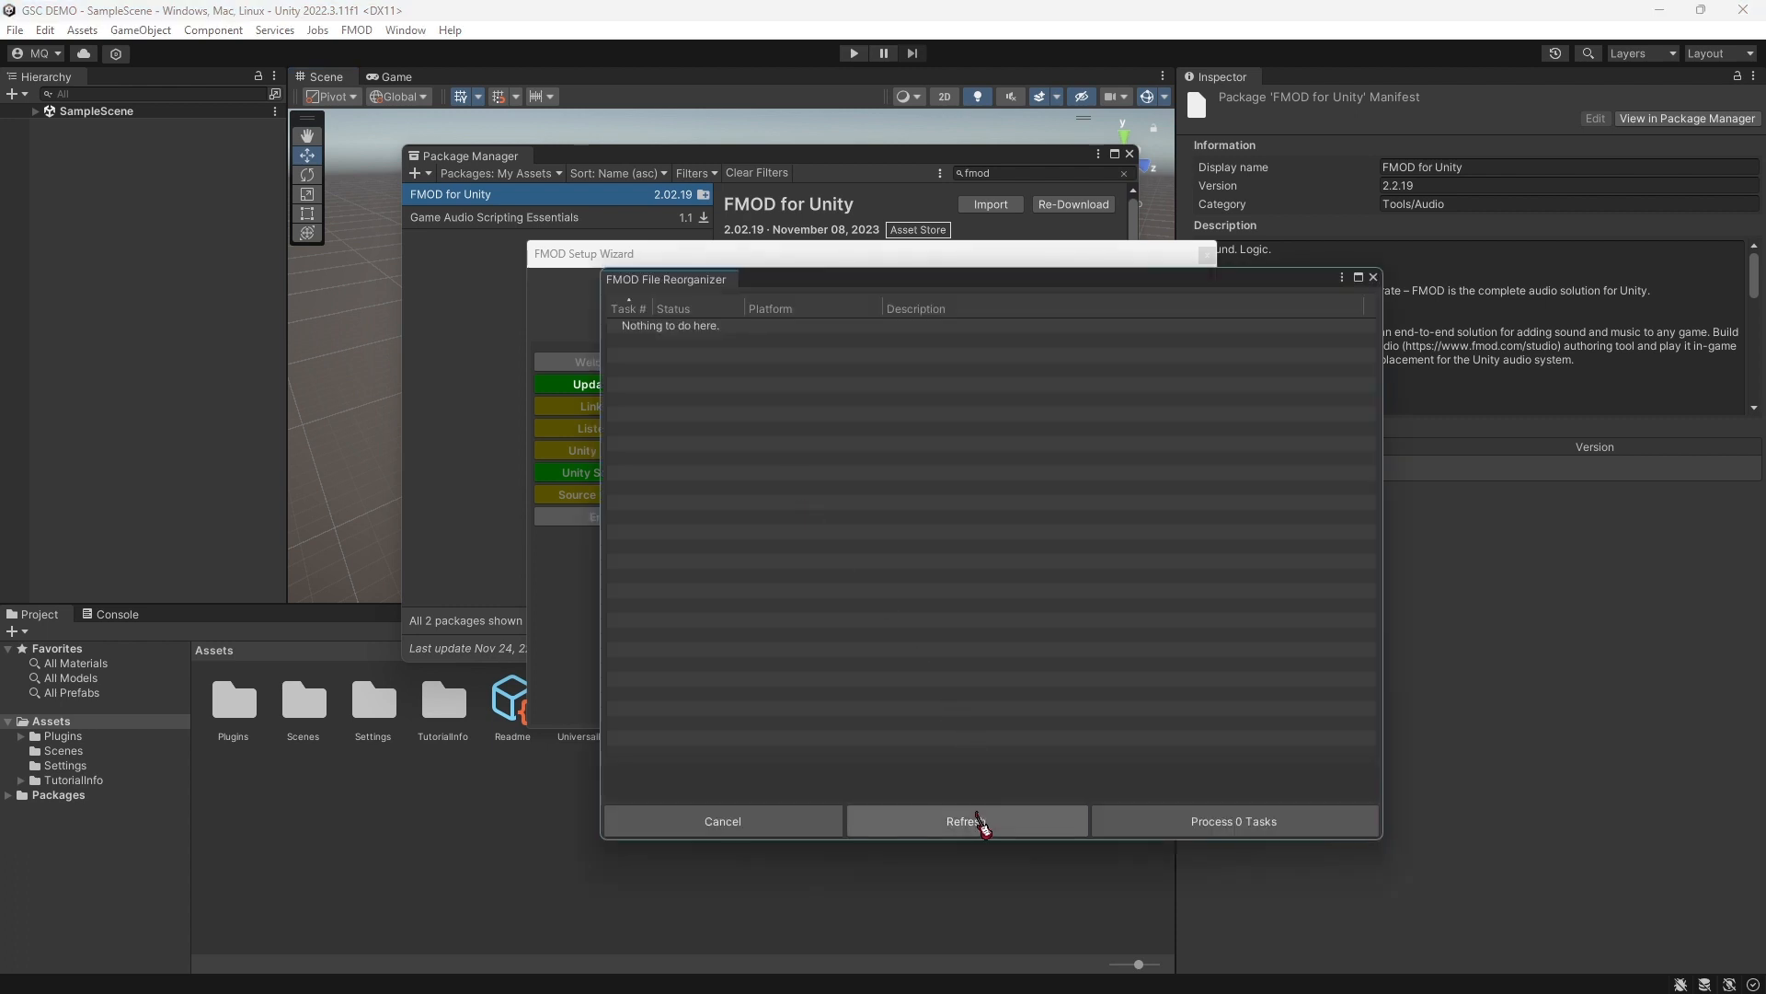
{"action": "left_click", "coordinate": [1373, 277]}
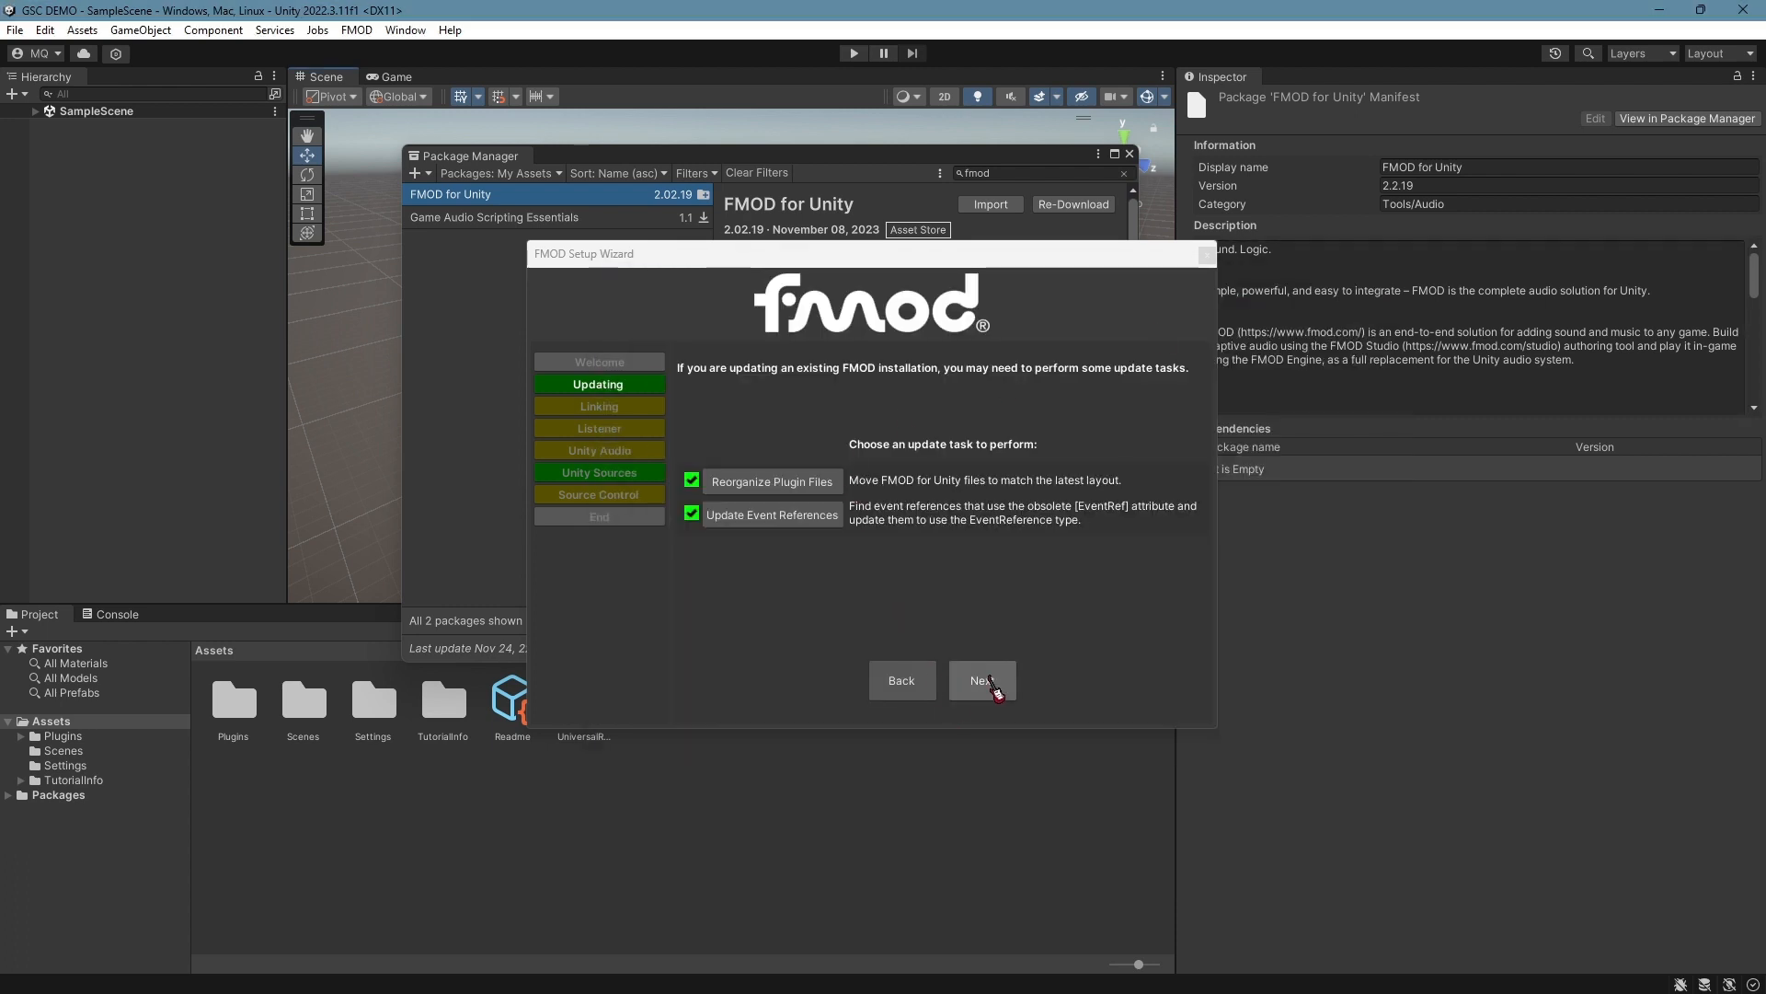
{"action": "left_click", "coordinate": [986, 681]}
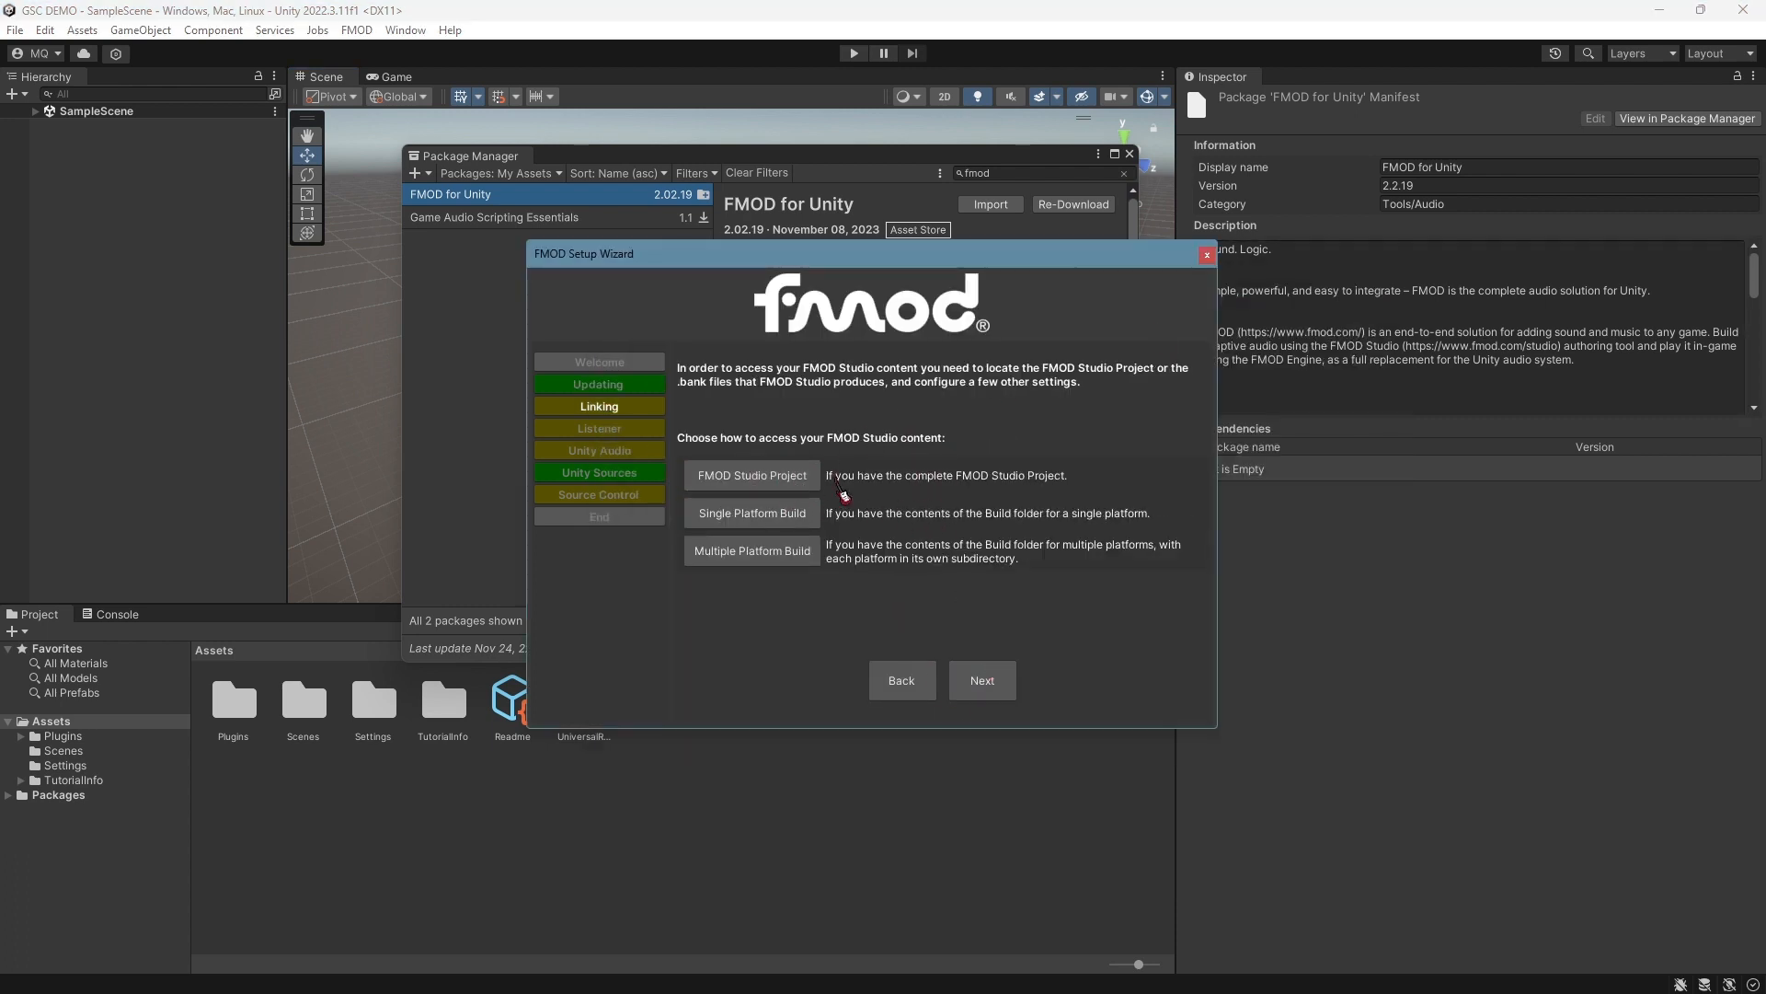
Bring up the GSCDEMO project in FMOD Studio and move its window back off this screen
{"action": "mouse_move", "coordinate": [636, 953]}
{"action": "left_click", "coordinate": [798, 961]}
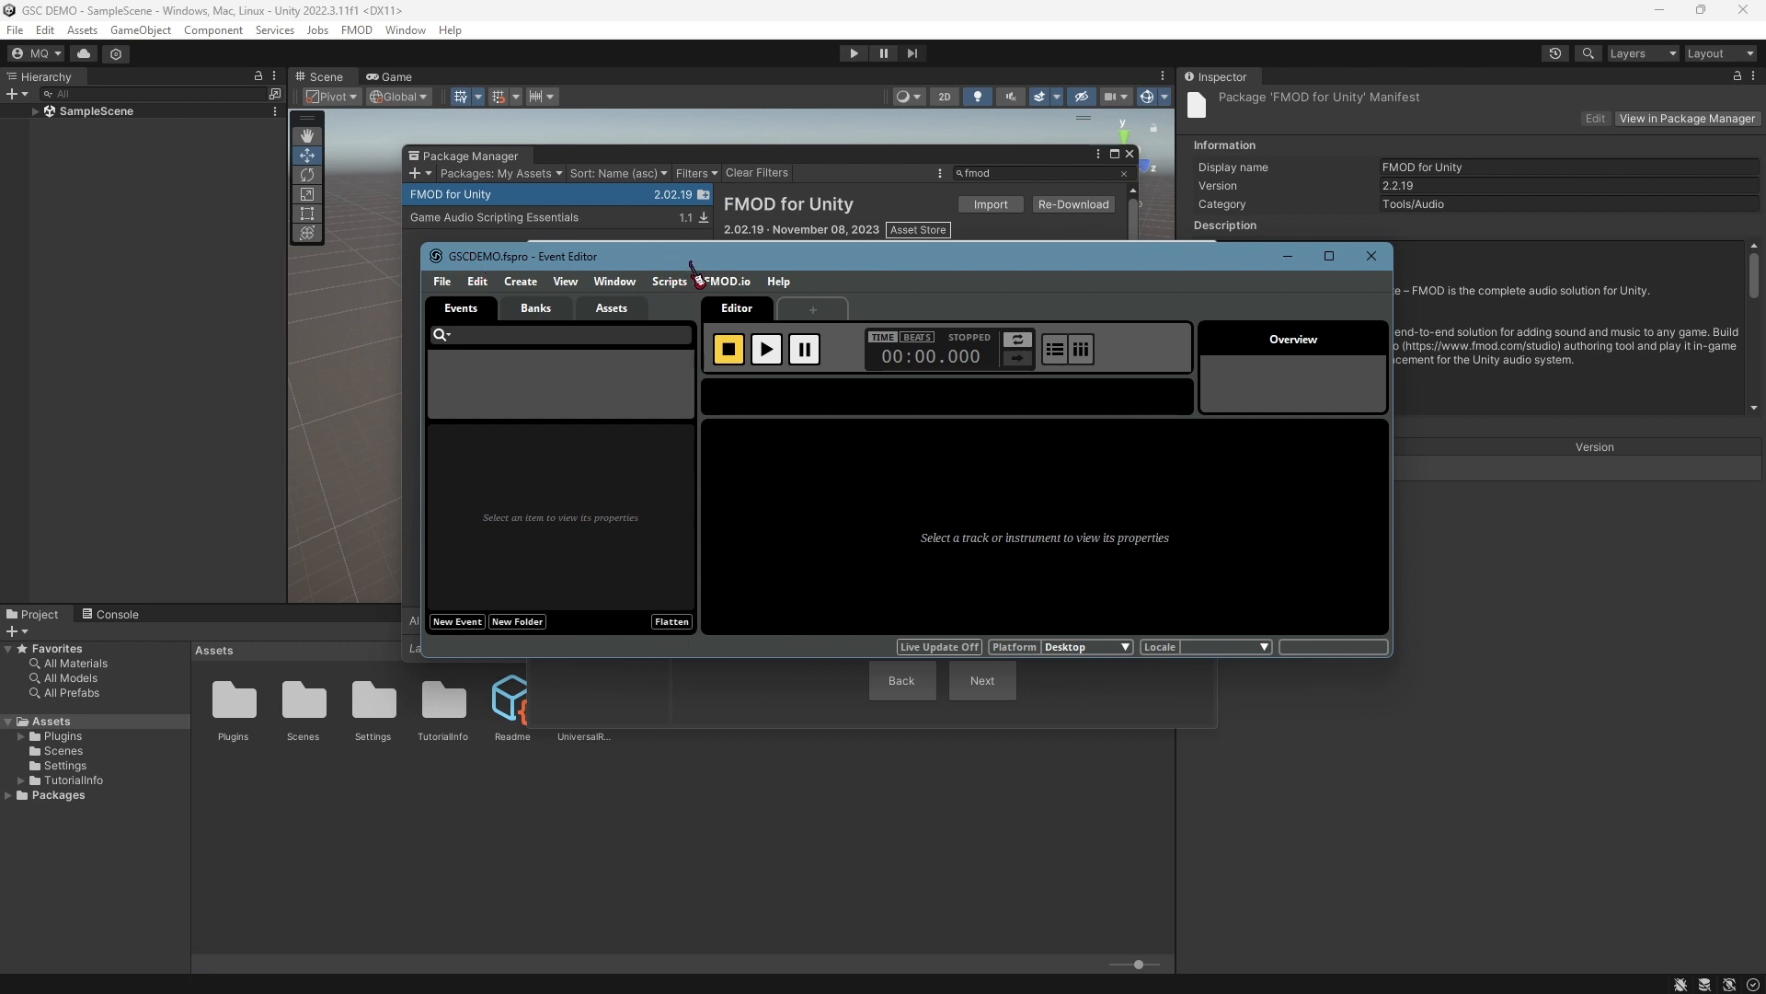
{"action": "left_click_drag", "start_coordinate": [691, 263], "coordinate": [0, 460]}
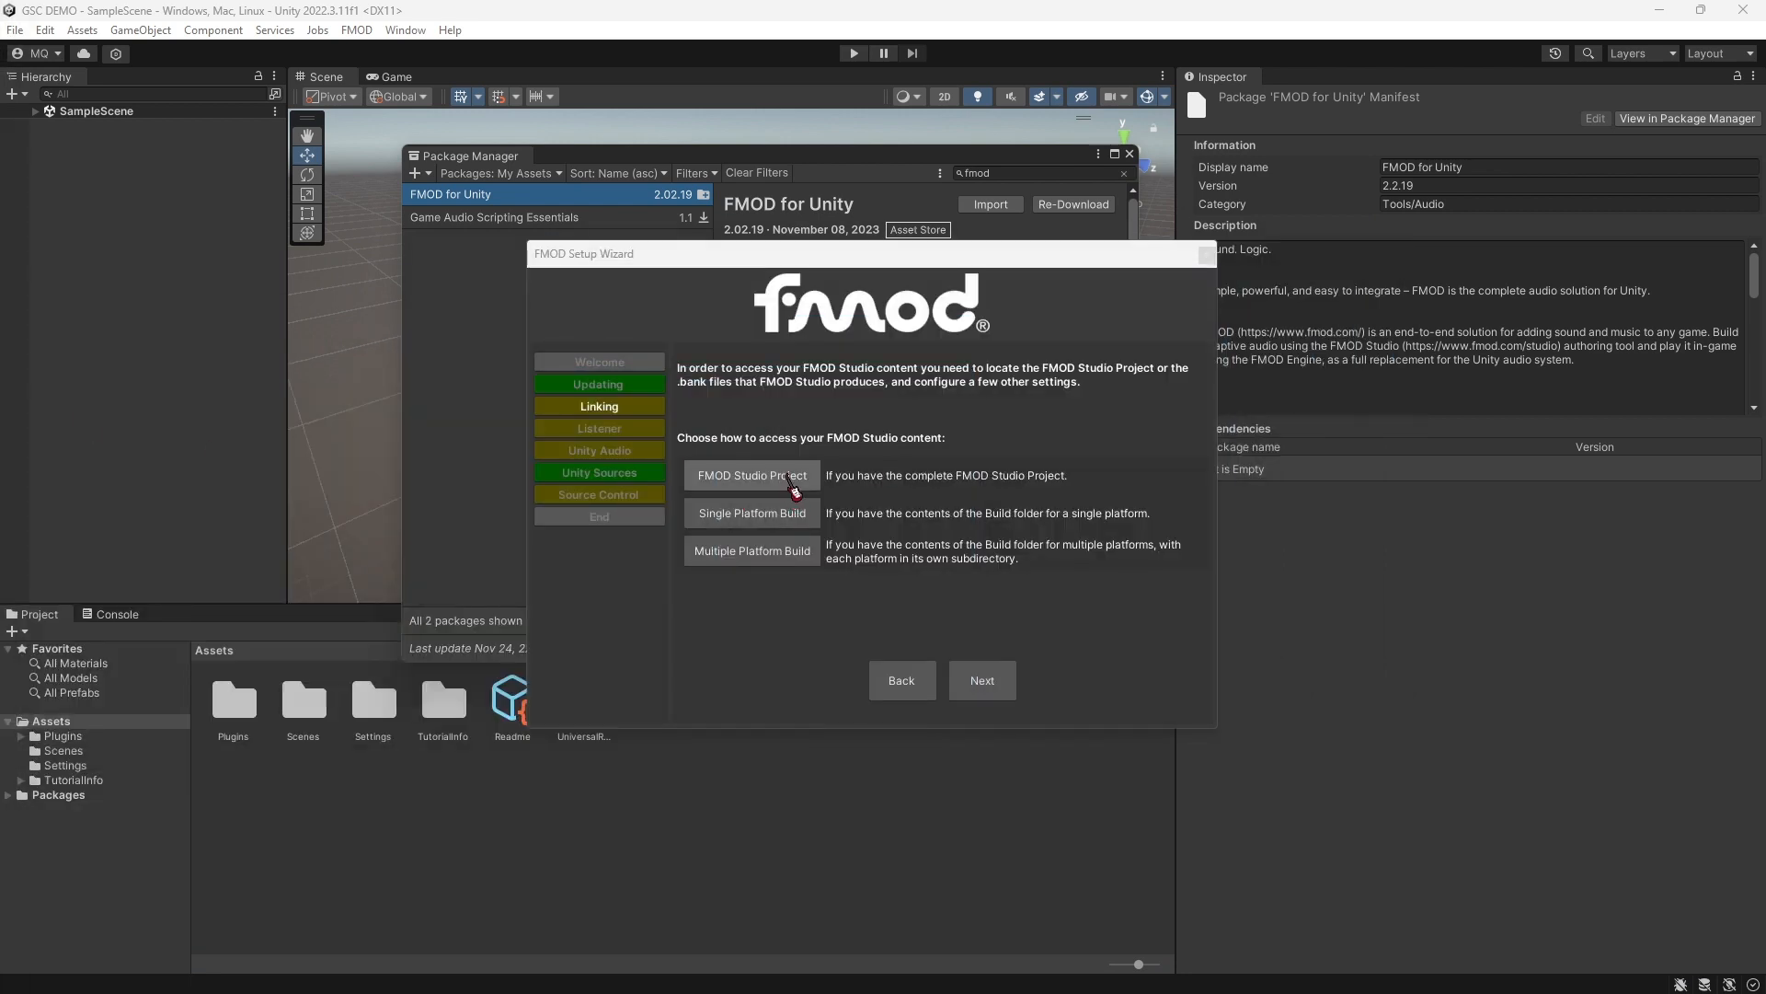
Link the Unity project to the complete FMOD Studio project GSCDEMO.fspro in the Desktop folder FMODProjects/GSCDEMO
{"action": "left_click", "coordinate": [793, 486]}
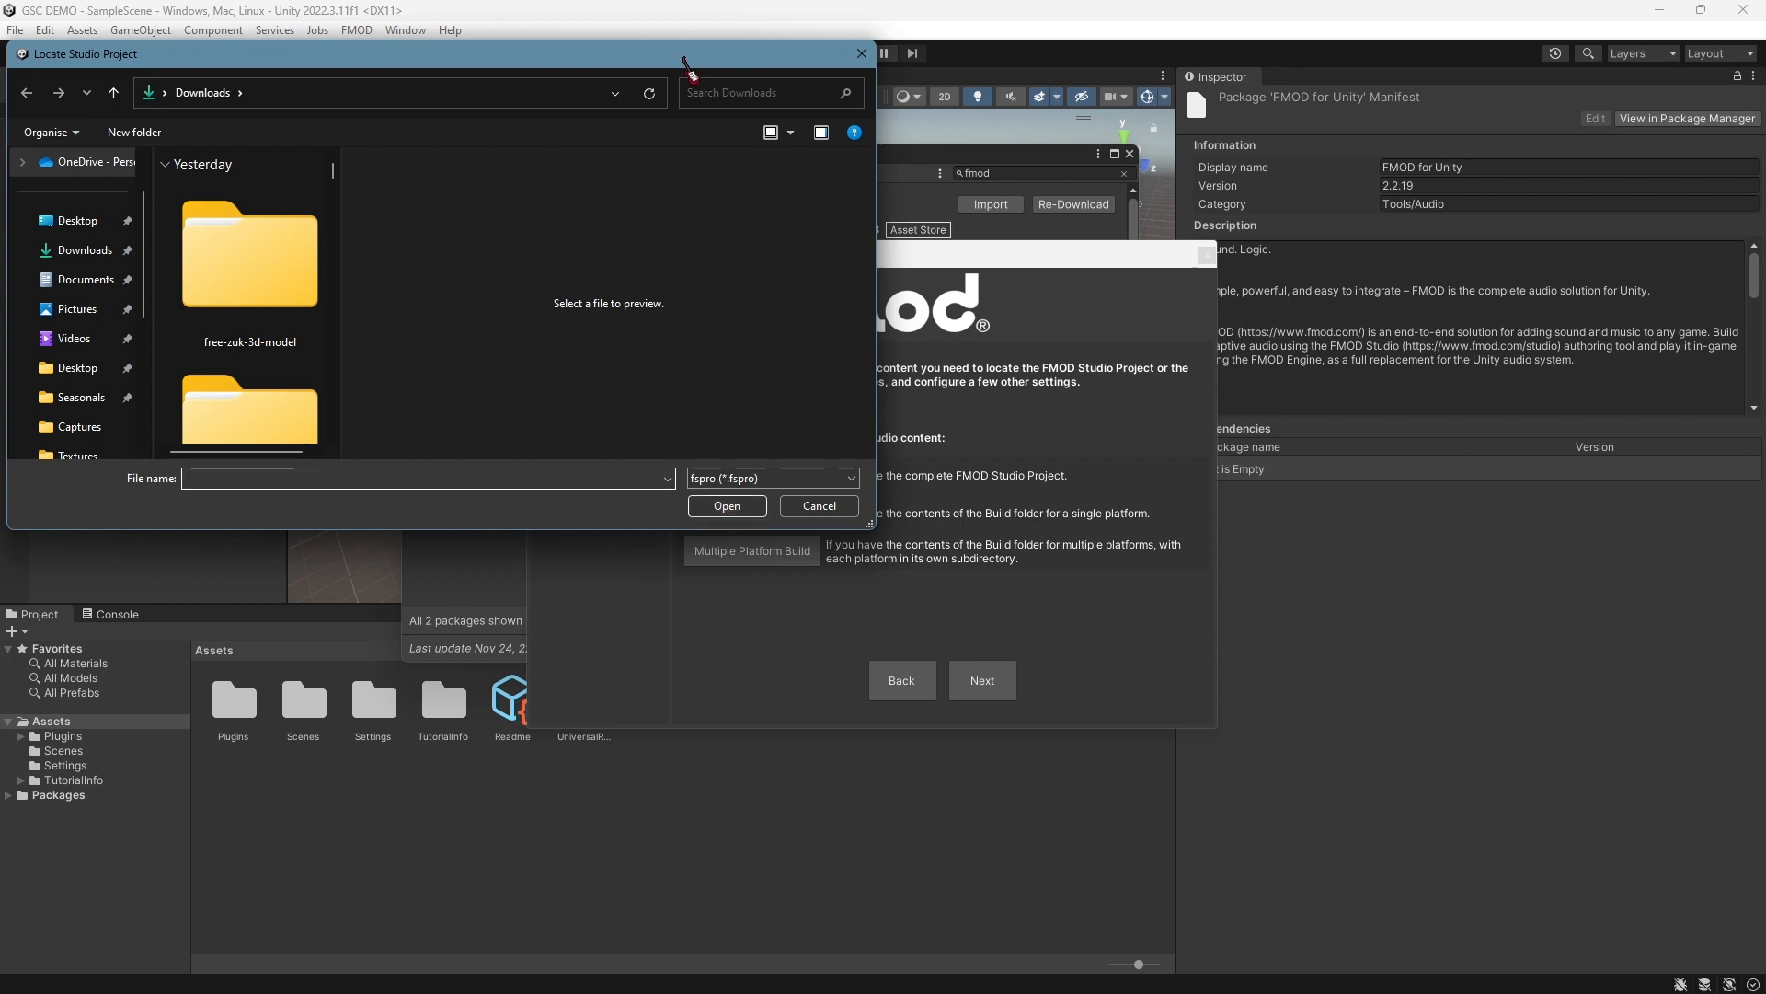
{"action": "left_click_drag", "start_coordinate": [686, 56], "coordinate": [733, 157]}
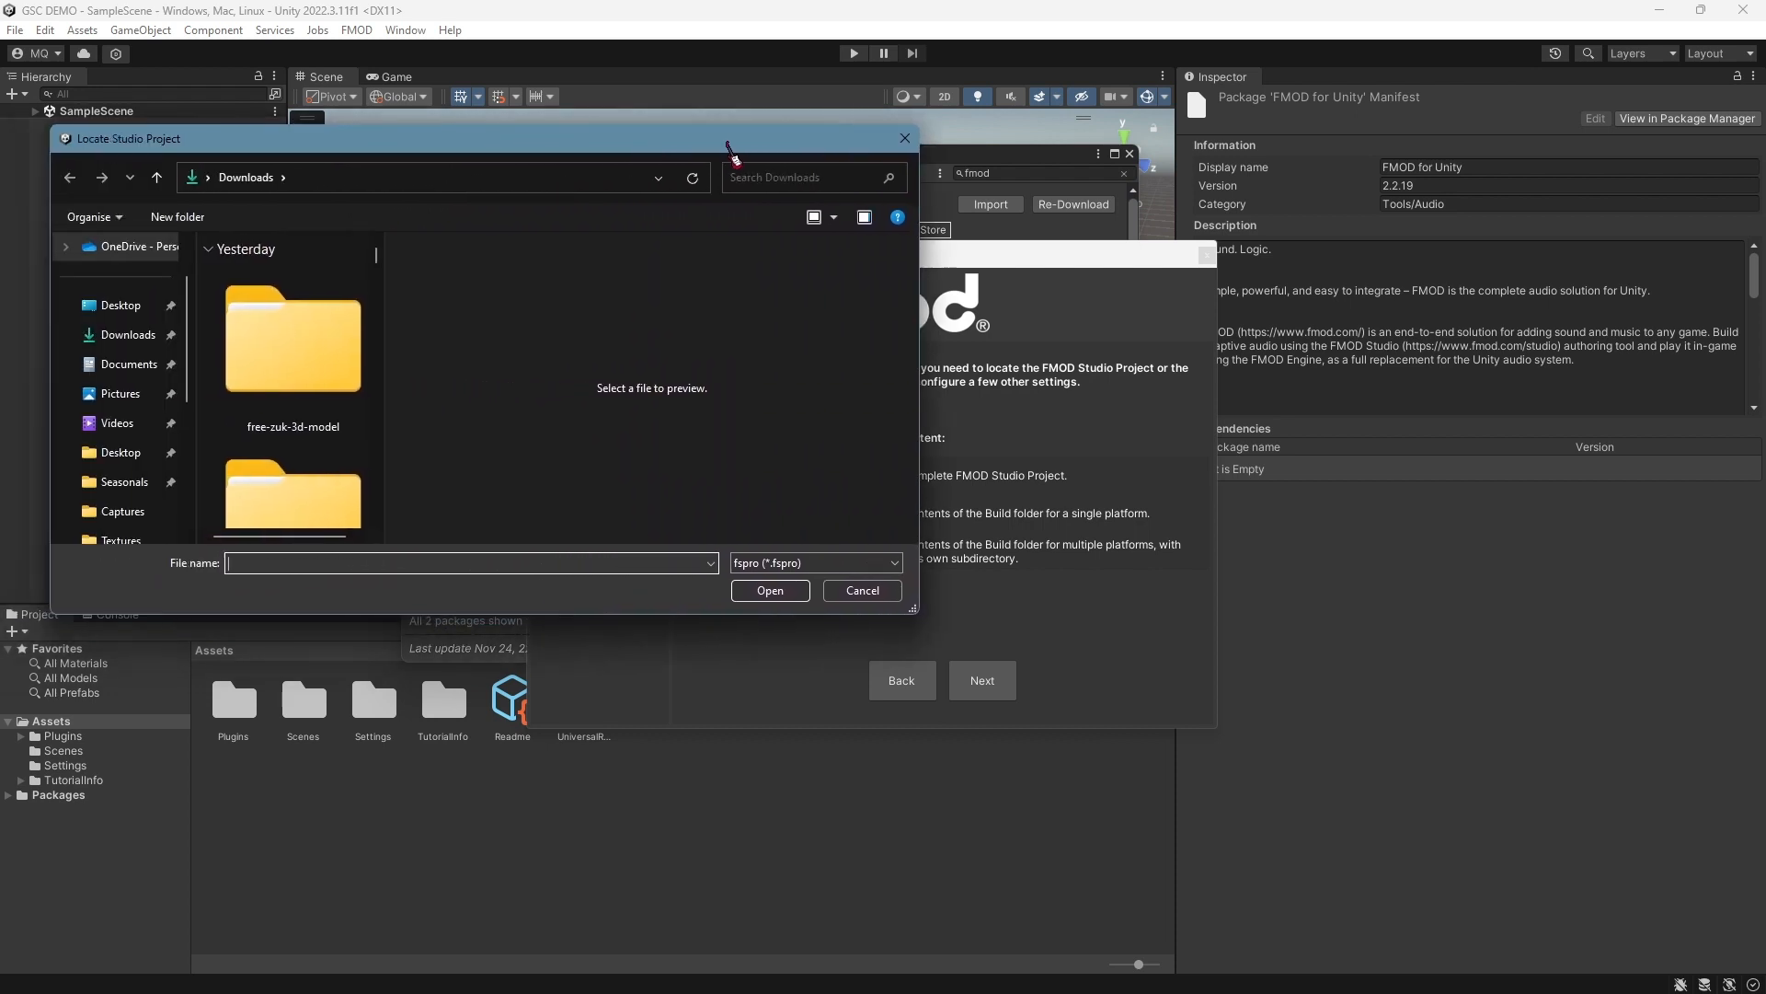
{"action": "left_click", "coordinate": [88, 313]}
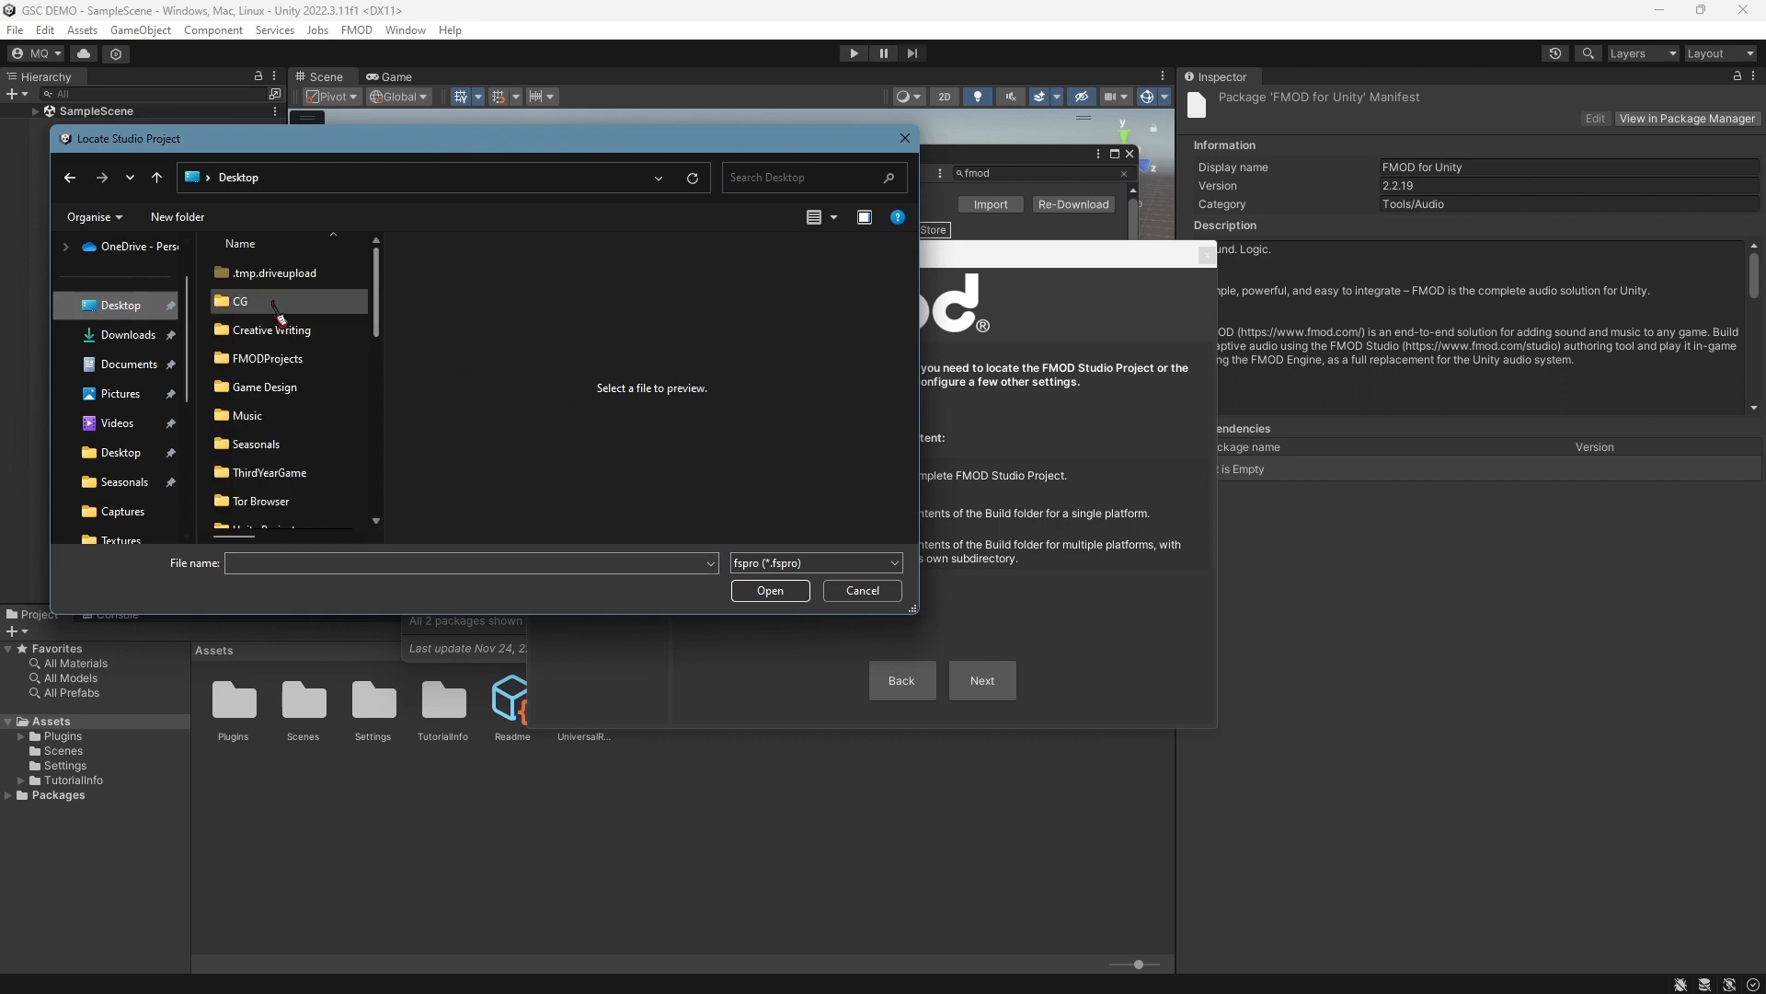
{"action": "double_click", "coordinate": [293, 359]}
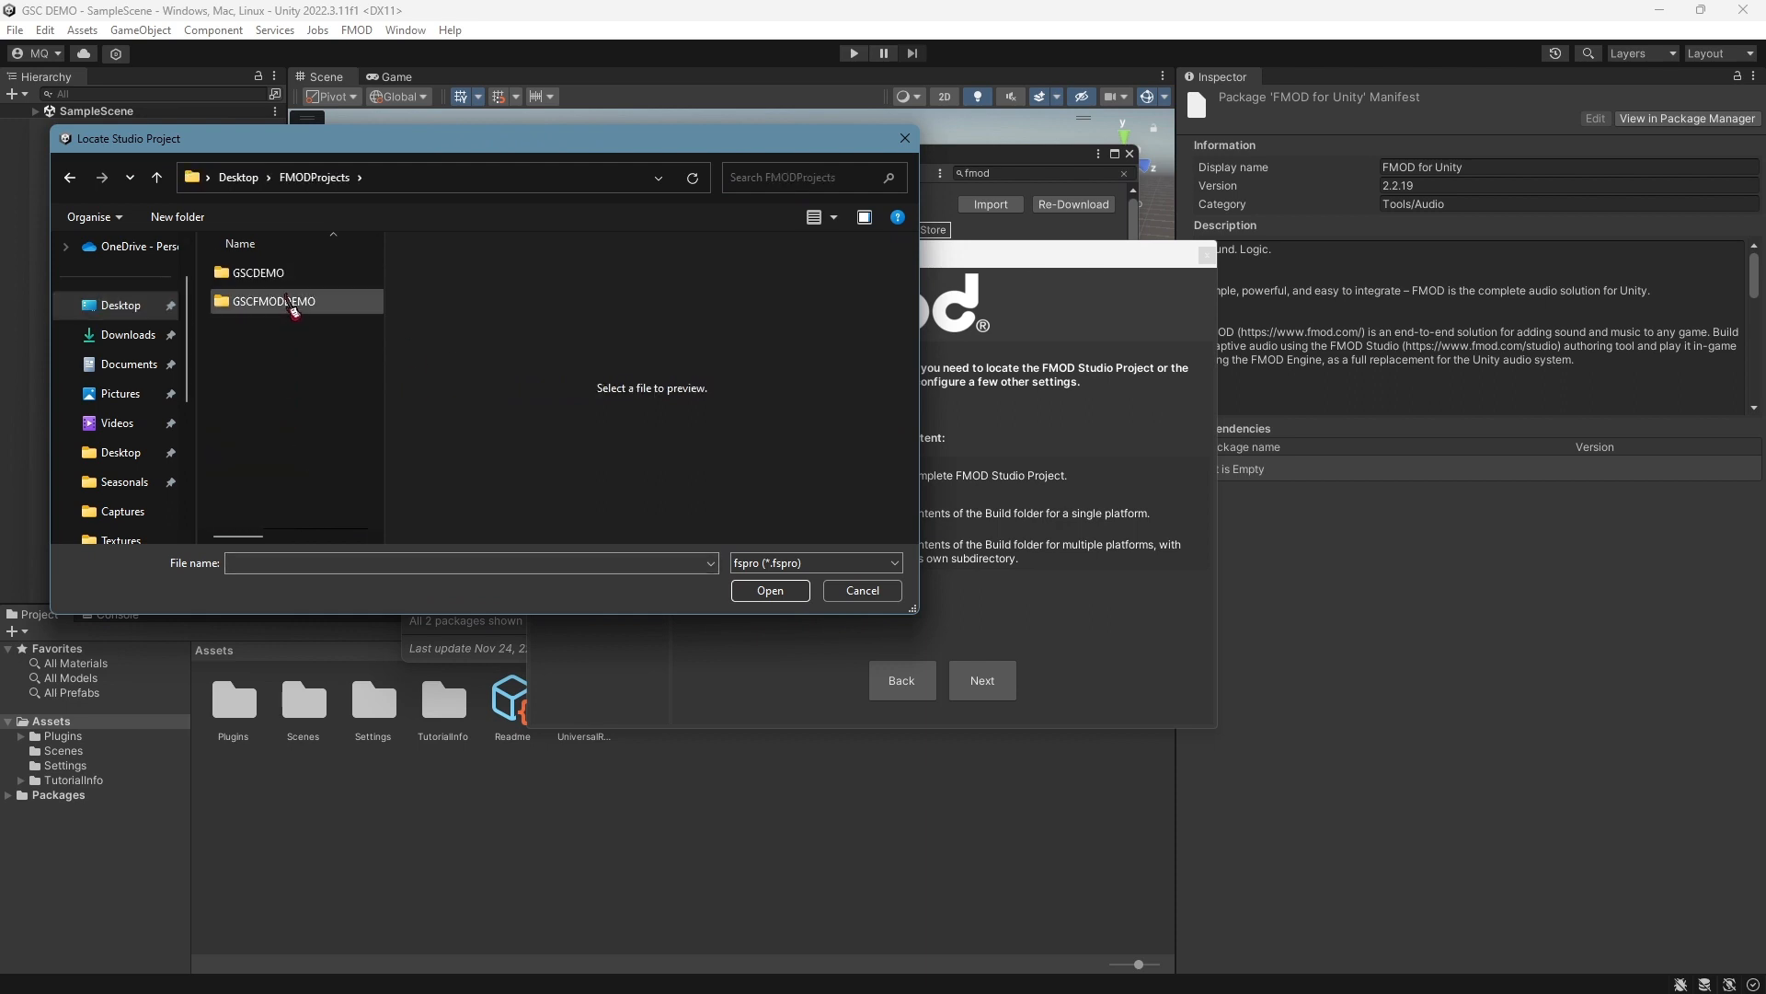
{"action": "double_click", "coordinate": [267, 272]}
{"action": "double_click", "coordinate": [291, 335]}
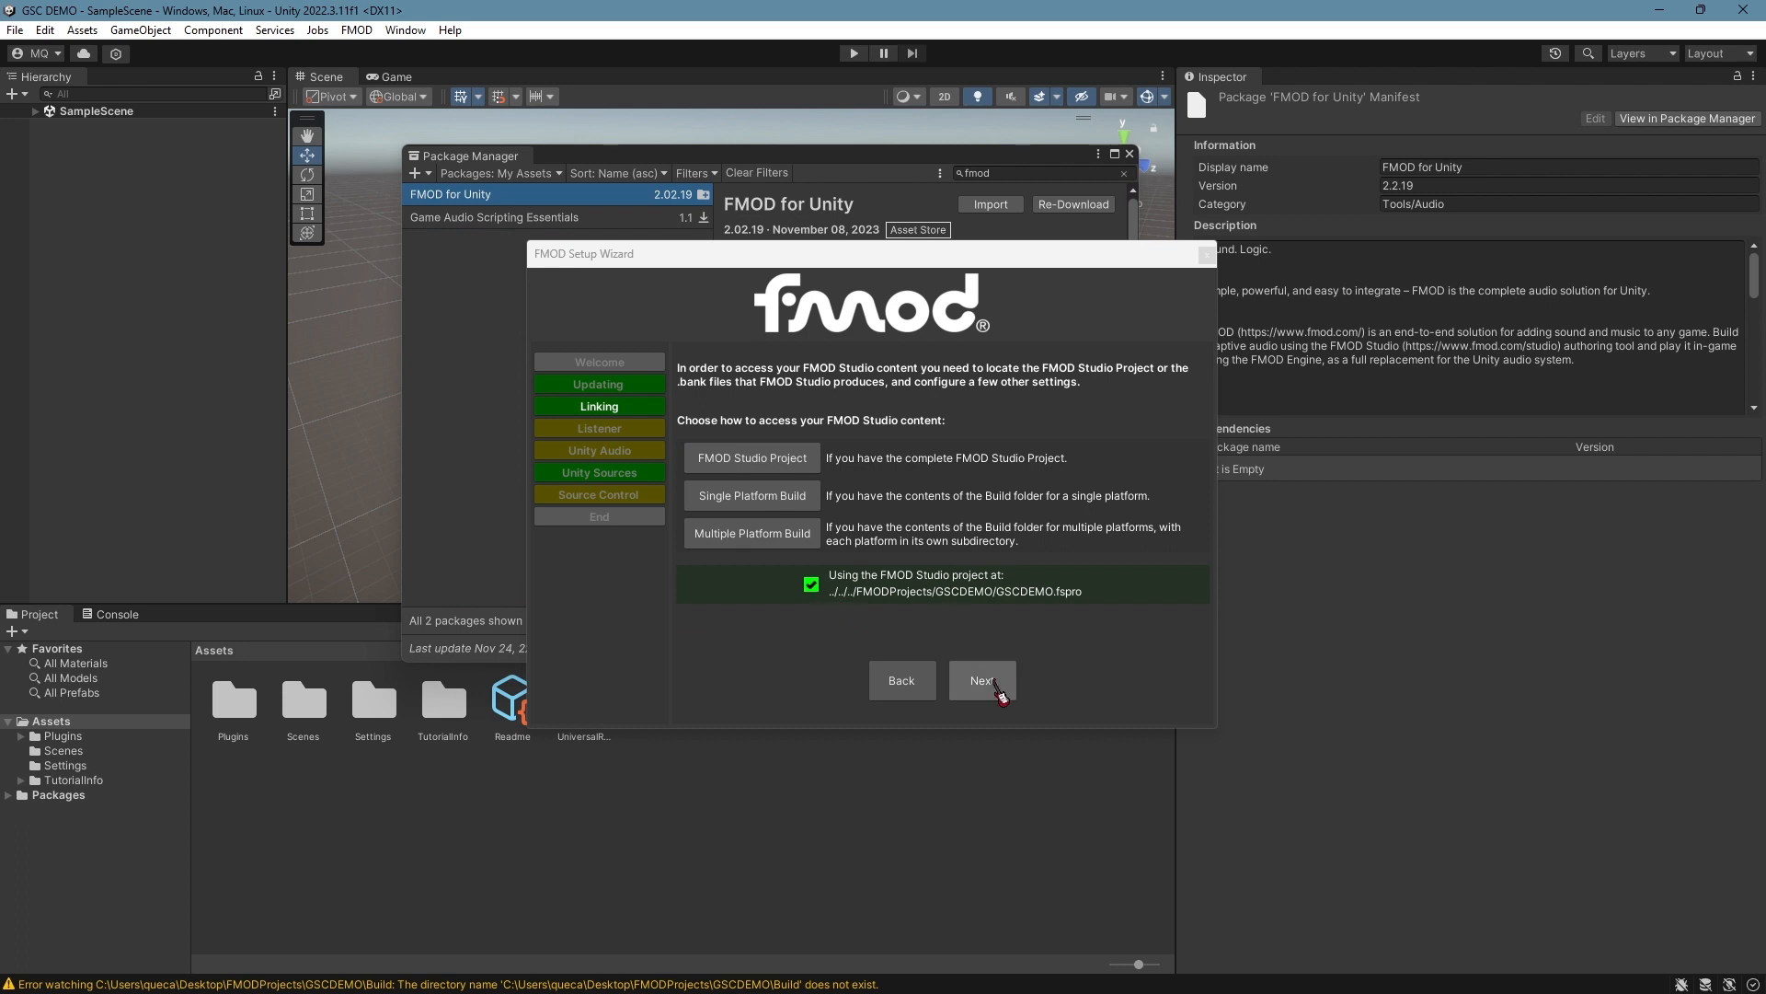
Replace the Unity Listener with the FMOD Audio Listener and disable the built-in Unity audio in the setup wizard
{"action": "left_click", "coordinate": [989, 681]}
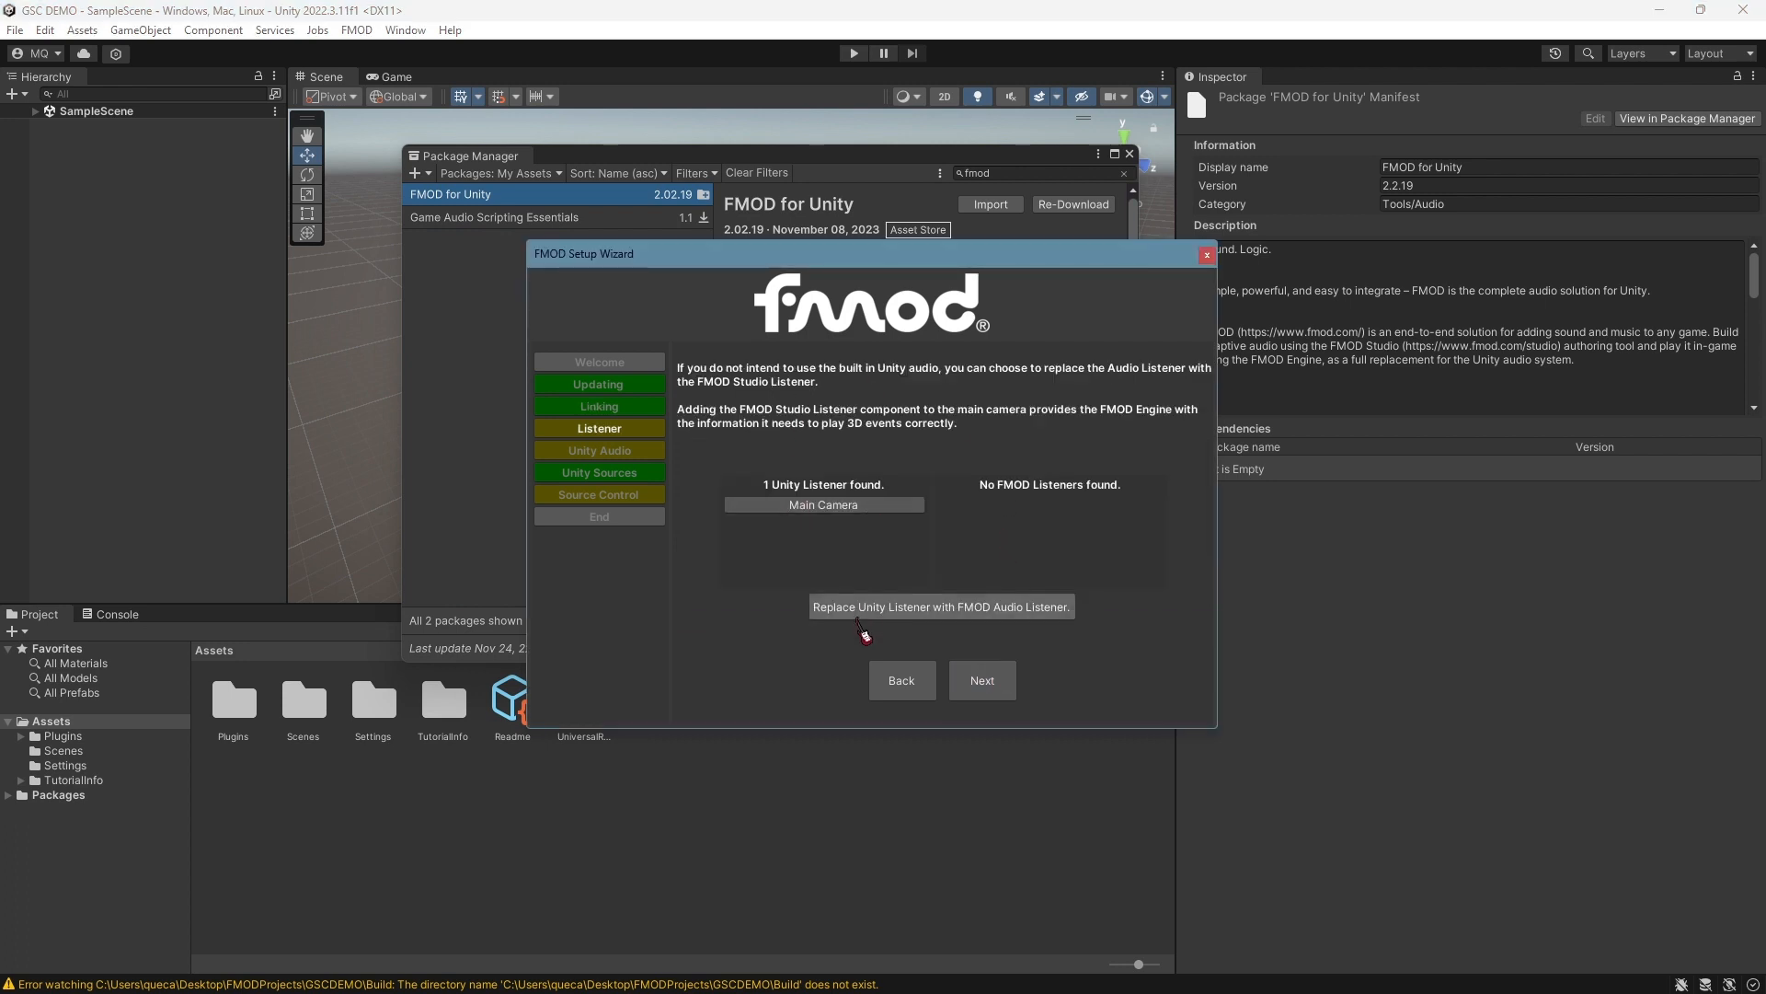
{"action": "left_click", "coordinate": [865, 609]}
{"action": "left_click", "coordinate": [992, 694]}
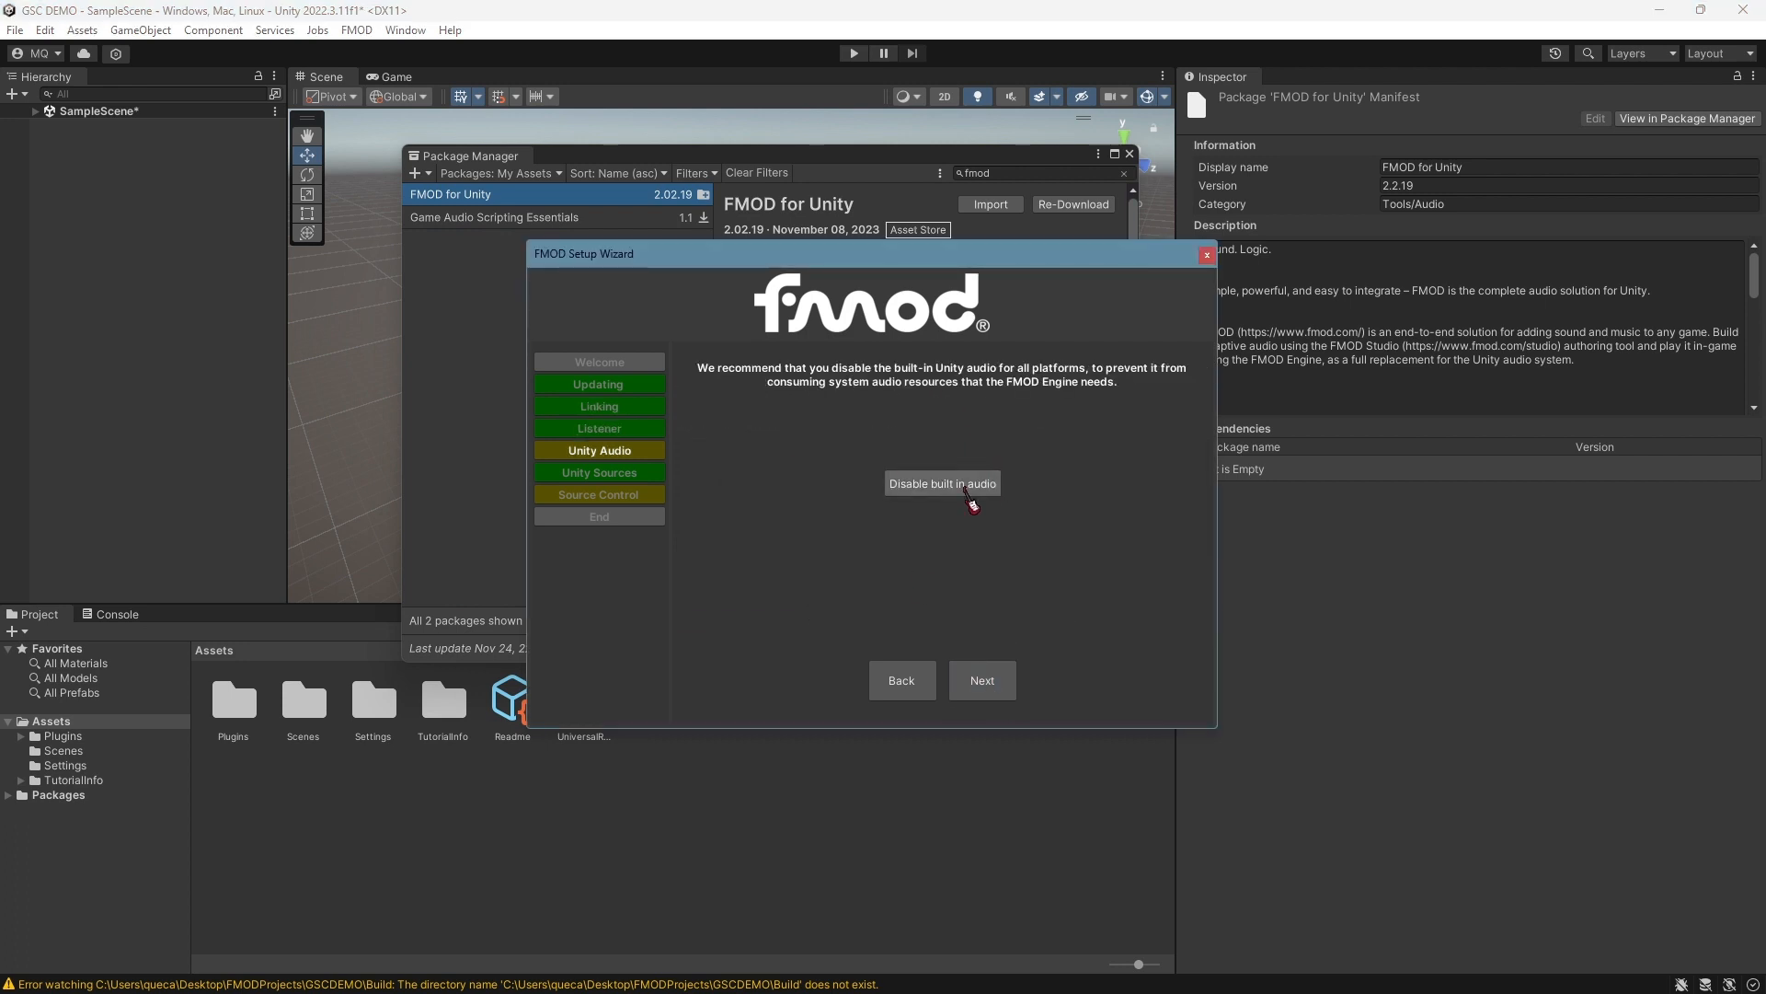
{"action": "left_click", "coordinate": [968, 489]}
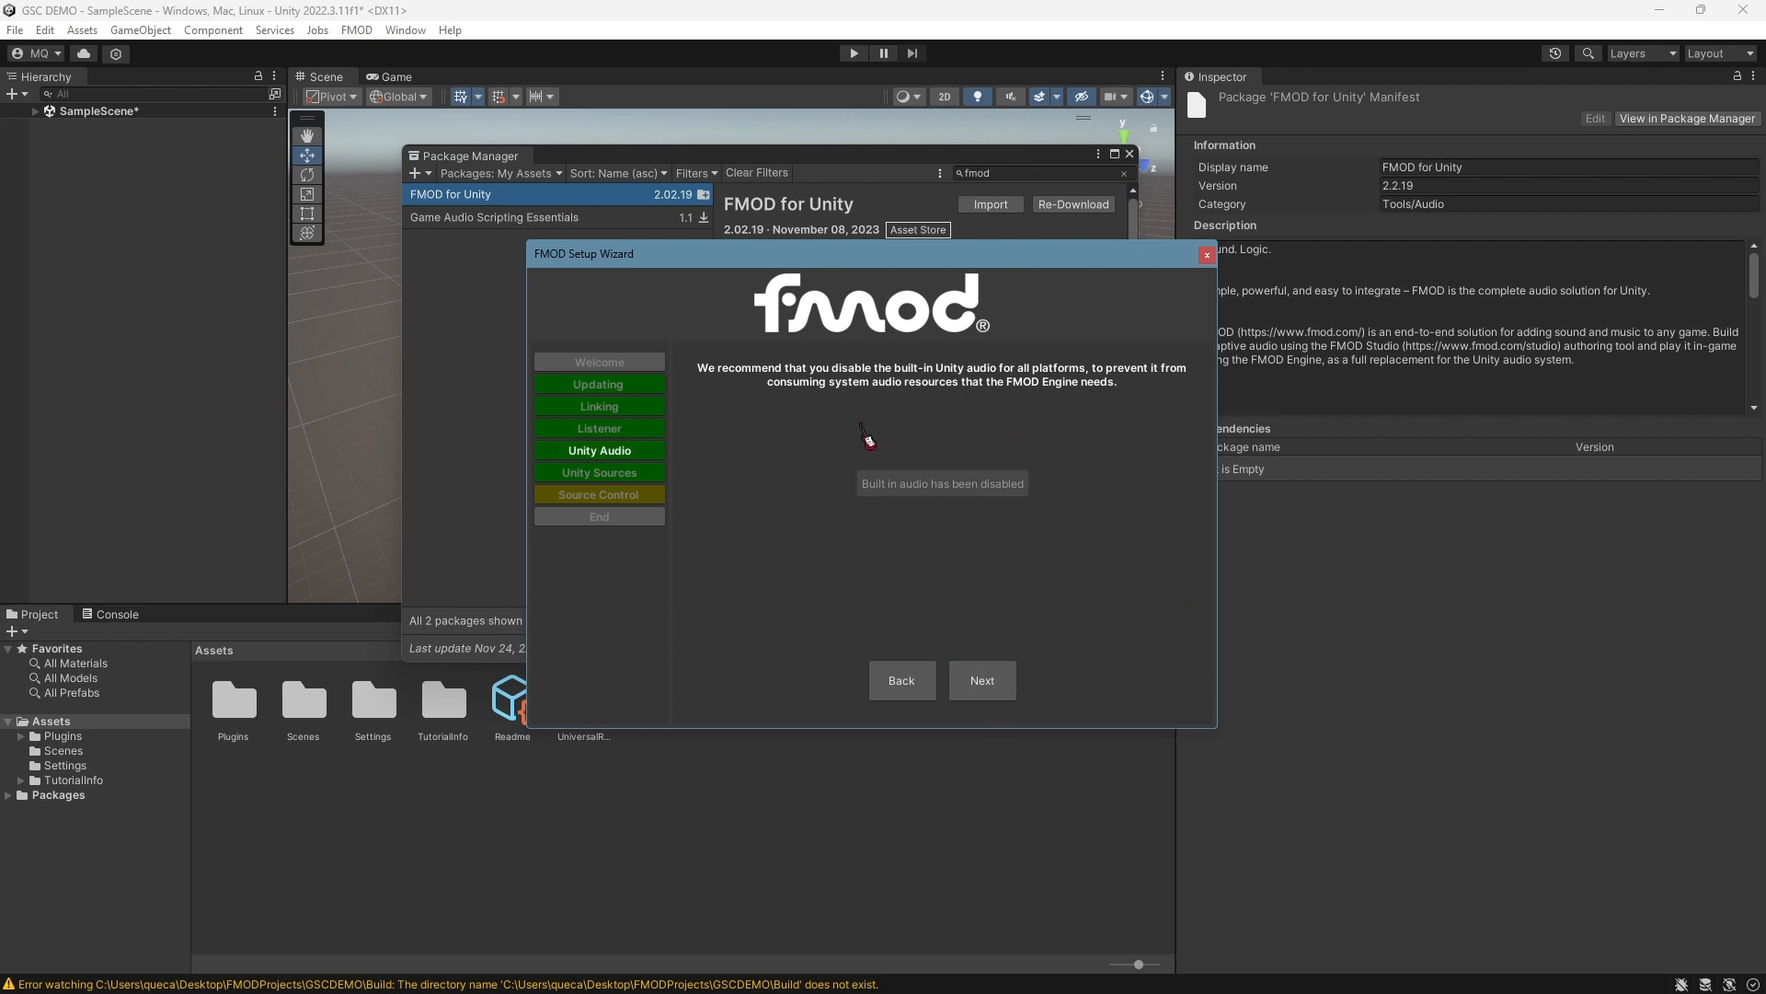
{"action": "left_click", "coordinate": [983, 683]}
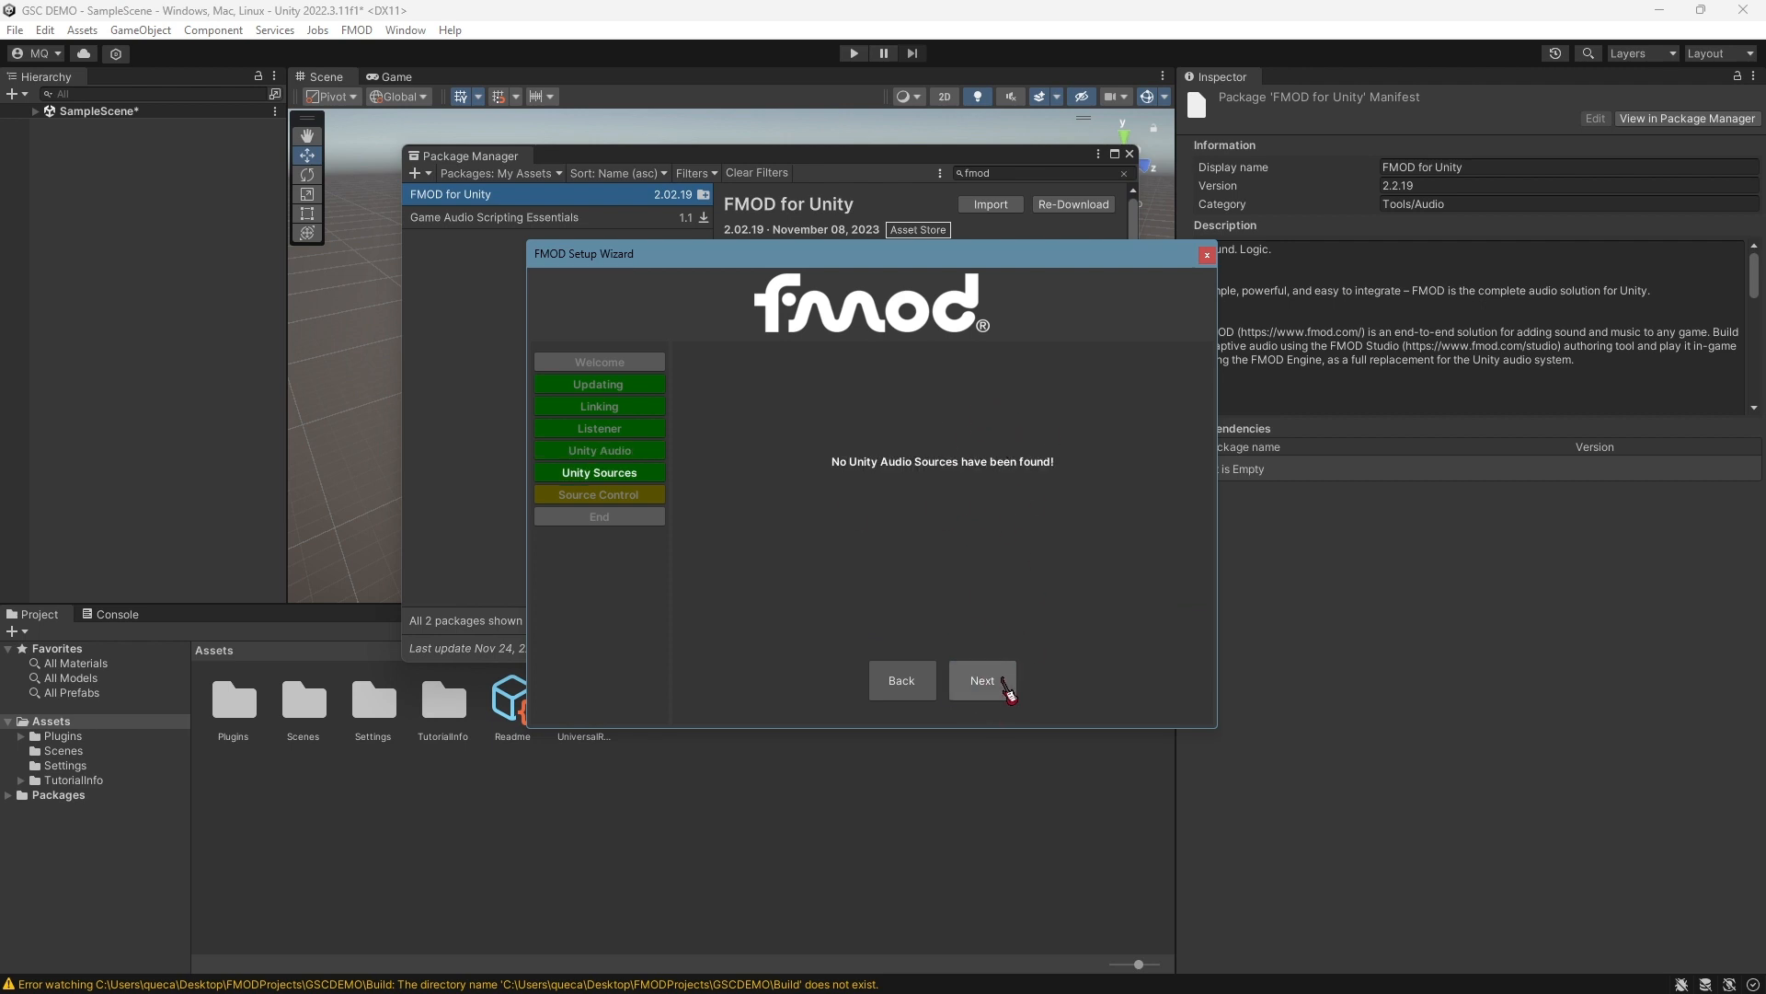
Go through the wizard's Unity Sources and Source Control pages and finish the FMOD setup
{"action": "left_click", "coordinate": [1001, 688]}
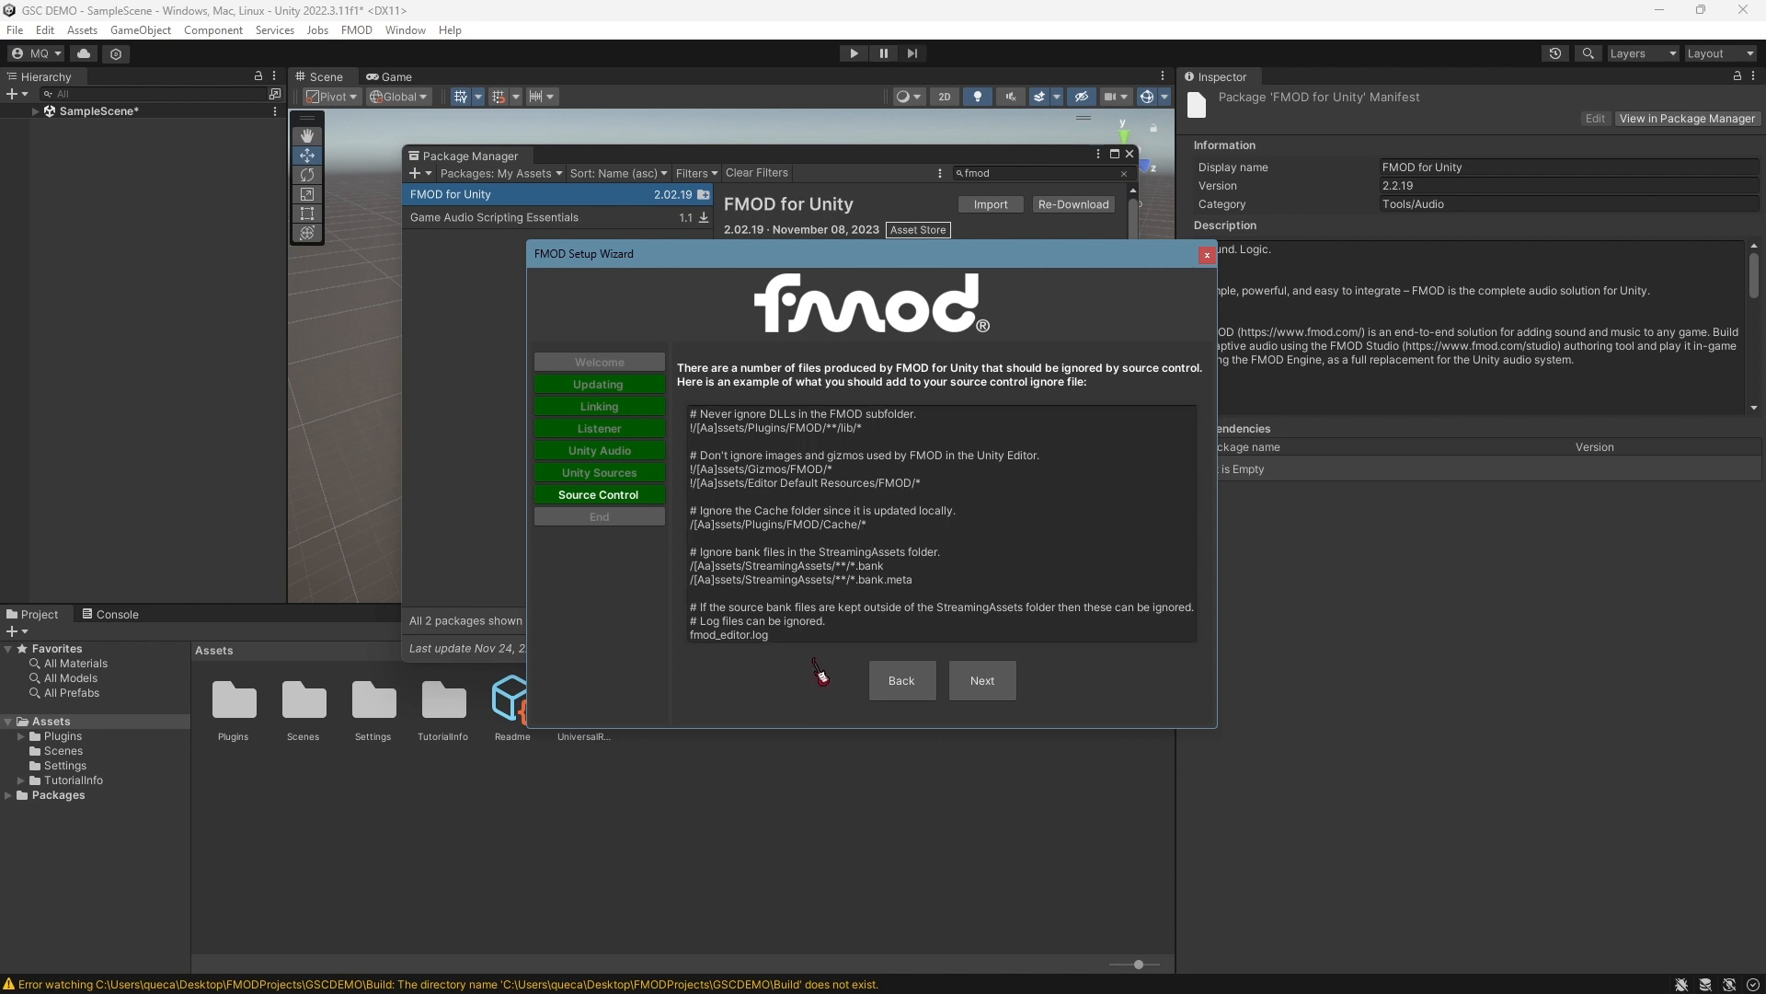
{"action": "left_click_drag", "start_coordinate": [772, 637], "coordinate": [737, 483]}
{"action": "left_click", "coordinate": [833, 534]}
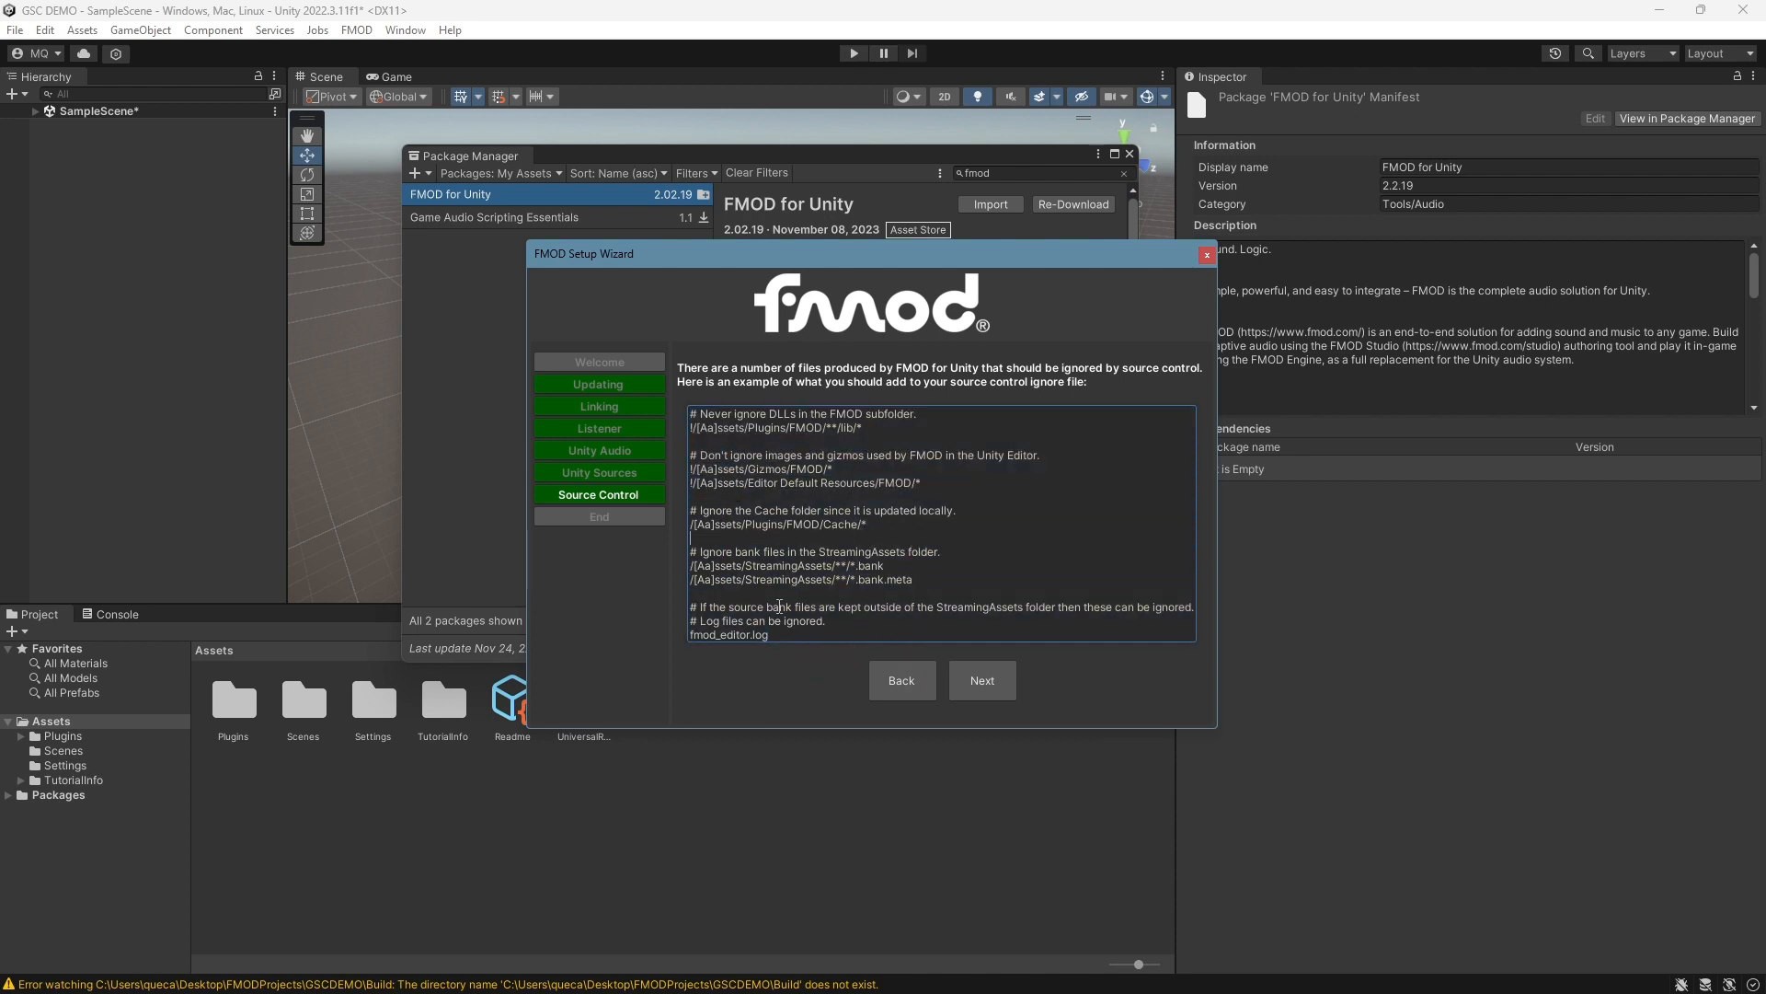
{"action": "left_click", "coordinate": [997, 685]}
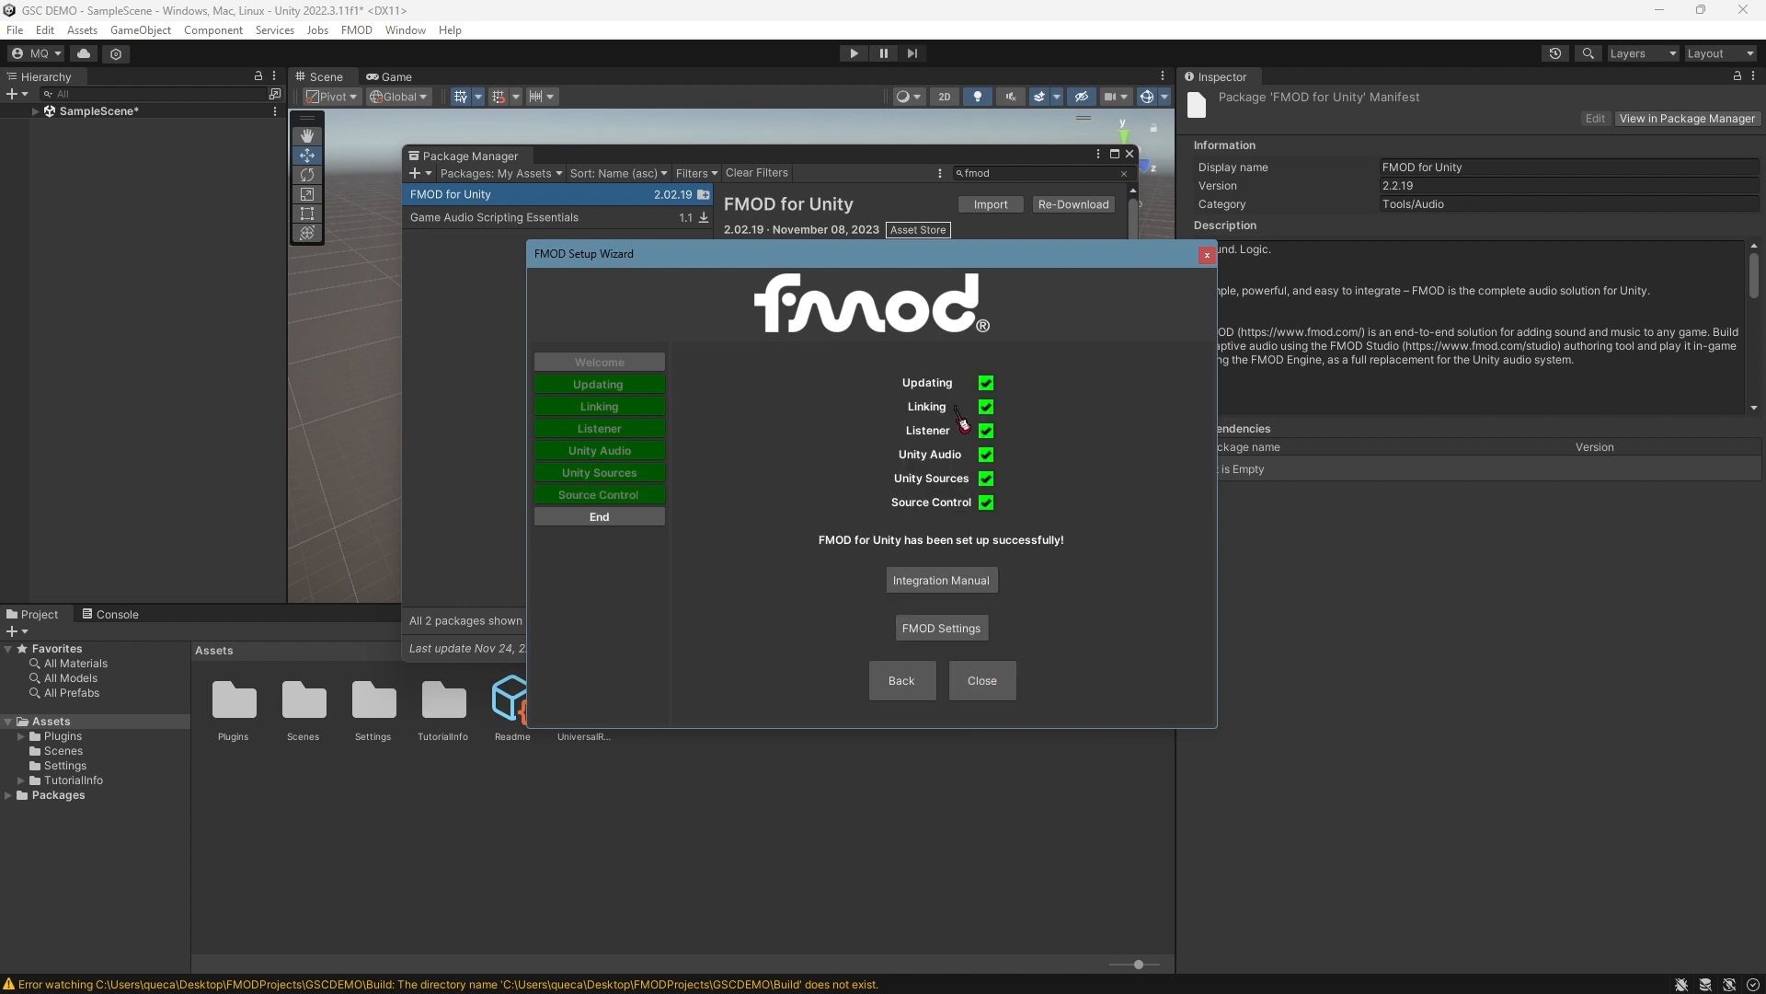
{"action": "left_click", "coordinate": [981, 680]}
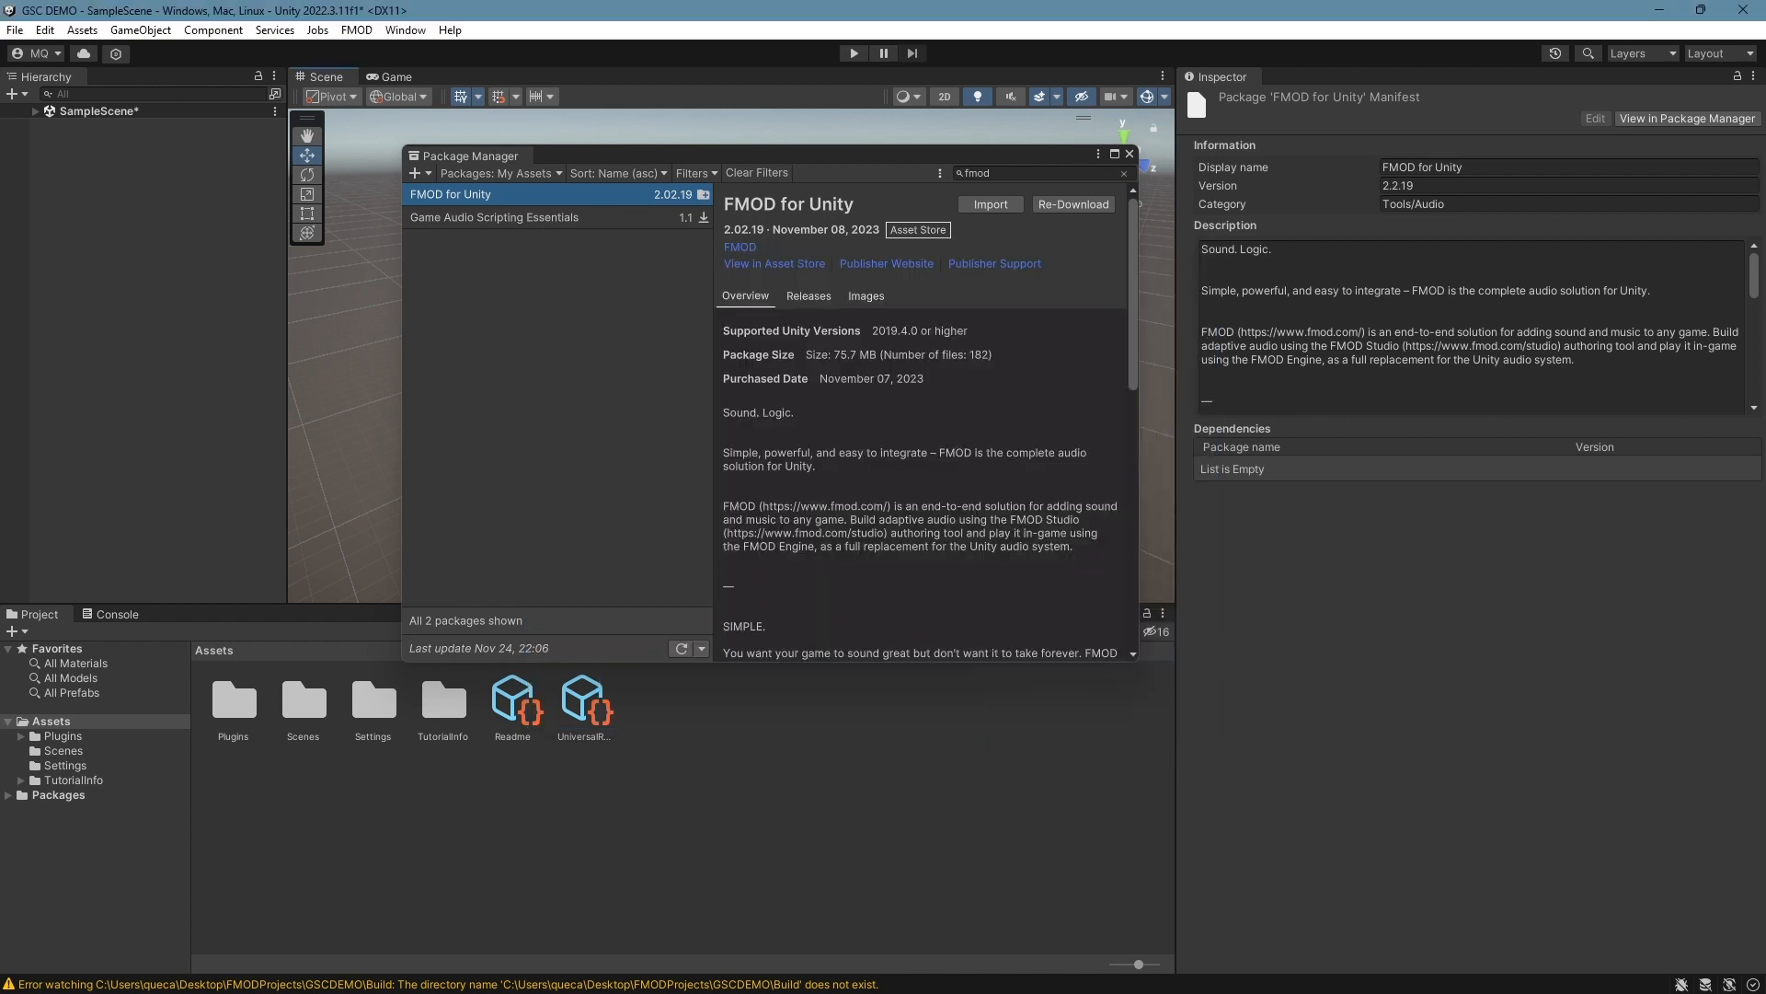
Close the Package Manager and expand SampleScene in the Hierarchy to list its objects
{"action": "left_click", "coordinate": [879, 161]}
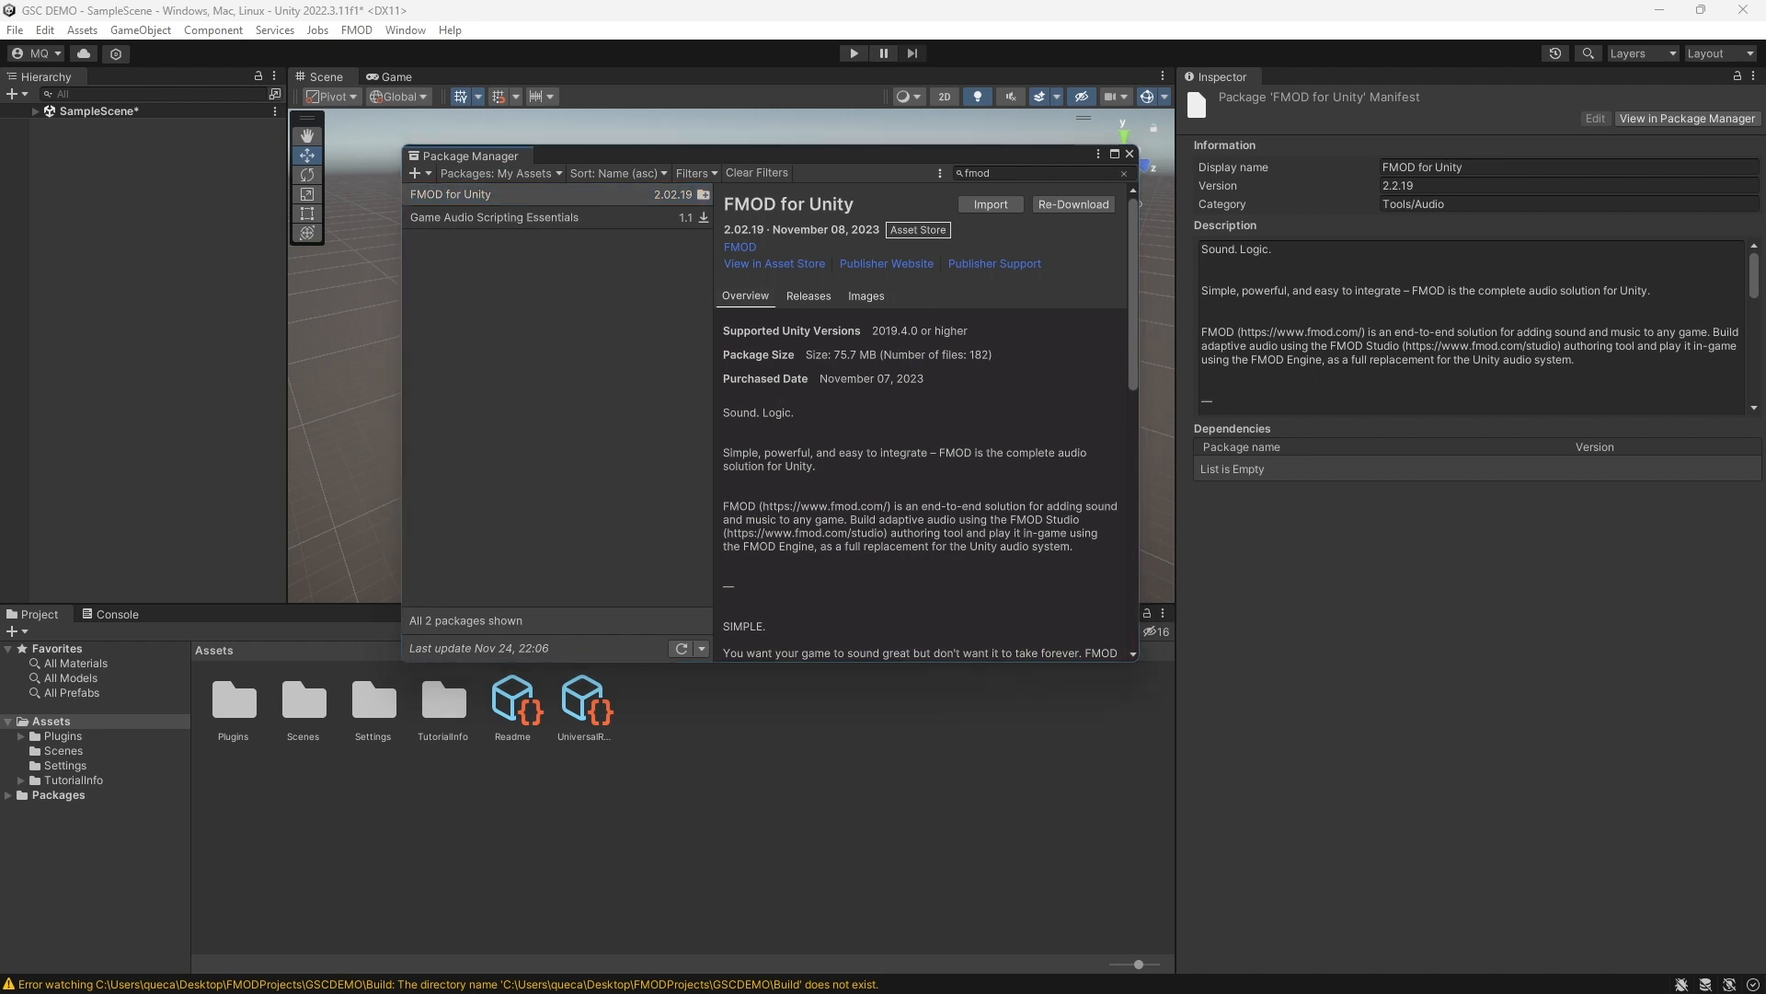
{"action": "left_click", "coordinate": [785, 157]}
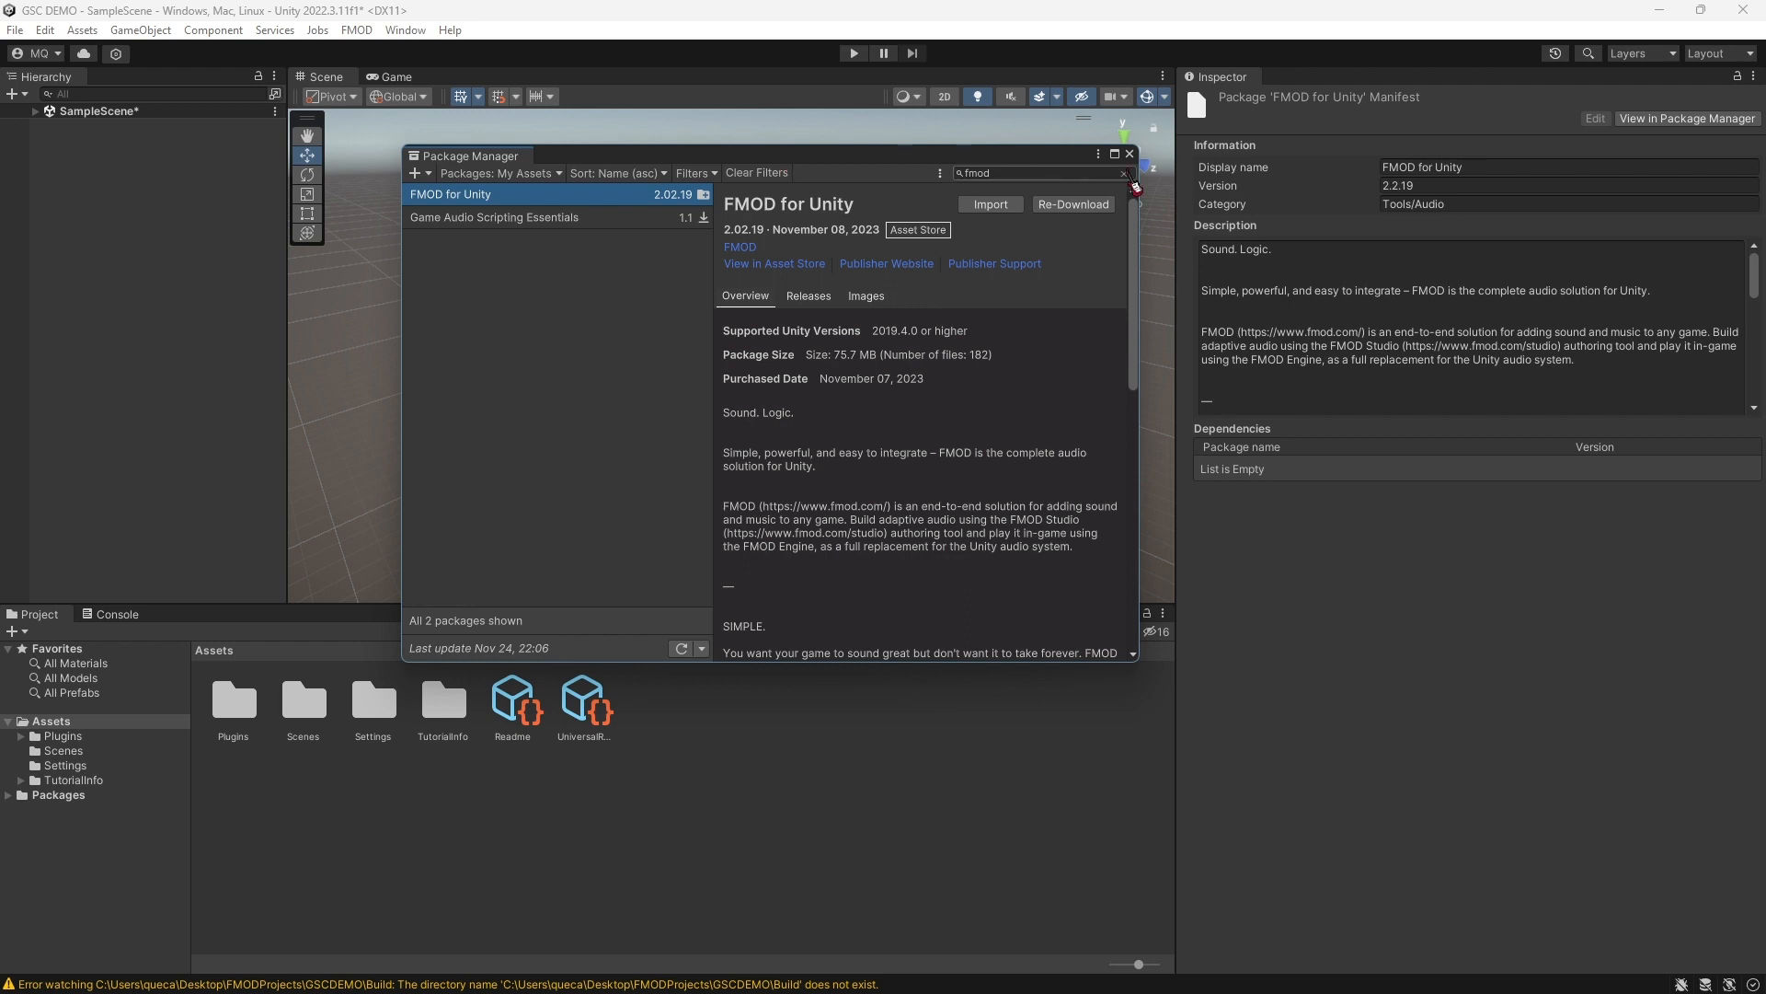
{"action": "left_click", "coordinate": [1130, 154]}
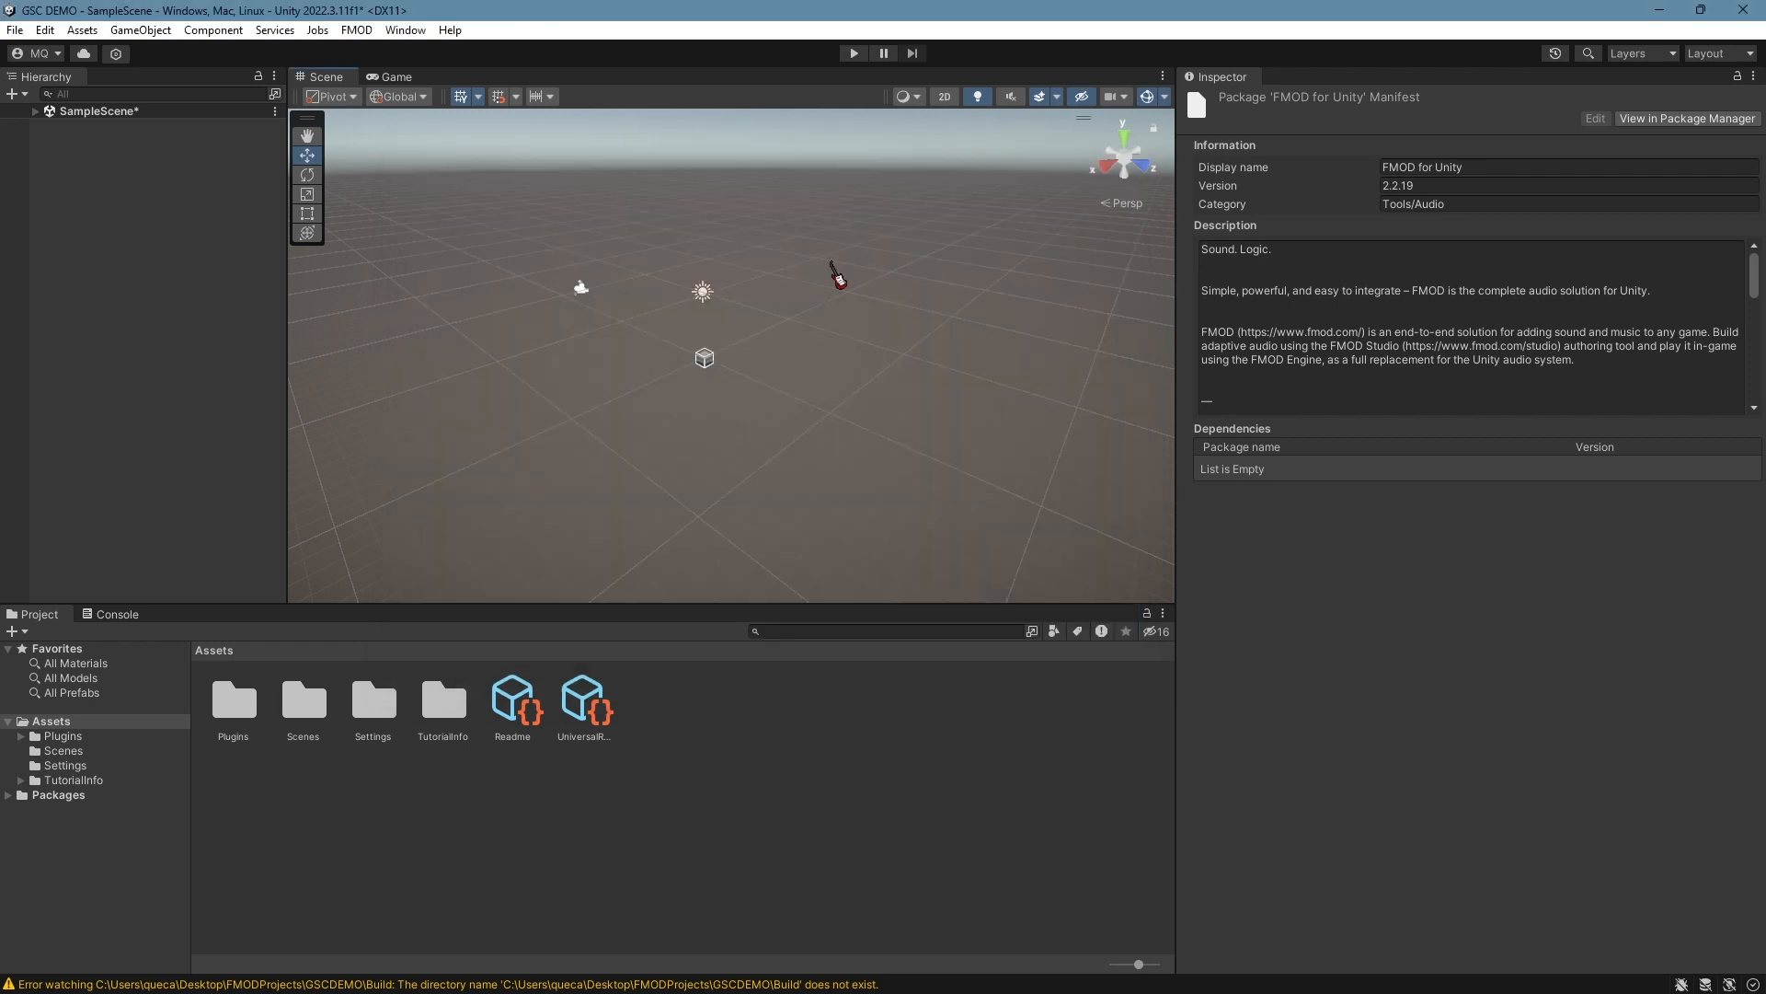
{"action": "right_click_drag", "start_coordinate": [744, 361], "coordinate": [674, 317]}
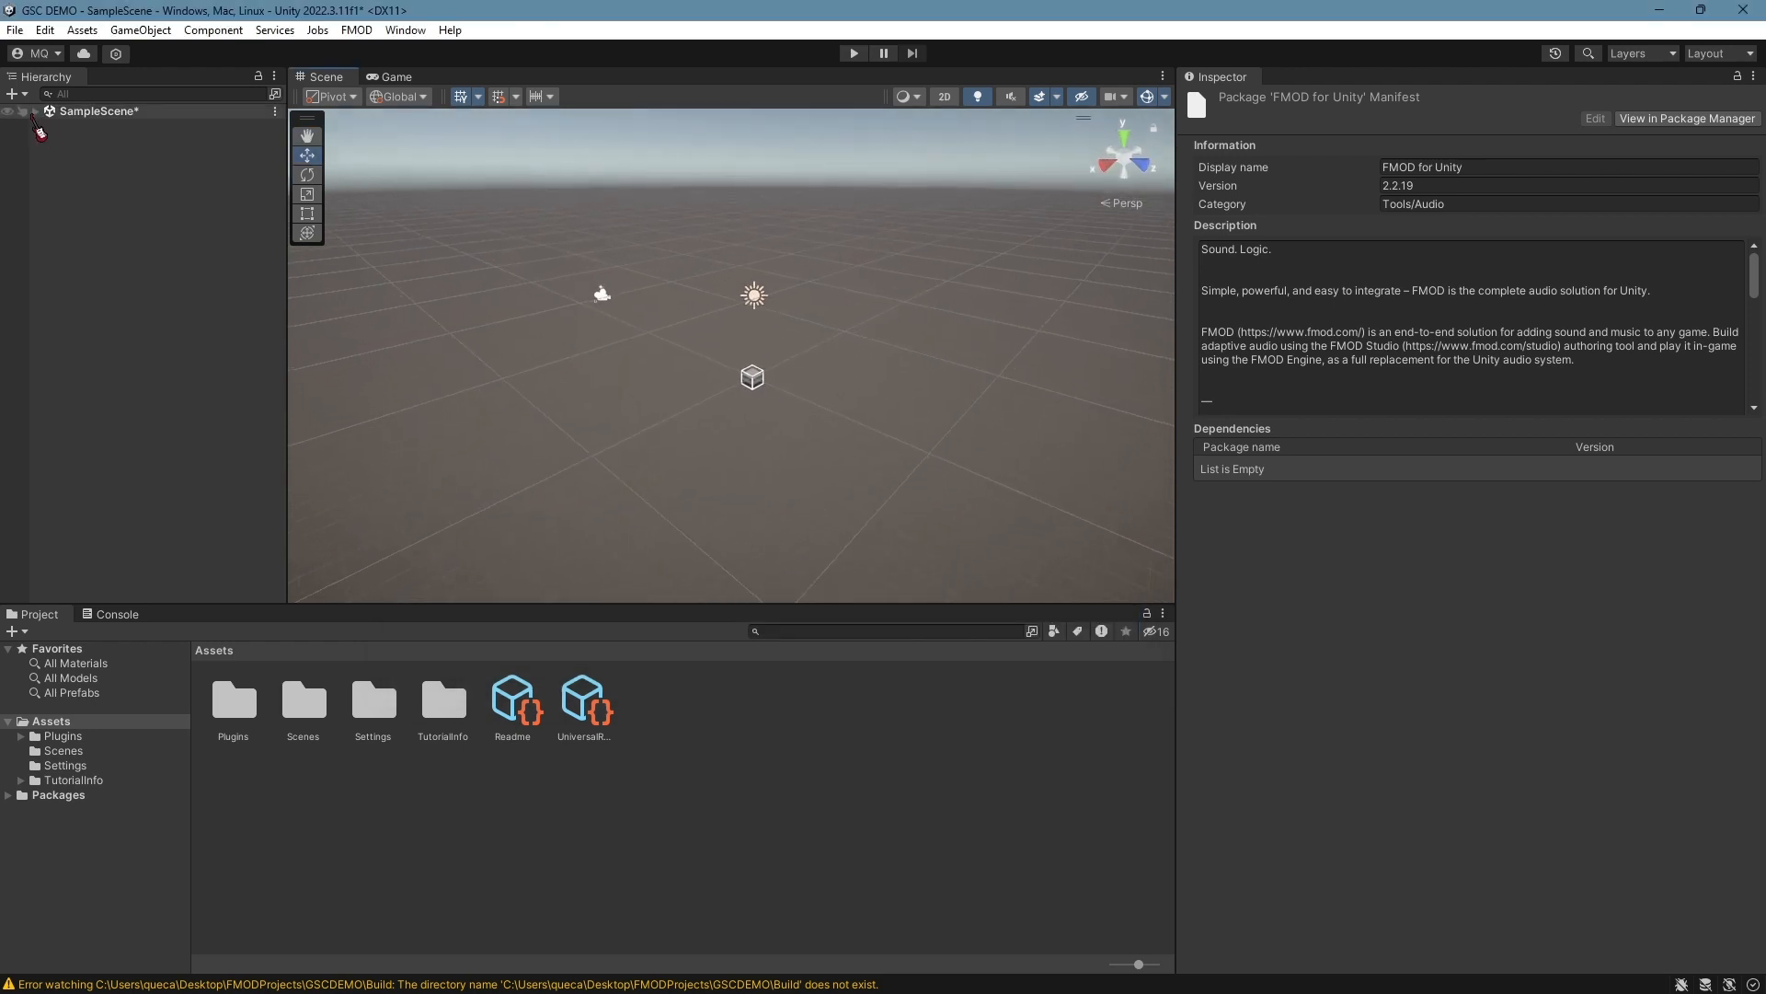
{"action": "left_click", "coordinate": [35, 112]}
Switch to FMOD Studio and bring the GSCDEMO project window onto this screen
{"action": "key", "text": "alt+Tab"}
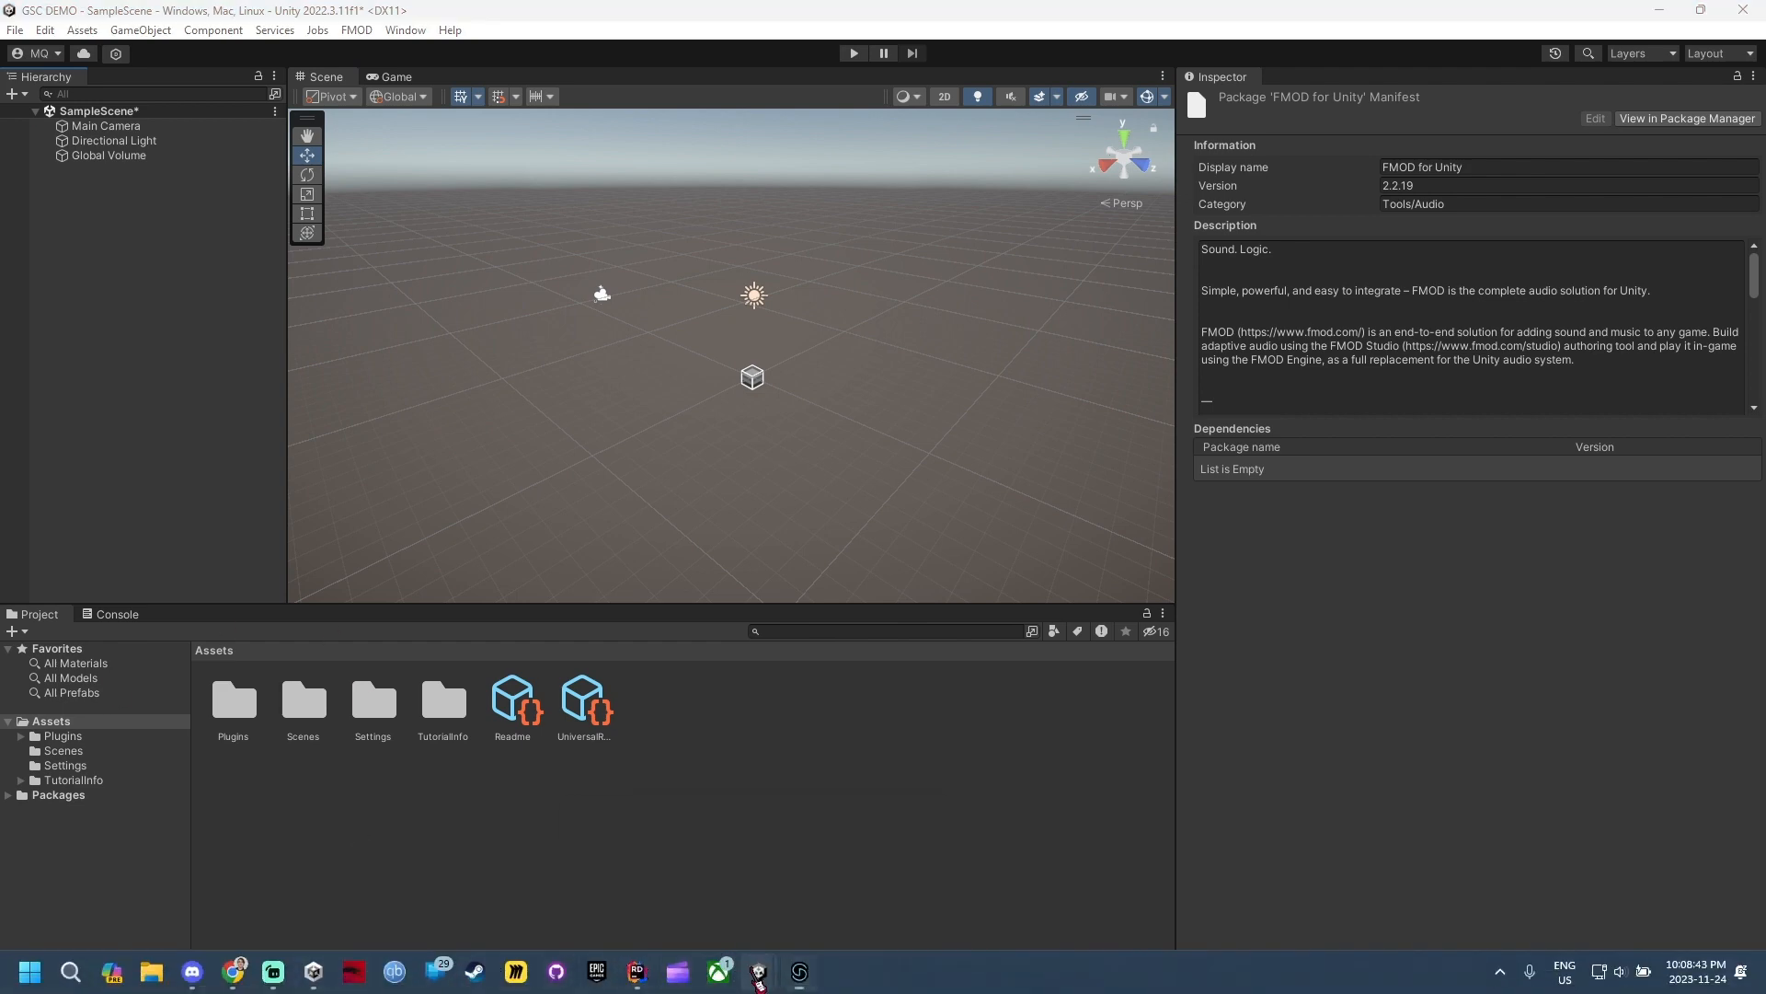
{"action": "mouse_move", "coordinate": [736, 980]}
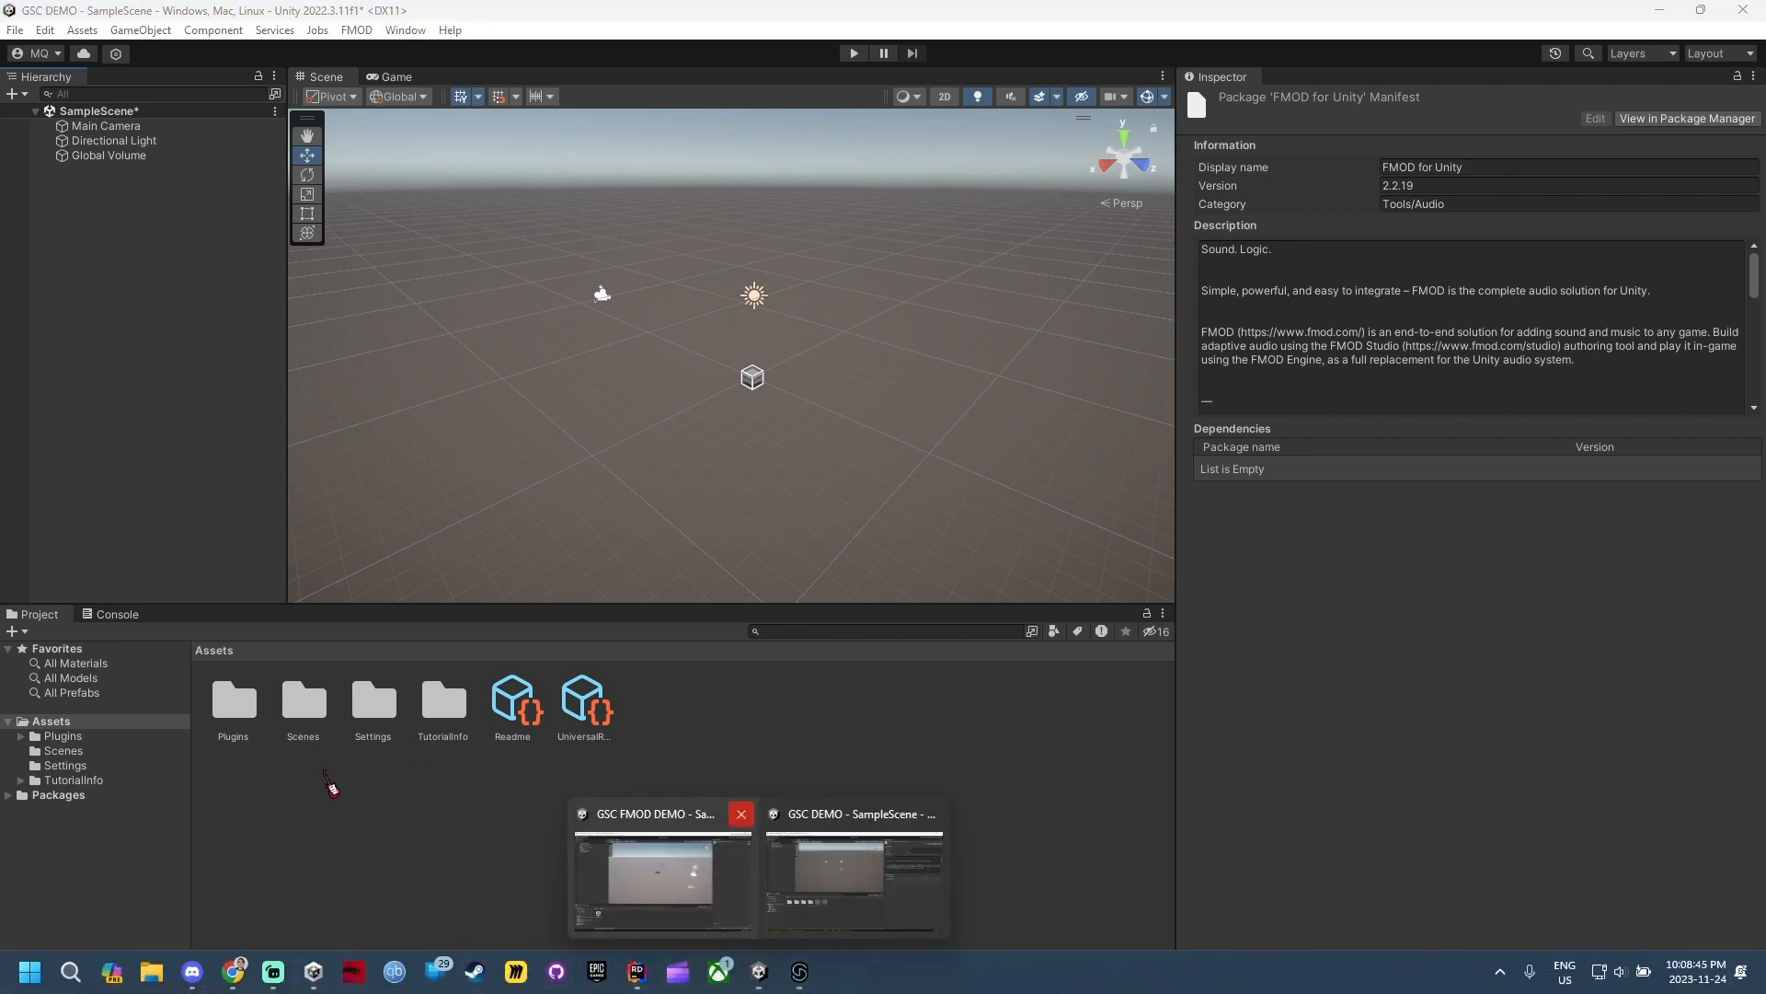
{"action": "left_click_drag", "start_coordinate": [734, 992], "coordinate": [734, 1]}
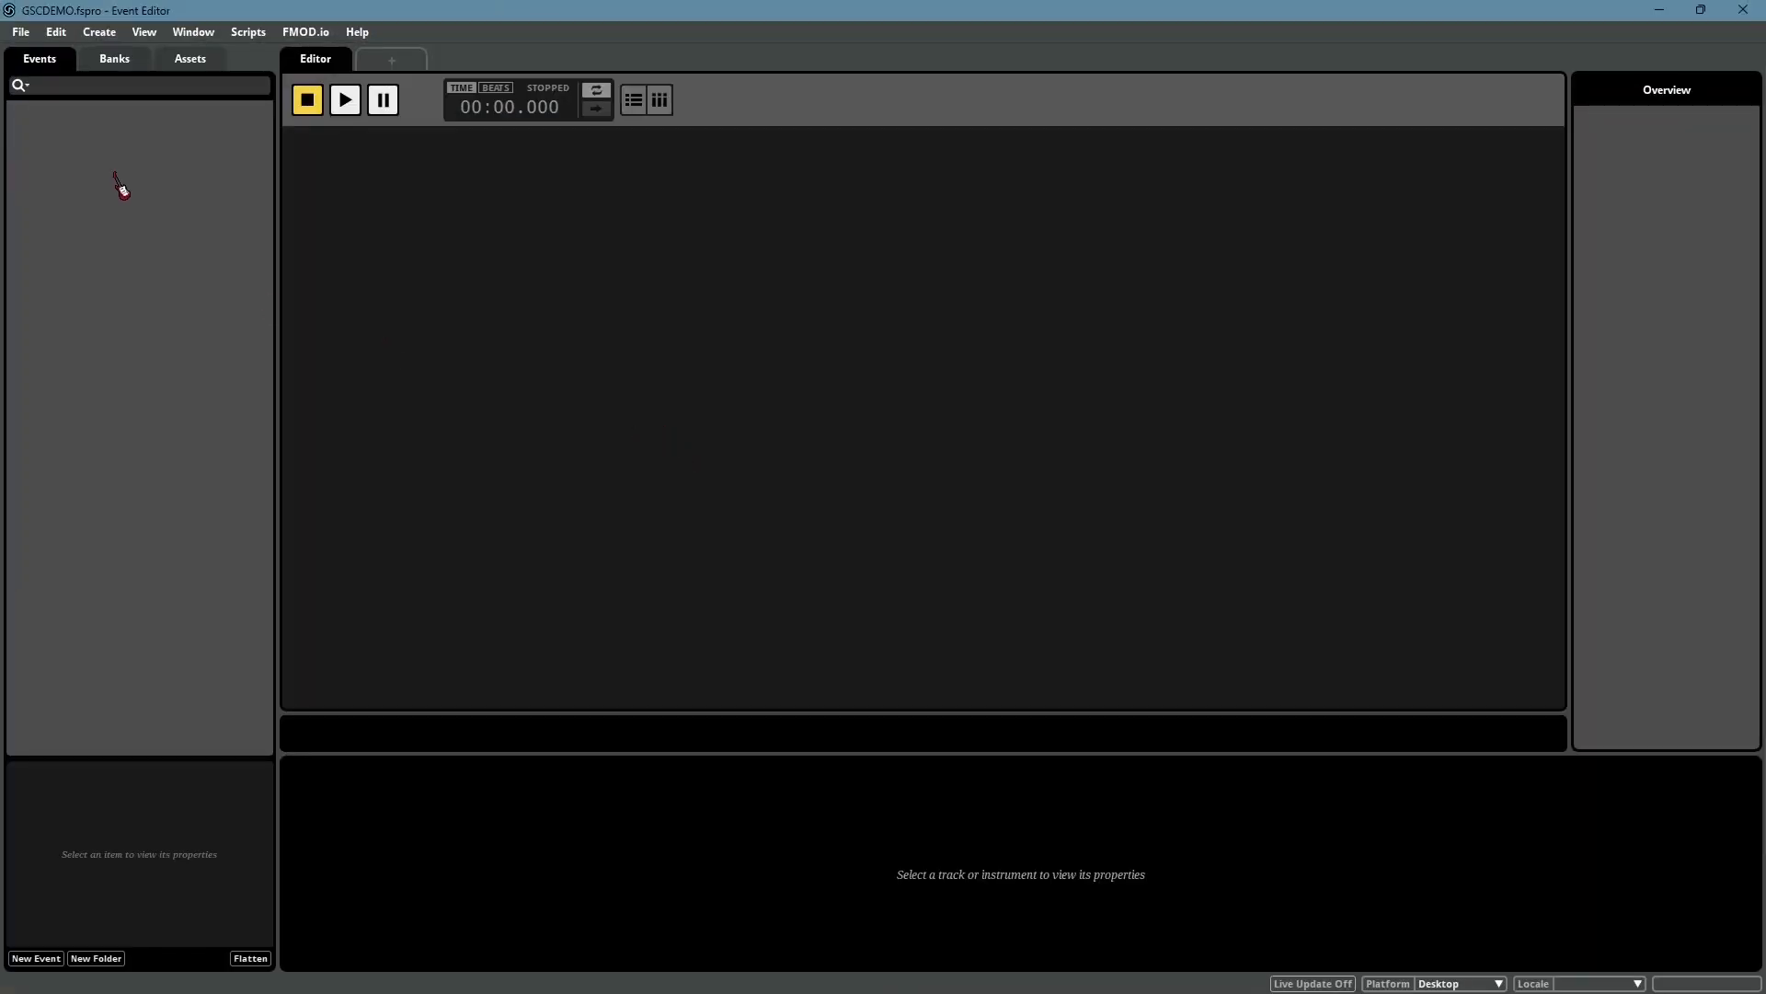
Examine the GSCDEMO project's events, banks and assets lists, including the Master bank, and return to the events list
{"action": "right_click", "coordinate": [123, 166]}
{"action": "left_click", "coordinate": [62, 118]}
{"action": "left_click", "coordinate": [117, 61]}
{"action": "left_click", "coordinate": [48, 66]}
{"action": "left_click", "coordinate": [114, 61]}
{"action": "left_click", "coordinate": [191, 59]}
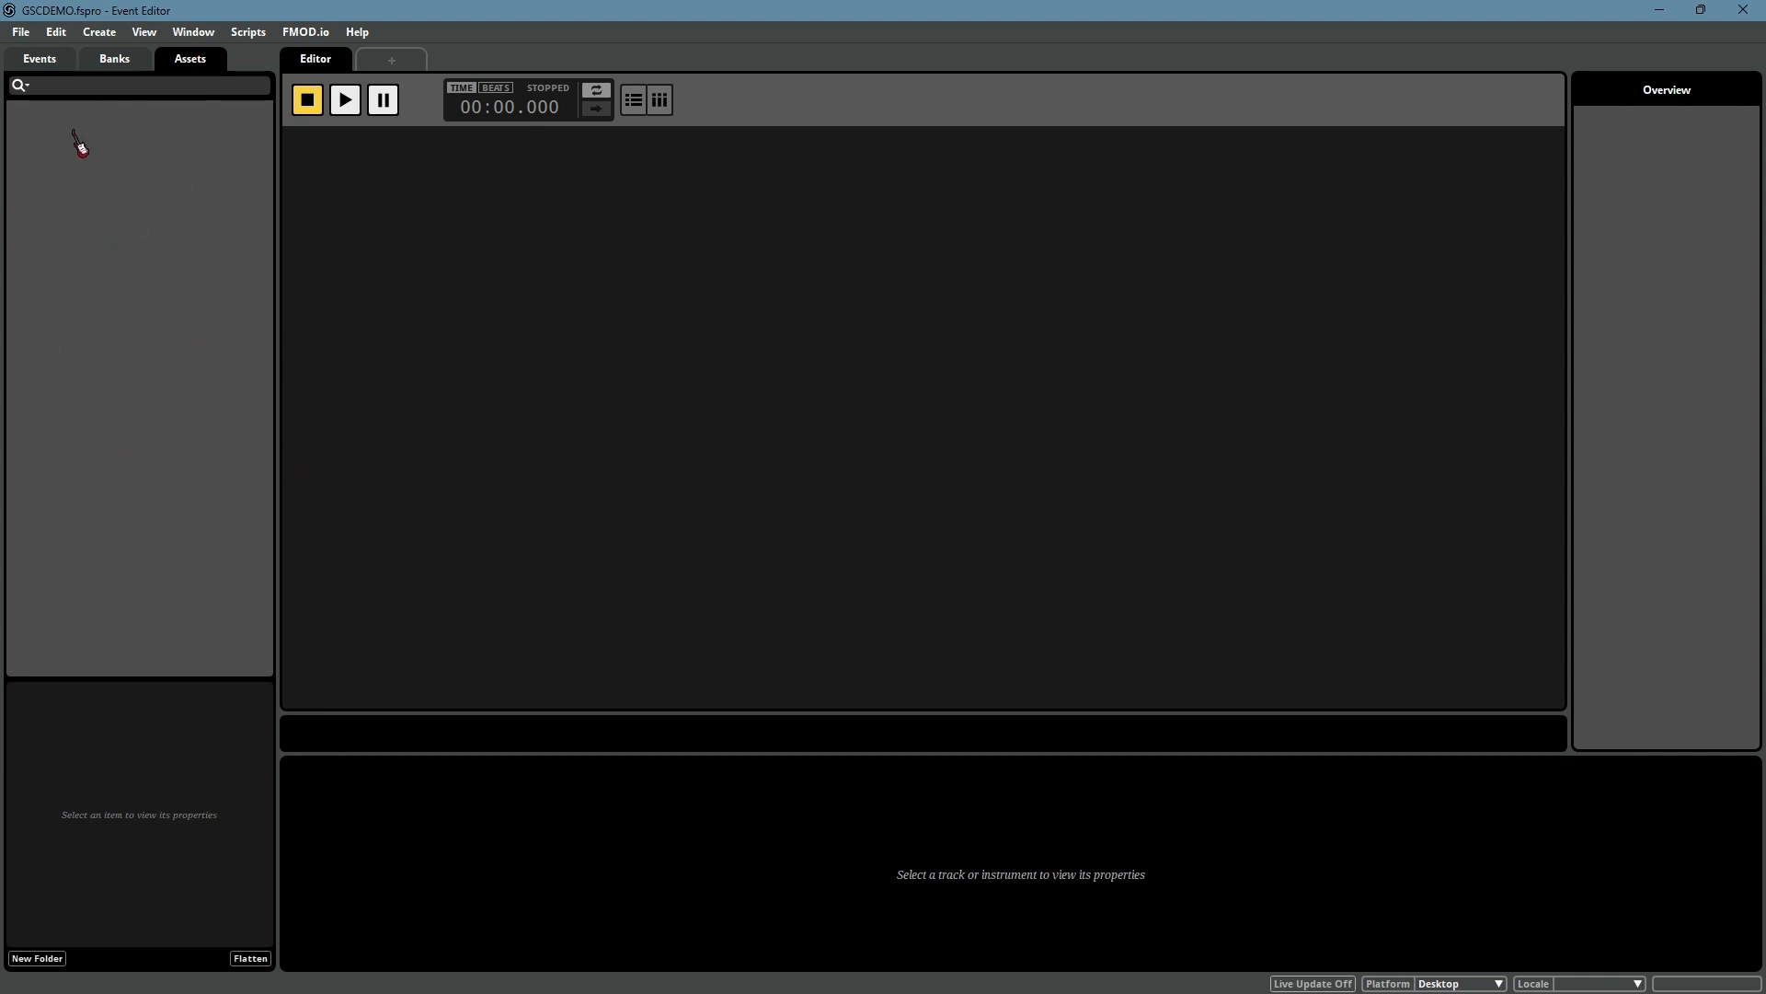
{"action": "left_click", "coordinate": [114, 63]}
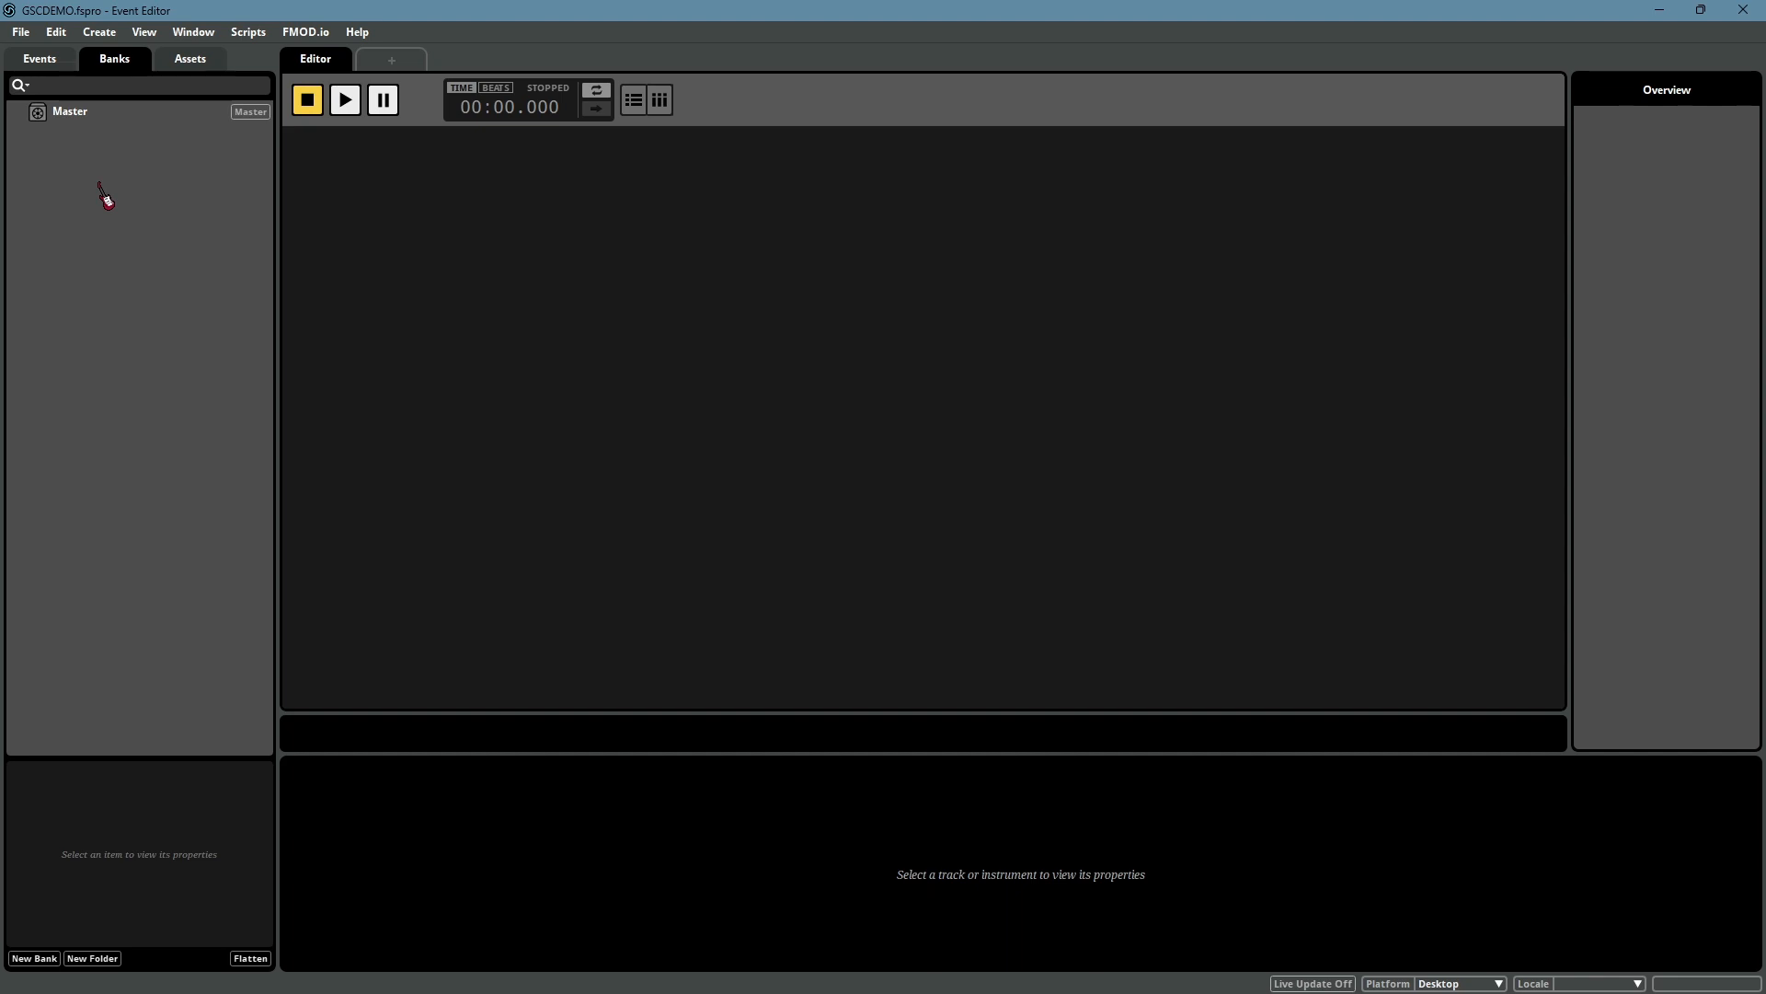
{"action": "left_click", "coordinate": [112, 114]}
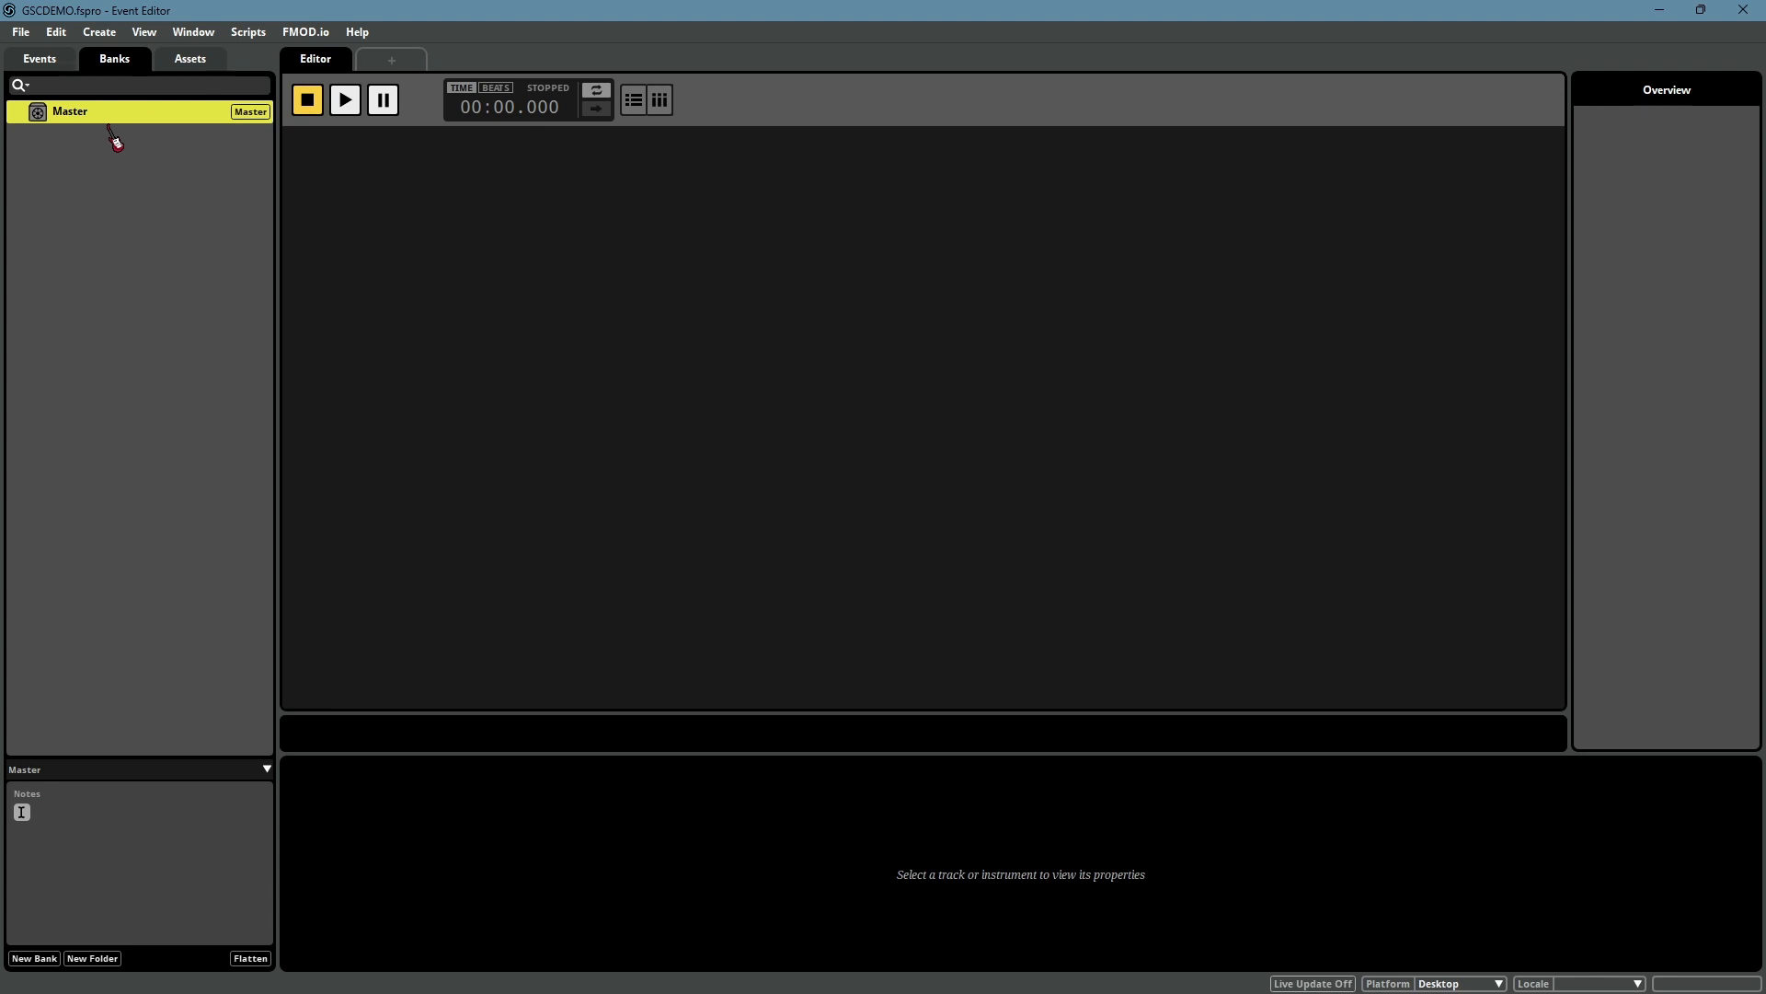
{"action": "left_click", "coordinate": [63, 65]}
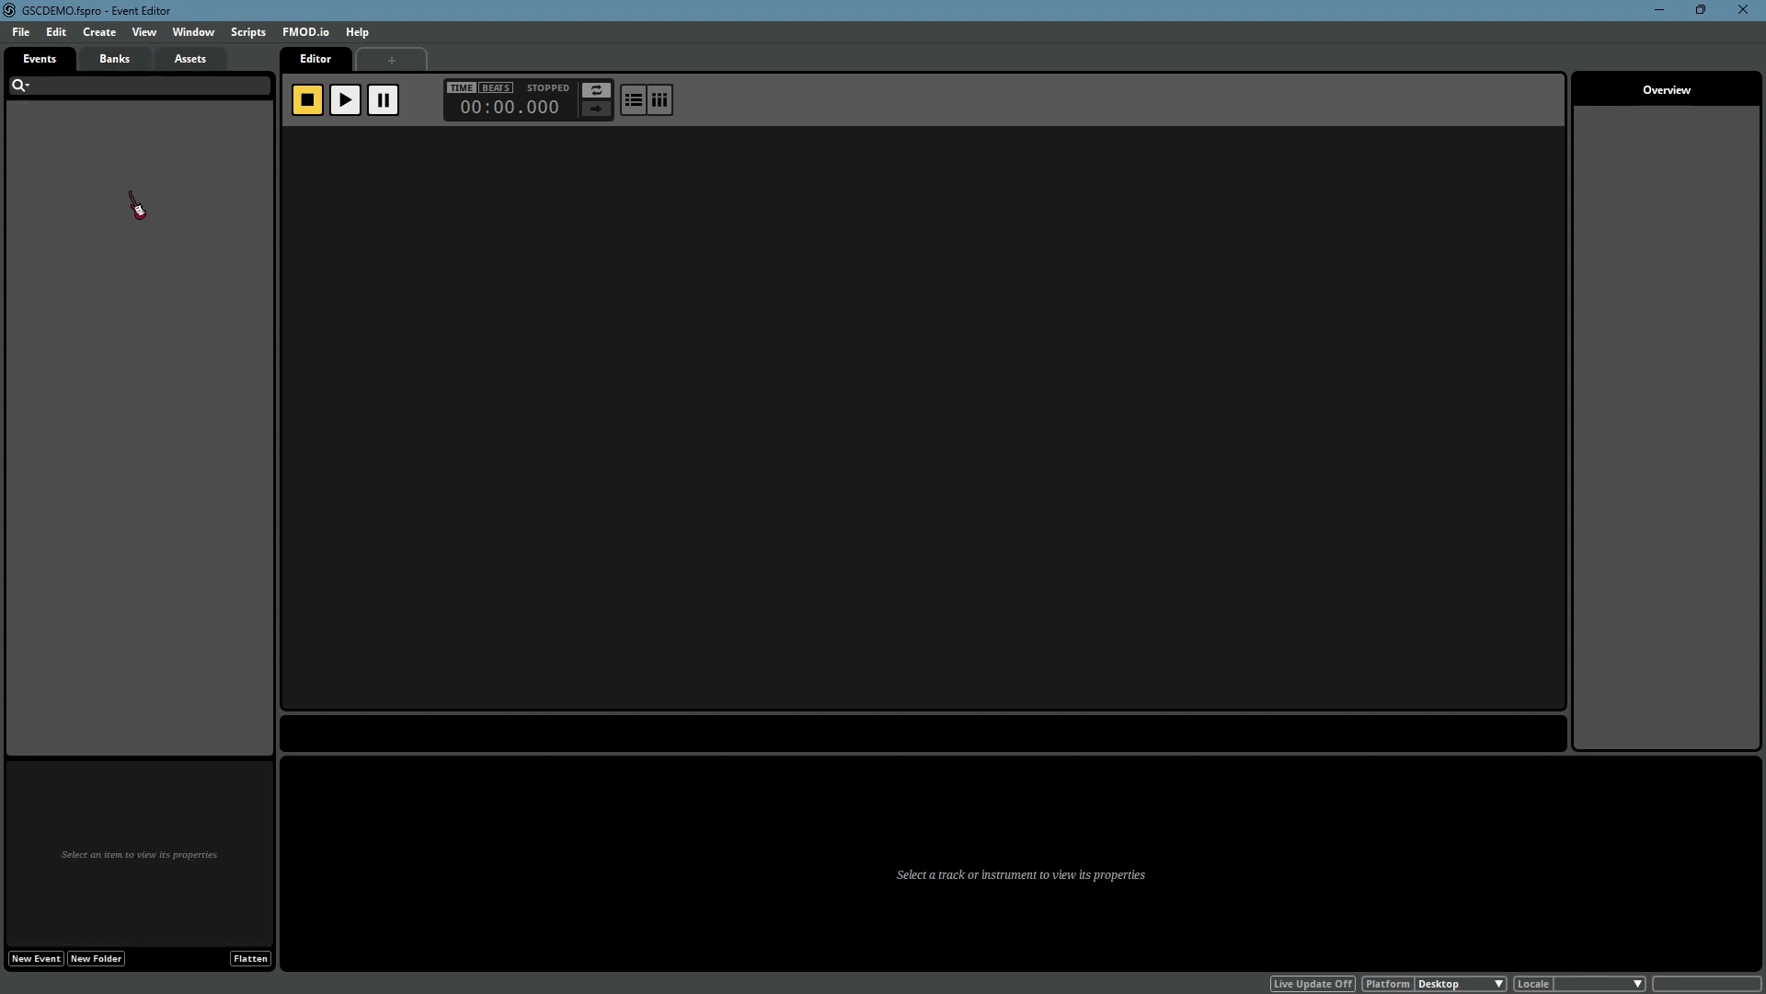
{"action": "left_click", "coordinate": [111, 61]}
{"action": "left_click", "coordinate": [120, 140]}
{"action": "left_click", "coordinate": [120, 115]}
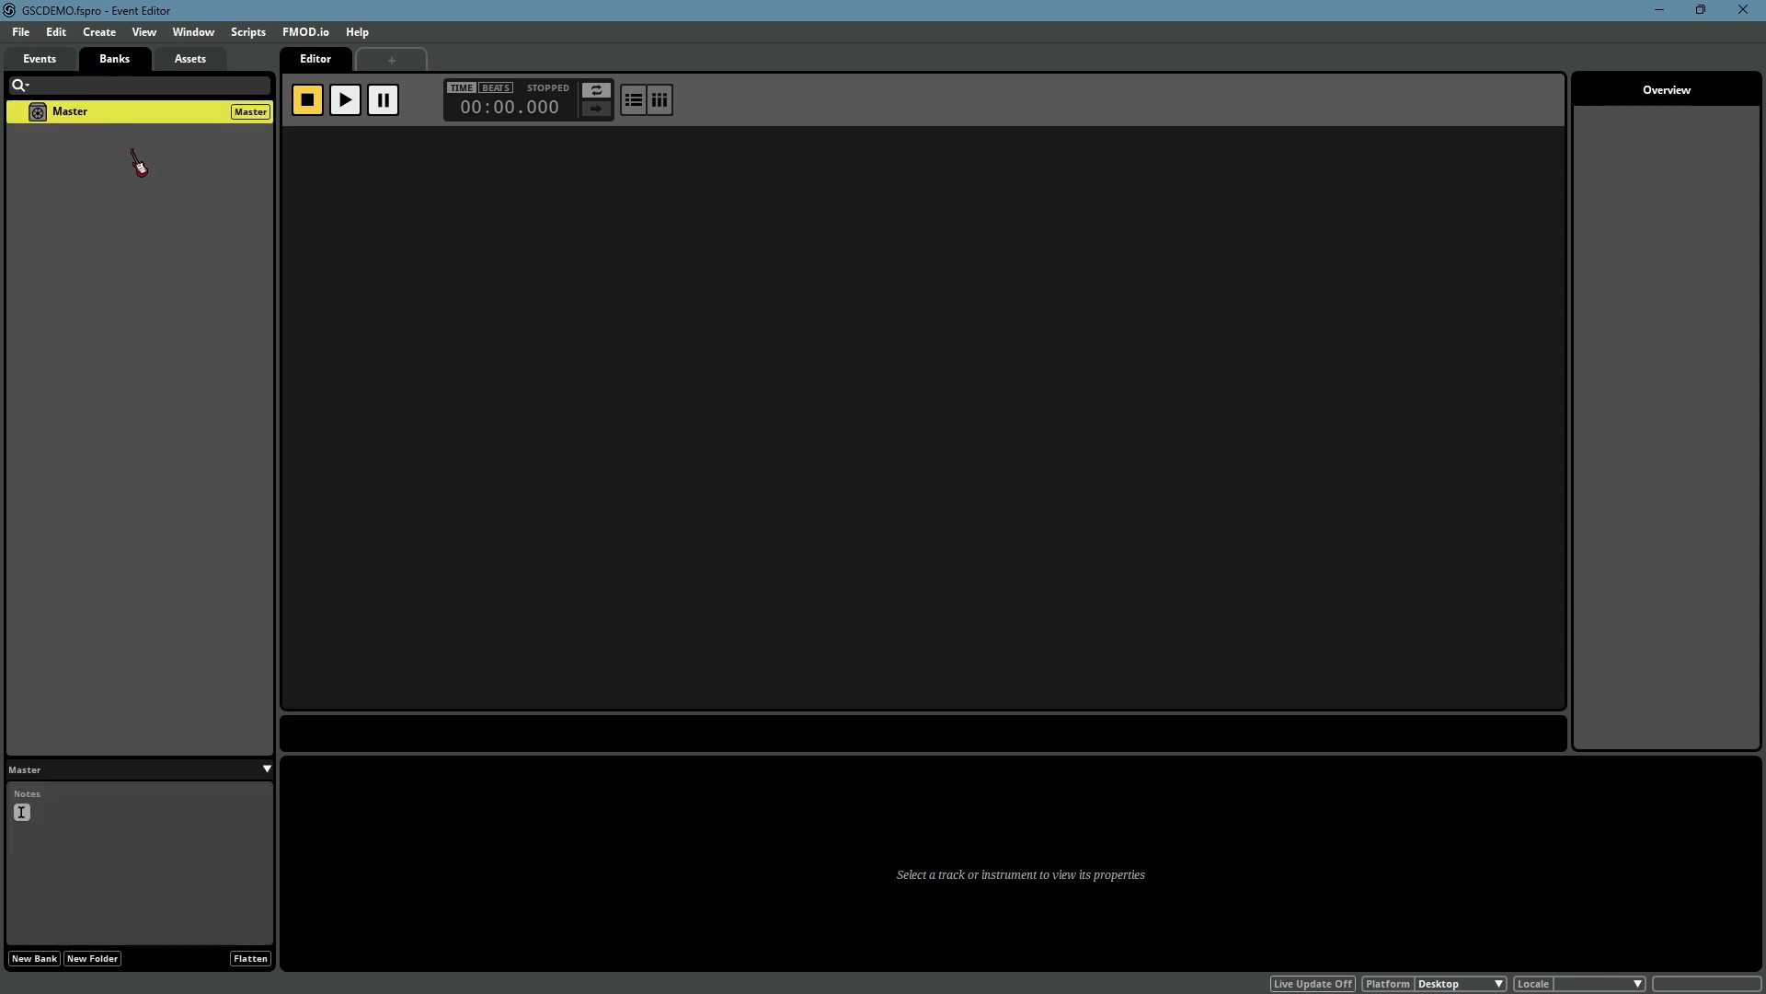
{"action": "left_click", "coordinate": [132, 148]}
{"action": "left_click", "coordinate": [48, 66]}
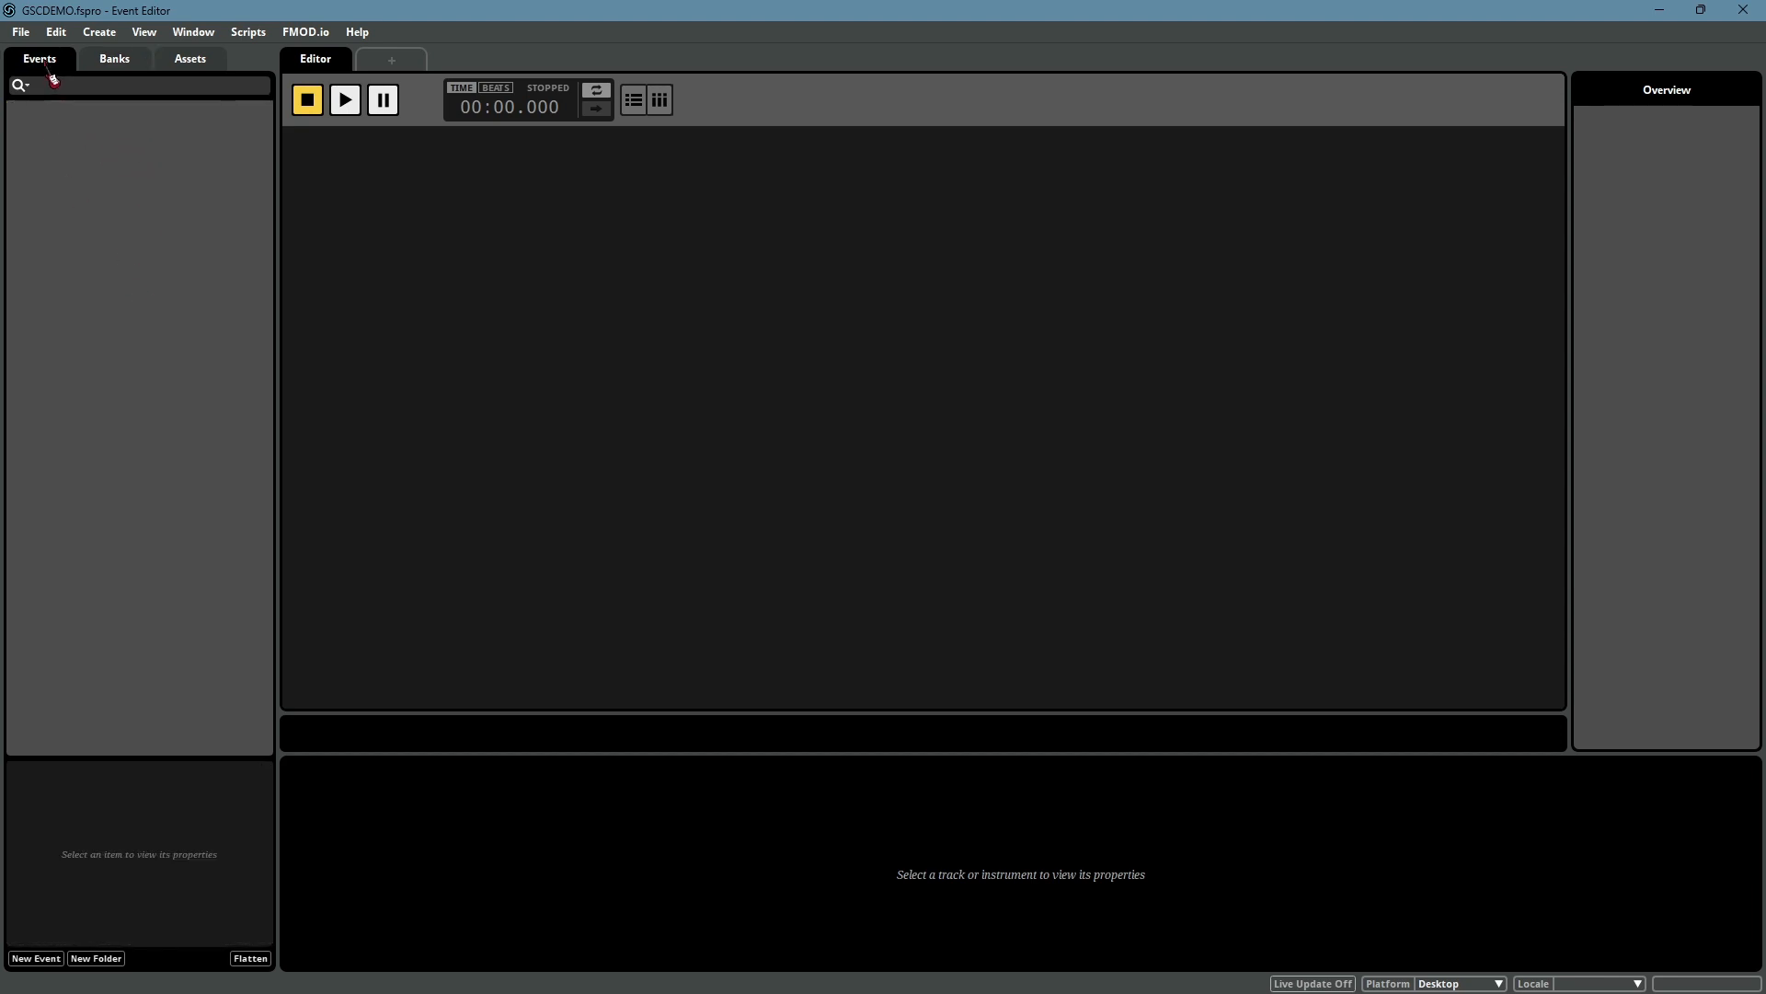
Try a 3D Action event with a single instrument on its Actions sheet, and undo both additions
{"action": "right_click", "coordinate": [135, 145]}
{"action": "right_click", "coordinate": [108, 148]}
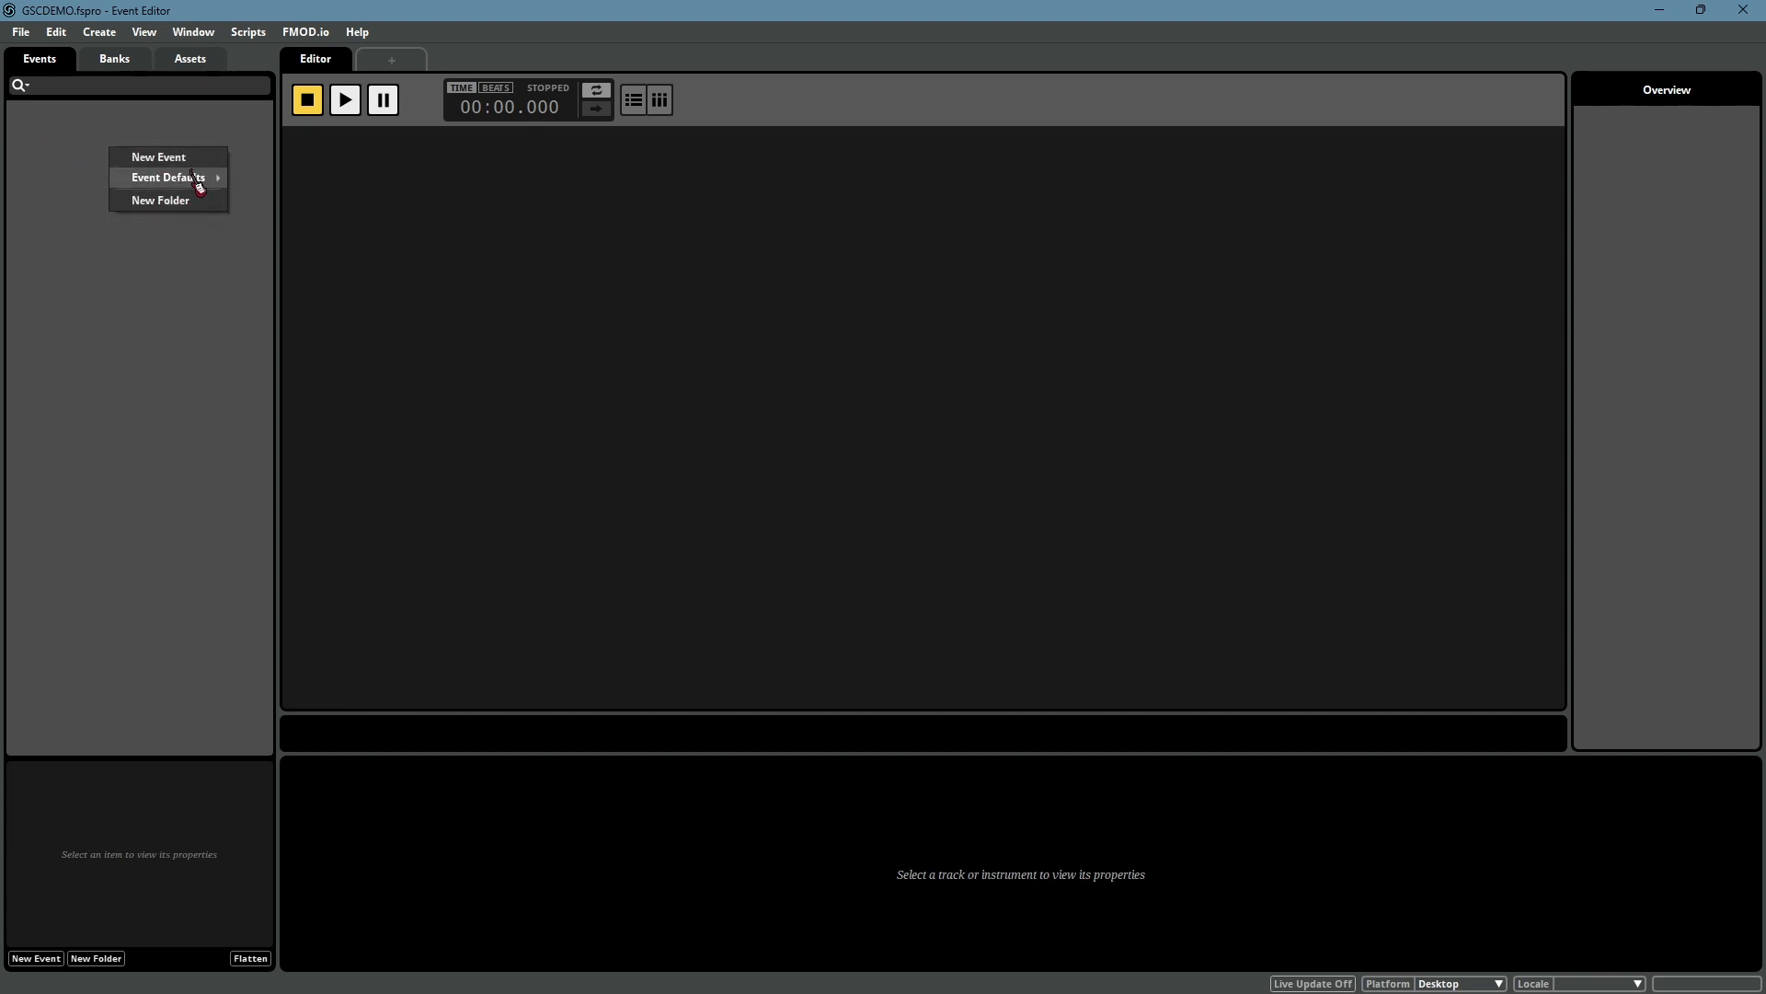
{"action": "mouse_move", "coordinate": [198, 177]}
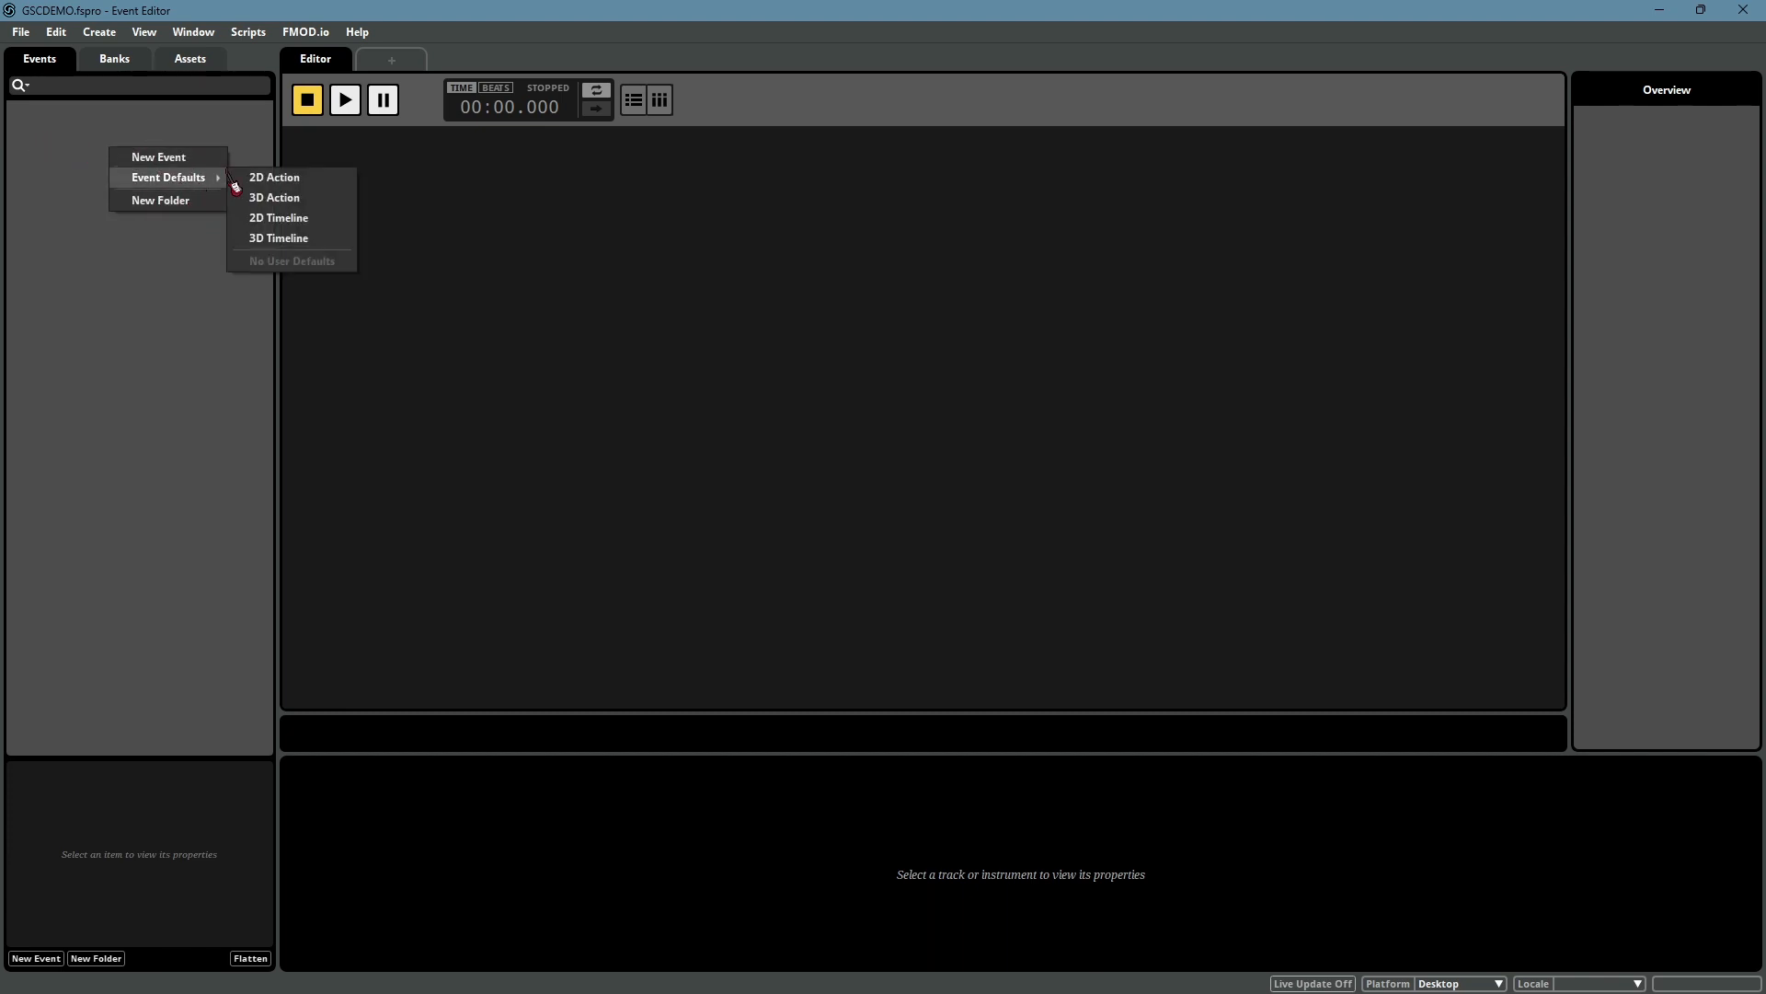
{"action": "left_click", "coordinate": [311, 204]}
{"action": "right_click", "coordinate": [478, 242]}
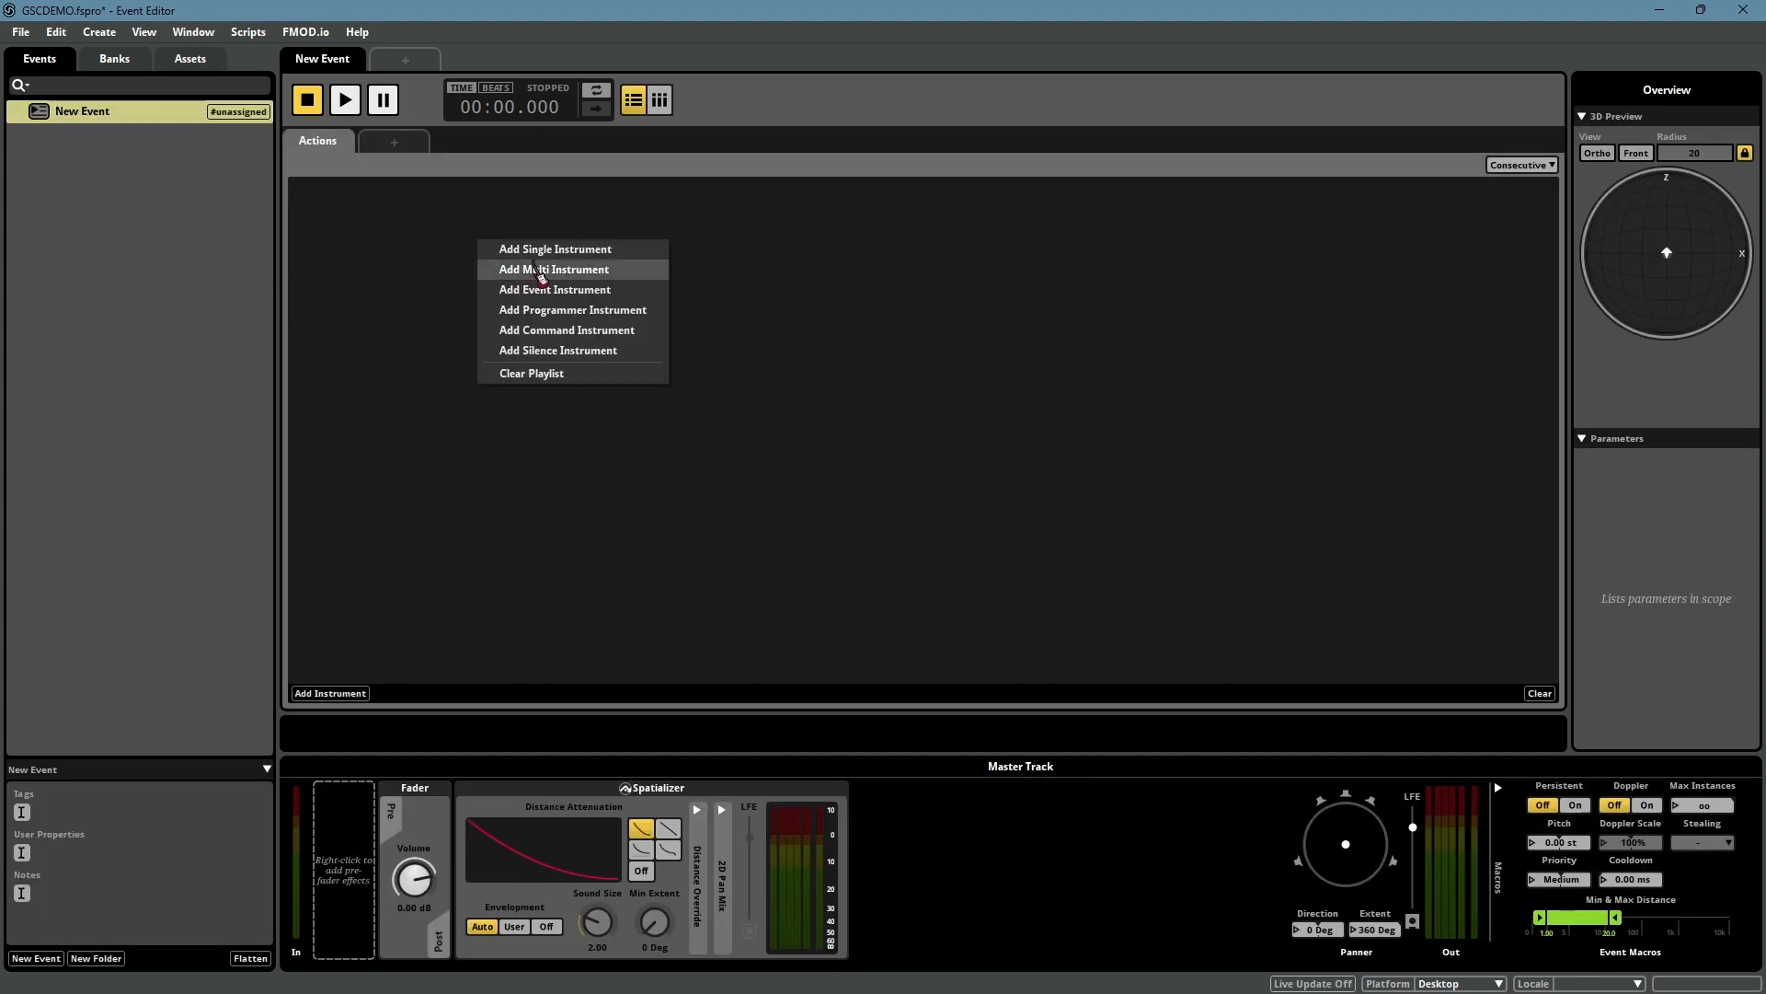
{"action": "left_click", "coordinate": [543, 247]}
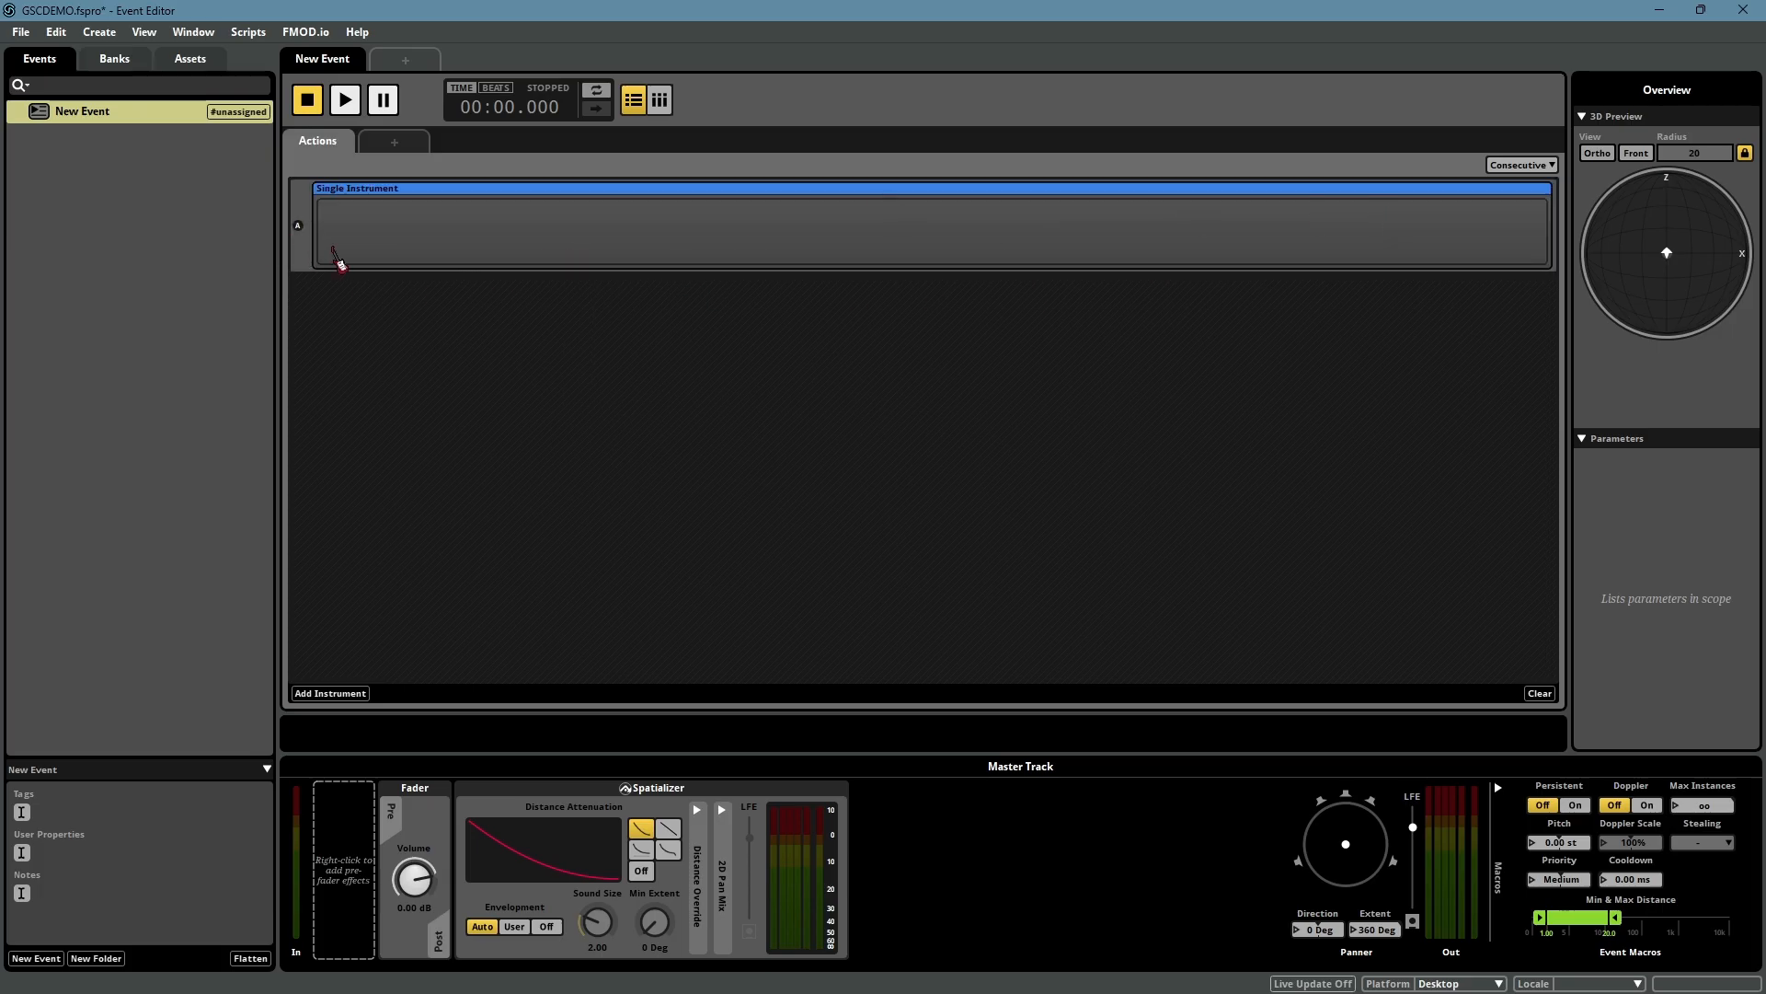
{"action": "key", "text": "ctrl+z"}
{"action": "key", "text": "ctrl+z"}
Try a 3D Timeline event with the default name, inspect the start of its timeline, and undo its creation
{"action": "right_click", "coordinate": [54, 149]}
{"action": "mouse_move", "coordinate": [117, 177]}
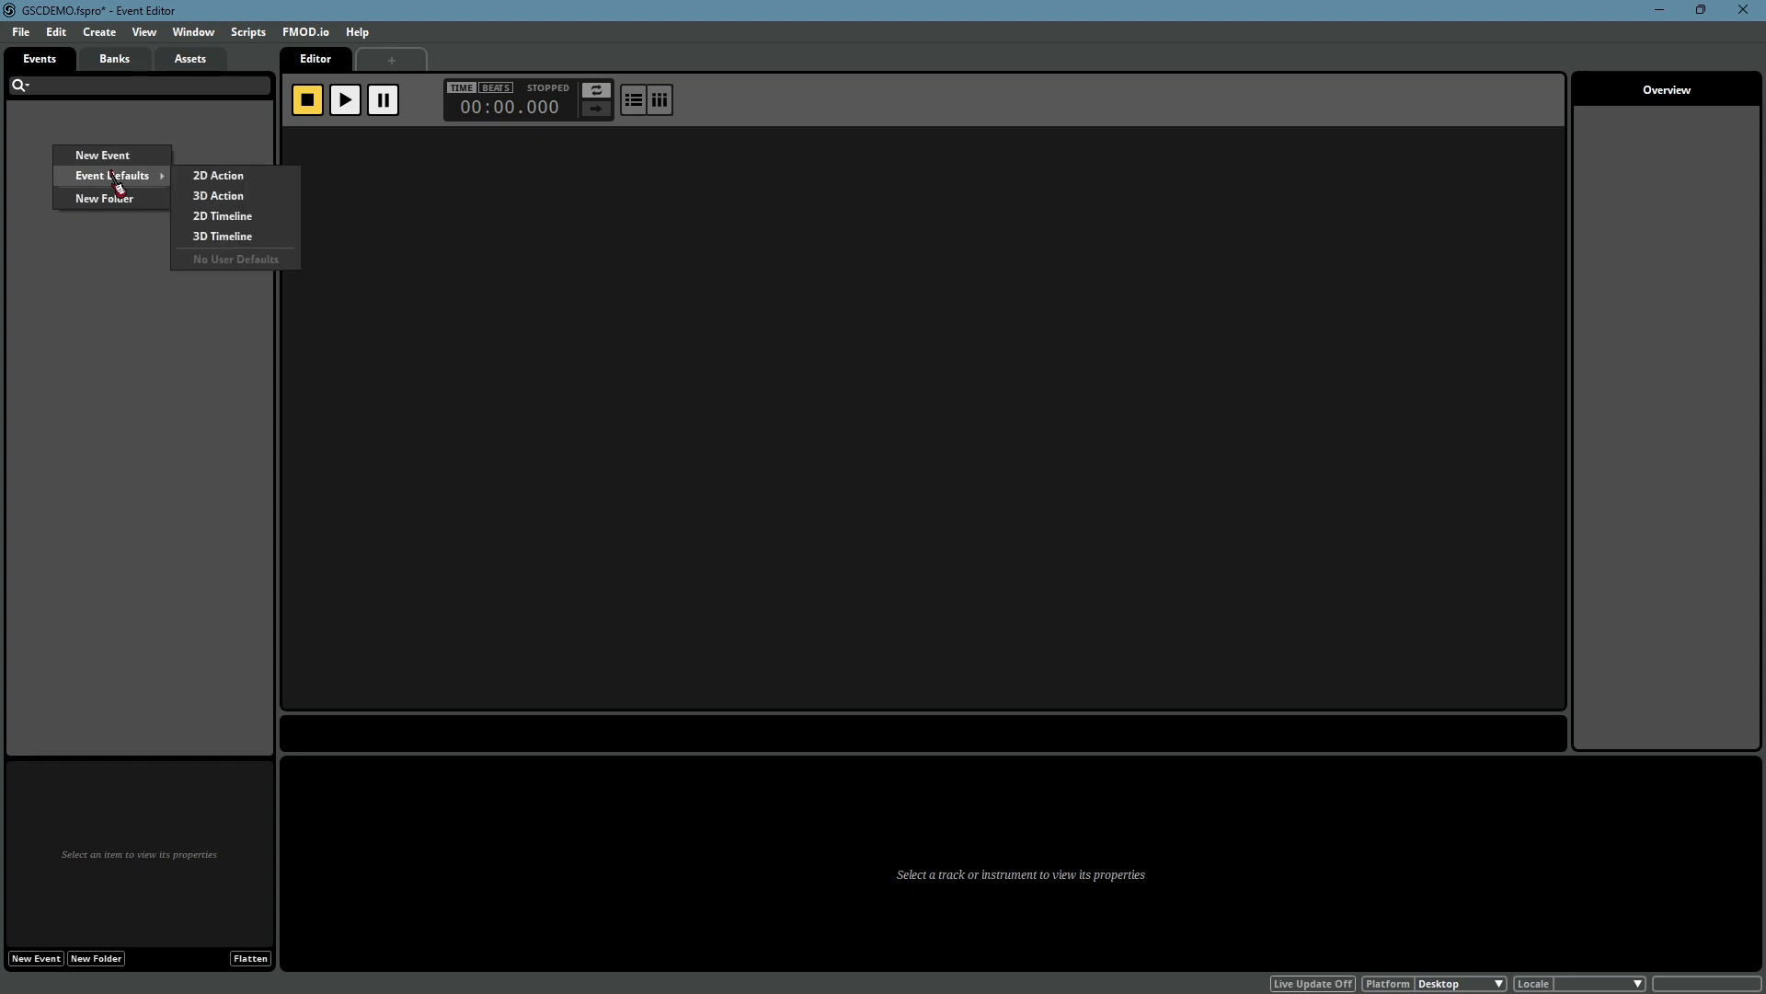
{"action": "left_click", "coordinate": [241, 236]}
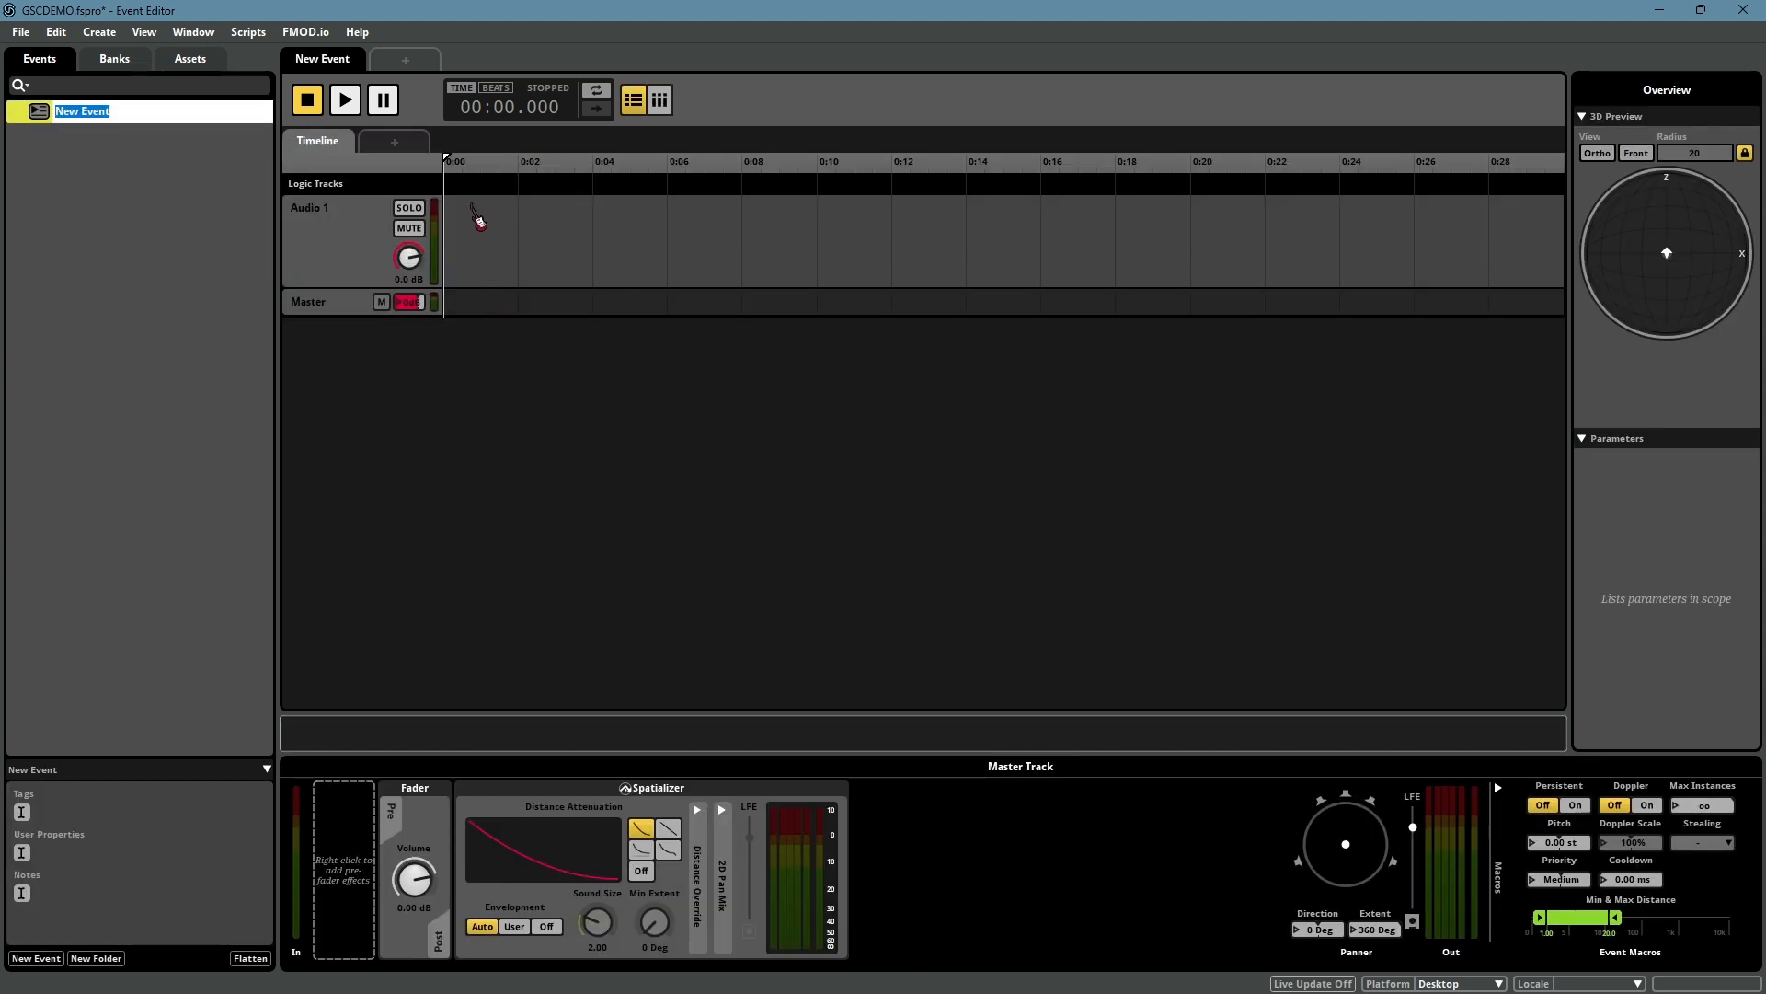
{"action": "key", "text": "Return"}
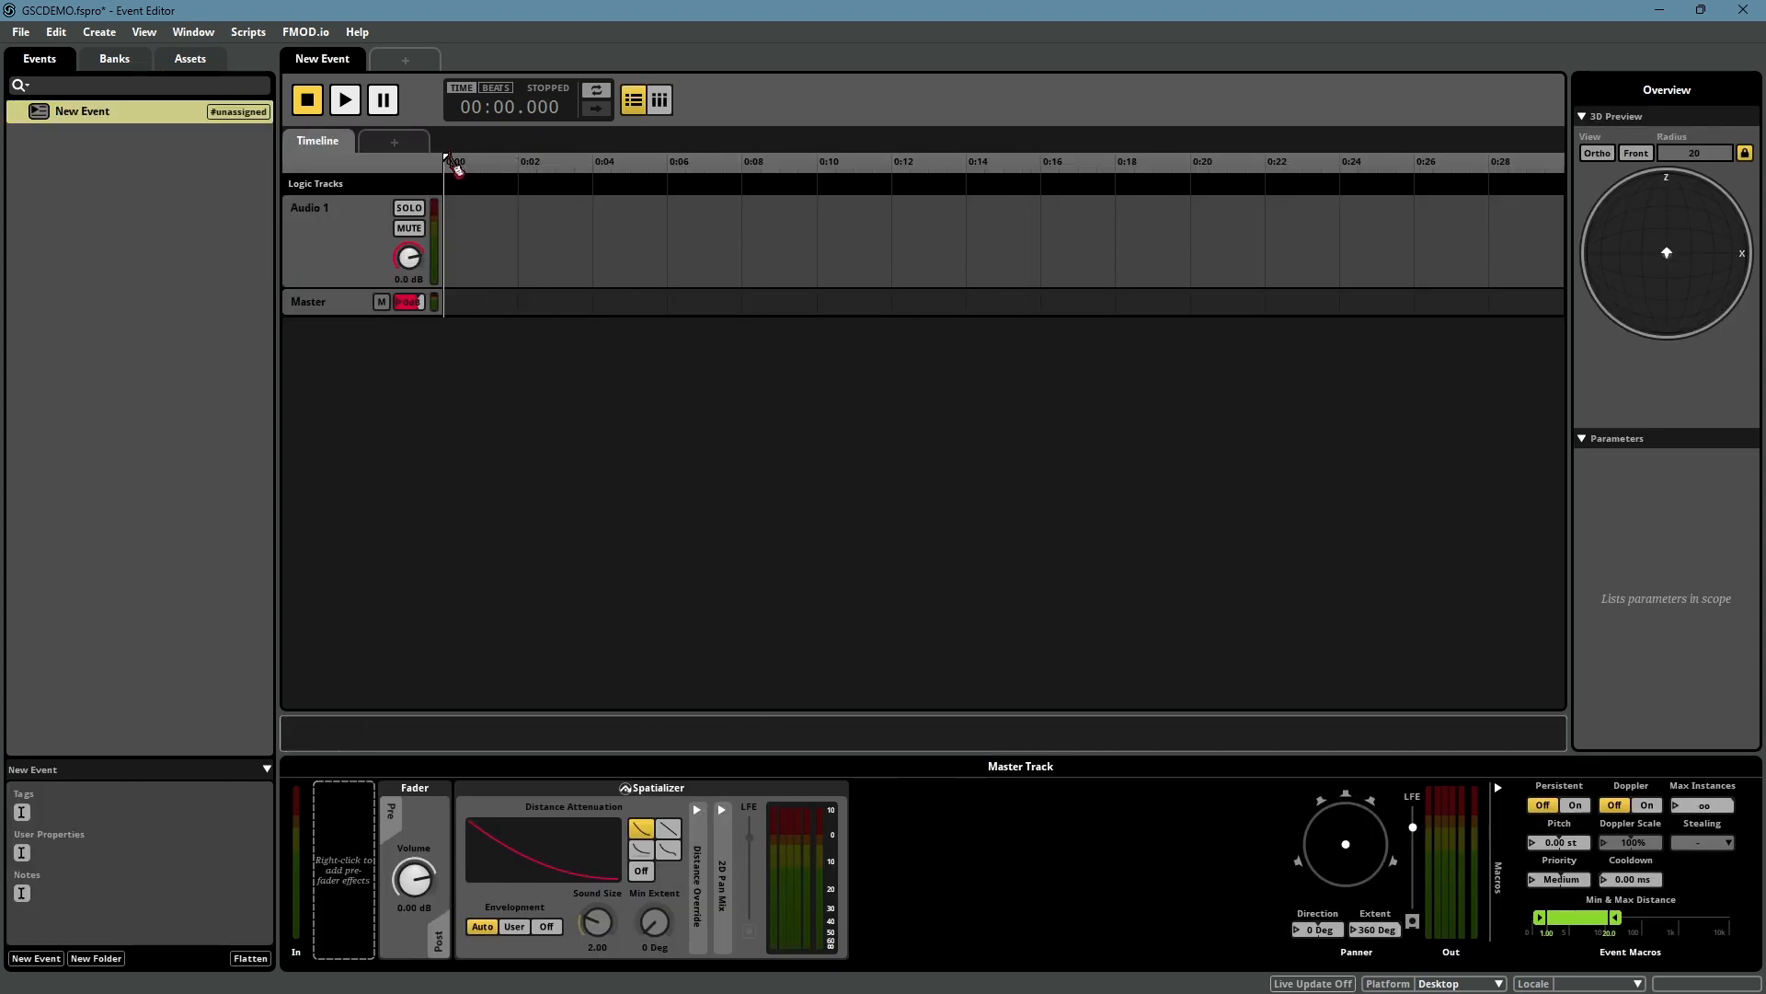
{"action": "mouse_move", "coordinate": [449, 161]}
{"action": "left_mouse_down"}
{"action": "mouse_move", "coordinate": [572, 166]}
{"action": "mouse_move", "coordinate": [444, 170]}
{"action": "left_mouse_up"}
{"action": "key", "text": "ctrl+z"}
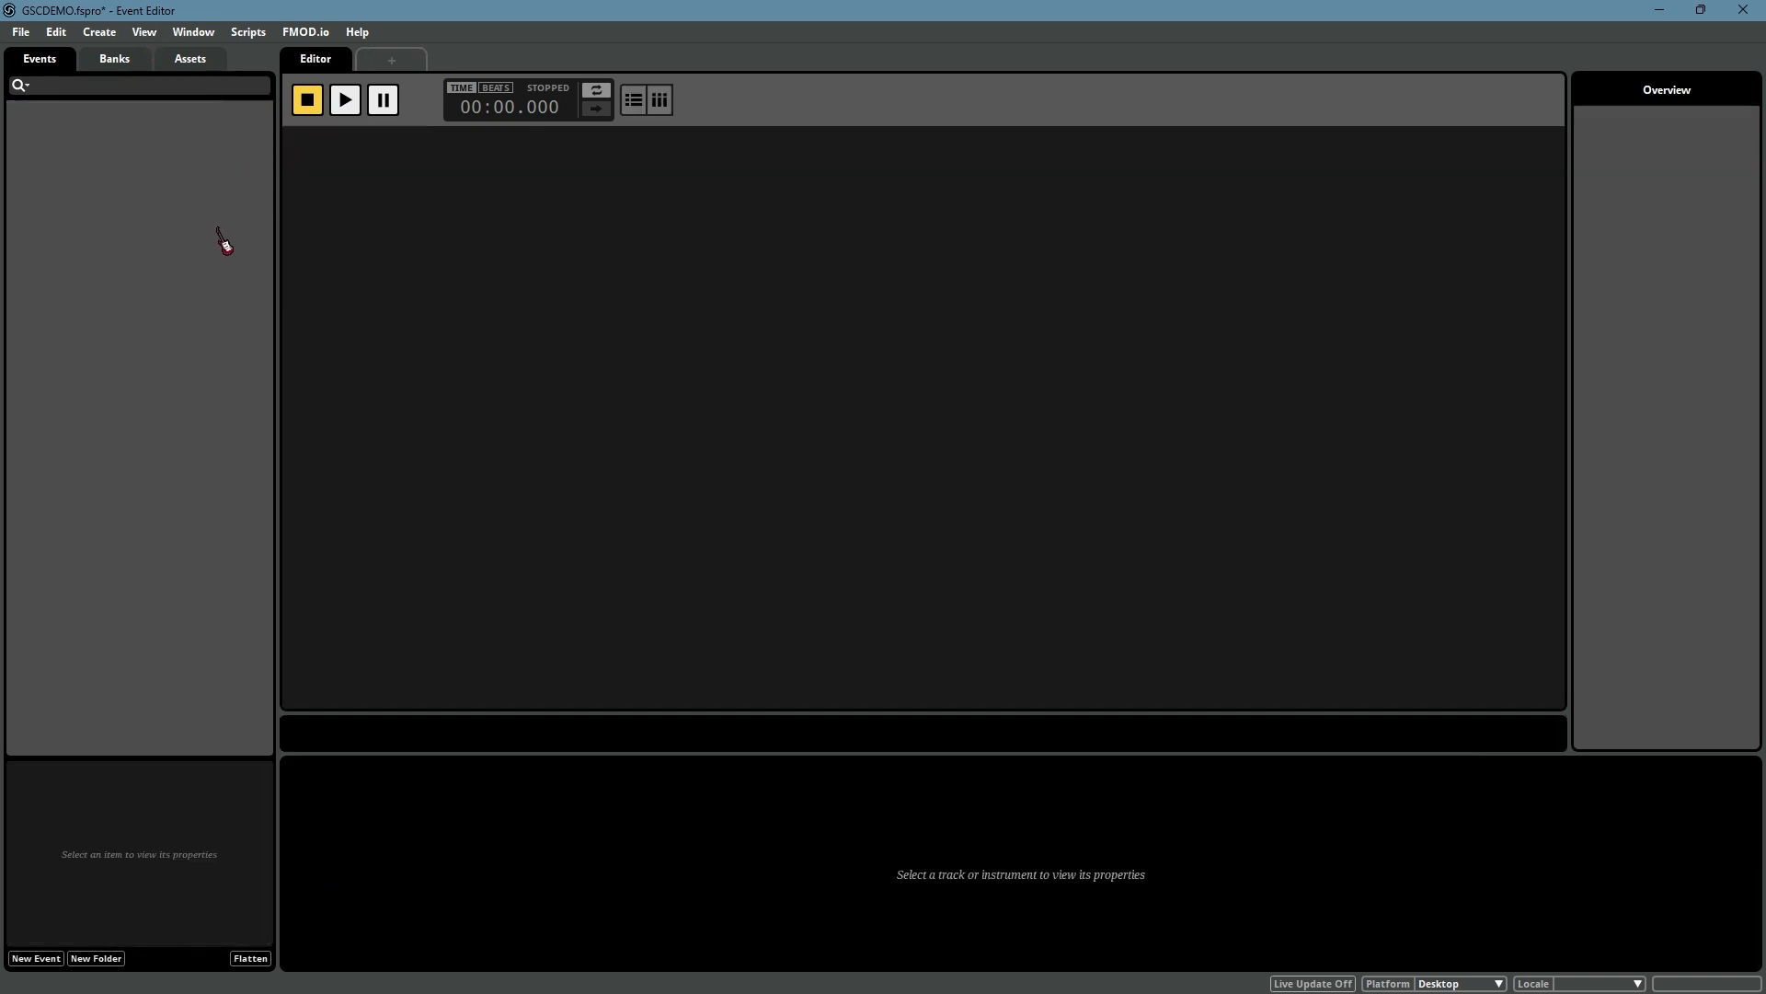
Create a 3D Action event with the default name and add a multi instrument to its Actions sheet
{"action": "right_click", "coordinate": [172, 205]}
{"action": "mouse_move", "coordinate": [223, 230]}
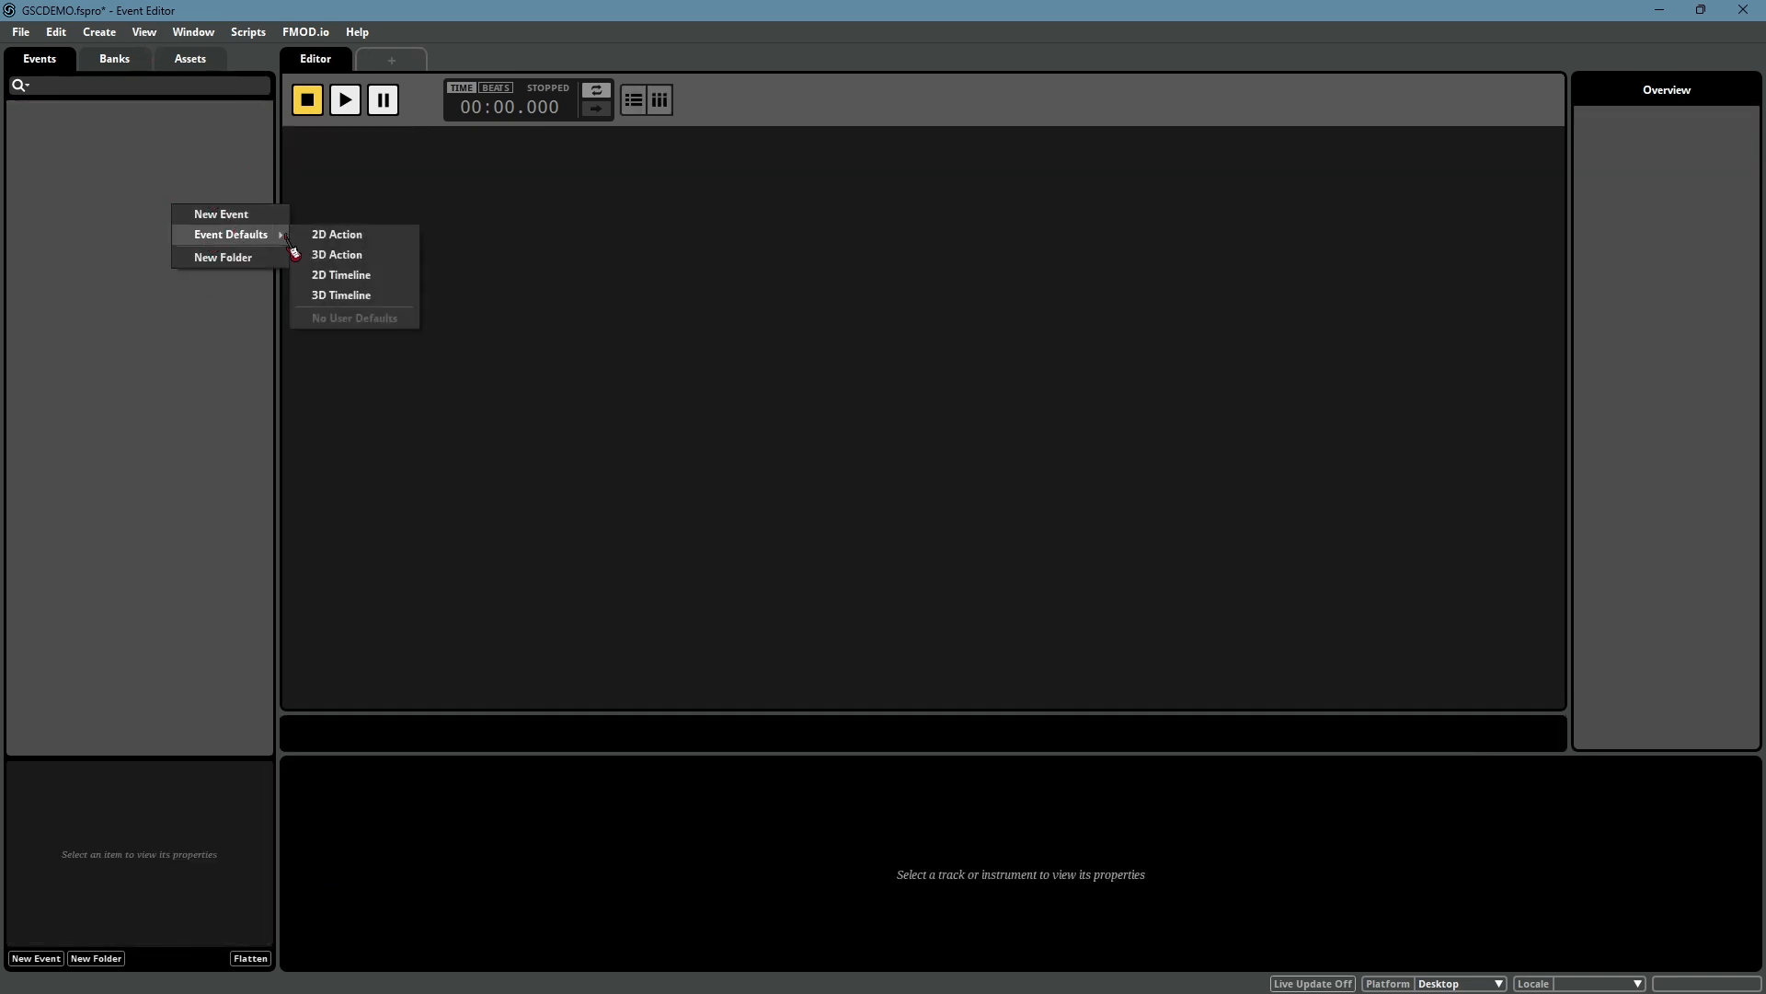
{"action": "left_click", "coordinate": [337, 254]}
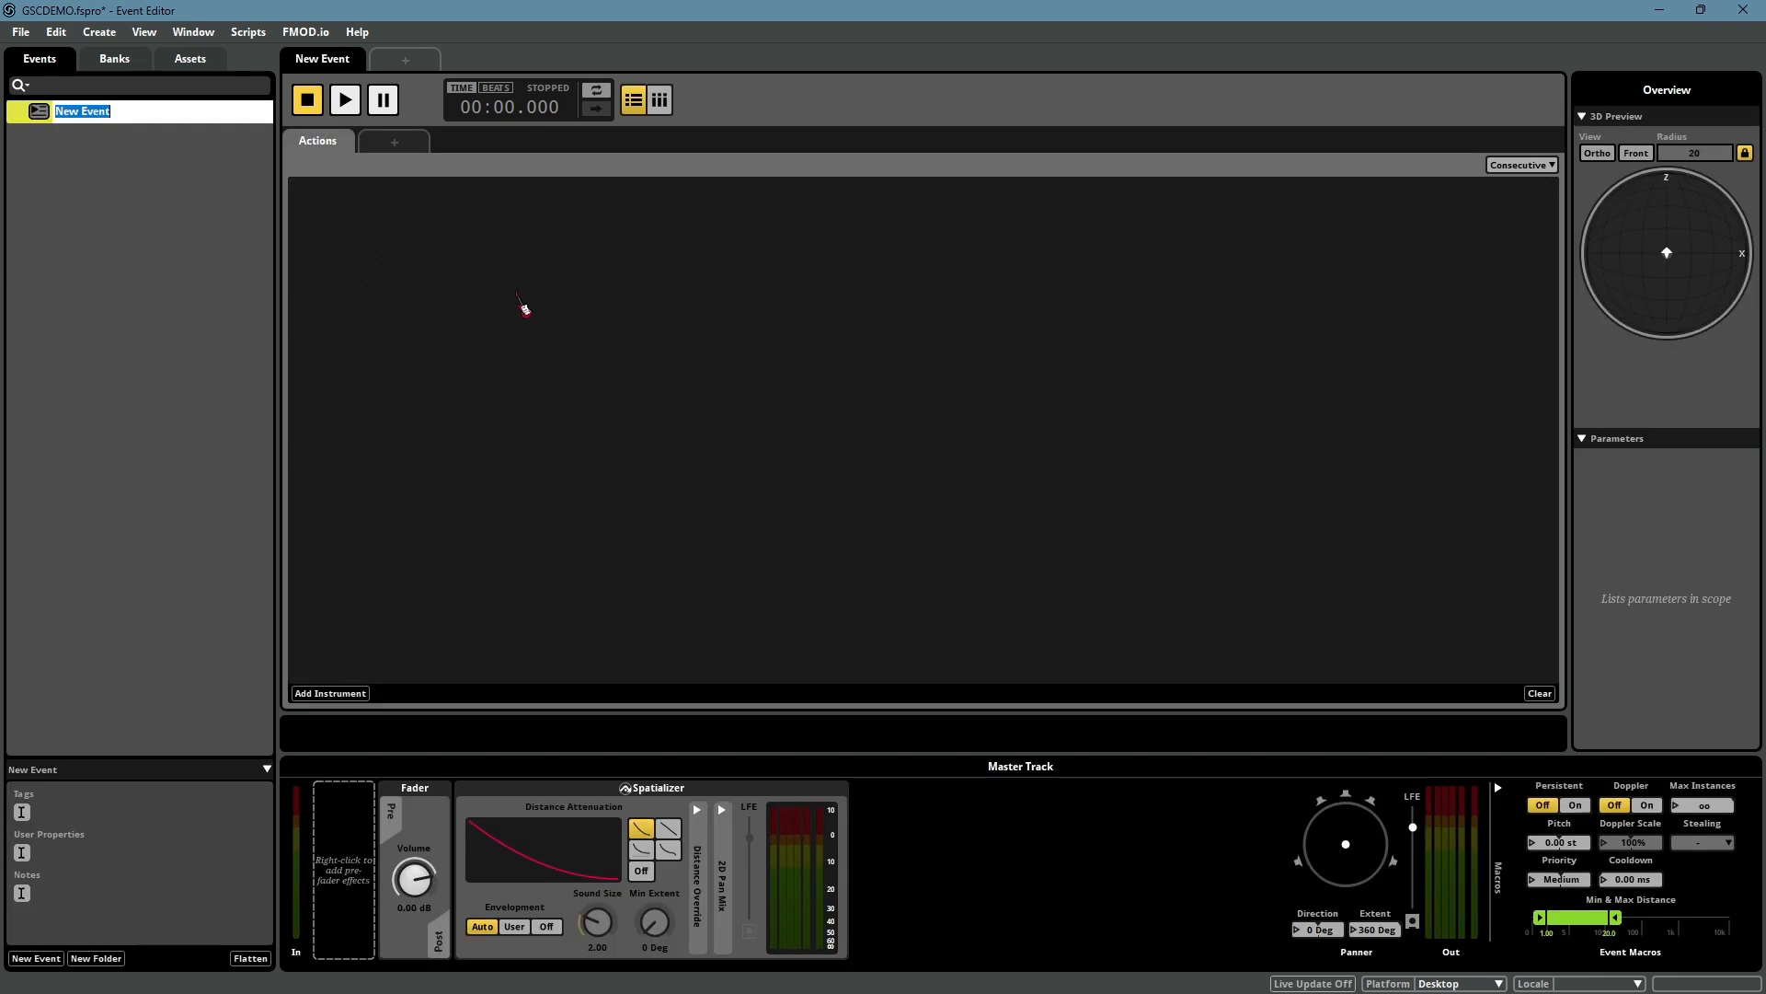
{"action": "right_click", "coordinate": [412, 206]}
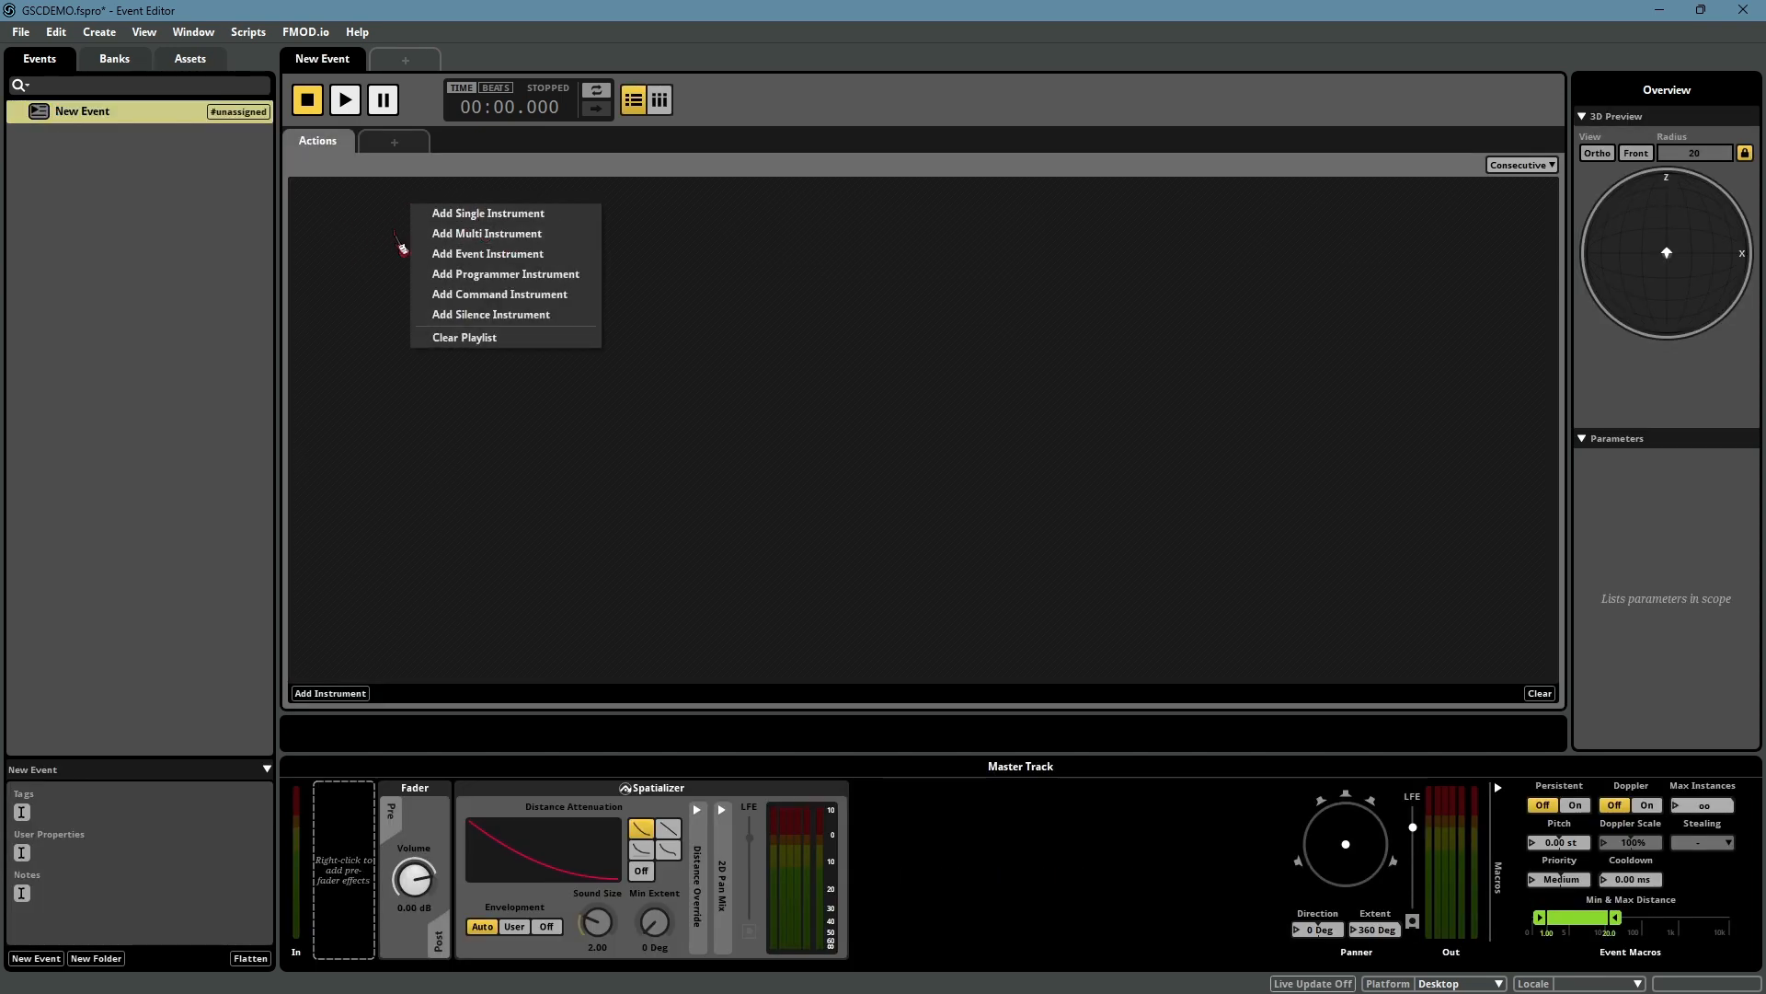
{"action": "left_click", "coordinate": [374, 238]}
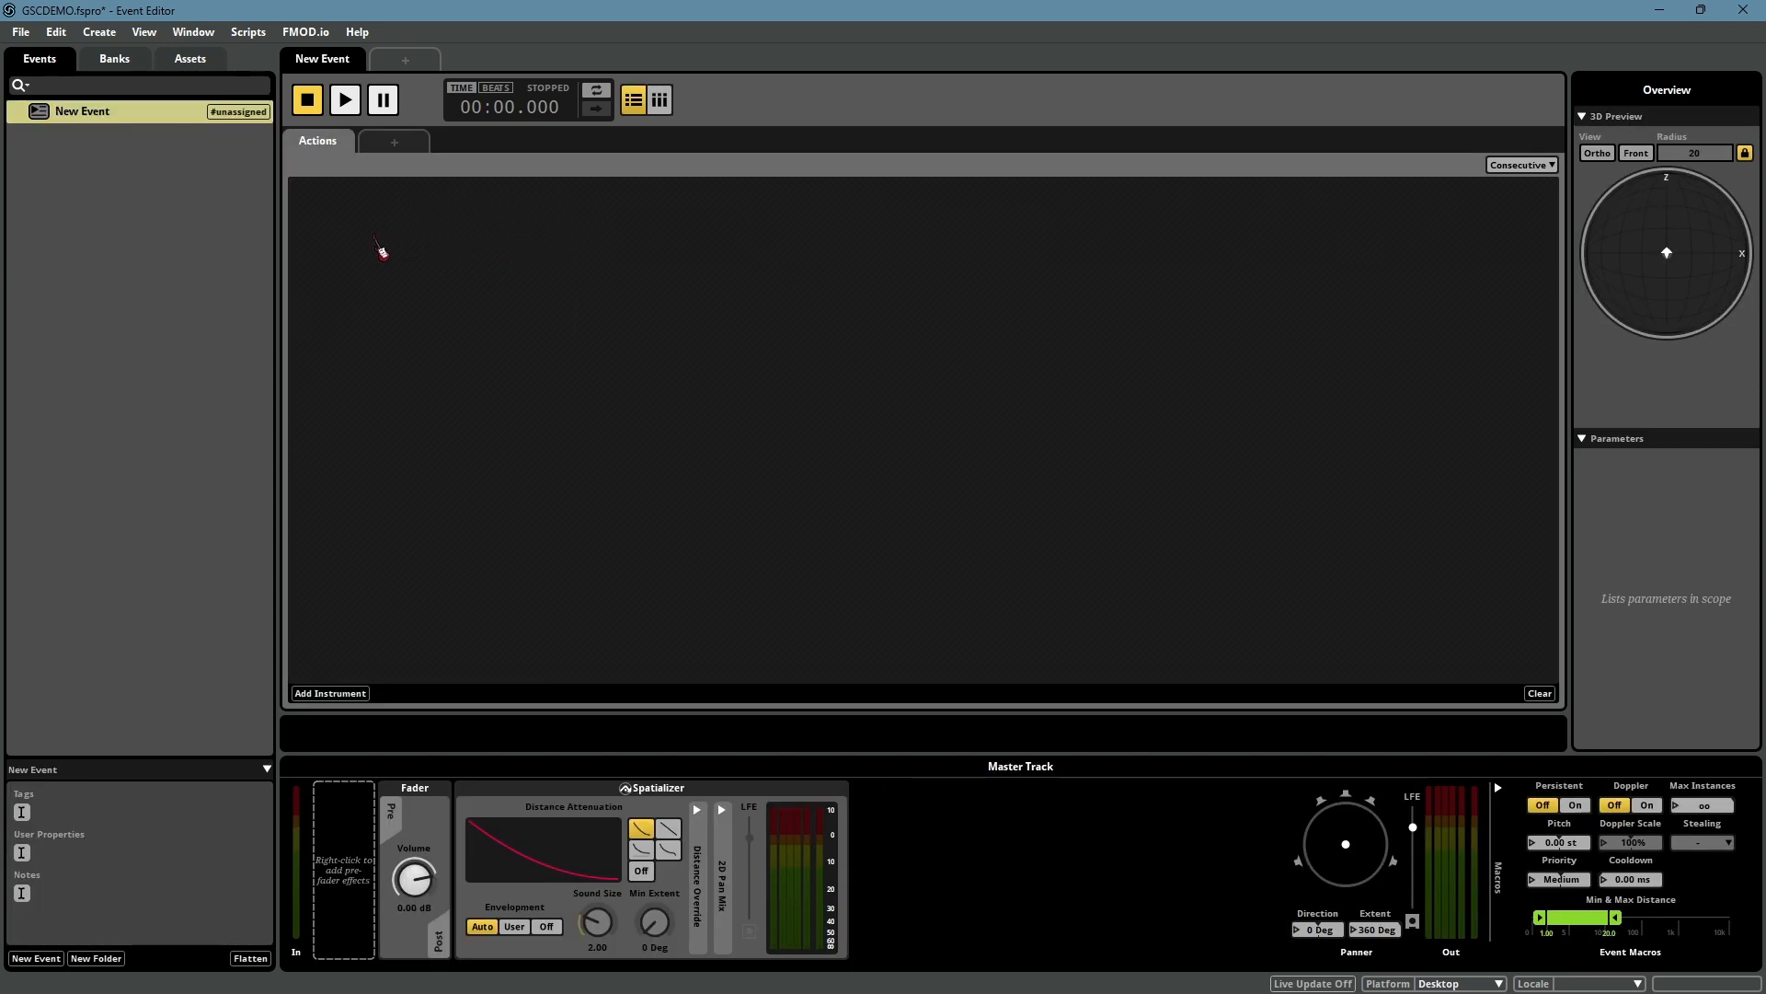
{"action": "right_click", "coordinate": [473, 241]}
{"action": "left_click", "coordinate": [550, 251]}
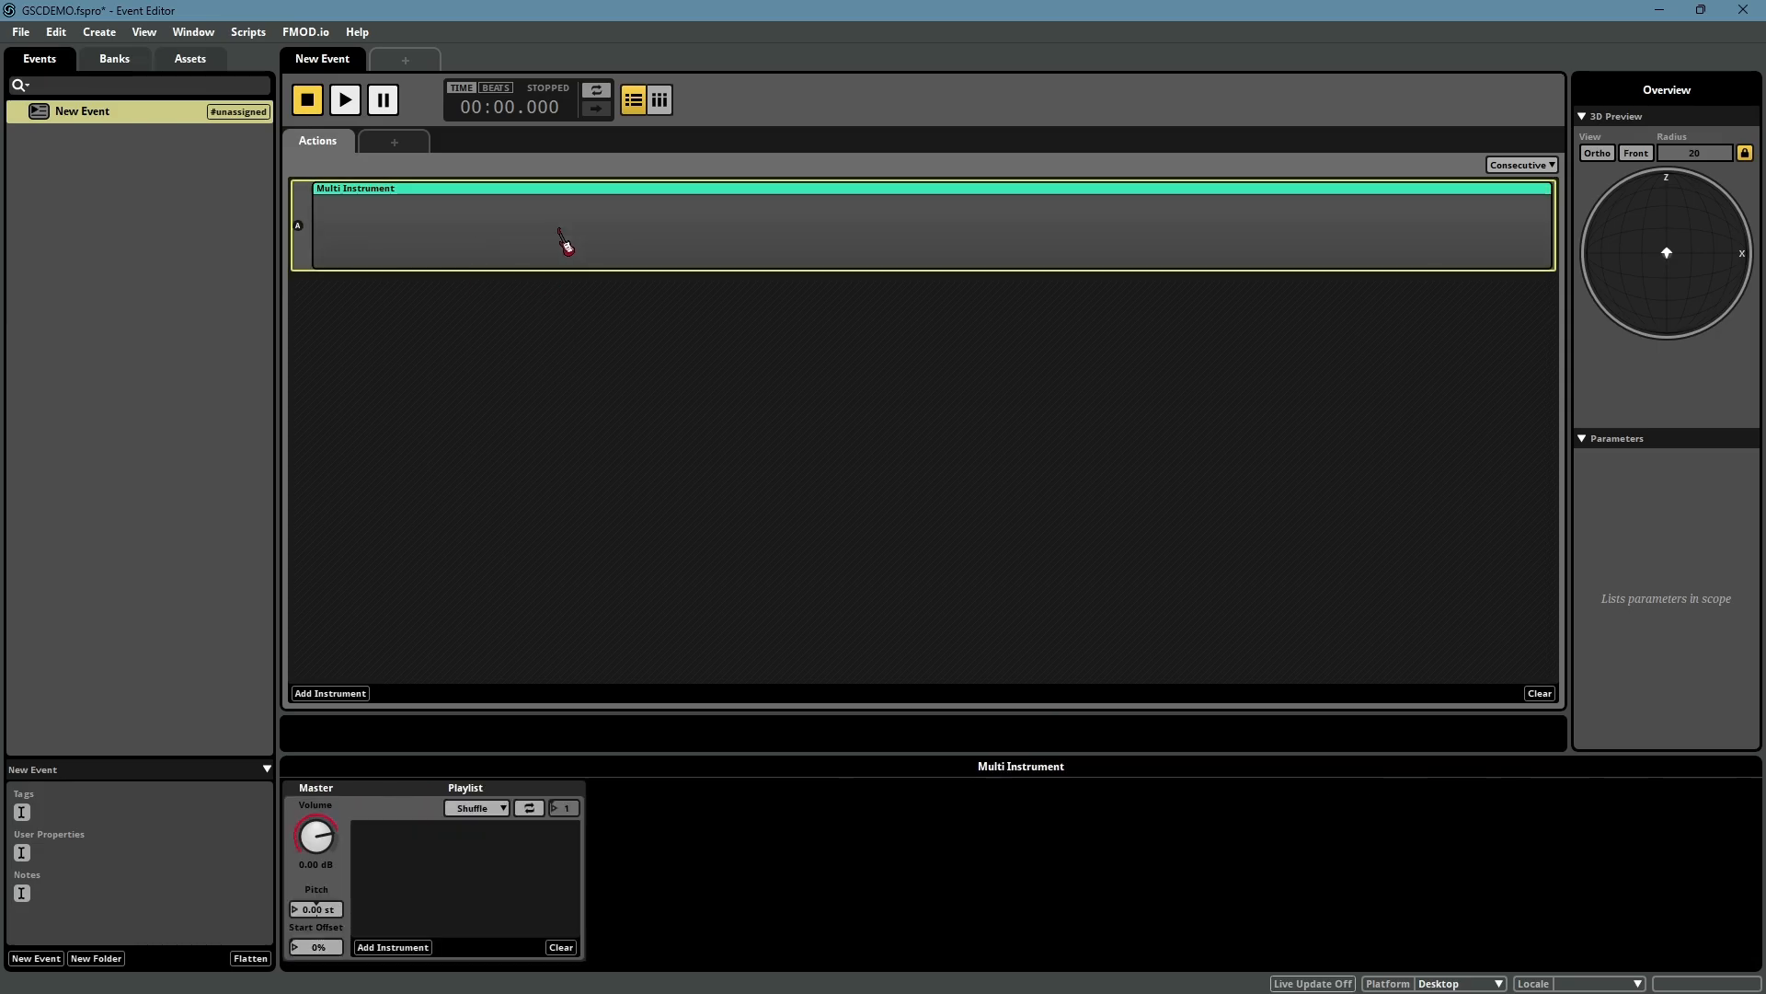
{"action": "left_click", "coordinate": [955, 414]}
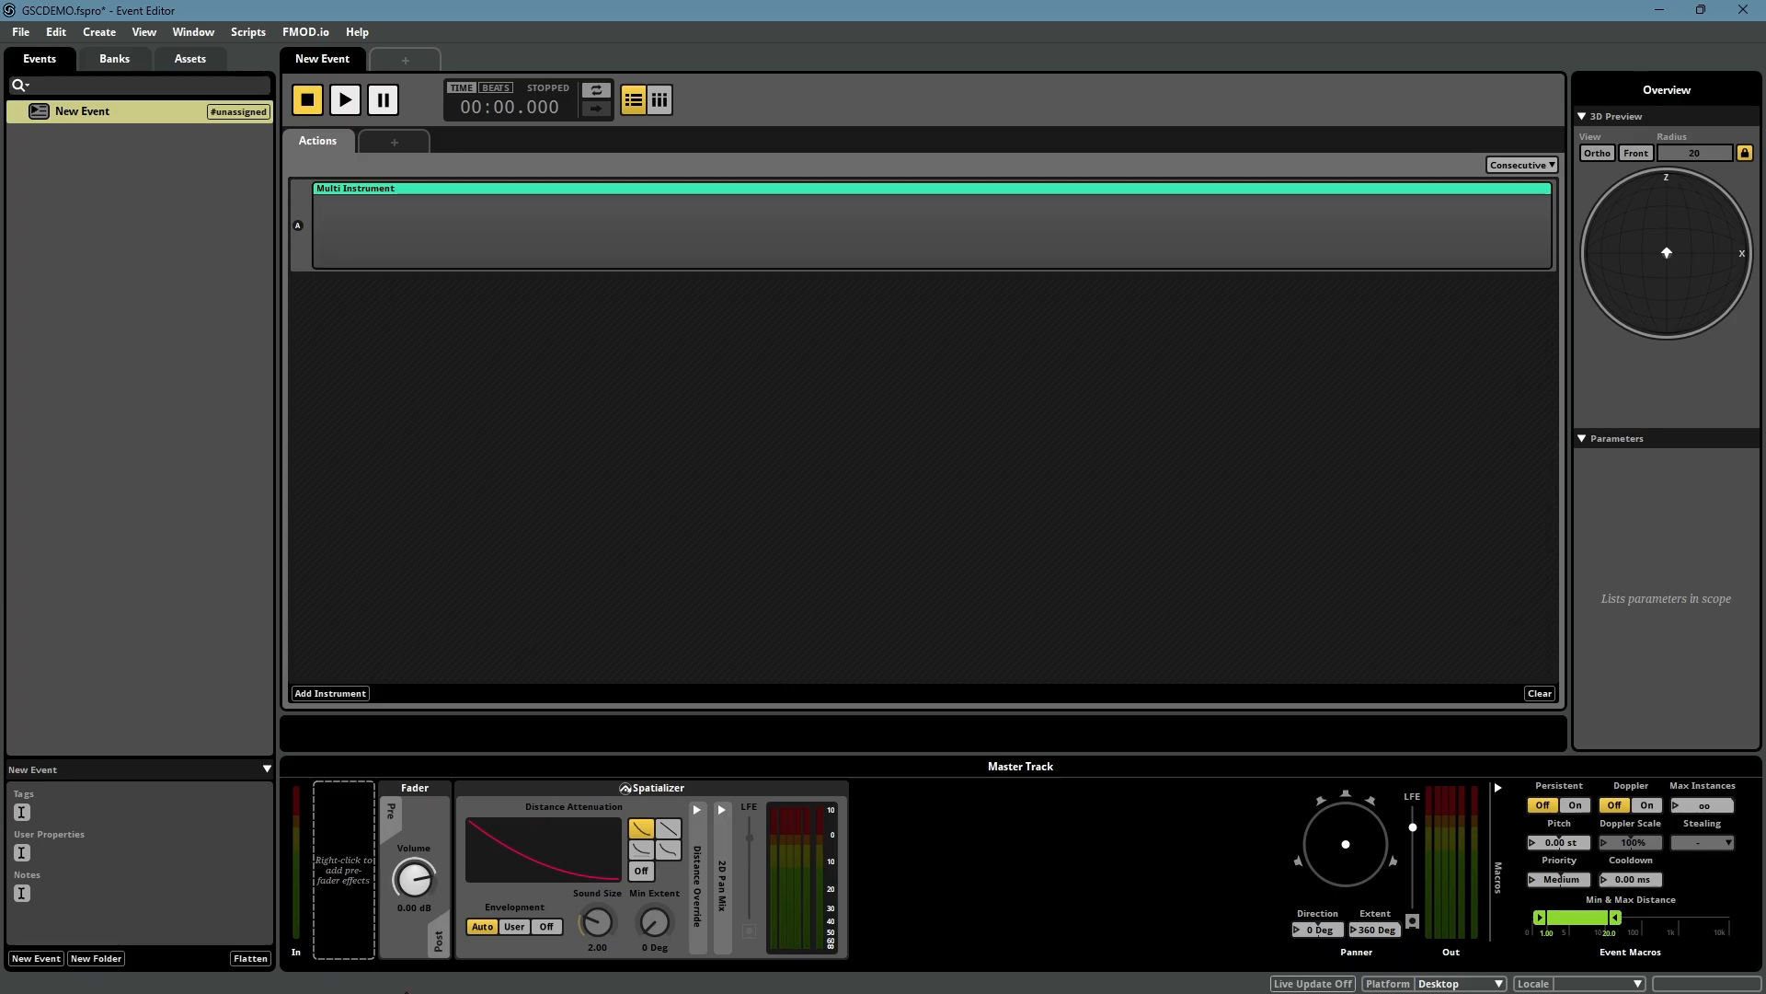
Switch to Chrome, open freesound.org in a new tab and log in with the saved account credentials
{"action": "mouse_move", "coordinate": [233, 971]}
{"action": "left_click", "coordinate": [308, 906]}
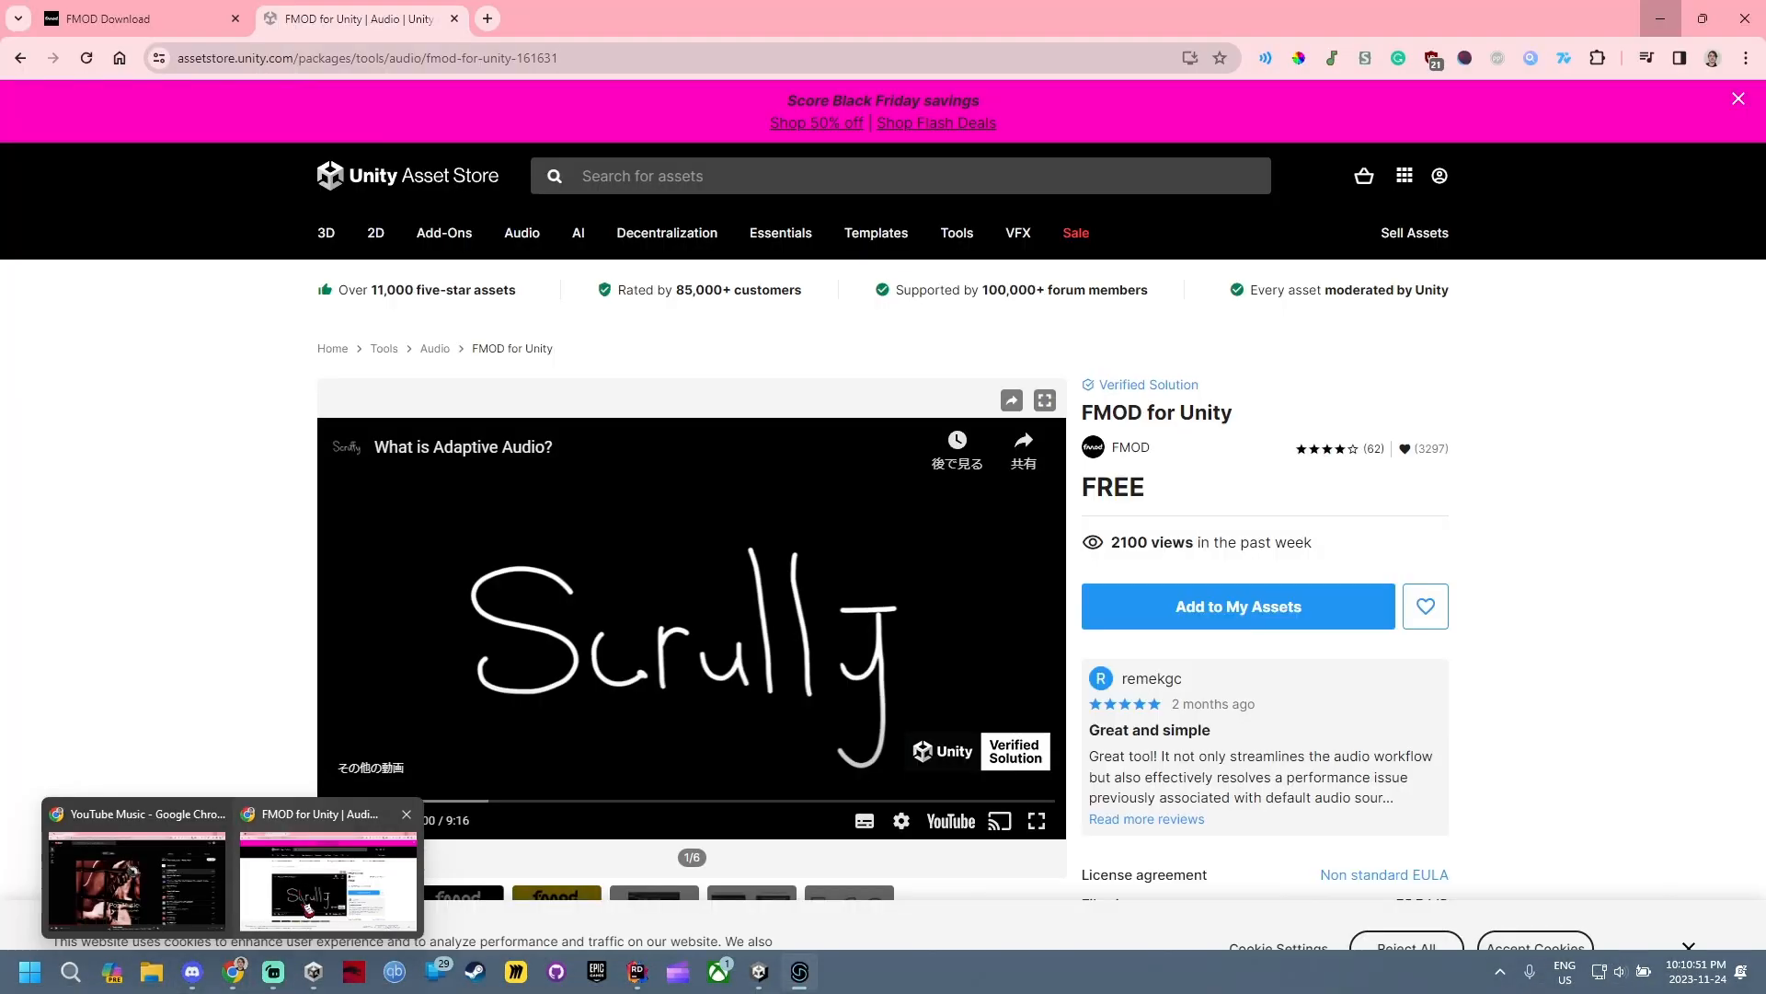
{"action": "key", "text": "ctrl+t"}
{"action": "type", "text": "fr"}
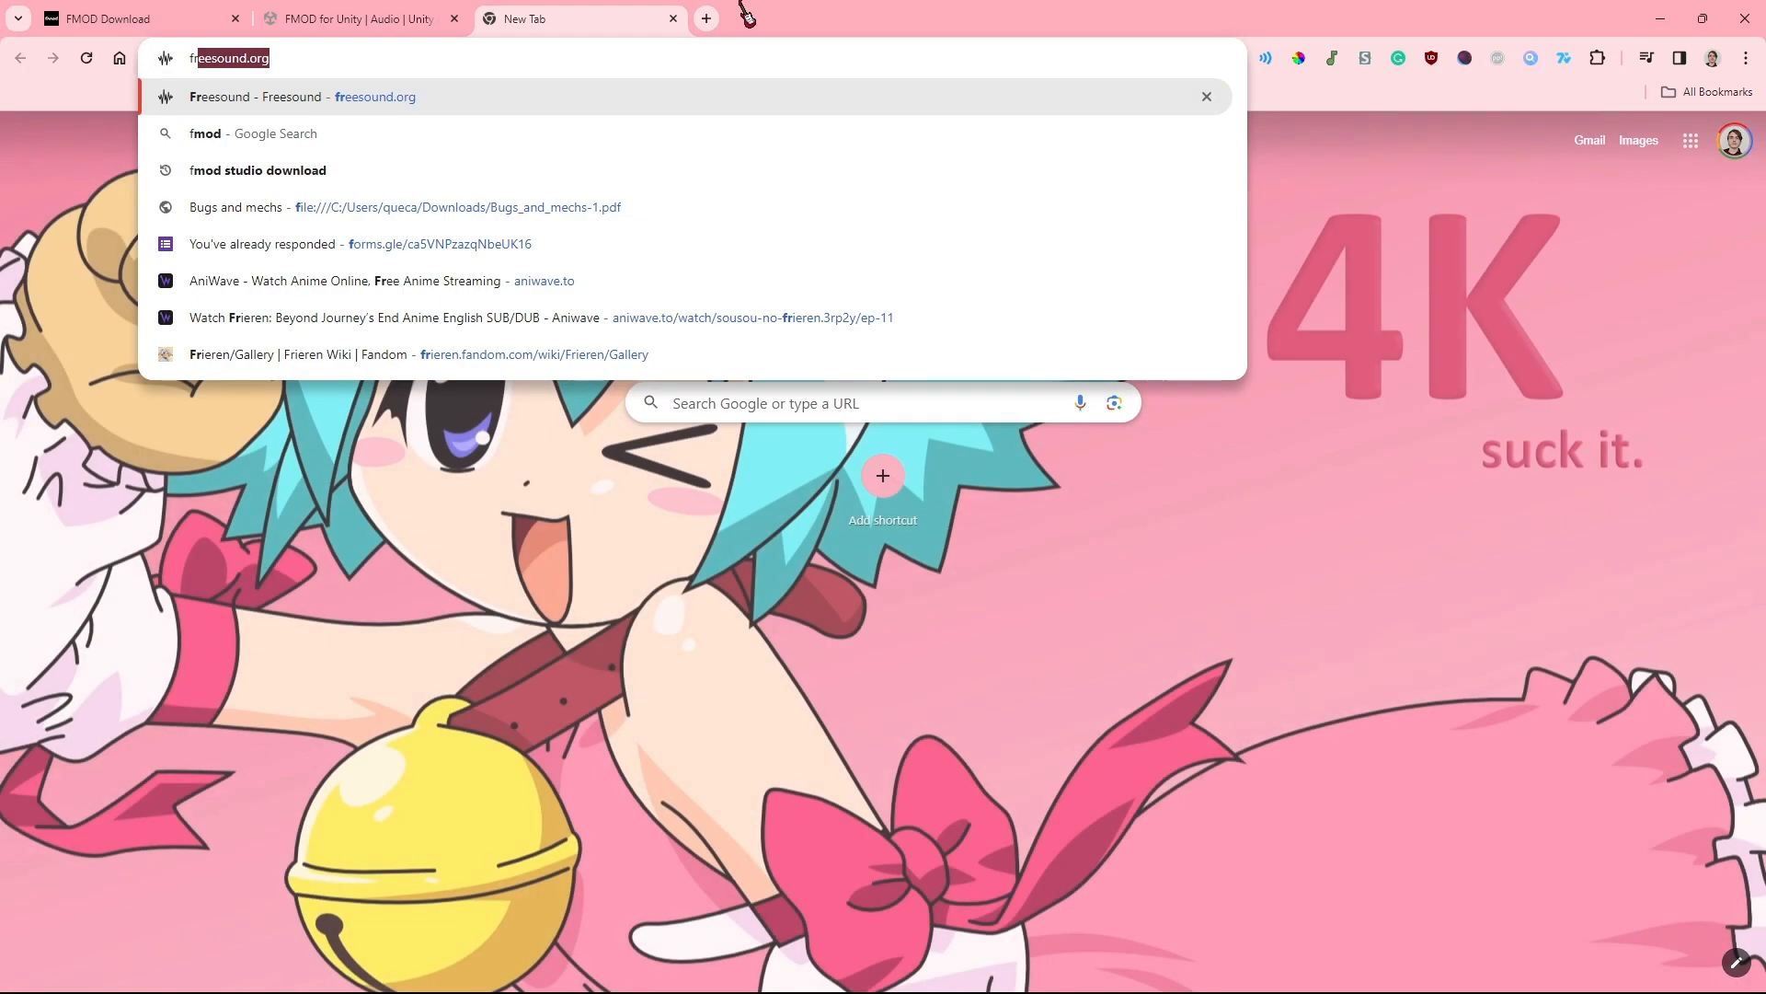
{"action": "type", "text": "ee"}
{"action": "key", "text": "Return"}
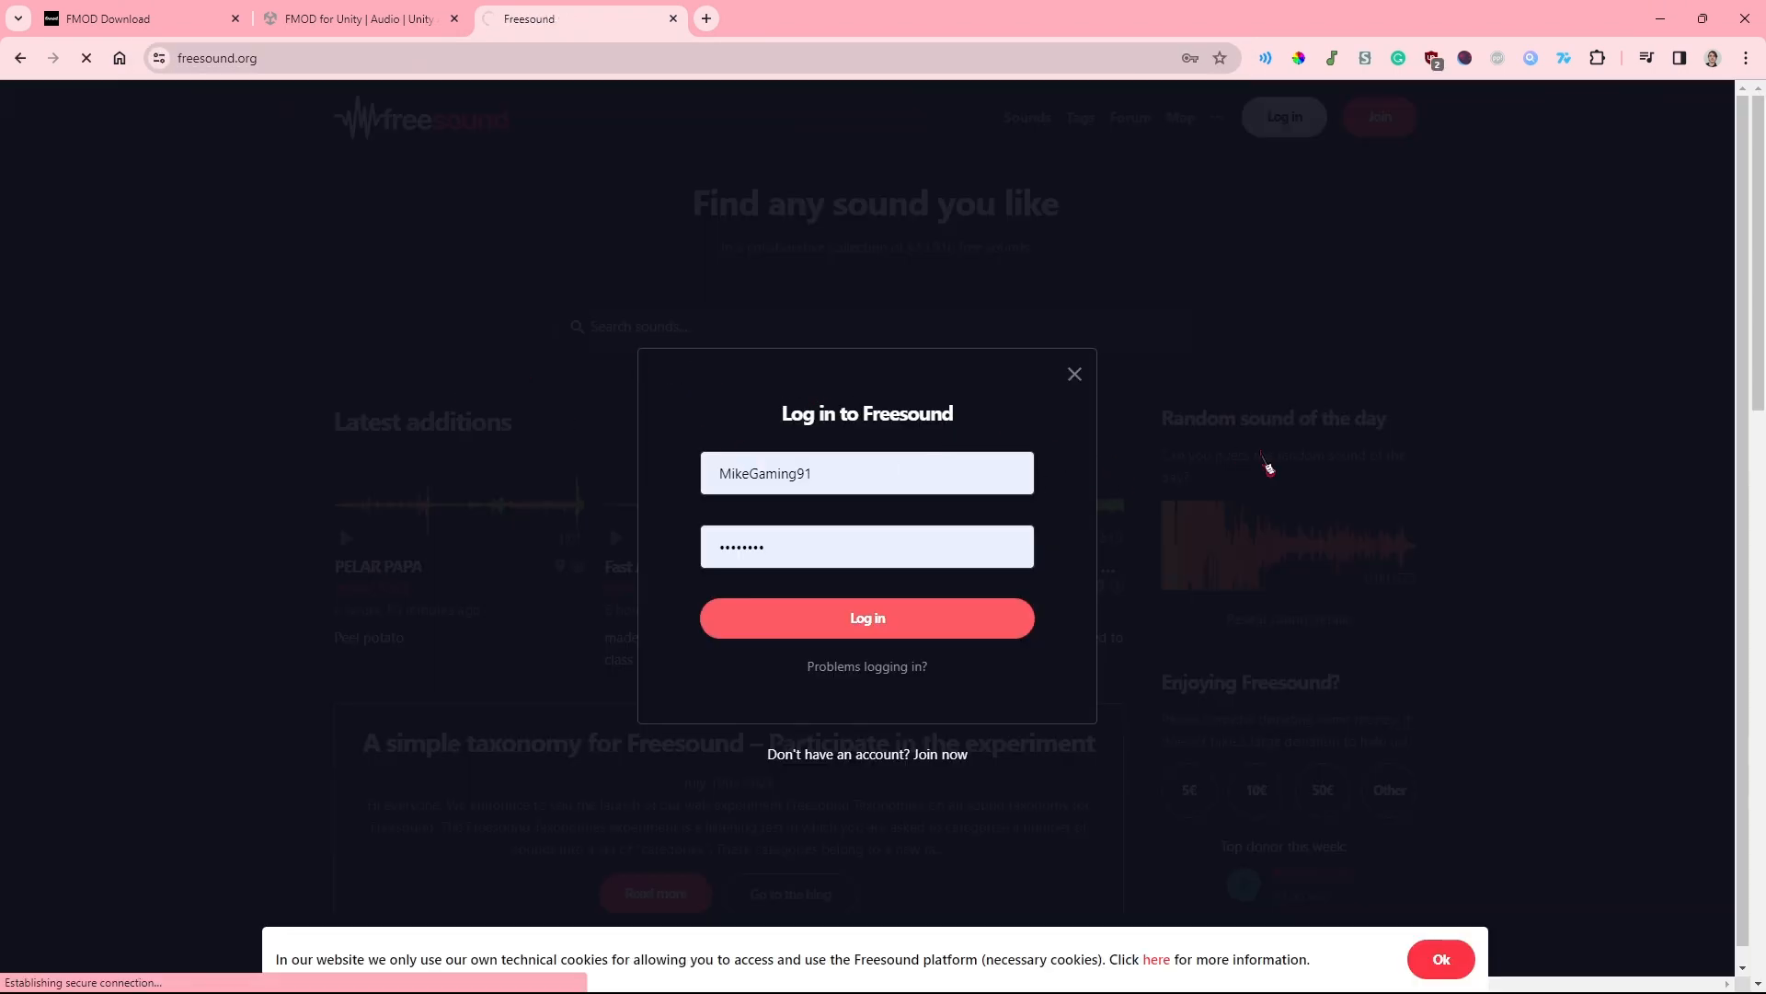
{"action": "left_click", "coordinate": [955, 618]}
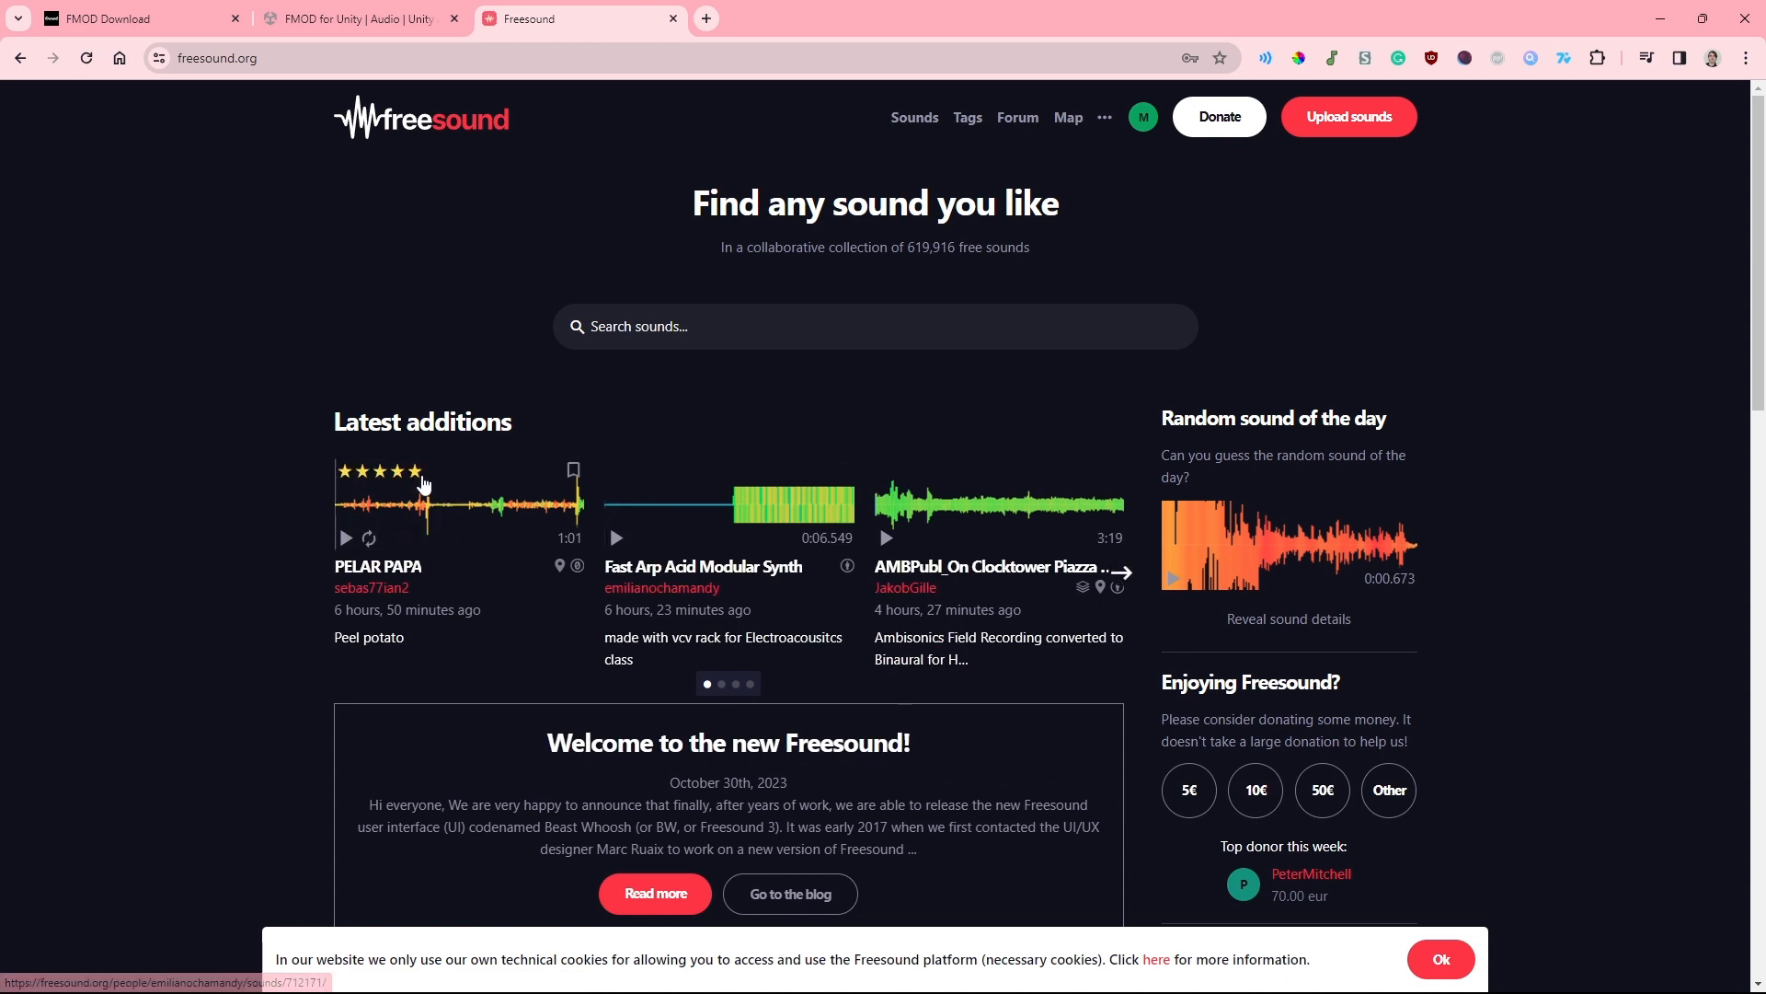
Search Freesound for "footsteps" and look over the first results
{"action": "left_click", "coordinate": [700, 336]}
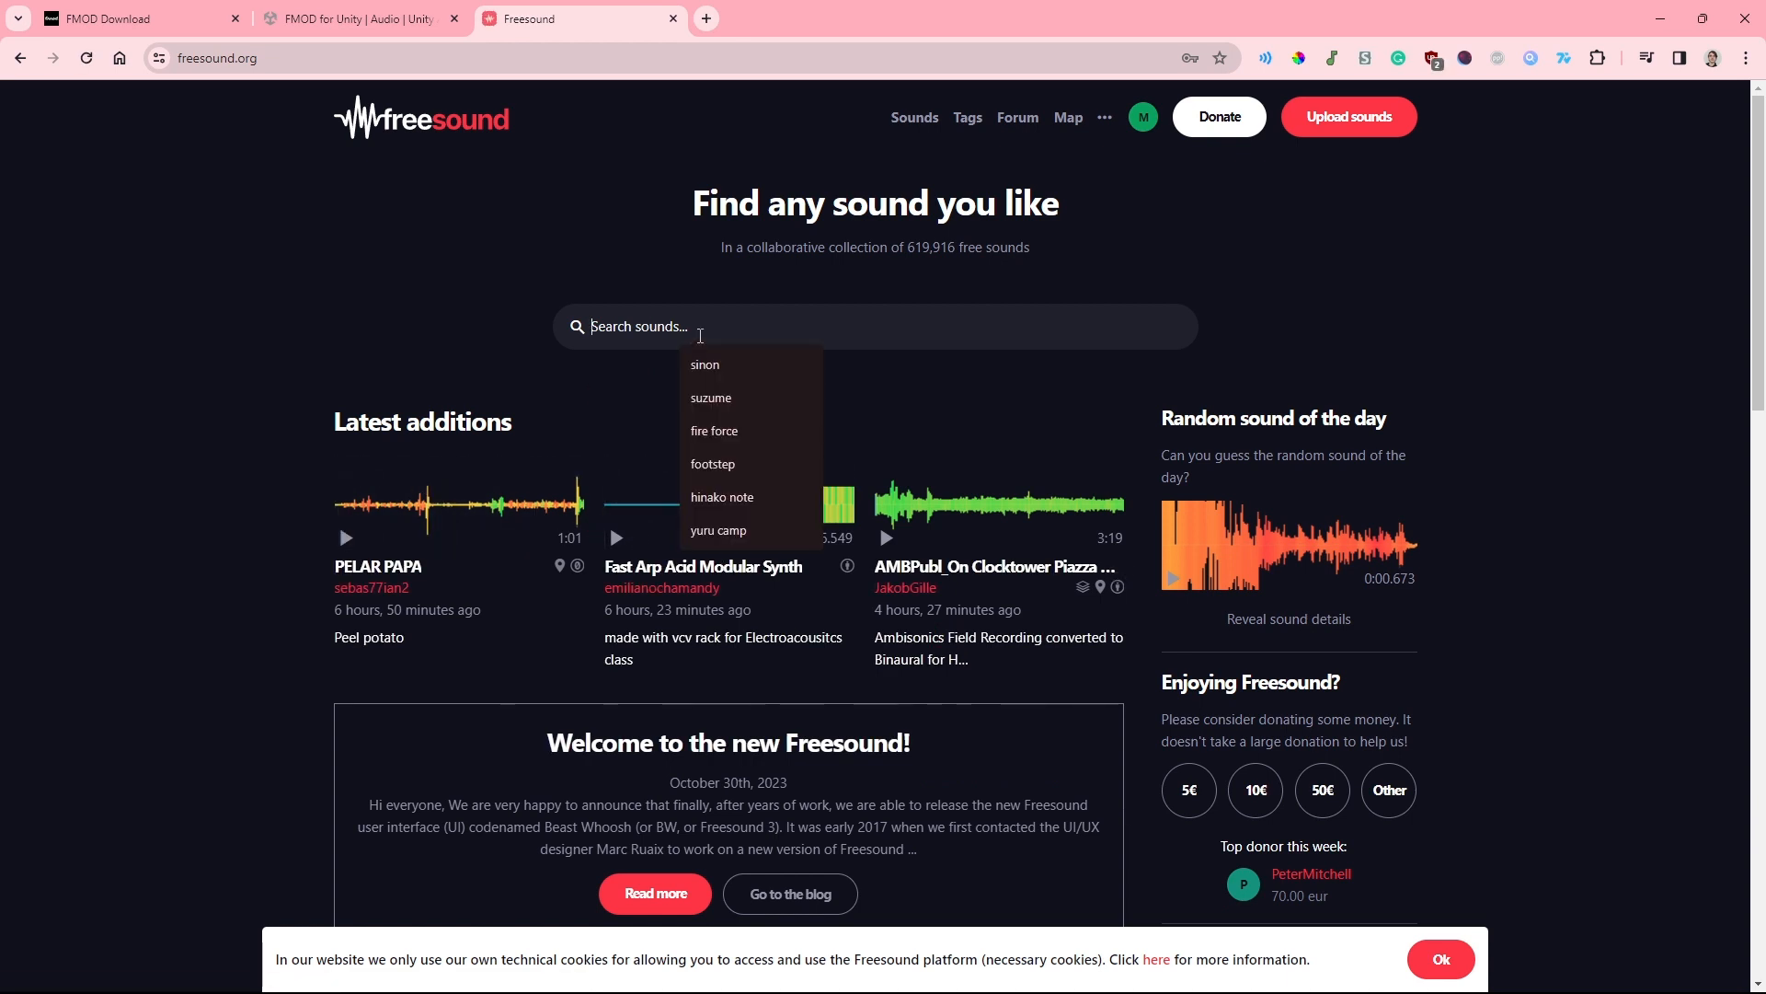
{"action": "type", "text": "fo"}
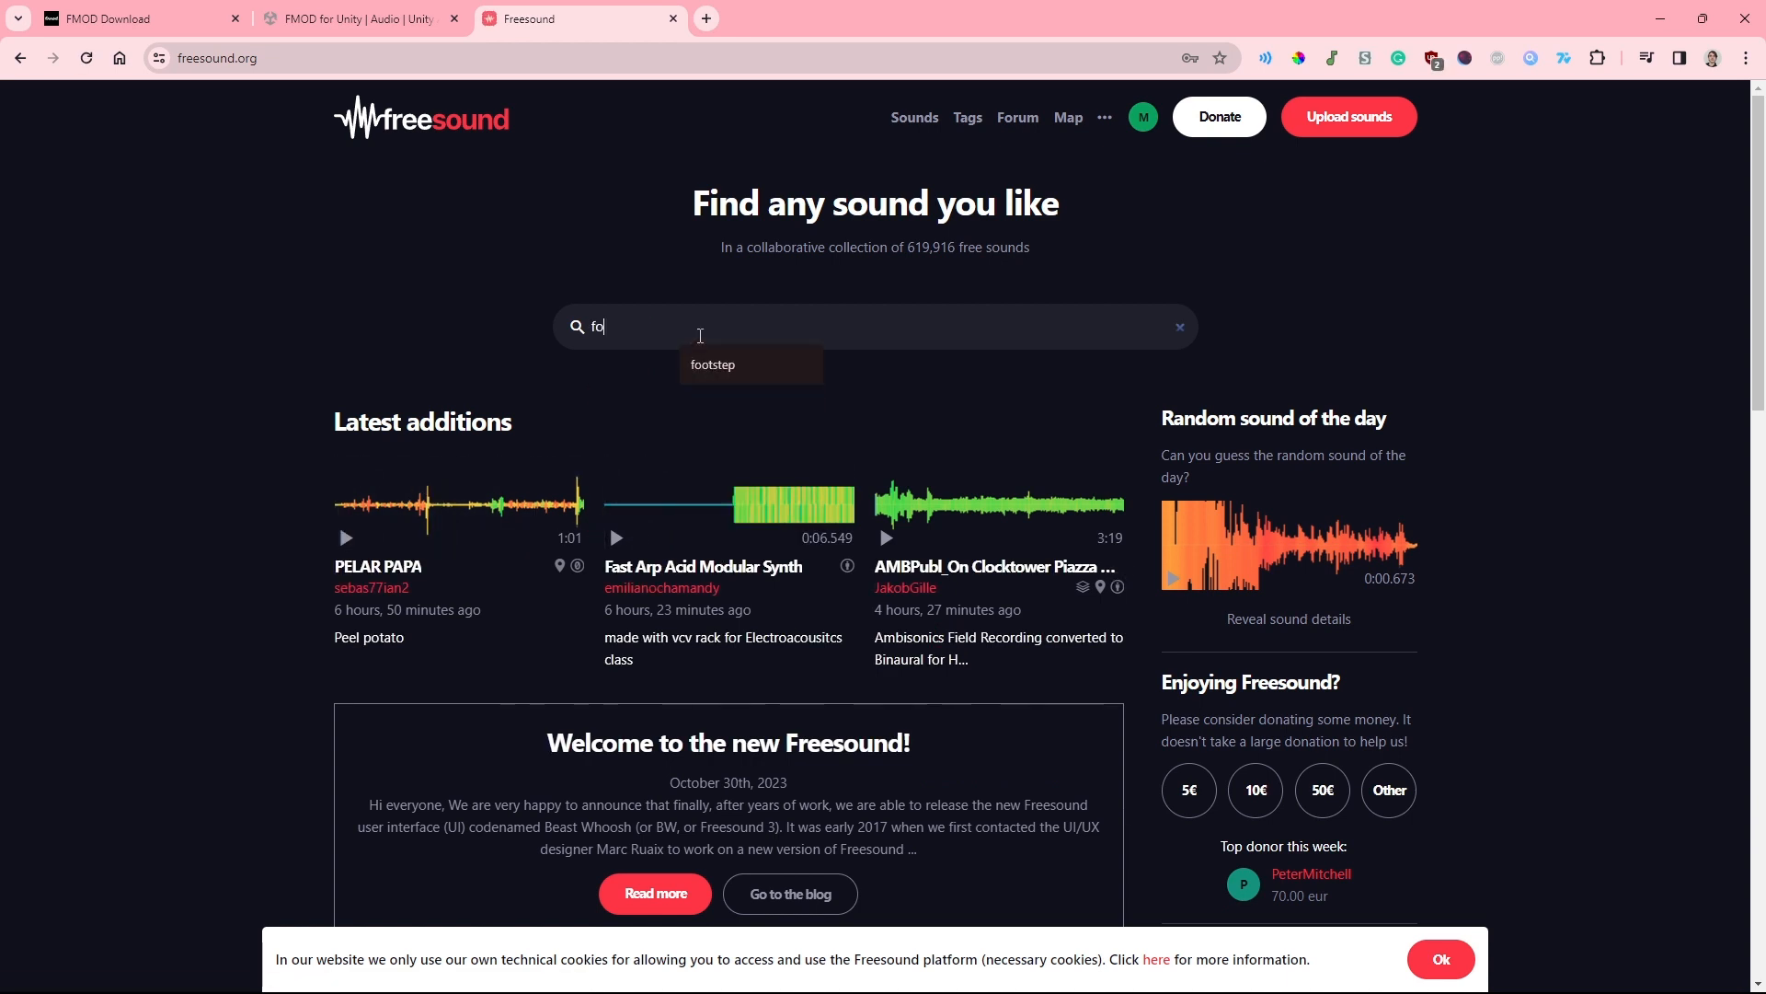
{"action": "type", "text": "otsteps"}
{"action": "key", "text": "Return"}
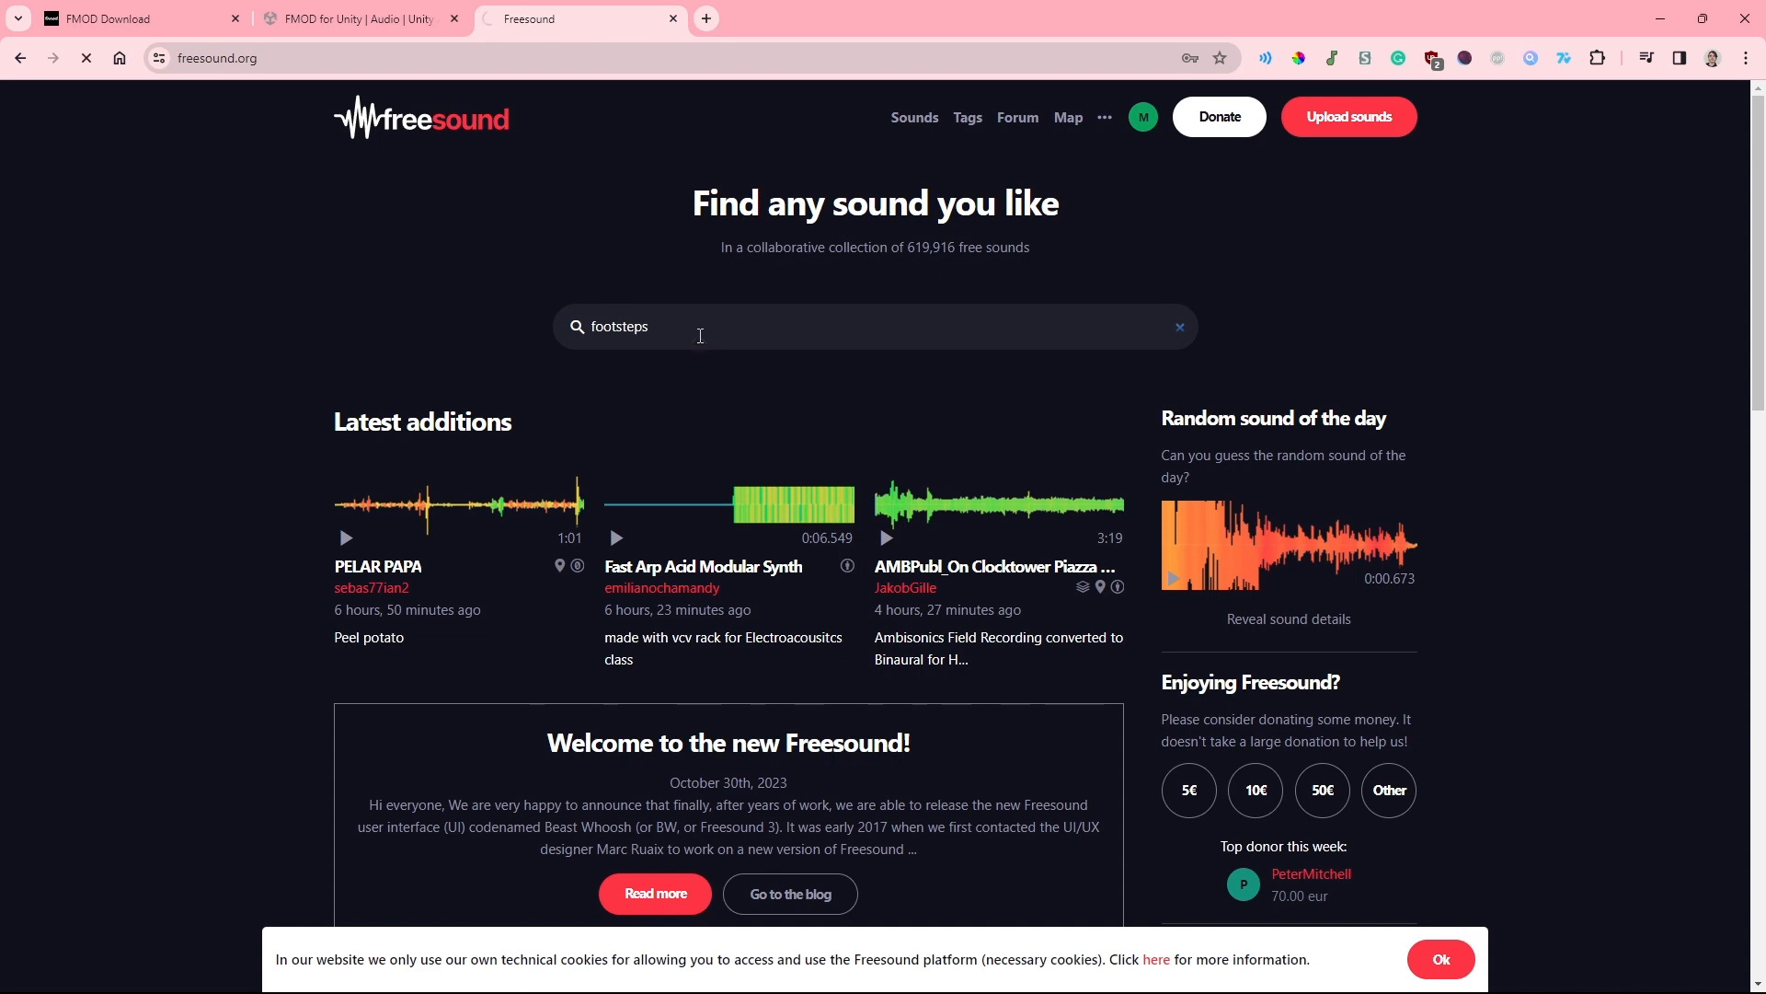
{"action": "scroll", "coordinate": [659, 362], "scroll_direction": "down", "scroll_amount": 1}
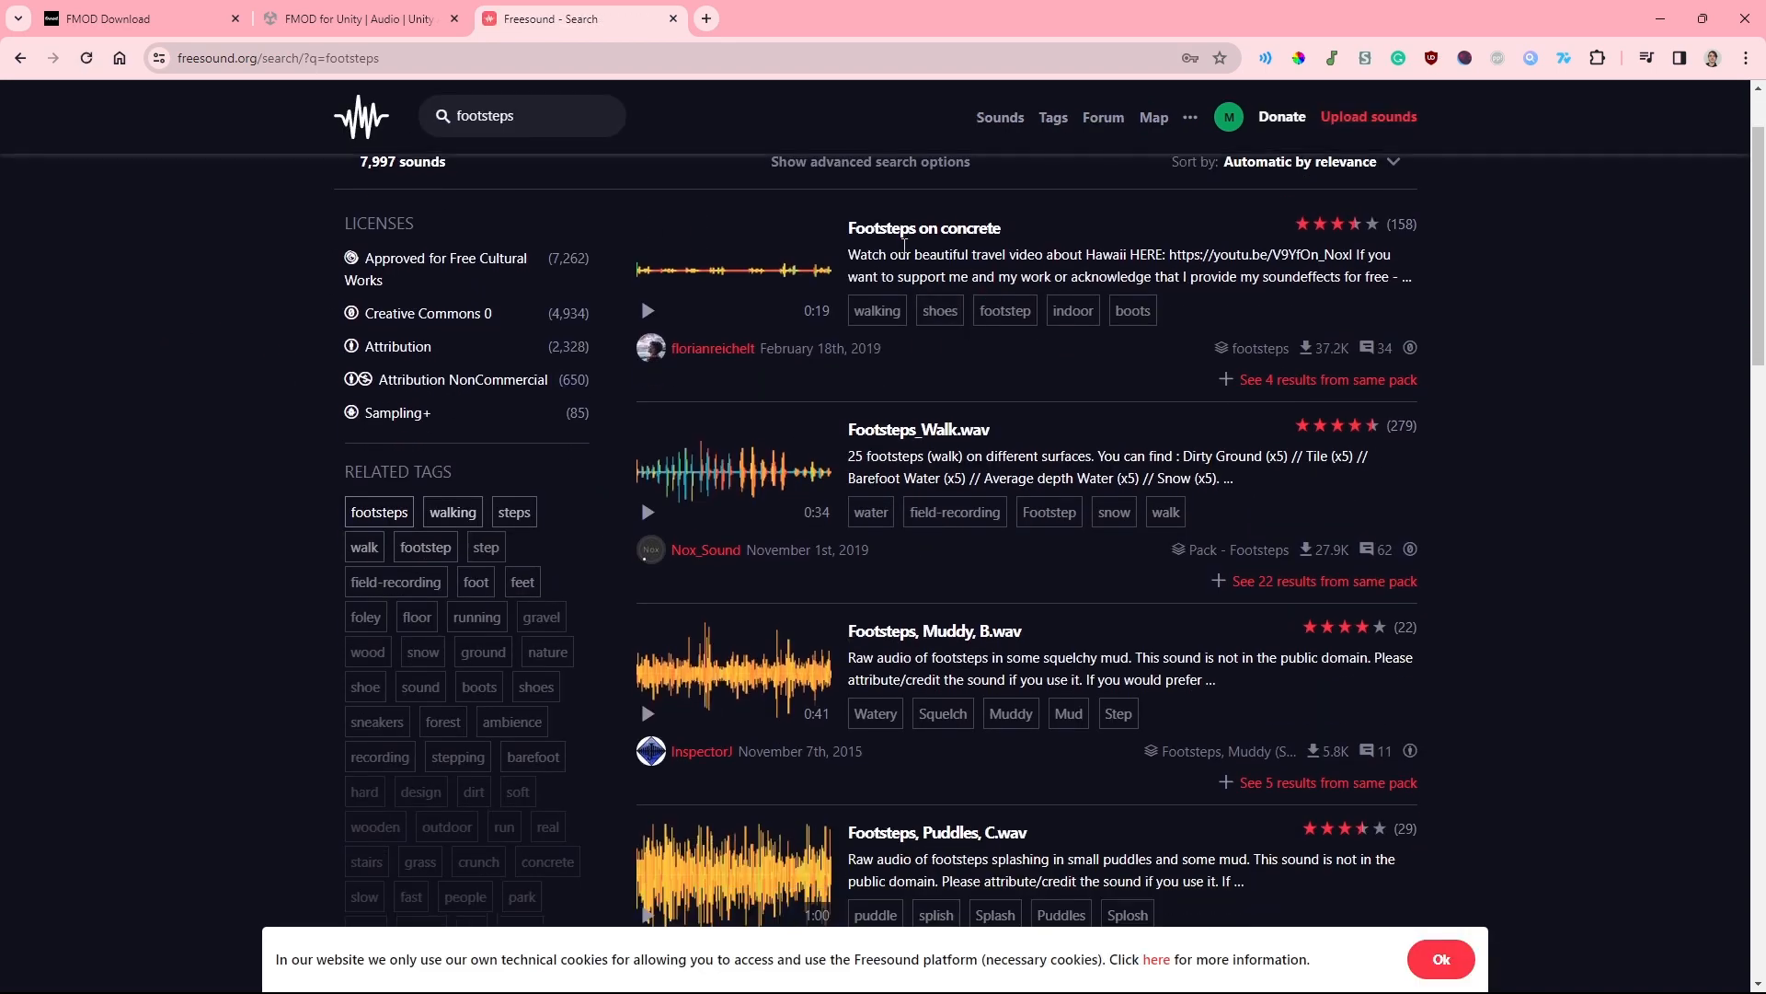
{"action": "scroll", "coordinate": [1202, 327], "scroll_direction": "up", "scroll_amount": 1}
Preview the "Footsteps on concrete" sound, view its download page in a separate tab, and close that tab
{"action": "left_click", "coordinate": [649, 434]}
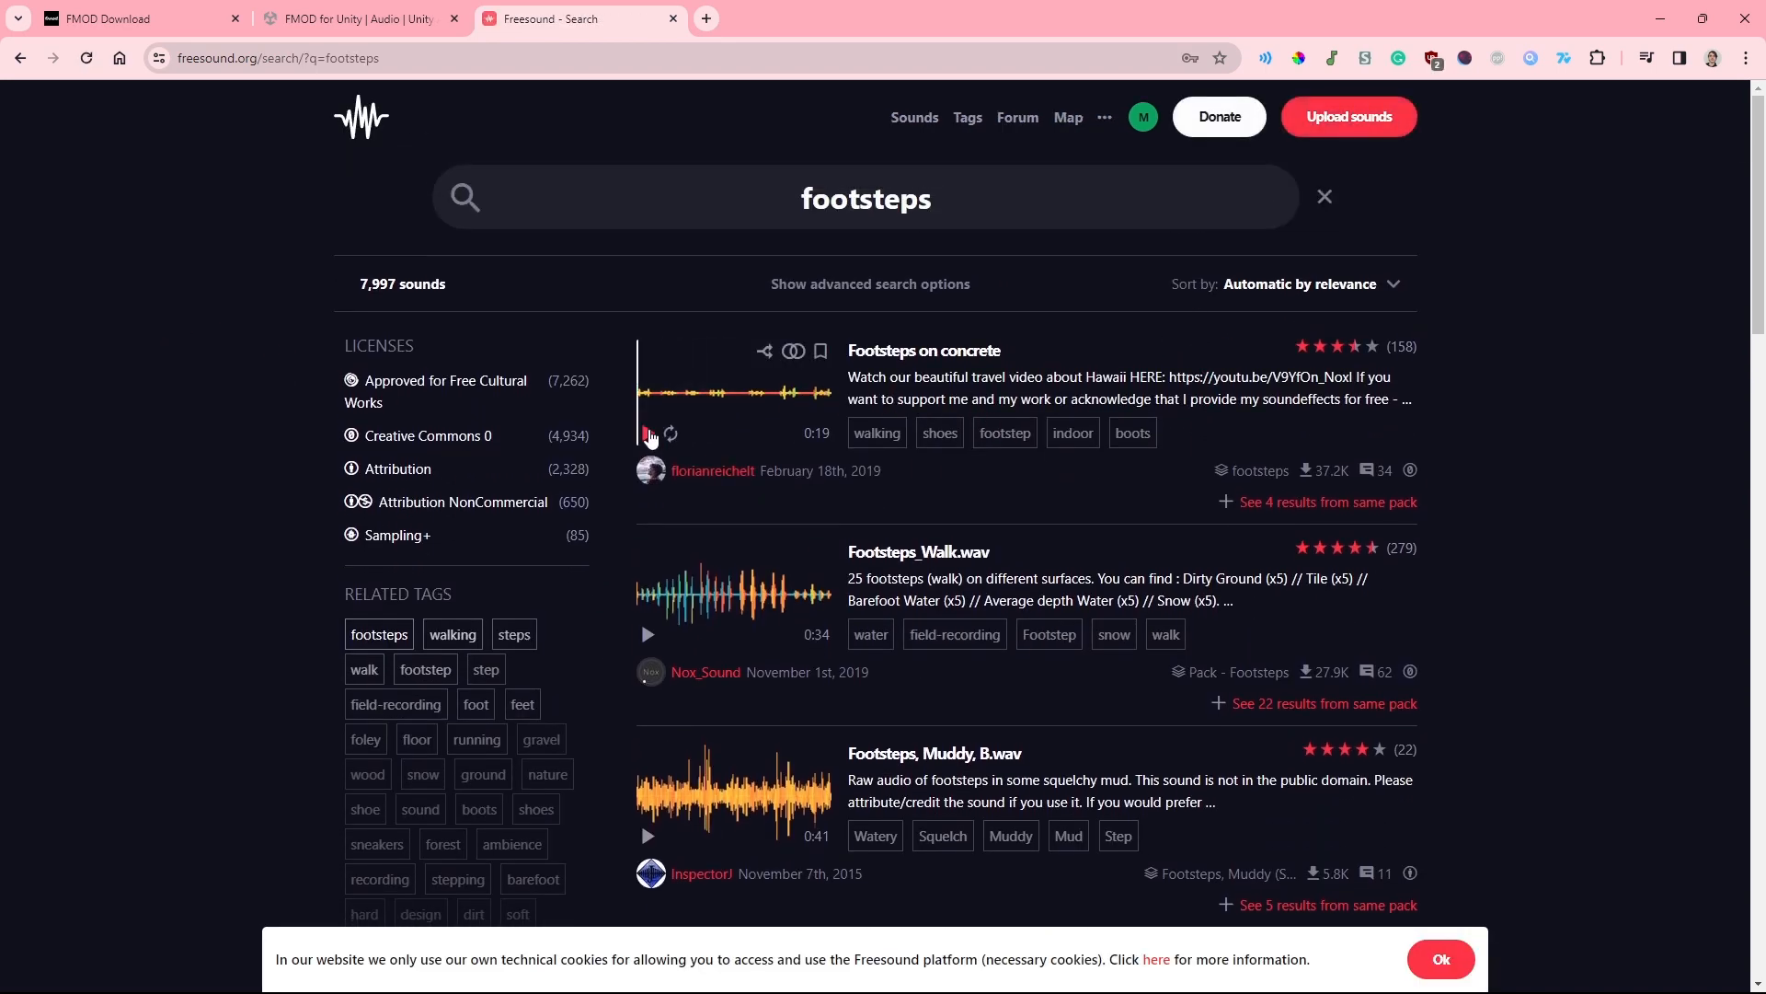
{"action": "left_click", "coordinate": [649, 434]}
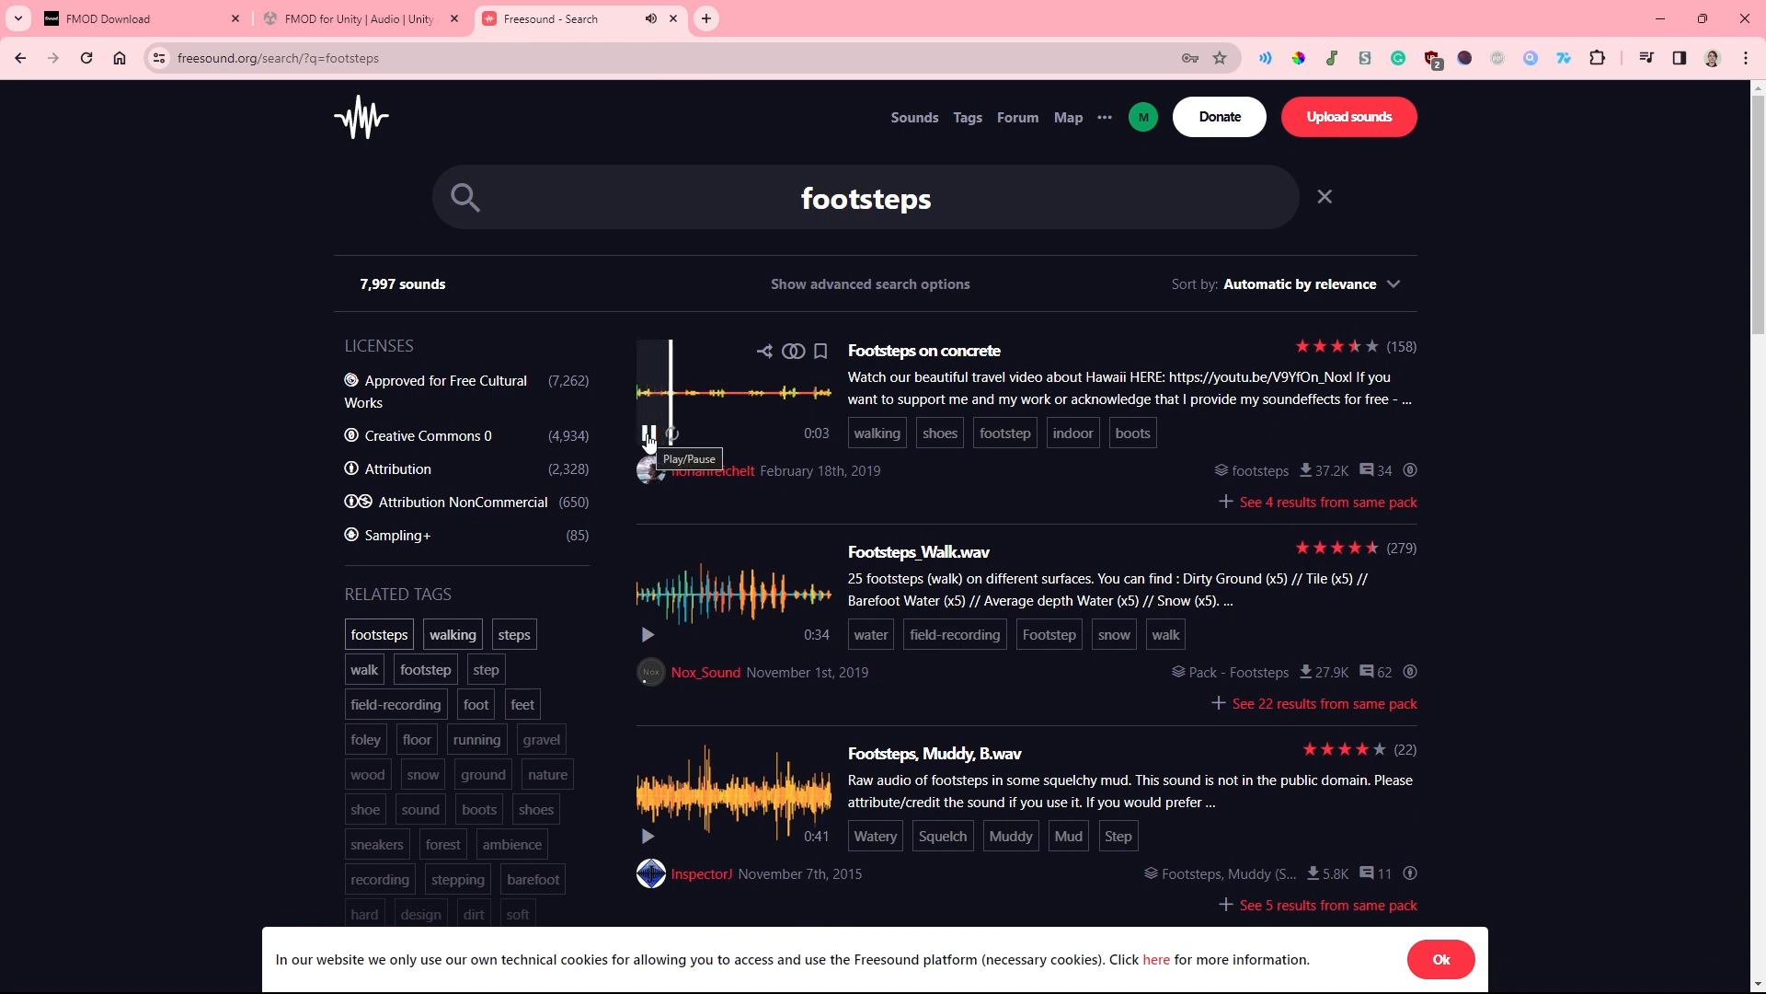
{"action": "left_click", "coordinate": [648, 433]}
{"action": "middle_click", "coordinate": [947, 349]}
{"action": "left_click", "coordinate": [762, 17]}
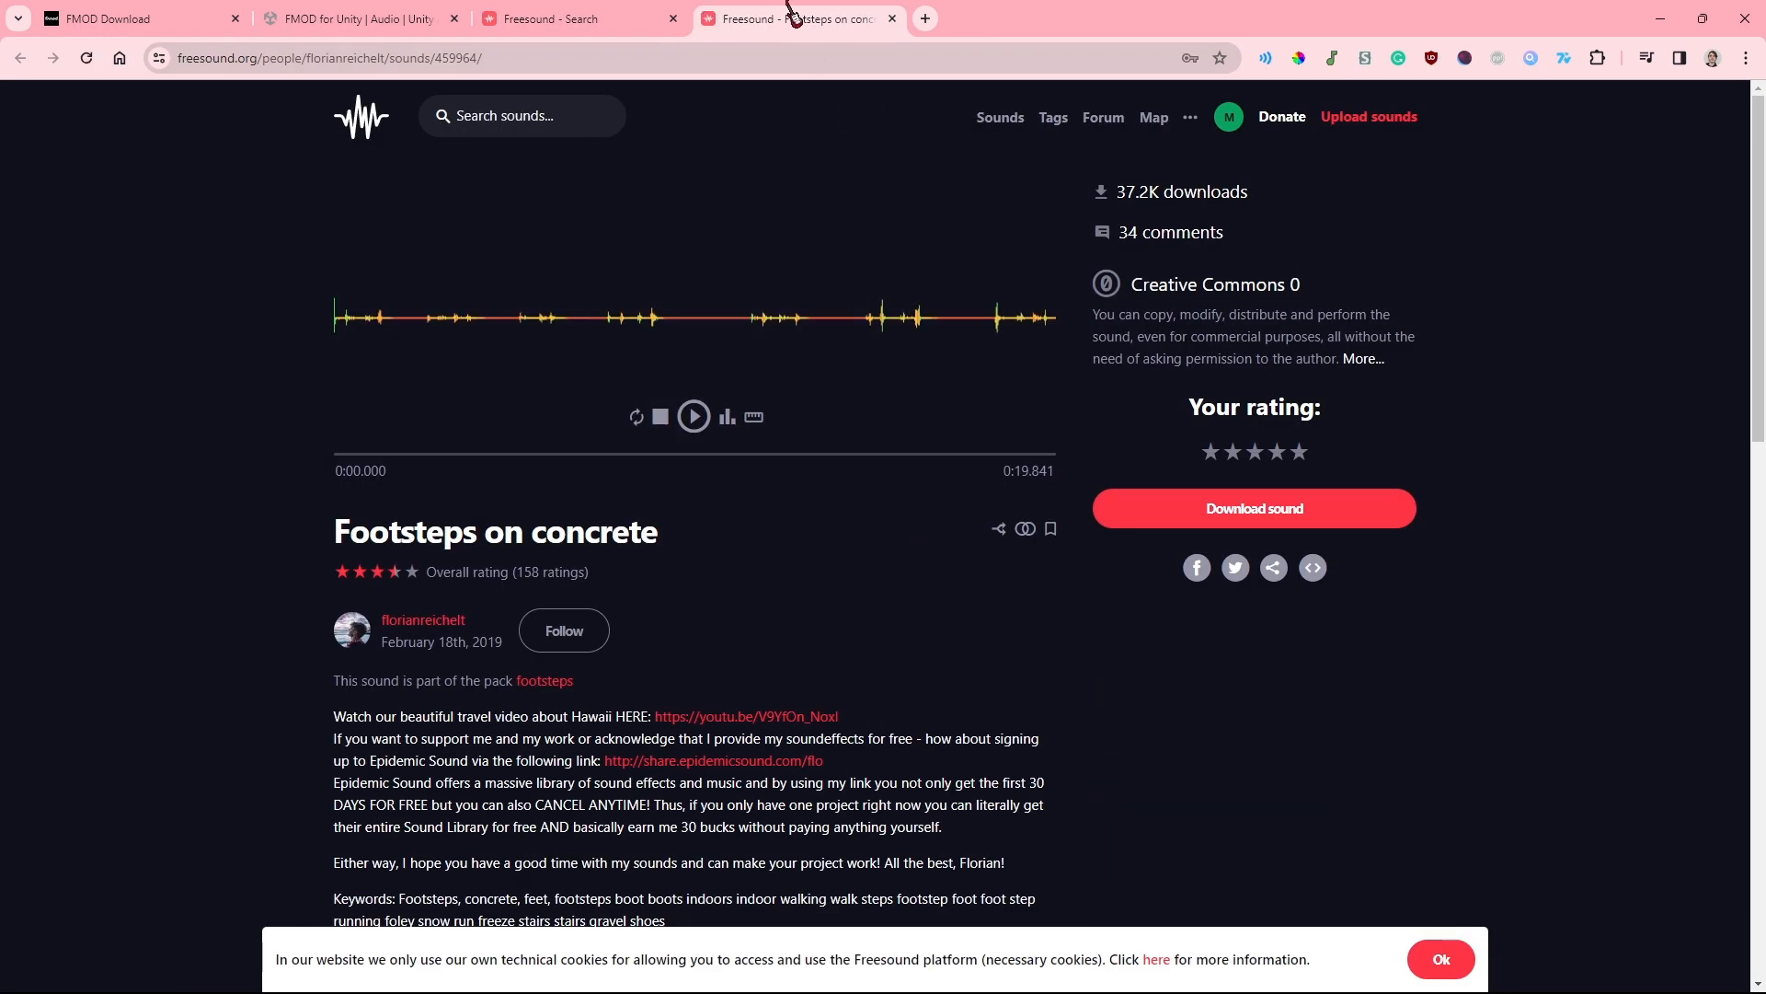
{"action": "middle_click", "coordinate": [792, 12]}
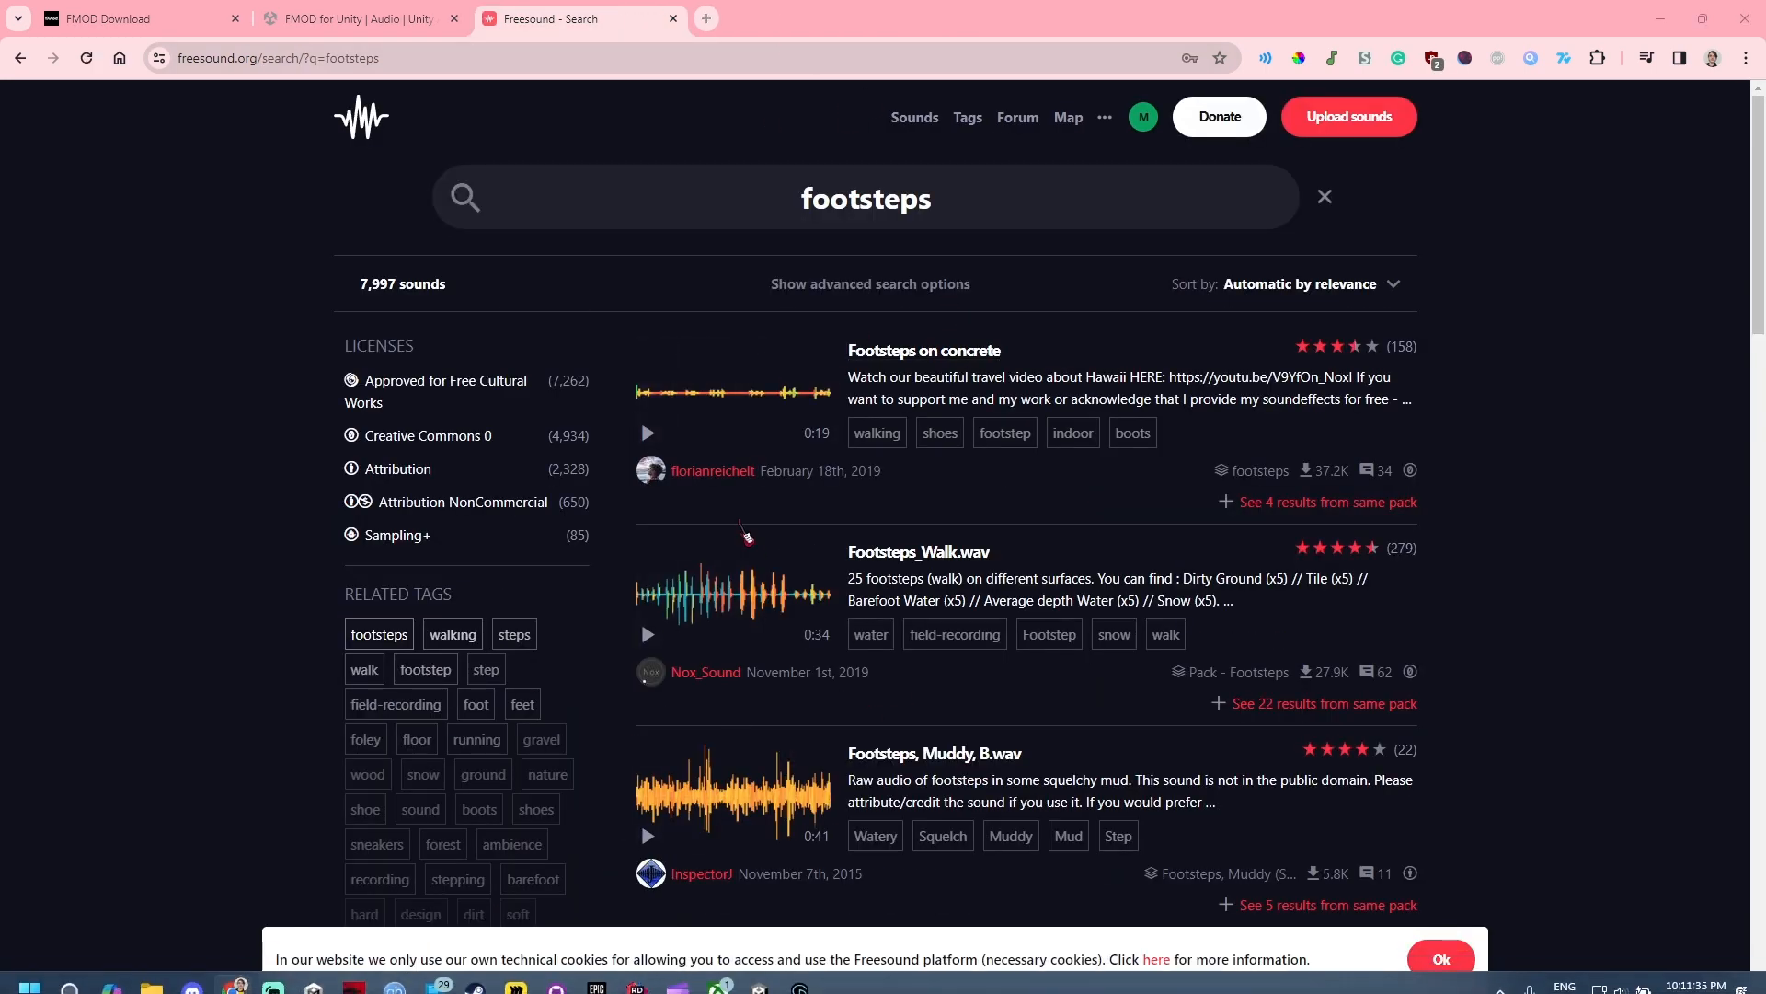
Open the footsteps project in Audacity via File Explorer, choosing to install the 3.4.2 update and continuing past the incompatible plugins notice
{"action": "key", "text": "super"}
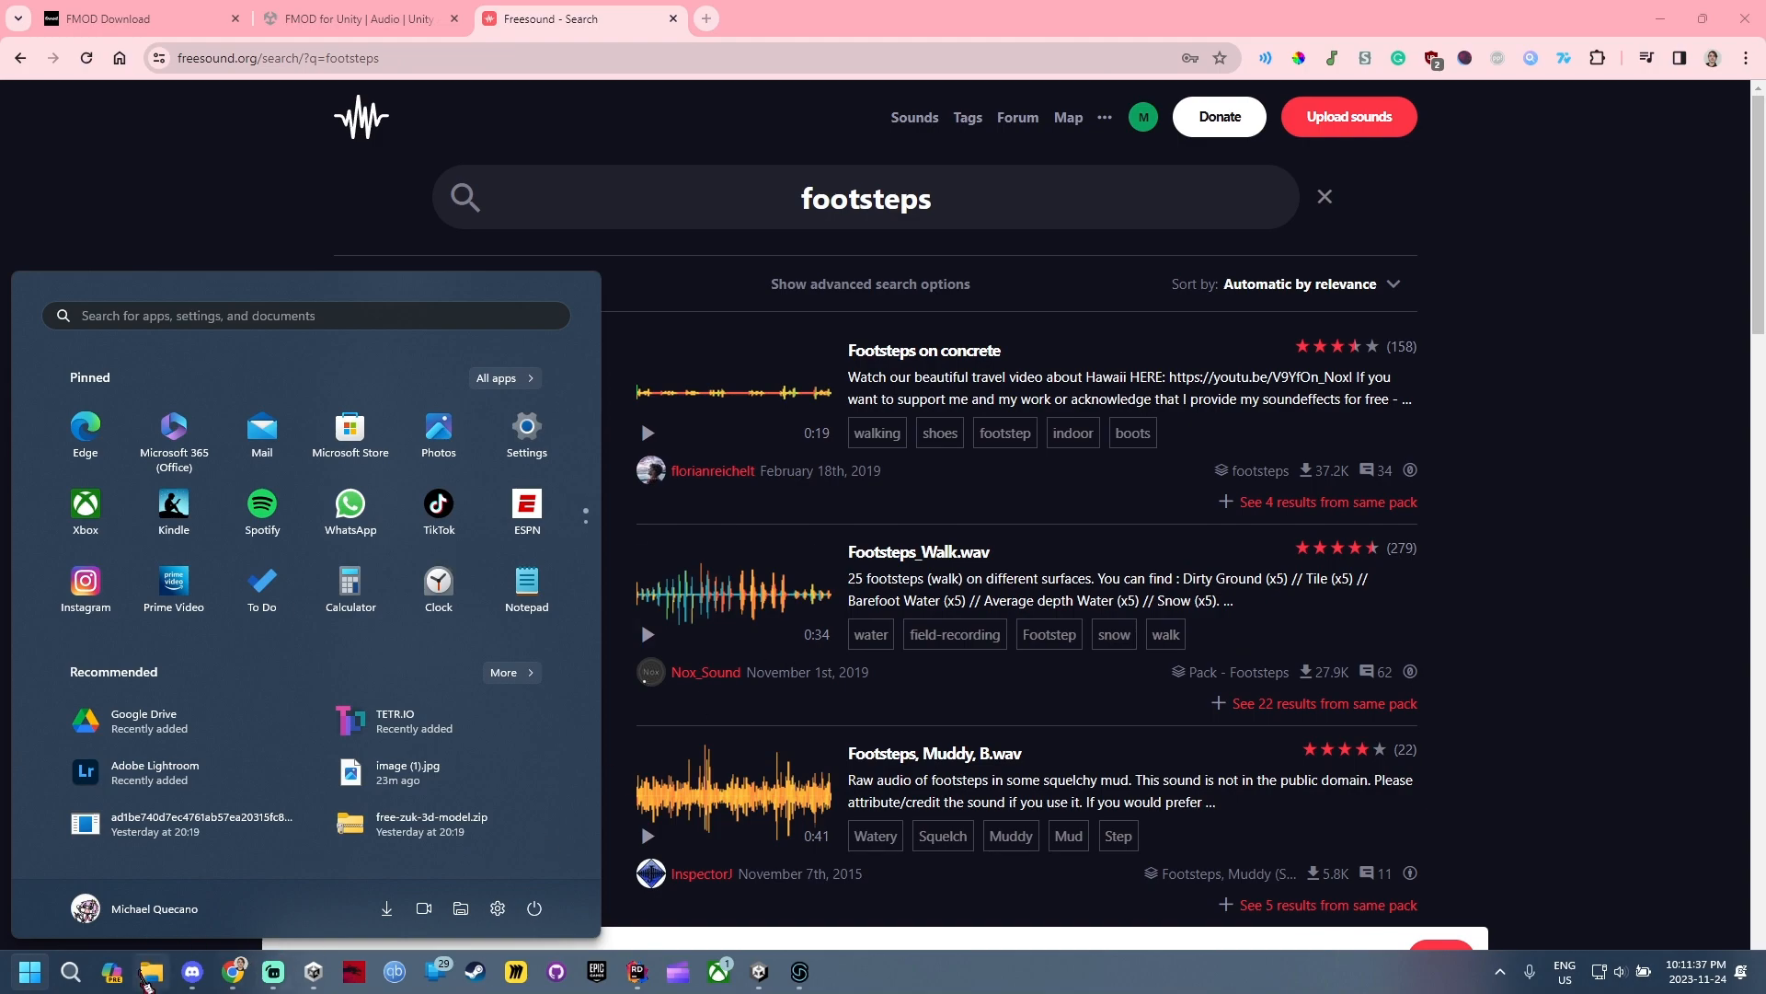
{"action": "left_click", "coordinate": [150, 972]}
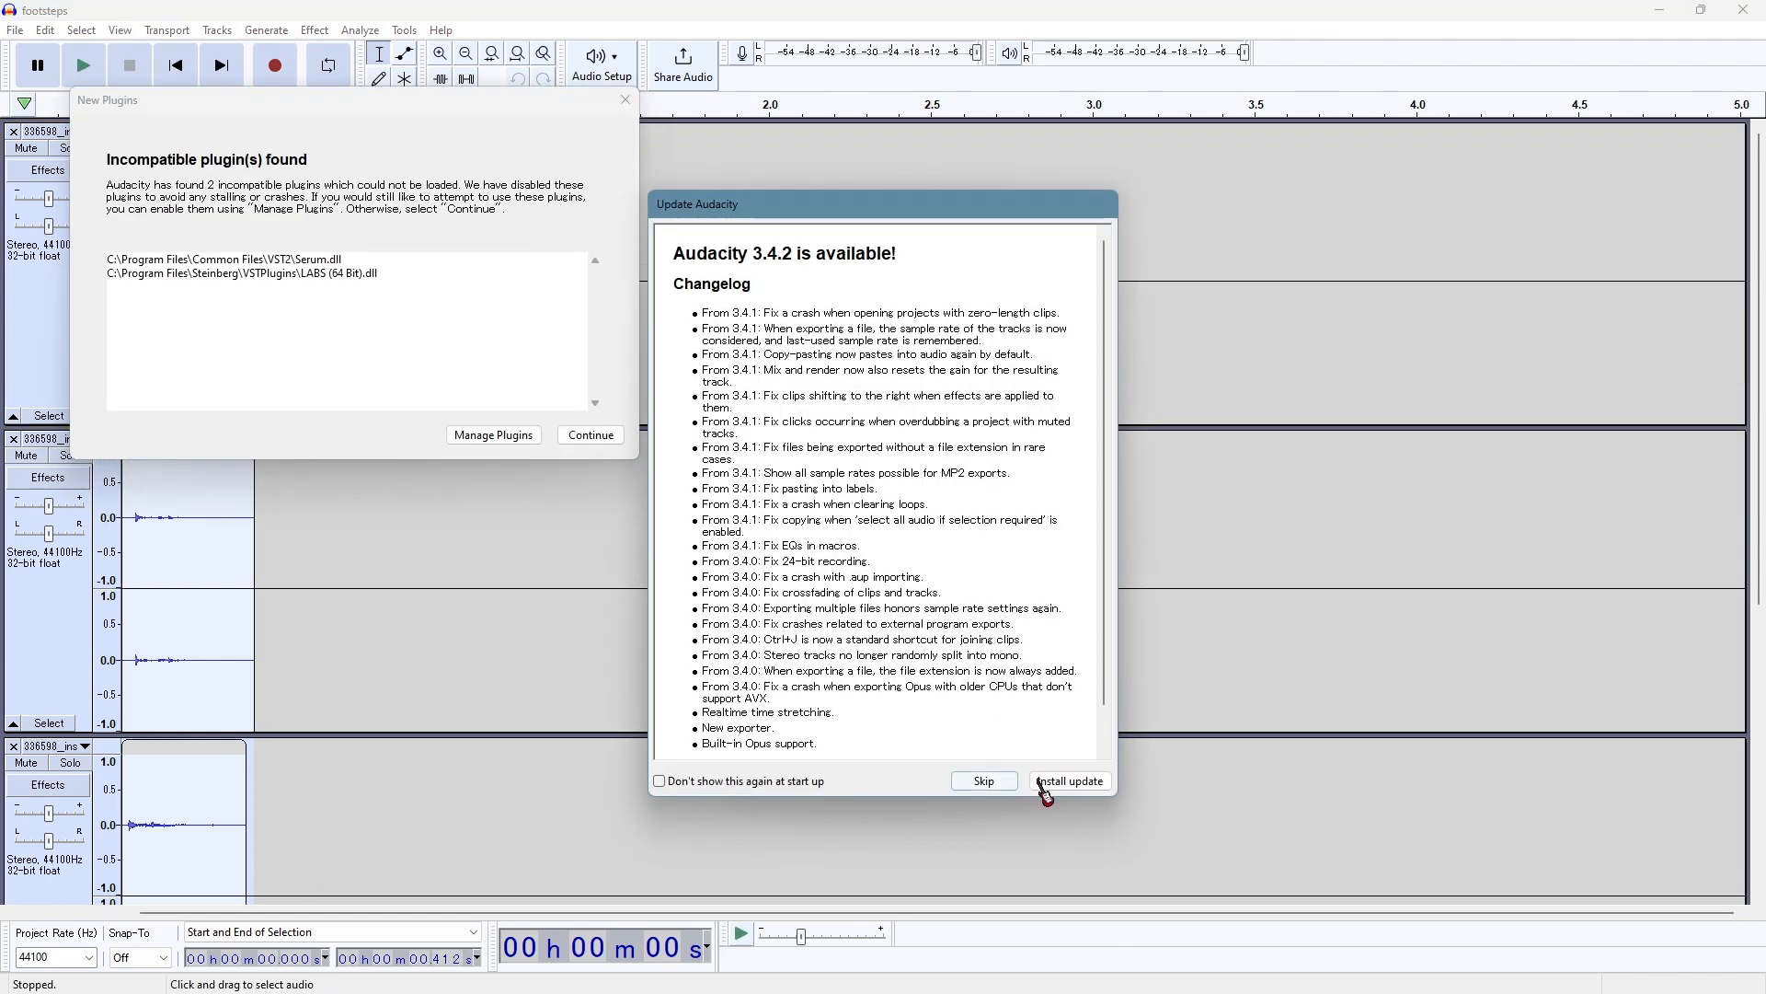
{"action": "left_click", "coordinate": [1078, 784]}
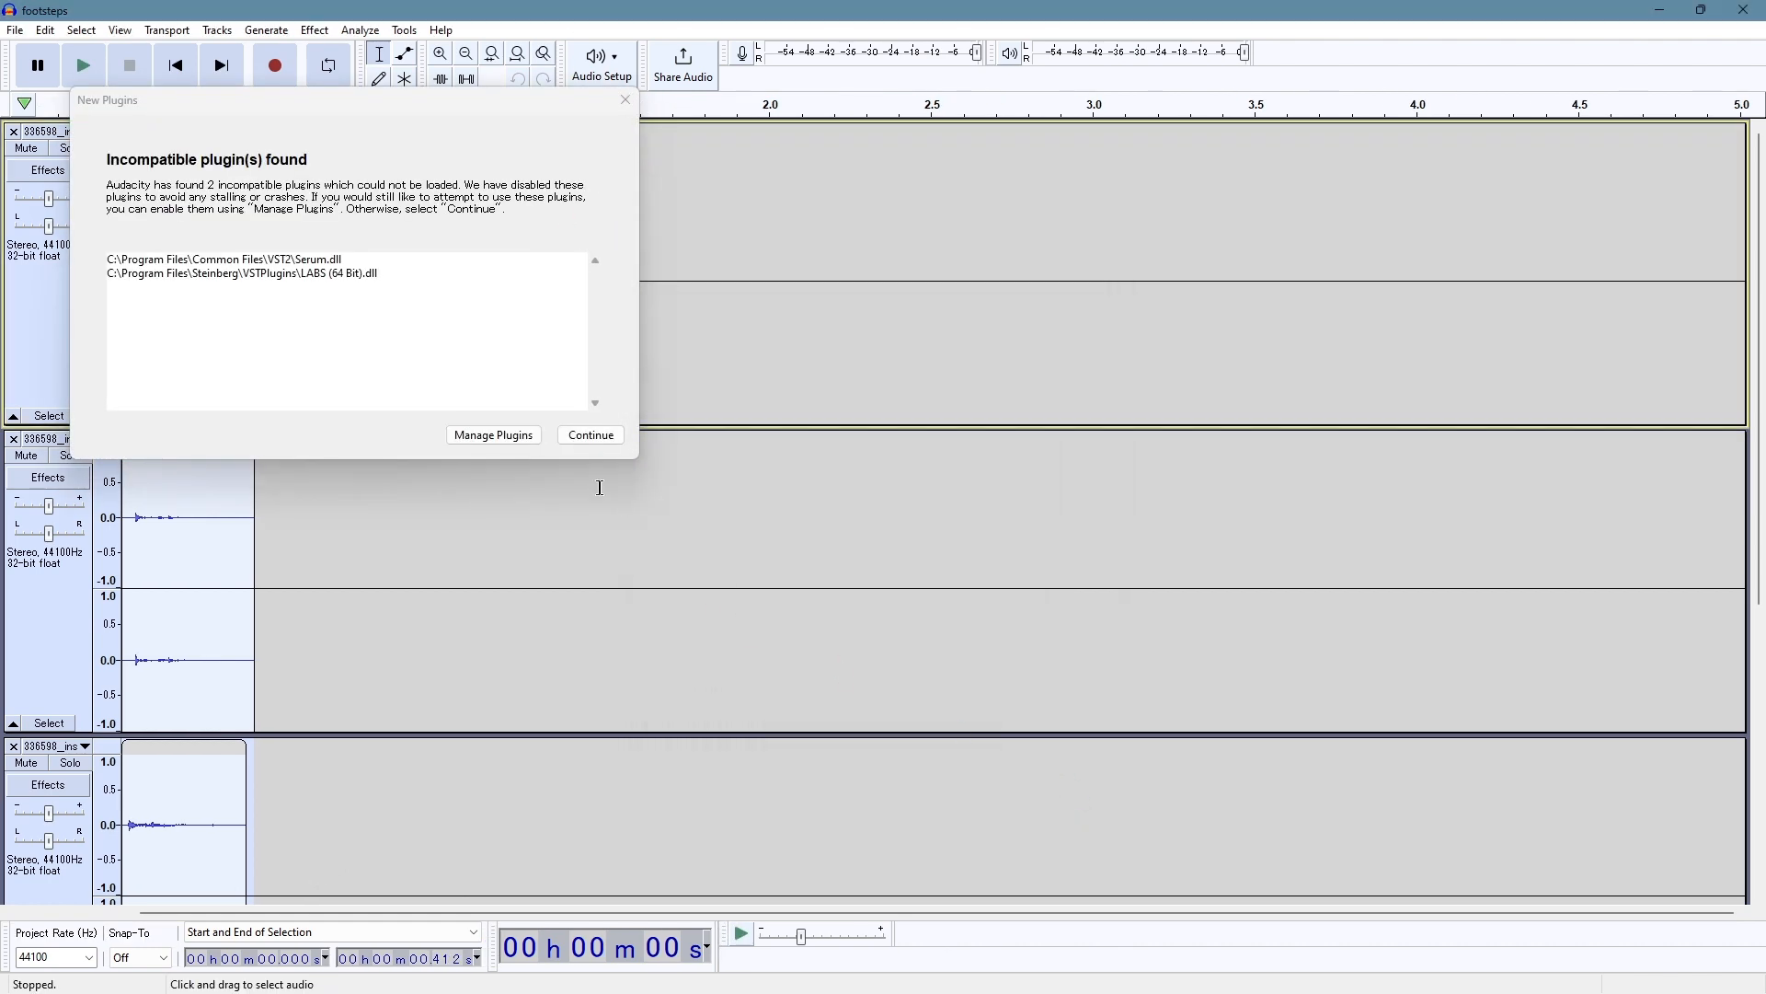
{"action": "left_click", "coordinate": [590, 437]}
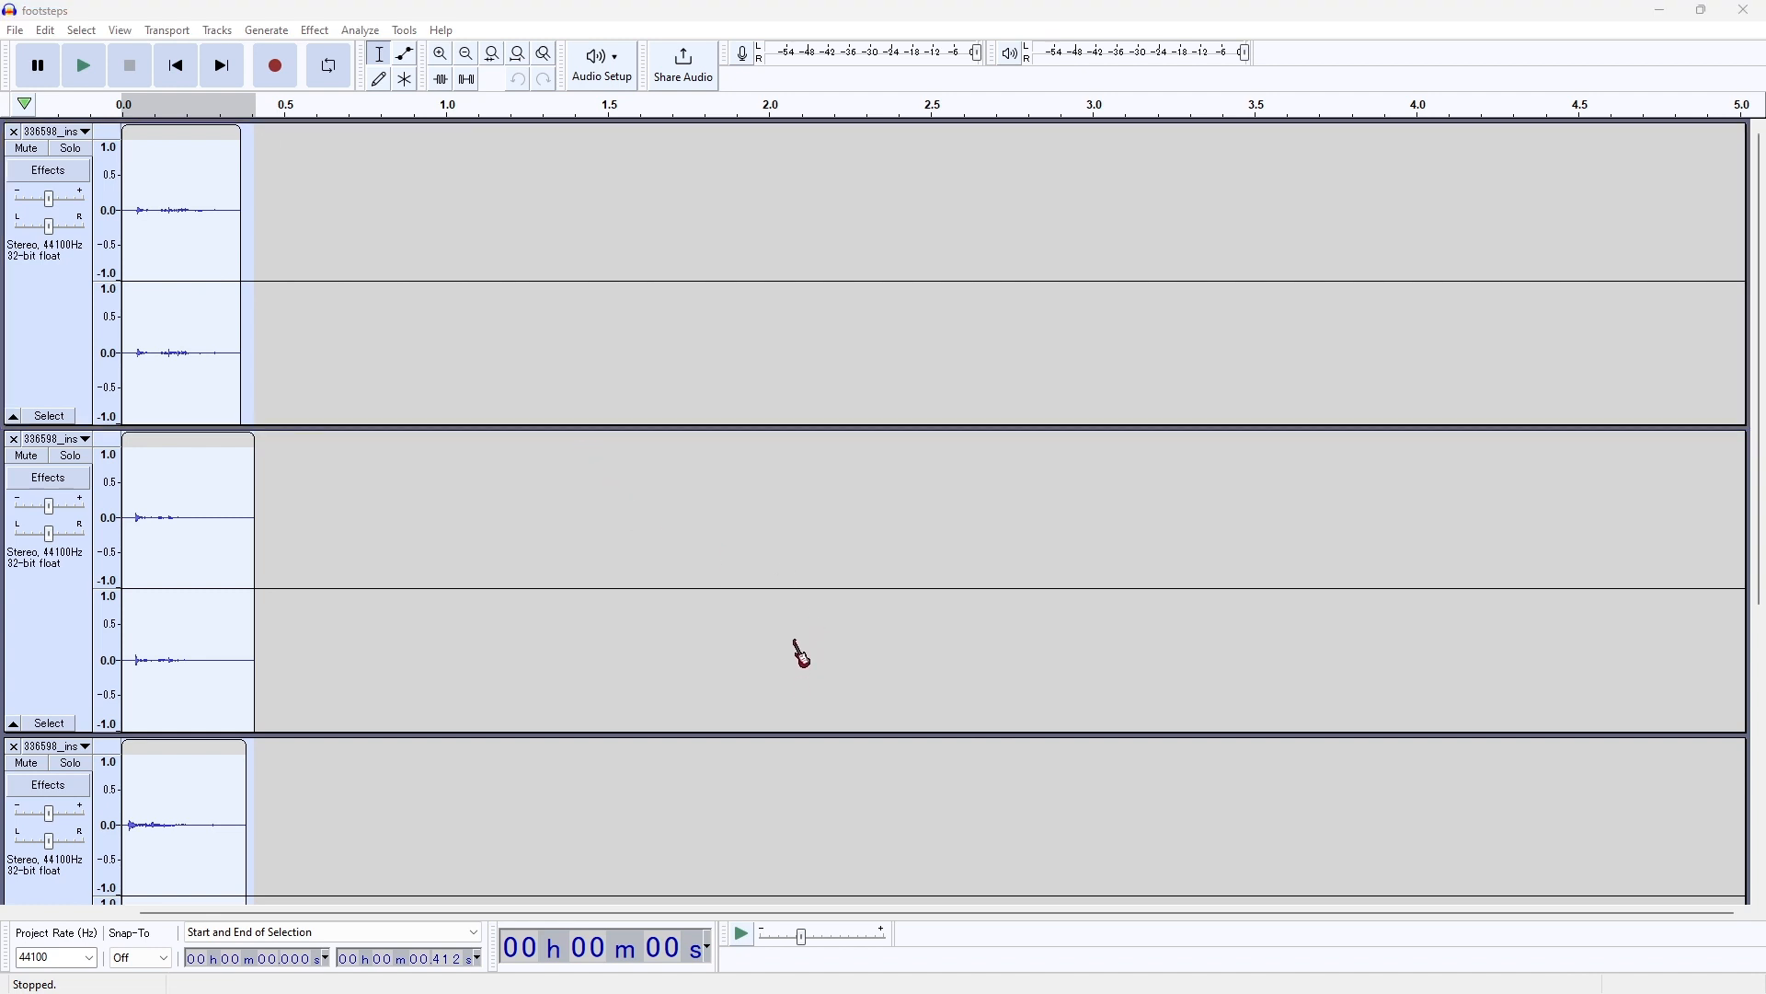
Move the installer's language dialog off this screen and look over all the footstep tracks
{"action": "scroll", "coordinate": [487, 405], "scroll_direction": "down", "scroll_amount": 2}
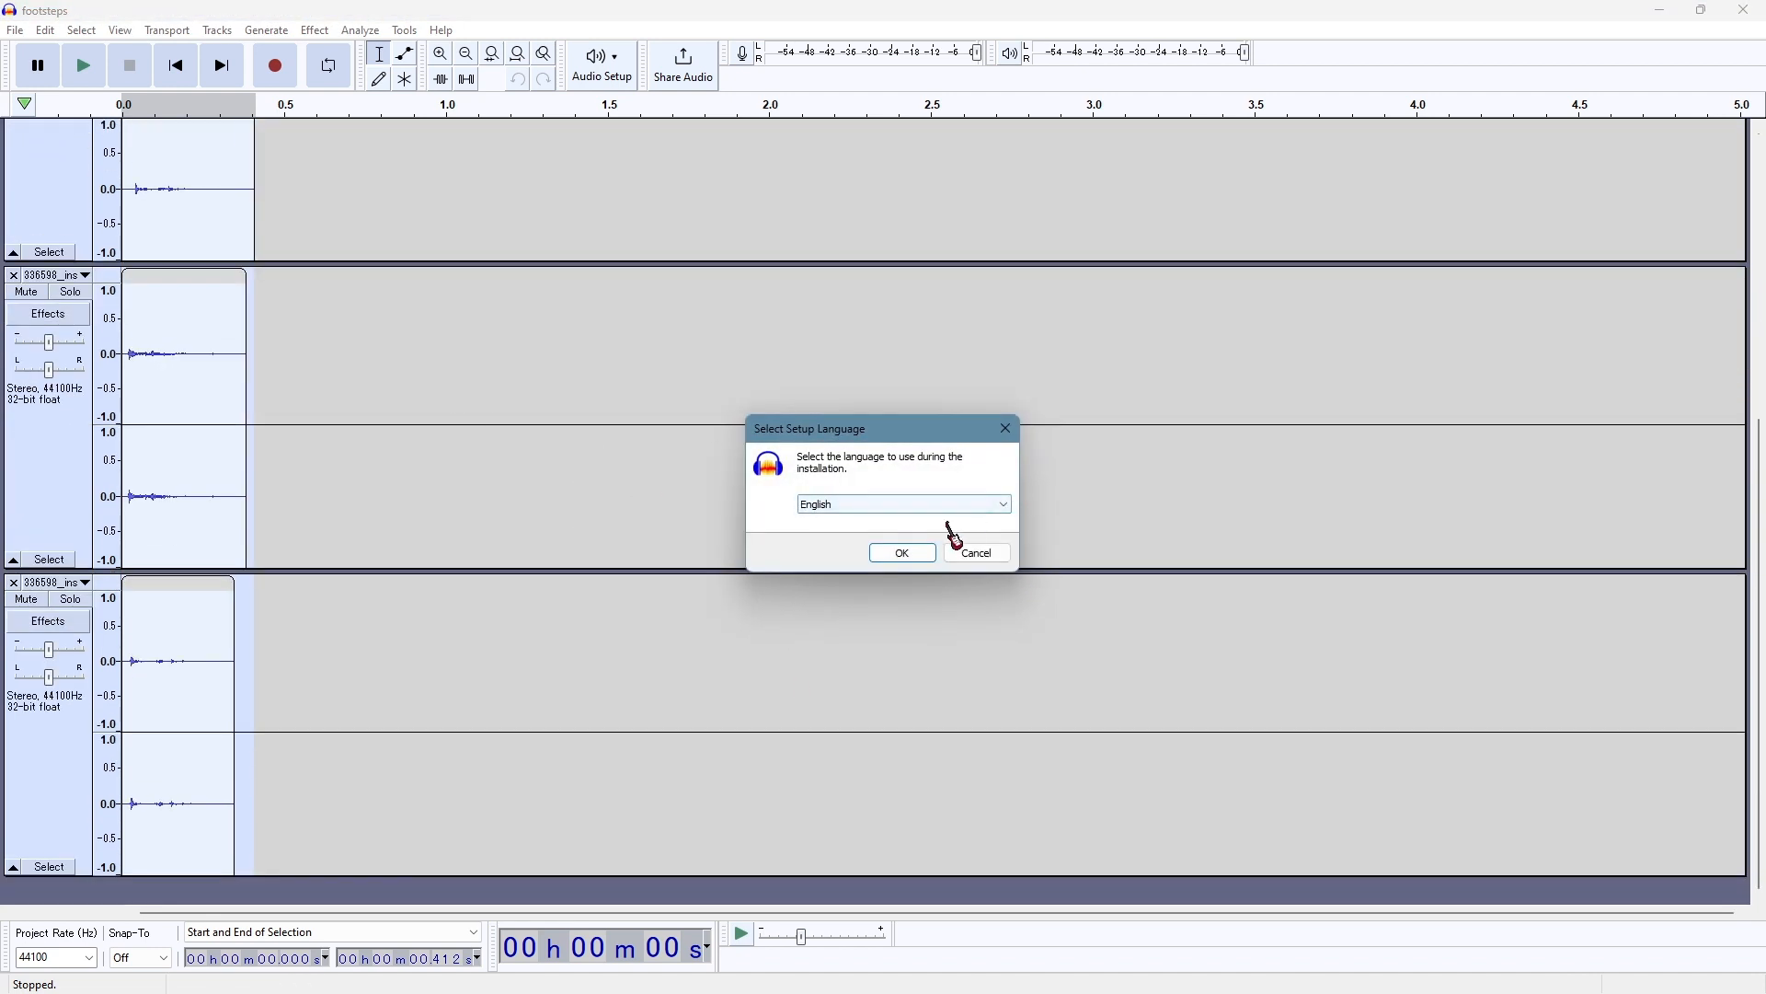
{"action": "left_click_drag", "start_coordinate": [955, 435], "coordinate": [0, 552]}
{"action": "left_click", "coordinate": [561, 11]}
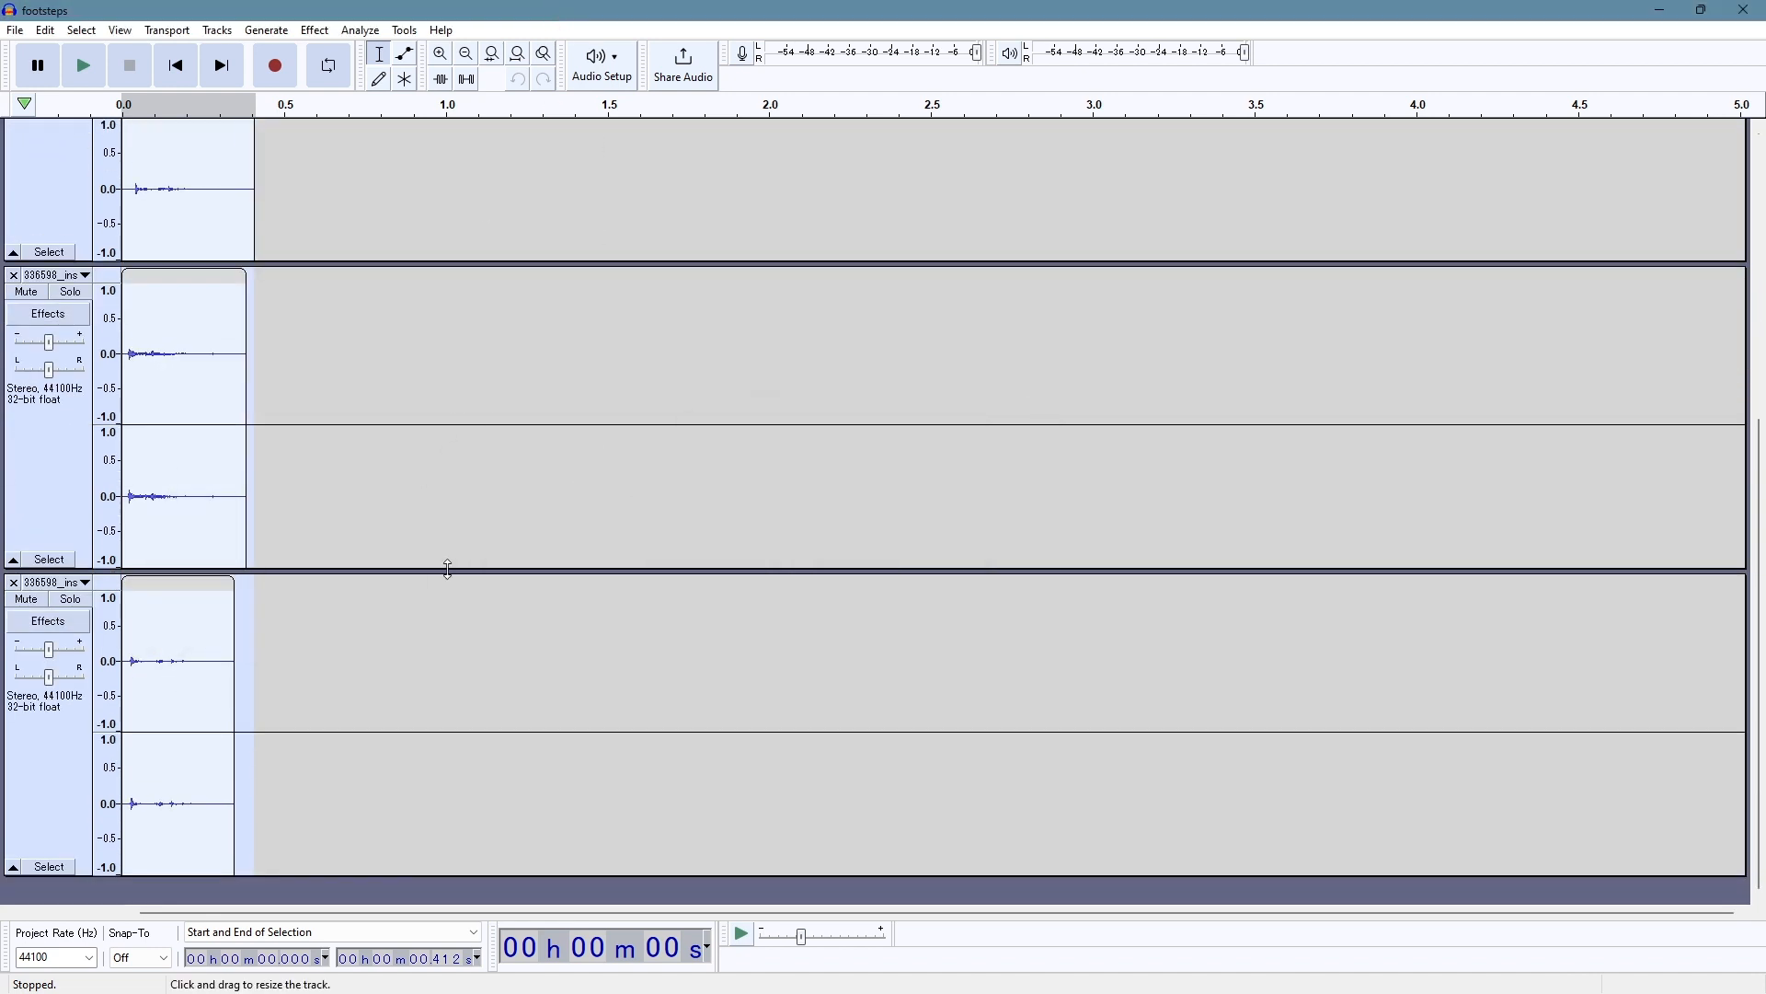
{"action": "scroll", "coordinate": [432, 570], "scroll_direction": "up", "scroll_amount": 2}
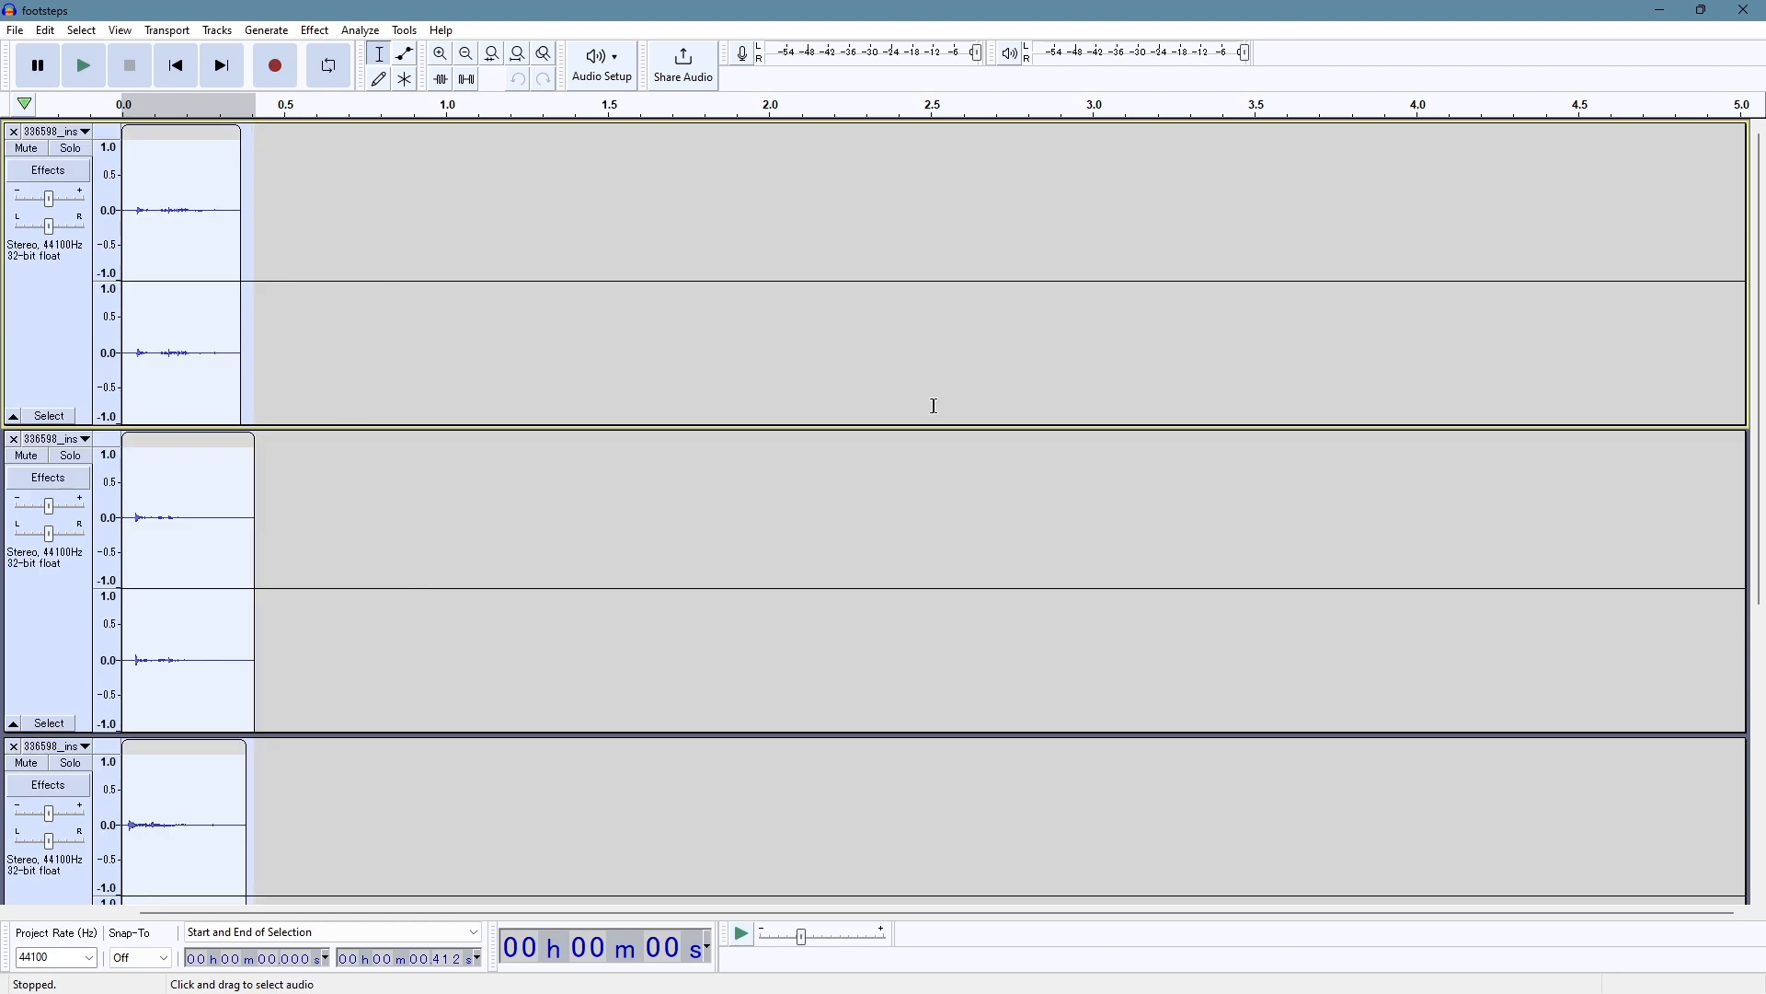
Compare the "Footsteps on concrete" waveform on Freesound with the separate footstep clips in Audacity
{"action": "key", "text": "alt+Tab"}
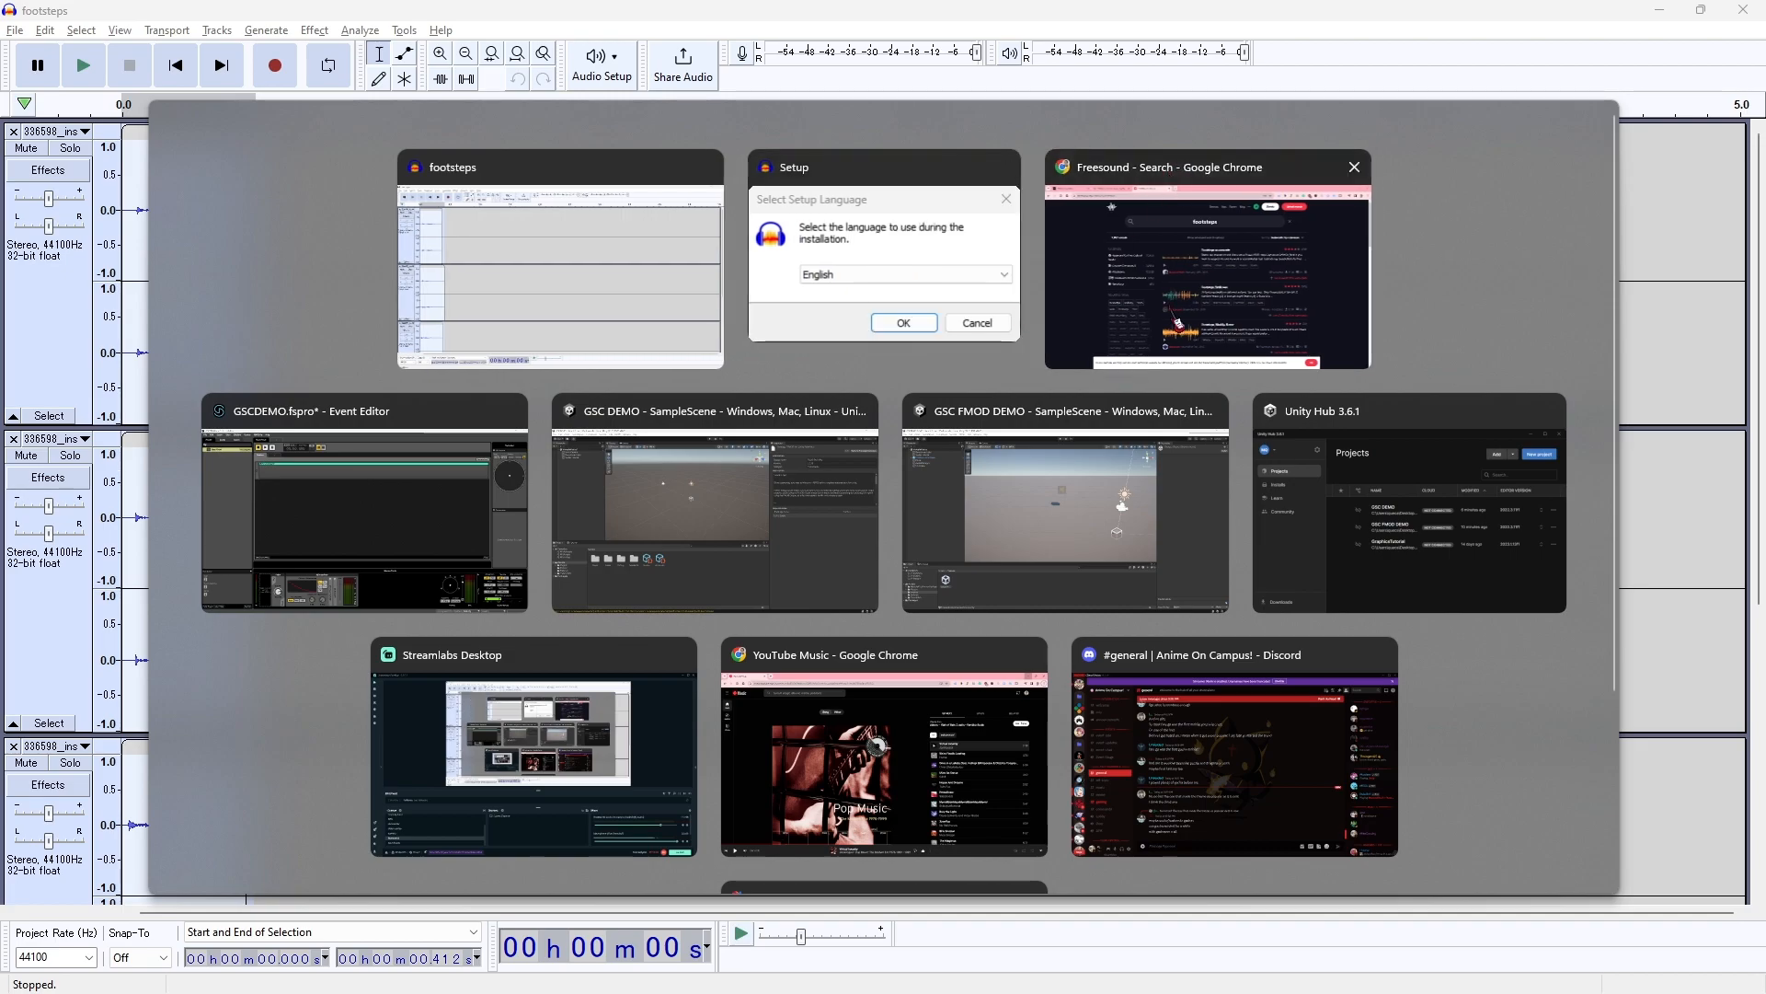
{"action": "left_click", "coordinate": [1185, 314]}
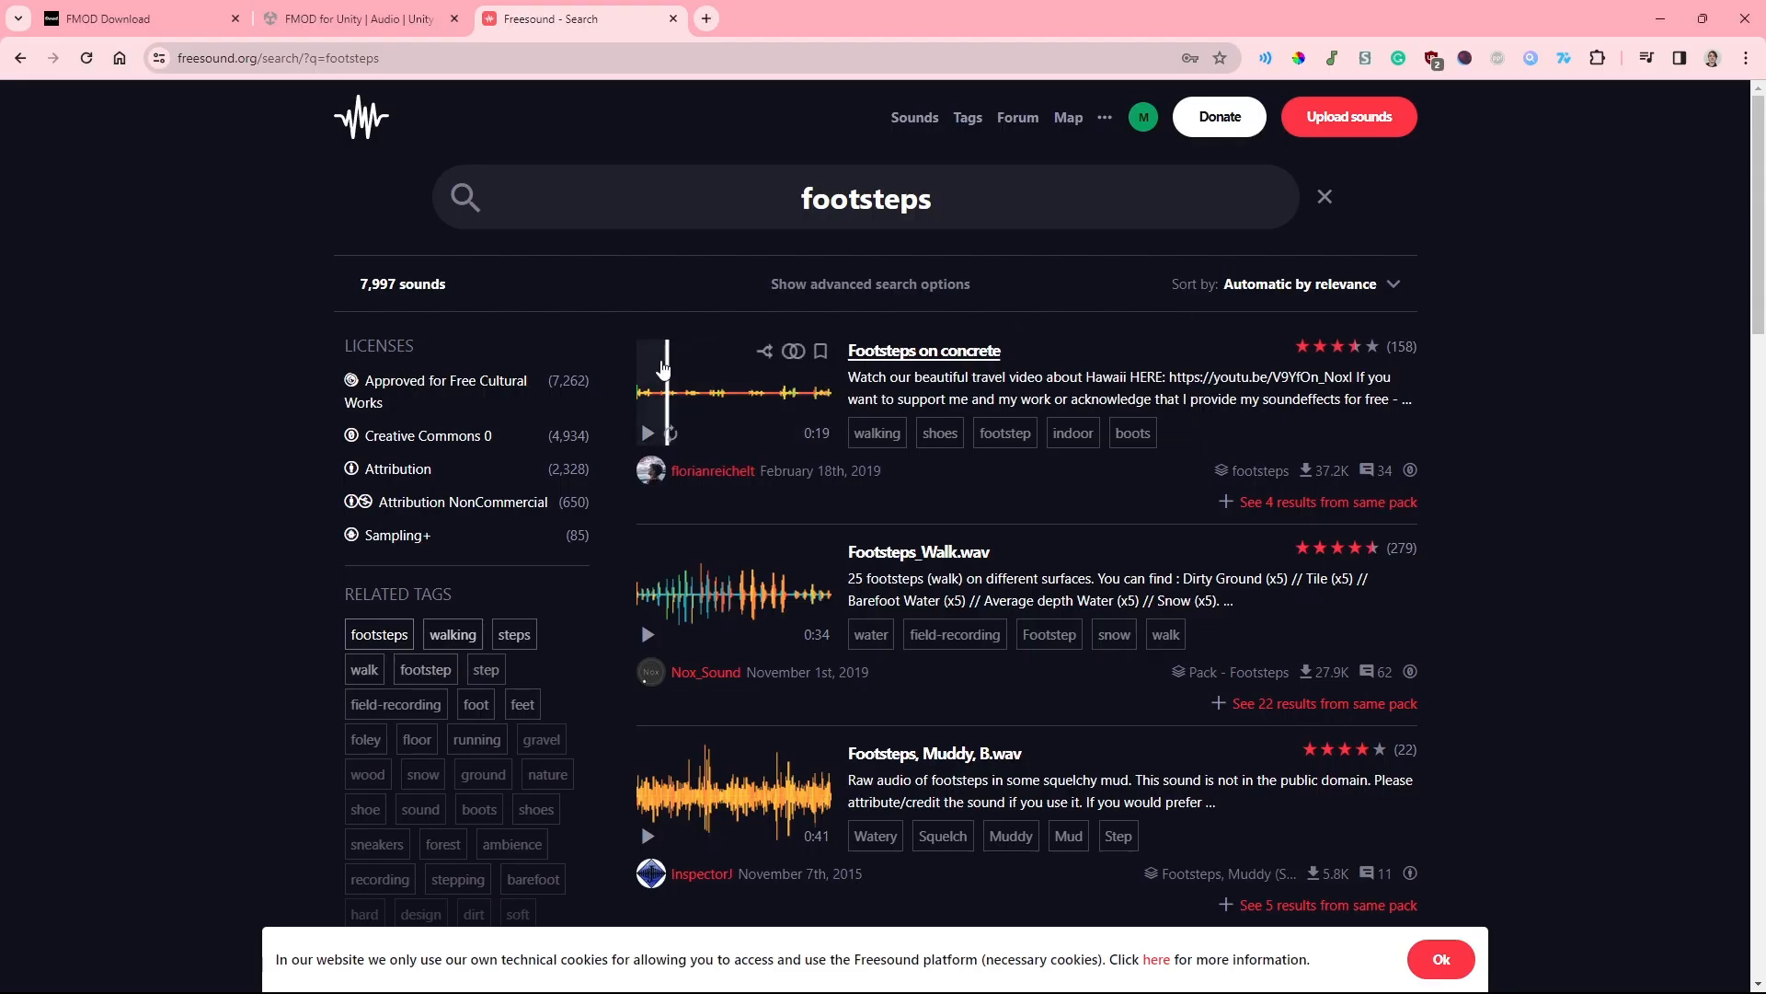
{"action": "key", "text": "alt+Tab"}
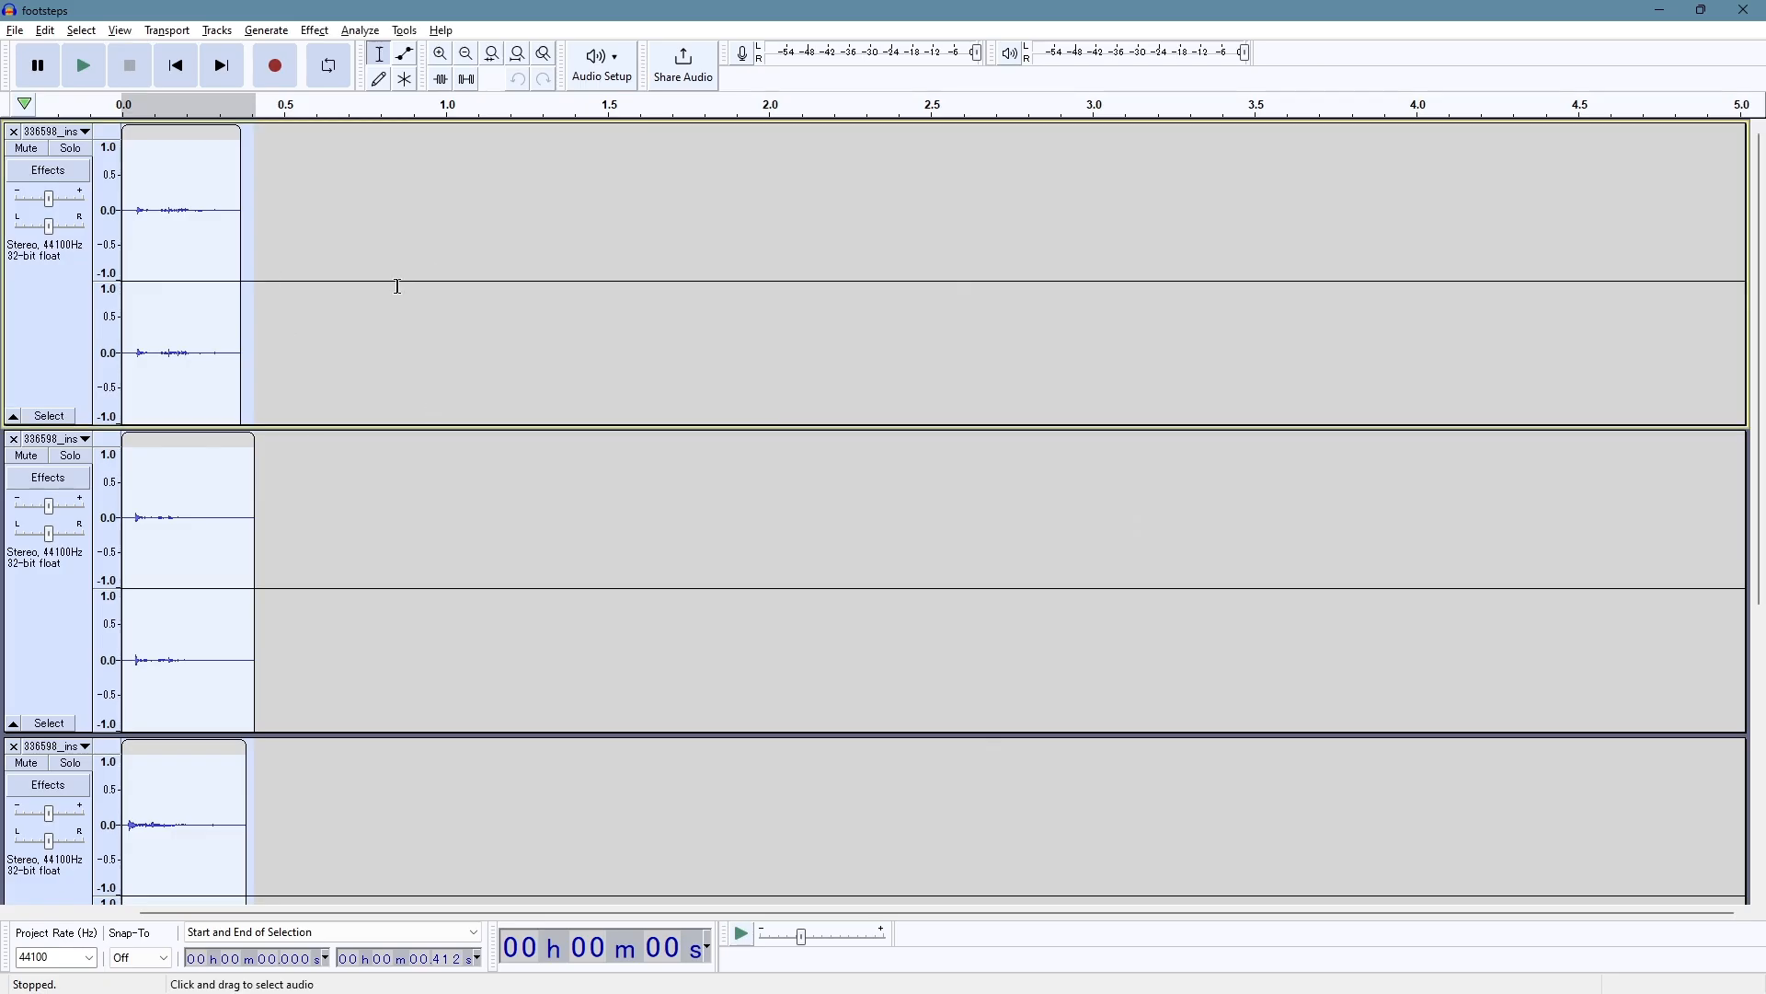
{"action": "key", "text": "alt+Tab"}
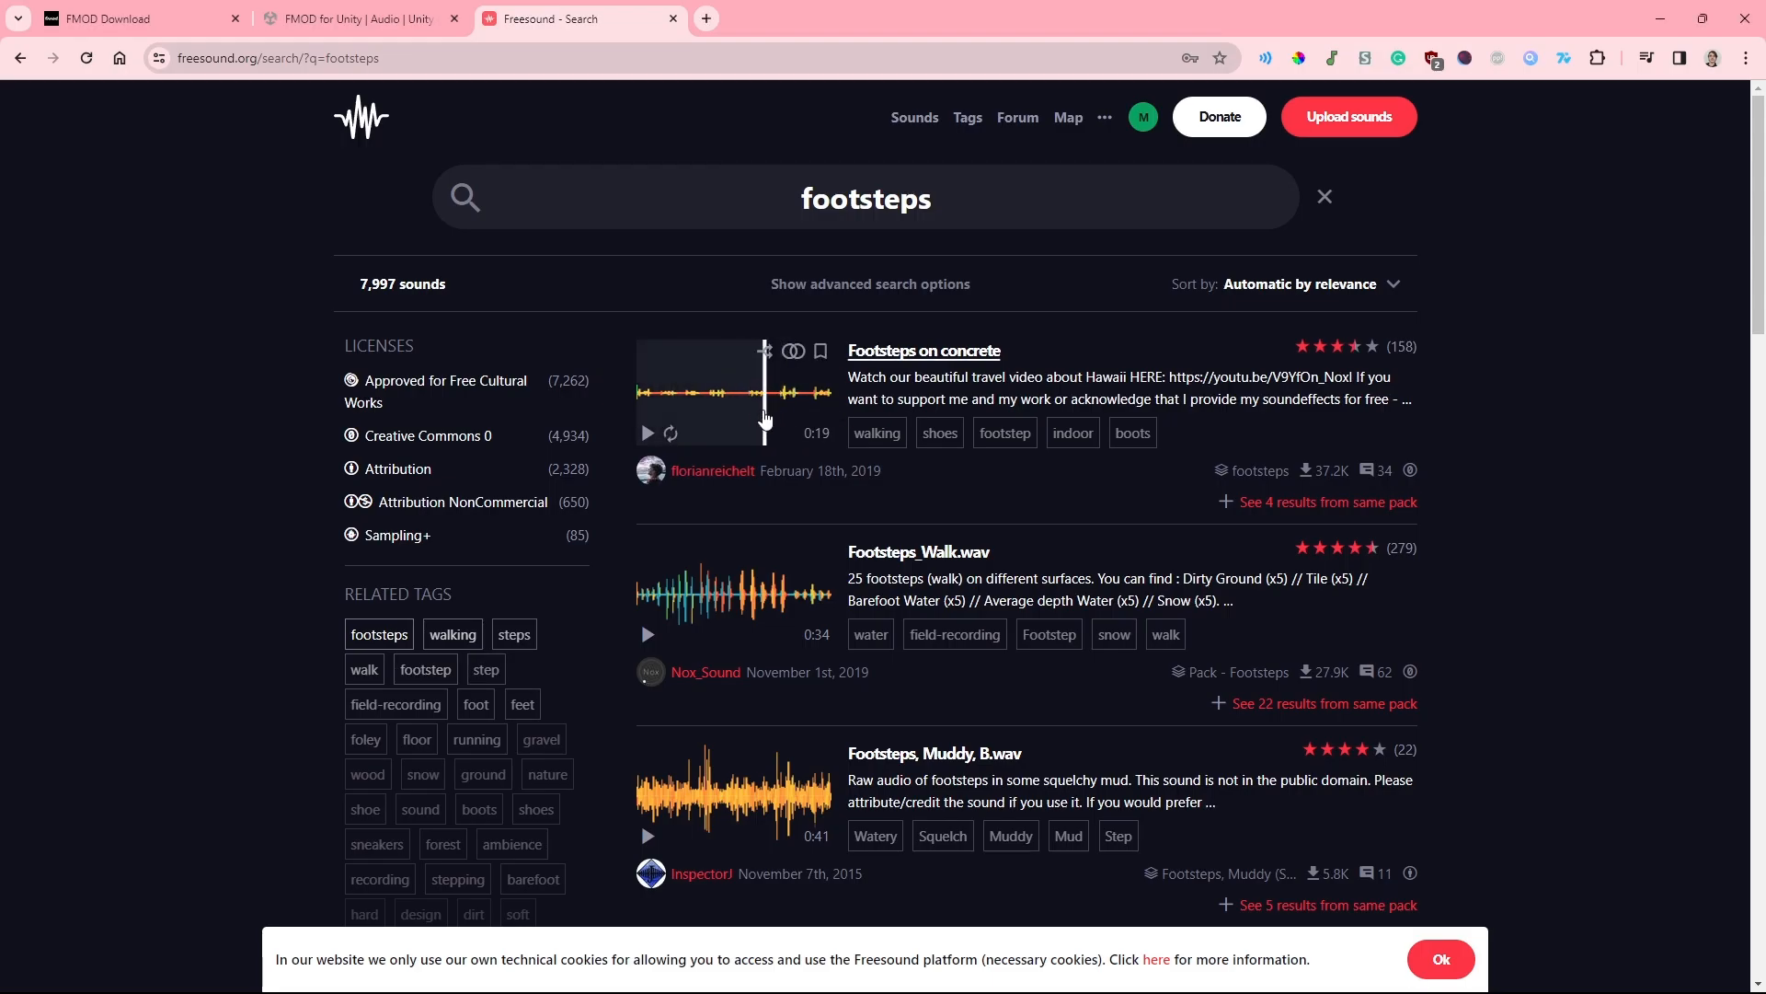
{"action": "key", "text": "alt+Tab"}
Solo and play the first three footstep tracks one after another to hear each single step
{"action": "left_click", "coordinate": [131, 196]}
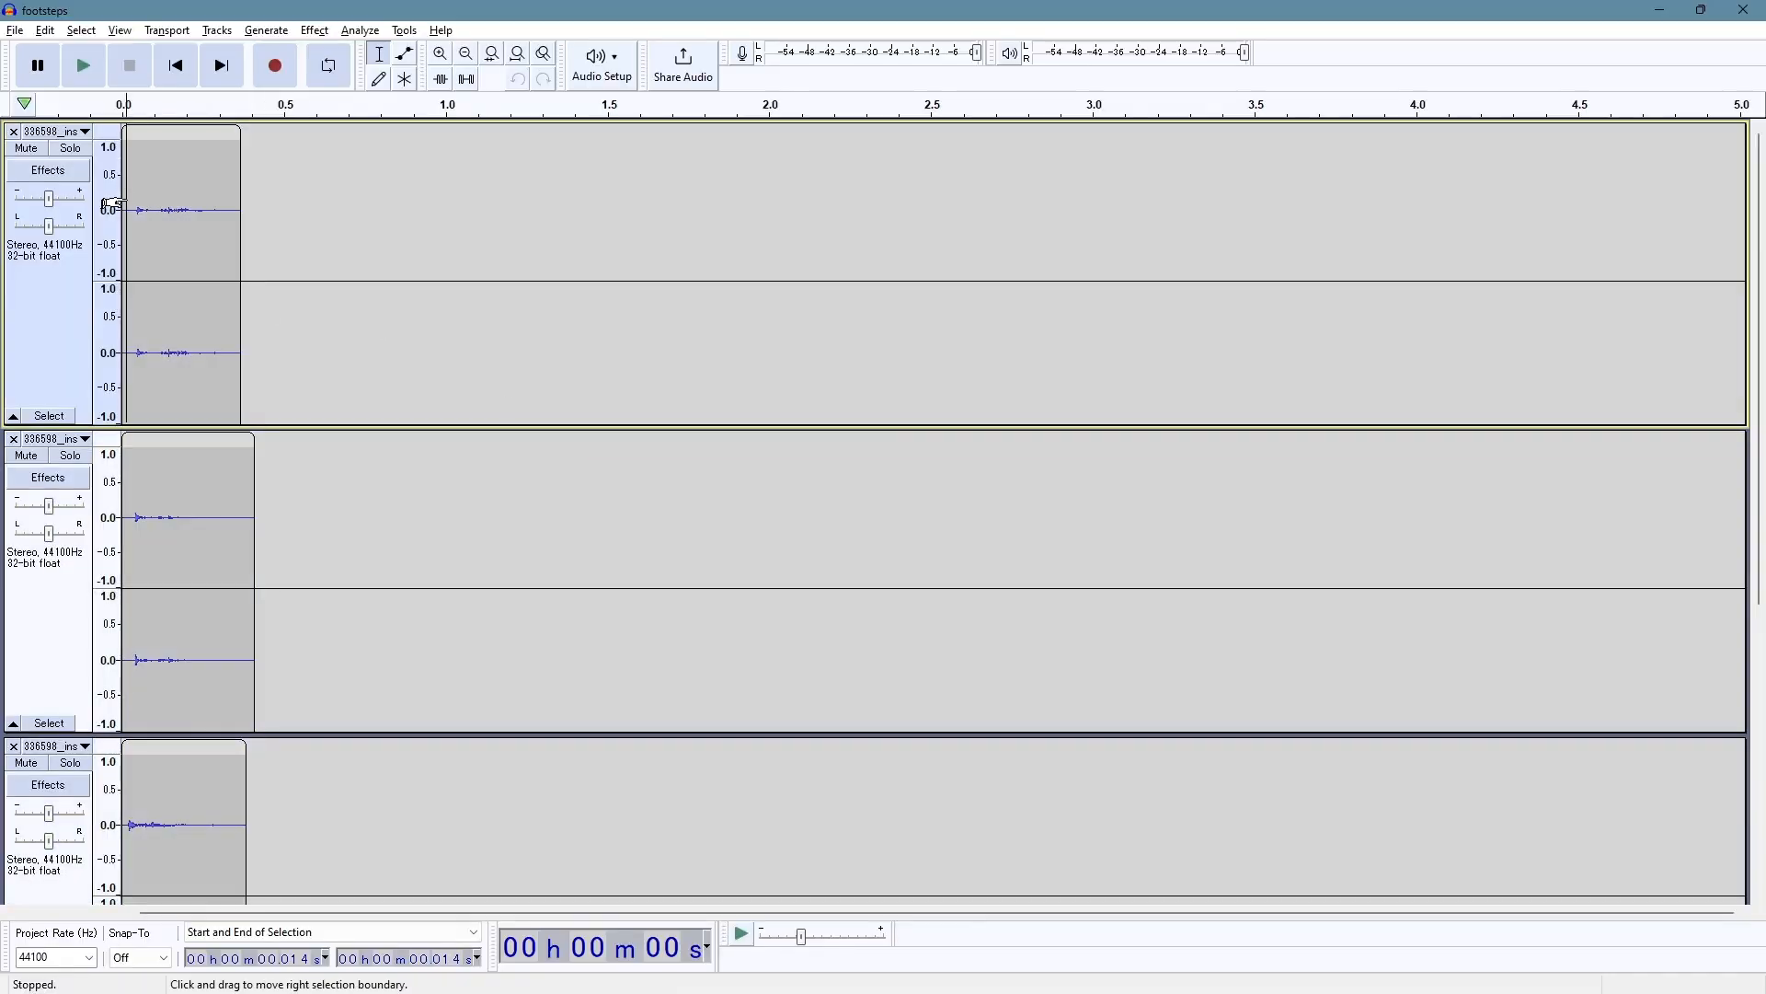
{"action": "left_click", "coordinate": [72, 150]}
{"action": "key", "text": "space"}
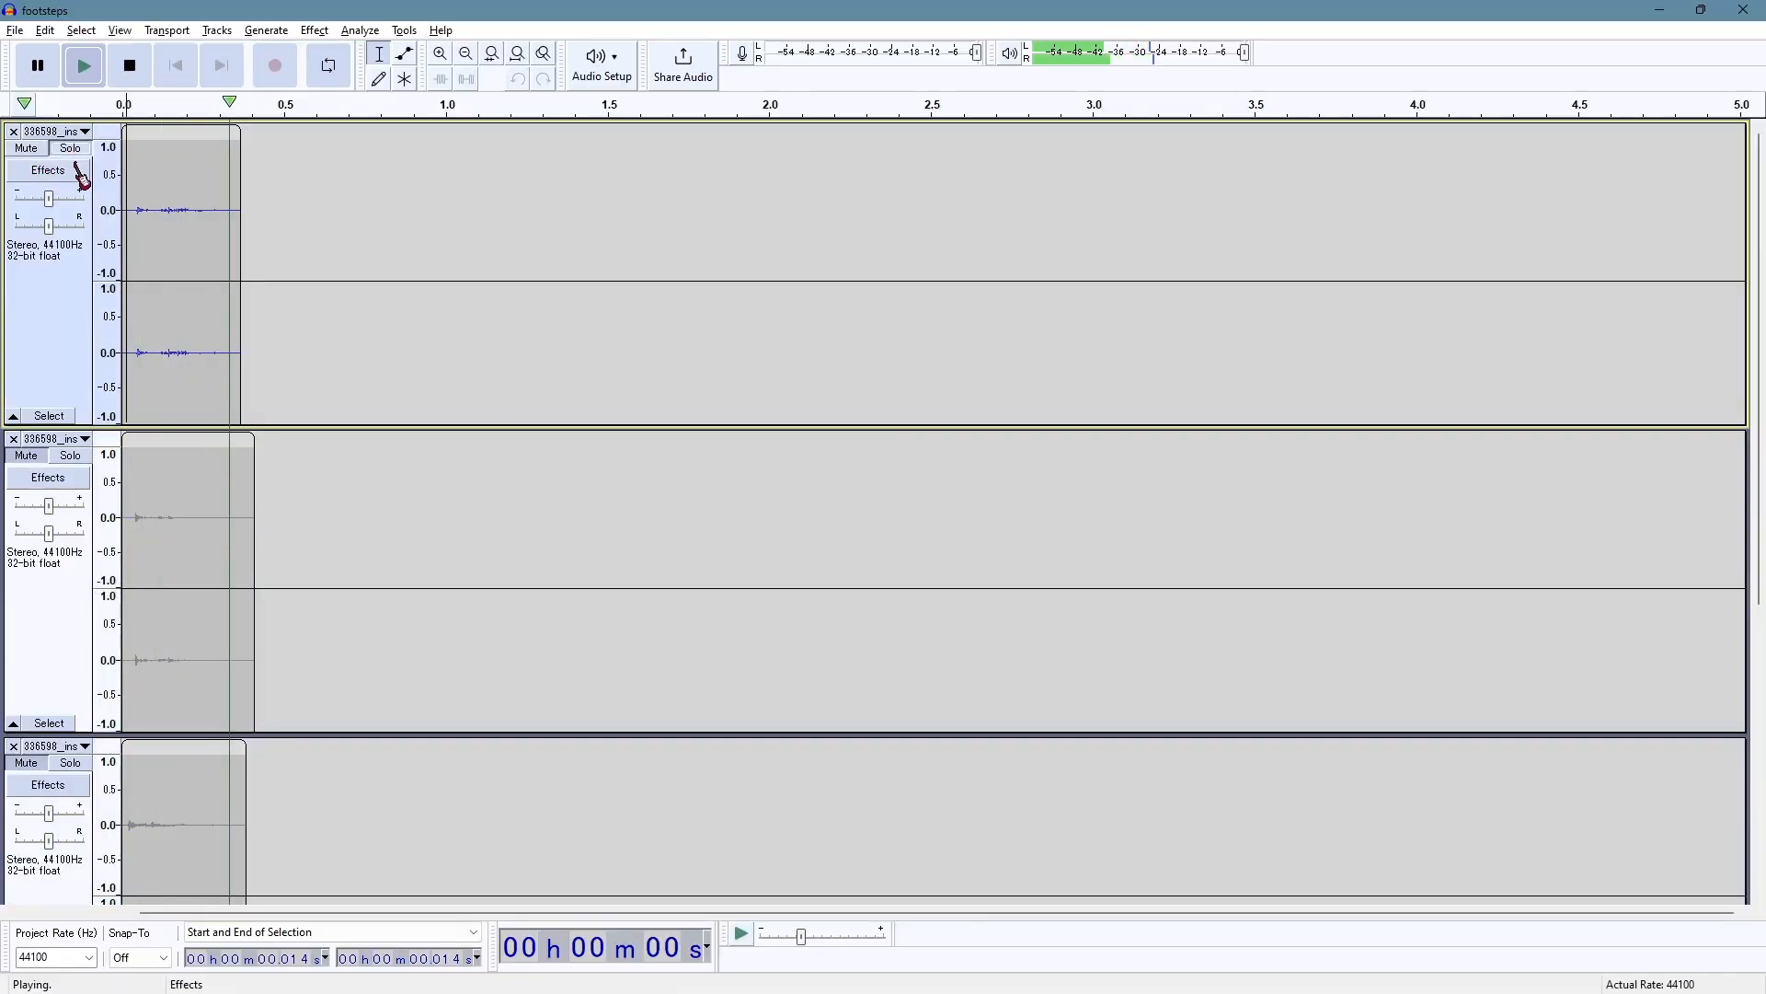
{"action": "left_click", "coordinate": [71, 455]}
{"action": "key", "text": "space"}
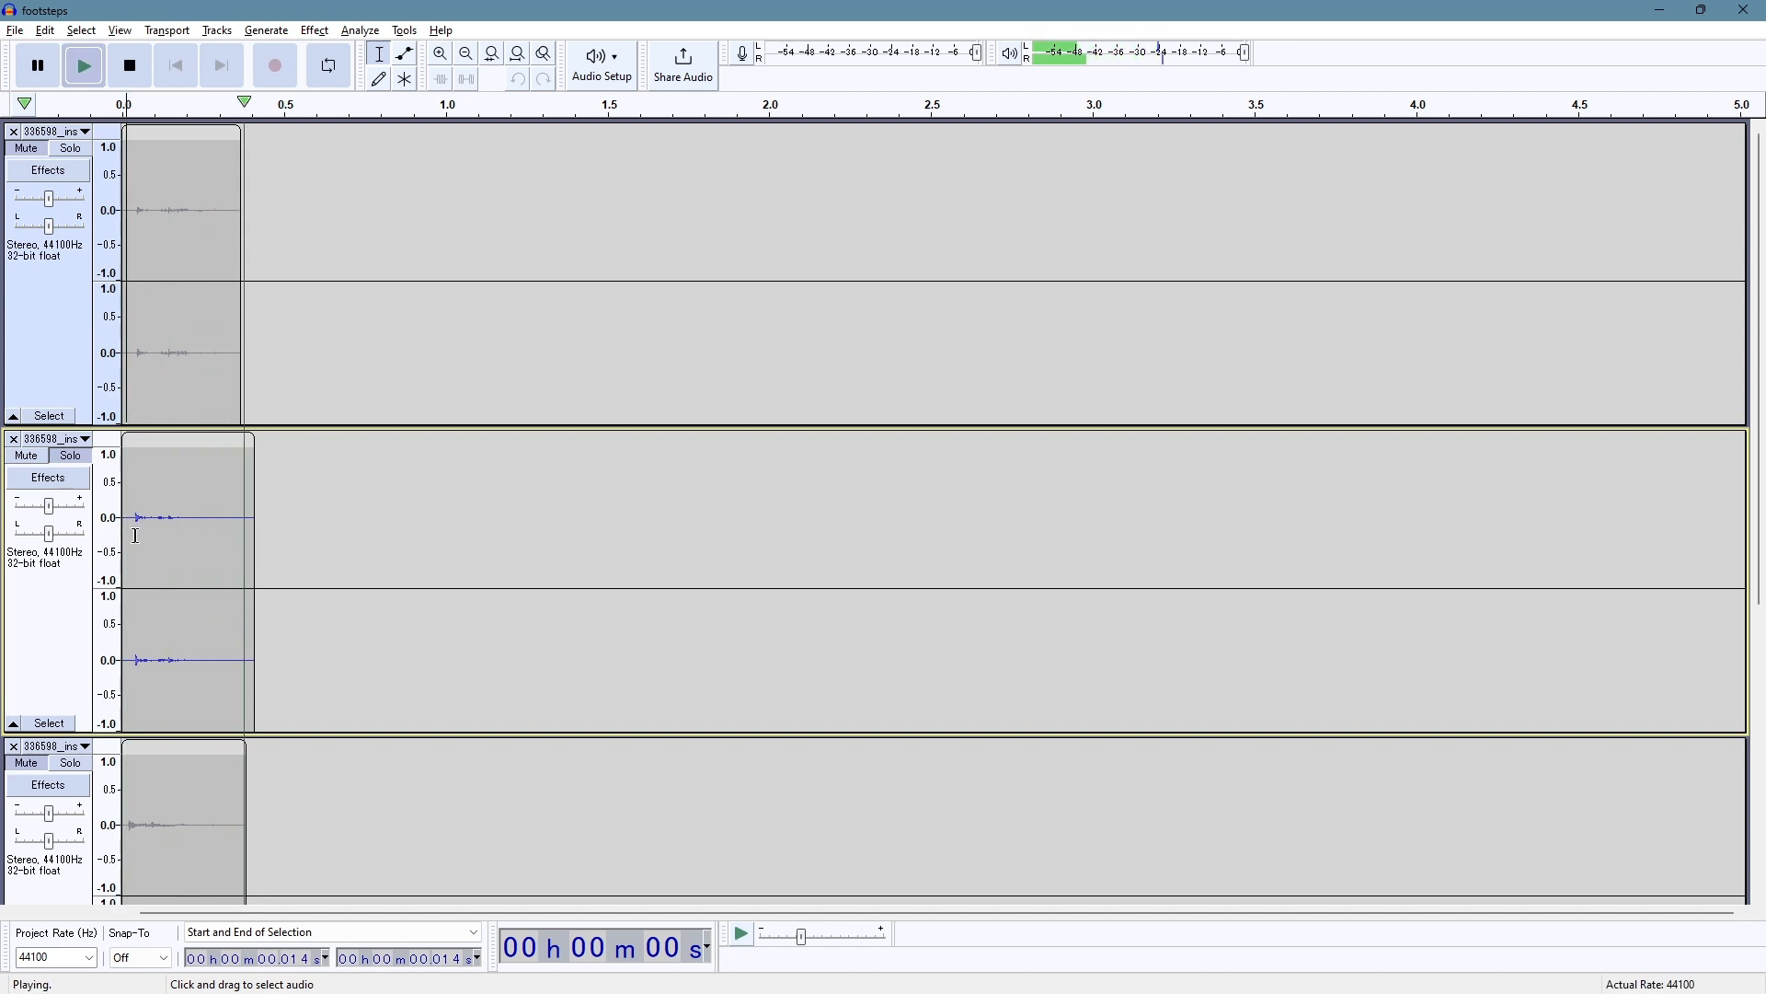
{"action": "left_click", "coordinate": [71, 763]}
{"action": "scroll", "coordinate": [390, 666], "scroll_direction": "down", "scroll_amount": 3}
{"action": "key", "text": "space"}
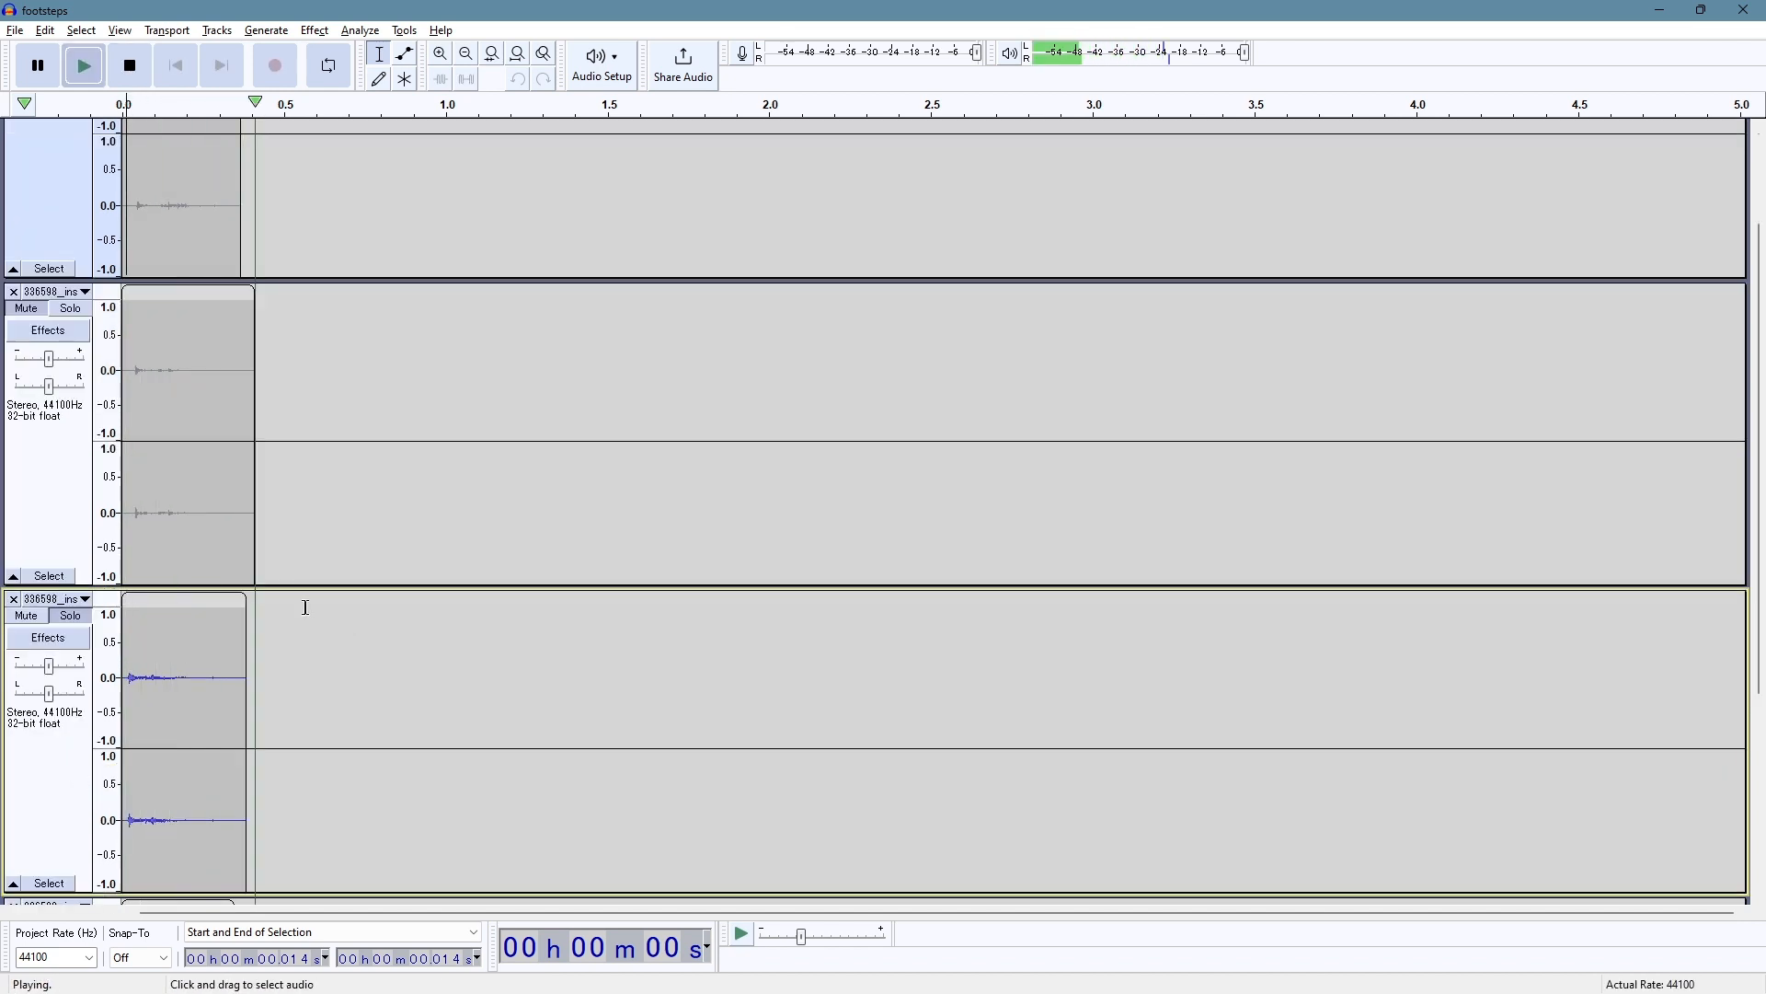
{"action": "scroll", "coordinate": [280, 603], "scroll_direction": "down", "scroll_amount": 5}
{"action": "scroll", "coordinate": [240, 597], "scroll_direction": "up", "scroll_amount": 8}
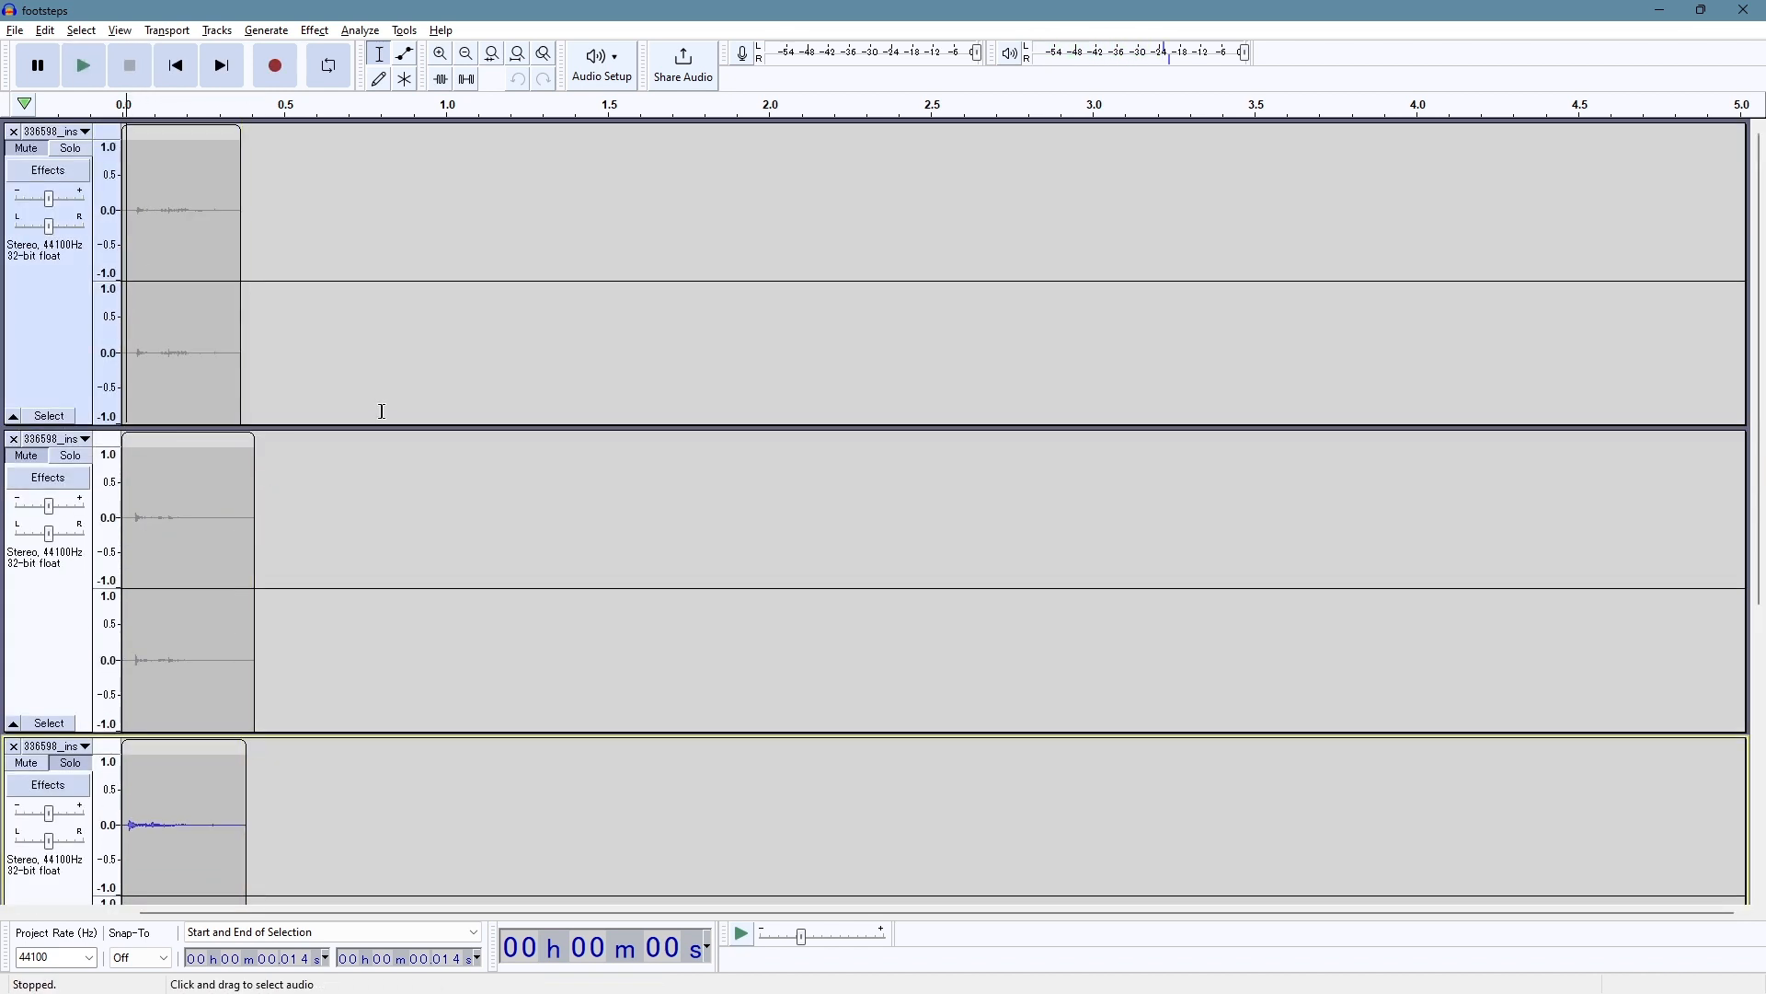
Look through Audacity's effect categories, including volume and compression, fading, and noise removal, and through the audio export options
{"action": "left_click", "coordinate": [315, 30]}
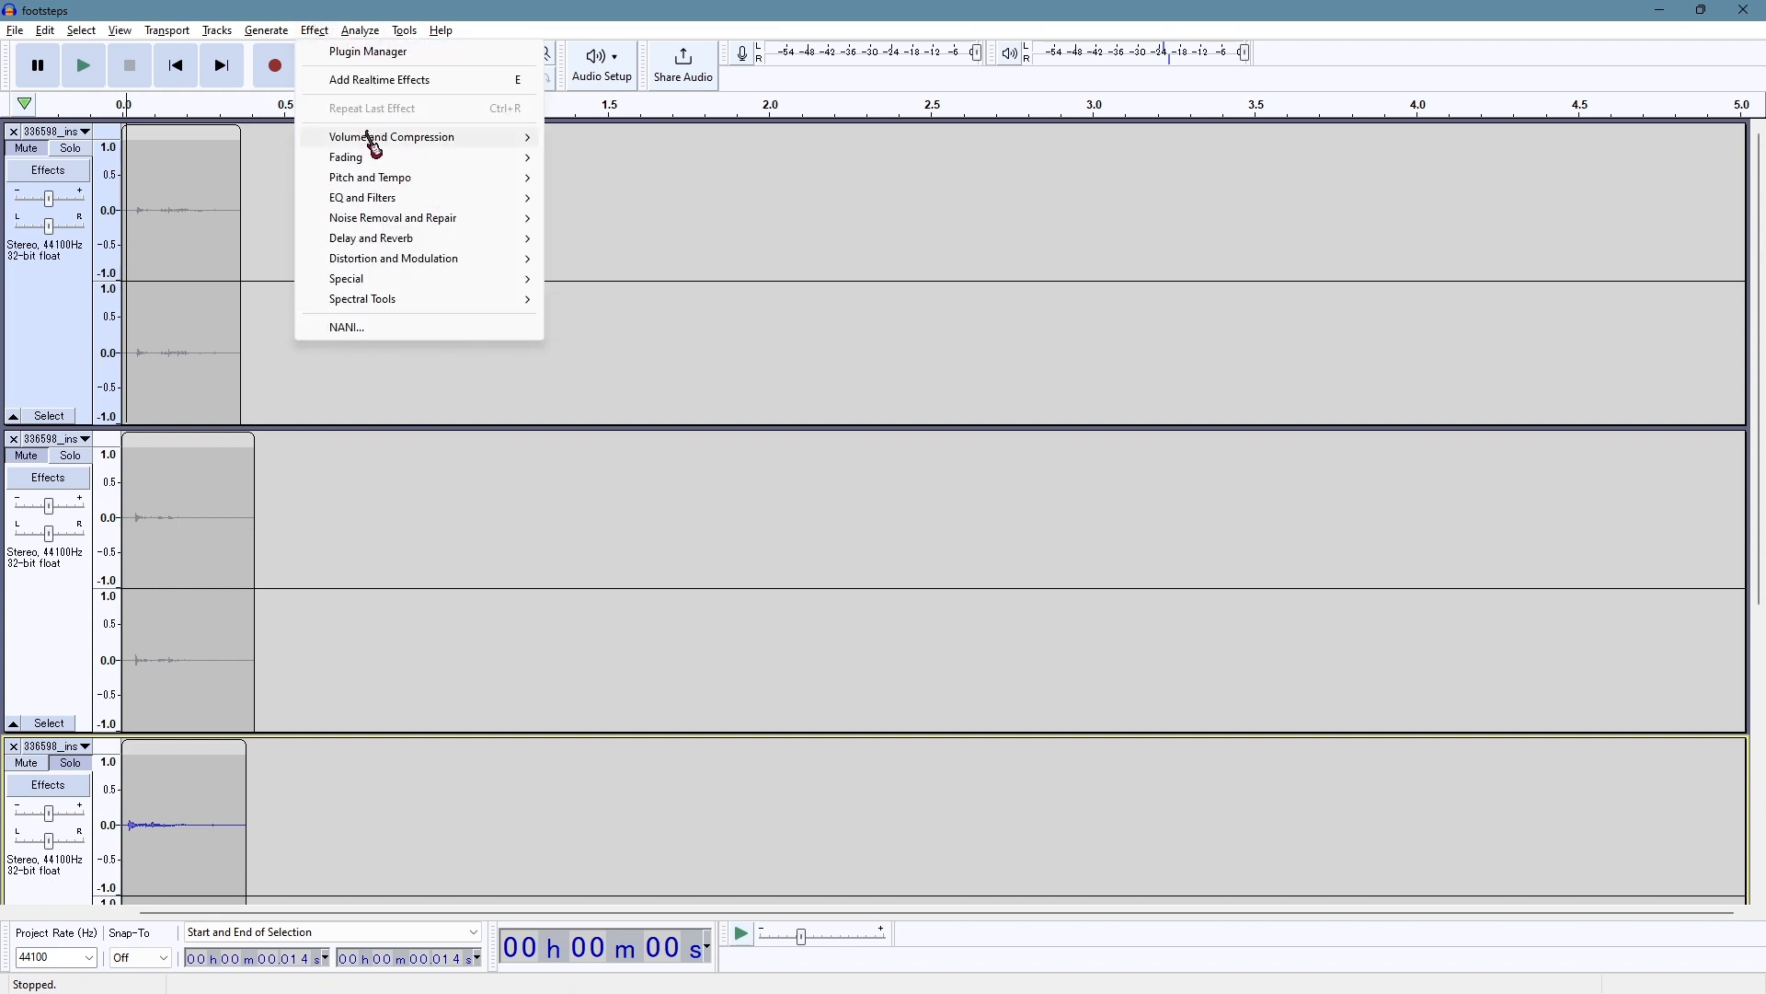
{"action": "mouse_move", "coordinate": [366, 132]}
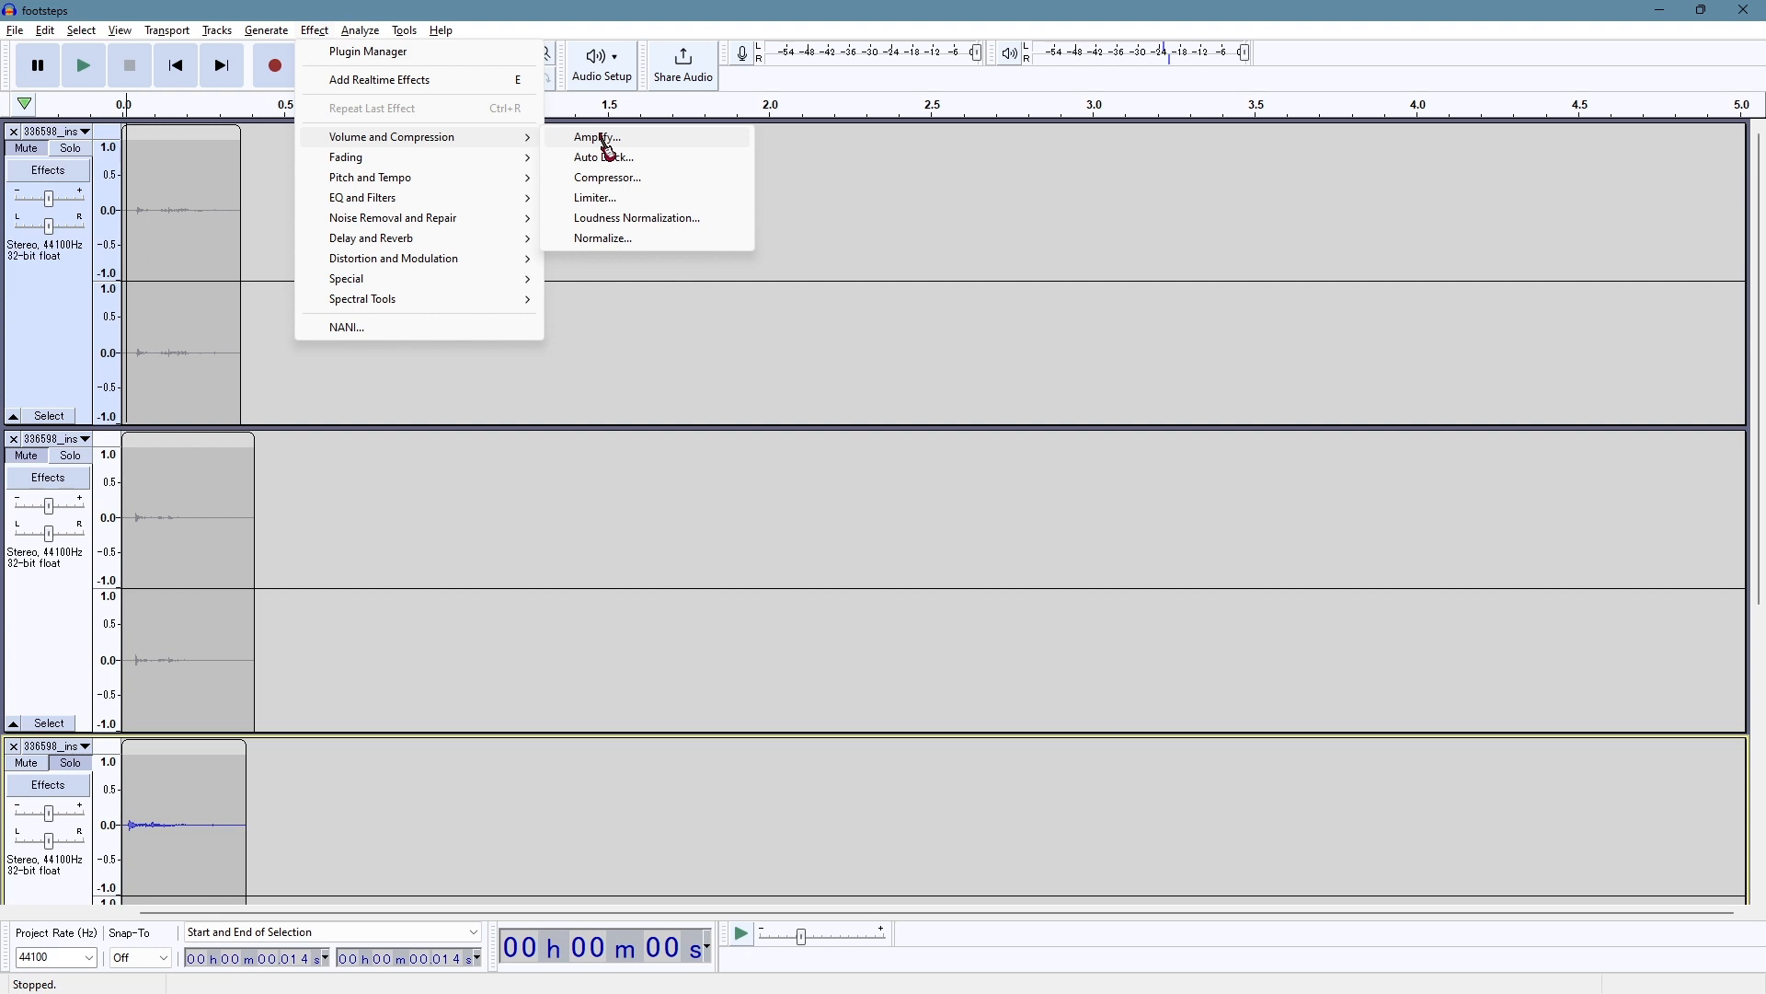
{"action": "mouse_move", "coordinate": [482, 162]}
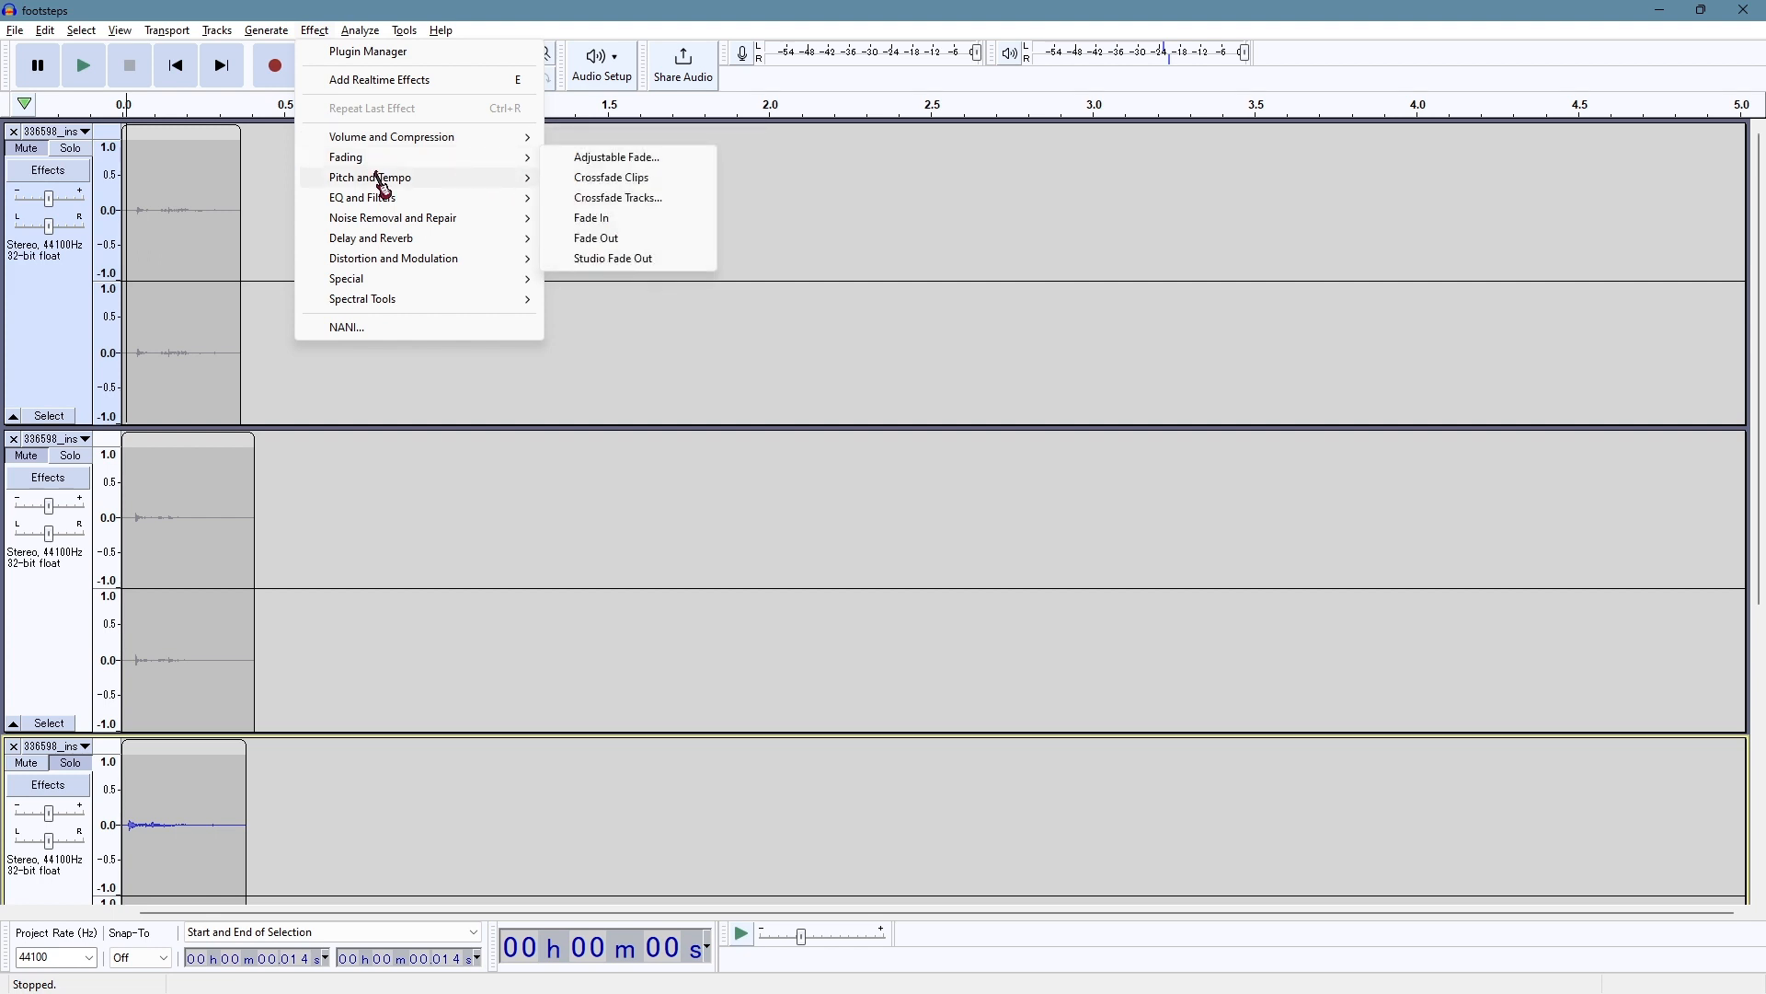
{"action": "mouse_move", "coordinate": [402, 203]}
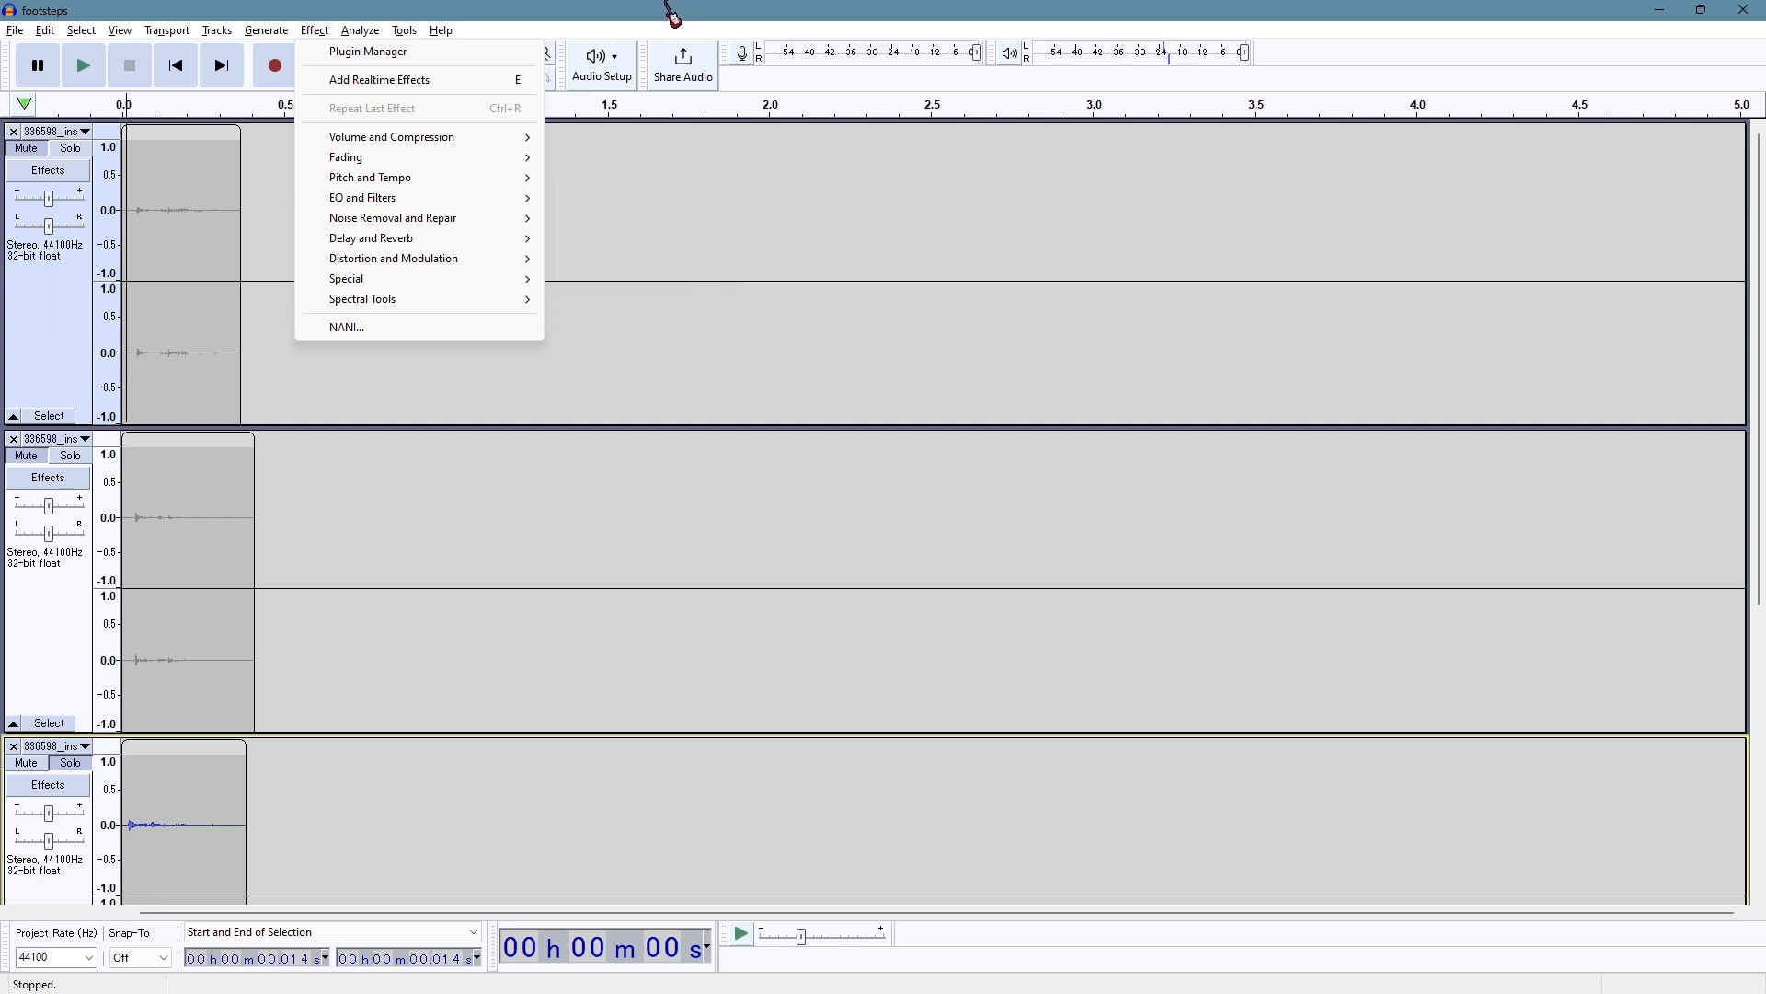
{"action": "left_click", "coordinate": [600, 9]}
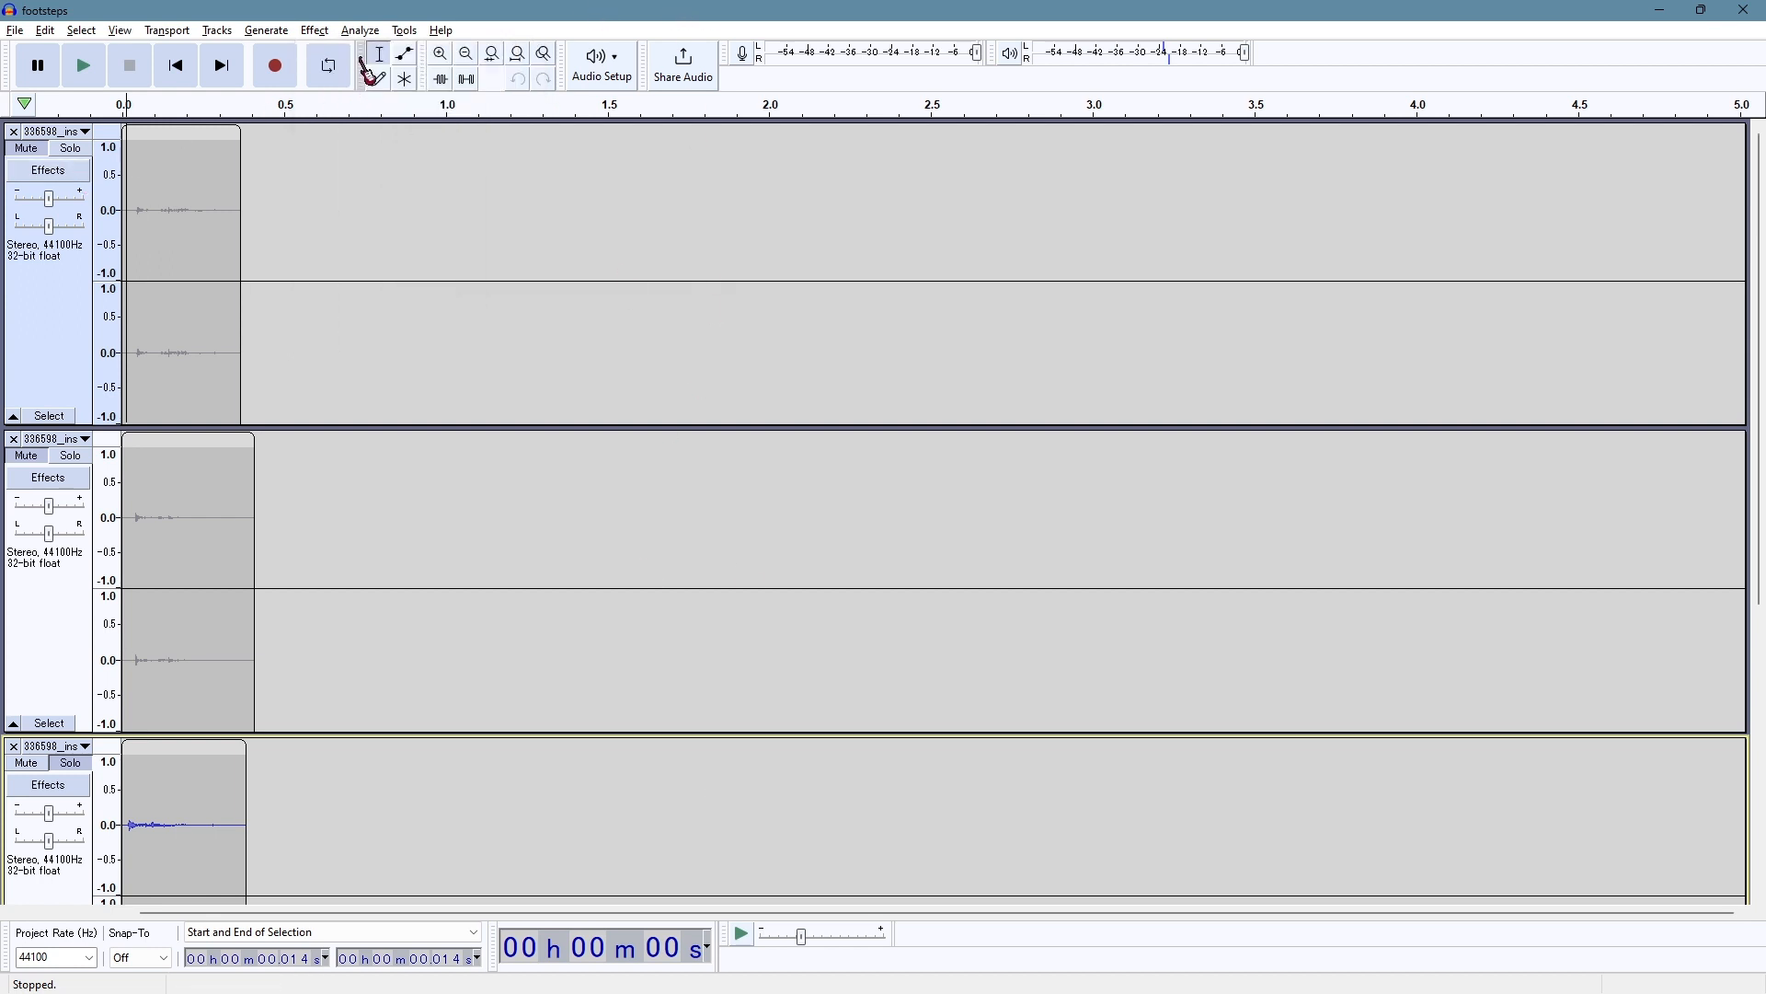
{"action": "left_click", "coordinate": [316, 31]}
{"action": "mouse_move", "coordinate": [513, 218]}
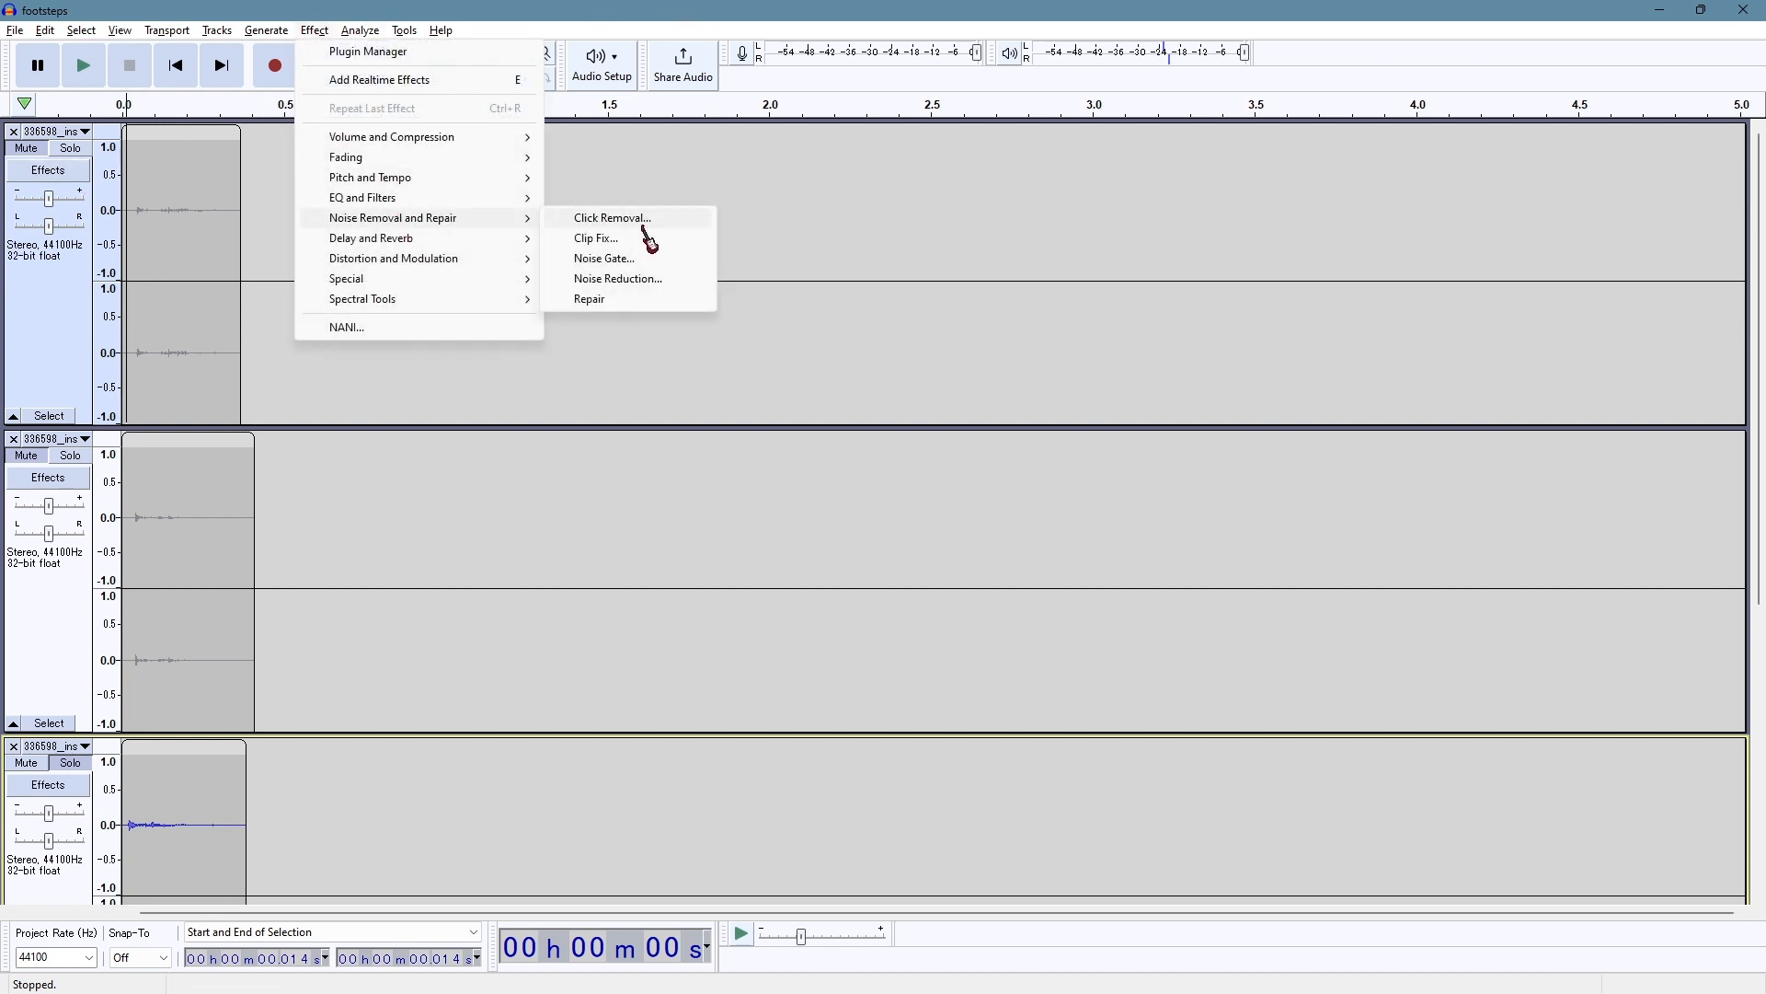
{"action": "left_click", "coordinate": [373, 2]}
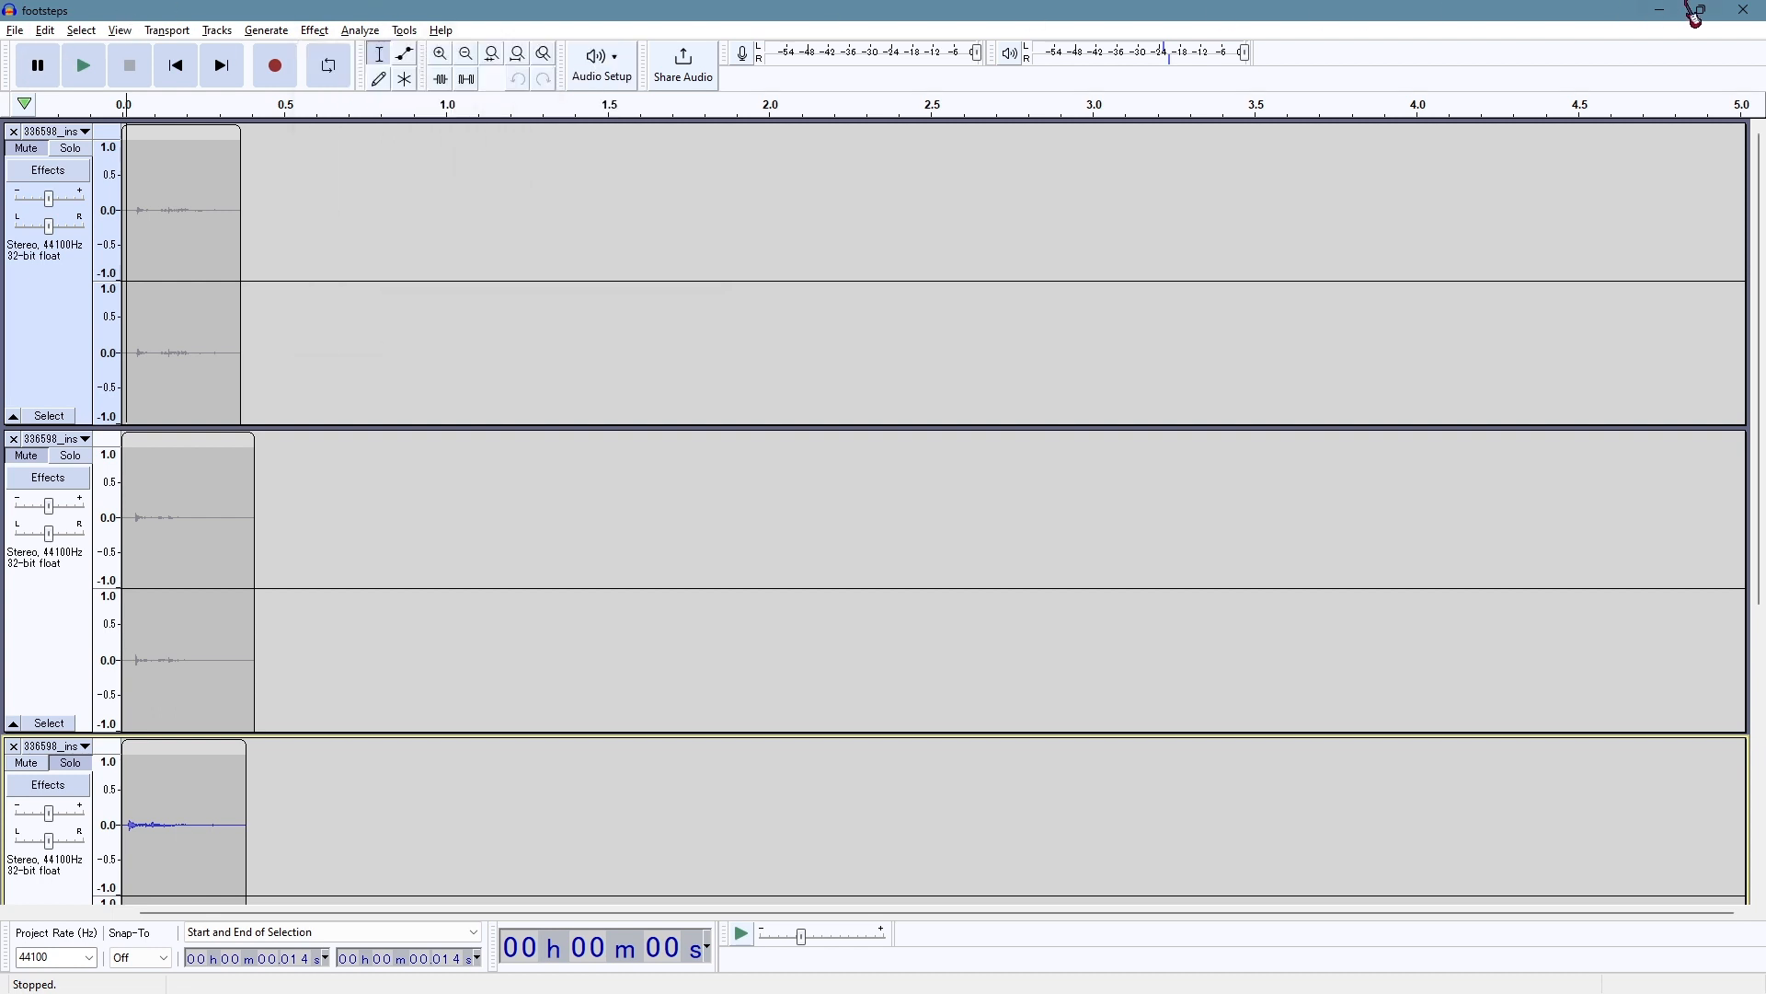
{"action": "left_click", "coordinate": [16, 31]}
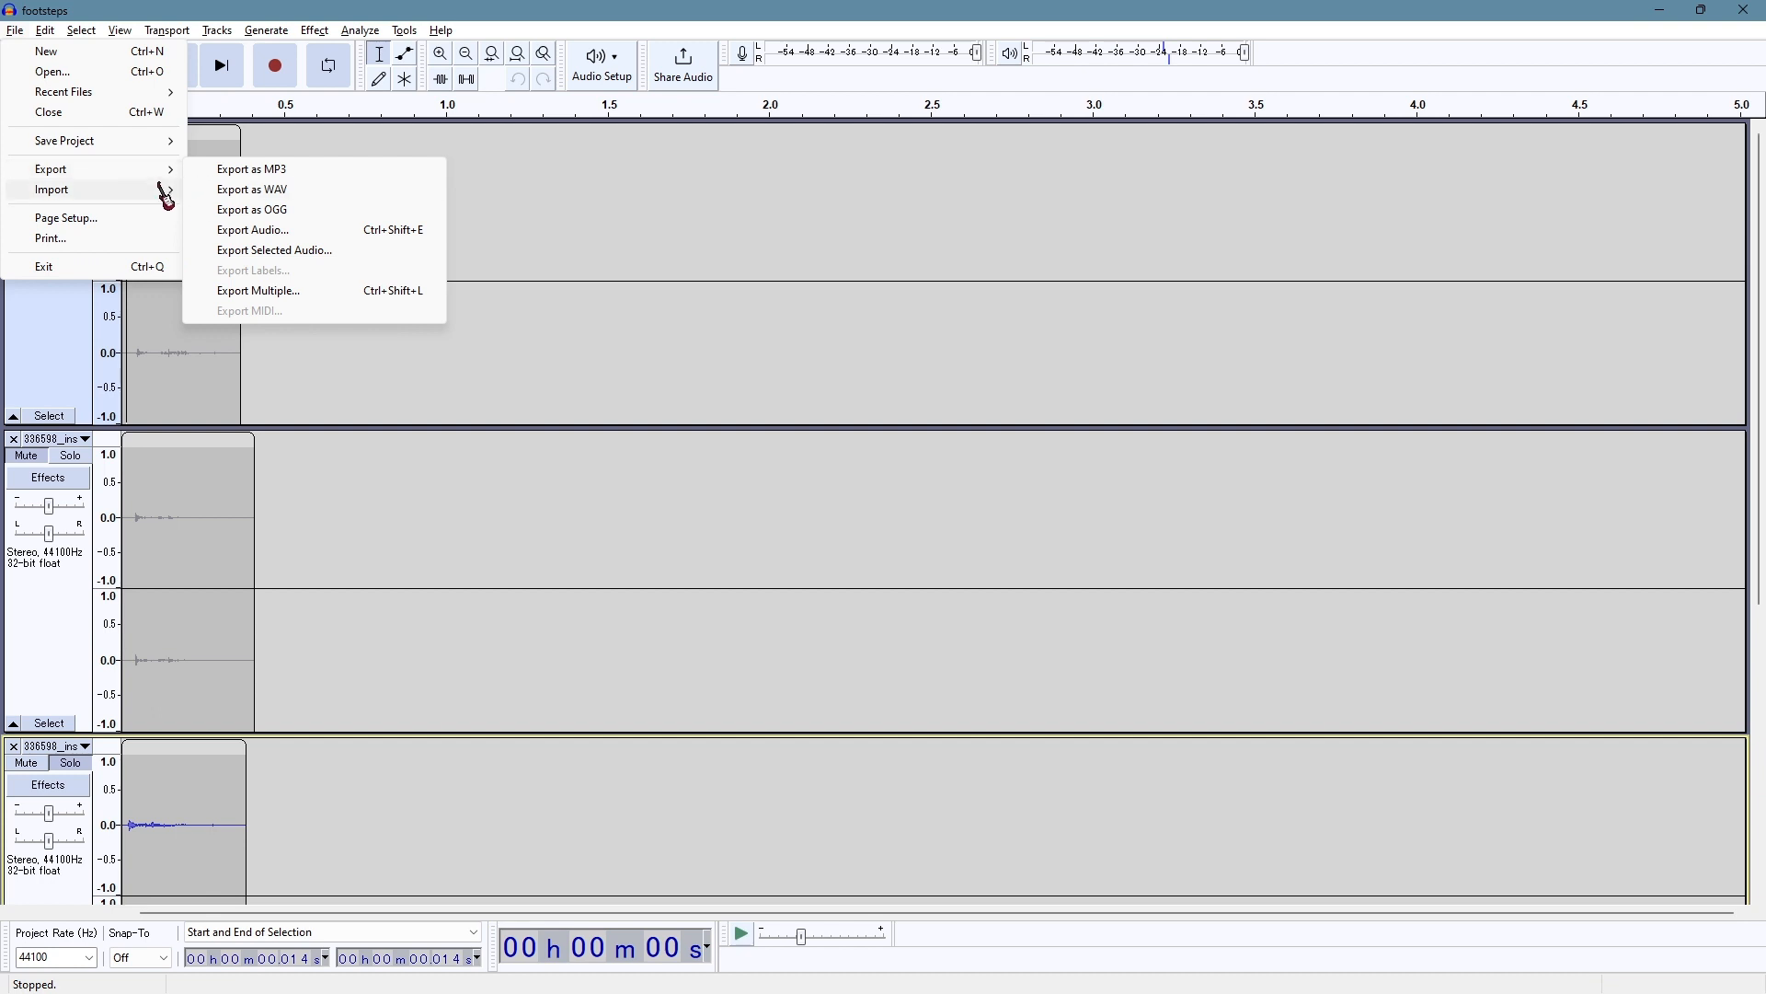
{"action": "left_click", "coordinate": [162, 9]}
Clear the mute and solo states on the footstep tracks and select all audio in the project
{"action": "left_click", "coordinate": [29, 149]}
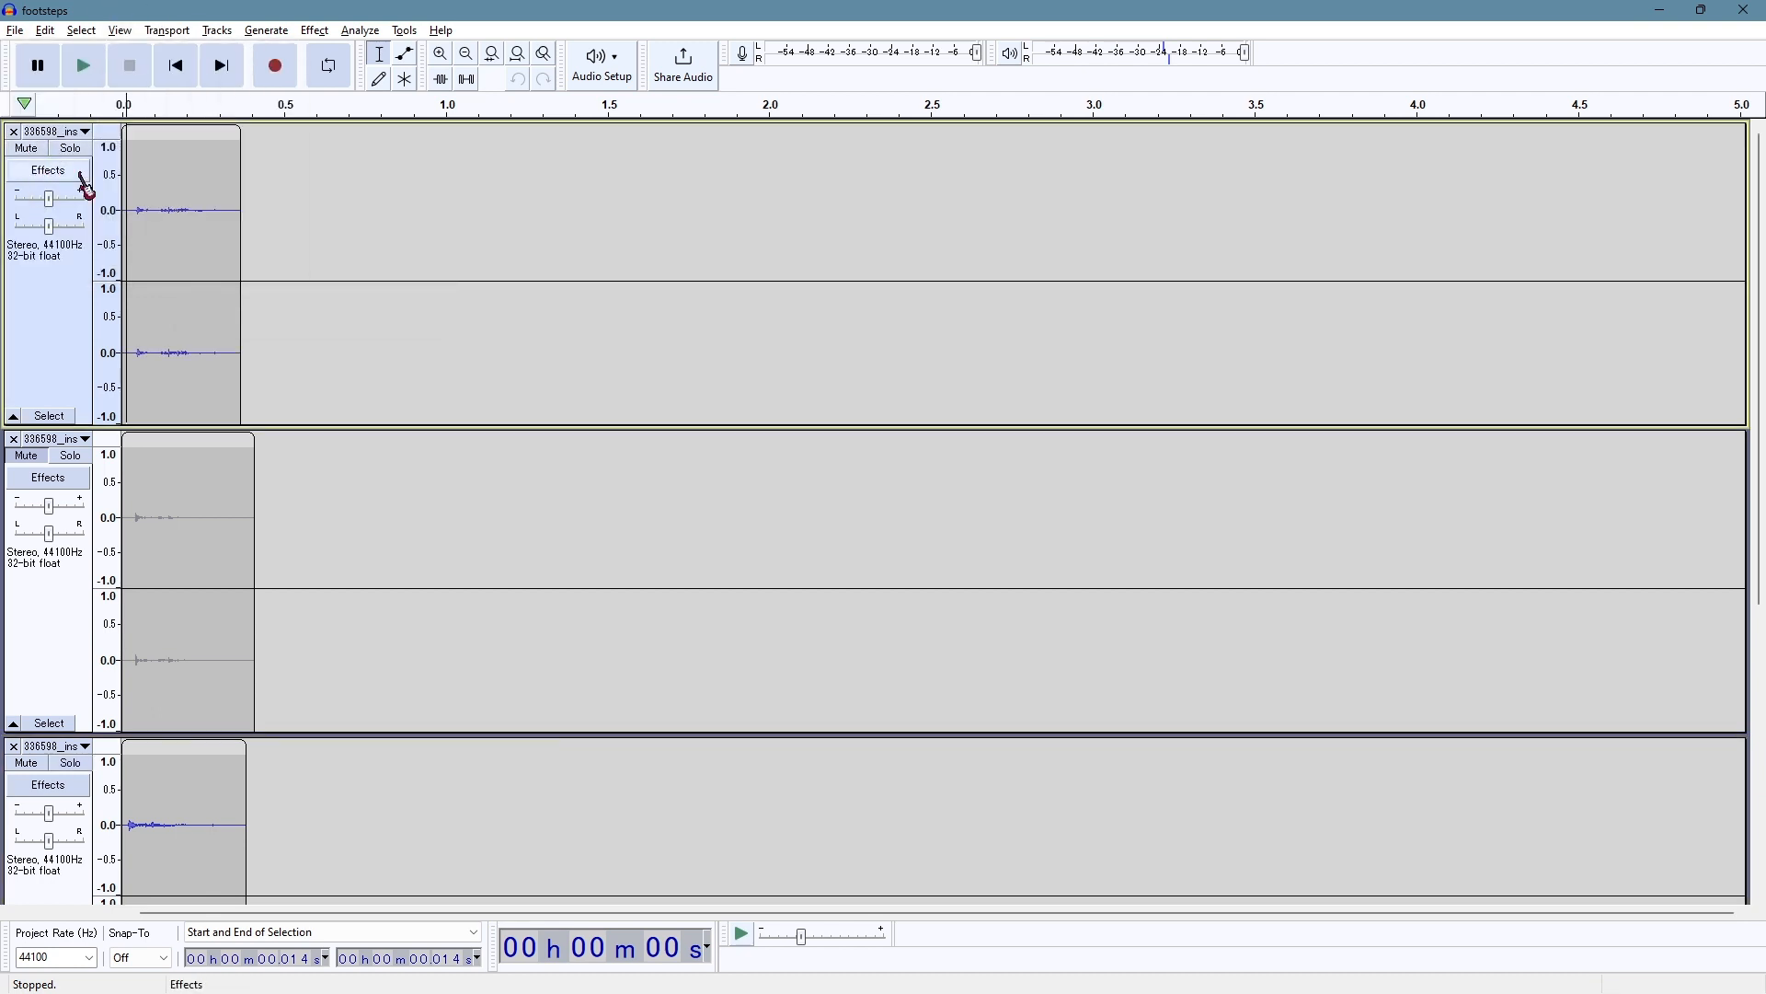
{"action": "double_click", "coordinate": [80, 147]}
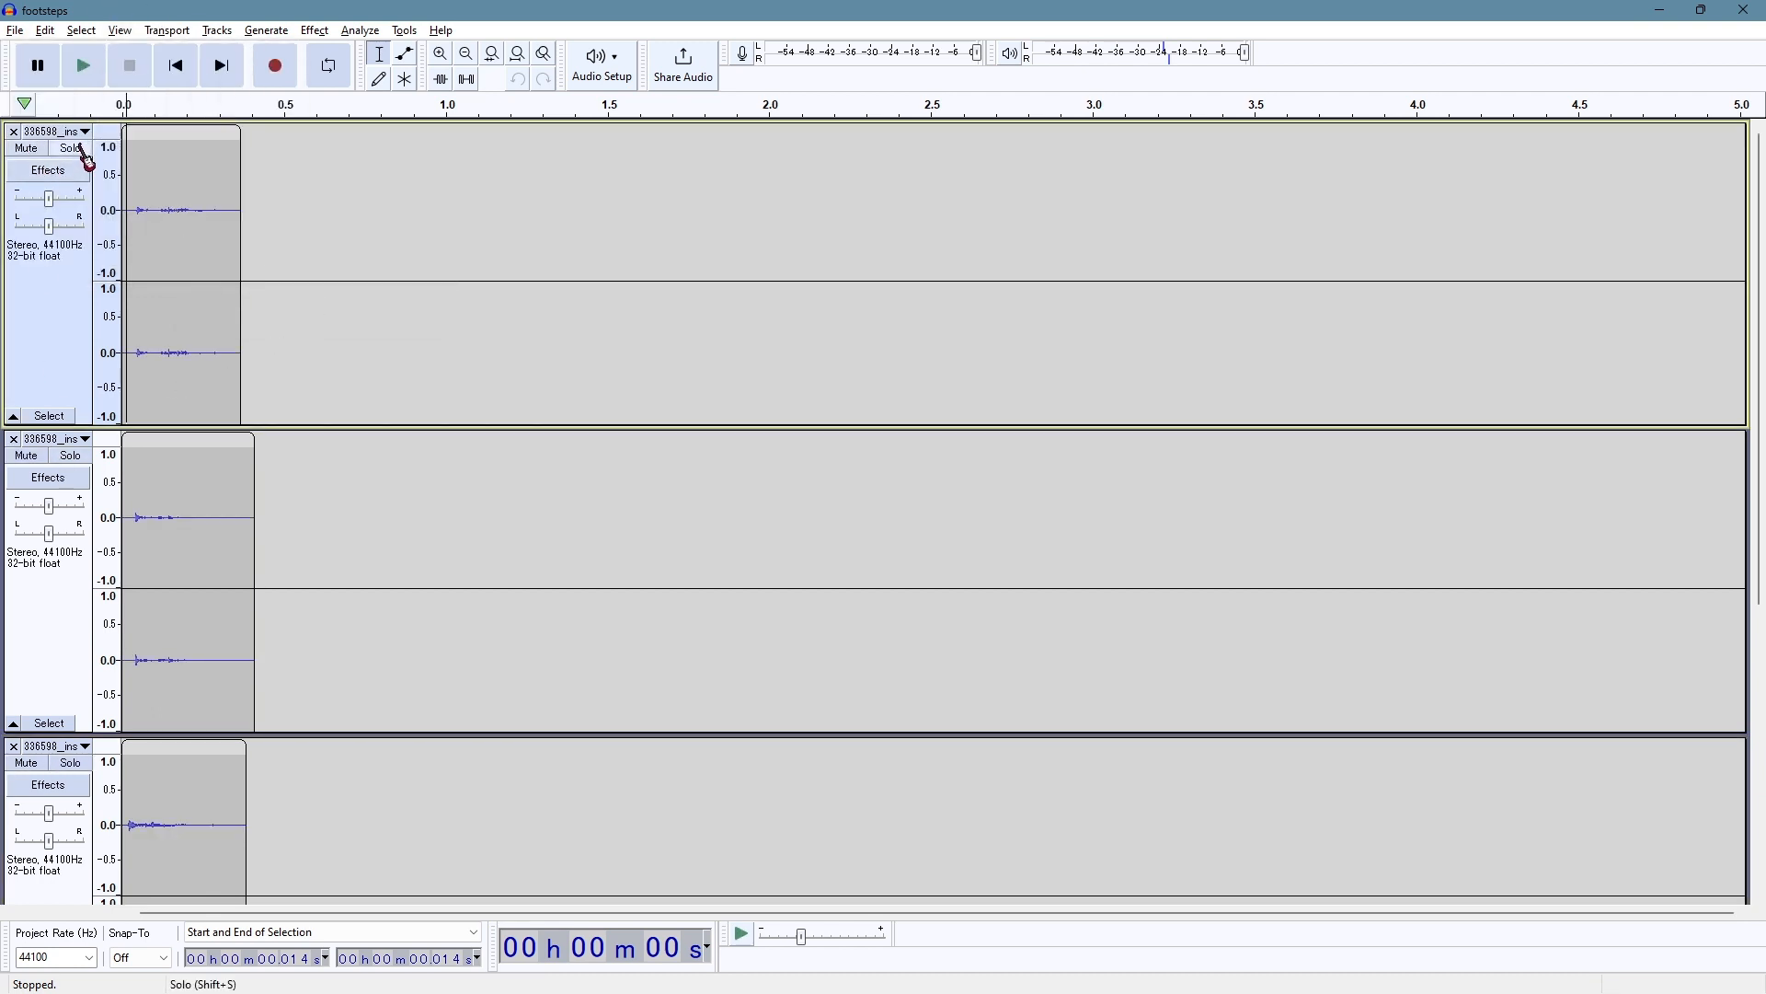
{"action": "key", "text": "ctrl+a"}
Export each track to Downloads as a separate WAV file, numbered after the prefix footsteps, keeping the existing metadata tags, and close Audacity
{"action": "left_click", "coordinate": [15, 31]}
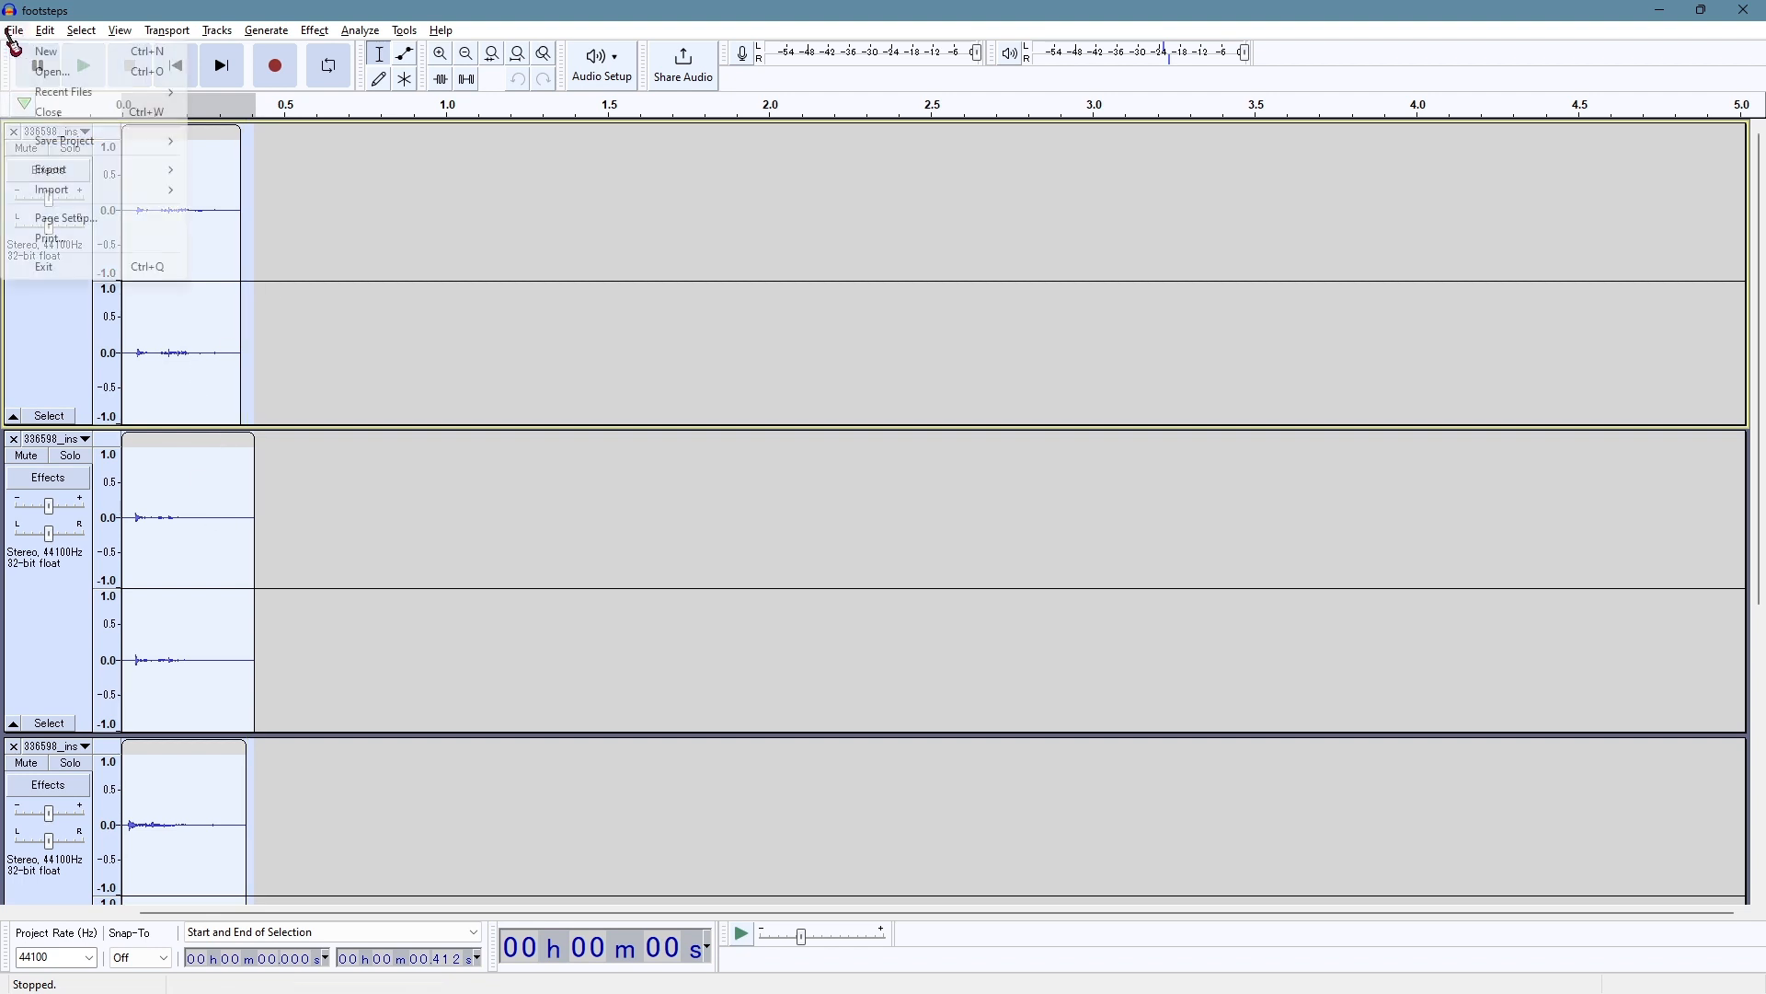
{"action": "mouse_move", "coordinate": [110, 169]}
{"action": "left_click", "coordinate": [281, 291]}
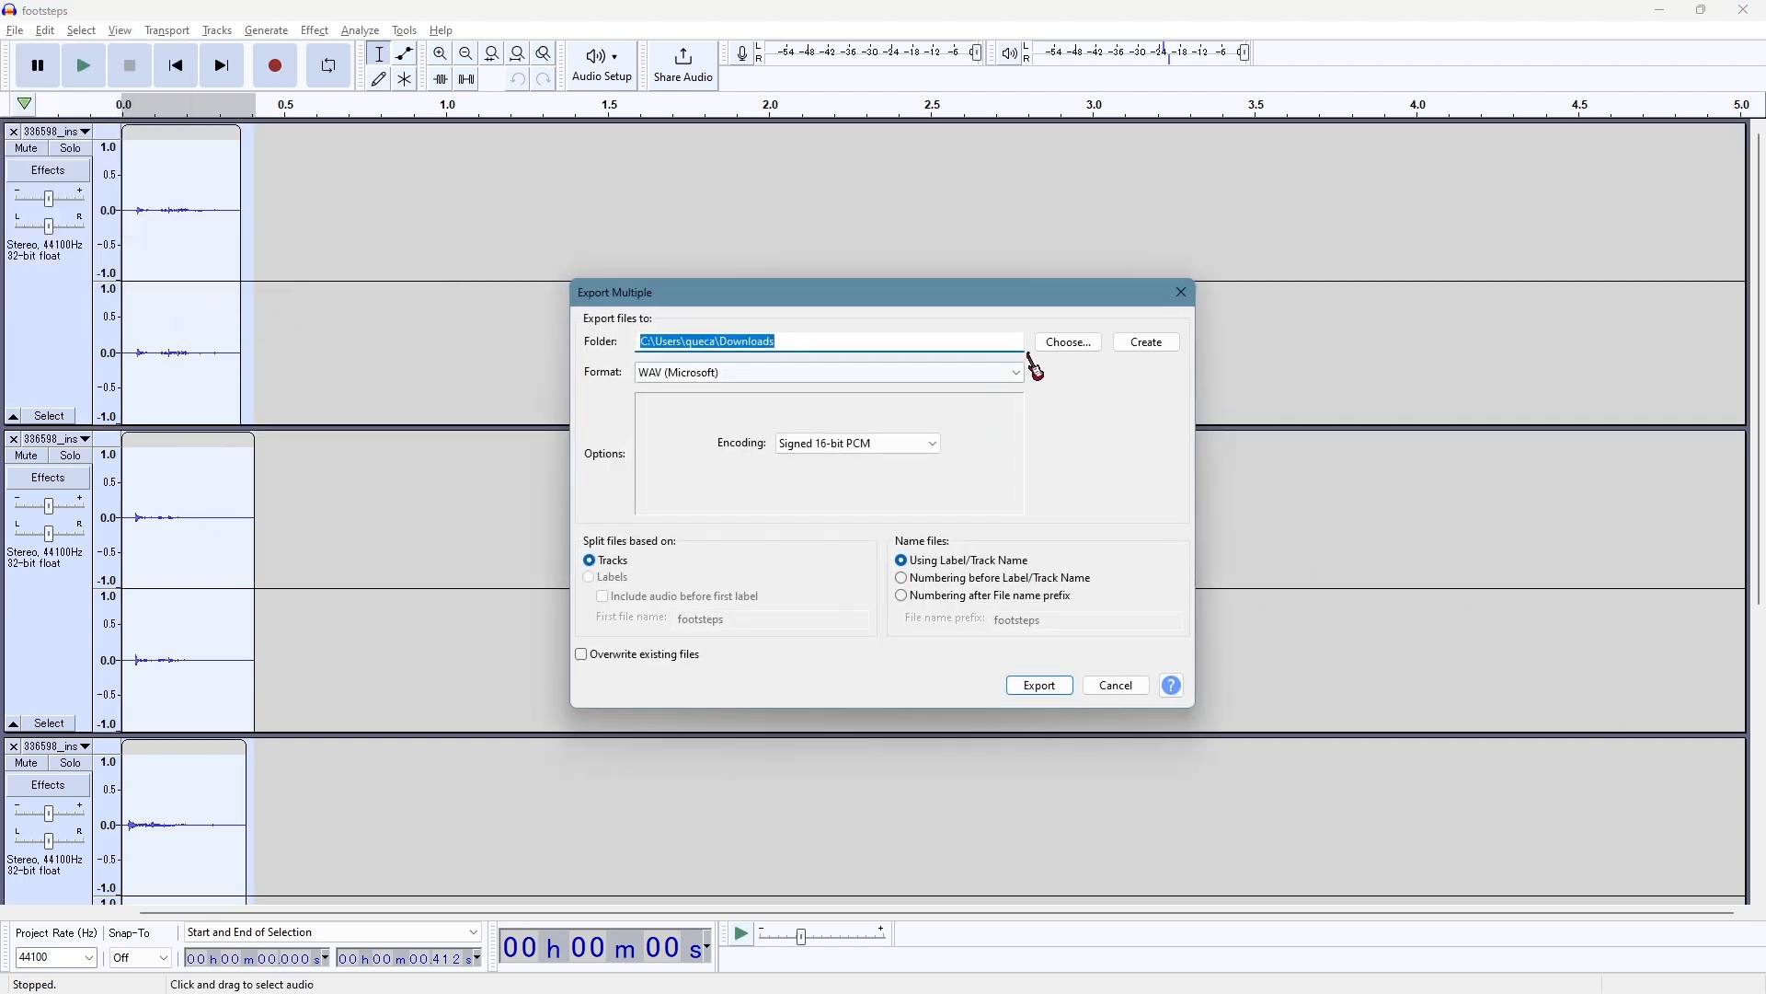
{"action": "left_click", "coordinate": [1070, 348]}
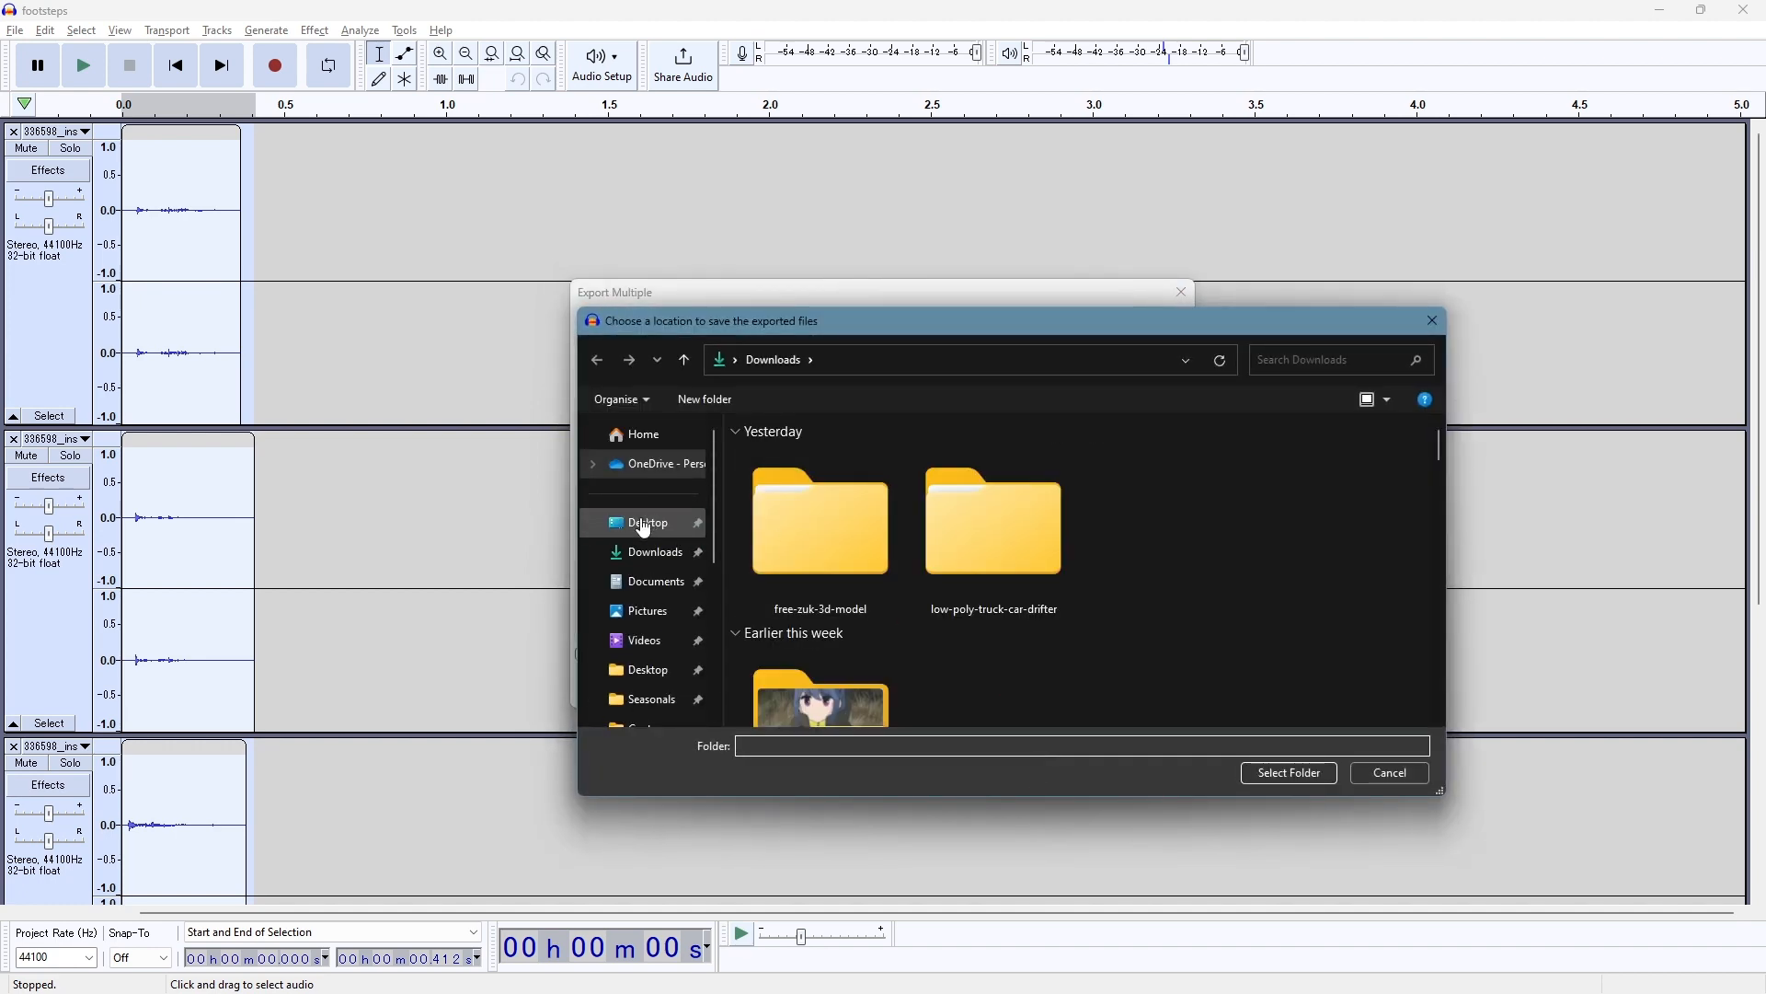
{"action": "left_click", "coordinate": [1306, 774]}
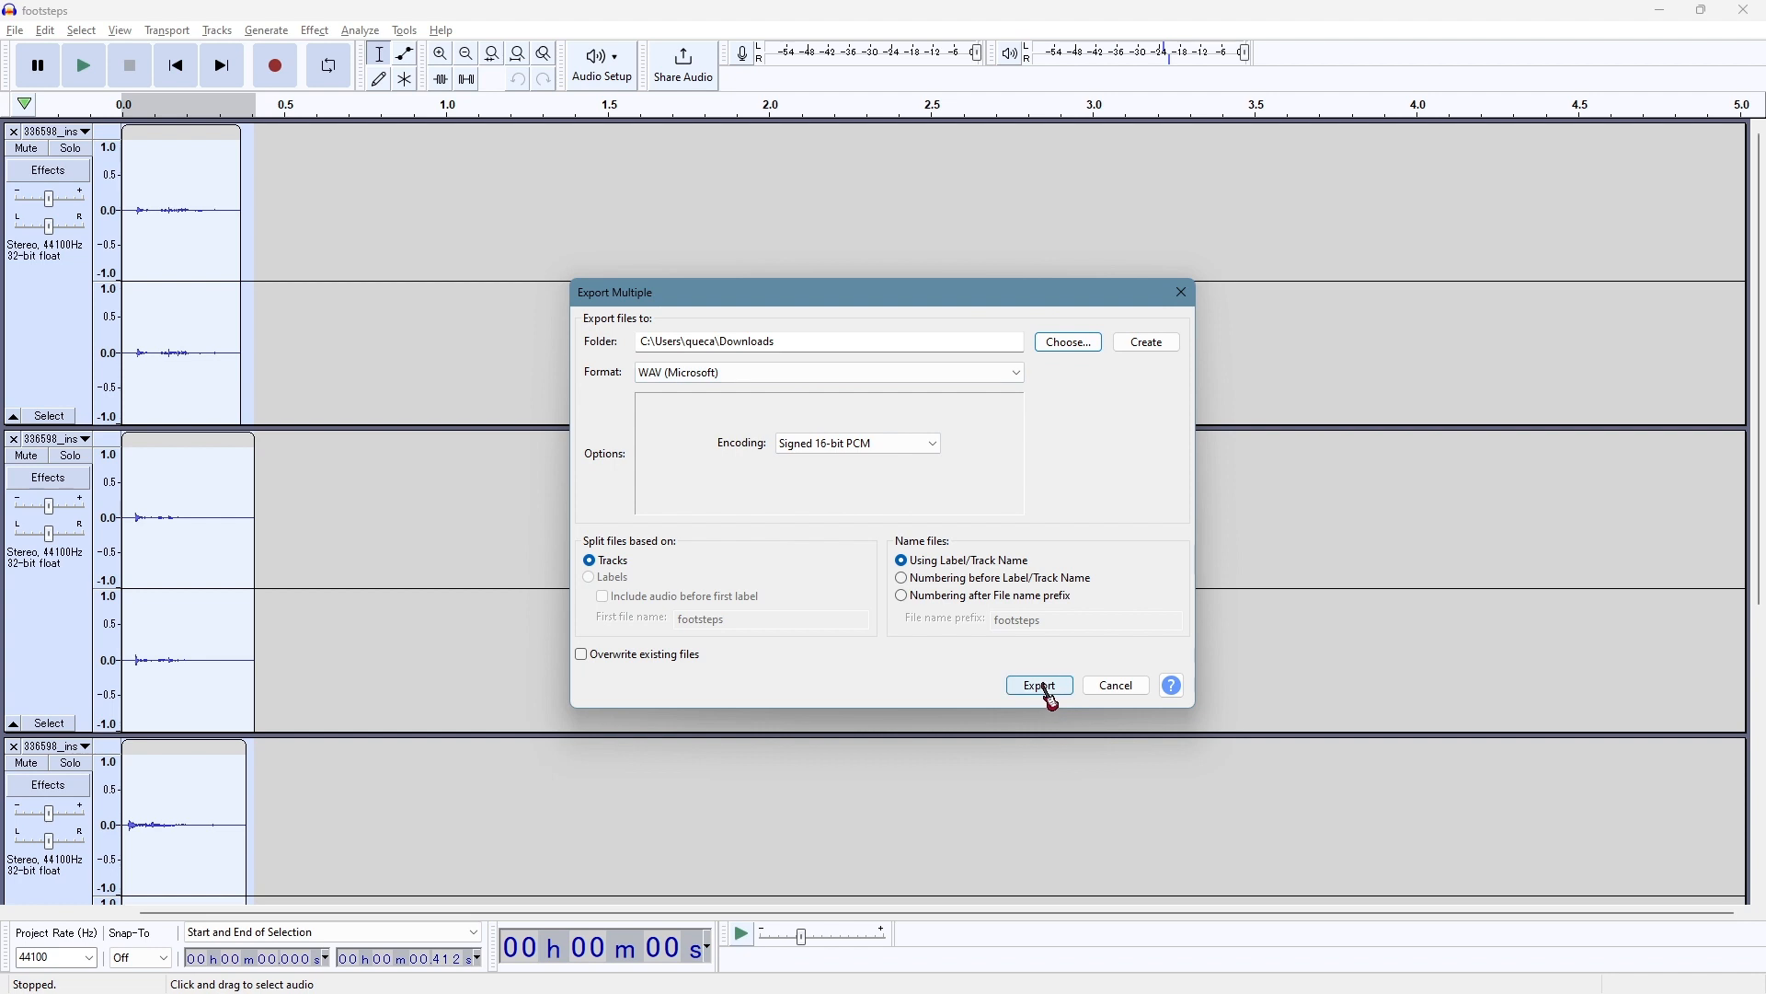
{"action": "left_click", "coordinate": [906, 599]}
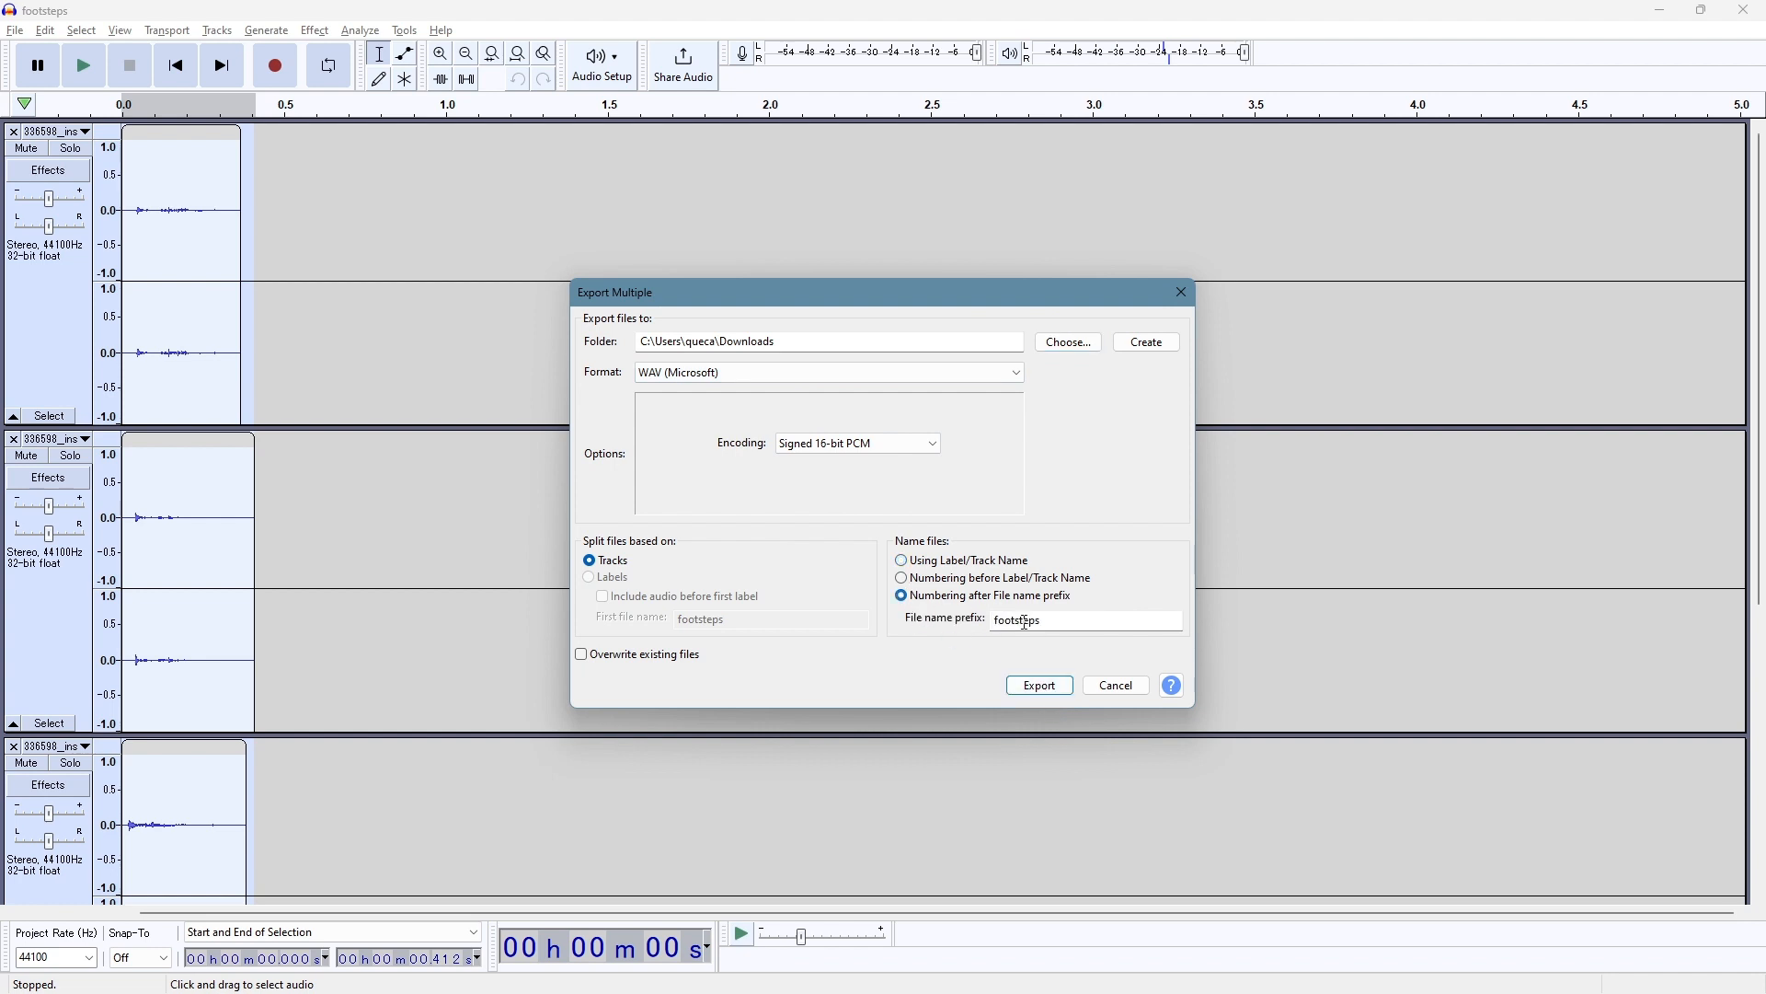
{"action": "left_click", "coordinate": [1067, 690]}
{"action": "left_click", "coordinate": [941, 661]}
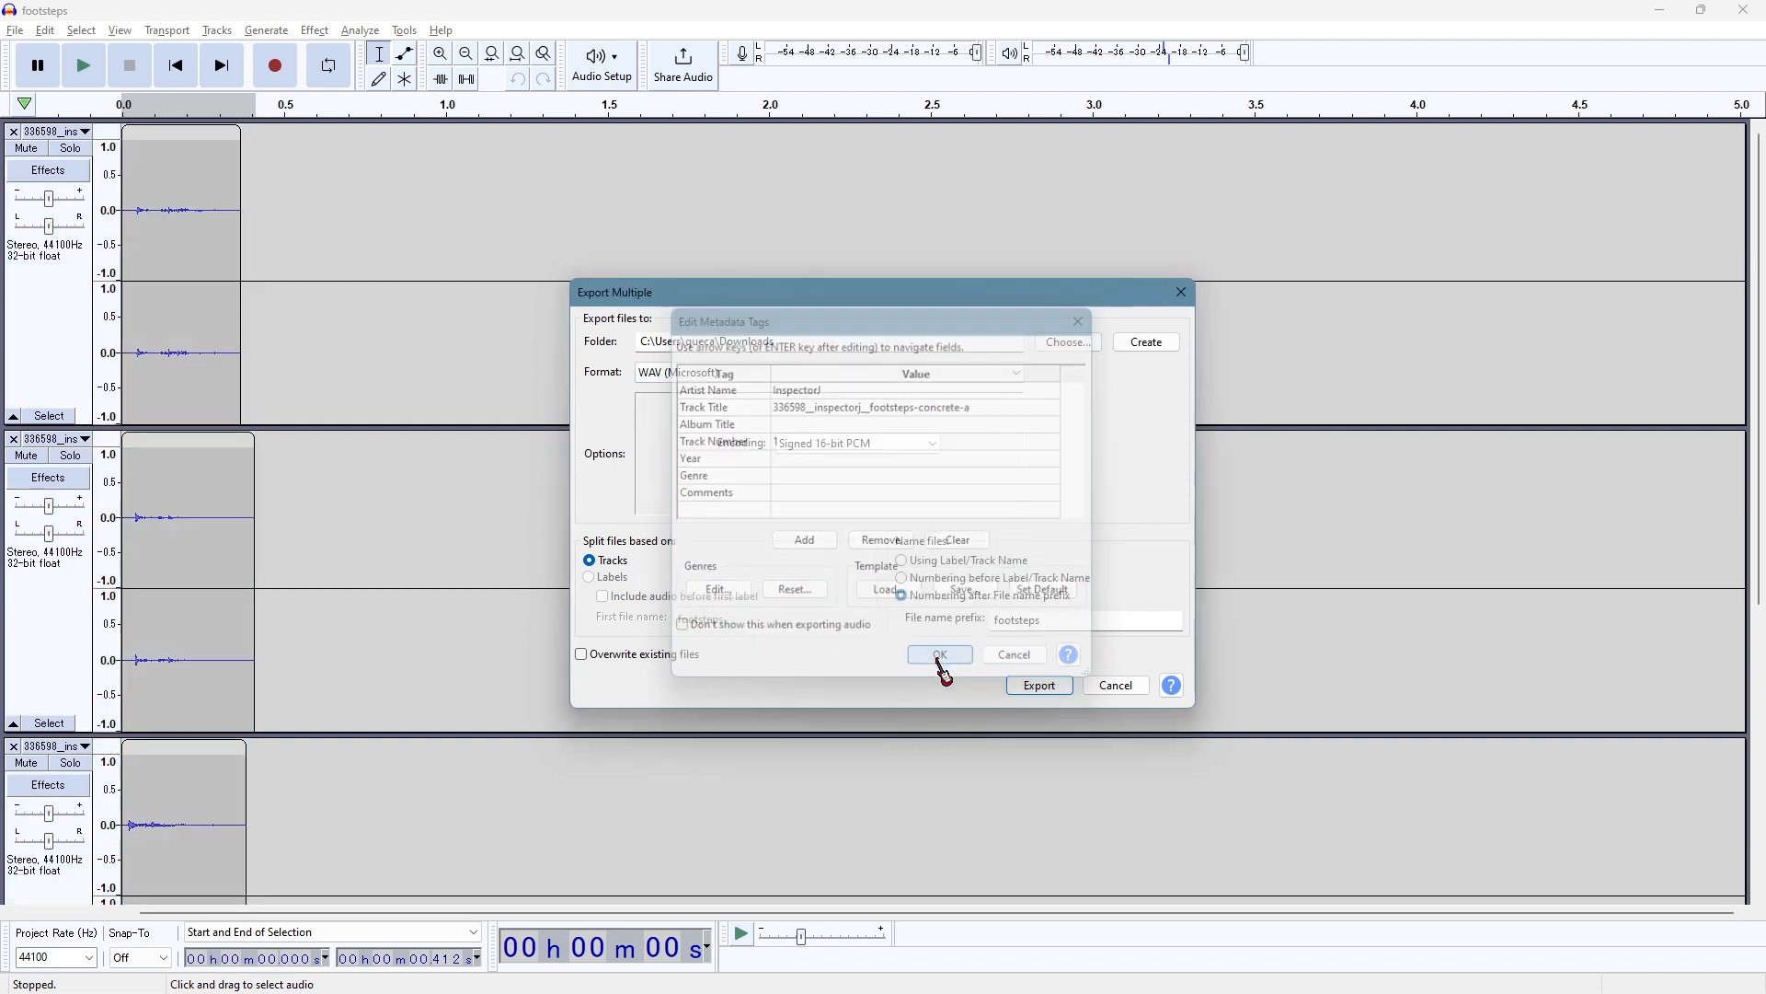
{"action": "left_click", "coordinate": [943, 659]}
{"action": "left_click", "coordinate": [942, 656]}
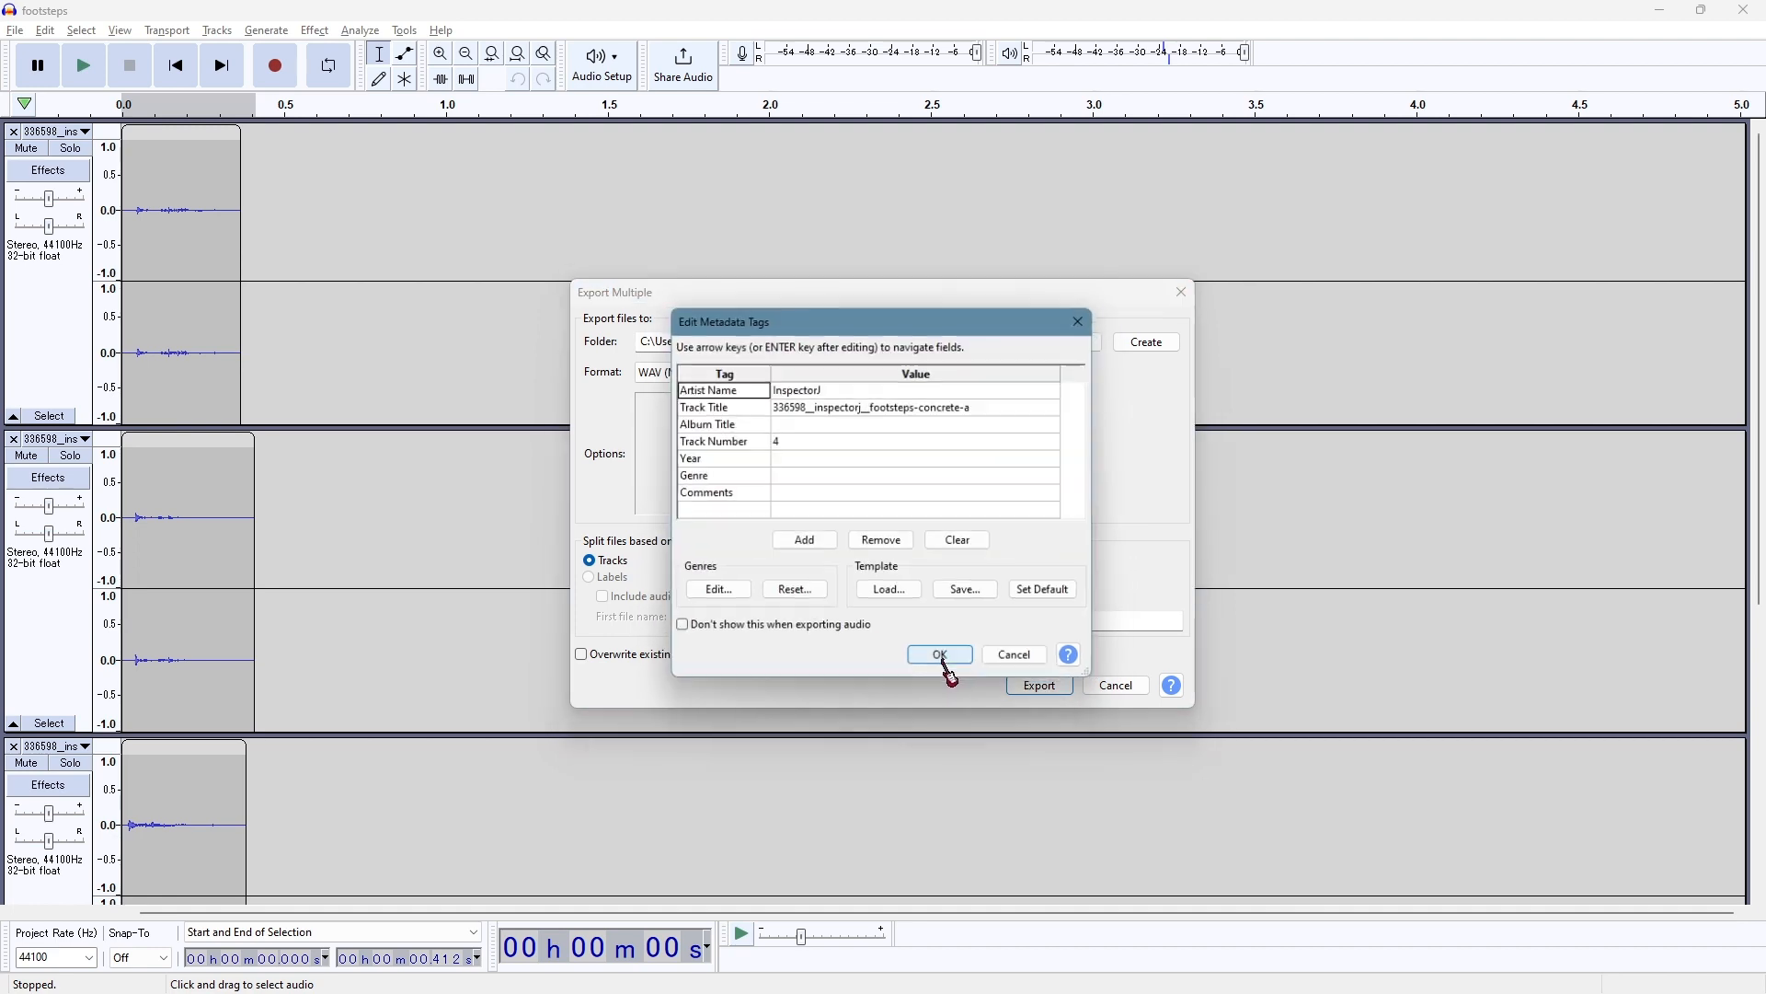
{"action": "left_click", "coordinate": [942, 657]}
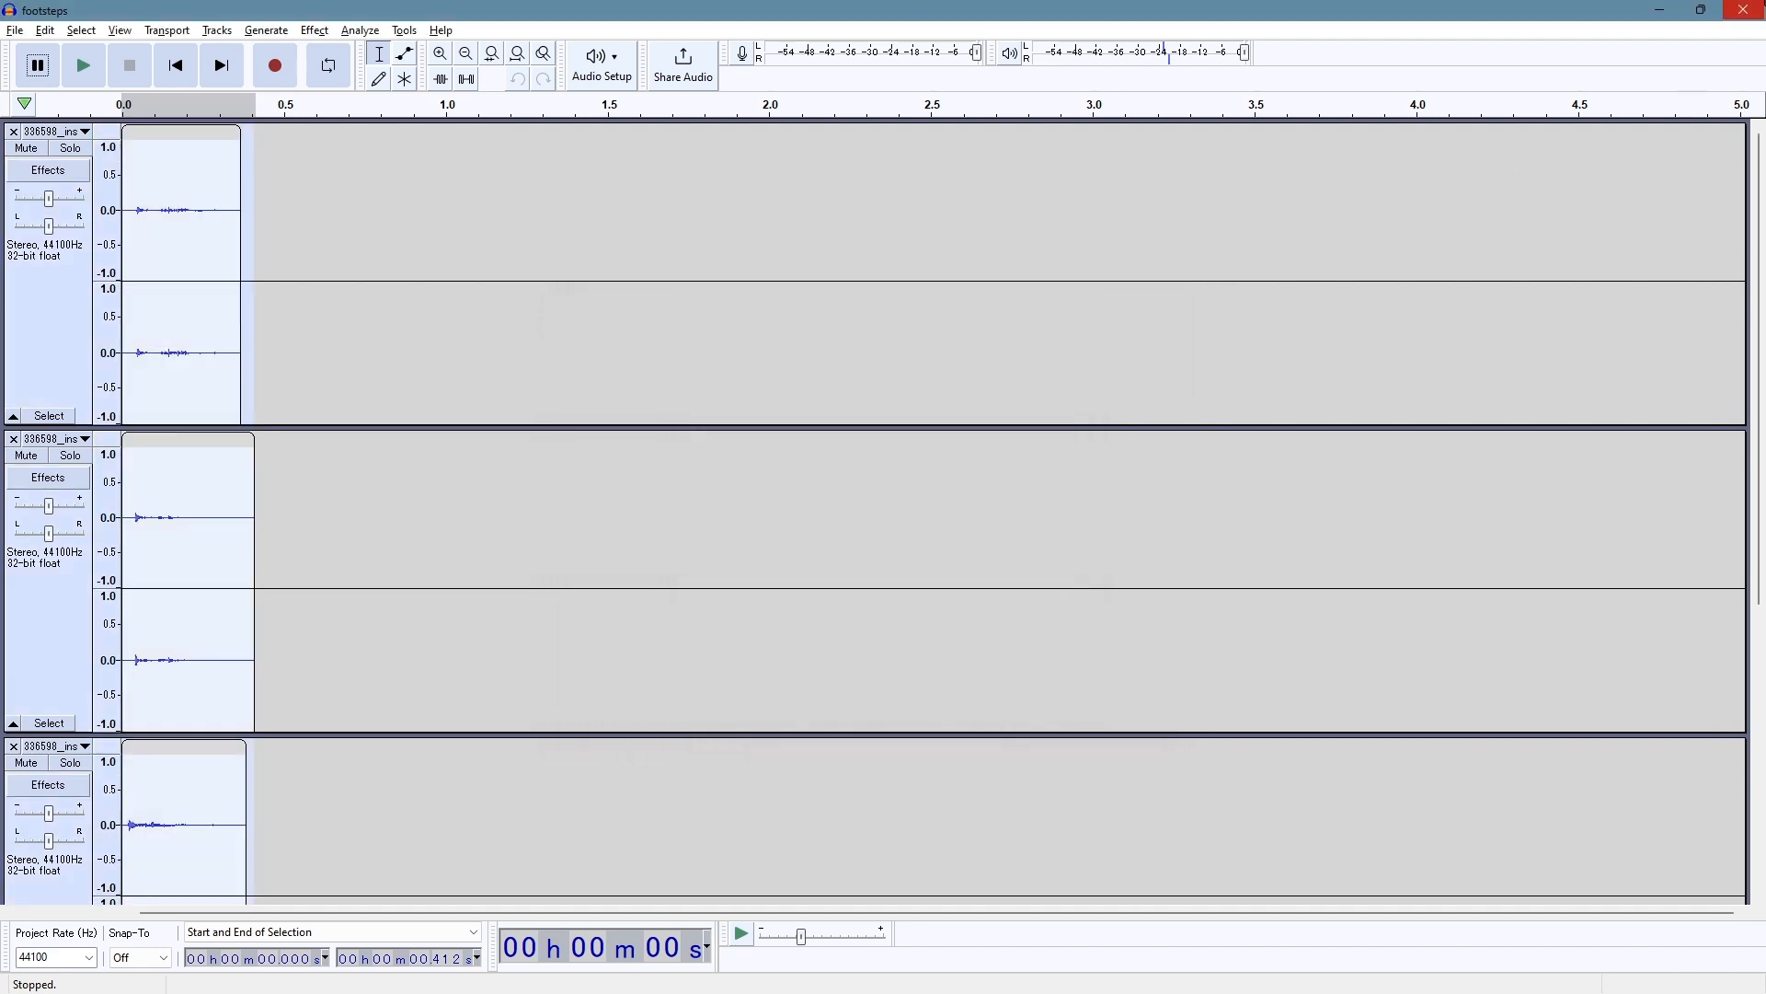
{"action": "left_click", "coordinate": [1747, 10]}
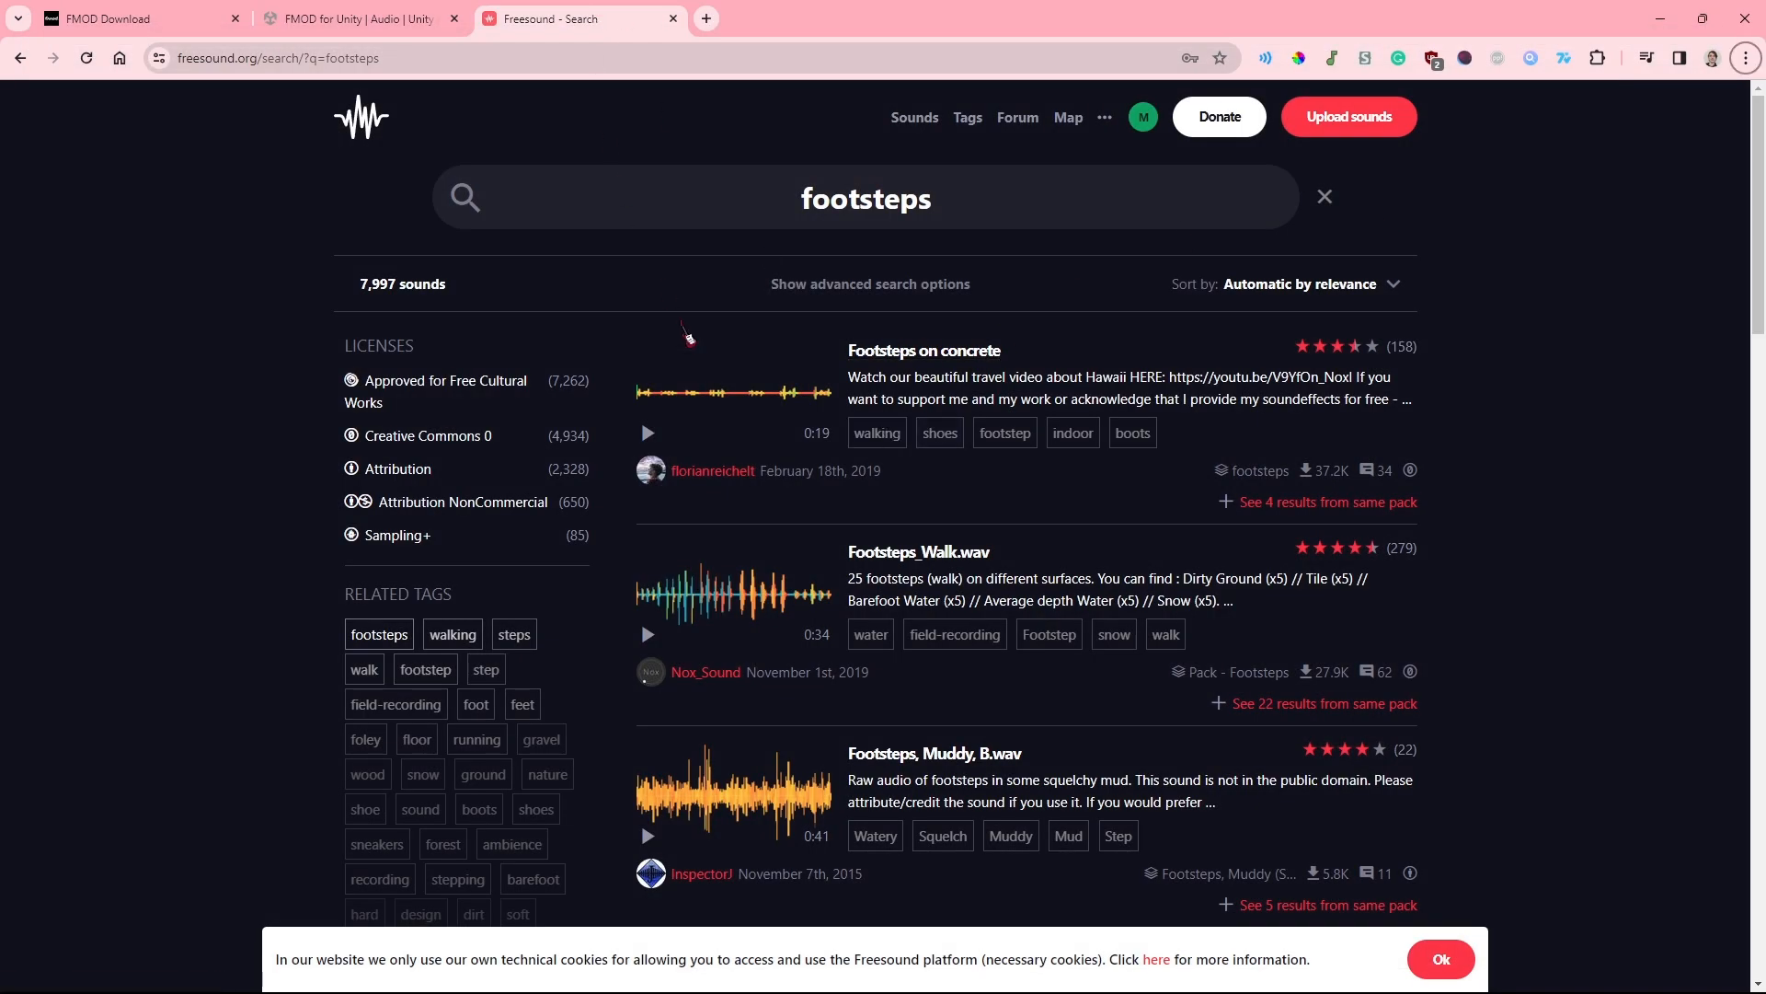
Switch to FMOD Studio, add footsteps-01 to footsteps-04 to New Event's multi instrument, and check the imported files among the project assets
{"action": "key", "text": "alt+Tab"}
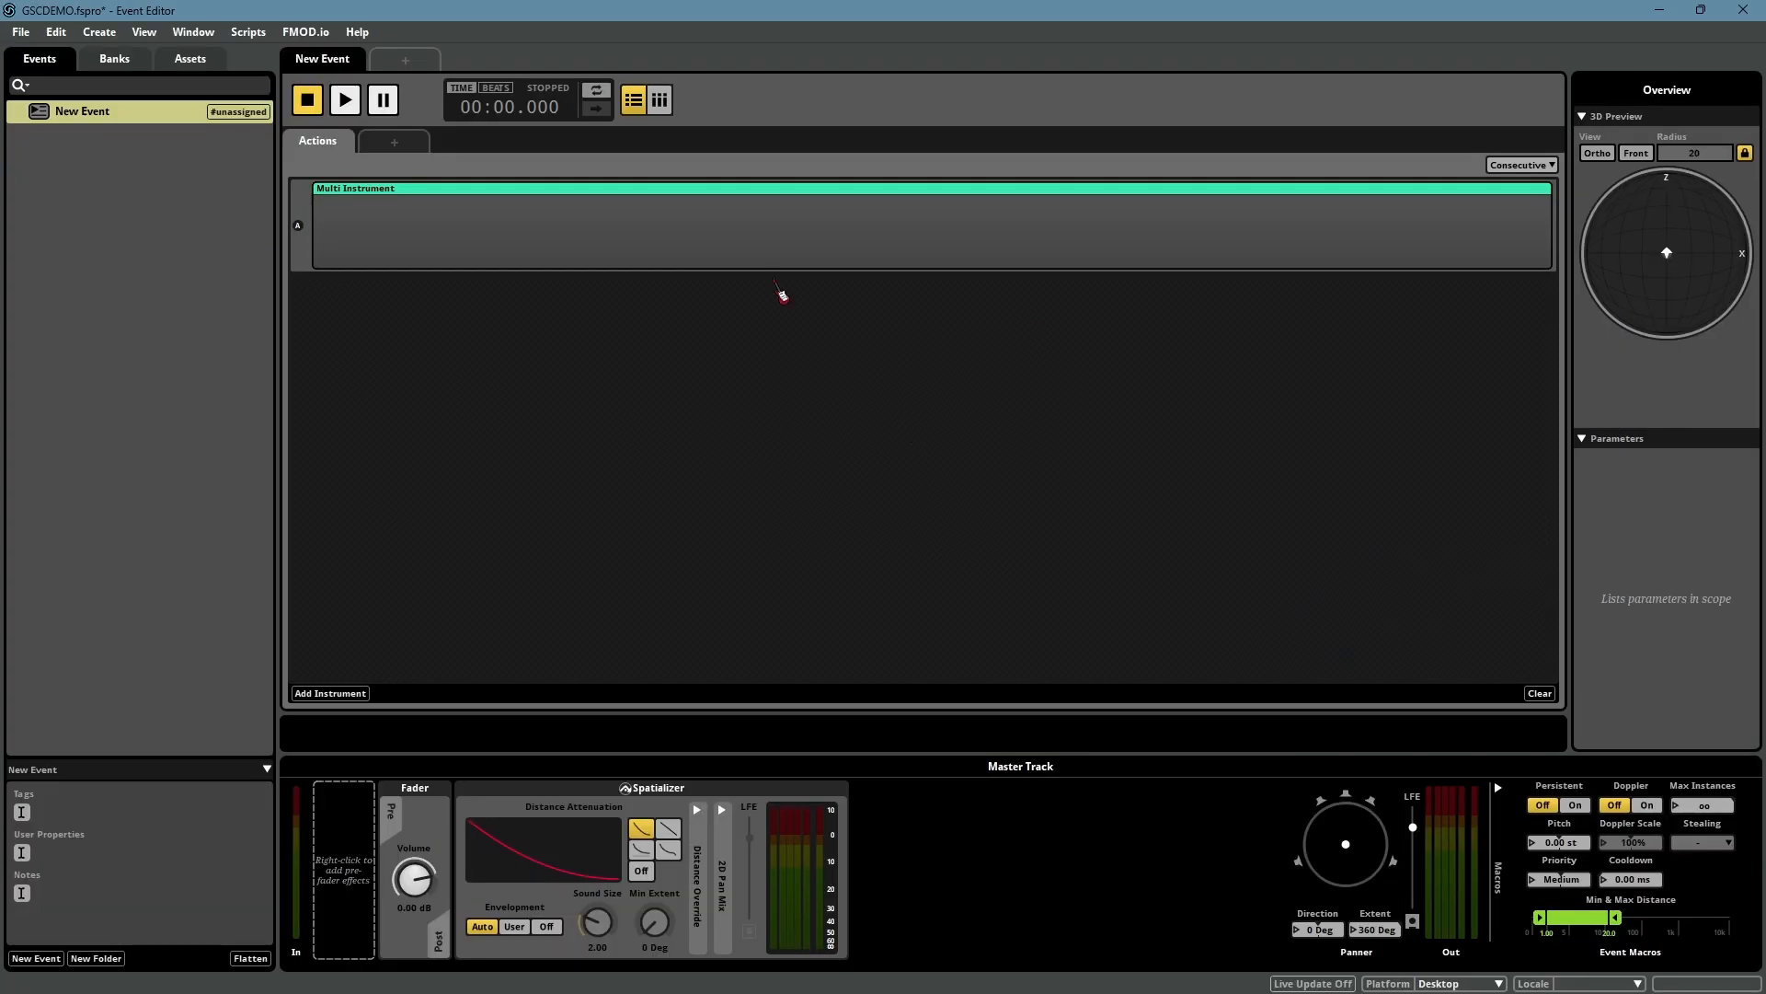
{"action": "left_click", "coordinate": [488, 255]}
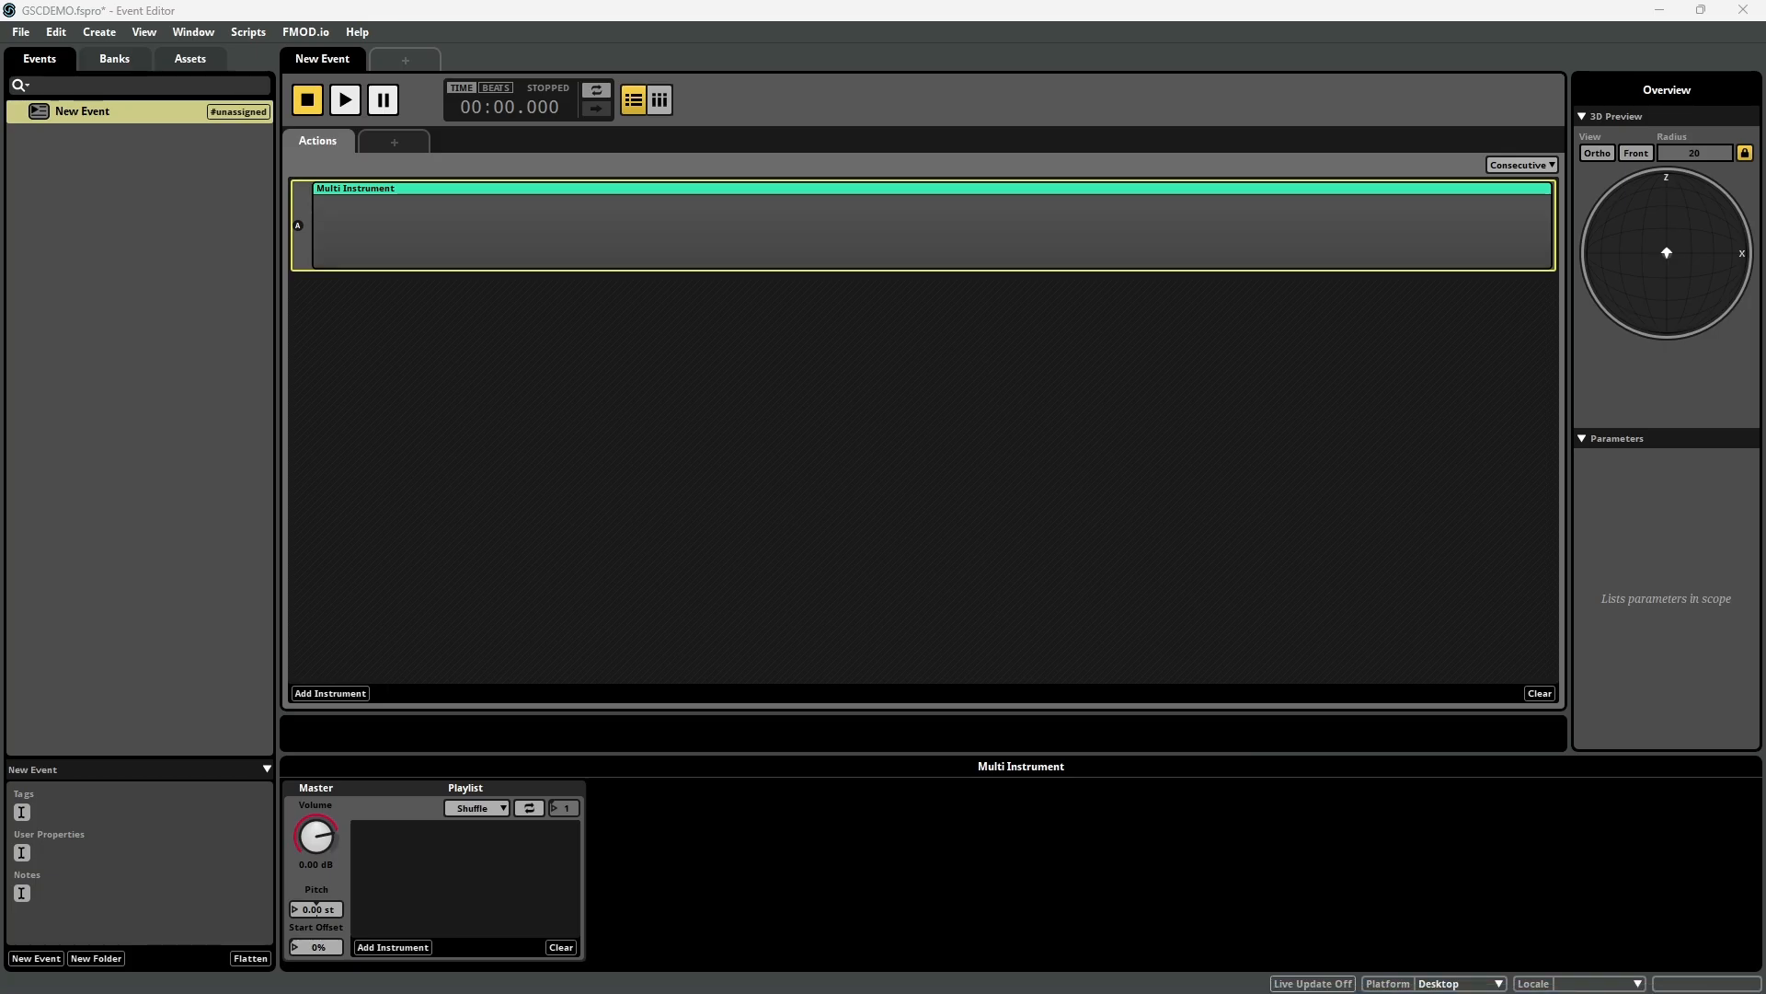
{"action": "left_click_drag", "start_coordinate": [378, 570], "coordinate": [678, 269]}
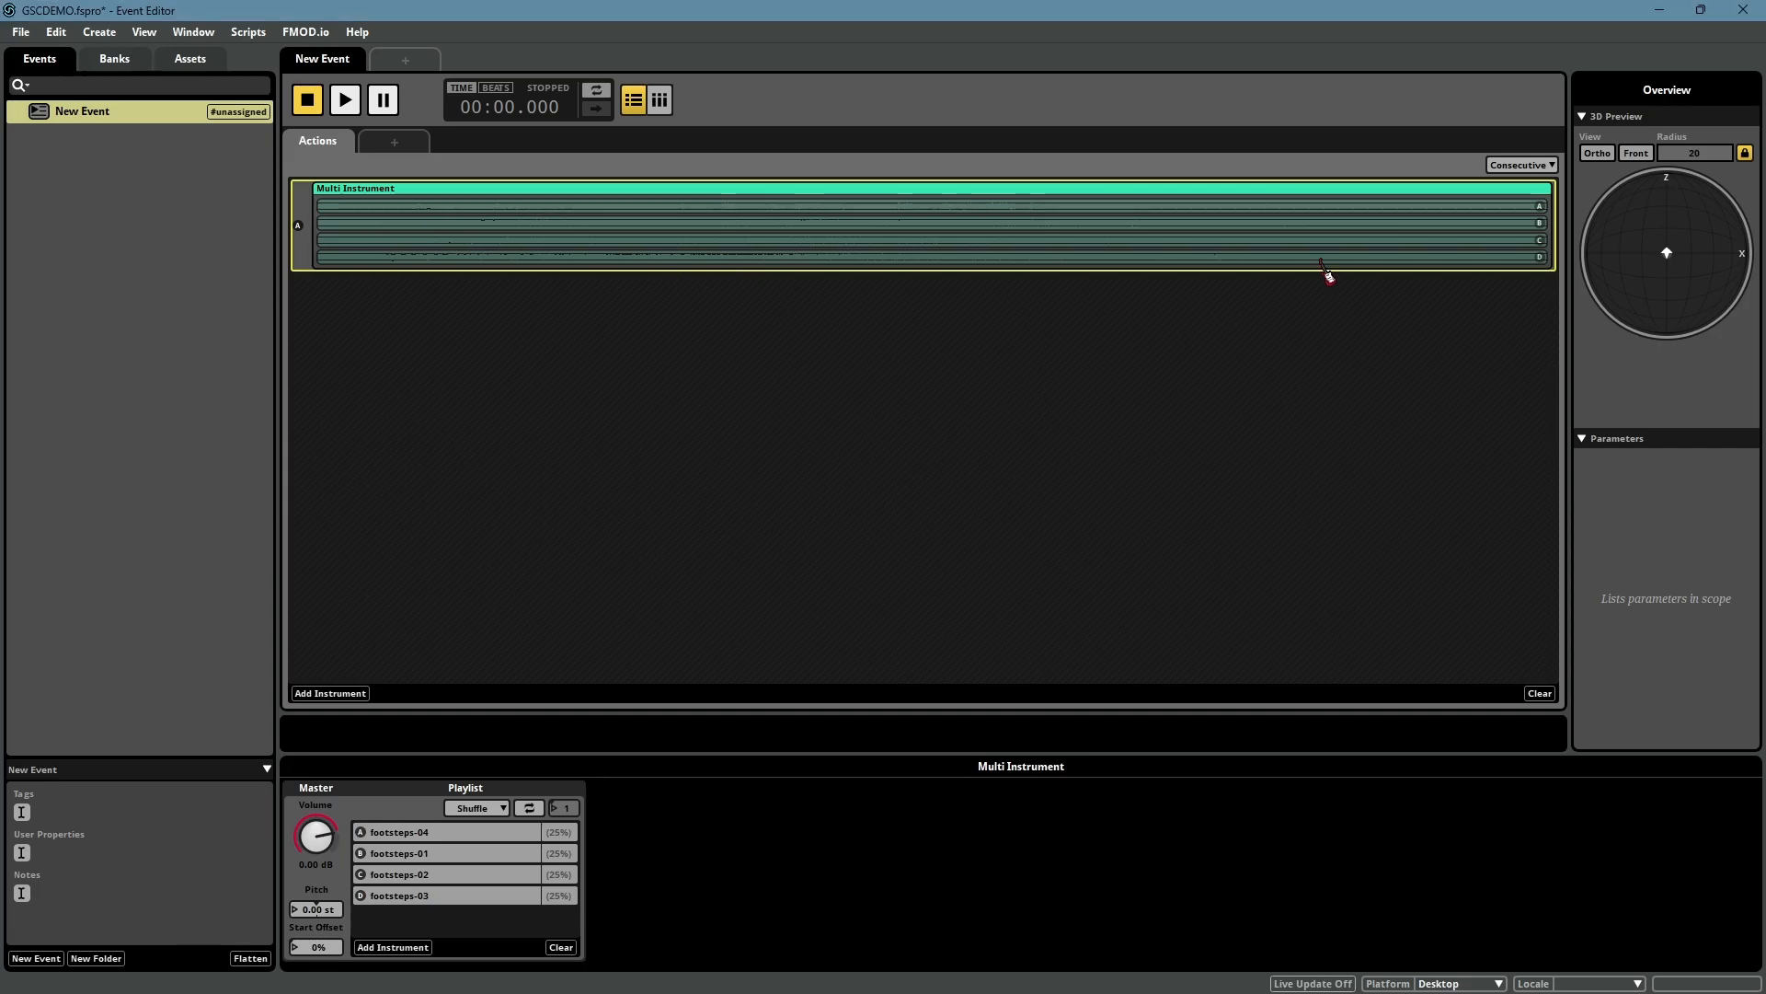
{"action": "left_click", "coordinate": [208, 58]}
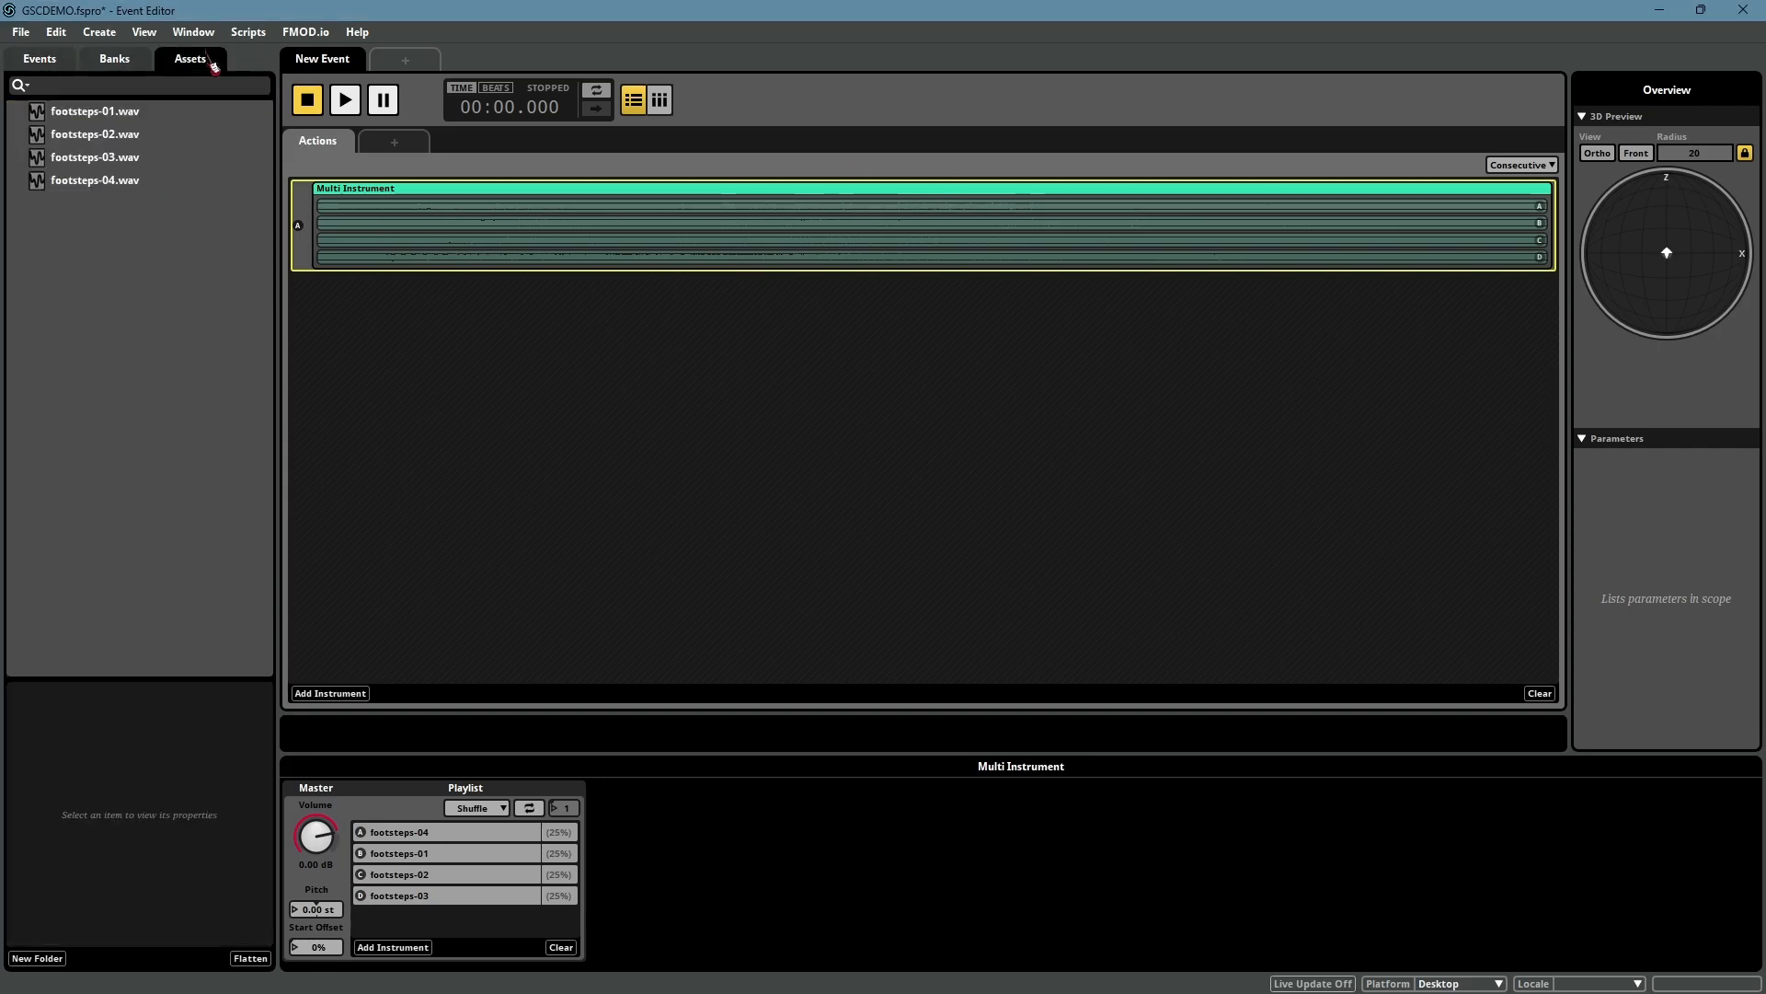
{"action": "left_click", "coordinate": [40, 58]}
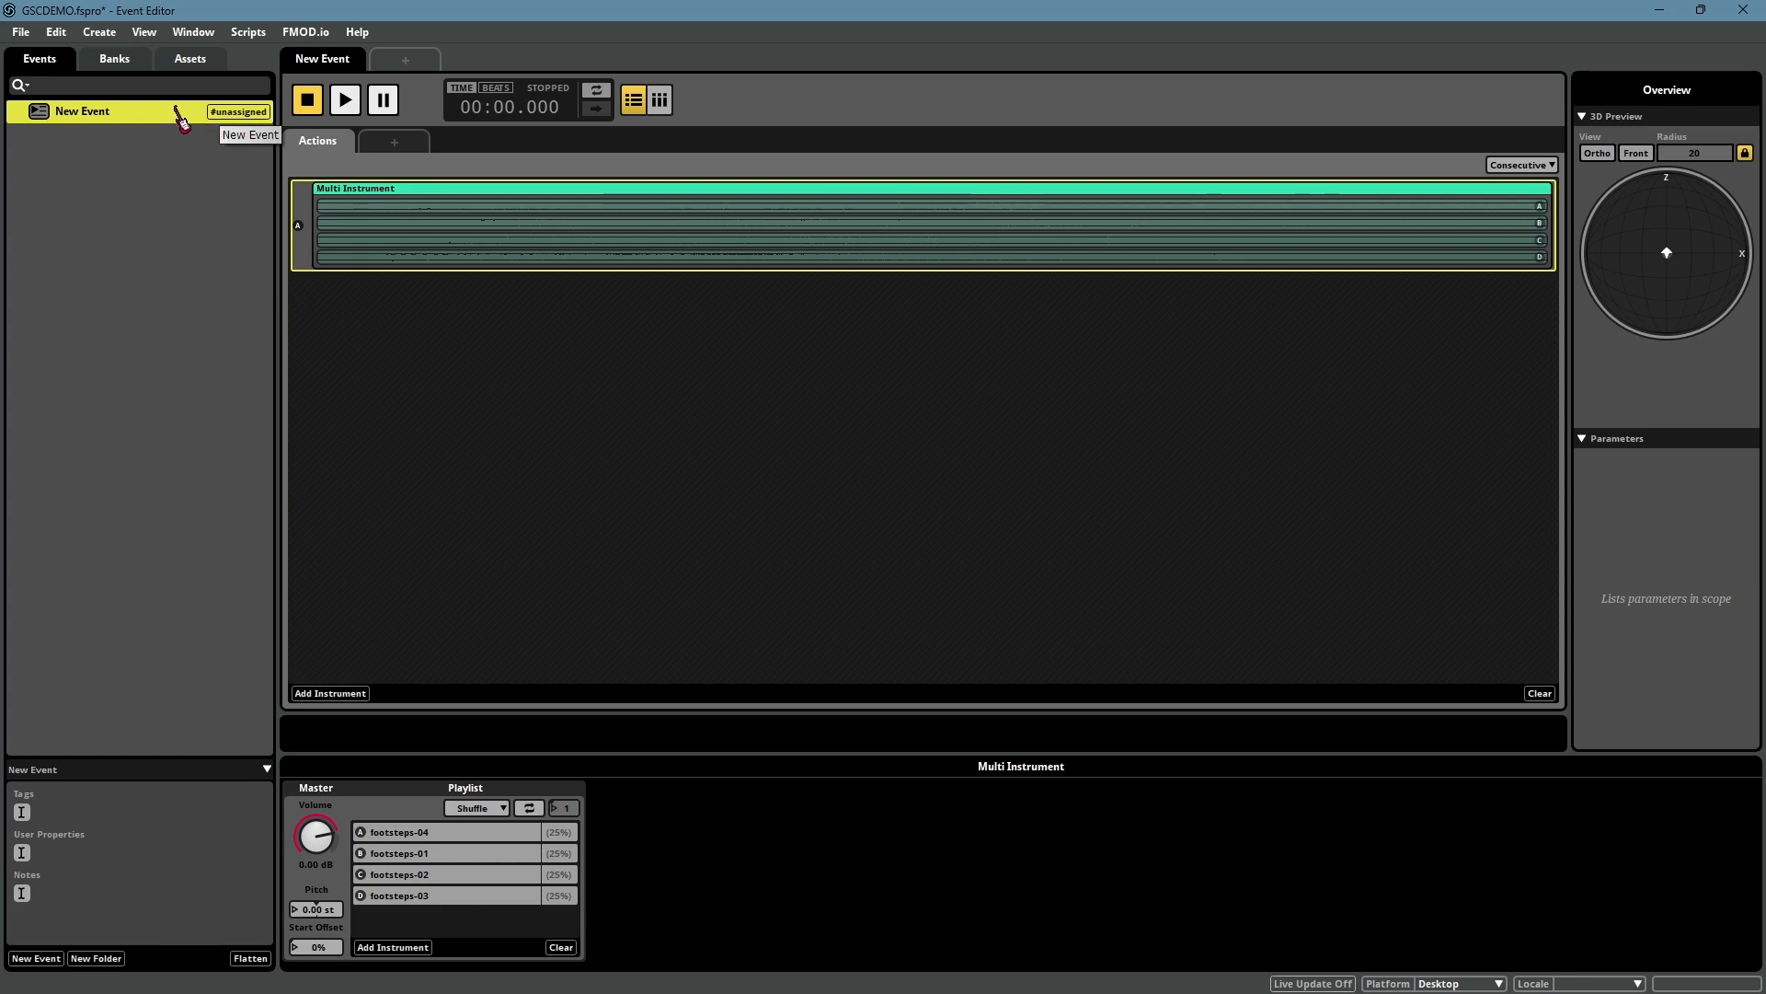
Assign New Event to the Master bank and save the project
{"action": "right_click", "coordinate": [180, 117]}
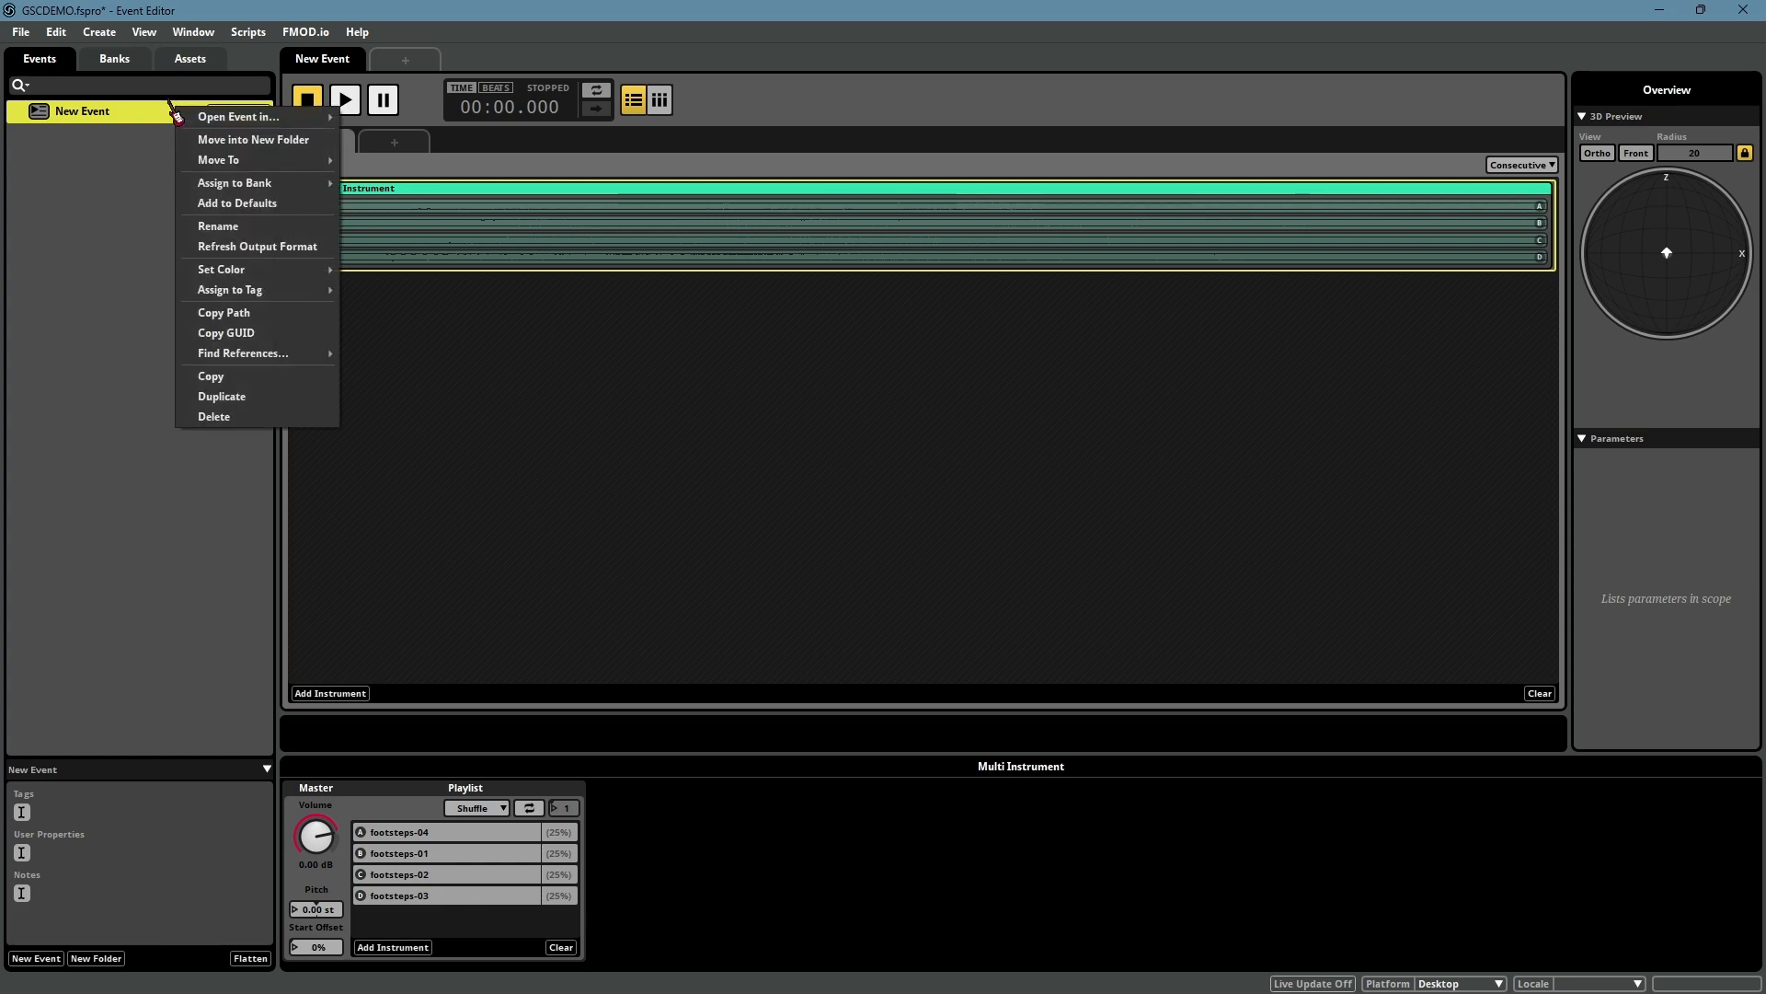
{"action": "mouse_move", "coordinate": [276, 183]}
{"action": "mouse_move", "coordinate": [414, 189]}
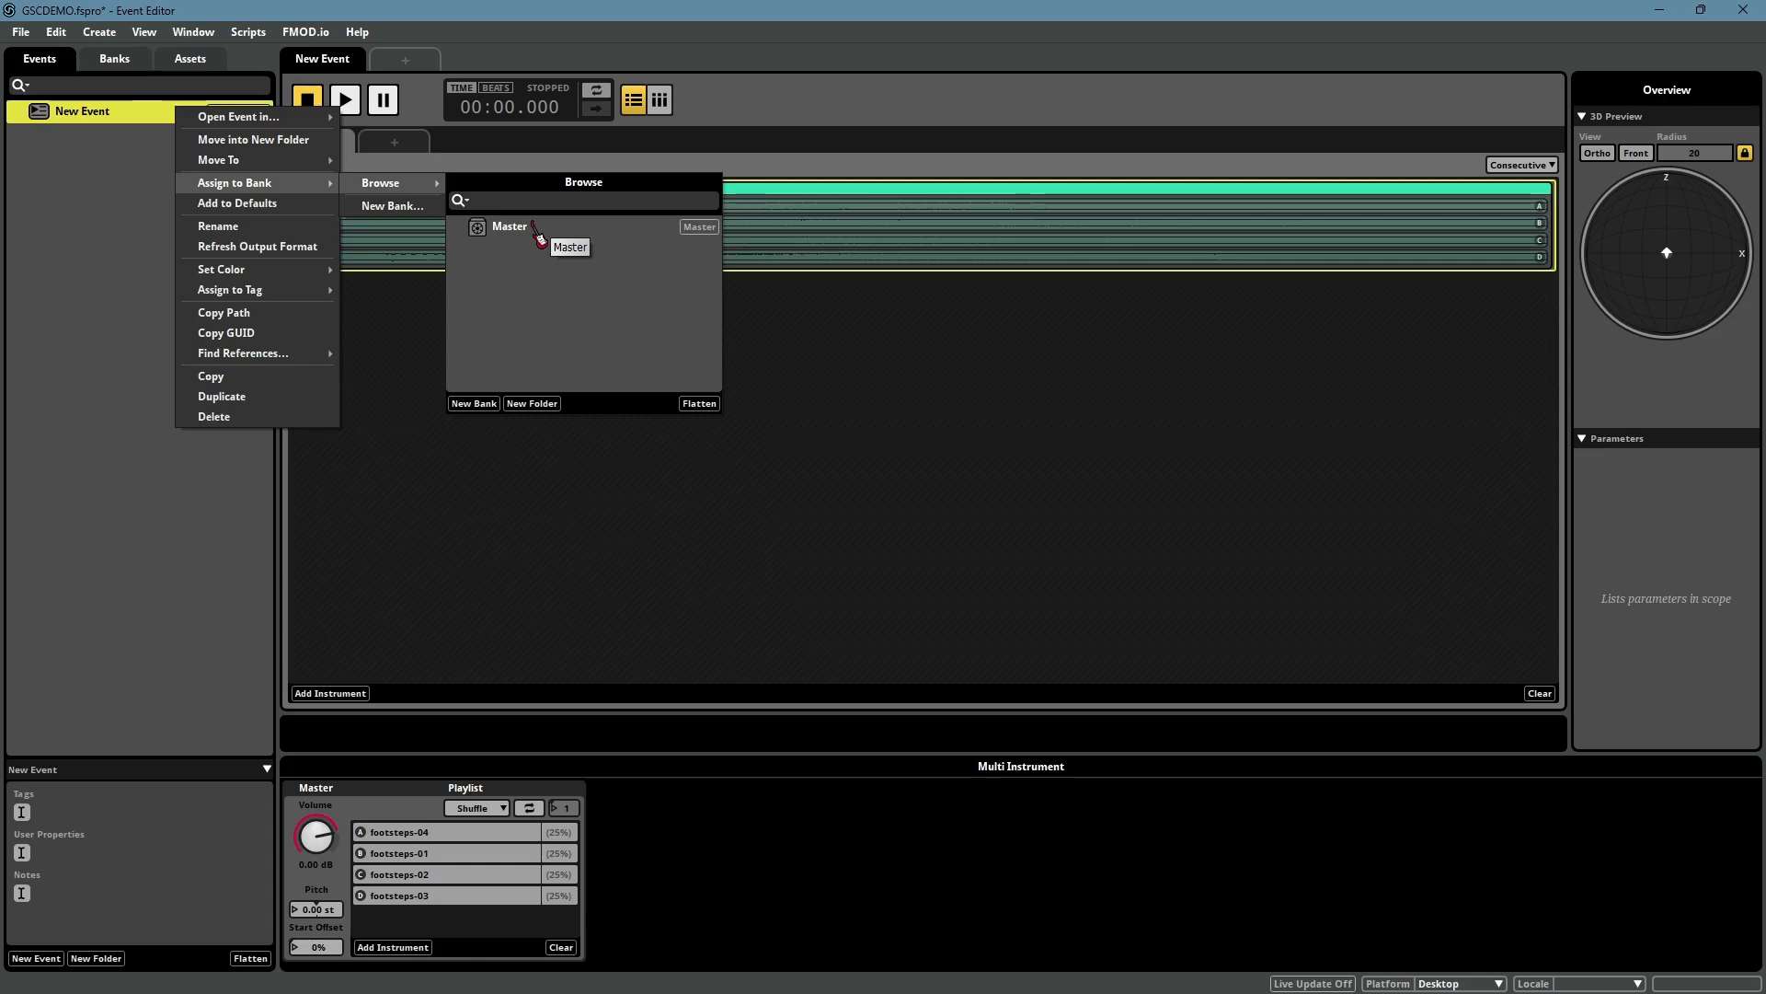
{"action": "left_click", "coordinate": [535, 228]}
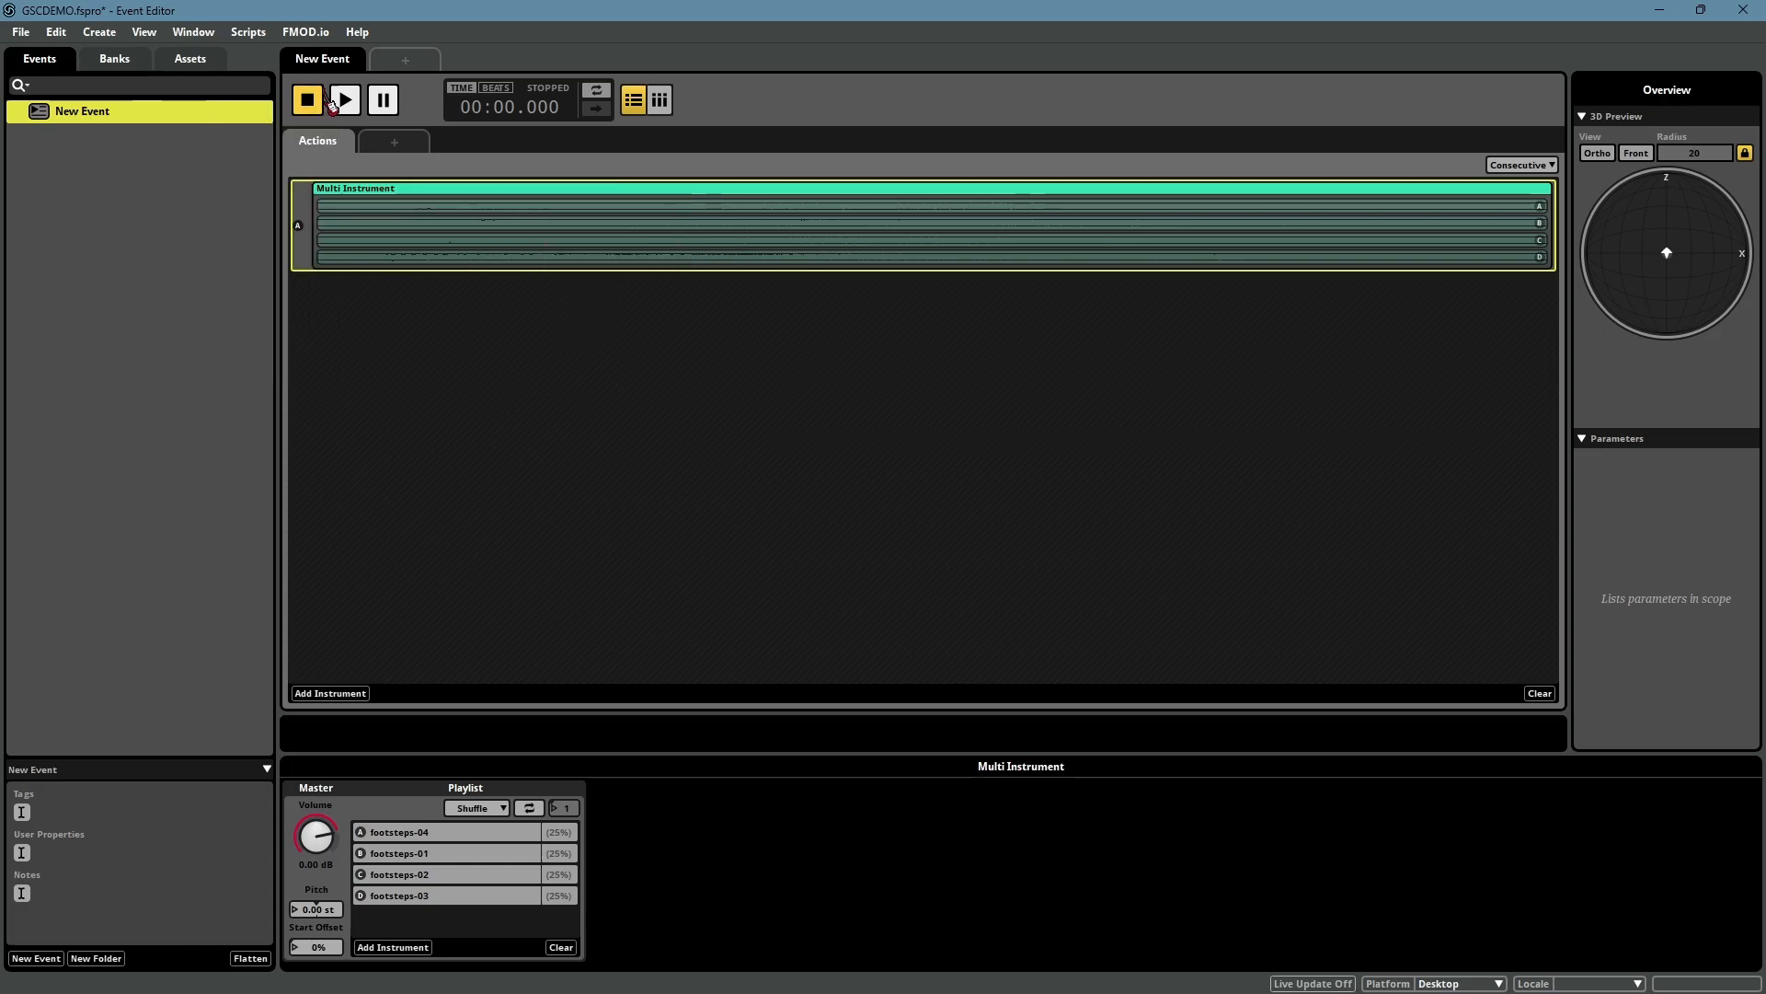
{"action": "key", "text": "ctrl+s"}
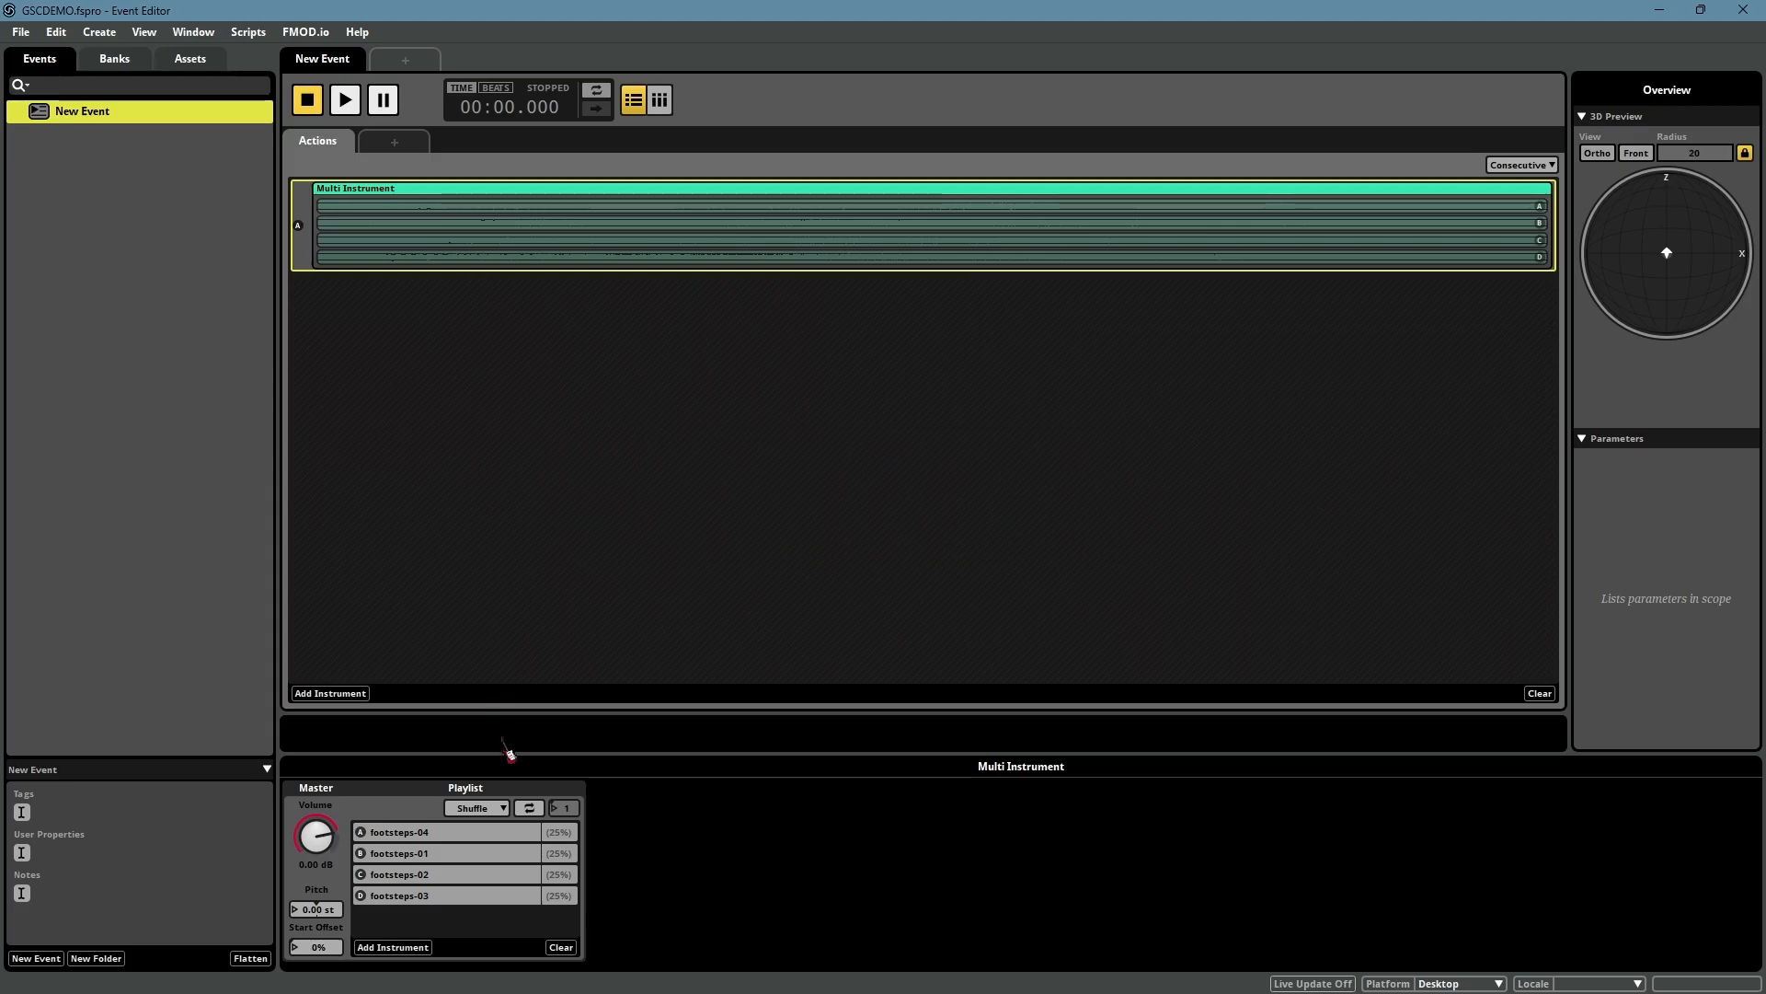
Examine the multi instrument's playlist, inspecting individual footstep sounds and the available playback order modes
{"action": "left_click", "coordinate": [545, 229]}
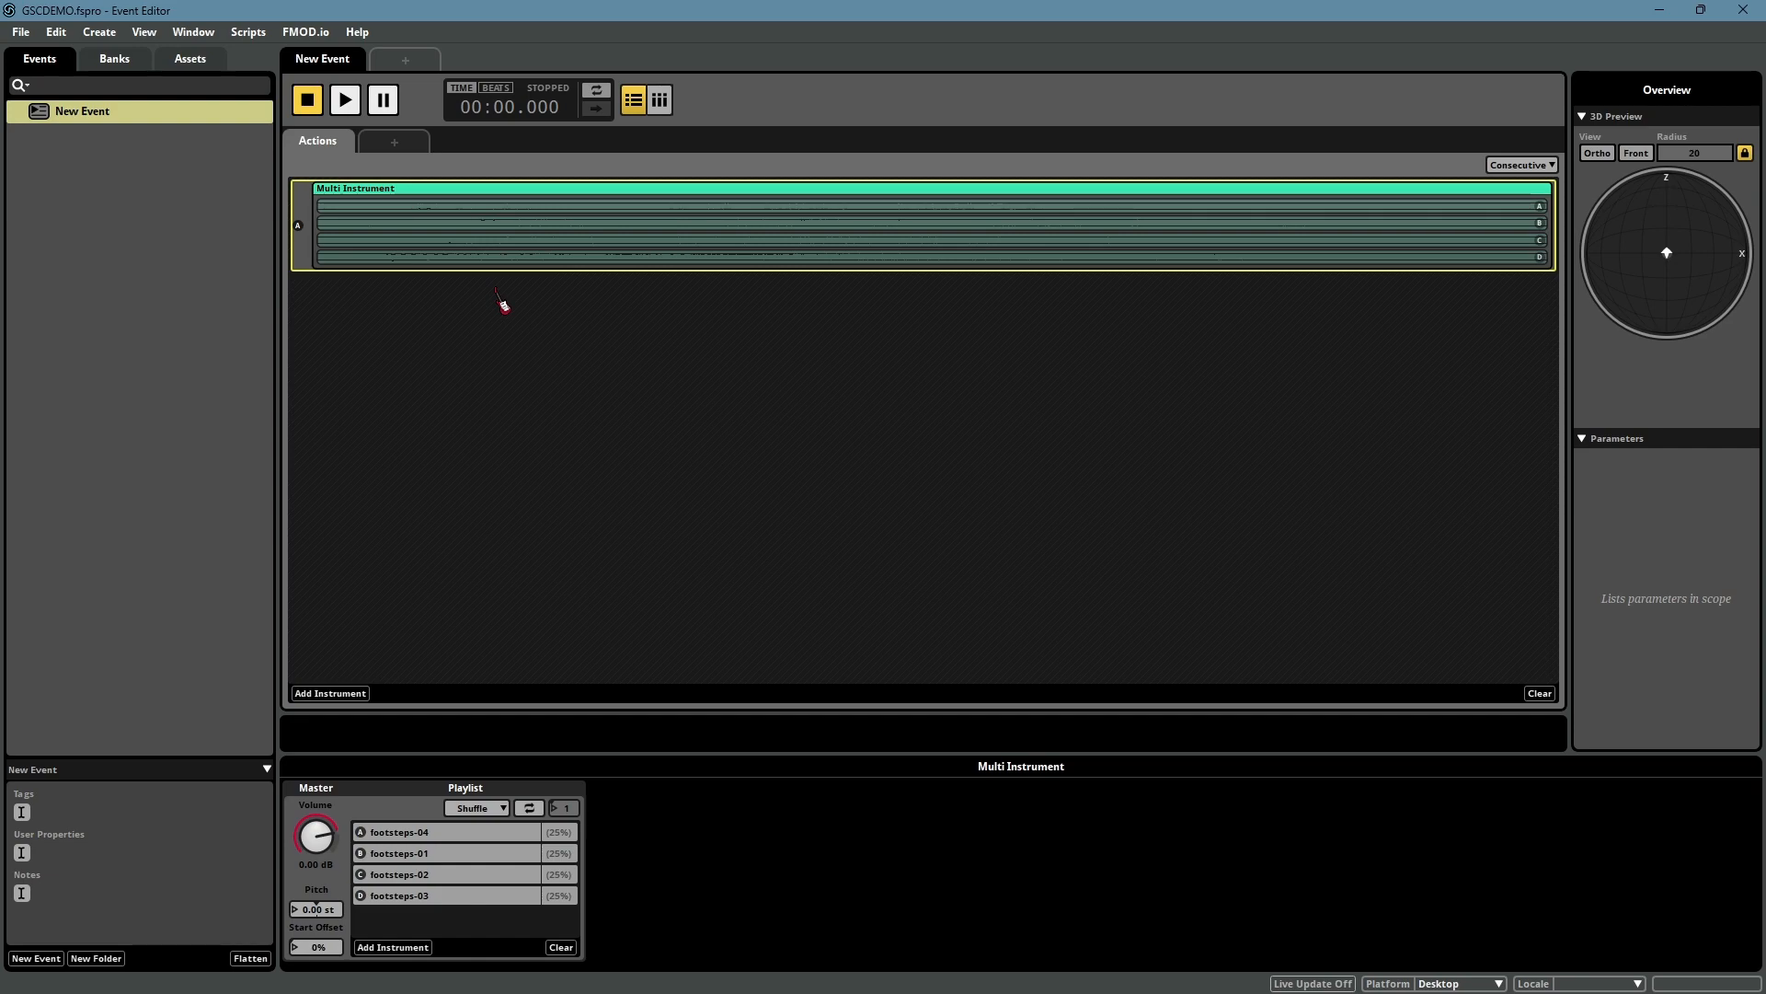
{"action": "left_click", "coordinate": [445, 853]}
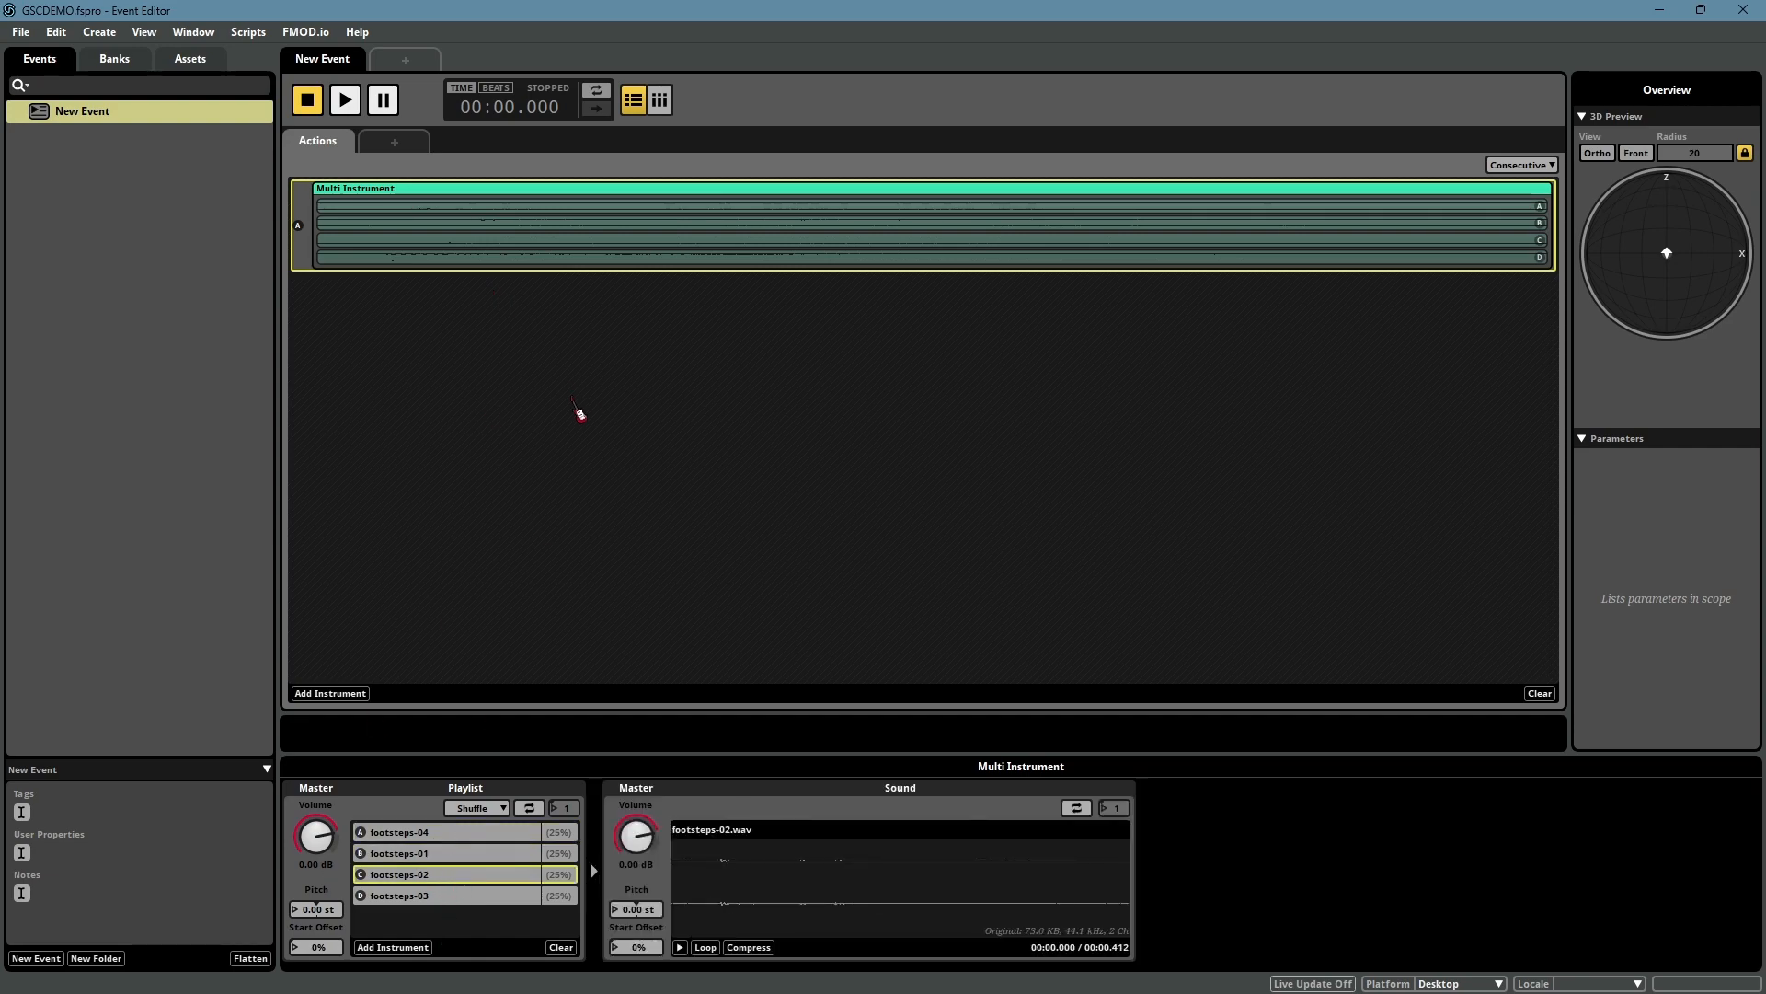
{"action": "left_click", "coordinate": [475, 834]}
{"action": "left_click", "coordinate": [495, 939]}
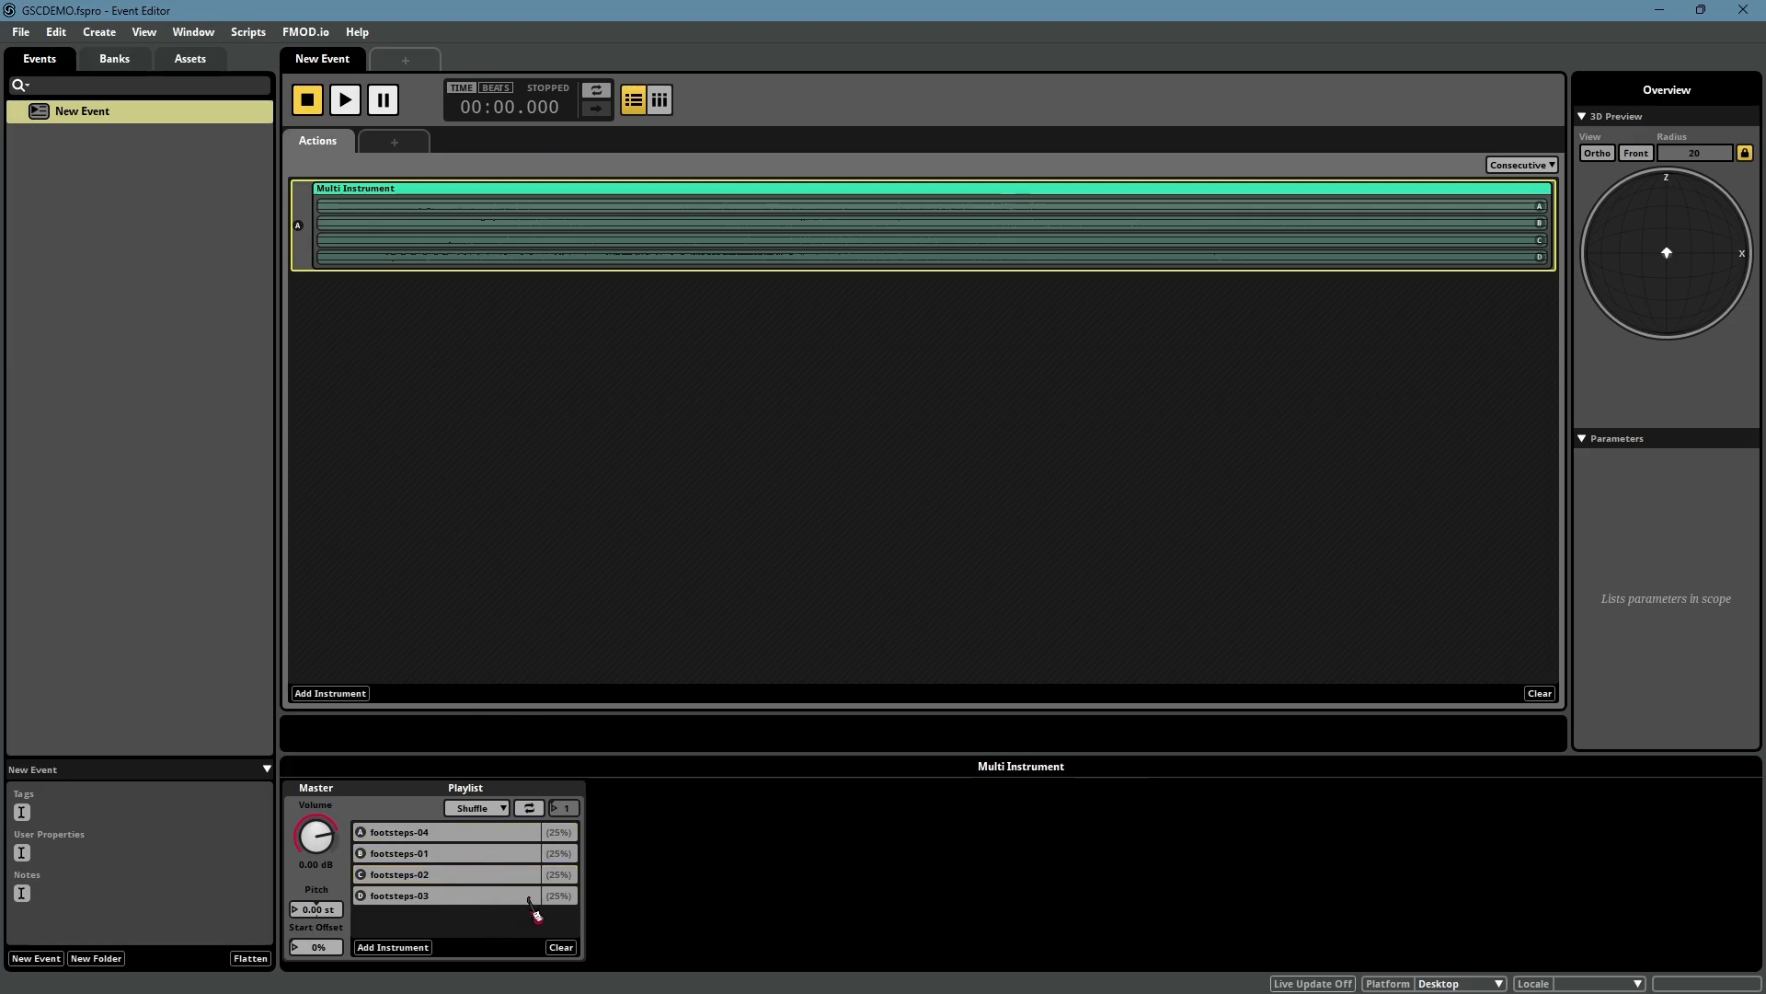
{"action": "left_click", "coordinate": [475, 834]}
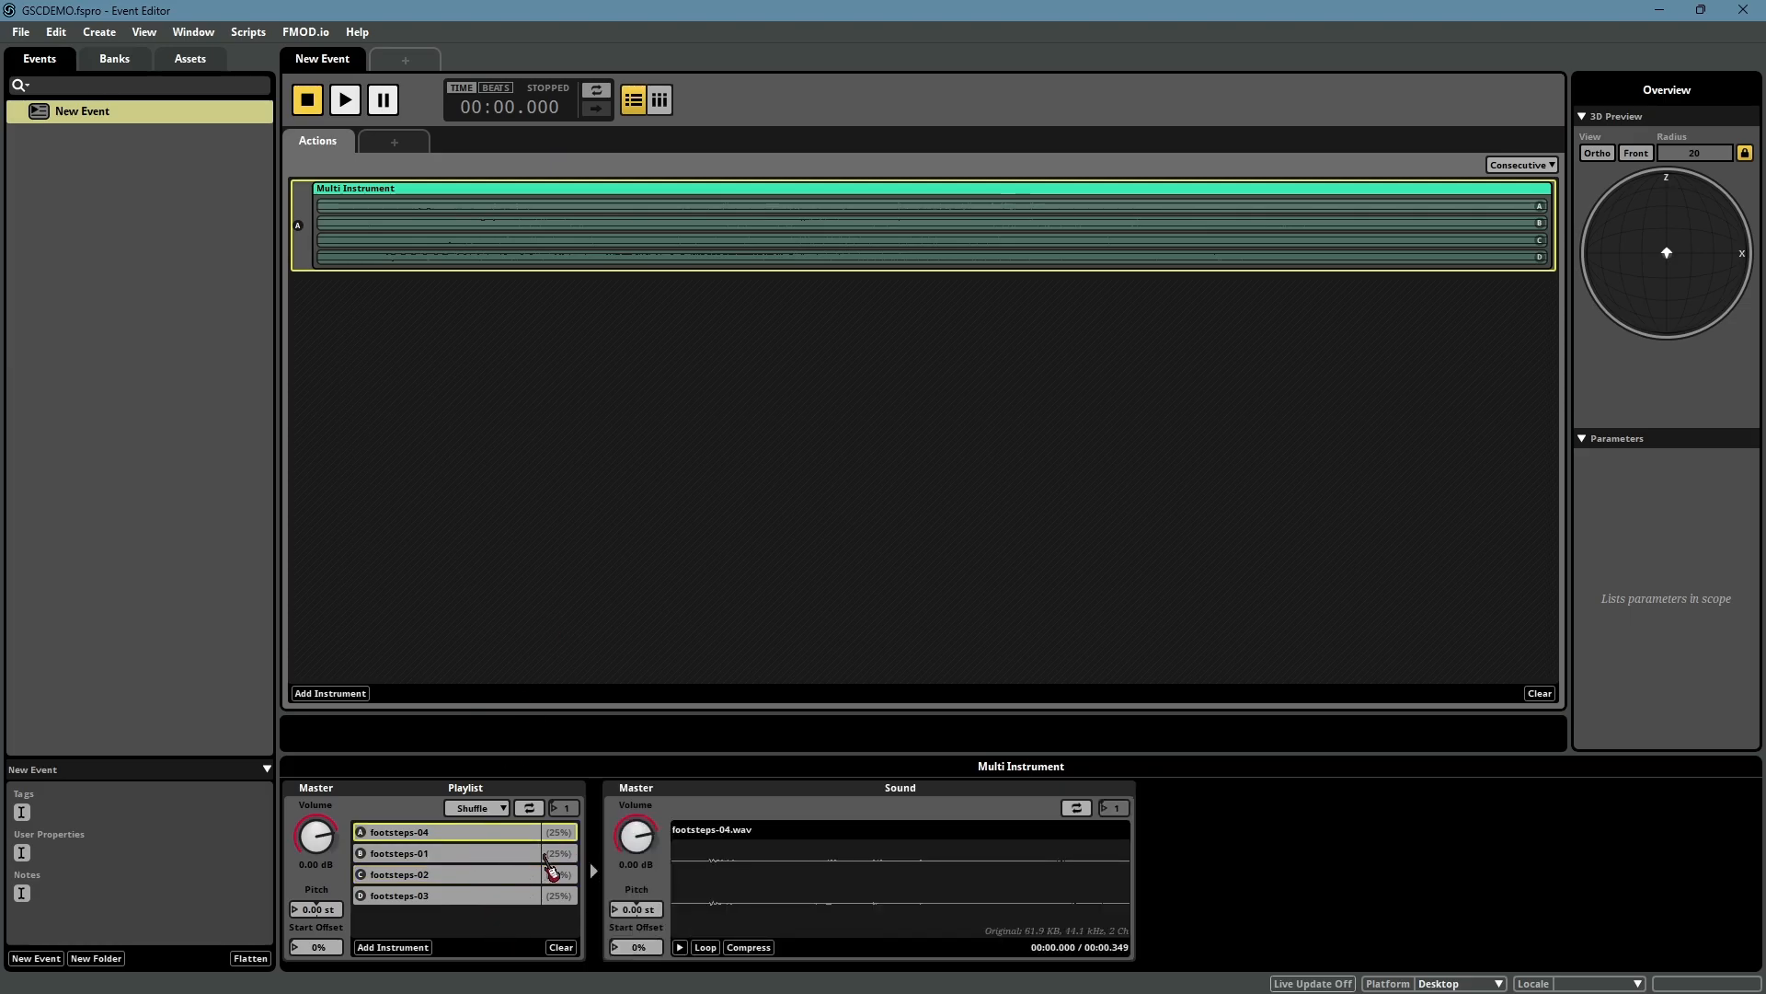
{"action": "left_click", "coordinate": [450, 909]}
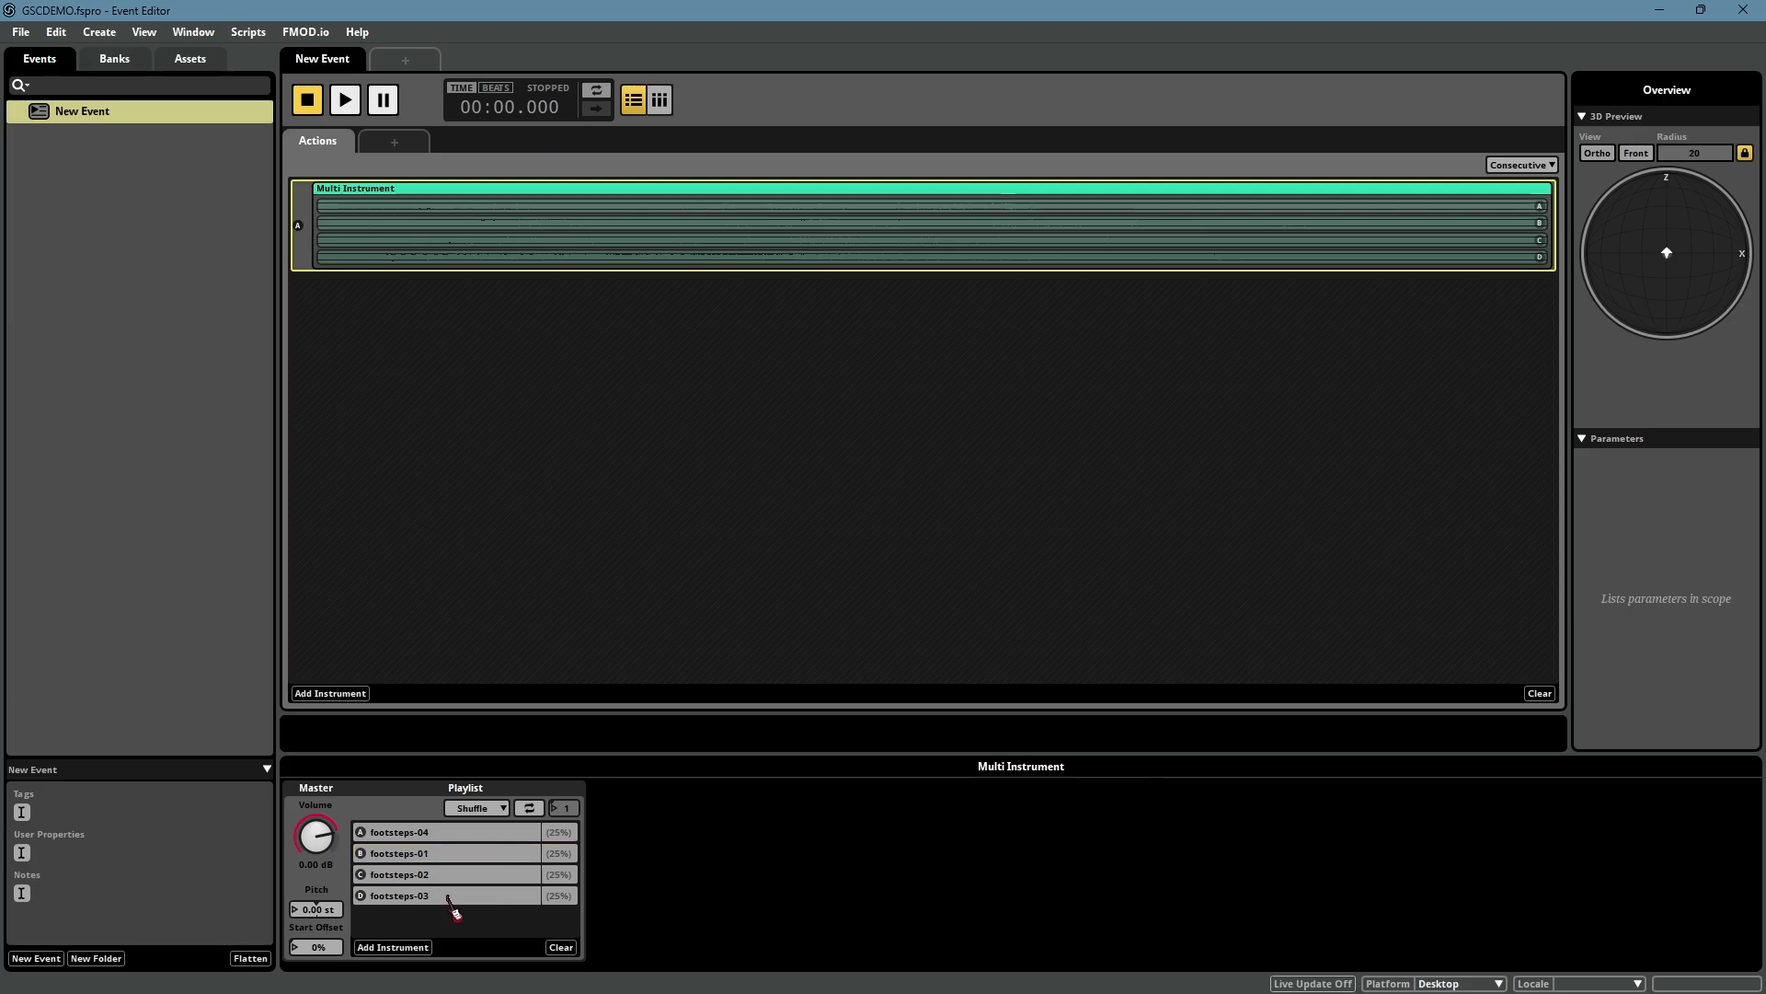
{"action": "left_click", "coordinate": [480, 814]}
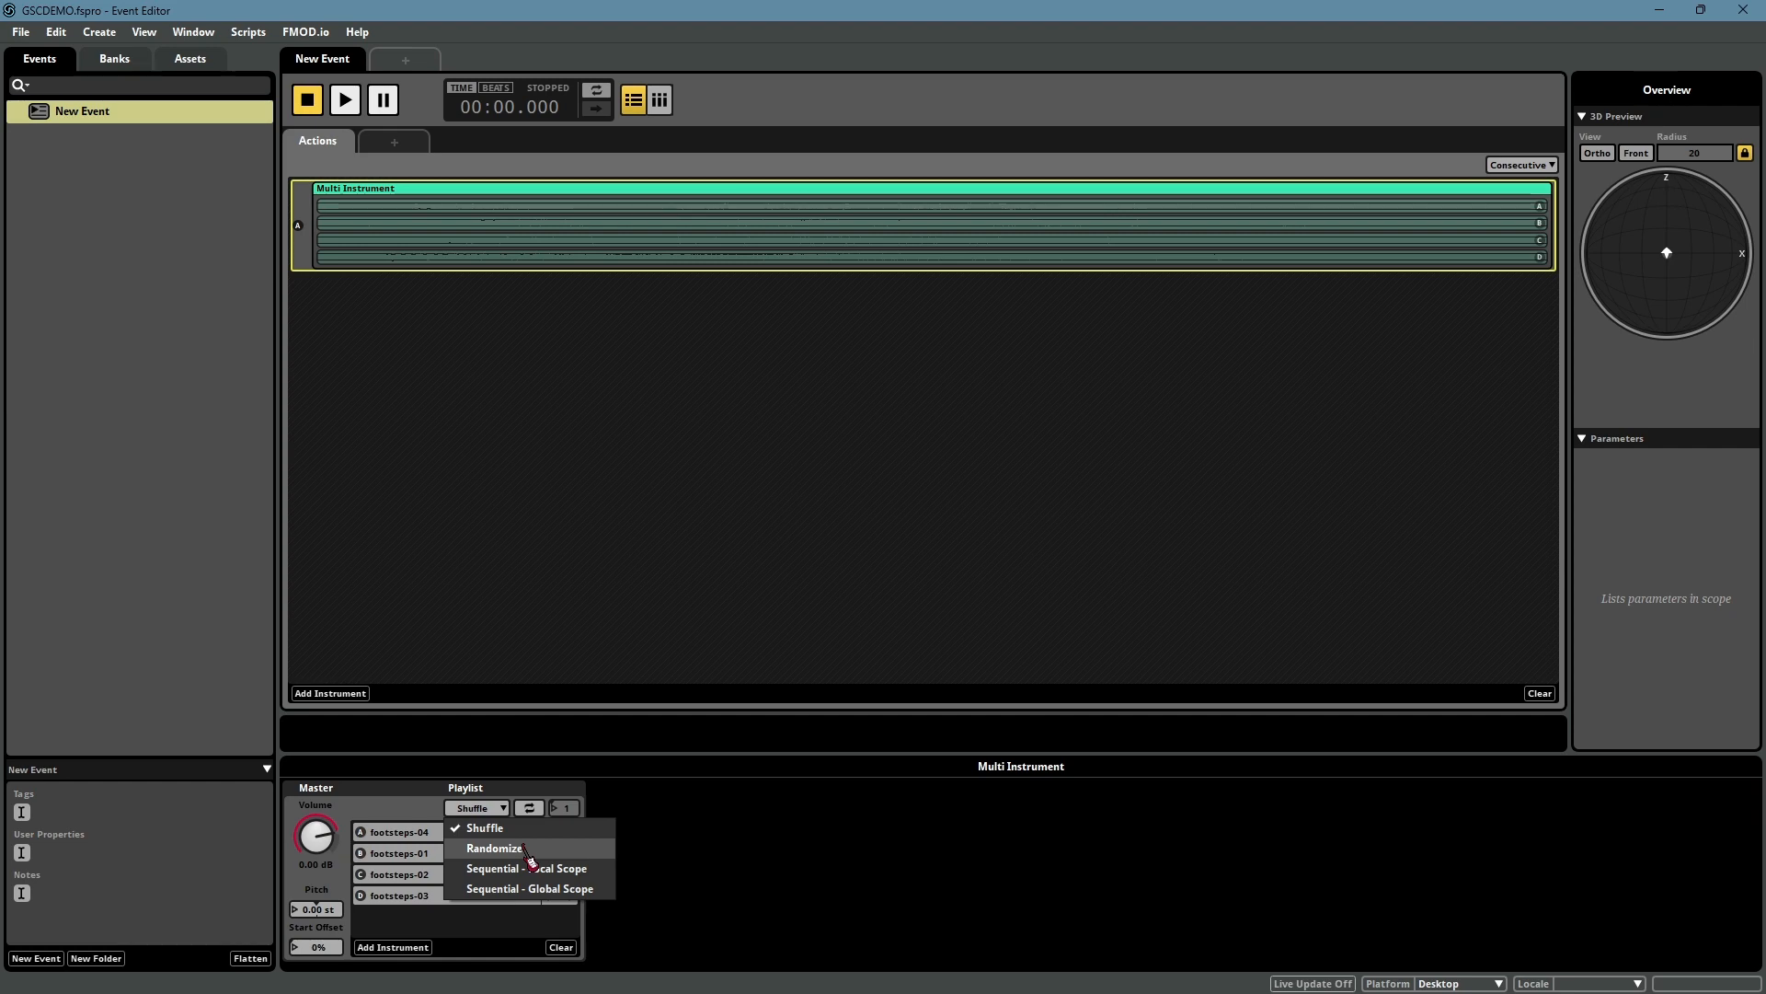
{"action": "left_click", "coordinate": [386, 807]}
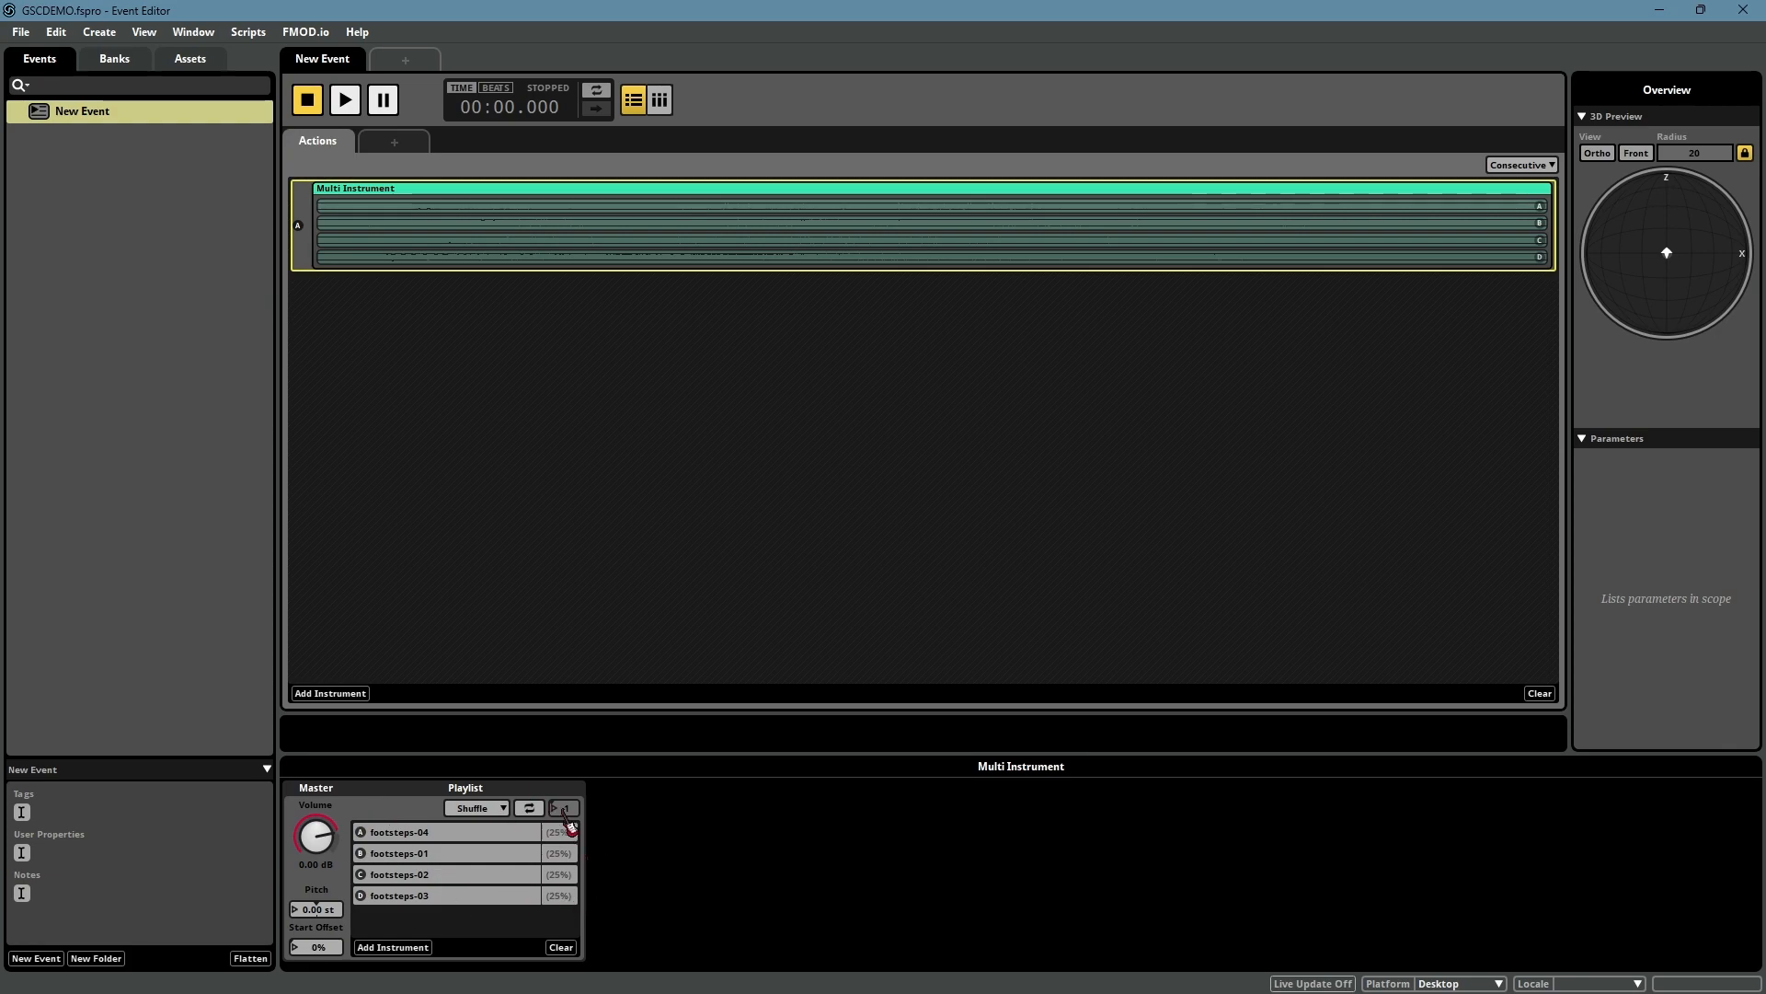
Toggle looping for the multi instrument's playlist and play New Event to hear the change
{"action": "left_click", "coordinate": [529, 810]}
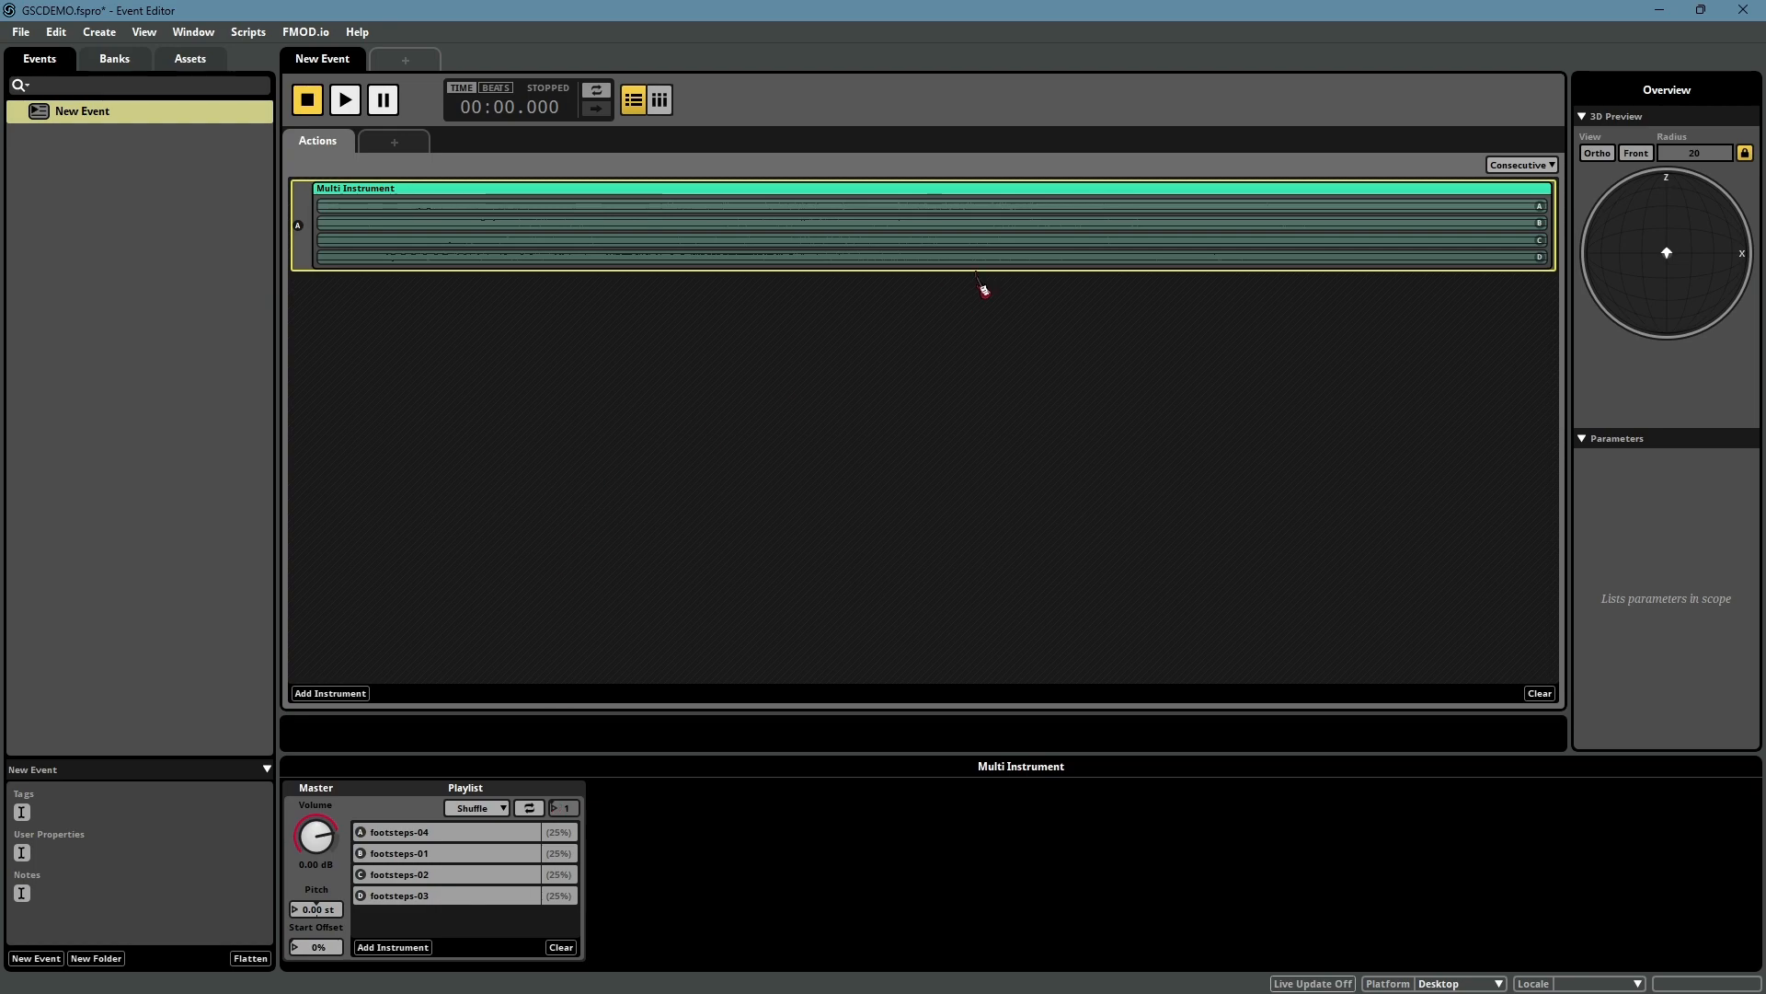
{"action": "key", "text": "space"}
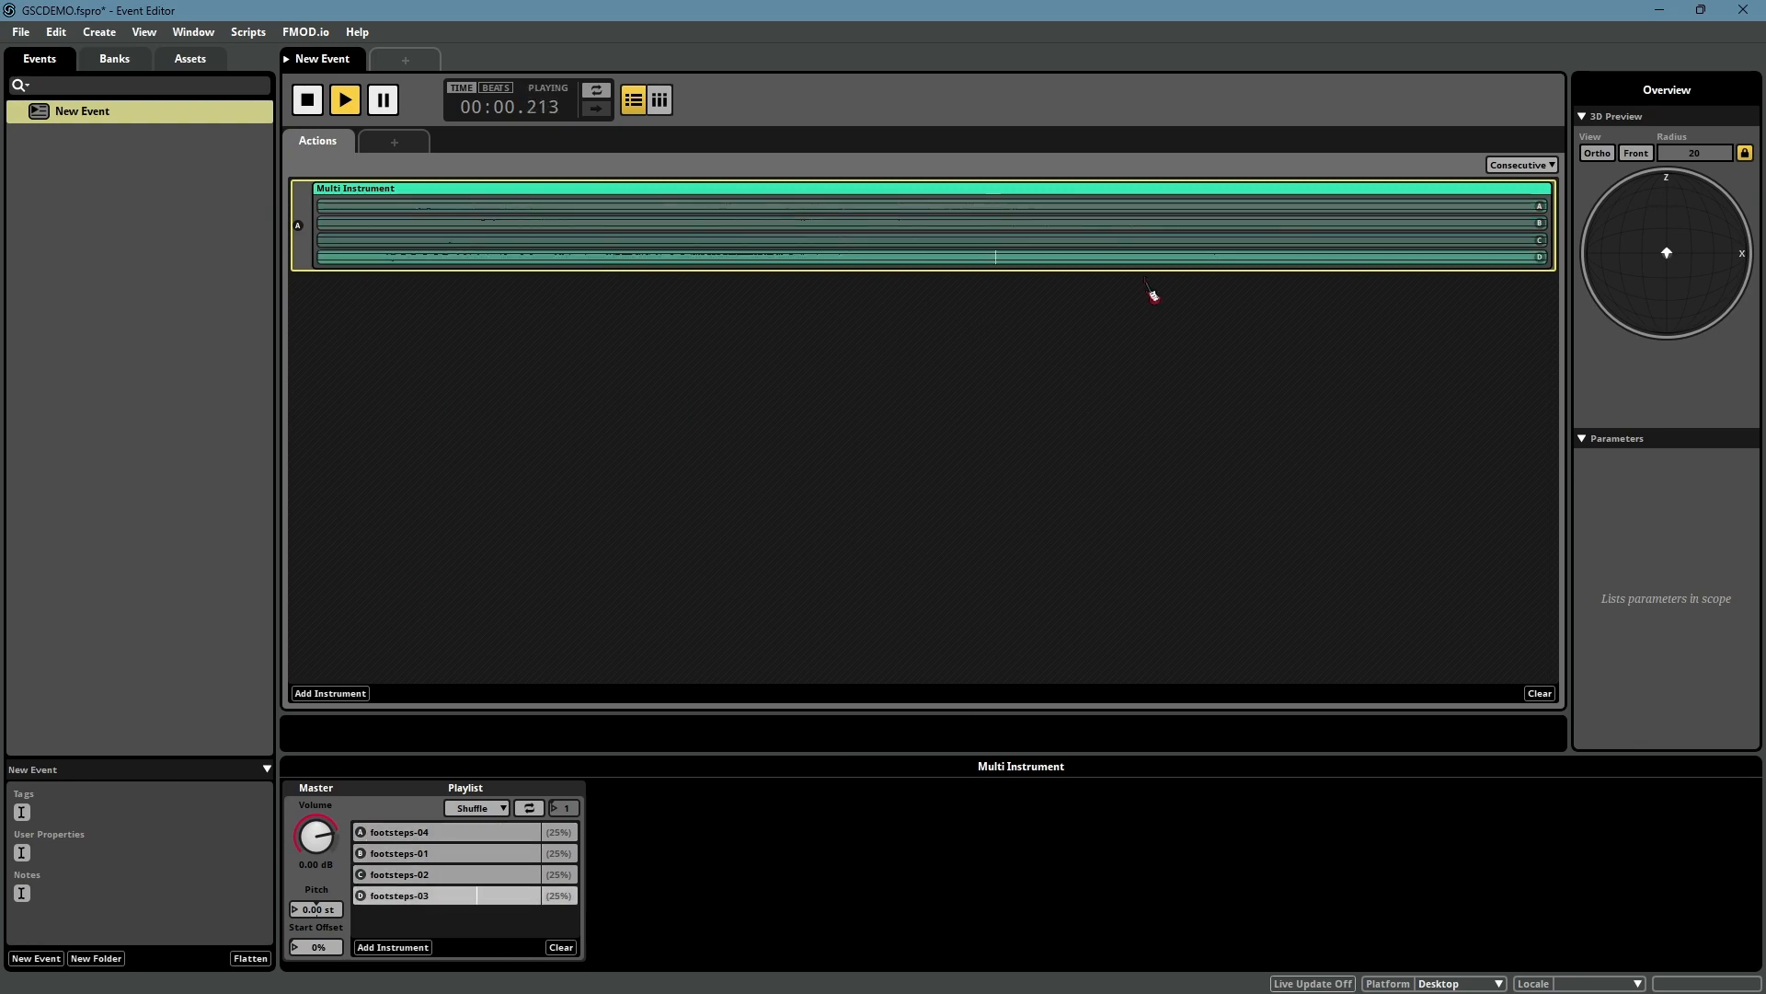
{"action": "key", "text": "space"}
{"action": "left_click", "coordinate": [627, 486]}
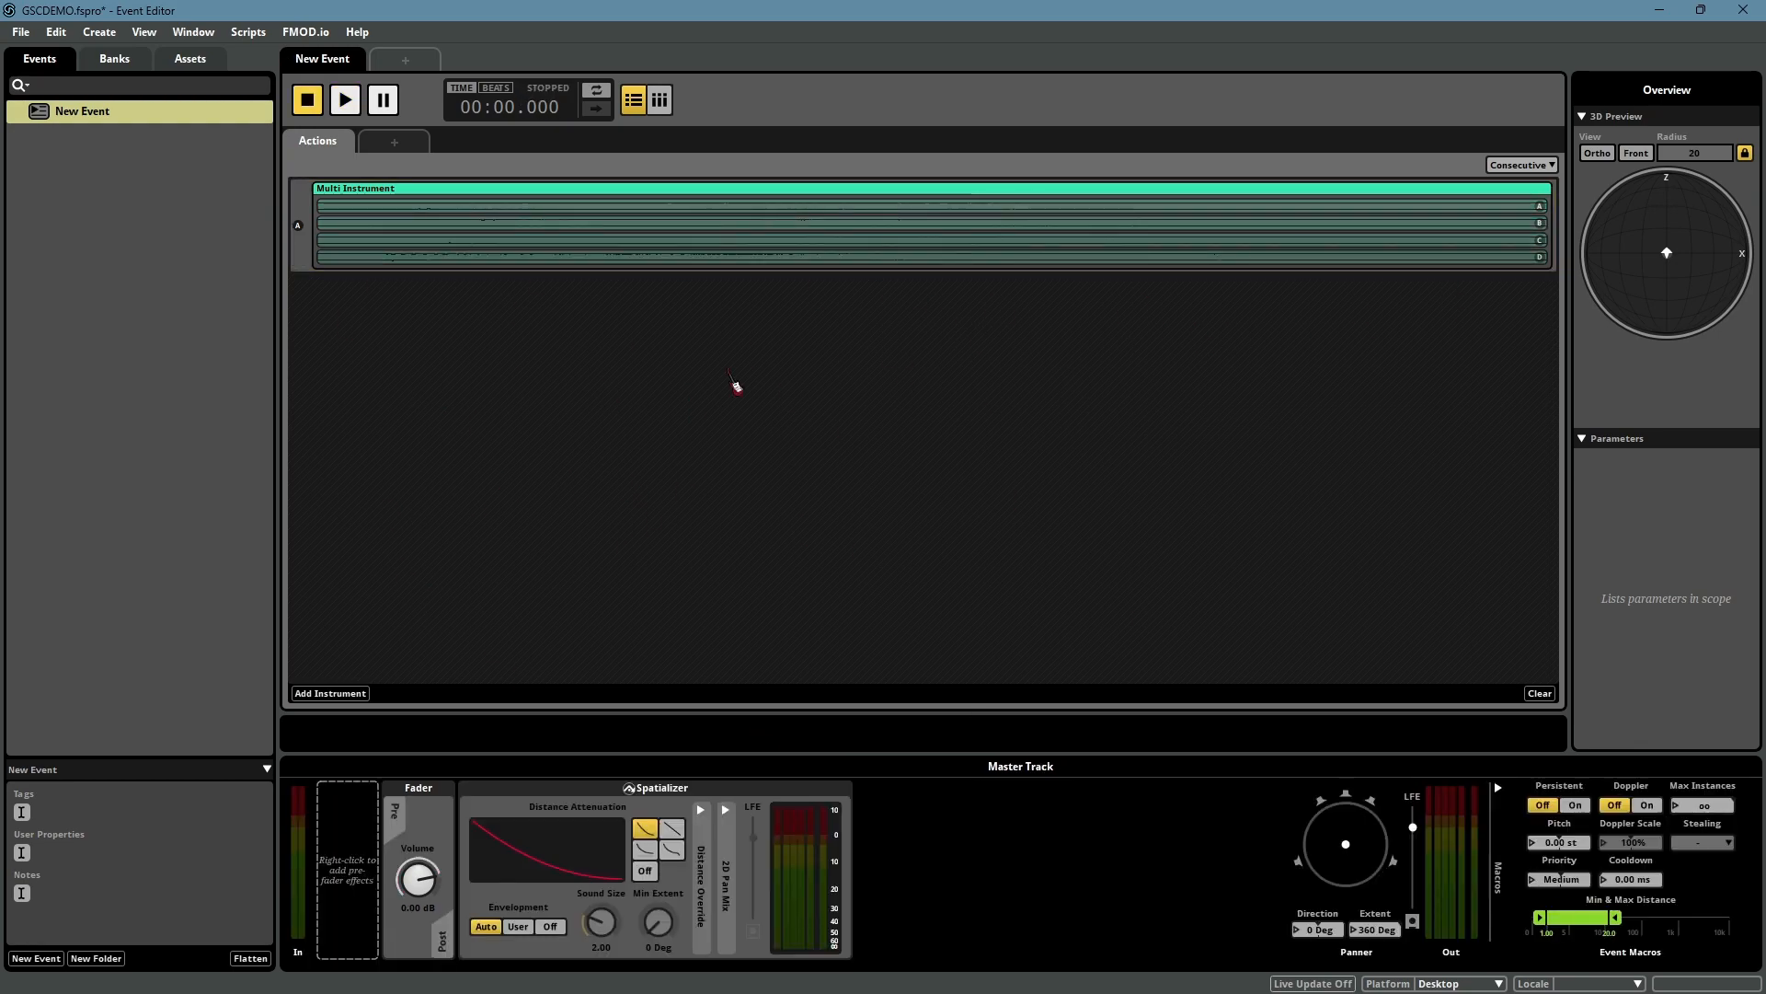
{"action": "right_click", "coordinate": [140, 110]}
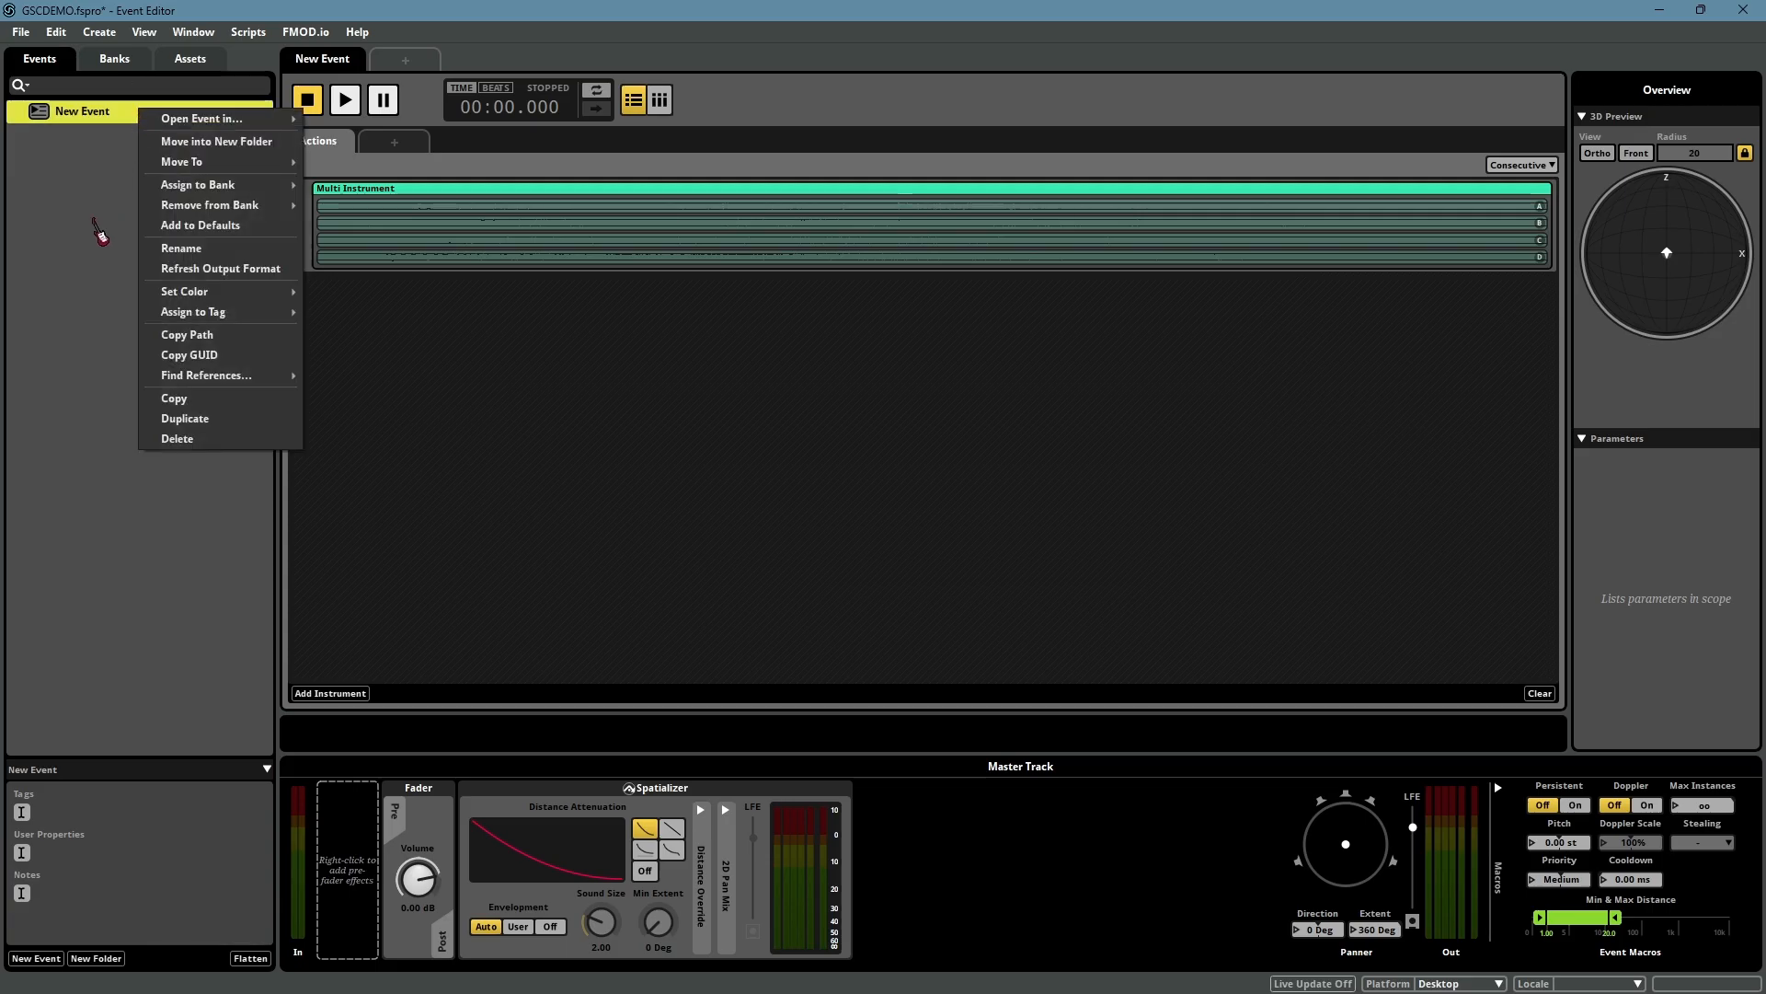
{"action": "left_click", "coordinate": [716, 470]}
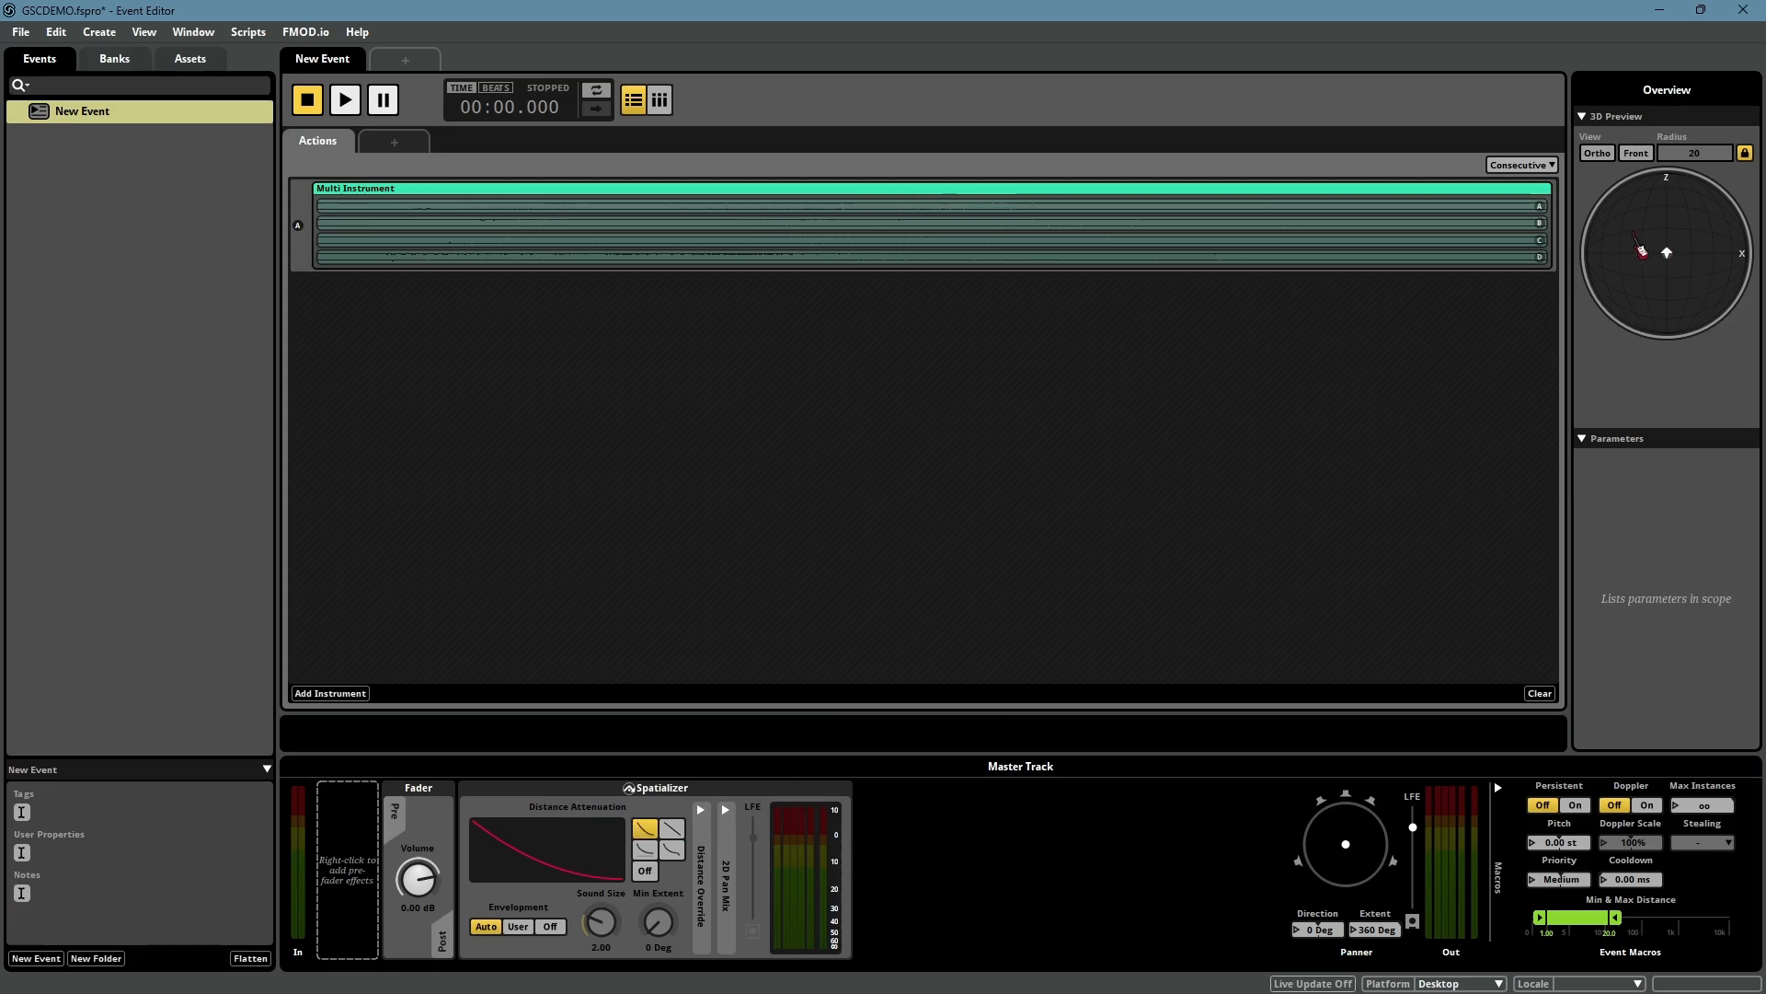
Audition New Event from different listener positions in the 3D preview, trying the Front and Ortho views
{"action": "key", "text": "space"}
{"action": "key", "text": "space"}
{"action": "mouse_move", "coordinate": [1668, 250]}
{"action": "left_mouse_down"}
{"action": "mouse_move", "coordinate": [1603, 208]}
{"action": "mouse_move", "coordinate": [1660, 302]}
{"action": "mouse_move", "coordinate": [1682, 254]}
{"action": "mouse_move", "coordinate": [1640, 252]}
{"action": "mouse_move", "coordinate": [1664, 217]}
{"action": "mouse_move", "coordinate": [1671, 284]}
{"action": "mouse_move", "coordinate": [1667, 255]}
{"action": "left_mouse_up"}
{"action": "key", "text": "space"}
{"action": "key", "text": "space"}
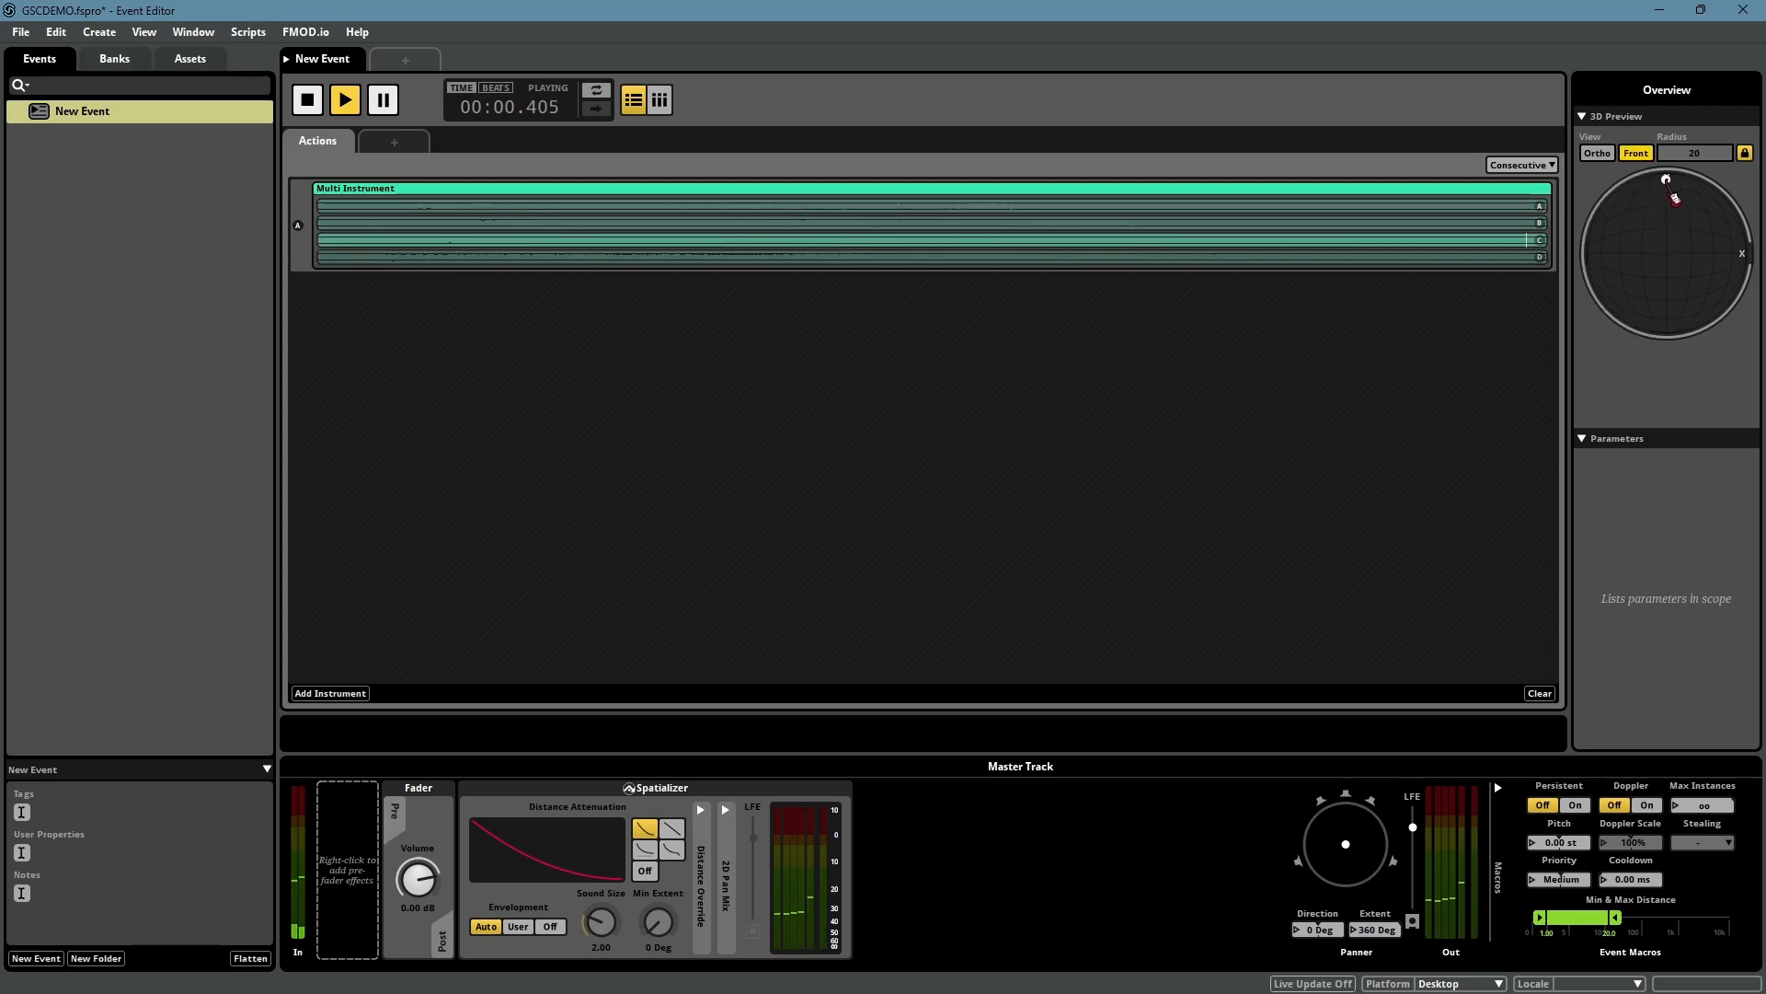
{"action": "left_click_drag", "start_coordinate": [1667, 253], "coordinate": [1624, 271]}
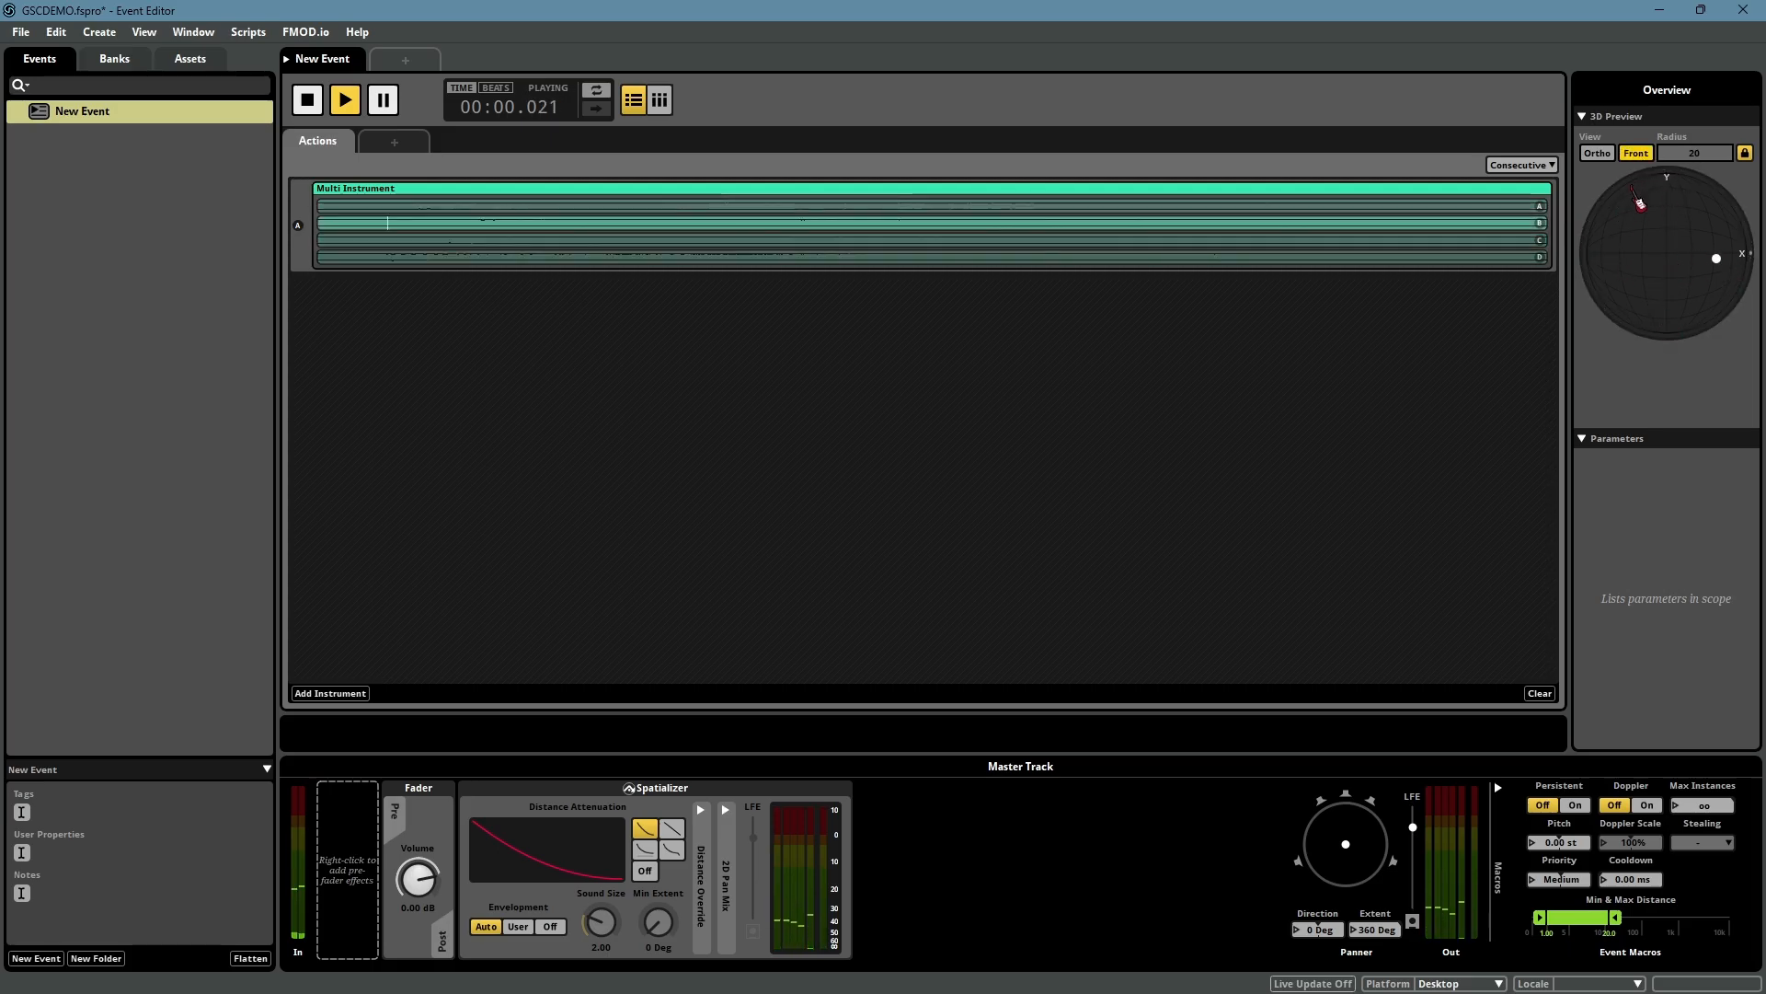
{"action": "left_click", "coordinate": [1636, 153]}
{"action": "left_click_drag", "start_coordinate": [1623, 180], "coordinate": [1592, 263]}
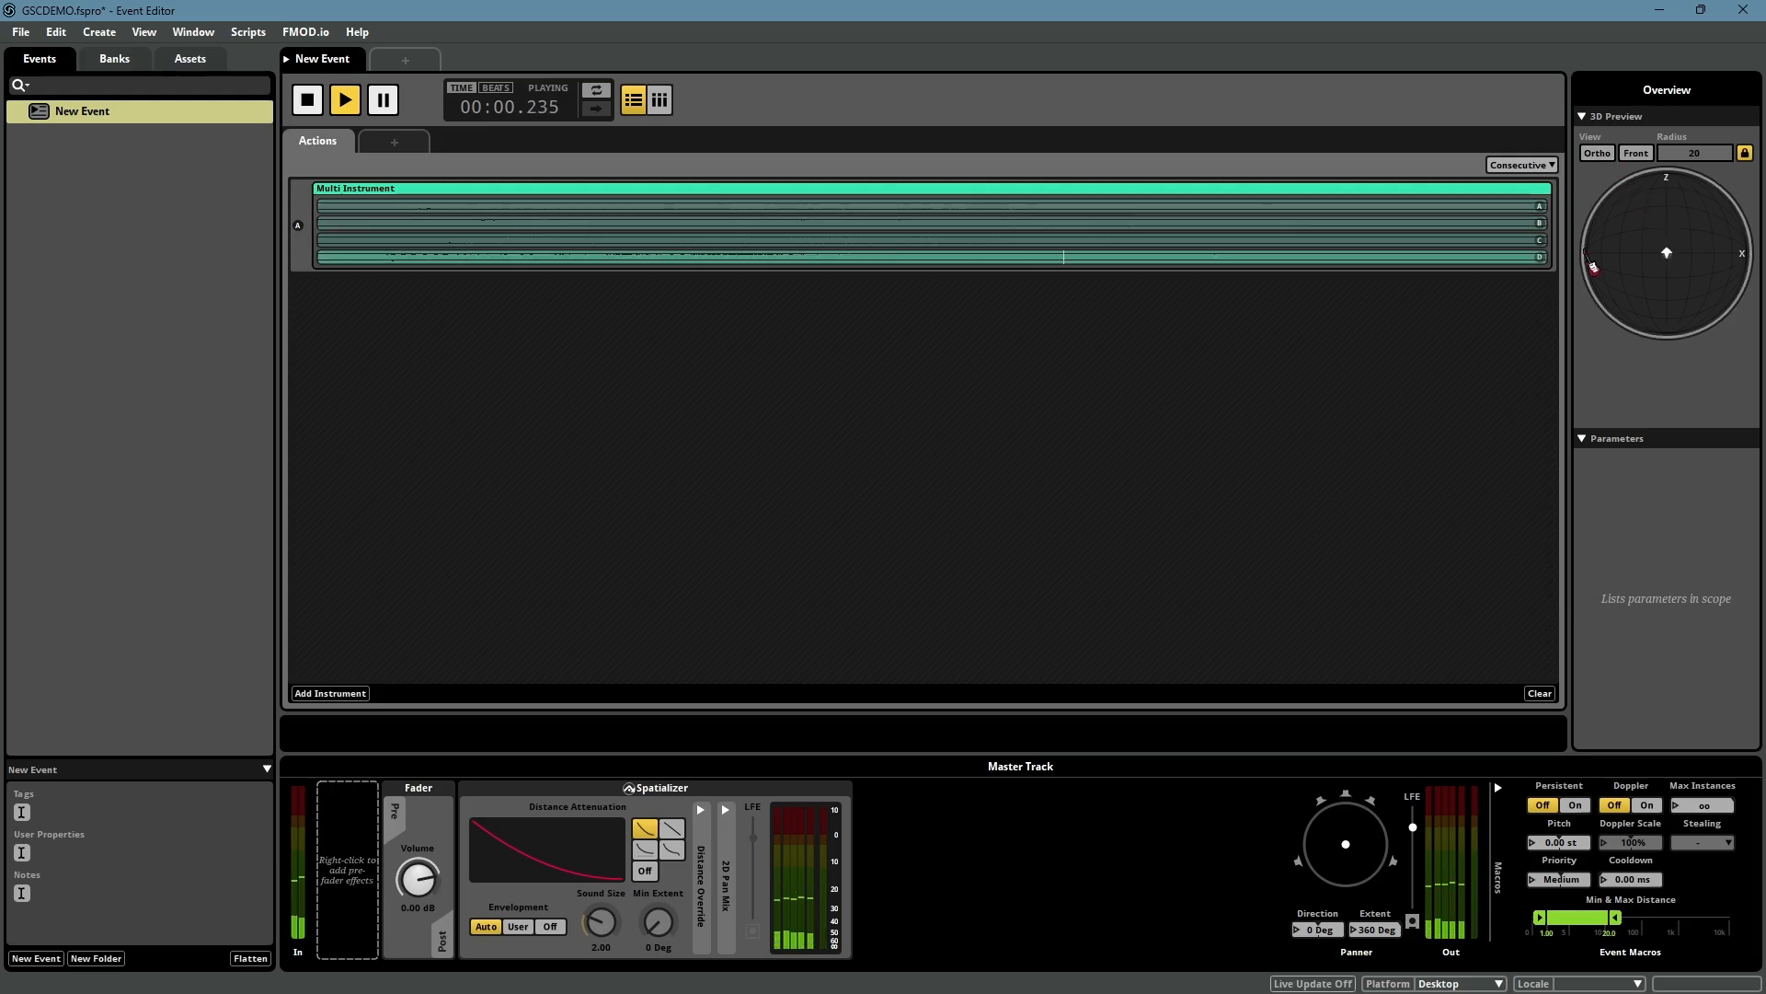
{"action": "left_click", "coordinate": [1605, 153]}
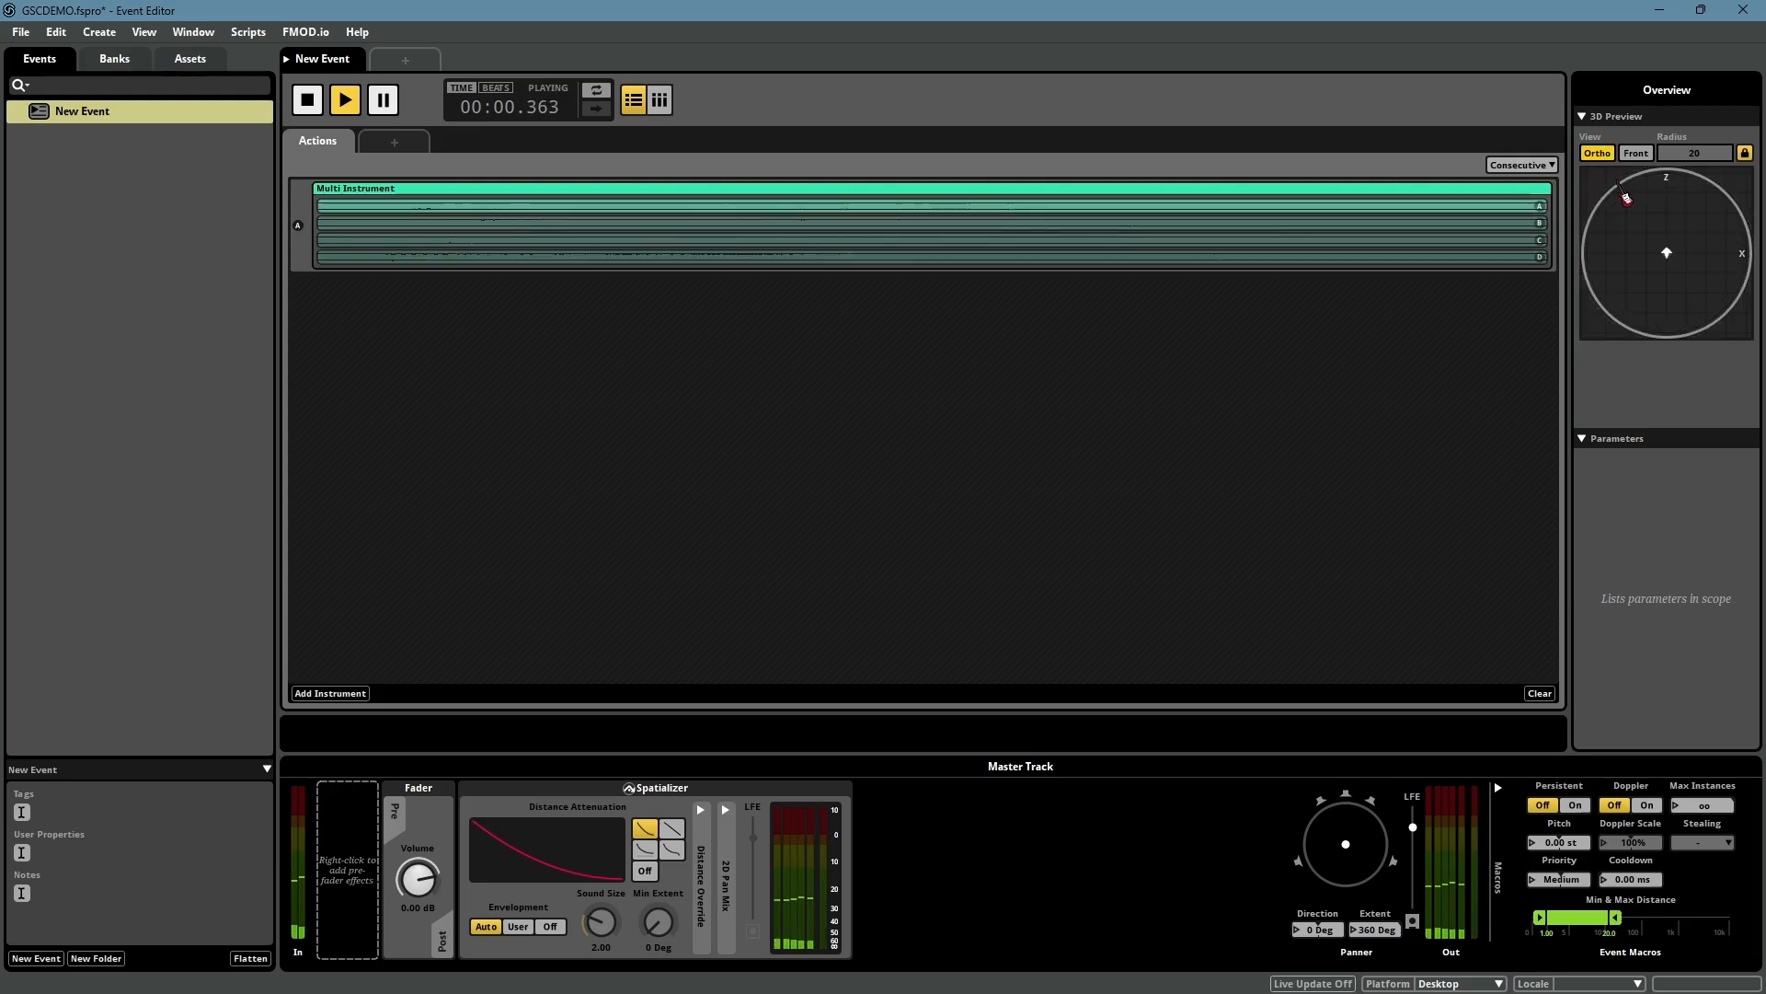
{"action": "left_click_drag", "start_coordinate": [1645, 211], "coordinate": [1645, 289]}
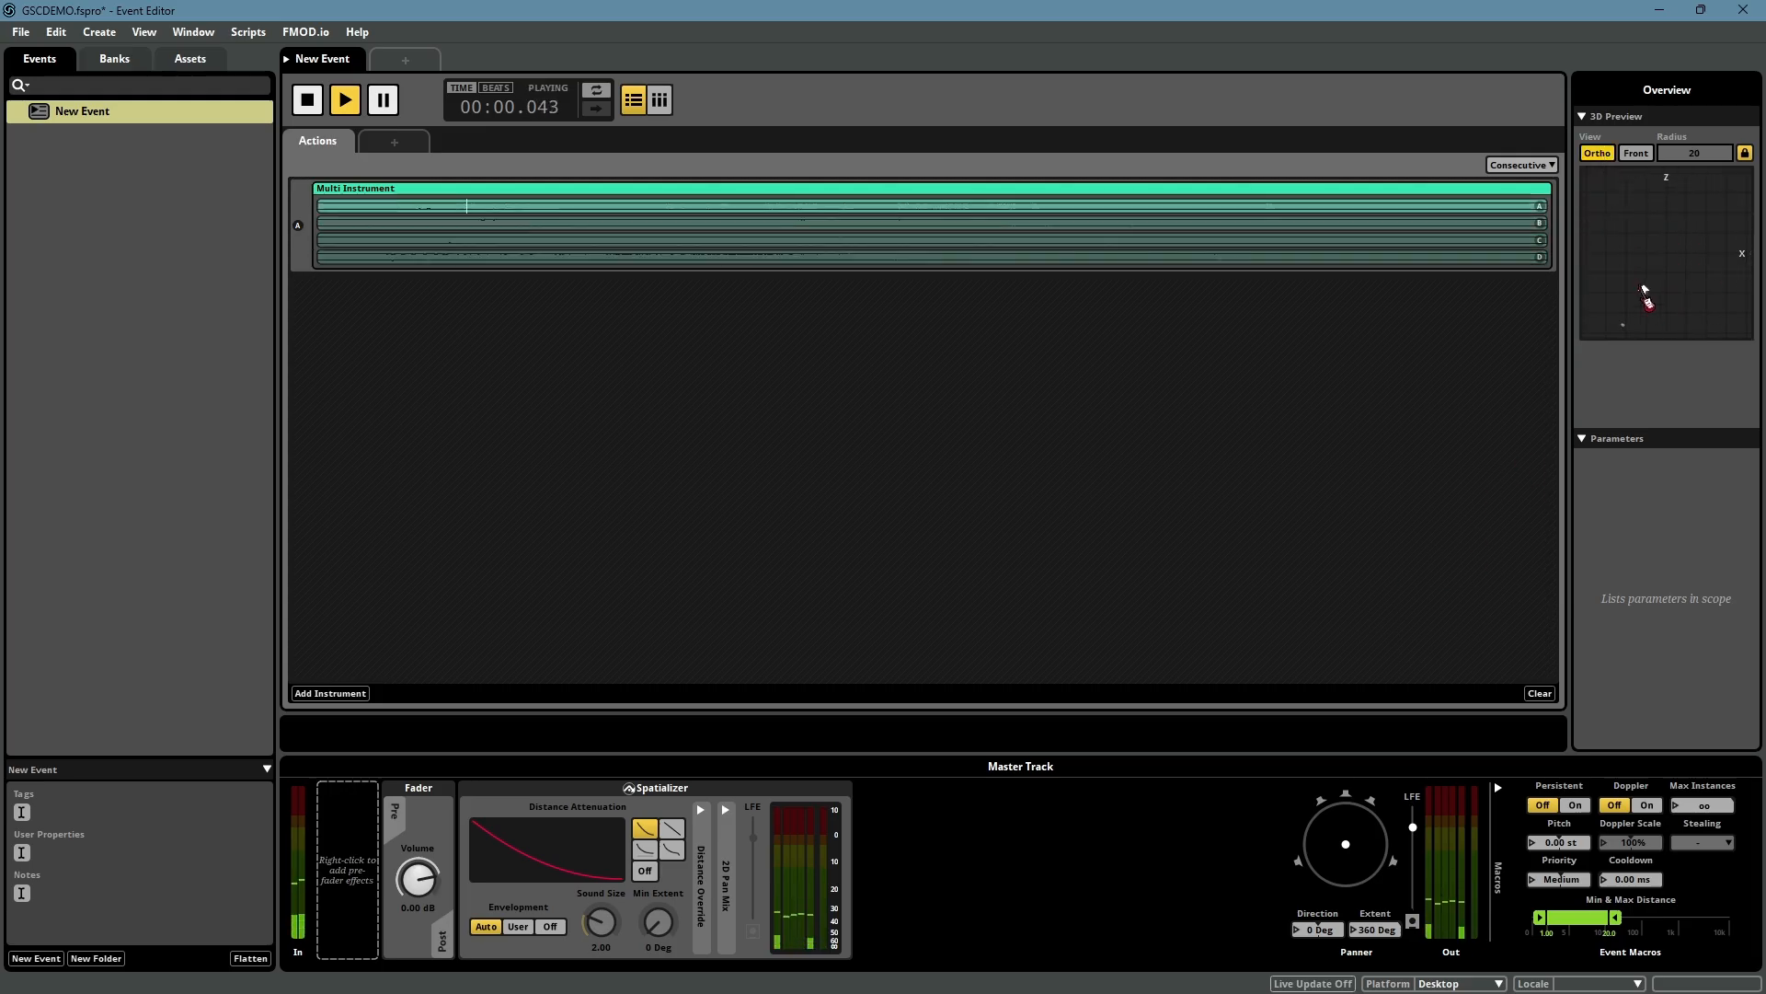
{"action": "left_click", "coordinate": [1604, 156]}
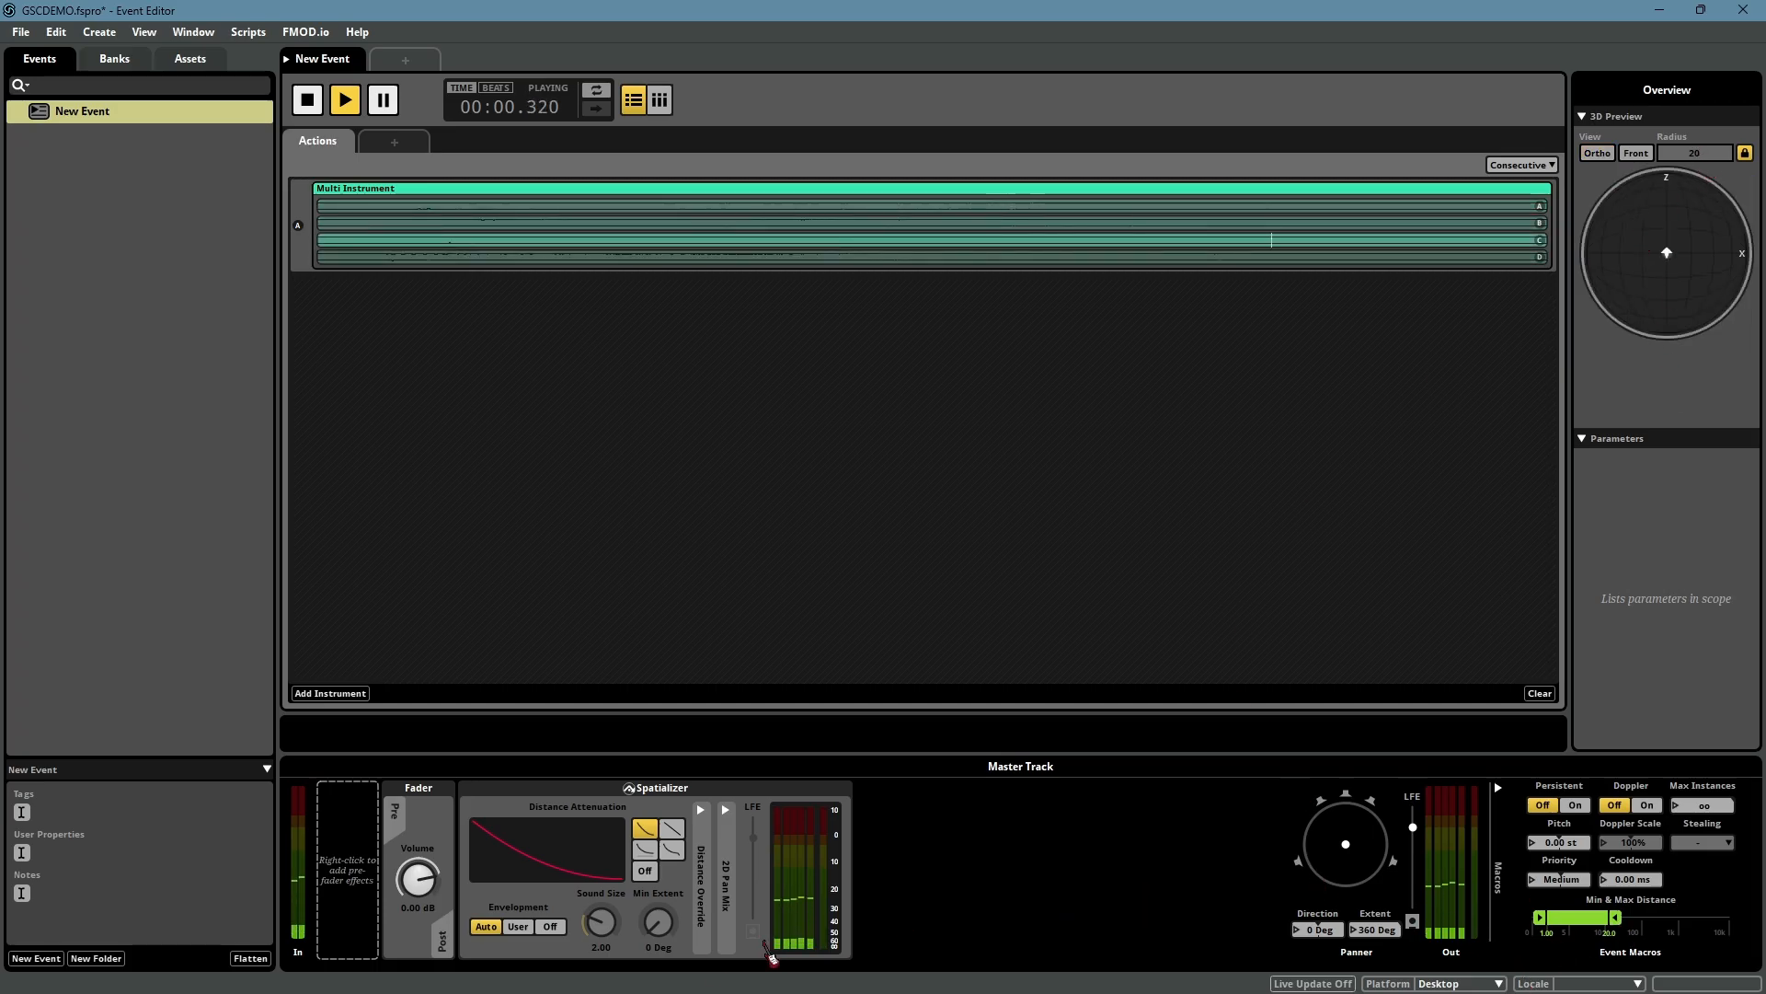
Enable the spatializer's distance override, extend the maximum distance to about 550, and audition it in the 3D preview
{"action": "left_click", "coordinate": [700, 809]}
{"action": "left_click", "coordinate": [924, 810]}
{"action": "left_click", "coordinate": [822, 847]}
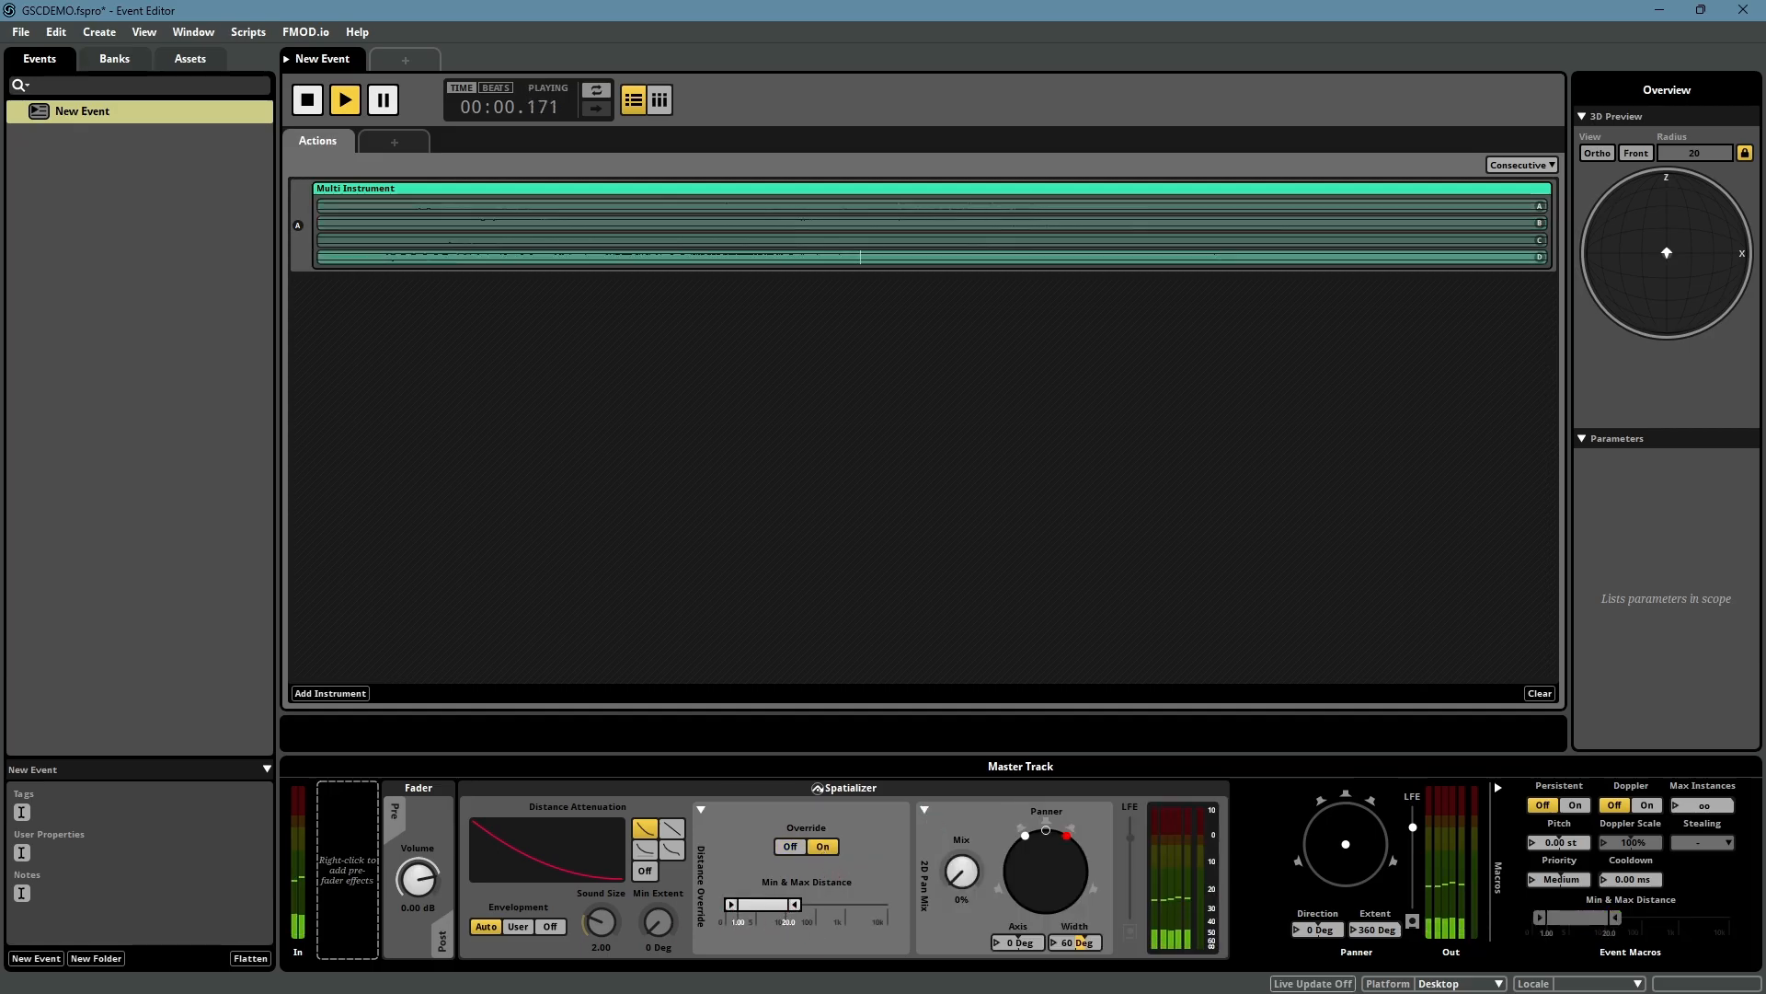
{"action": "left_click_drag", "start_coordinate": [793, 904], "coordinate": [837, 905]}
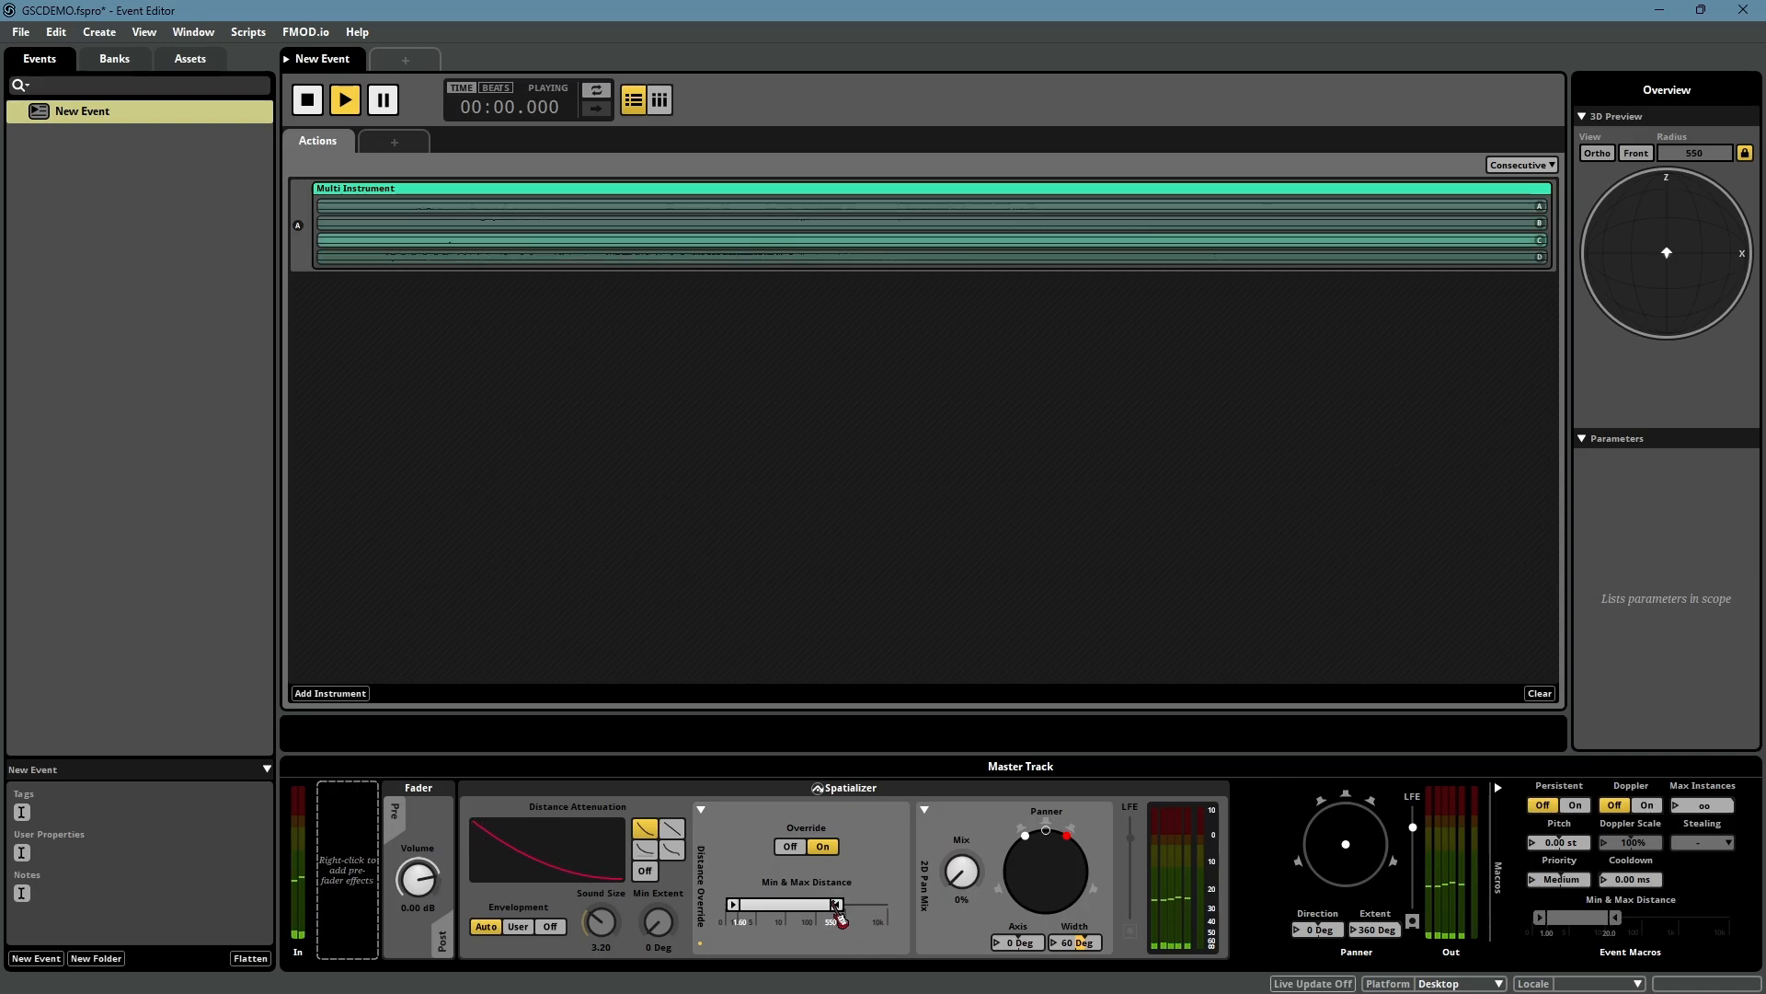
{"action": "left_click_drag", "start_coordinate": [1699, 261], "coordinate": [1660, 233]}
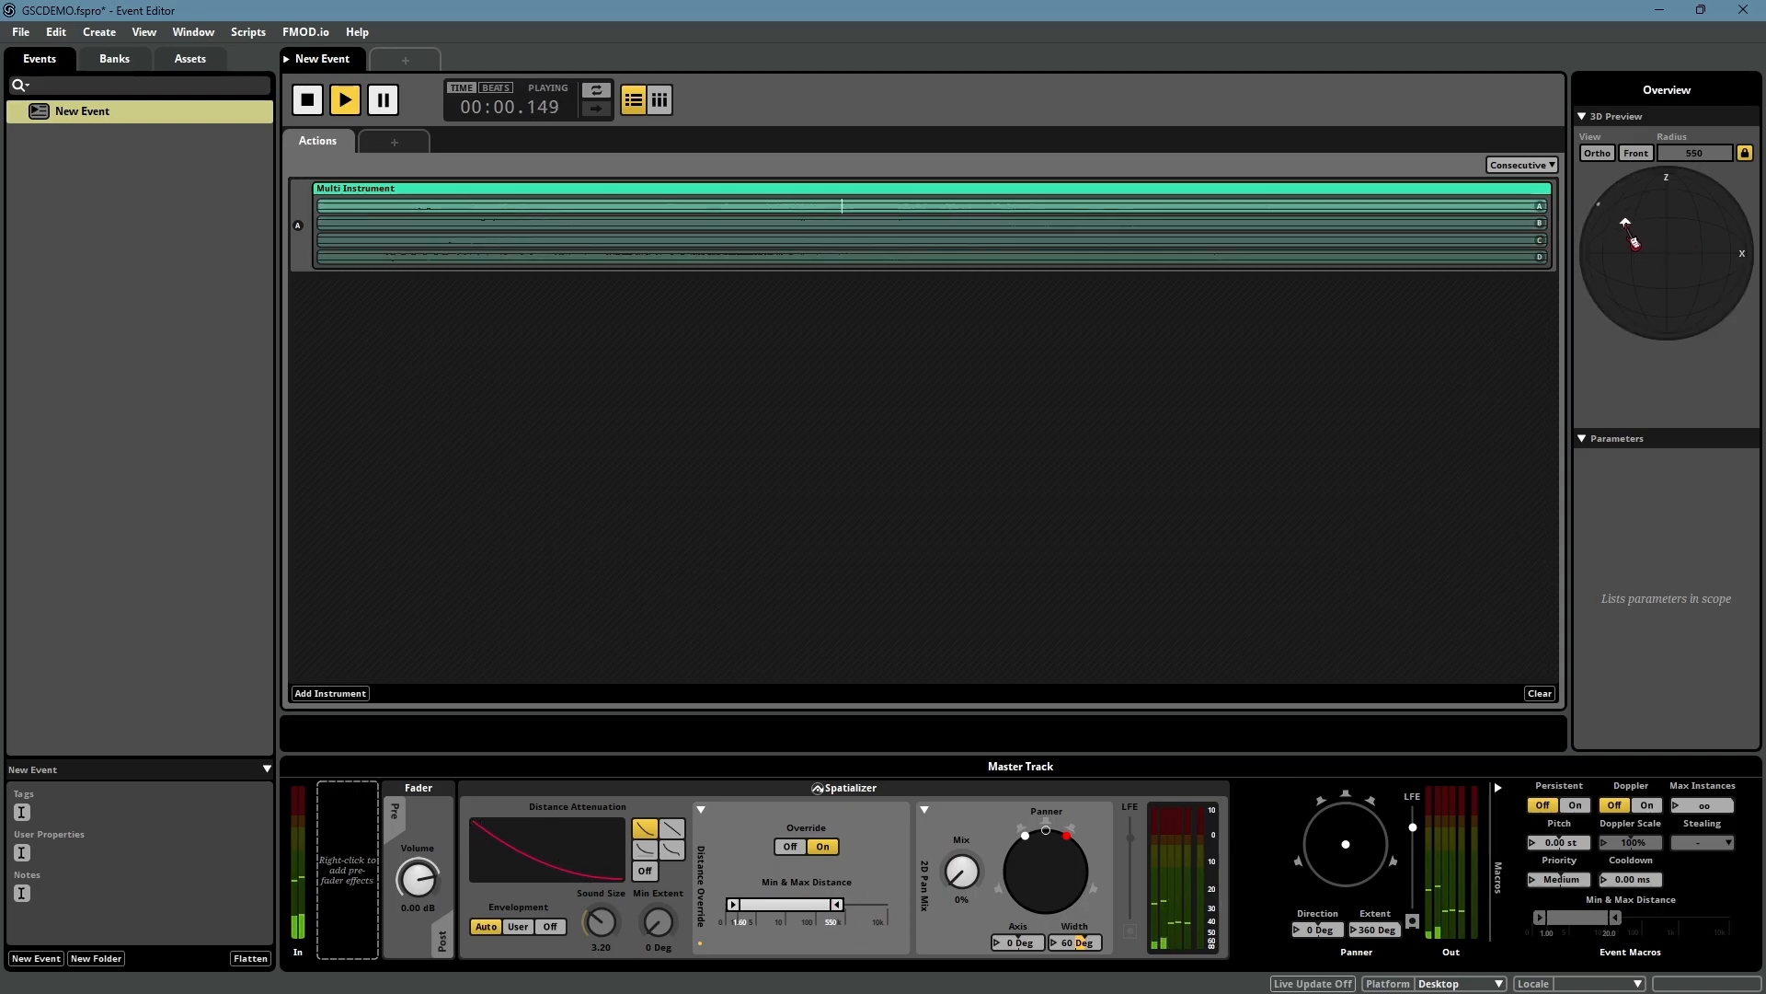
Reduce the spatializer's maximum distance to about 50, audition it around the listener, and collapse the override and pan mix sections
{"action": "mouse_move", "coordinate": [836, 904]}
{"action": "left_mouse_down"}
{"action": "mouse_move", "coordinate": [753, 904]}
{"action": "mouse_move", "coordinate": [890, 904]}
{"action": "mouse_move", "coordinate": [801, 904]}
{"action": "left_mouse_up"}
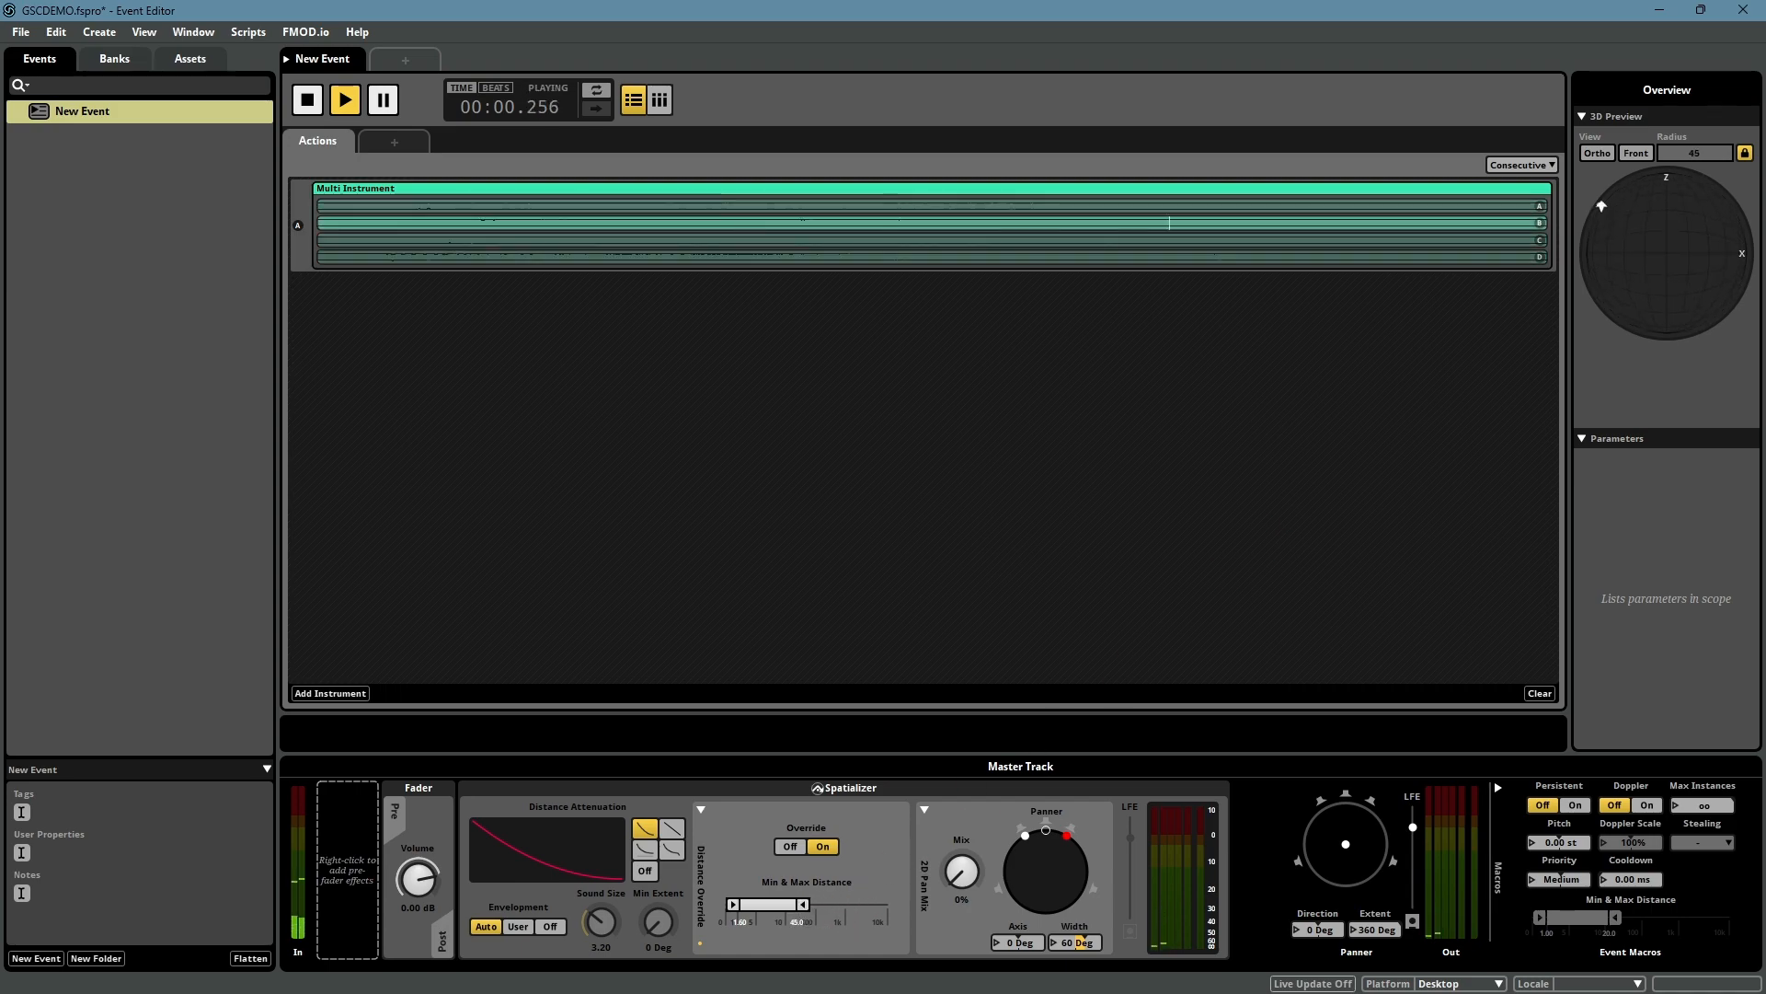
{"action": "left_click_drag", "start_coordinate": [1608, 288], "coordinate": [1694, 181]}
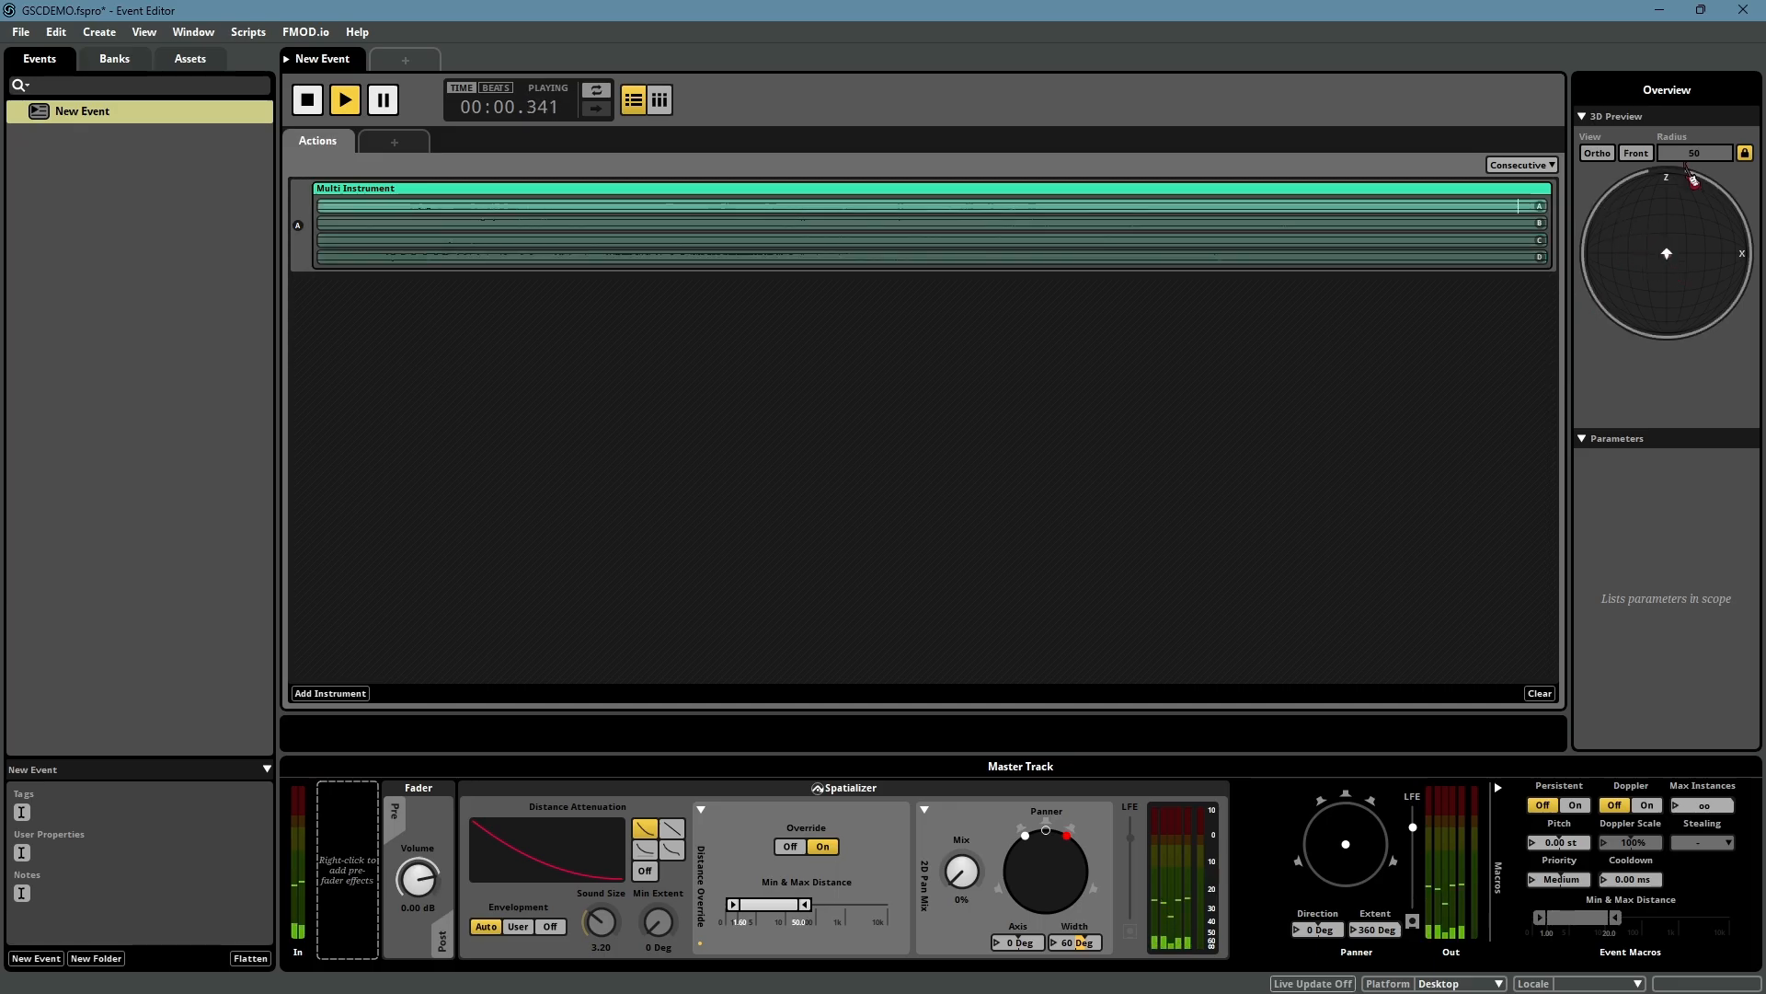
{"action": "key", "text": "space"}
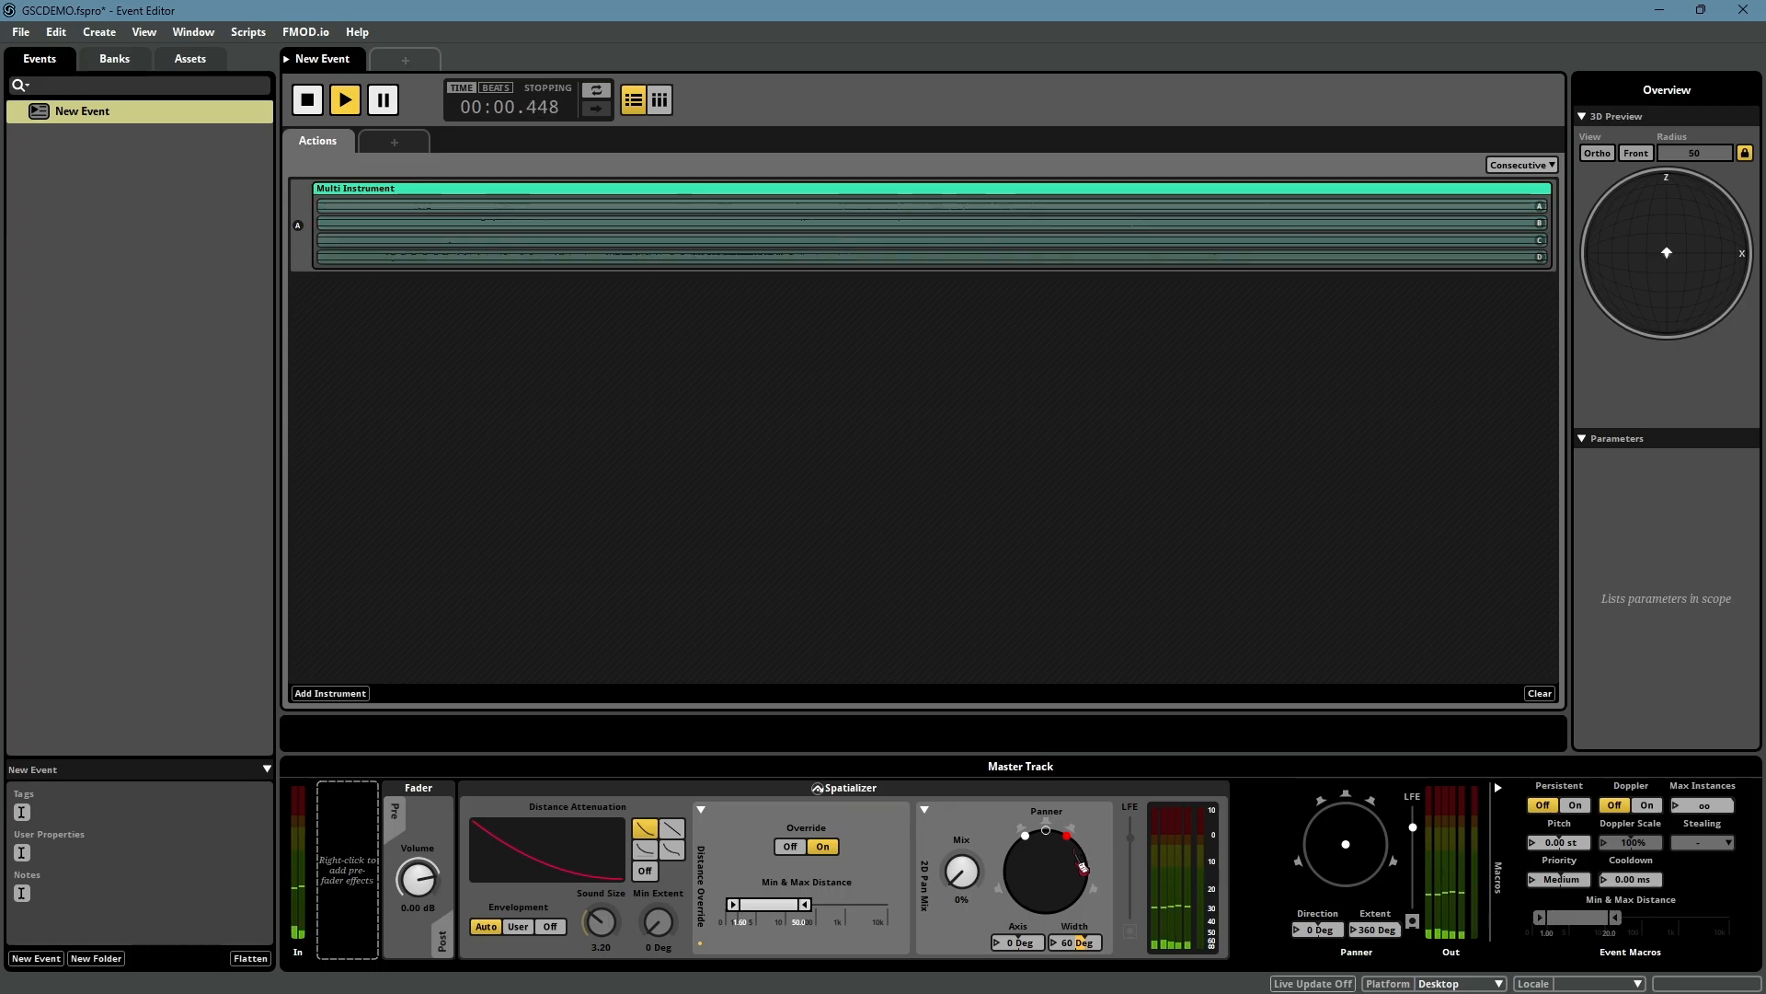
{"action": "left_click", "coordinate": [925, 810]}
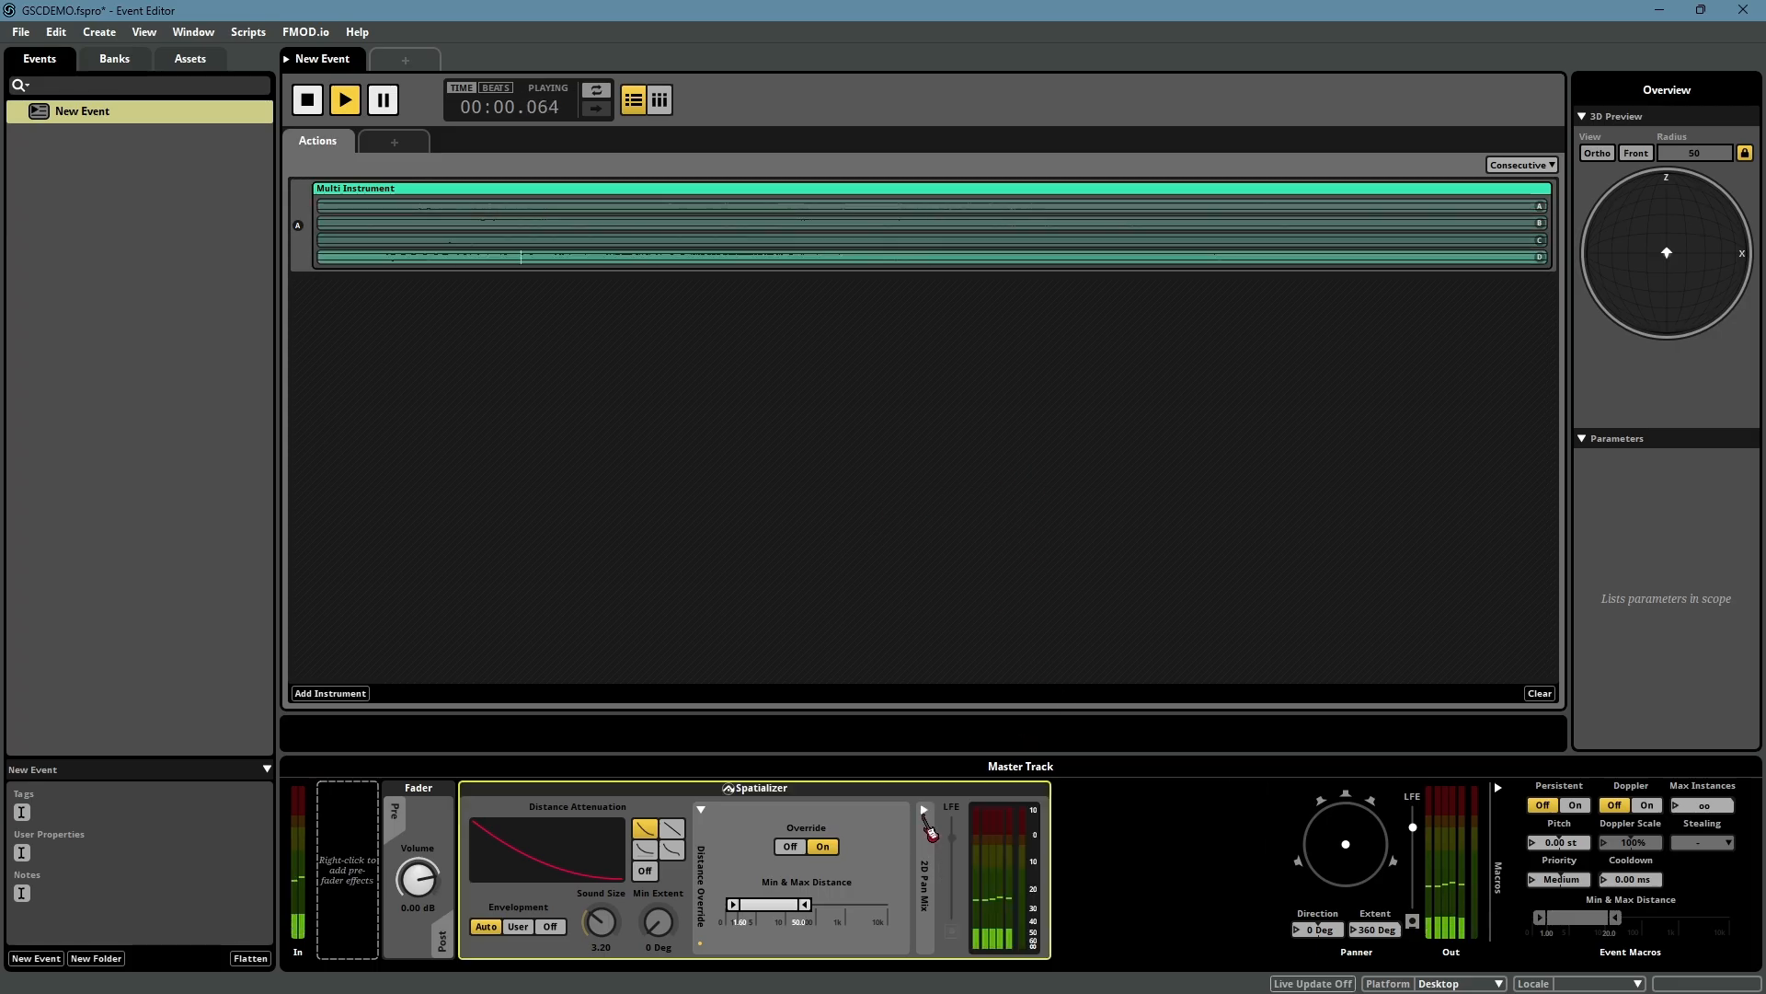
{"action": "left_click", "coordinate": [701, 810]}
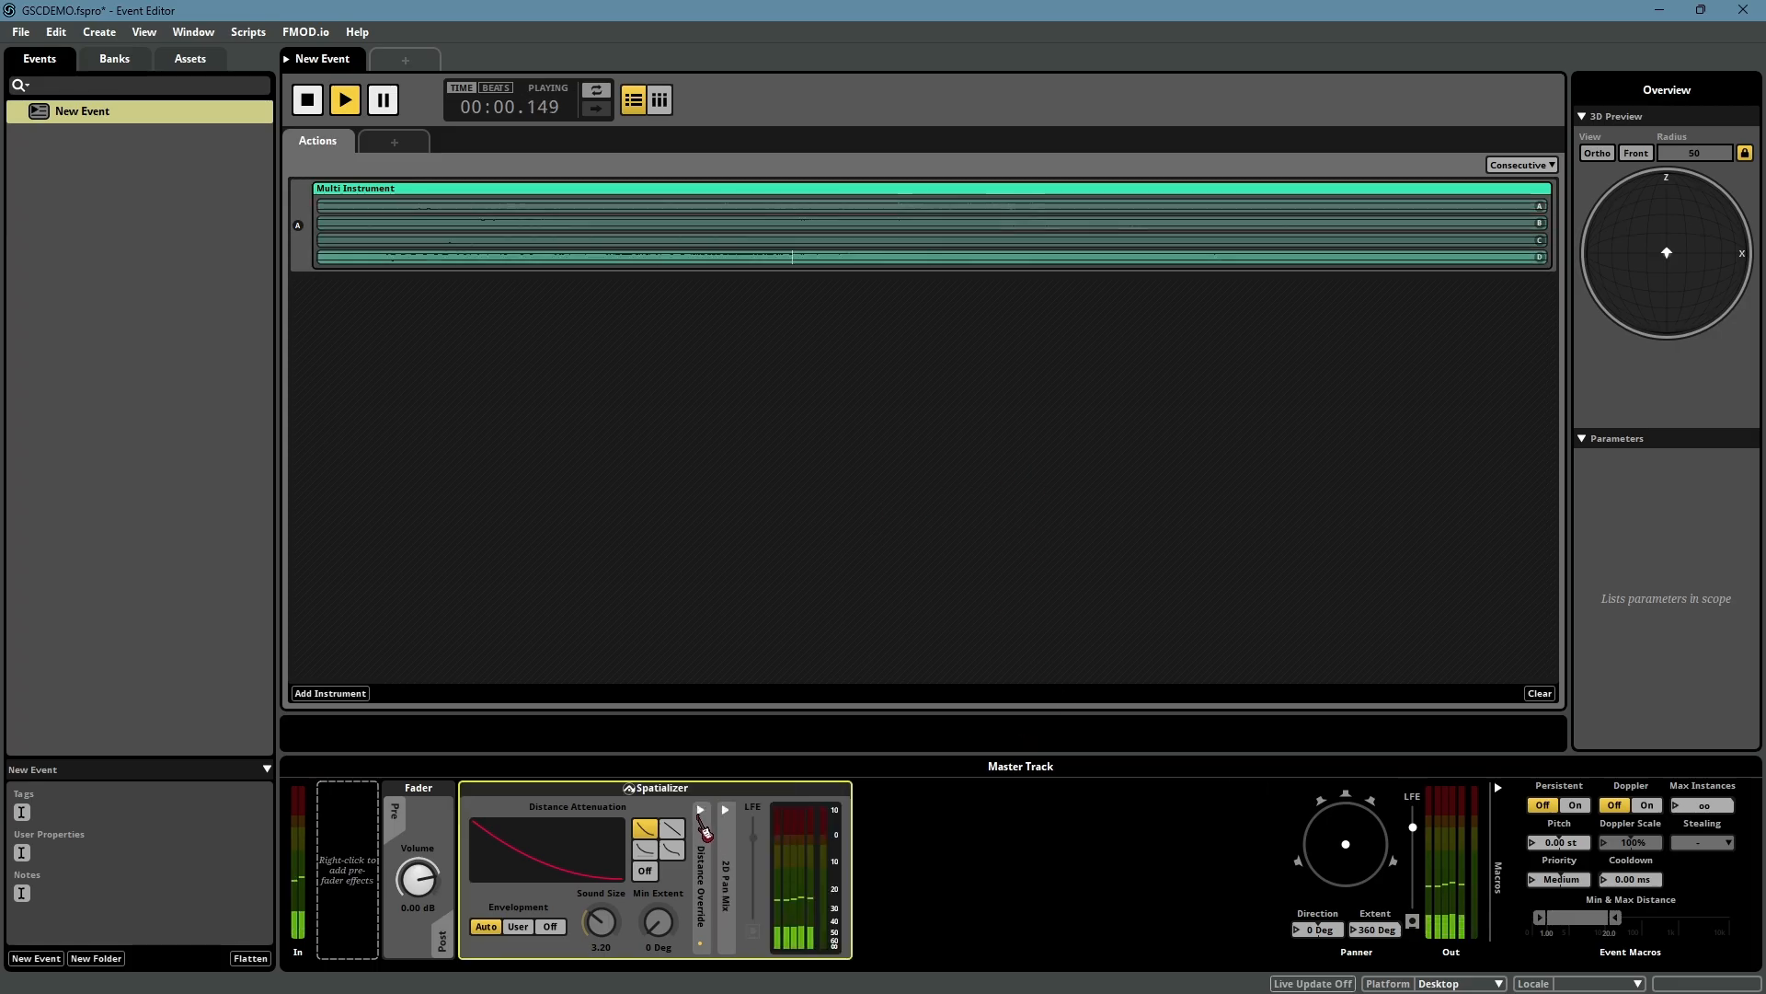
Switch the spatializer's envelopment to User and try a sound size of about 13 with a minimum extent of about 30 degrees
{"action": "left_click", "coordinate": [550, 926]}
{"action": "left_click", "coordinate": [511, 928]}
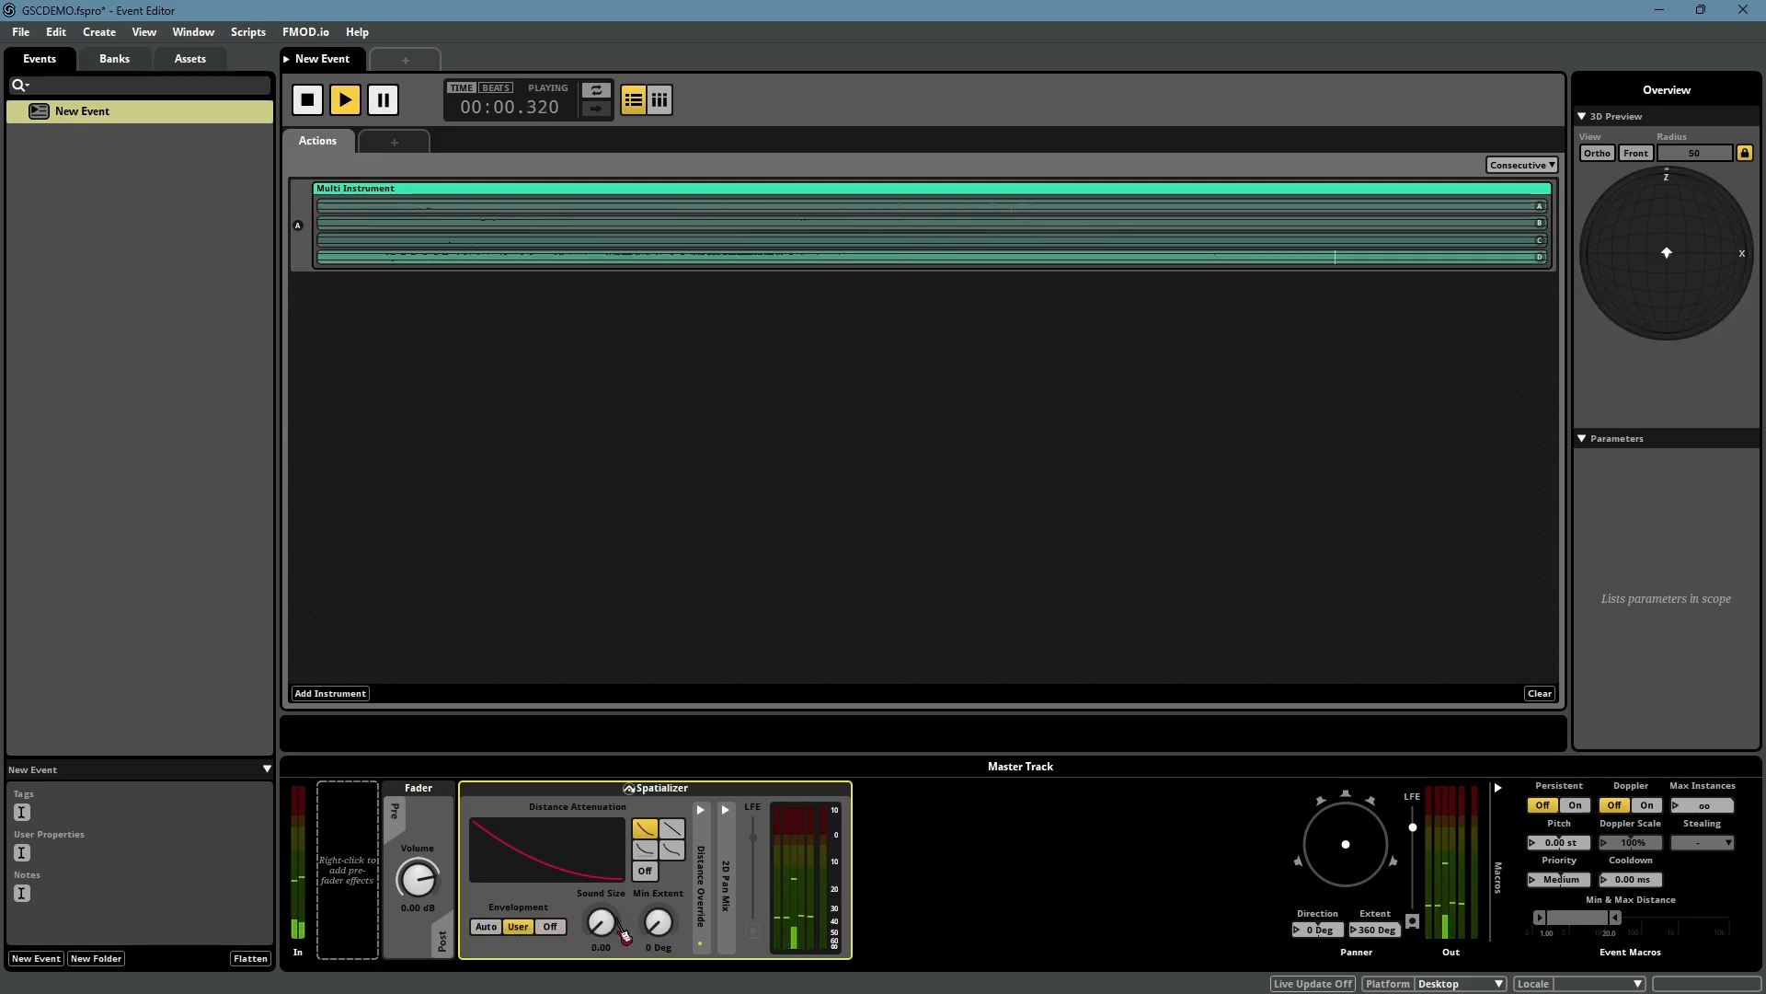
{"action": "left_click_drag", "start_coordinate": [603, 923], "coordinate": [602, 929]}
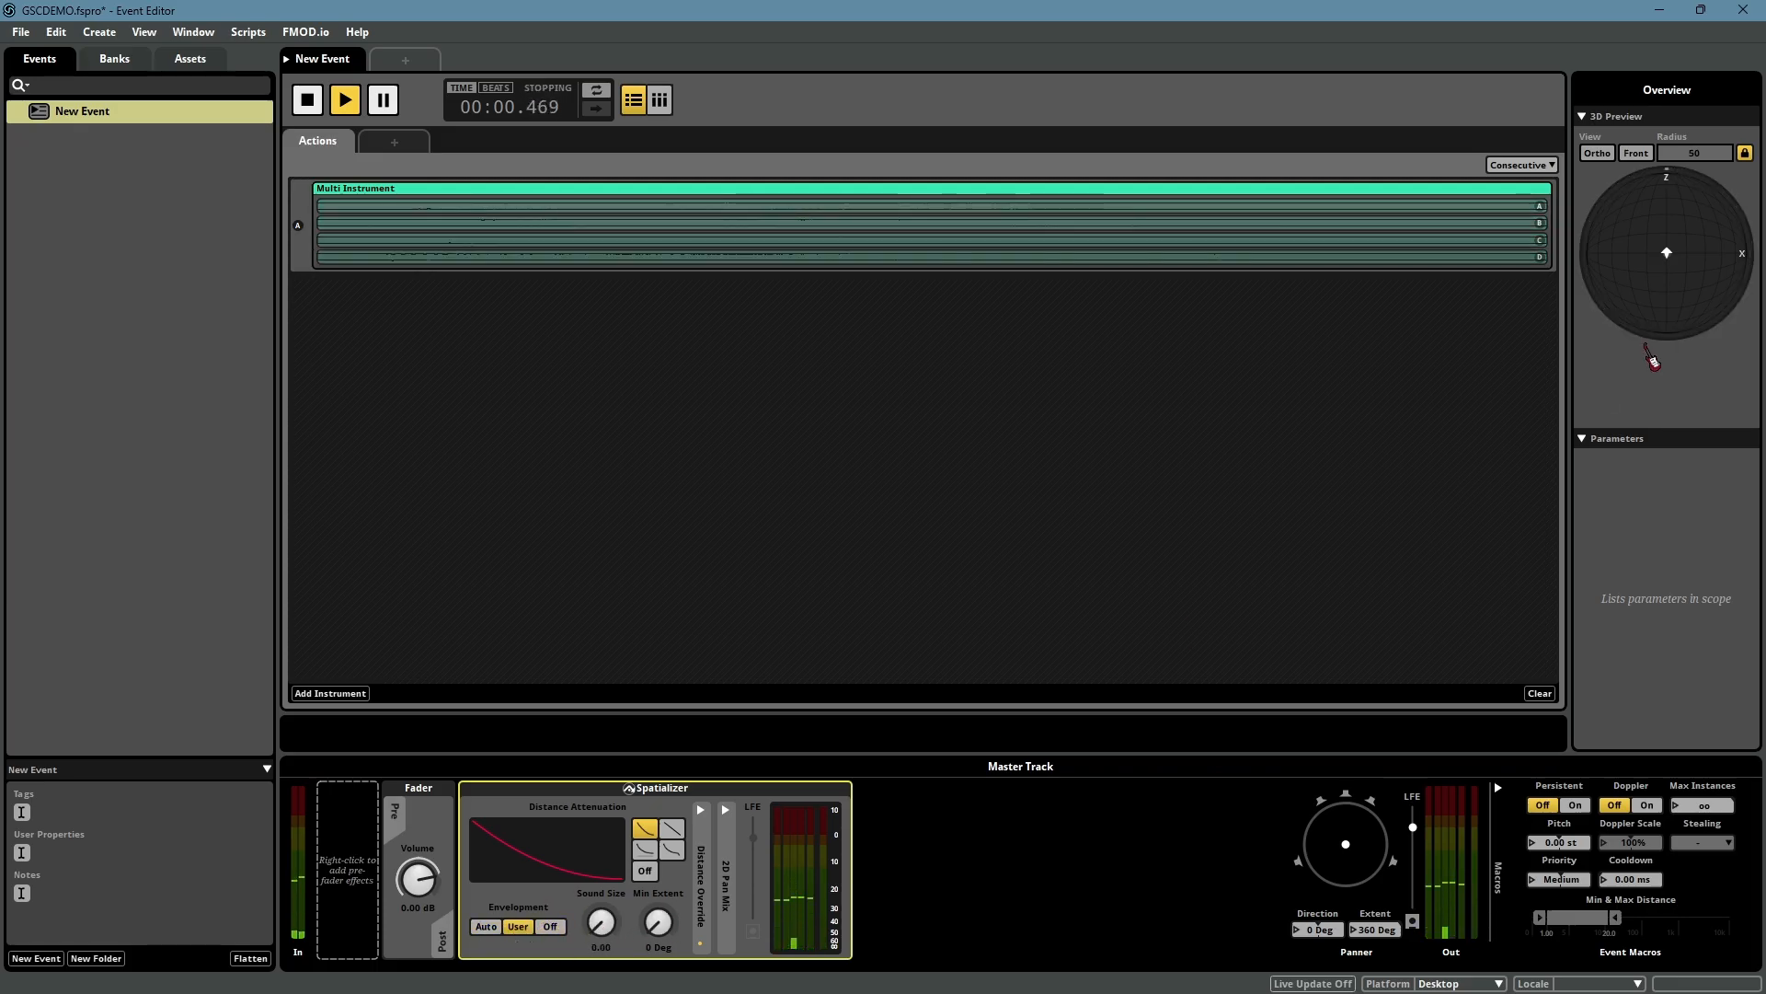
{"action": "mouse_move", "coordinate": [1667, 253]}
{"action": "left_mouse_down"}
{"action": "mouse_move", "coordinate": [1660, 226]}
{"action": "mouse_move", "coordinate": [1647, 242]}
{"action": "left_mouse_up"}
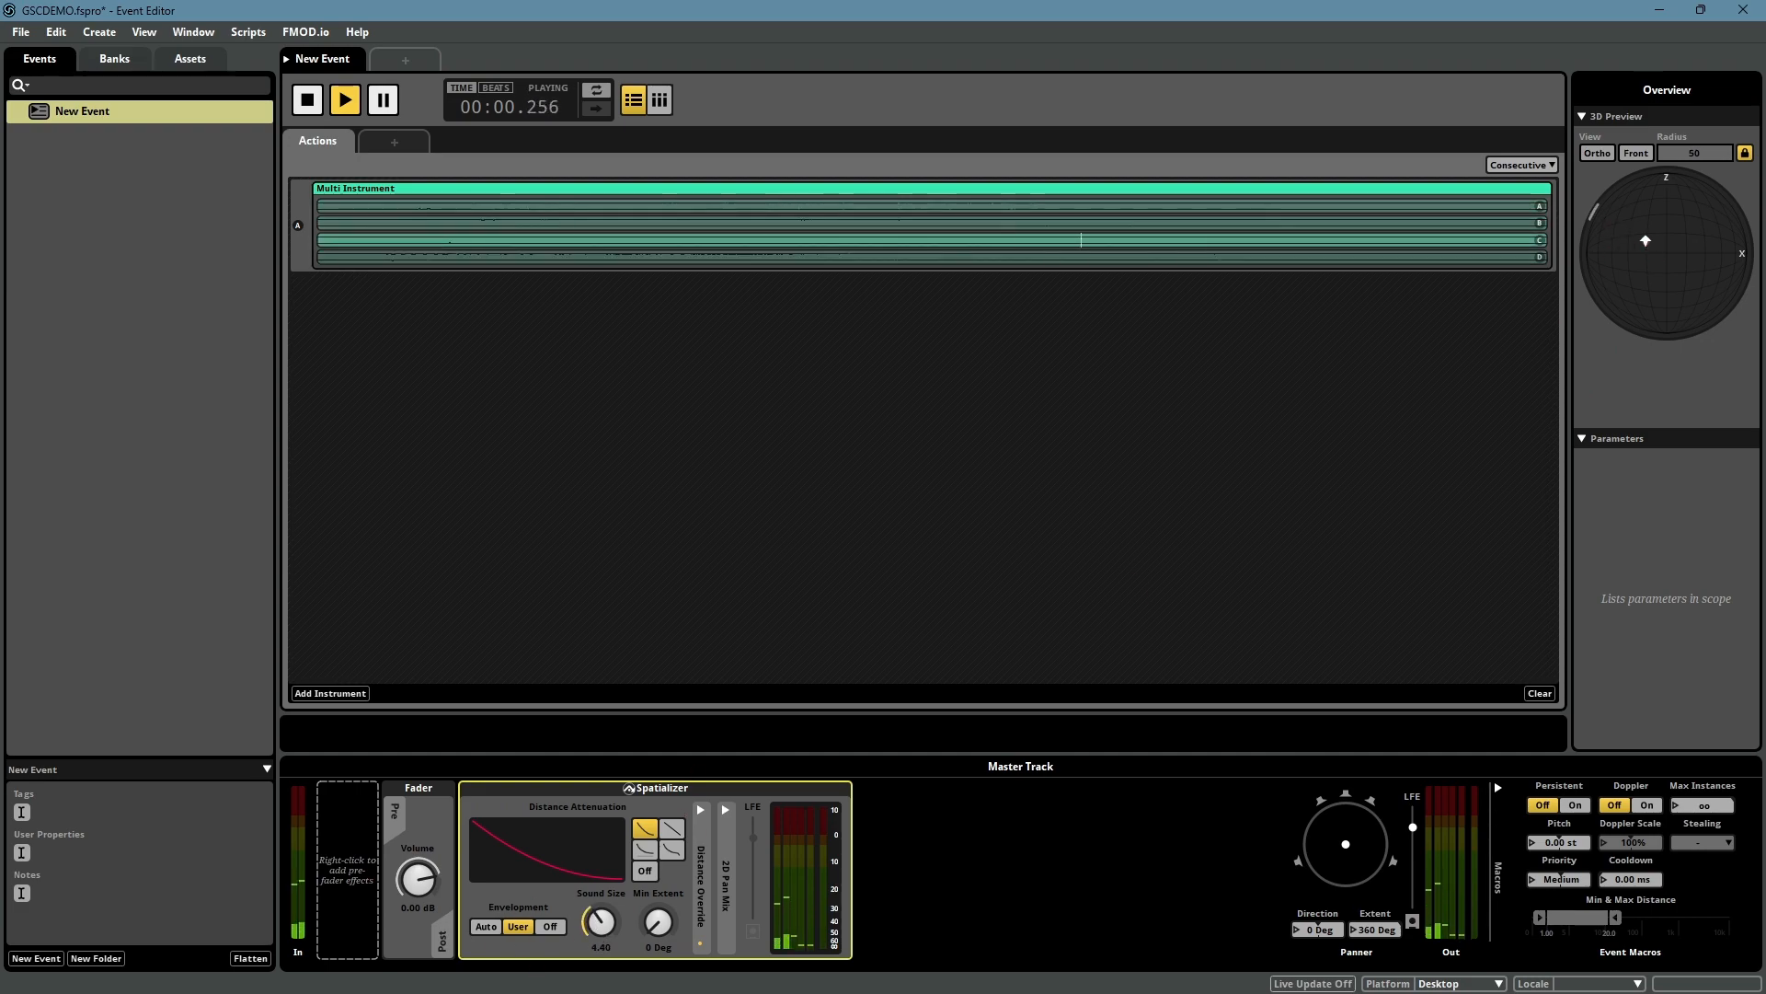
{"action": "left_click_drag", "start_coordinate": [601, 922], "coordinate": [602, 907]}
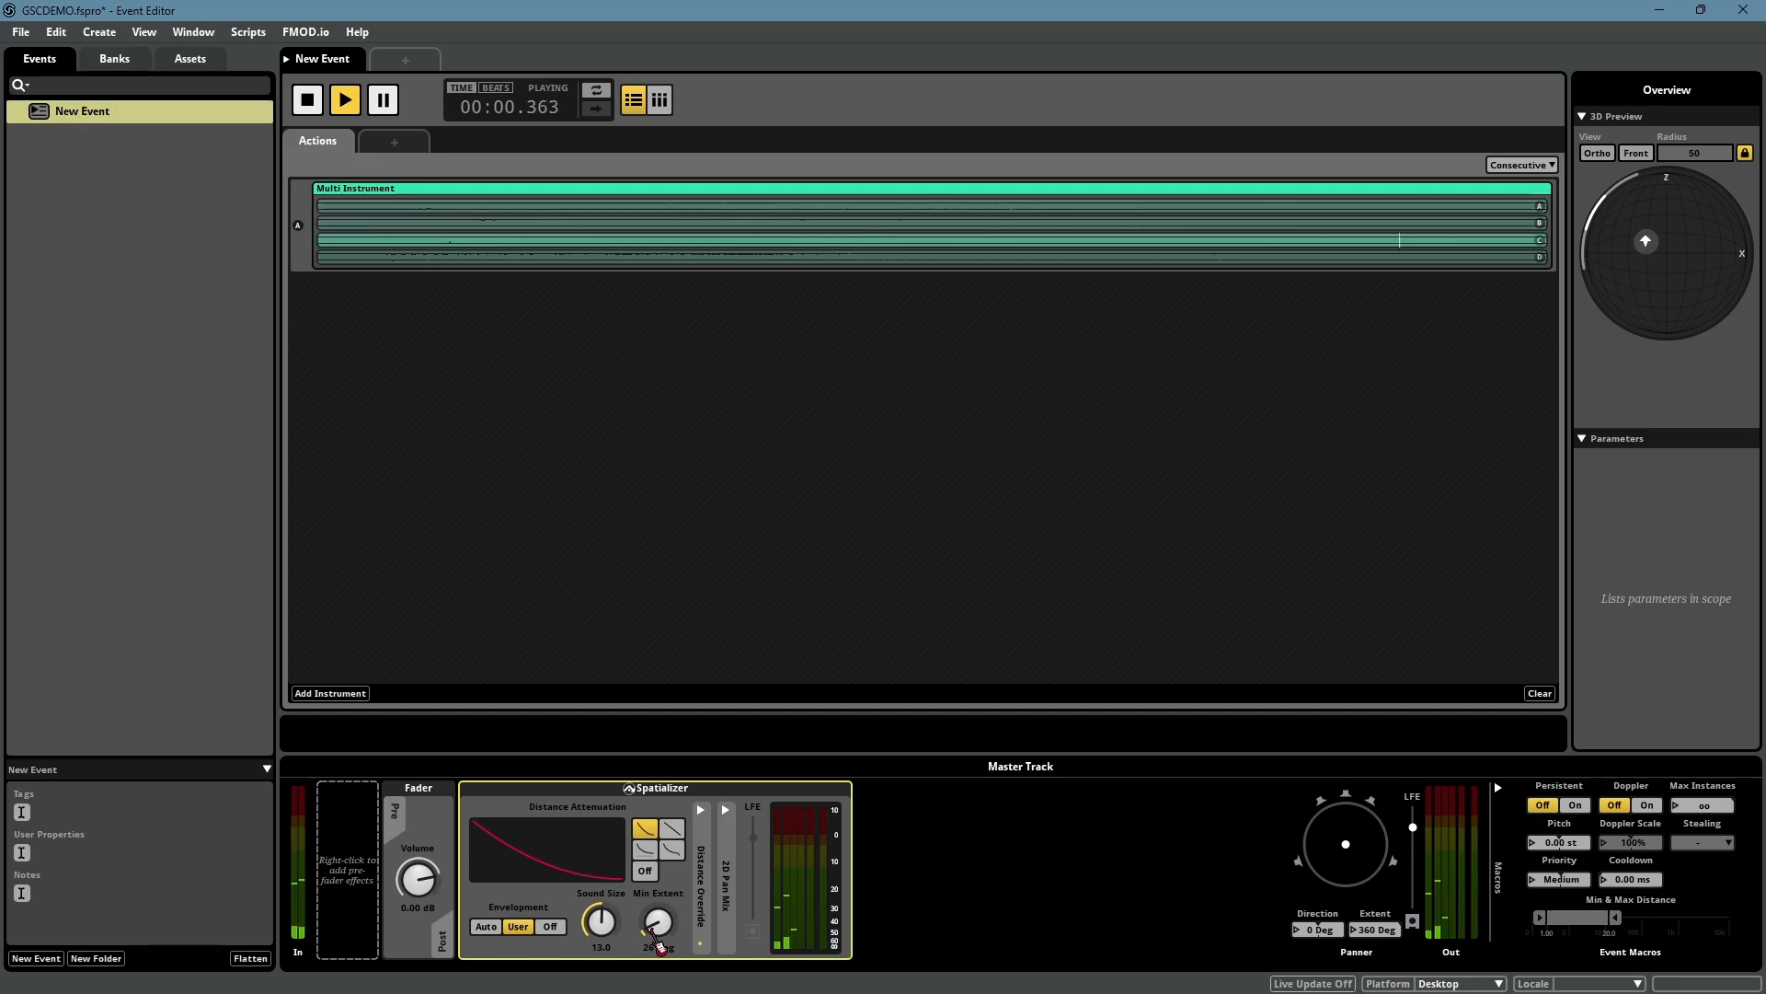
{"action": "left_click_drag", "start_coordinate": [657, 945], "coordinate": [658, 929]}
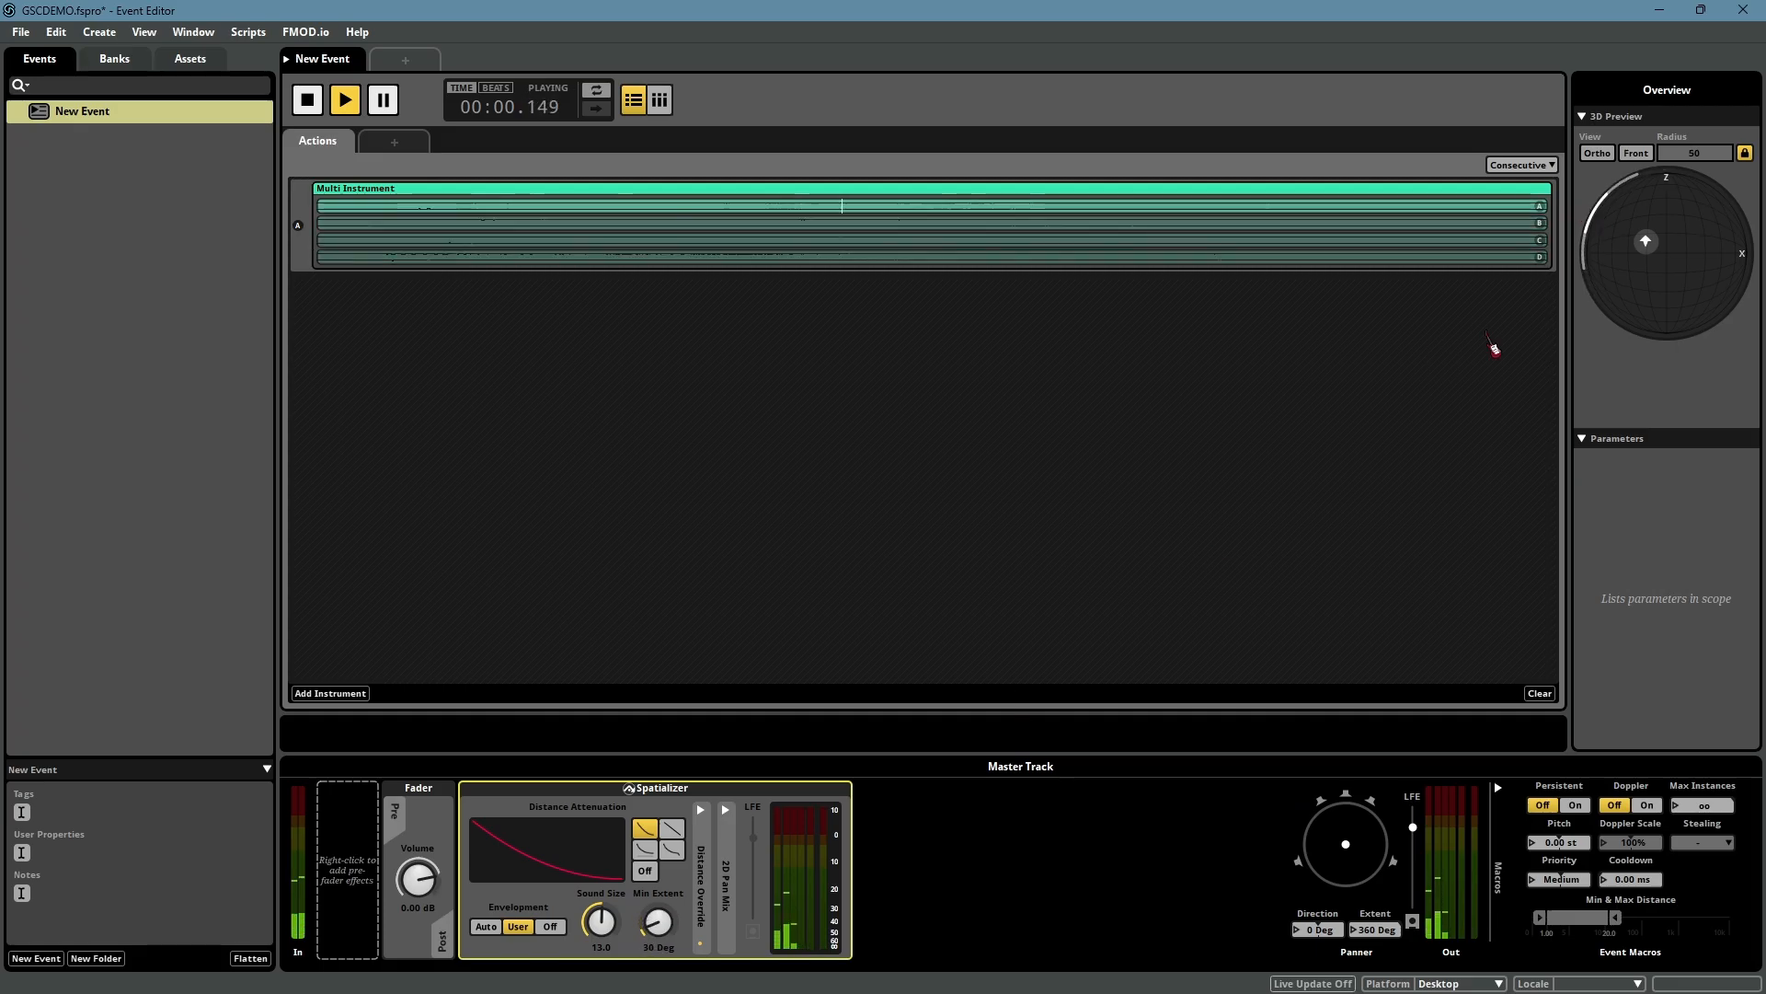
Lower the spatializer's sound size to 9.00 and minimum extent to 26 degrees, and save the project
{"action": "left_click_drag", "start_coordinate": [653, 913], "coordinate": [615, 902]}
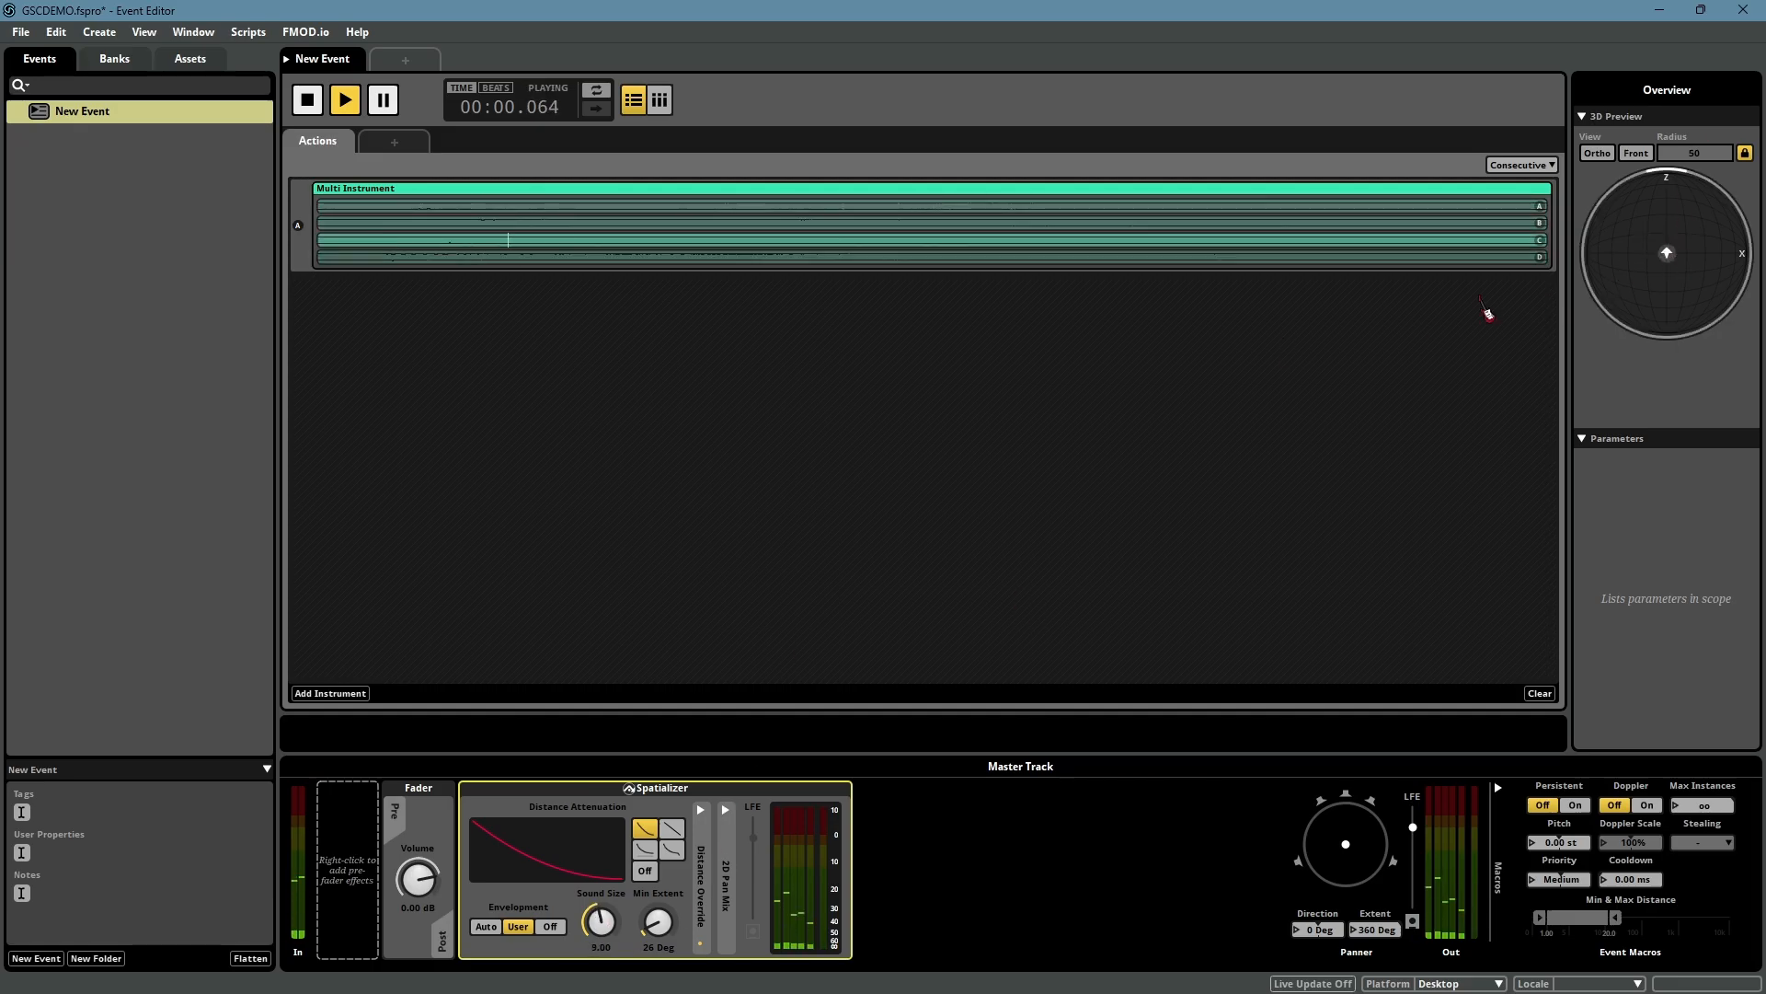
{"action": "key", "text": "space"}
{"action": "key", "text": "ctrl+s"}
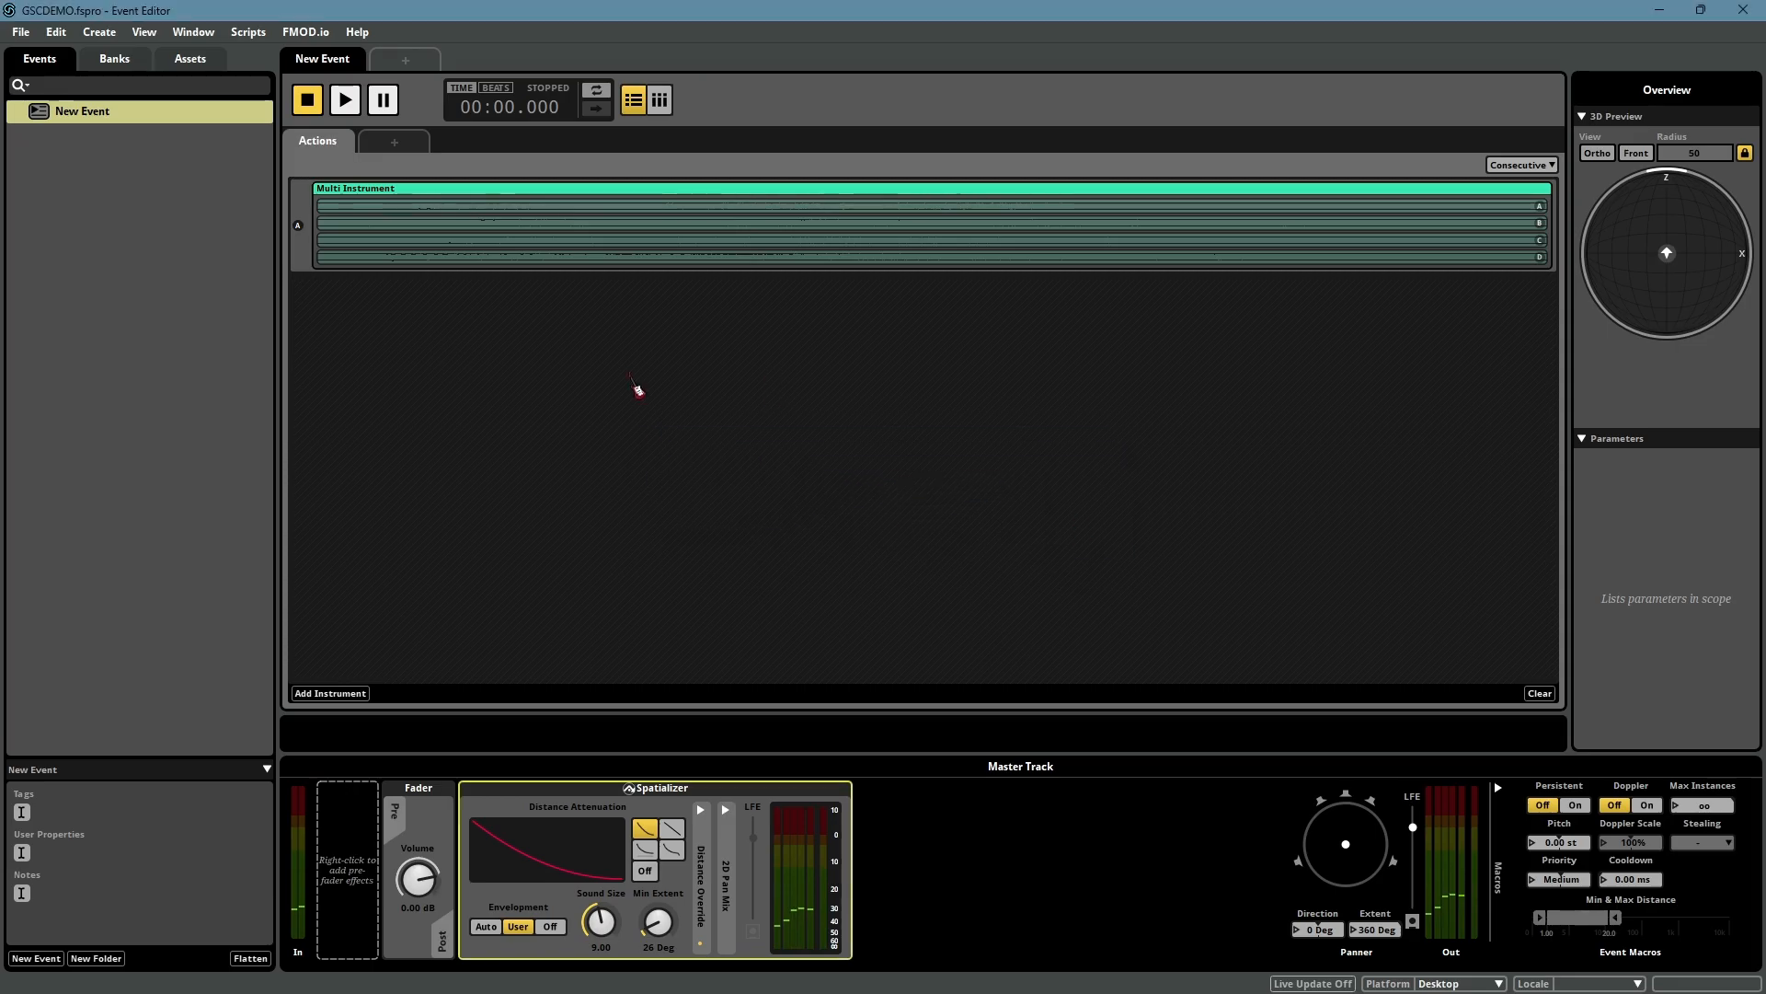
Rename New Event as Footsteps
{"action": "left_click", "coordinate": [109, 116]}
{"action": "type", "text": "F"}
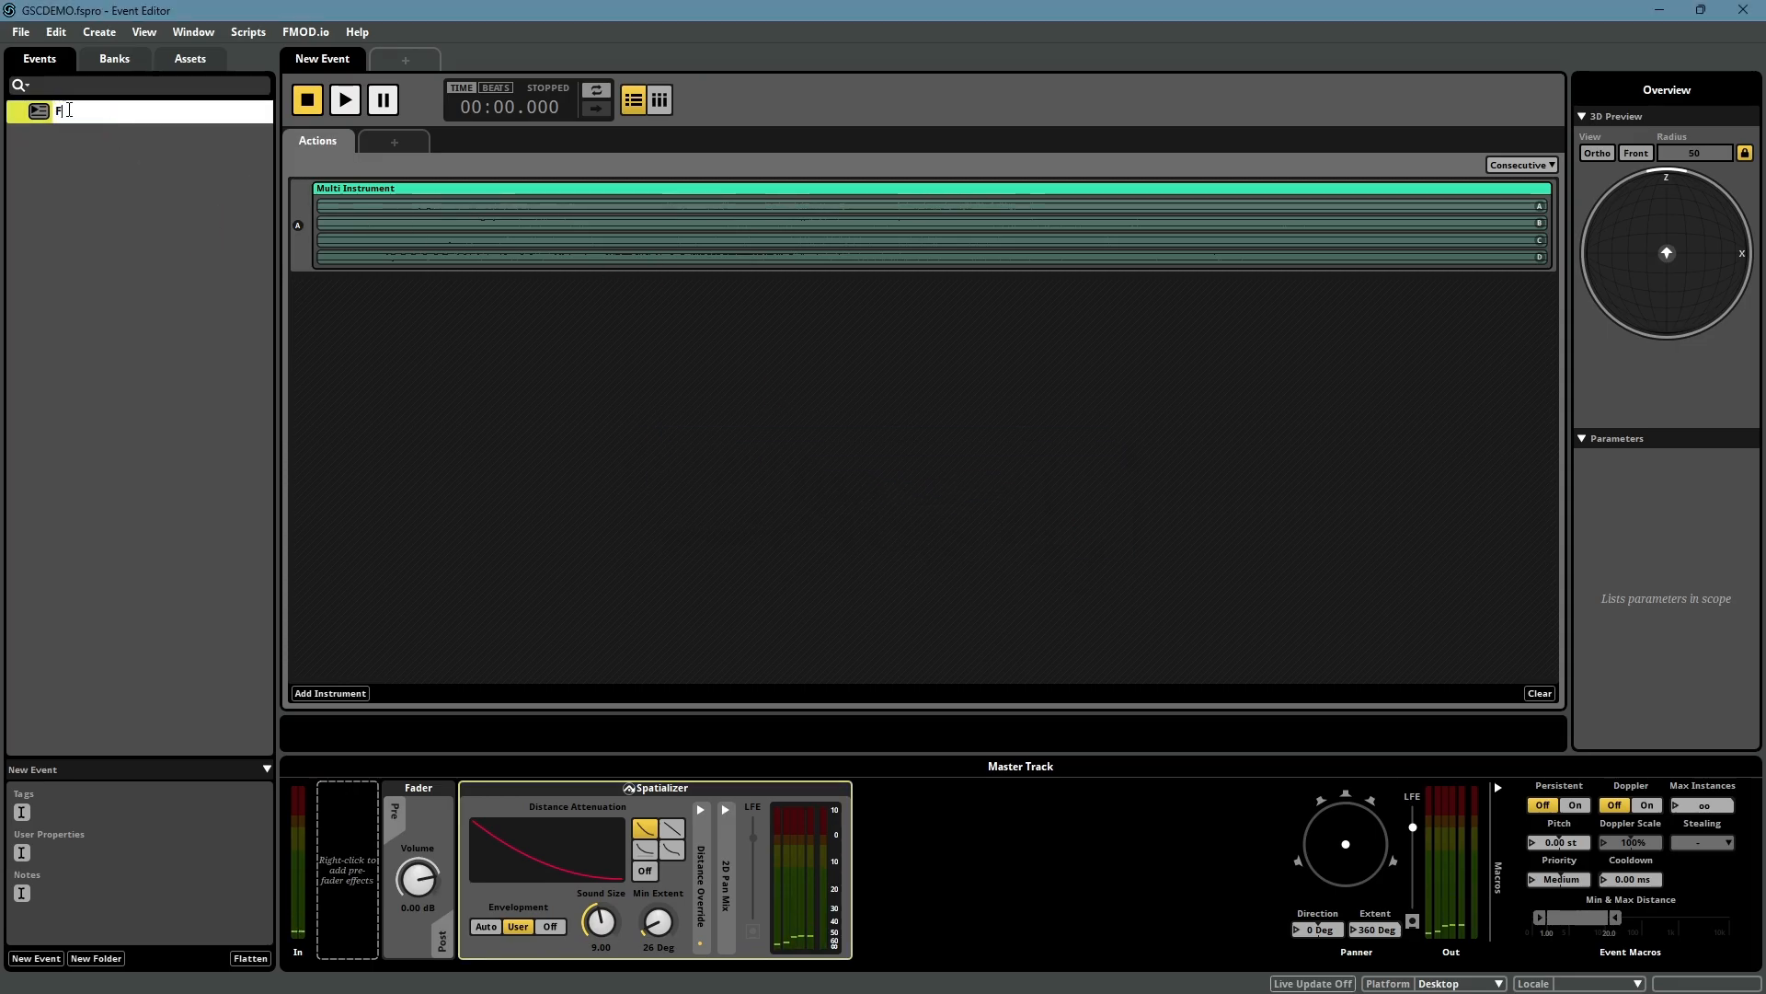
{"action": "type", "text": "ootstwepeps"}
{"action": "key", "text": "Return"}
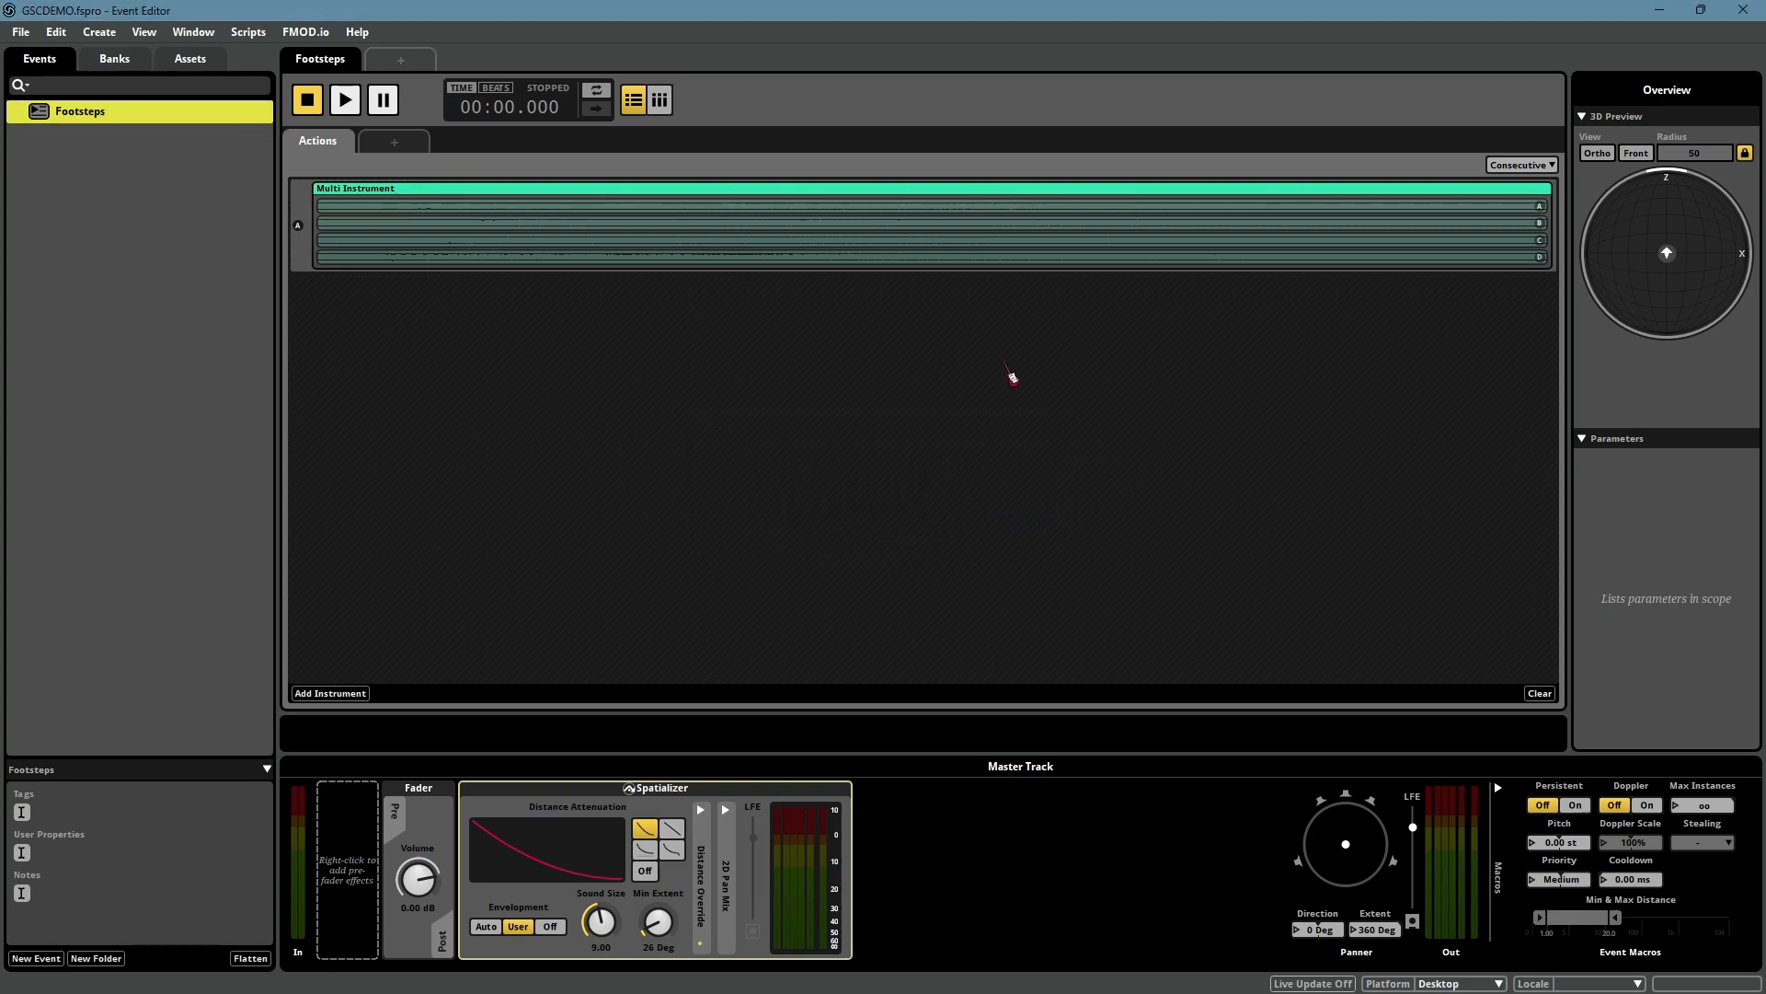
Switch to the GSC DEMO project in Unity and open the Package Manager
{"action": "key", "text": "alt+Tab"}
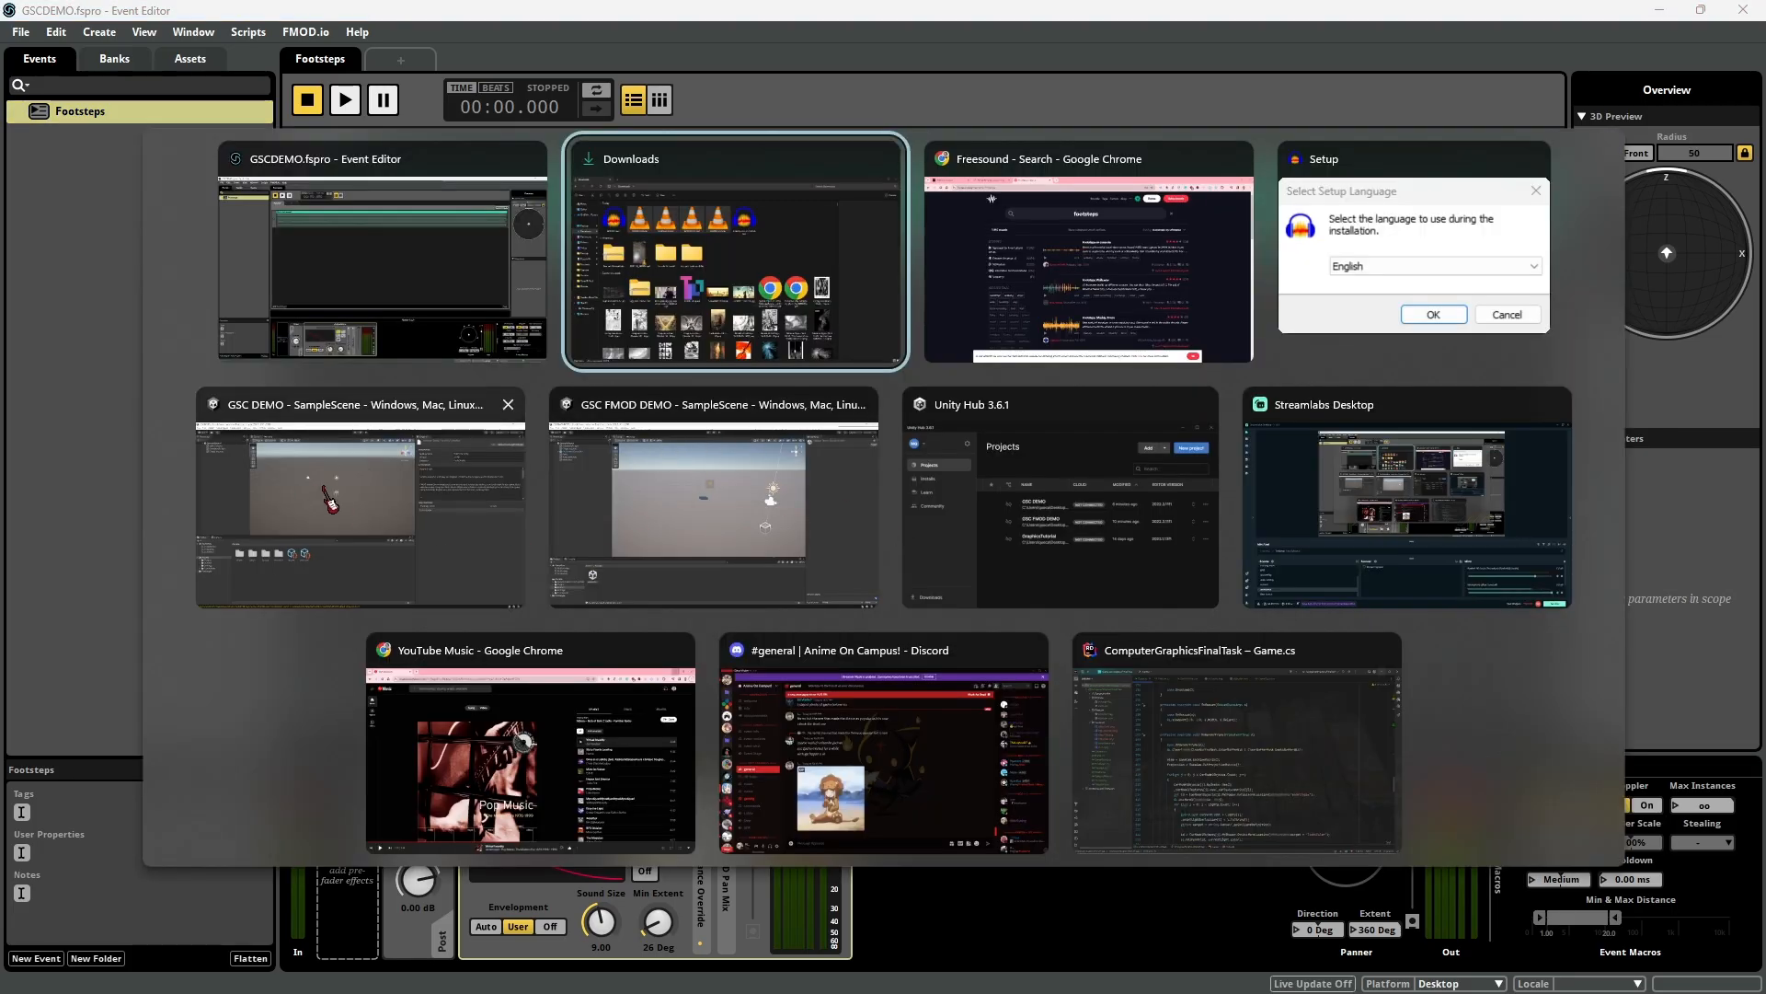
{"action": "left_click", "coordinate": [377, 510]}
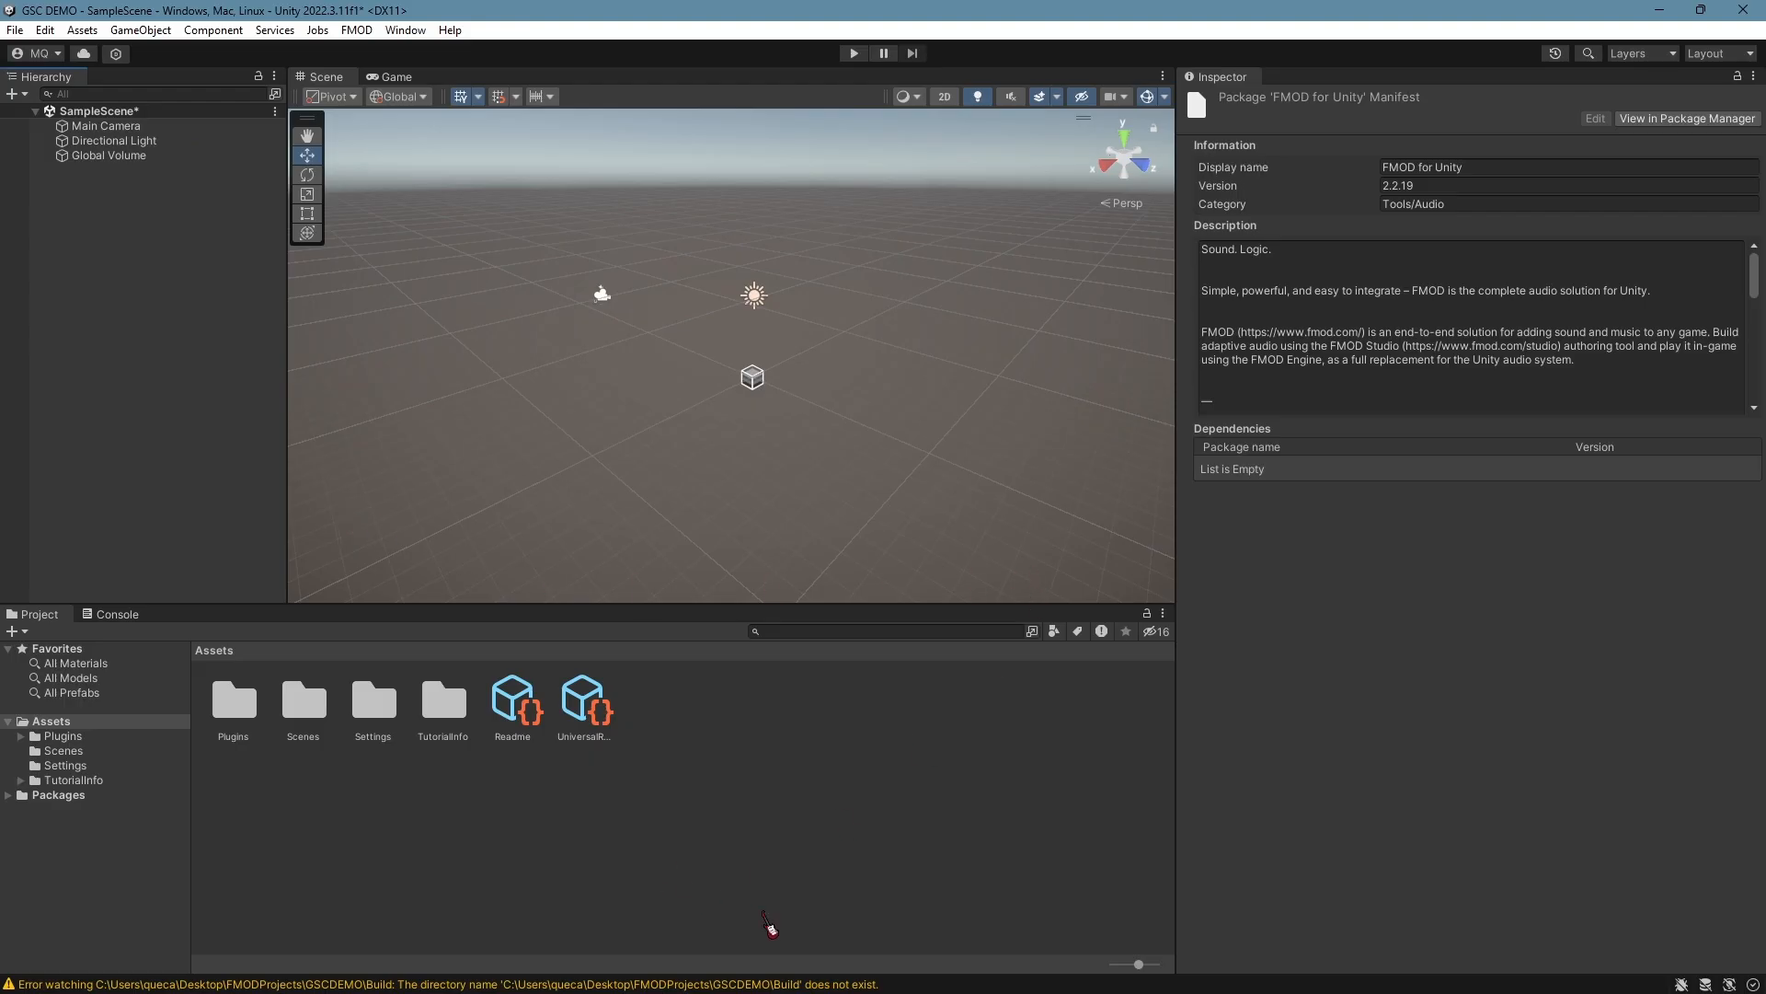
{"action": "left_click", "coordinate": [213, 650]}
{"action": "right_click_drag", "start_coordinate": [761, 328], "coordinate": [775, 338]}
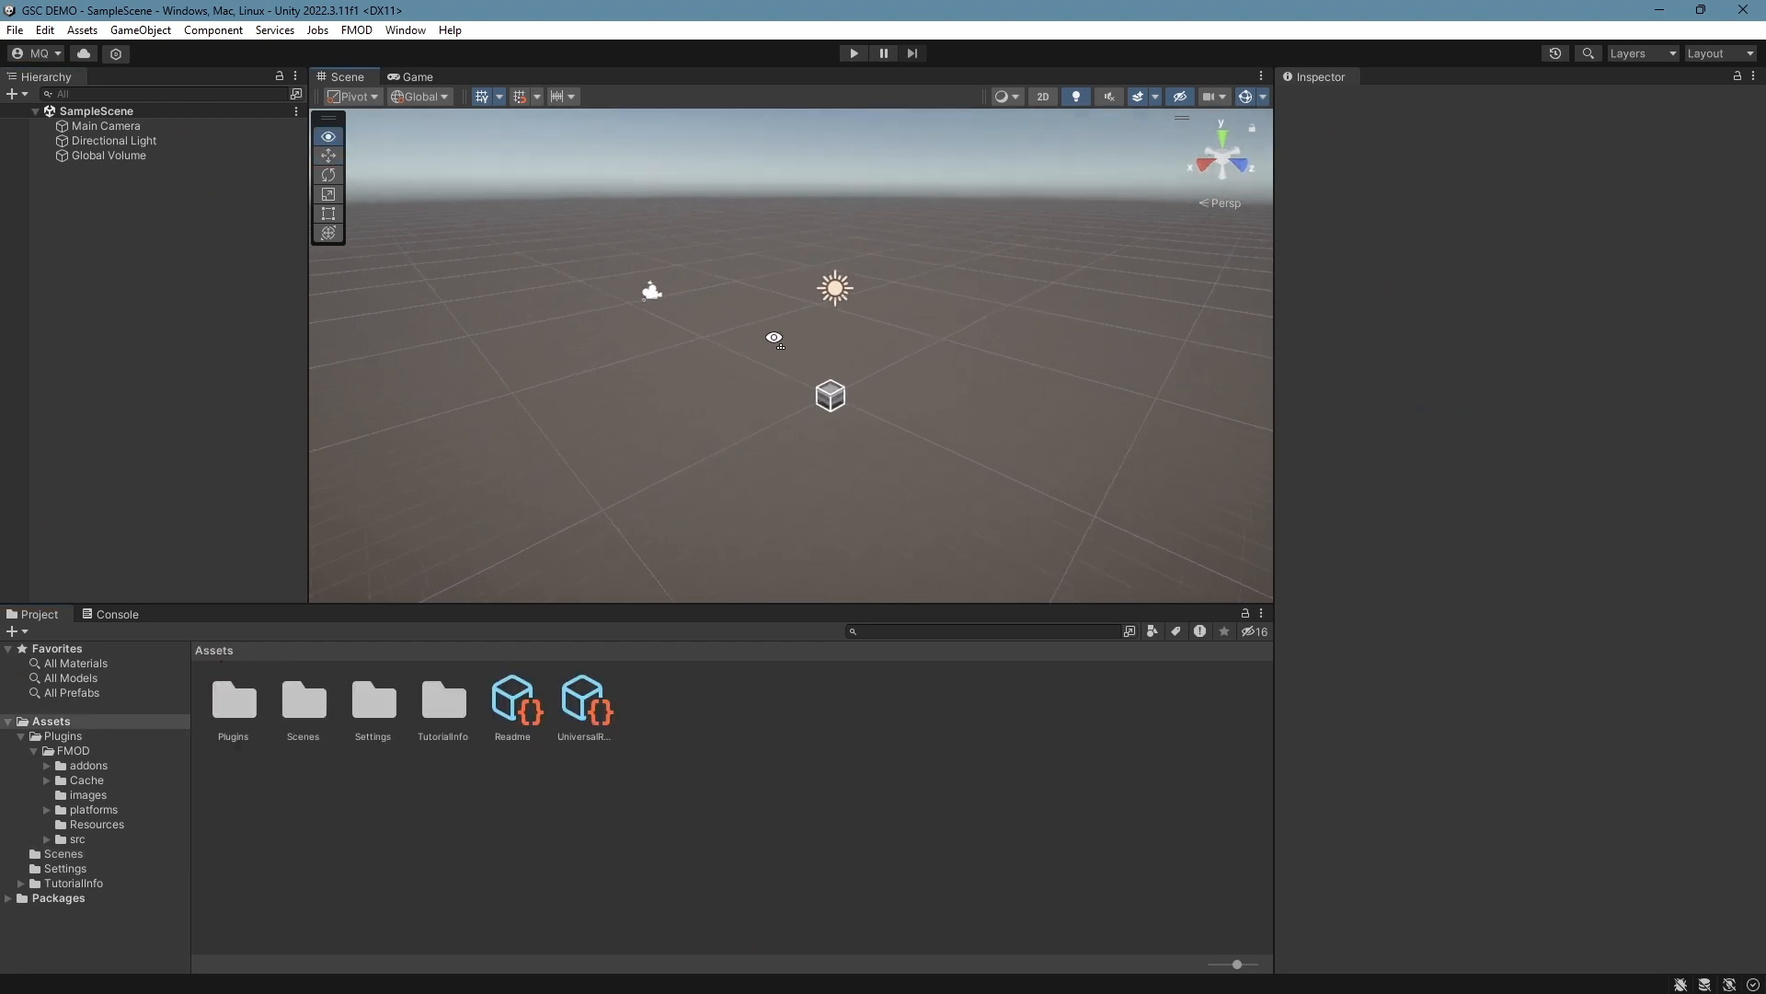
{"action": "left_click", "coordinate": [405, 30]}
{"action": "left_click", "coordinate": [487, 237]}
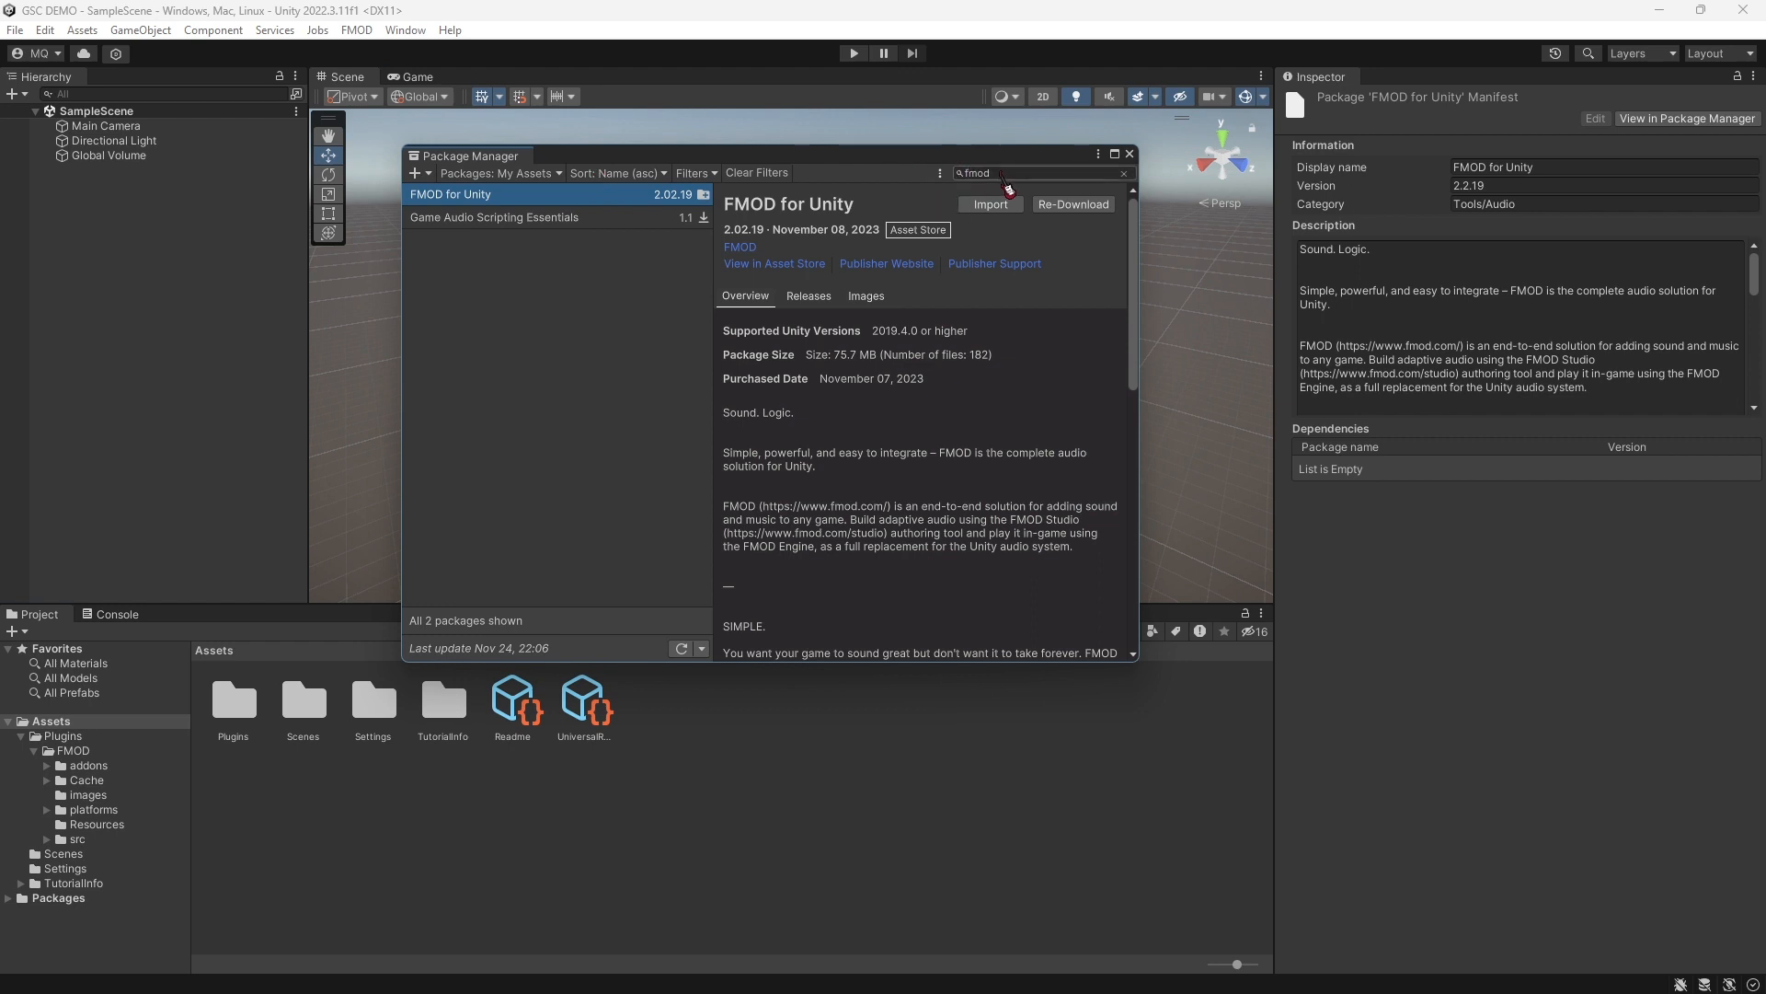
Search the asset packages for modular and import the full Modular First Person Controller package
{"action": "left_click", "coordinate": [1006, 177]}
{"action": "type", "text": "modular"}
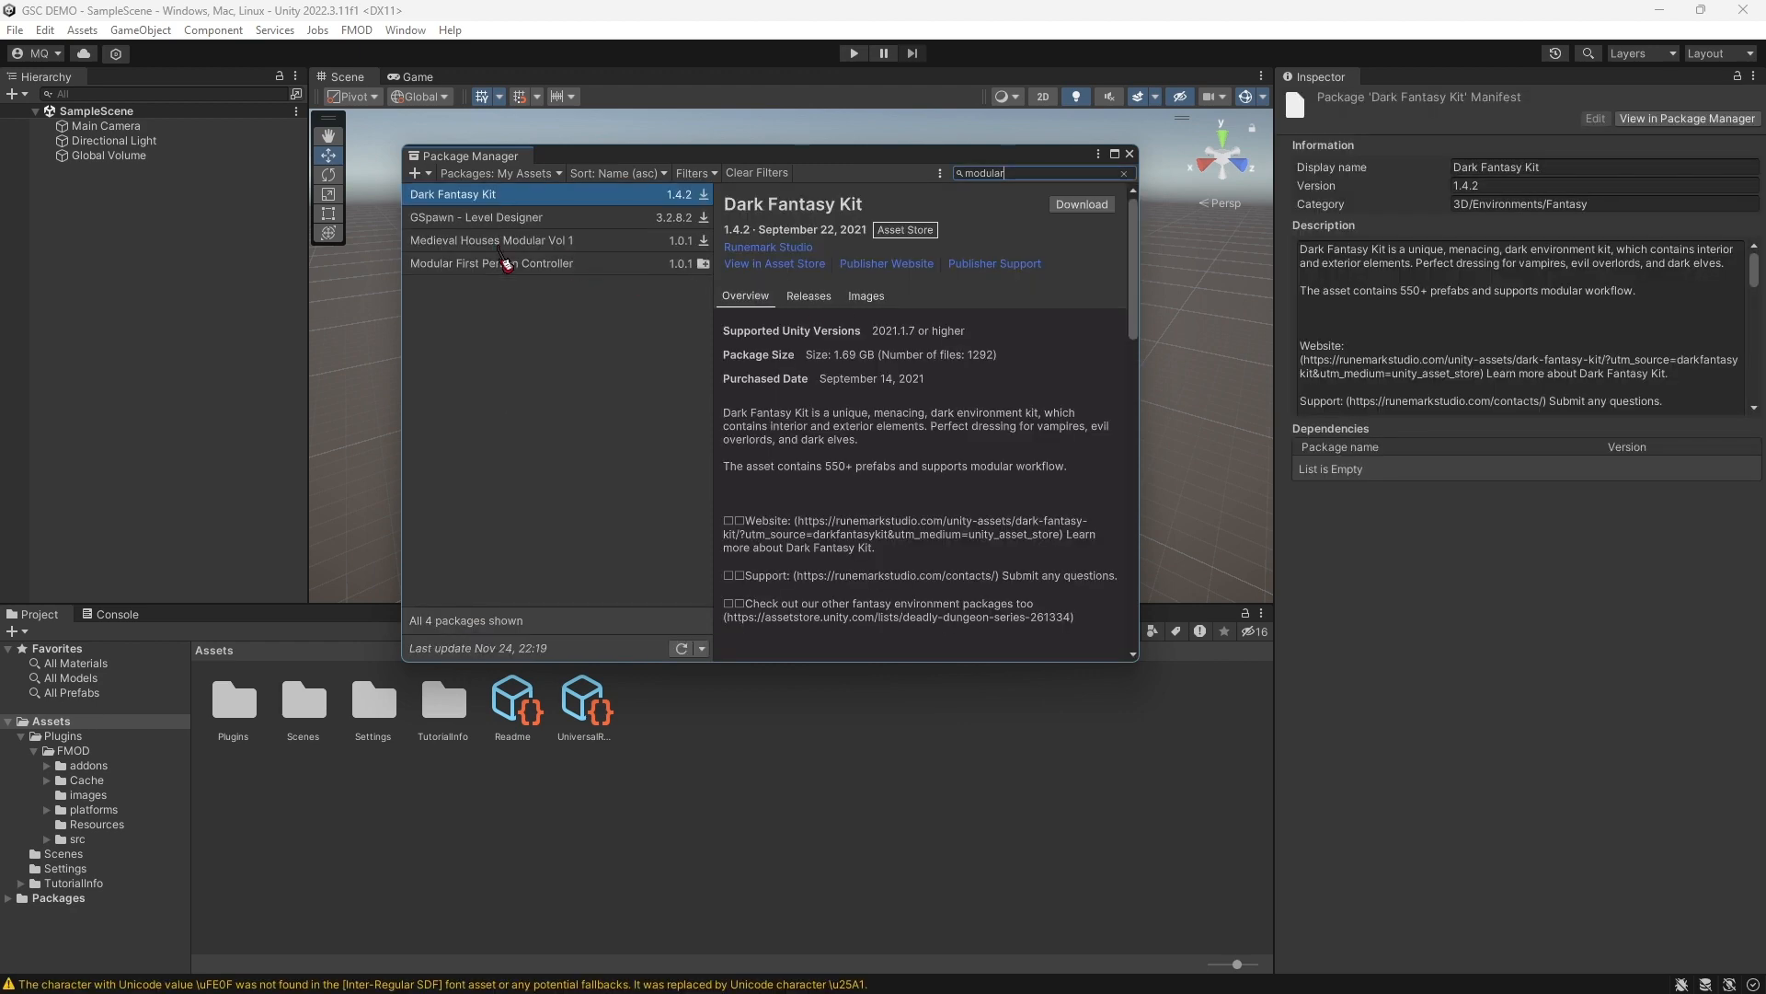
{"action": "left_click", "coordinate": [509, 264]}
{"action": "left_click", "coordinate": [1016, 208]}
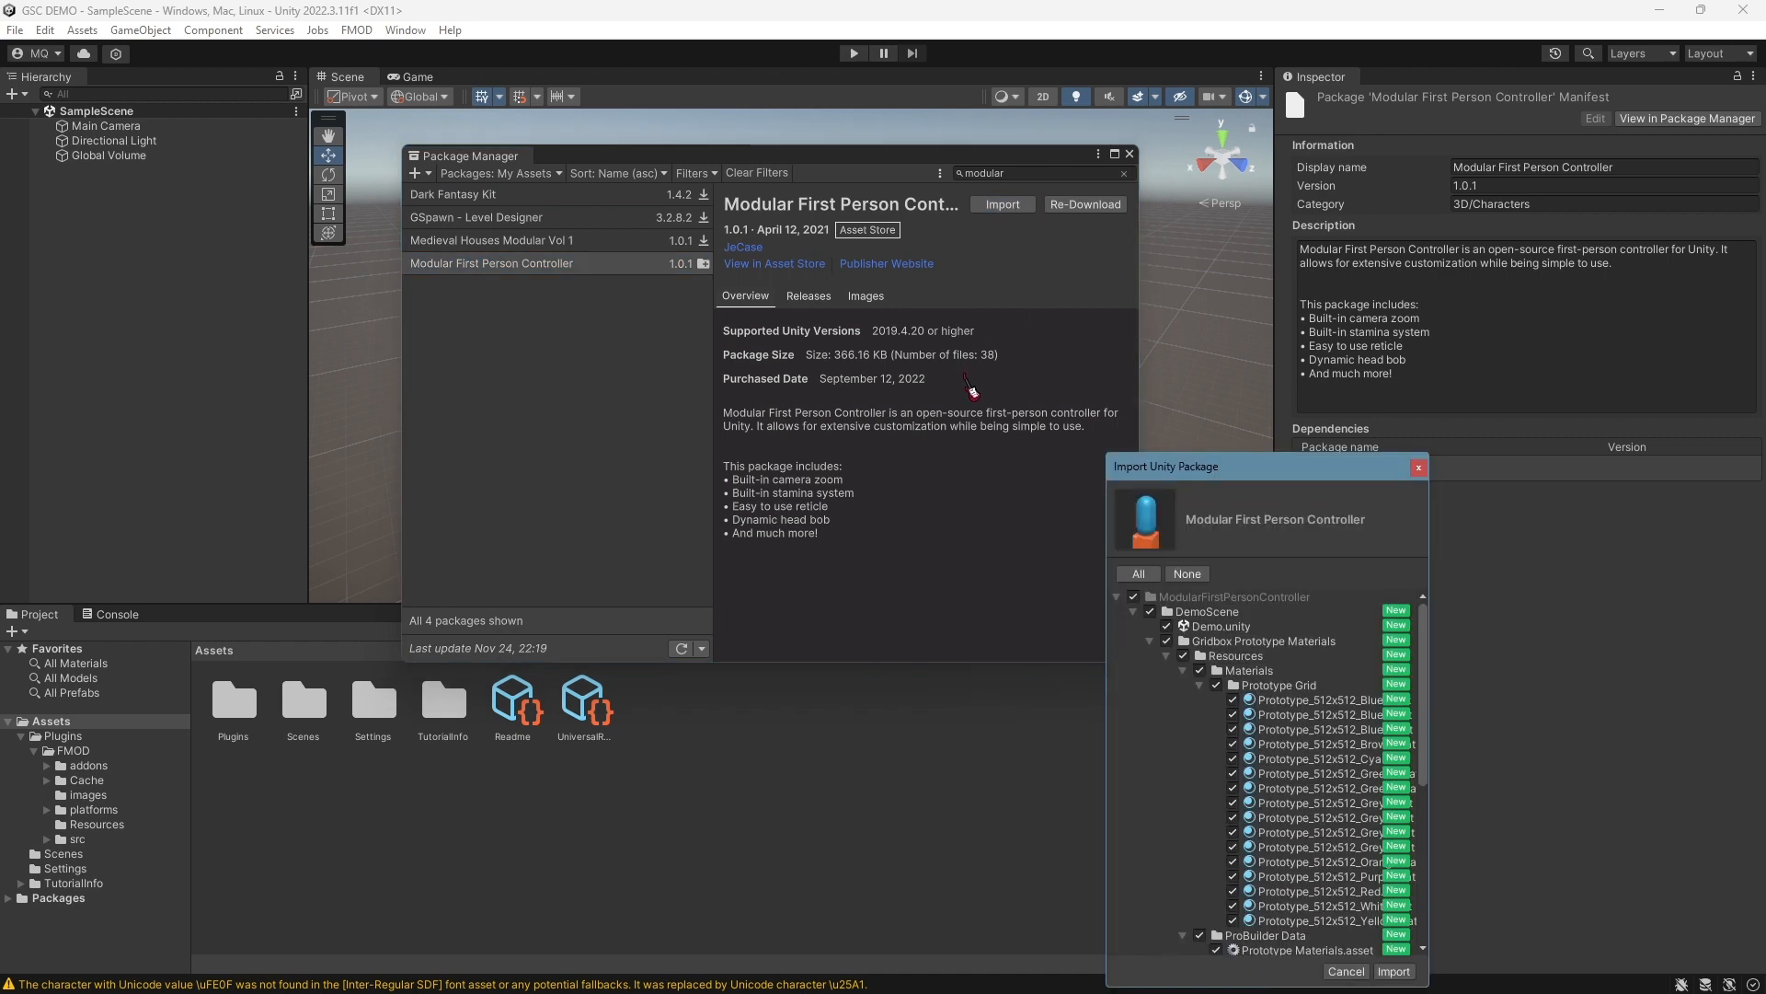
{"action": "left_click", "coordinate": [1393, 972]}
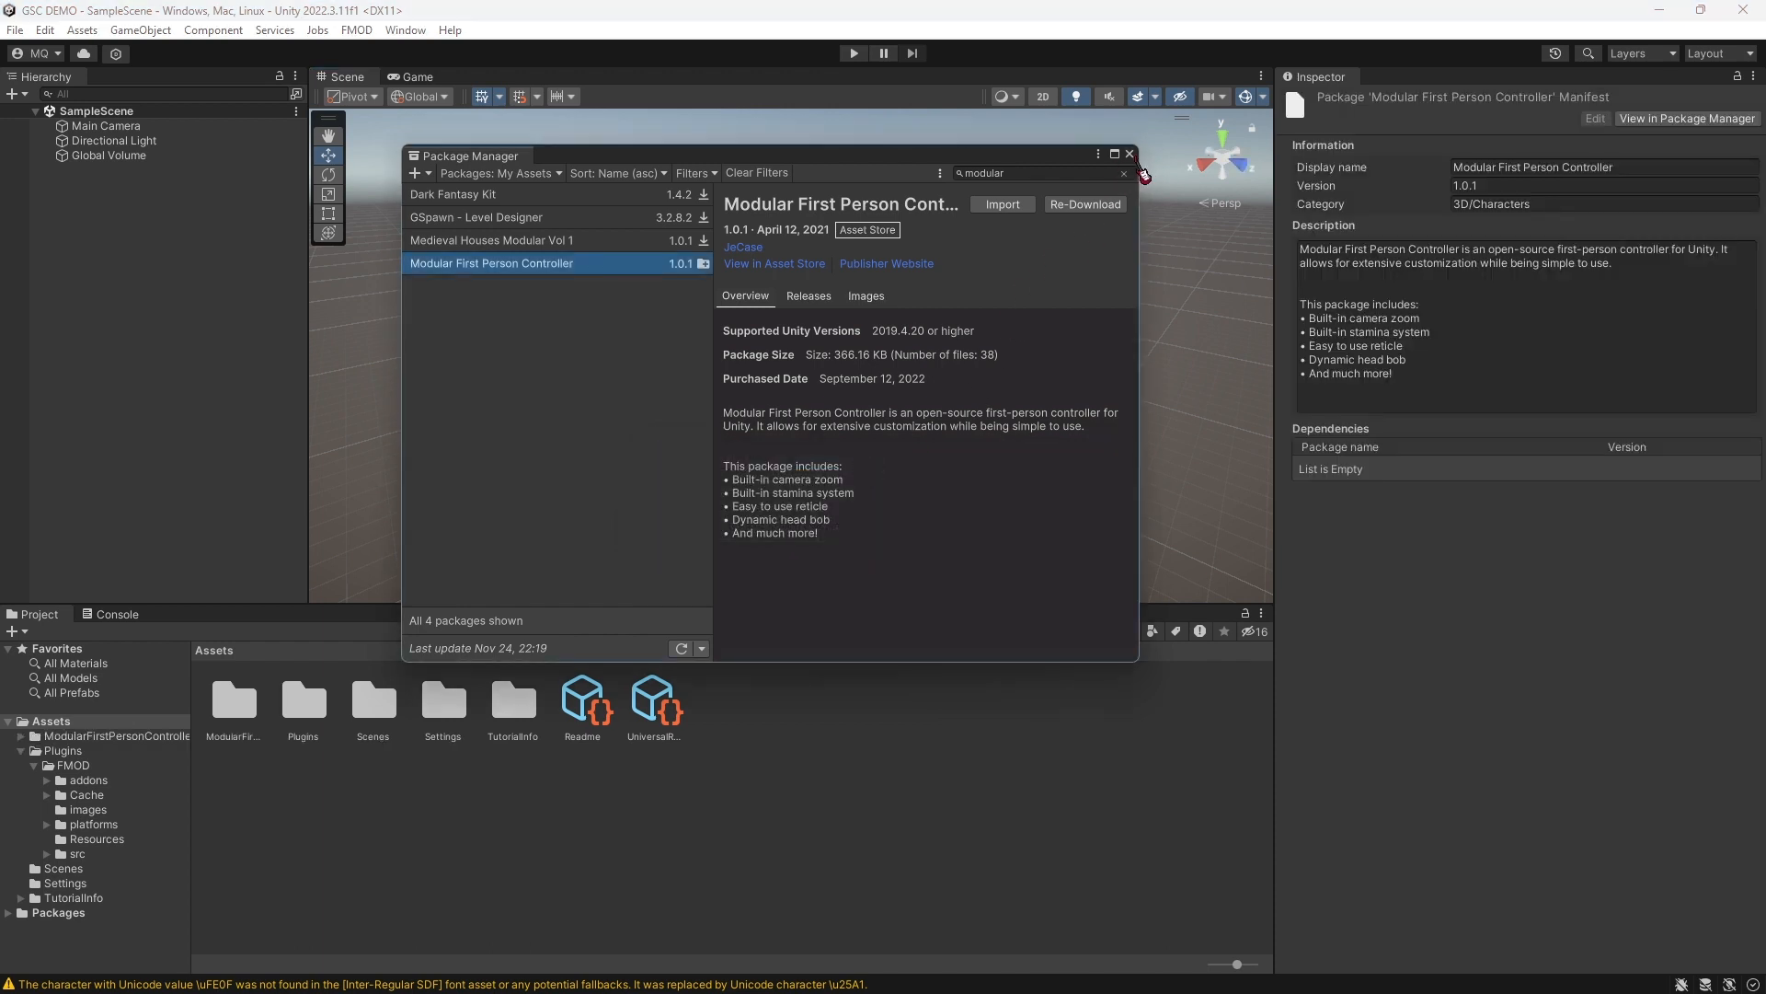
Close the Package Manager and add the FirstPersonController prefab from the ModularFirstPersonController assets to SampleScene
{"action": "left_click", "coordinate": [1129, 154]}
{"action": "right_click", "coordinate": [150, 184]}
{"action": "left_click", "coordinate": [124, 221]}
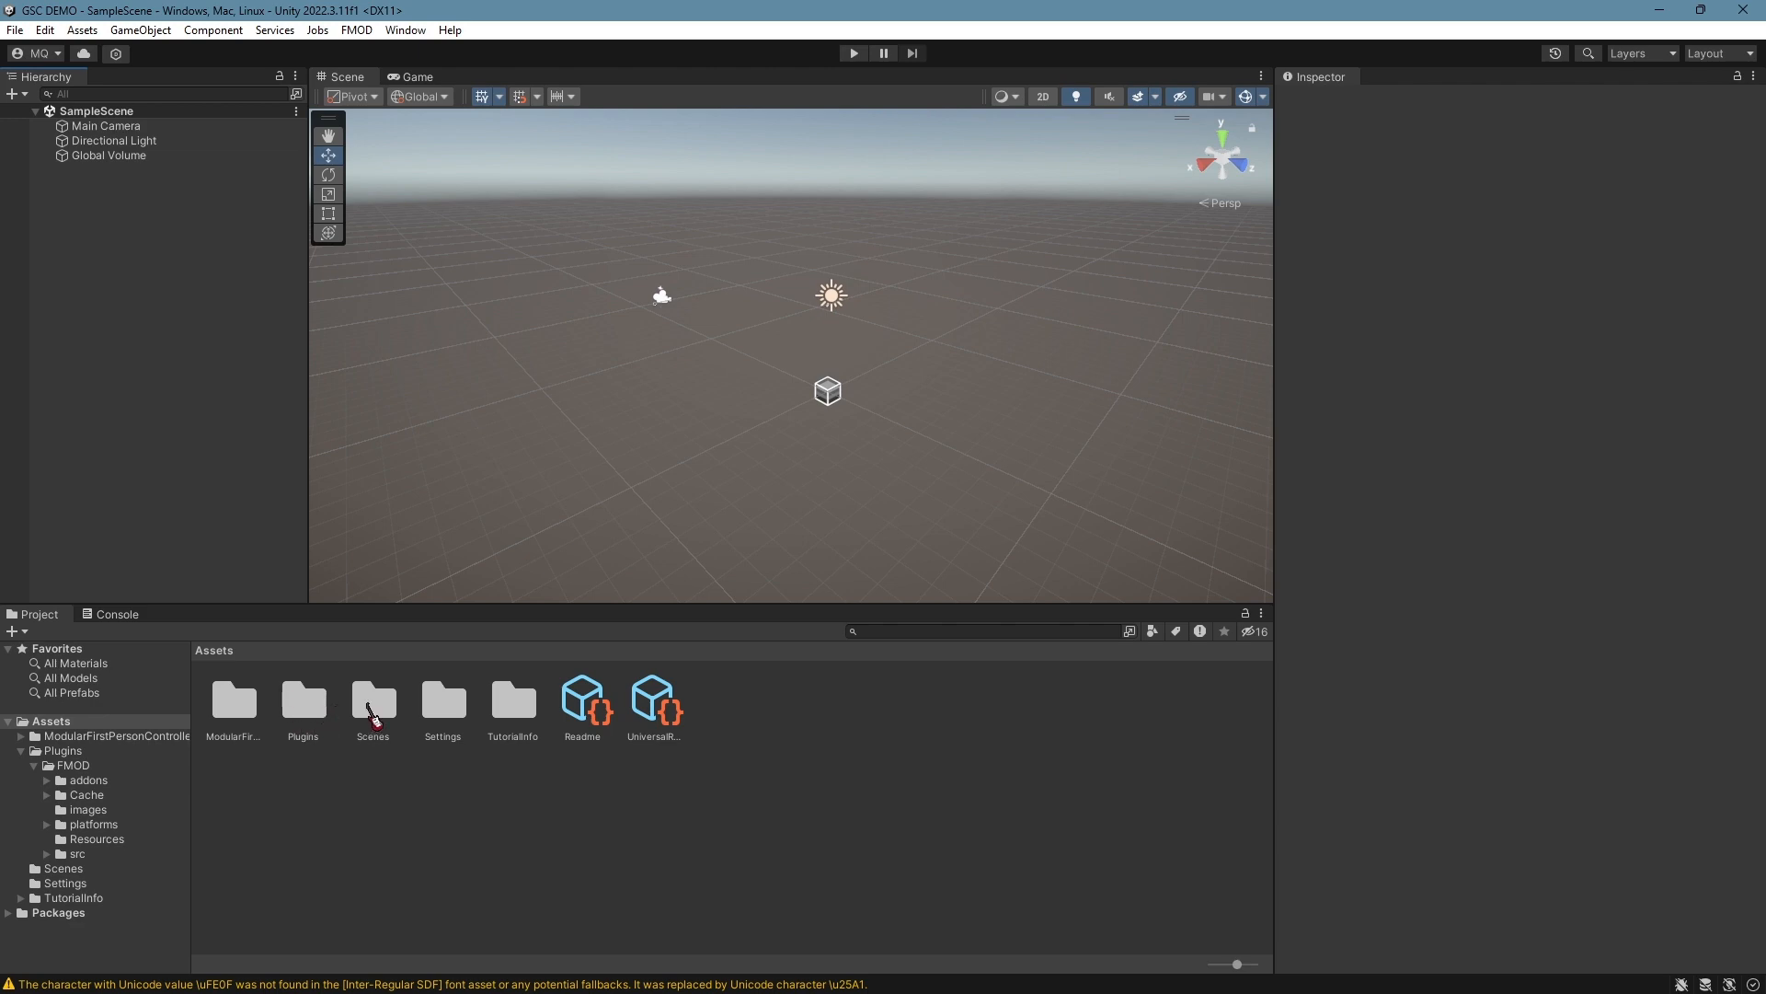
{"action": "double_click", "coordinate": [236, 706]}
{"action": "double_click", "coordinate": [303, 701]}
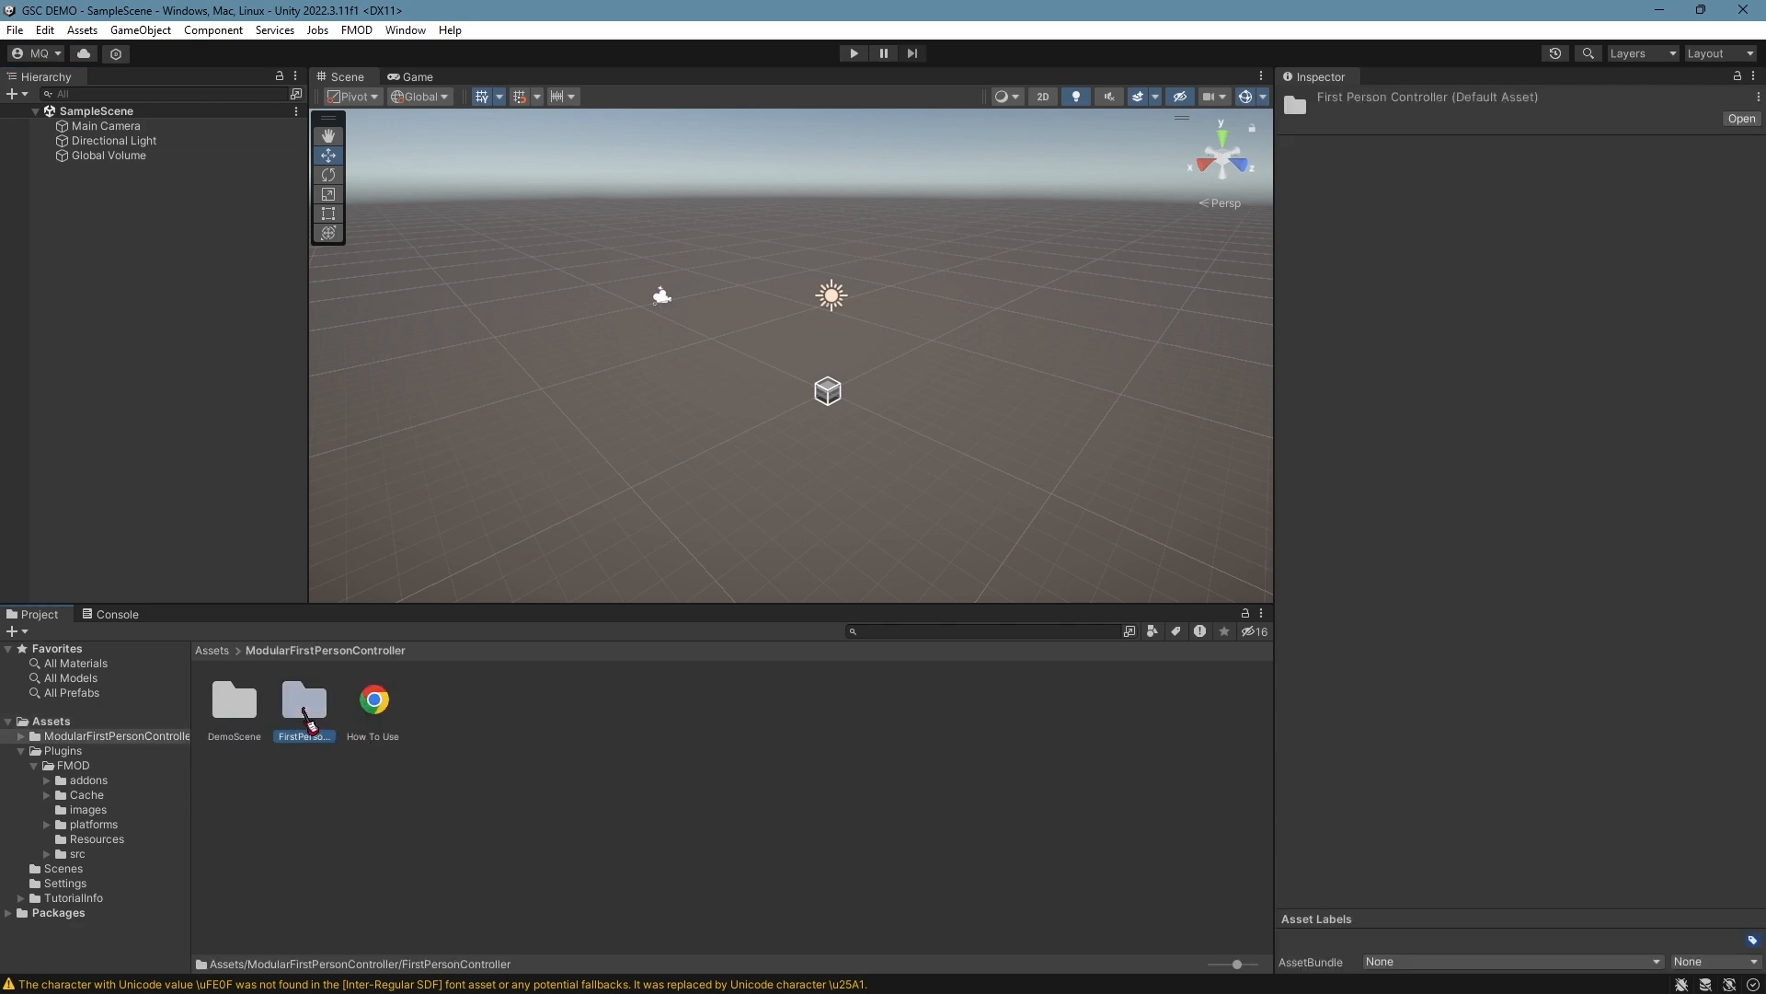
{"action": "left_click_drag", "start_coordinate": [152, 424], "coordinate": [182, 340]}
Create a 3D cube at the root of SampleScene
{"action": "right_click_drag", "start_coordinate": [883, 371], "coordinate": [1001, 418]}
{"action": "key", "text": "w"}
{"action": "key", "text": "a"}
{"action": "key", "text": "s"}
{"action": "right_click", "coordinate": [180, 278]}
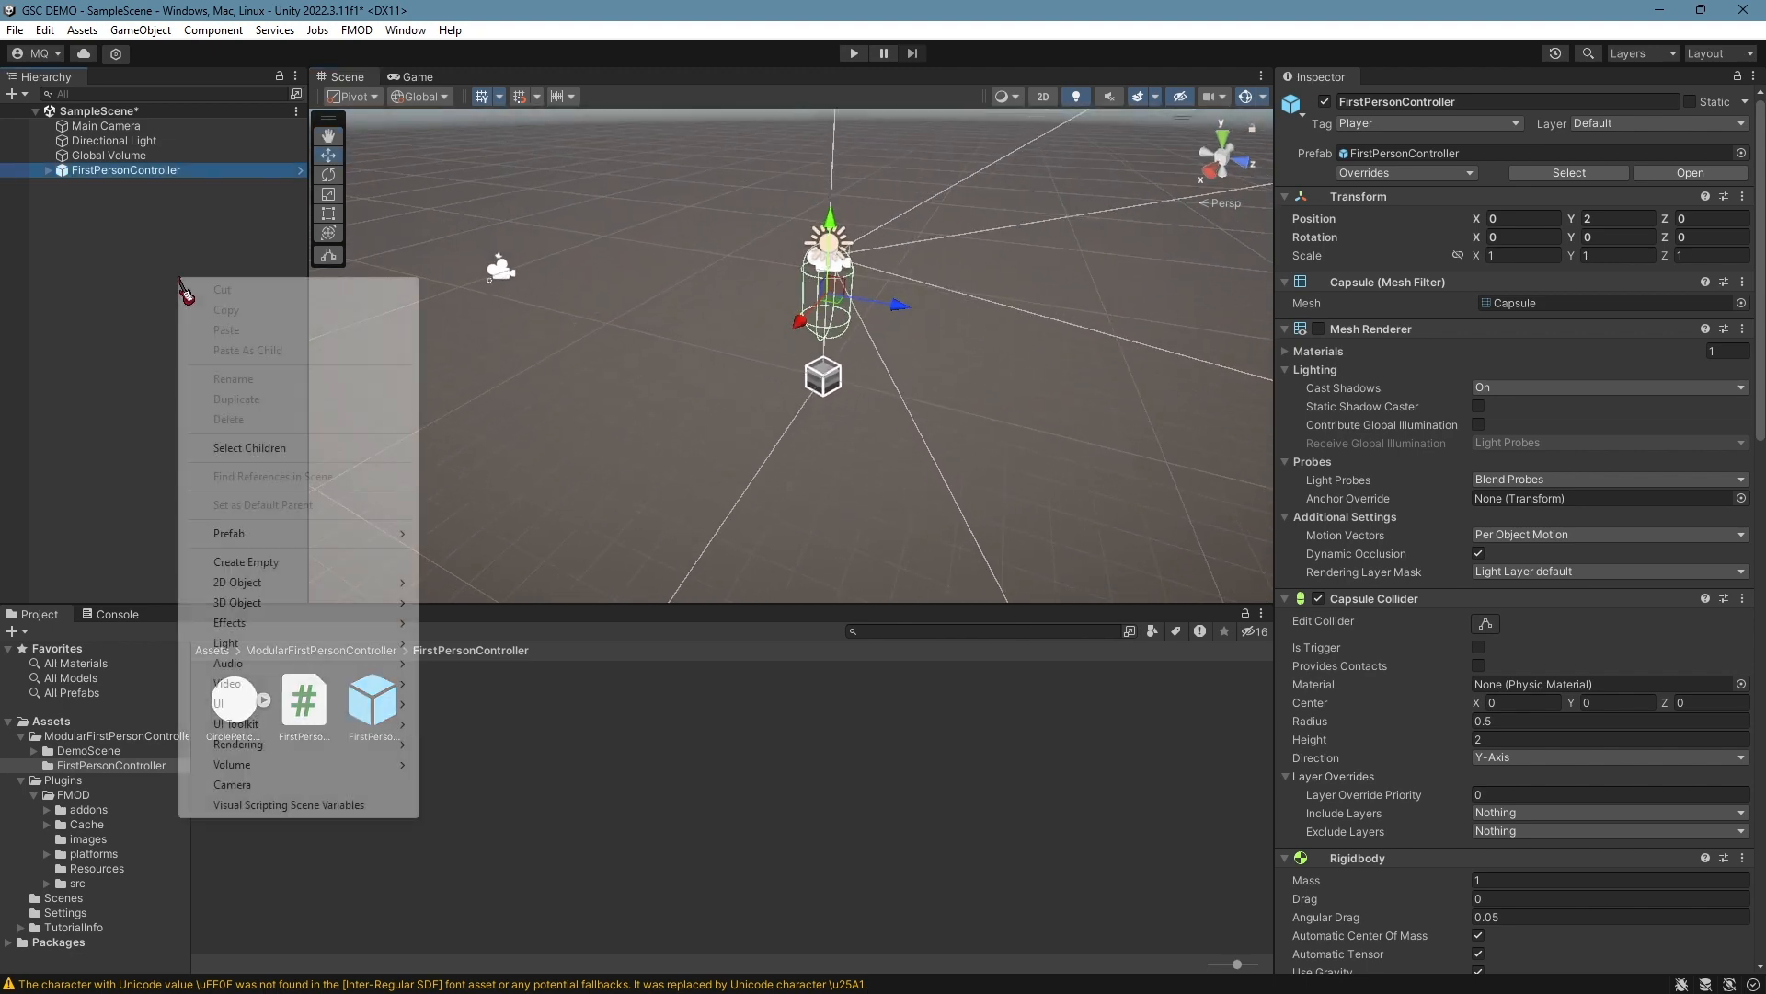
{"action": "mouse_move", "coordinate": [282, 539]}
{"action": "mouse_move", "coordinate": [296, 603]}
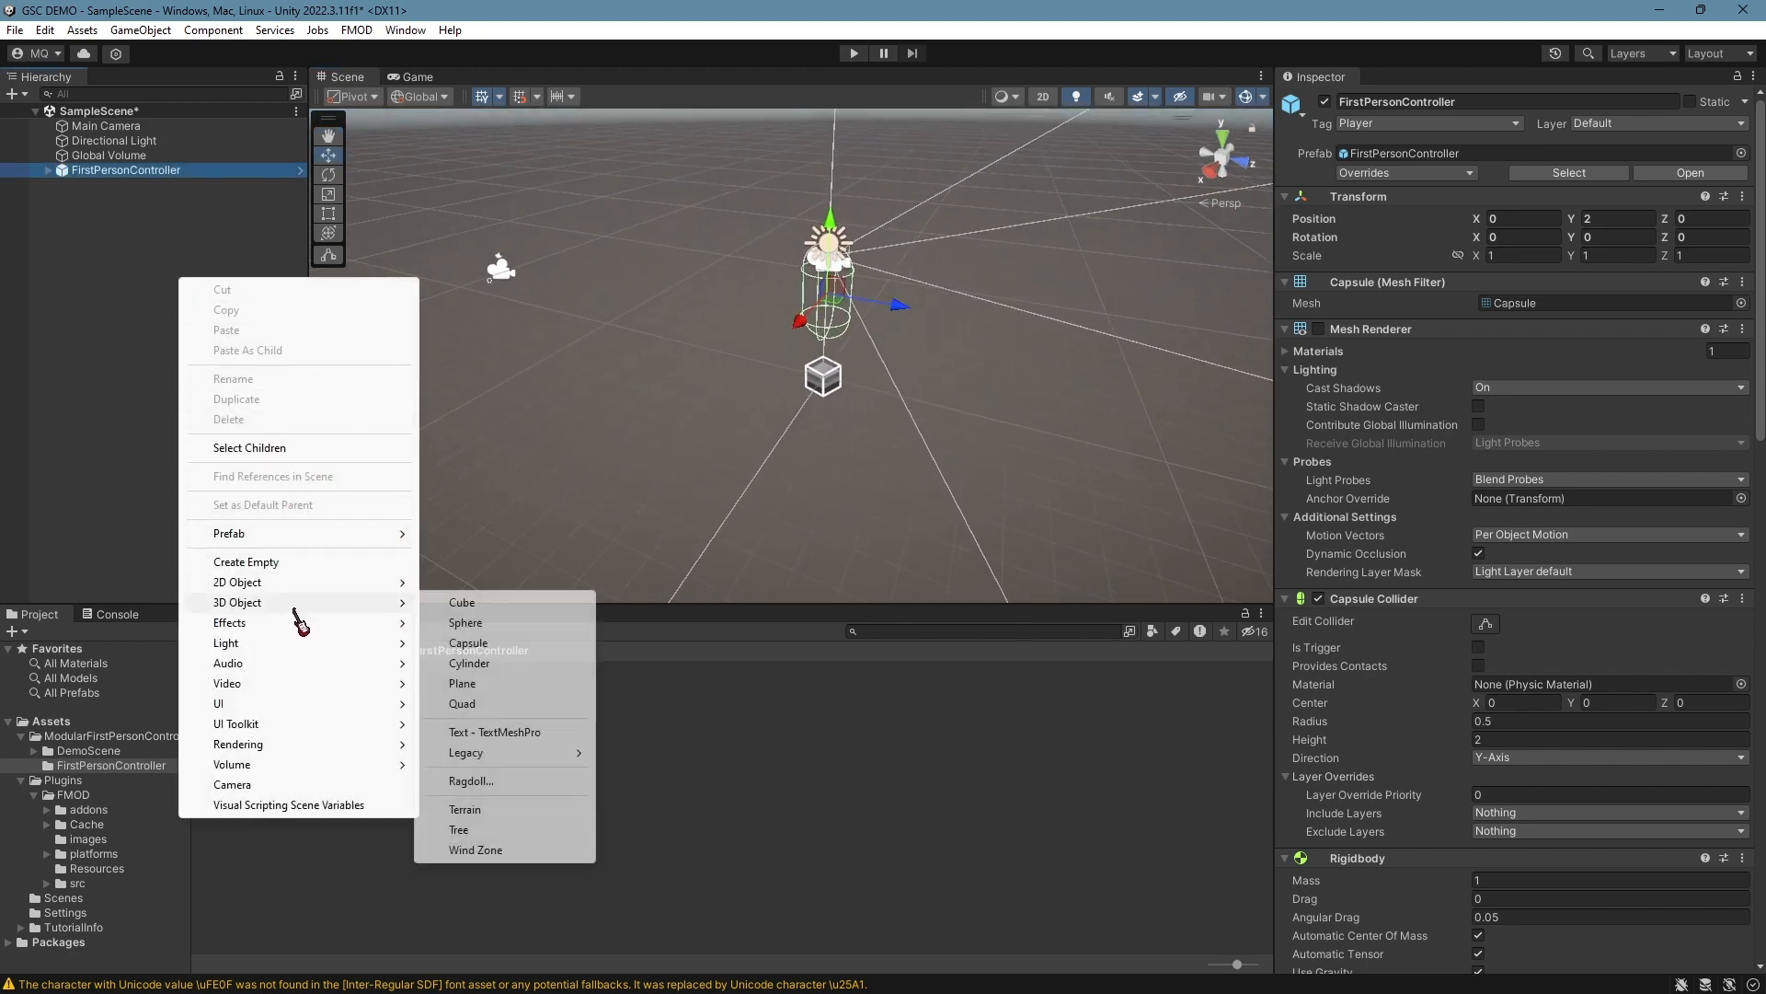
{"action": "left_click", "coordinate": [465, 604]}
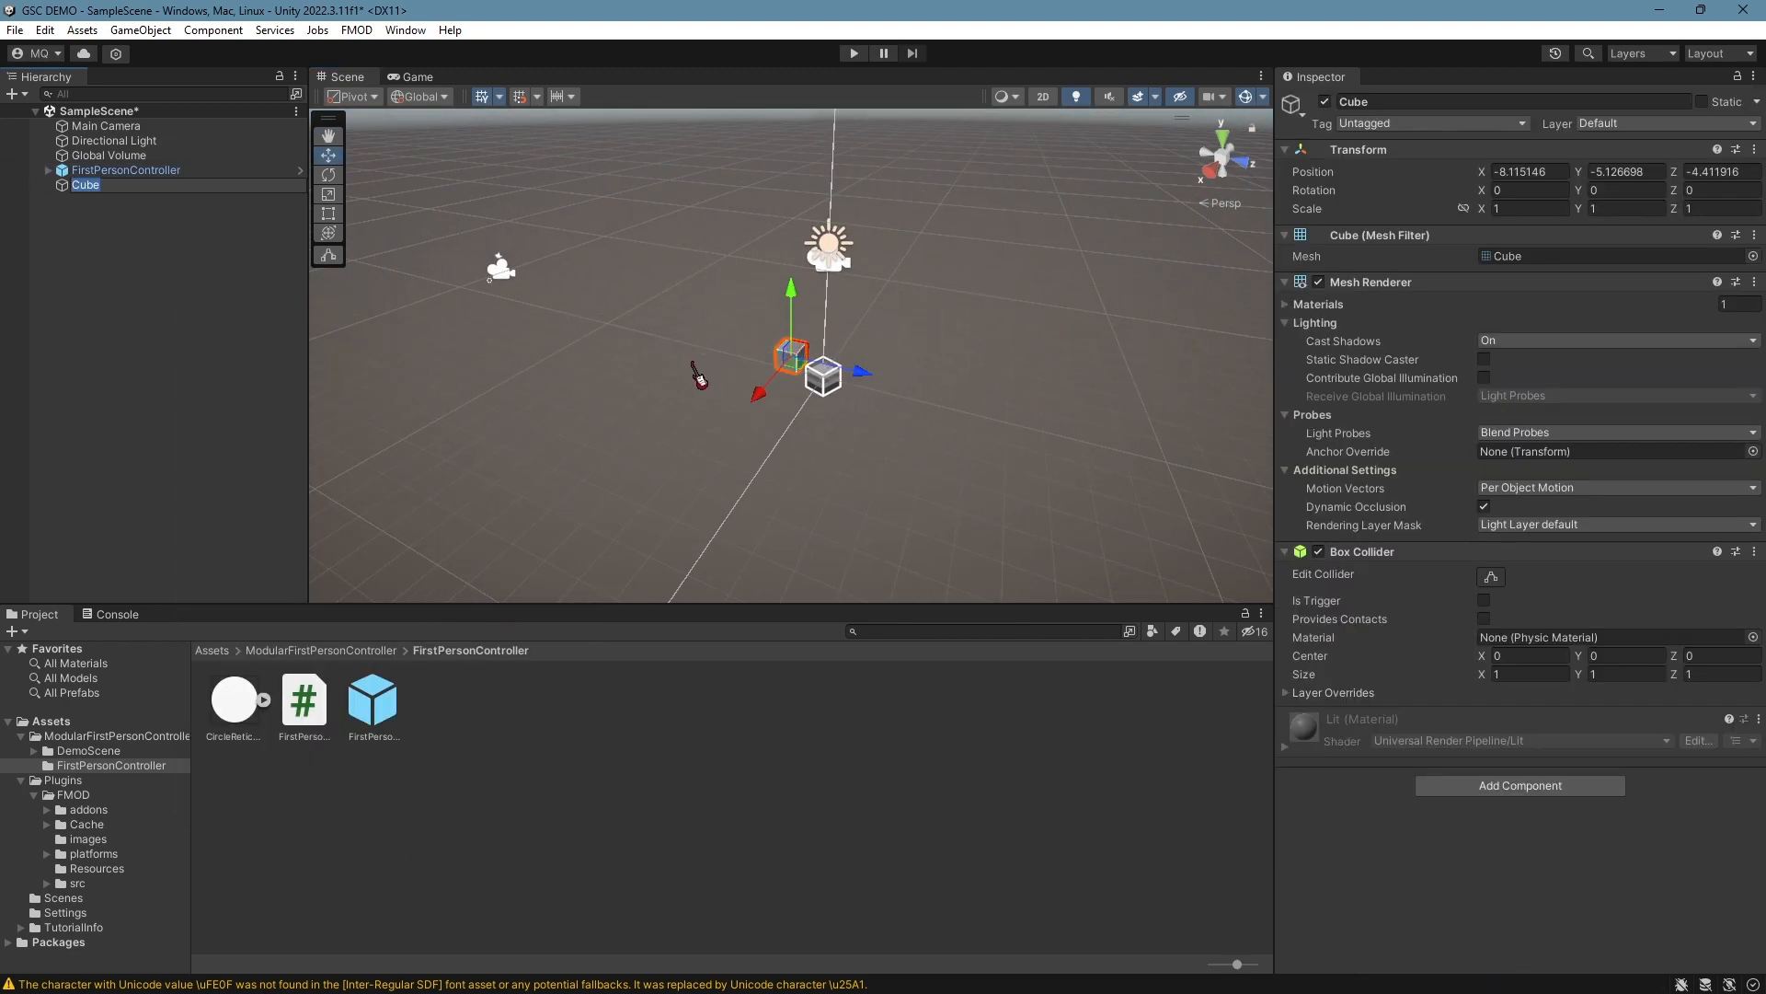
Scale the cube into a flat floor with 100 on X, 1 on Y and 100 on Z
{"action": "right_click_drag", "start_coordinate": [699, 375], "coordinate": [694, 370]}
{"action": "right_click_drag", "start_coordinate": [822, 386], "coordinate": [818, 384]}
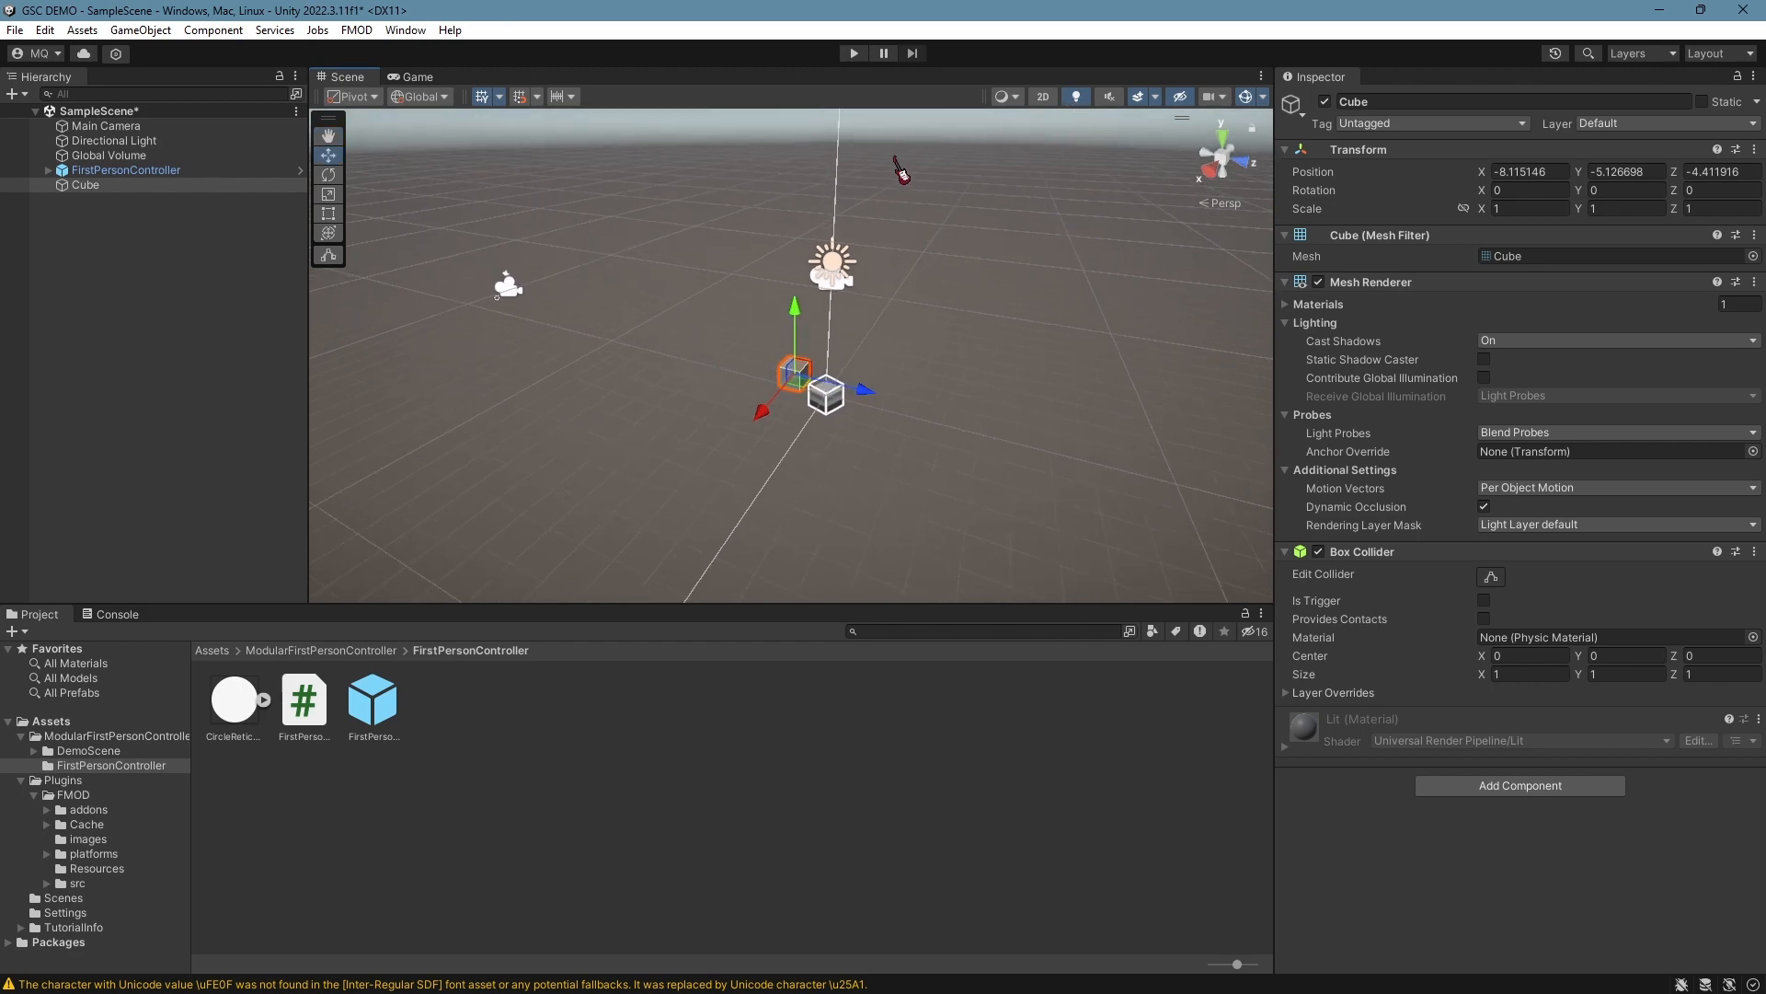
{"action": "left_click", "coordinate": [1532, 208]}
{"action": "type", "text": "100"}
{"action": "key", "text": "Tab"}
{"action": "type", "text": "100"}
{"action": "key", "text": "BackSpace"}
{"action": "key", "text": "BackSpace"}
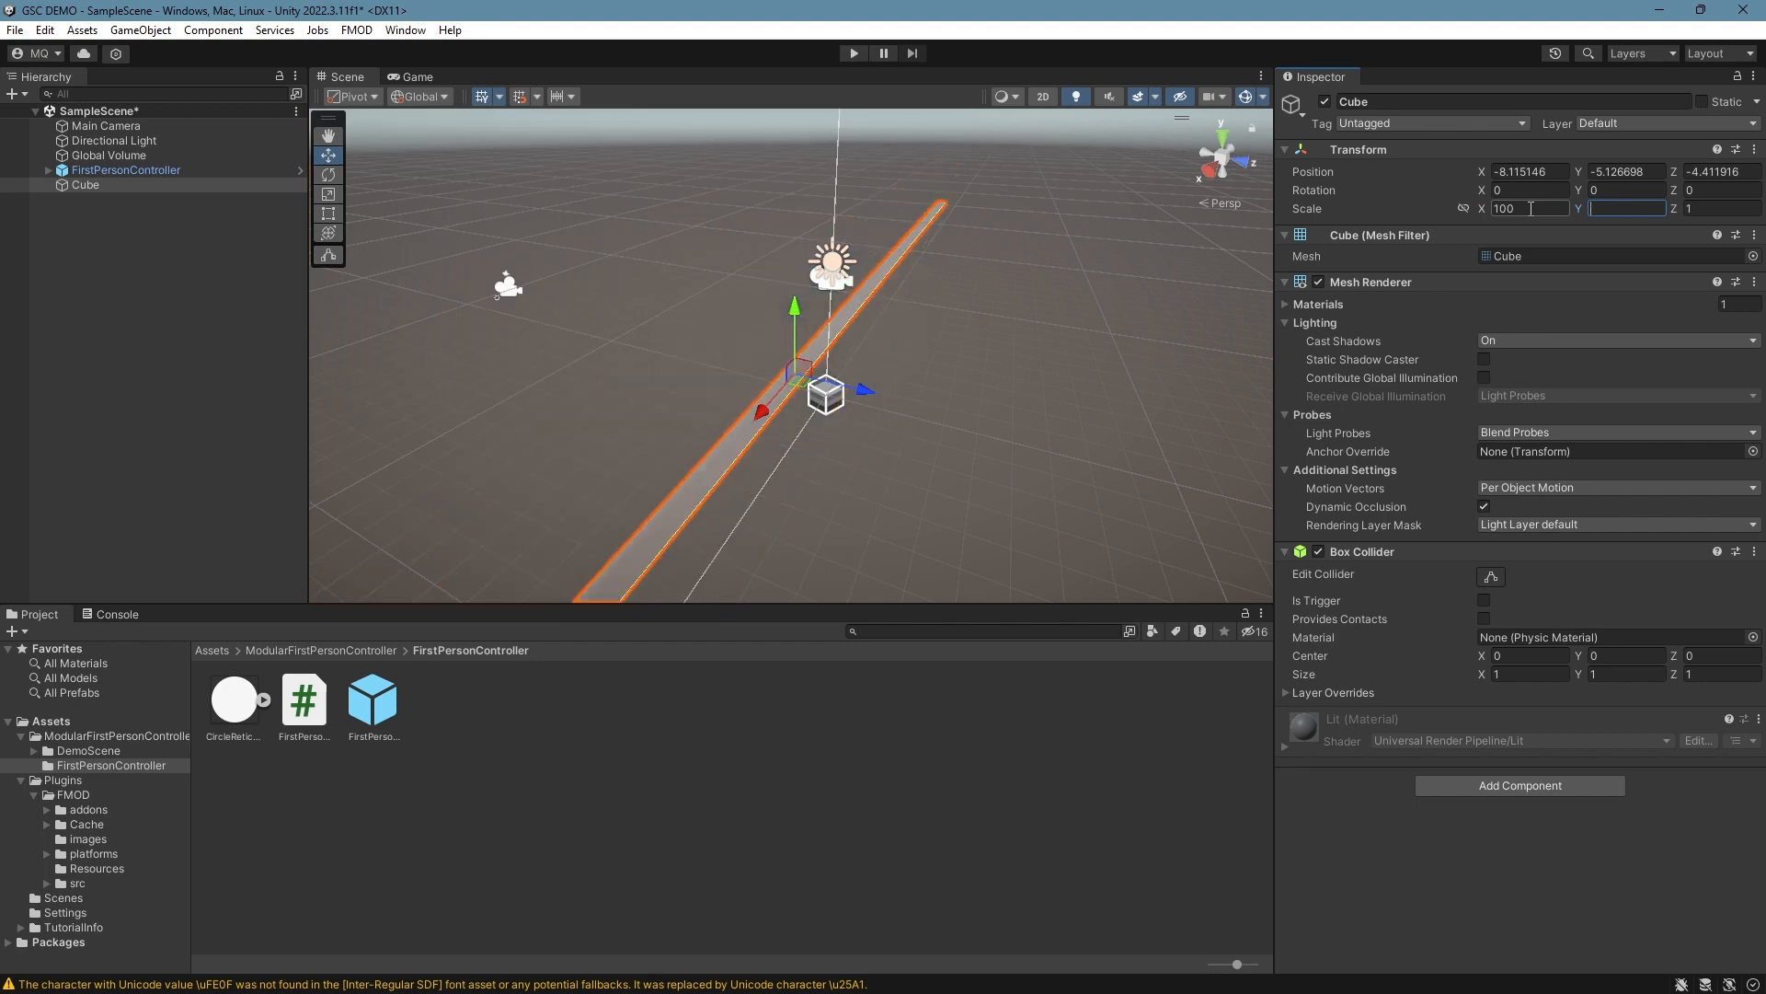
{"action": "key", "text": "Tab"}
{"action": "type", "text": "100"}
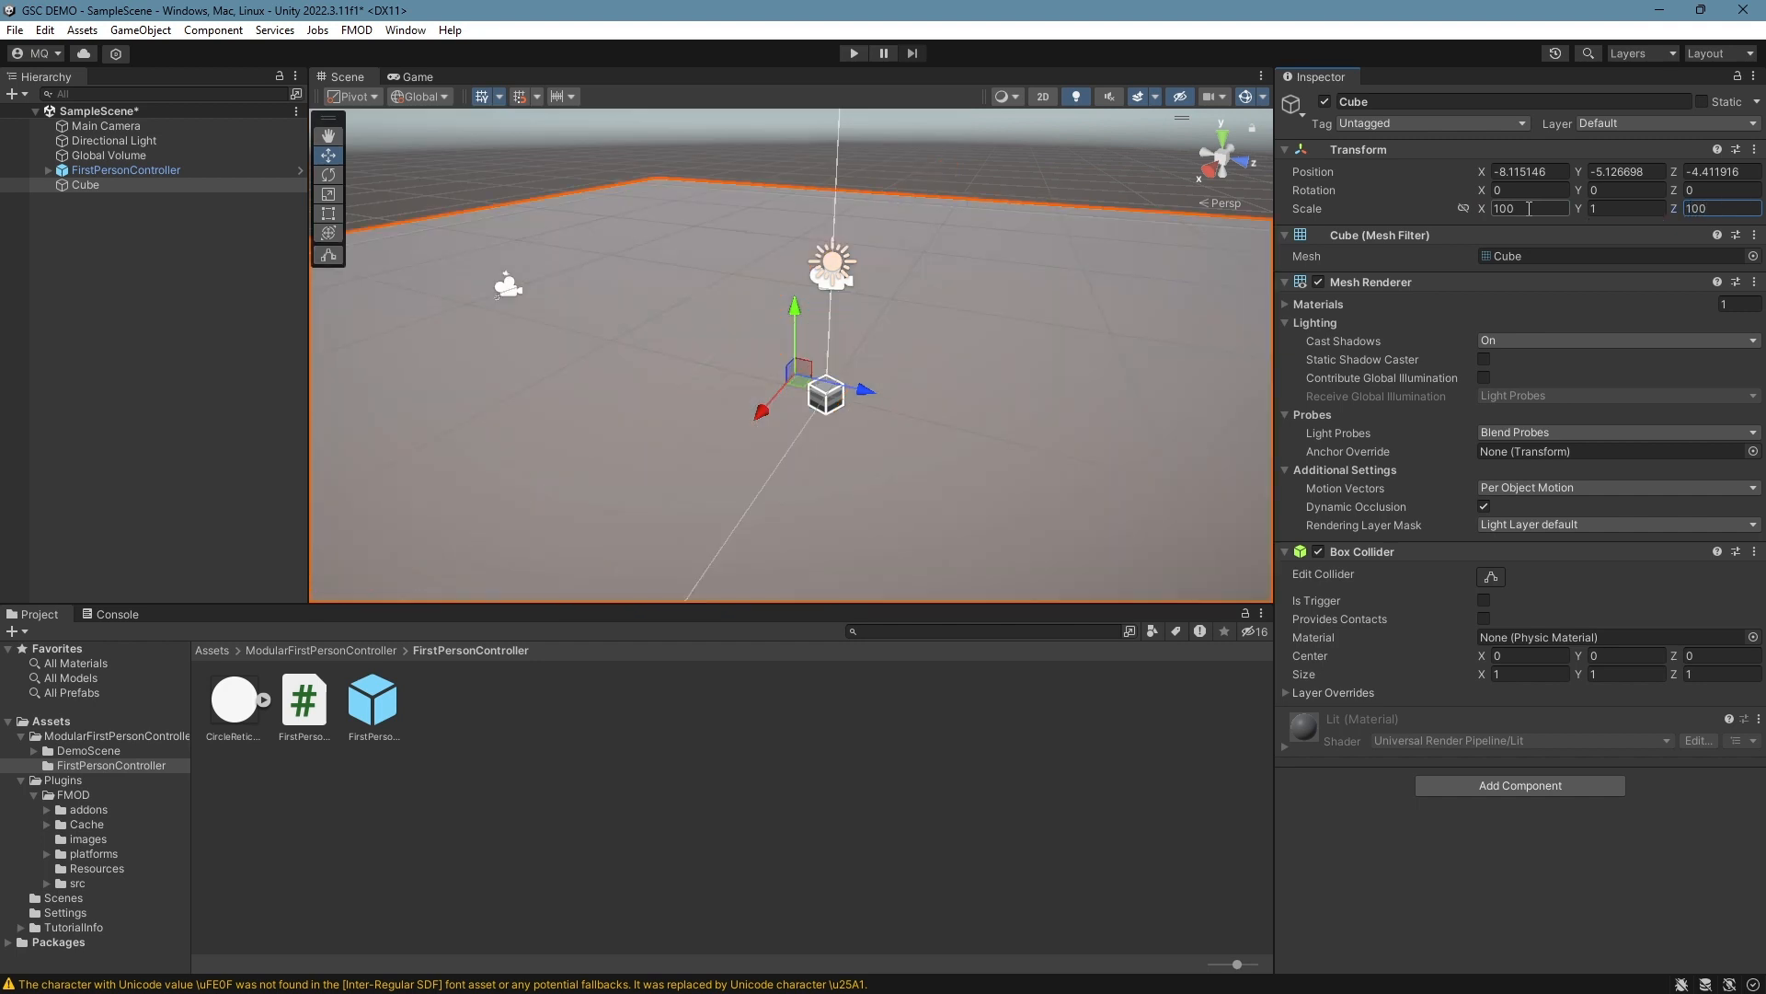
Select the FirstPersonController and run the scene in Play mode to check the player on the ground
{"action": "right_click_drag", "start_coordinate": [741, 490], "coordinate": [718, 487]}
{"action": "key", "text": "w"}
{"action": "left_click", "coordinate": [162, 157]}
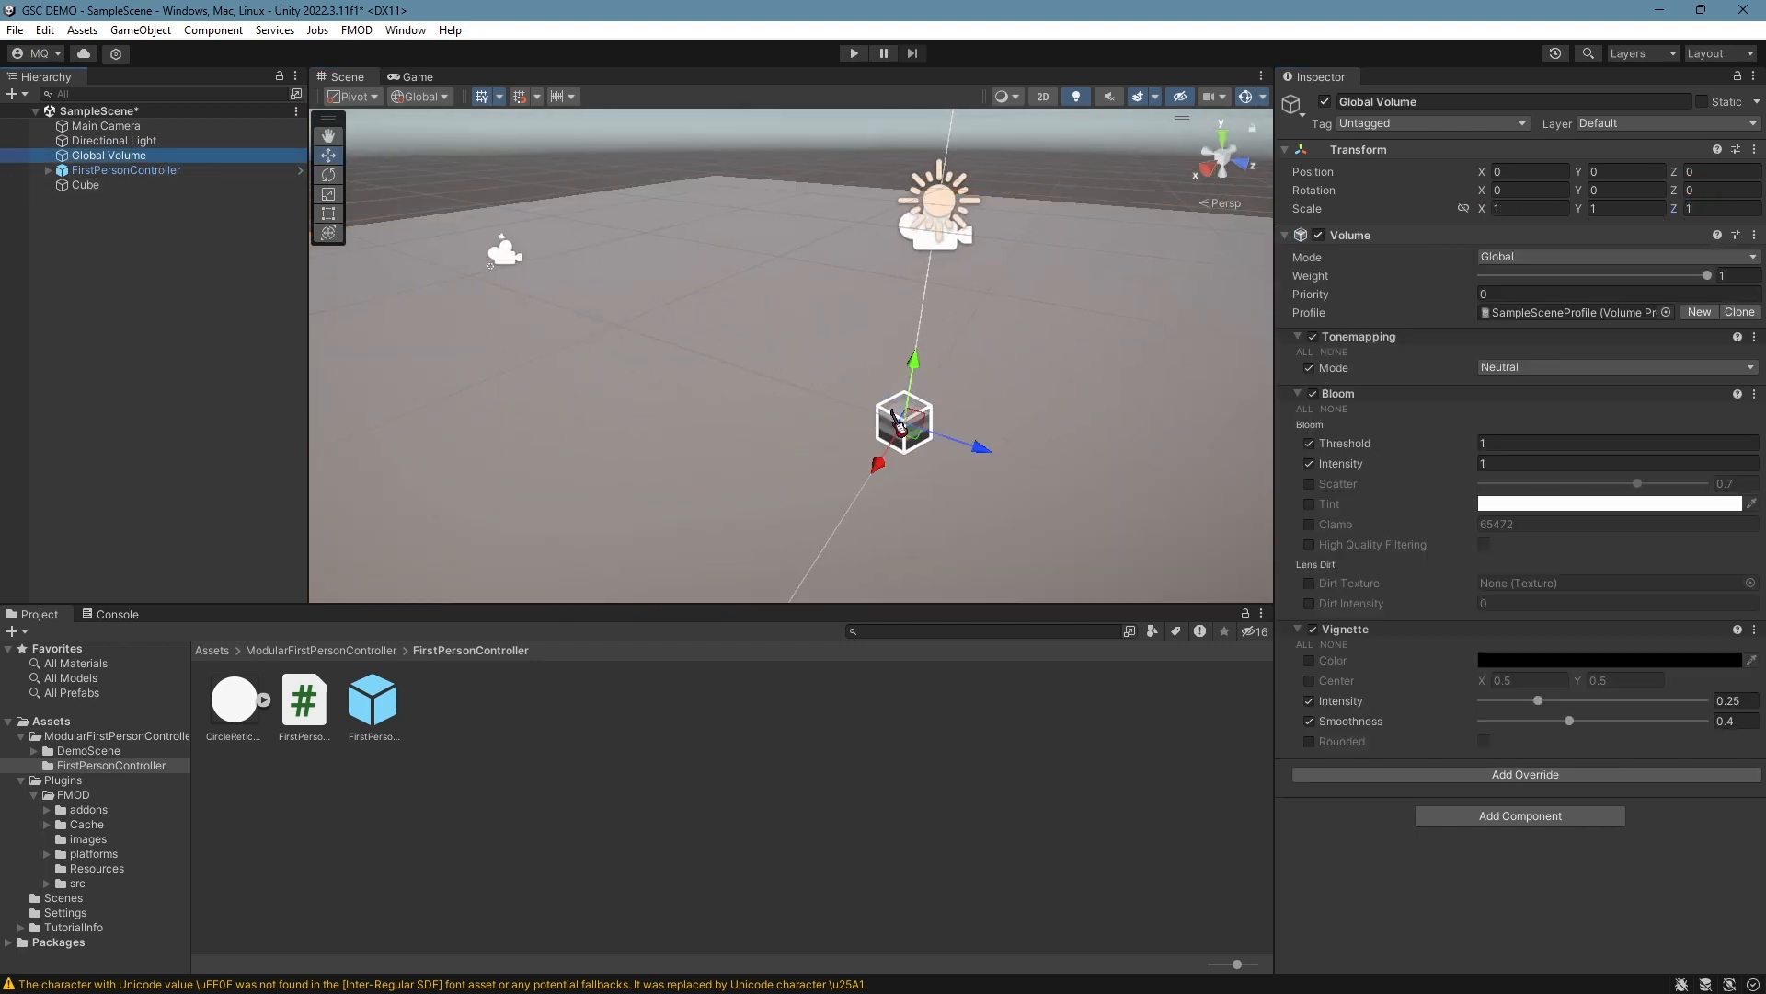
{"action": "left_click", "coordinate": [134, 170]}
{"action": "scroll", "coordinate": [1008, 390], "scroll_direction": "up", "scroll_amount": 3}
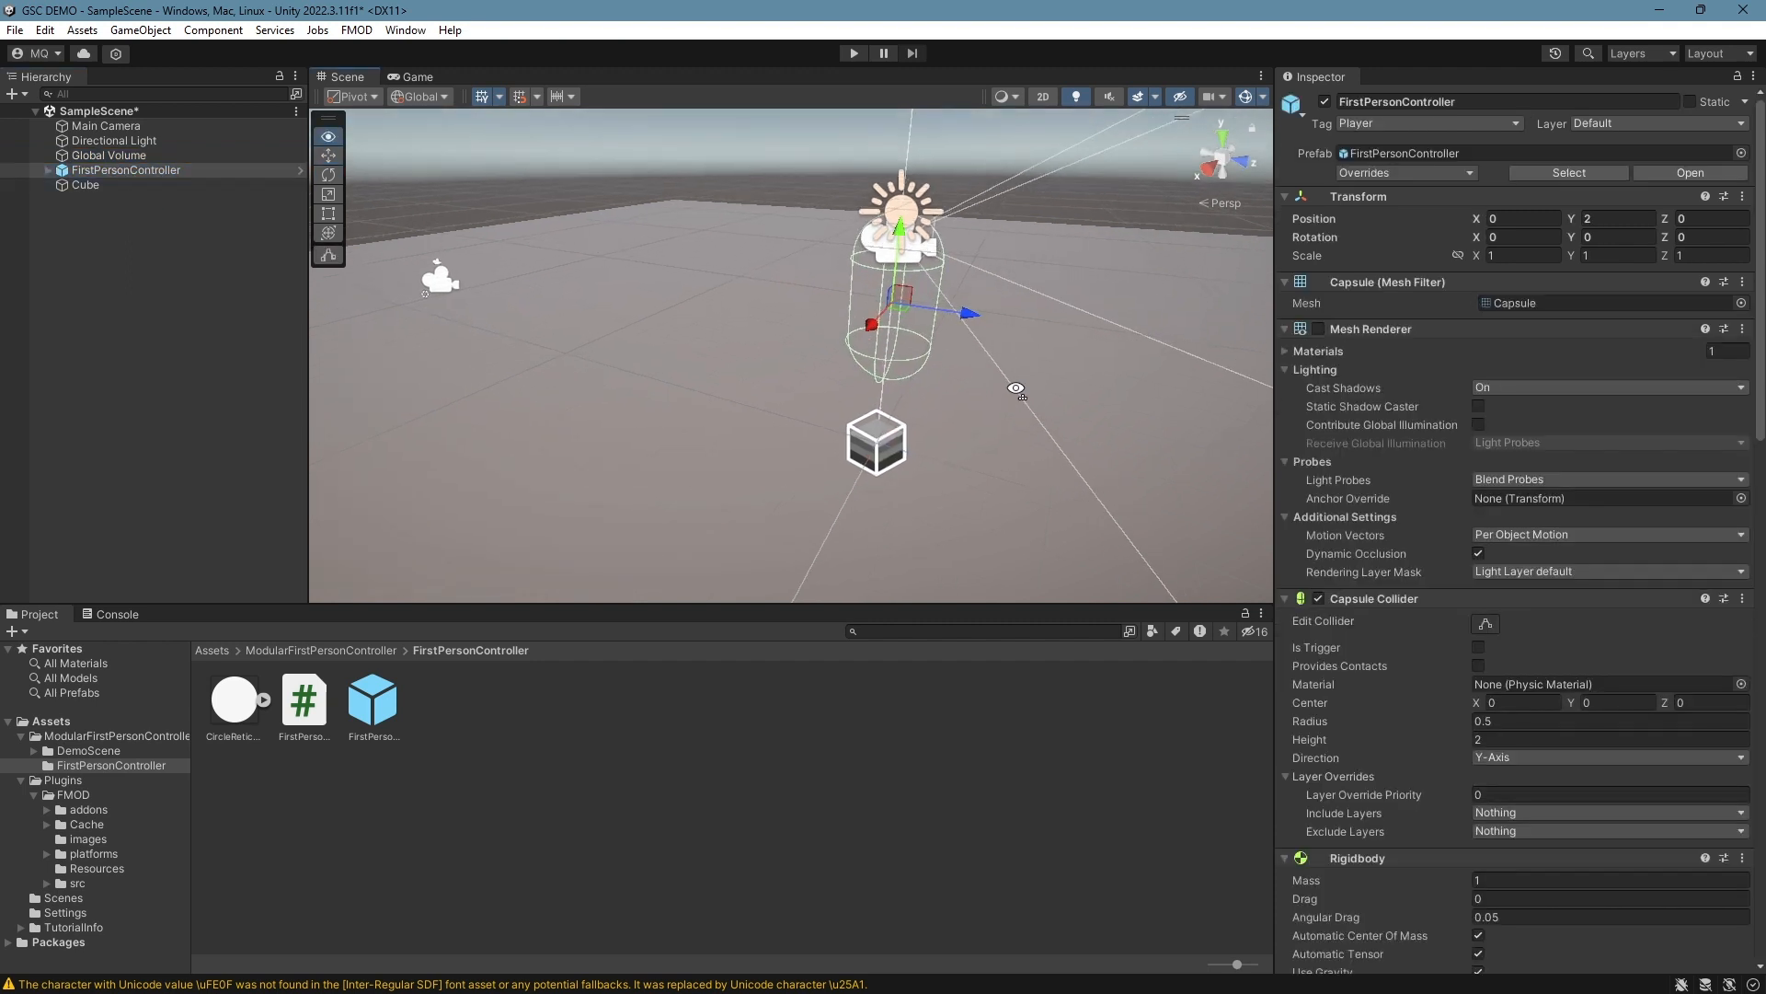
{"action": "left_click", "coordinate": [856, 52]}
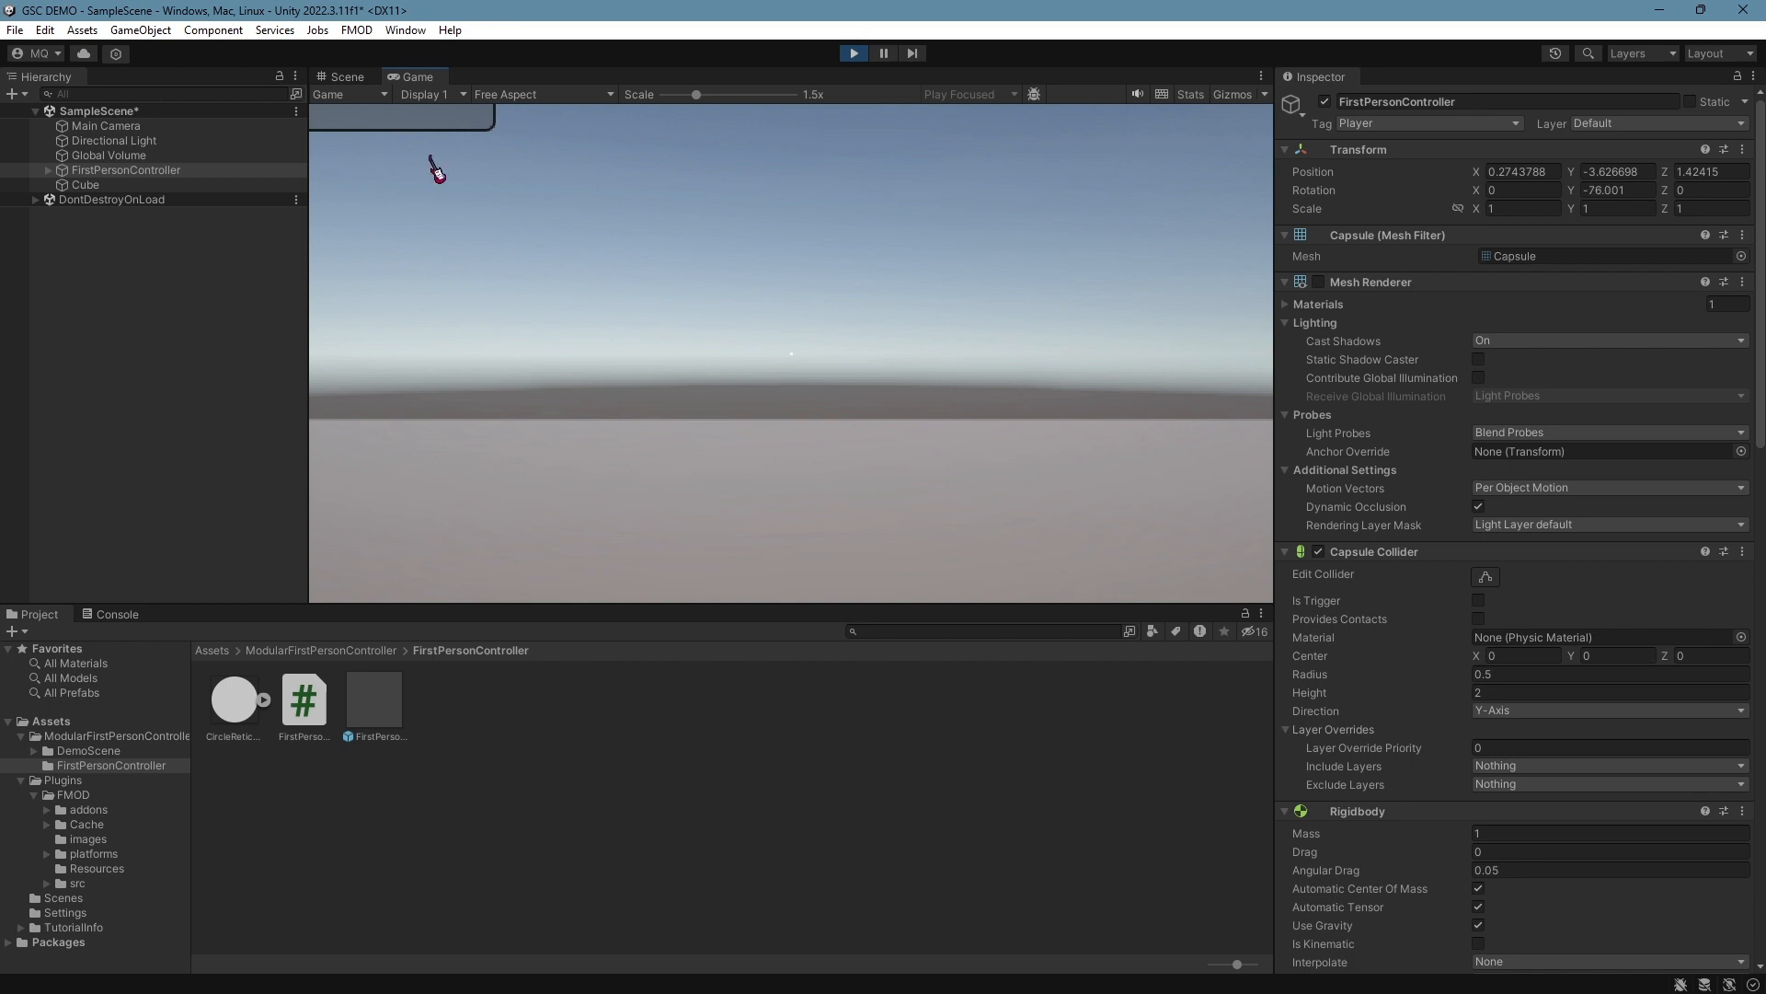
Set the Game view to Full HD (1920x1080) at 0.5x scale, and stop Play mode
{"action": "left_click", "coordinate": [578, 95]}
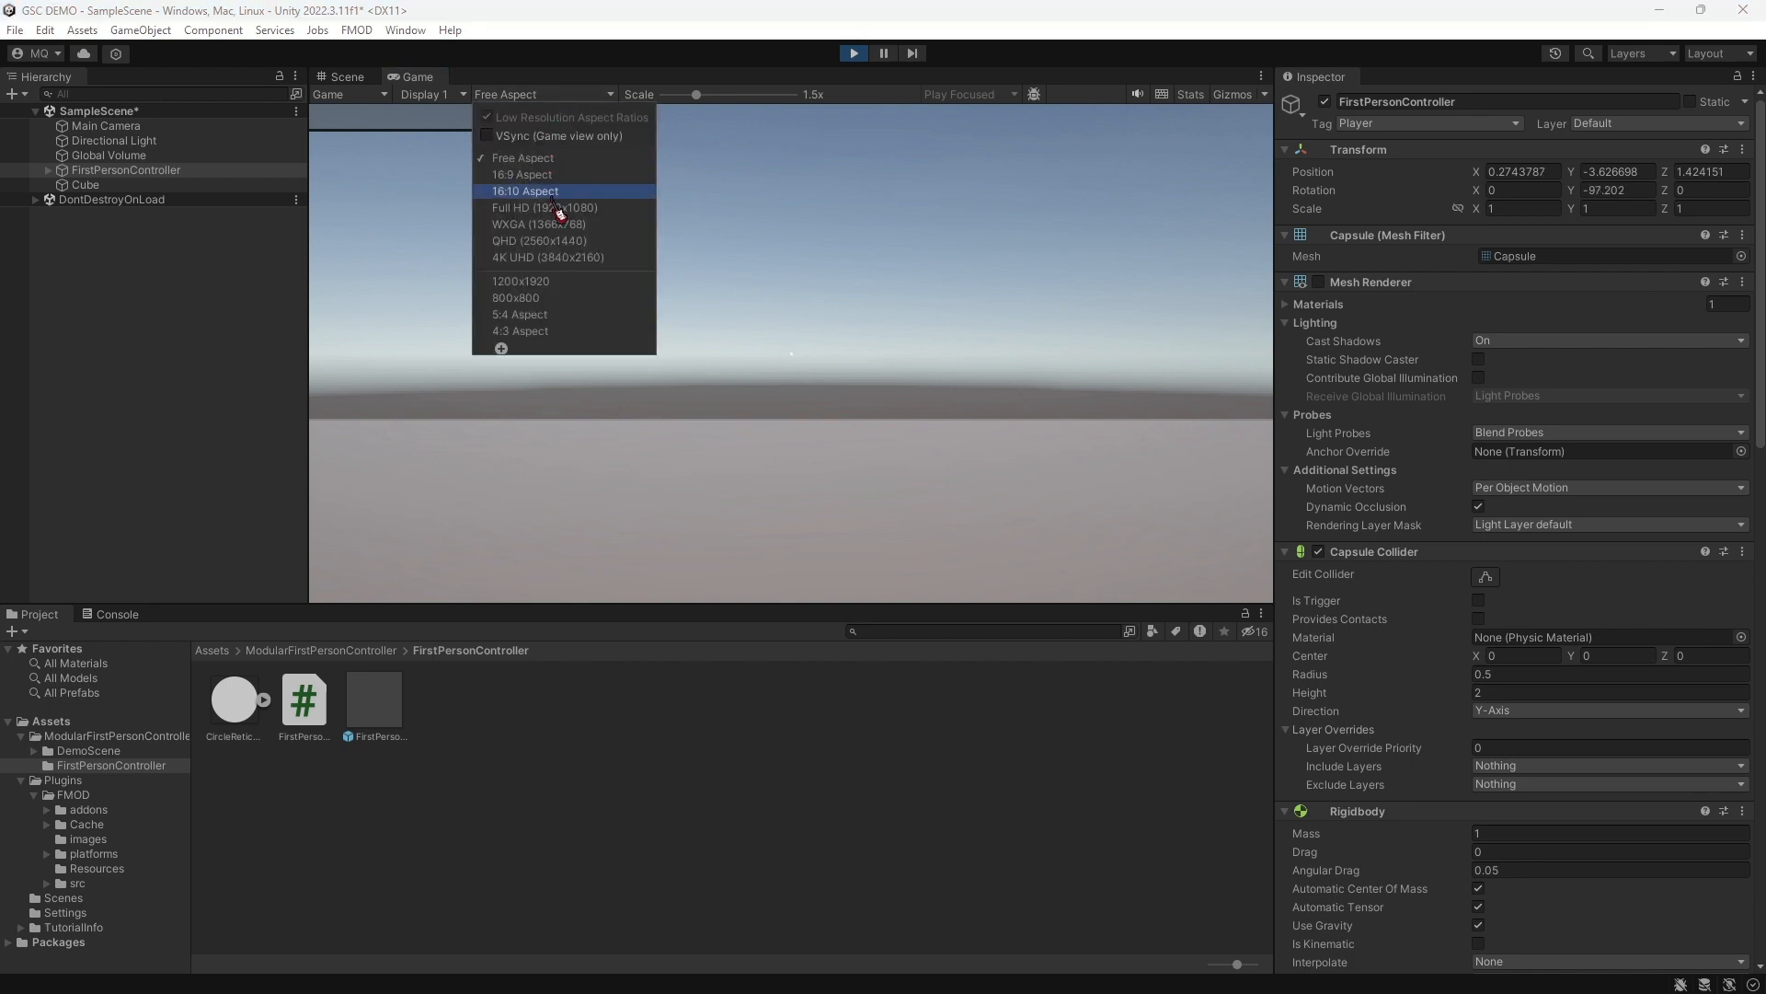
{"action": "left_click", "coordinate": [524, 175]}
{"action": "left_click", "coordinate": [541, 95]}
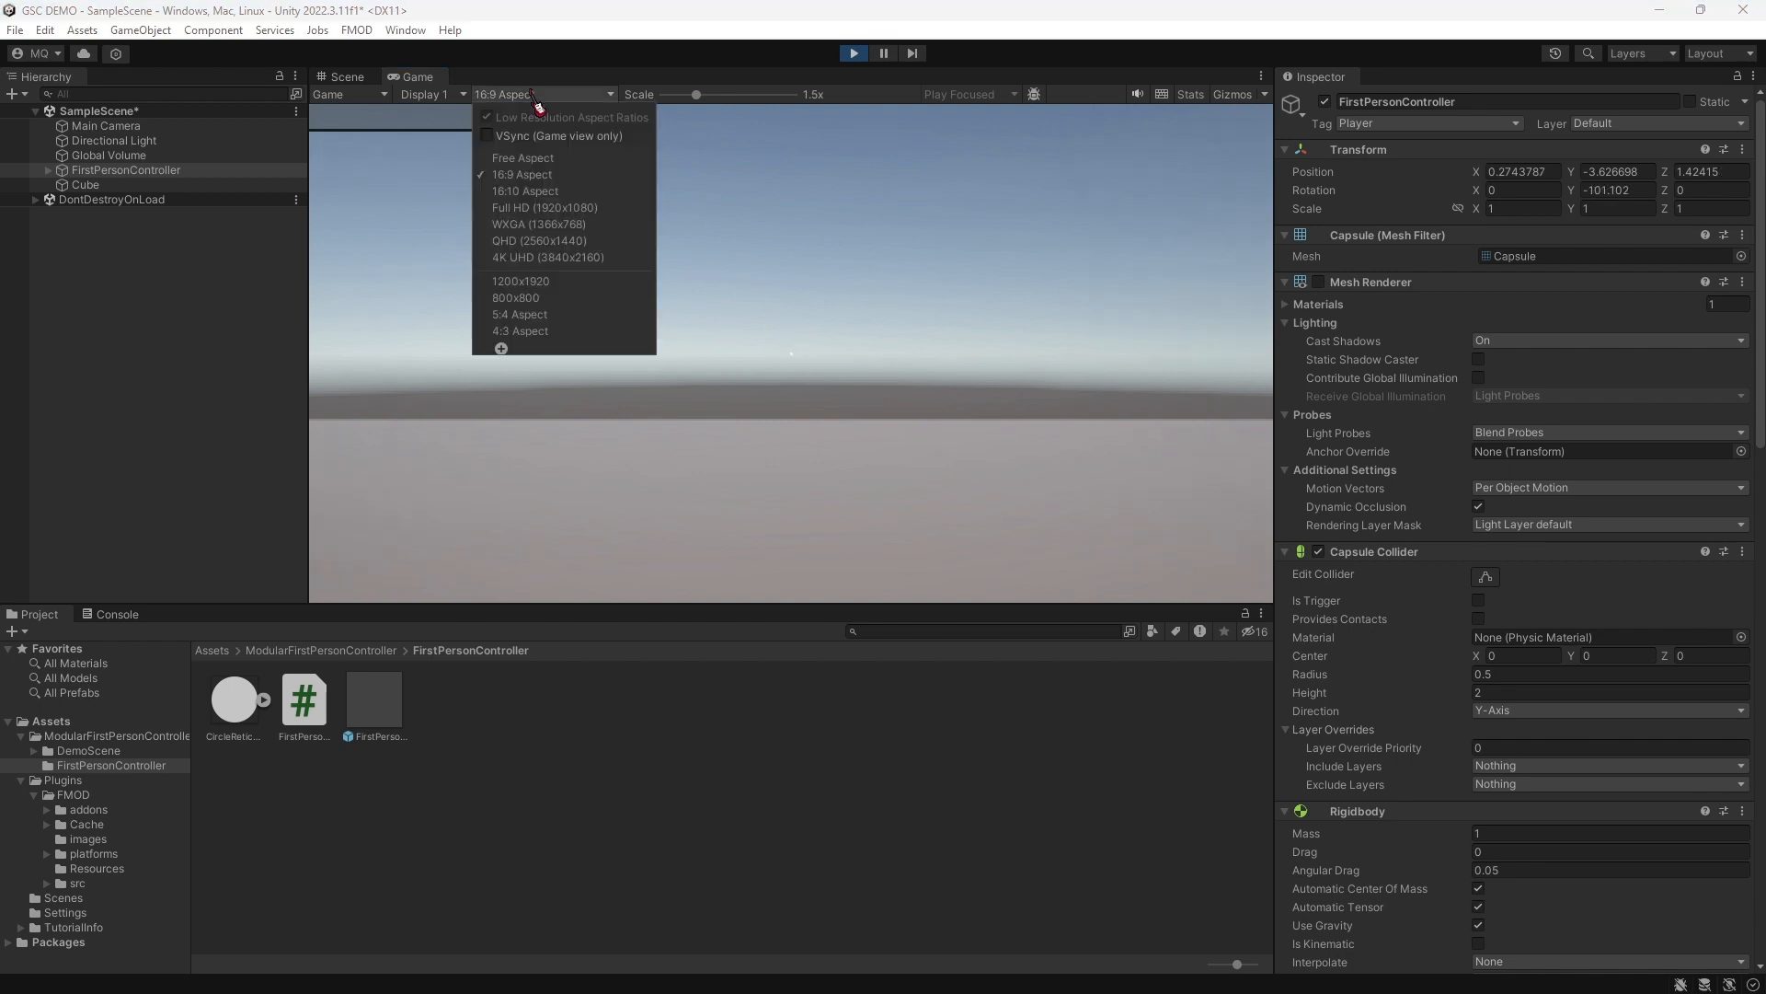
{"action": "left_click", "coordinate": [545, 208]}
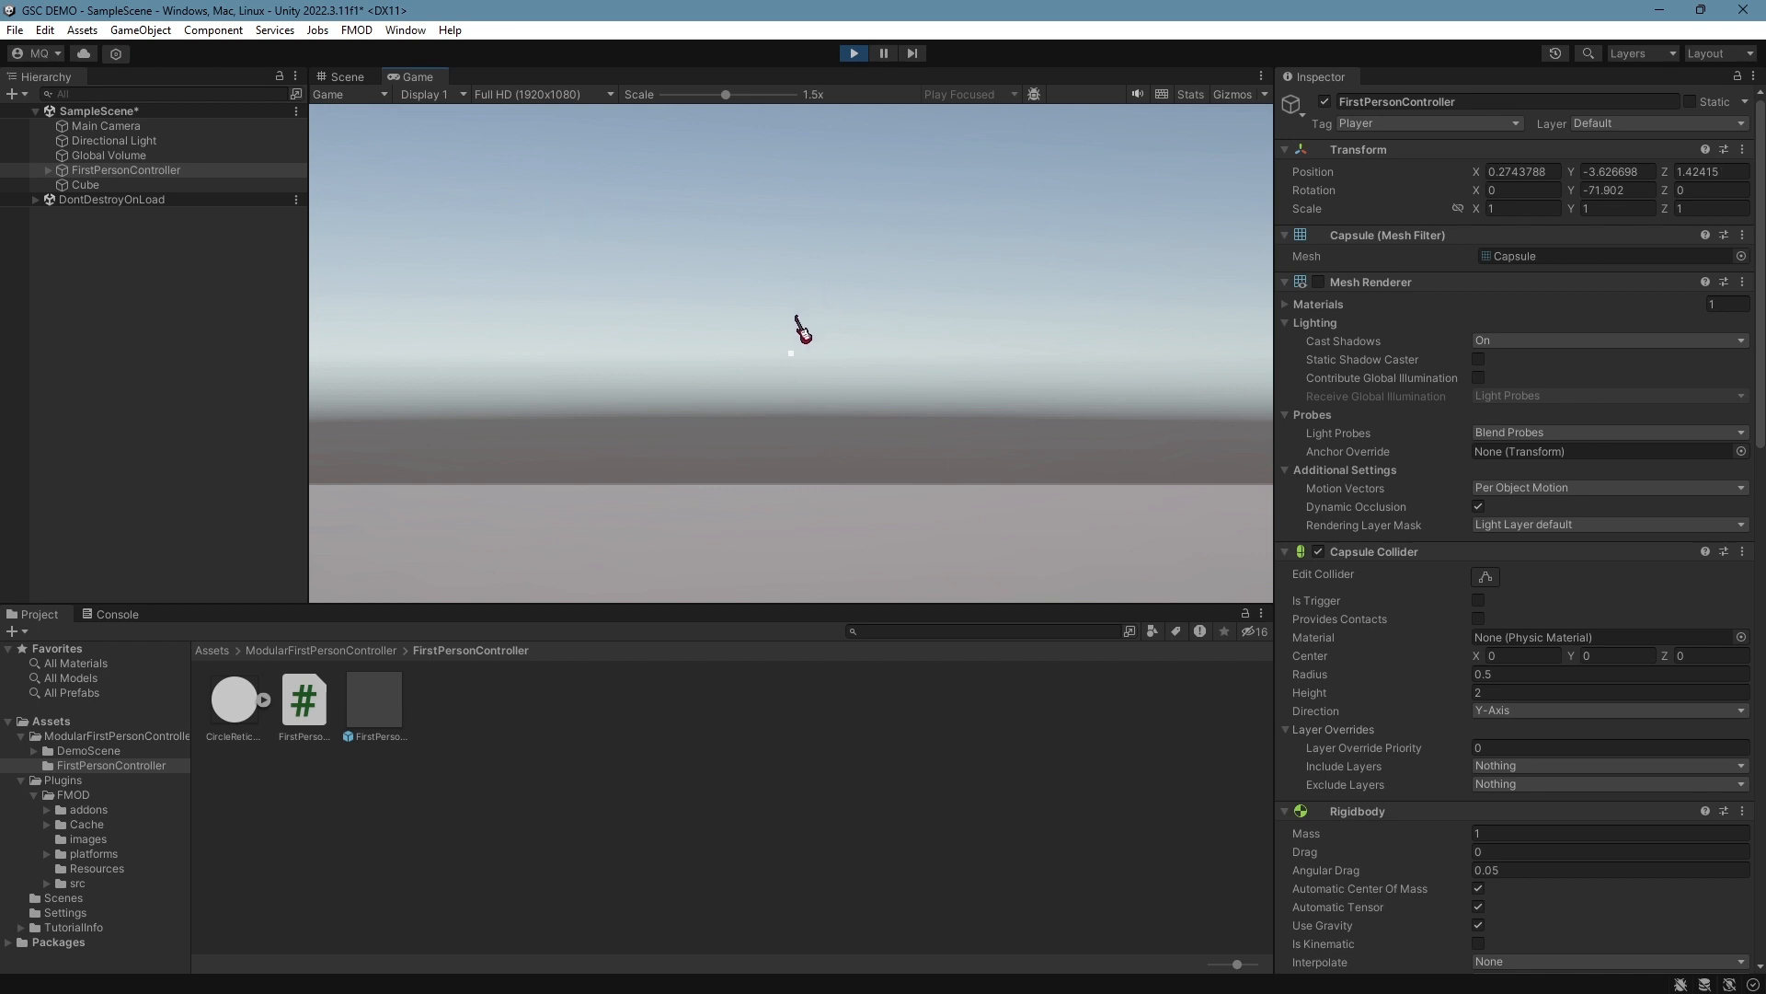
{"action": "left_click_drag", "start_coordinate": [726, 95], "coordinate": [426, 144]}
{"action": "left_click", "coordinate": [775, 375]}
{"action": "key", "text": "w"}
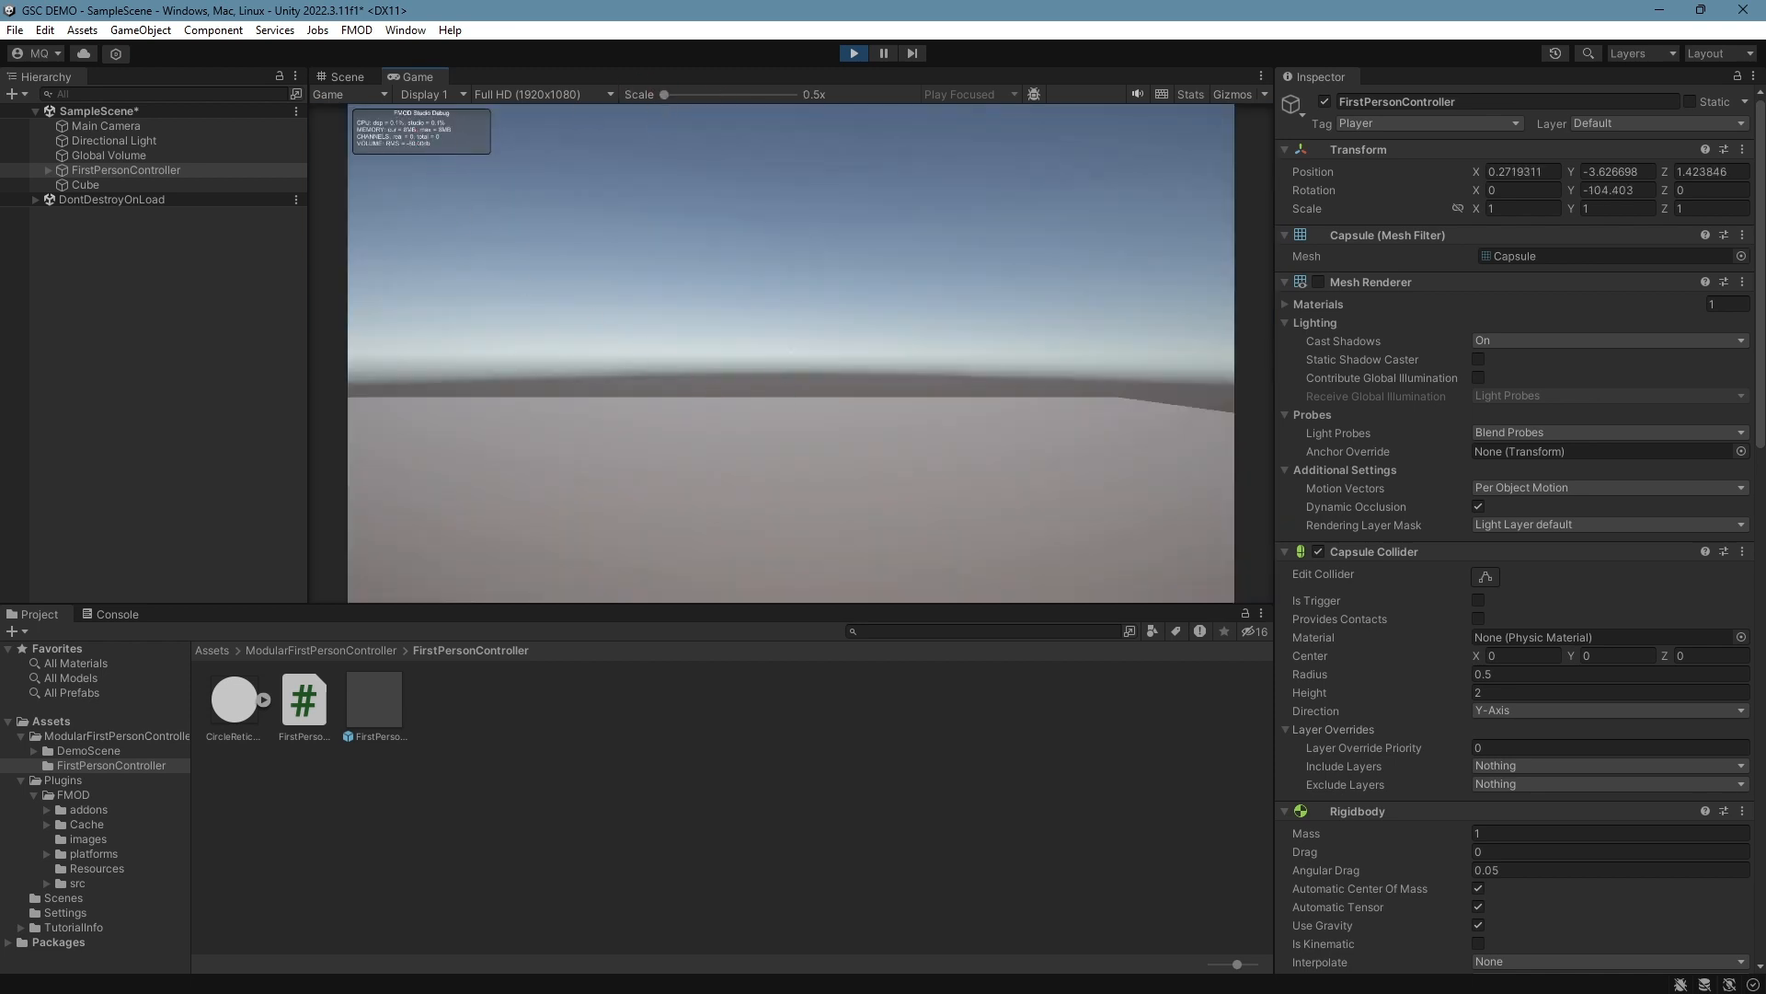
{"action": "key", "text": "Escape"}
{"action": "left_click", "coordinate": [854, 53]}
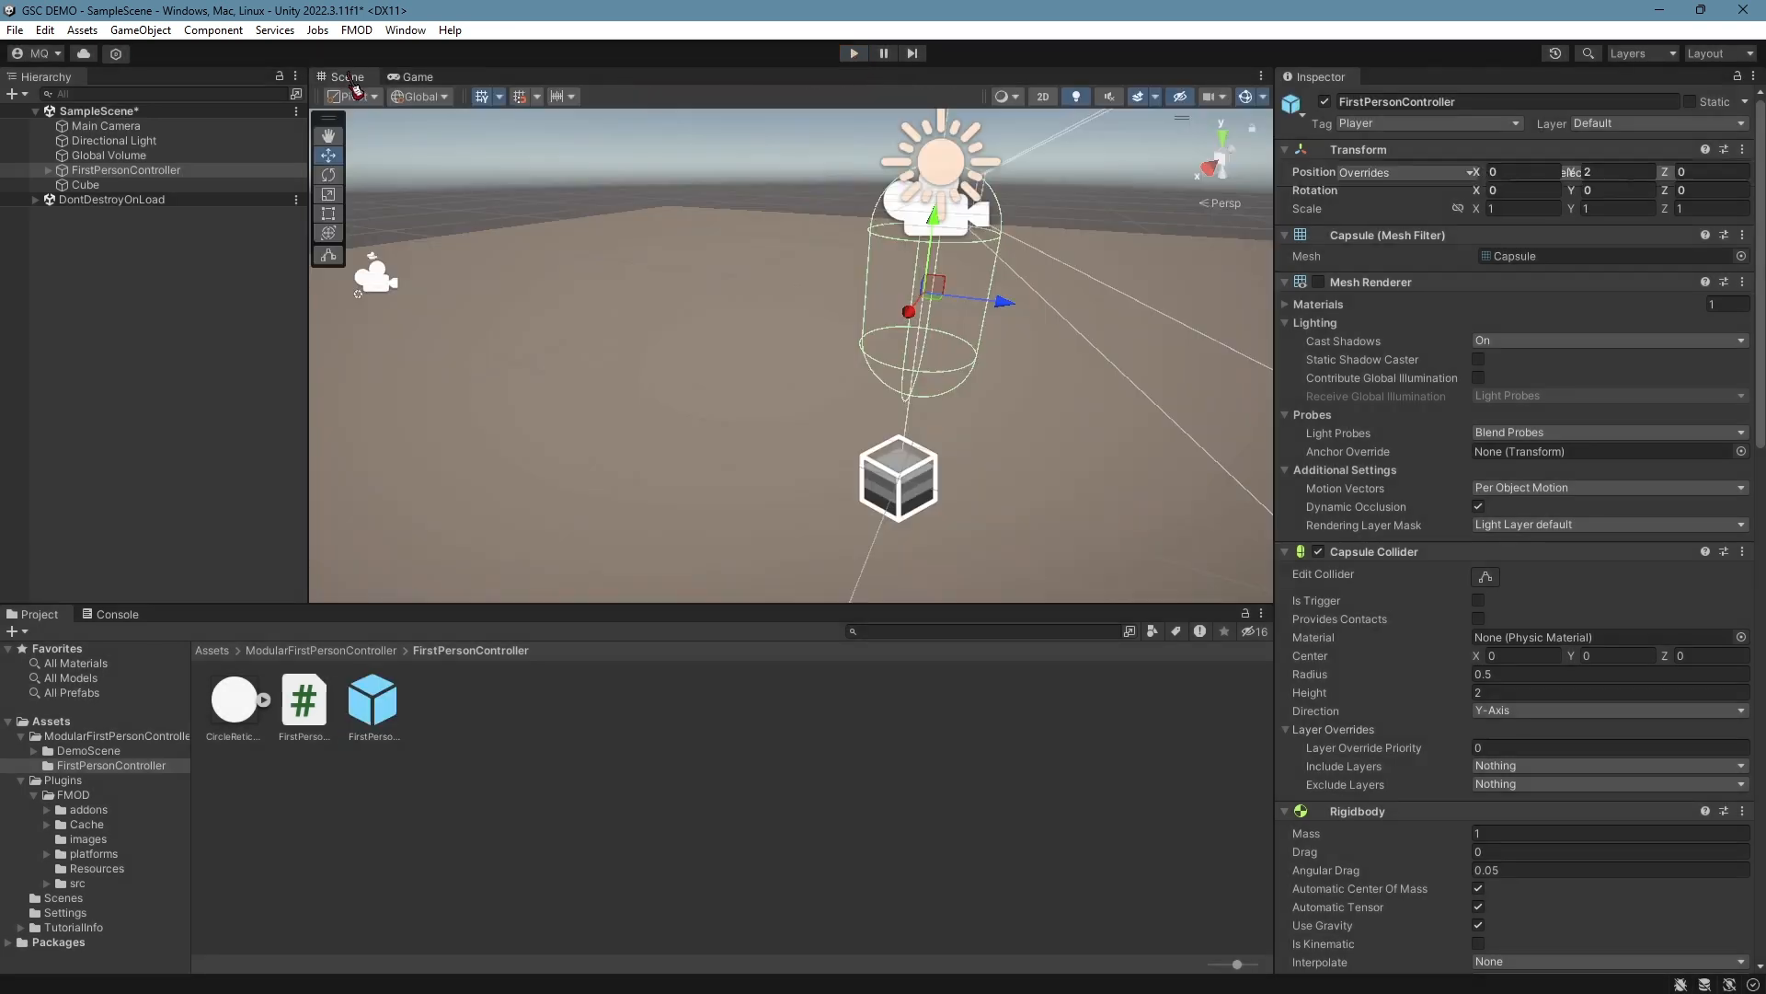
Lower the FirstPersonController toward the ground to a Y position of about 1.17
{"action": "key", "text": "d"}
{"action": "right_click_drag", "start_coordinate": [929, 411], "coordinate": [780, 405]}
{"action": "left_click", "coordinate": [851, 427]}
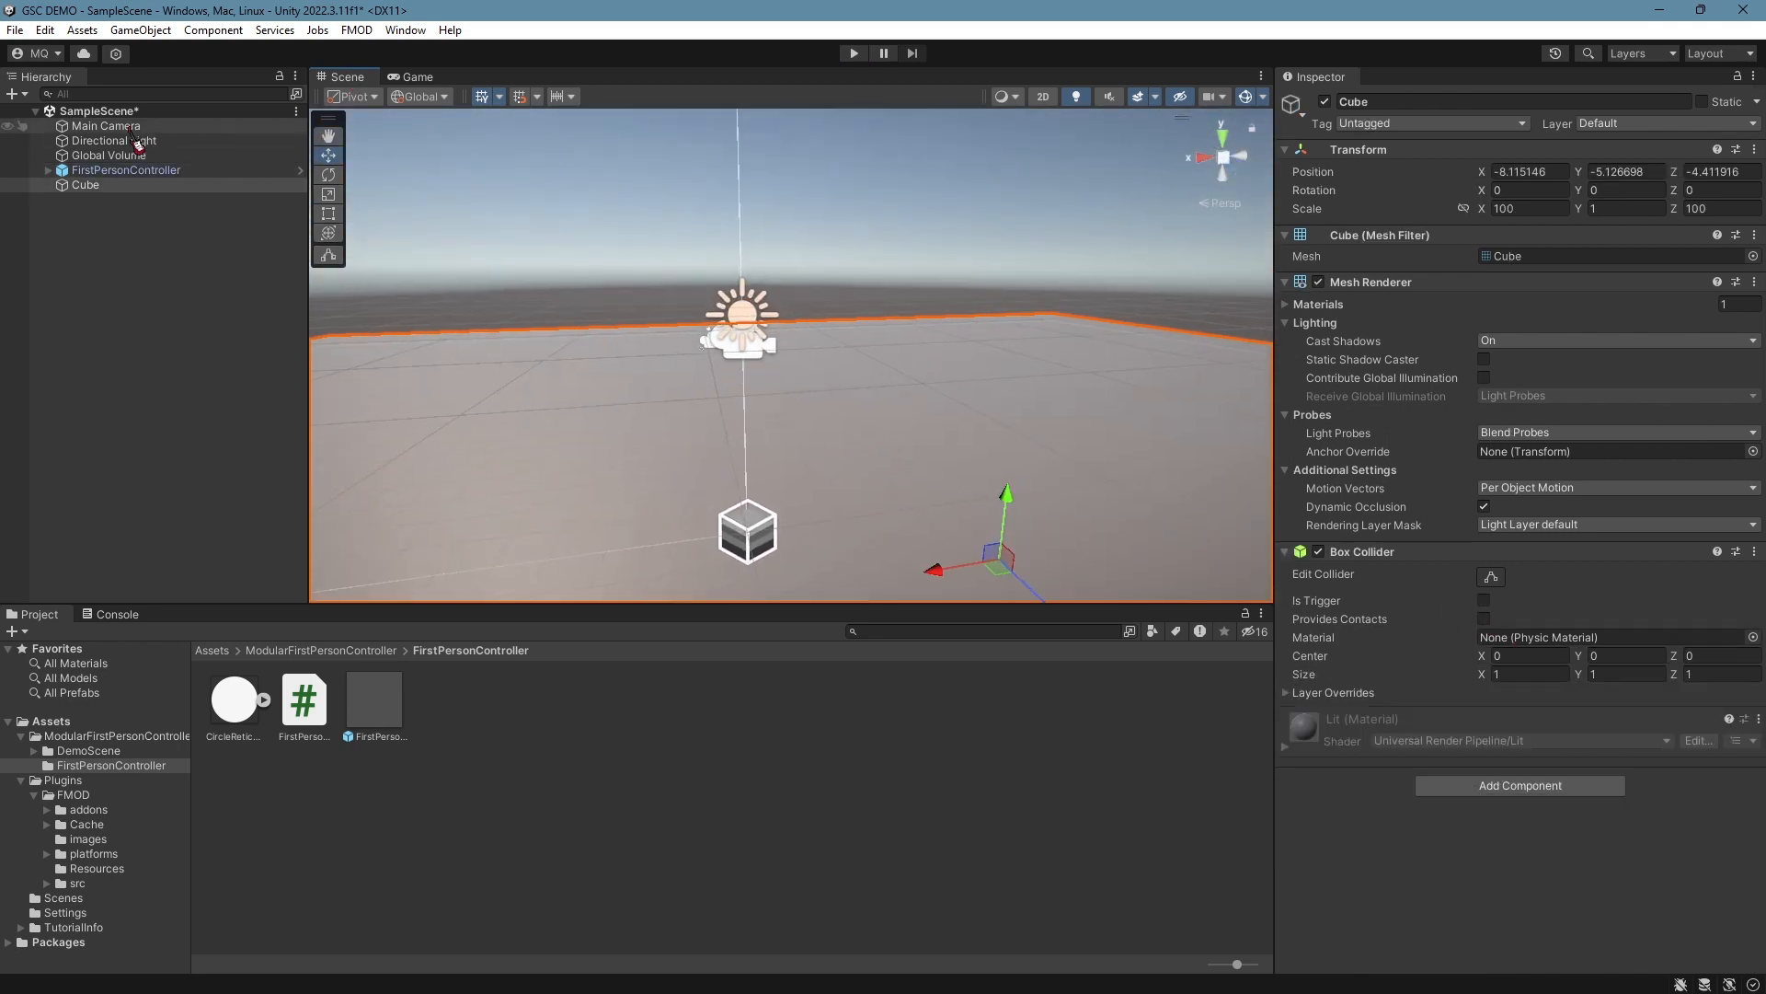
{"action": "left_click", "coordinate": [126, 170]}
{"action": "left_click_drag", "start_coordinate": [749, 333], "coordinate": [762, 386]}
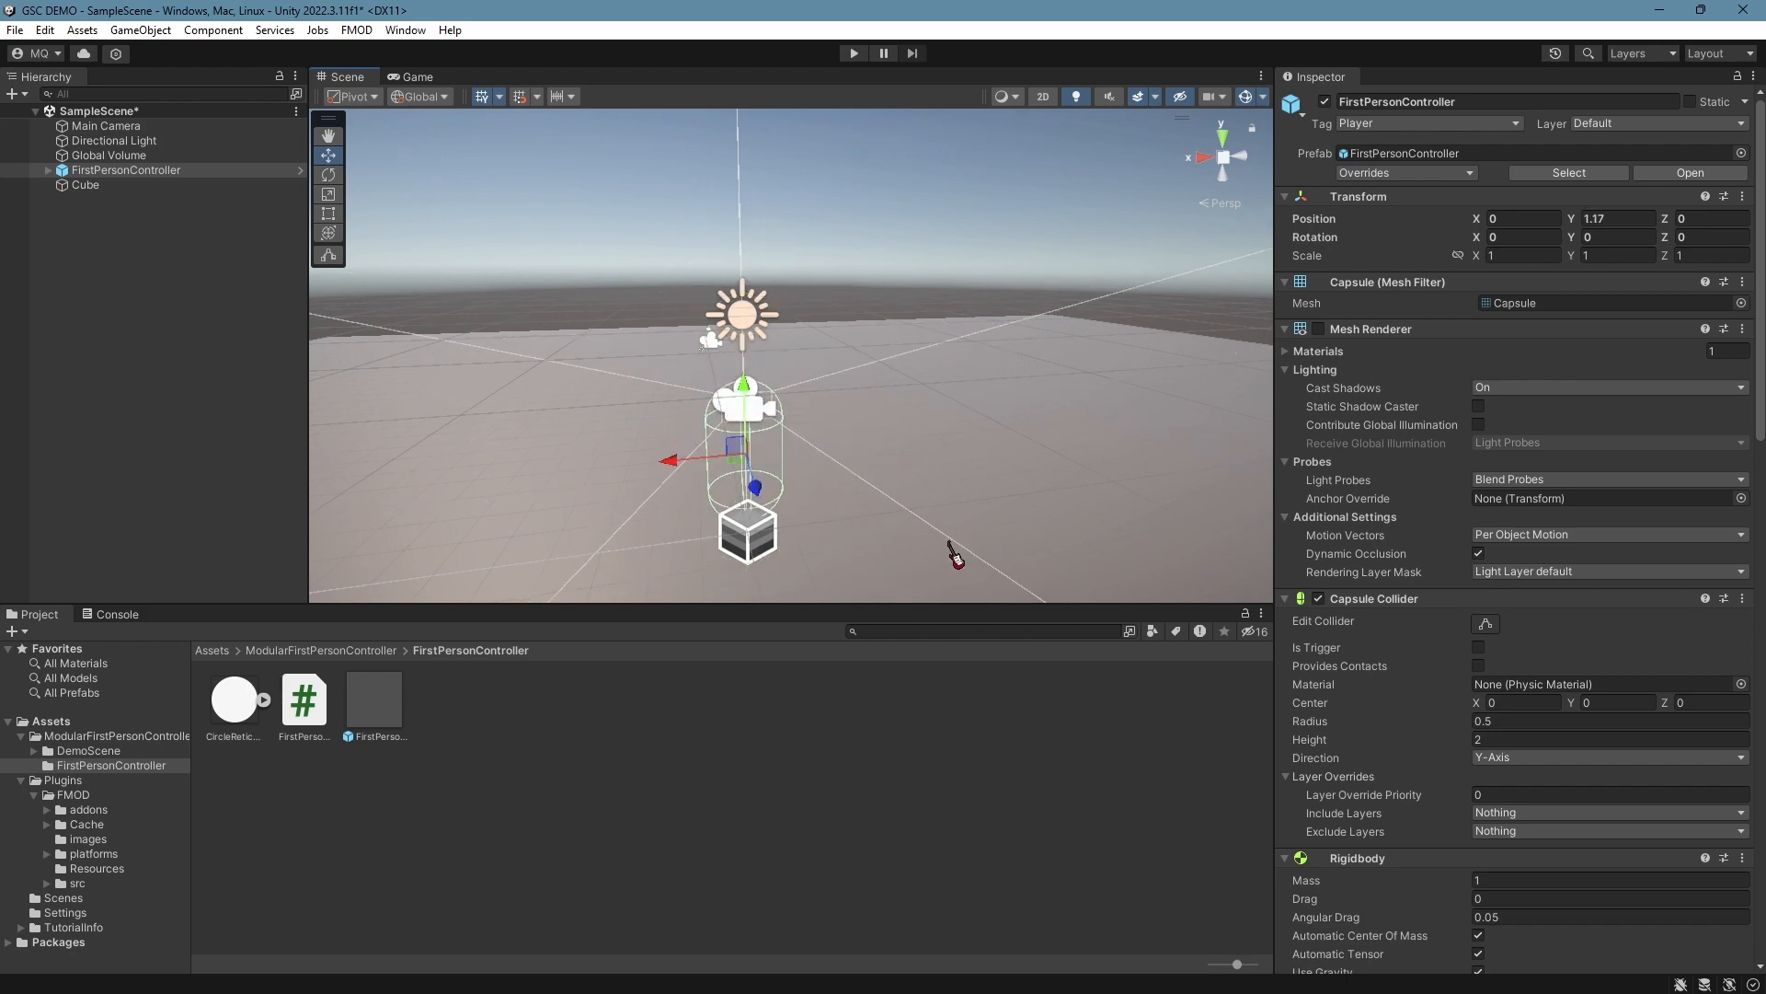
Examine the camera, zoom and movement settings of the FirstPersonController's First Person Controller script
{"action": "key", "text": "d"}
{"action": "right_click_drag", "start_coordinate": [949, 540], "coordinate": [655, 588]}
{"action": "key", "text": "w"}
{"action": "key", "text": "s"}
{"action": "scroll", "coordinate": [1358, 575], "scroll_direction": "down", "scroll_amount": 10}
{"action": "scroll", "coordinate": [1380, 607], "scroll_direction": "down", "scroll_amount": 3}
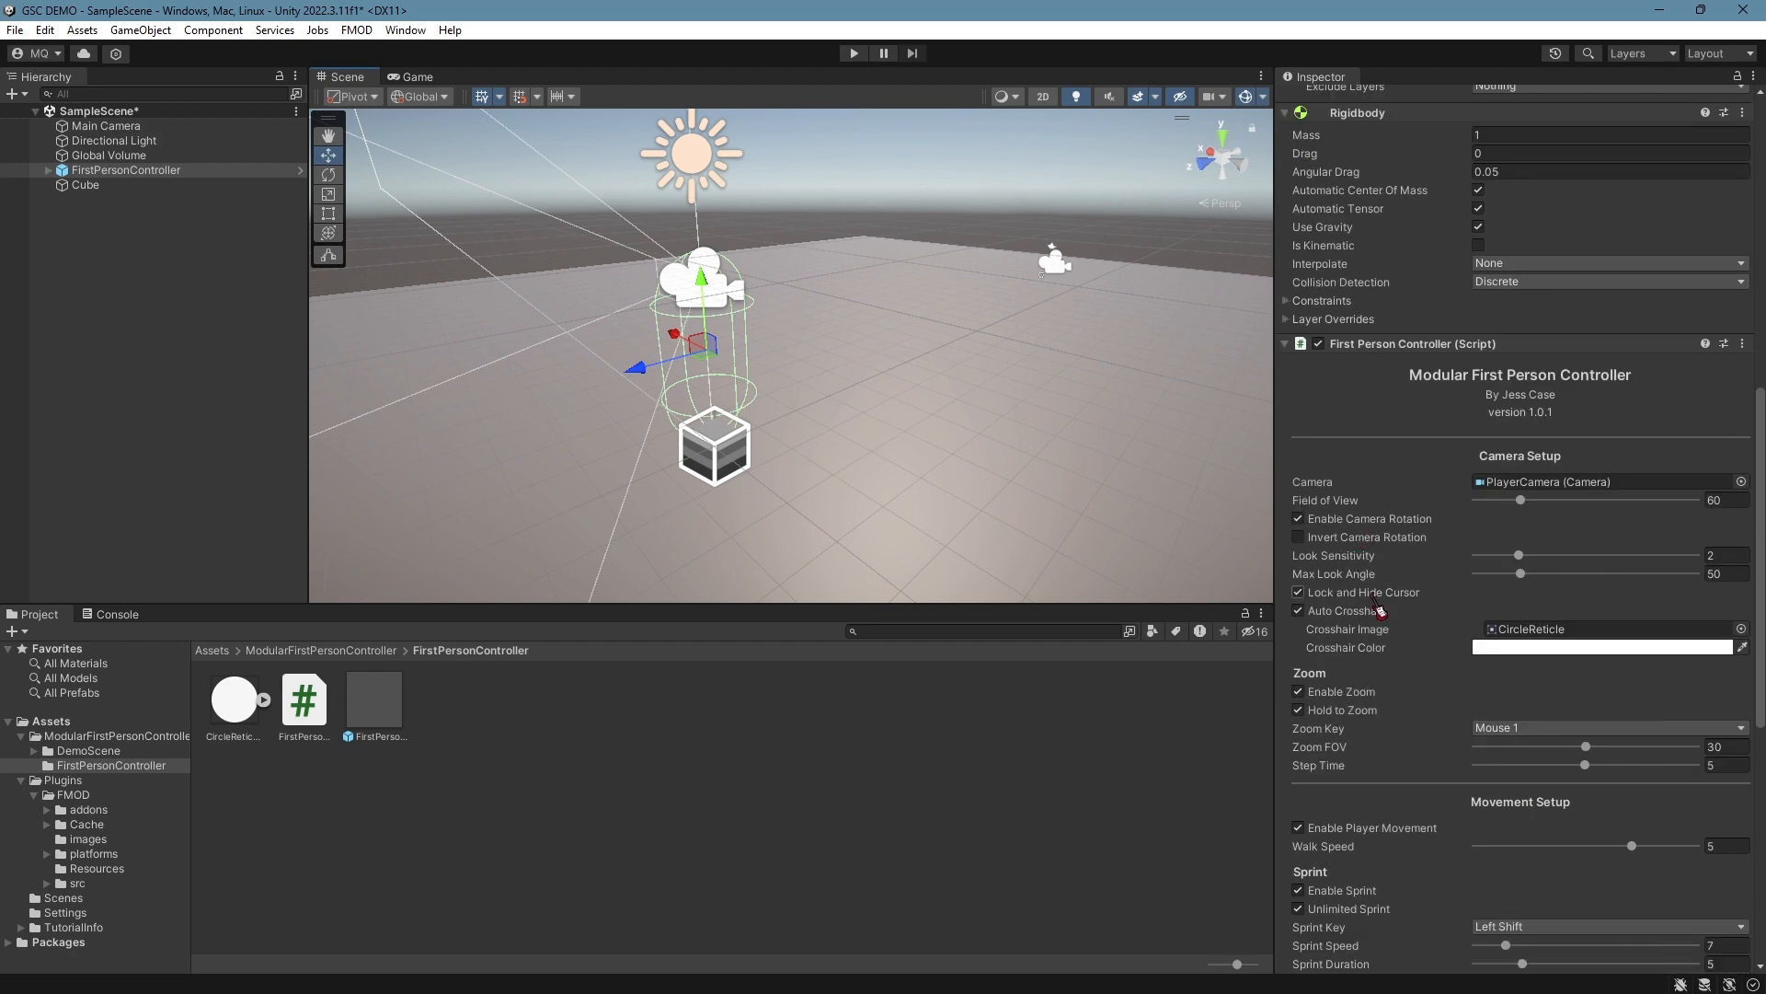
{"action": "scroll", "coordinate": [1394, 469], "scroll_direction": "down", "scroll_amount": 4}
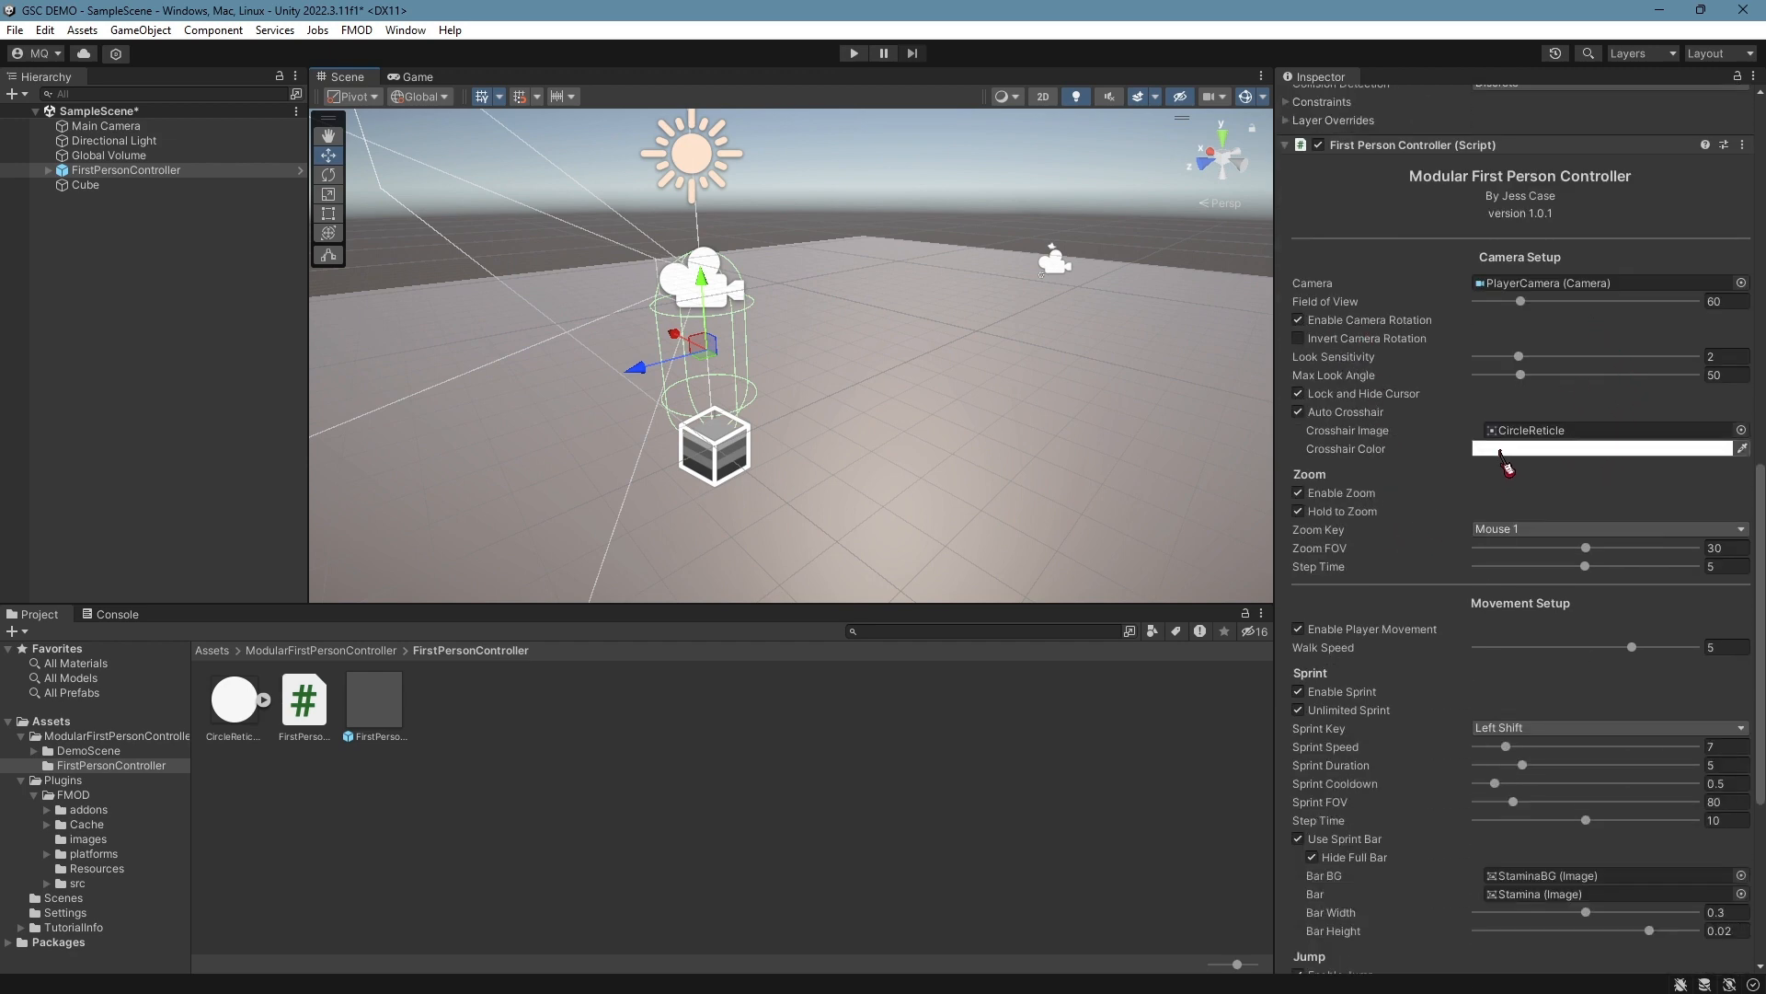
Save the scene and delete the Main Camera object from it
{"action": "left_click", "coordinate": [106, 127]}
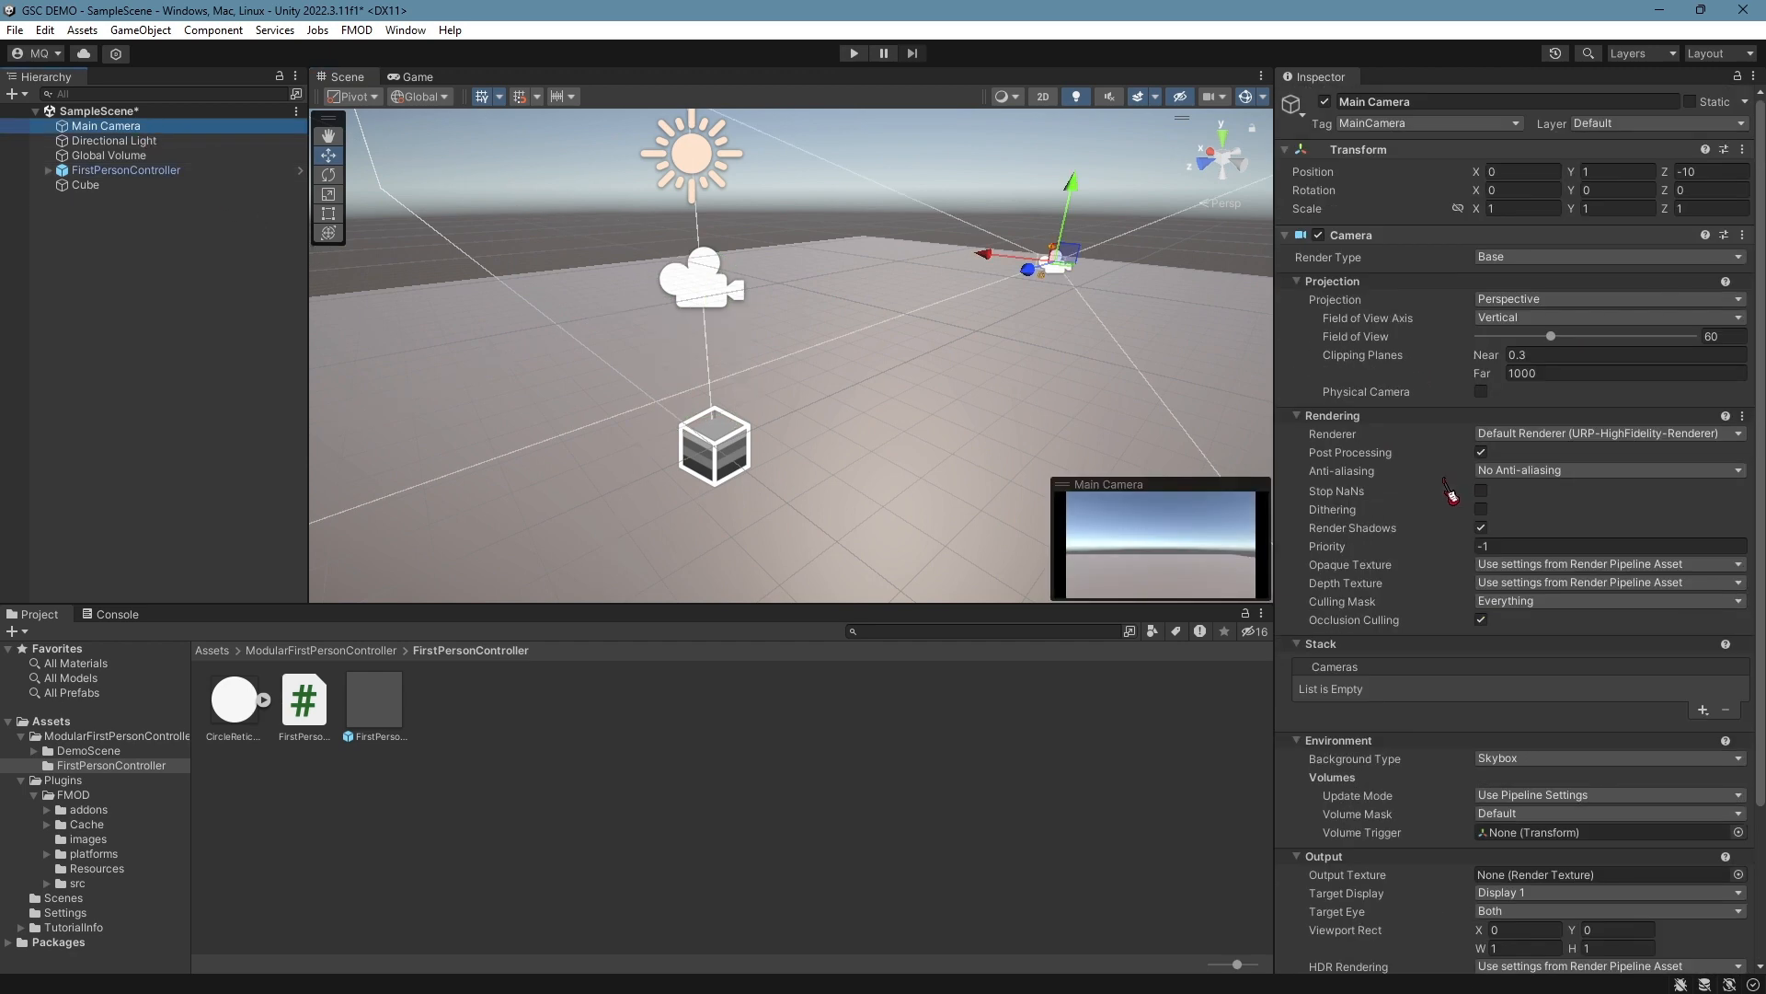
{"action": "key", "text": "ctrl+s"}
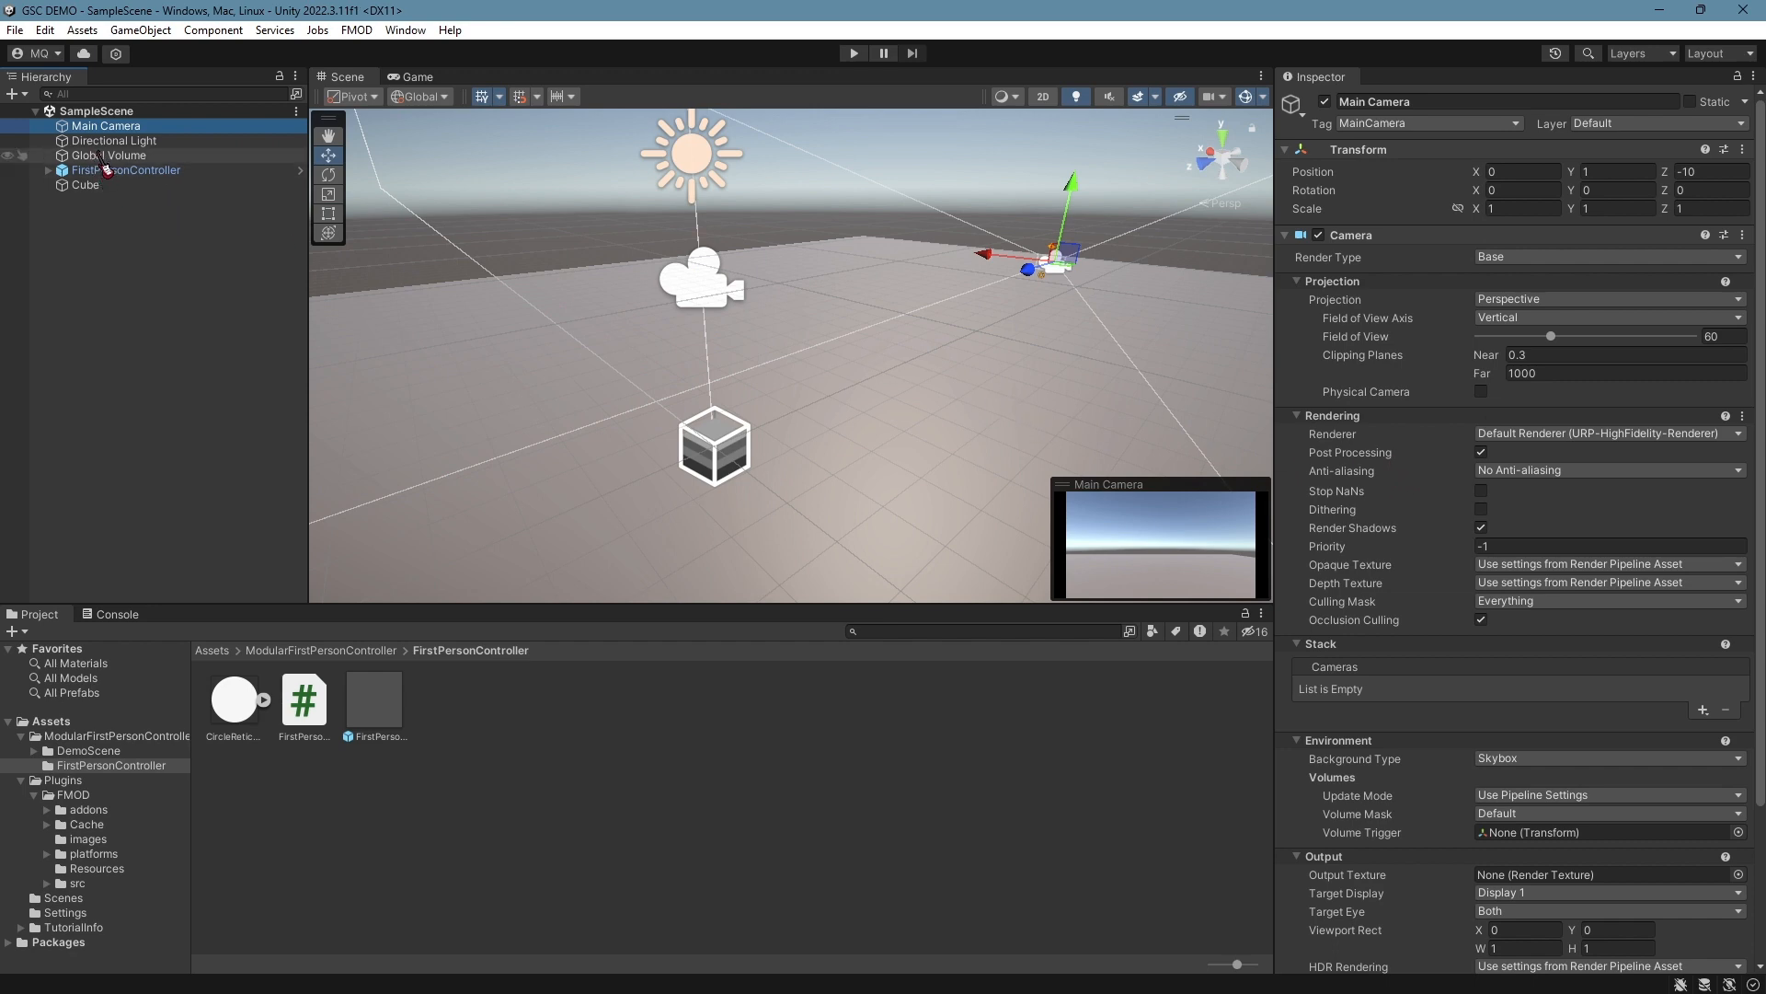
{"action": "key", "text": "Delete"}
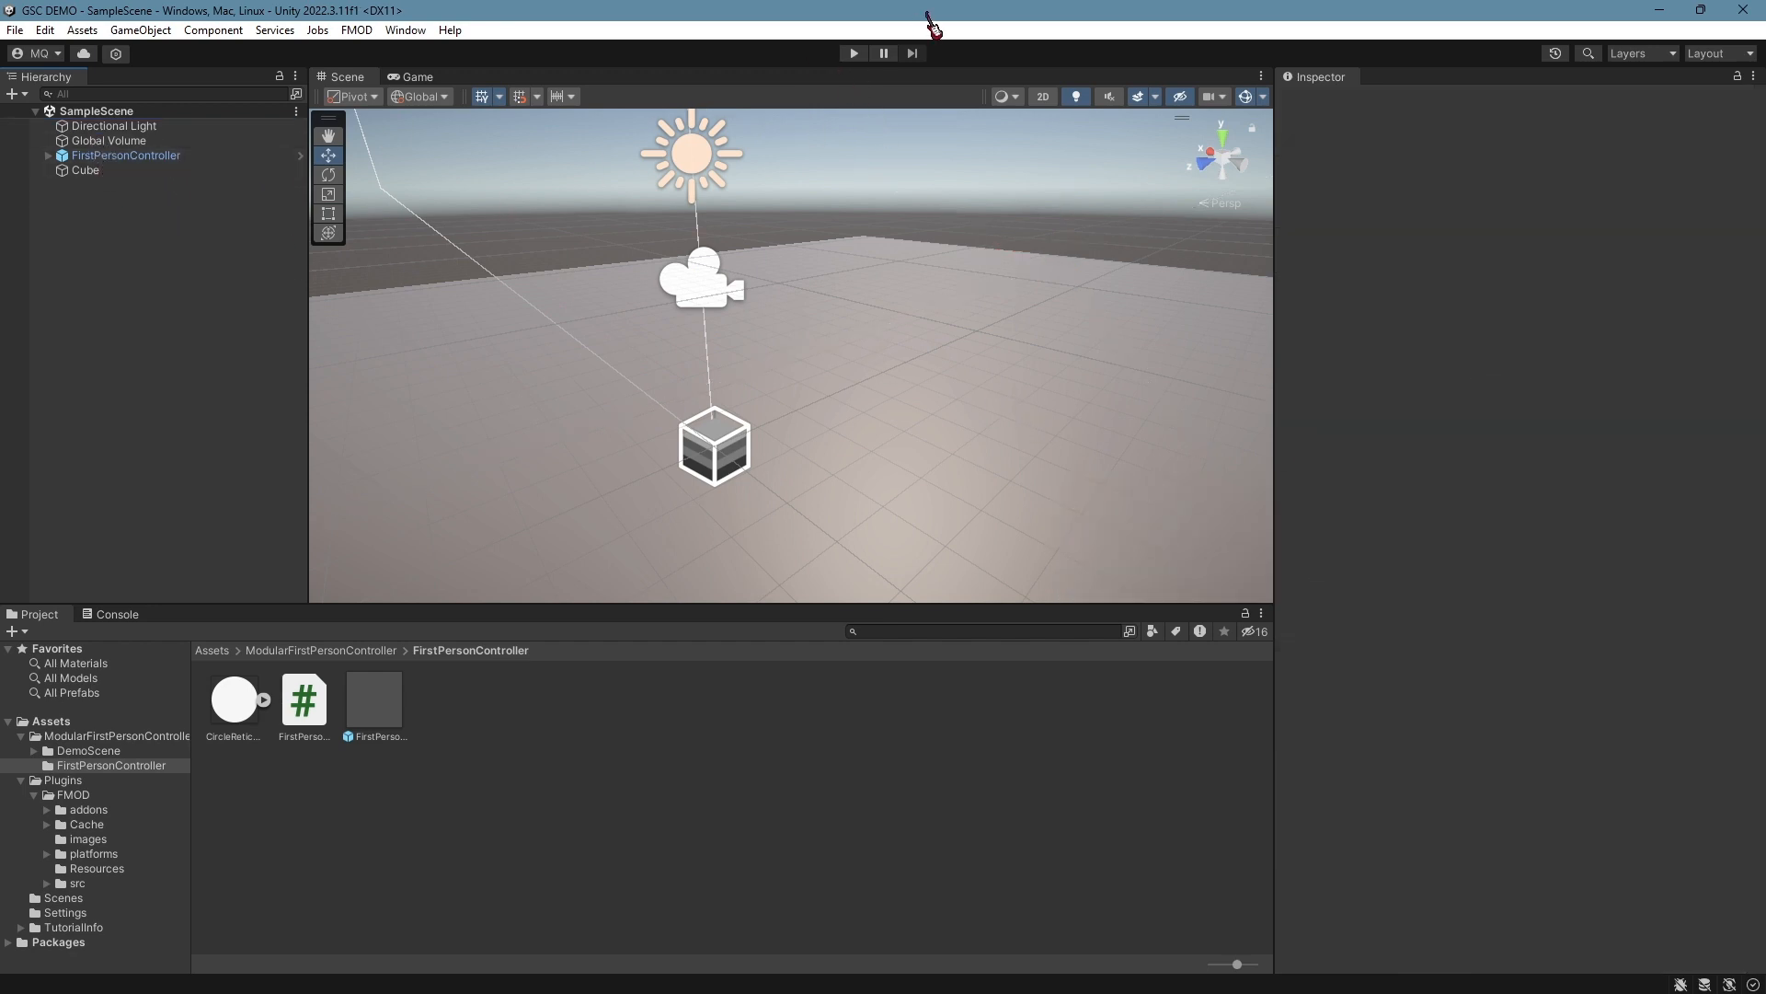
Test the scene through the player's camera in Play mode, stop it, and check the FirstPersonController
{"action": "left_click", "coordinate": [854, 53]}
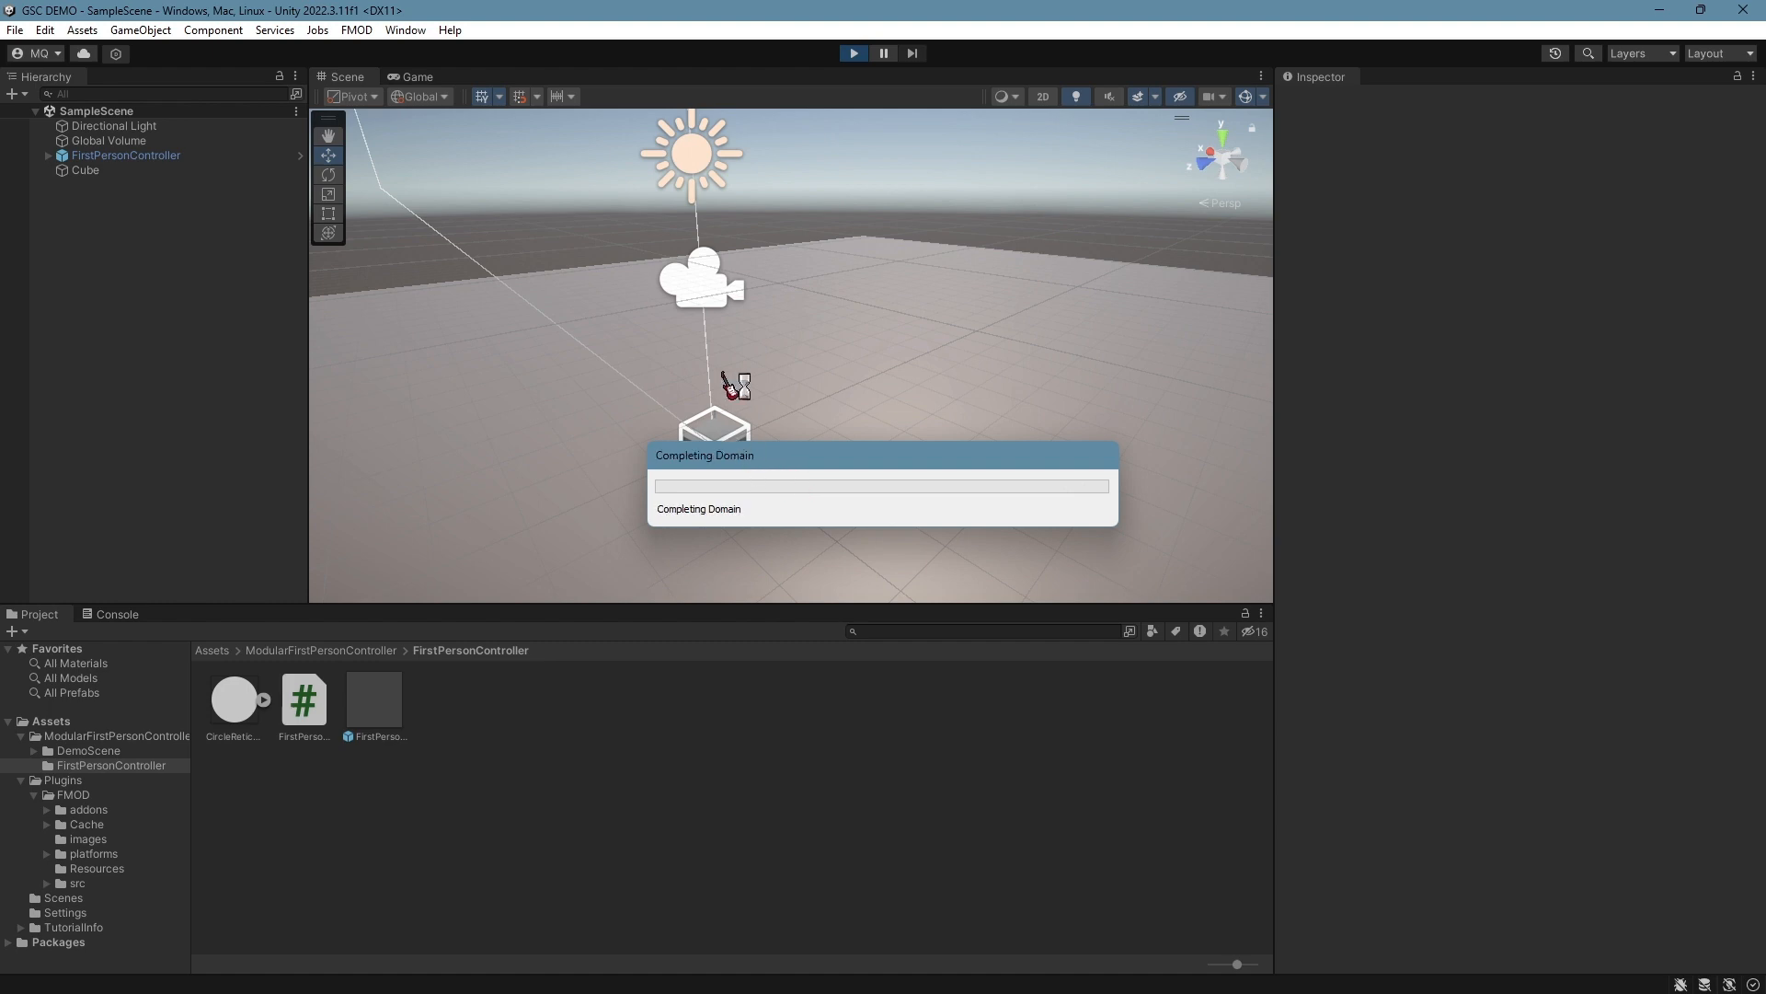
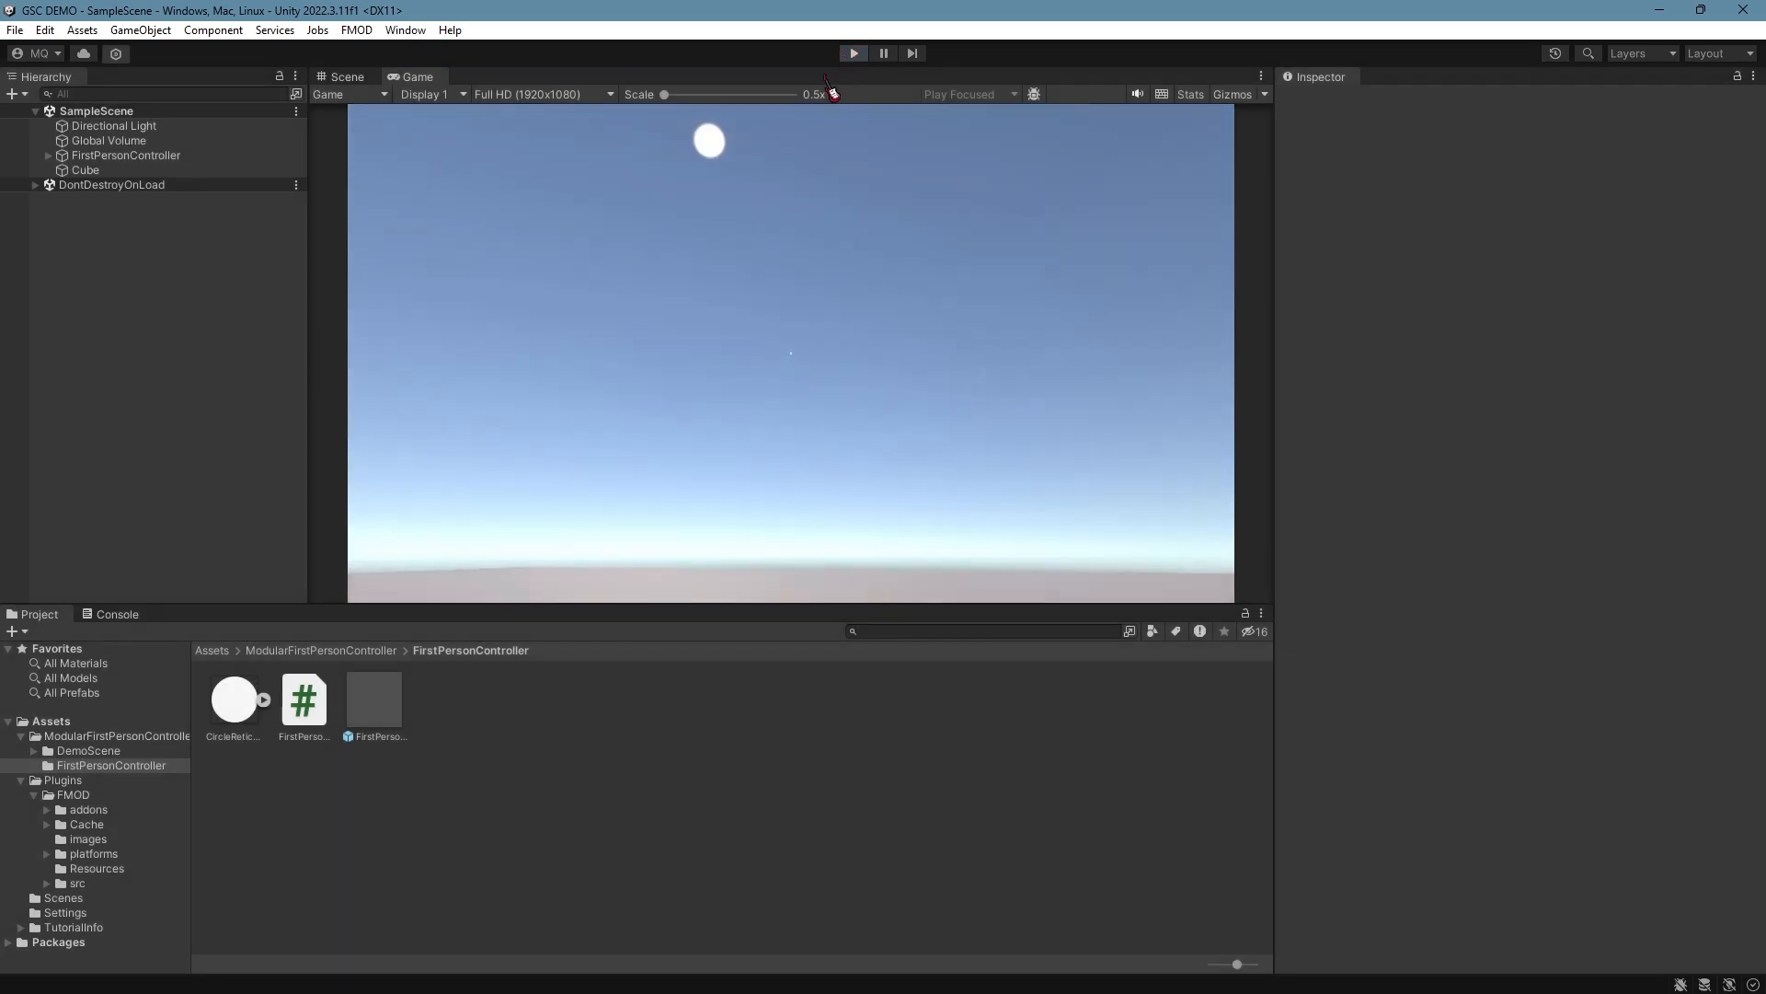
{"action": "key", "text": "ctrl+p"}
{"action": "left_click", "coordinate": [143, 156]}
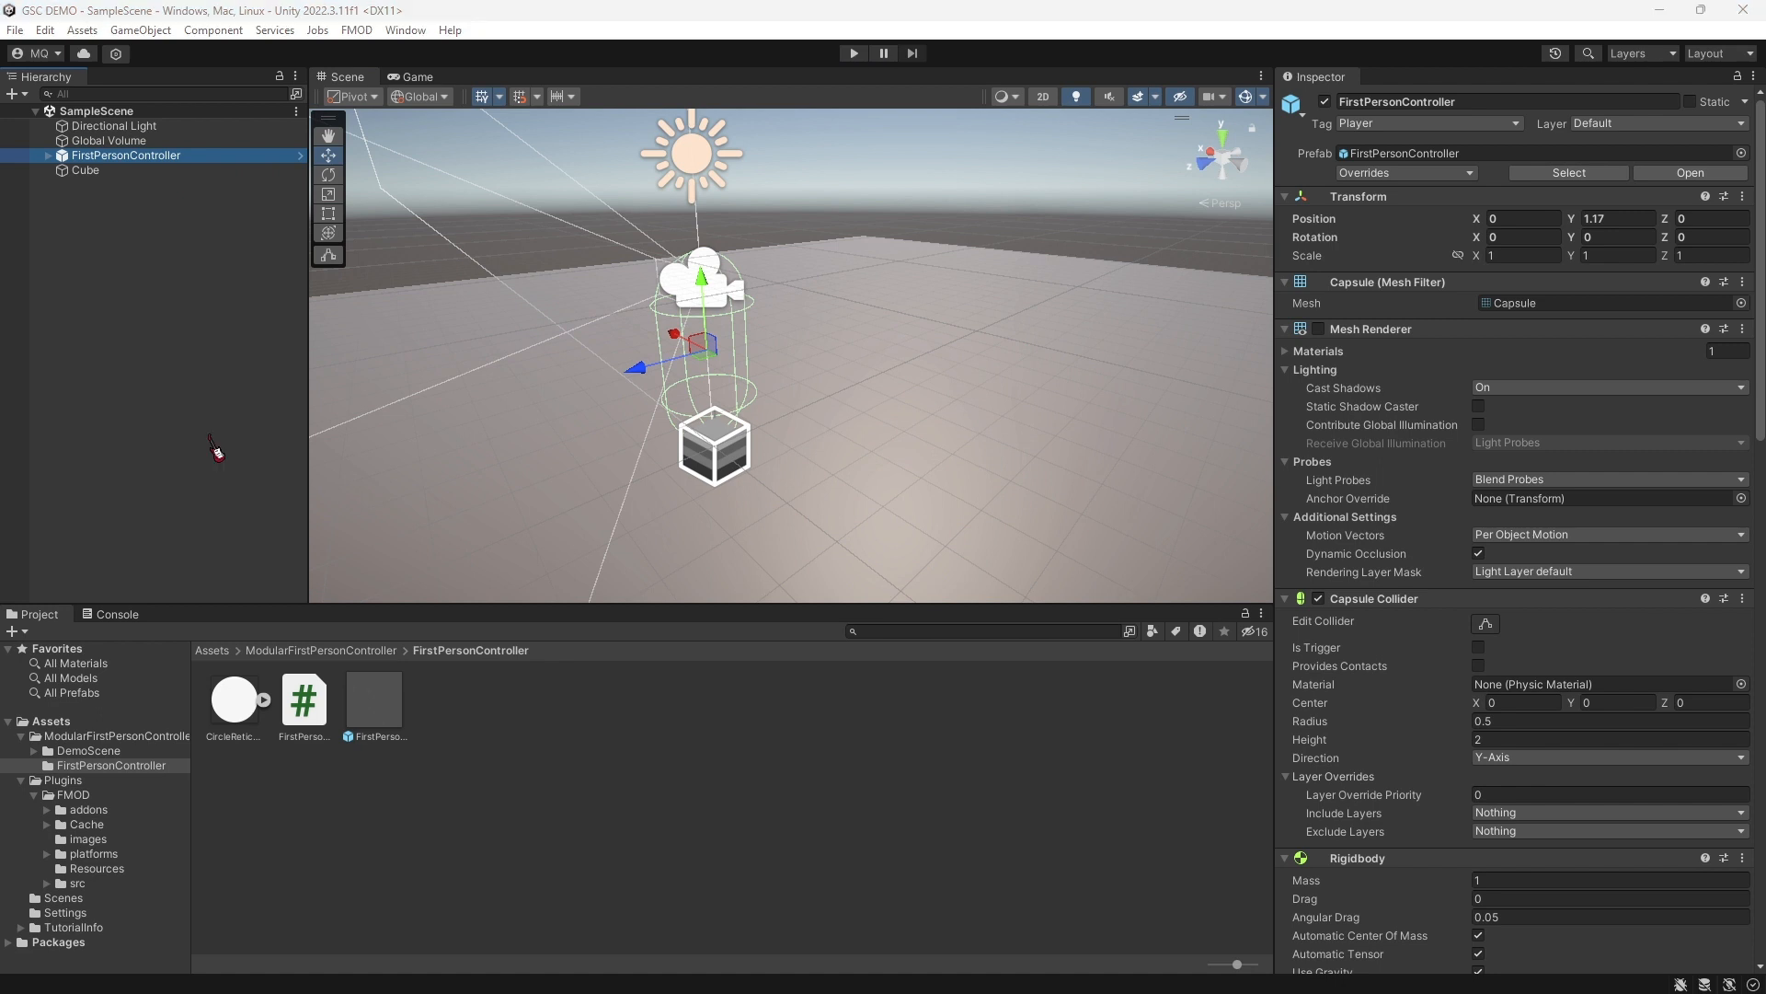
Create an empty game object at the scene's root and name it AudioManager
{"action": "left_click", "coordinate": [117, 252]}
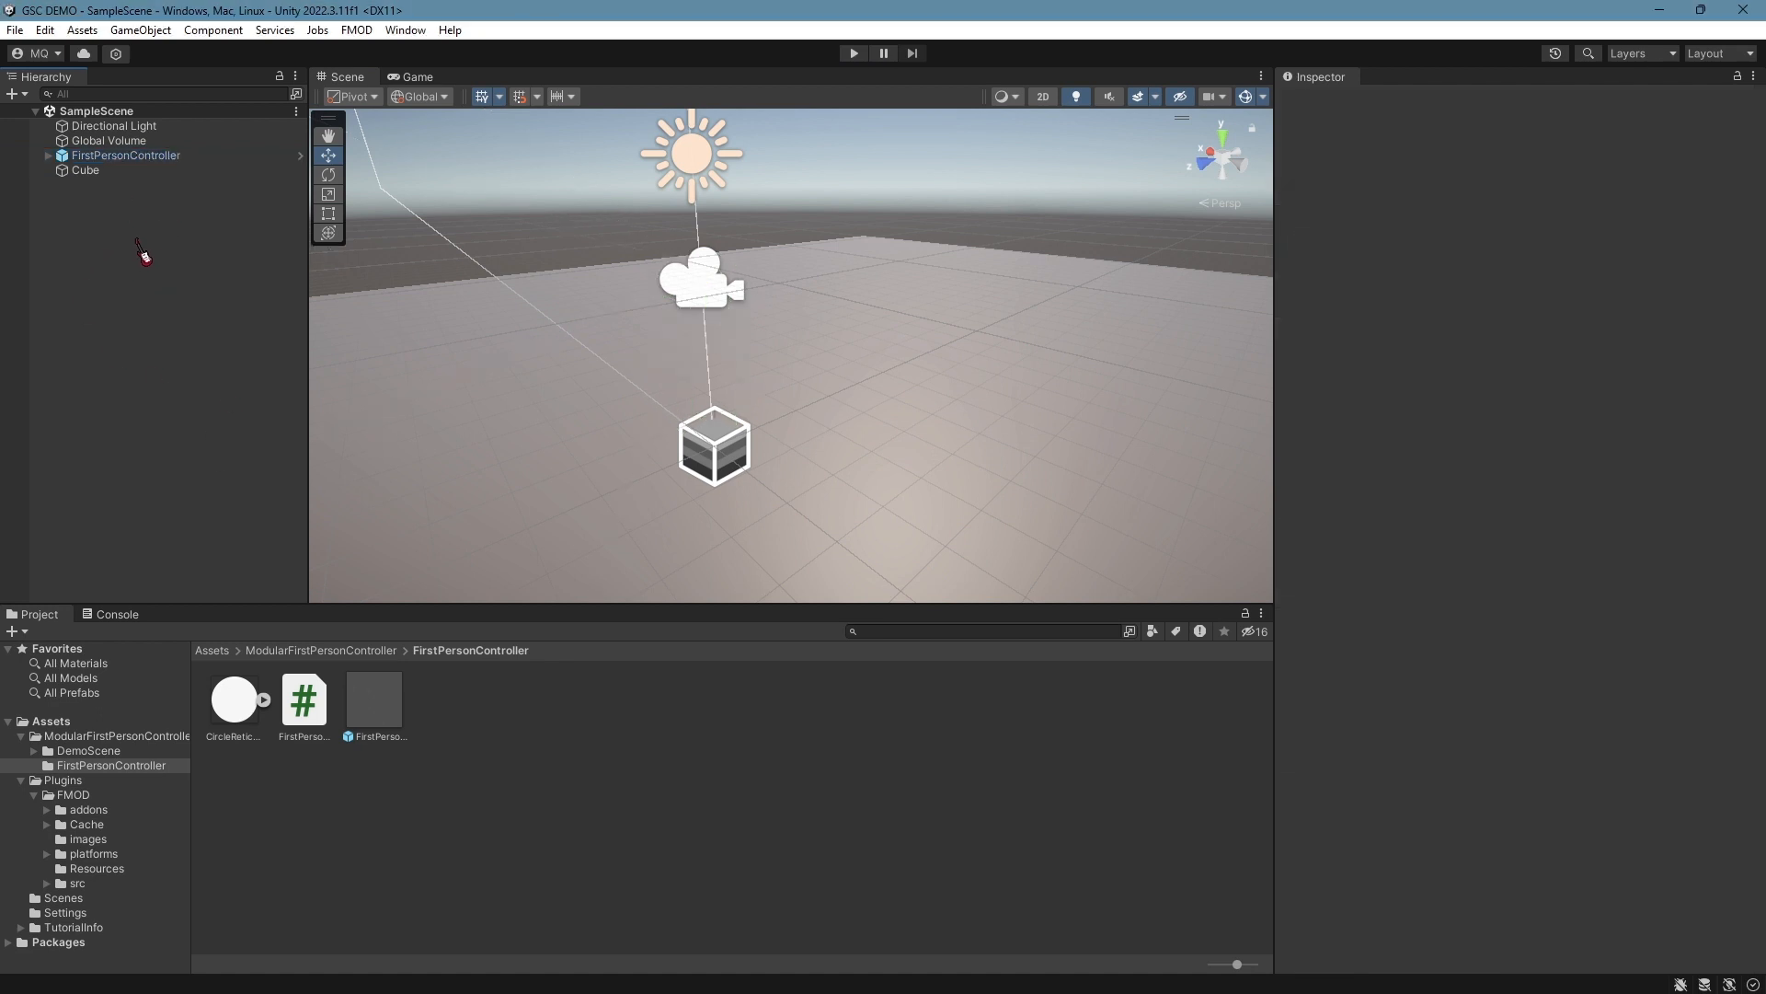
{"action": "right_click", "coordinate": [143, 256]}
{"action": "left_click", "coordinate": [225, 494]}
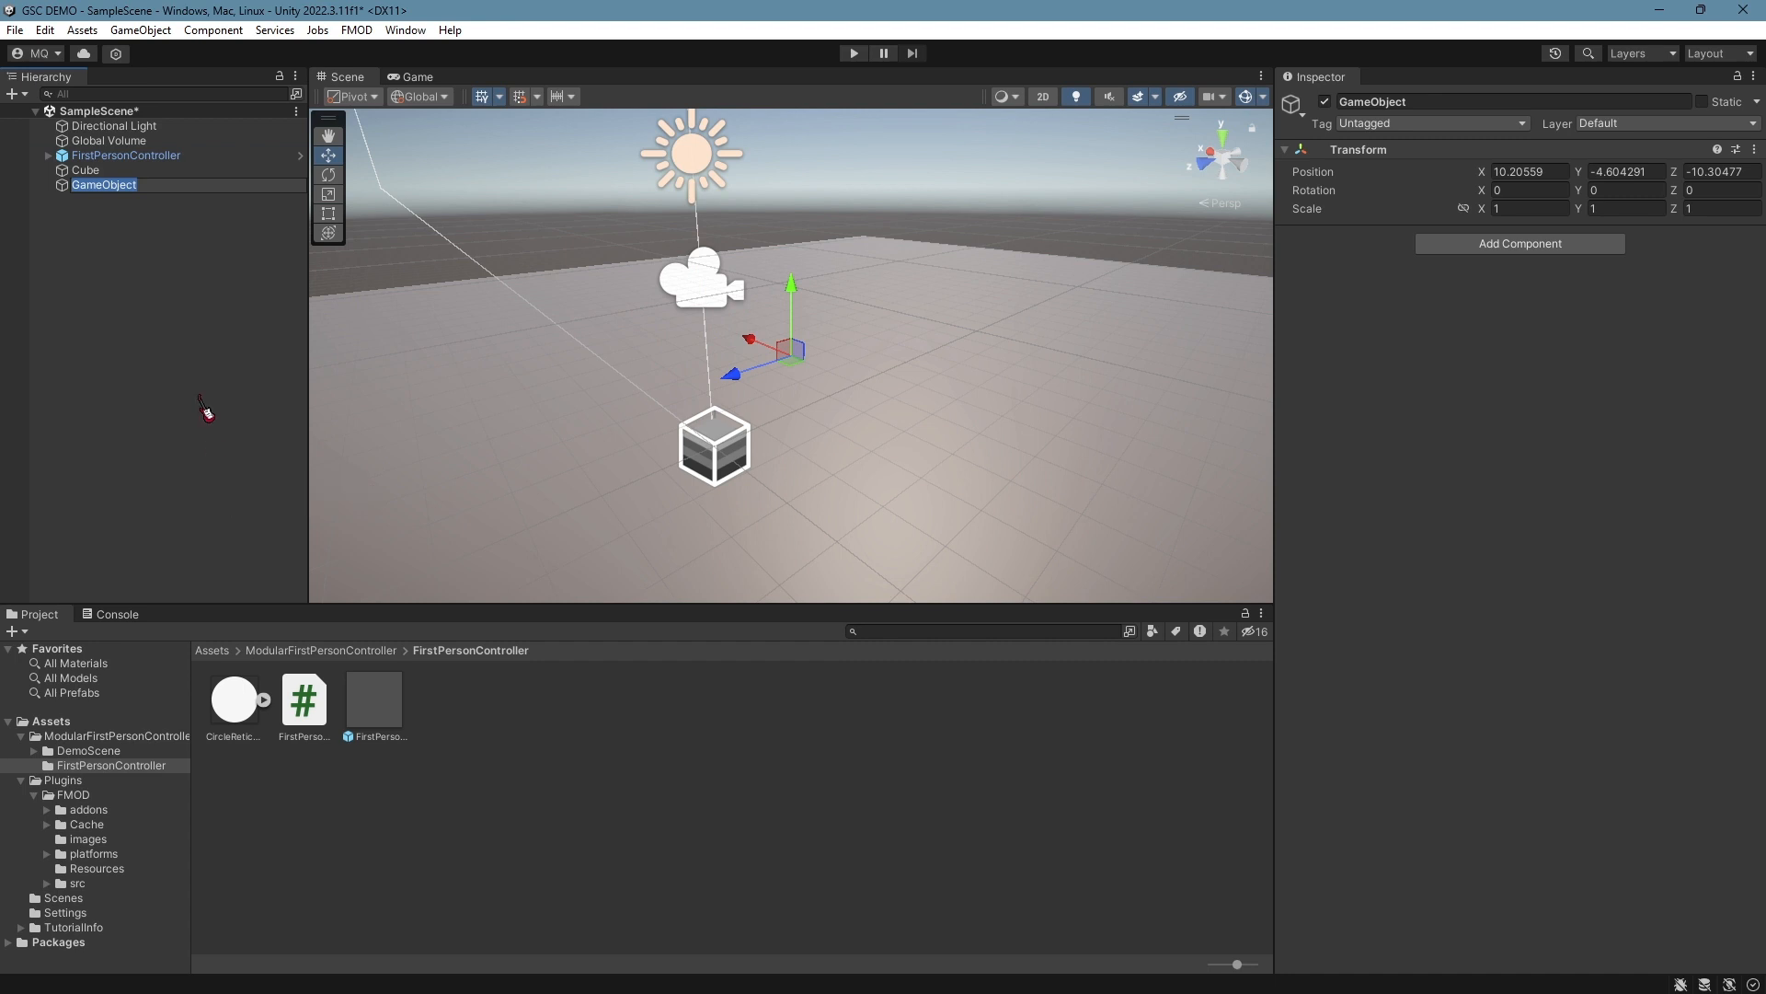
{"action": "type", "text": "AudioManager"}
{"action": "key", "text": "Return"}
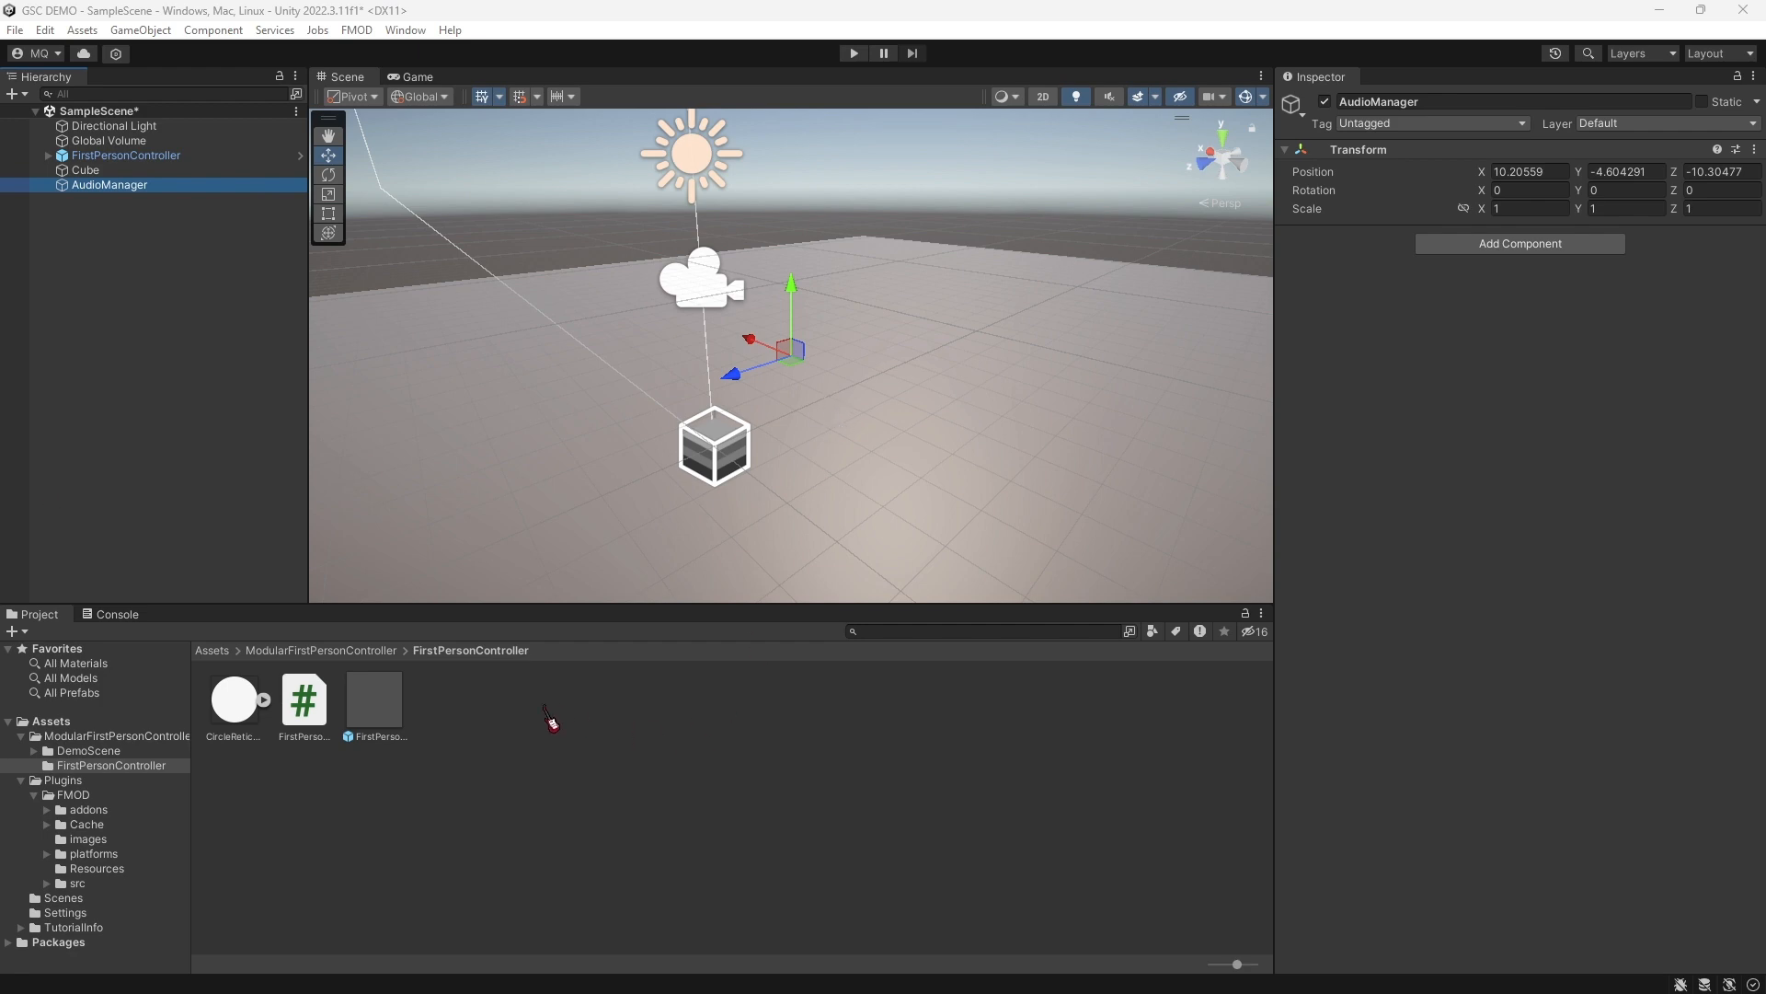
Create a C# script named AudioManager in the project's root Assets folder
{"action": "left_click", "coordinate": [213, 650]}
{"action": "right_click", "coordinate": [596, 840]}
{"action": "mouse_move", "coordinate": [758, 300]}
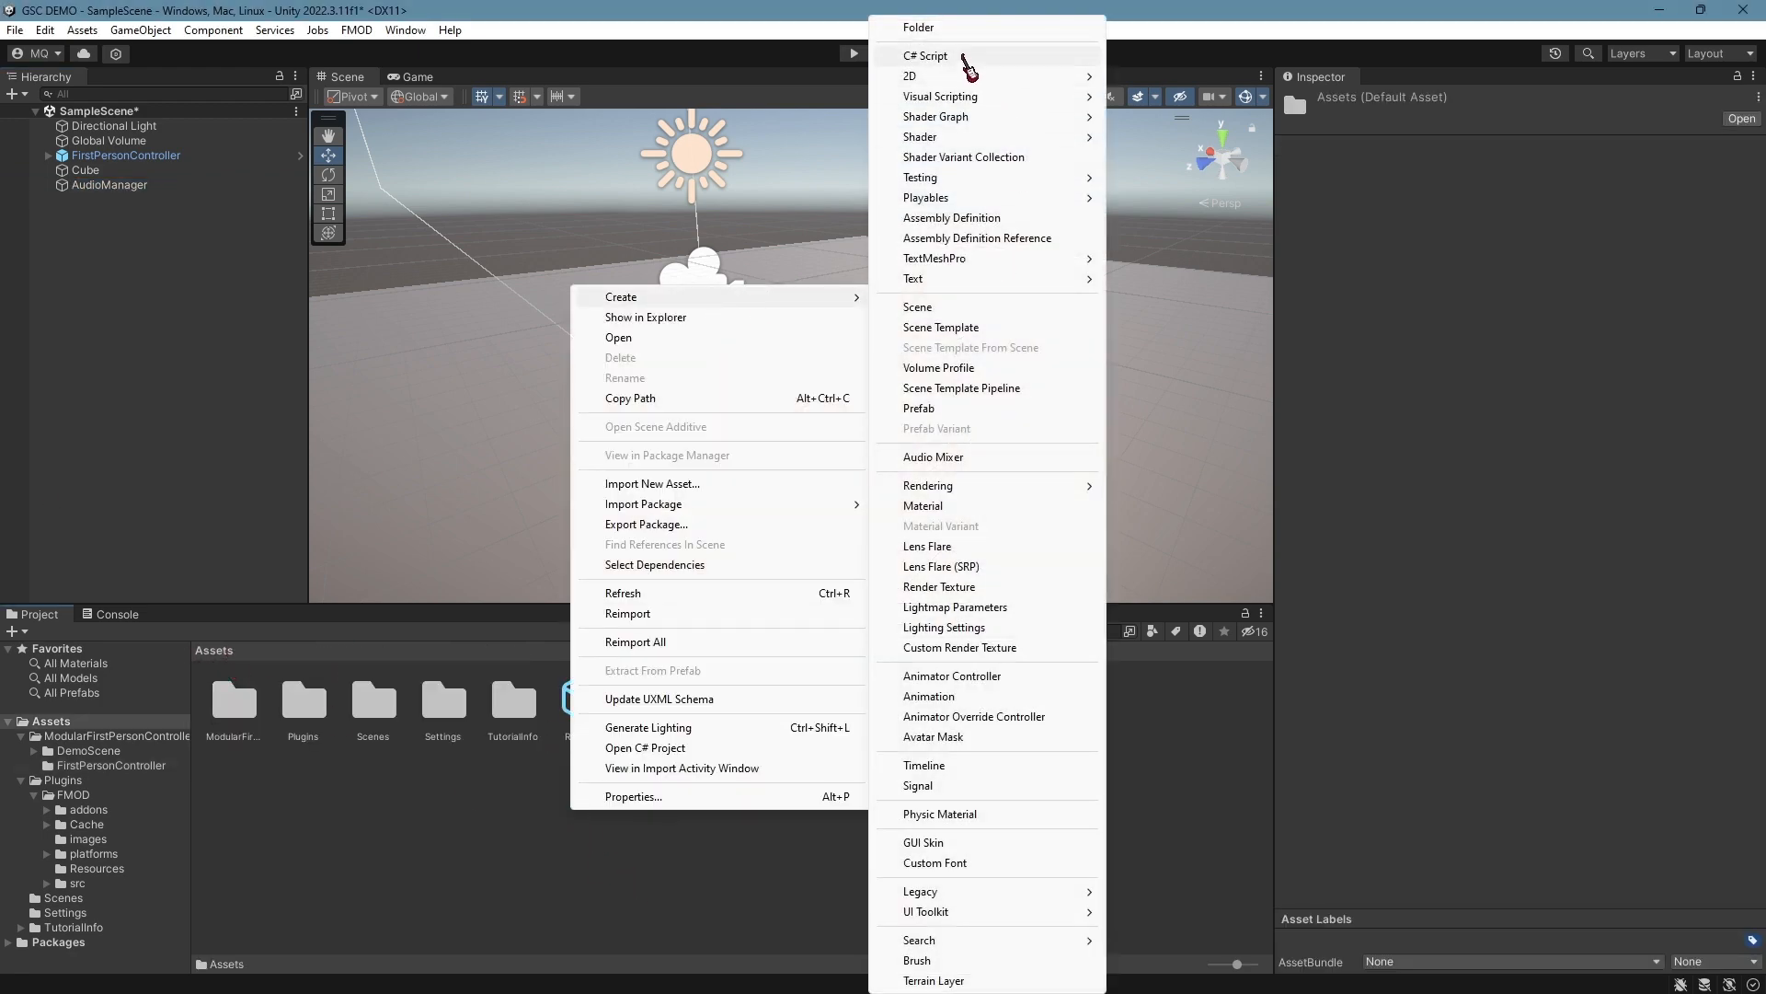
{"action": "left_click", "coordinate": [966, 57]}
{"action": "type", "text": "AudioManager"}
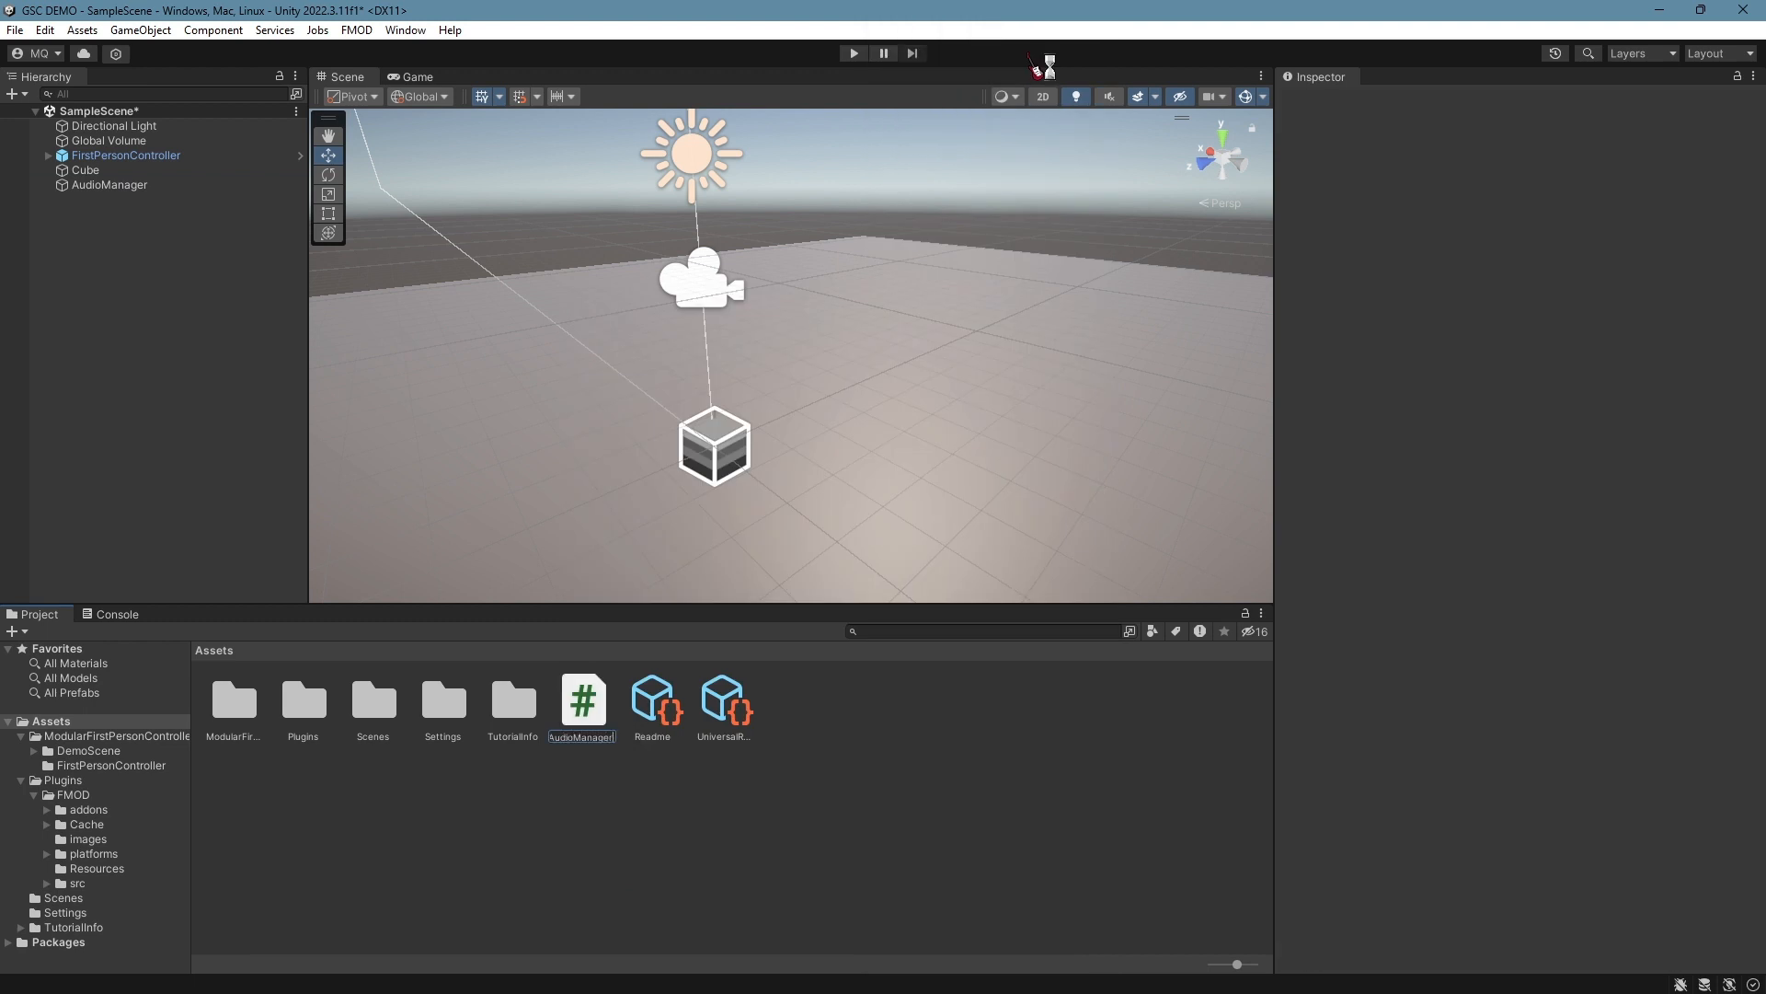
{"action": "key", "text": "Return"}
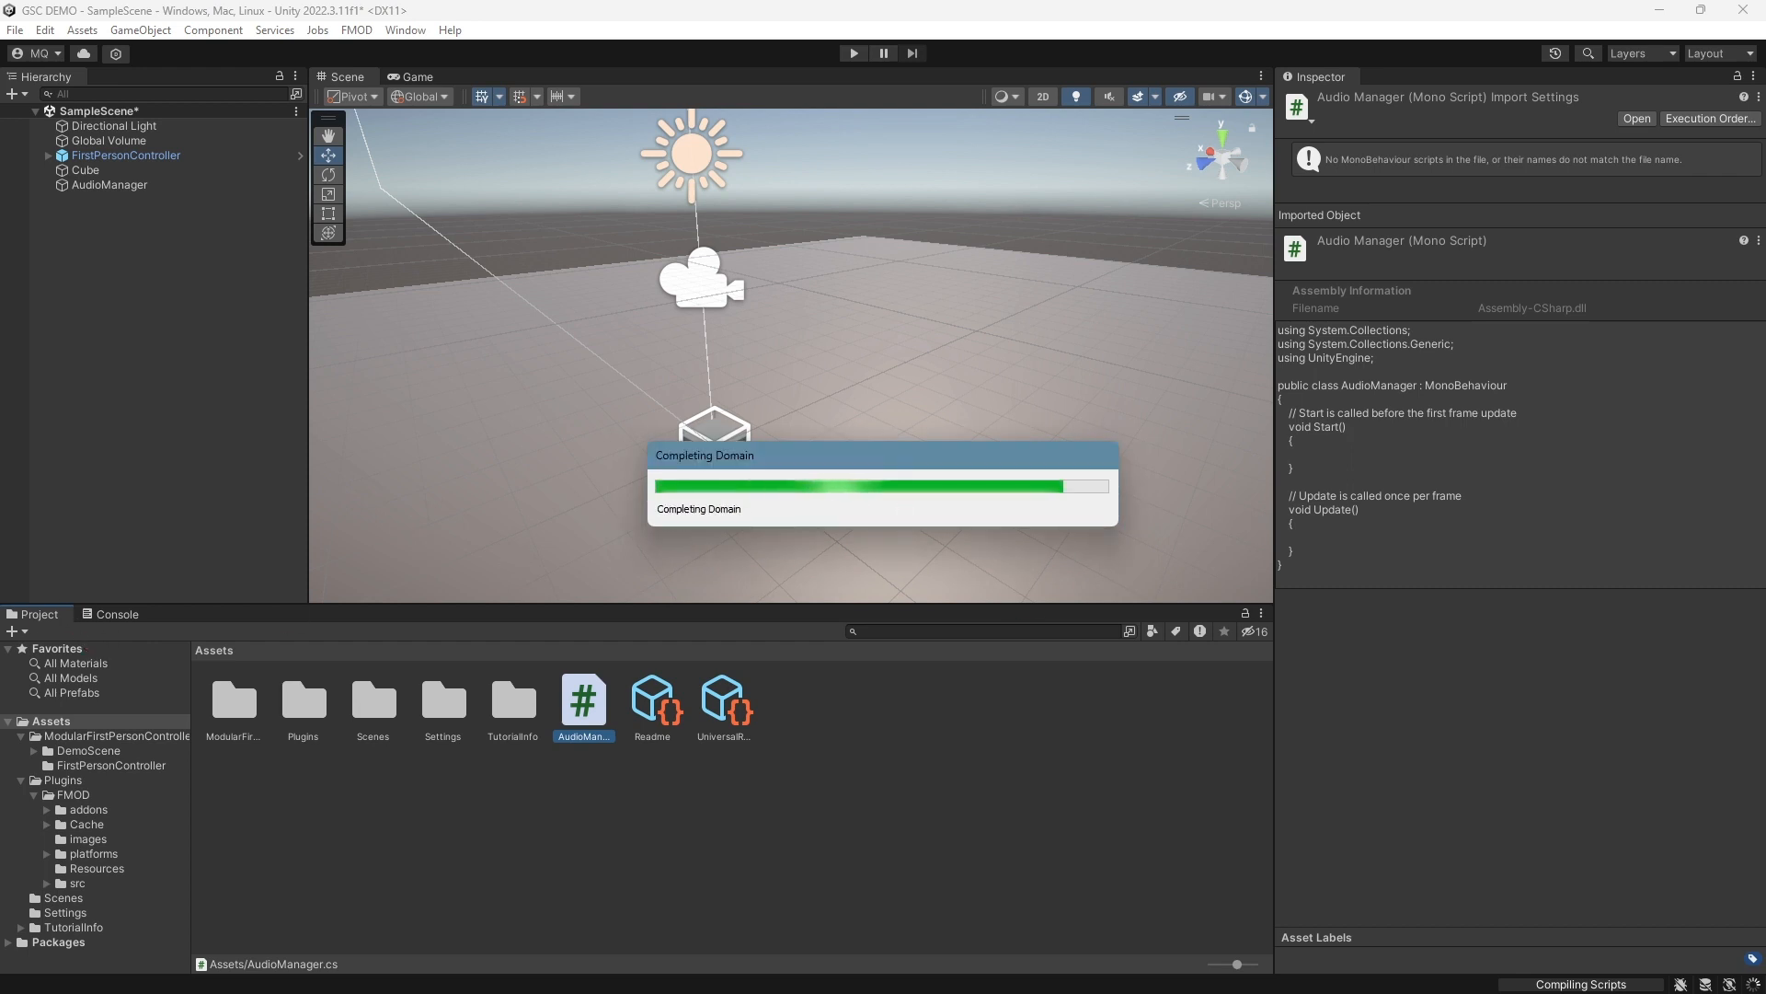
Switch to the GSC DEMO solution in Visual Studio to edit the AudioManager.cs script
{"action": "key", "text": "alt+Tab"}
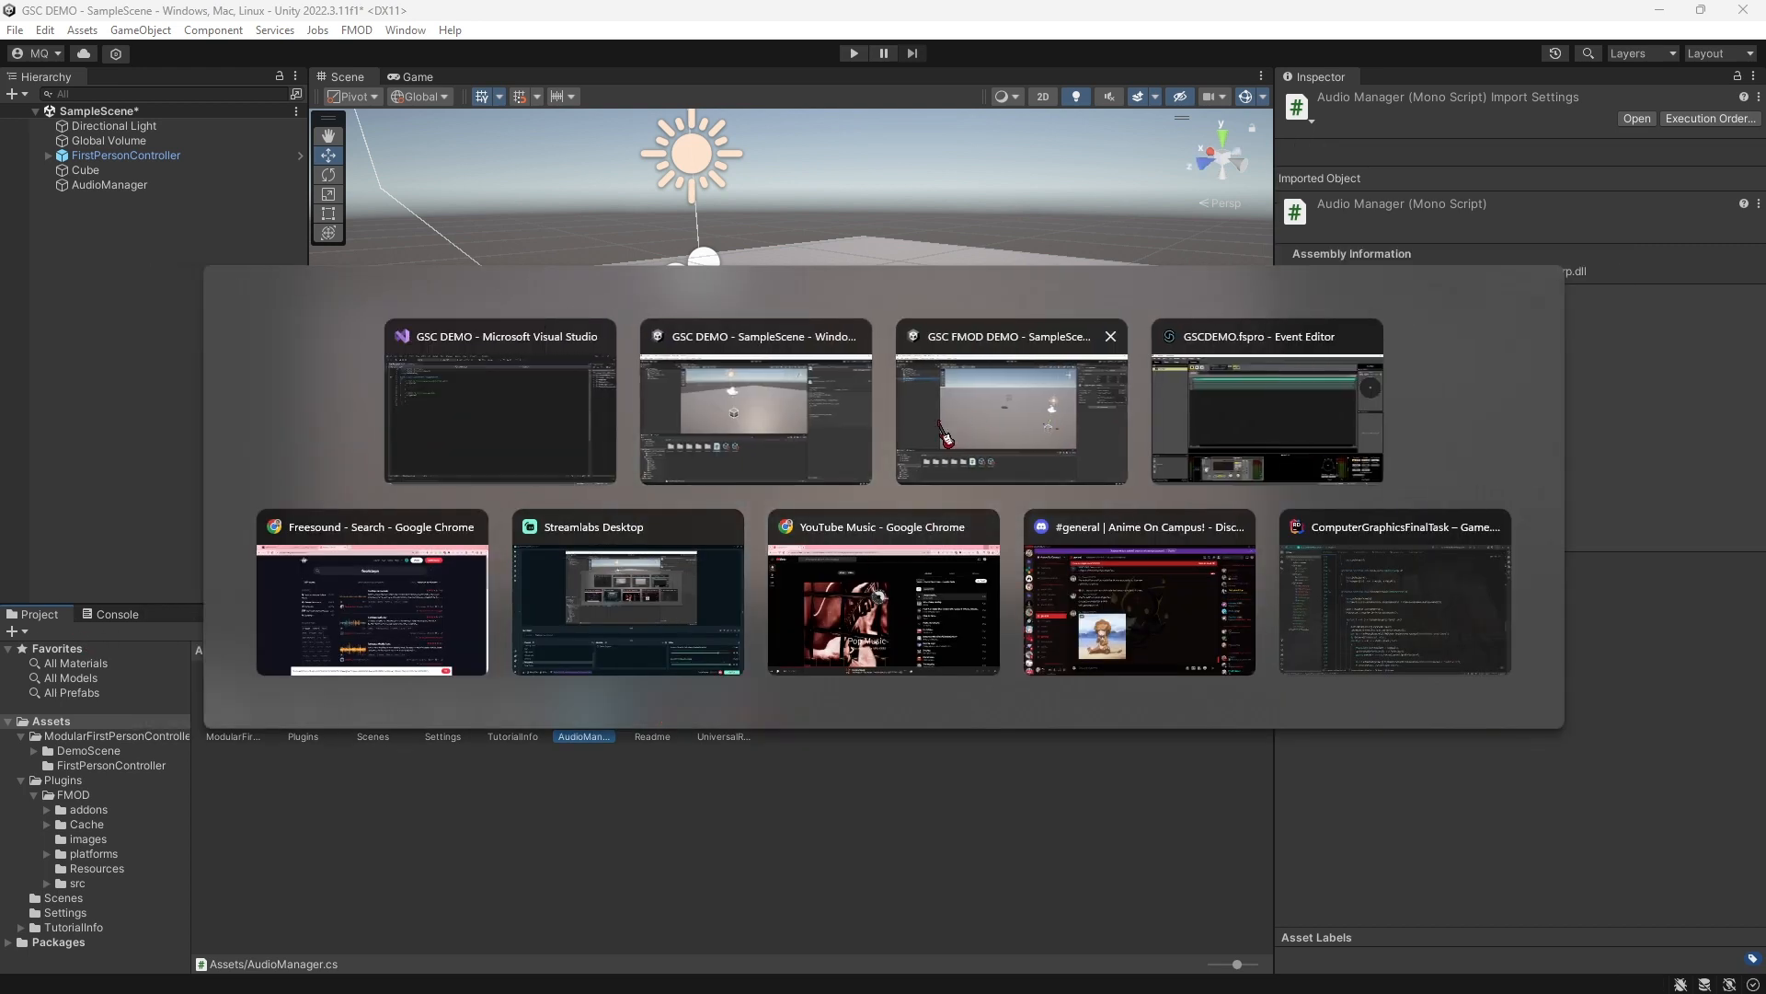
{"action": "left_click", "coordinate": [982, 419]}
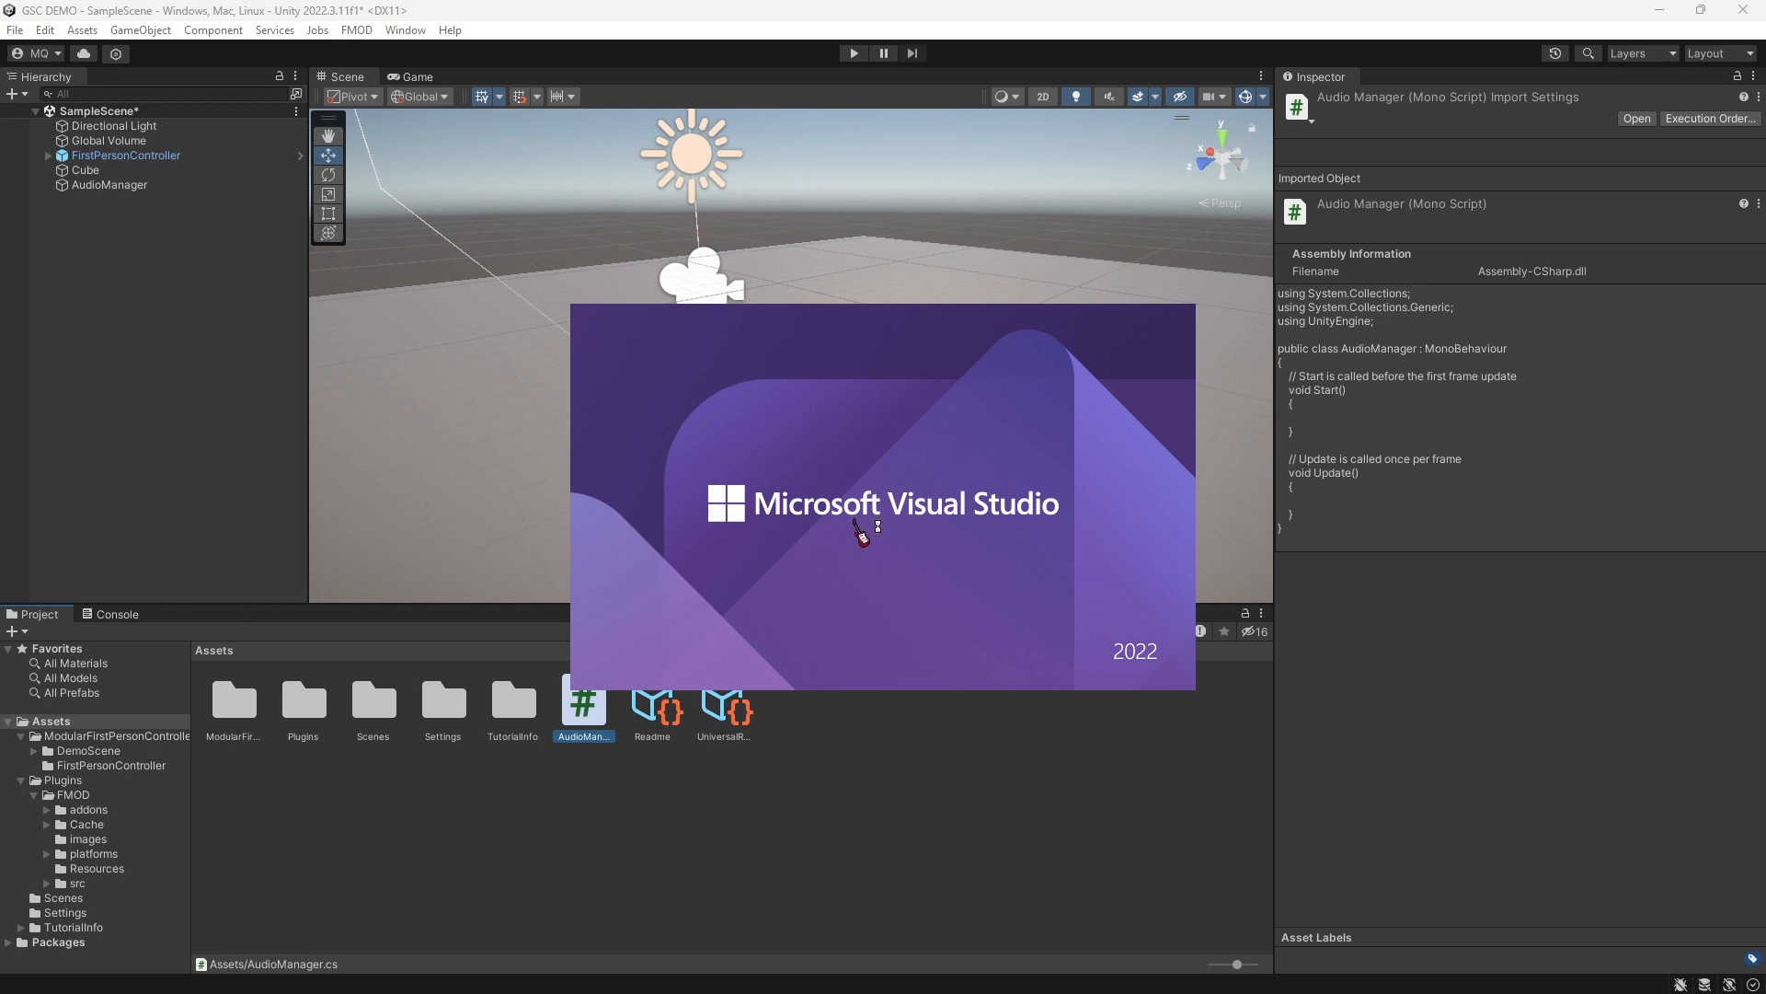
{"action": "key", "text": "alt+Tab"}
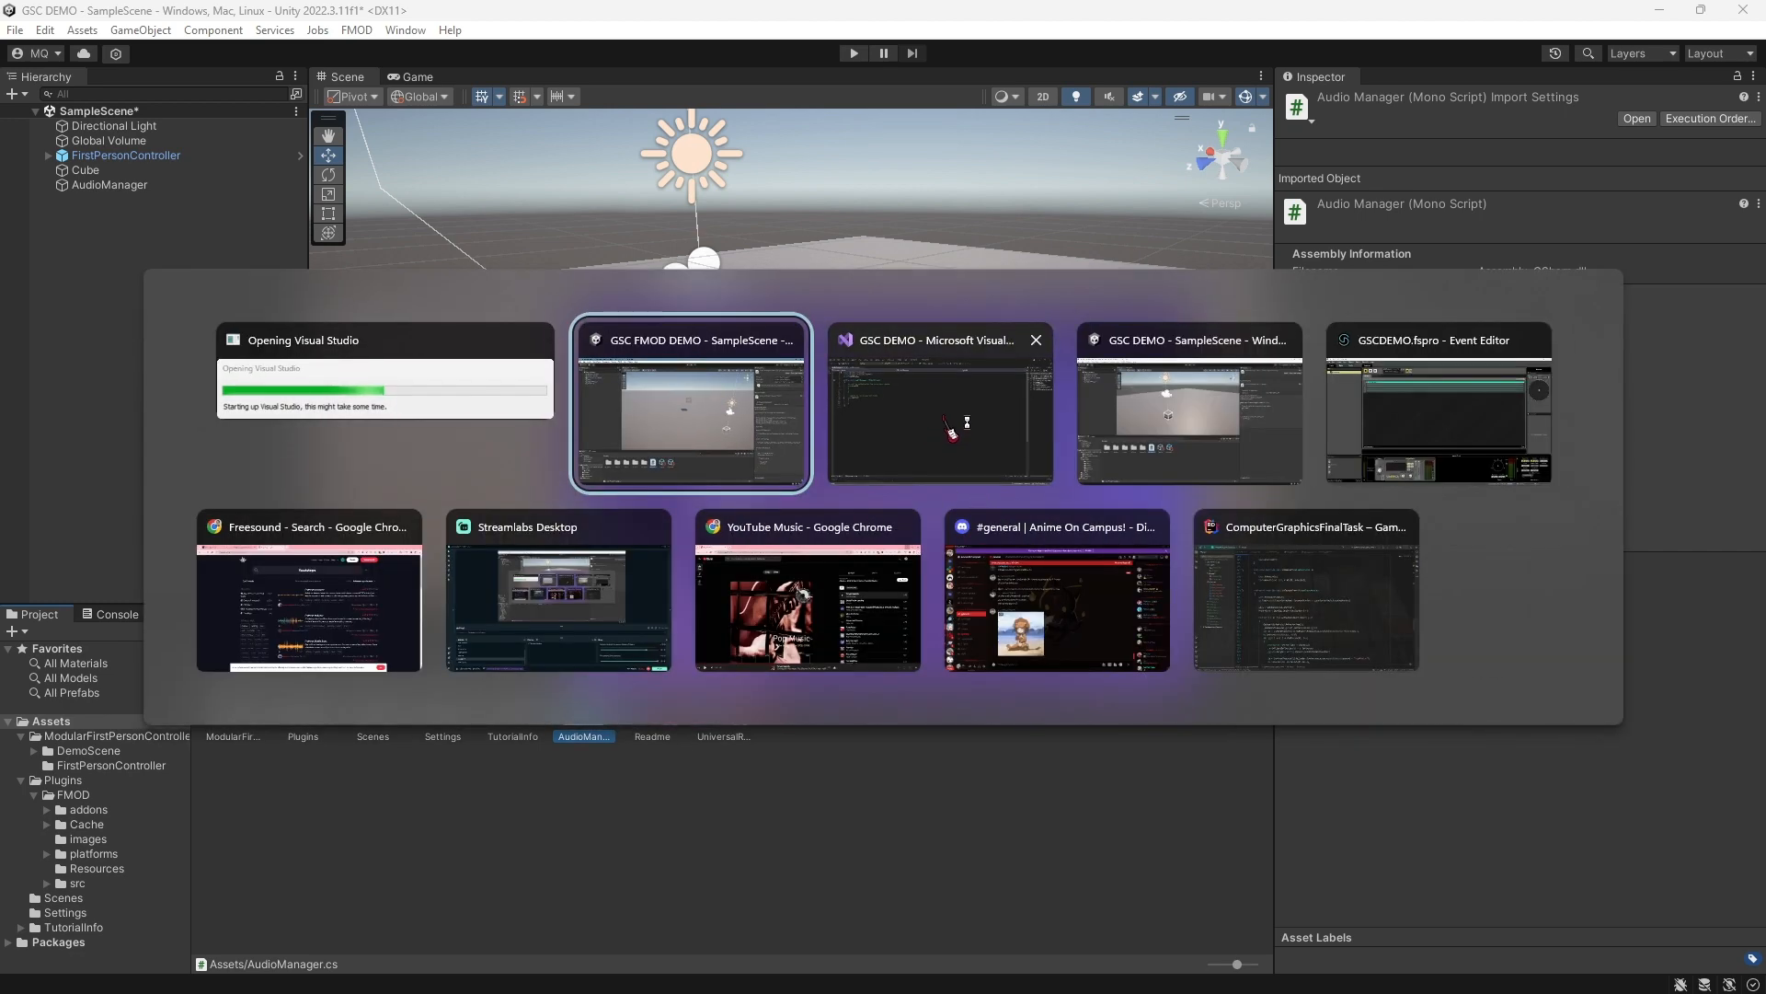
{"action": "left_click", "coordinate": [954, 426]}
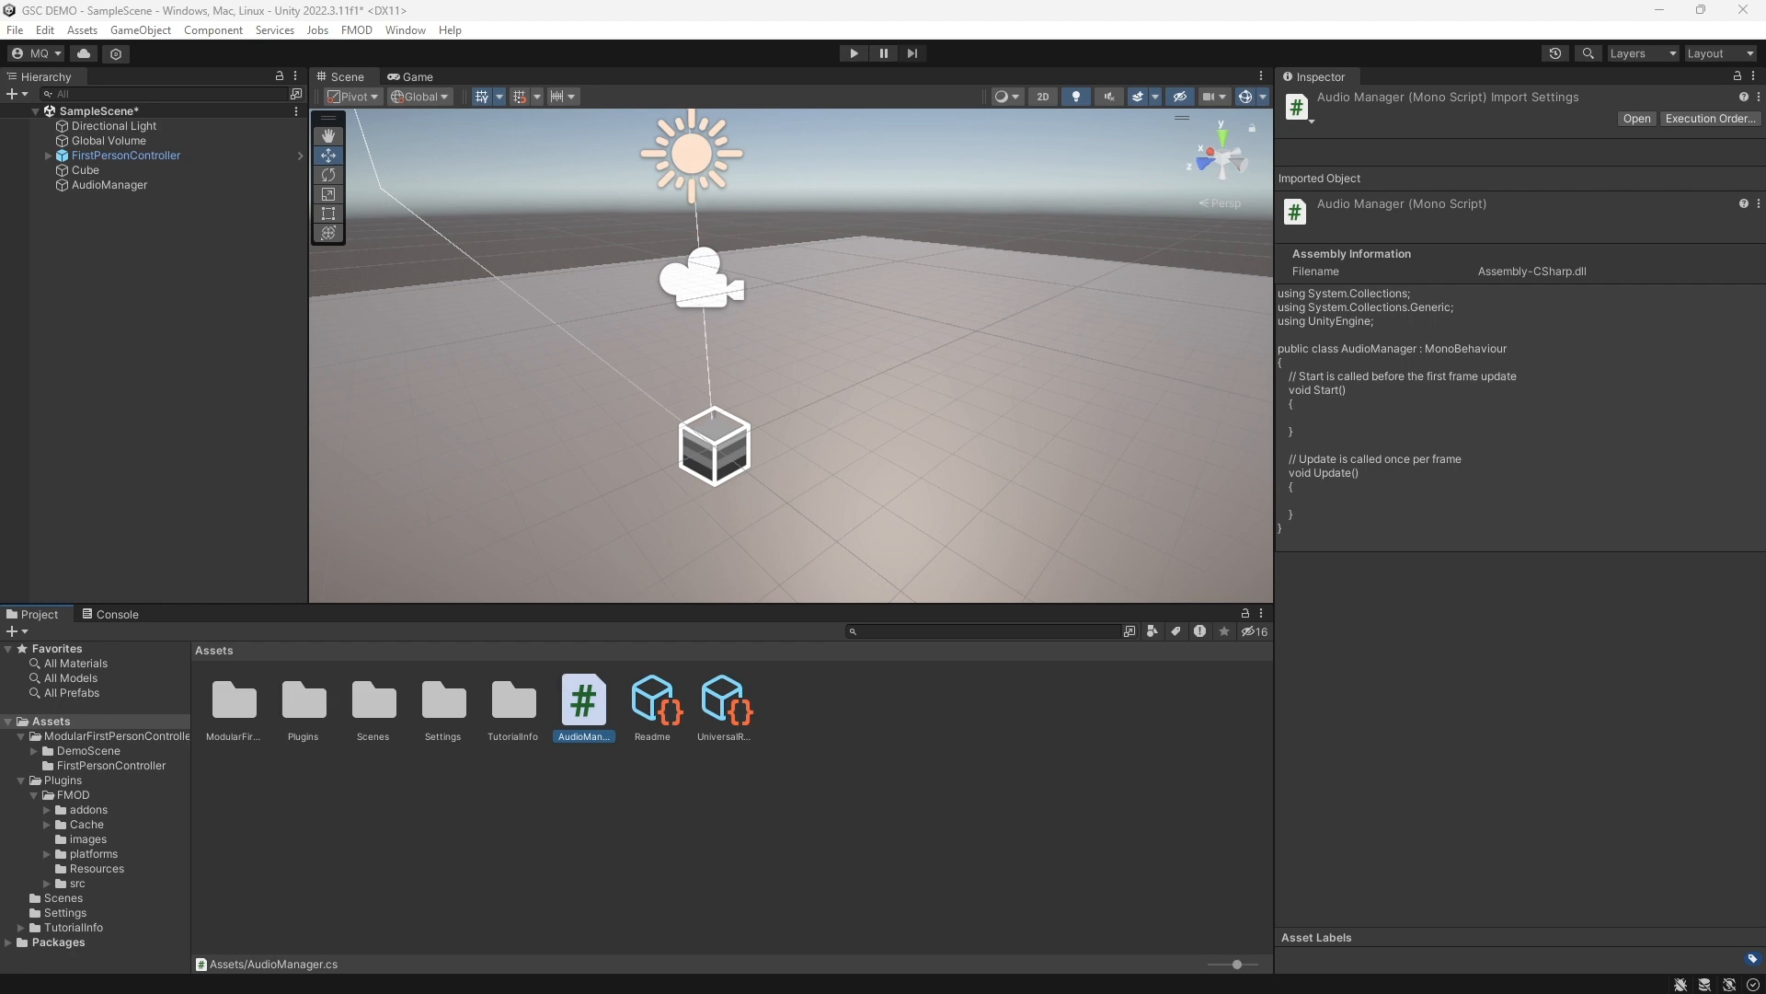
{"action": "key", "text": "alt+Tab"}
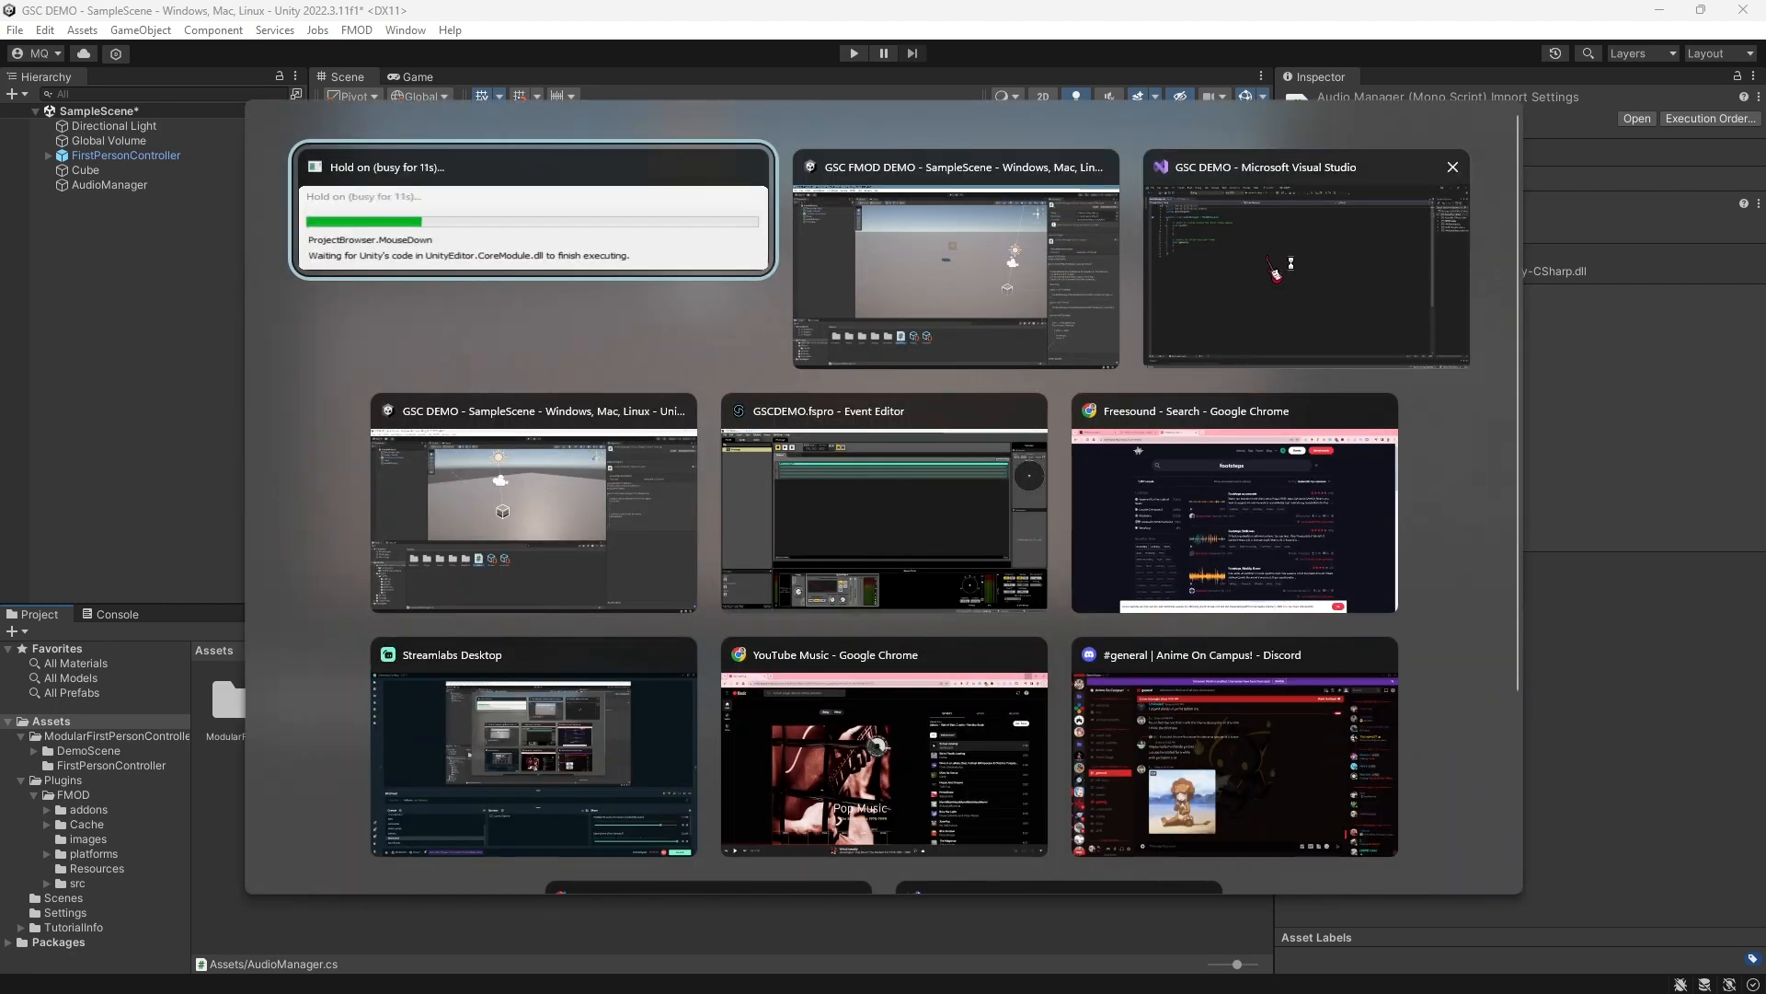
{"action": "left_click", "coordinate": [1269, 260]}
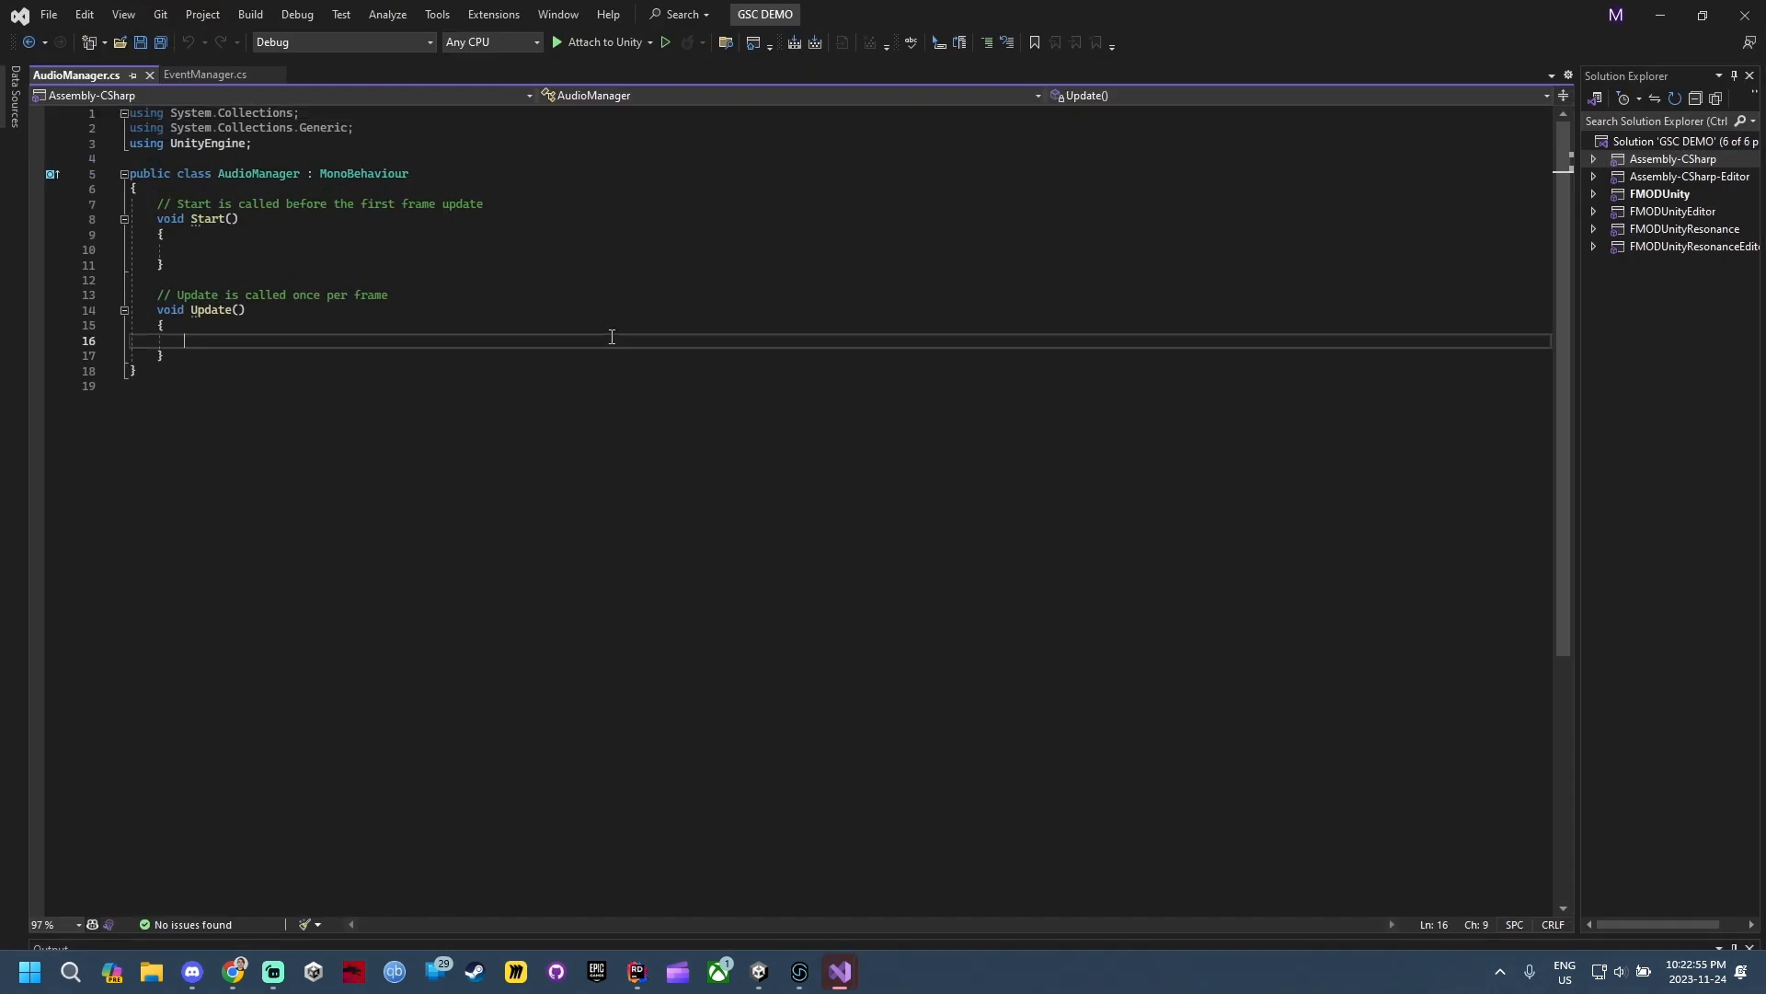
Replace the Start method and its comment in the AudioManager class with a blank line for new code
{"action": "left_click", "coordinate": [546, 249]}
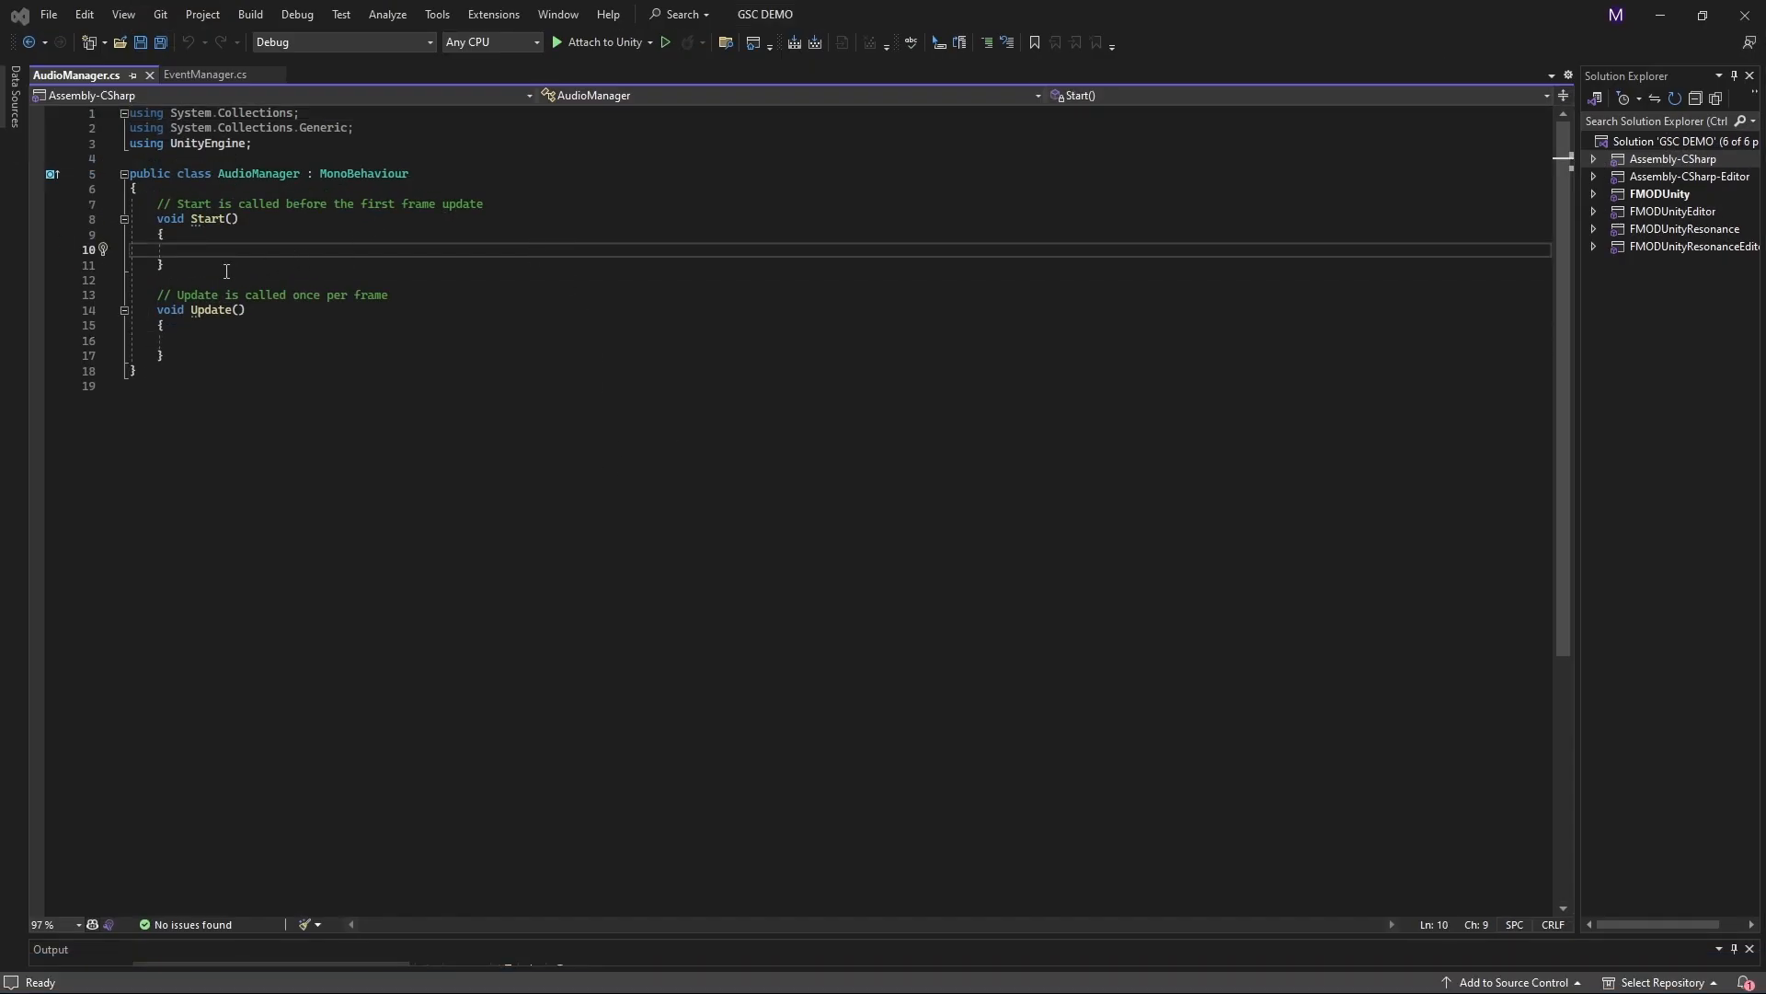
{"action": "left_click_drag", "start_coordinate": [226, 268], "coordinate": [164, 203]}
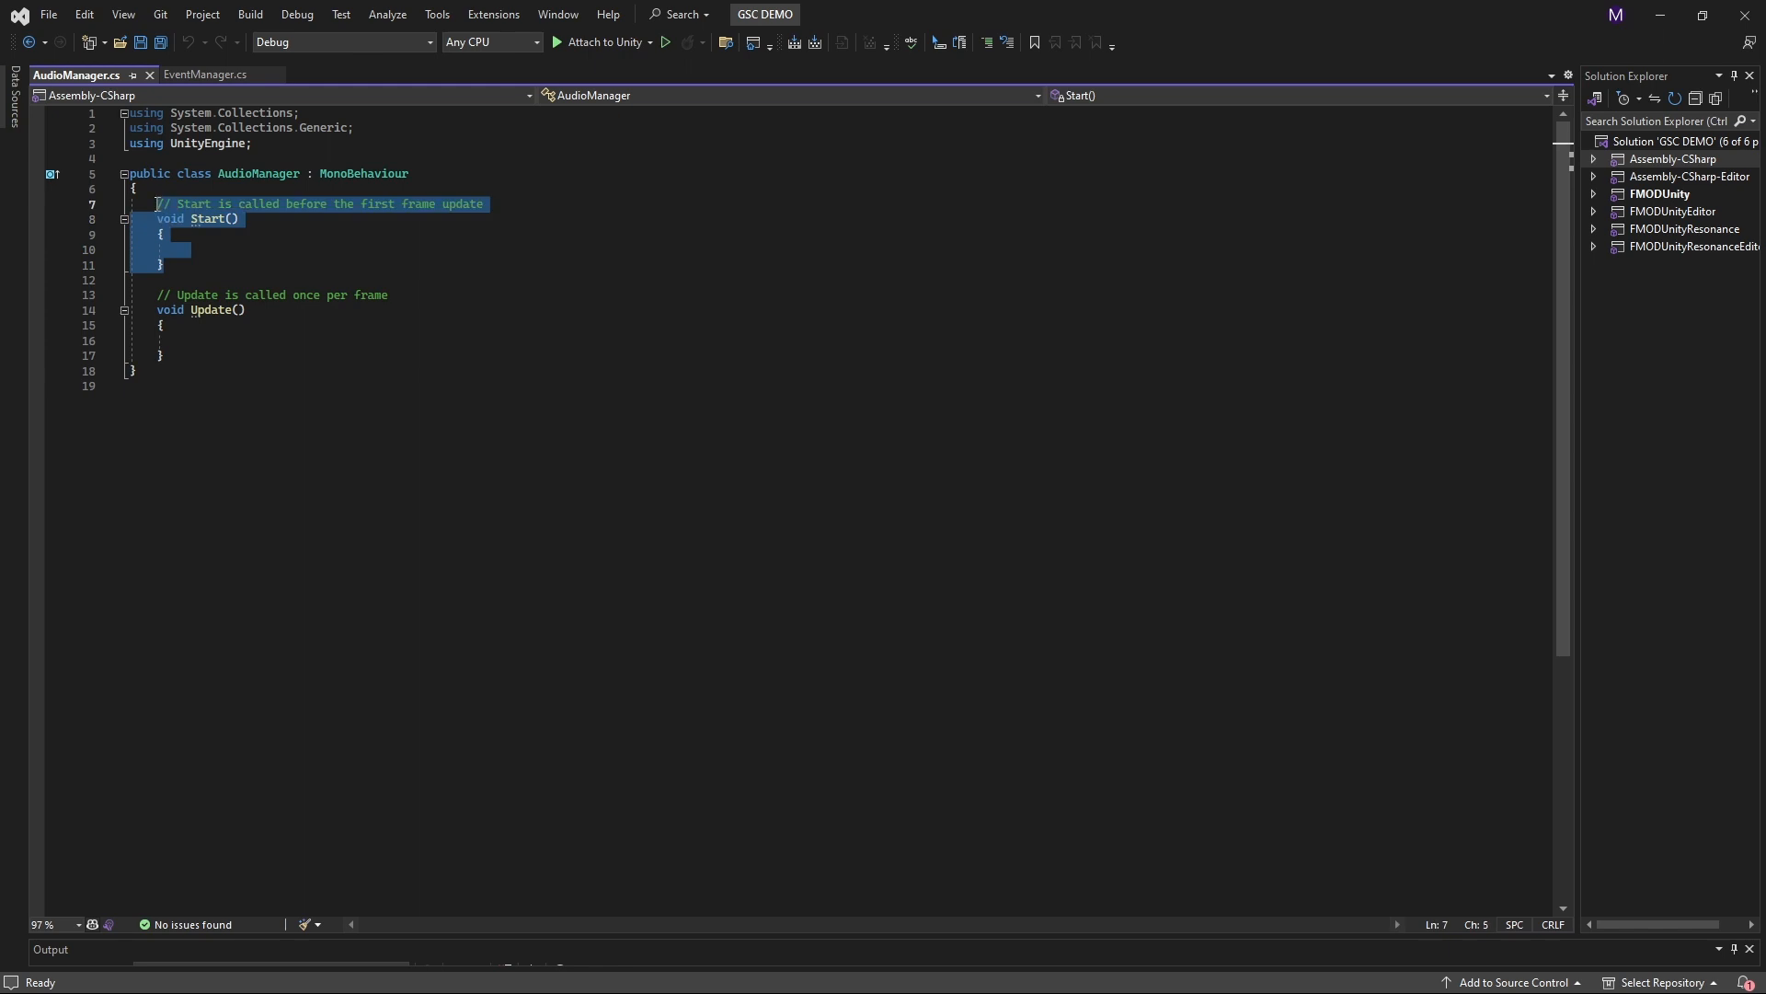
{"action": "key", "text": "Return"}
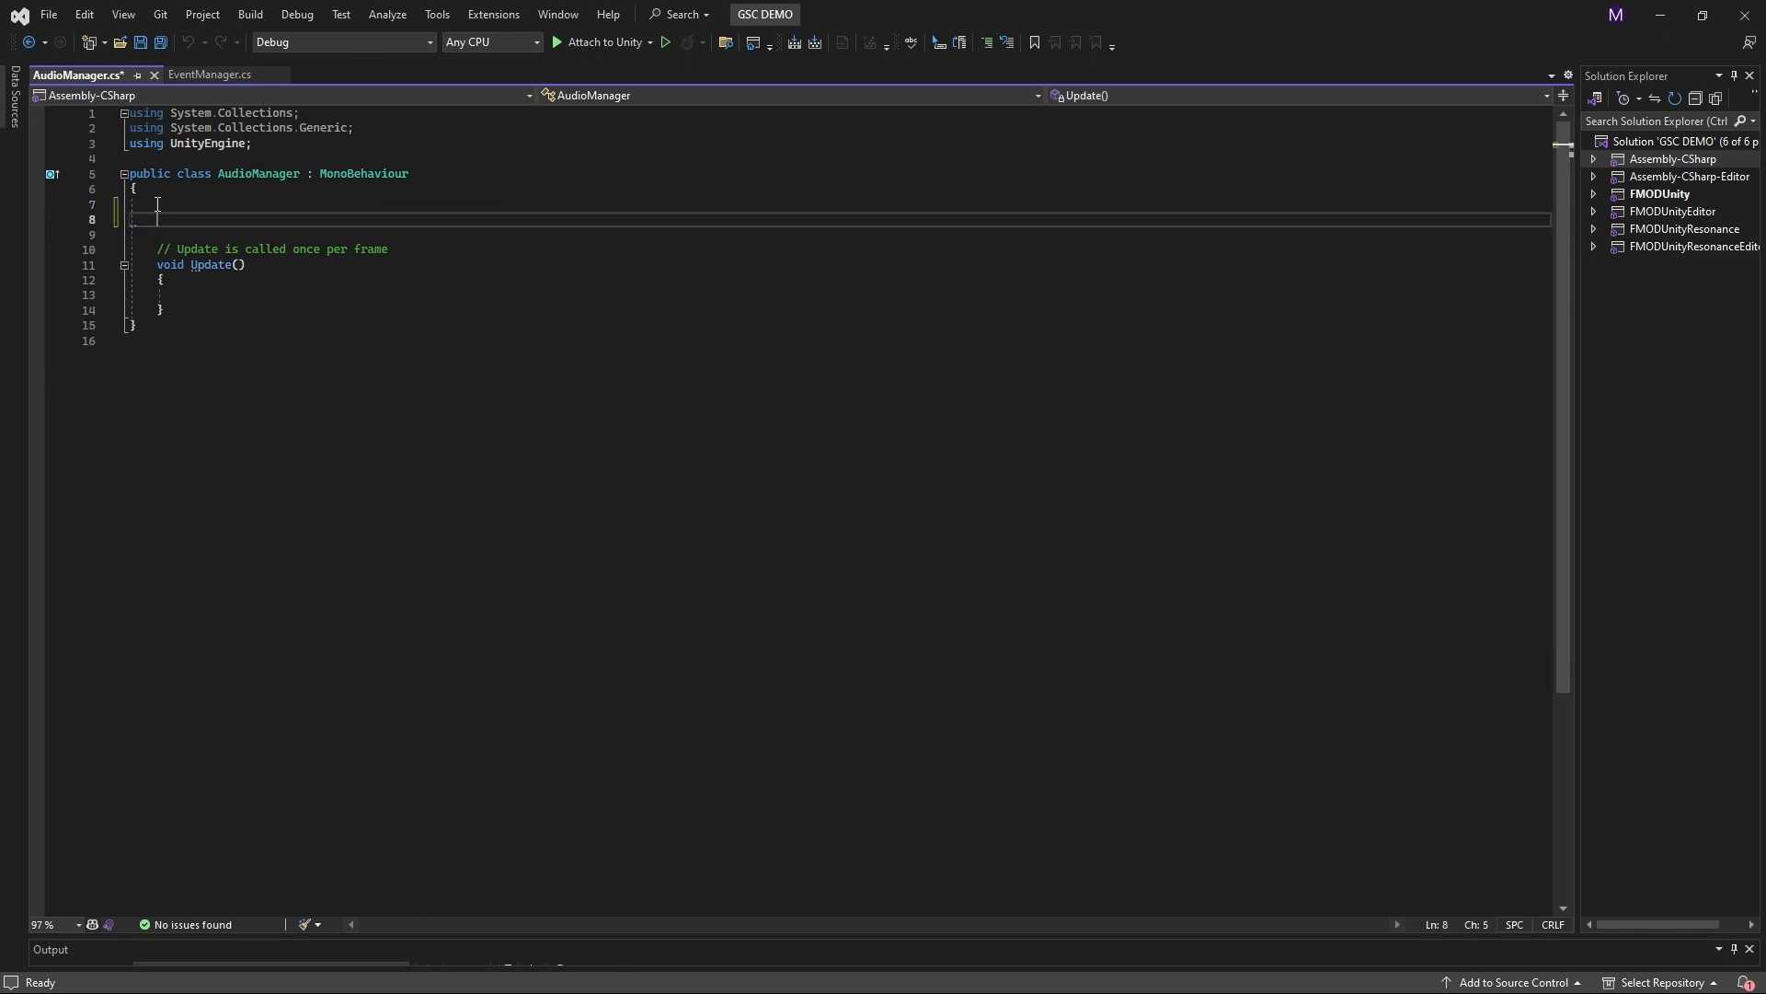
Declare a serialized EventReference field named FootstepEvent in the AudioManager class, importing the FMODUnity namespace
{"action": "type", "text": "[seri"}
{"action": "key", "text": "Tab"}
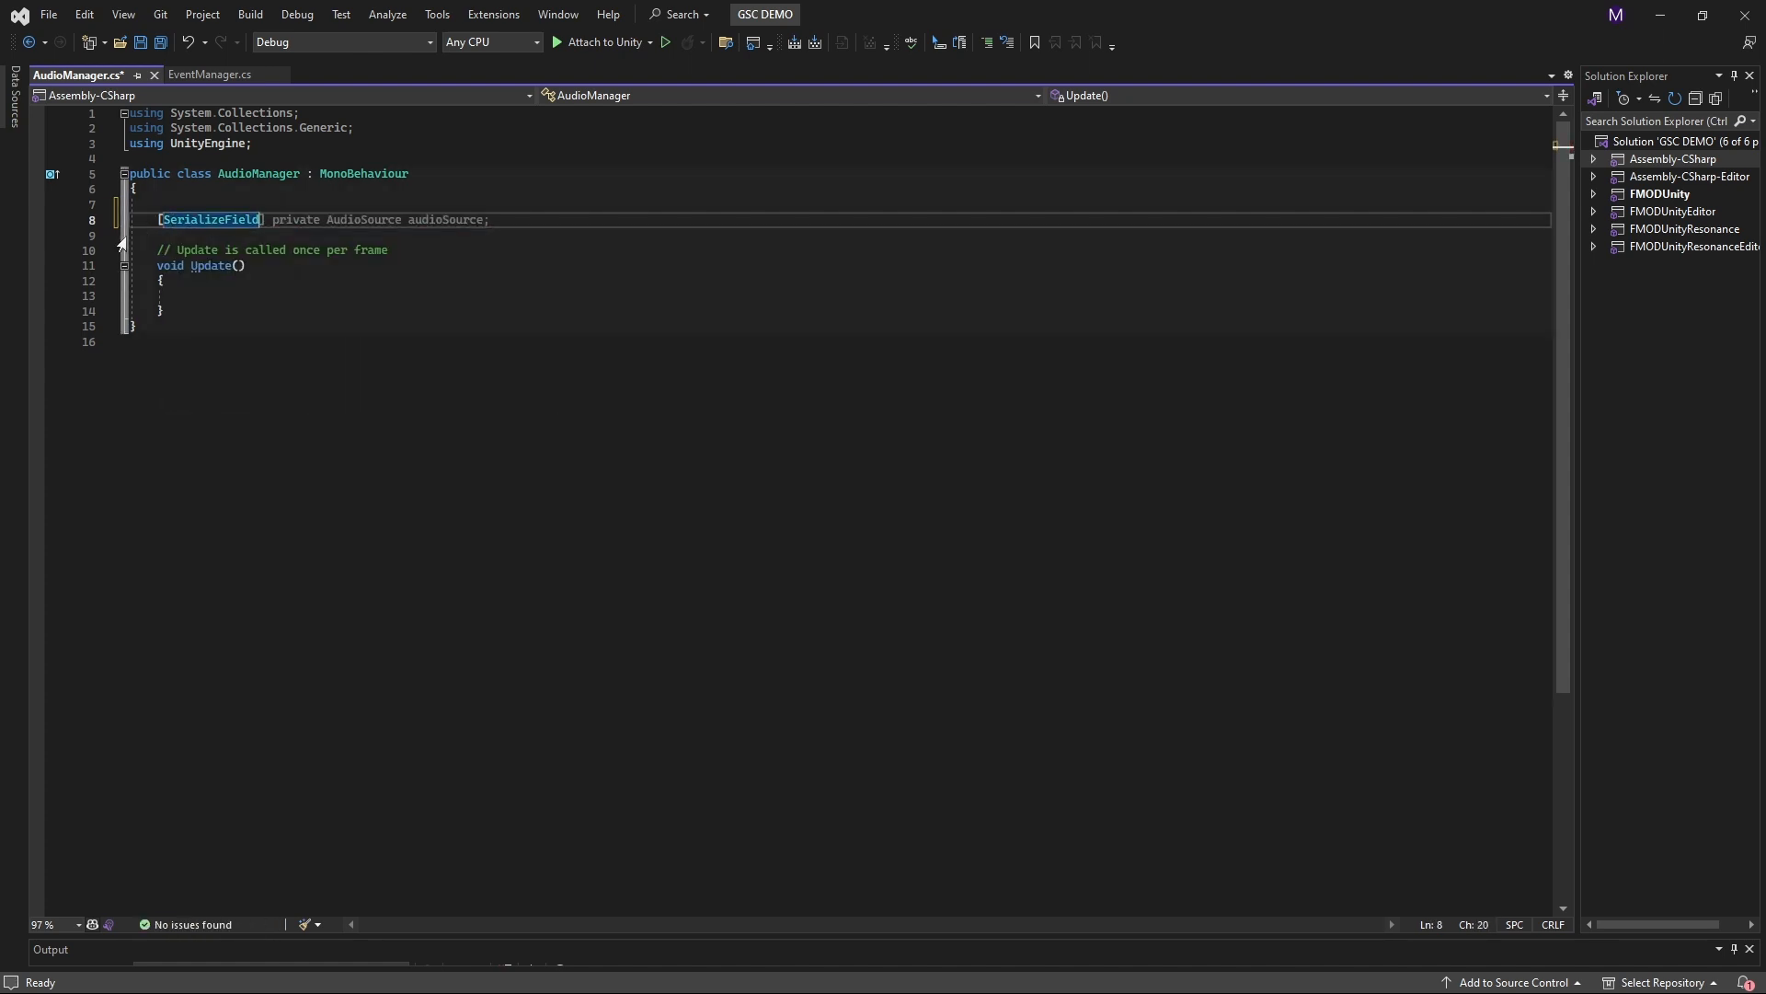
{"action": "type", "text": "]"}
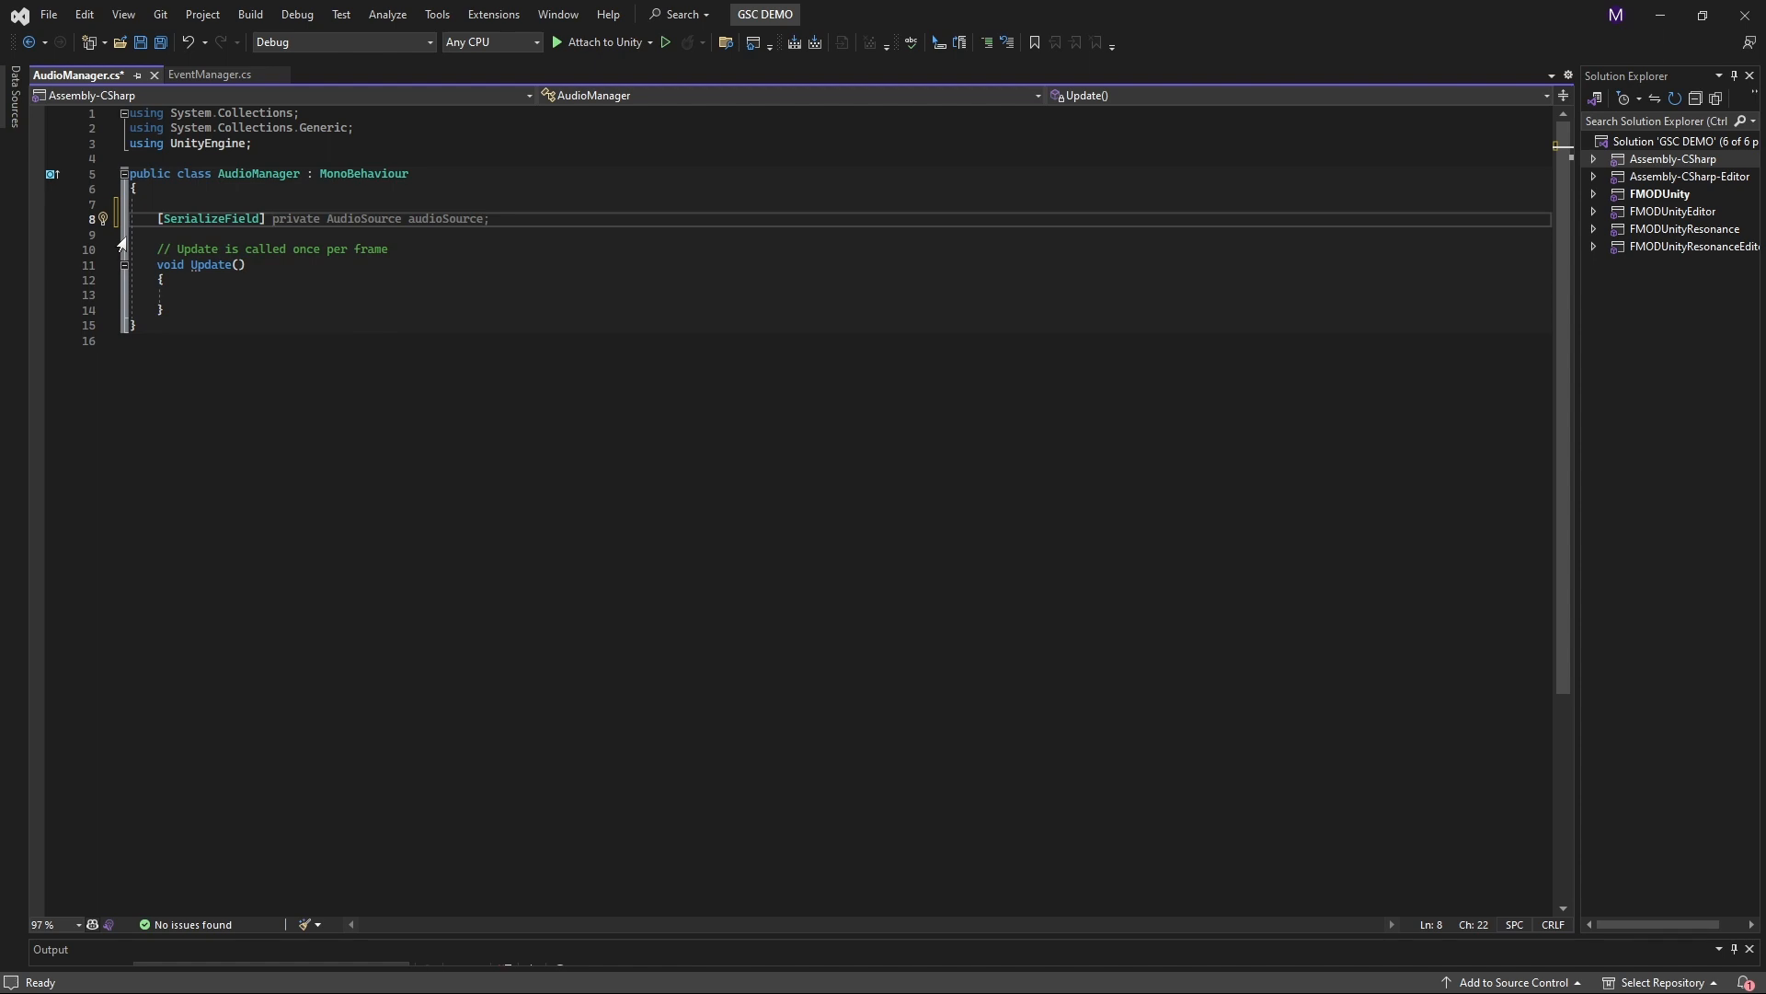
{"action": "type", "text": "EventRefe"}
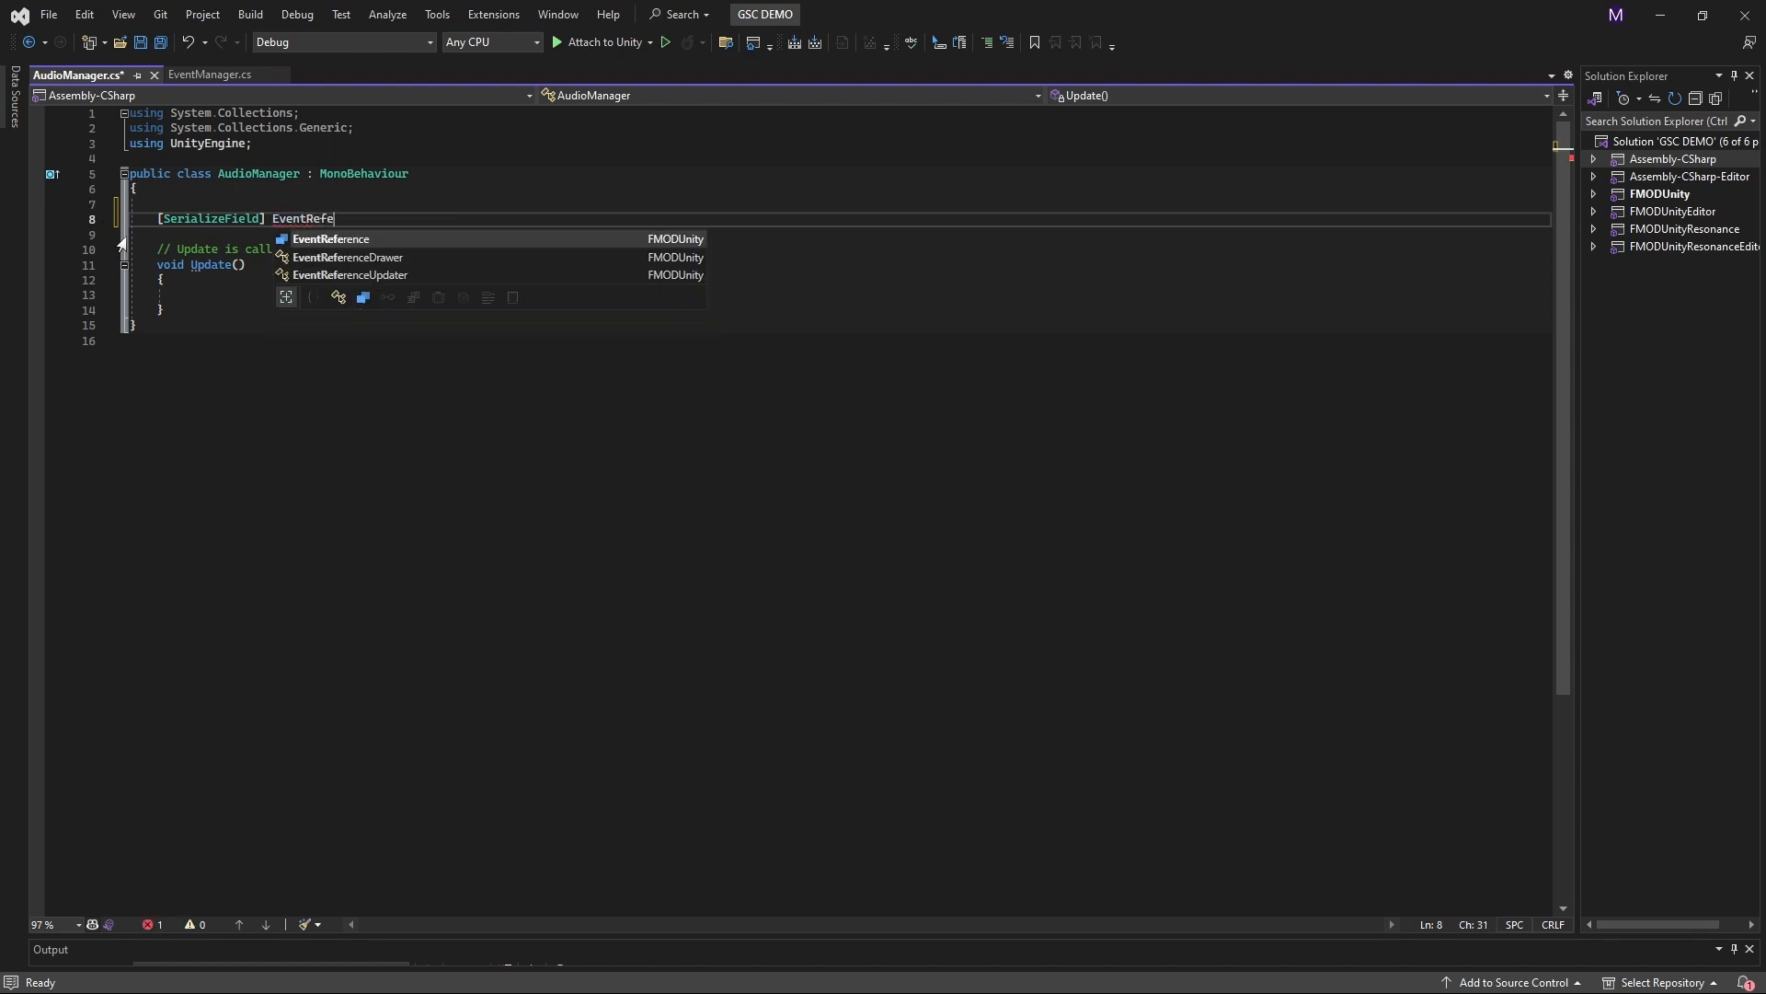
{"action": "type", "text": "rence"}
{"action": "key", "text": "Tab"}
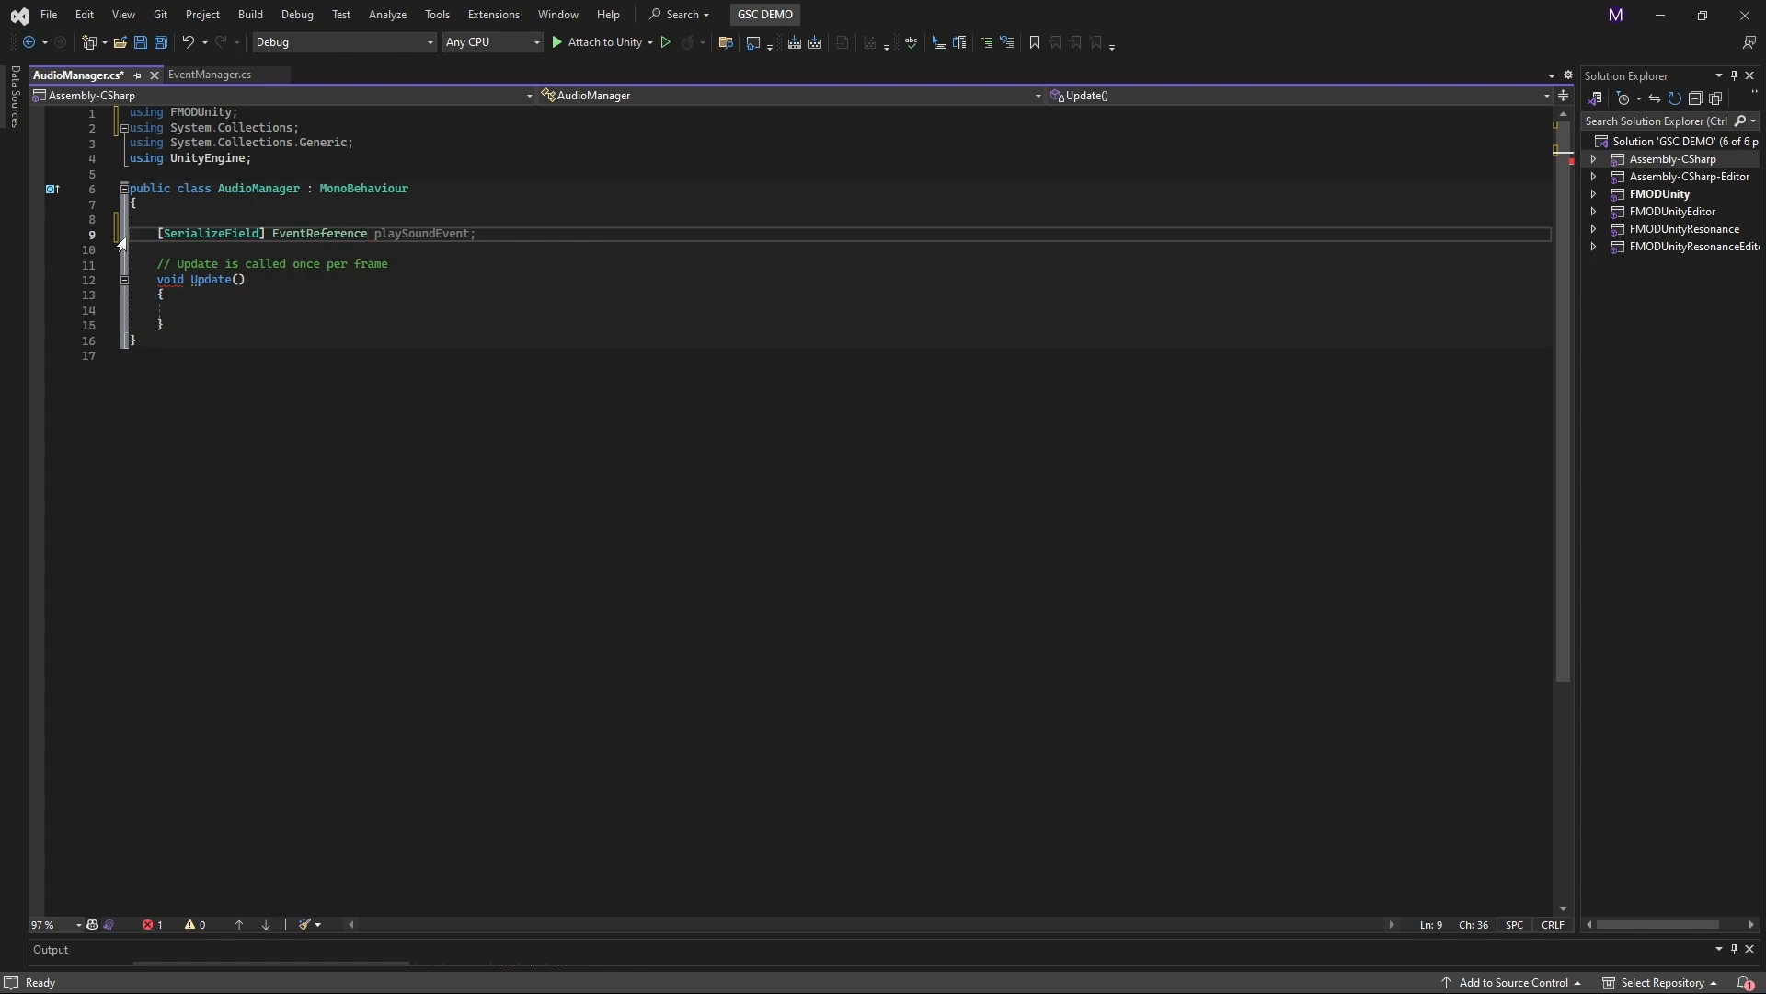
{"action": "type", "text": "Fo"}
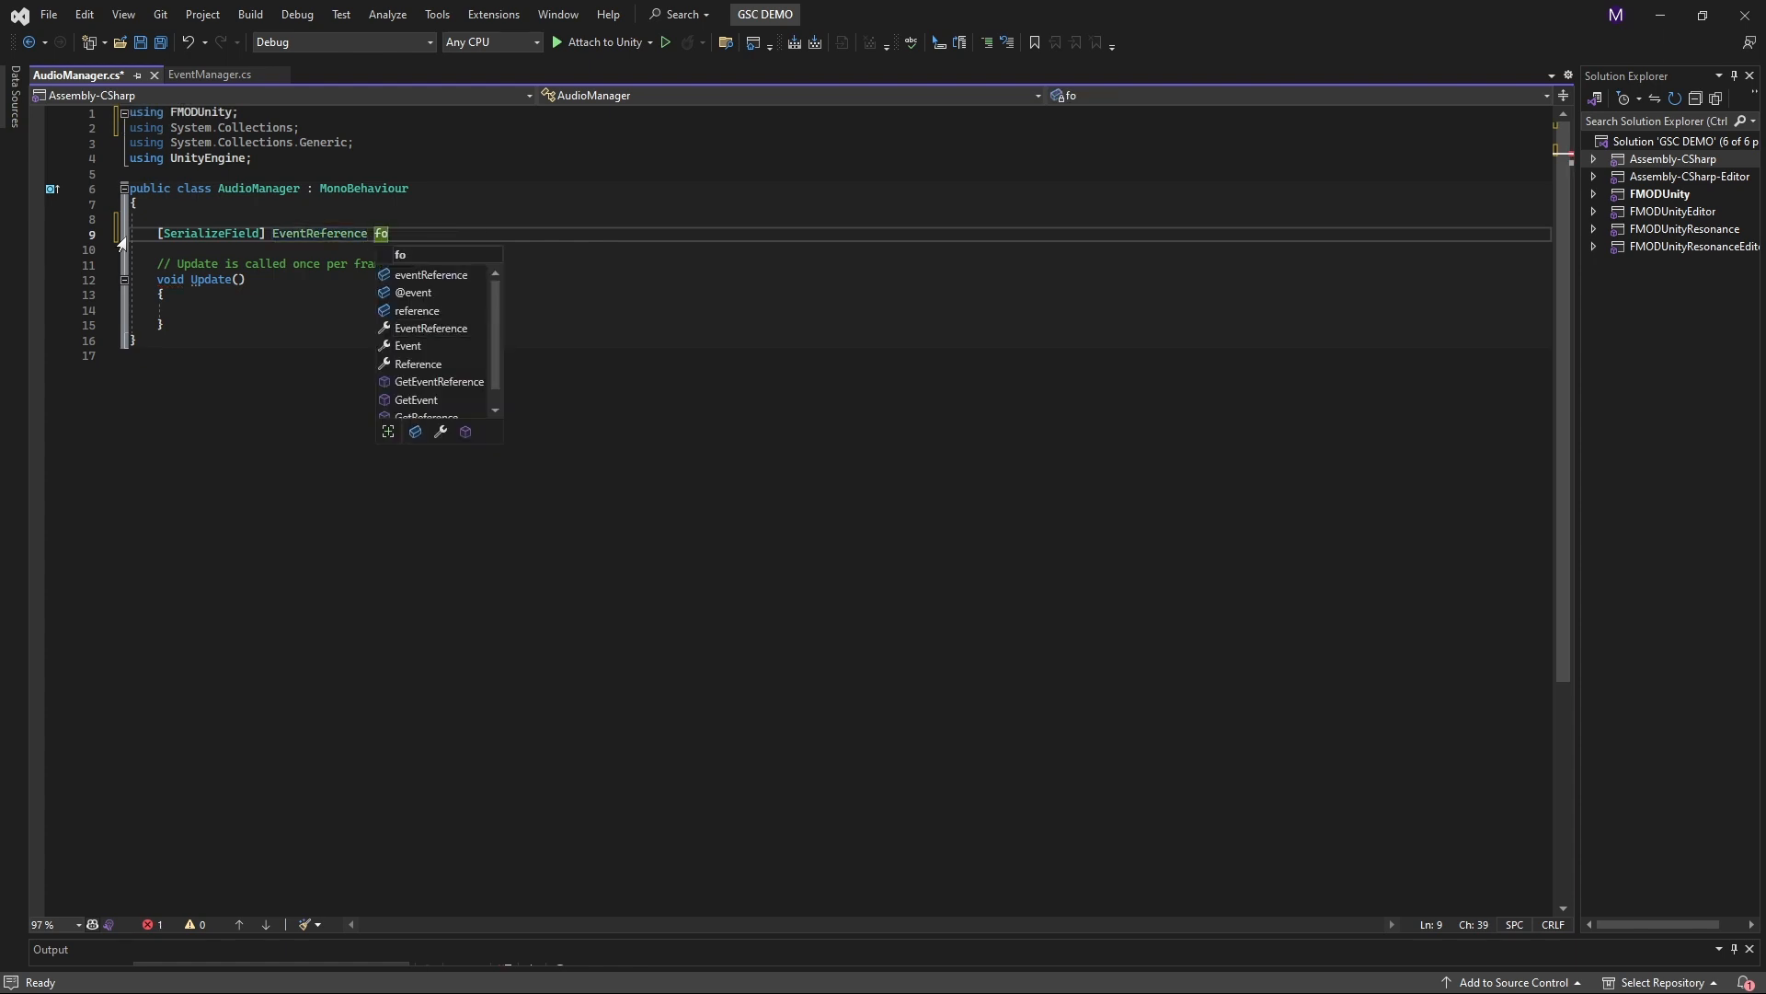
{"action": "type", "text": "otstepEvent"}
{"action": "key", "text": "Escape"}
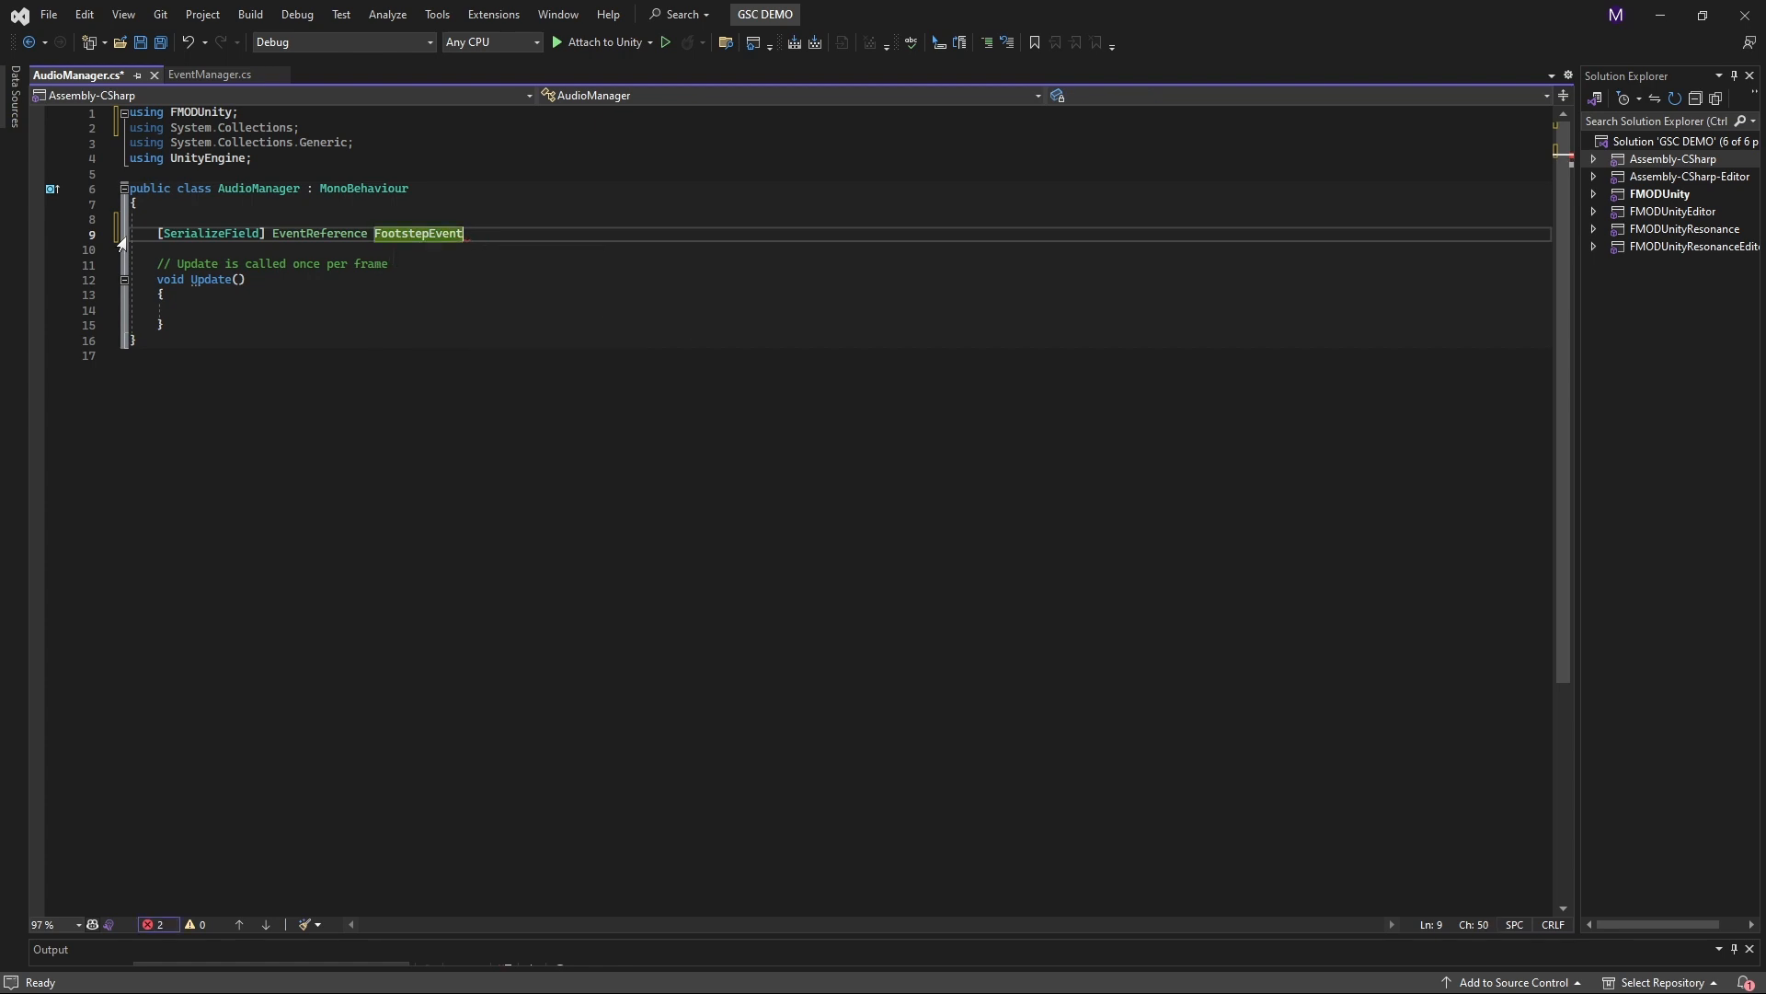
{"action": "type", "text": ";"}
Declare a serialized float field named rate below FootstepEvent and save the script
{"action": "key", "text": "Return"}
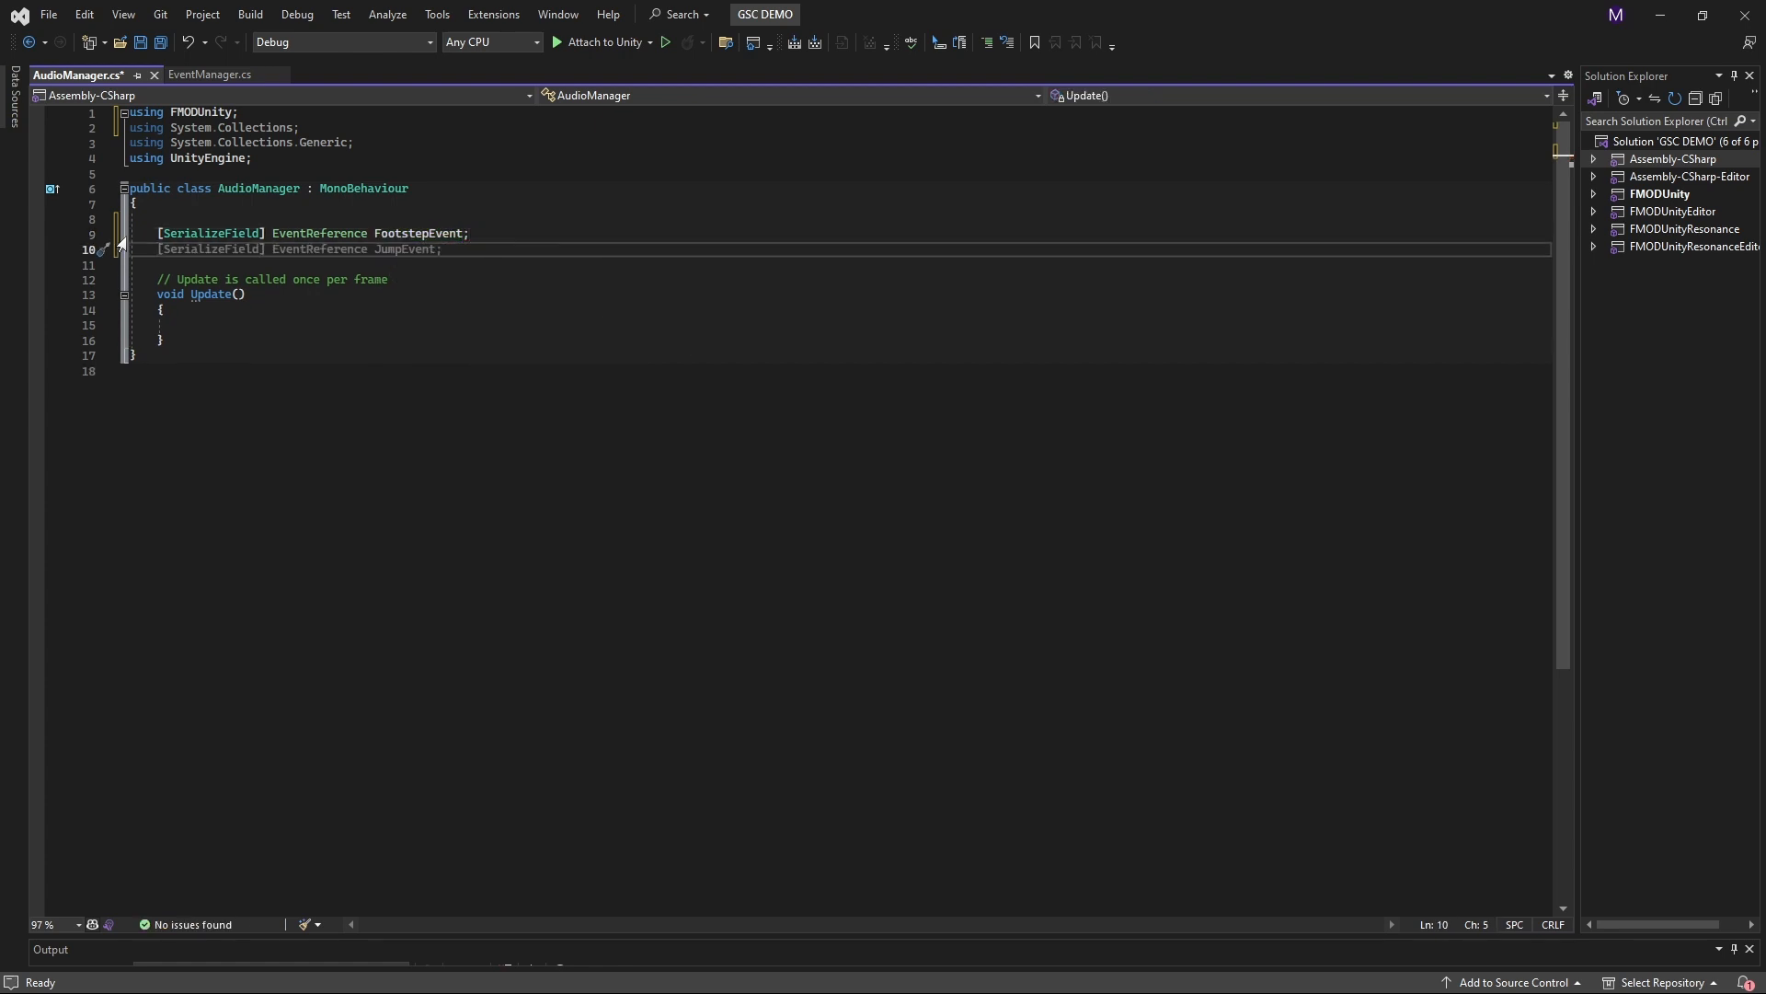
{"action": "type", "text": "[SerializeField"}
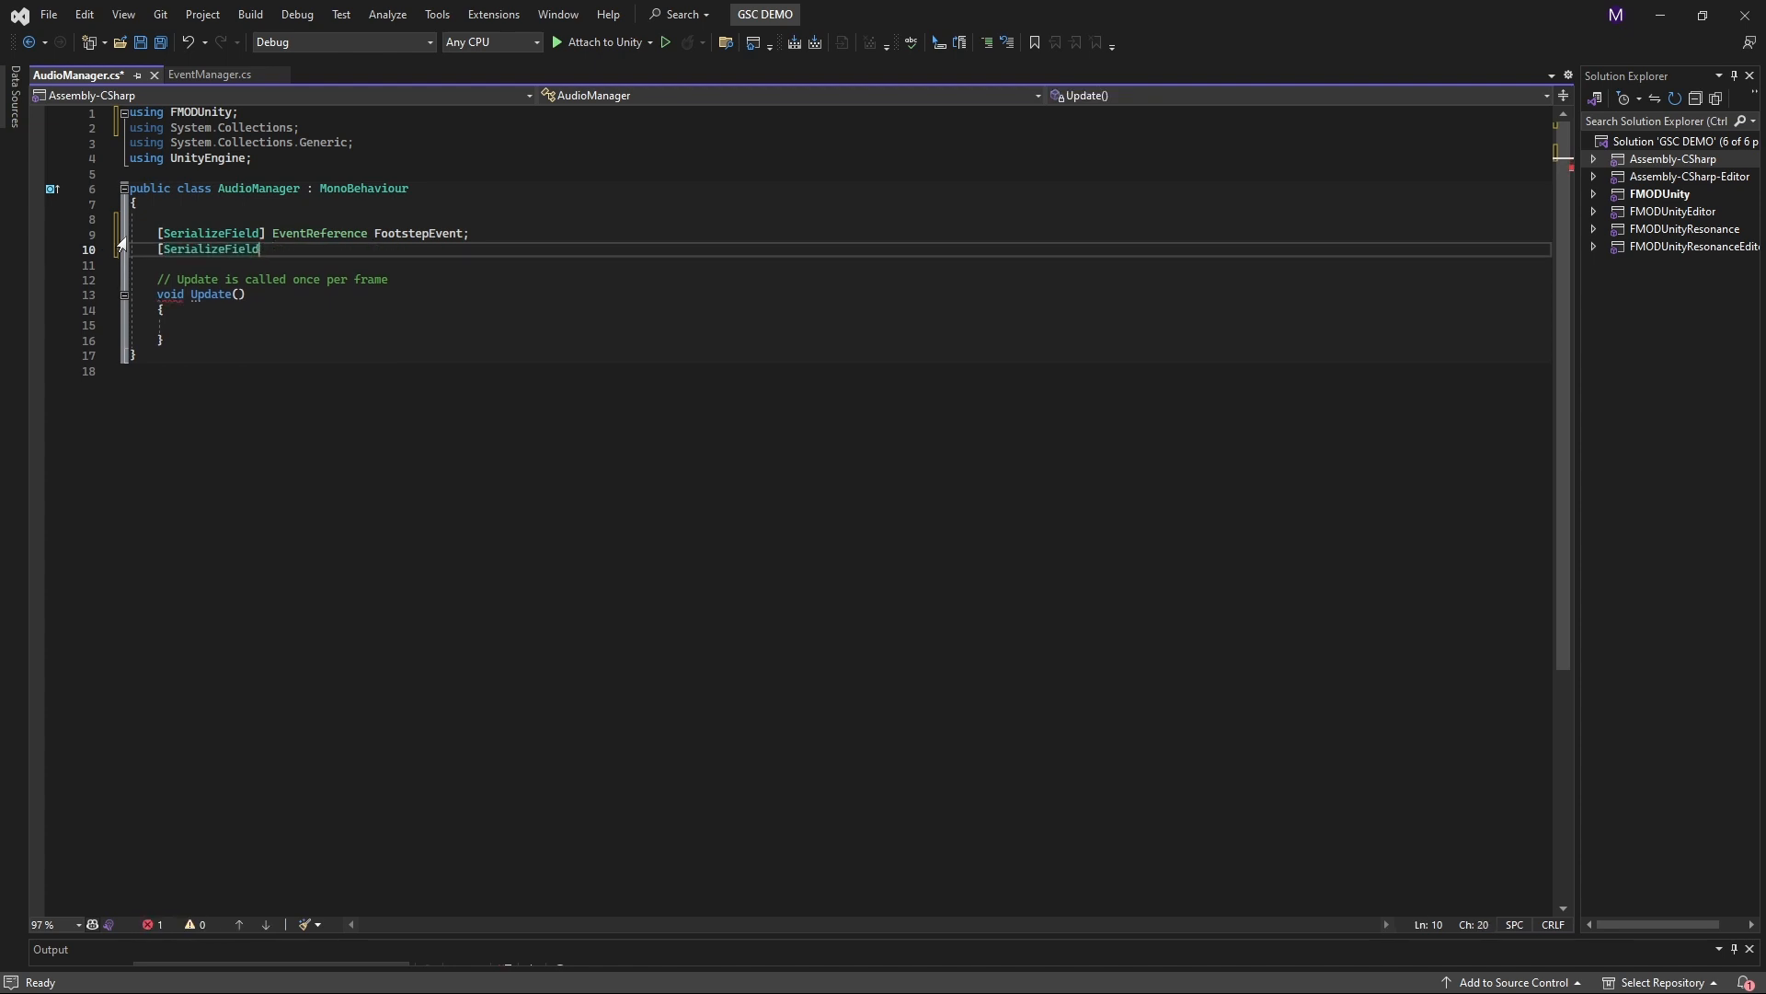
{"action": "type", "text": "] "}
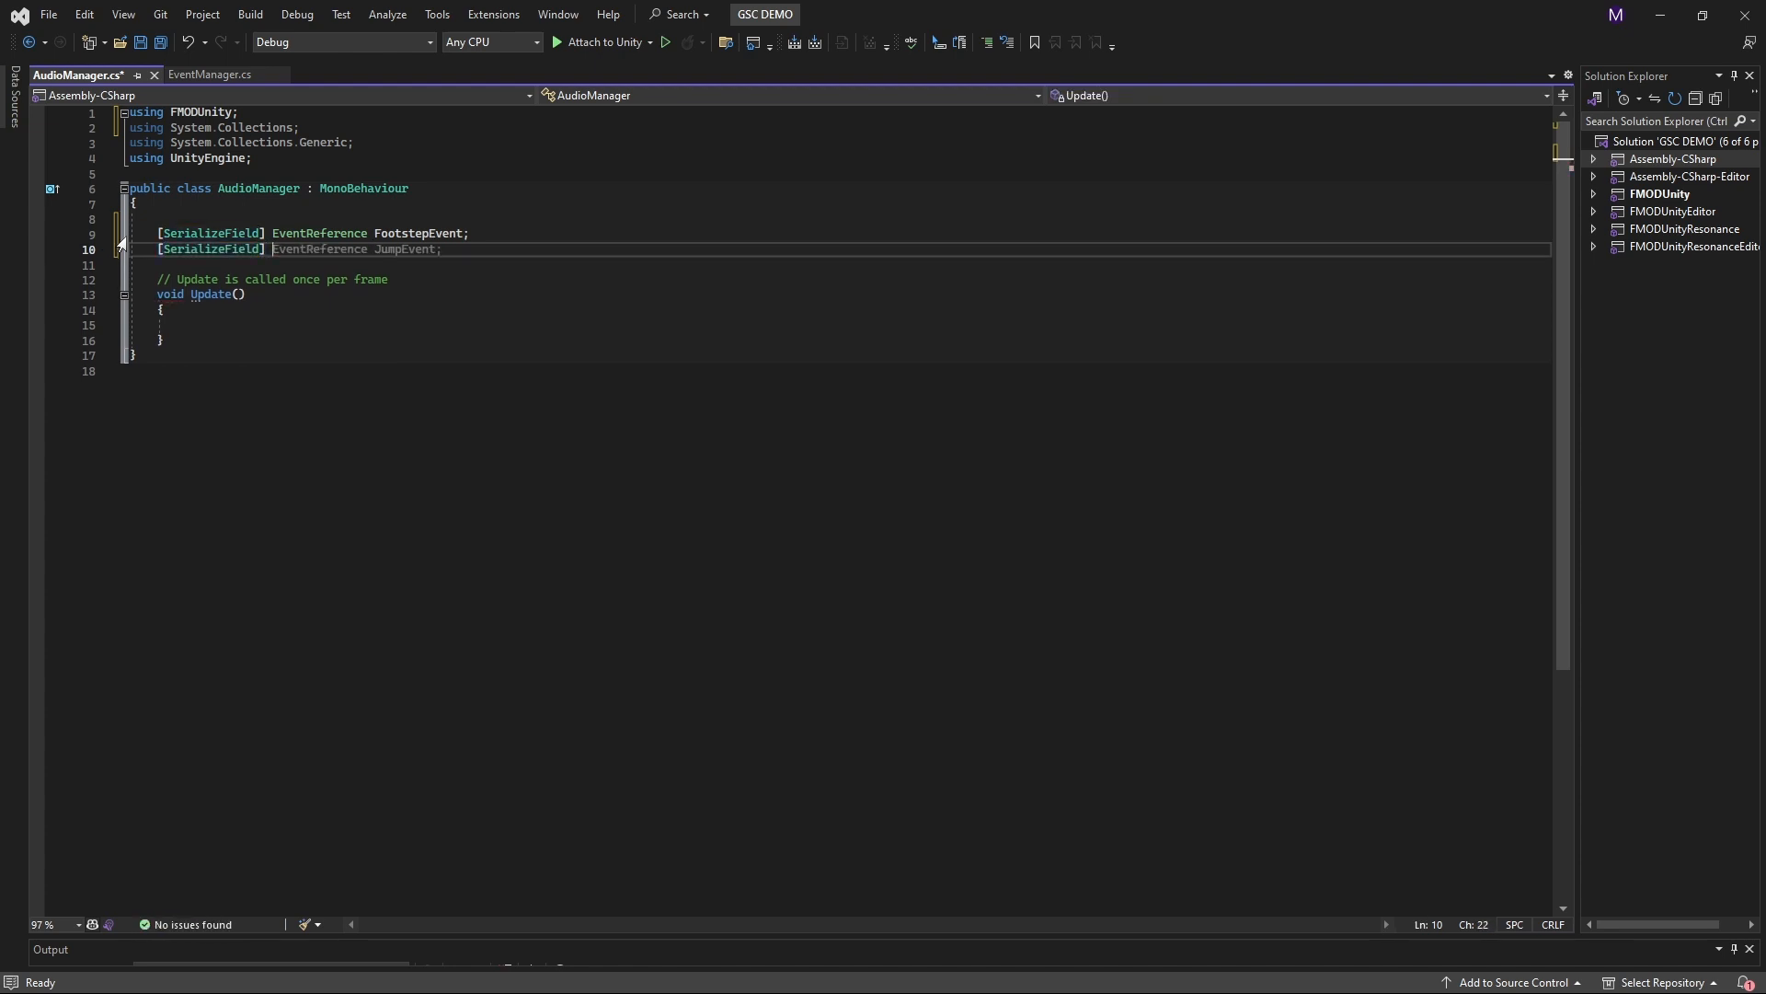
{"action": "type", "text": "float rat"}
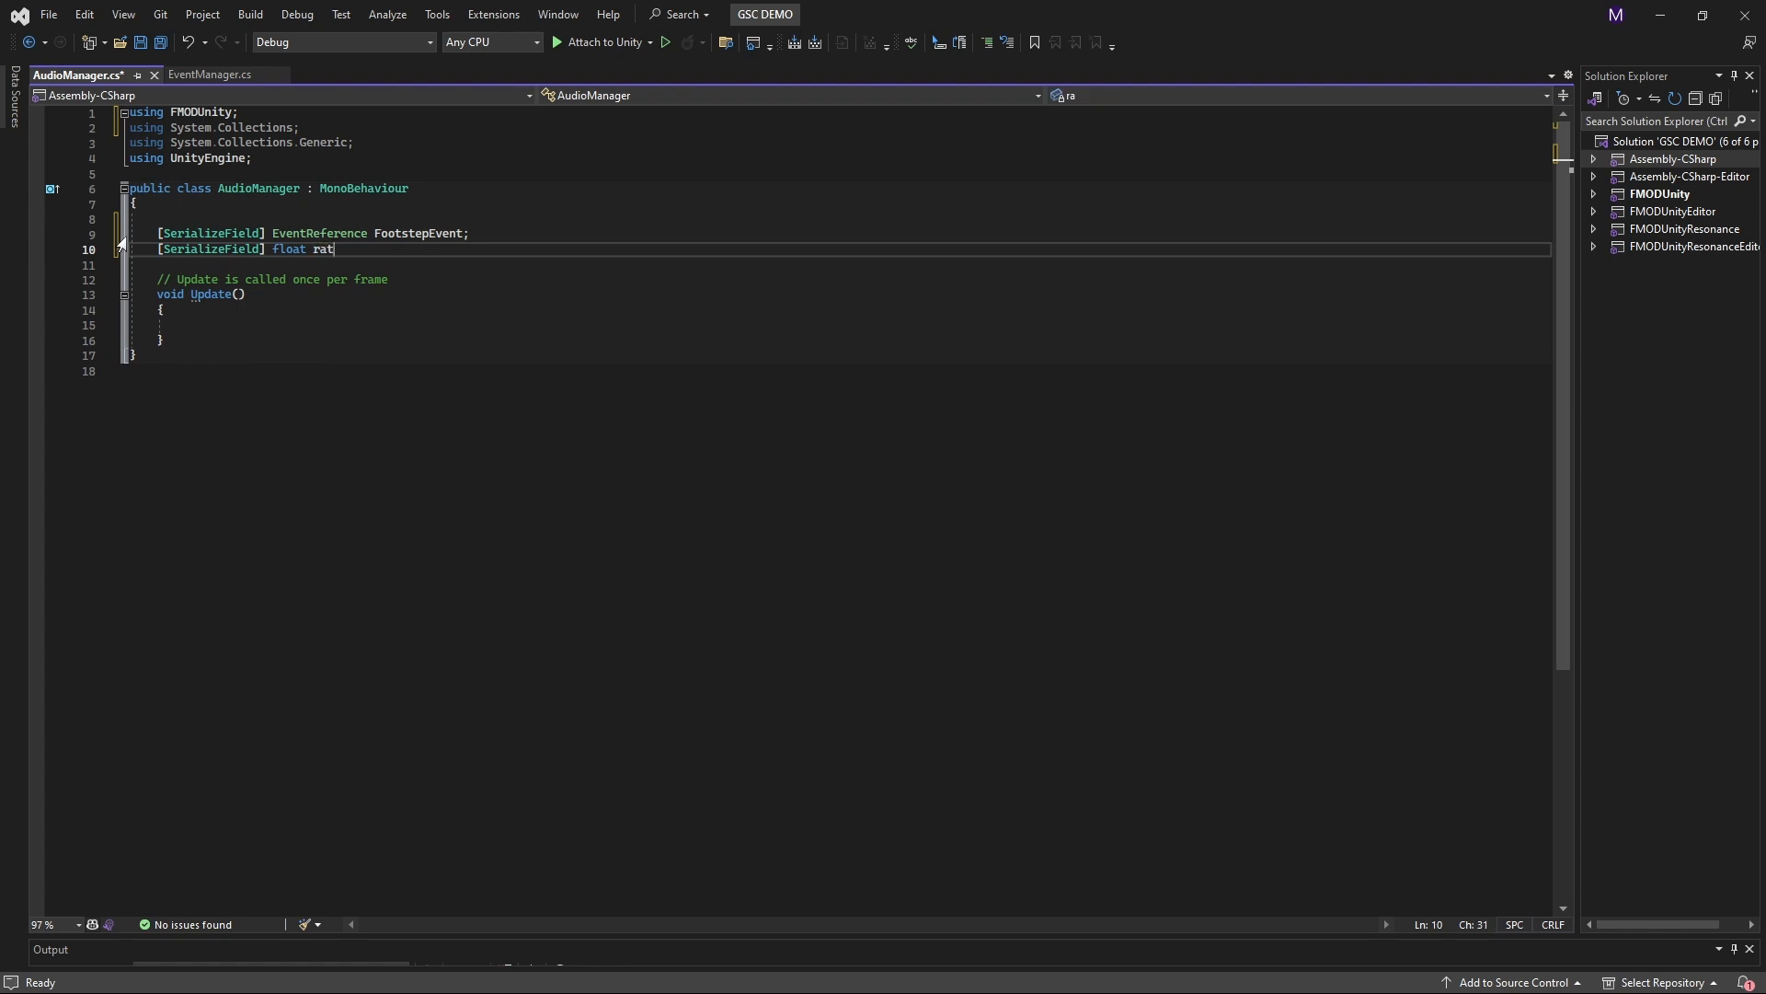
{"action": "type", "text": "e;"}
{"action": "key", "text": "Return"}
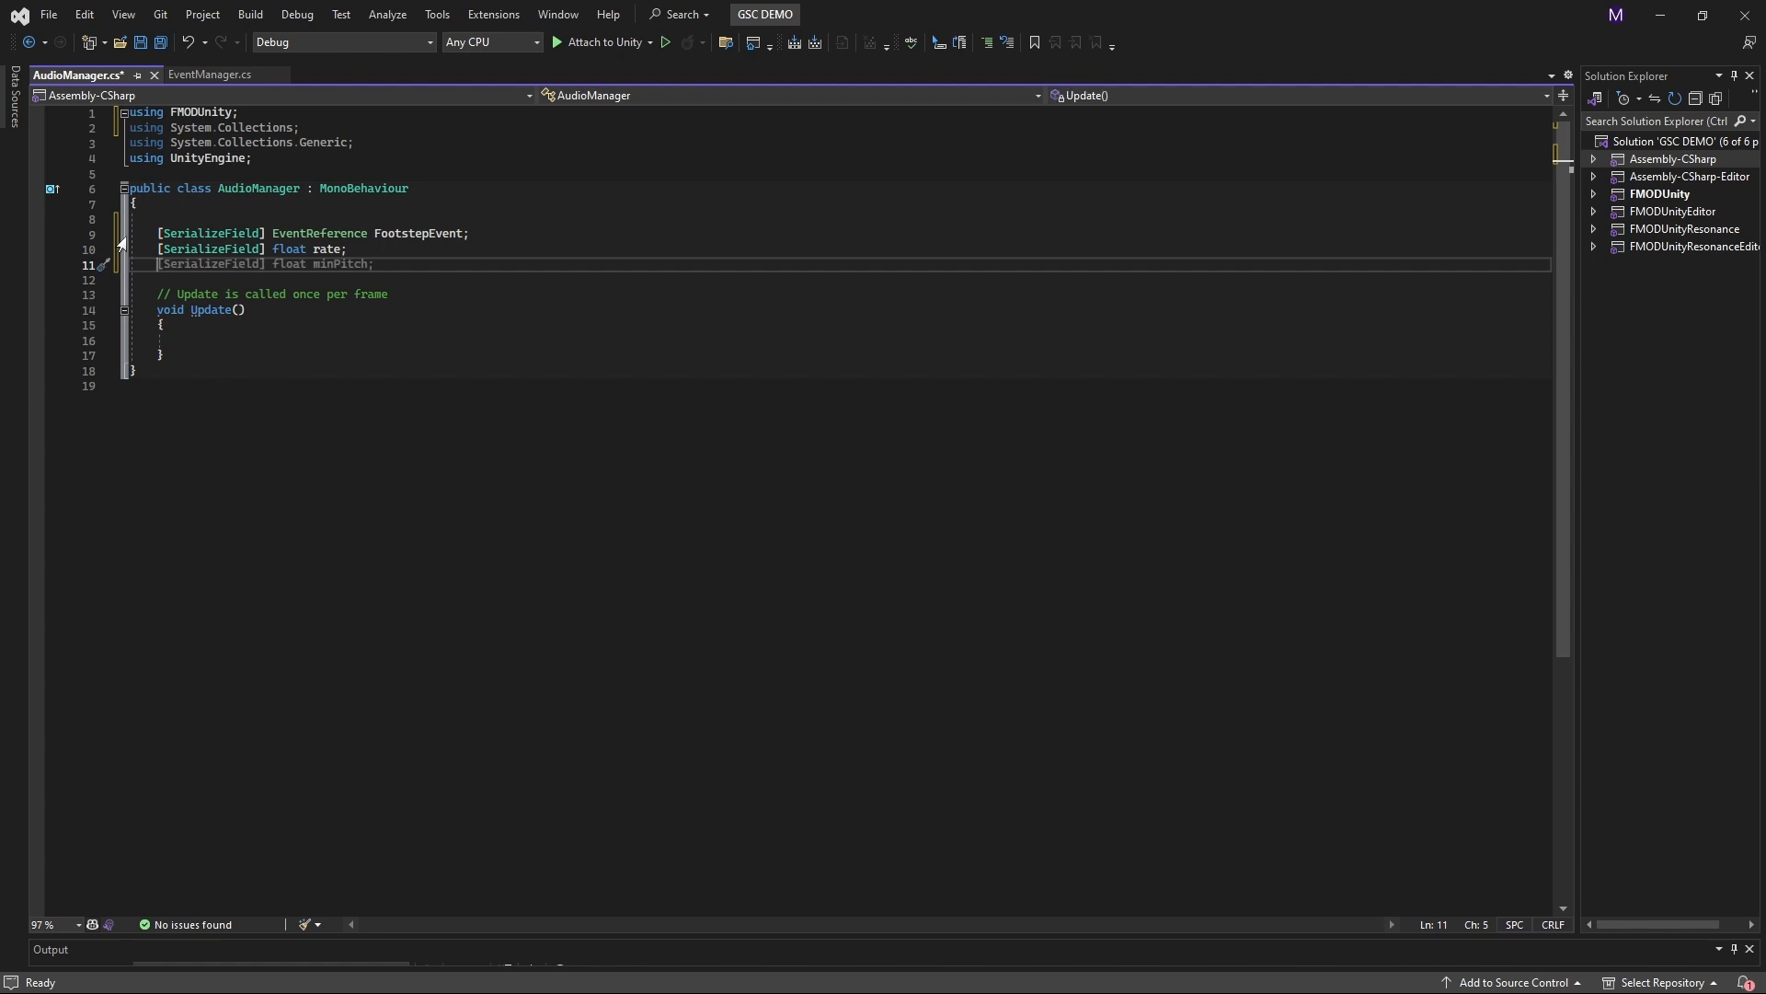
{"action": "key", "text": "BackSpace"}
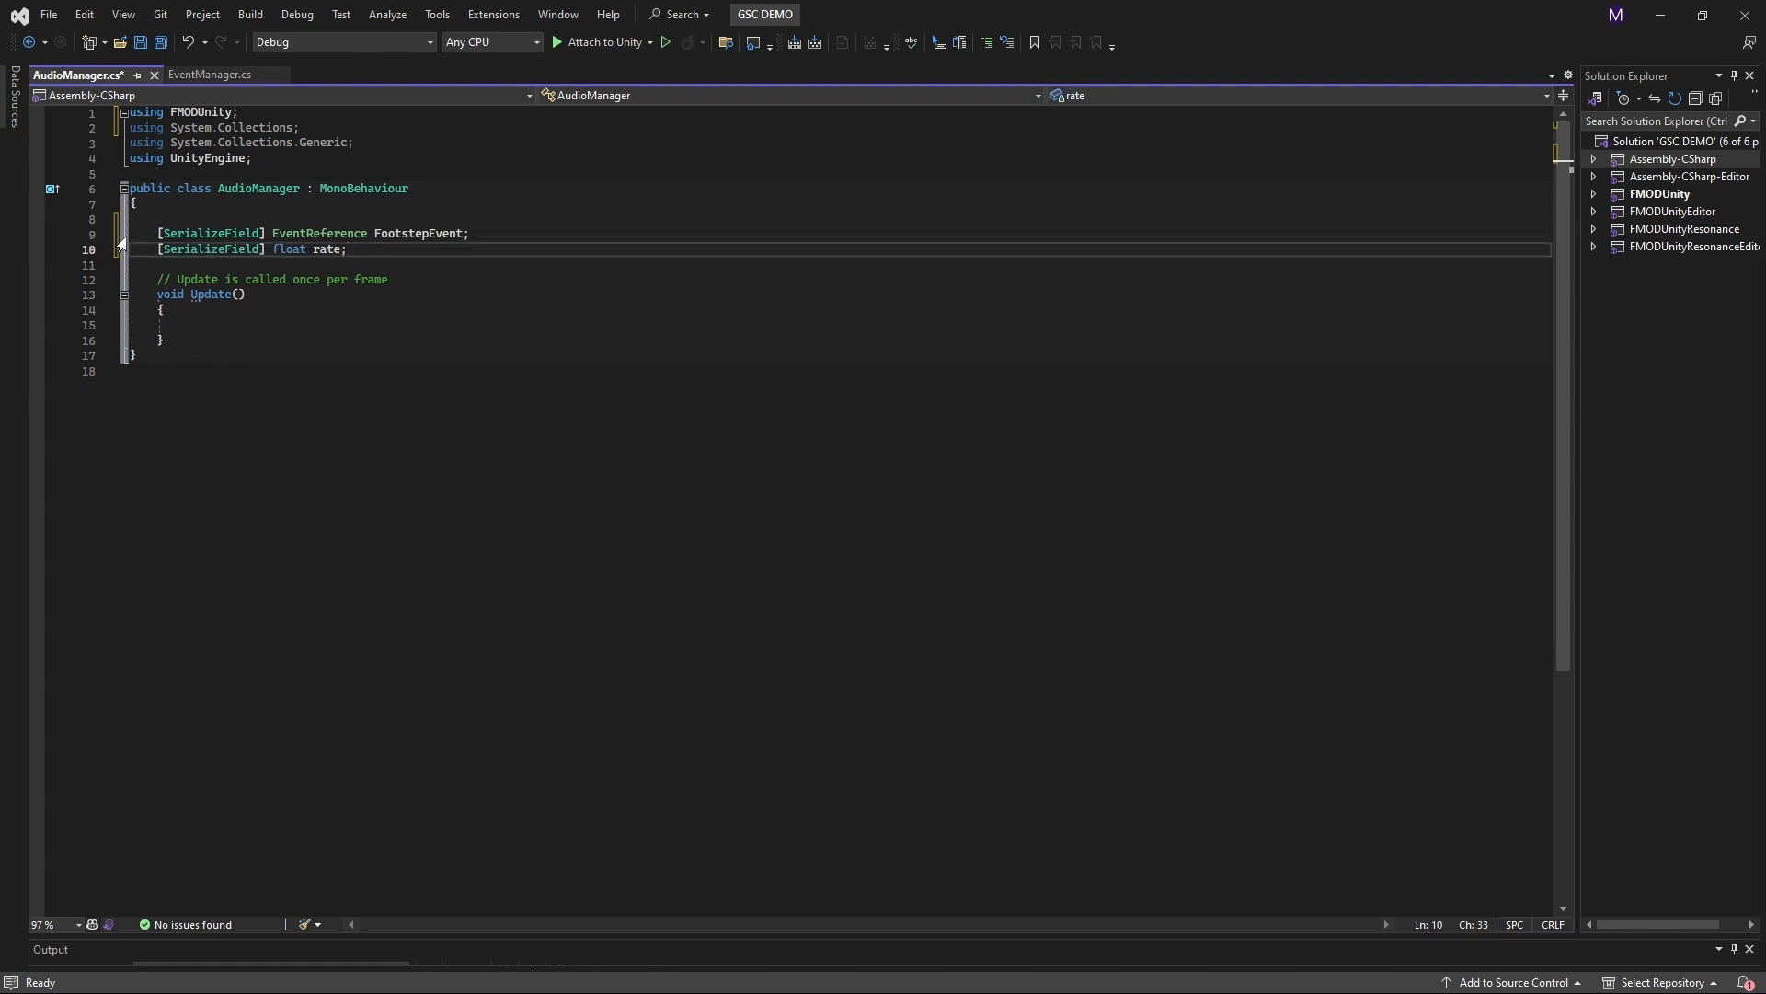
{"action": "key", "text": "ctrl+s"}
Declare a serialized GameObject field named player below the rate field
{"action": "key", "text": "Return"}
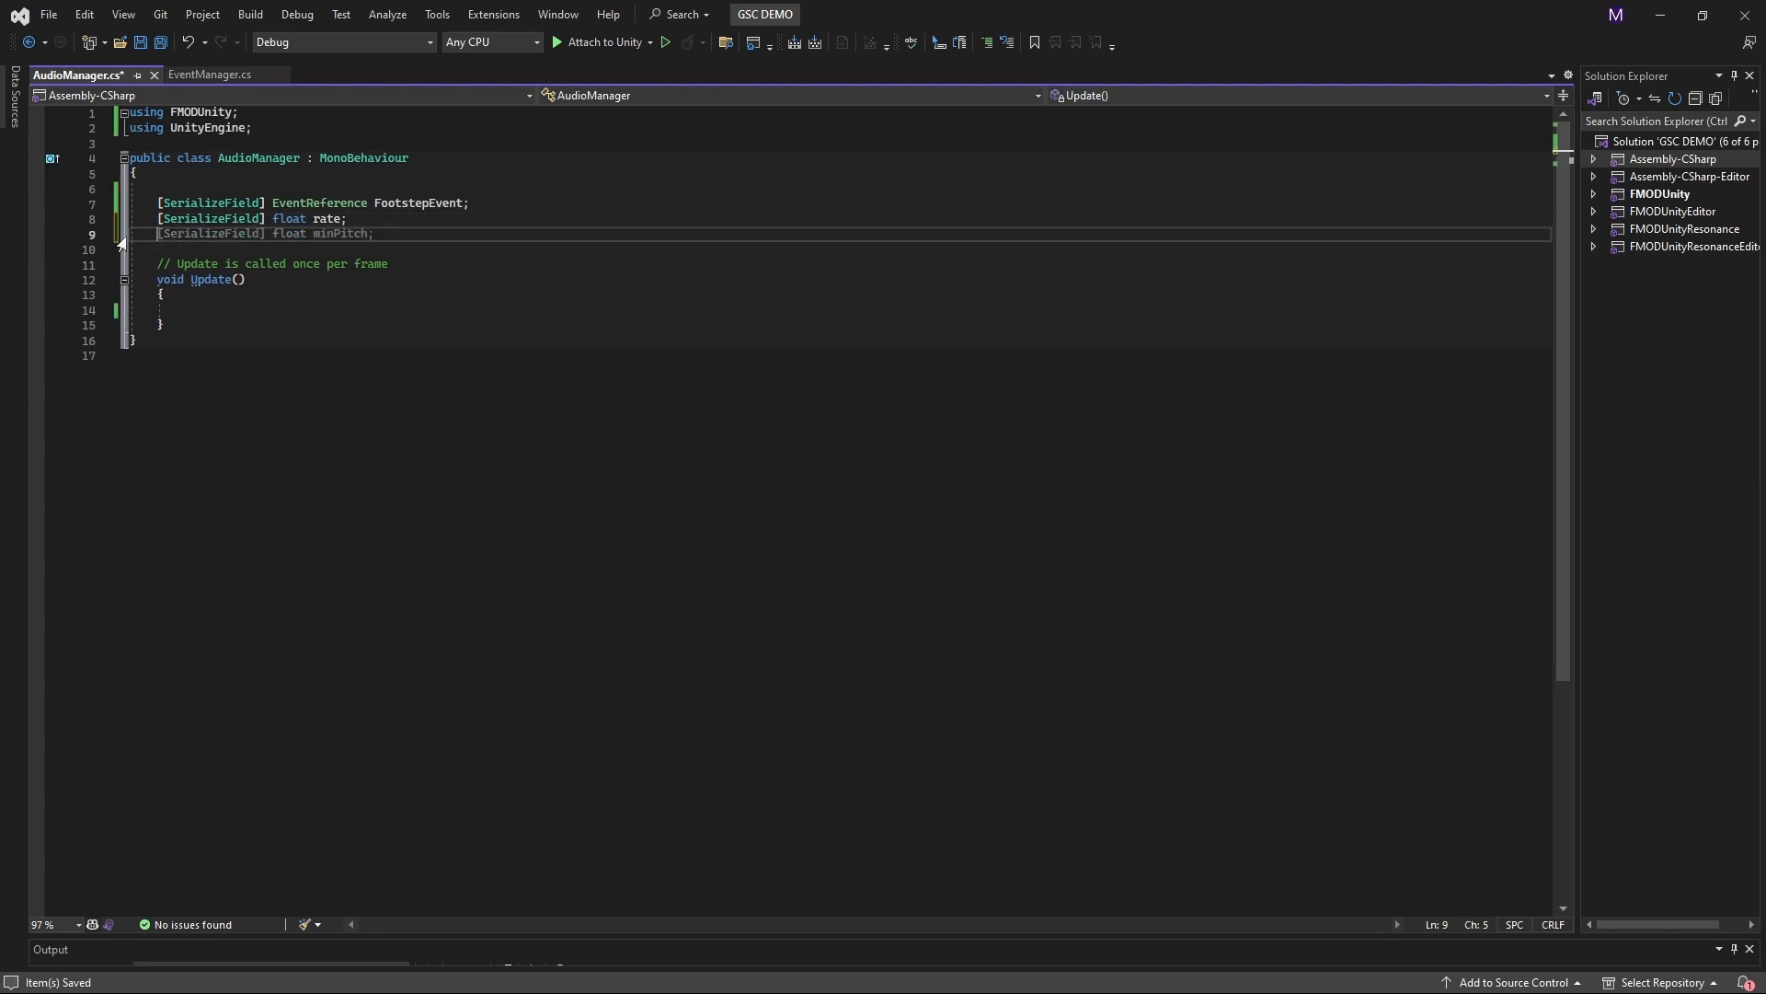
{"action": "type", "text": "["}
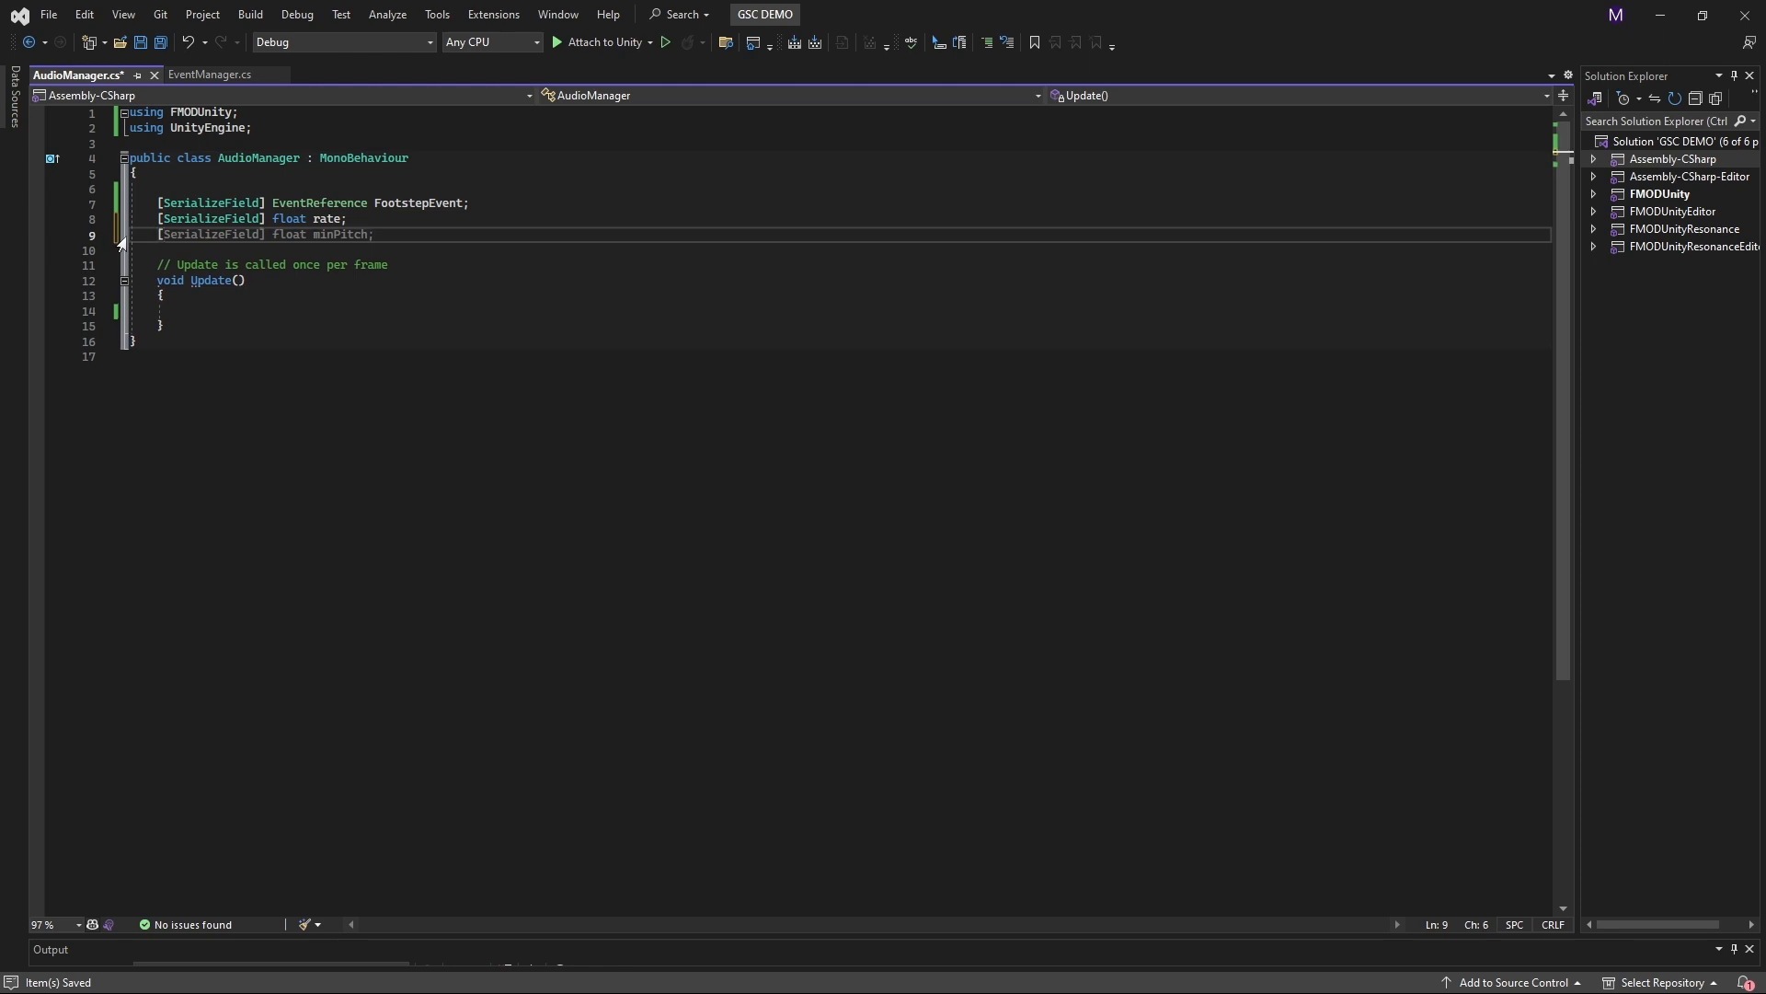
{"action": "key", "text": "Tab"}
{"action": "key", "text": "ctrl+BackSpace"}
{"action": "key", "text": "ctrl+BackSpace"}
{"action": "key", "text": "ctrl+BackSpace"}
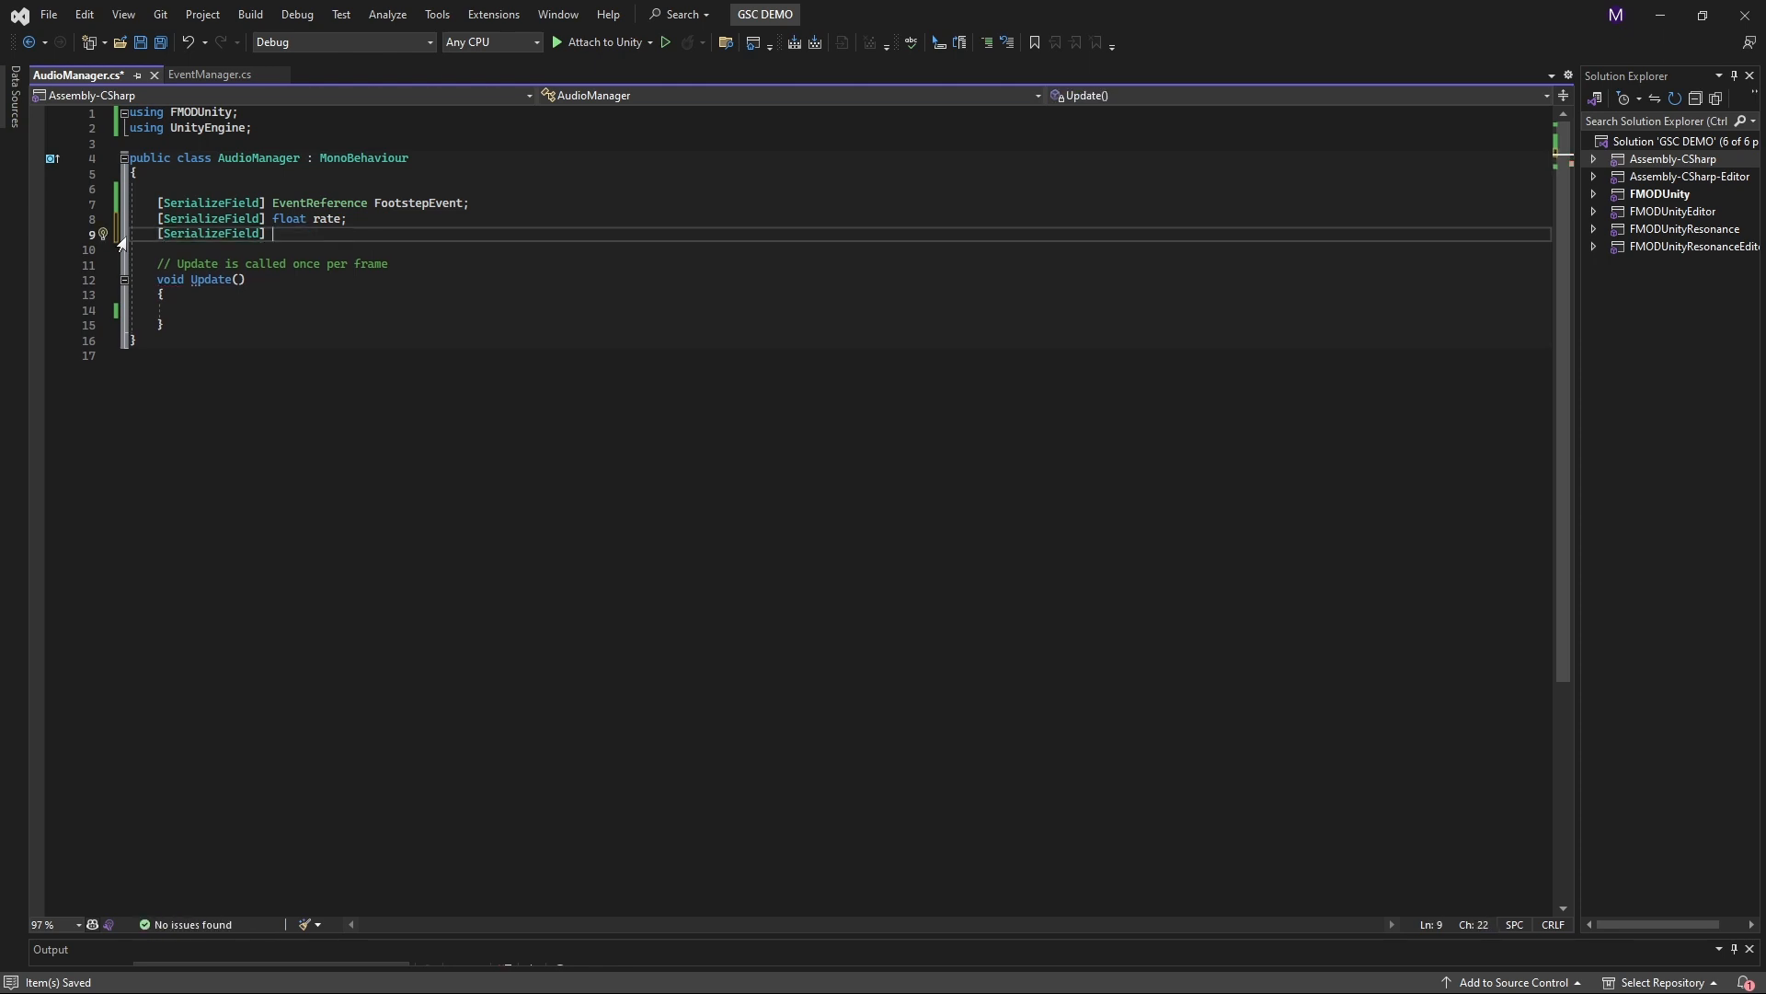
{"action": "type", "text": "GameObject p"}
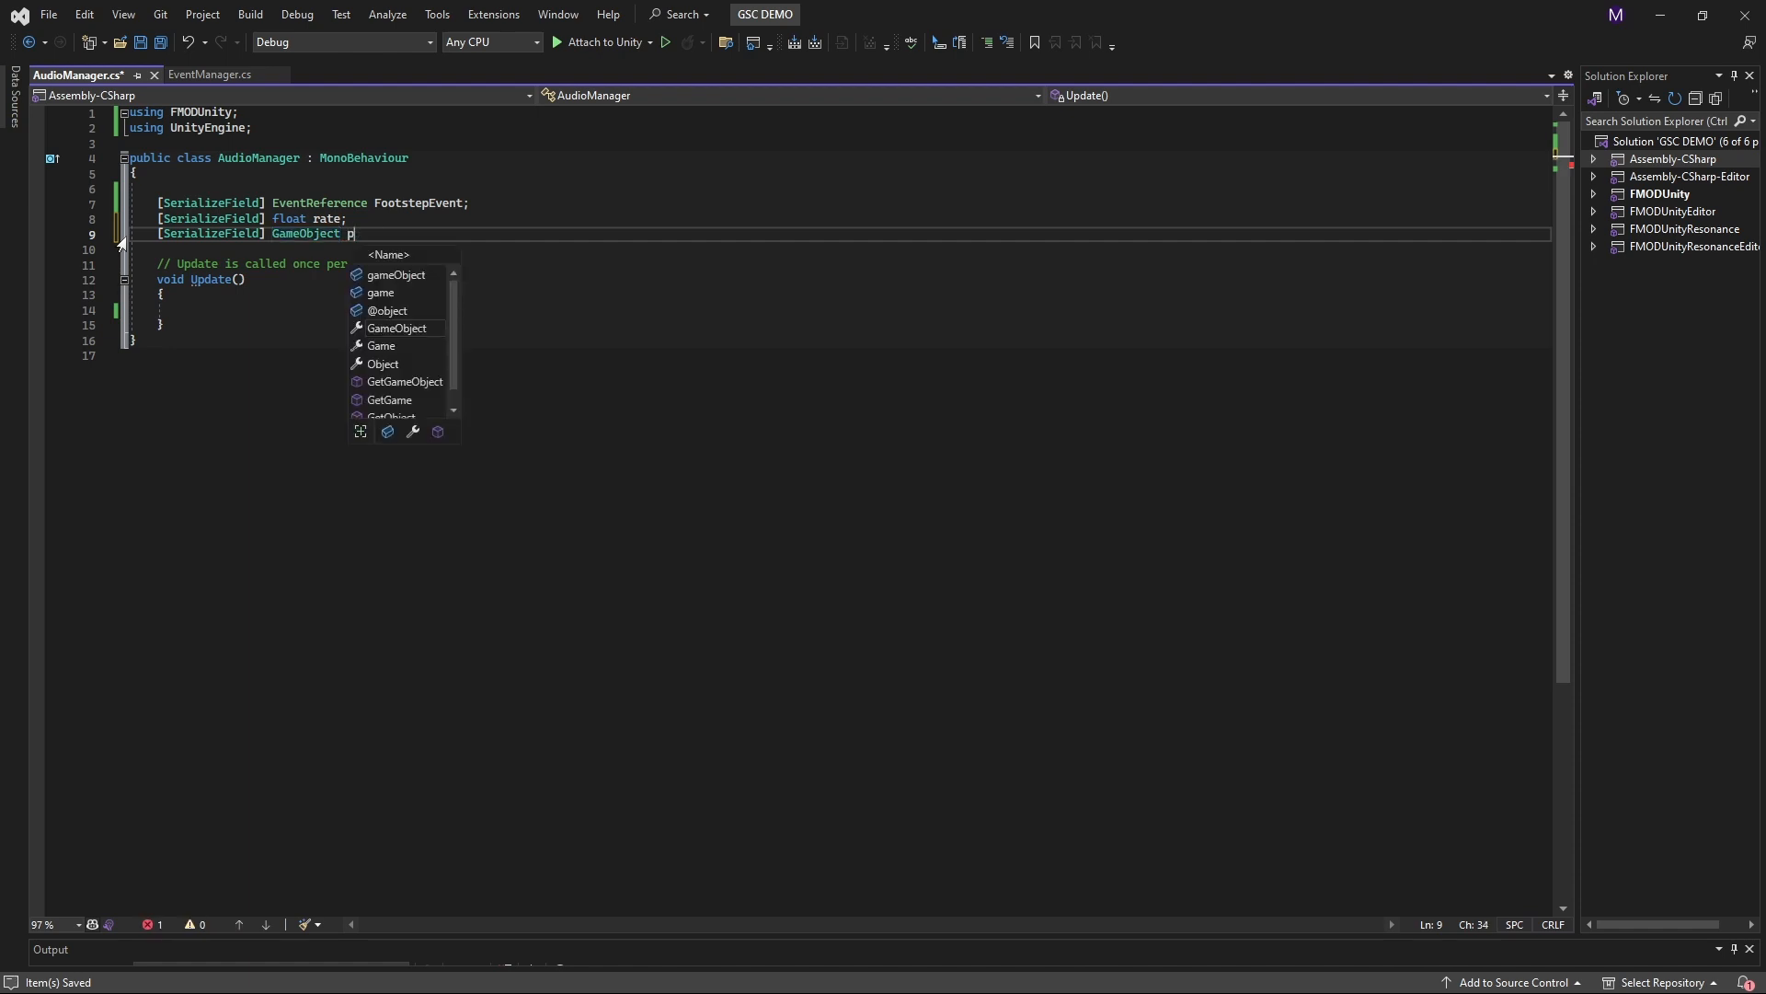
{"action": "type", "text": "layer;"}
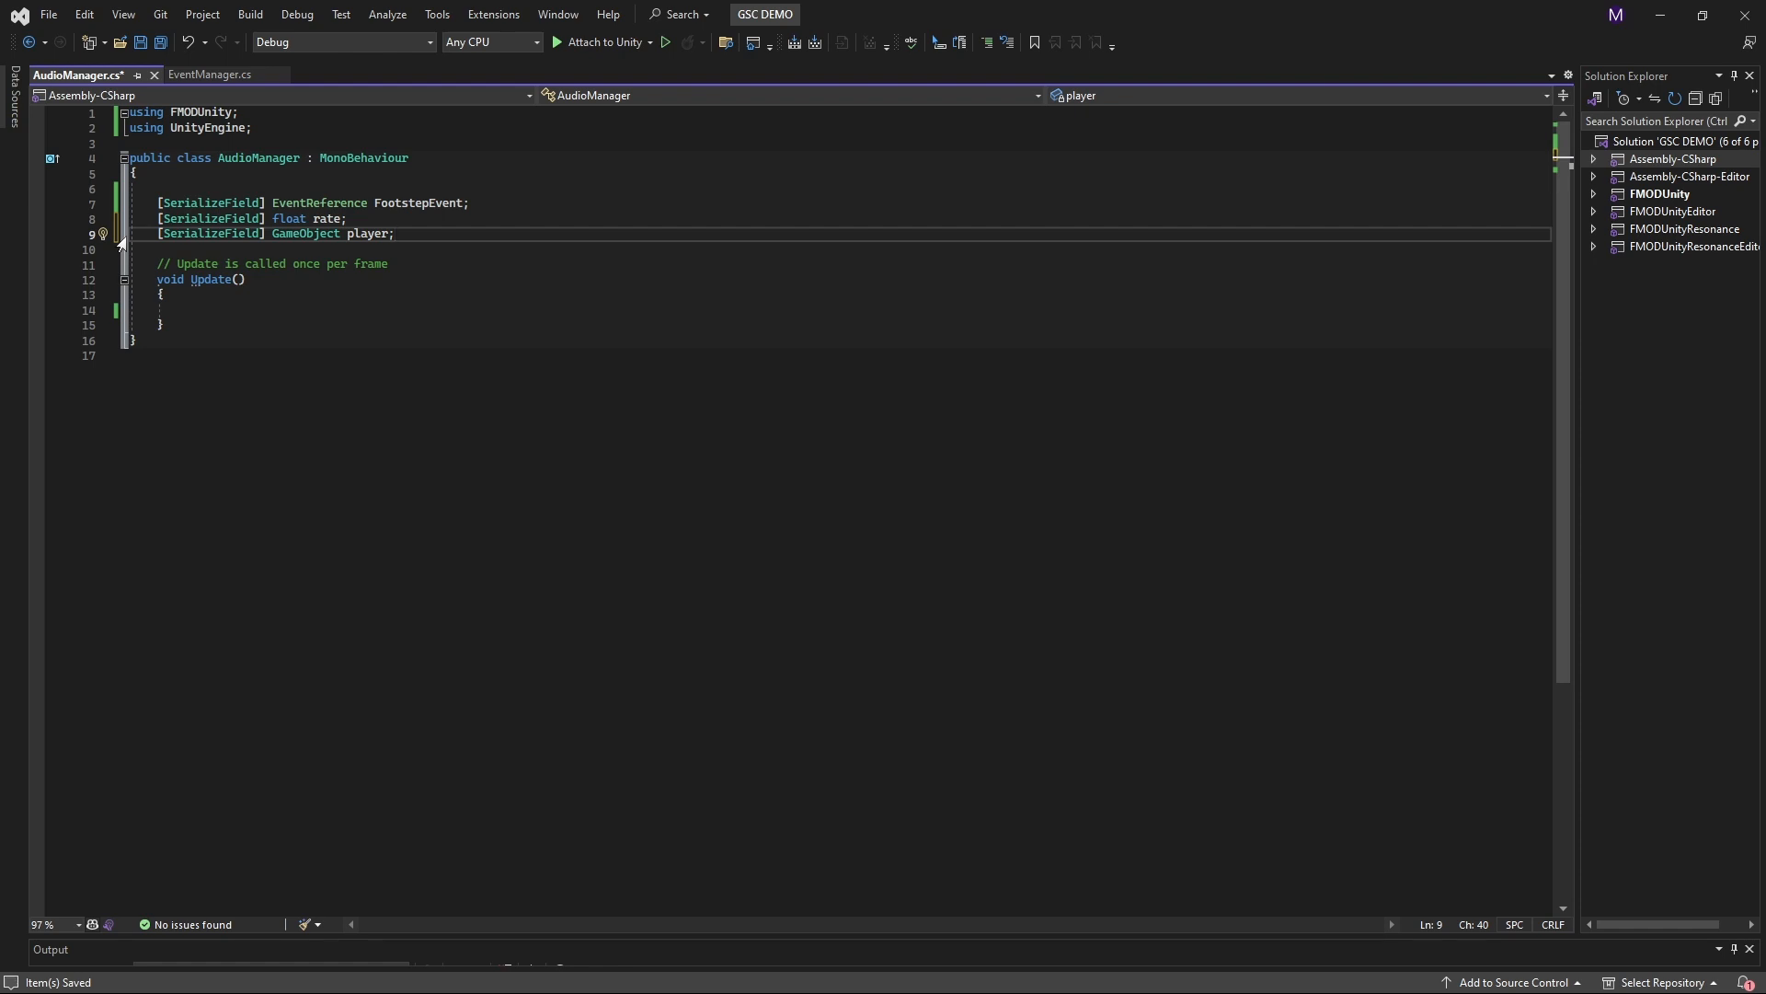
Declare a serialized FirstPersonController field named controller below the player field and save the script
{"action": "key", "text": "Return"}
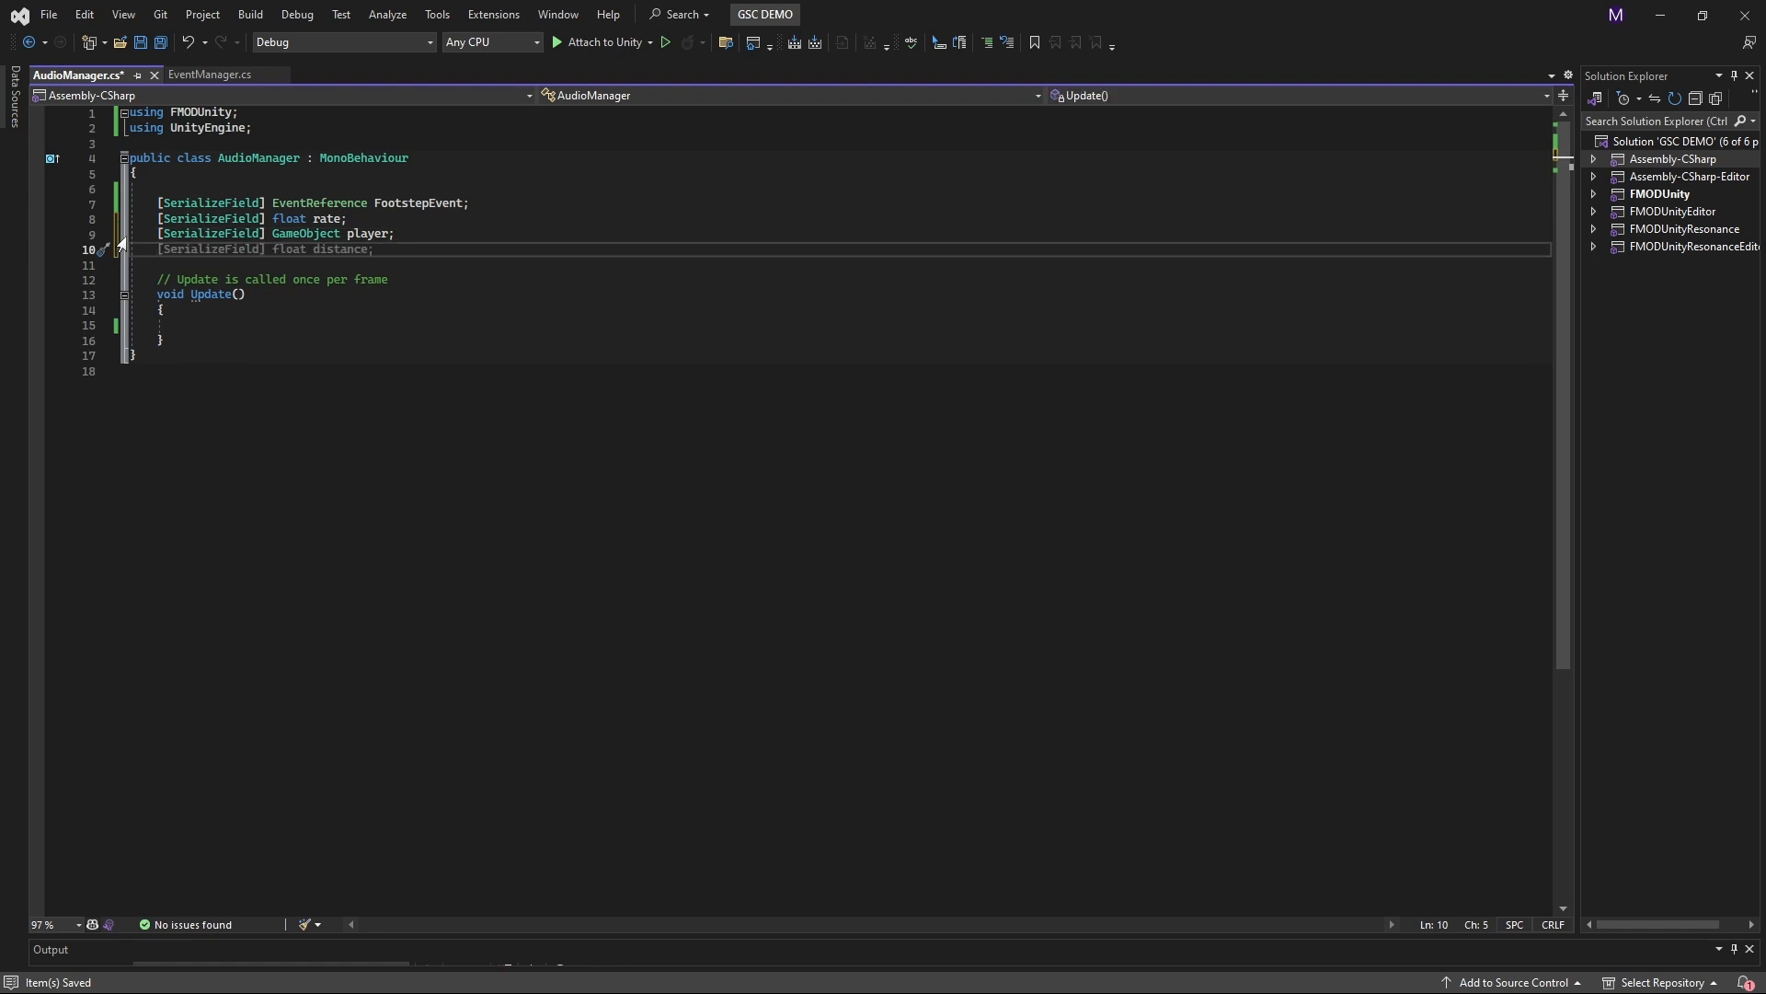
{"action": "key", "text": "Tab"}
{"action": "key", "text": "ctrl+BackSpace"}
{"action": "key", "text": "ctrl+BackSpace"}
{"action": "key", "text": "ctrl+BackSpace"}
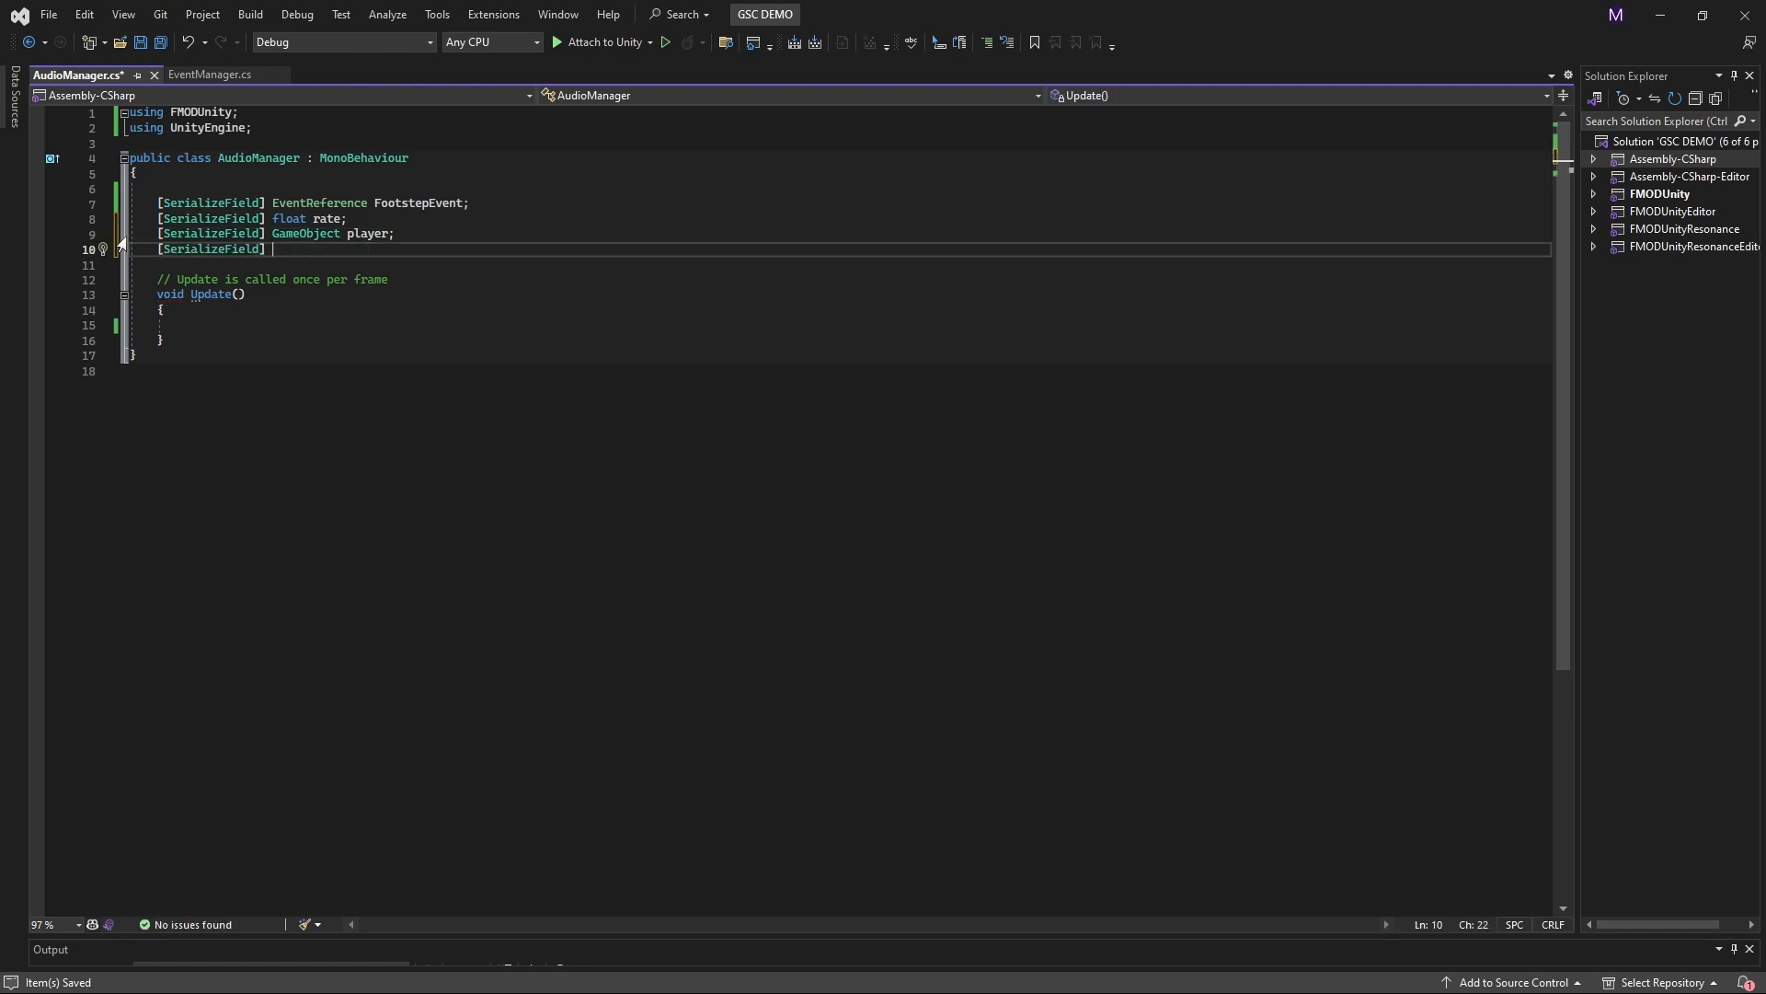
{"action": "type", "text": "FirstPersonController"}
{"action": "key", "text": "Tab"}
{"action": "key", "text": "Tab"}
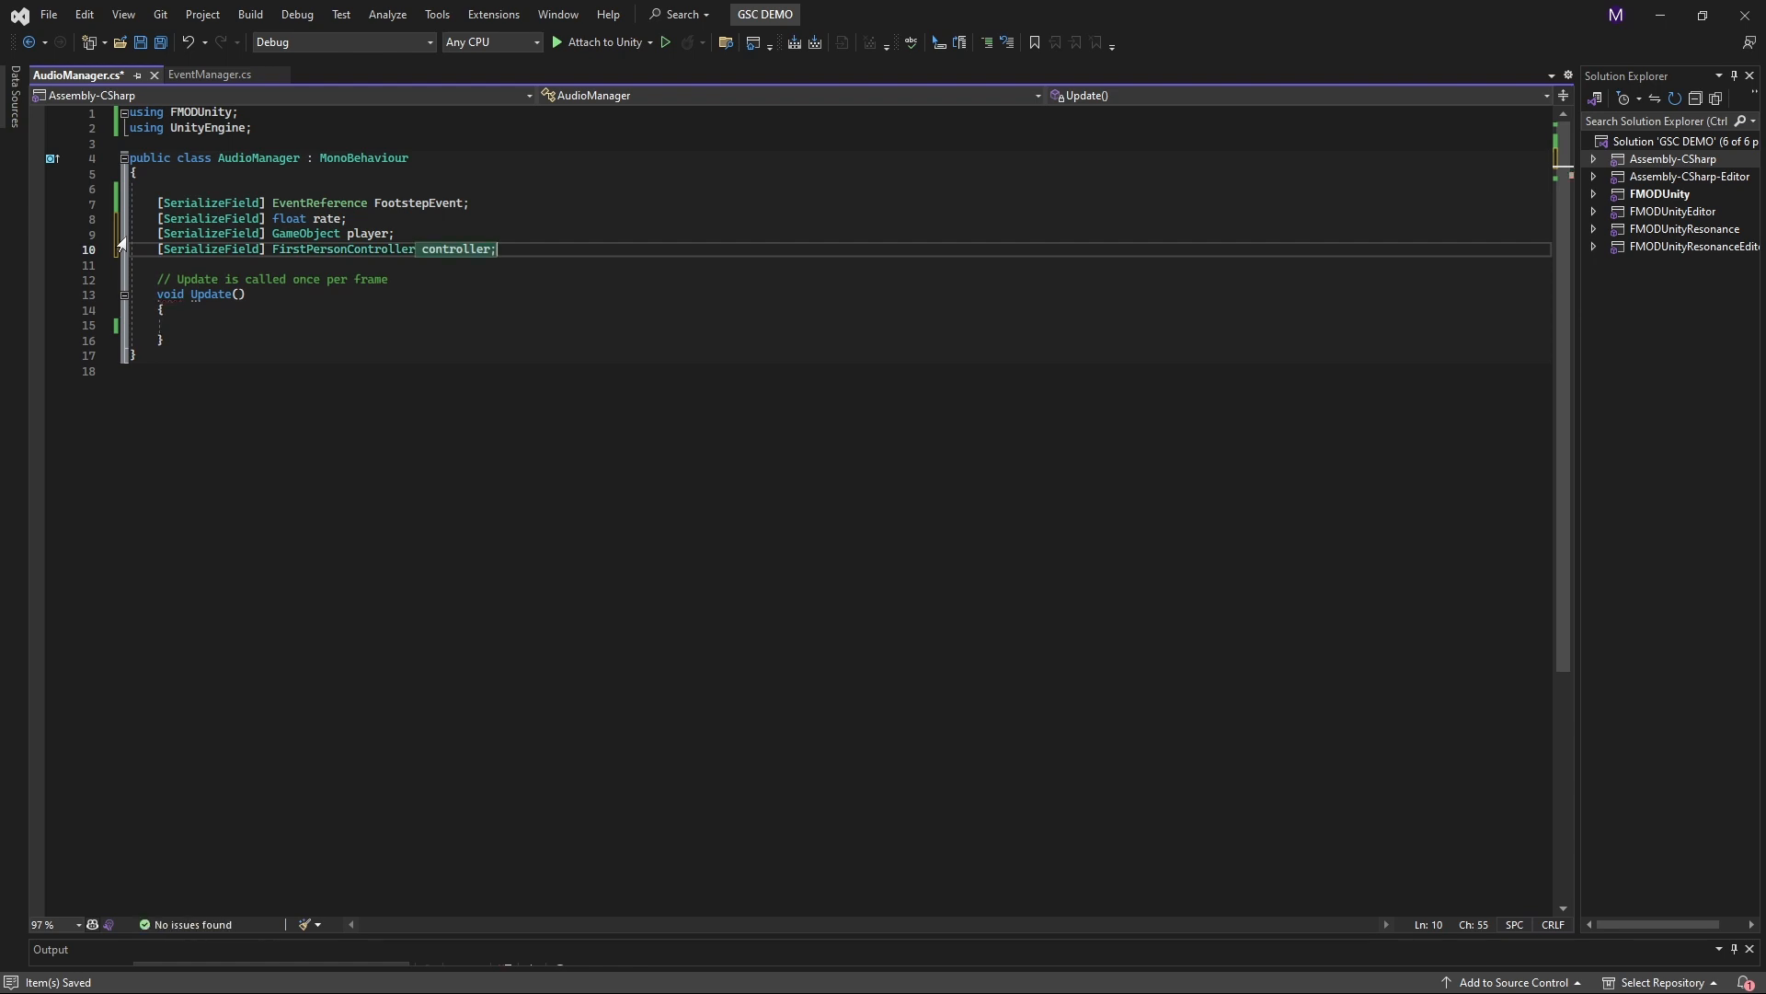
{"action": "key", "text": "ctrl+s"}
Insert blank lines between the controller field and the Update method's comment for a new method
{"action": "left_click", "coordinate": [274, 323]}
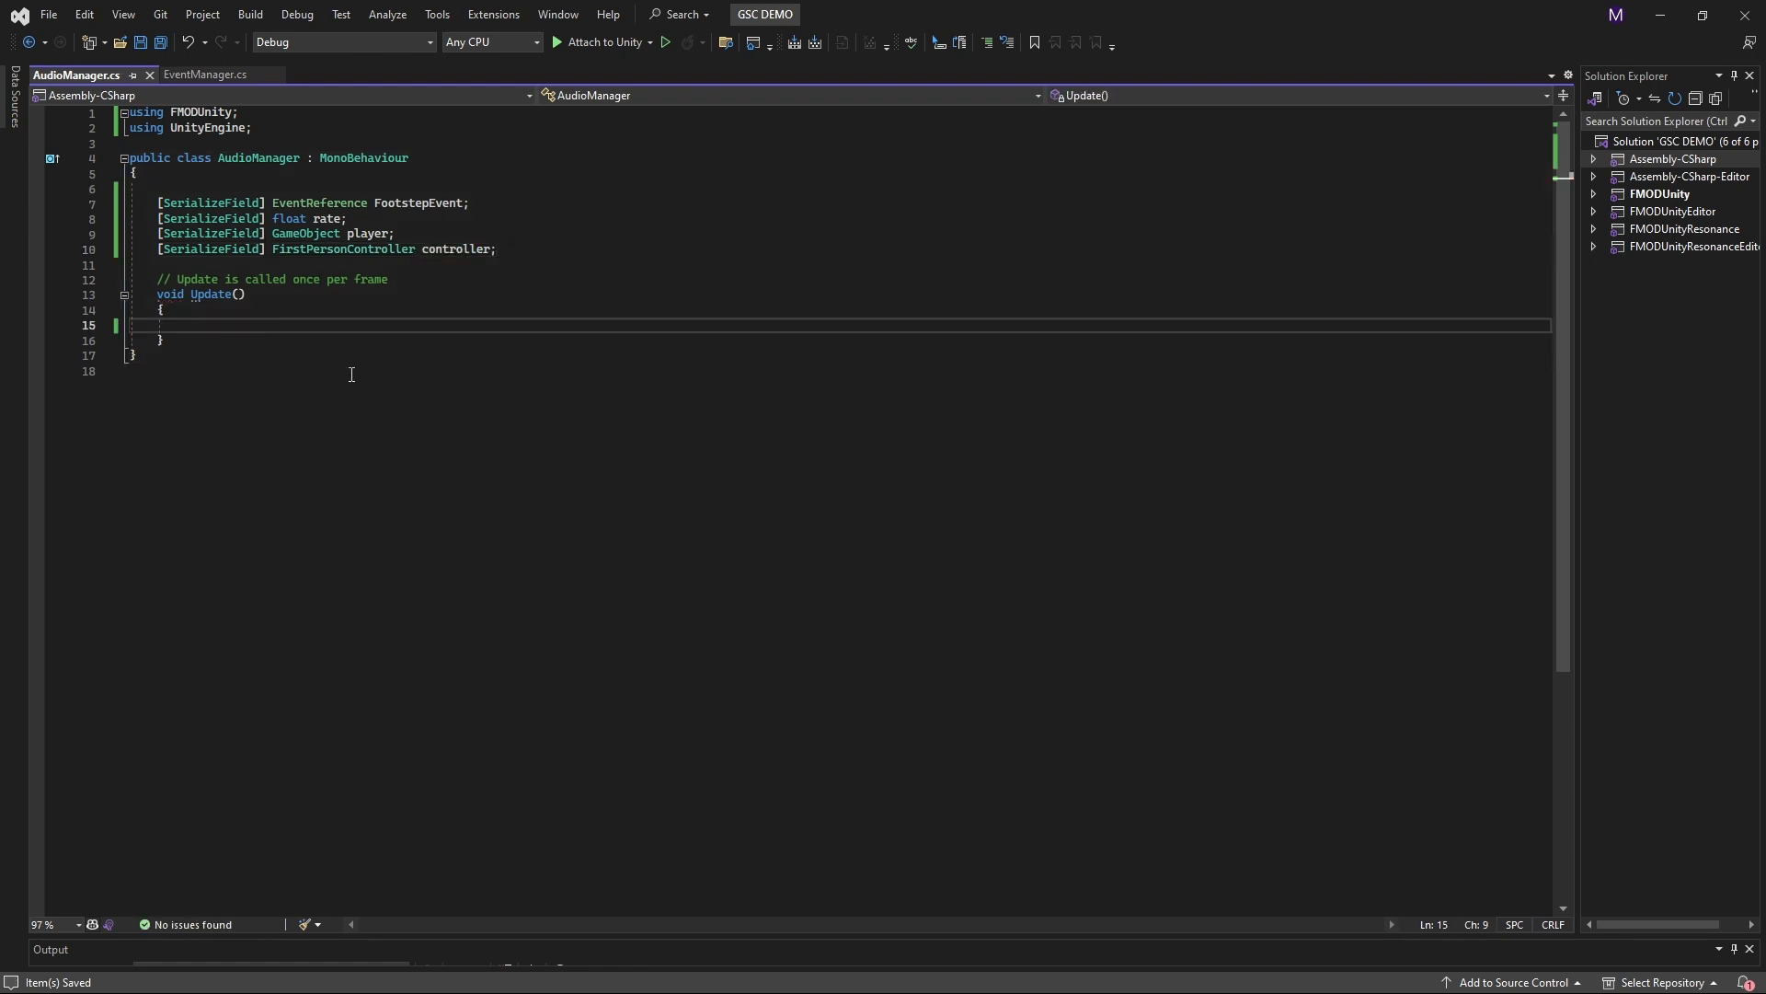
{"action": "left_click", "coordinate": [340, 267]}
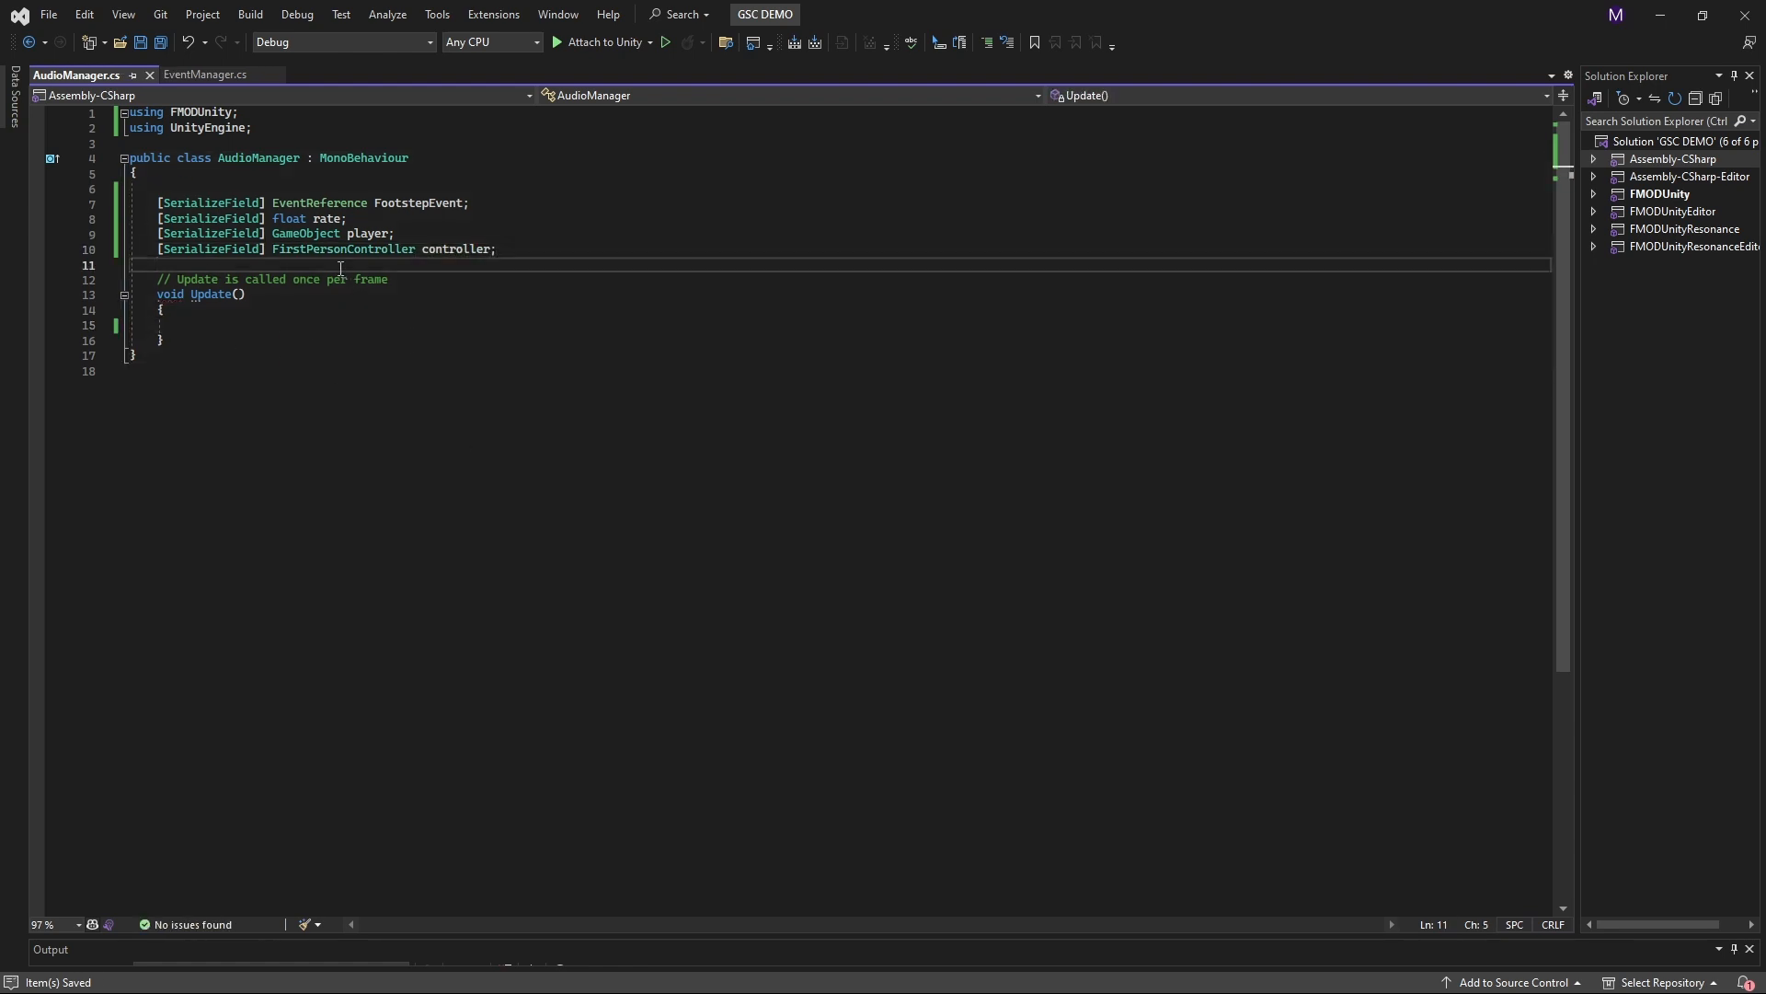
{"action": "key", "text": "Return"}
{"action": "key", "text": "Right"}
{"action": "key", "text": "Up"}
{"action": "key", "text": "Up"}
{"action": "key", "text": "Return"}
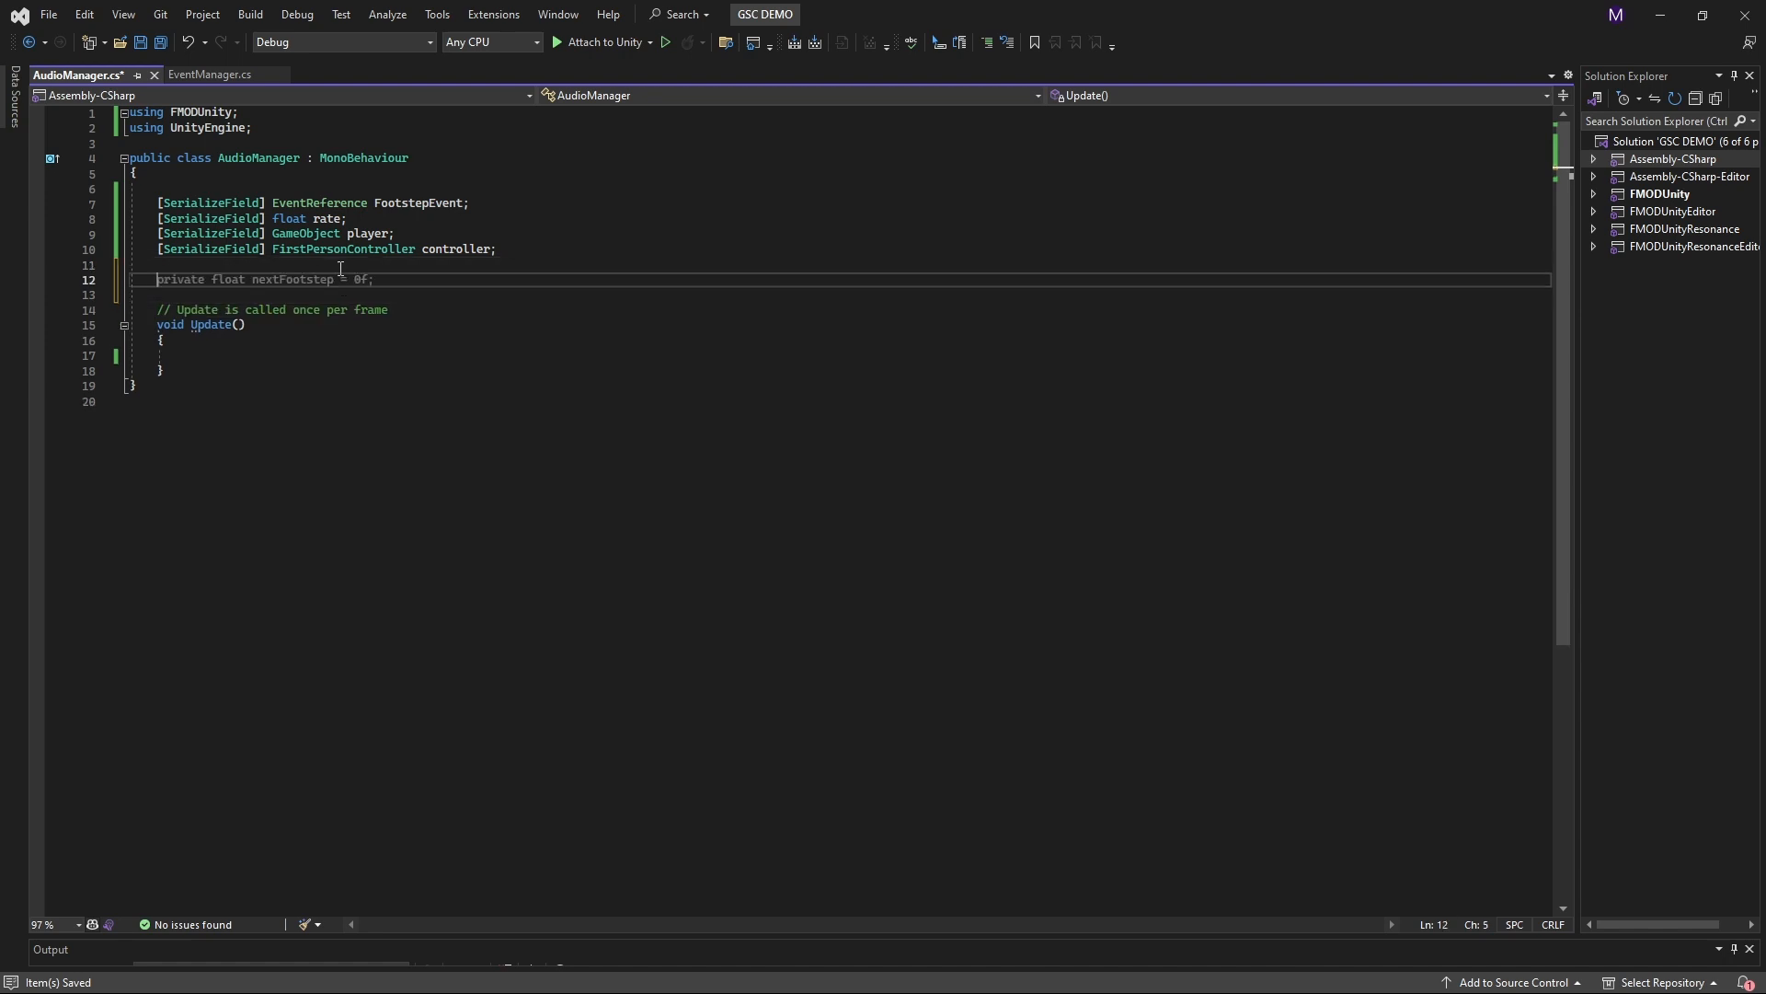
Declare a public void method PlayFootstep() with an empty body above the Update method
{"action": "type", "text": "pyu"}
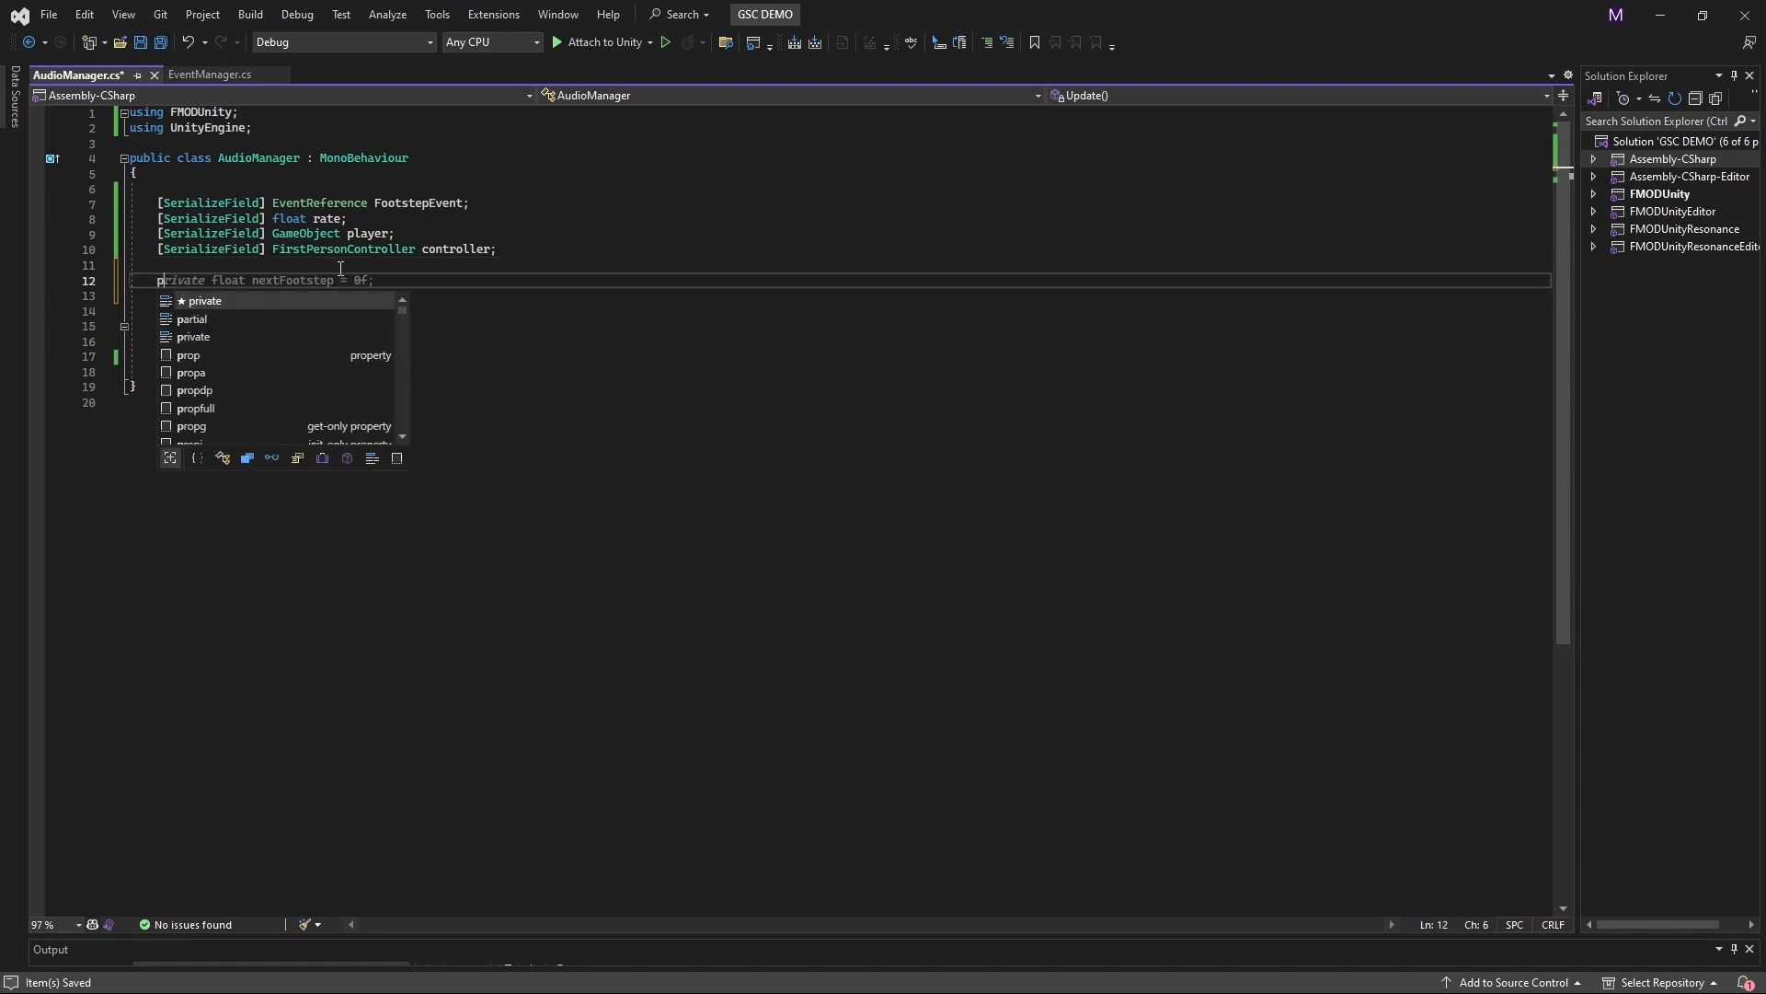
{"action": "key", "text": "BackSpace"}
{"action": "key", "text": "BackSpace"}
{"action": "type", "text": "ub"}
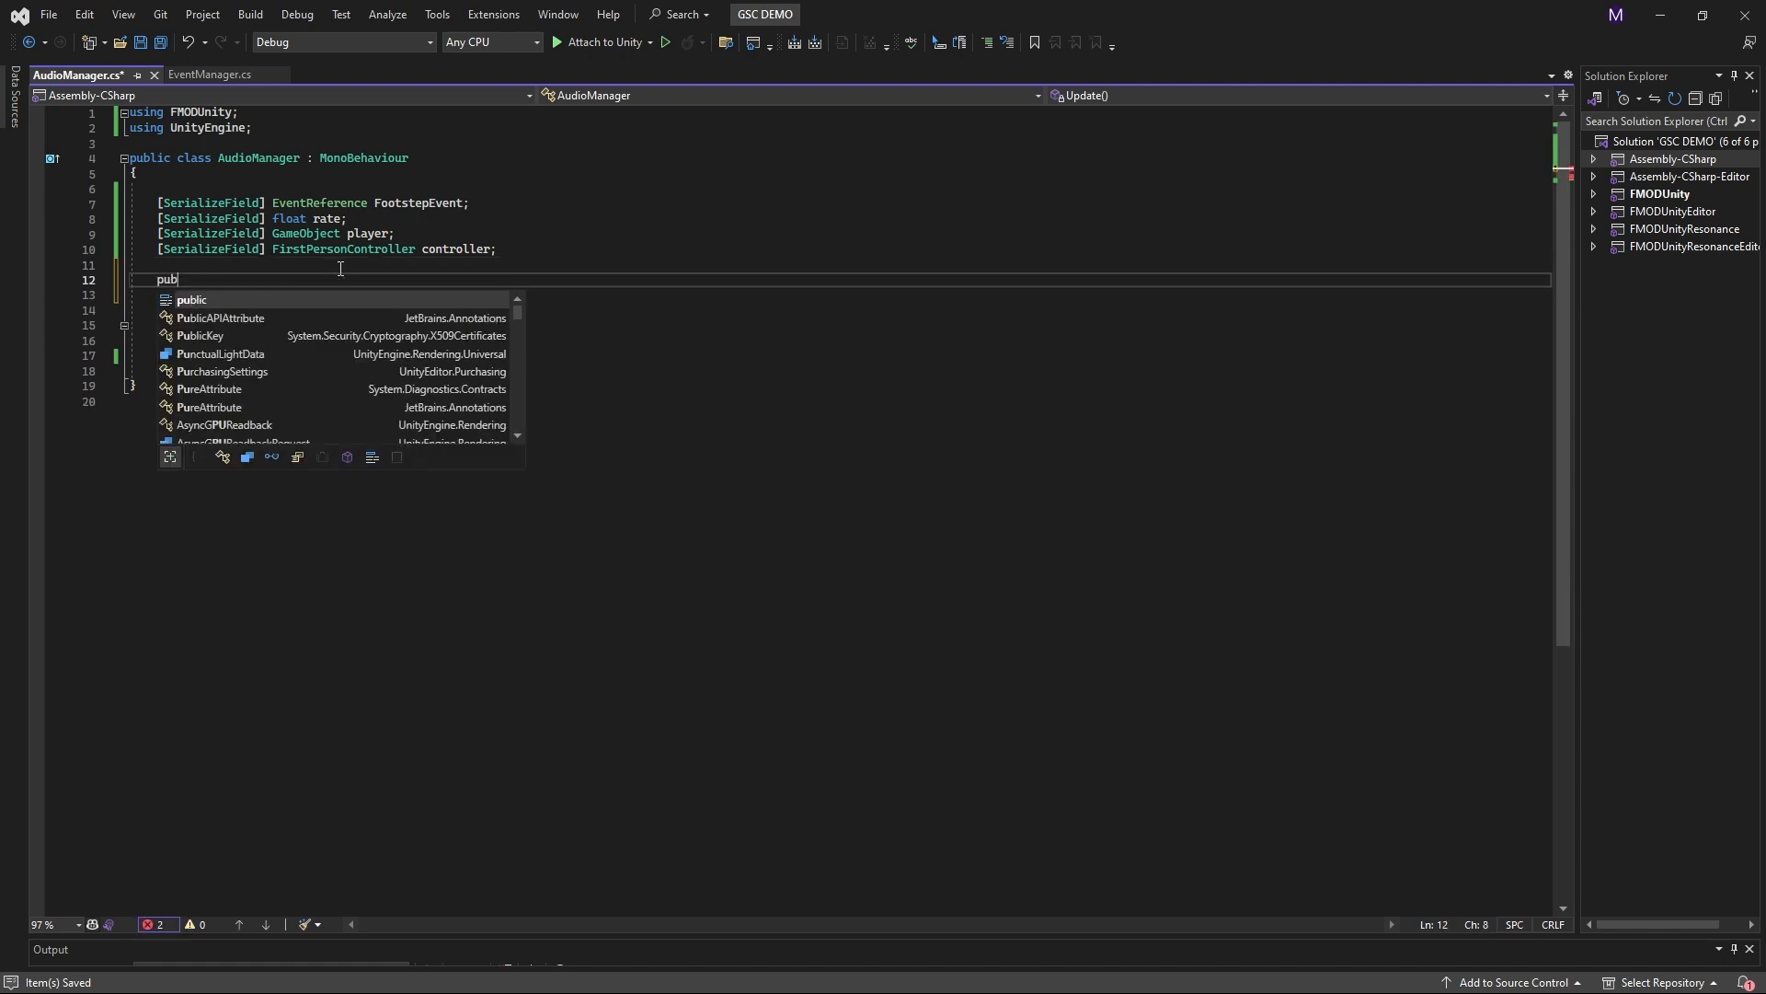
{"action": "type", "text": "lic void Foot"}
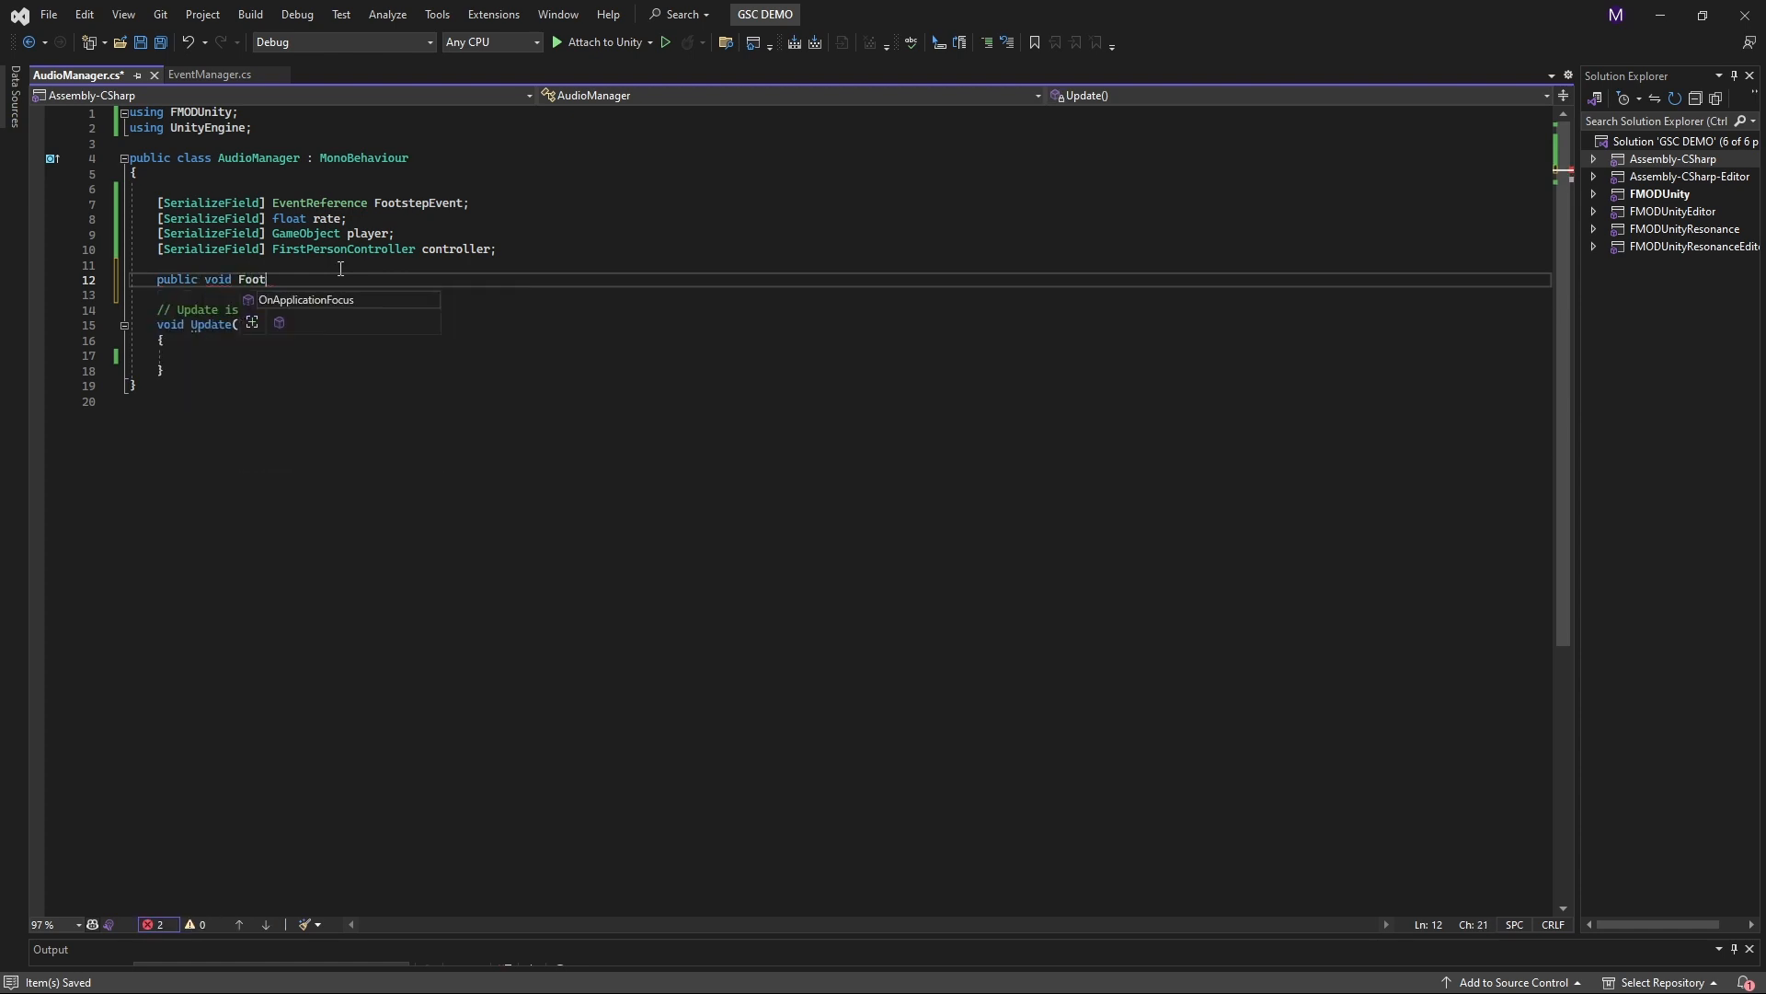
{"action": "type", "text": "step("}
{"action": "key", "text": "BackSpace"}
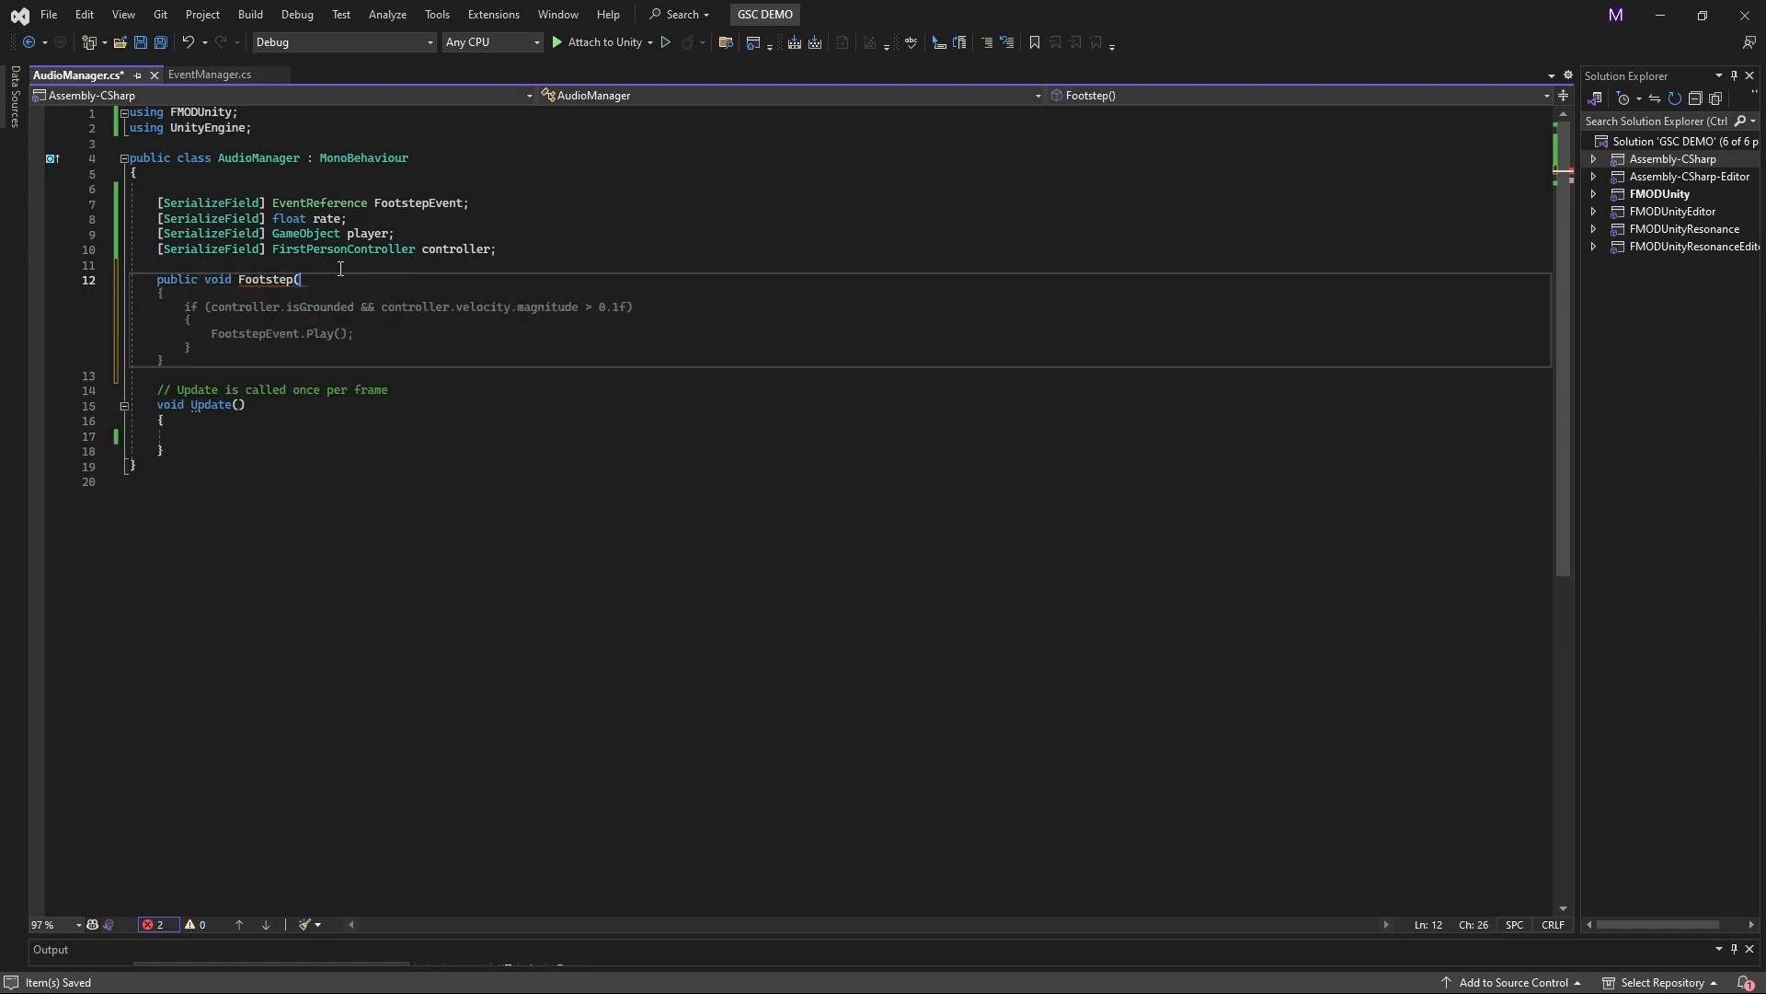
{"action": "key", "text": "ctrl+shift+Left"}
{"action": "key", "text": "BackSpace"}
{"action": "type", "text": "Play"}
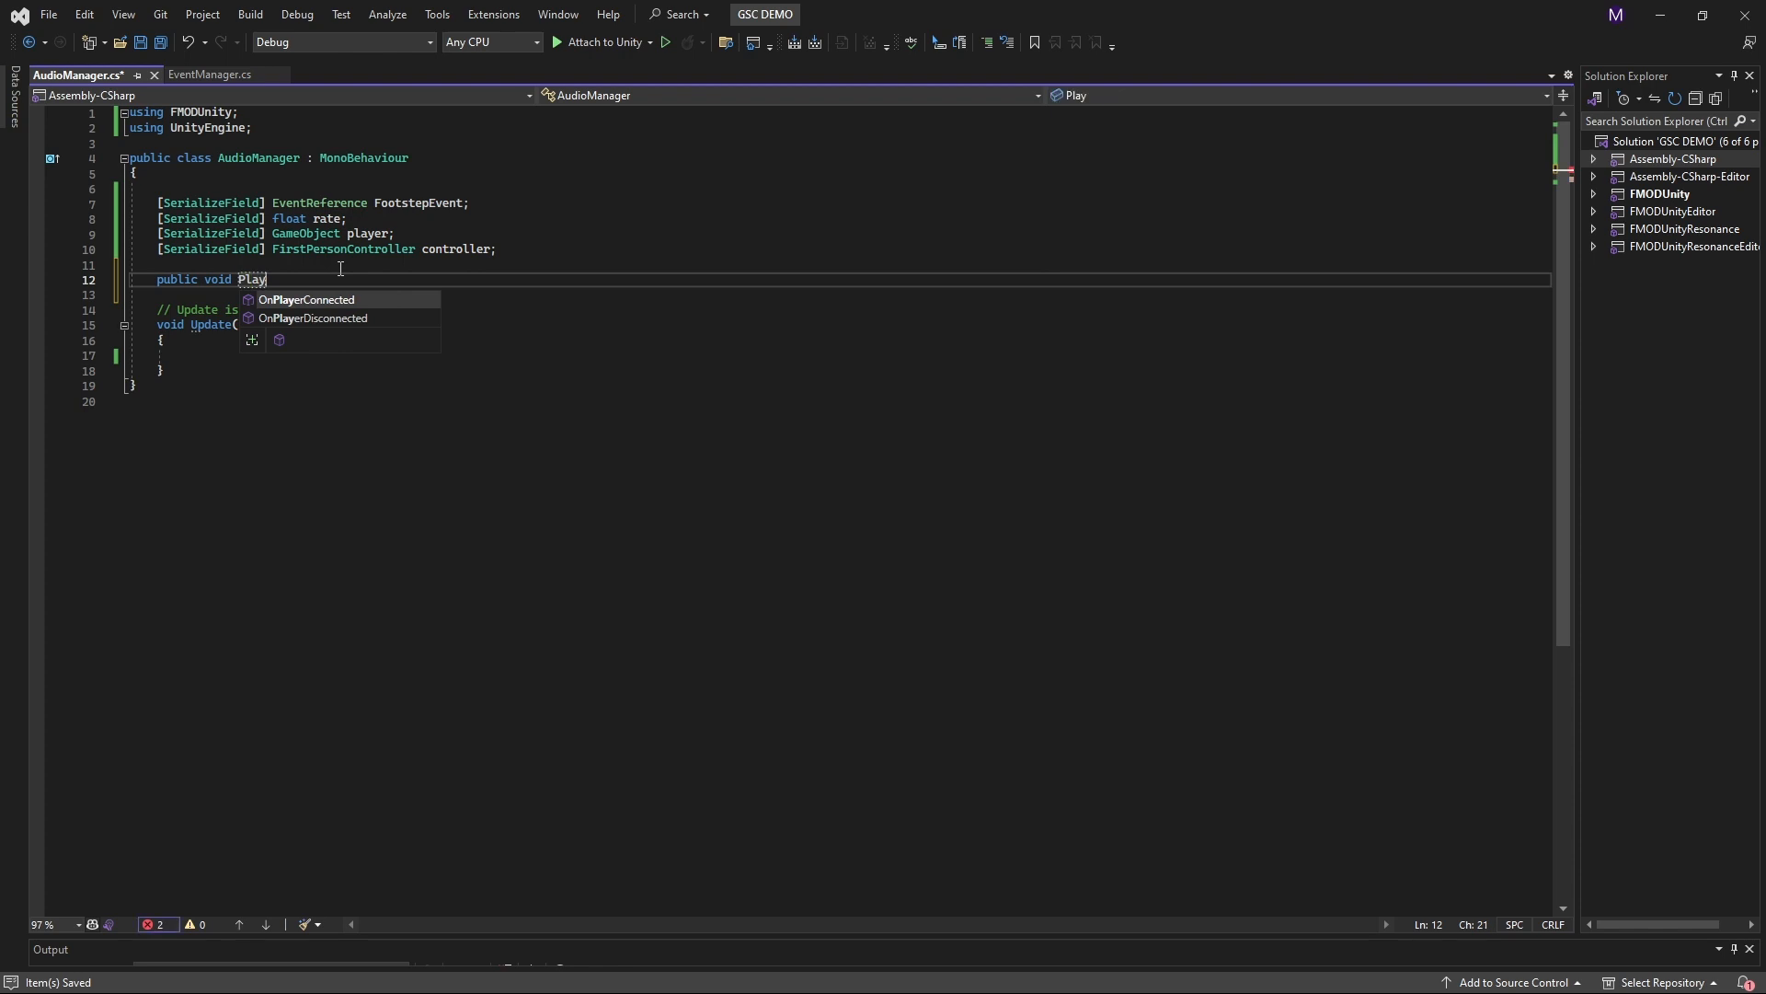
{"action": "type", "text": "Footstep()"}
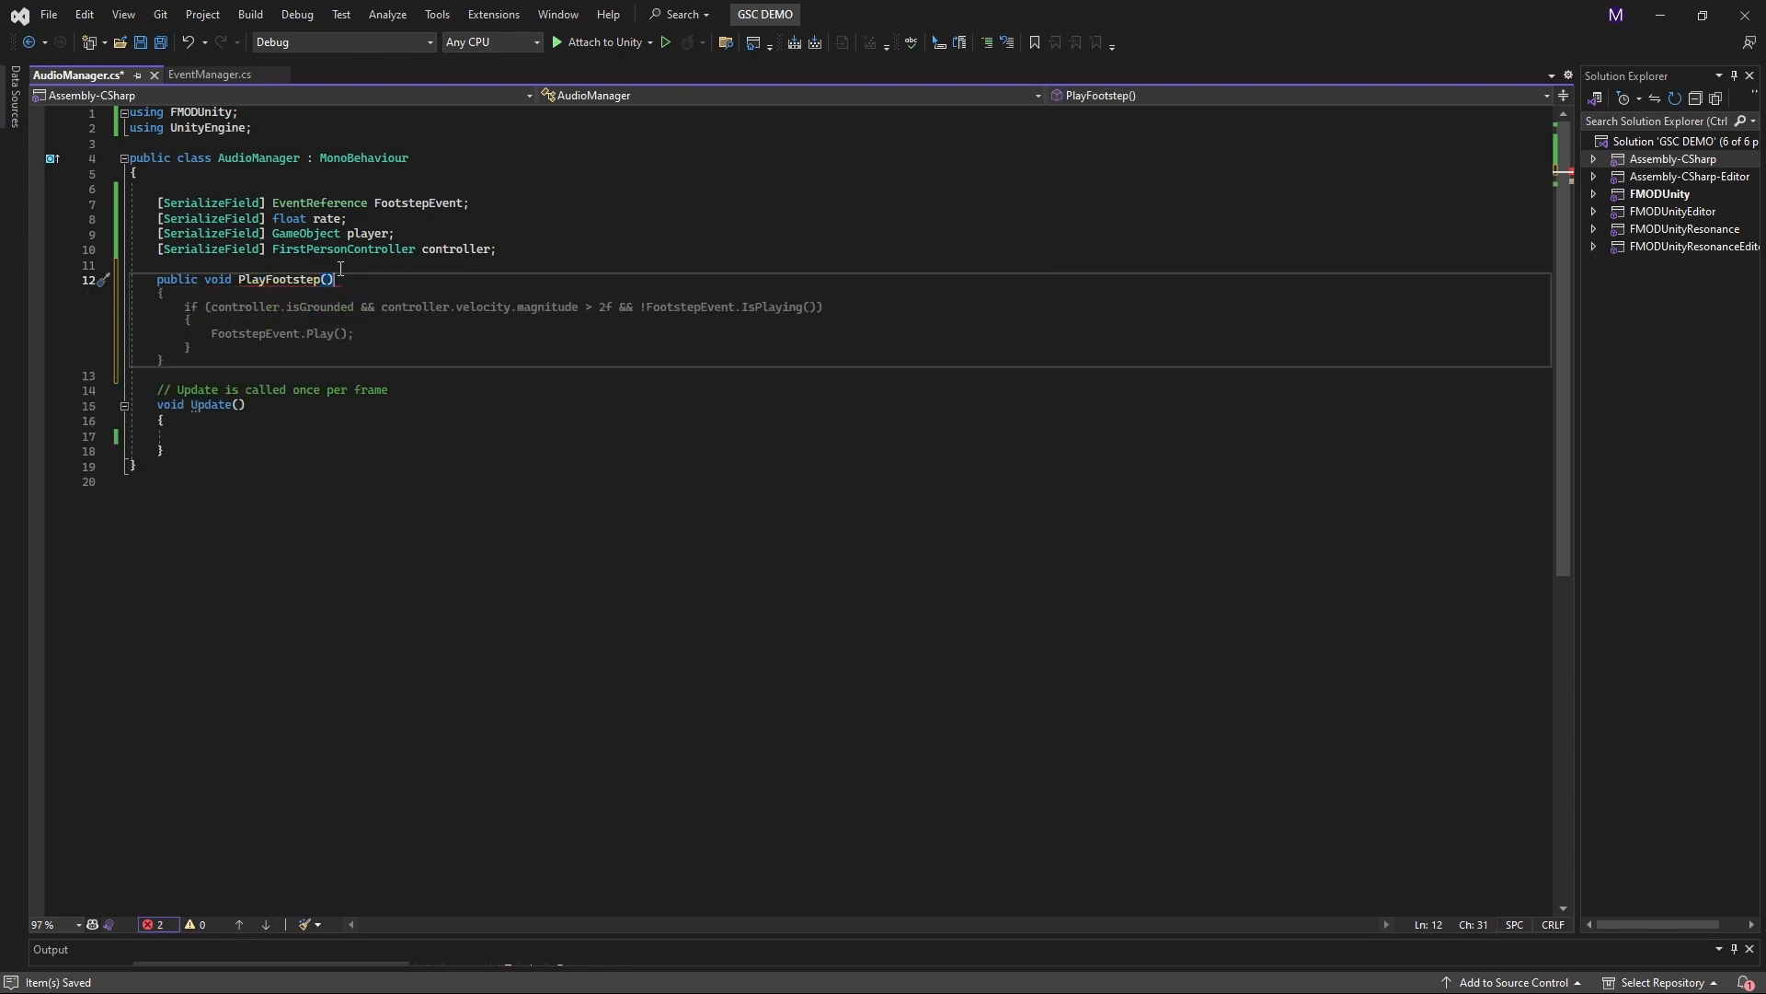
{"action": "key", "text": "Return"}
{"action": "type", "text": "{"}
{"action": "key", "text": "Return"}
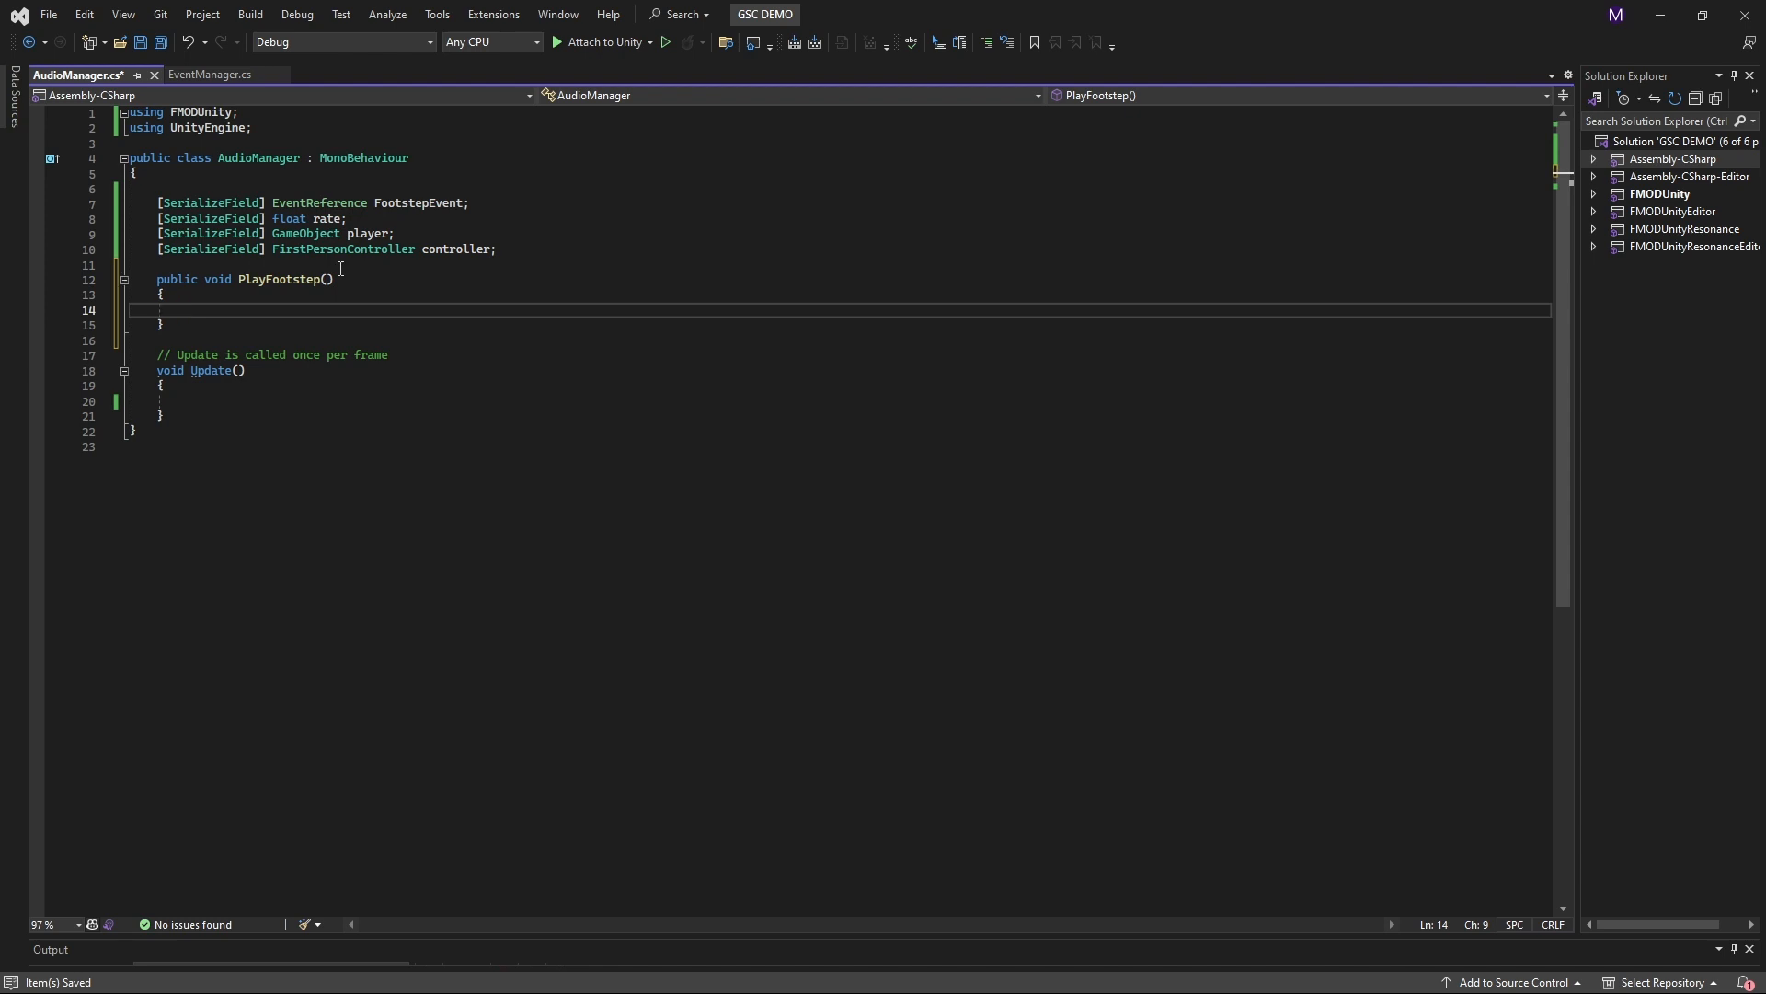
Call RuntimeManager.PlayOneShotAttached(FootstepEvent, player); inside PlayFootstep, and place the cursor in the empty body of Update
{"action": "type", "text": "Runtime"}
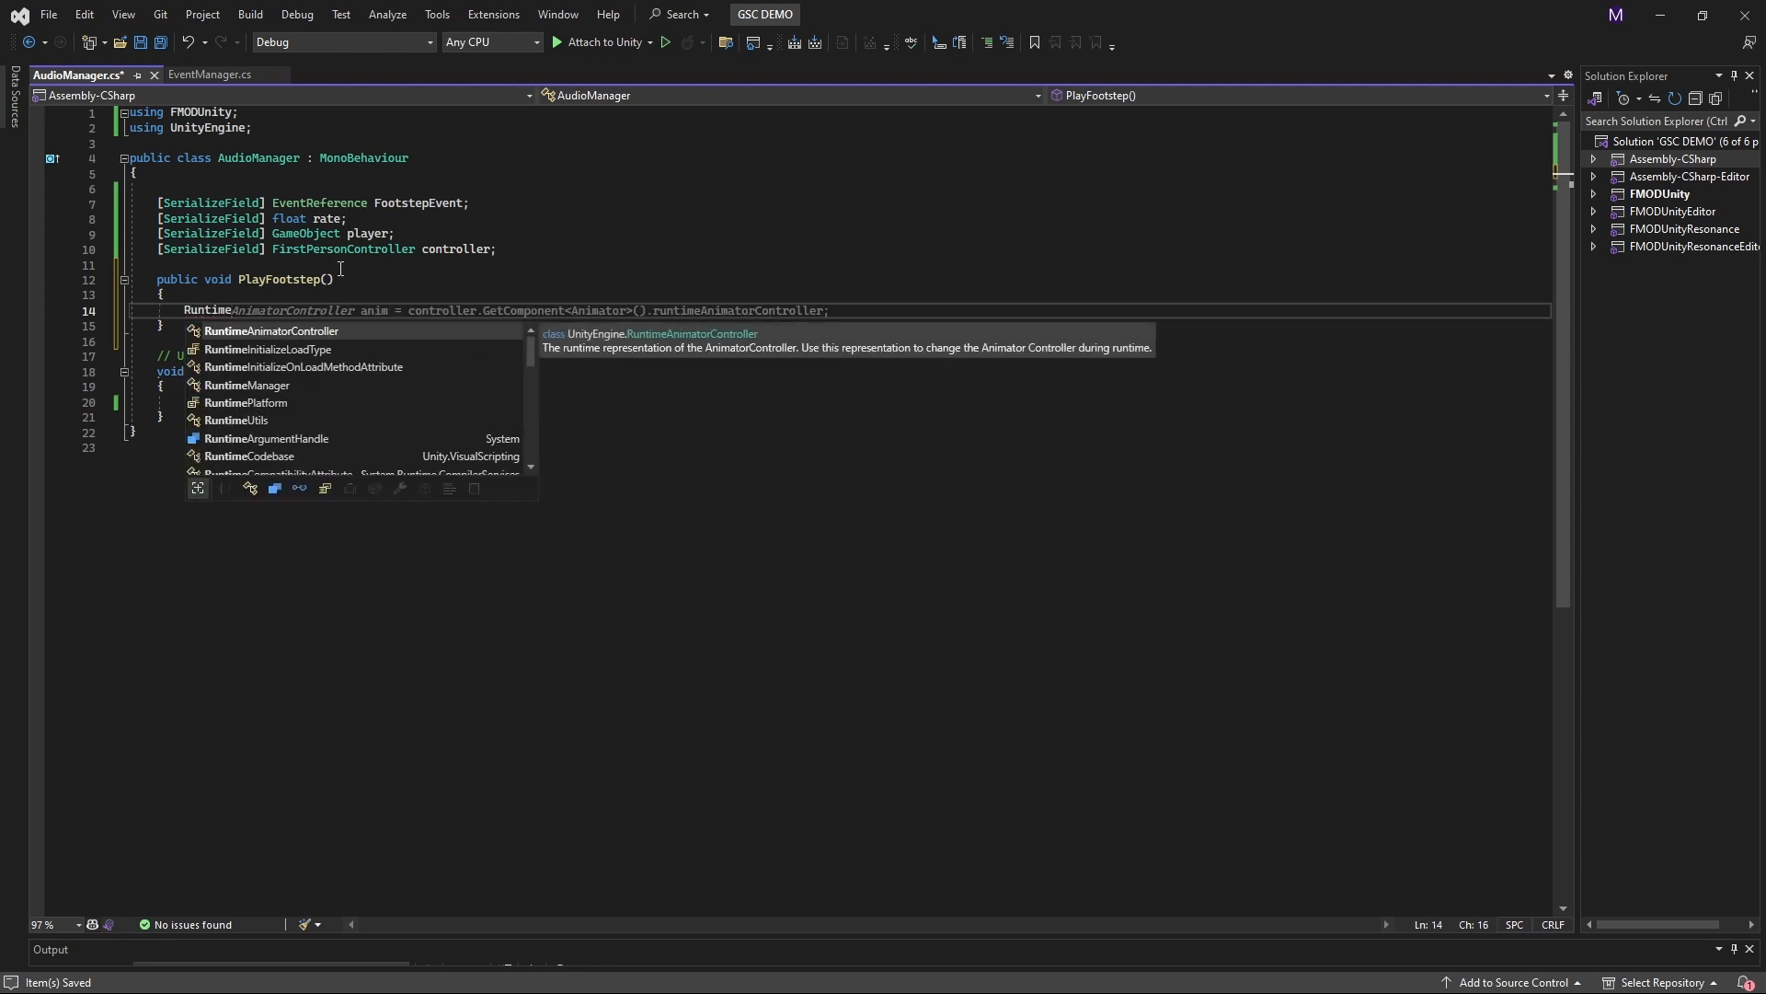
{"action": "type", "text": "Manager."}
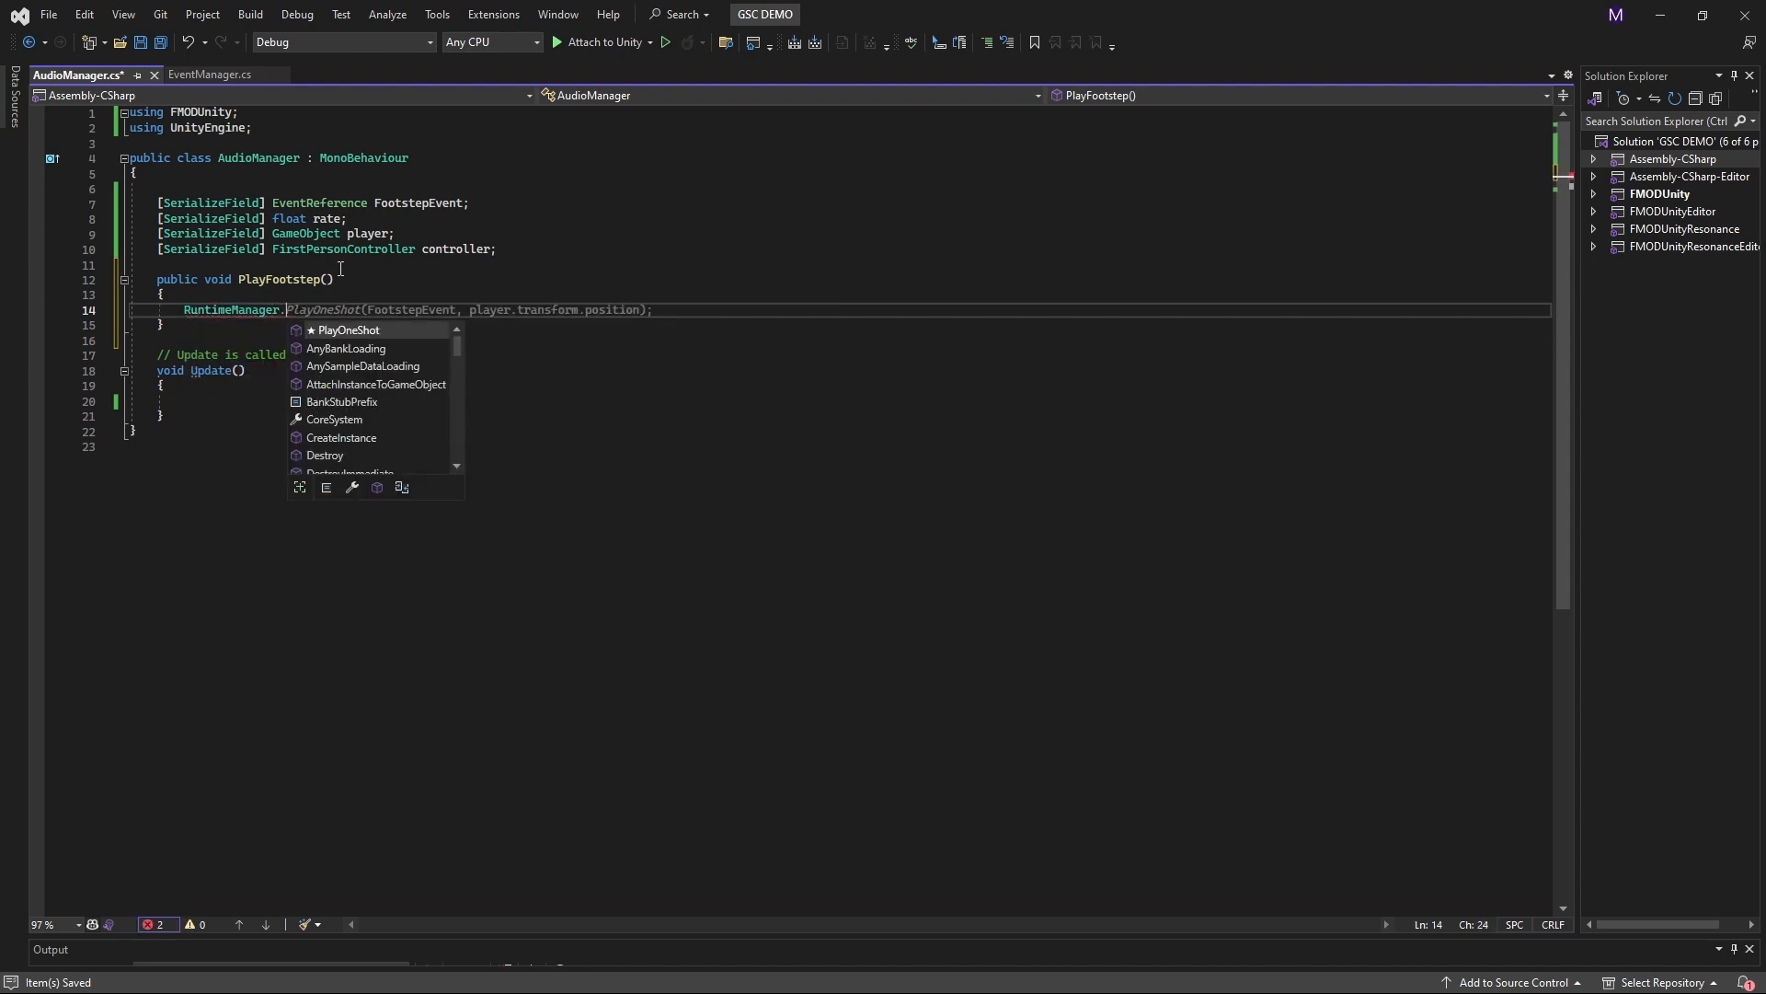
{"action": "type", "text": "PlayOneShotAttached"}
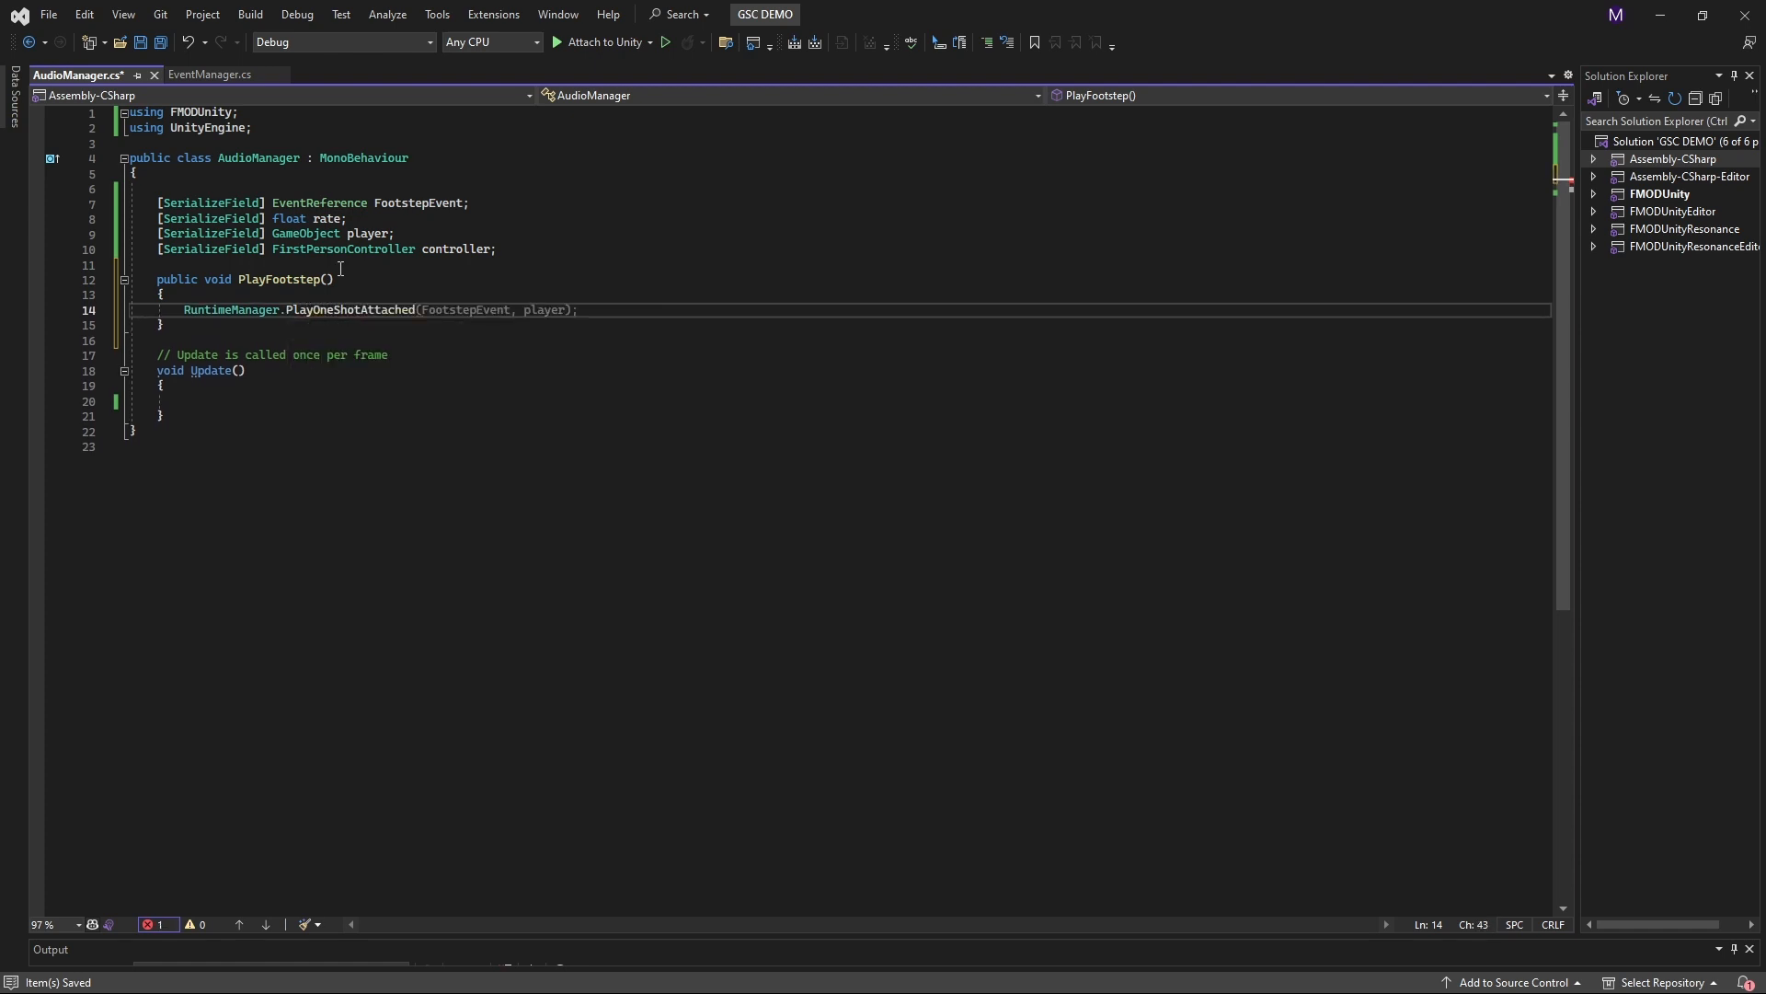
{"action": "key", "text": "Tab"}
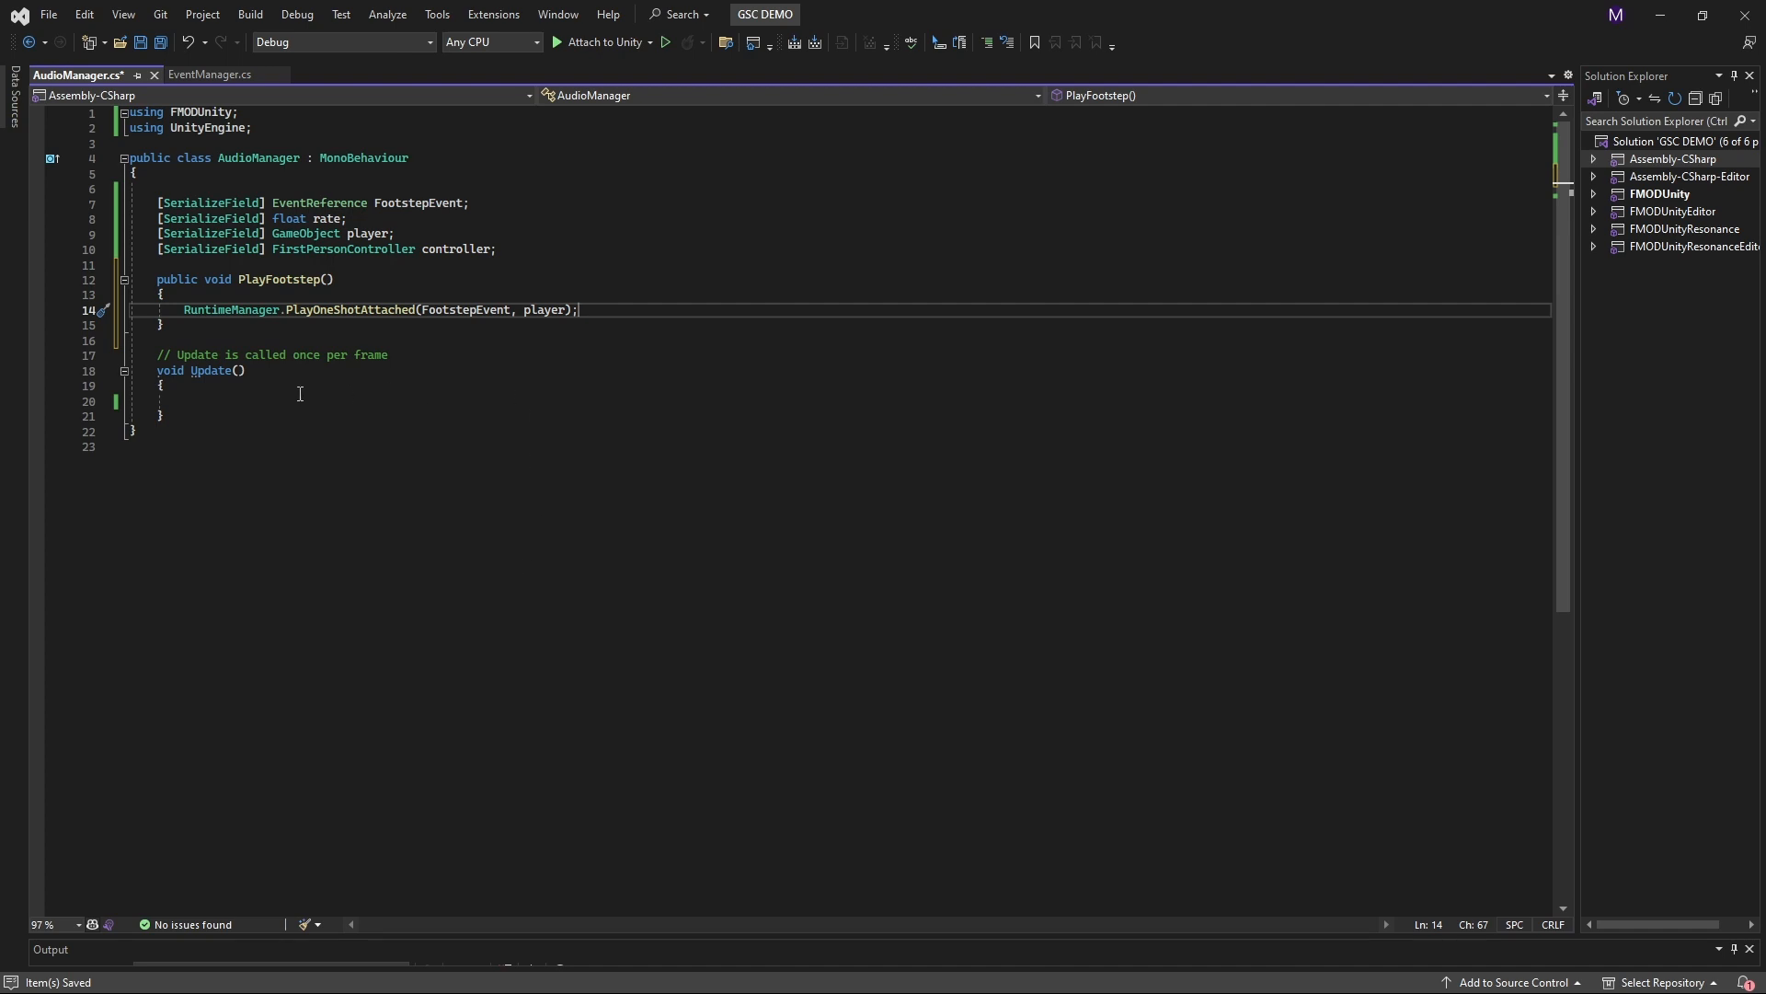
{"action": "left_click", "coordinate": [245, 401]}
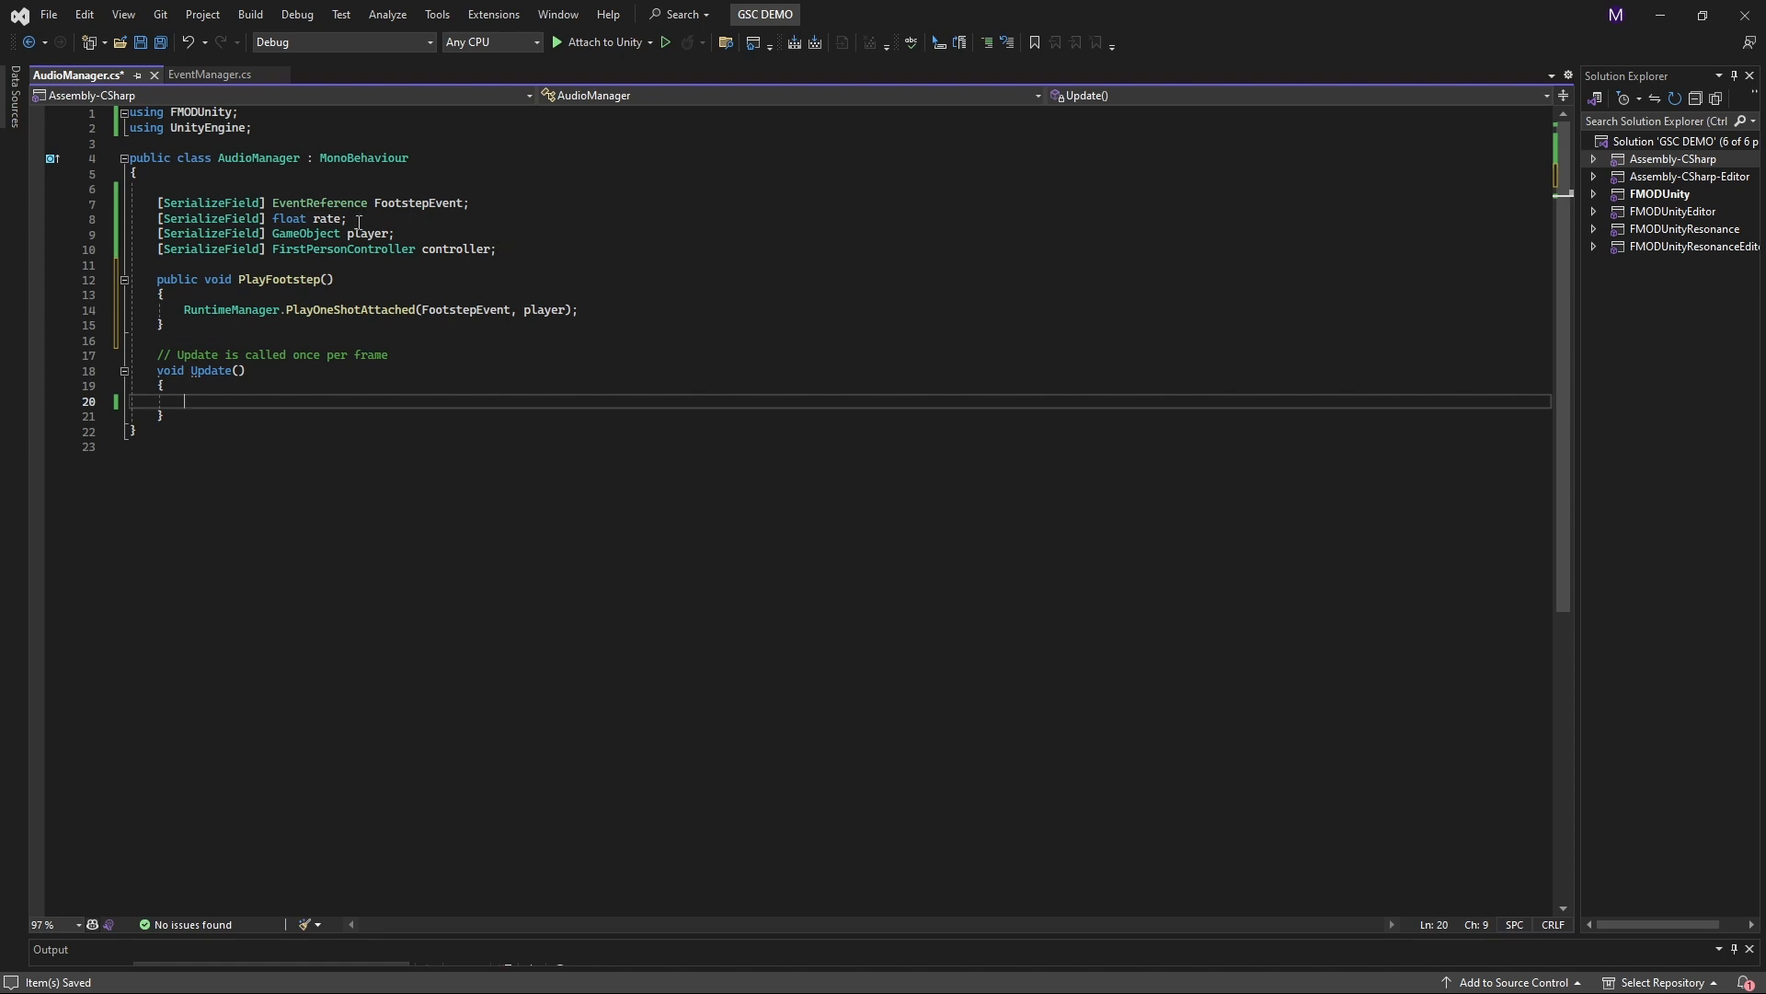
Declare a float field named time below the controller field and save the script
{"action": "left_click", "coordinate": [609, 252]}
{"action": "key", "text": "Return"}
{"action": "key", "text": "Return"}
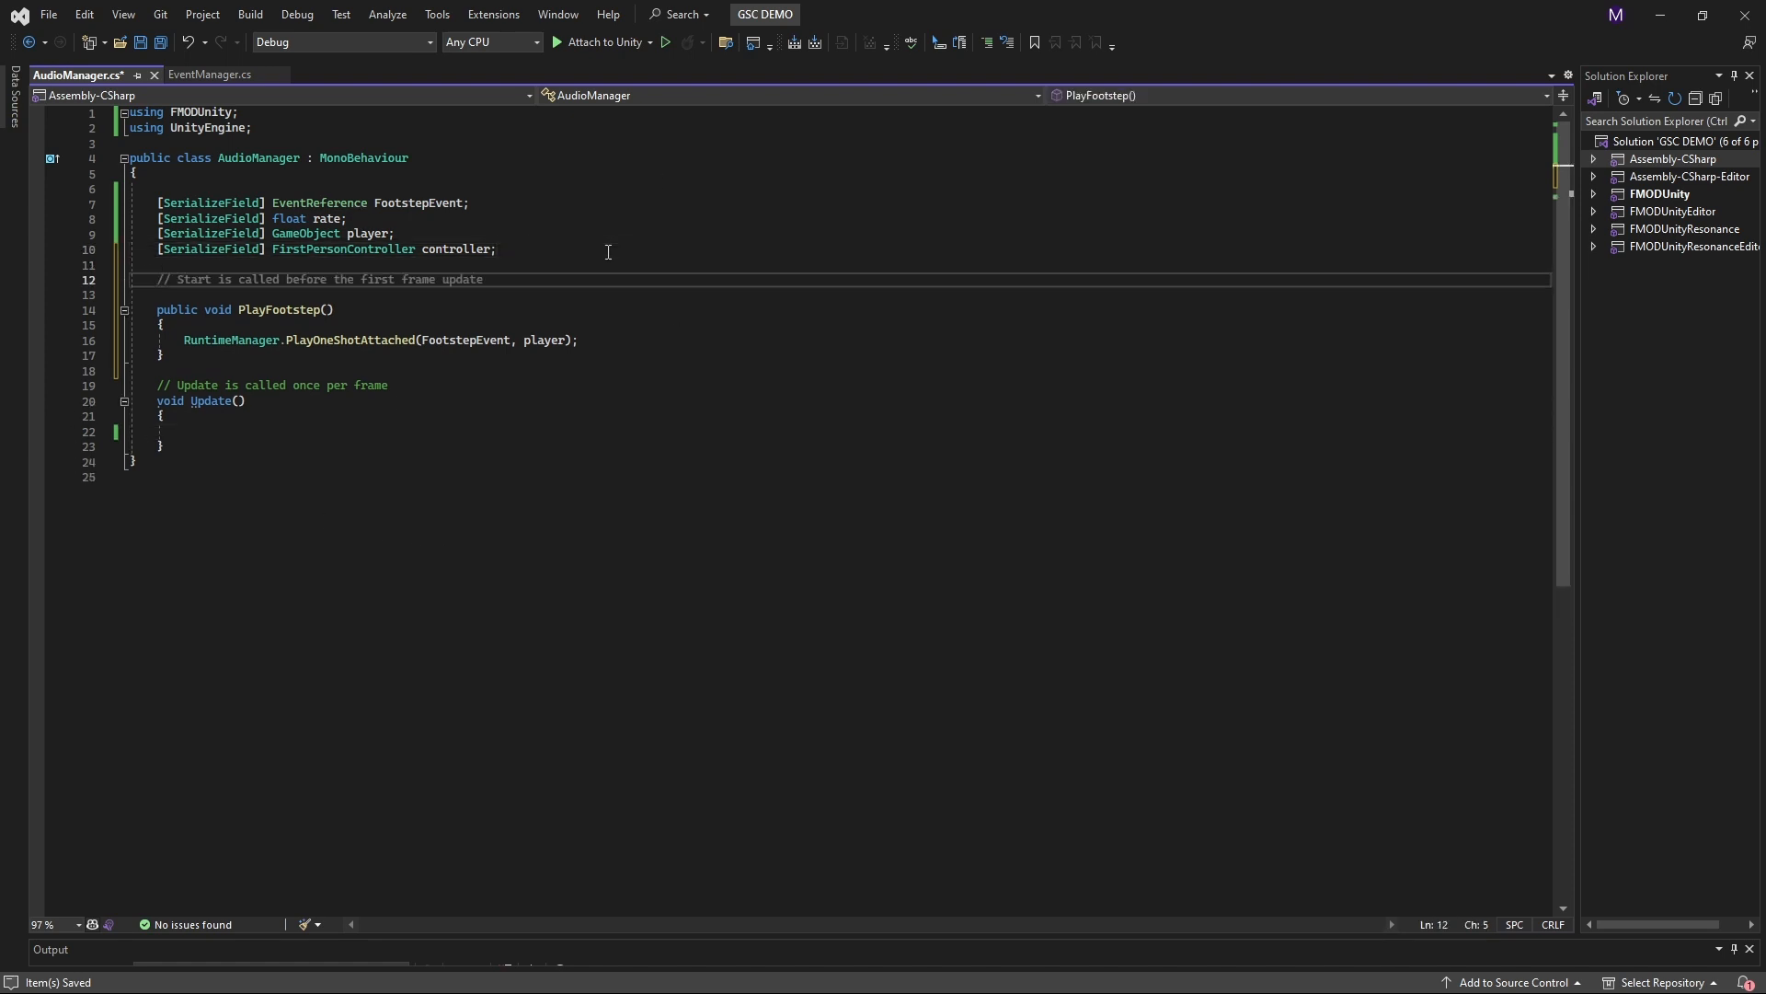
{"action": "type", "text": "time"}
{"action": "key", "text": "BackSpace"}
{"action": "key", "text": "BackSpace"}
{"action": "key", "text": "BackSpace"}
{"action": "key", "text": "BackSpace"}
{"action": "type", "text": "floa"}
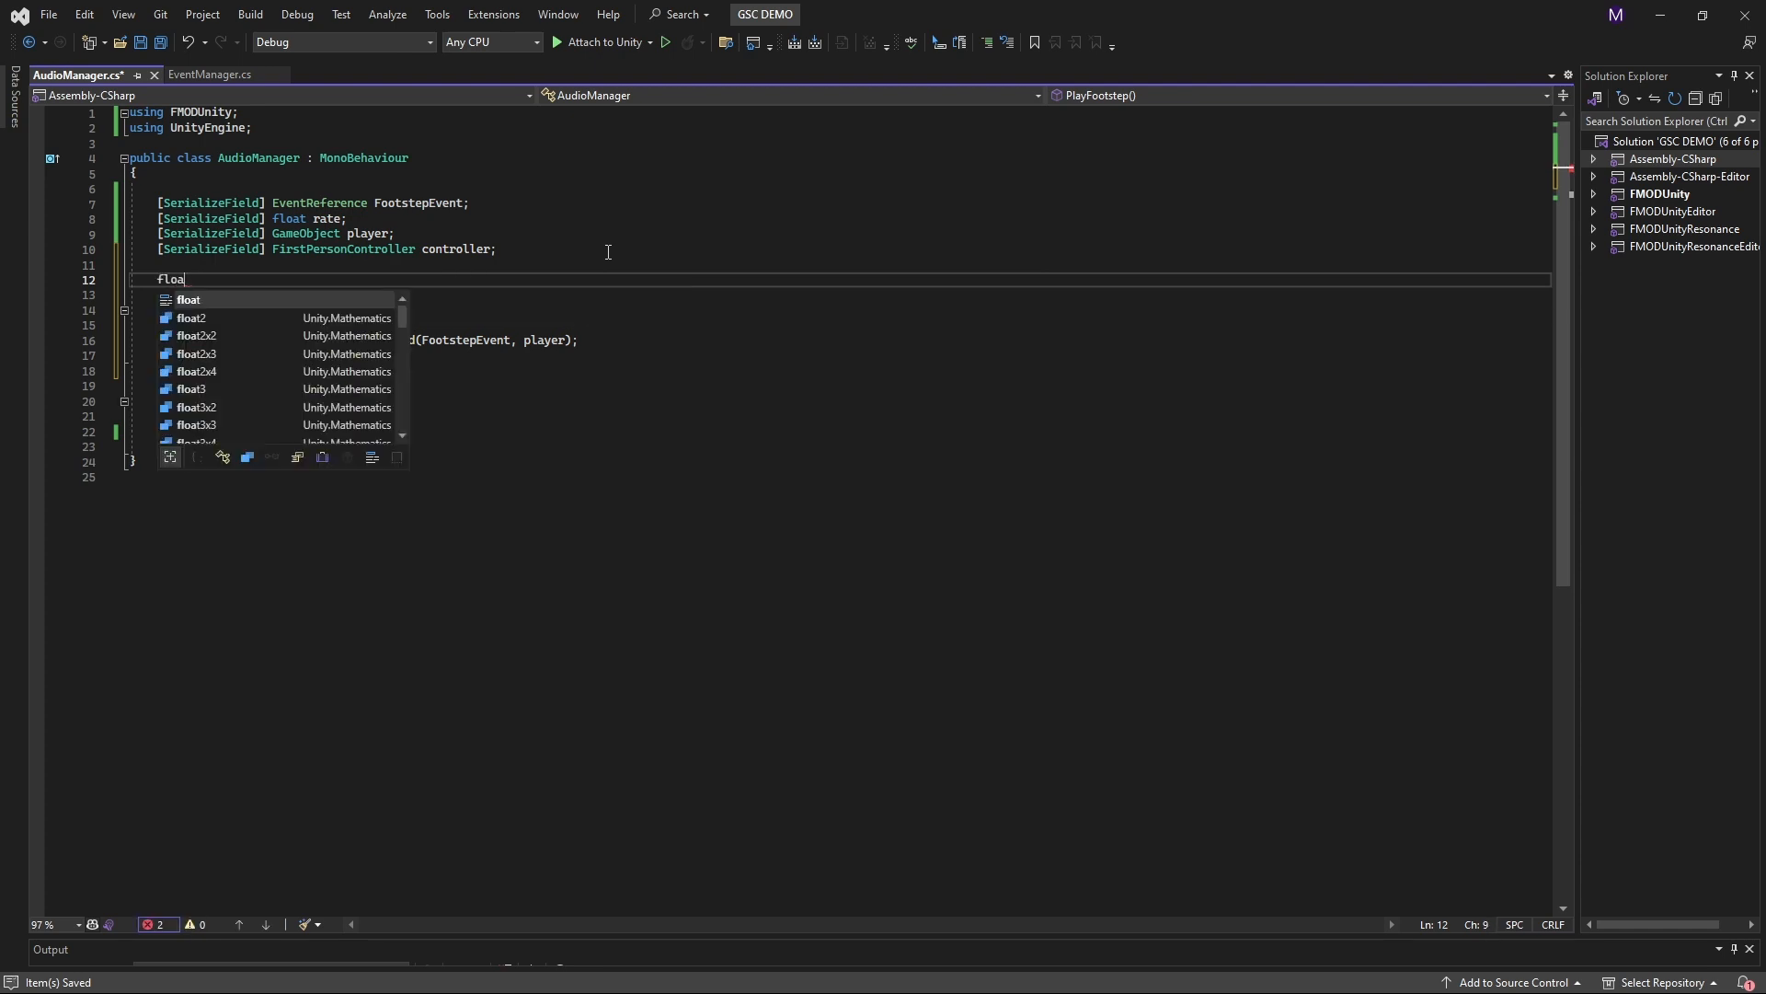
{"action": "type", "text": "t fime;"}
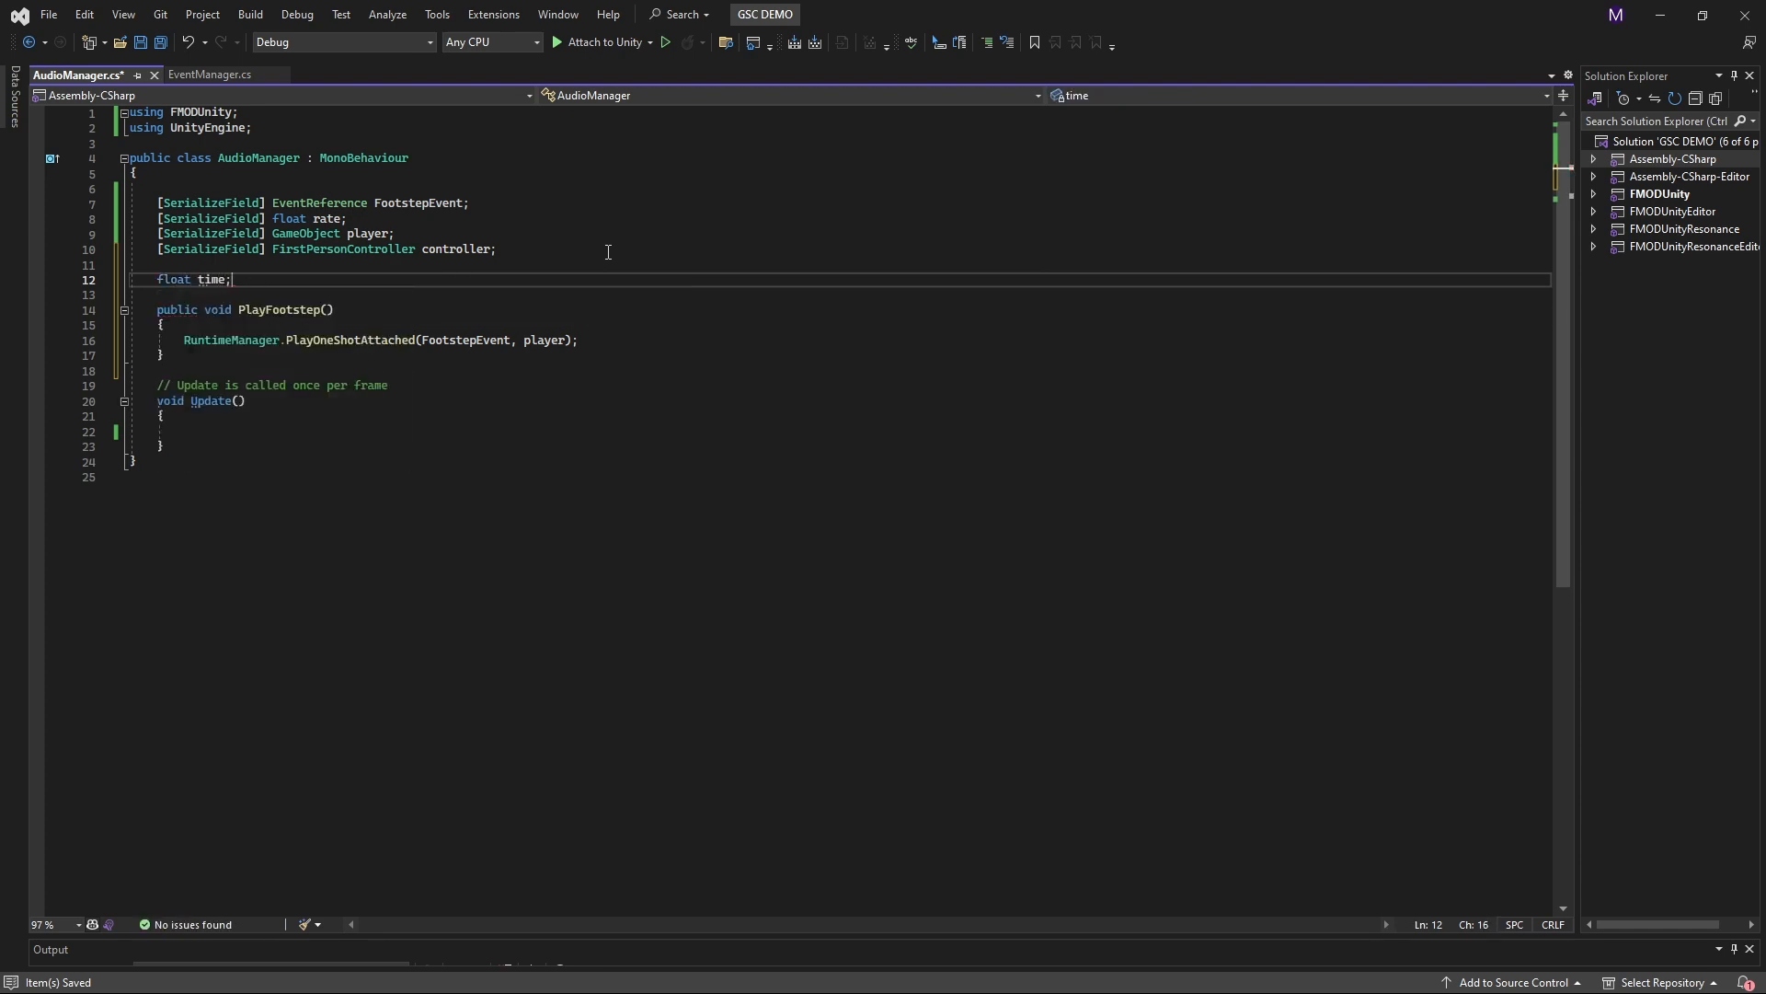
{"action": "key", "text": "ctrl+s"}
Add the statement time += Time.deltaTime; to the body of the Update method
{"action": "left_click", "coordinate": [219, 427]}
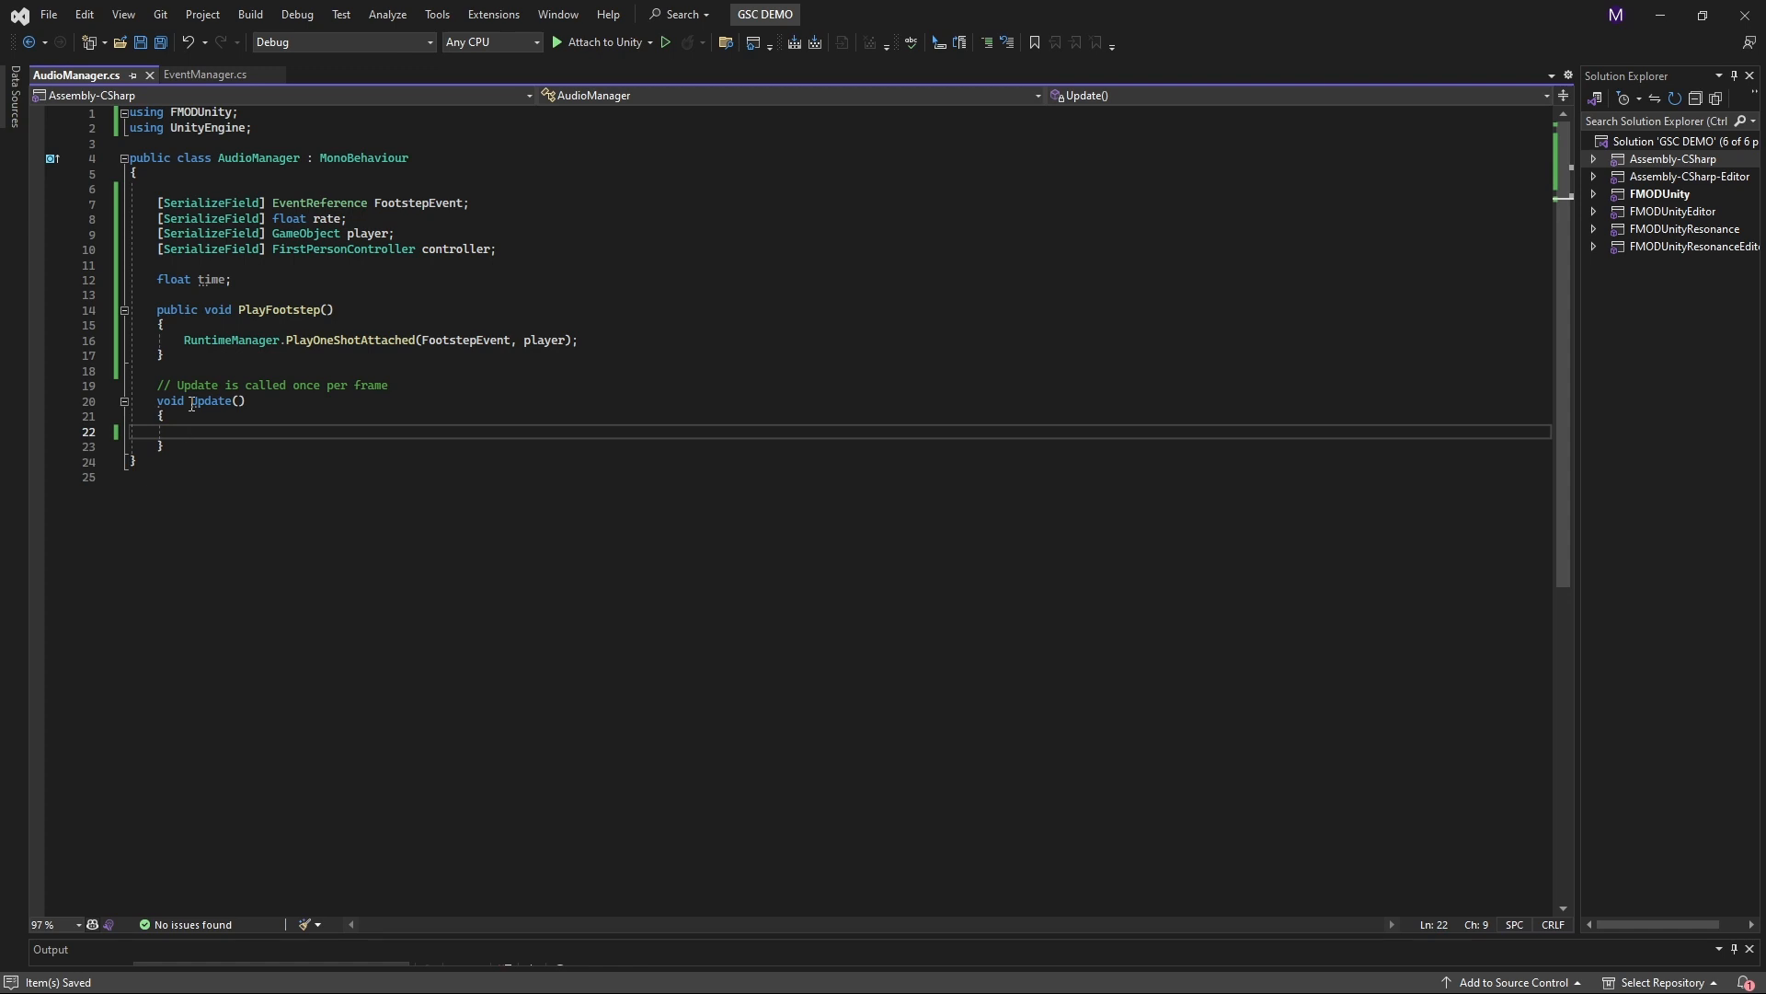
{"action": "type", "text": "time += "}
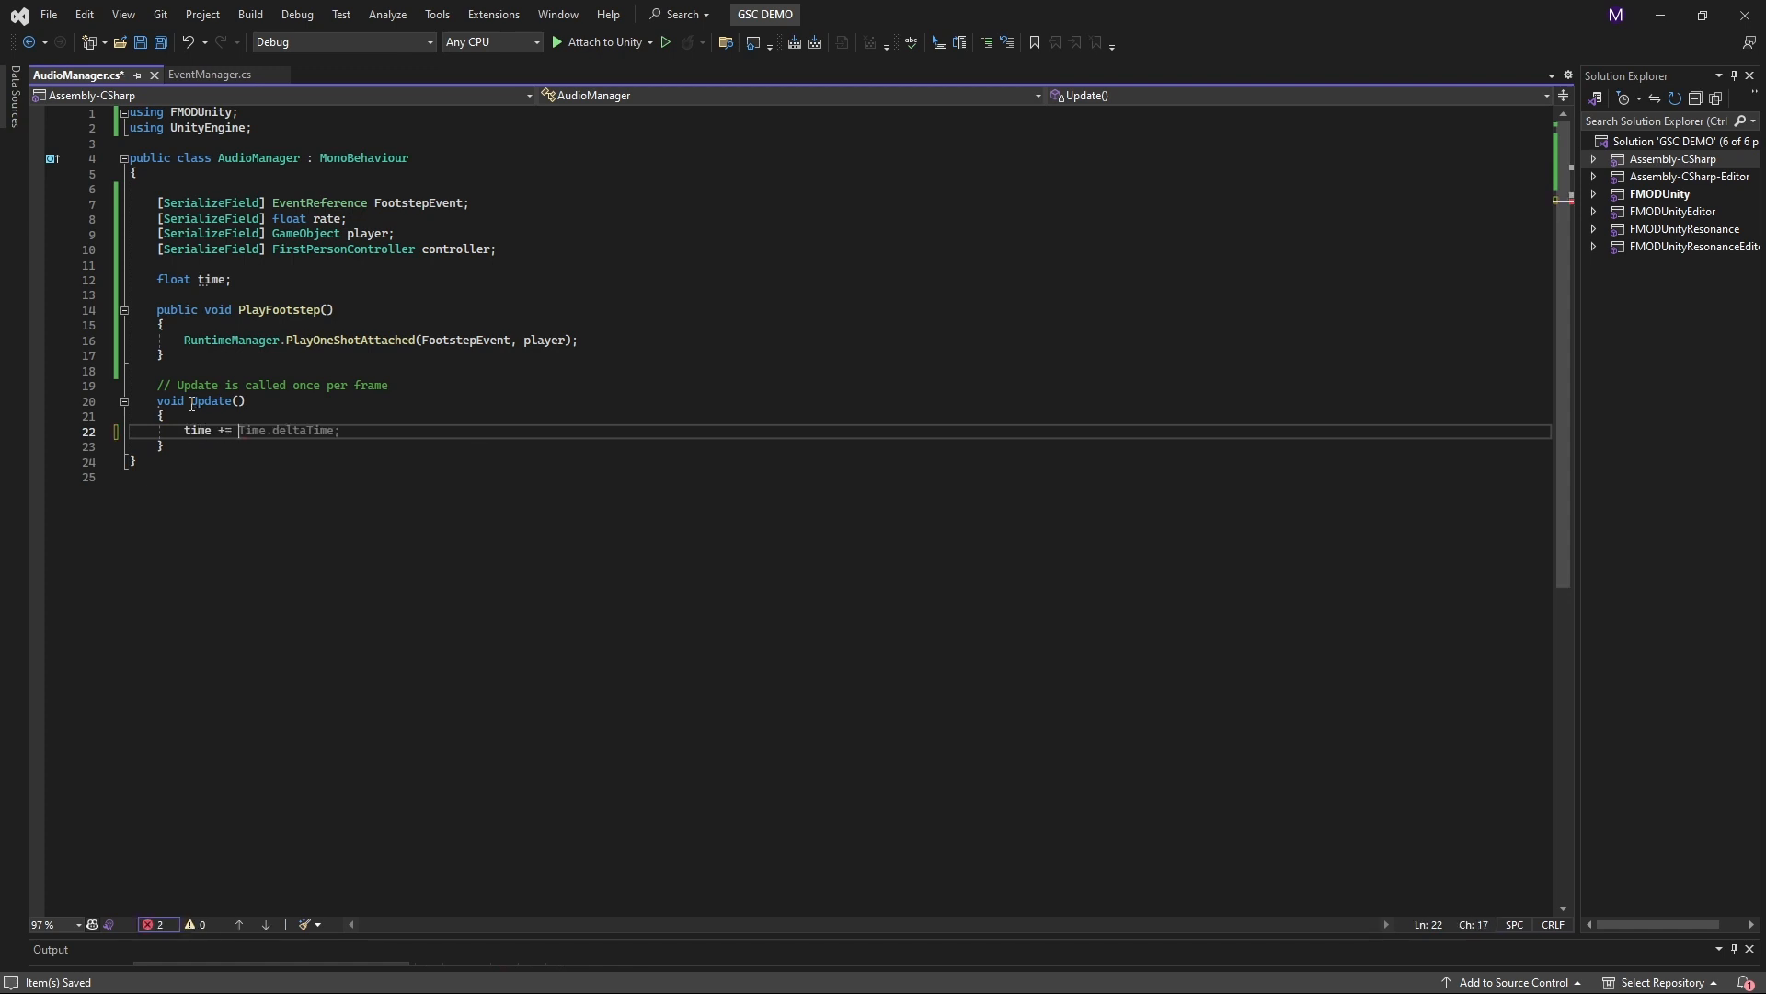
{"action": "type", "text": "time.delt"}
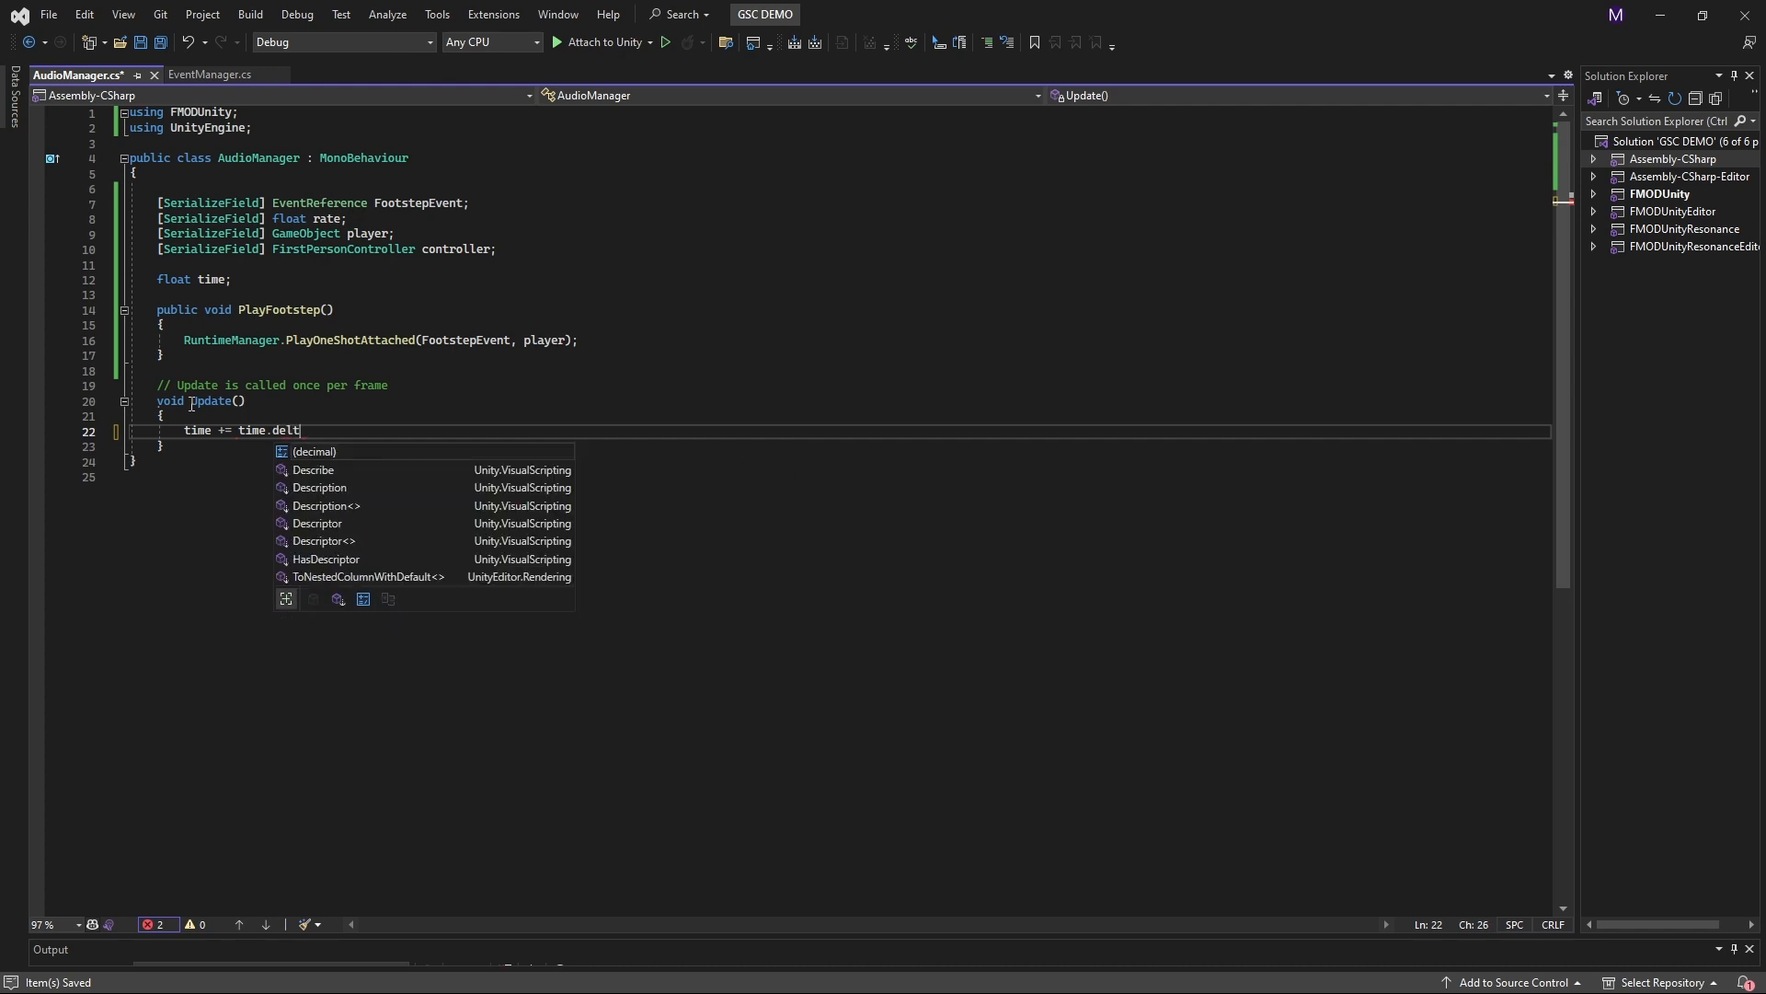
{"action": "key", "text": "Escape"}
{"action": "key", "text": "ctrl+space"}
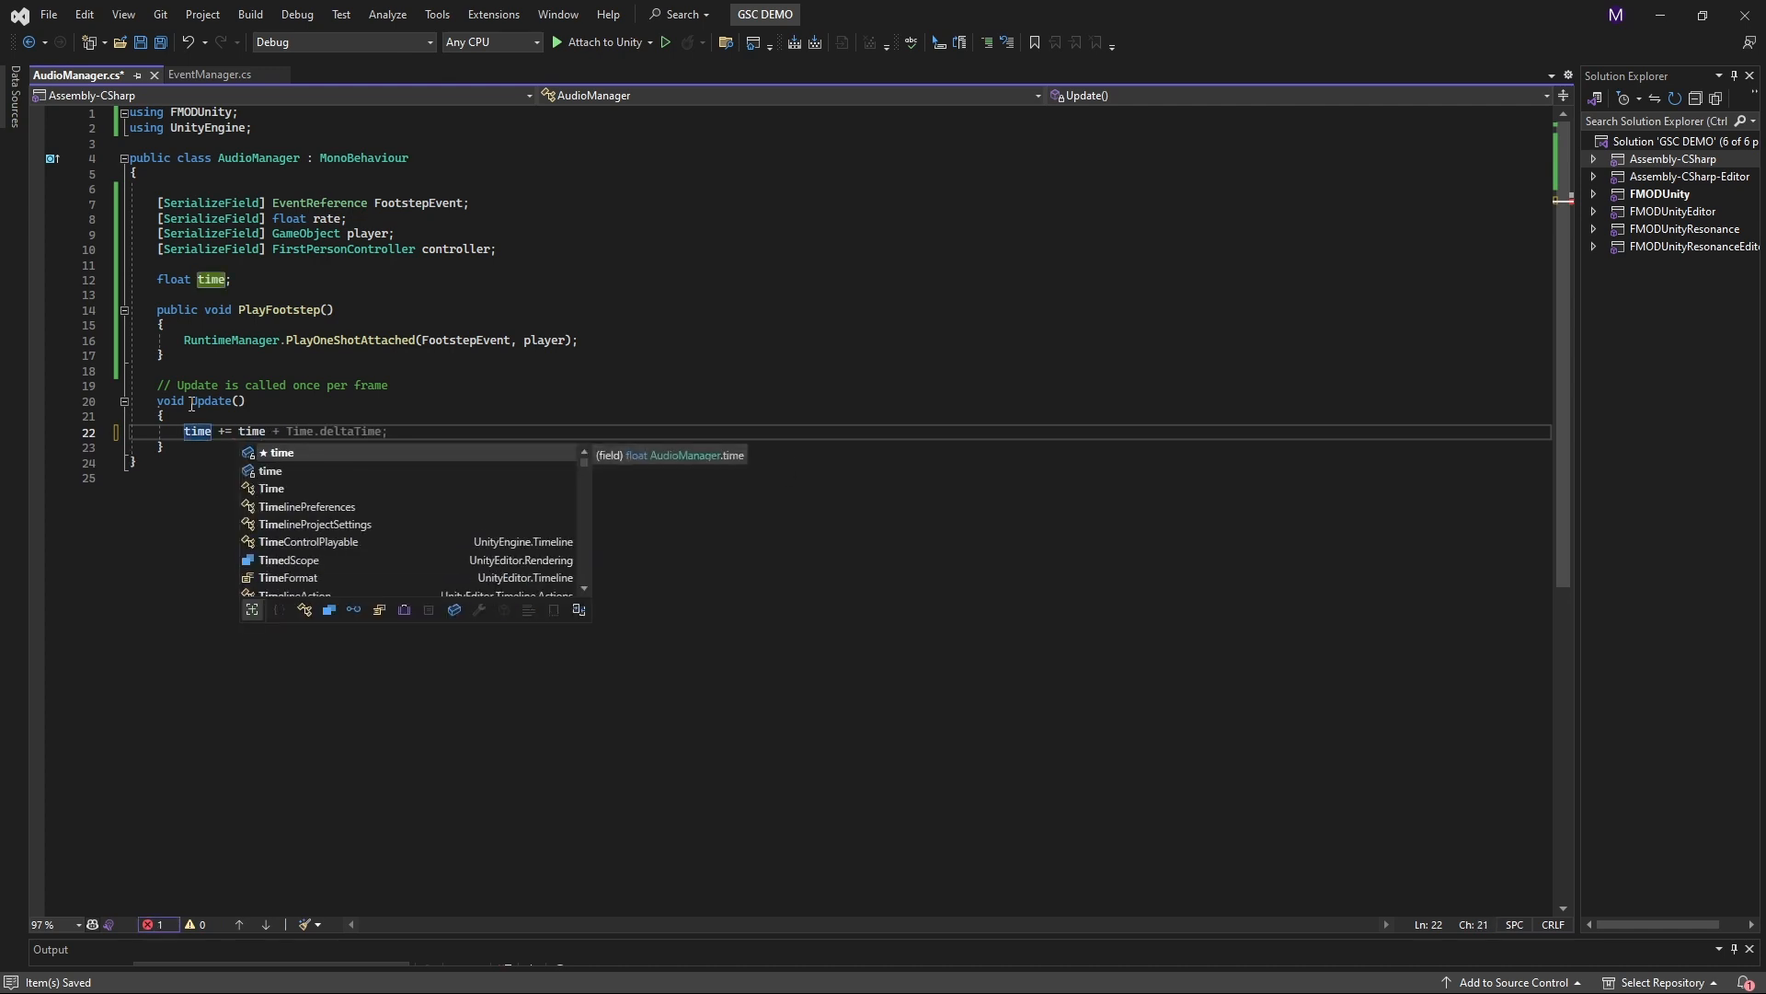
{"action": "key", "text": "Down"}
{"action": "key", "text": "Tab"}
{"action": "key", "text": "Tab"}
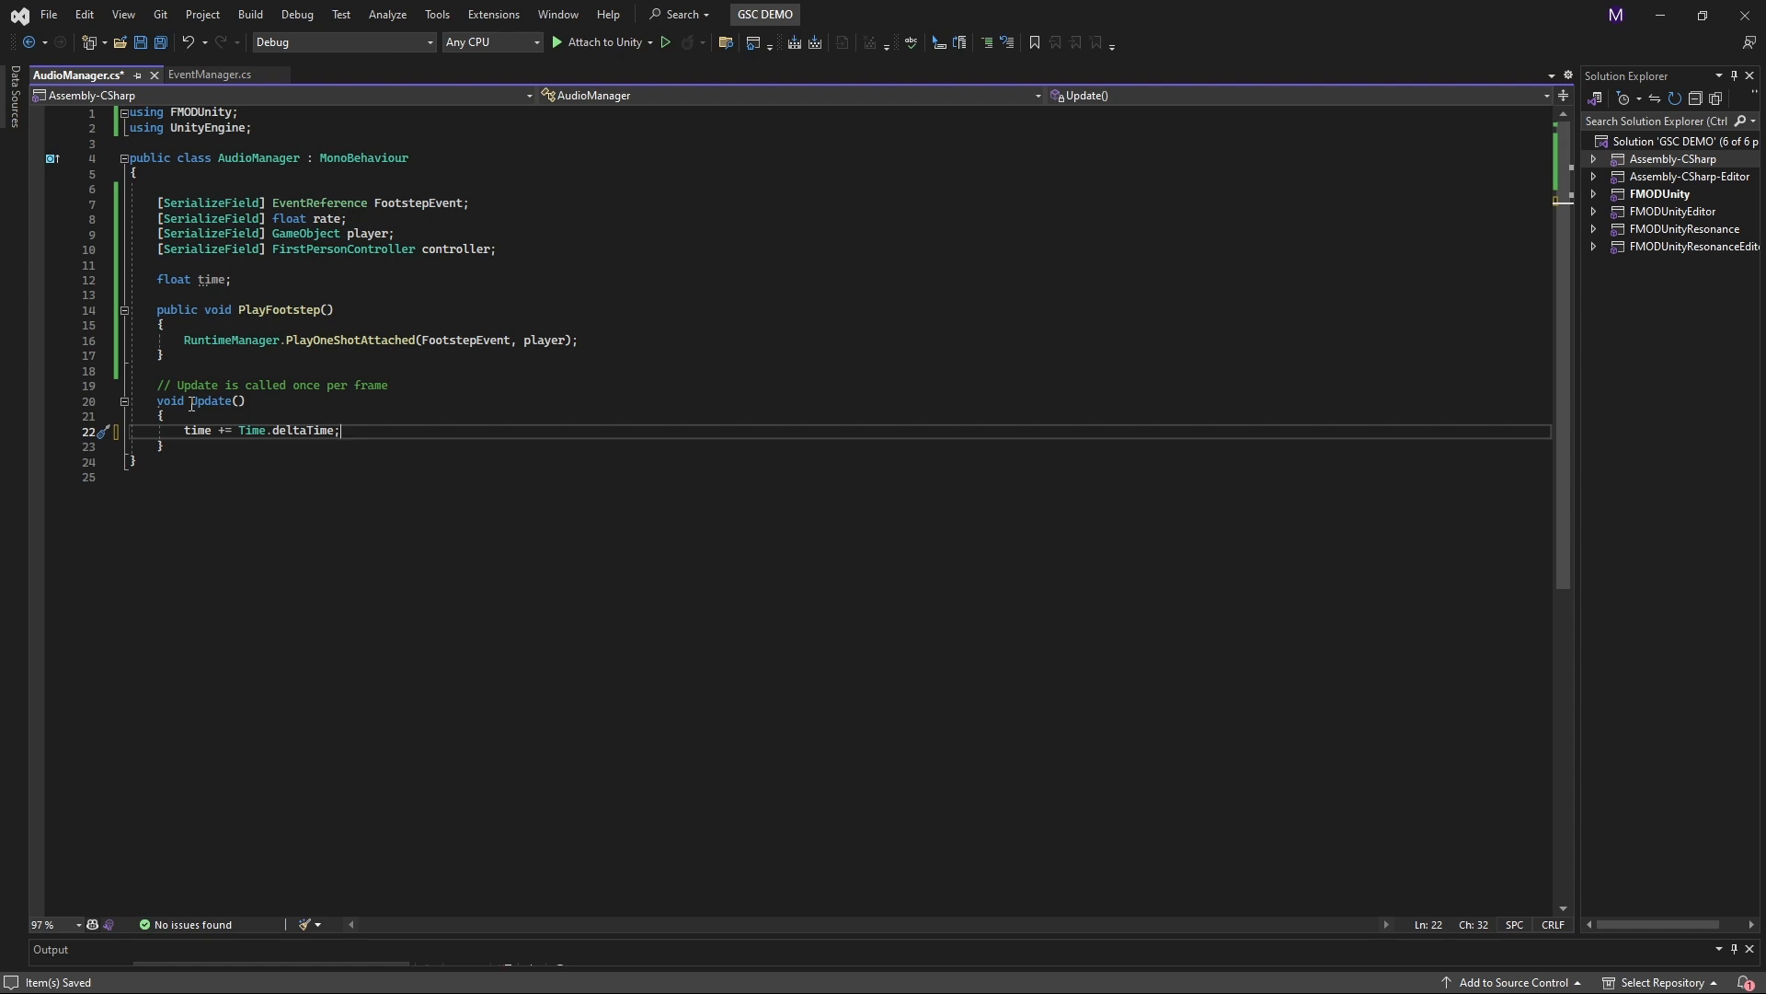
Add an if (controller.isWalking) statement with an empty braced block below the time increment in Update
{"action": "key", "text": "Return"}
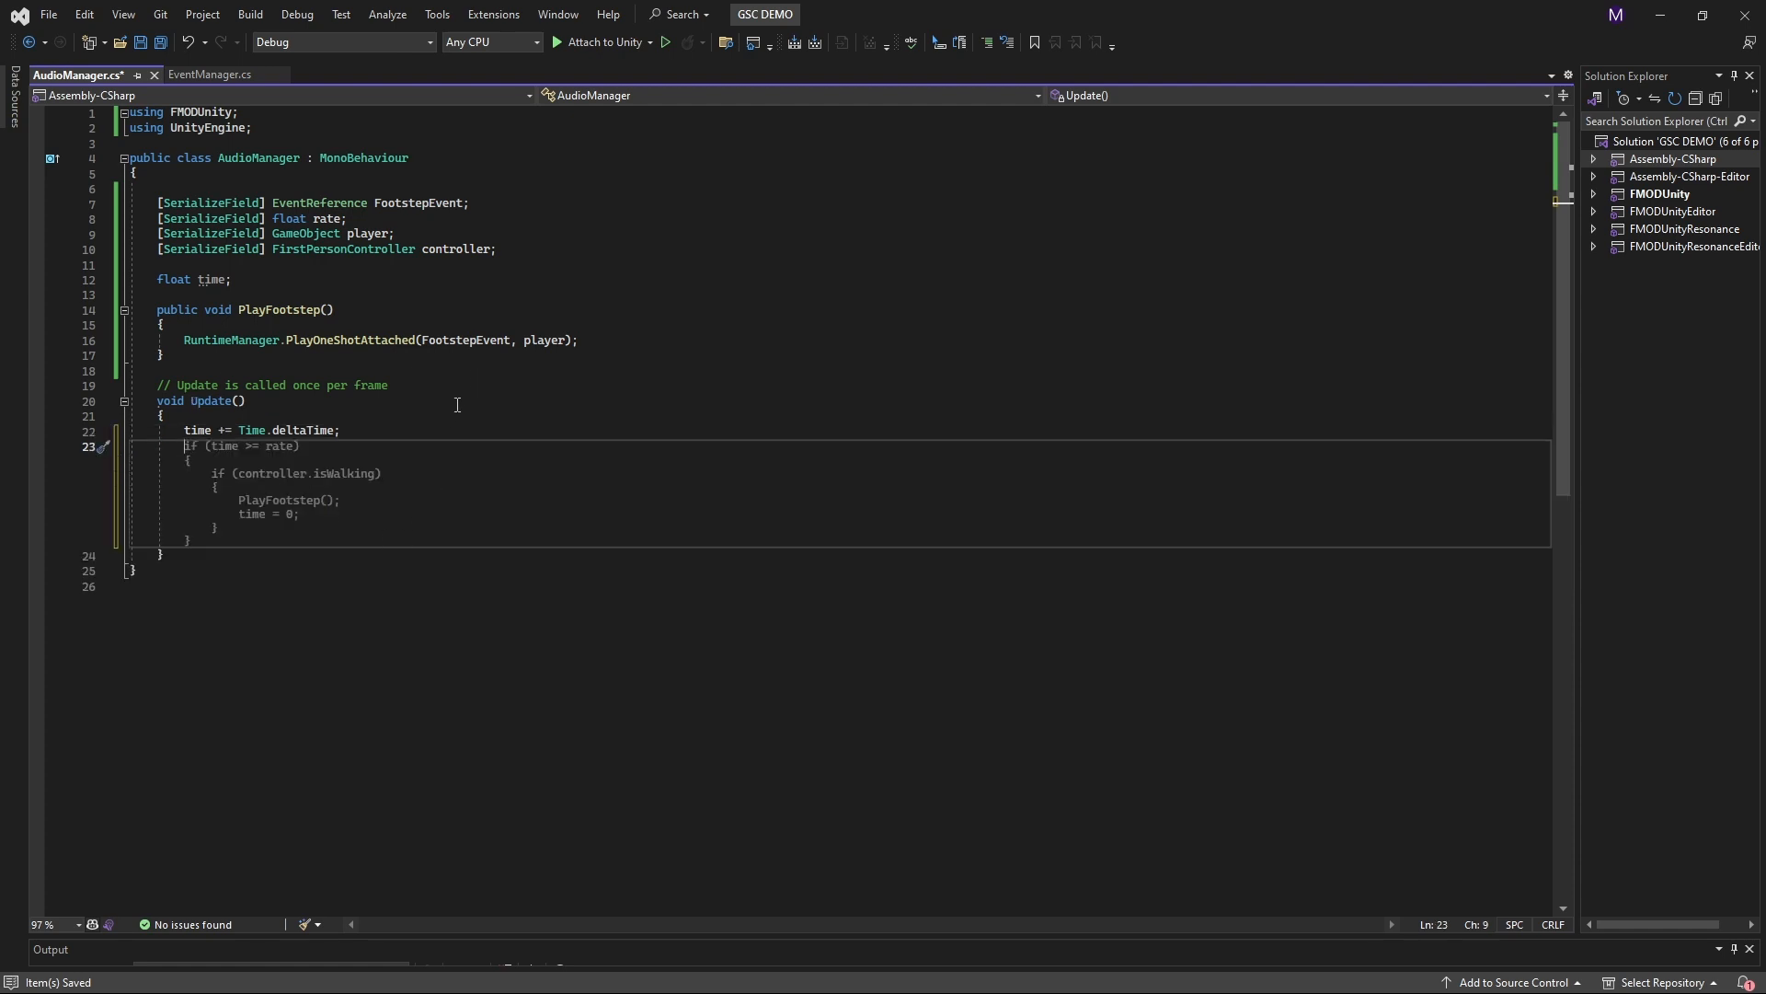
{"action": "type", "text": "if(control"}
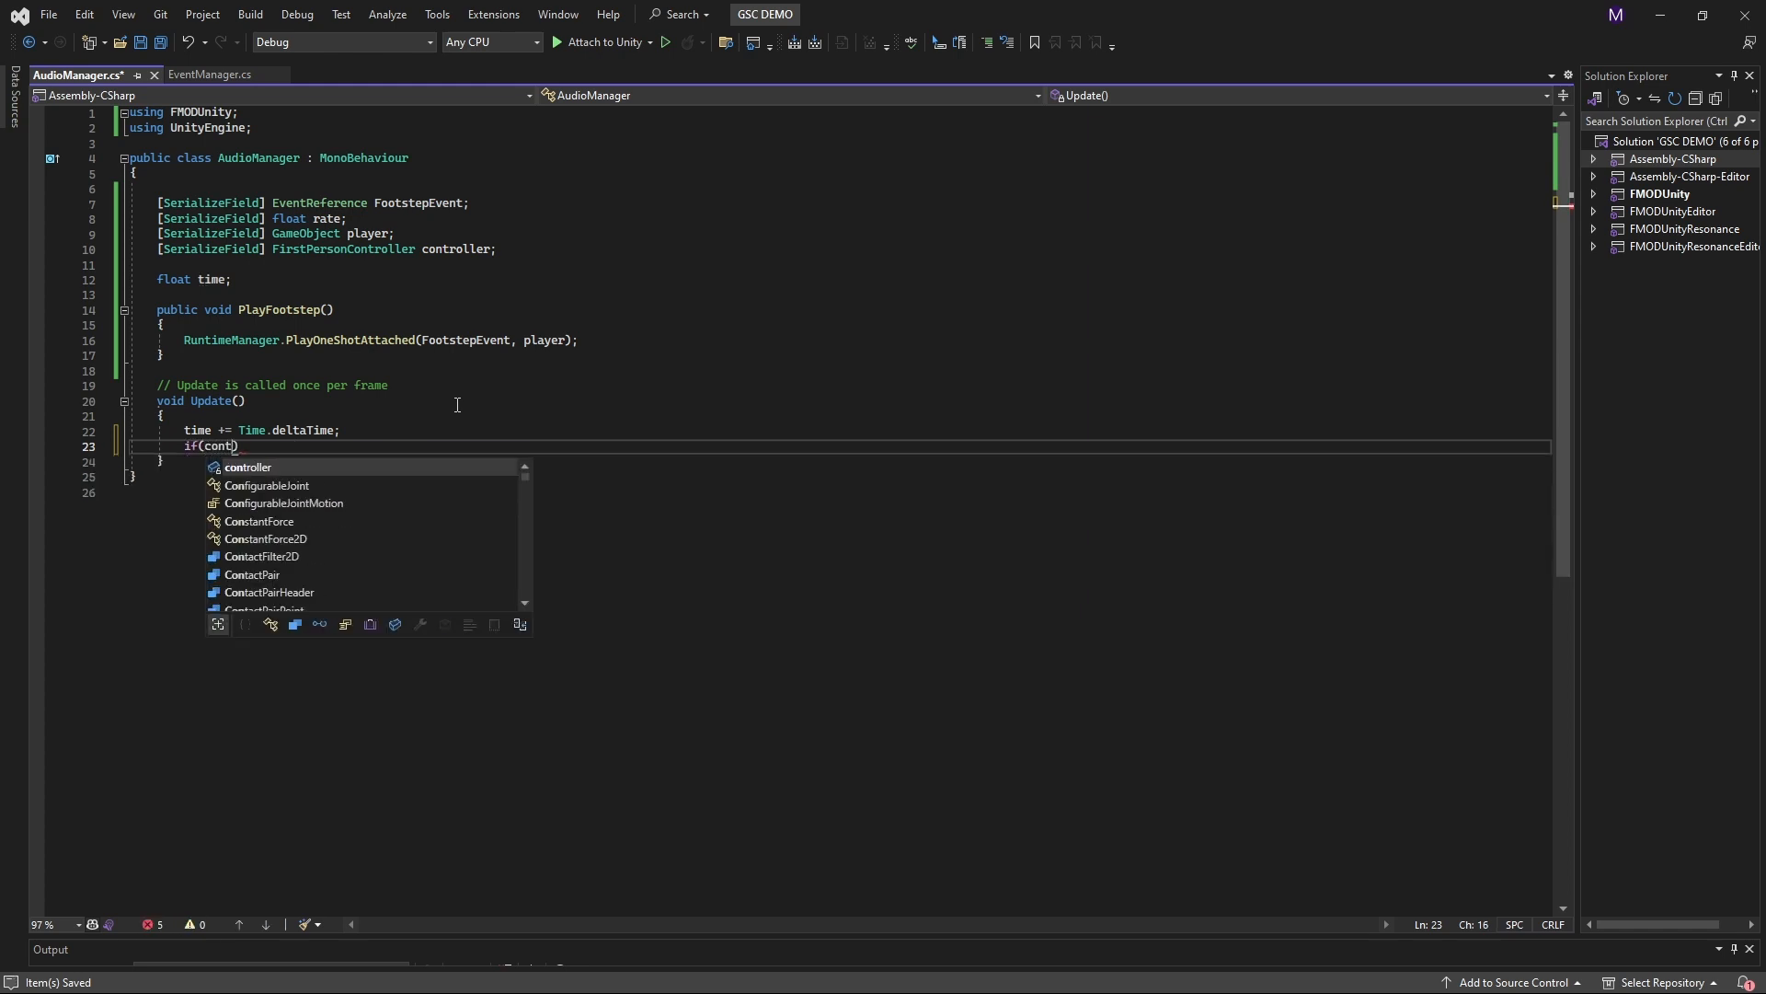
{"action": "type", "text": "ler."}
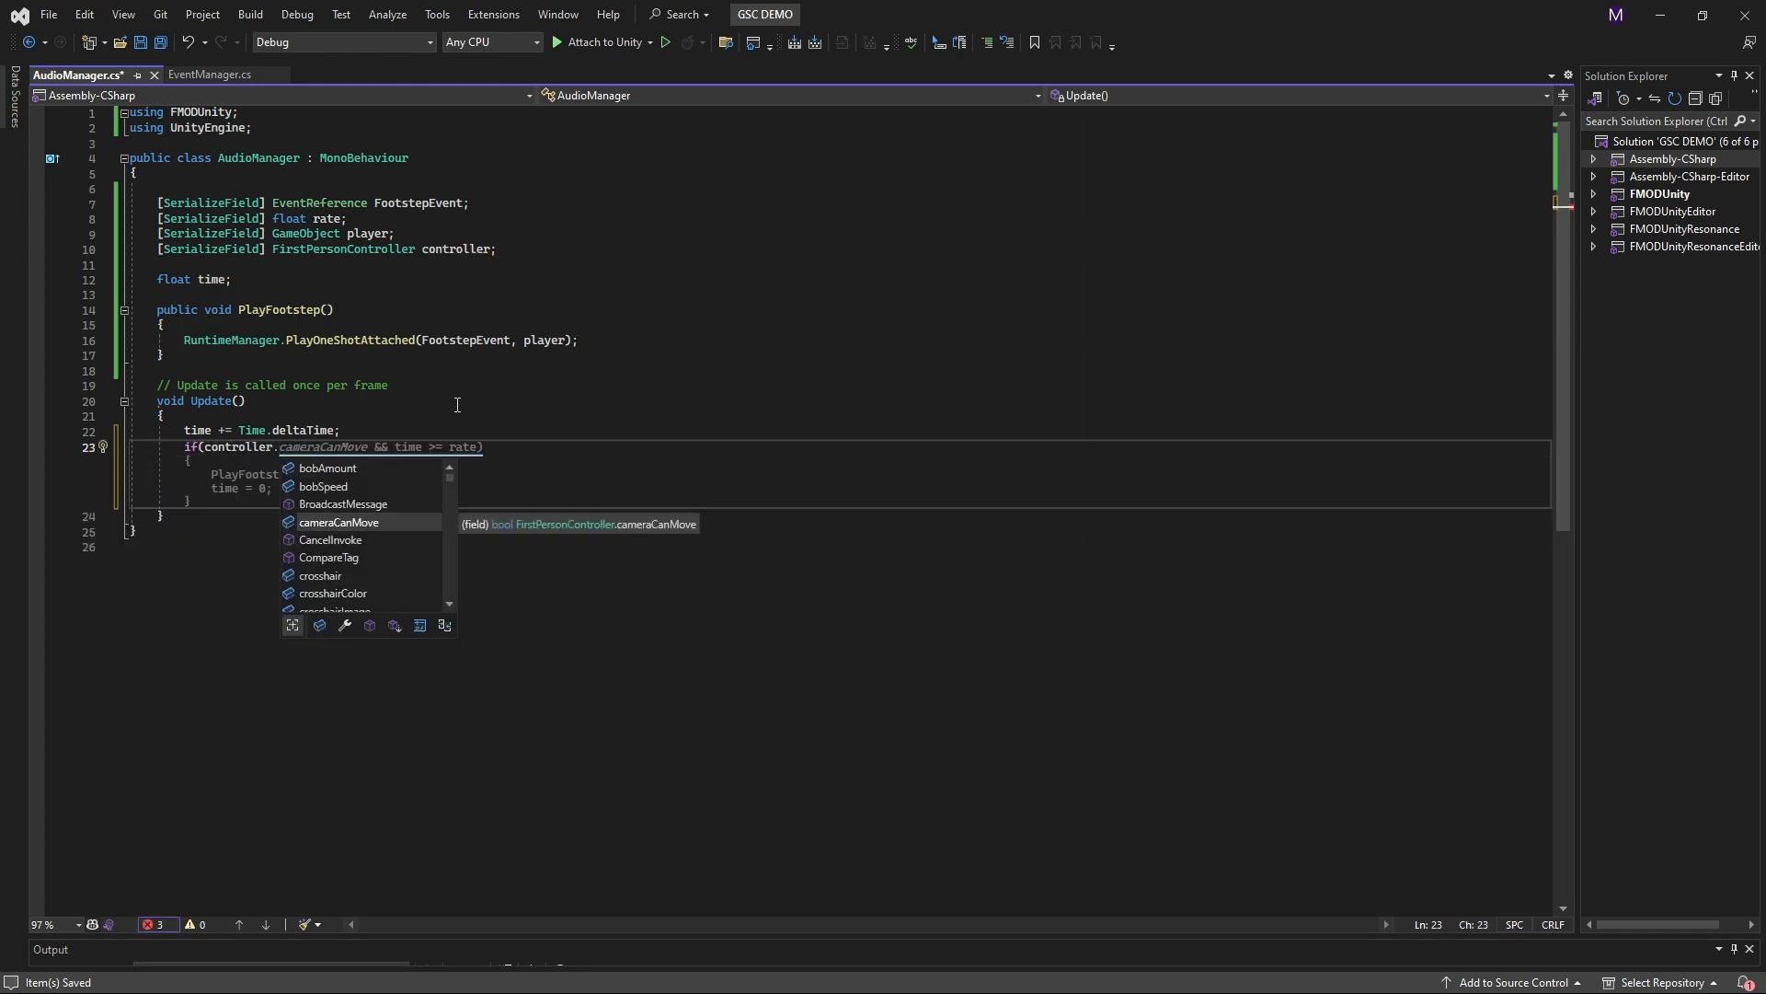
{"action": "type", "text": "isWalking"}
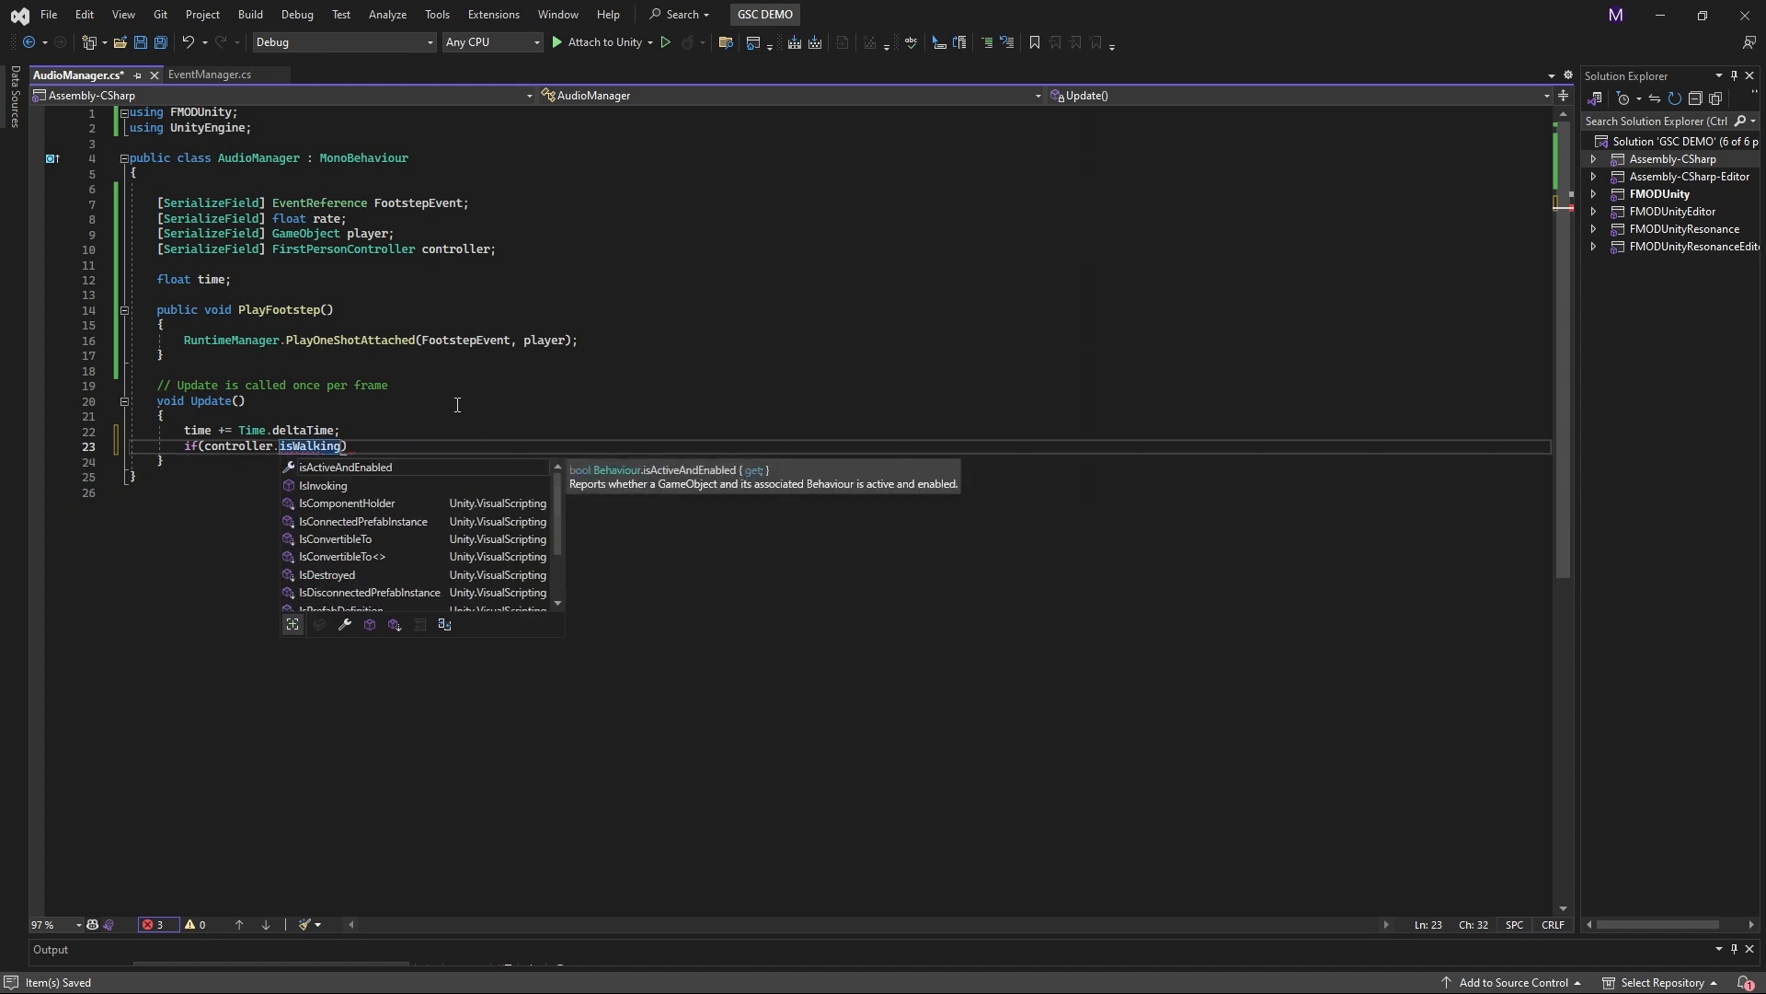
{"action": "type", "text": ")"}
{"action": "key", "text": "Return"}
{"action": "type", "text": "{"}
{"action": "key", "text": "Return"}
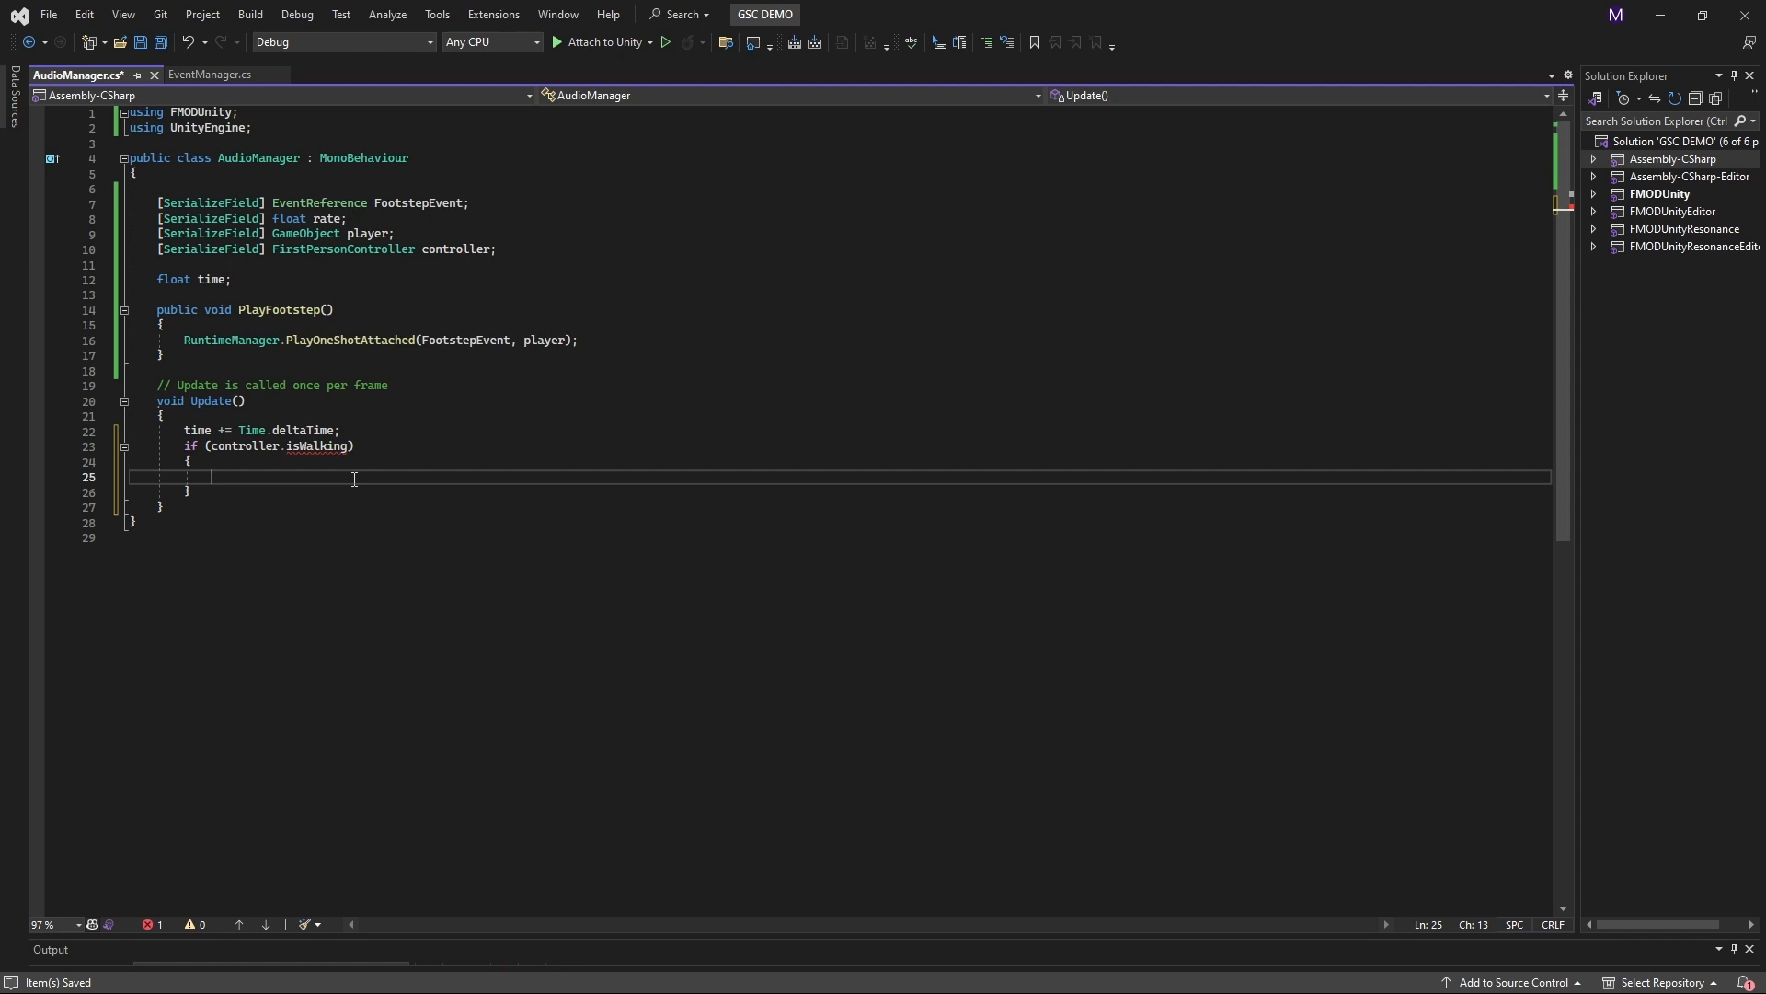
Nest an if (time >= rate) block that calls PlayFootstep(); and sets time = 0; inside the walking check, and save the script
{"action": "type", "text": "if(("}
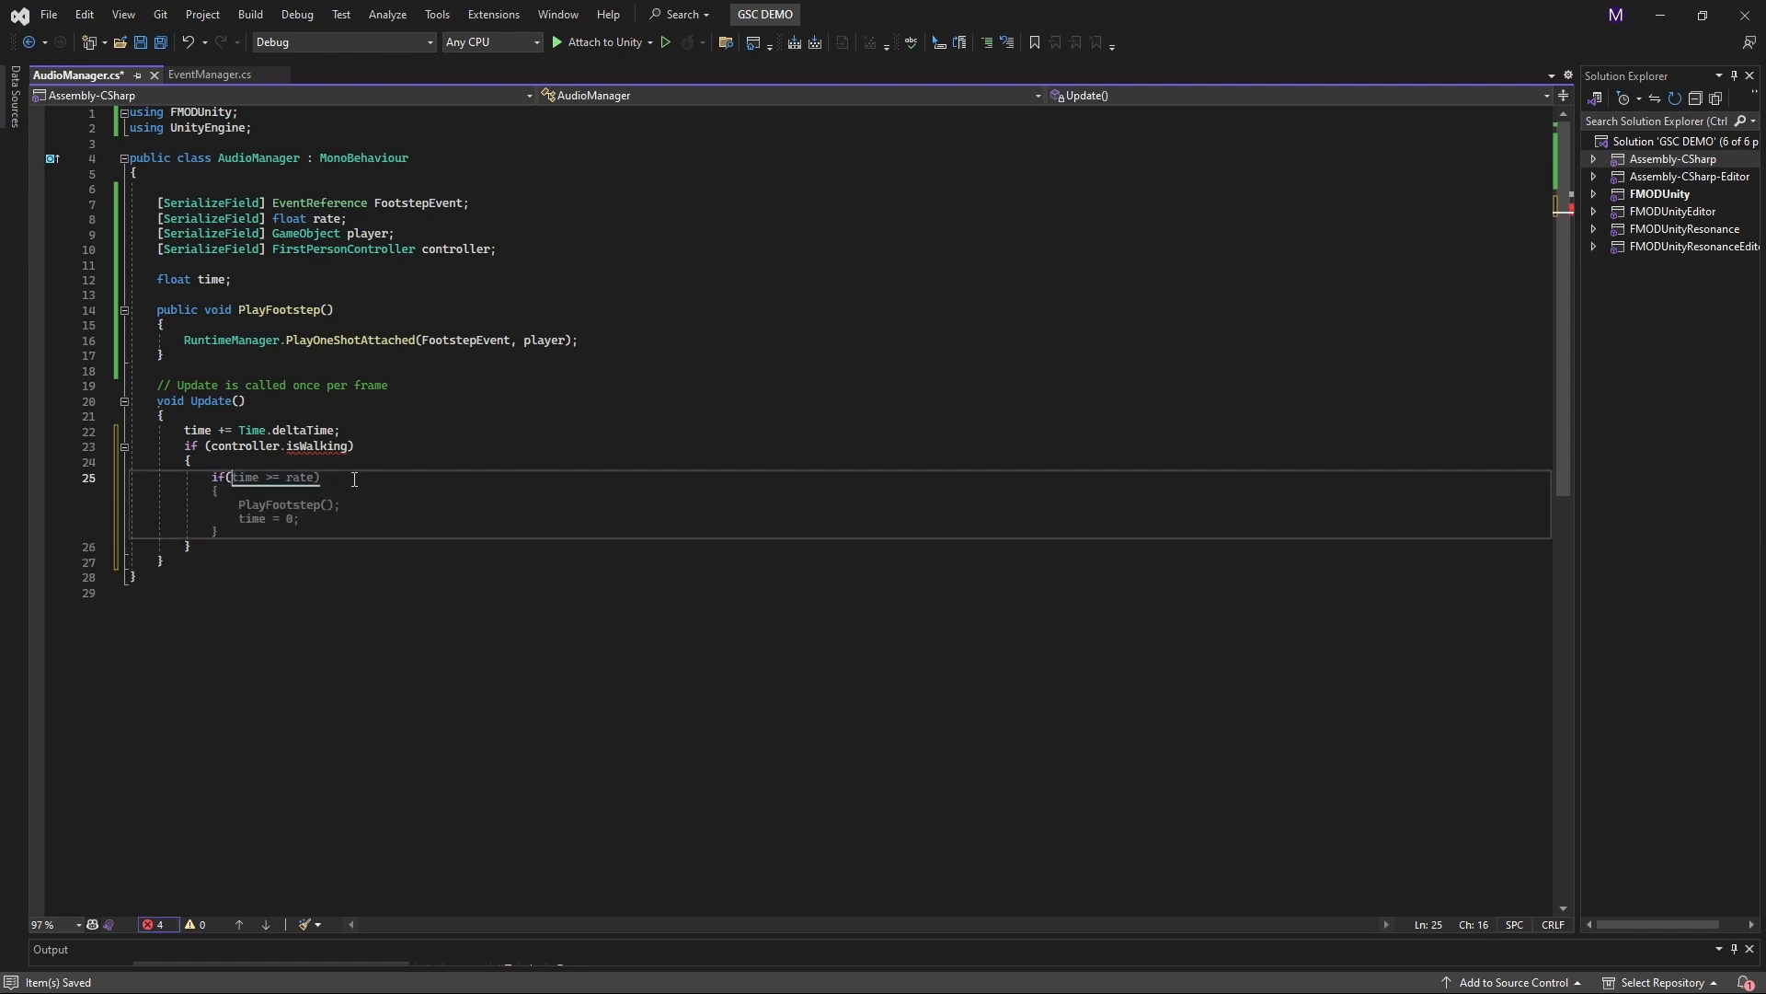
{"action": "type", "text": "time >= rate"}
{"action": "key", "text": "Tab"}
{"action": "left_click", "coordinate": [351, 522]}
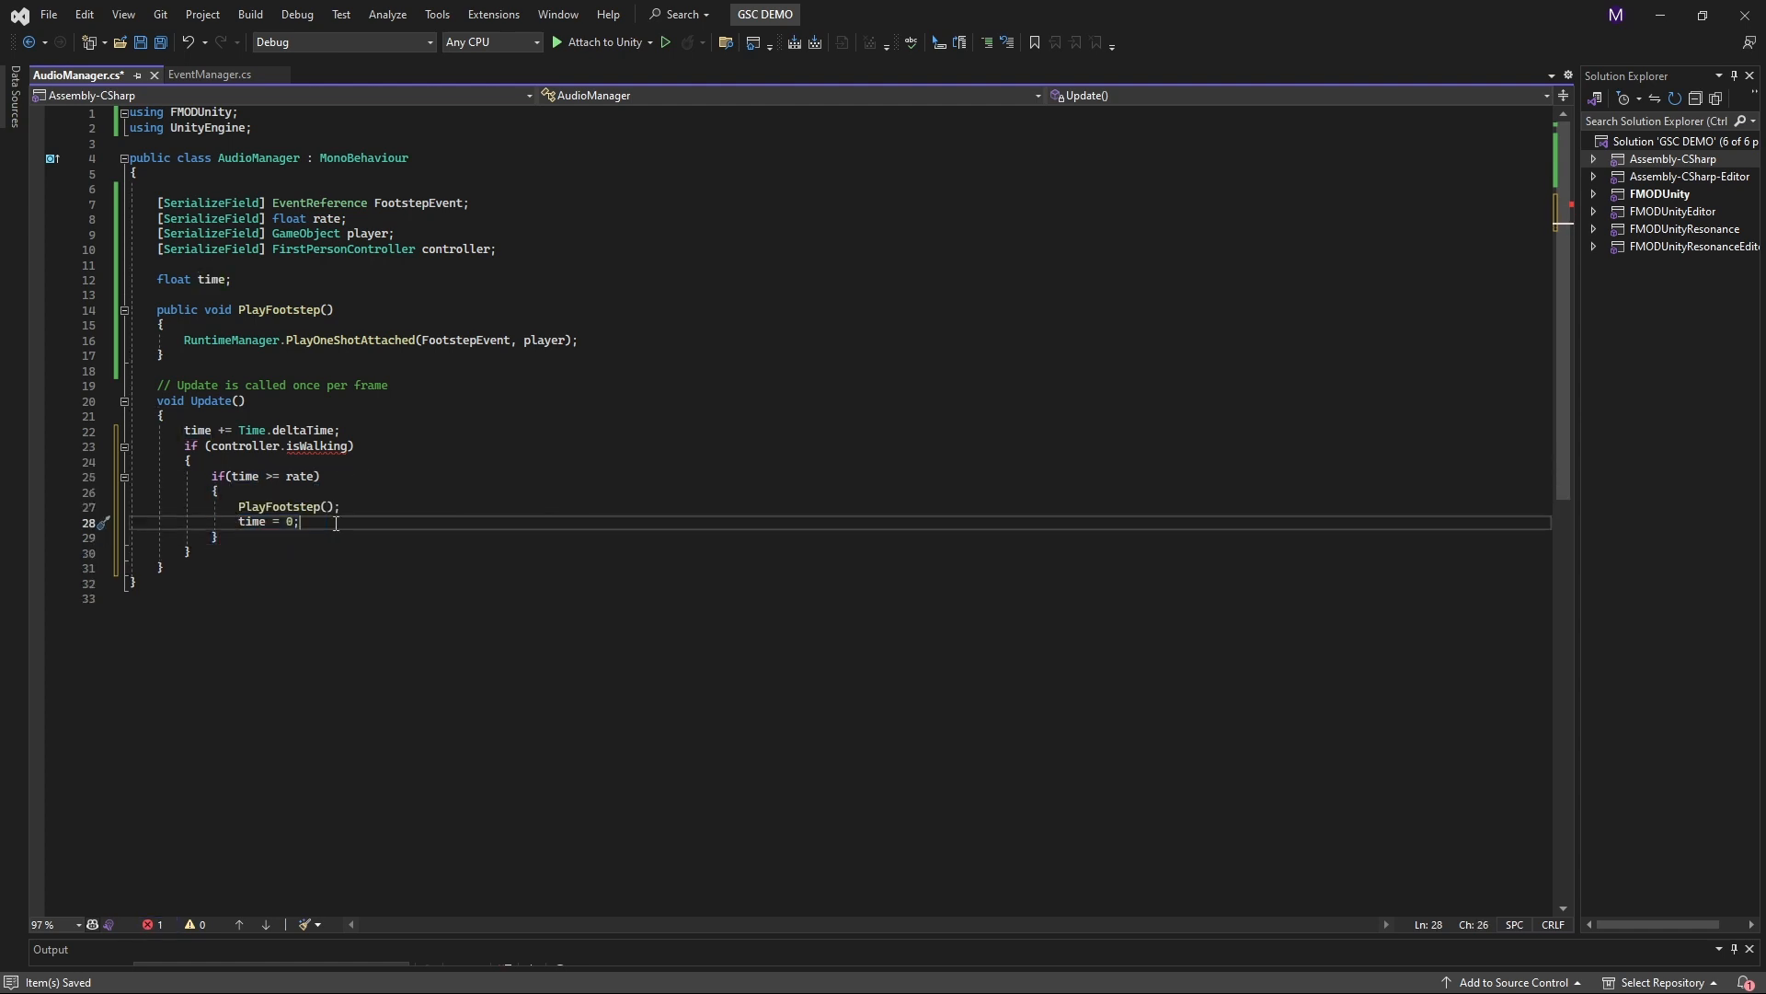
{"action": "key", "text": "ctrl+s"}
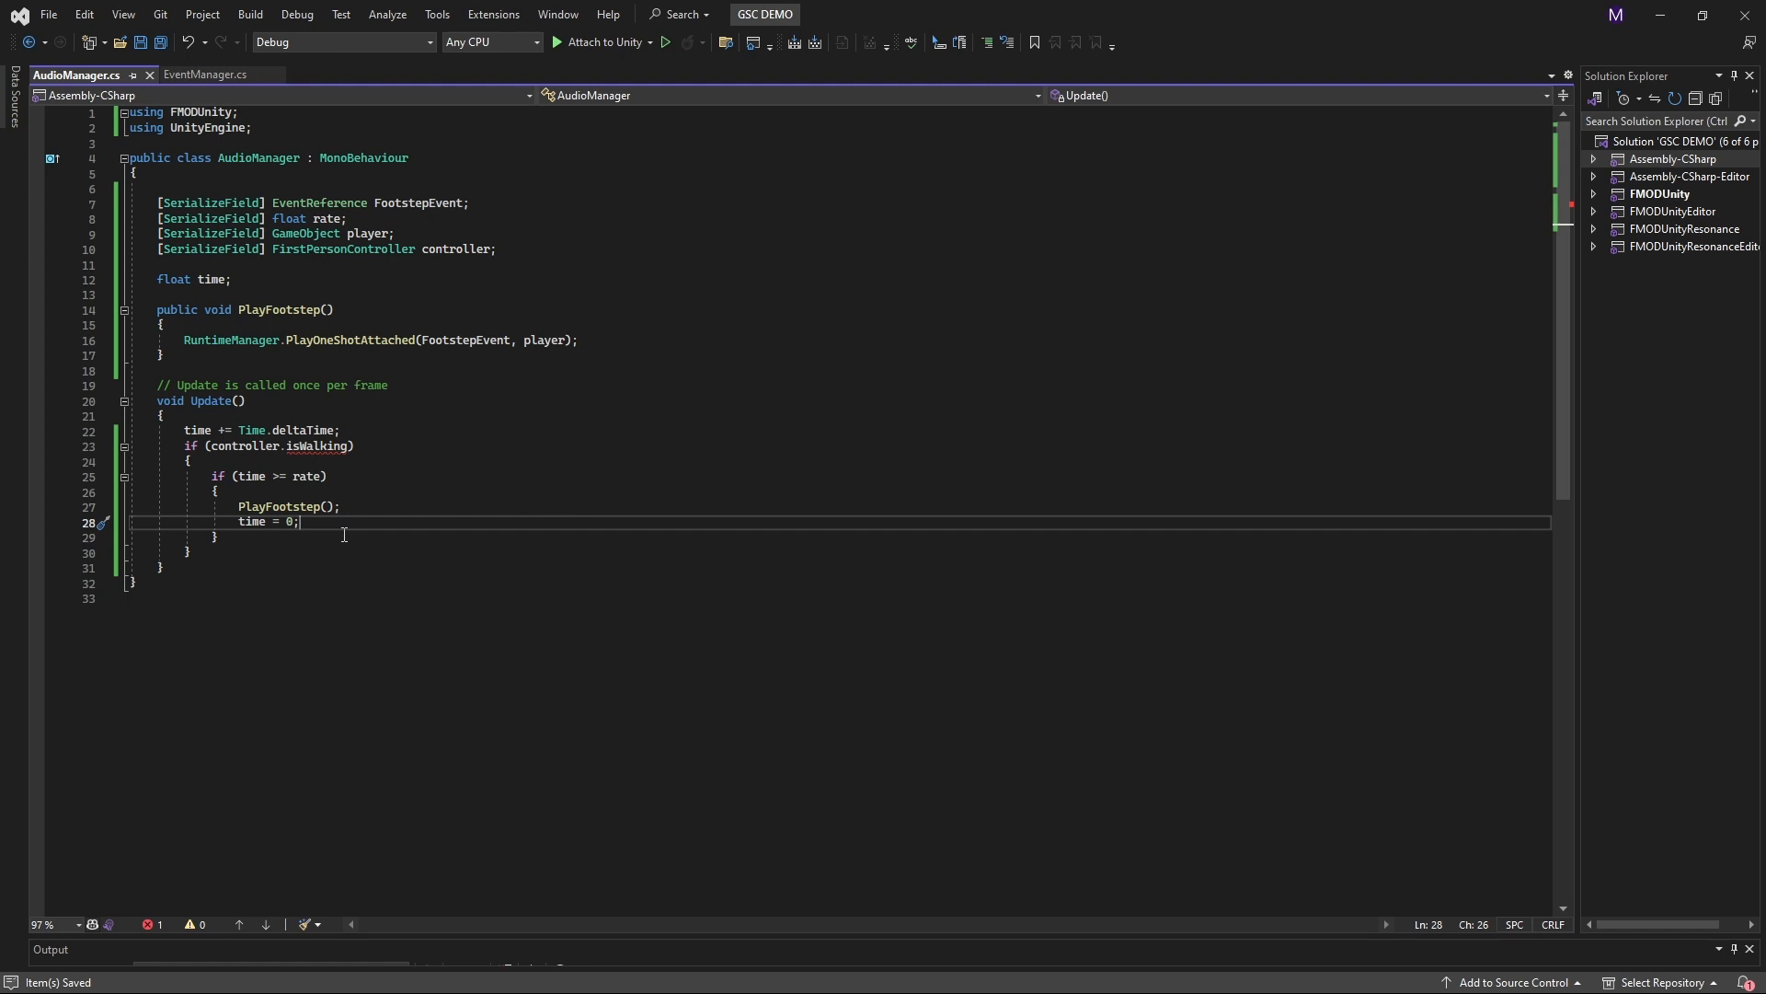
Switch to the GSC DEMO project in Unity and open the script of the FirstPersonController object's First Person Controller component for editing
{"action": "left_click", "coordinate": [427, 476]}
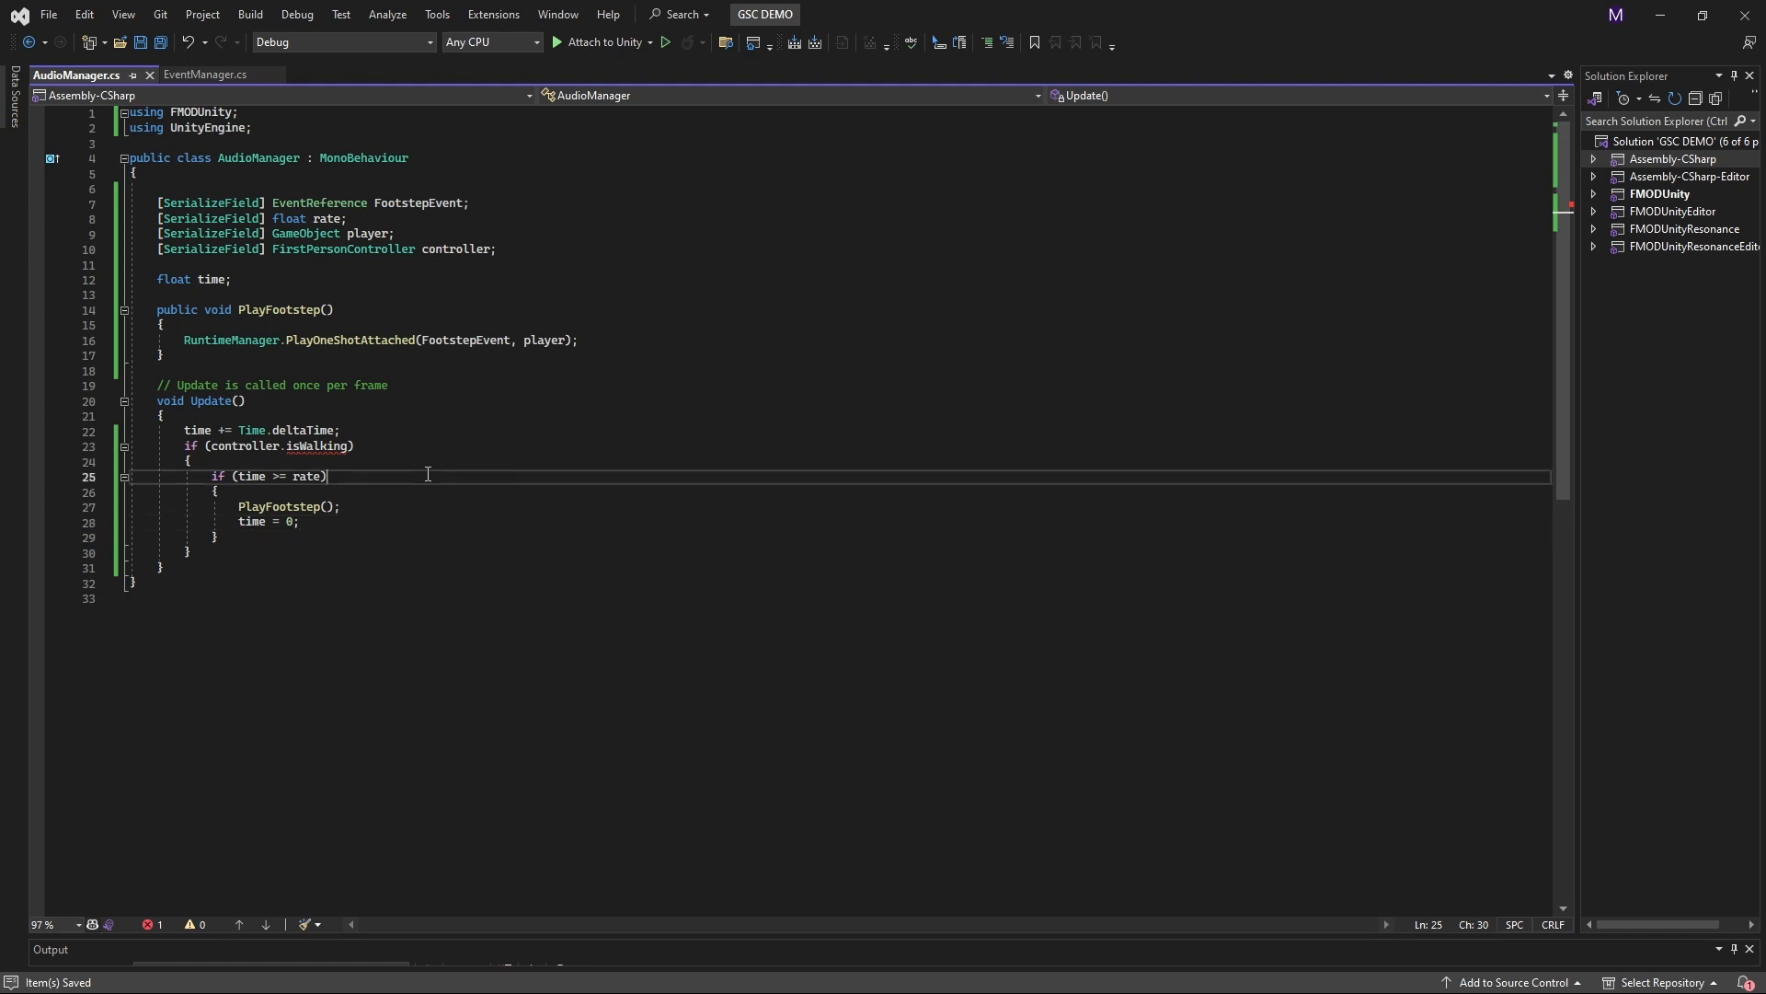
{"action": "double_click", "coordinate": [320, 447]}
{"action": "left_click", "coordinate": [363, 447]}
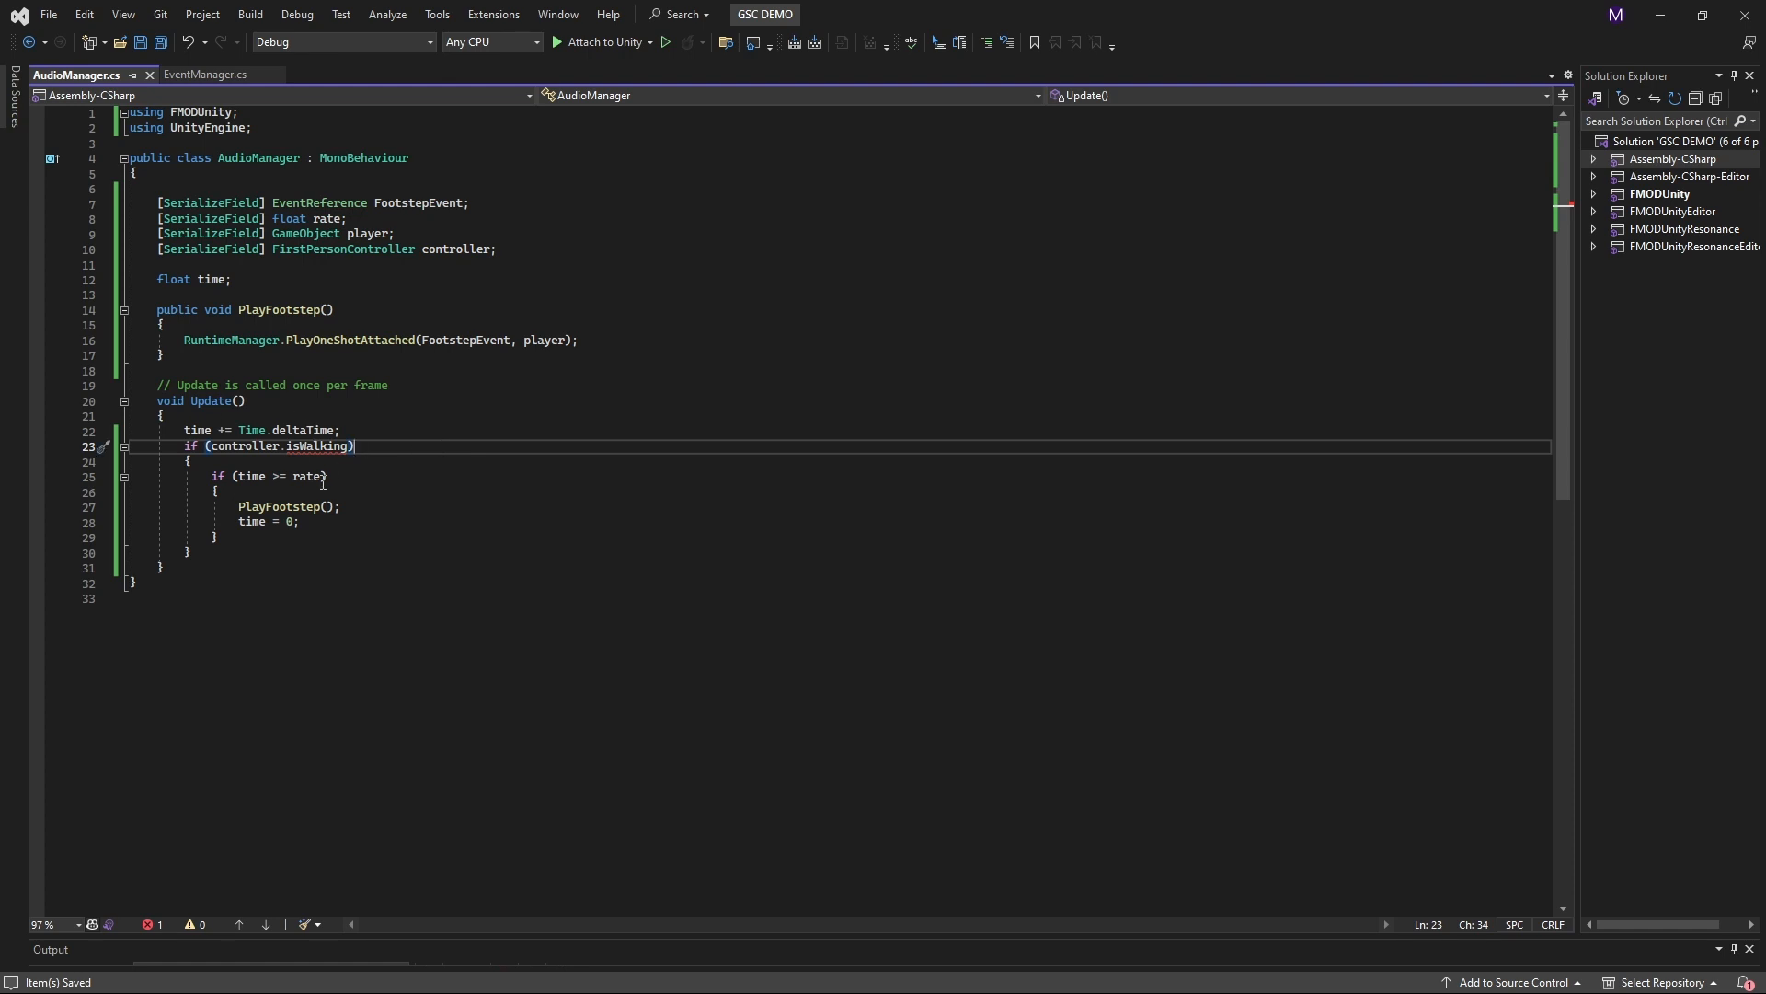
{"action": "key", "text": "alt+Tab"}
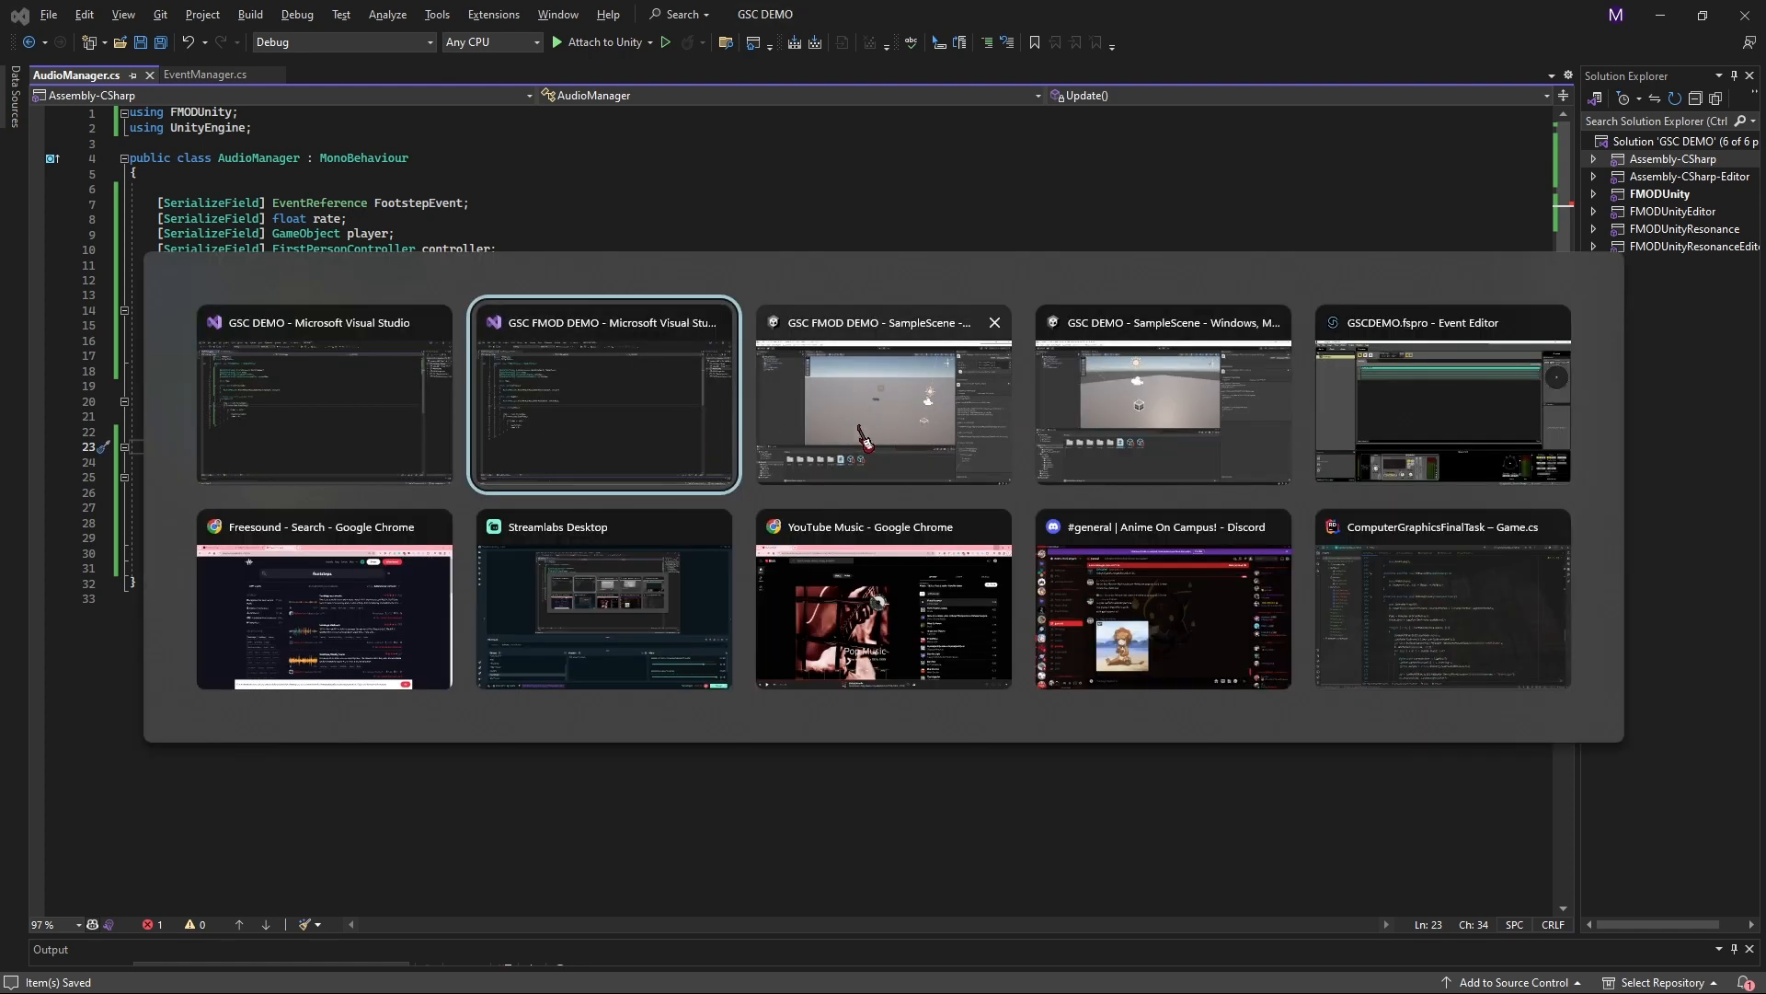
{"action": "left_click", "coordinate": [1117, 416]}
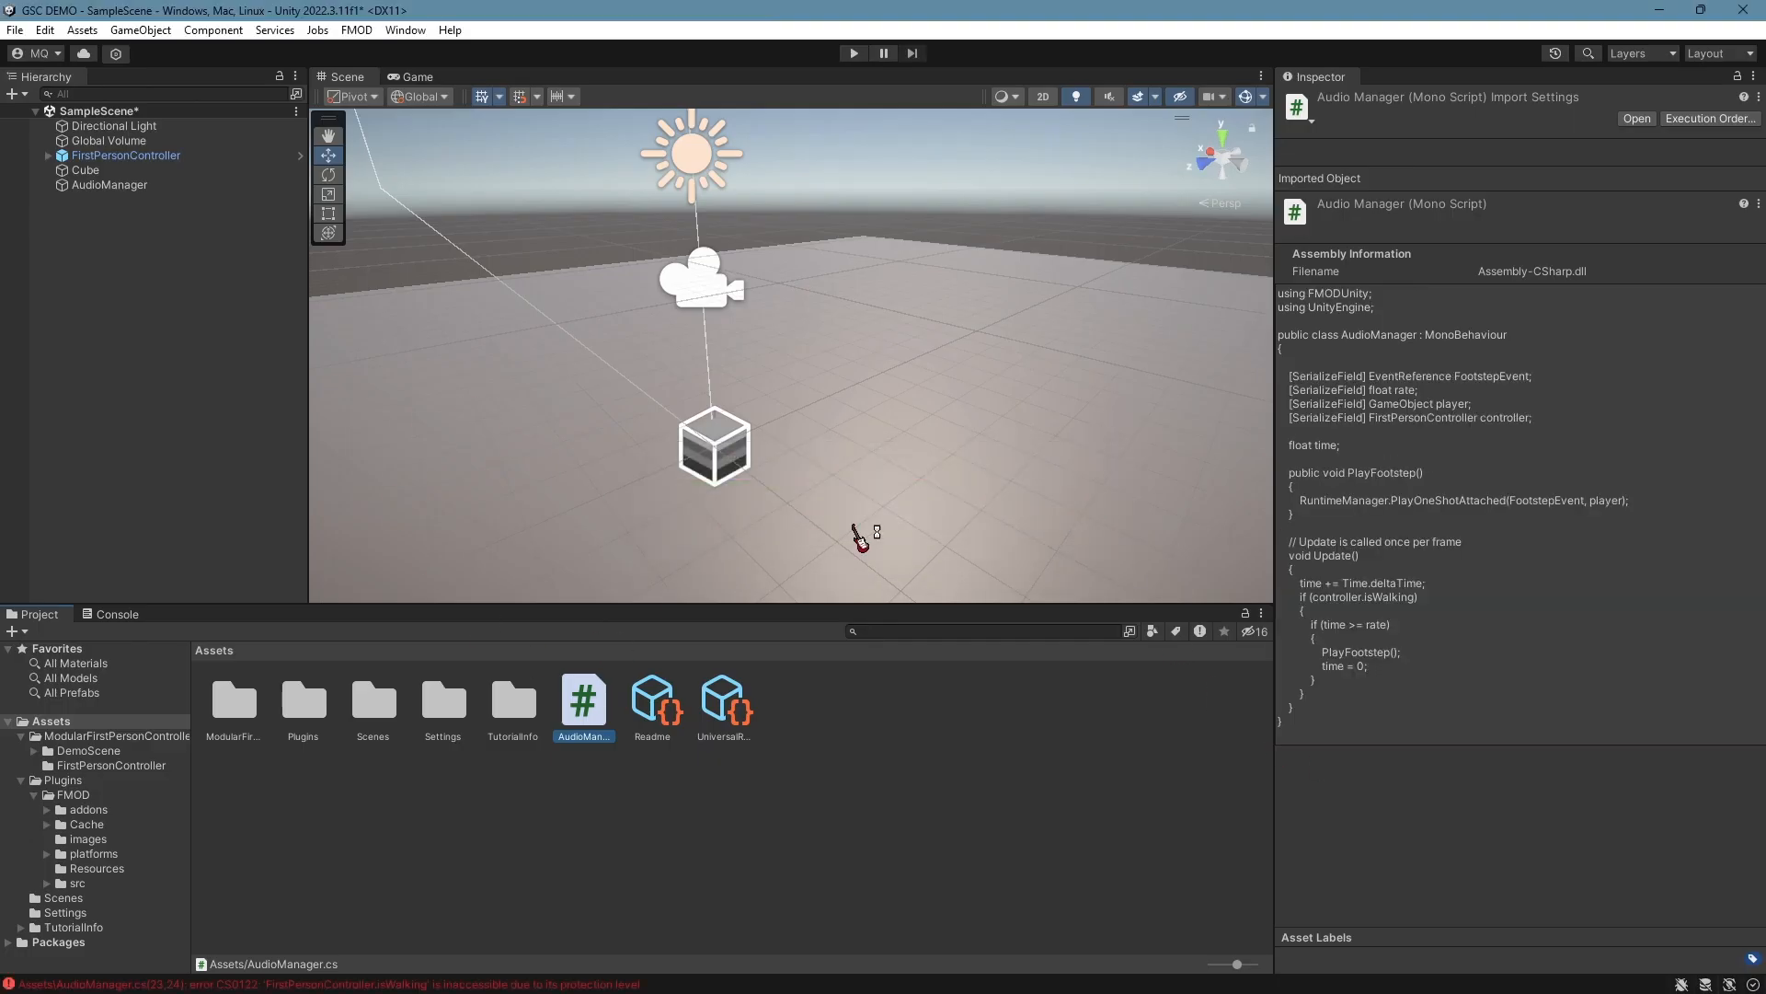
{"action": "left_click", "coordinate": [127, 184]}
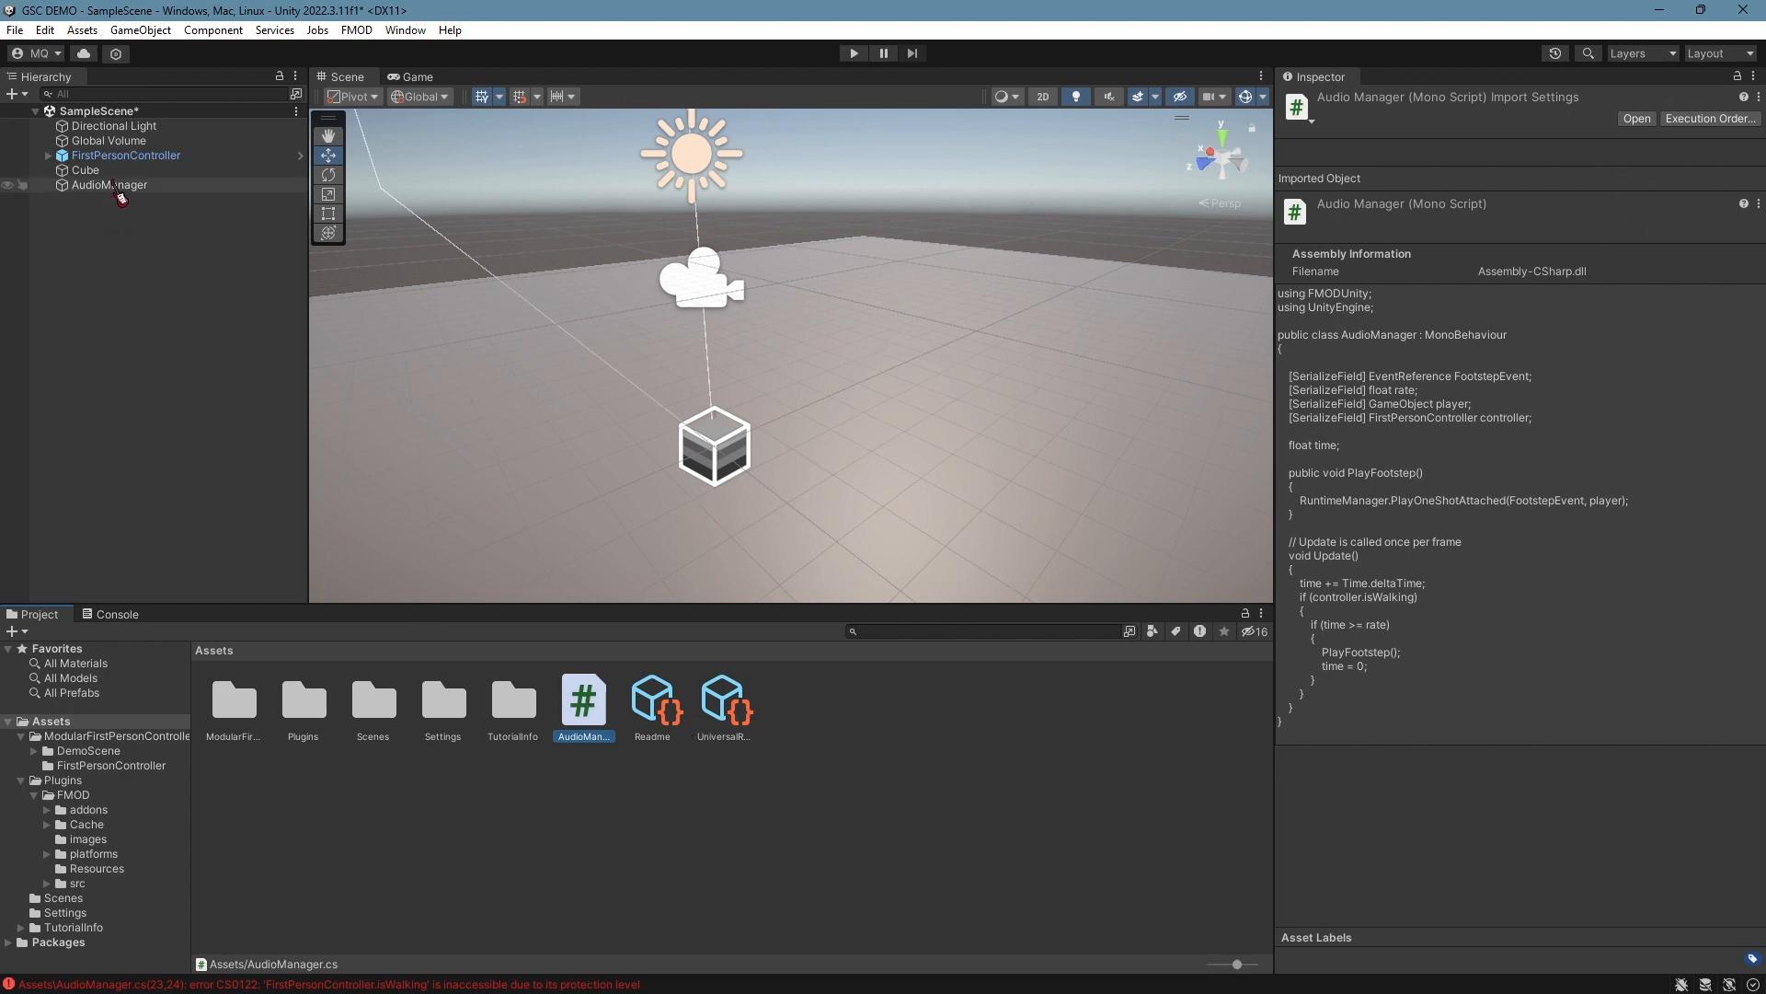
{"action": "left_click", "coordinate": [127, 156]}
{"action": "scroll", "coordinate": [1492, 503], "scroll_direction": "down", "scroll_amount": 10}
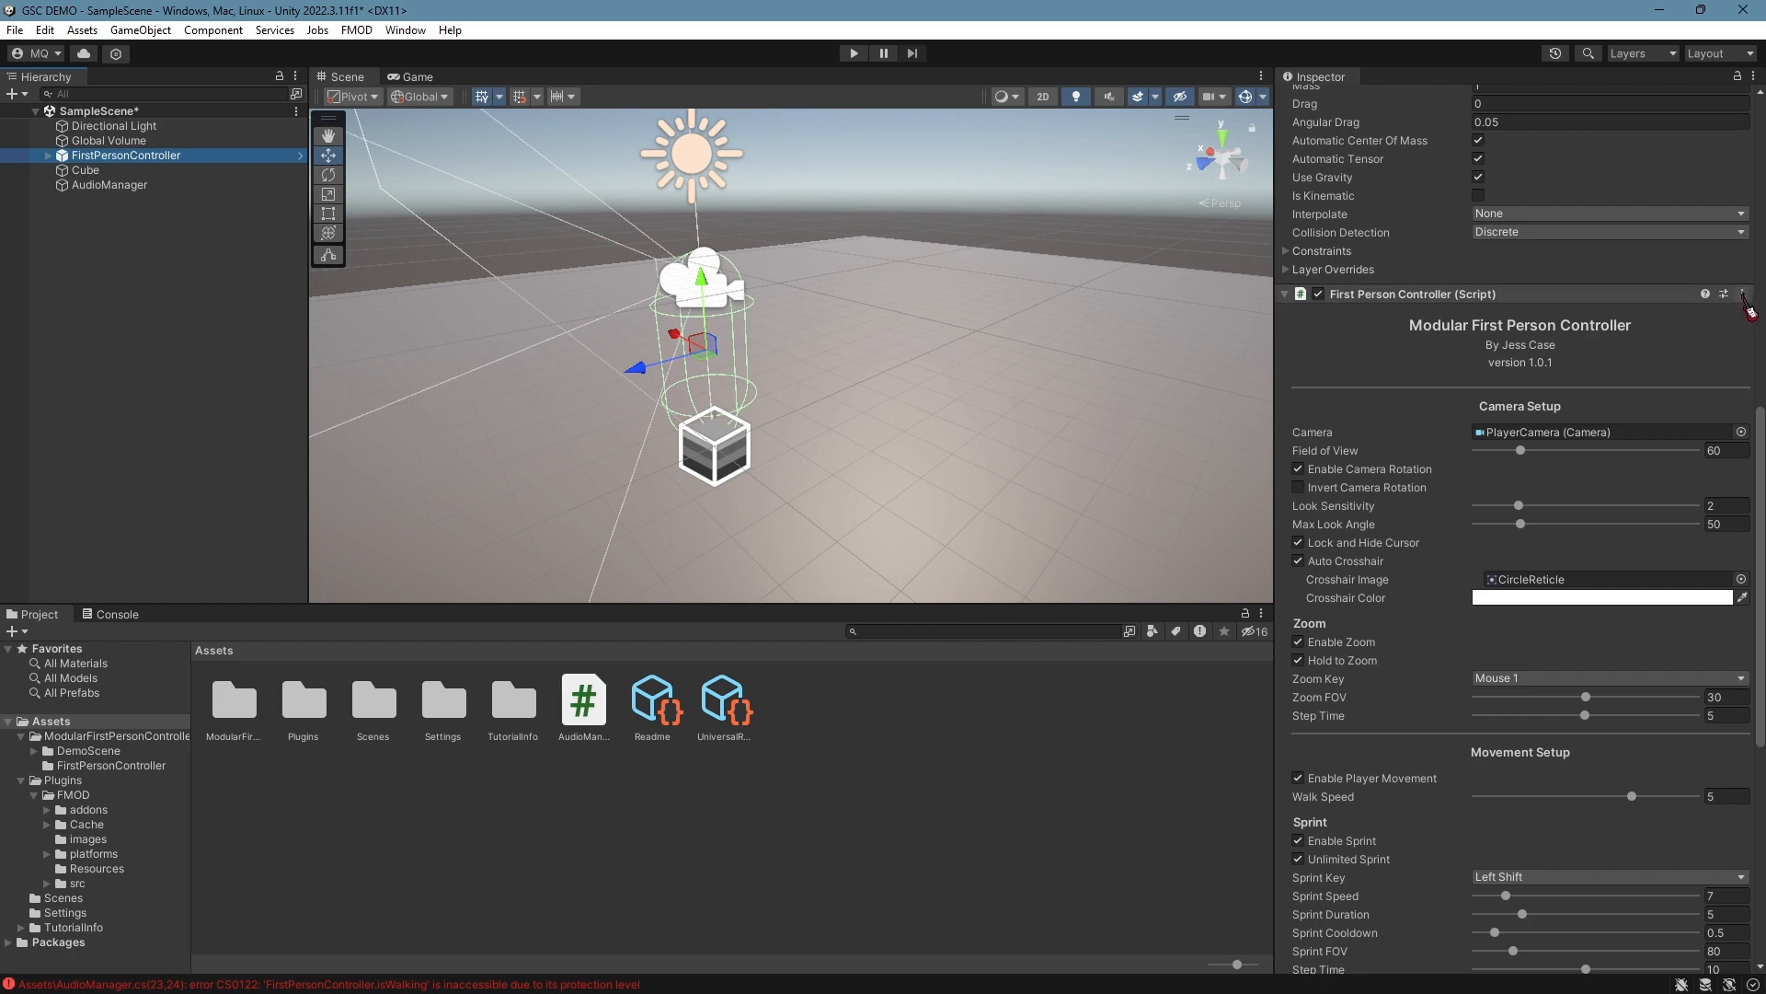
{"action": "left_click", "coordinate": [1743, 293]}
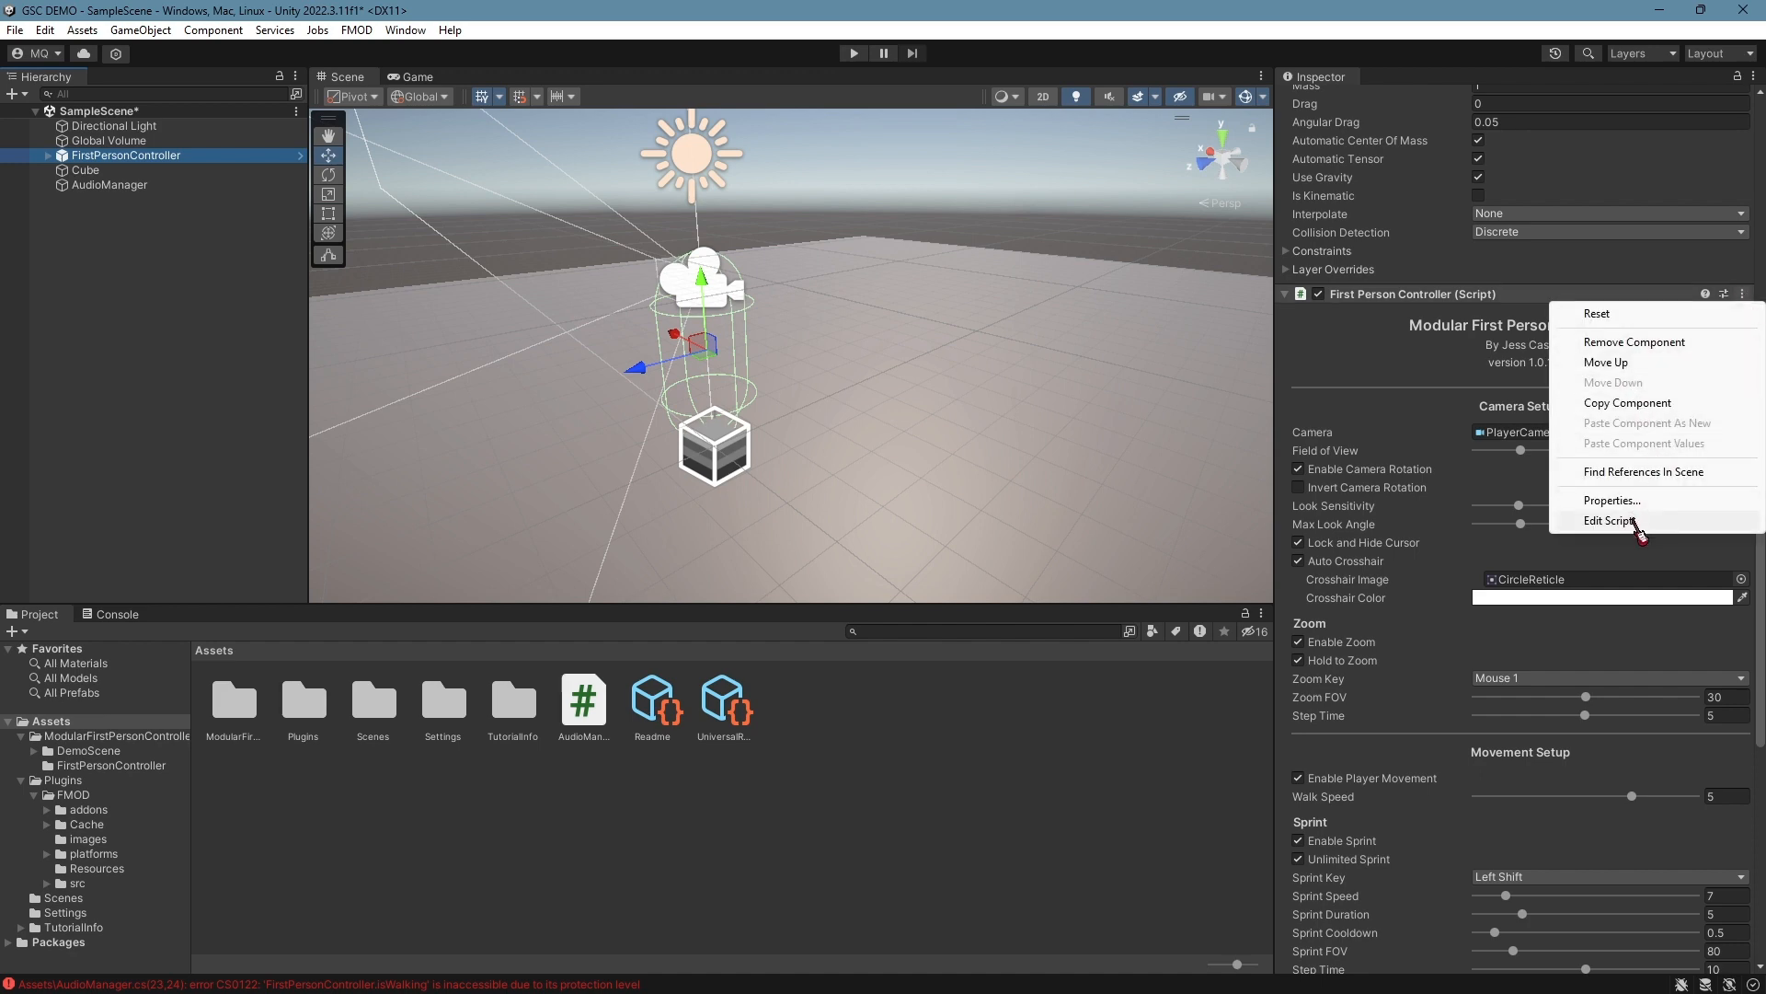
{"action": "left_click", "coordinate": [1610, 519]}
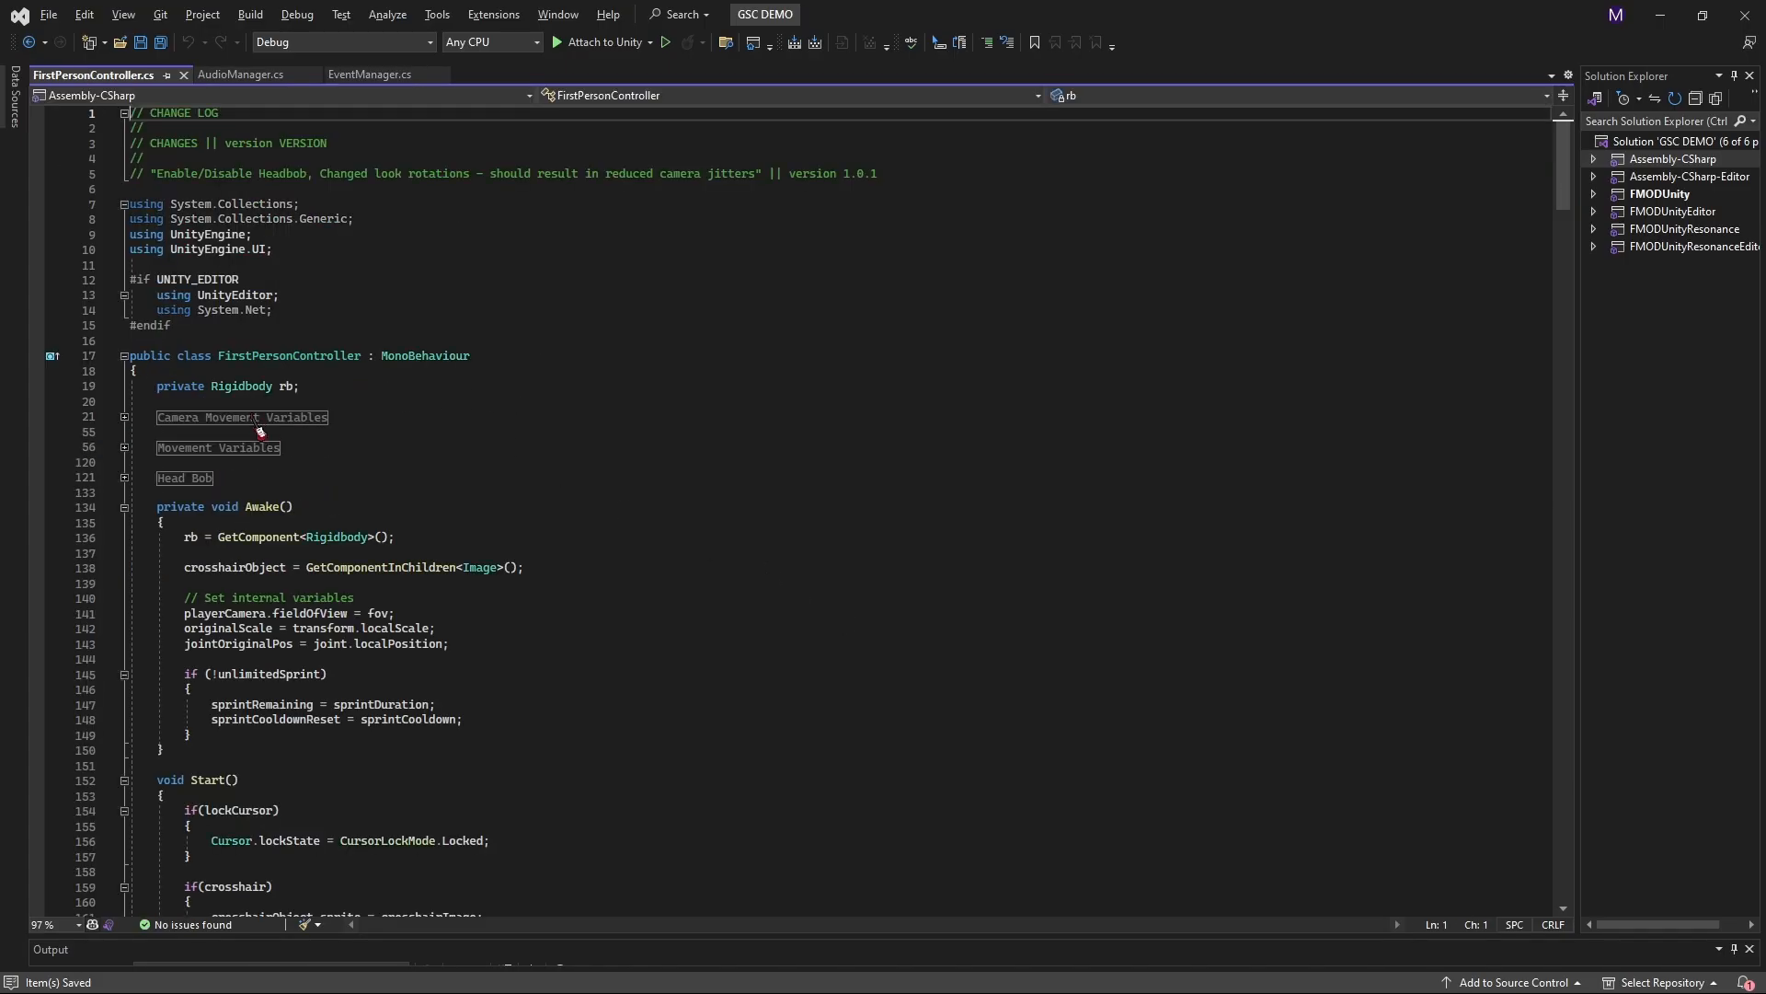
Expand the Movement Variables region, change the isWalking variable from private to public, then save and close FirstPersonController.cs
{"action": "double_click", "coordinate": [236, 448]}
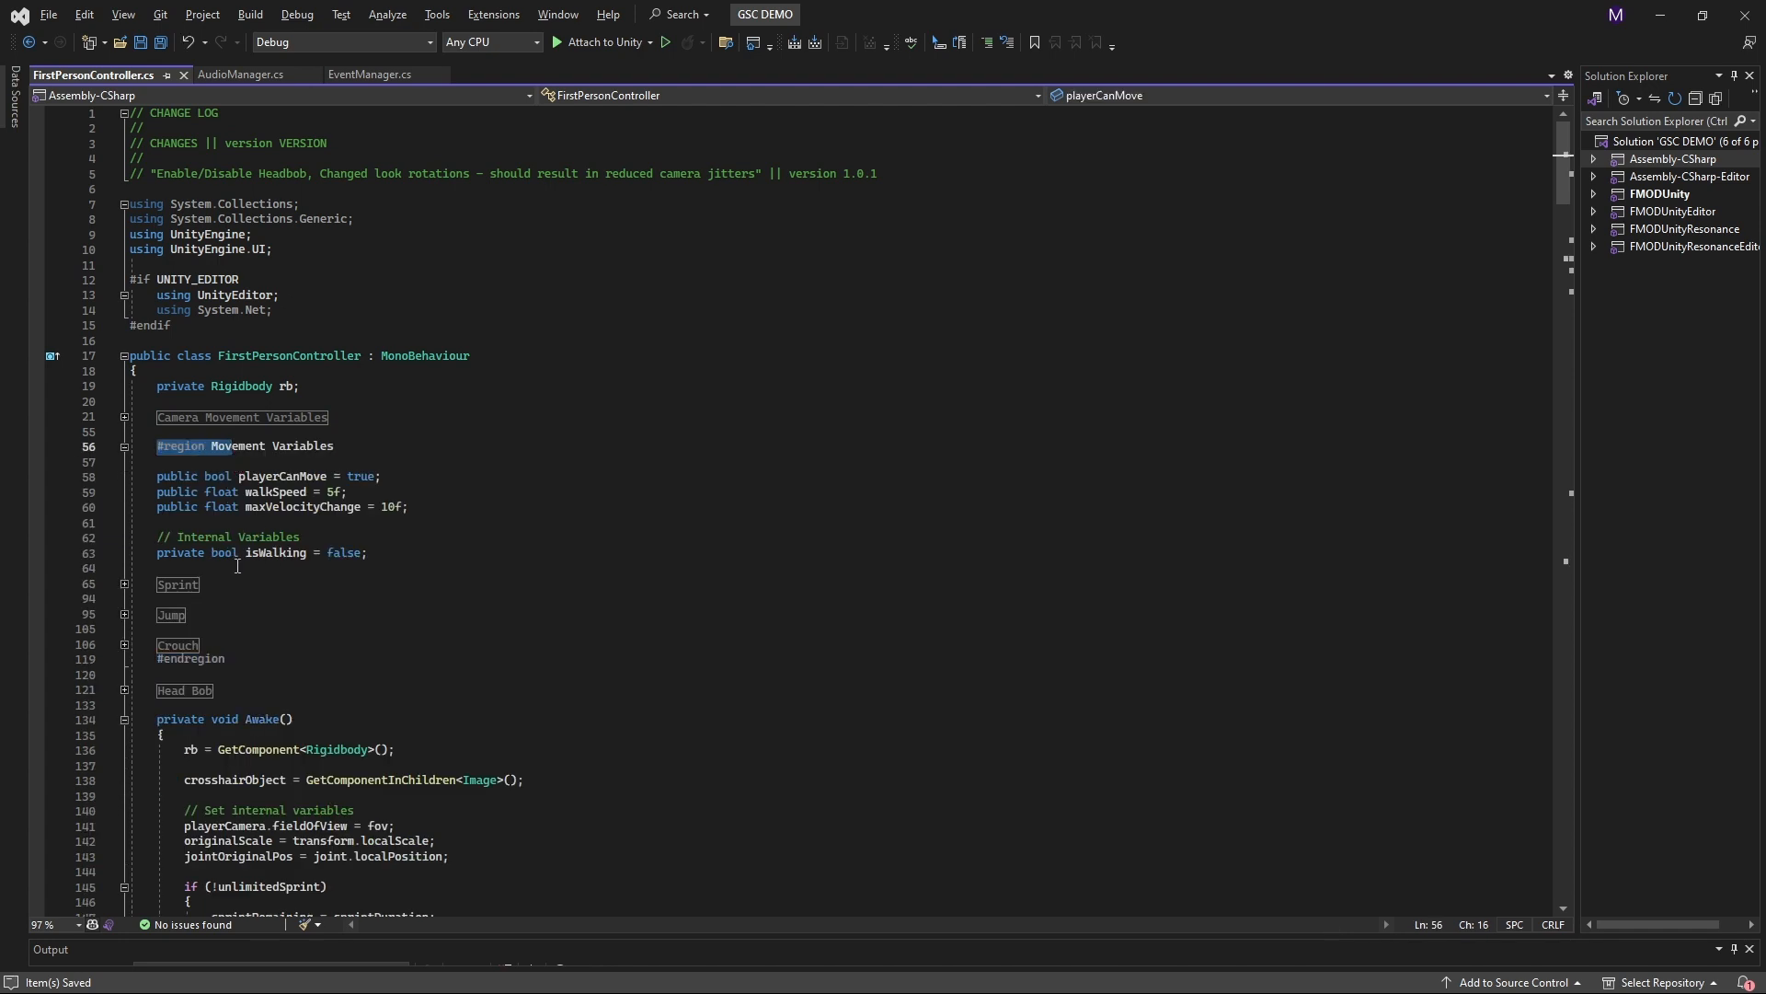
{"action": "double_click", "coordinate": [177, 554]}
{"action": "type", "text": "public"}
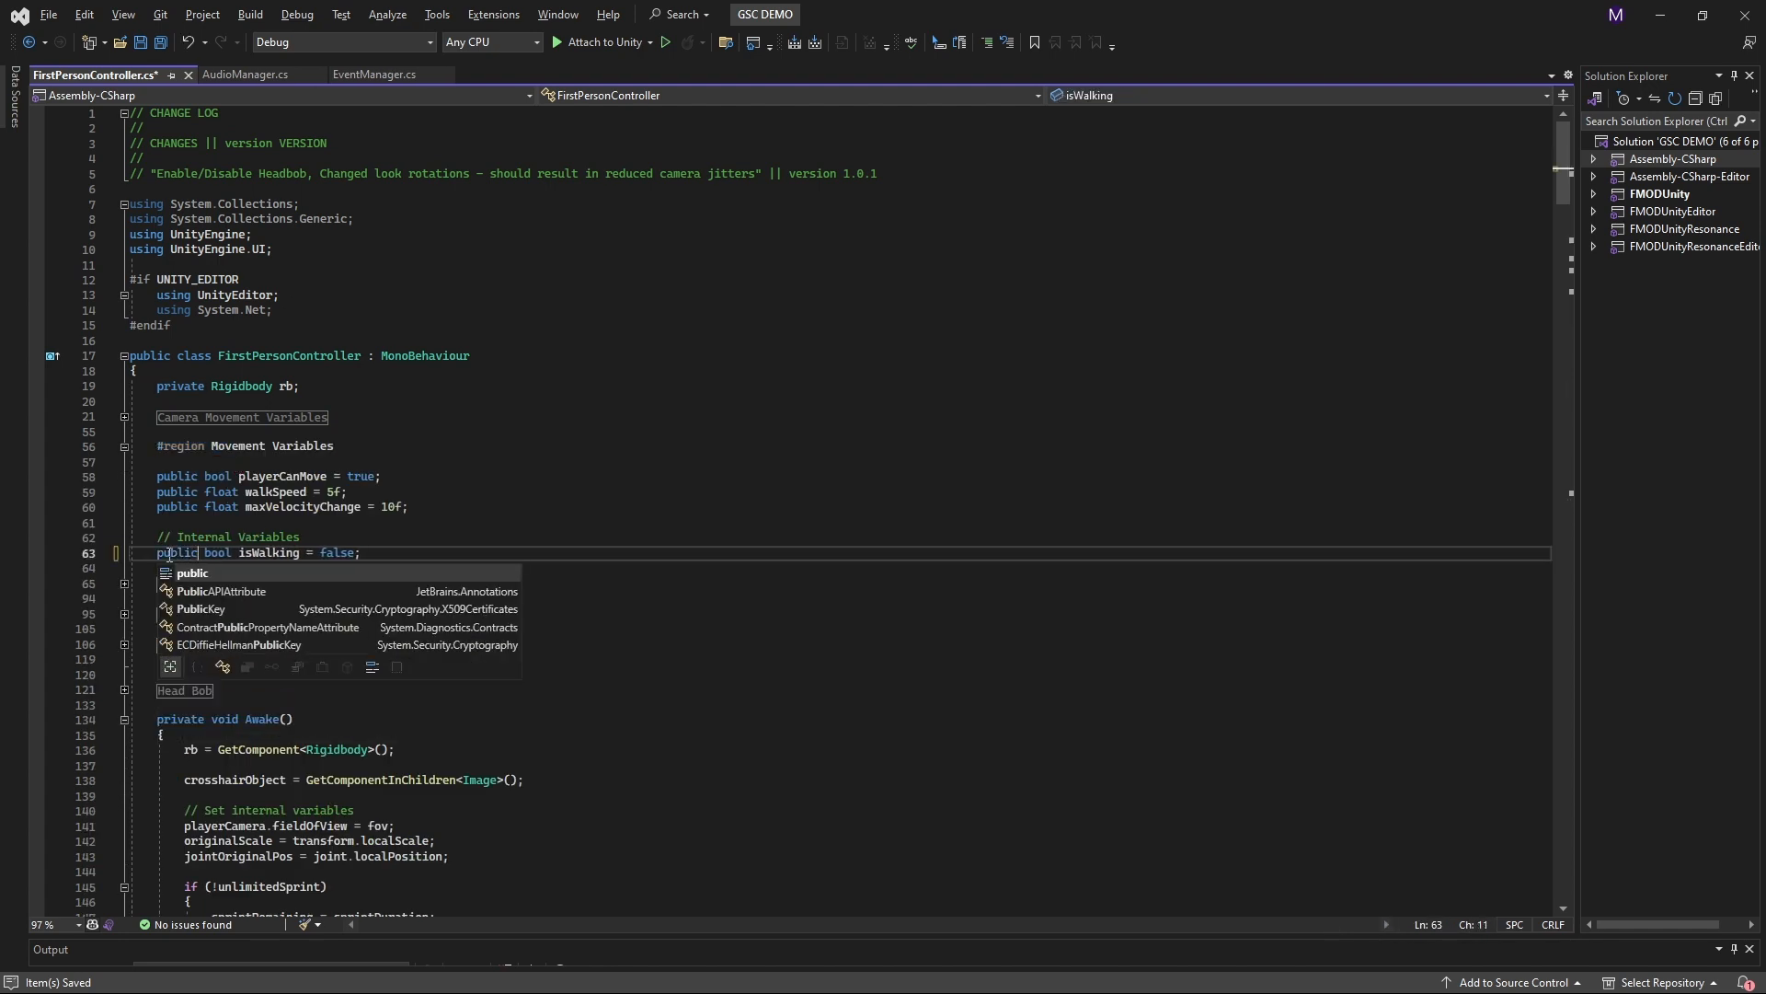
{"action": "key", "text": "ctrl+s"}
{"action": "left_click", "coordinate": [740, 453]}
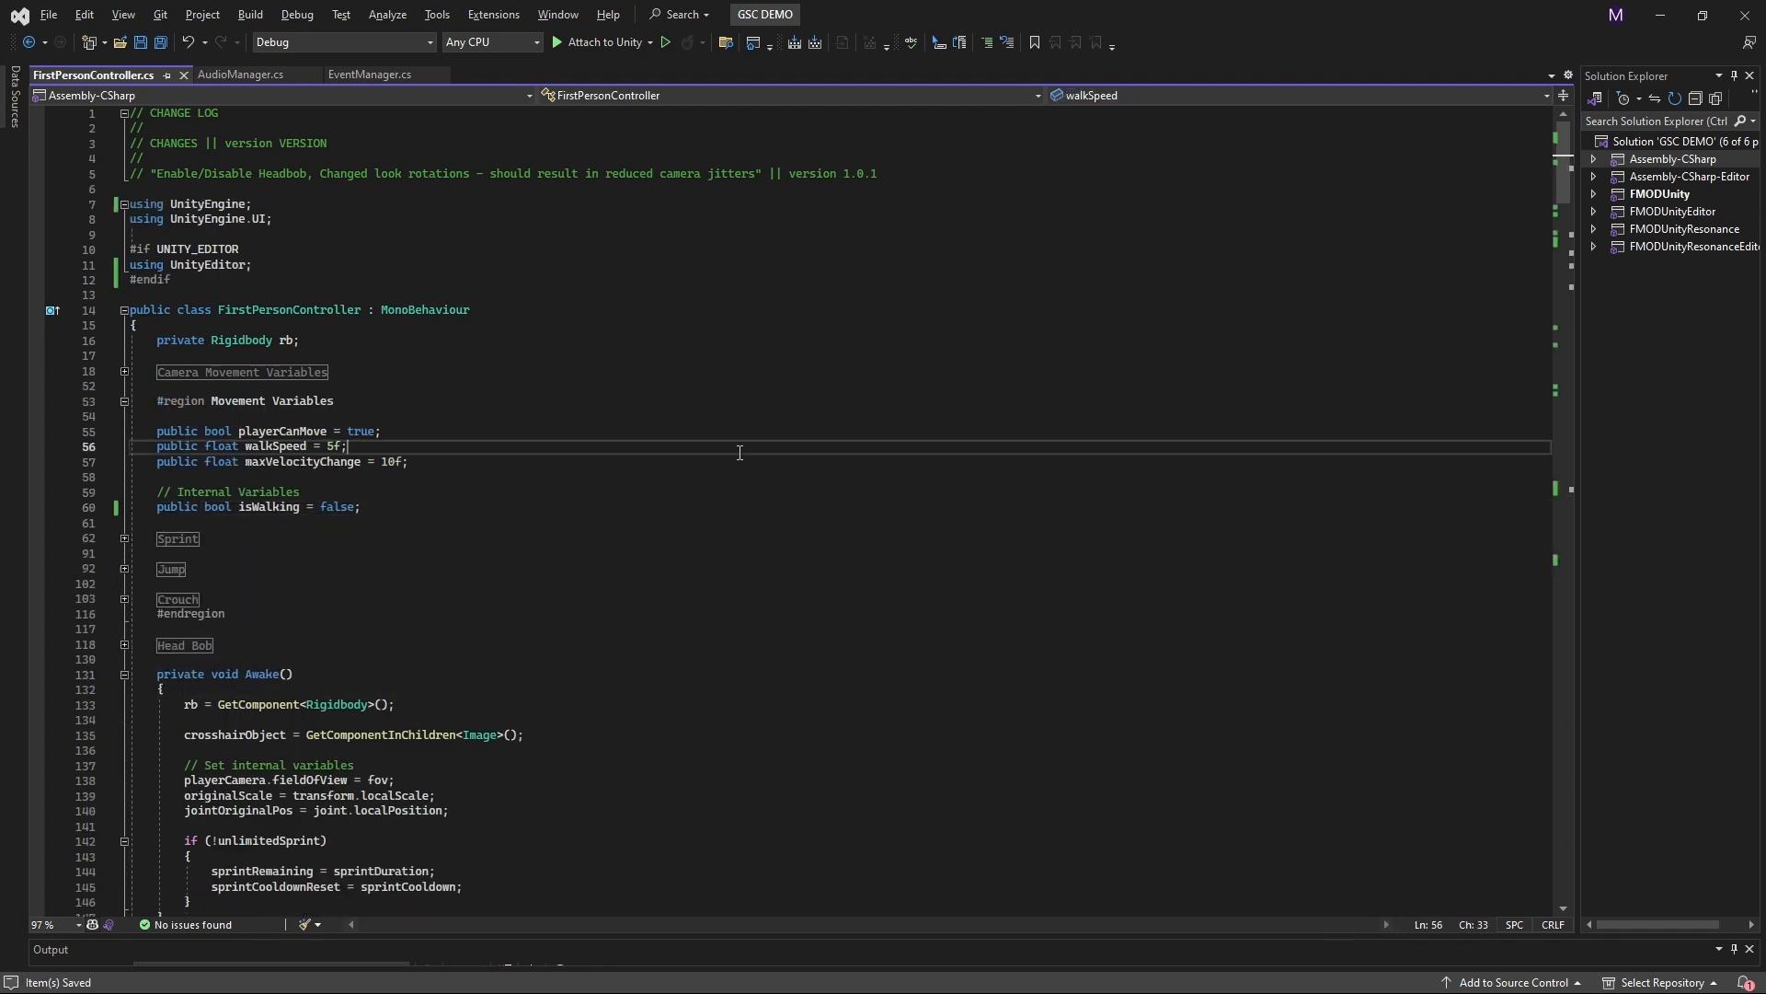
{"action": "left_click", "coordinate": [183, 74]}
Switch back to Unity and attach the AudioManager script to the AudioManager object in the scene
{"action": "mouse_move", "coordinate": [345, 450]}
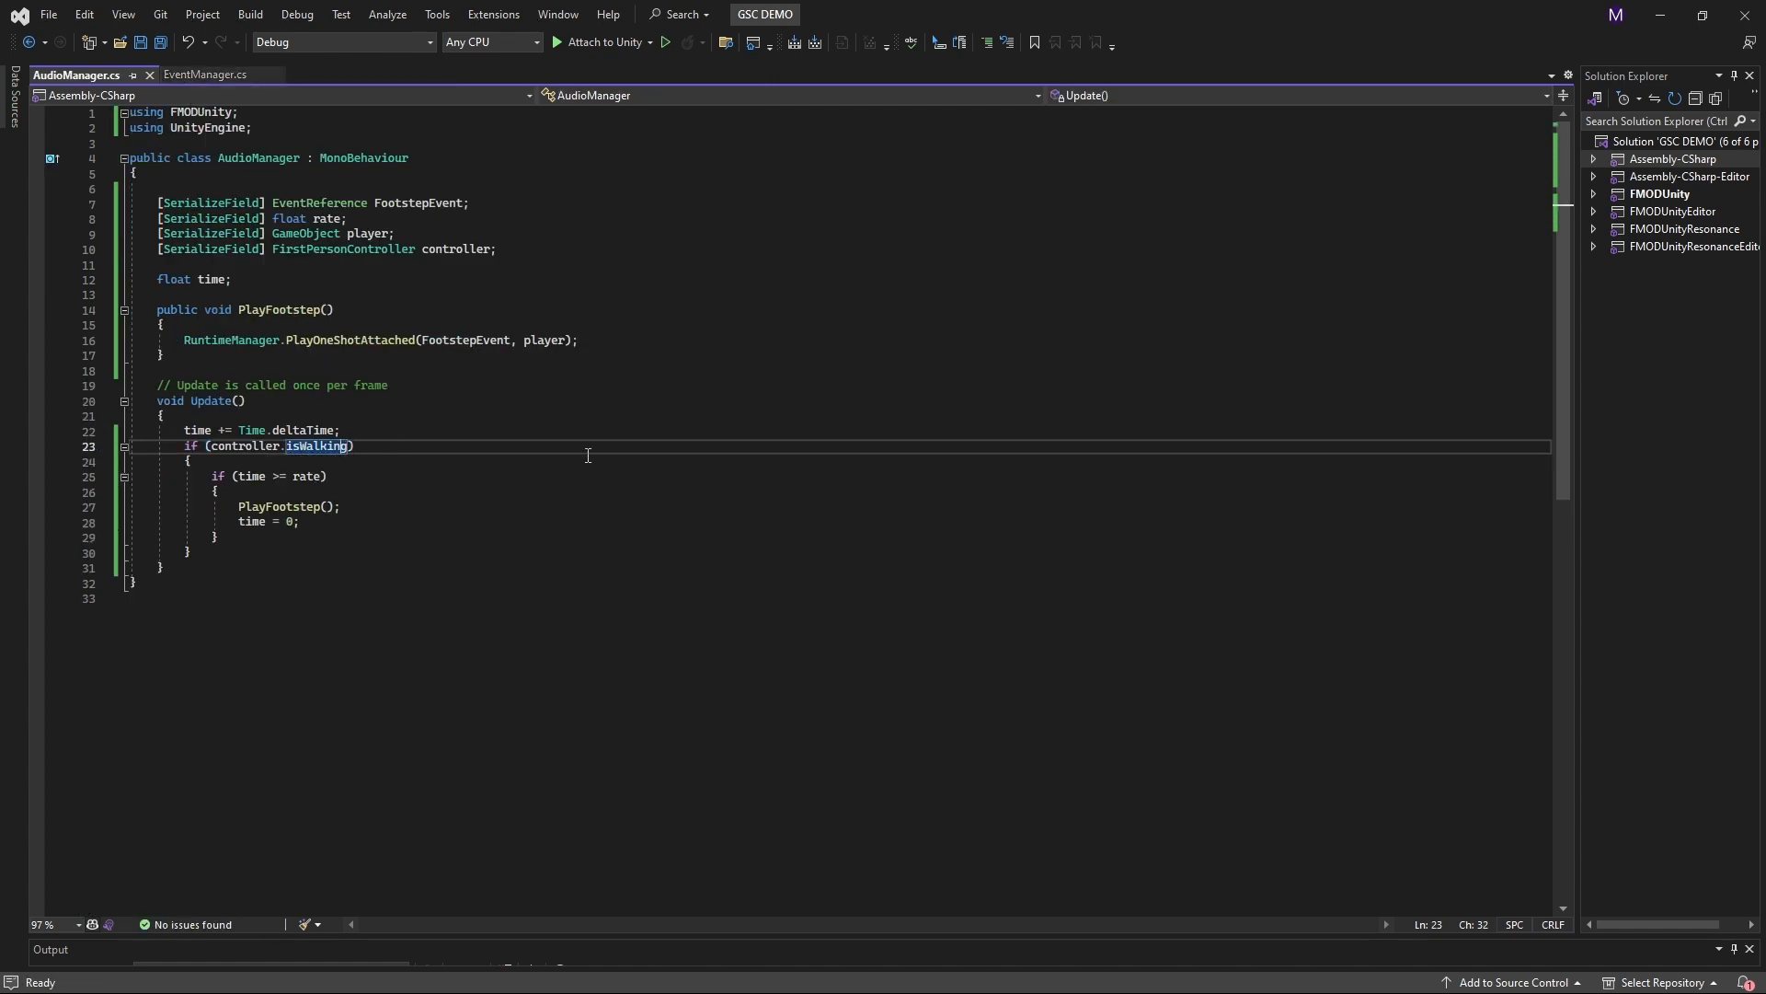
{"action": "left_click", "coordinate": [476, 473]}
{"action": "key", "text": "alt+Tab"}
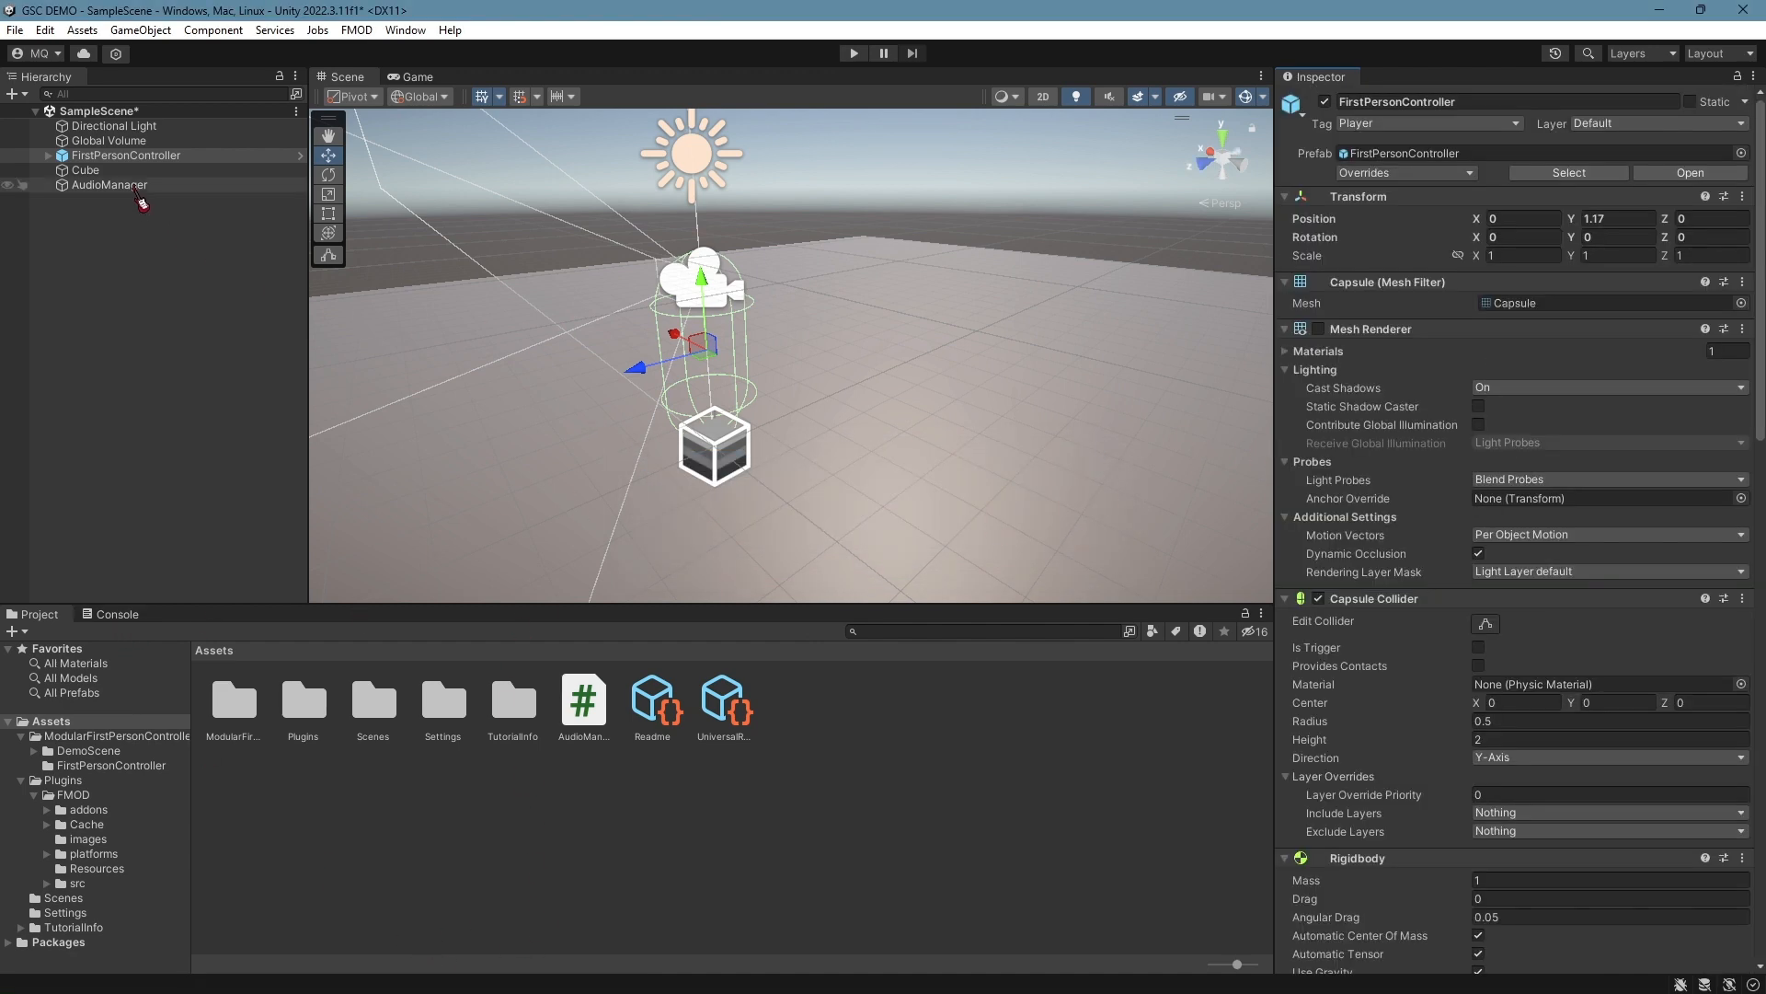
{"action": "left_click", "coordinate": [129, 185]}
{"action": "left_click_drag", "start_coordinate": [614, 714], "coordinate": [1394, 419]}
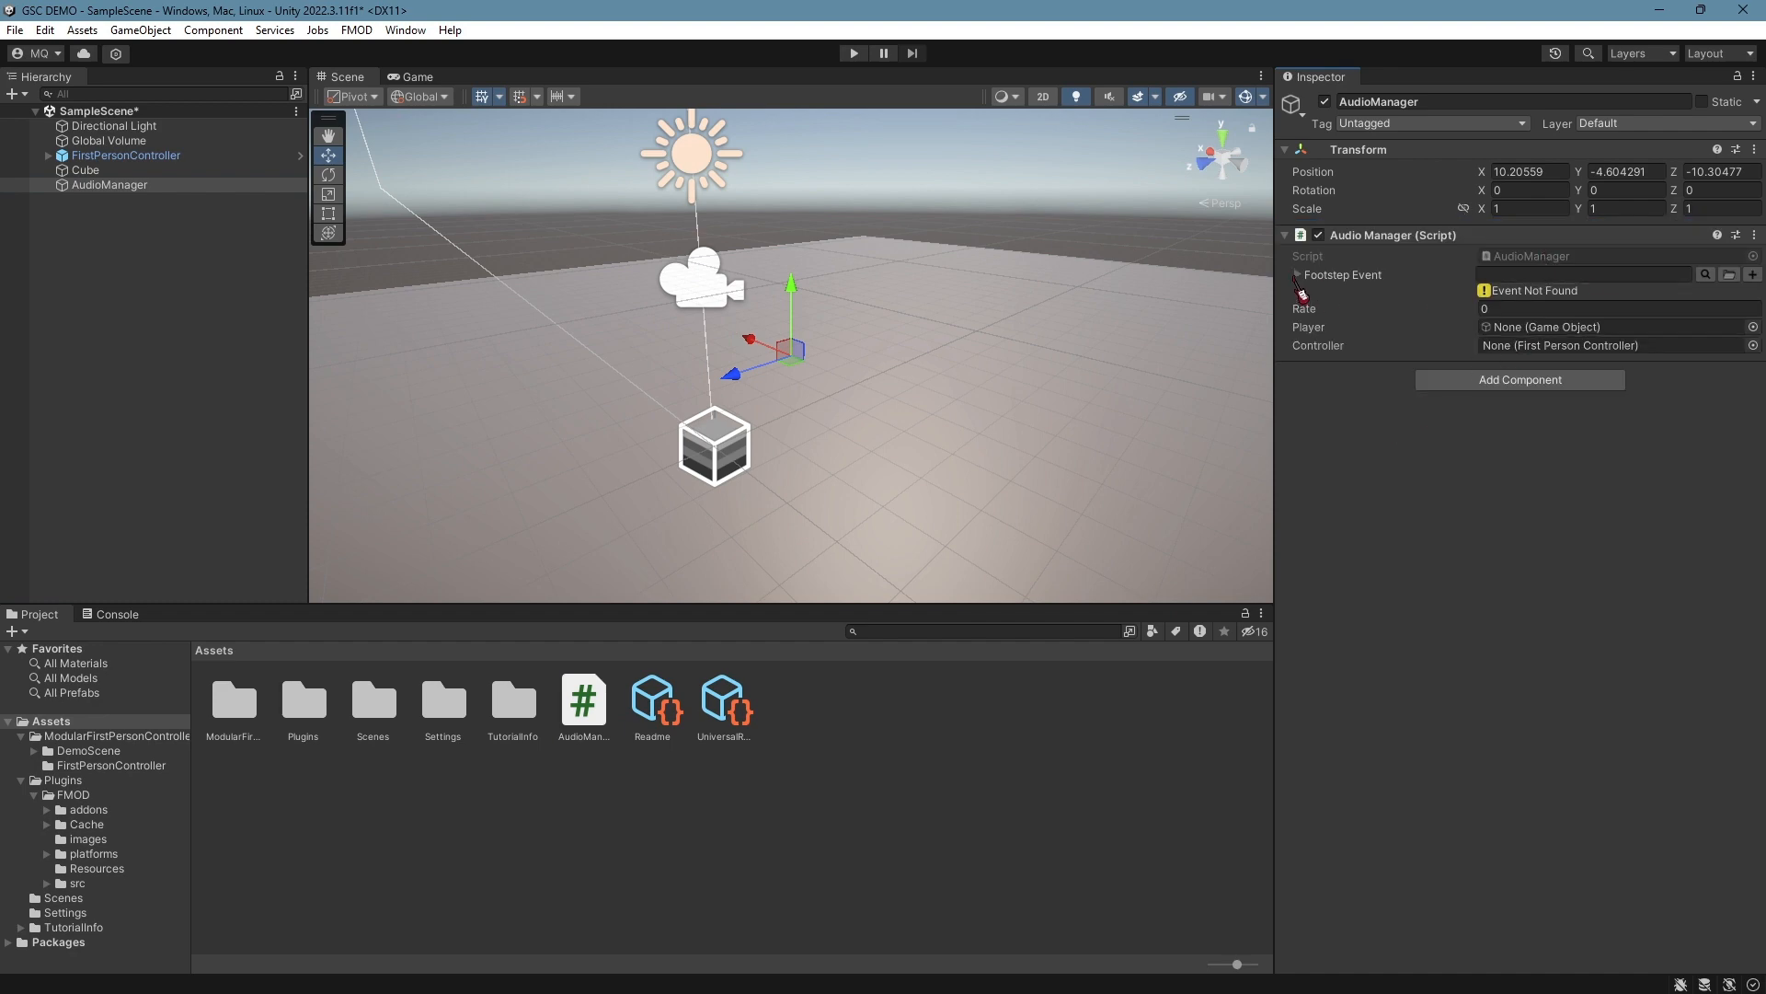
Assign event:/Footsteps as the AudioManager's Footstep Event, set its Rate to 0.75, and save the scene
{"action": "left_click", "coordinate": [1704, 274]}
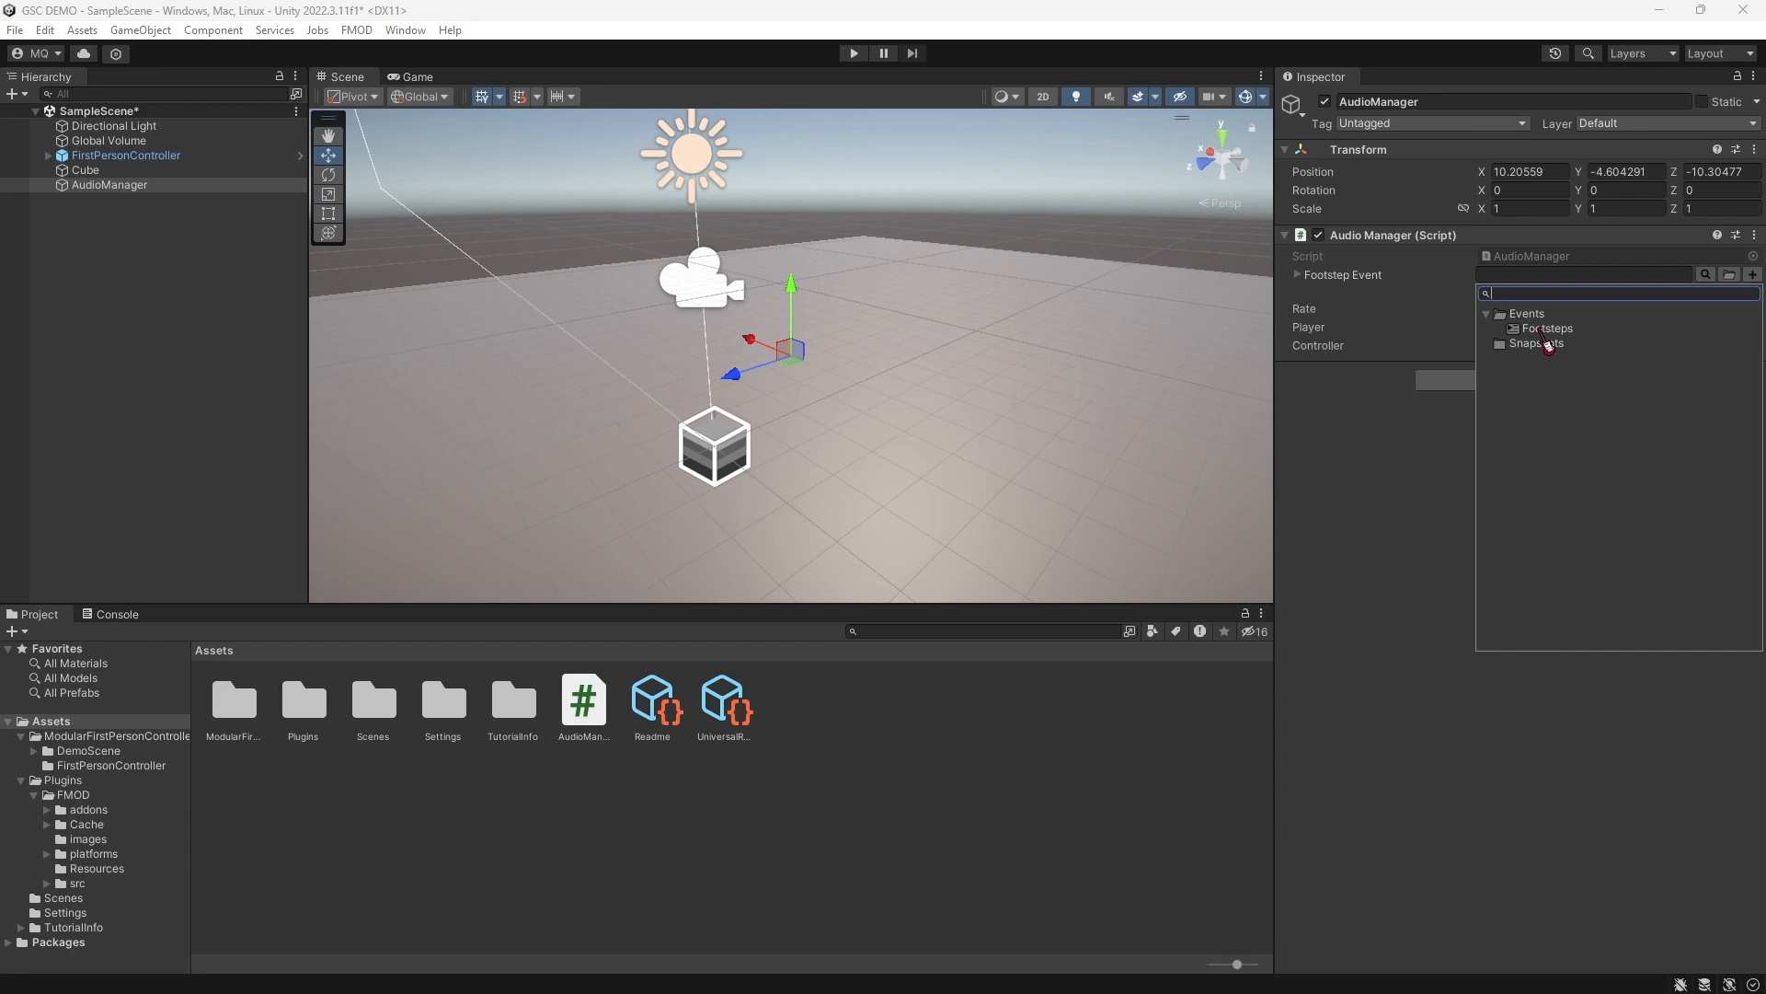
{"action": "left_click", "coordinate": [1543, 329]}
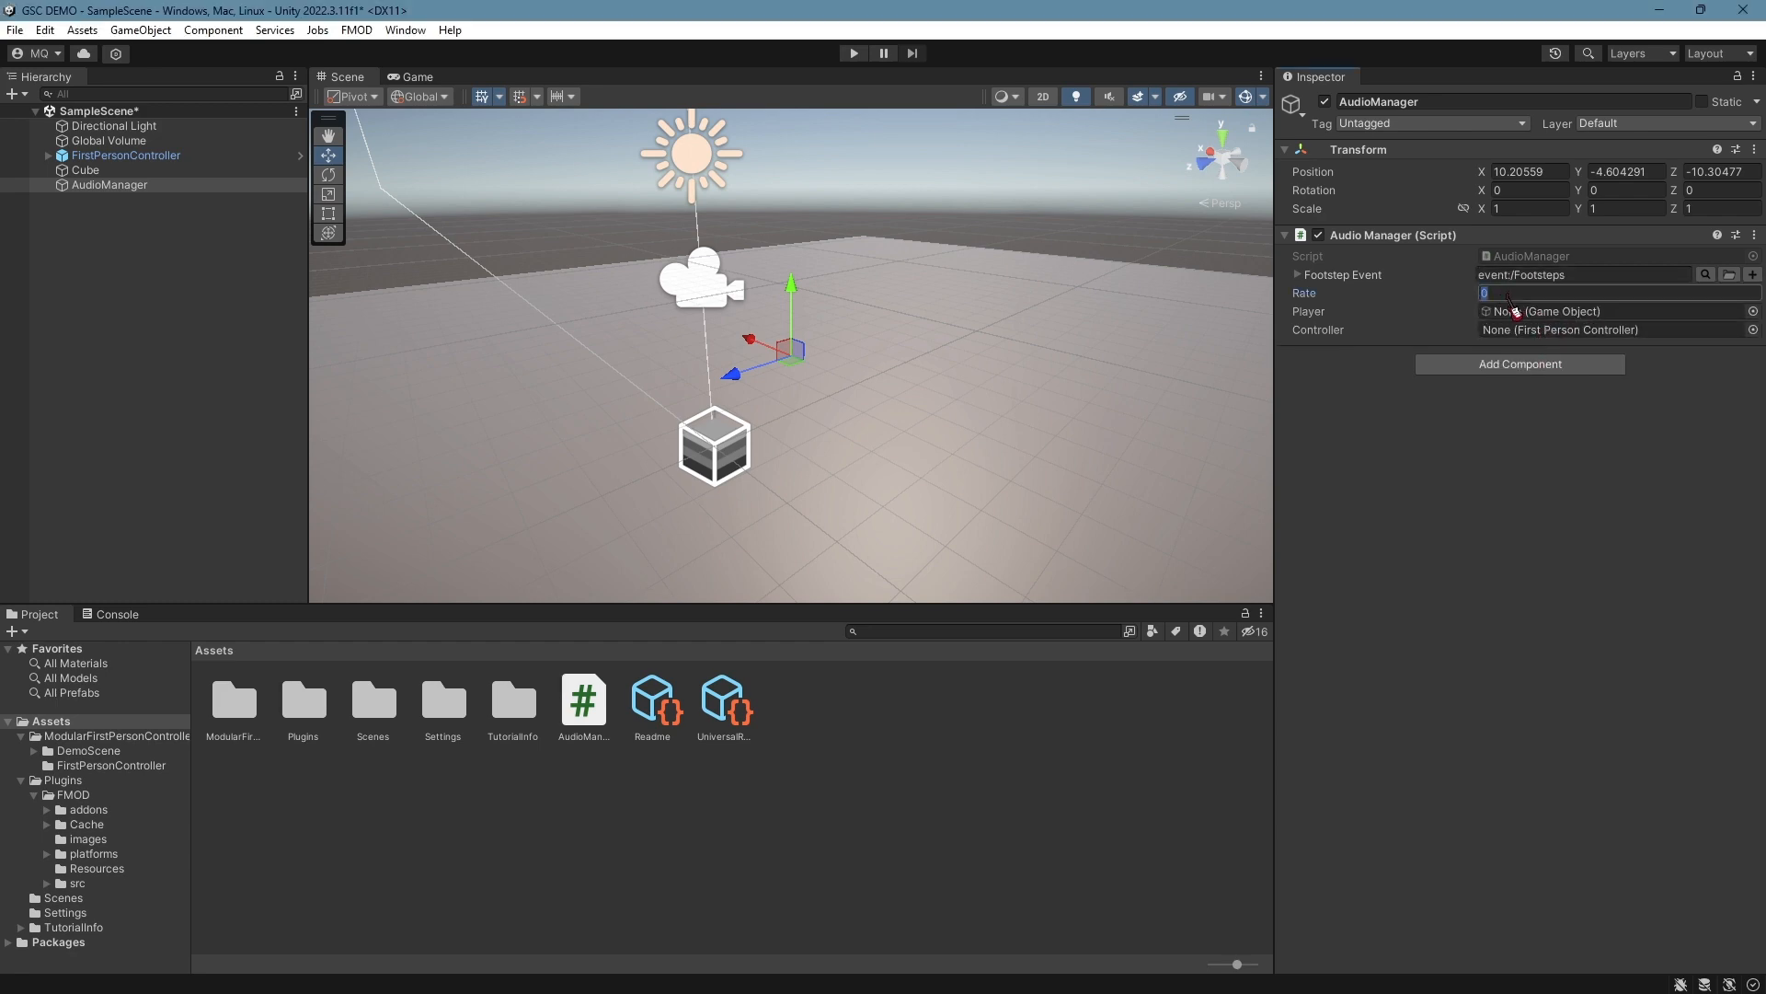
{"action": "key", "text": "alt+Tab"}
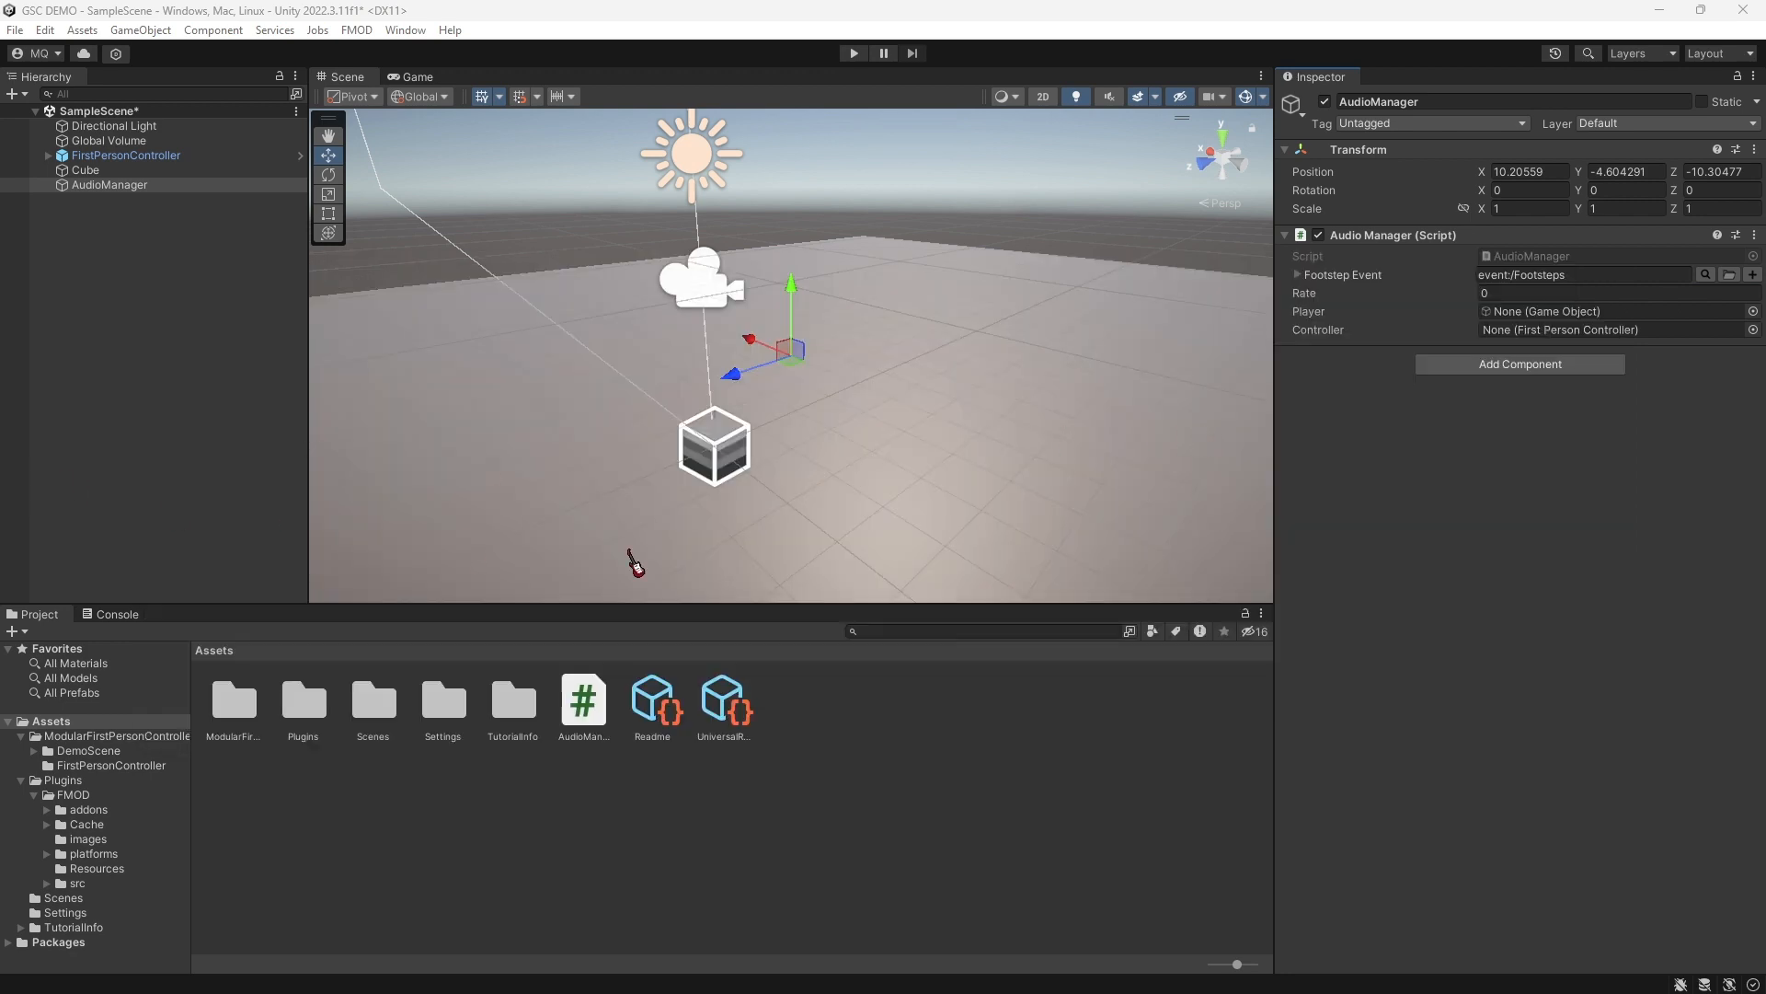
{"action": "left_click", "coordinate": [1558, 293]}
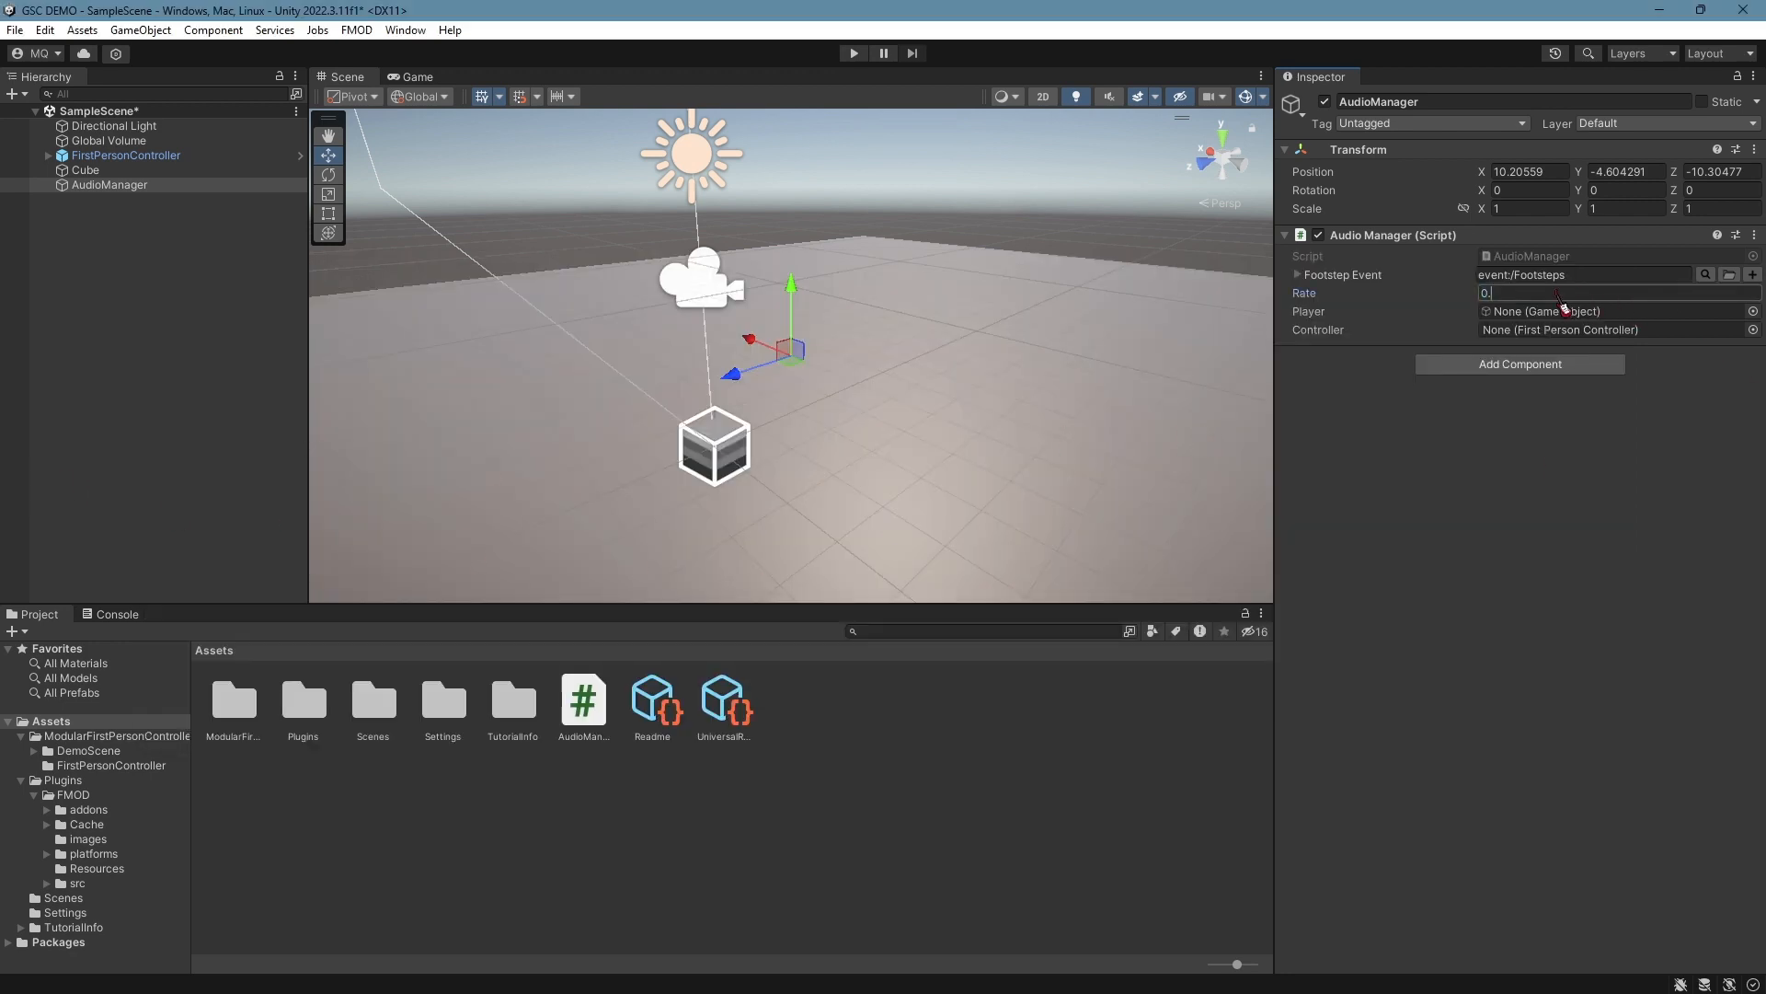
{"action": "key", "text": "ctrl+s"}
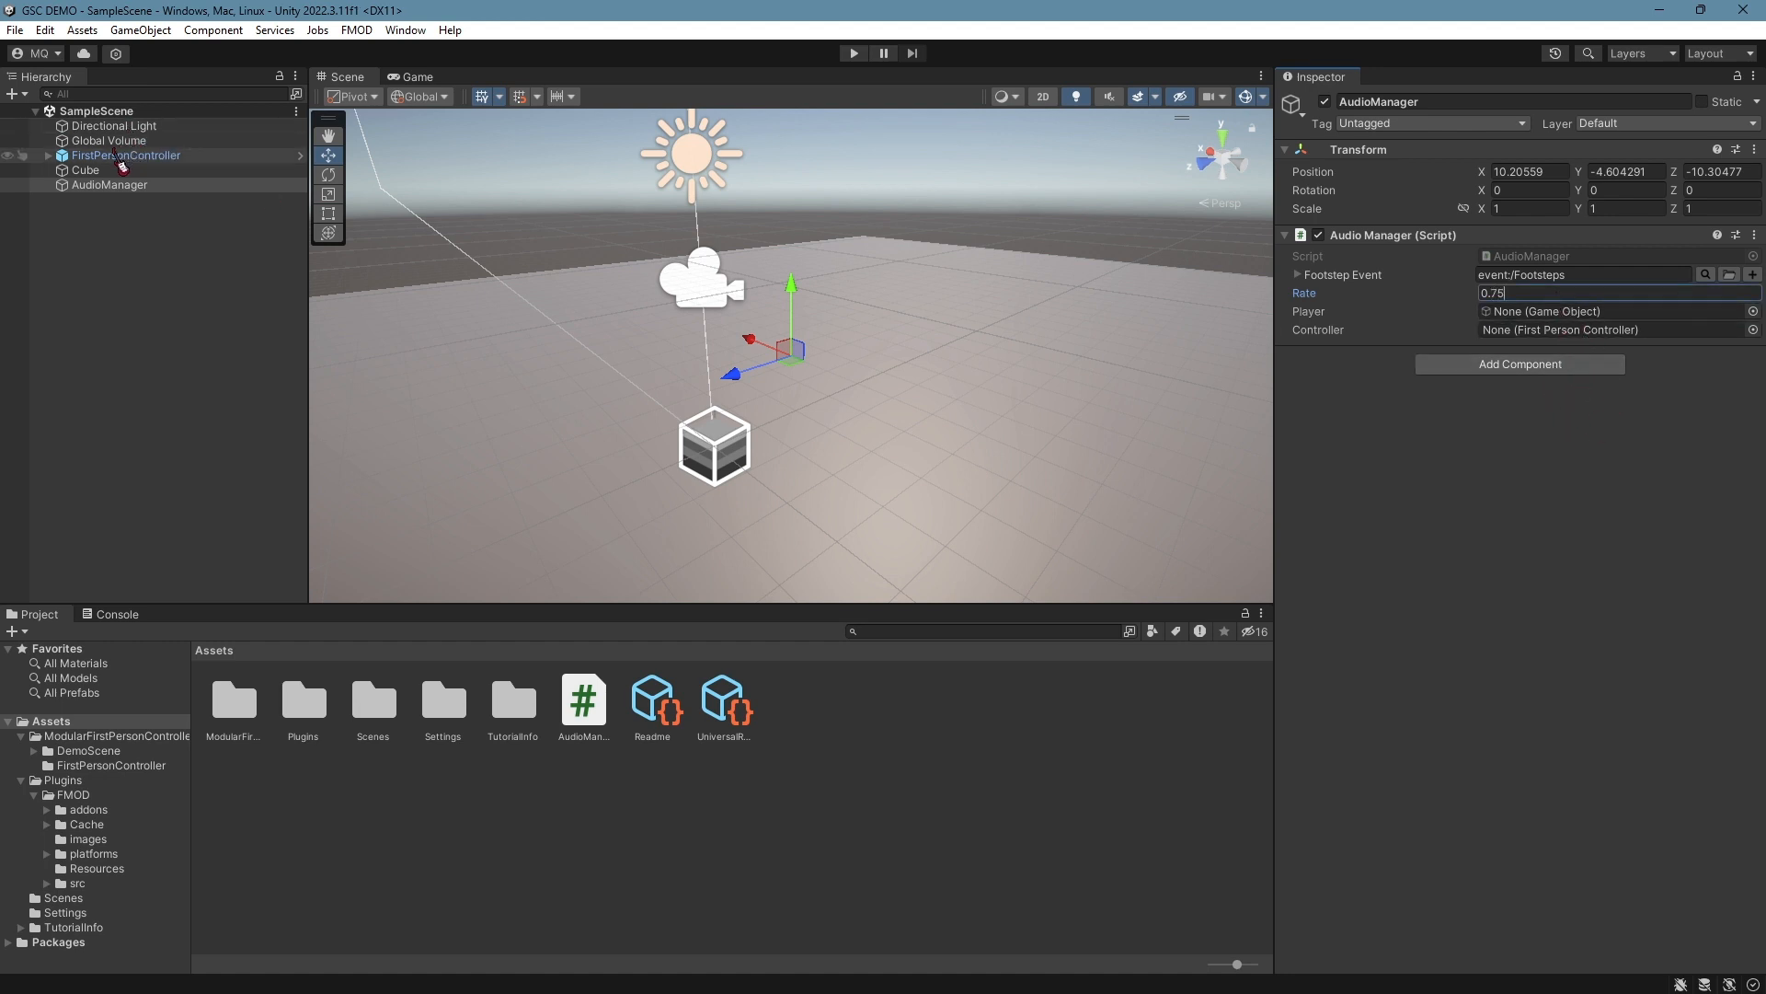
Assign FirstPersonController to the AudioManager script's Player and Controller references and save the scene
{"action": "left_click_drag", "start_coordinate": [127, 156], "coordinate": [1555, 313]}
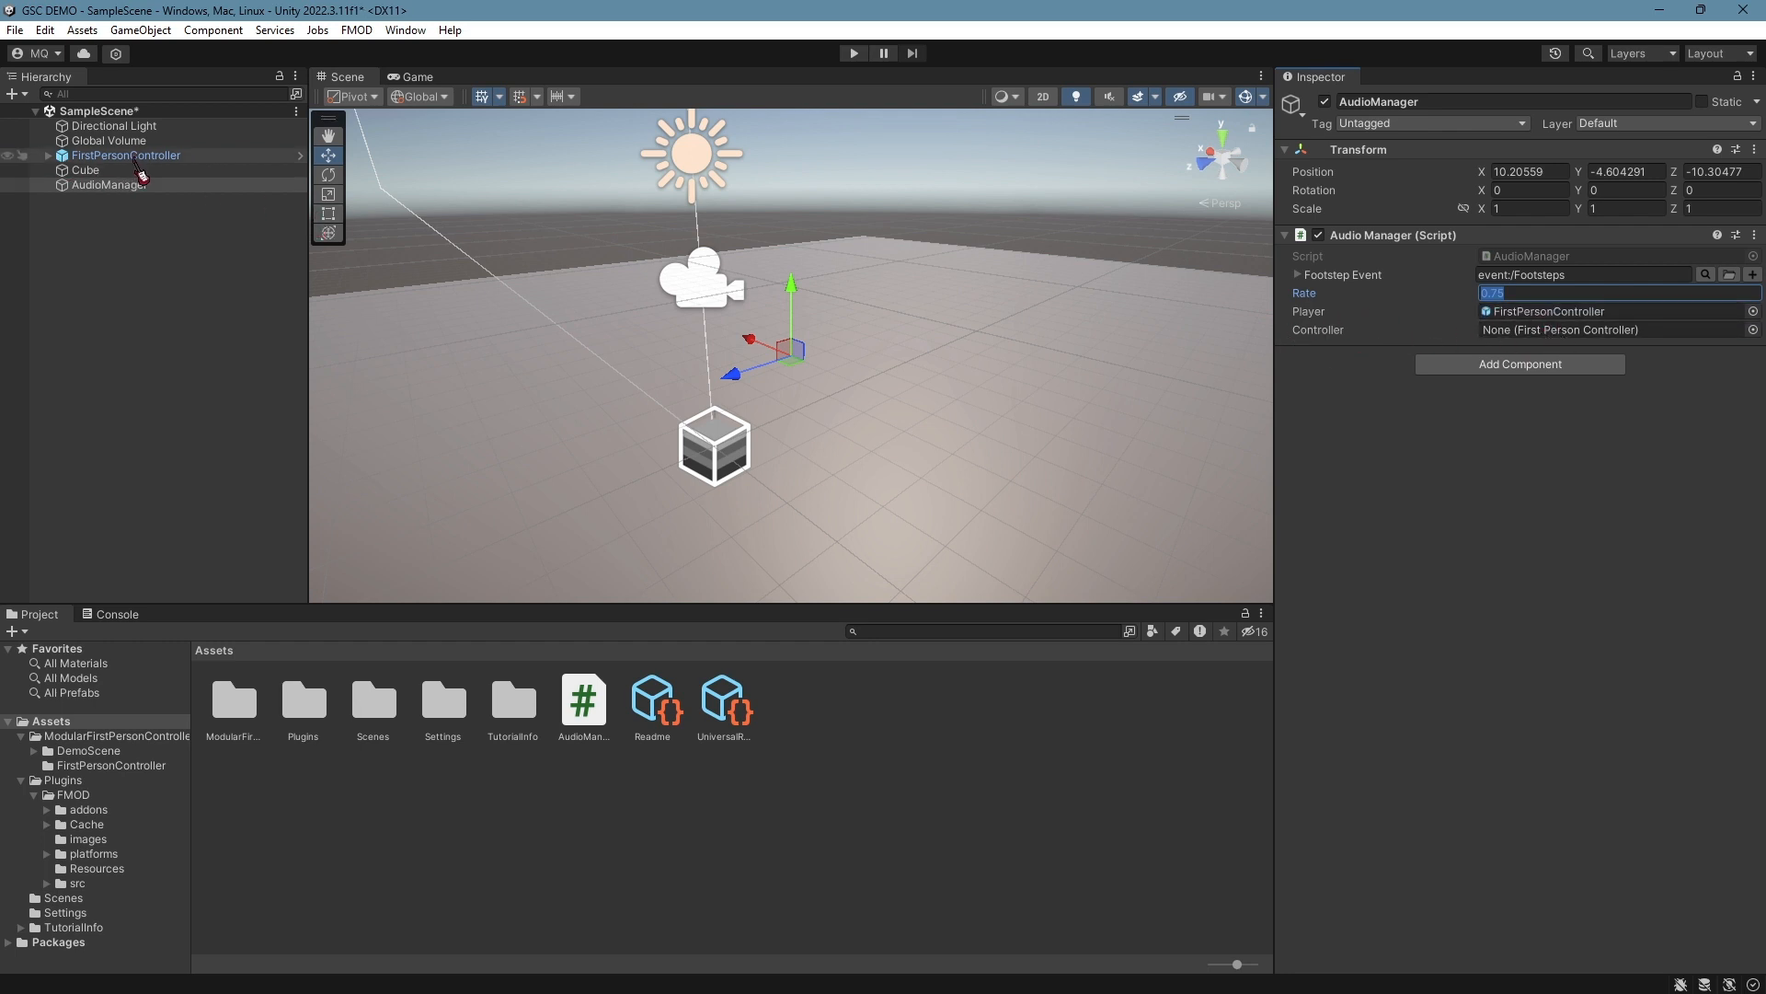
{"action": "left_click_drag", "start_coordinate": [127, 155], "coordinate": [1577, 330]}
{"action": "key", "text": "ctrl+s"}
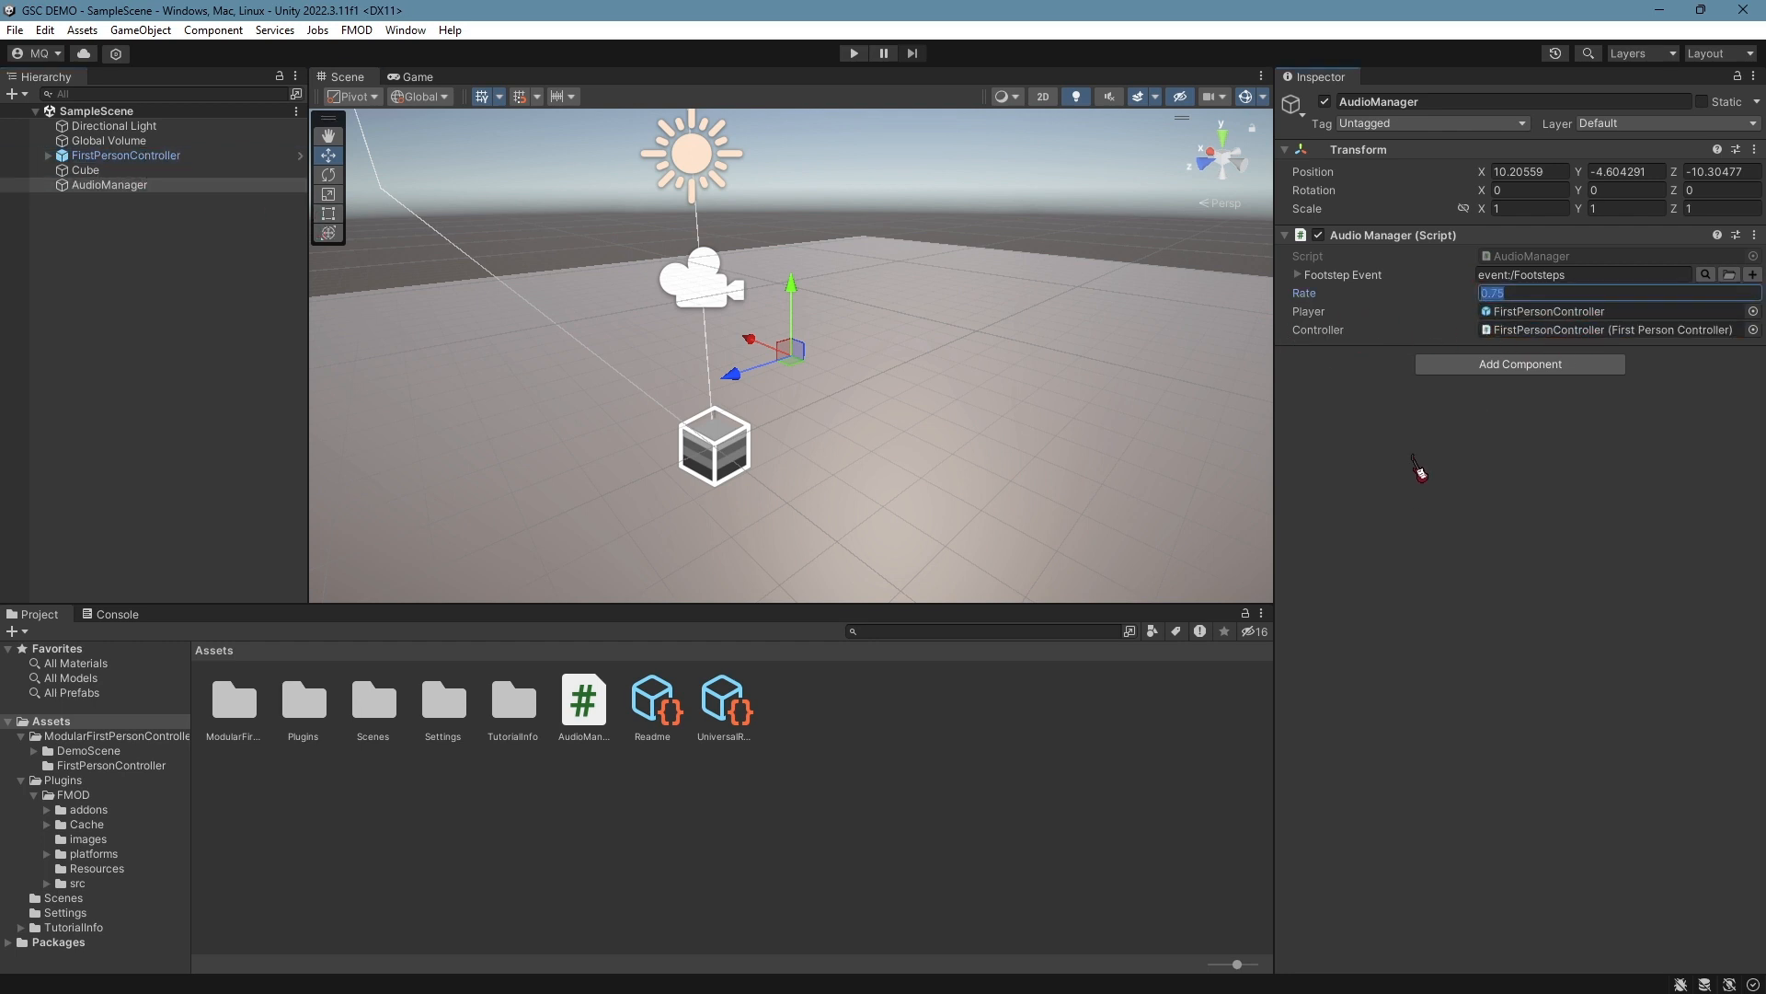
{"action": "left_click_drag", "start_coordinate": [836, 398], "coordinate": [665, 404], "text": "alt"}
{"action": "key", "text": "s"}
{"action": "mouse_move", "coordinate": [665, 405]}
{"action": "right_mouse_down"}
{"action": "mouse_move", "coordinate": [631, 398]}
{"action": "mouse_move", "coordinate": [699, 396]}
{"action": "right_mouse_up"}
{"action": "left_click_drag", "start_coordinate": [780, 368], "coordinate": [476, 357]}
{"action": "left_click_drag", "start_coordinate": [522, 287], "coordinate": [528, 180]}
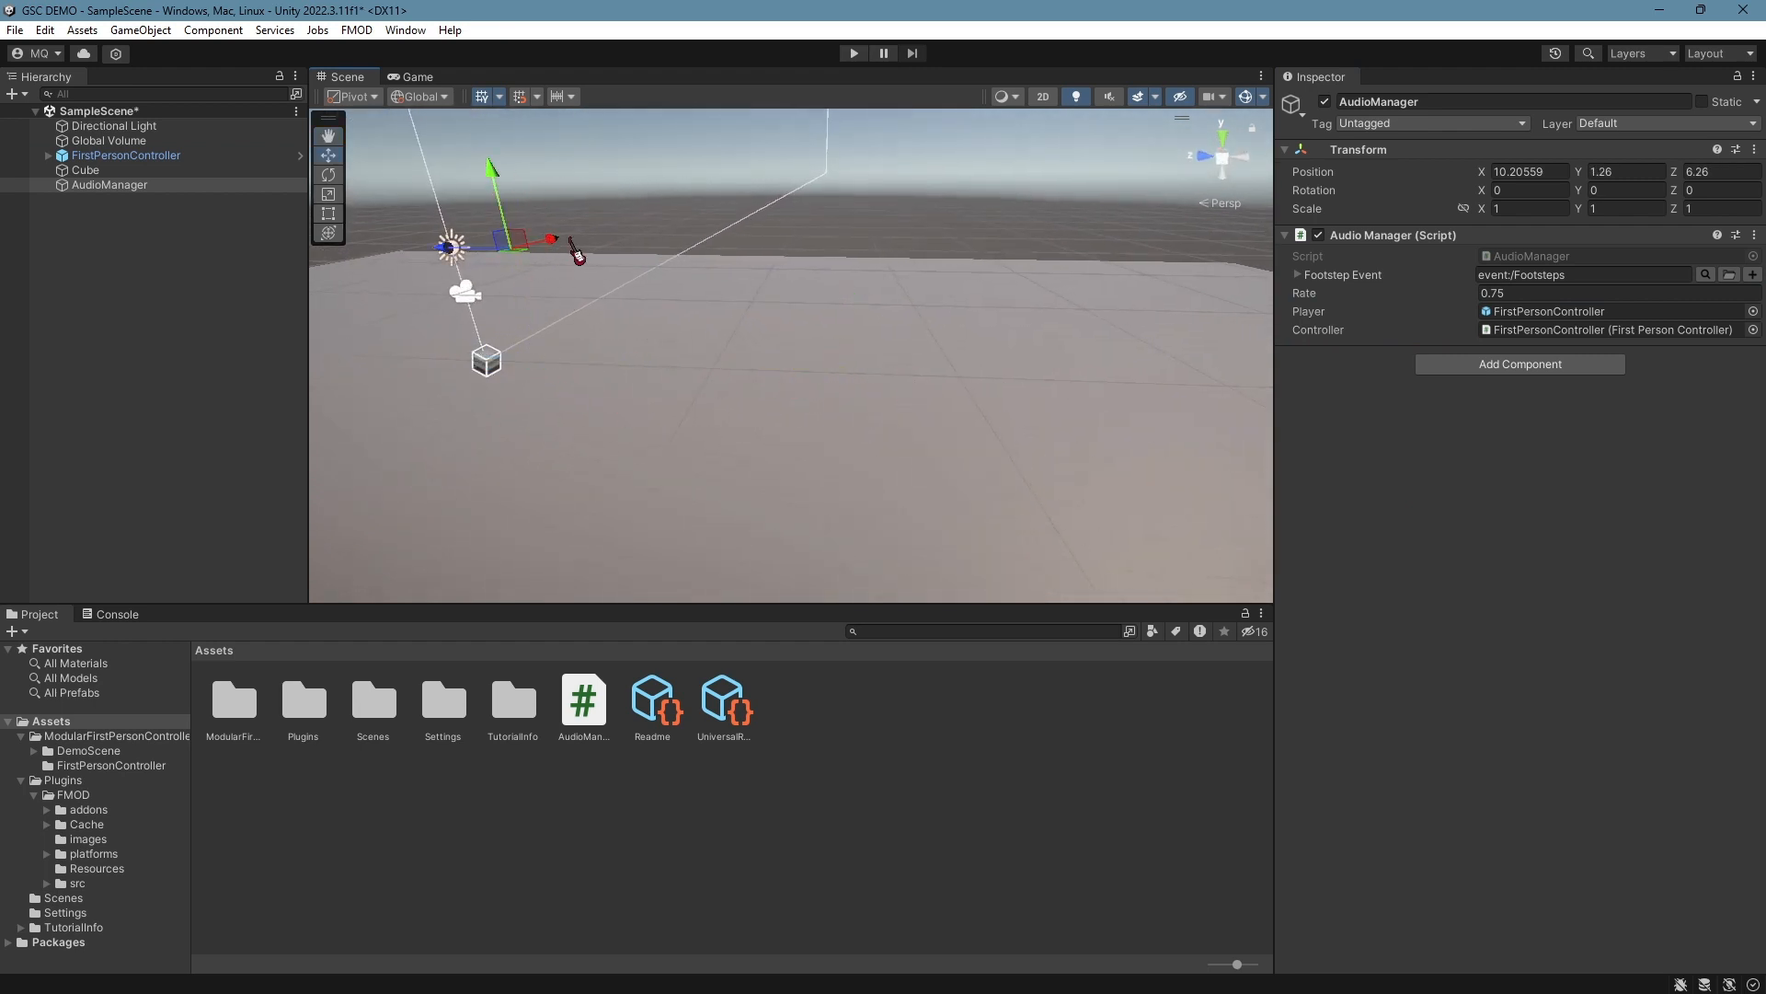
Set the AudioManager object's position to X 0, Y 0, Z 0
{"action": "left_click", "coordinate": [1496, 172]}
{"action": "type", "text": "0"}
{"action": "key", "text": "Tab"}
{"action": "type", "text": "0"}
{"action": "key", "text": "Tab"}
{"action": "type", "text": "0"}
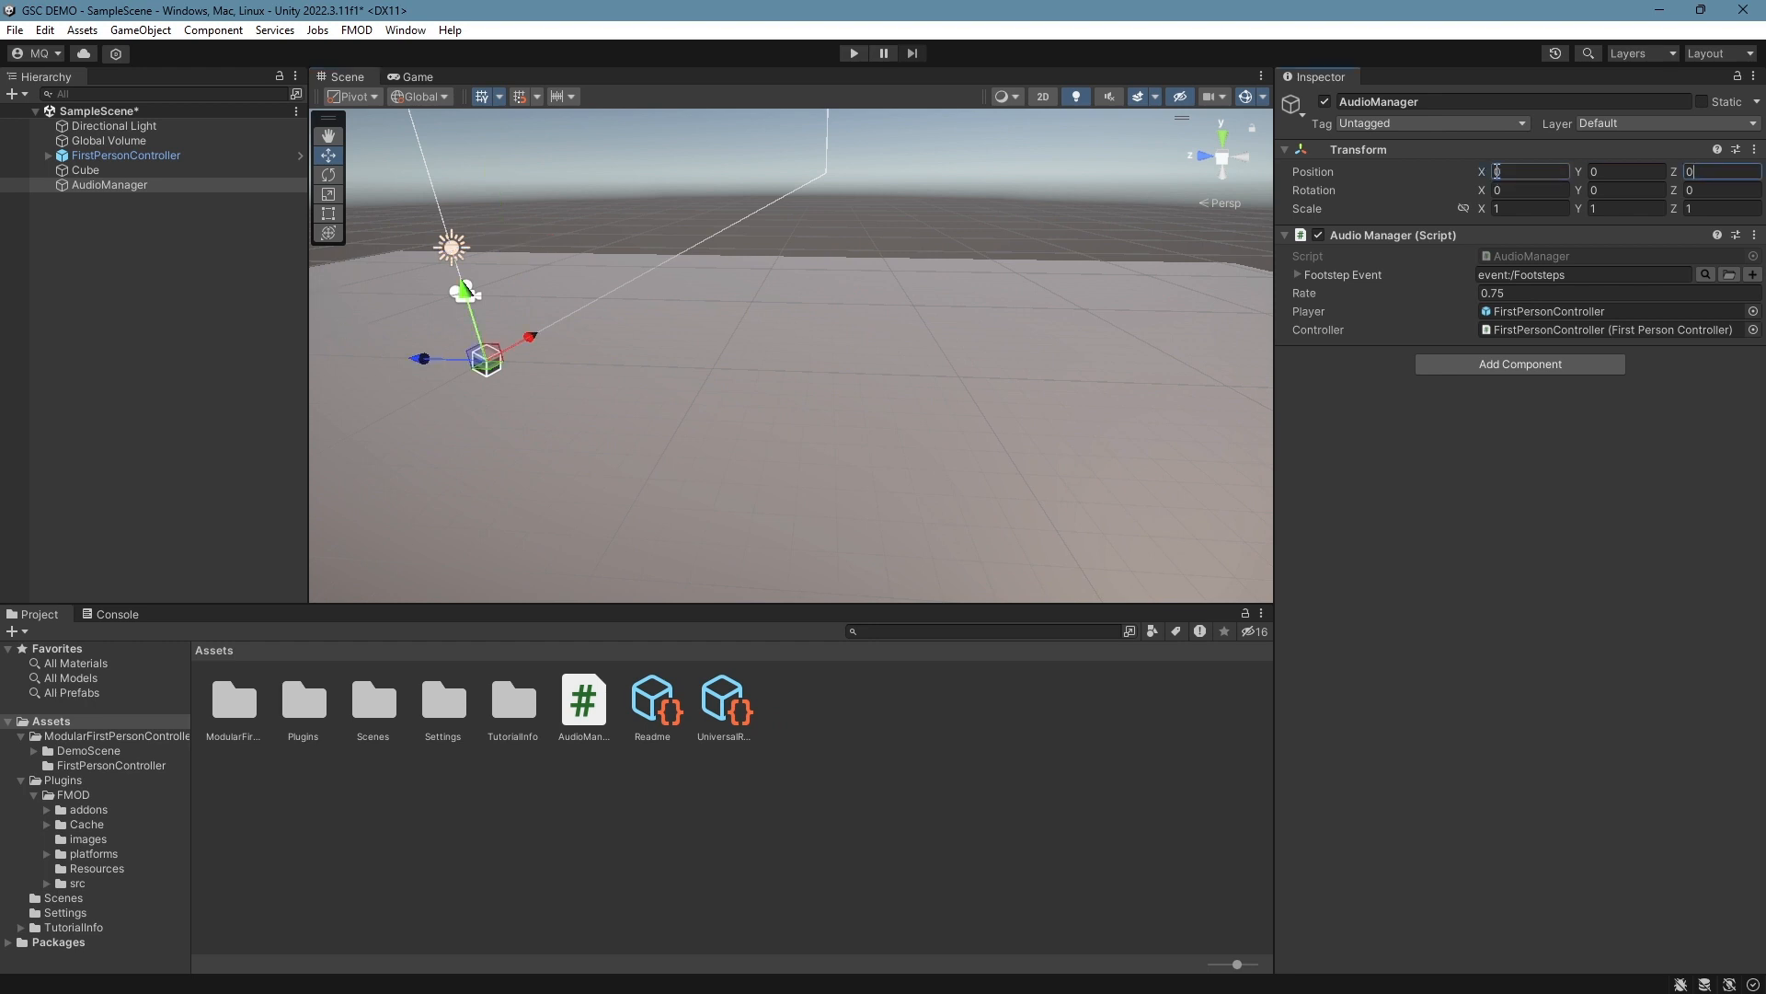
Run the scene, walk the player forward and backward and jump to test the footstep sounds, and stop play mode
{"action": "right_click_drag", "start_coordinate": [899, 312], "coordinate": [982, 267]}
{"action": "key", "text": "w"}
{"action": "key", "text": "ctrl+p"}
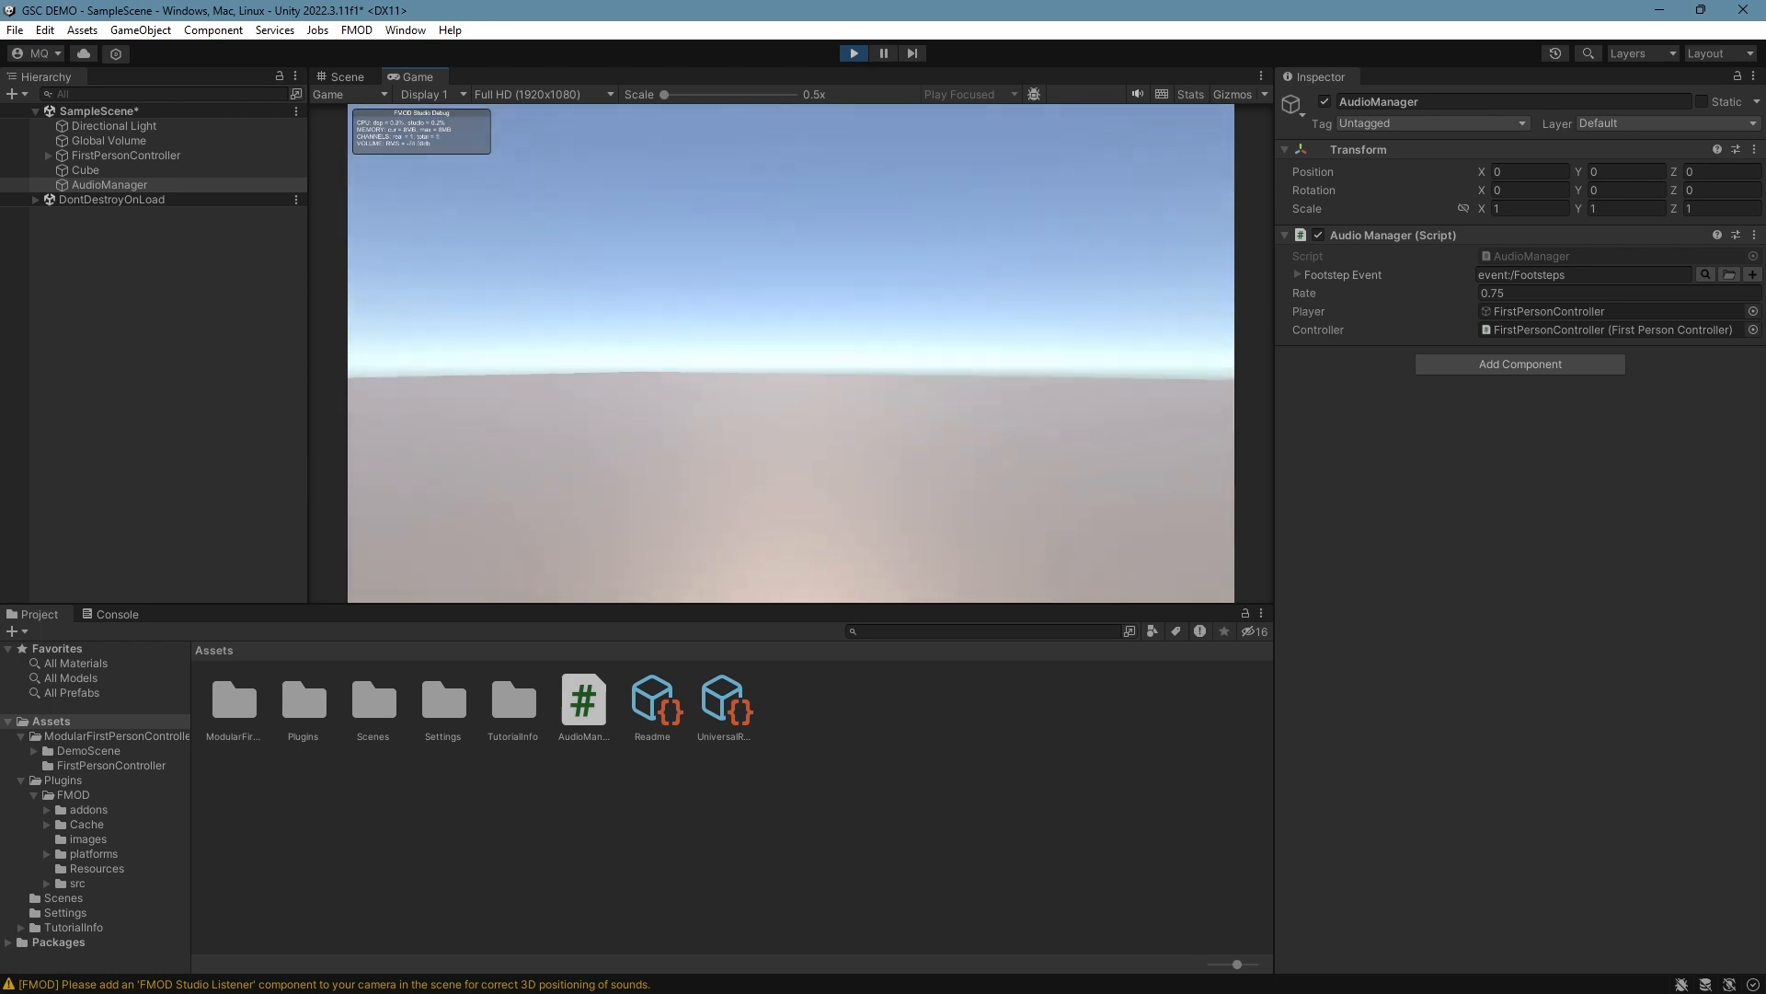
{"action": "key", "text": "w"}
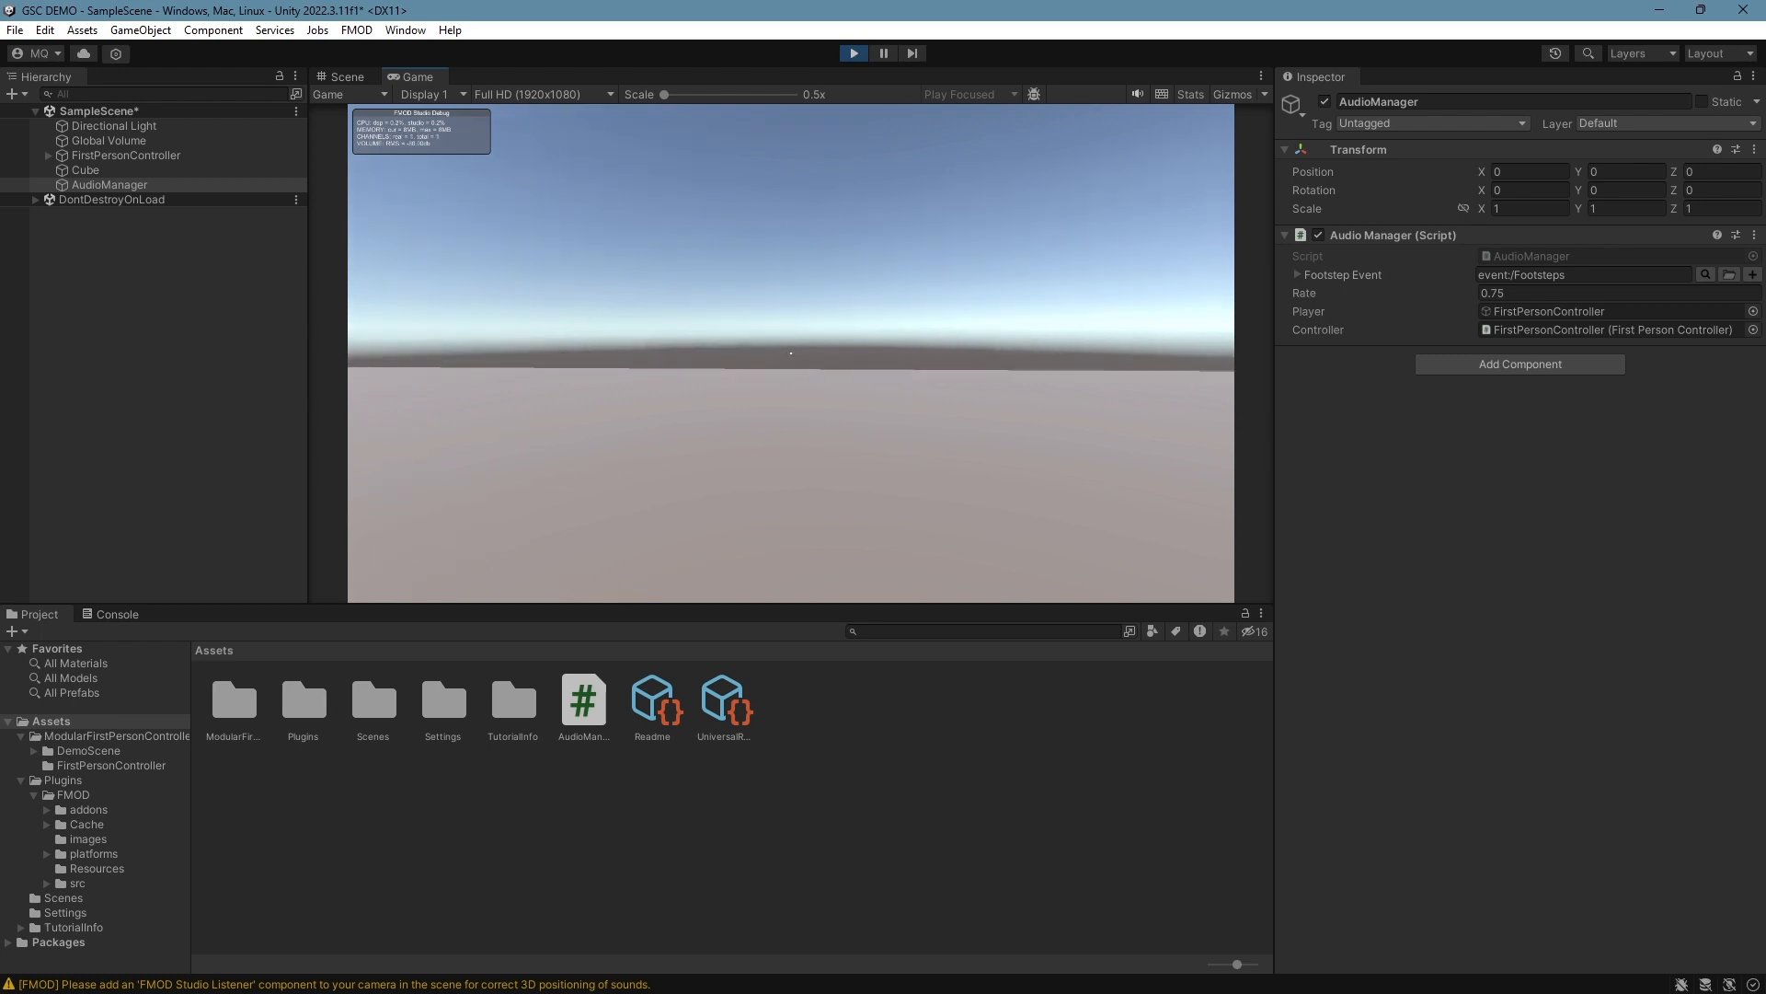
{"action": "key", "text": "s"}
{"action": "key", "text": "space"}
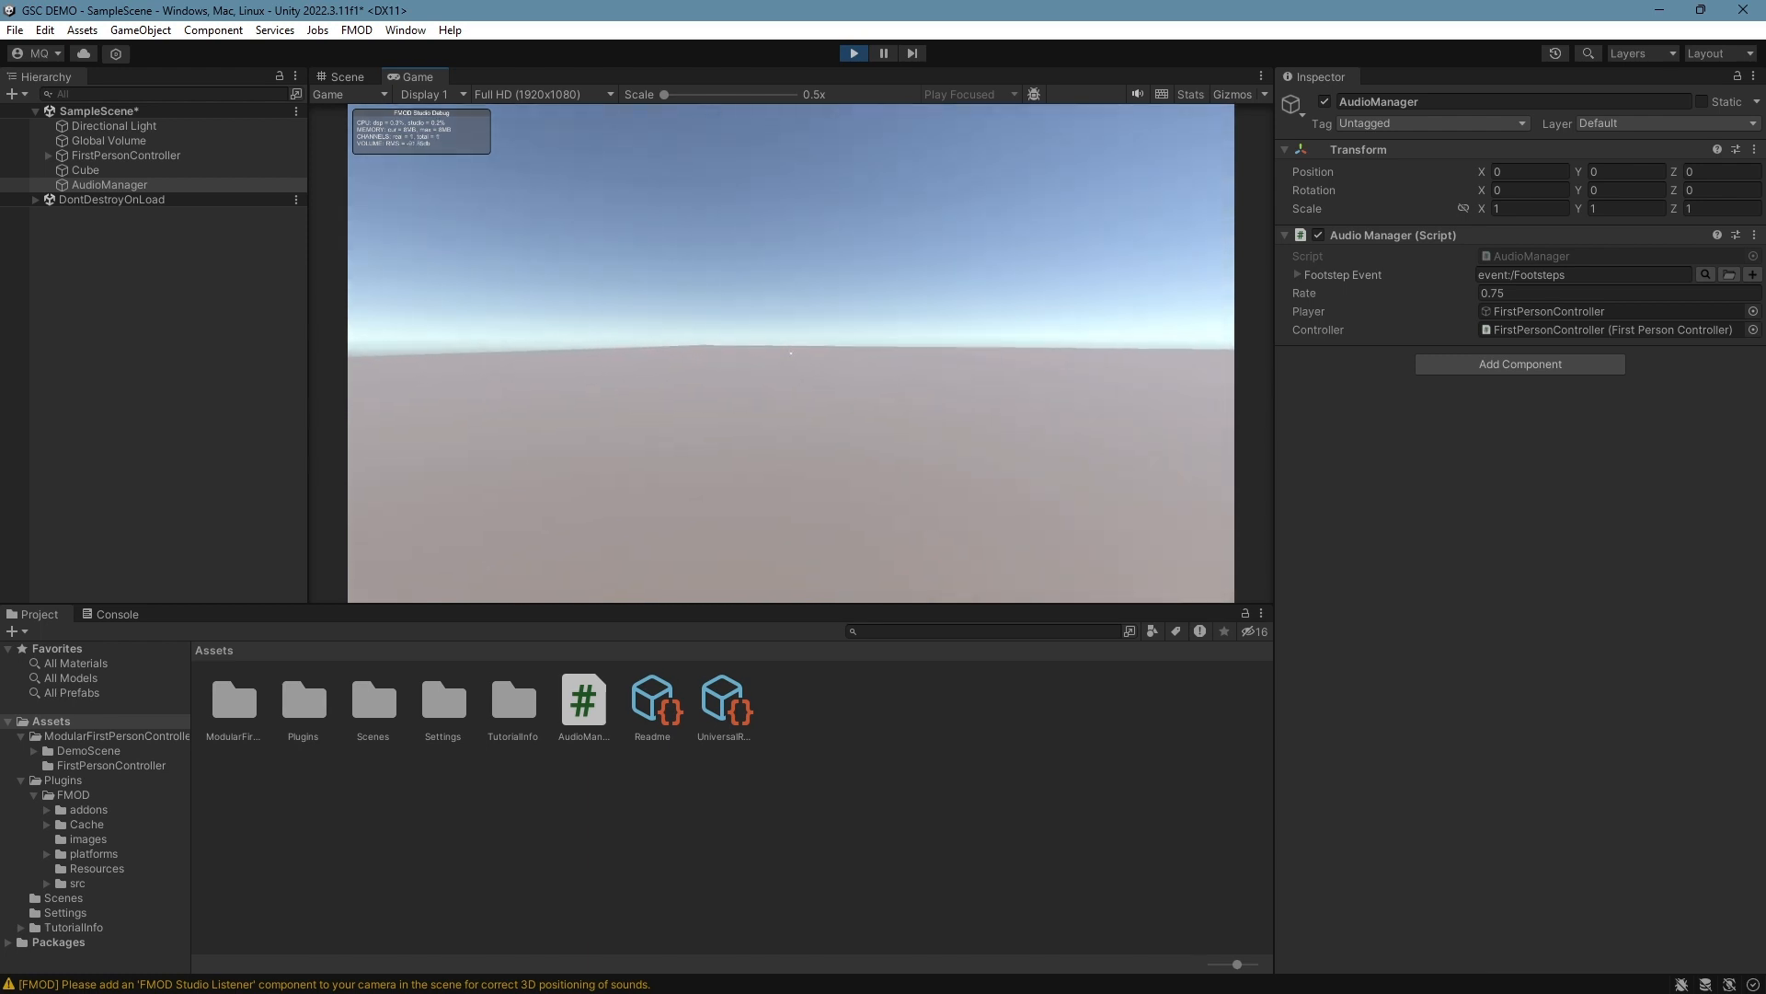
{"action": "key", "text": "Escape"}
{"action": "left_click", "coordinate": [853, 57]}
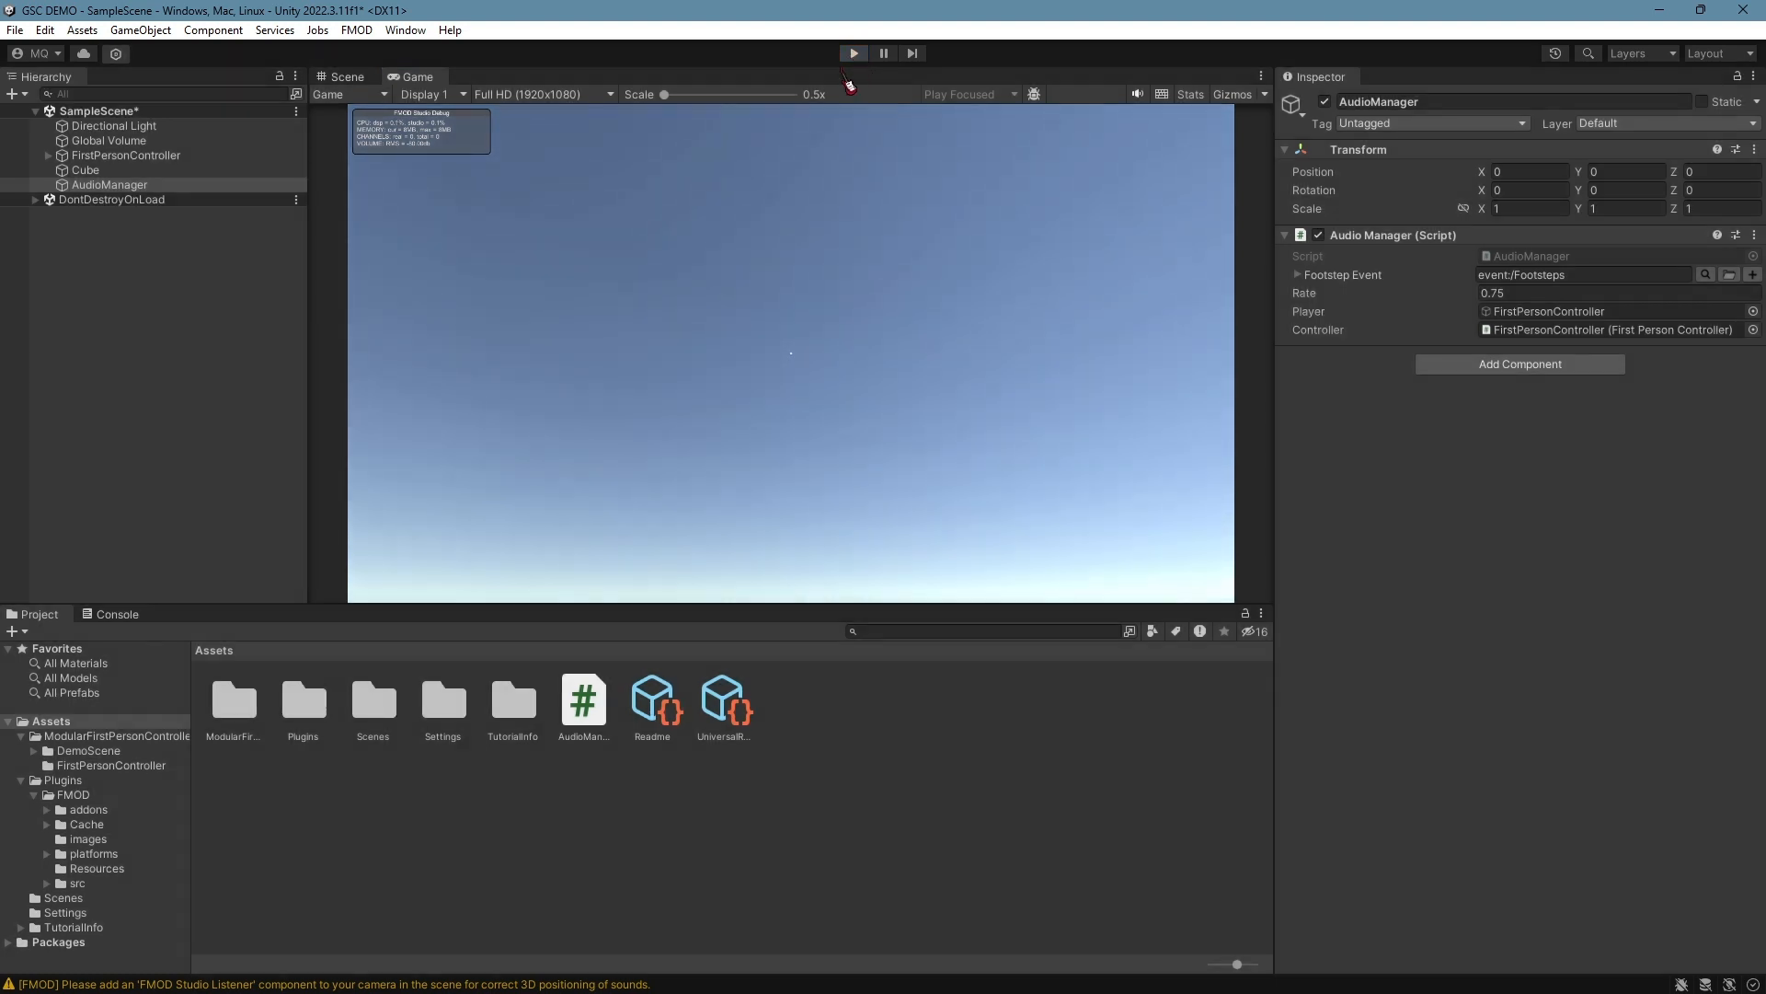
Expand FirstPersonController in the hierarchy down to PlayerCamera, look through its child objects, and select AudioManager
{"action": "left_click", "coordinate": [47, 156]}
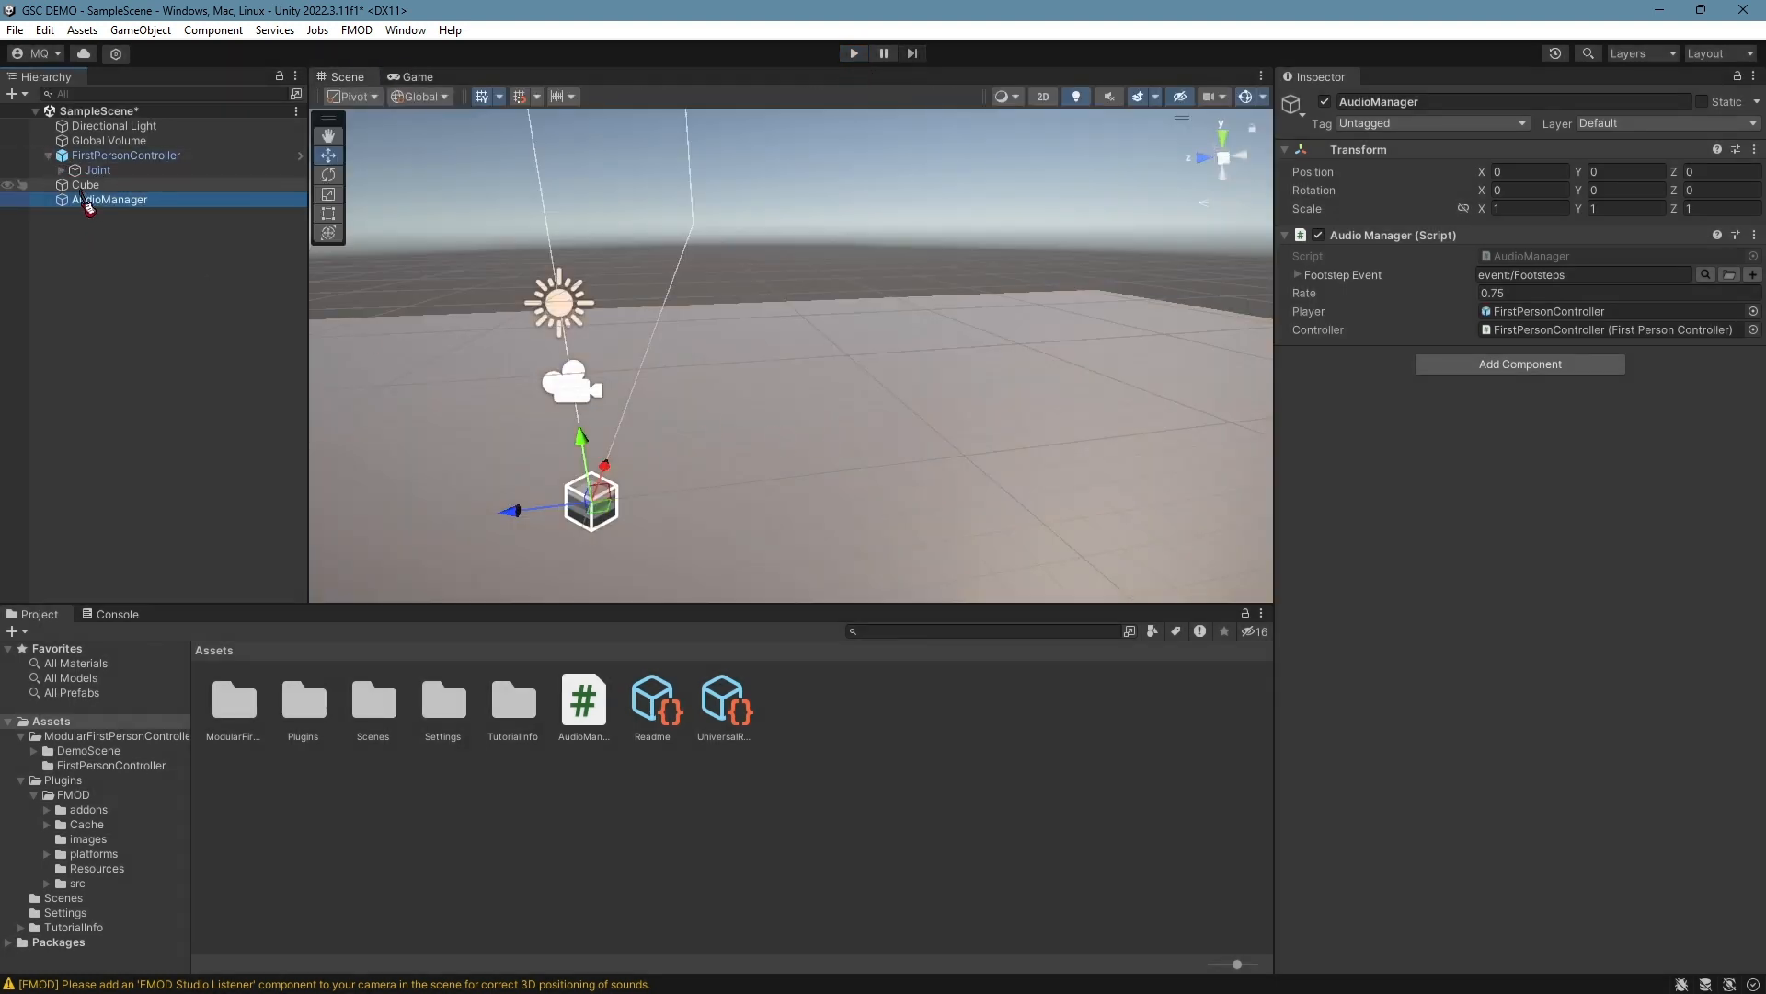
{"action": "left_click", "coordinate": [61, 170]}
{"action": "left_click", "coordinate": [74, 185]}
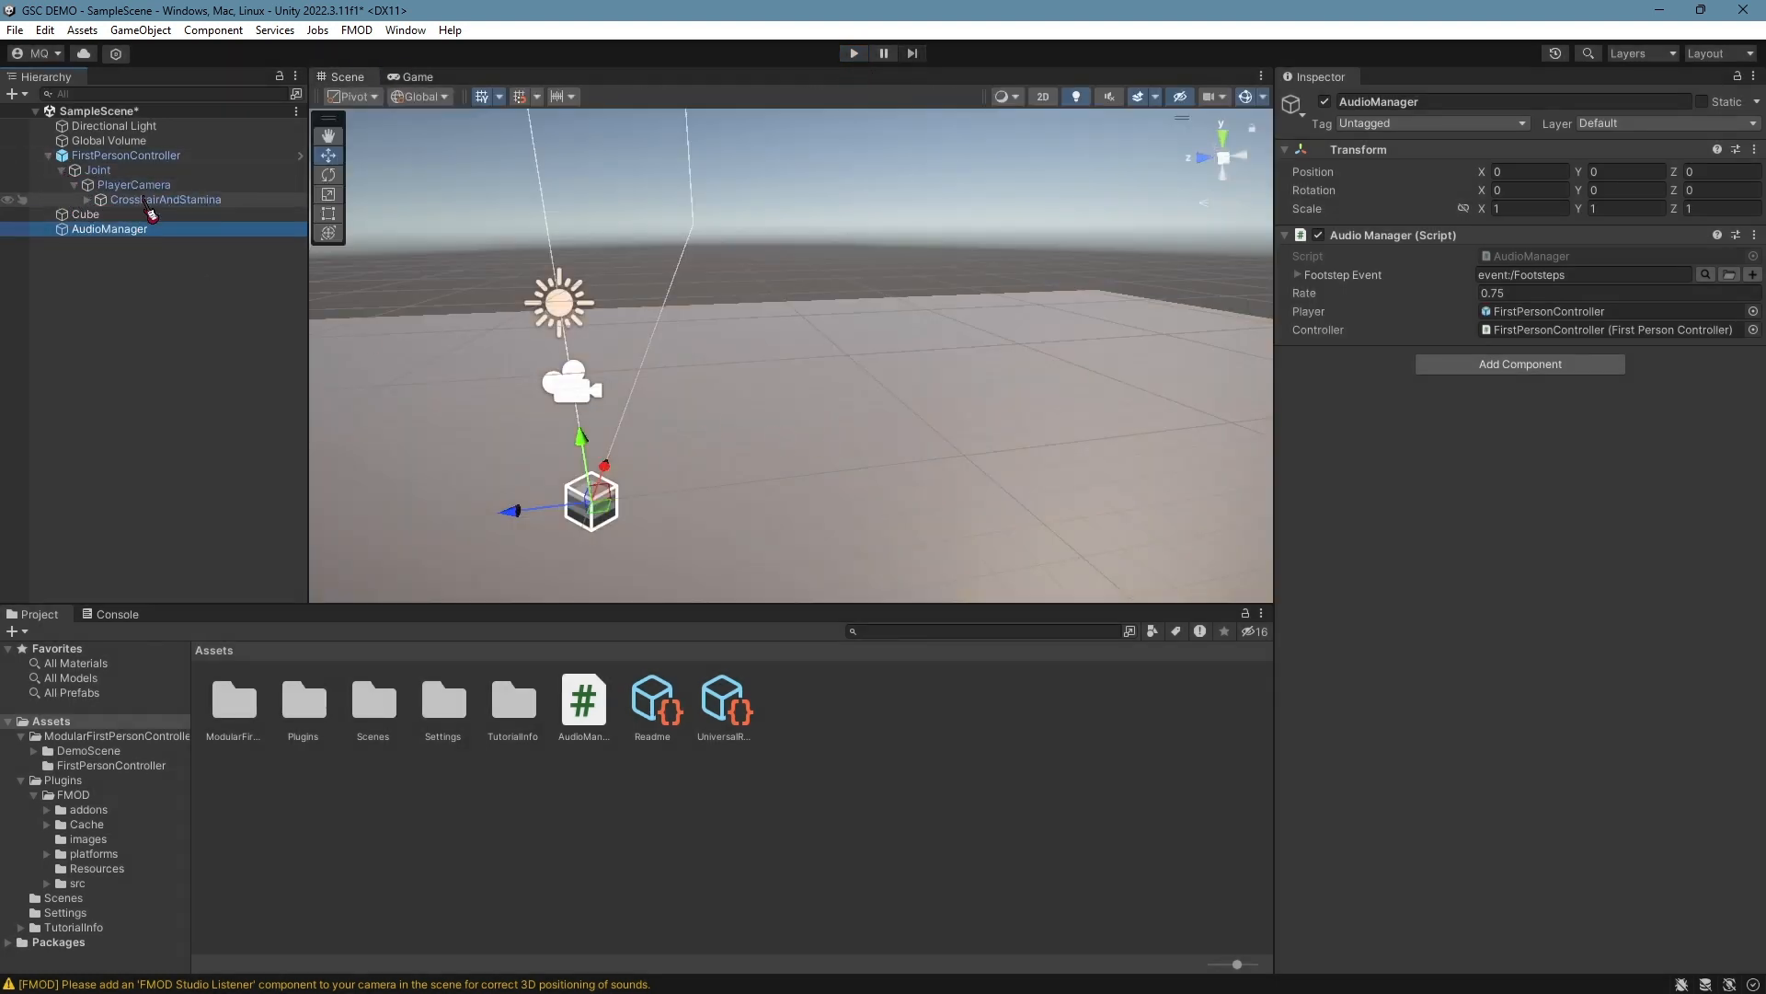
{"action": "left_click", "coordinate": [86, 200]}
{"action": "left_click", "coordinate": [87, 200]}
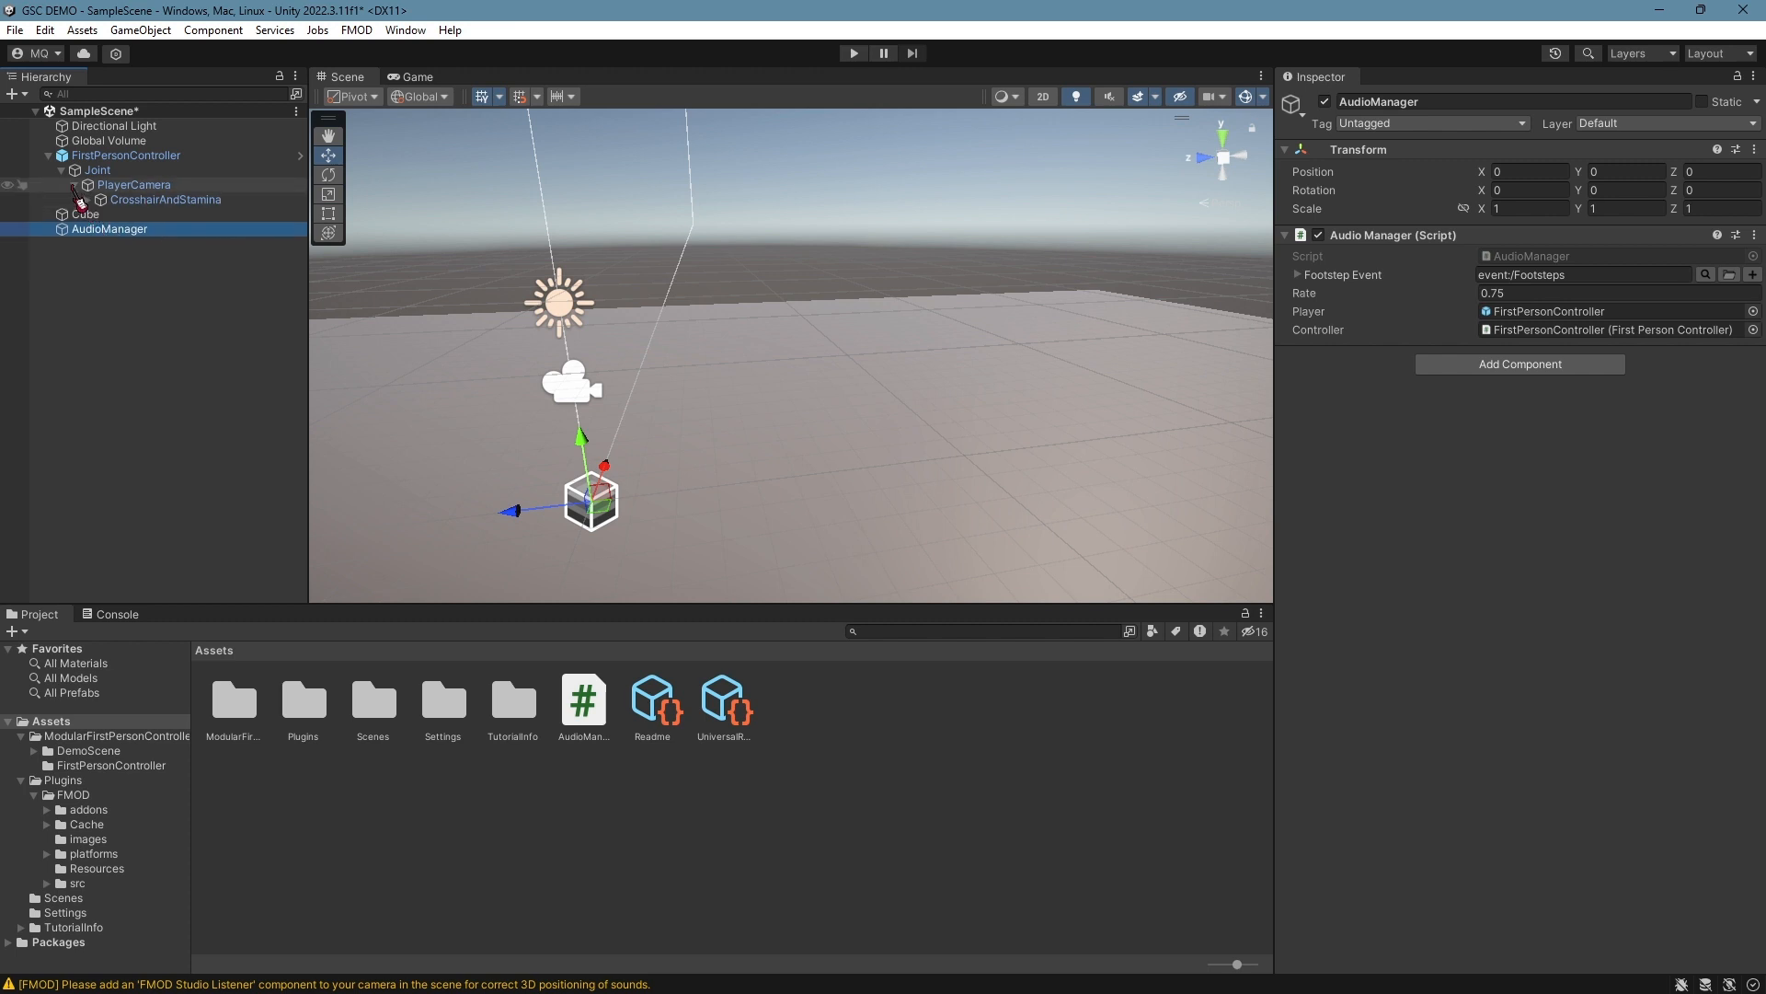
{"action": "left_click", "coordinate": [74, 185]}
{"action": "left_click", "coordinate": [86, 200]}
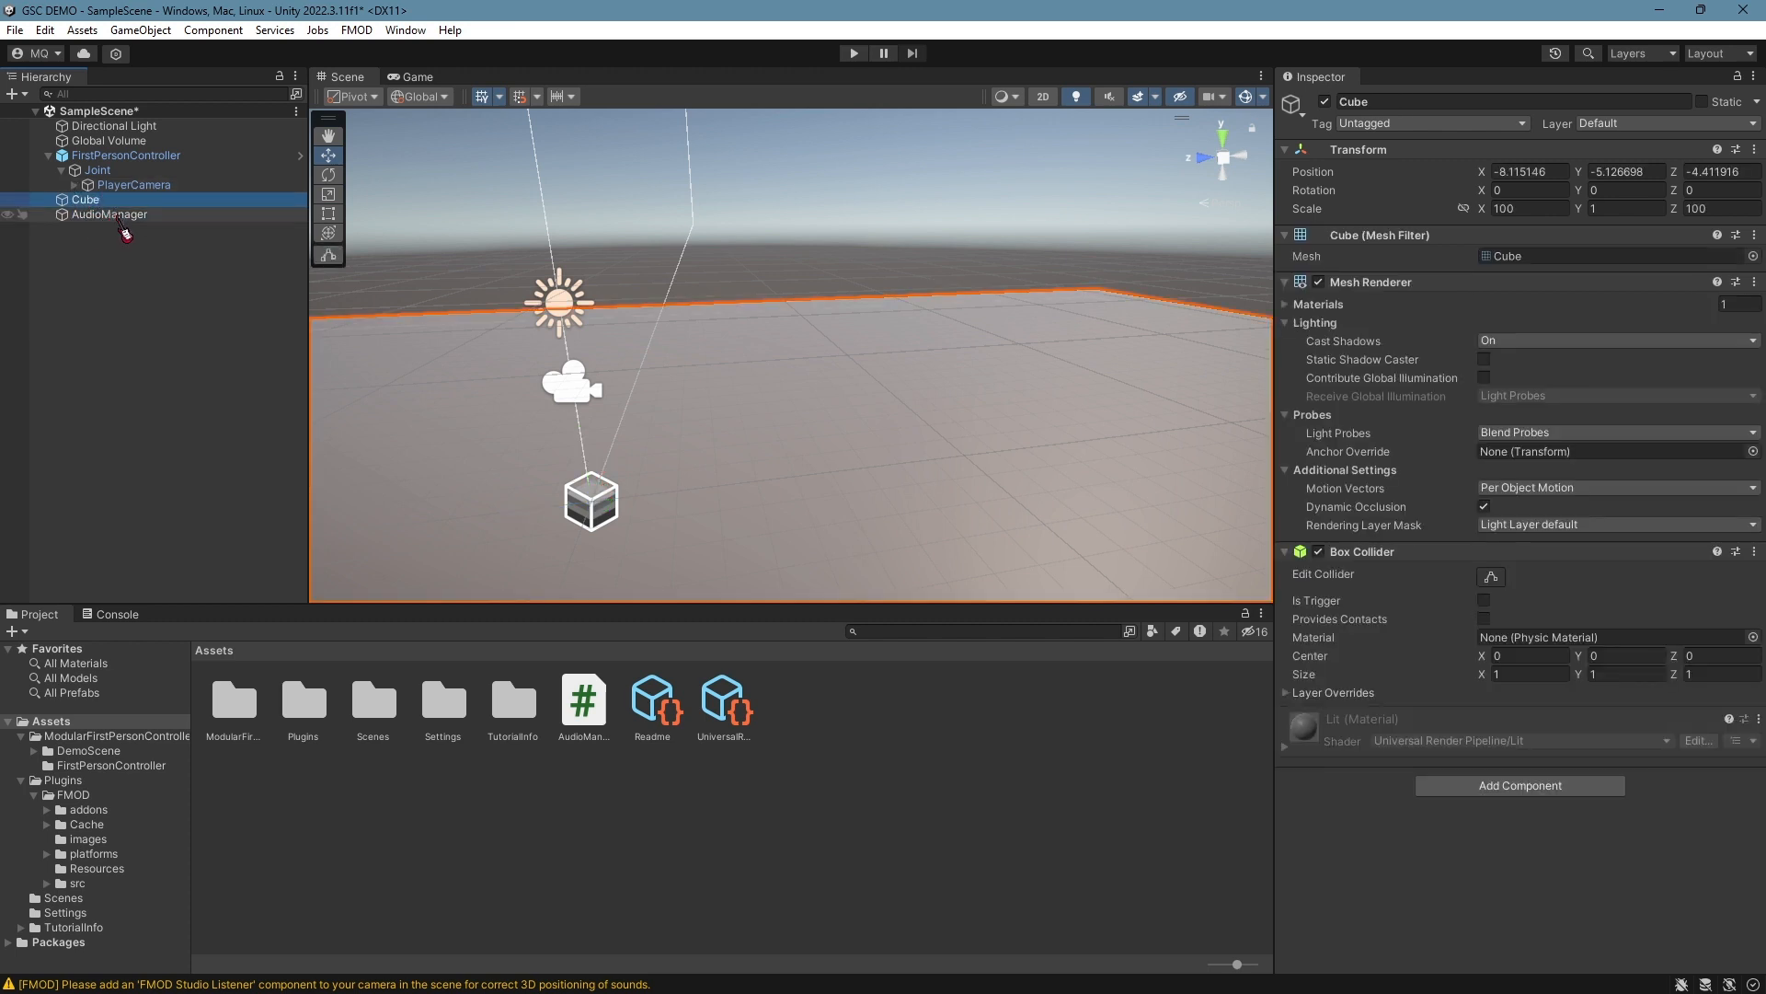
{"action": "left_click", "coordinate": [110, 213]}
Switch to the GSC DEMO project in Visual Studio and re-enter PlayOneShotAttached as the RuntimeManager call in PlayFootstep
{"action": "key", "text": "alt+Tab"}
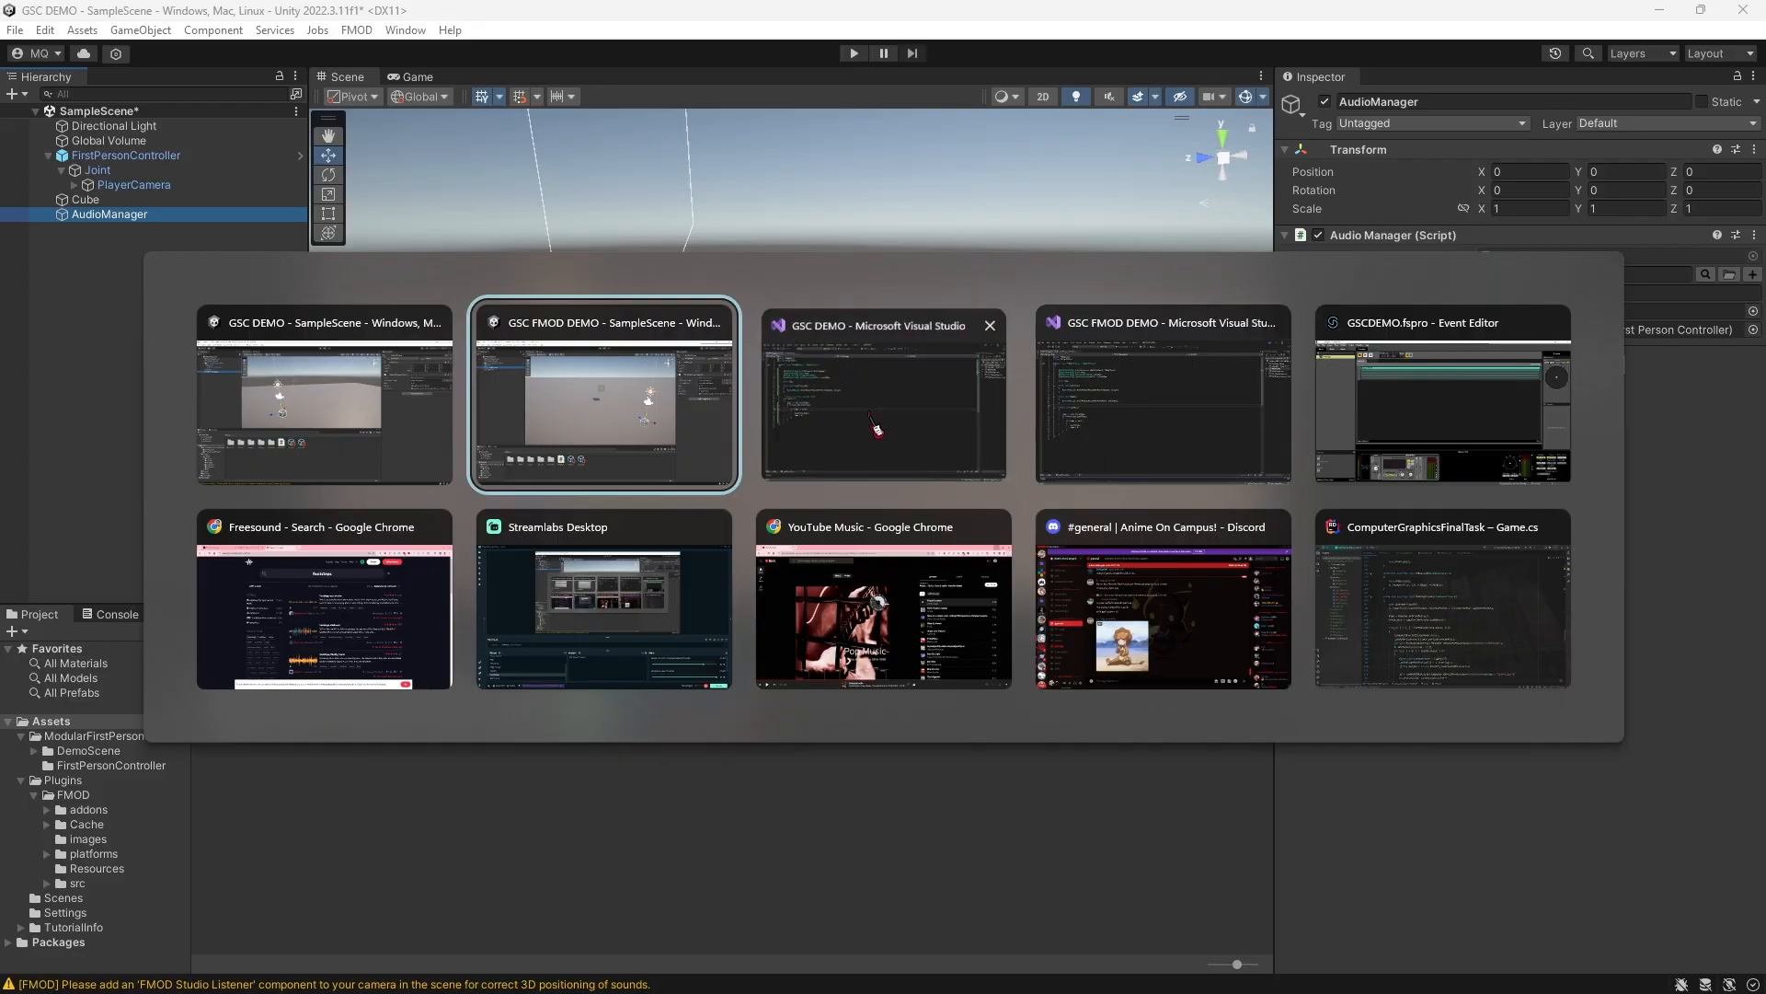
{"action": "left_click", "coordinate": [908, 426]}
{"action": "left_click", "coordinate": [599, 346]}
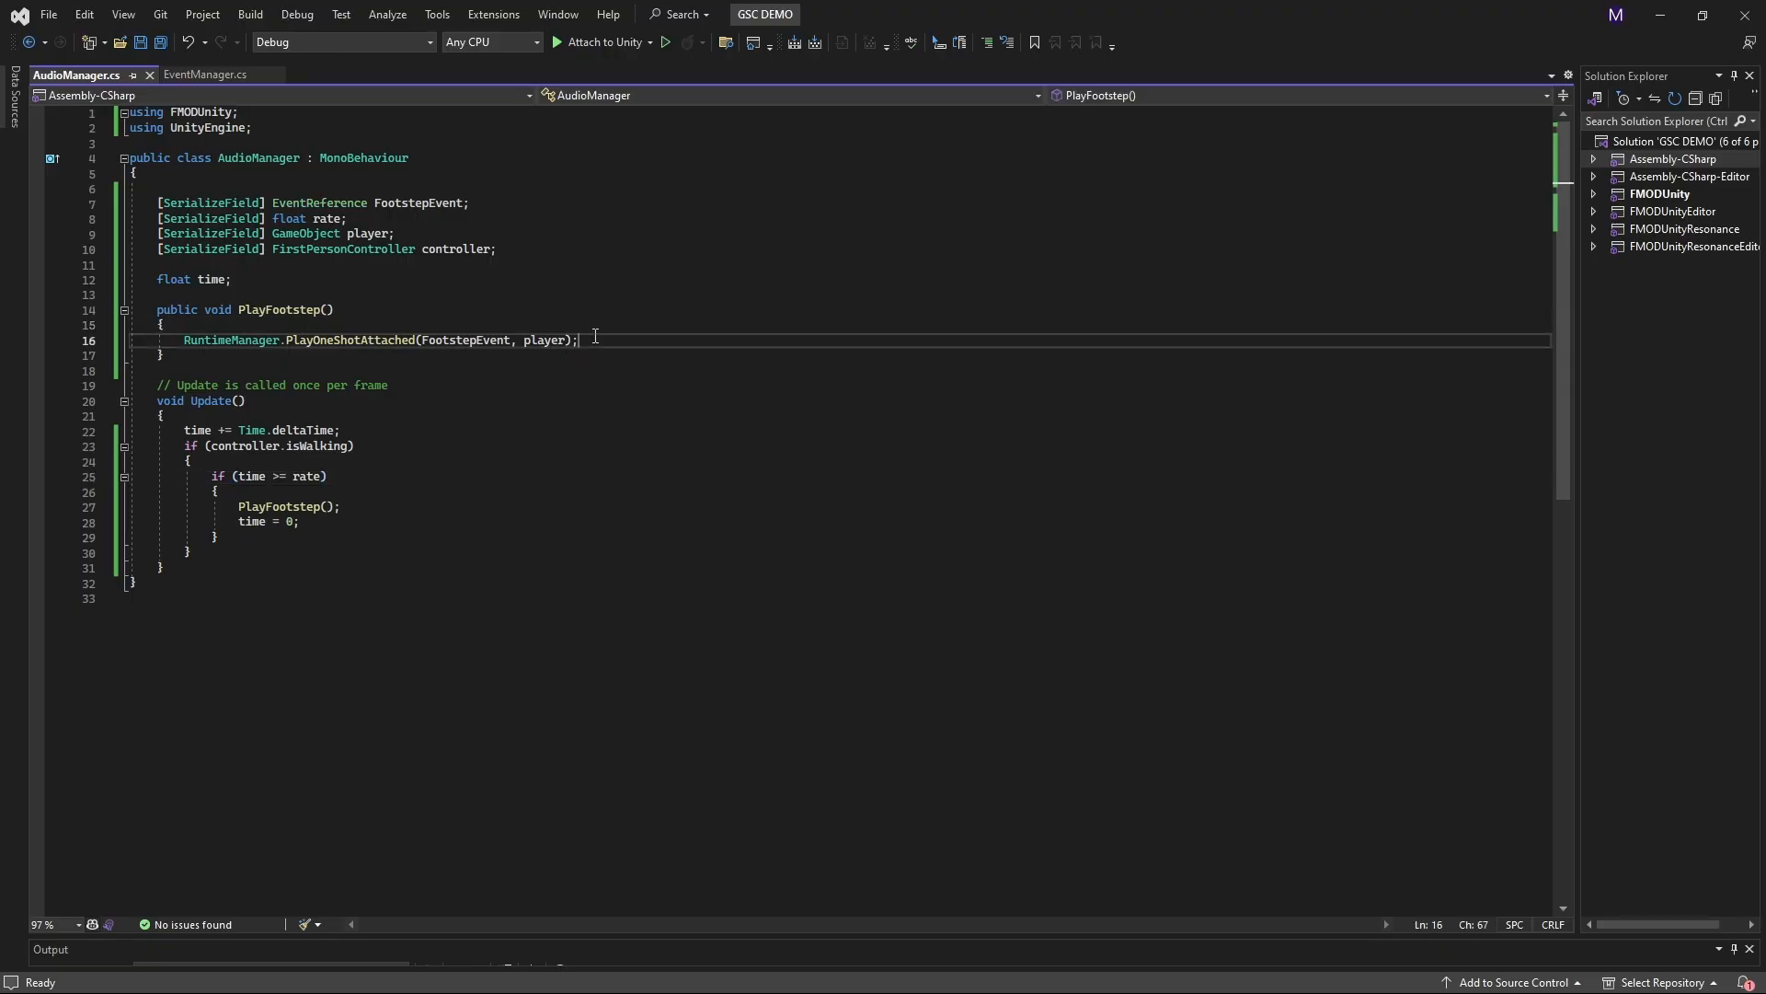
{"action": "double_click", "coordinate": [372, 344]}
{"action": "type", "text": "playo"}
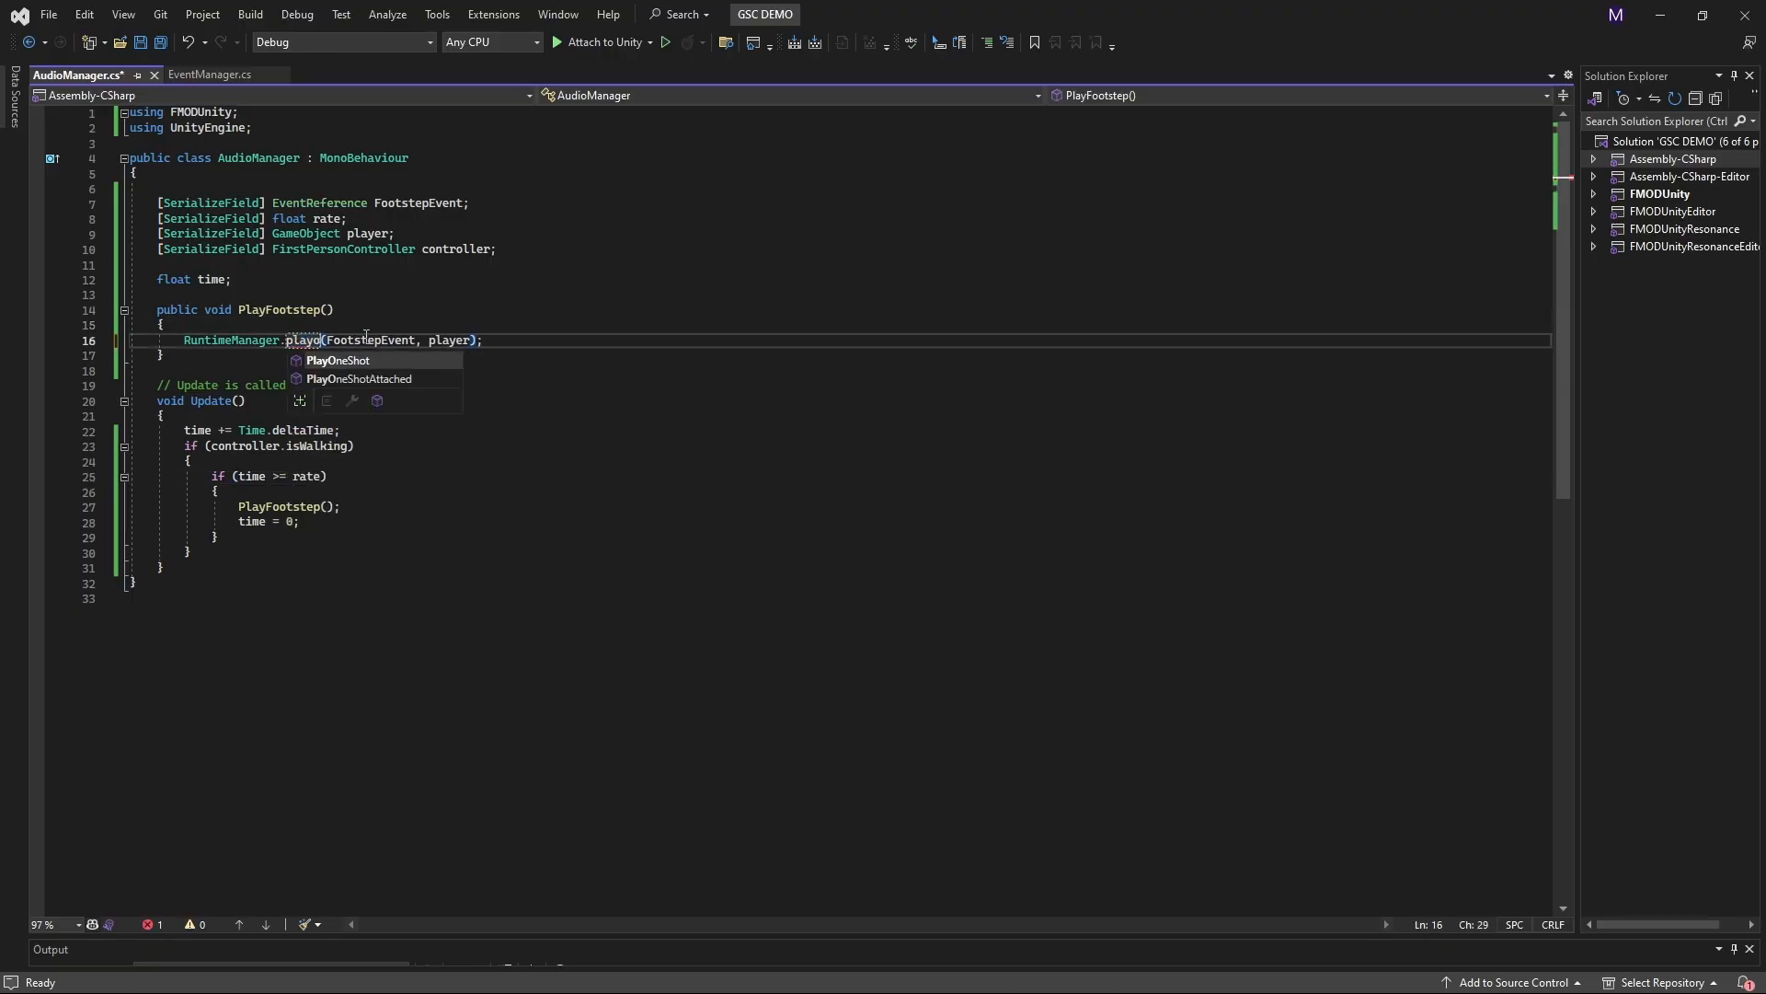
{"action": "key", "text": "Down"}
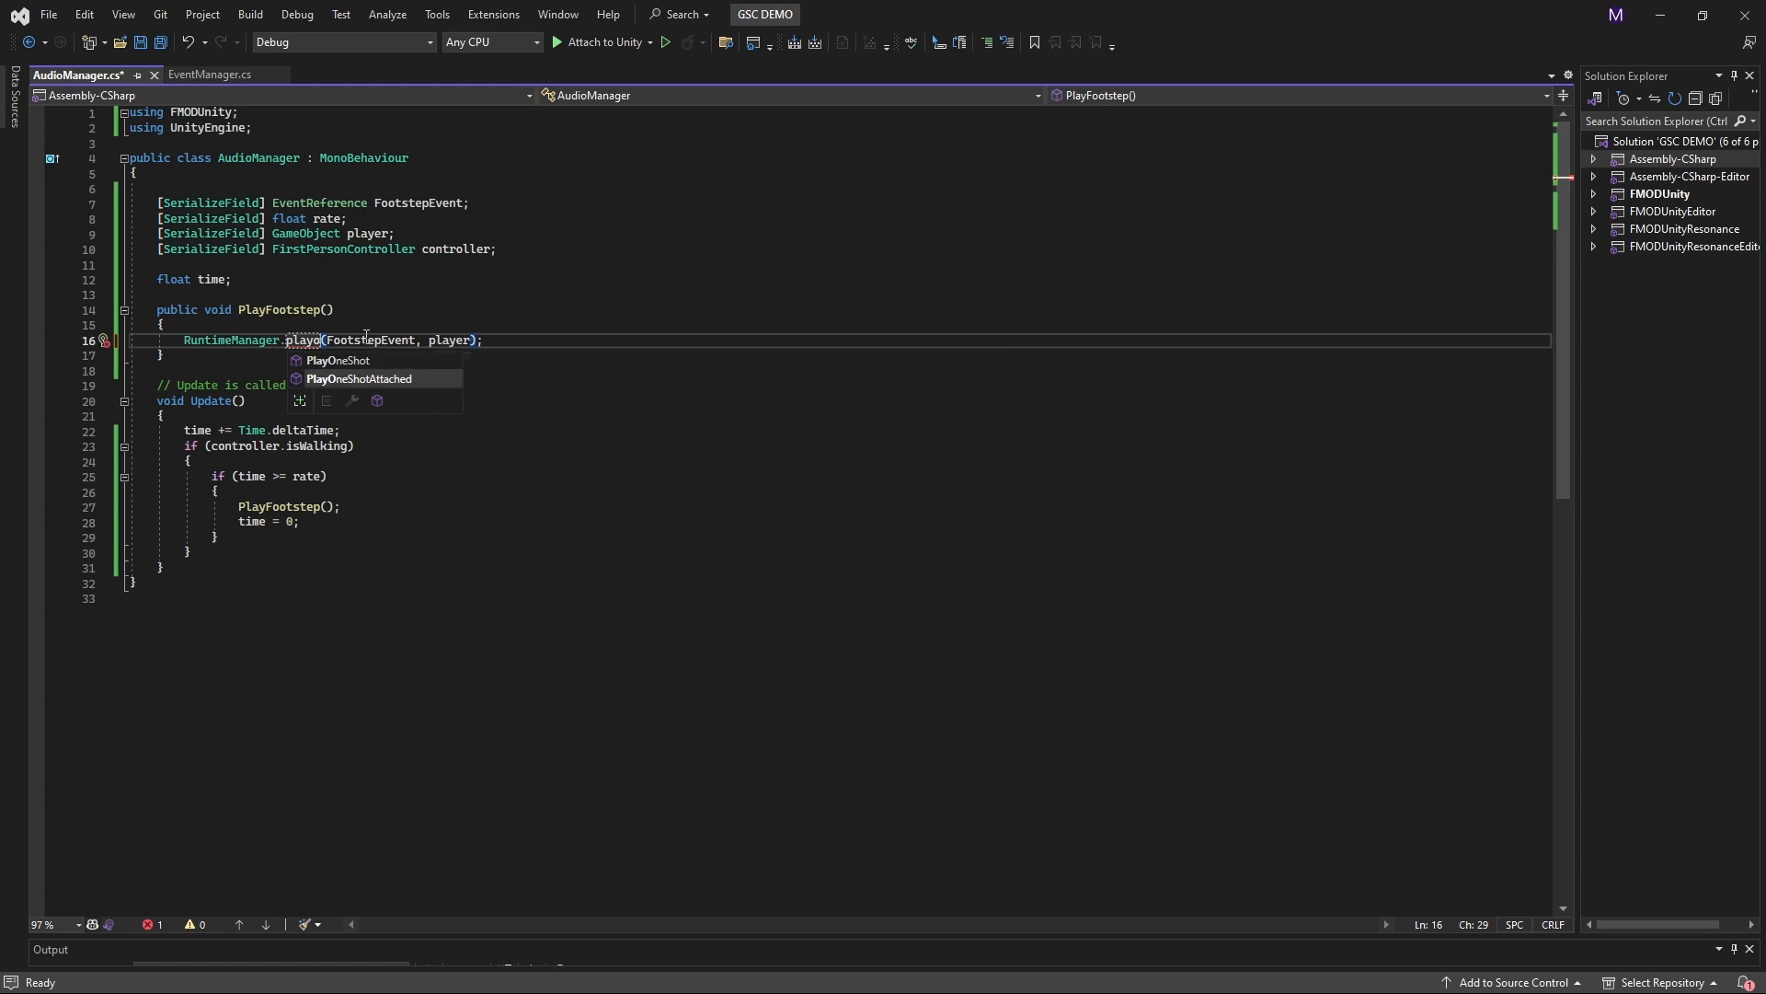
{"action": "key", "text": "Tab"}
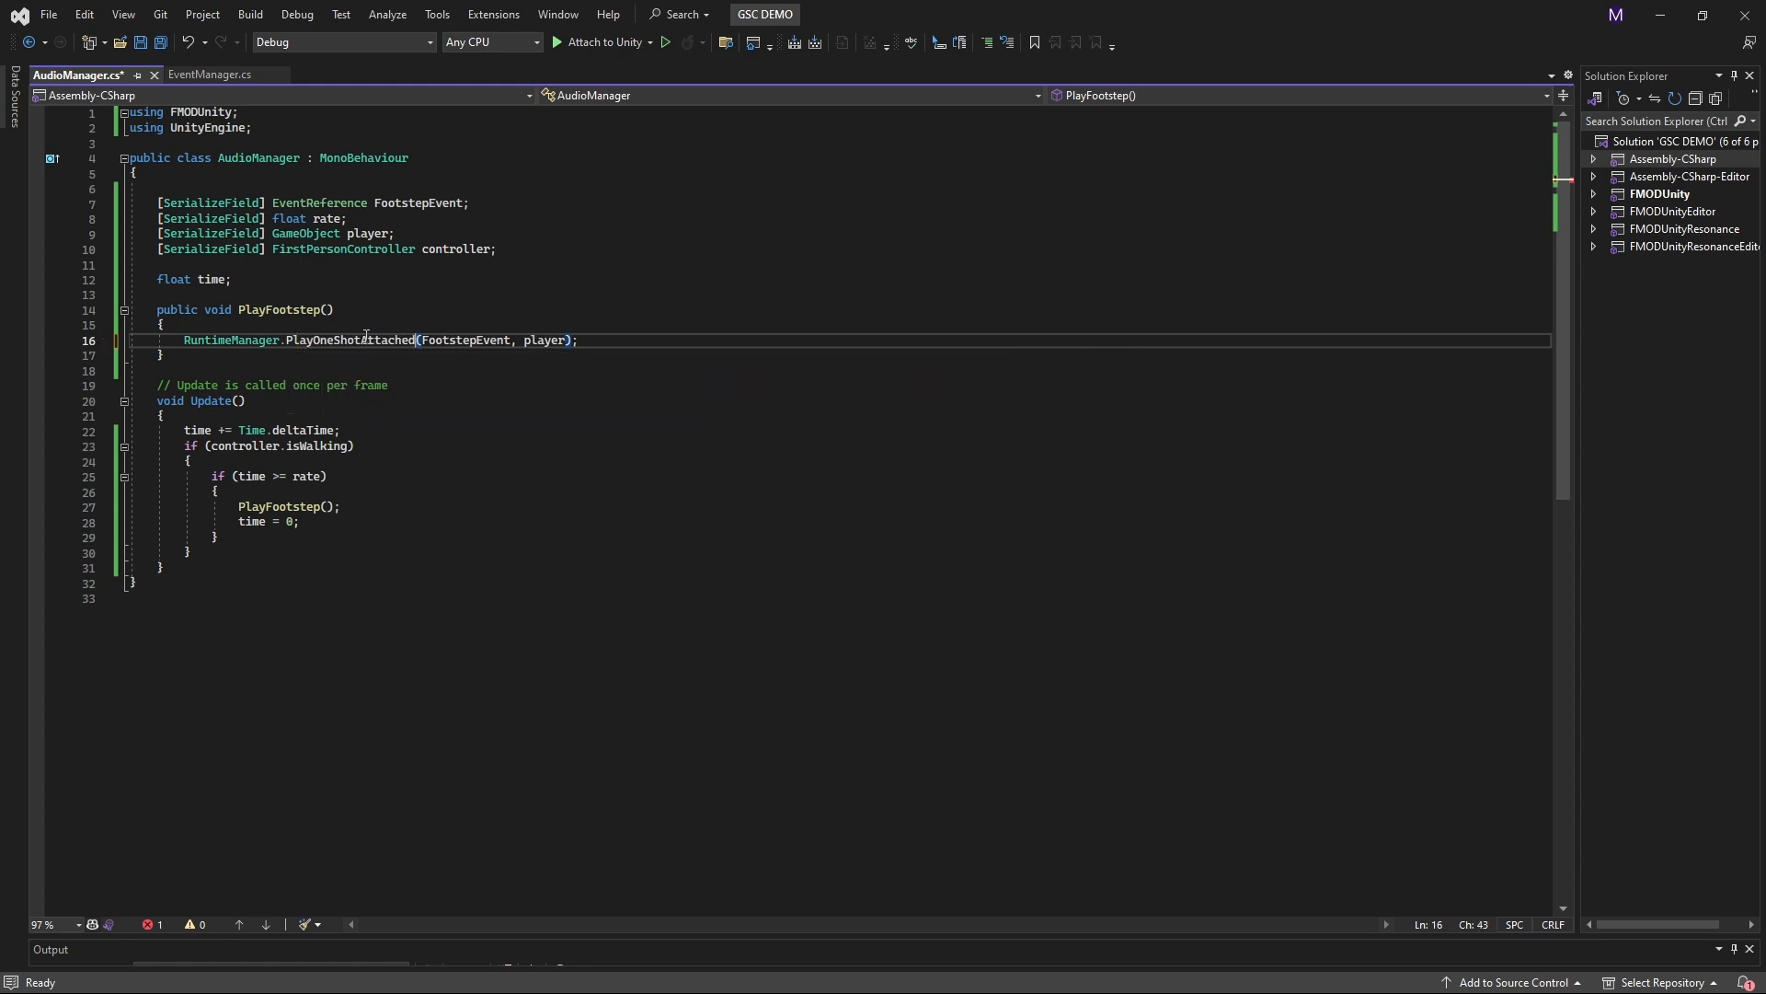
Check the parameter hints of the PlayOneShotAttached call, save AudioManager.cs, and switch back to Unity
{"action": "left_click", "coordinate": [566, 339]}
{"action": "type", "text": ","}
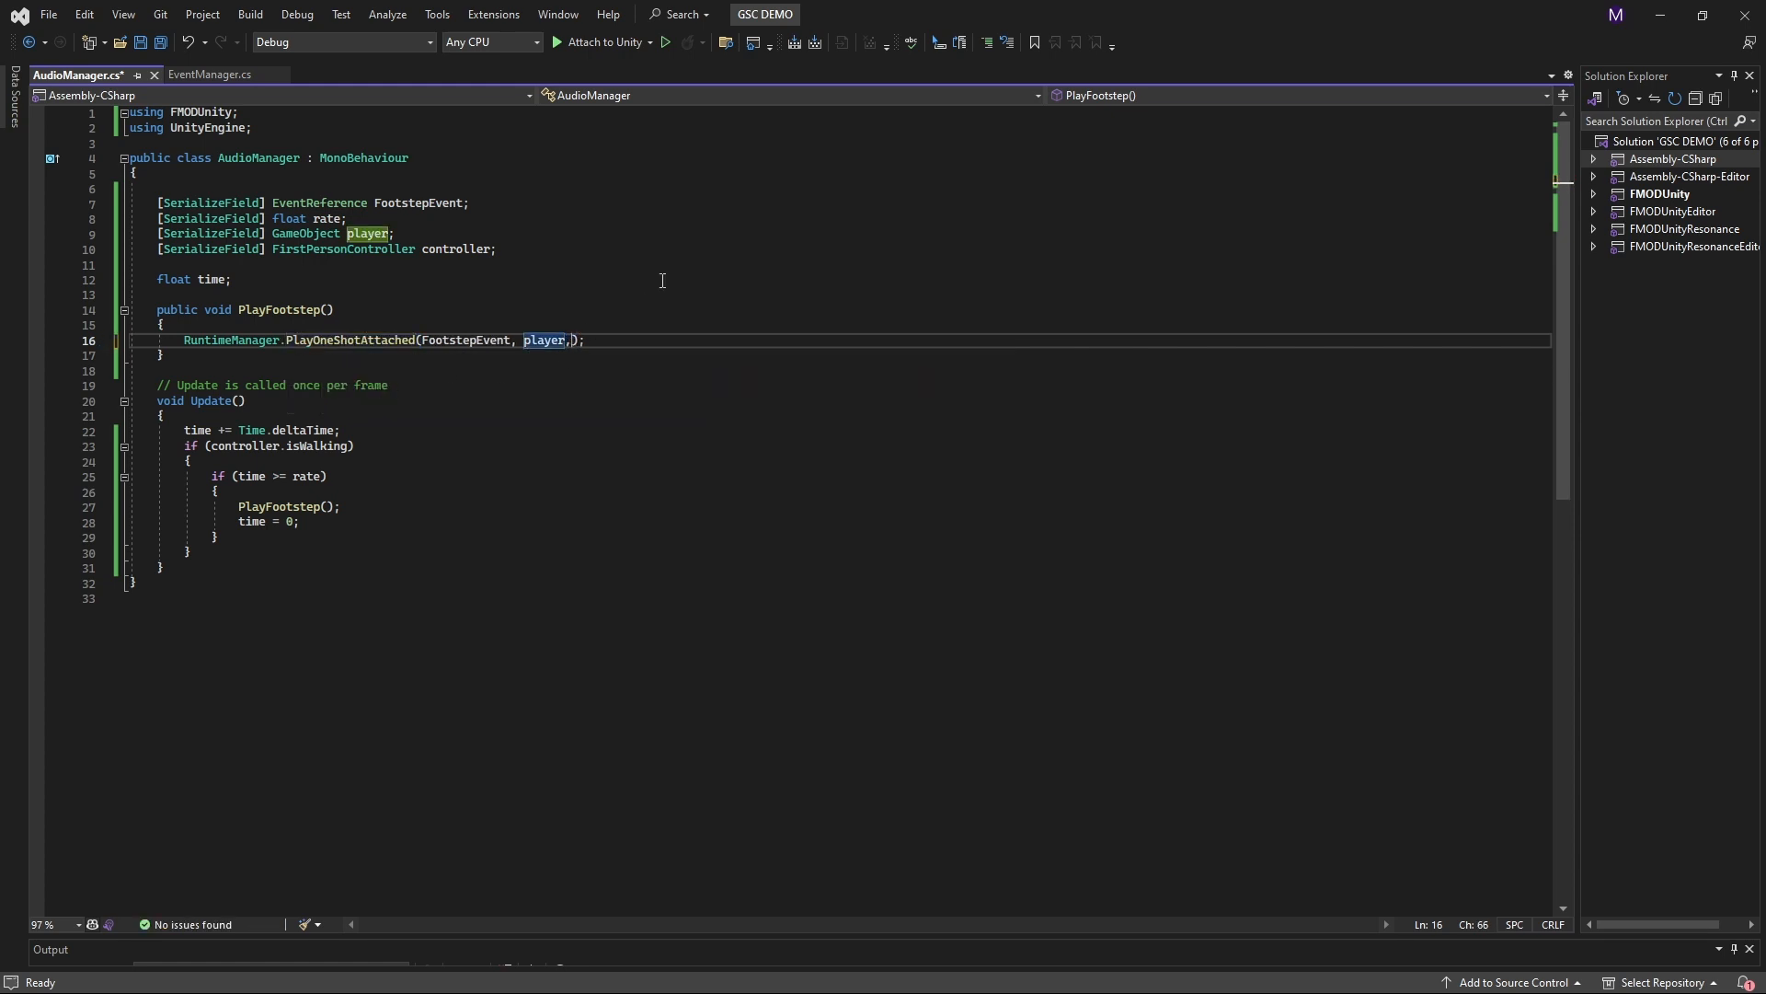
{"action": "key", "text": "BackSpace"}
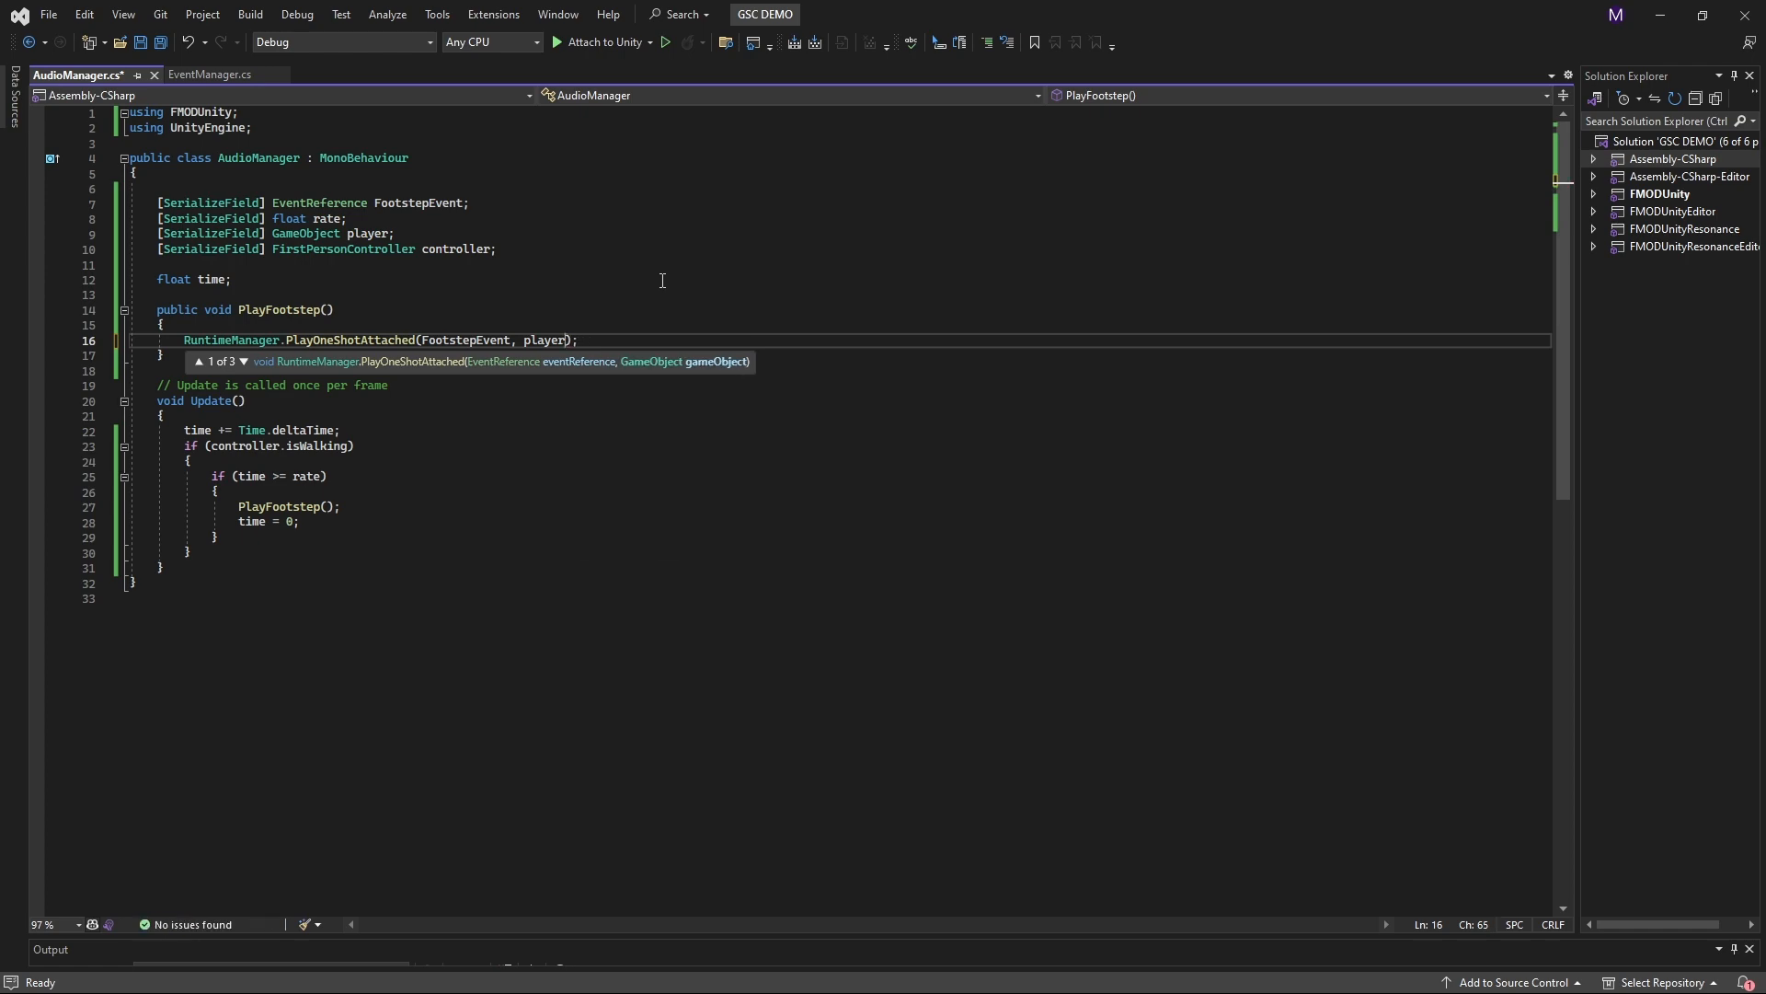
{"action": "left_click", "coordinate": [686, 320]}
{"action": "key", "text": "ctrl+s"}
{"action": "key", "text": "alt+Tab"}
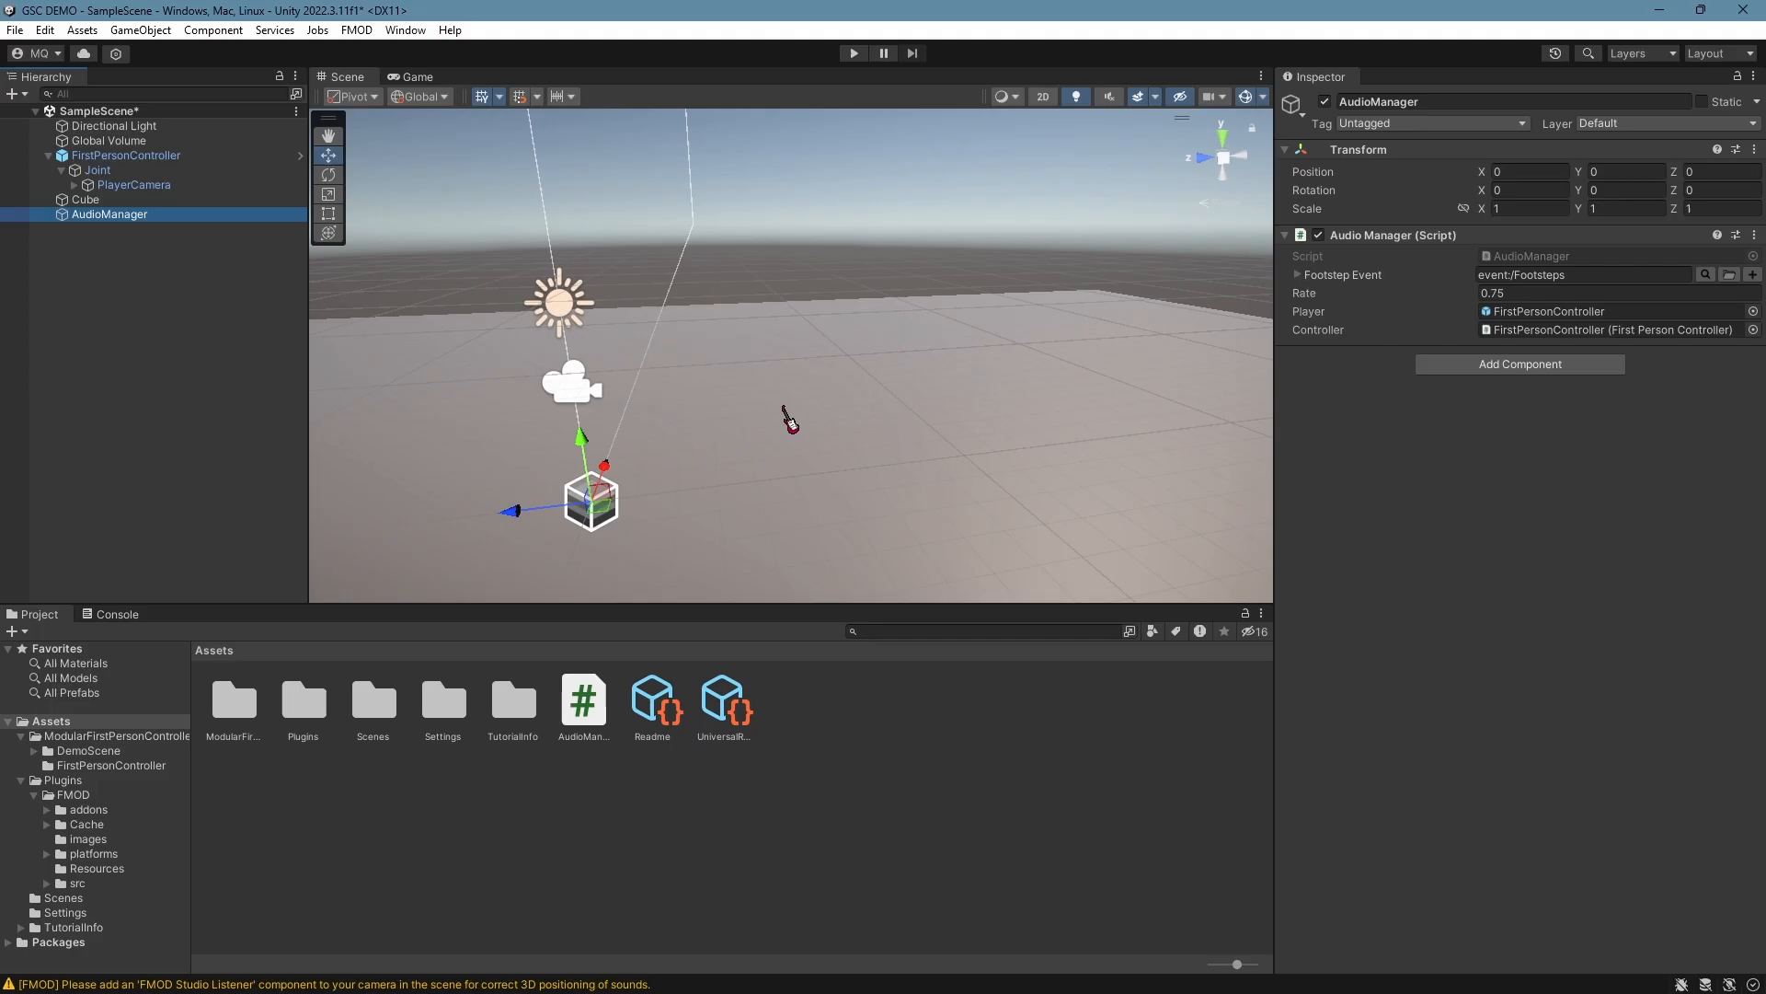
Examine the Cube, PlayerCamera and FirstPersonController objects, reviewing the First Person Controller component's settings
{"action": "left_click", "coordinate": [138, 199]}
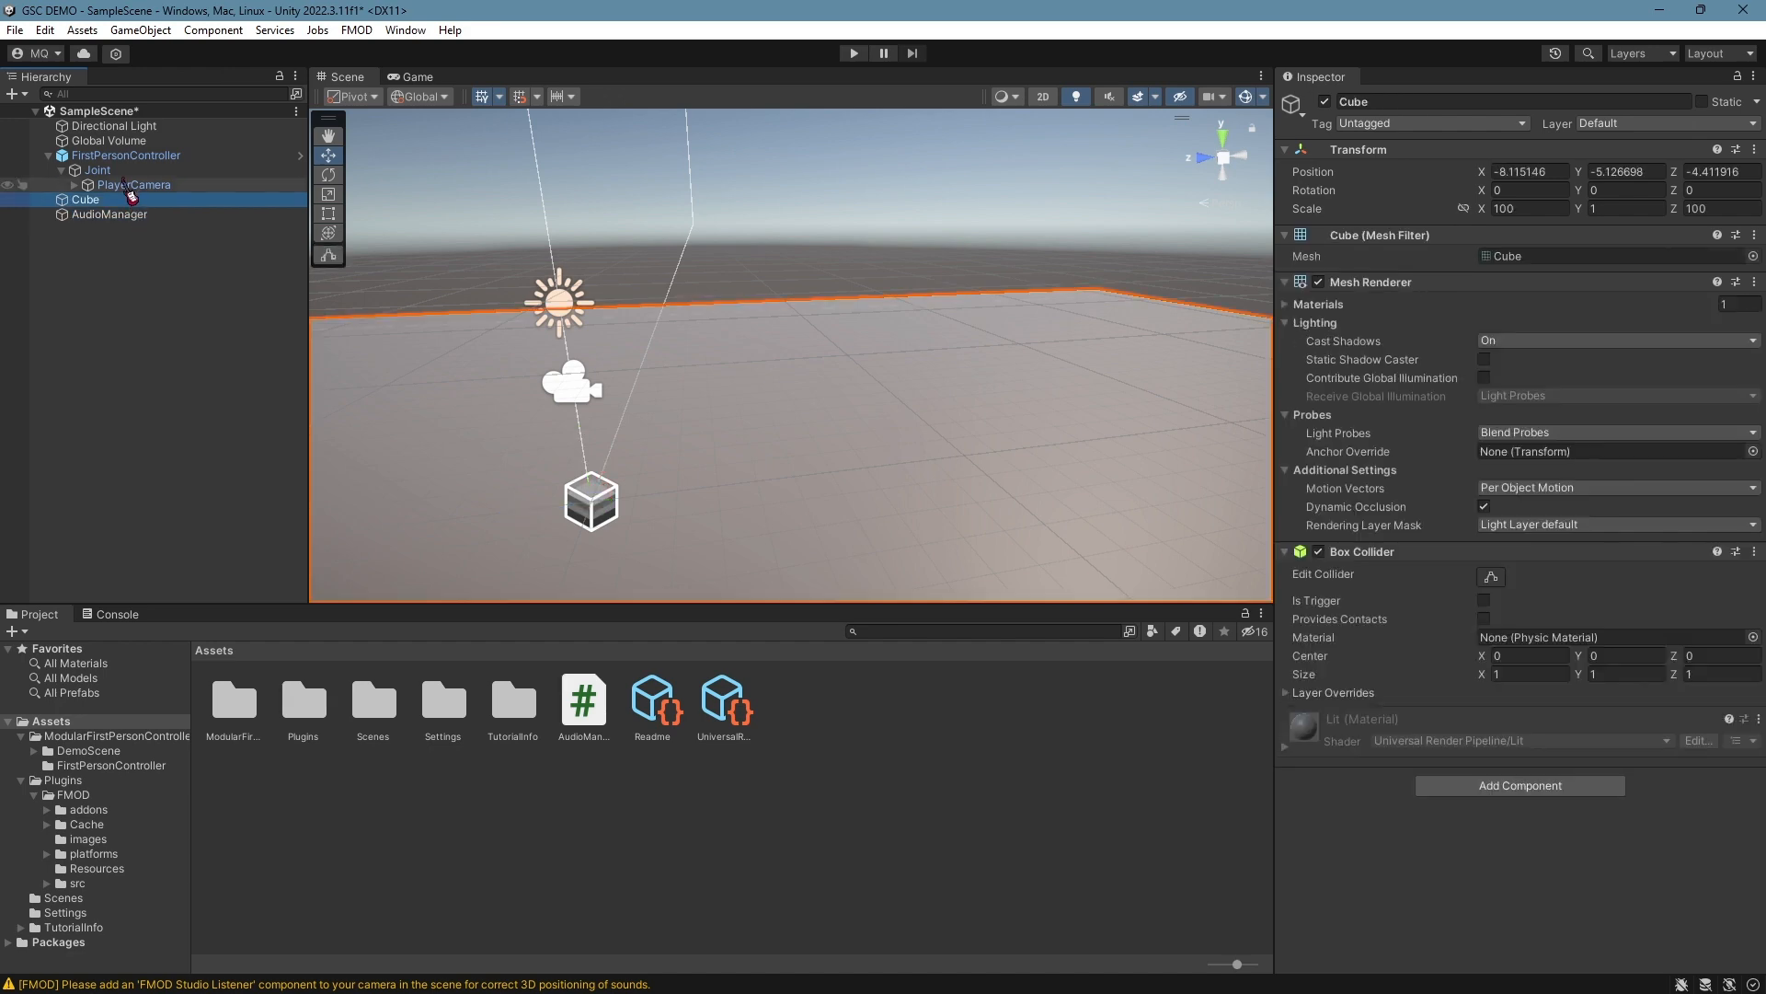
{"action": "left_click", "coordinate": [120, 171]}
{"action": "left_click", "coordinate": [123, 156]}
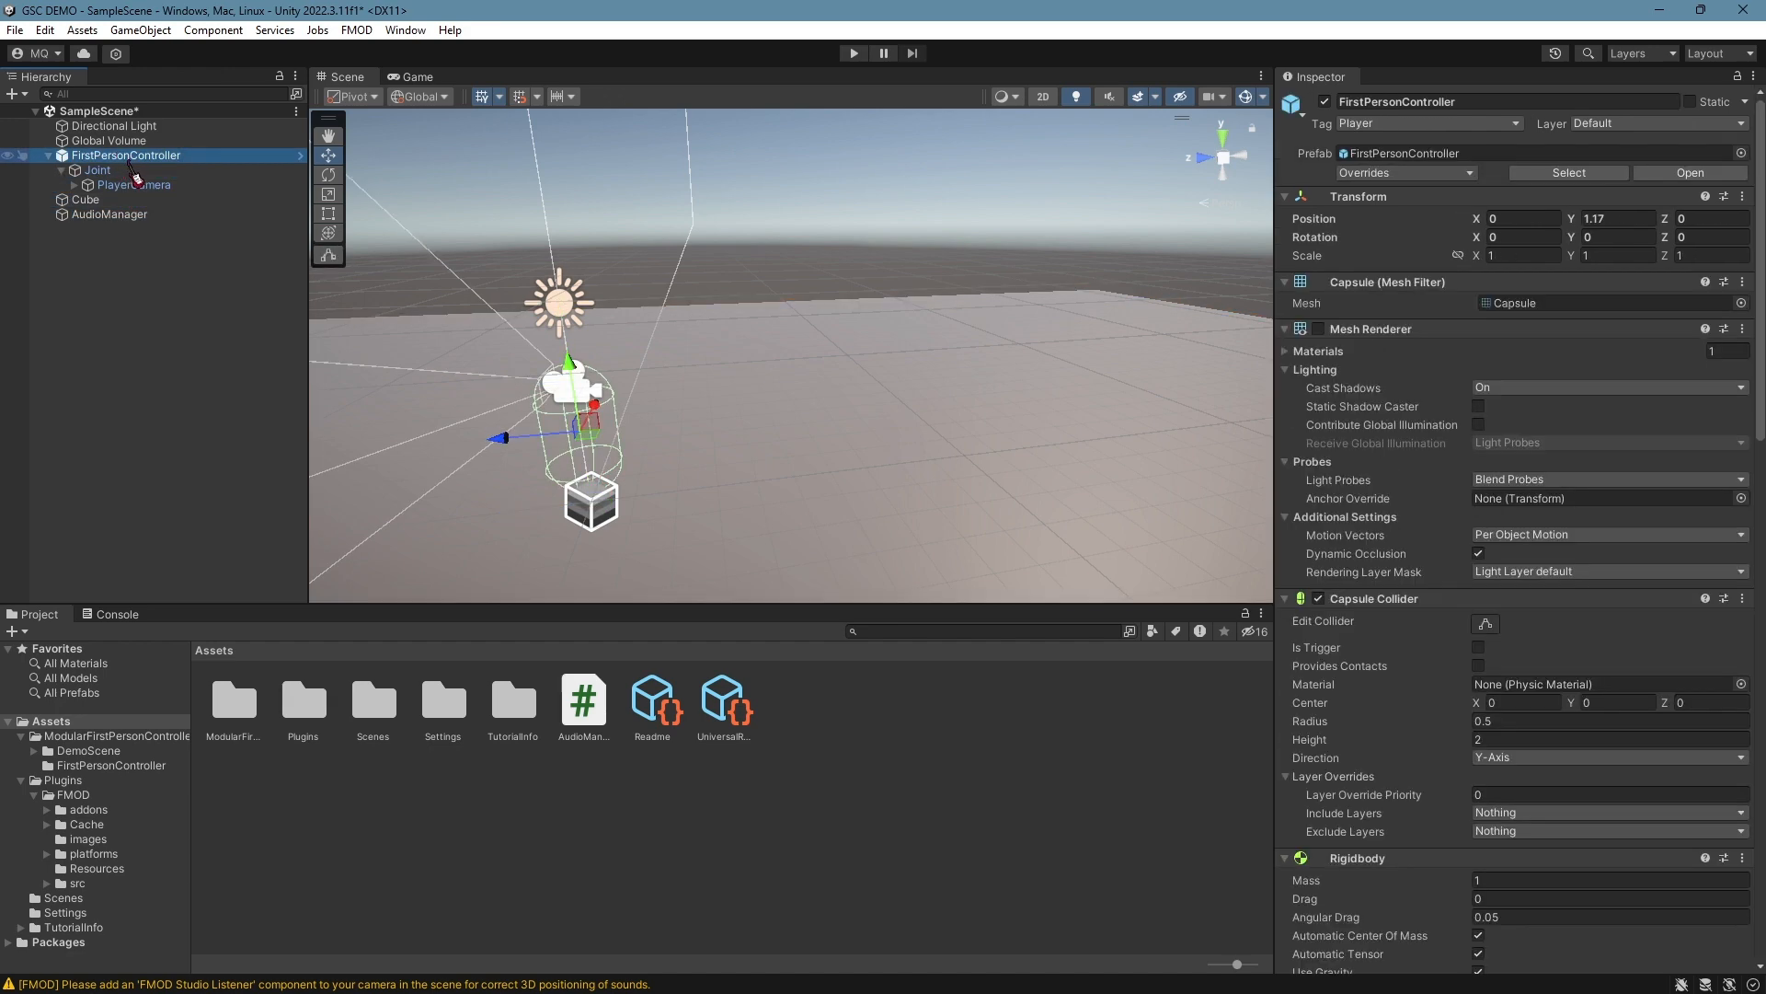
{"action": "left_click", "coordinate": [134, 185]}
{"action": "left_click", "coordinate": [126, 156]}
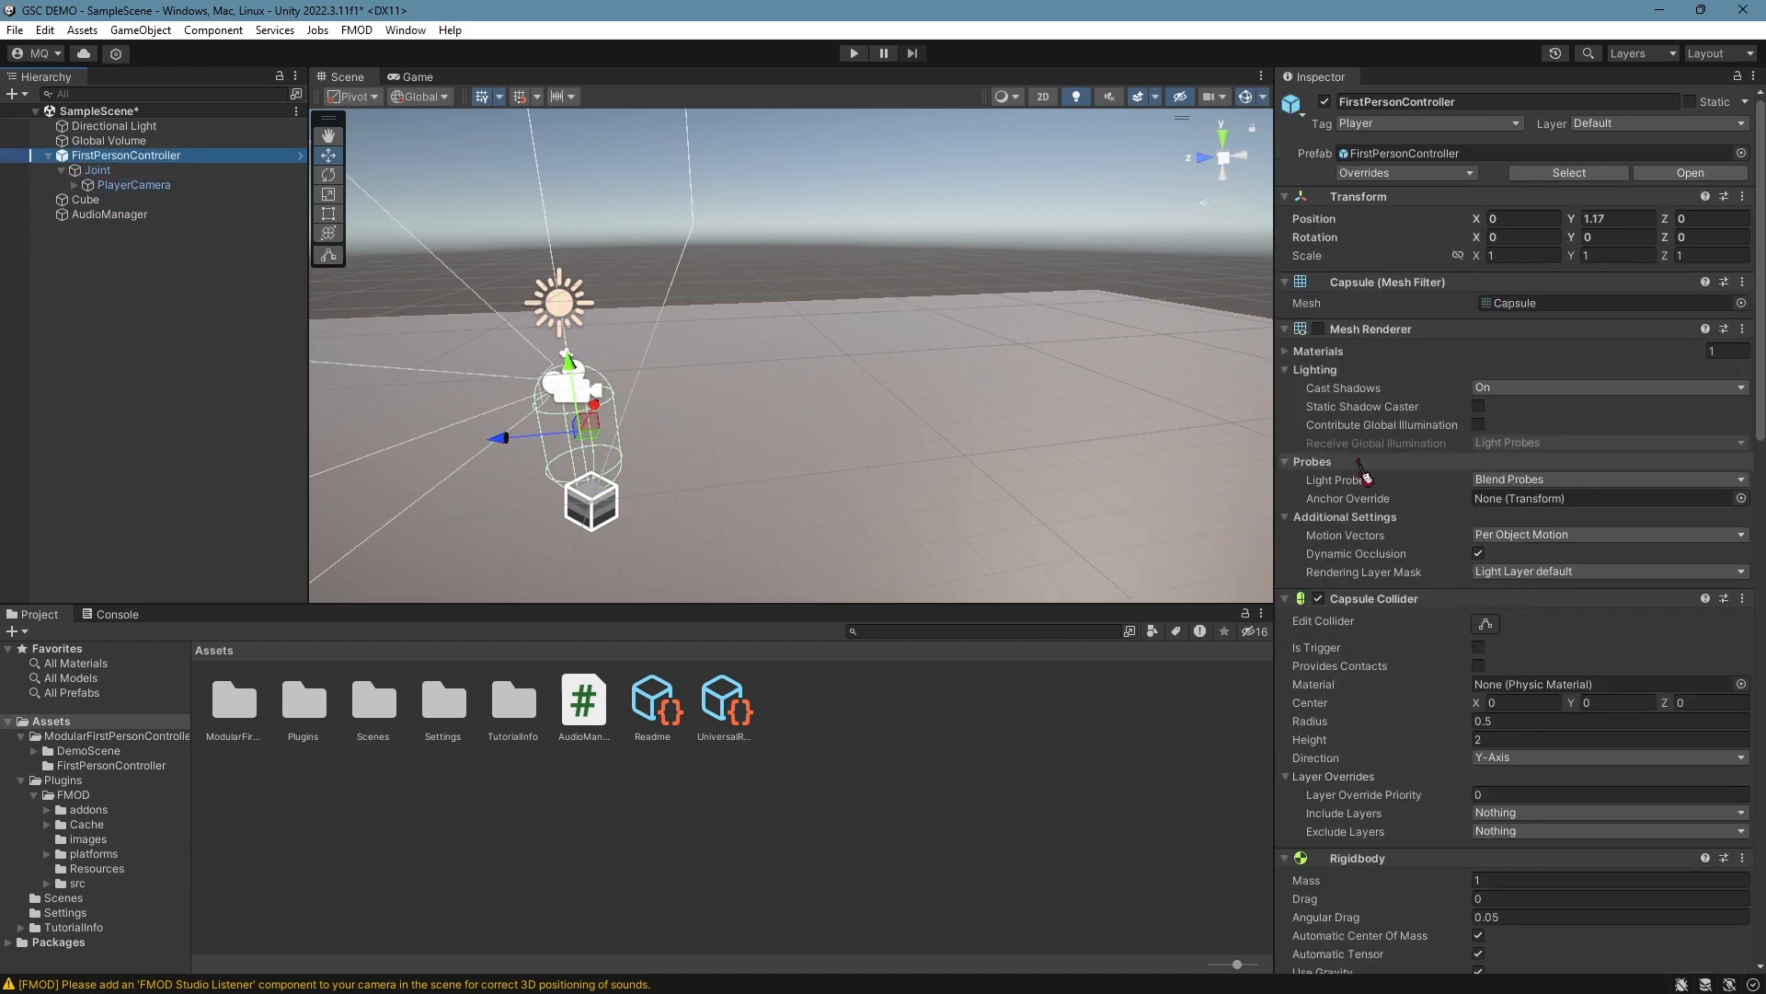
{"action": "scroll", "coordinate": [1365, 476], "scroll_direction": "down", "scroll_amount": 10}
{"action": "scroll", "coordinate": [1410, 506], "scroll_direction": "down", "scroll_amount": 12}
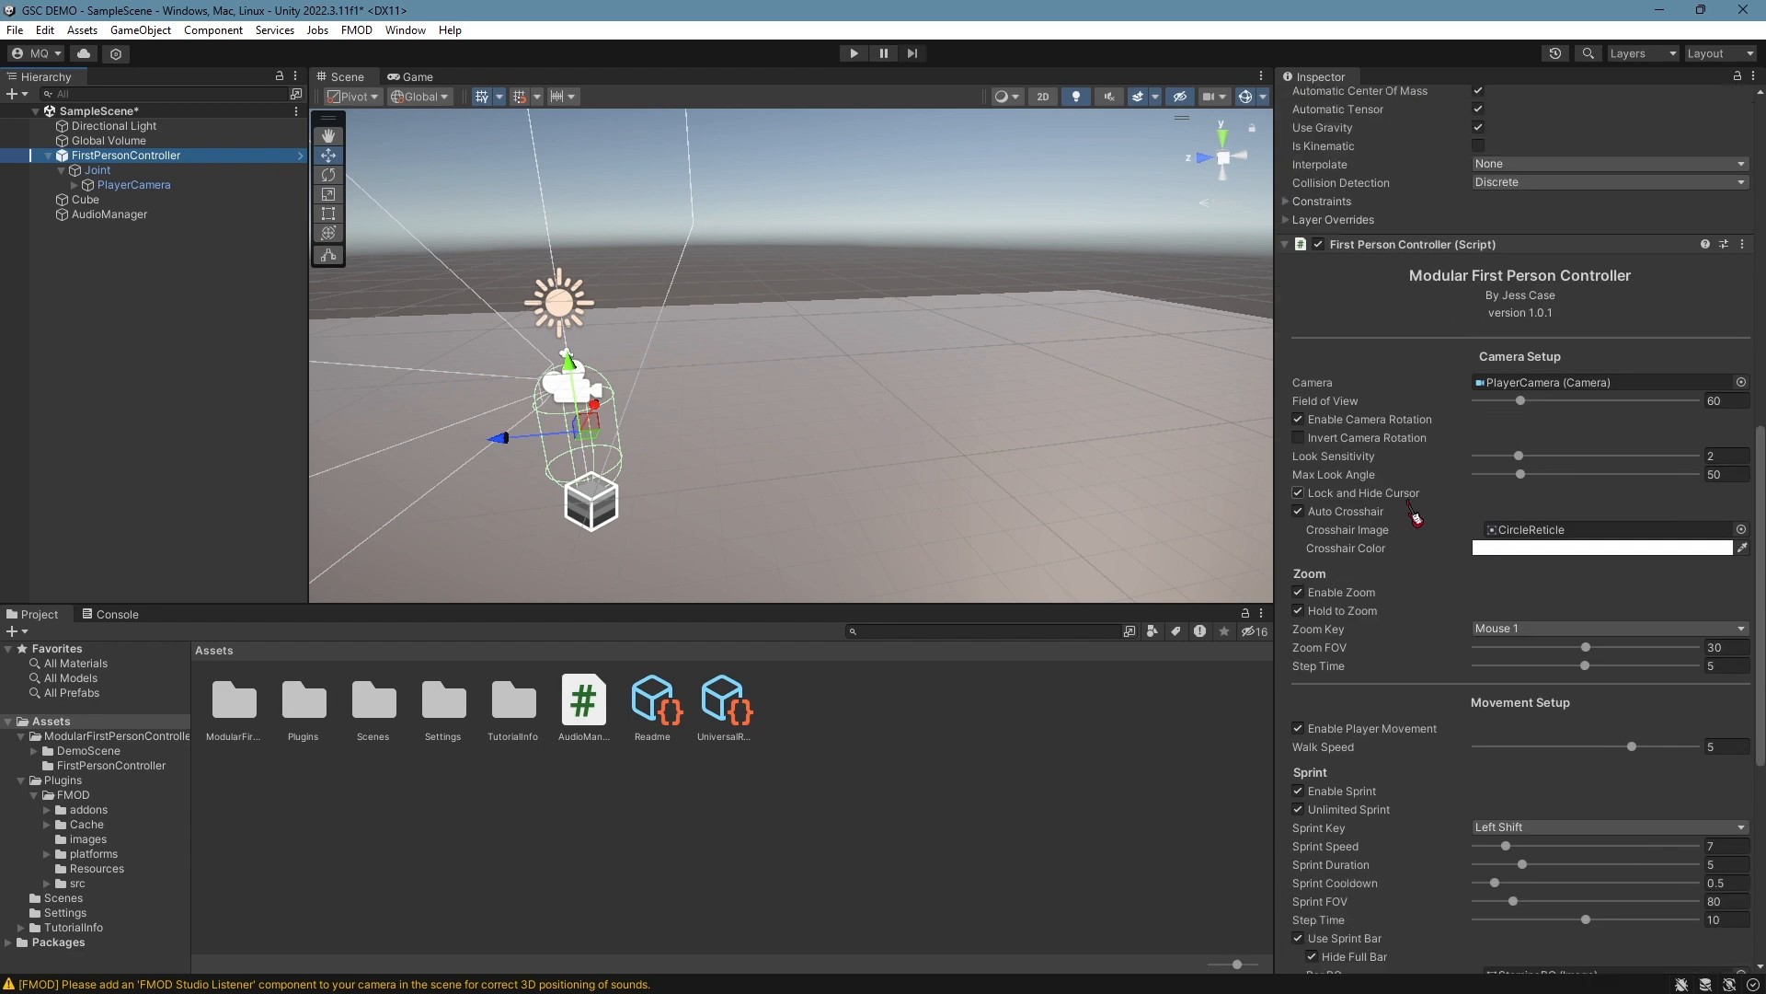
{"action": "scroll", "coordinate": [1408, 481], "scroll_direction": "up", "scroll_amount": 20}
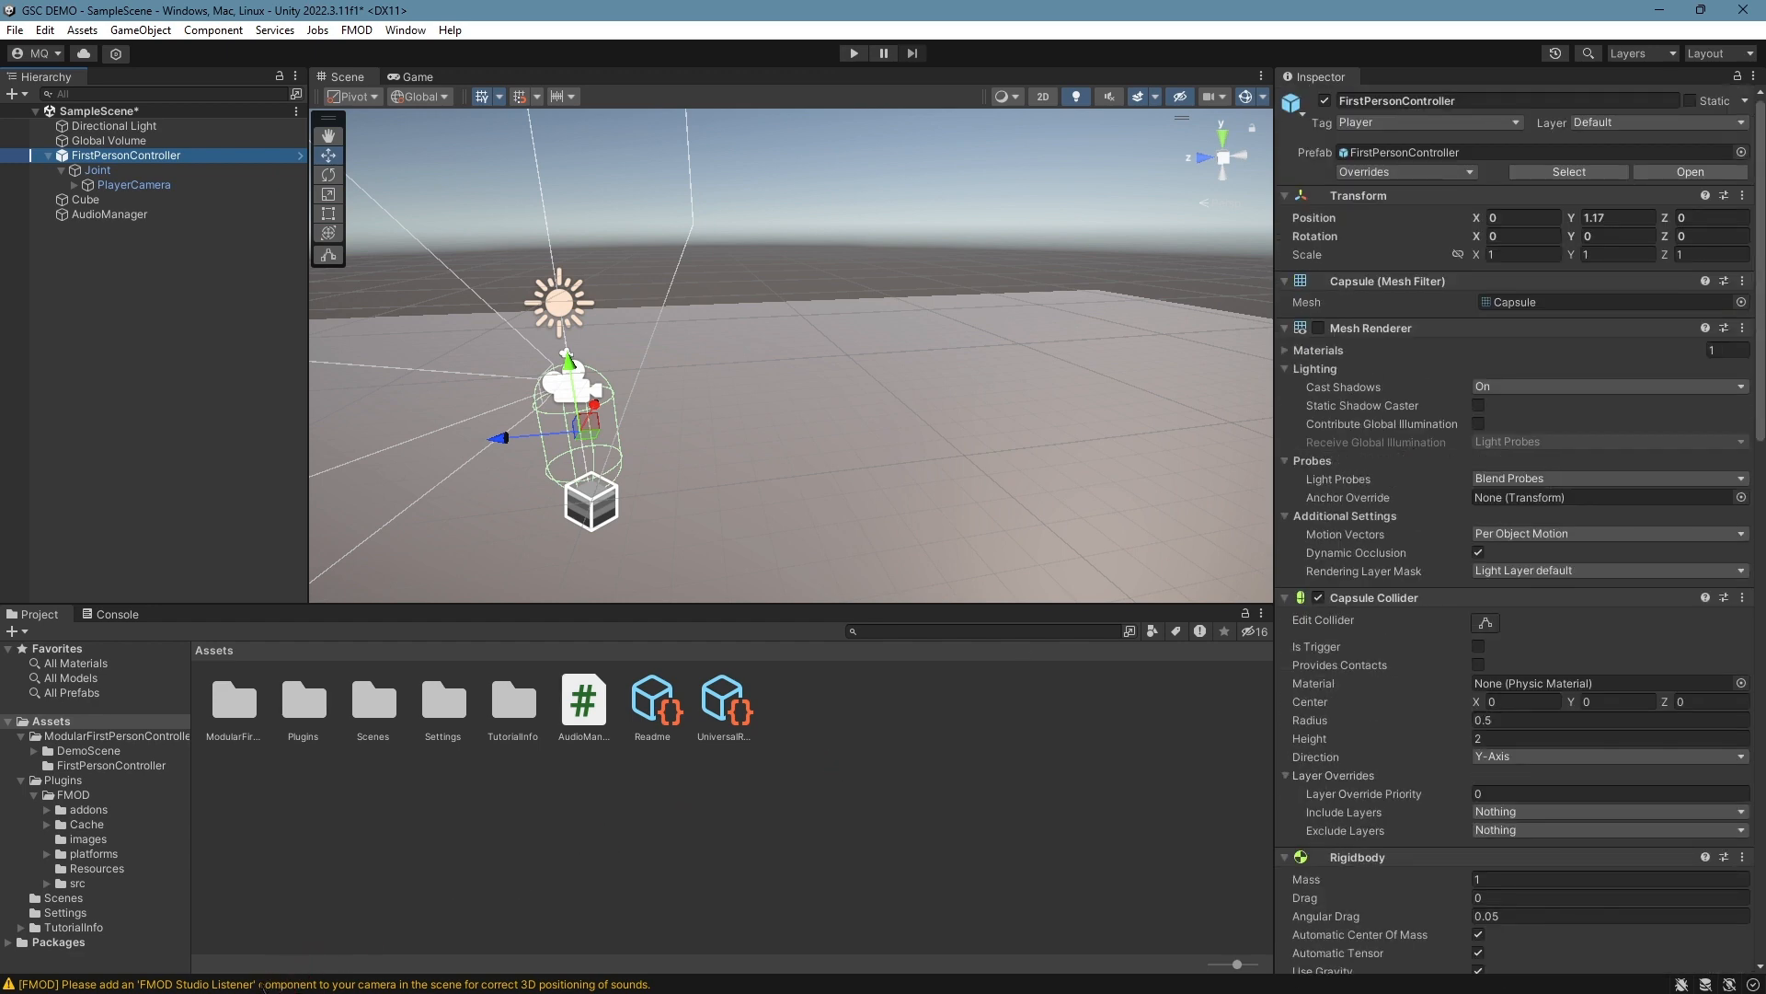
Open the FMOD Studio Listener warning in the Console and select the PlayerCamera object it concerns
{"action": "left_click", "coordinate": [304, 983]}
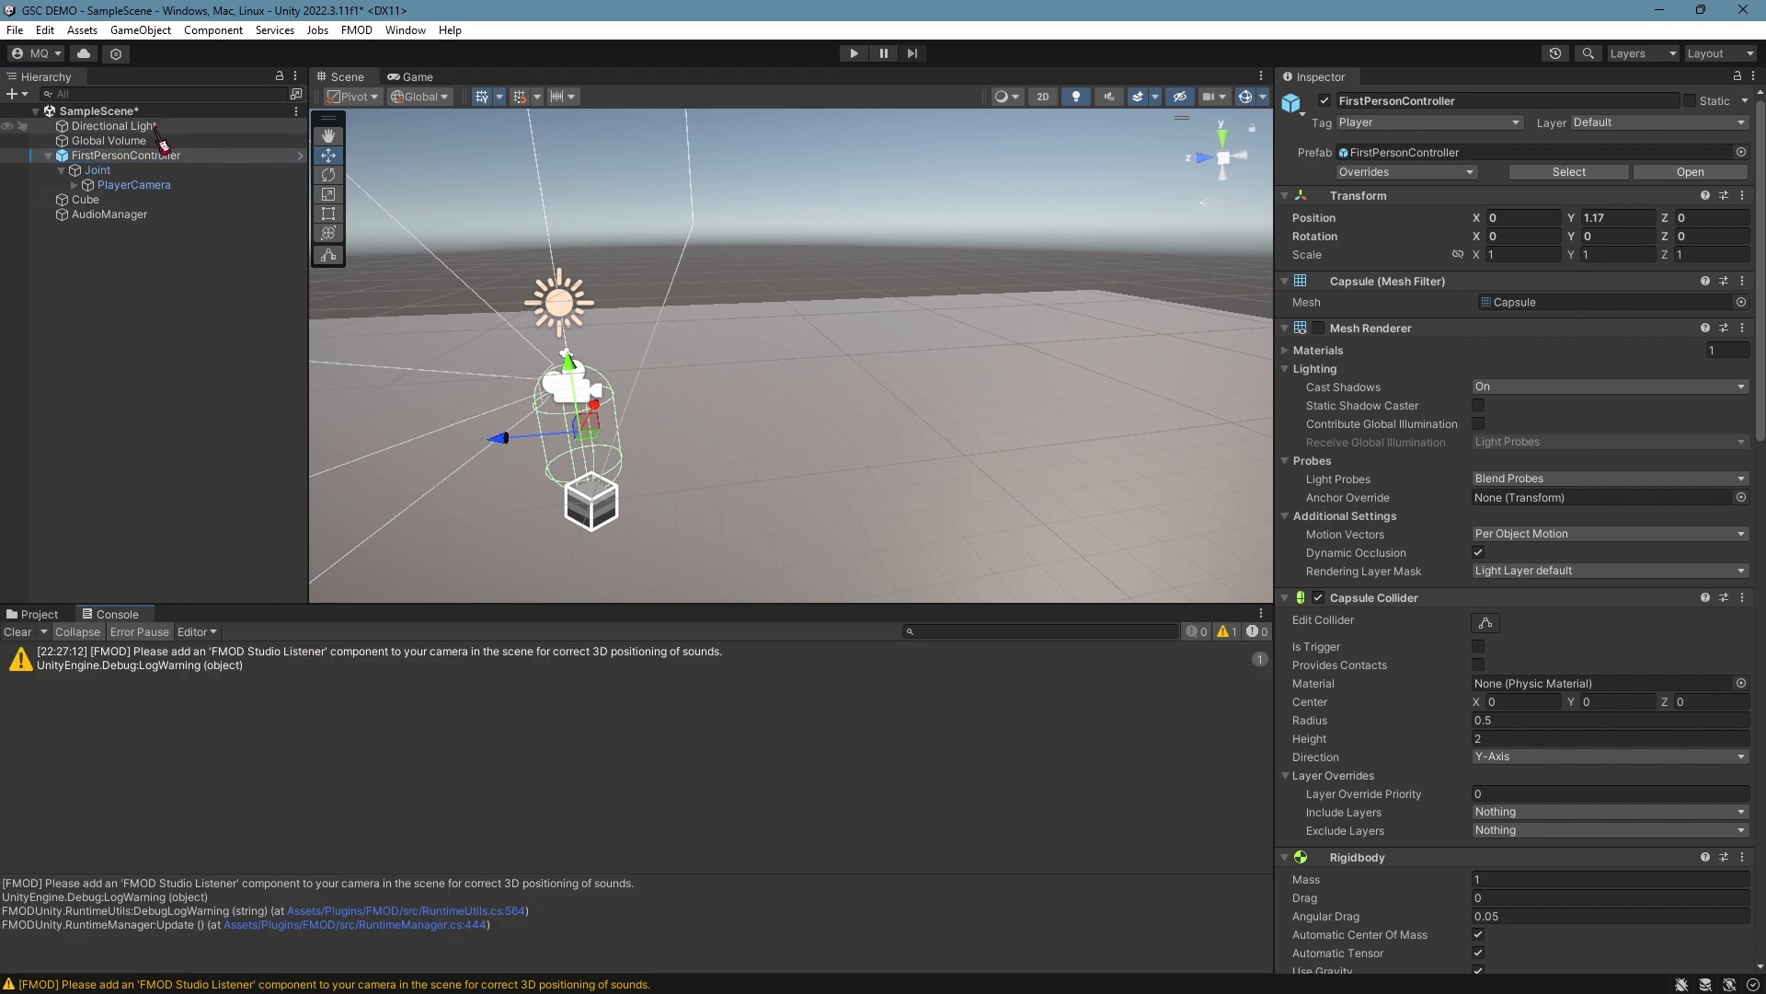
{"action": "left_click", "coordinate": [231, 662]}
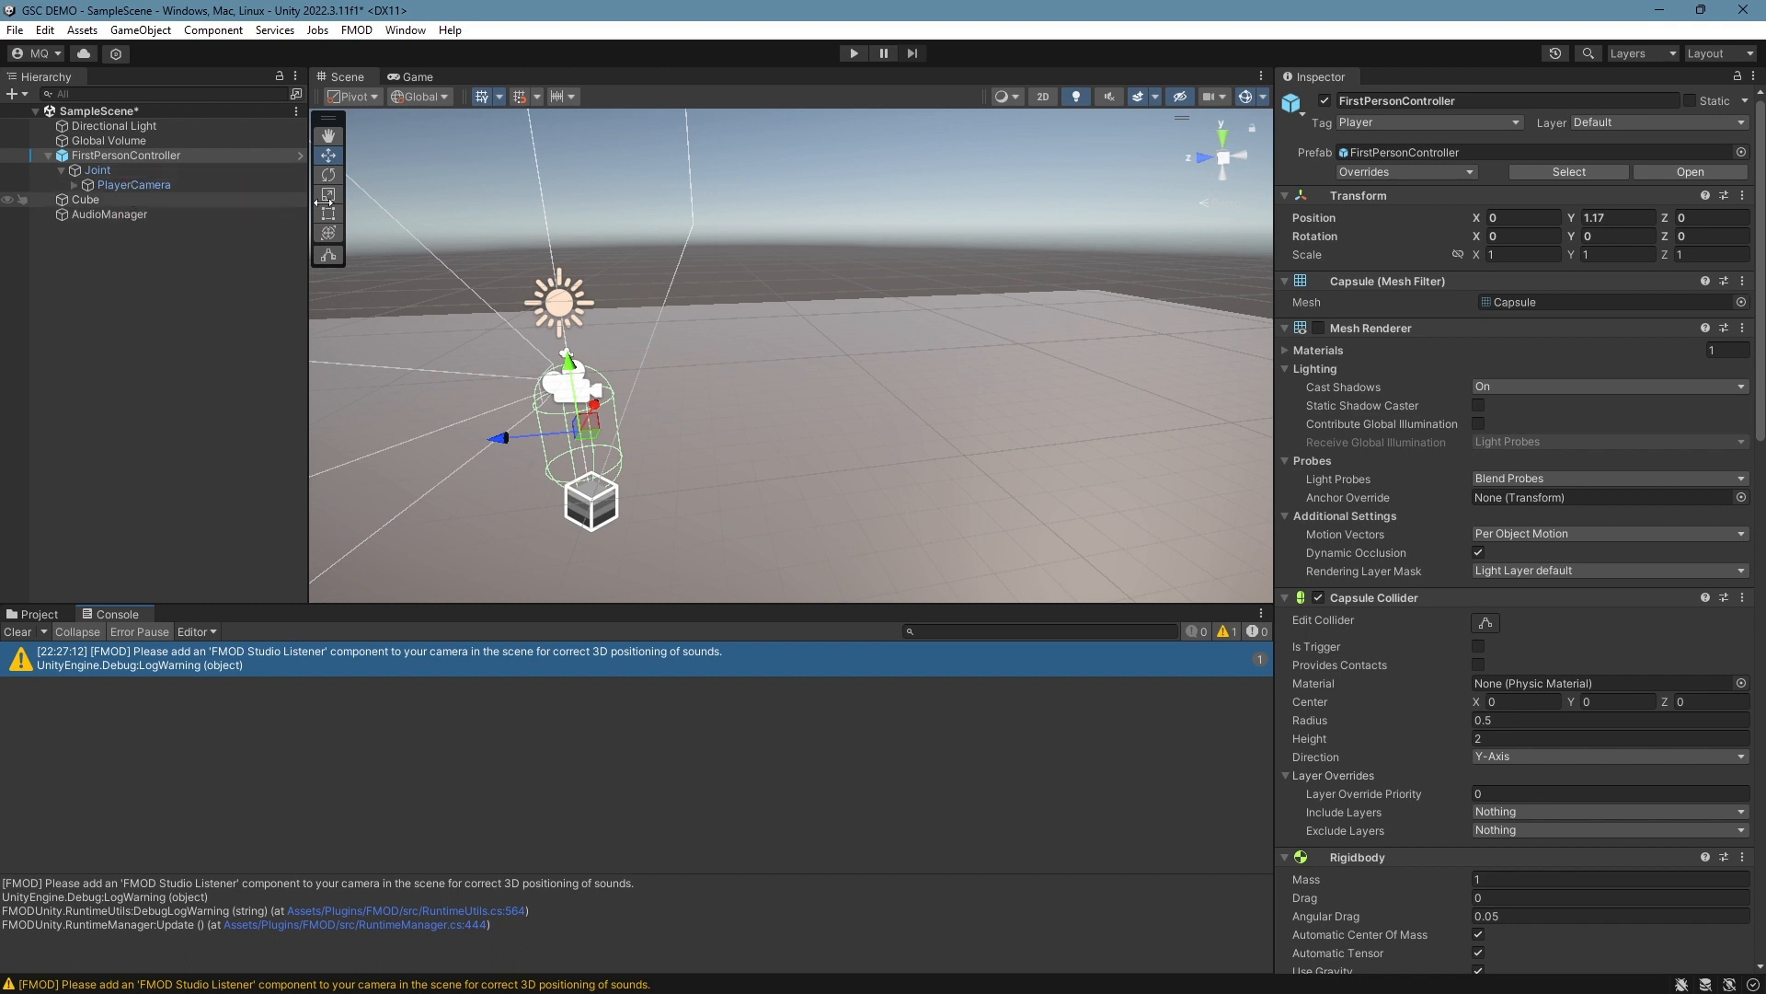
{"action": "left_click", "coordinate": [103, 187]}
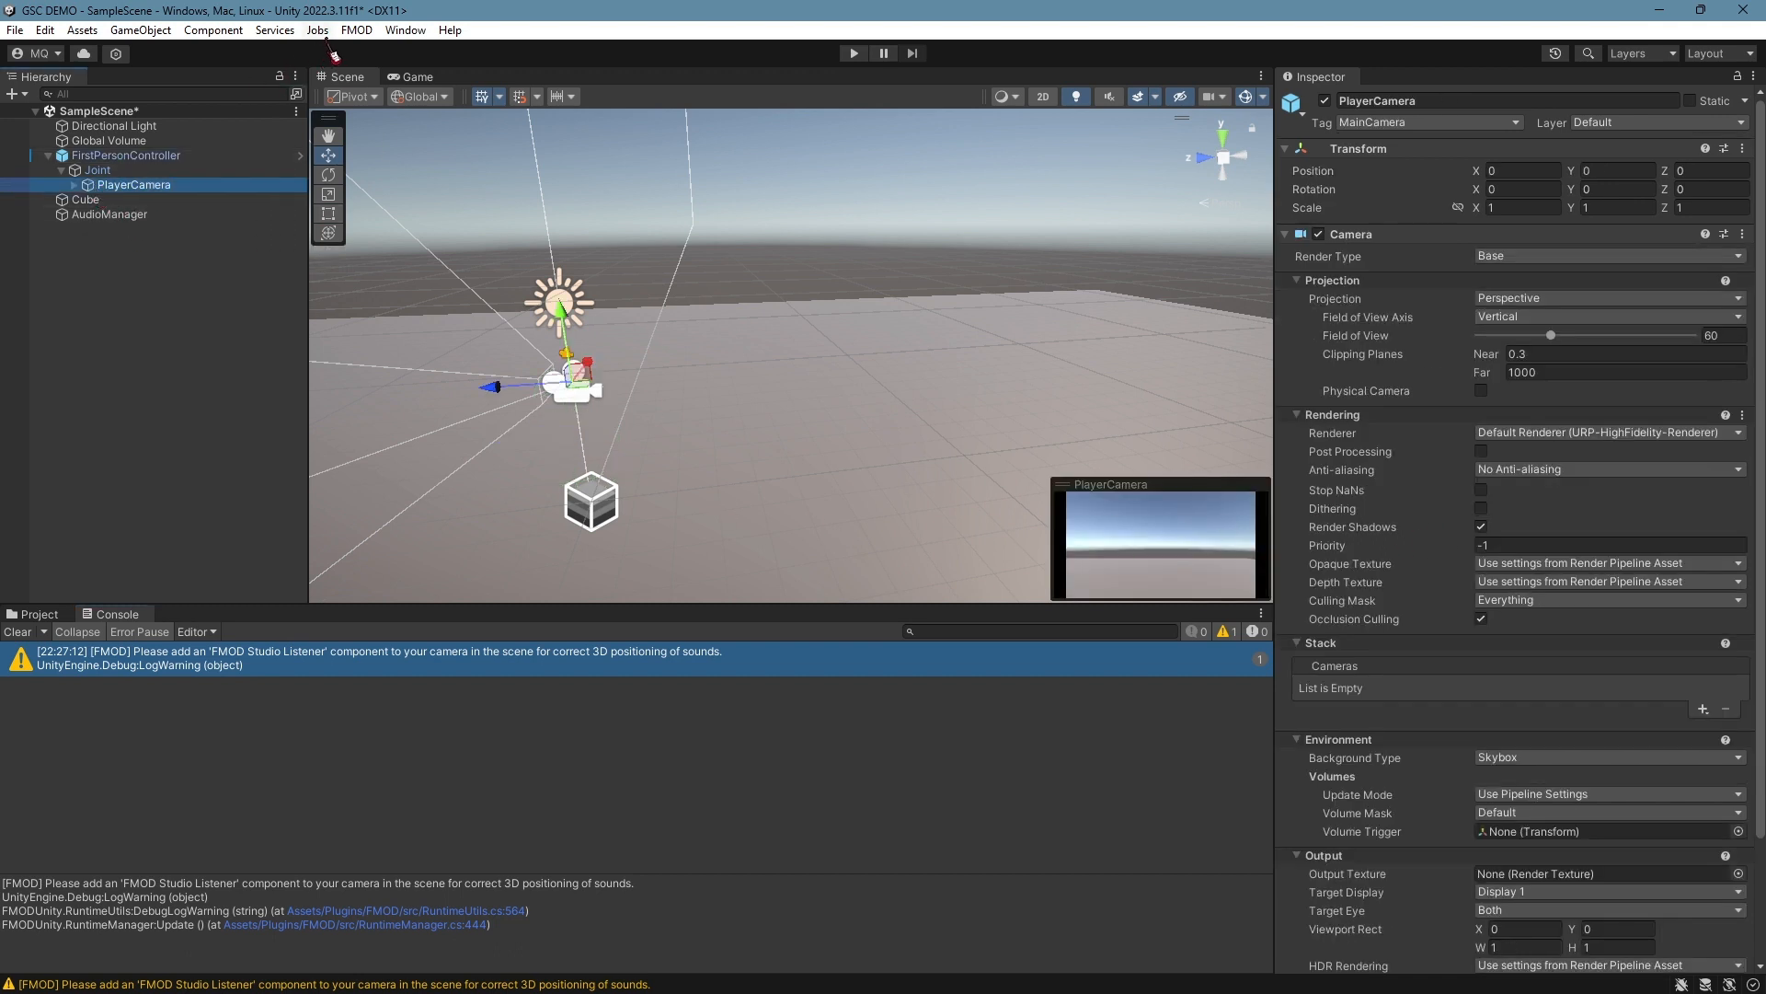
Replace the Unity listeners with the FMOD Audio Listener in the FMOD Setup Wizard, then finish the wizard
{"action": "left_click", "coordinate": [357, 30]}
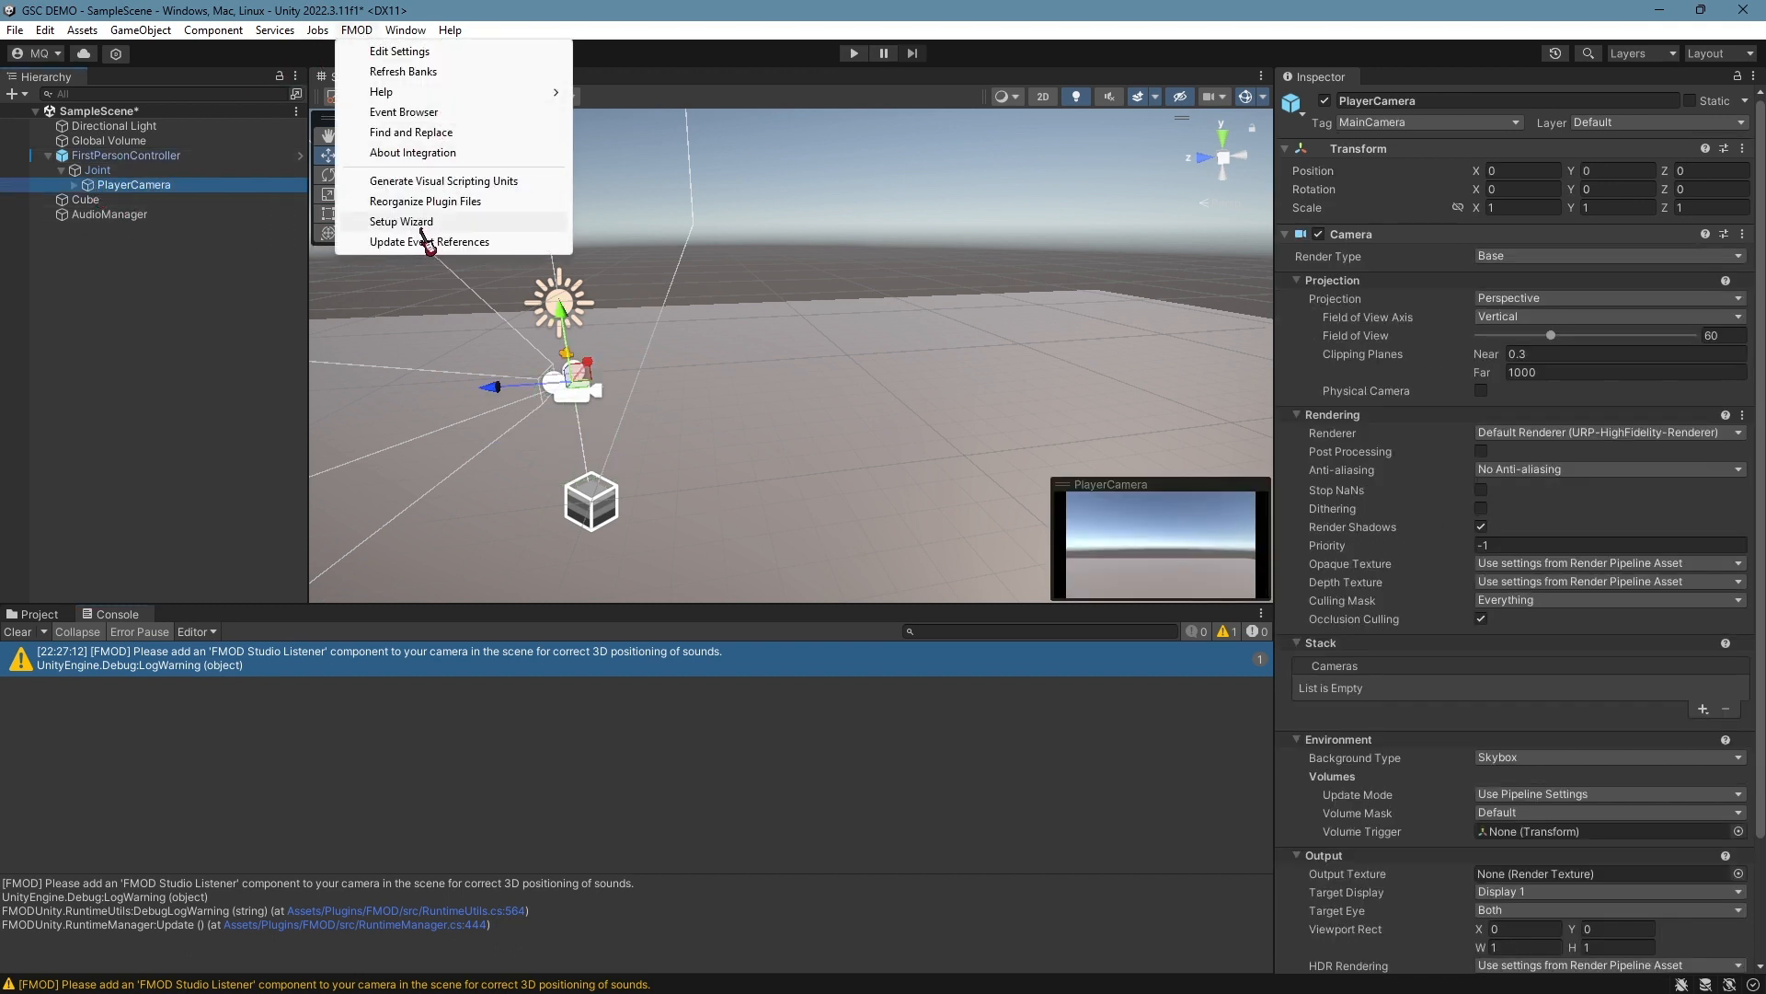
{"action": "left_click", "coordinate": [419, 224]}
{"action": "left_click", "coordinate": [667, 429]}
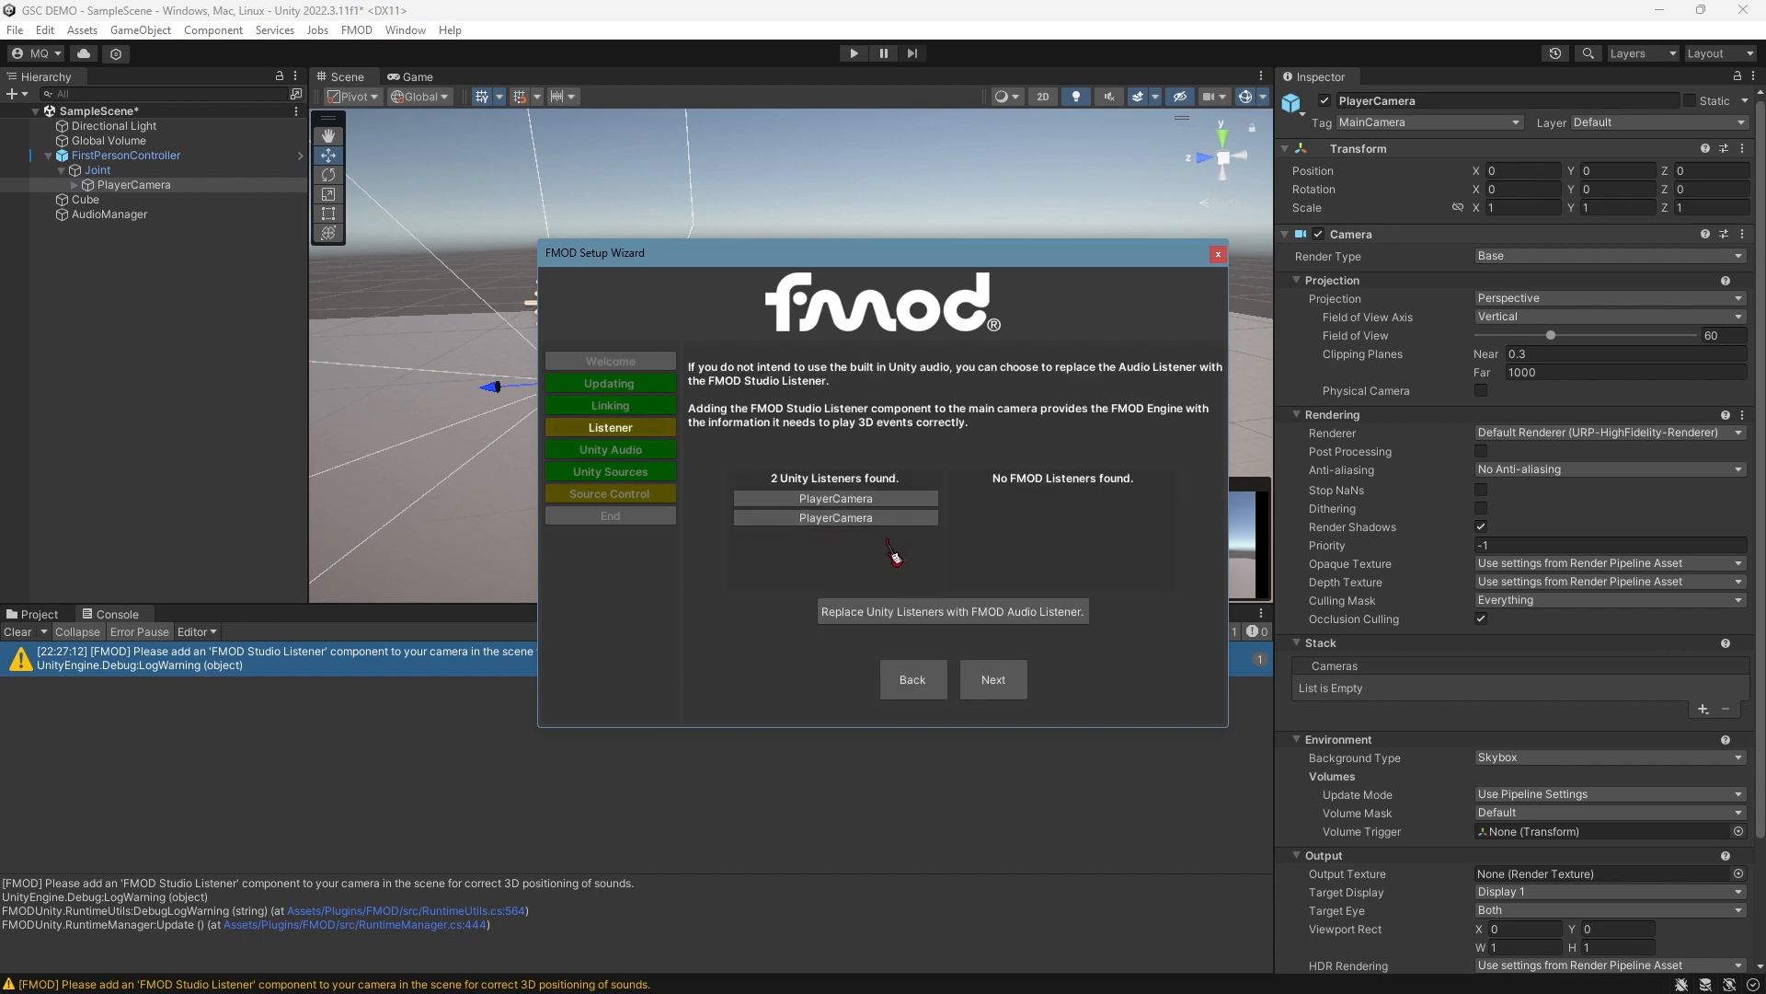
{"action": "left_click", "coordinate": [919, 615]}
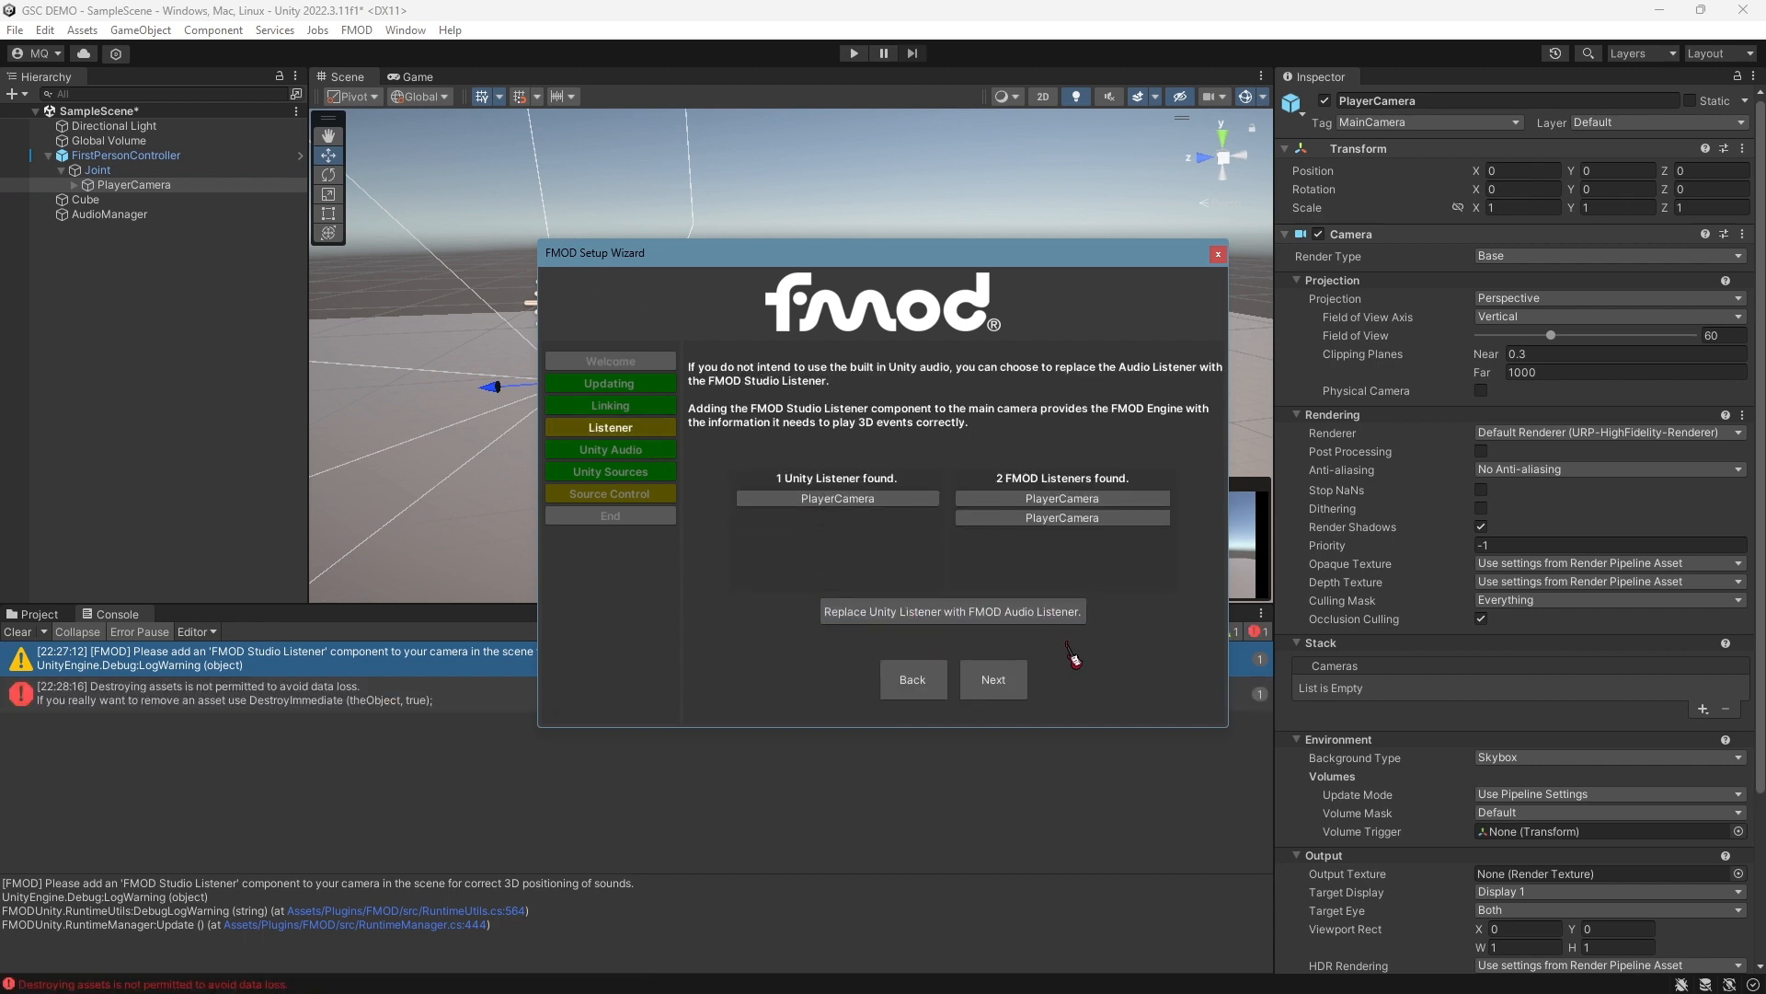
{"action": "left_click", "coordinate": [991, 679]}
{"action": "left_click", "coordinate": [642, 496]}
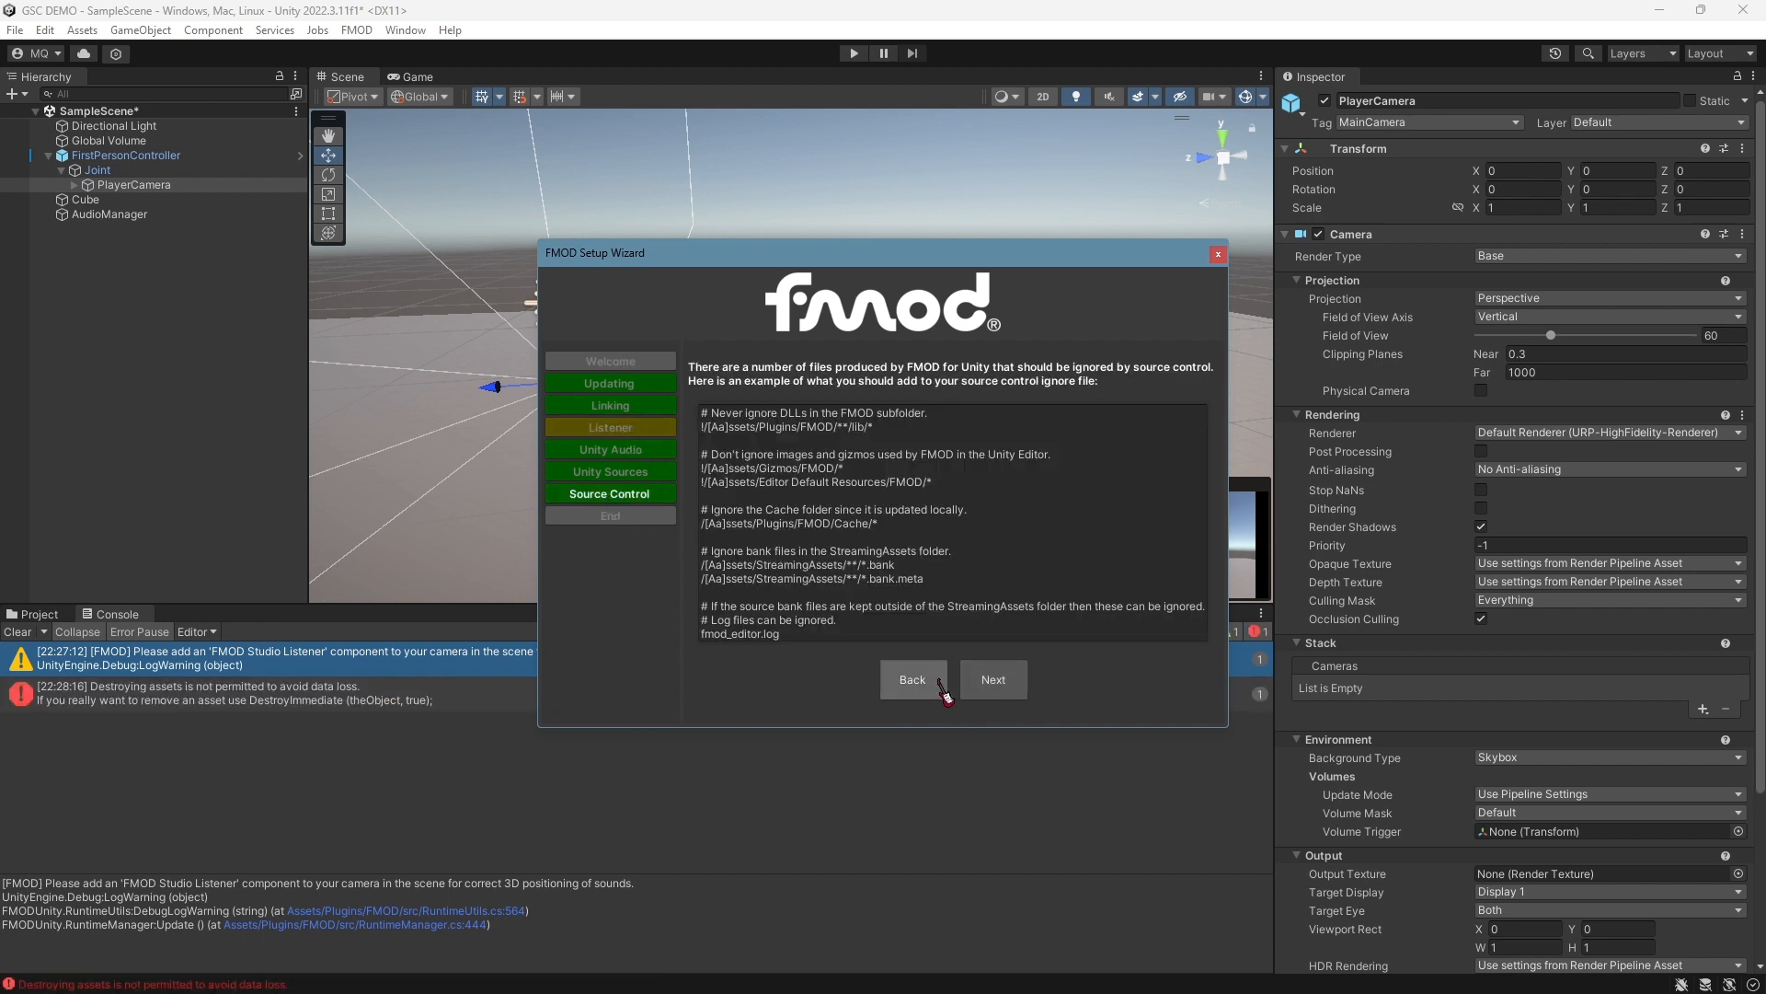
{"action": "left_click", "coordinate": [992, 692]}
{"action": "left_click", "coordinate": [985, 686]}
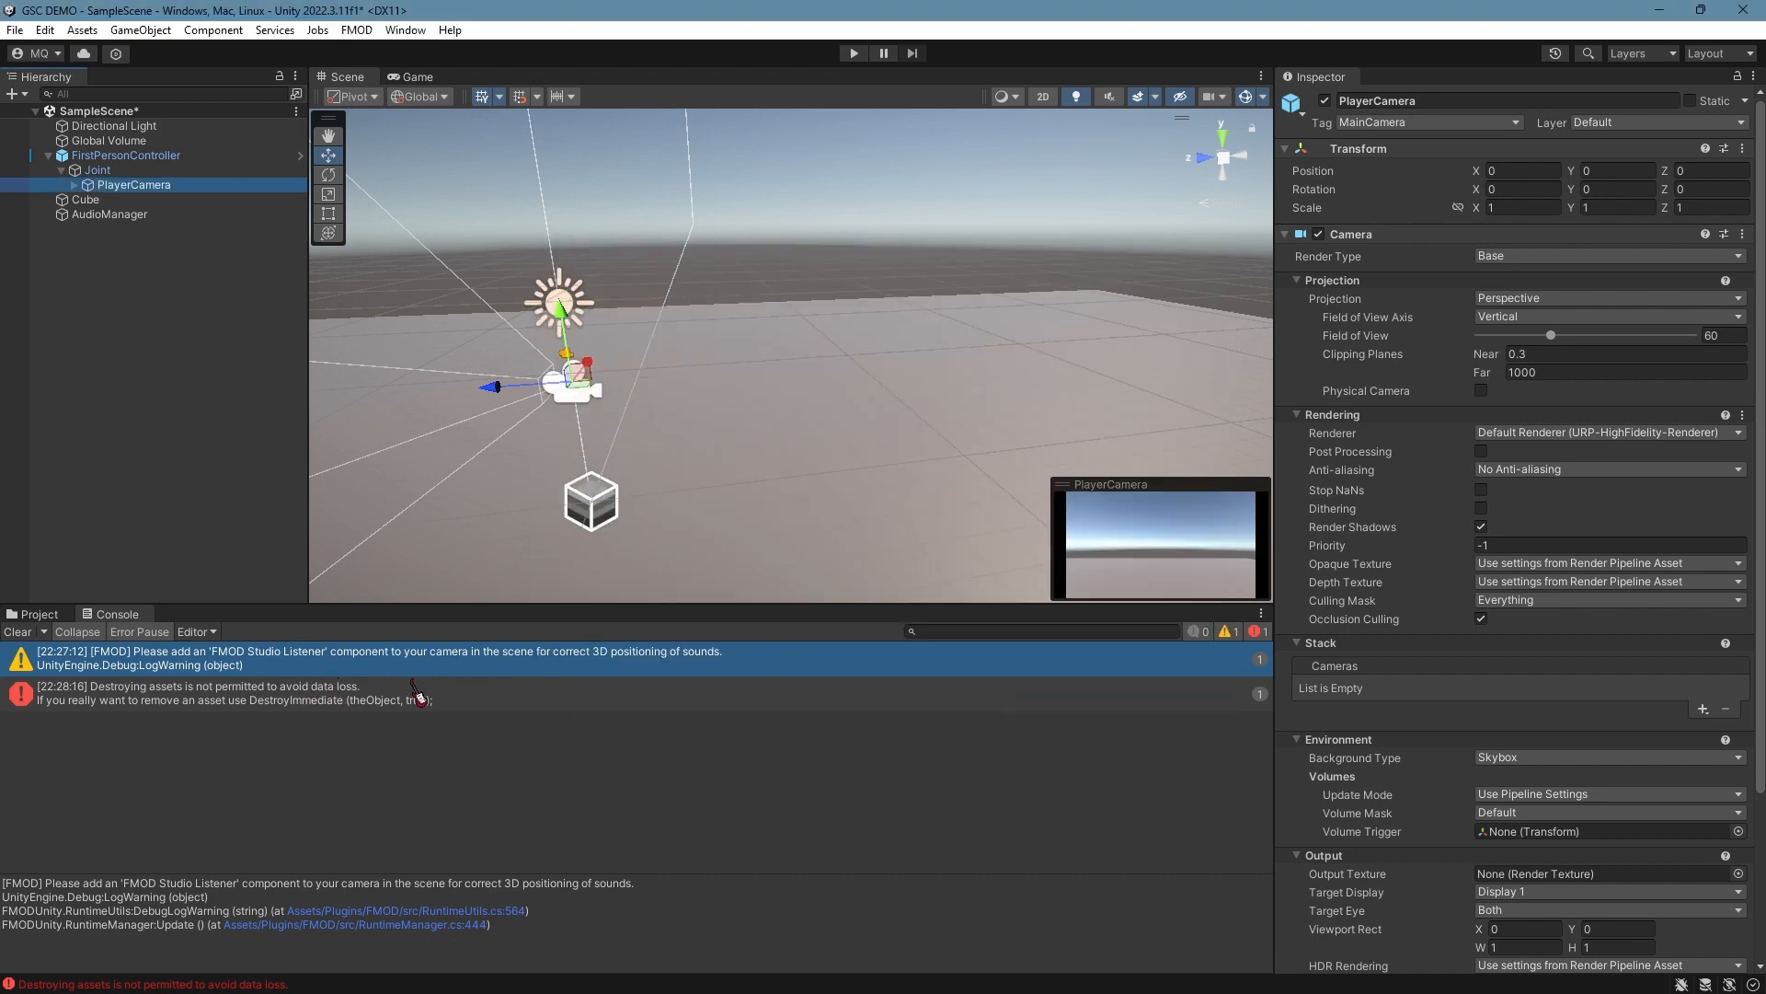
Clear the Console messages and check PlayerCamera's components for the FMOD Studio Listener
{"action": "left_click", "coordinate": [369, 708]}
{"action": "left_click", "coordinate": [19, 631]}
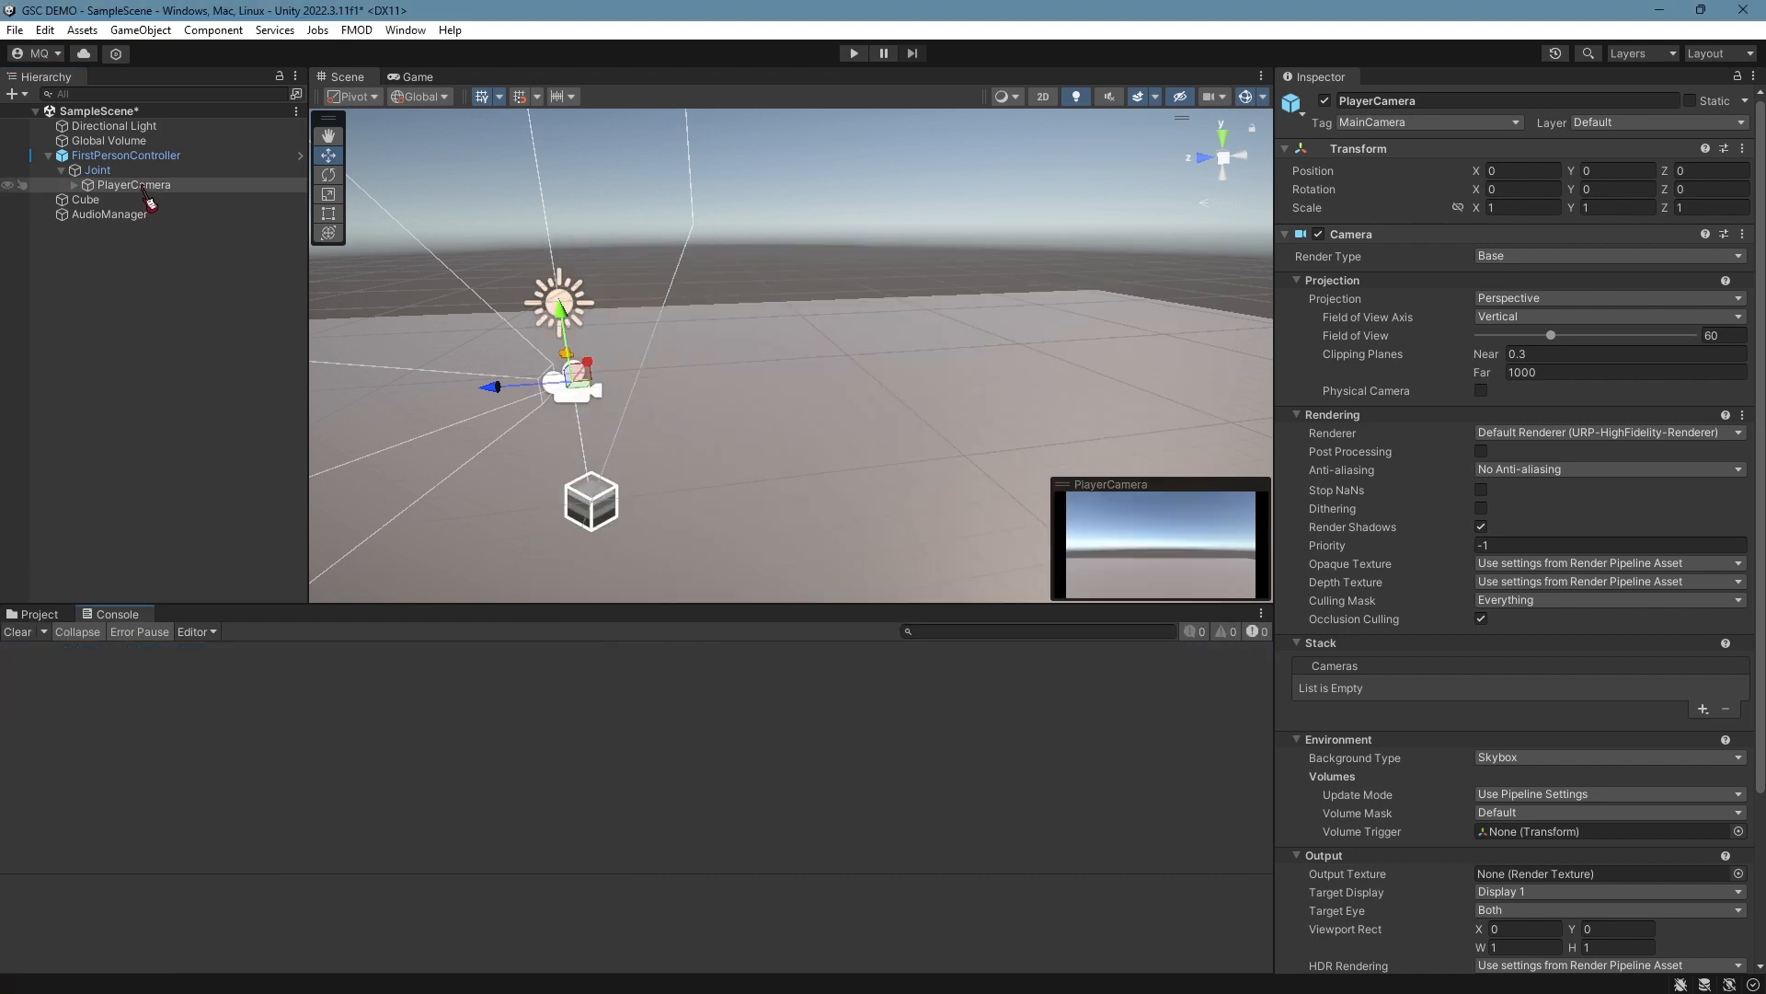
{"action": "scroll", "coordinate": [1393, 793], "scroll_direction": "down", "scroll_amount": 6}
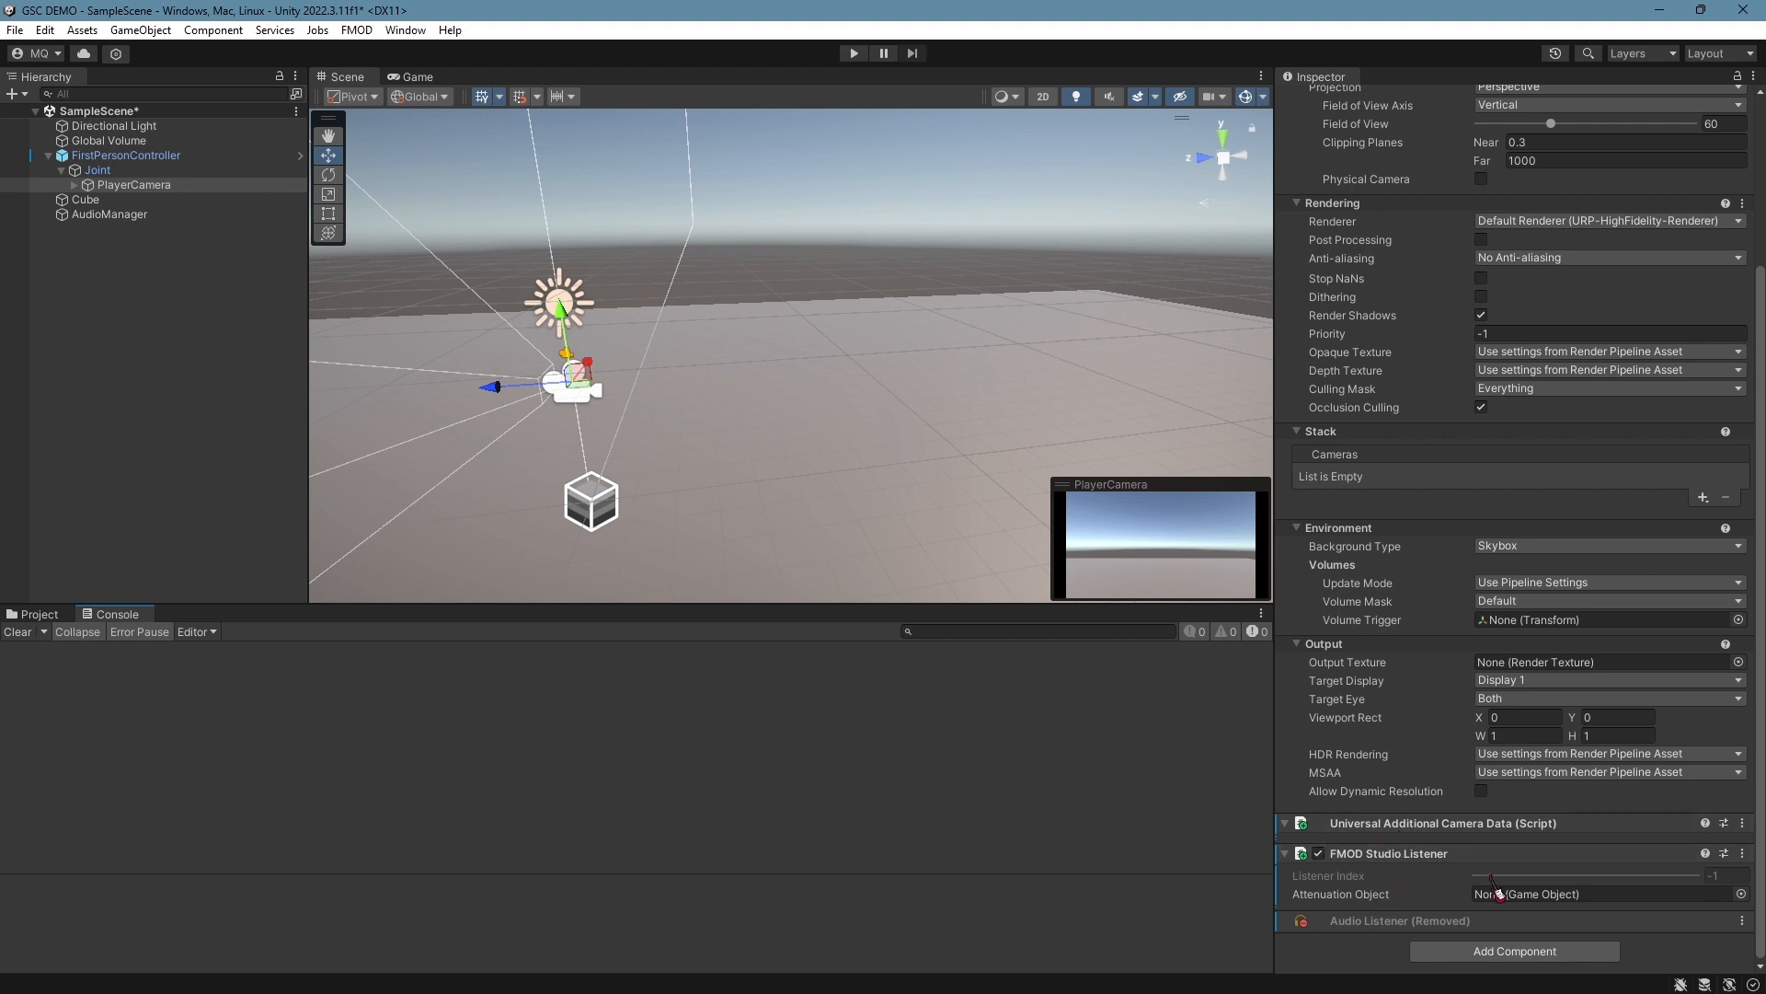
Save the scene, then run it in play mode to test the footstep audio and stop it
{"action": "key", "text": "ctrl+s"}
{"action": "left_click", "coordinate": [854, 54]}
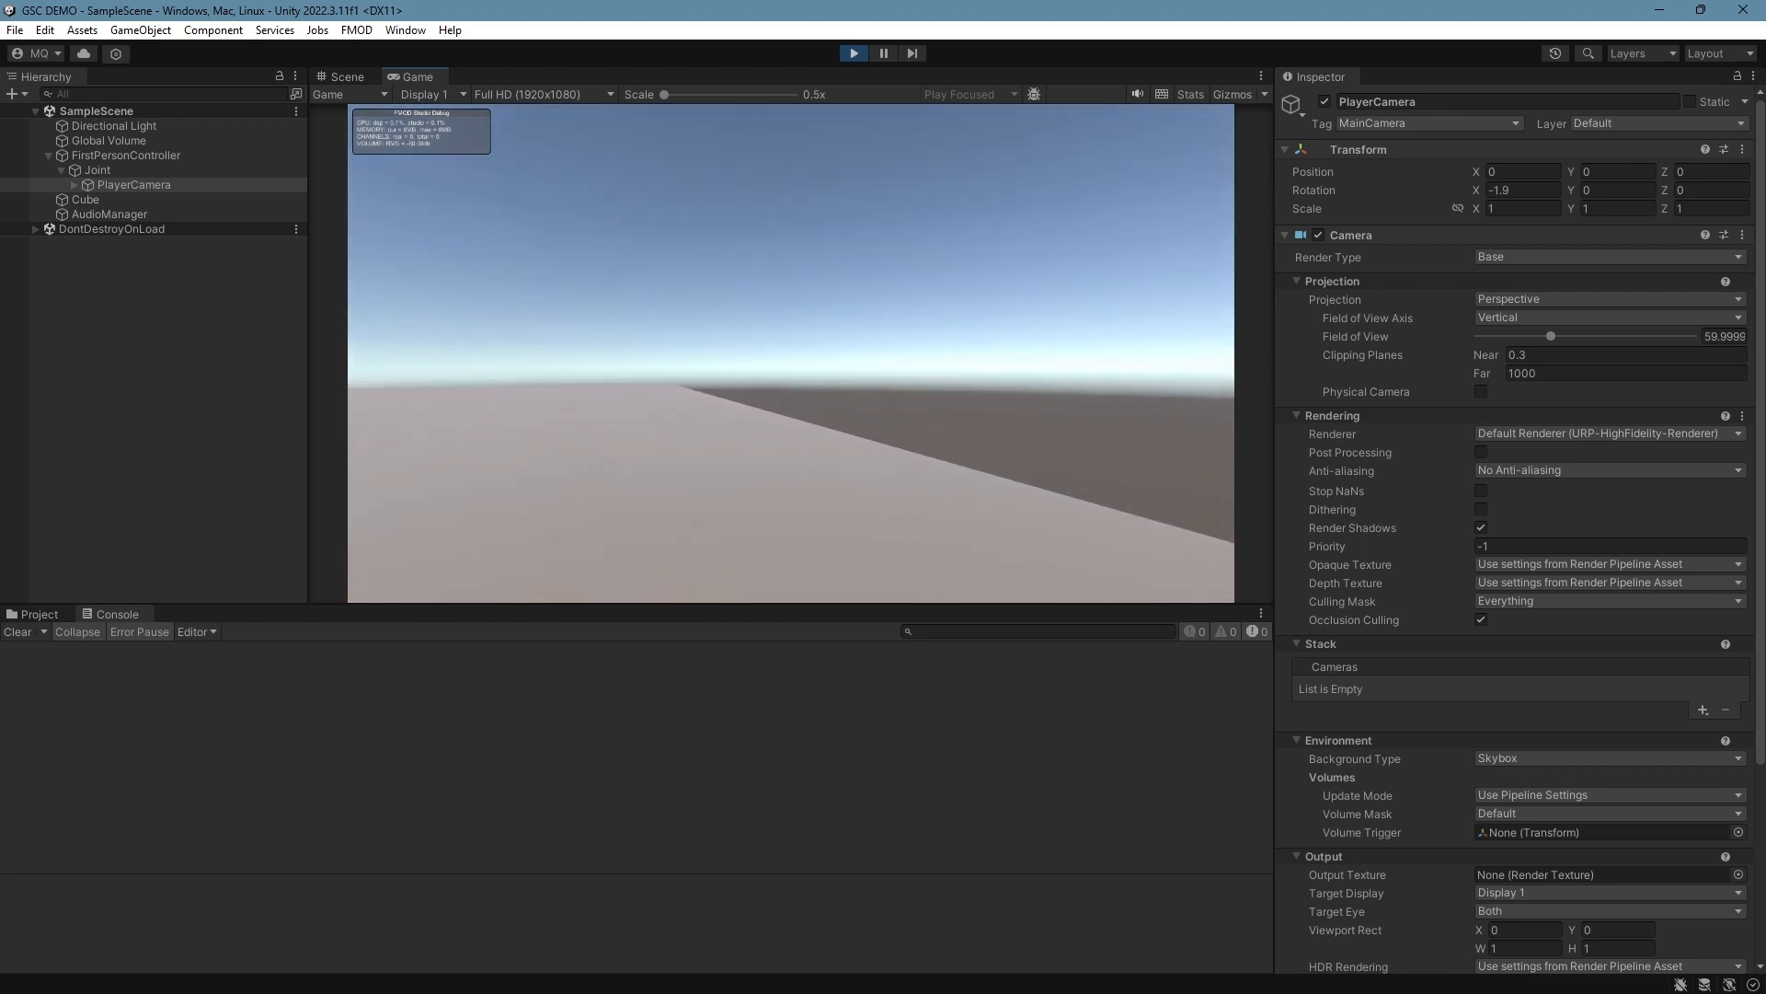
{"action": "left_click", "coordinate": [854, 52]}
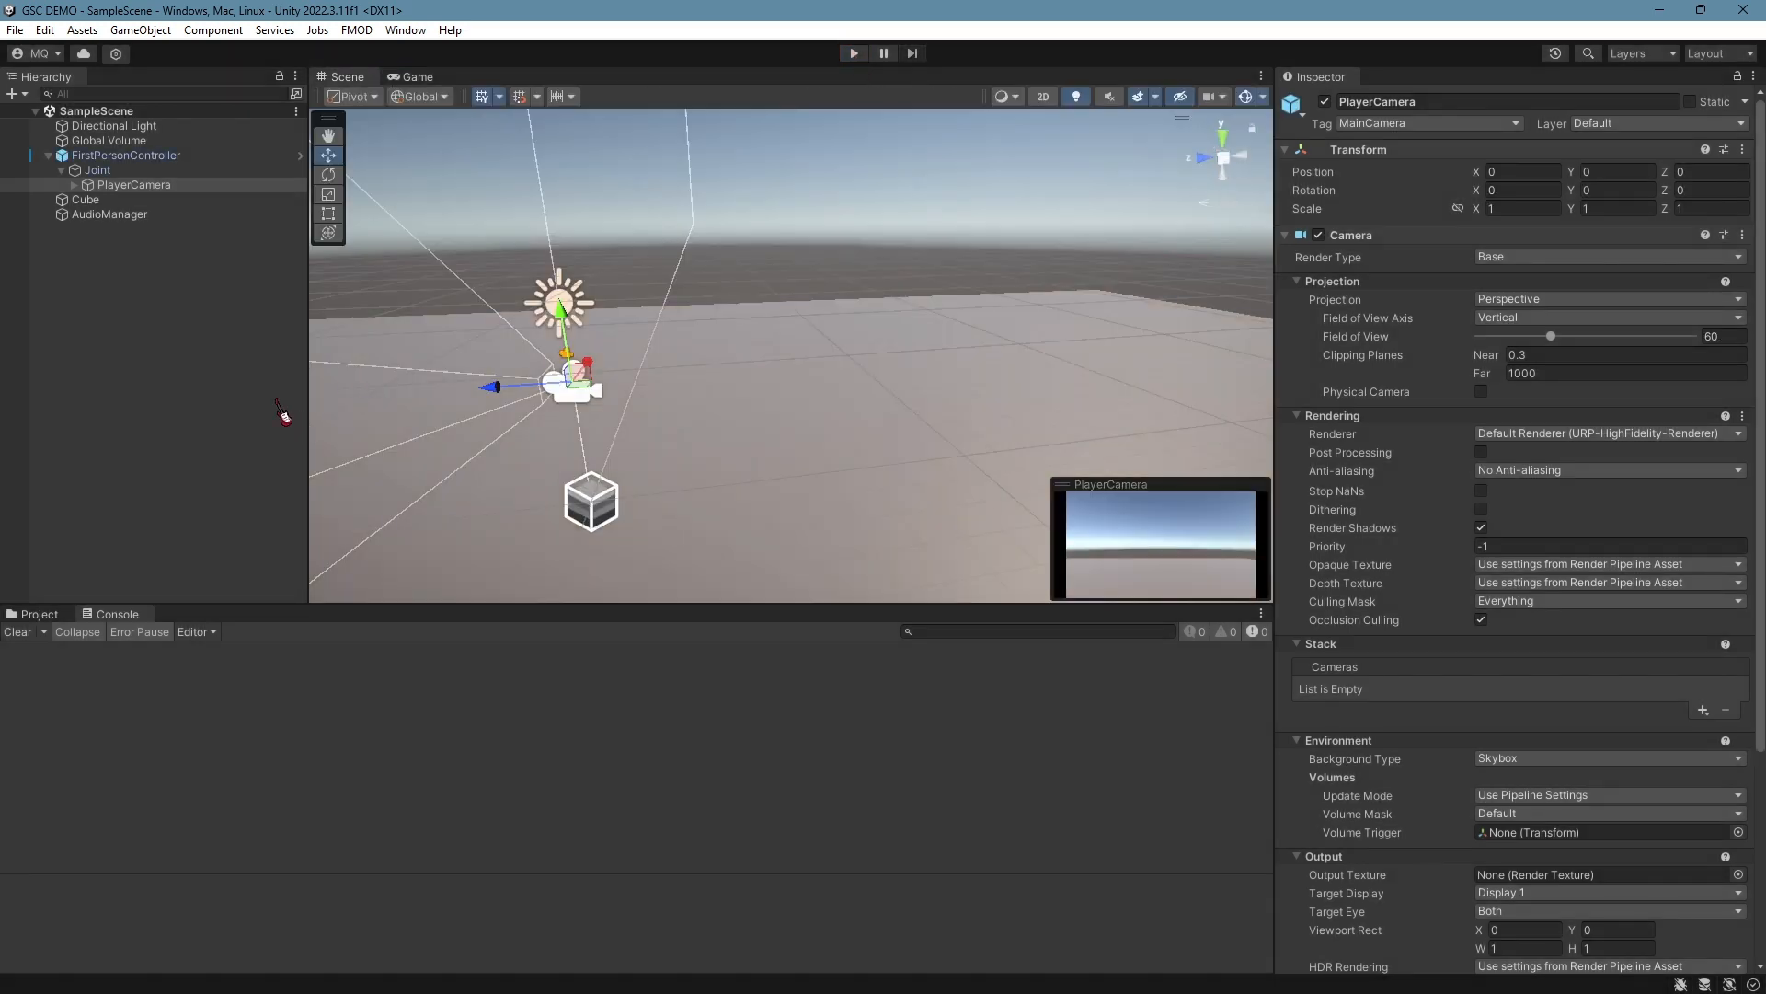
Switch to the GSCDEMO project in FMOD Studio and create a 2D Timeline event named THeme
{"action": "left_click", "coordinate": [106, 214]}
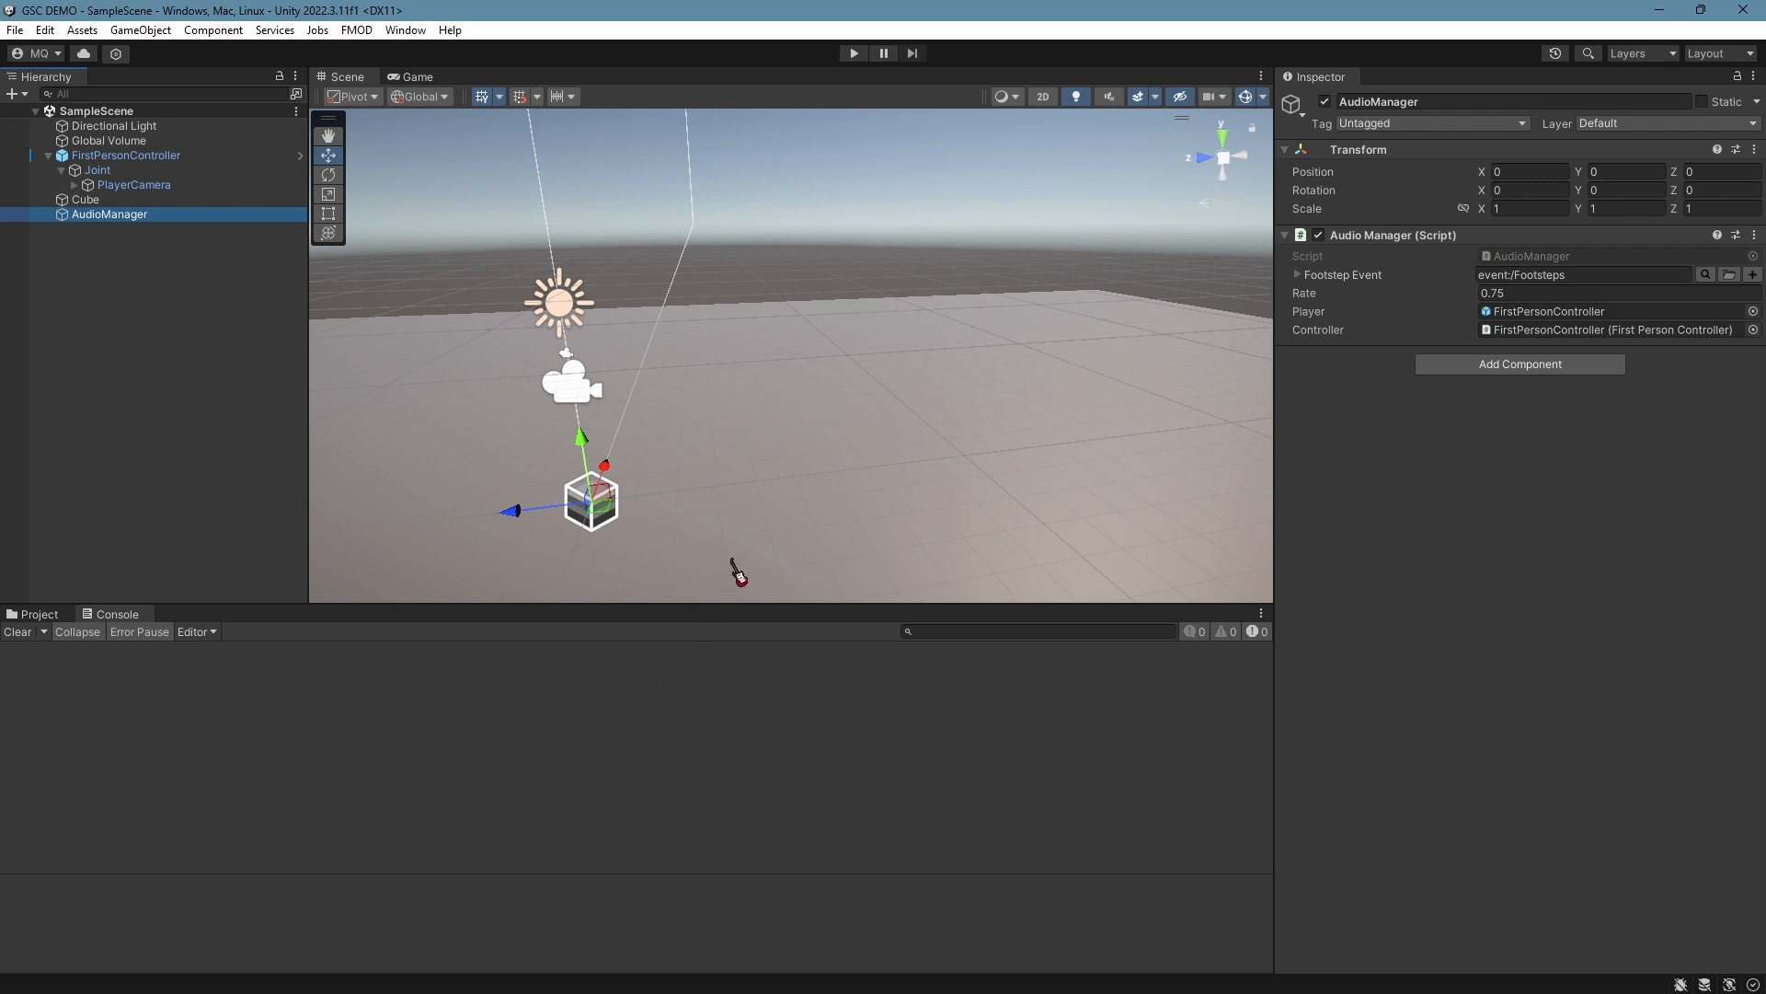
{"action": "key", "text": "alt+Tab"}
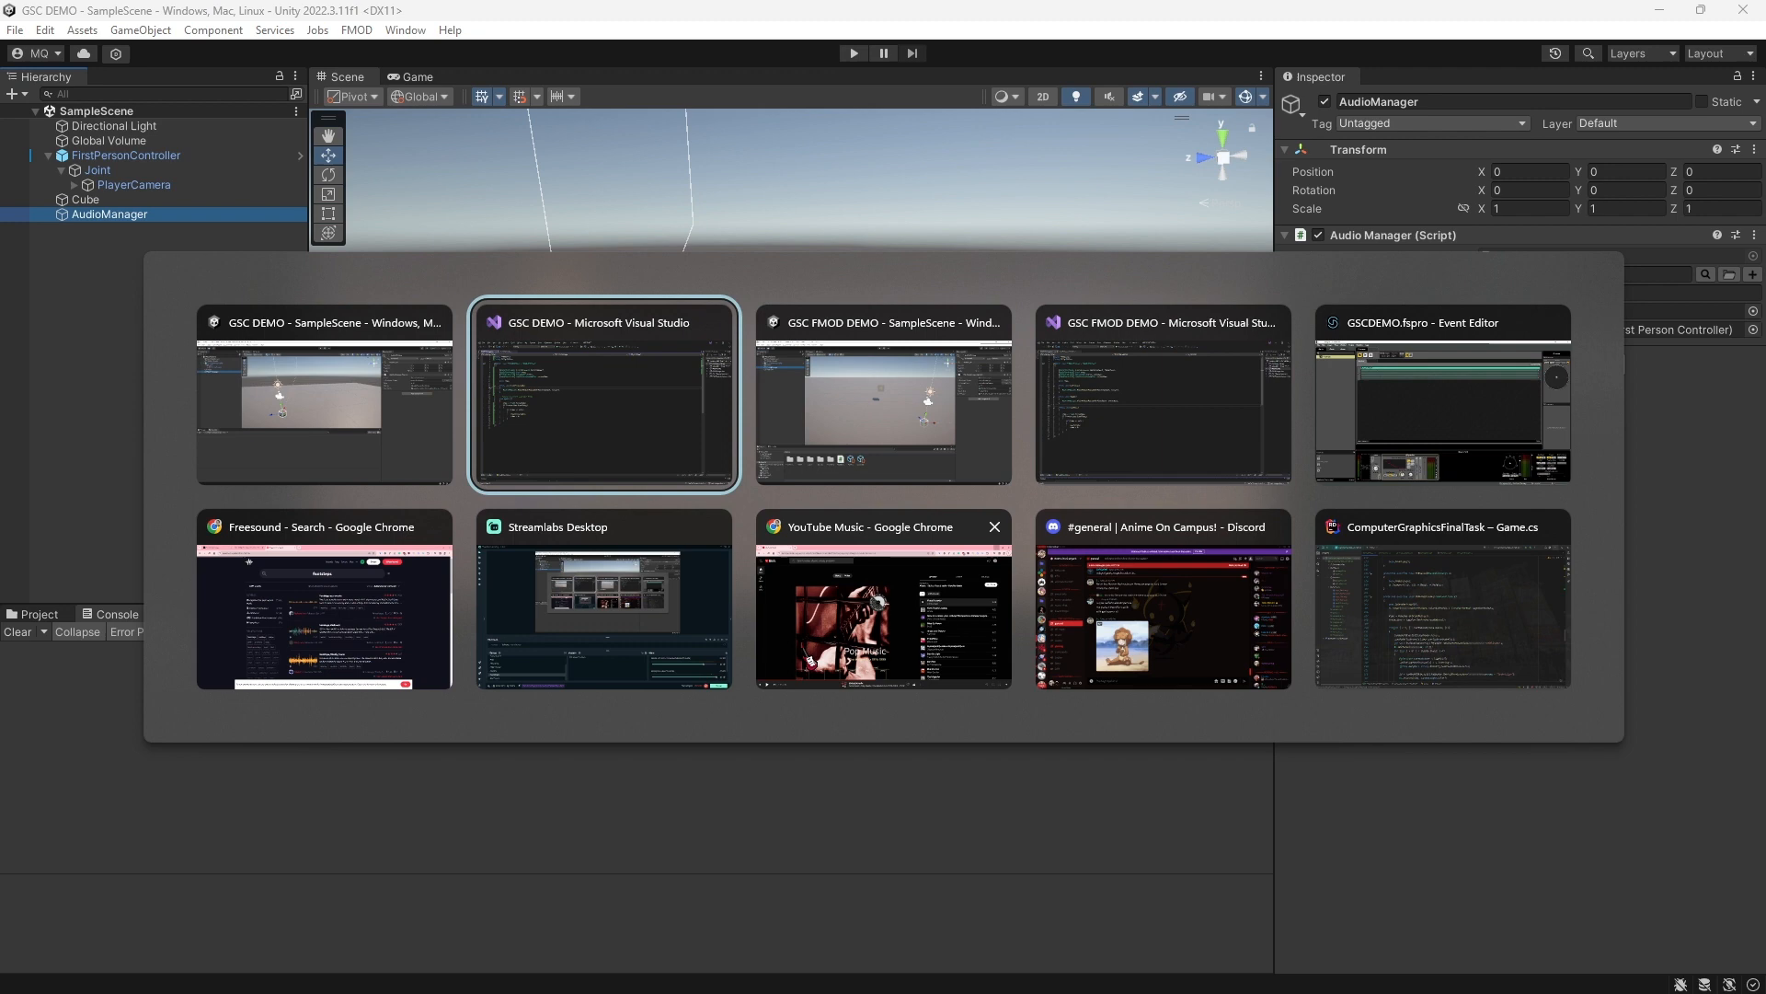
{"action": "left_click", "coordinate": [1328, 465]}
{"action": "left_click", "coordinate": [86, 167]}
{"action": "right_click", "coordinate": [81, 161]}
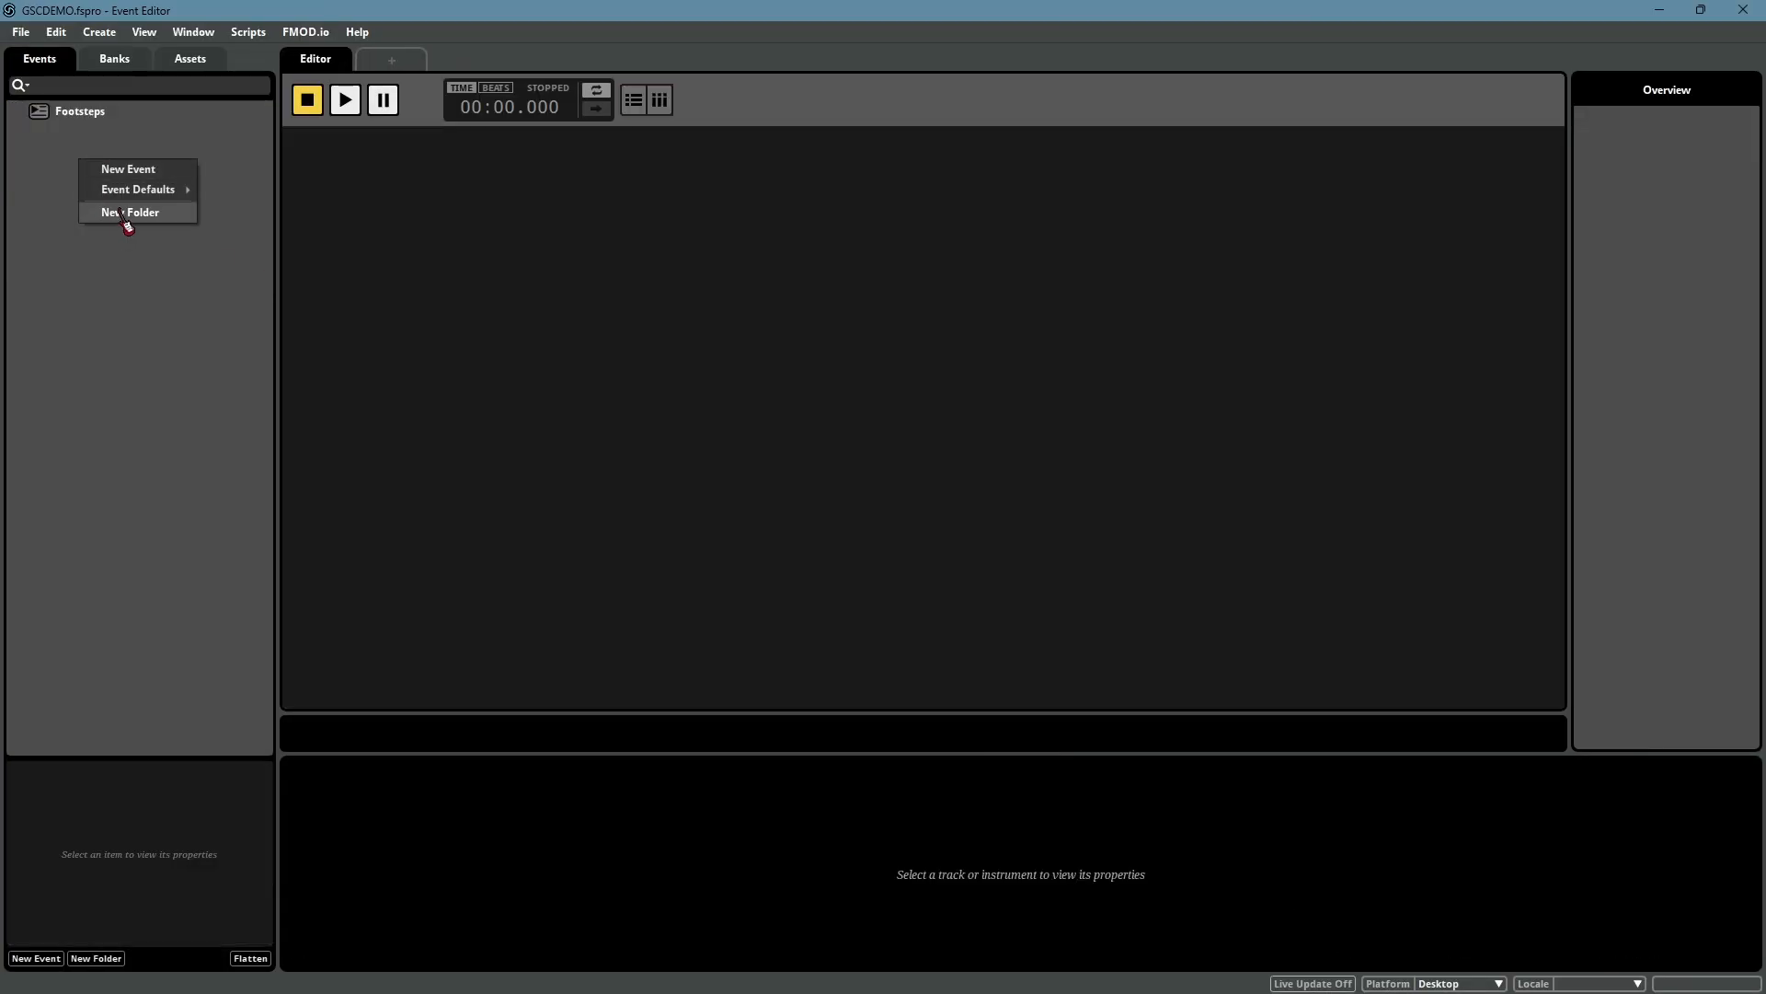
{"action": "mouse_move", "coordinate": [138, 189]}
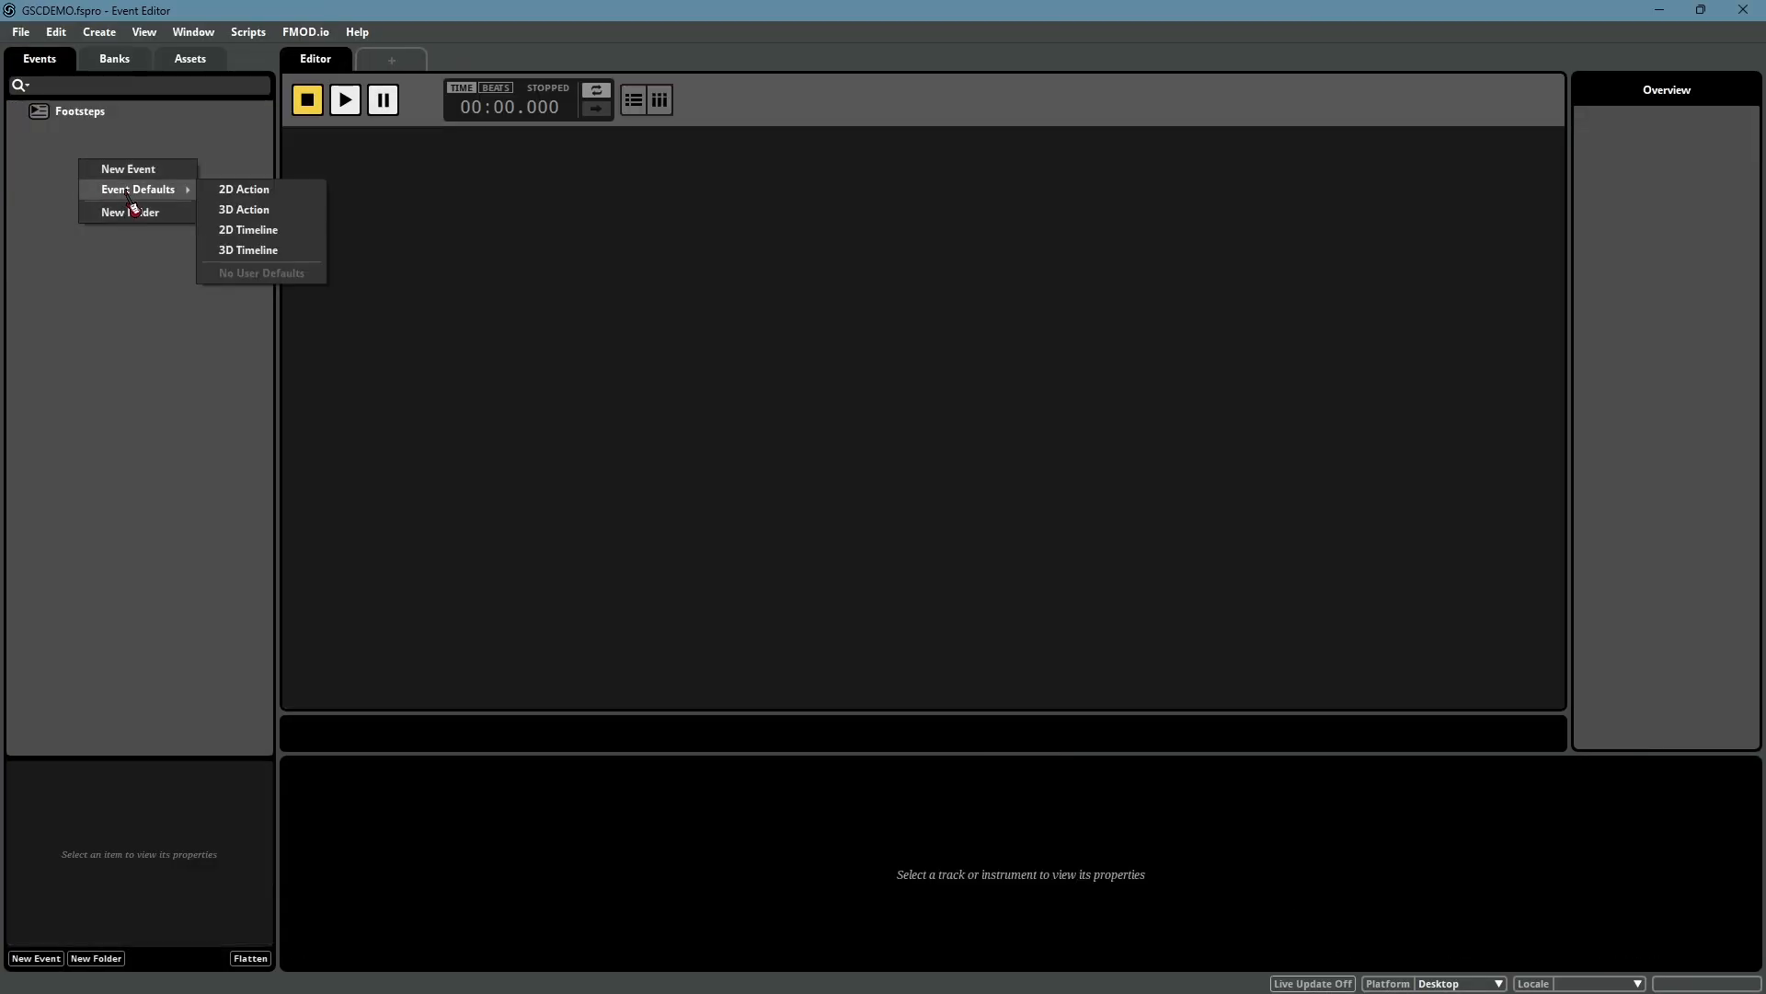
{"action": "left_click", "coordinate": [269, 233]}
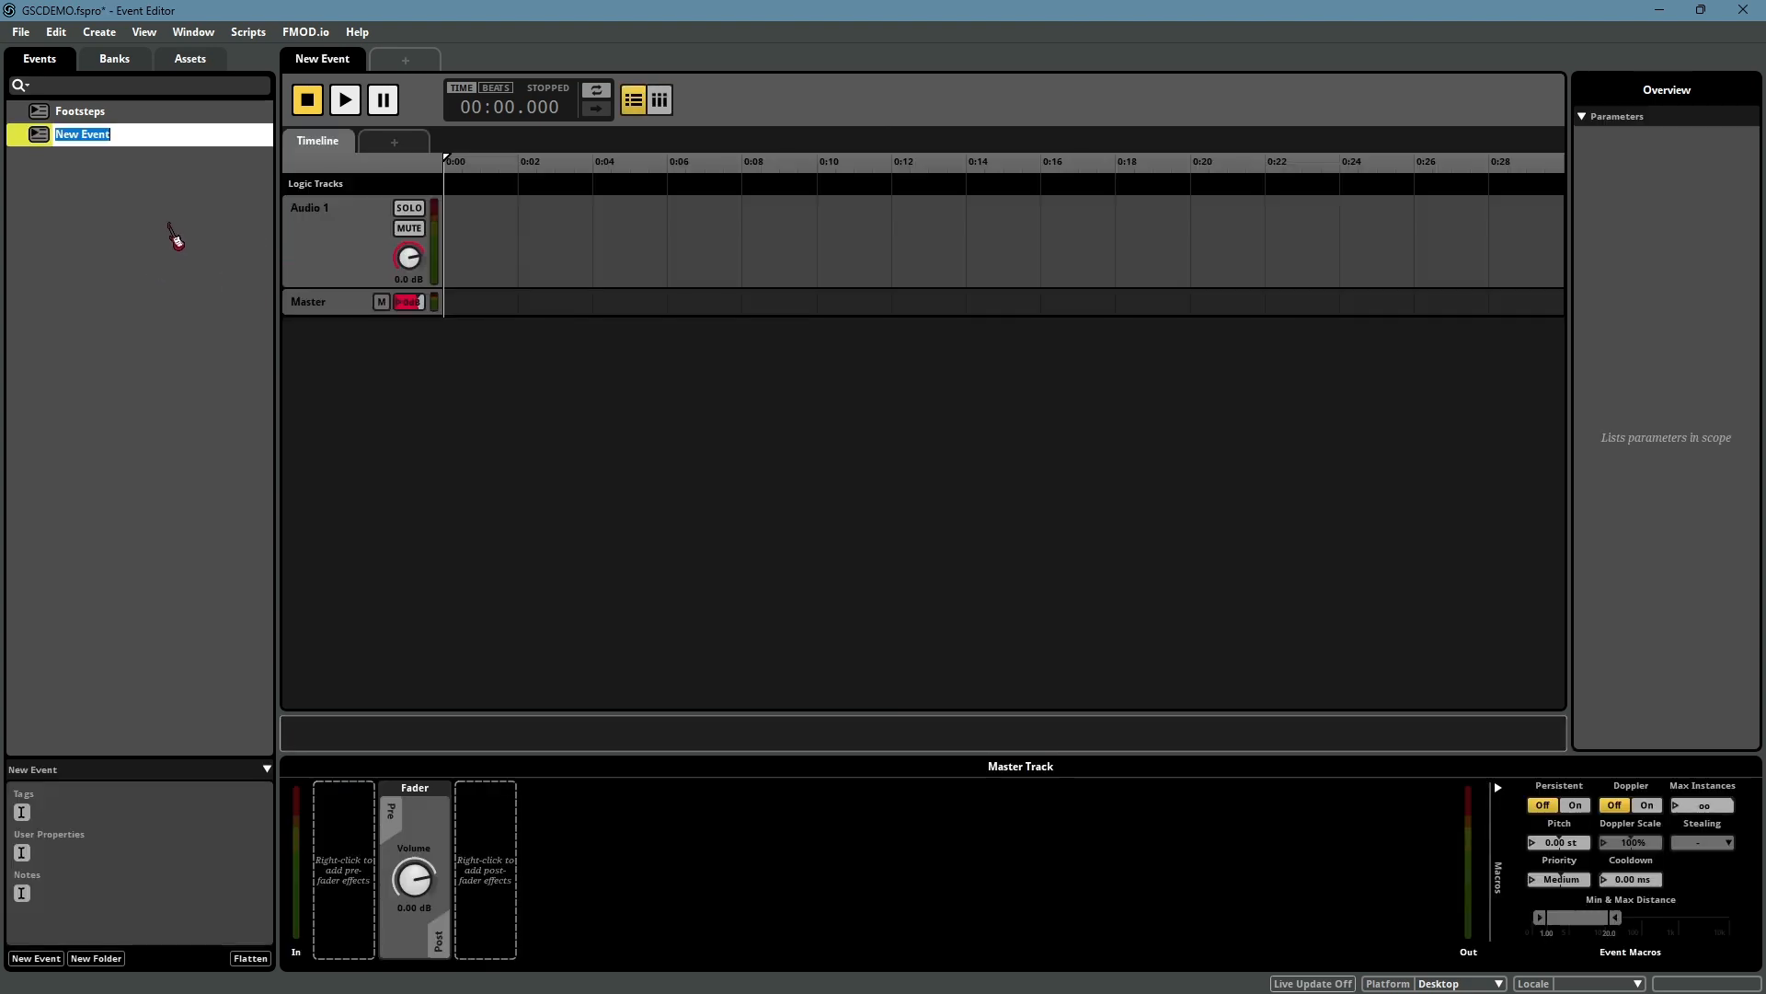
{"action": "type", "text": "THeme"}
{"action": "key", "text": "Return"}
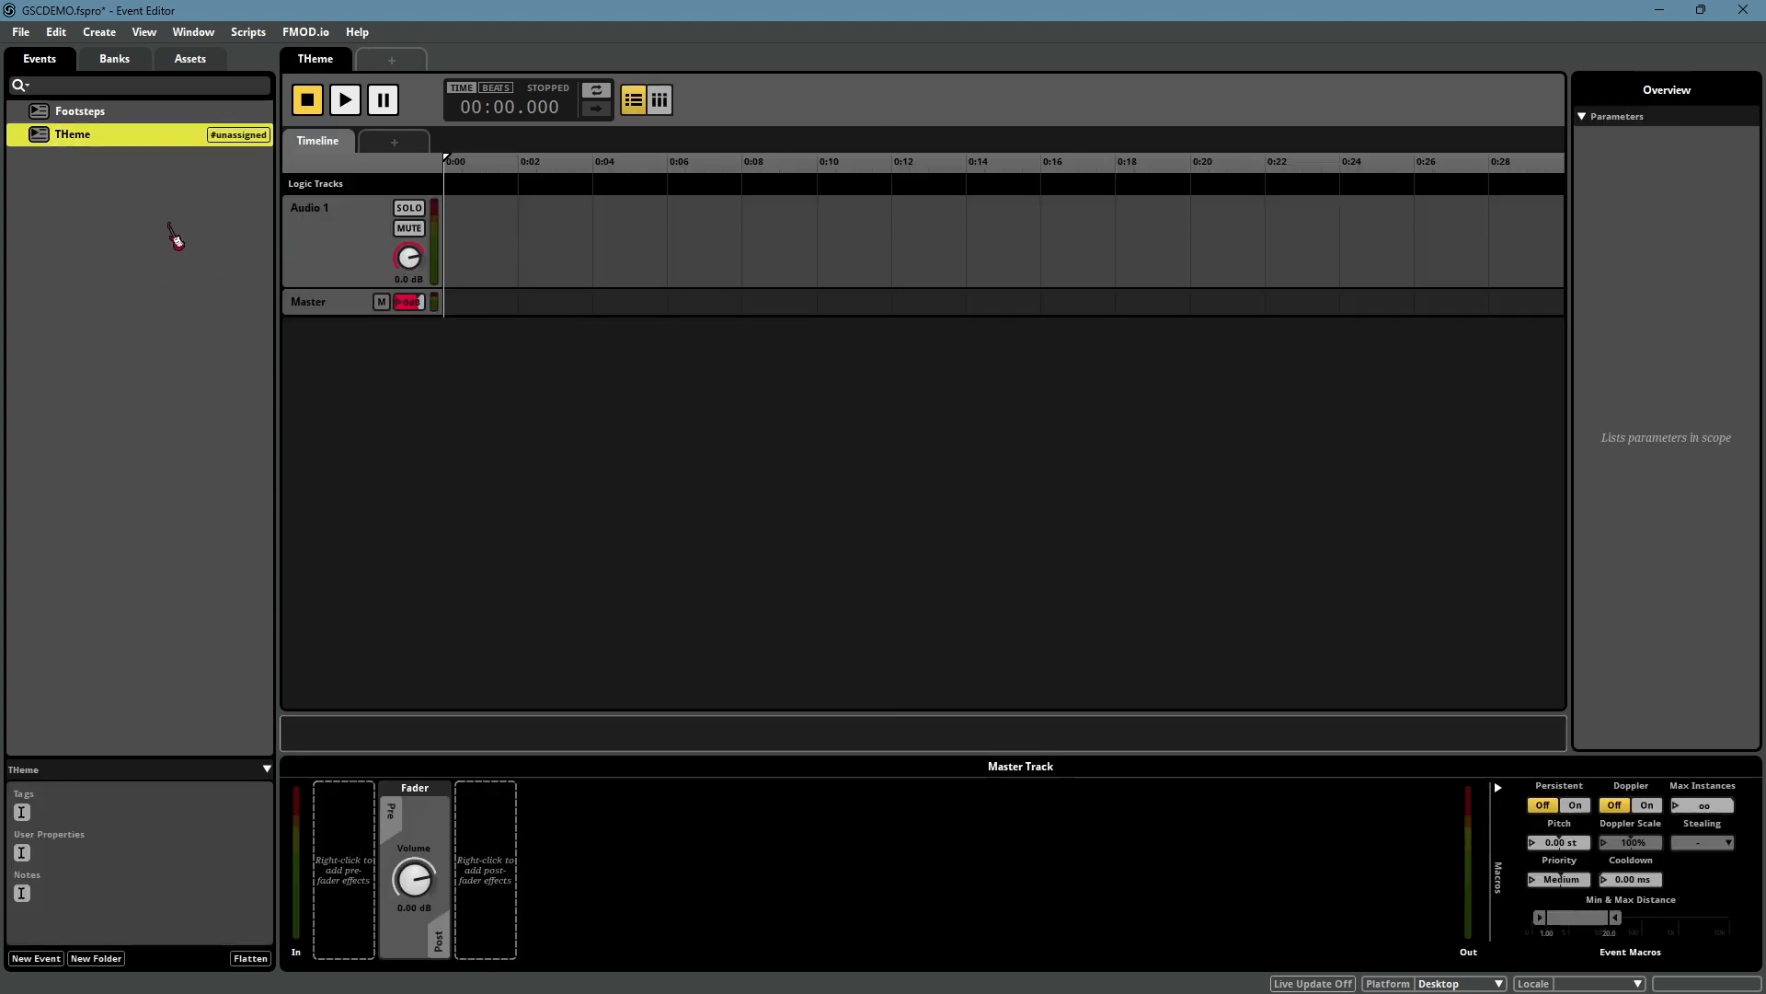
Correct the new event's name to Theme and save the FMOD project
{"action": "left_click", "coordinate": [78, 136]}
{"action": "key", "text": "Return"}
{"action": "right_click", "coordinate": [520, 230]}
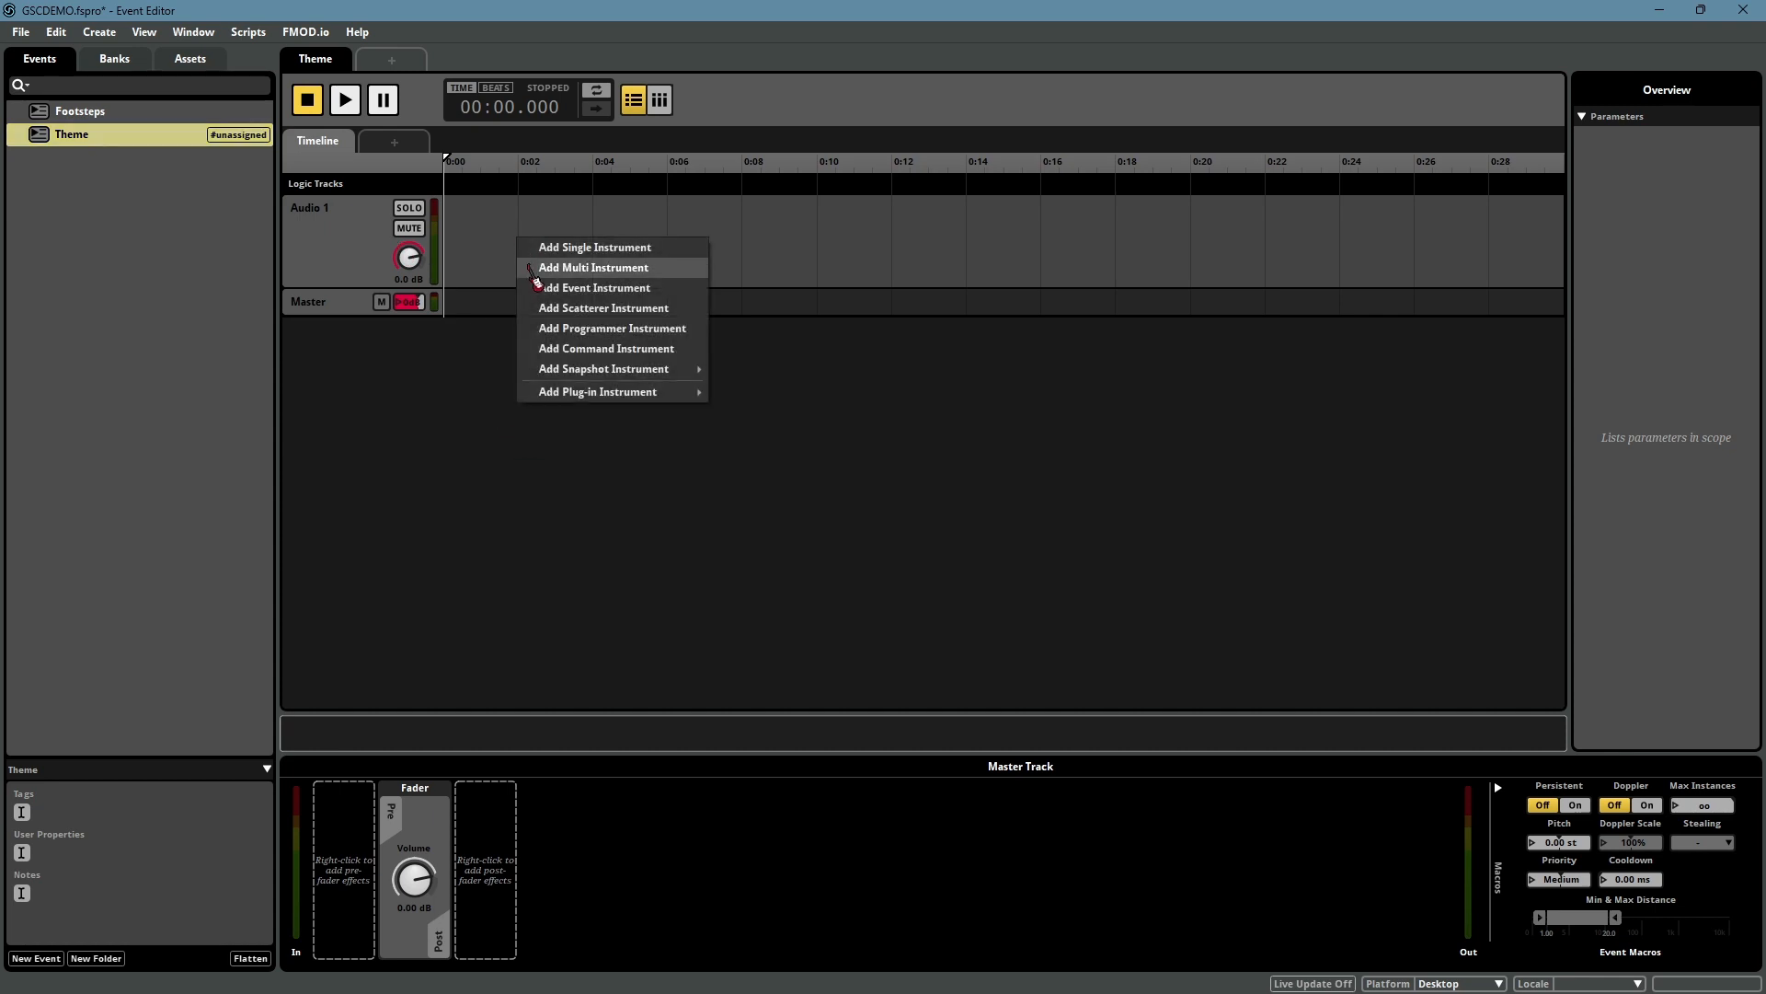
{"action": "left_click", "coordinate": [905, 515]}
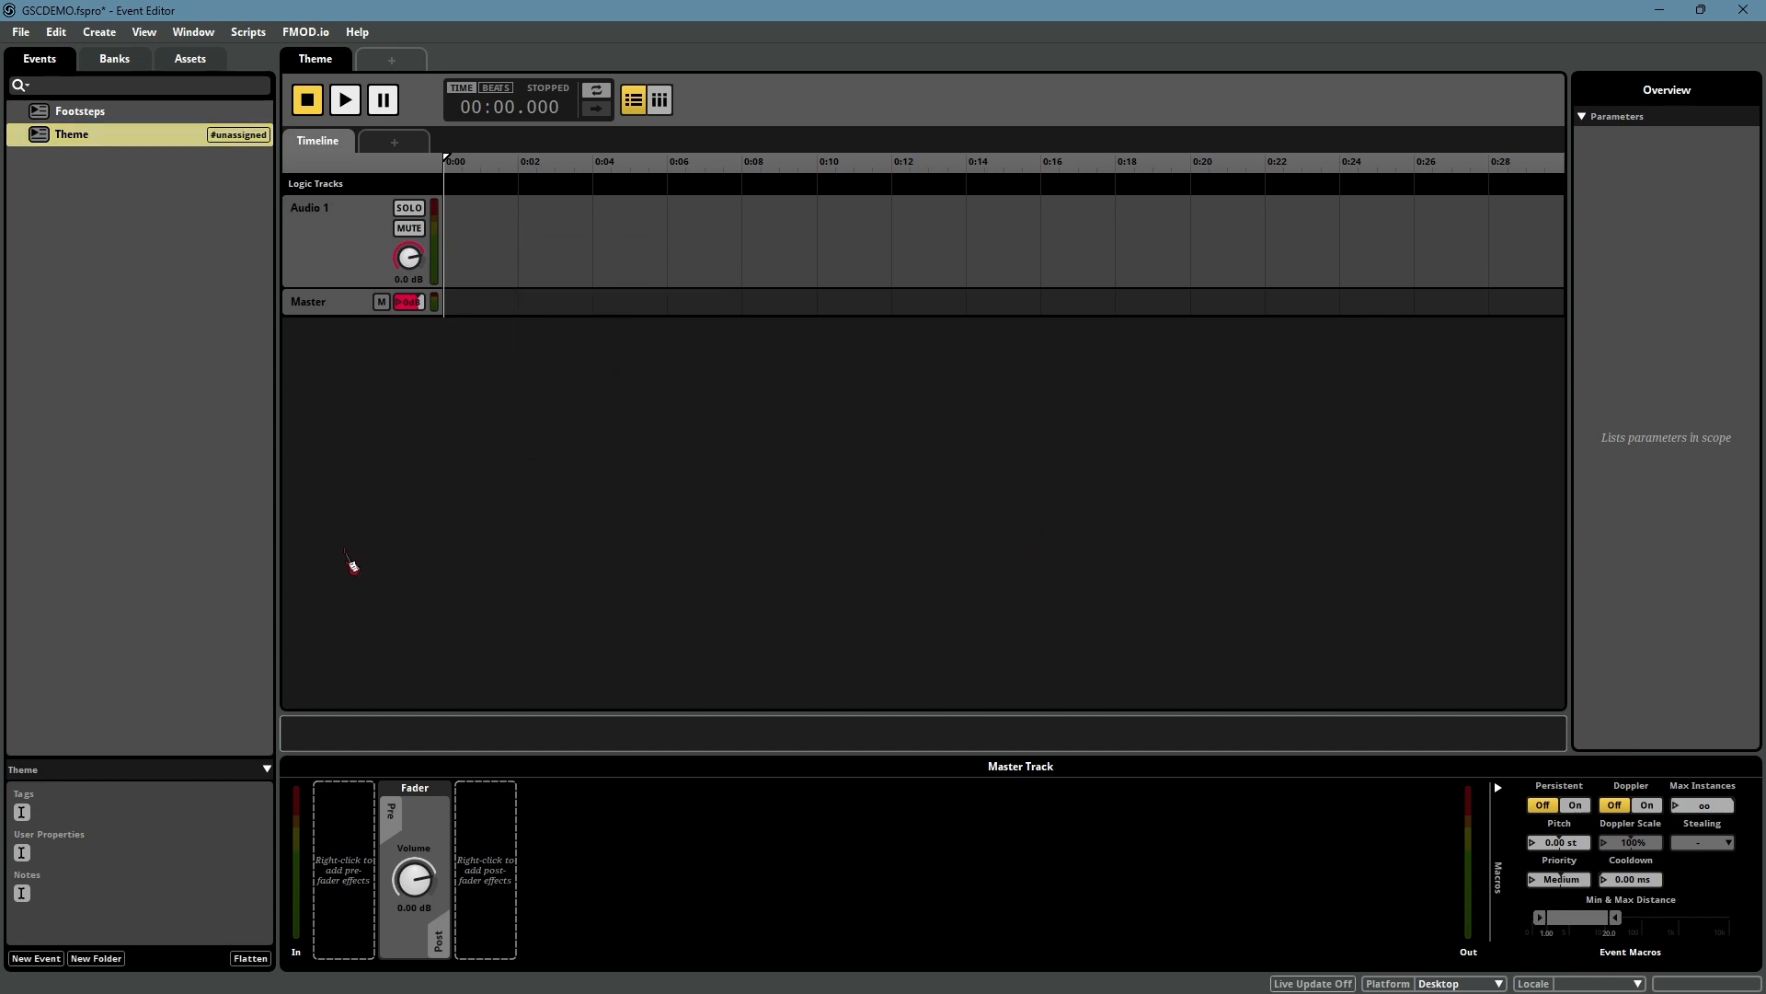
{"action": "key", "text": "ctrl+s"}
Switch to File Explorer, open Desktop > Music > BACTERIOPHAGE OST and preview A Tiny Tiny Clever Bacteriophage.wav
{"action": "left_click", "coordinate": [154, 977]}
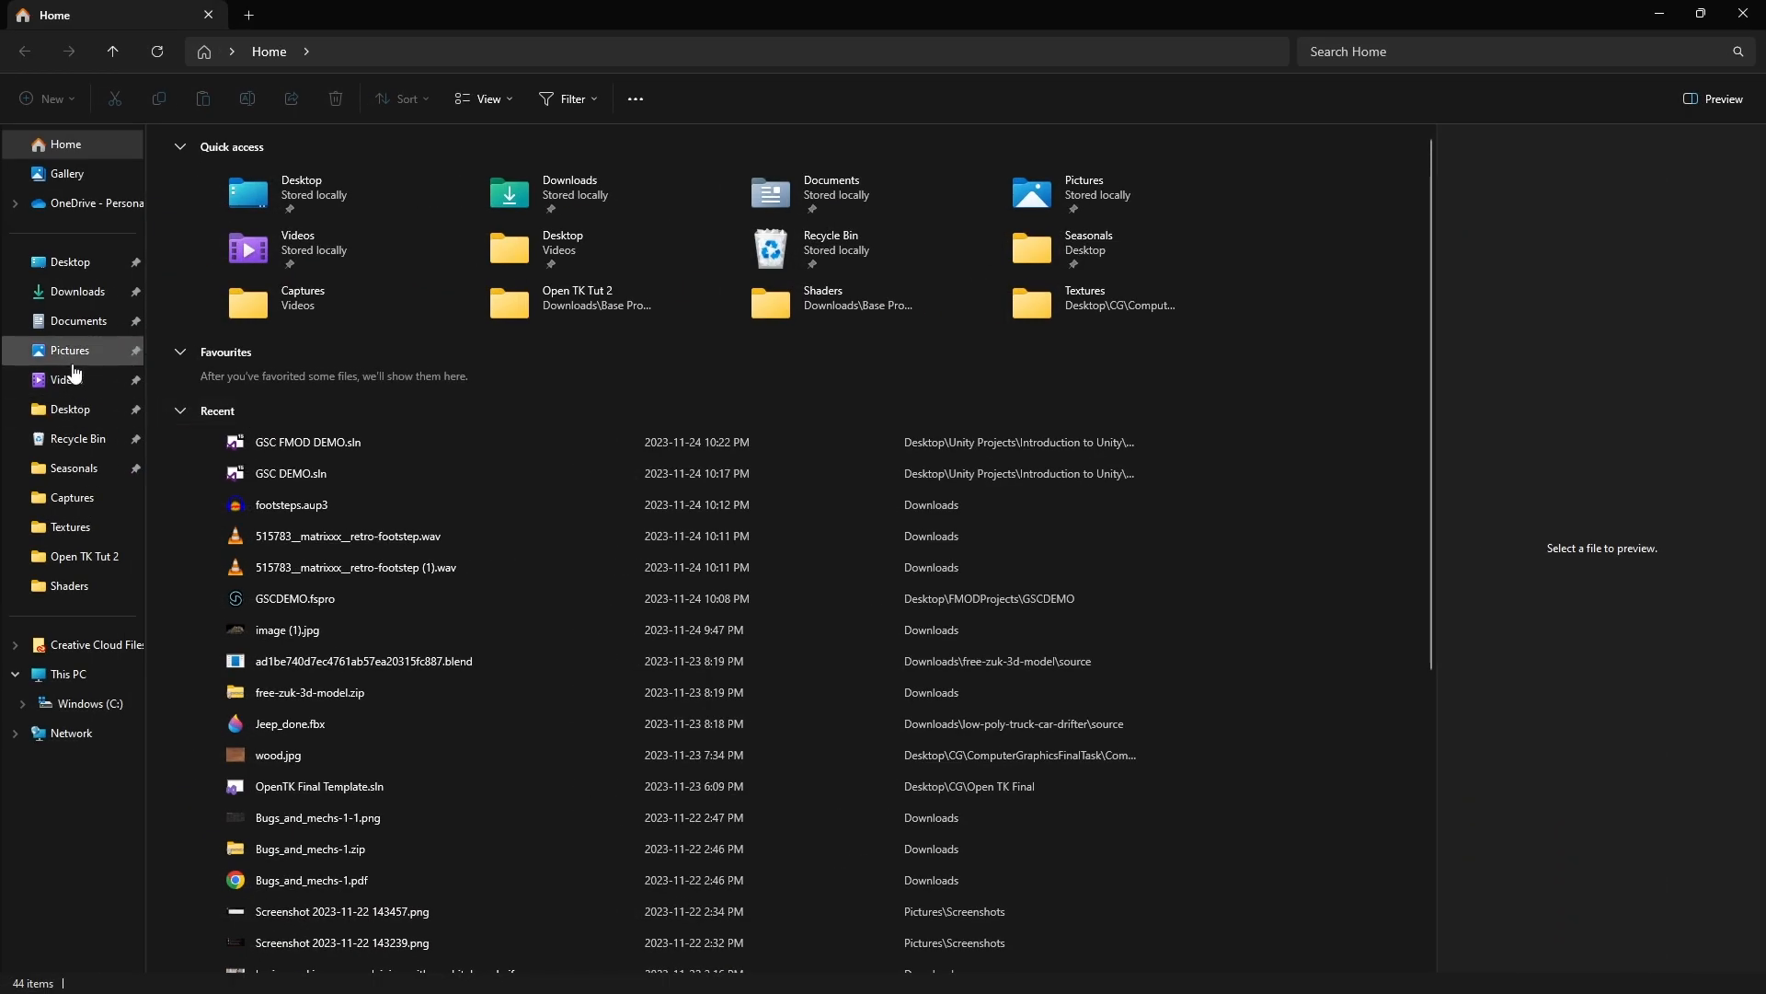
{"action": "left_click", "coordinate": [70, 262]}
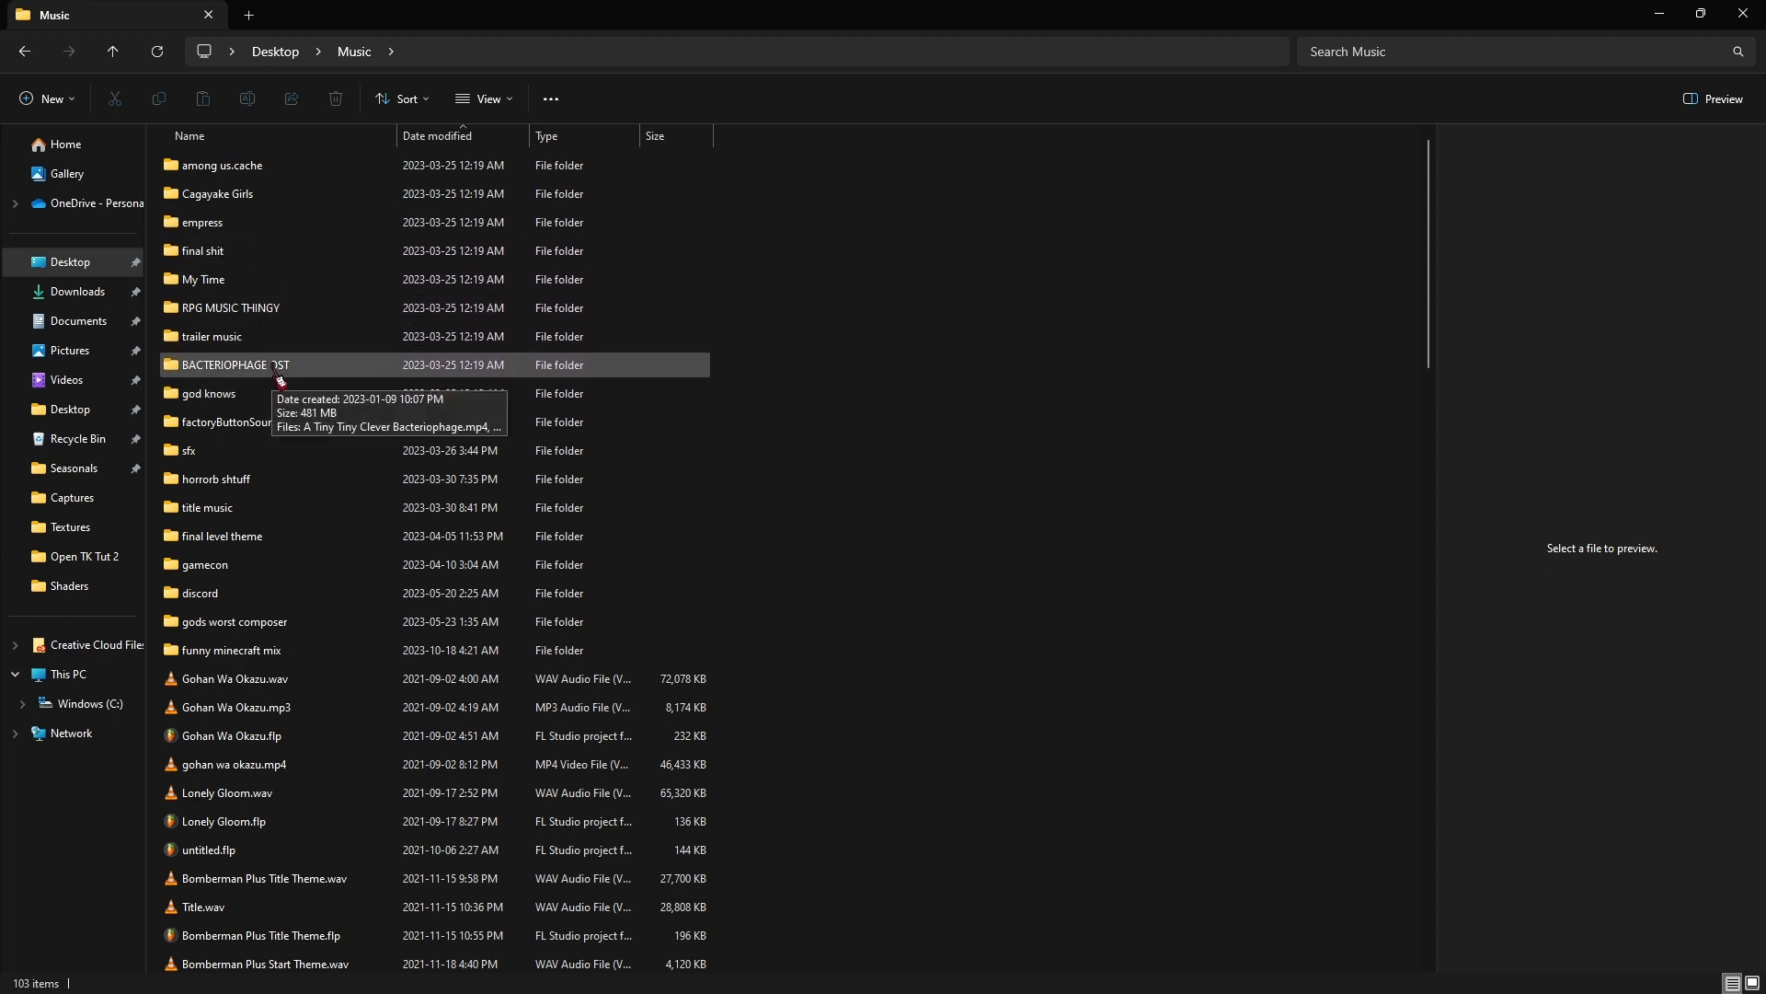
{"action": "double_click", "coordinate": [273, 364]}
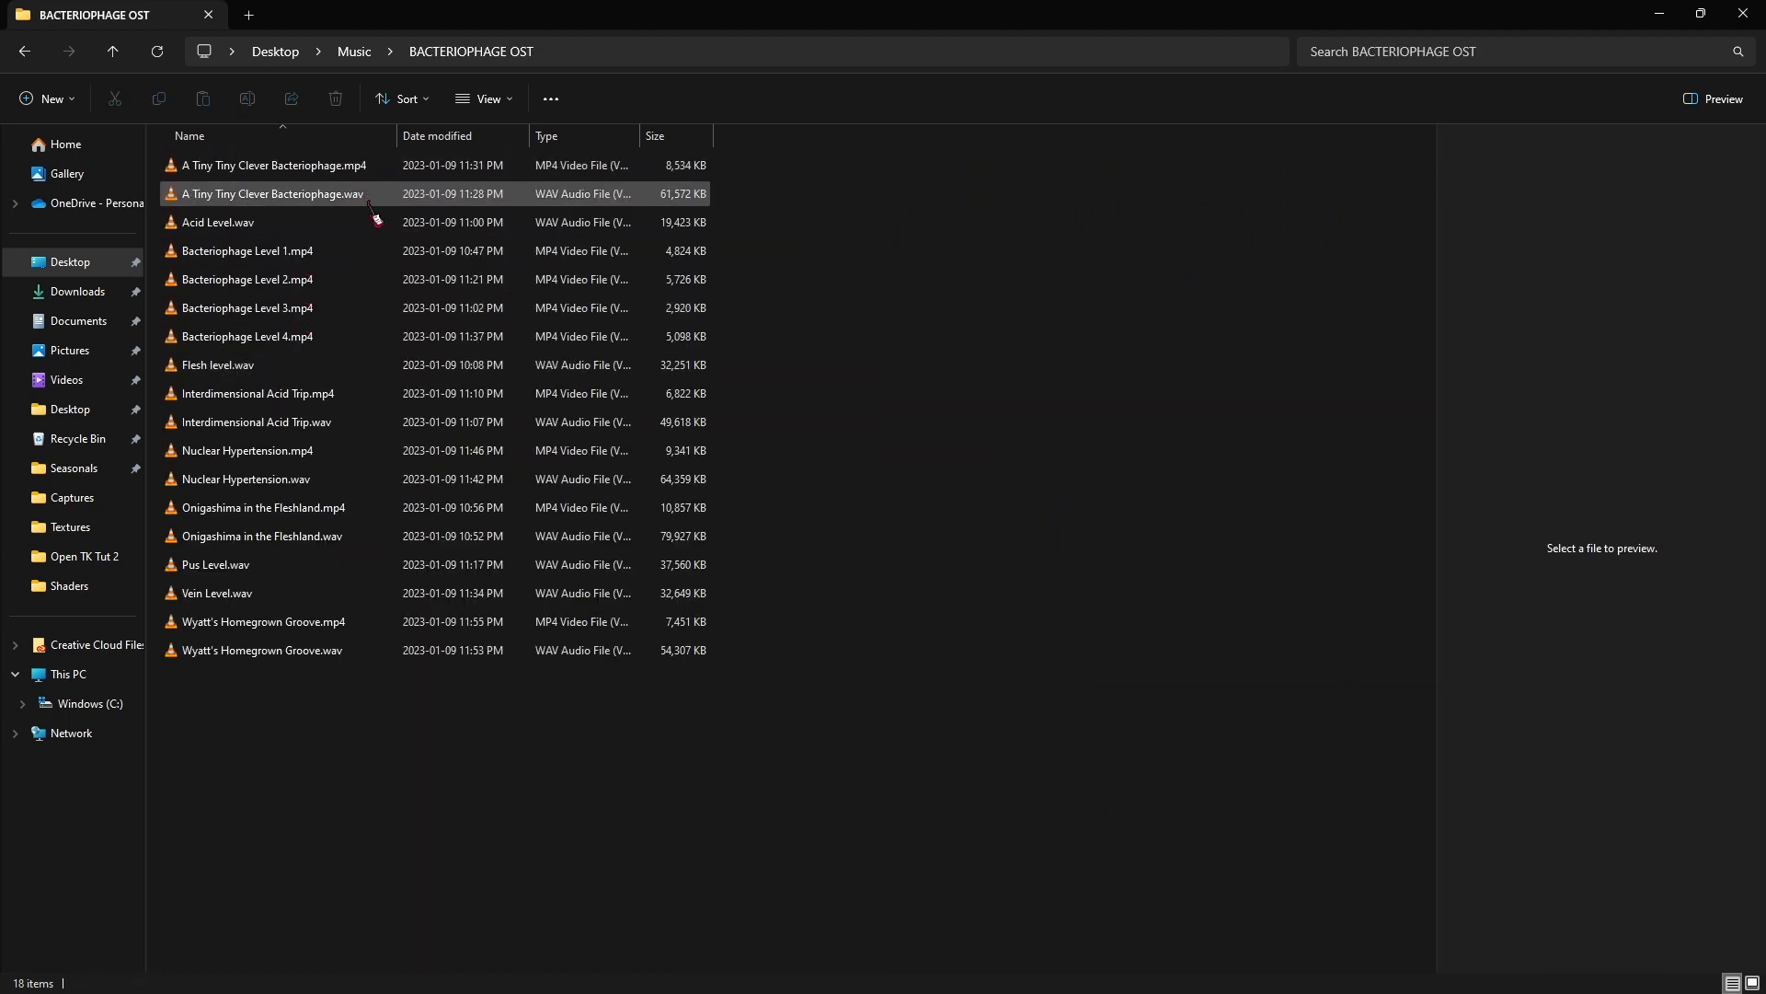
{"action": "double_click", "coordinate": [369, 202]}
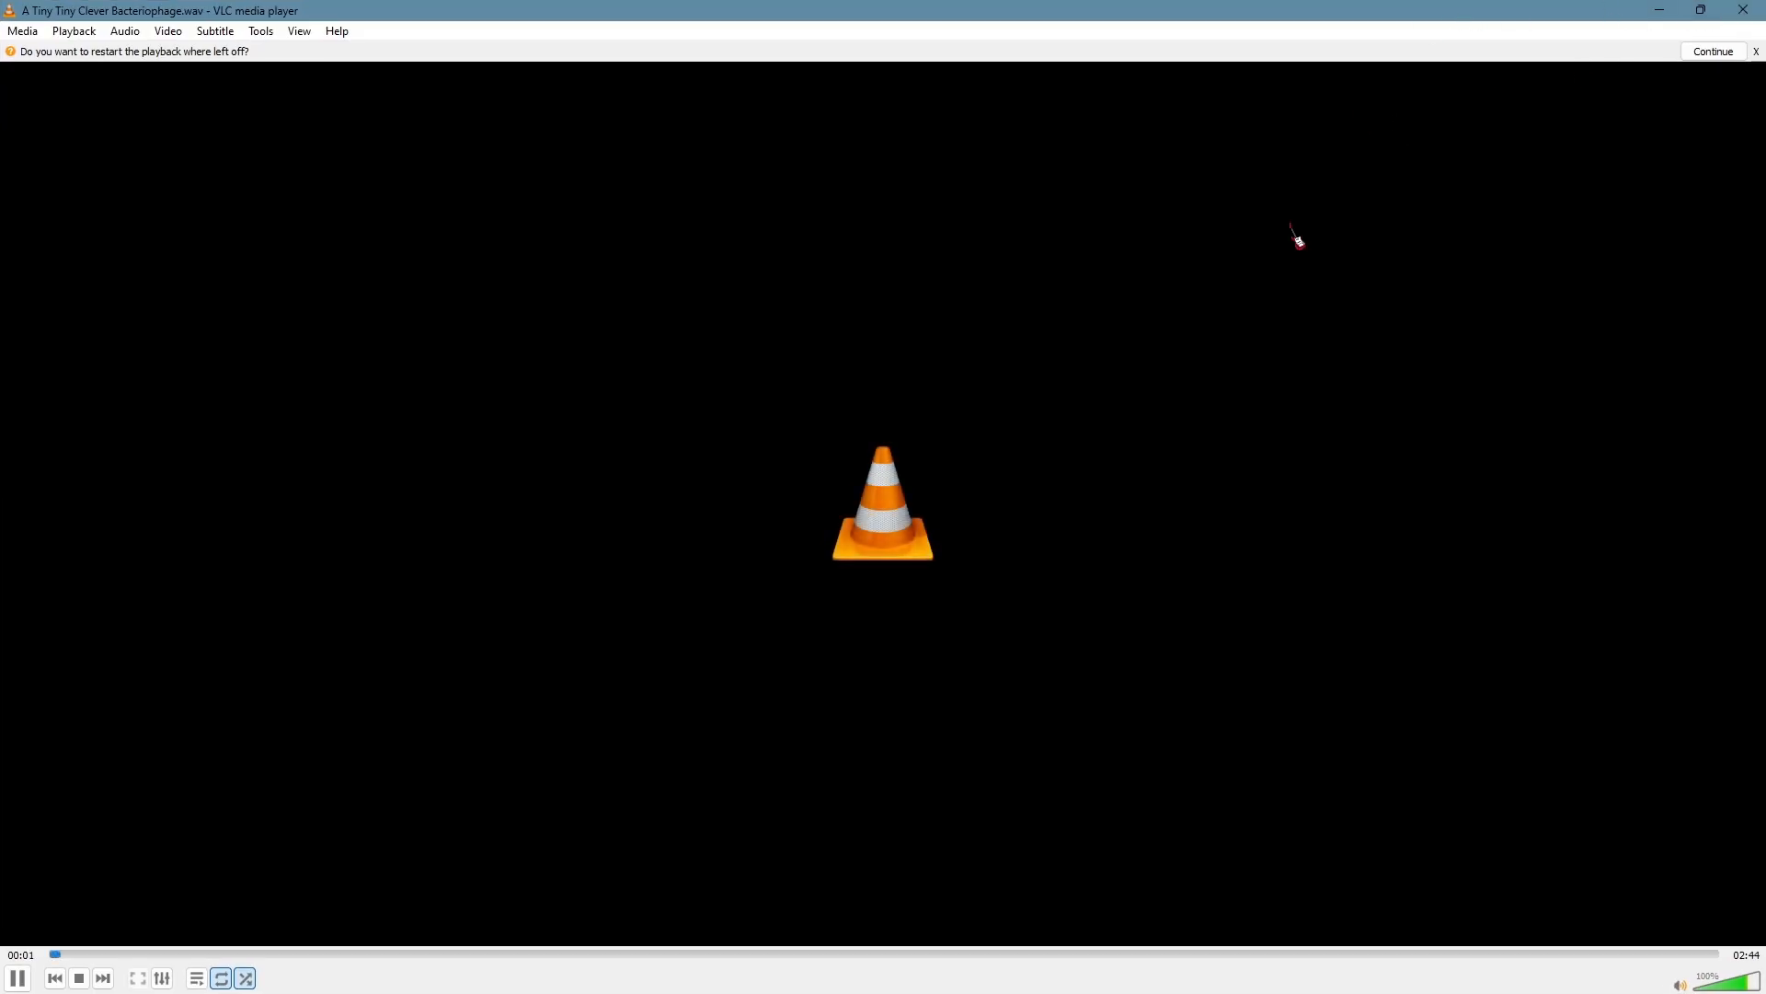
{"action": "left_click", "coordinate": [1743, 9]}
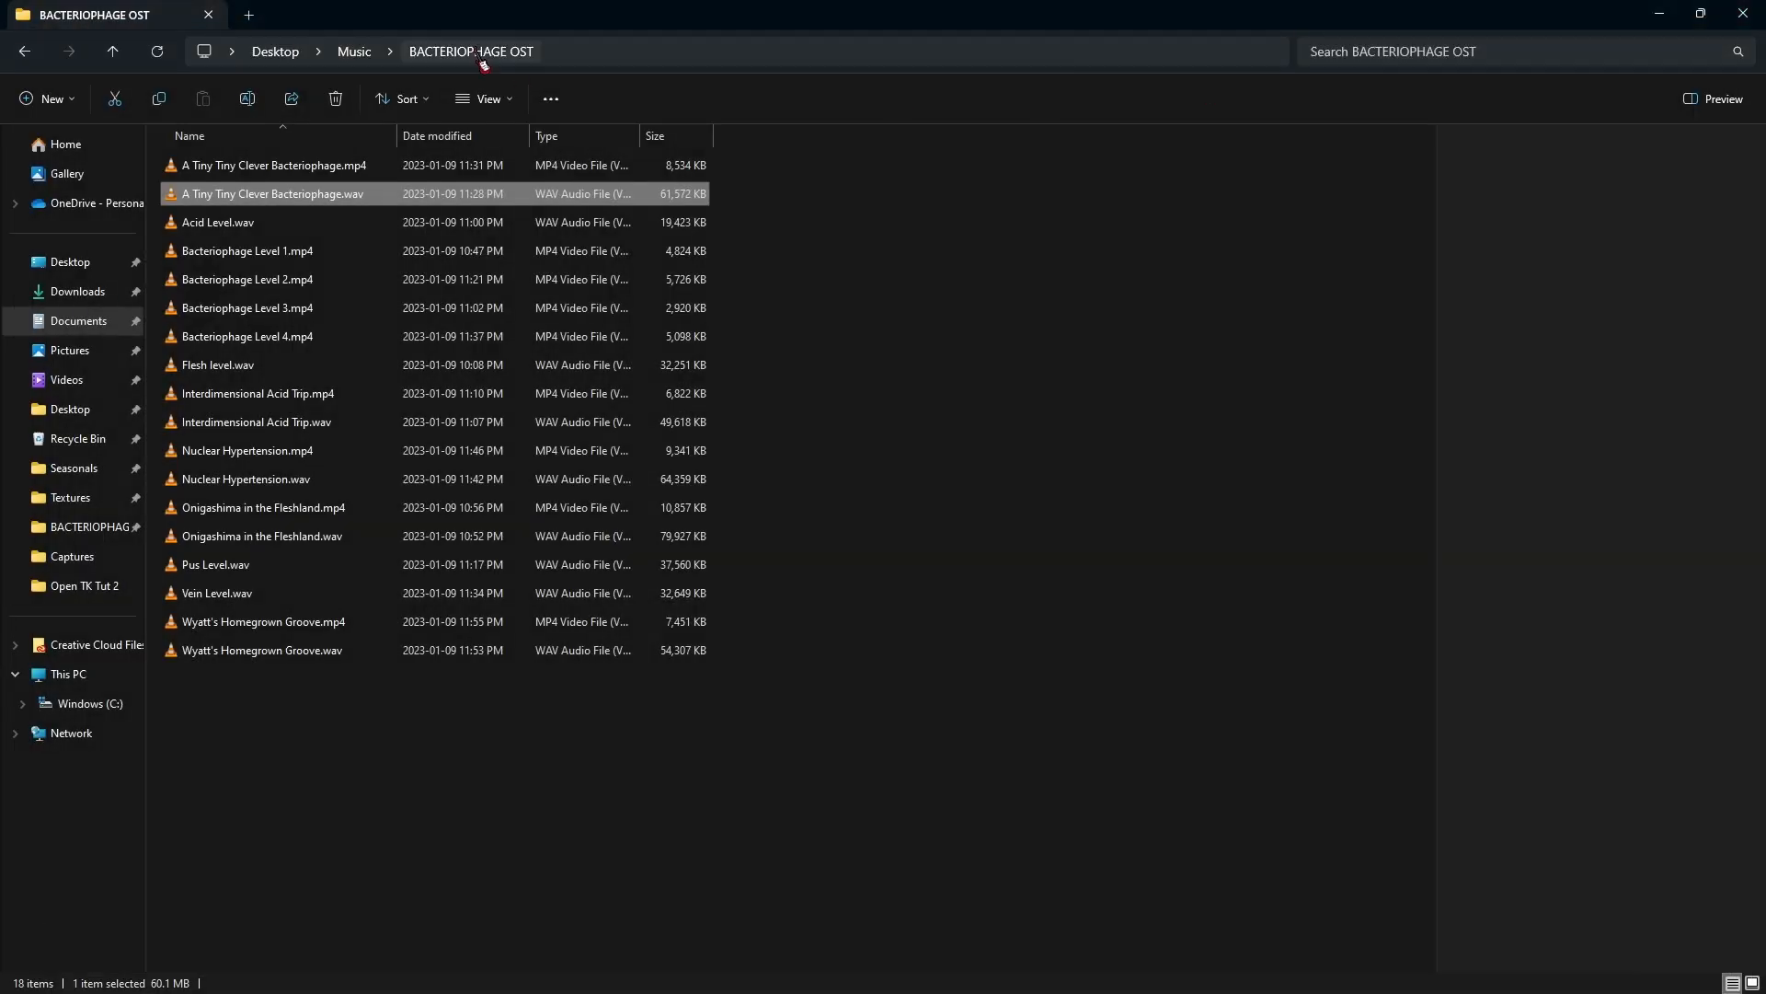
Add A Tiny Tiny Clever Bacteriophage.wav to the Theme event's Audio 1 track in FMOD Studio, starting at 0:00
{"action": "left_click_drag", "start_coordinate": [649, 25], "coordinate": [0, 23]}
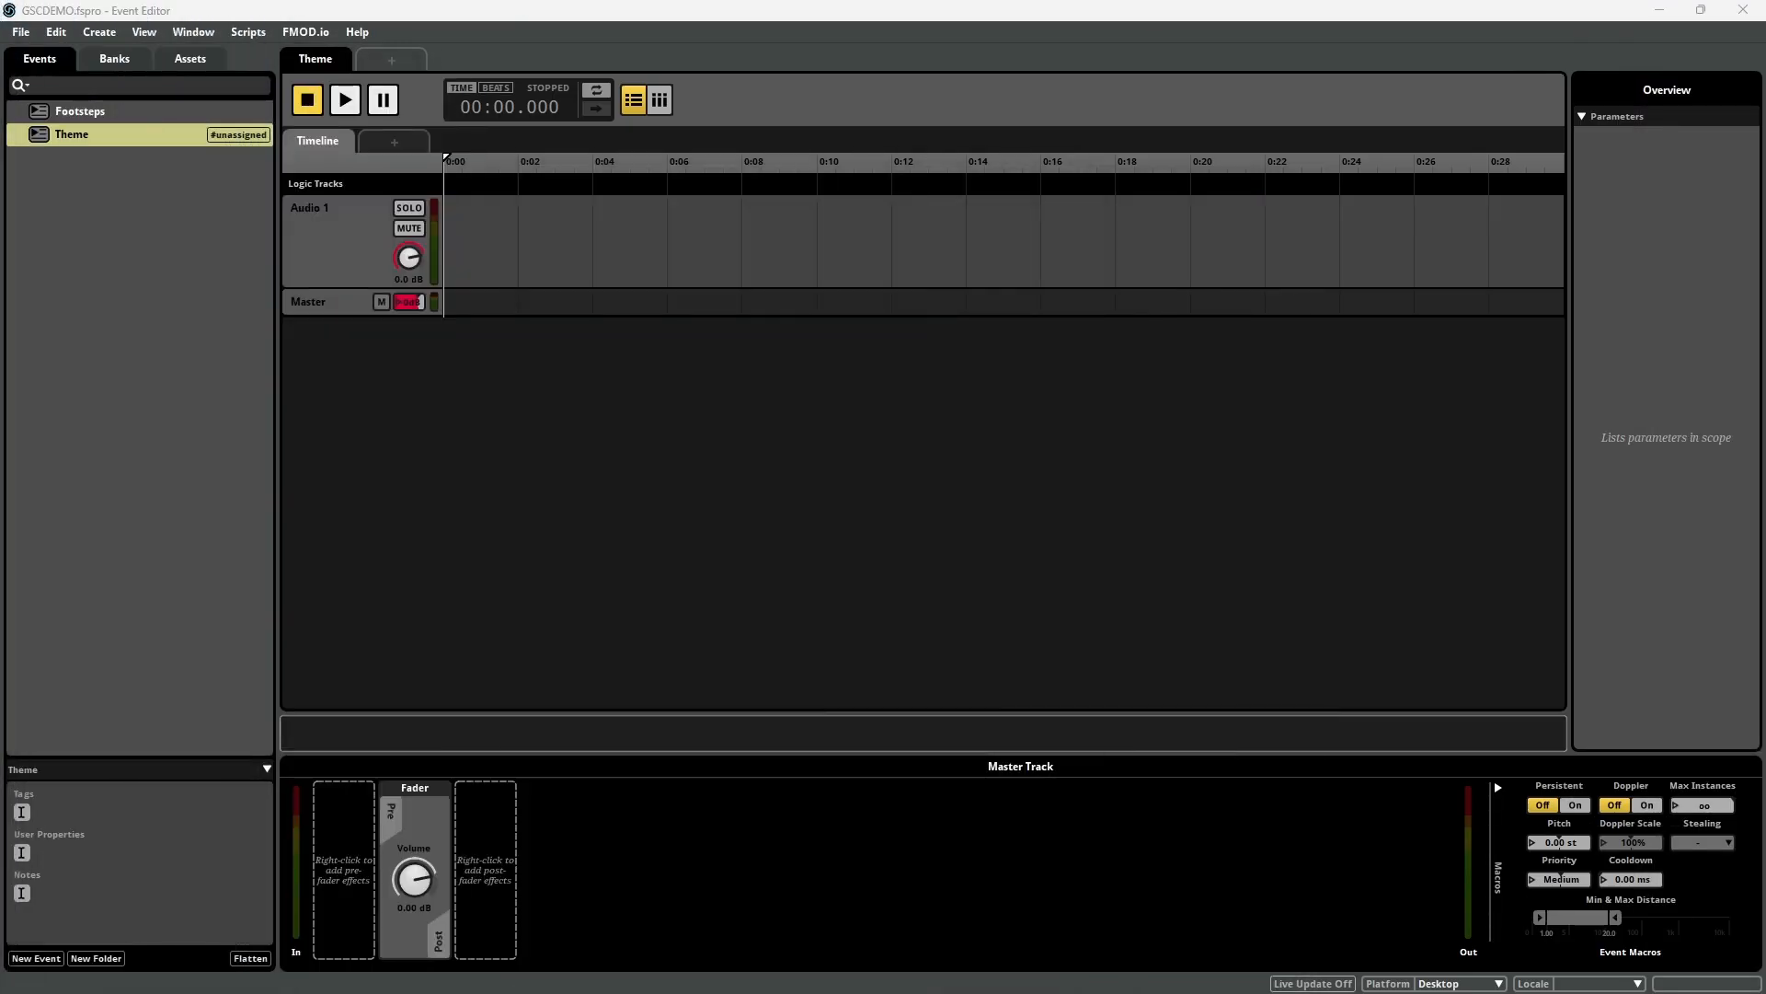
{"action": "left_click_drag", "start_coordinate": [28, 377], "coordinate": [679, 241]}
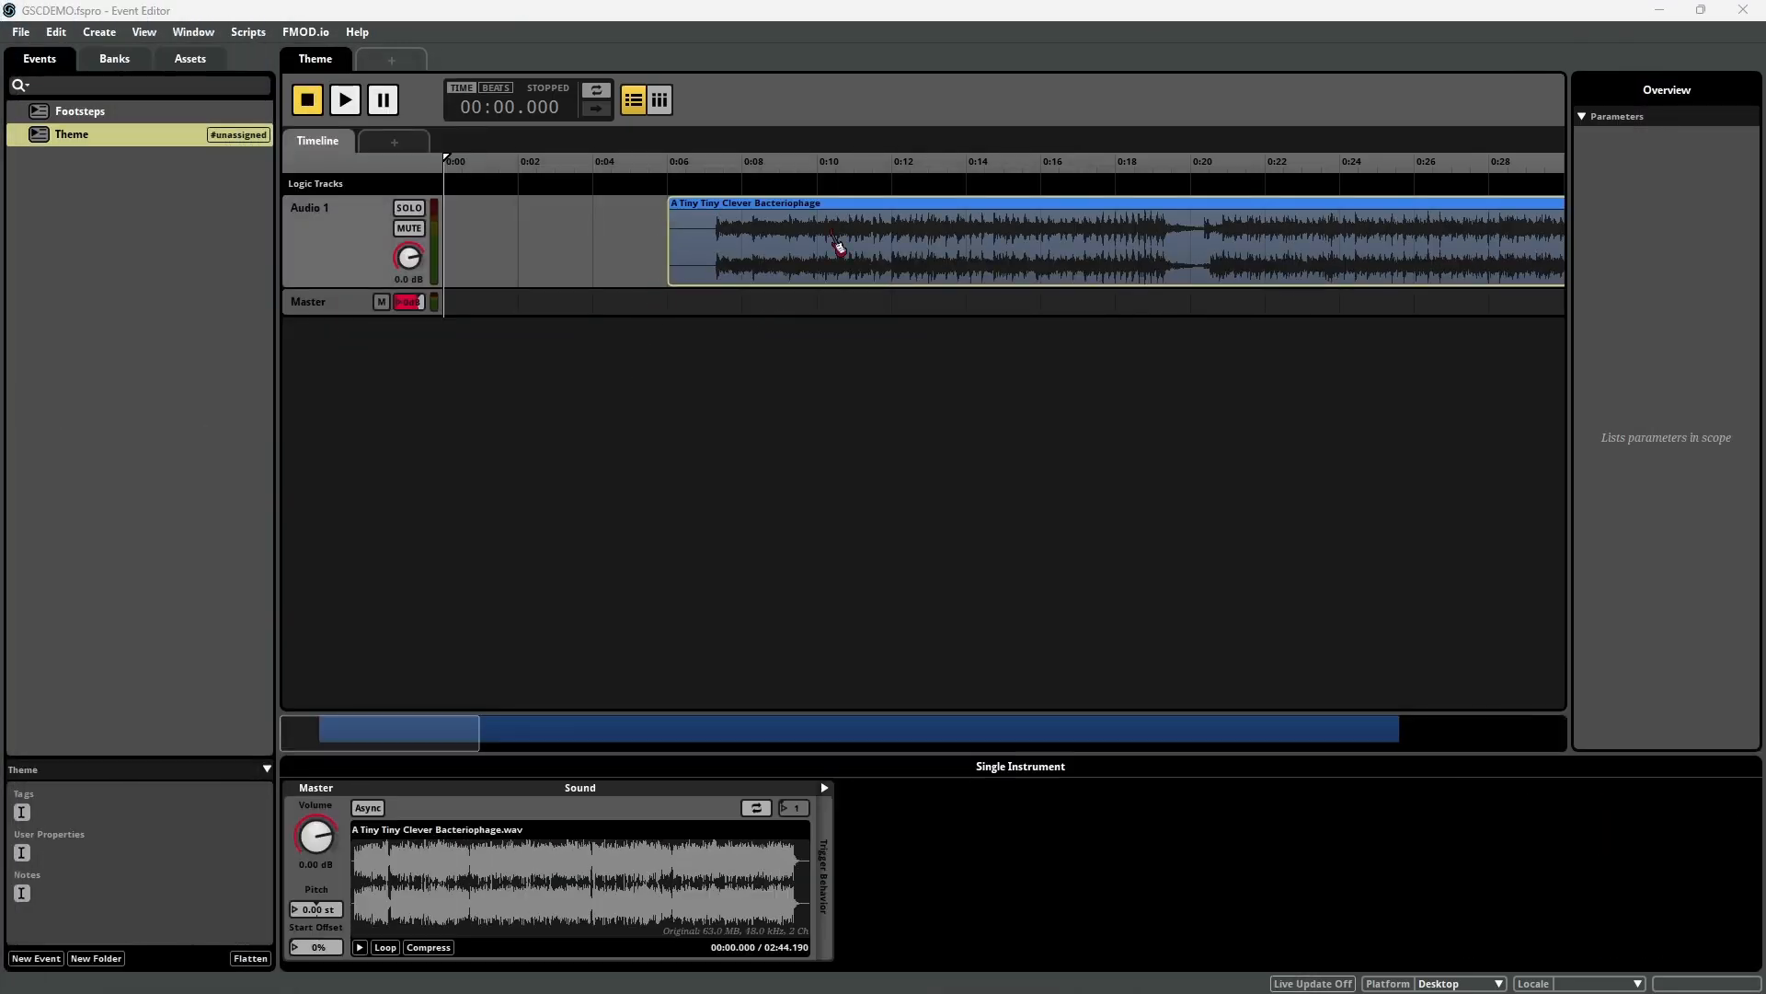
{"action": "left_click_drag", "start_coordinate": [448, 242], "coordinate": [501, 265]}
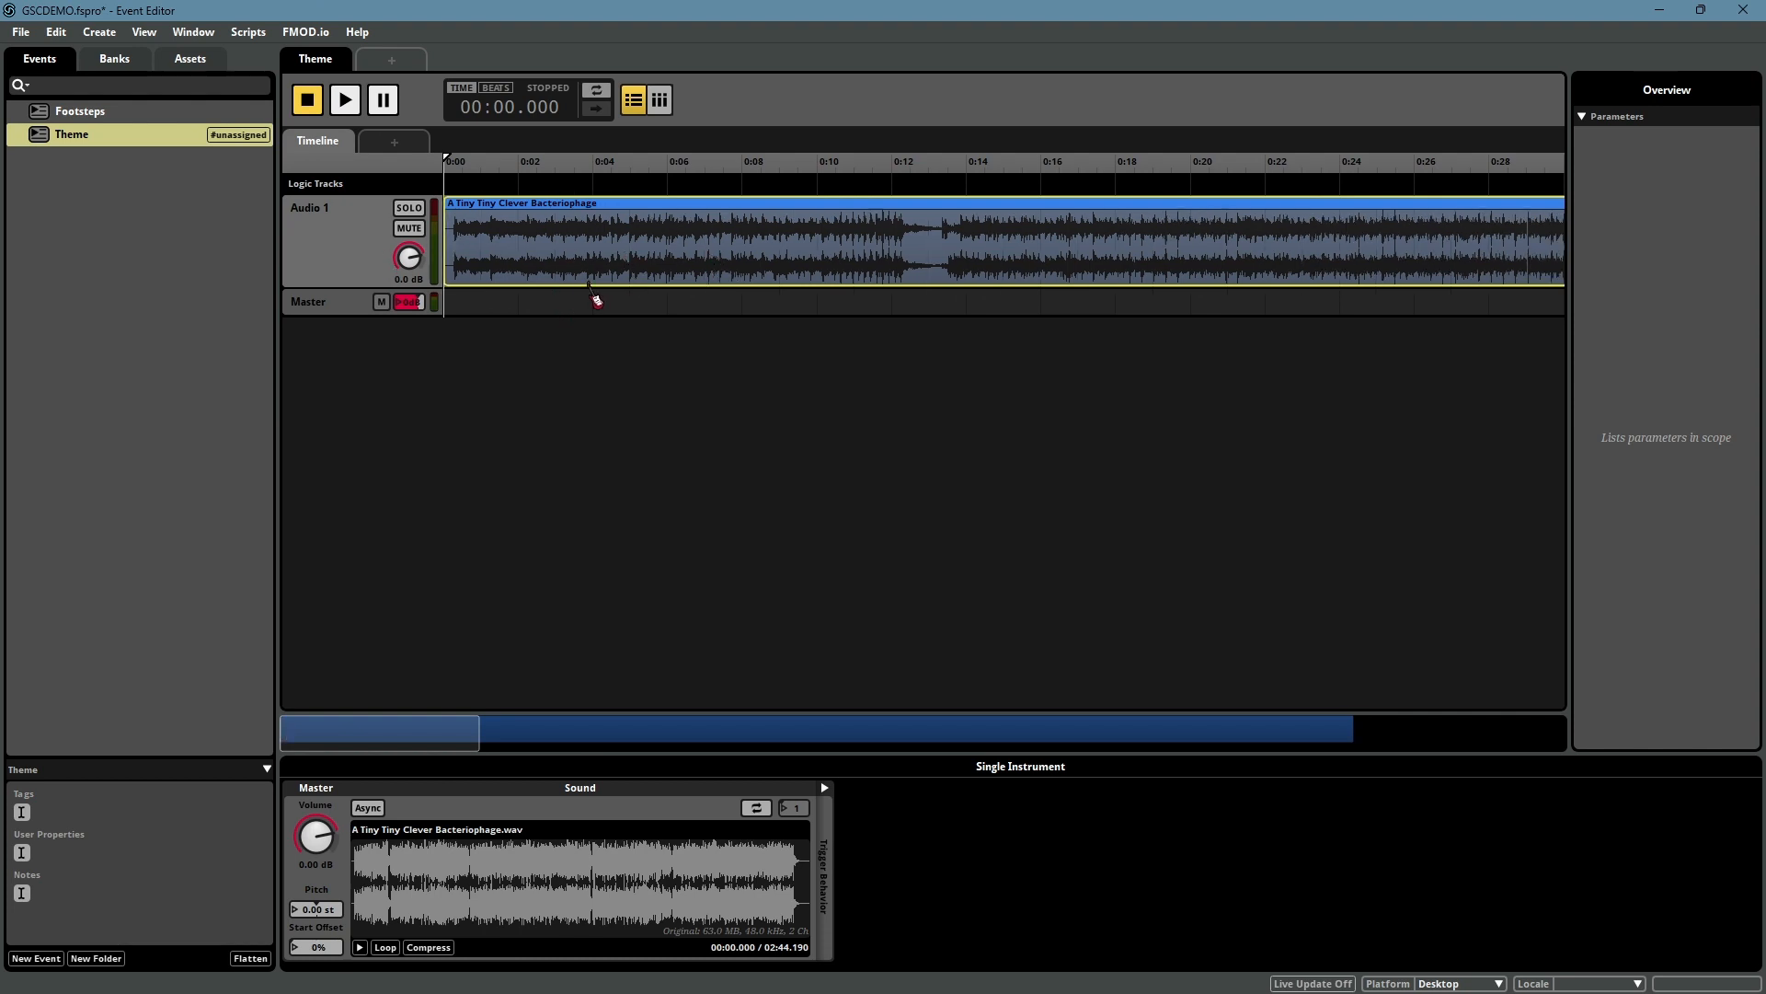
{"action": "scroll", "coordinate": [613, 348], "scroll_direction": "down", "scroll_amount": 5}
{"action": "scroll", "coordinate": [578, 279], "scroll_direction": "up", "scroll_amount": 7}
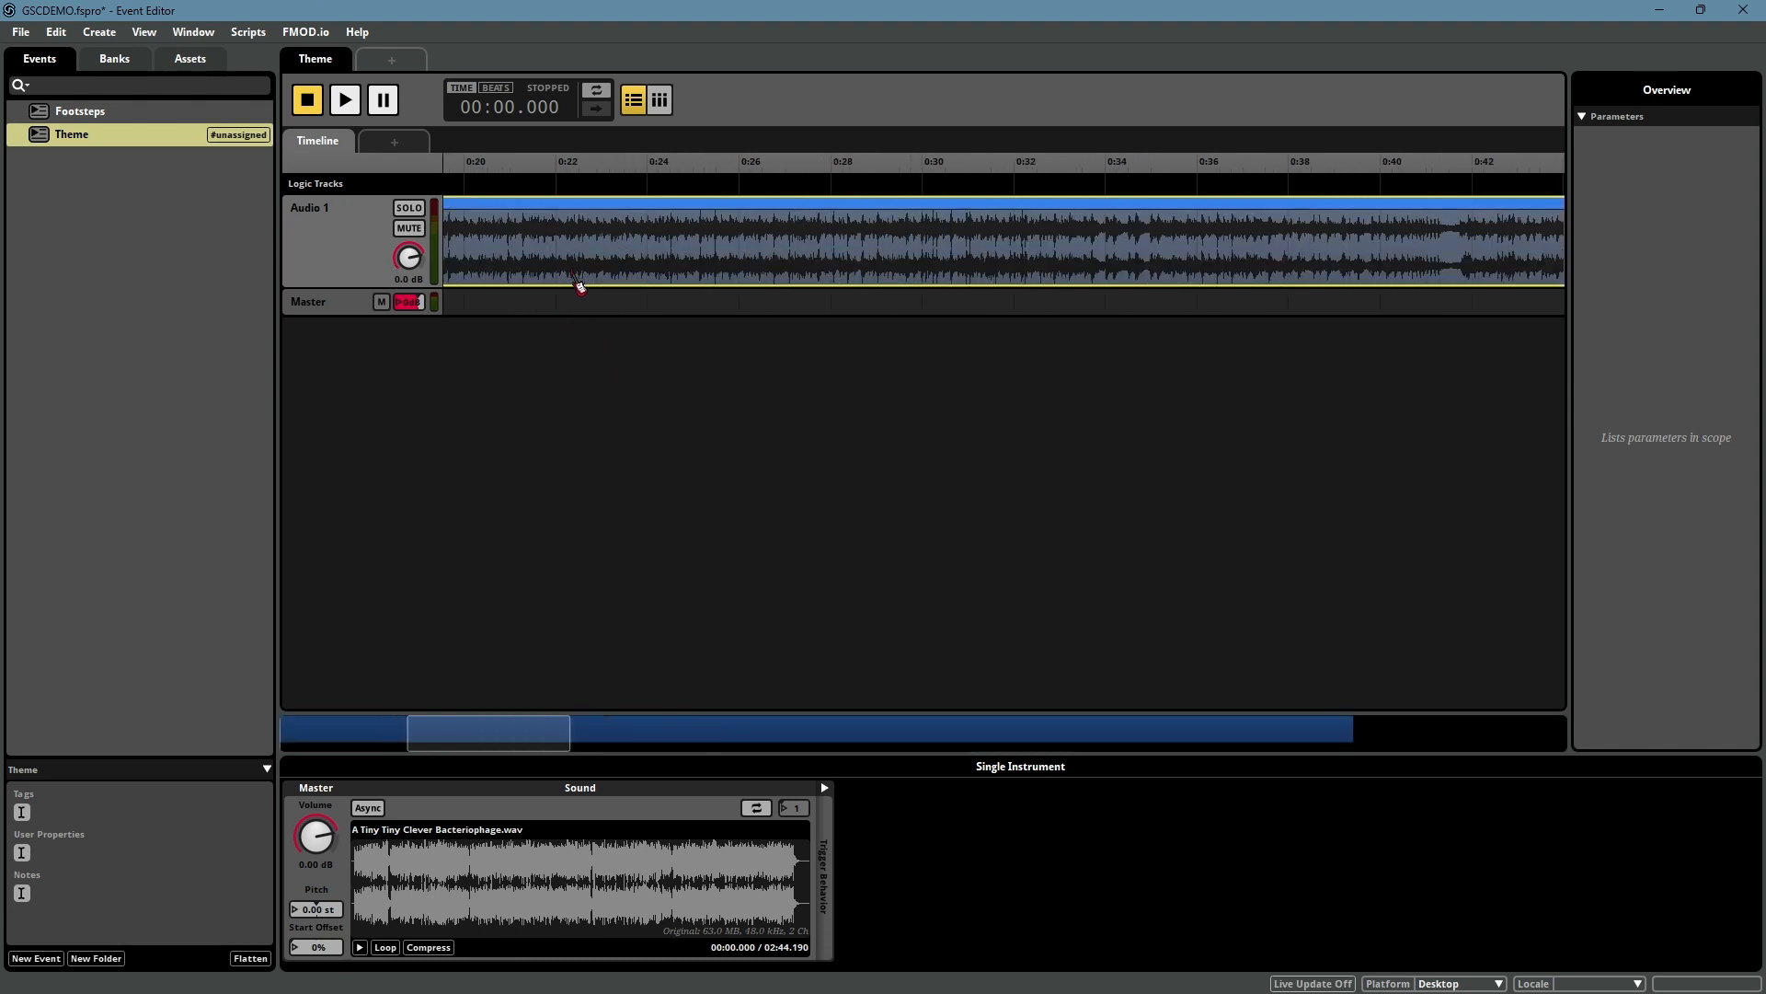
{"action": "scroll", "coordinate": [579, 278], "scroll_direction": "down", "scroll_amount": 7}
{"action": "scroll", "coordinate": [584, 267], "scroll_direction": "up", "scroll_amount": 10}
{"action": "scroll", "coordinate": [591, 283], "scroll_direction": "down", "scroll_amount": 10}
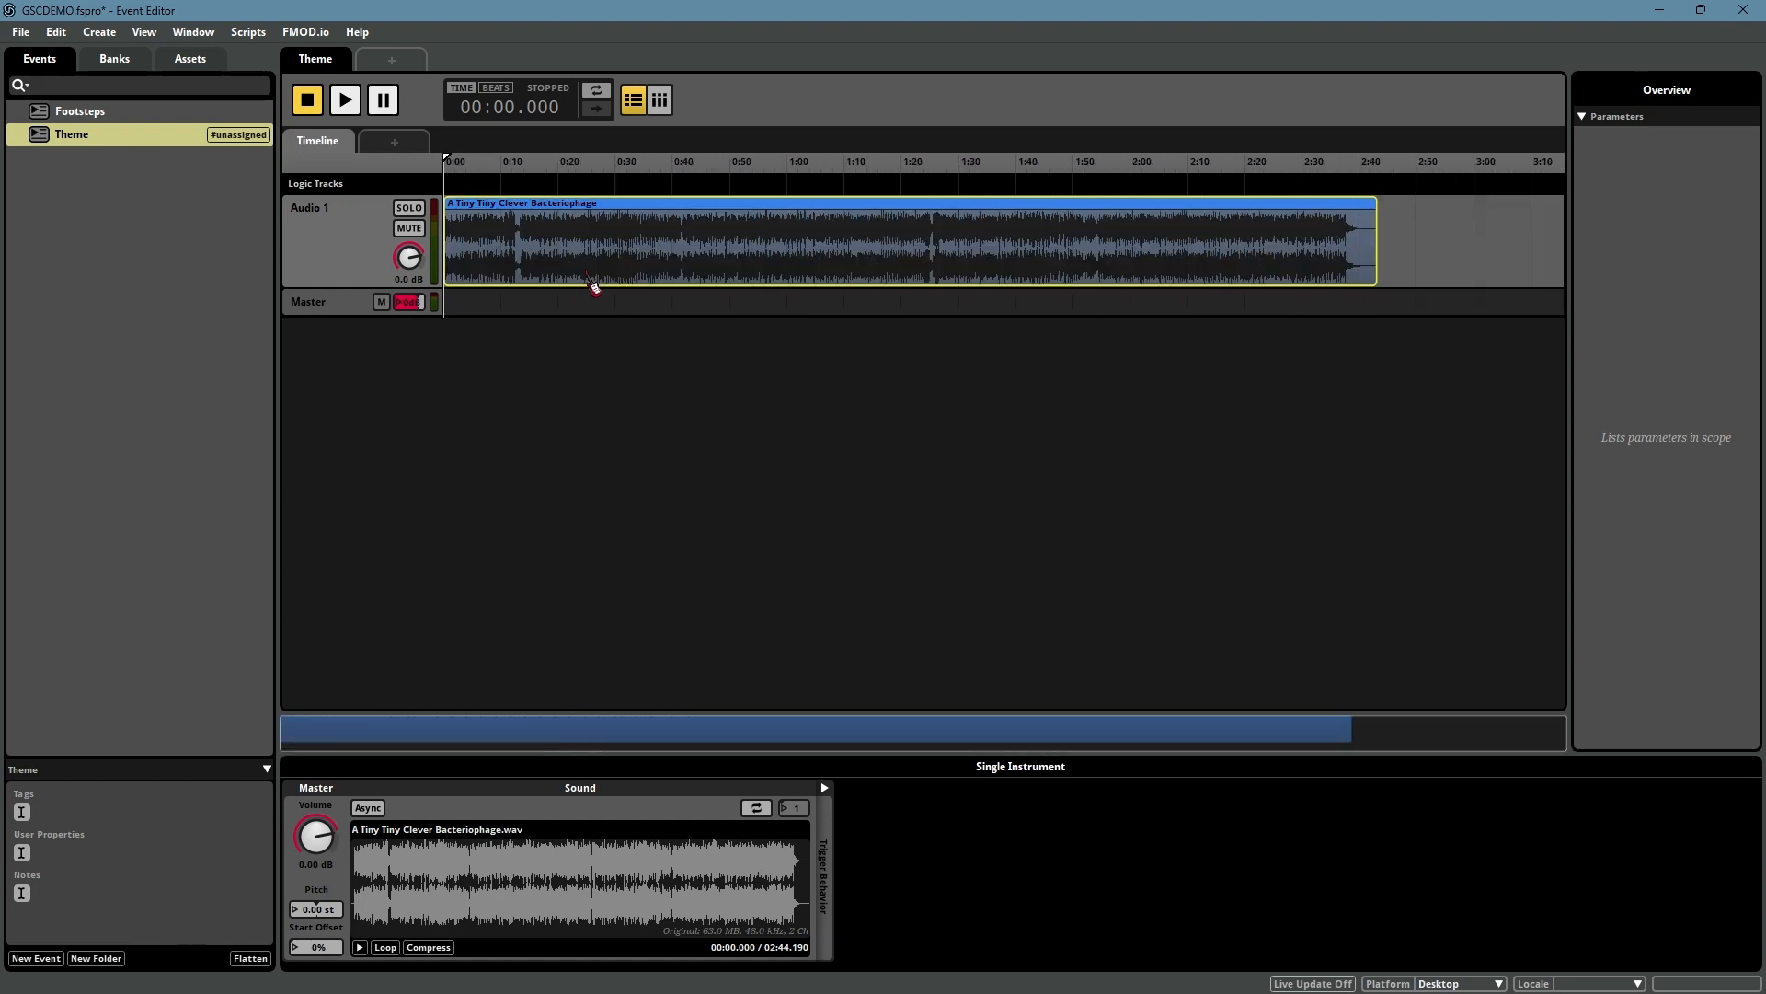
{"action": "left_click", "coordinate": [770, 494]}
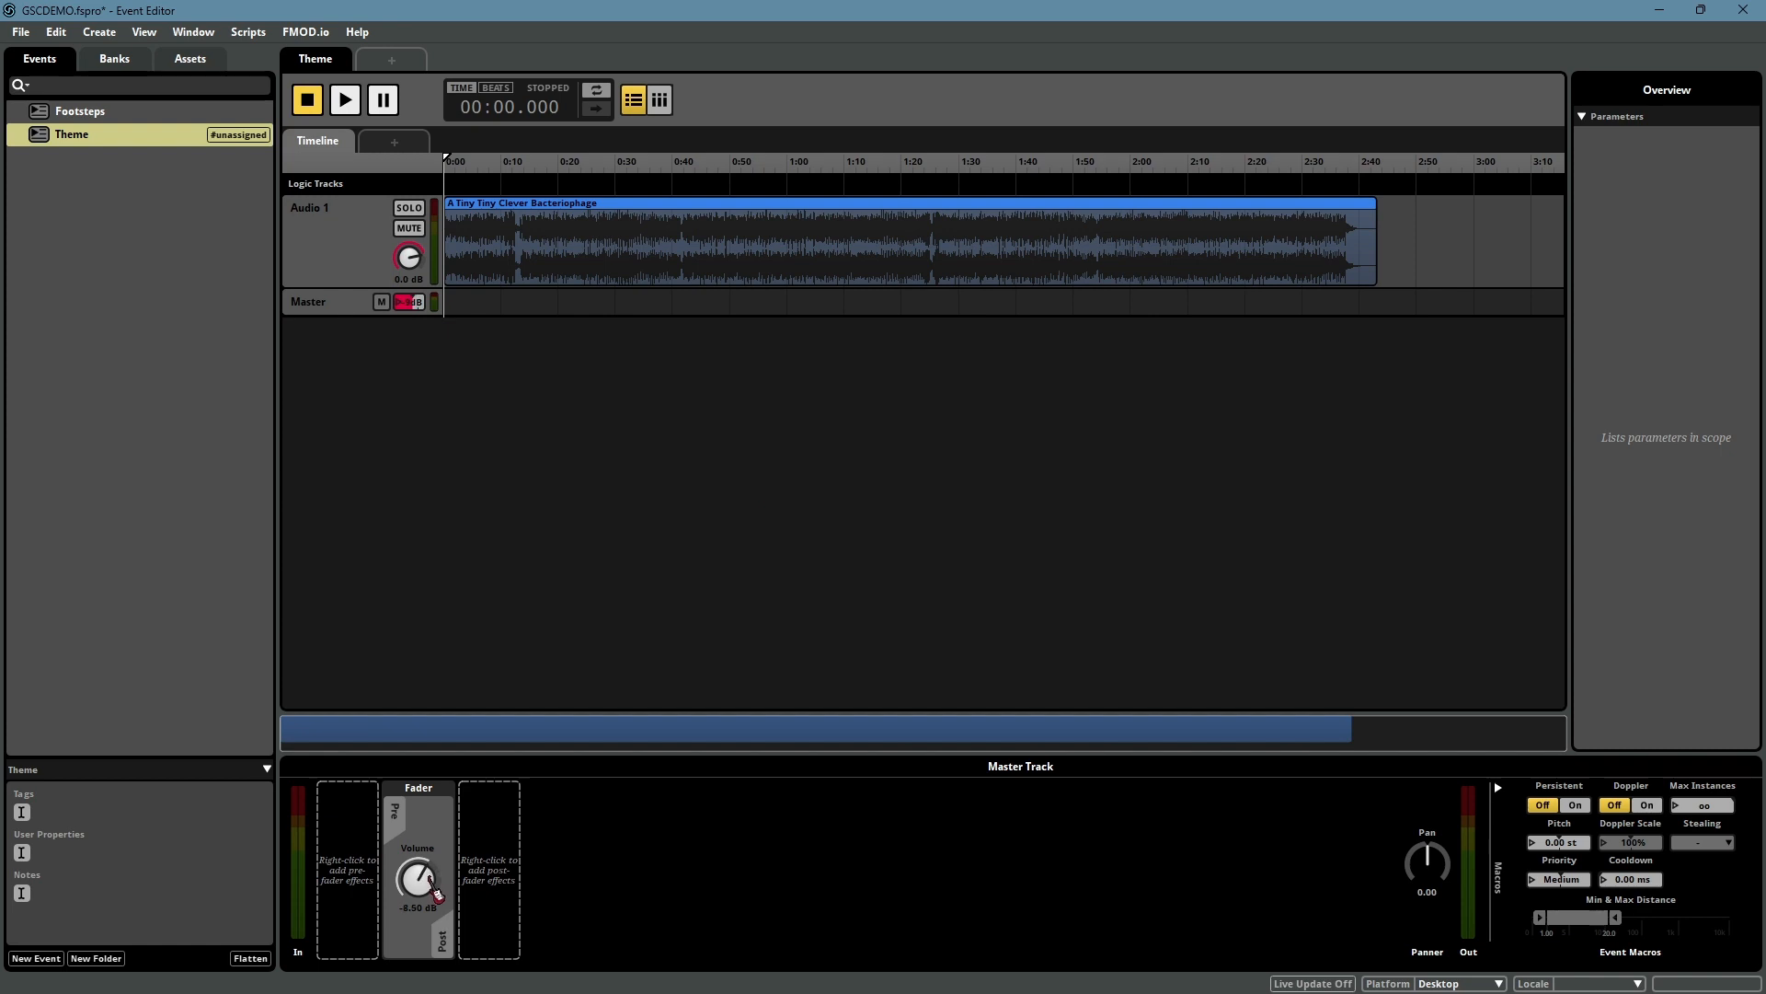
Lower the Theme event's master volume to -35.0 dB while previewing playback, then save the project
{"action": "key", "text": "space"}
{"action": "left_click_drag", "start_coordinate": [423, 871], "coordinate": [428, 943]}
{"action": "left_click_drag", "start_coordinate": [417, 878], "coordinate": [417, 906]}
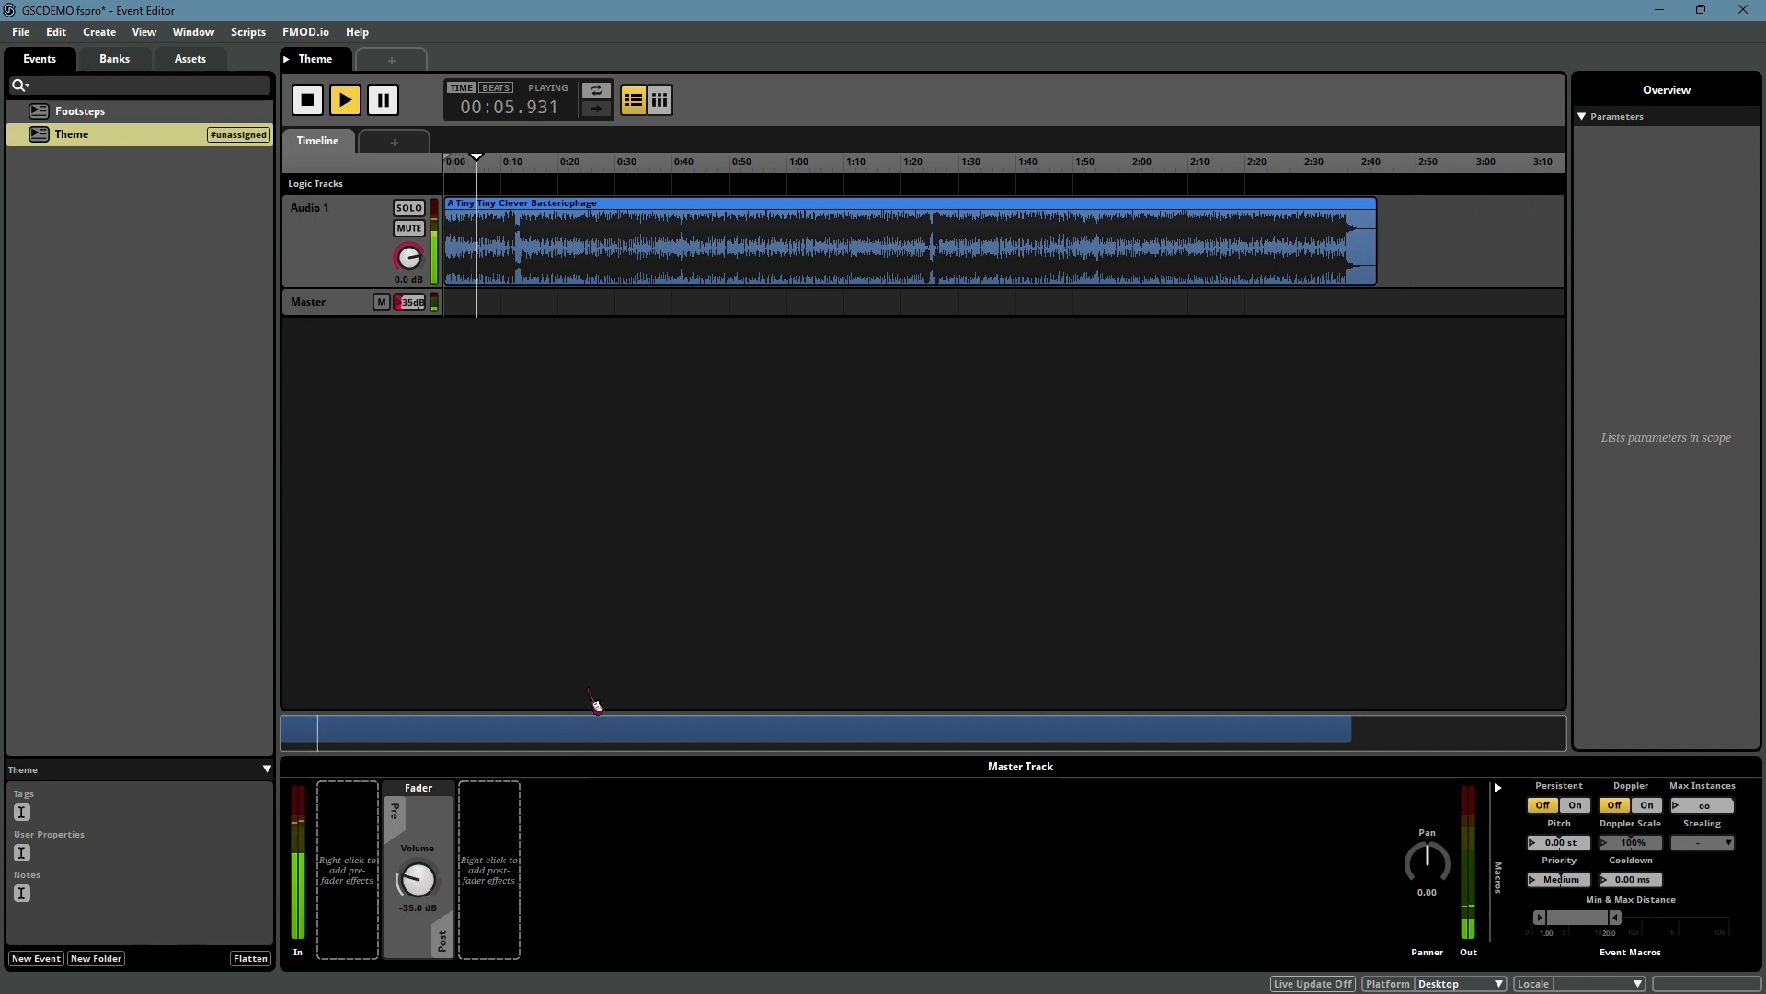
{"action": "key", "text": "space"}
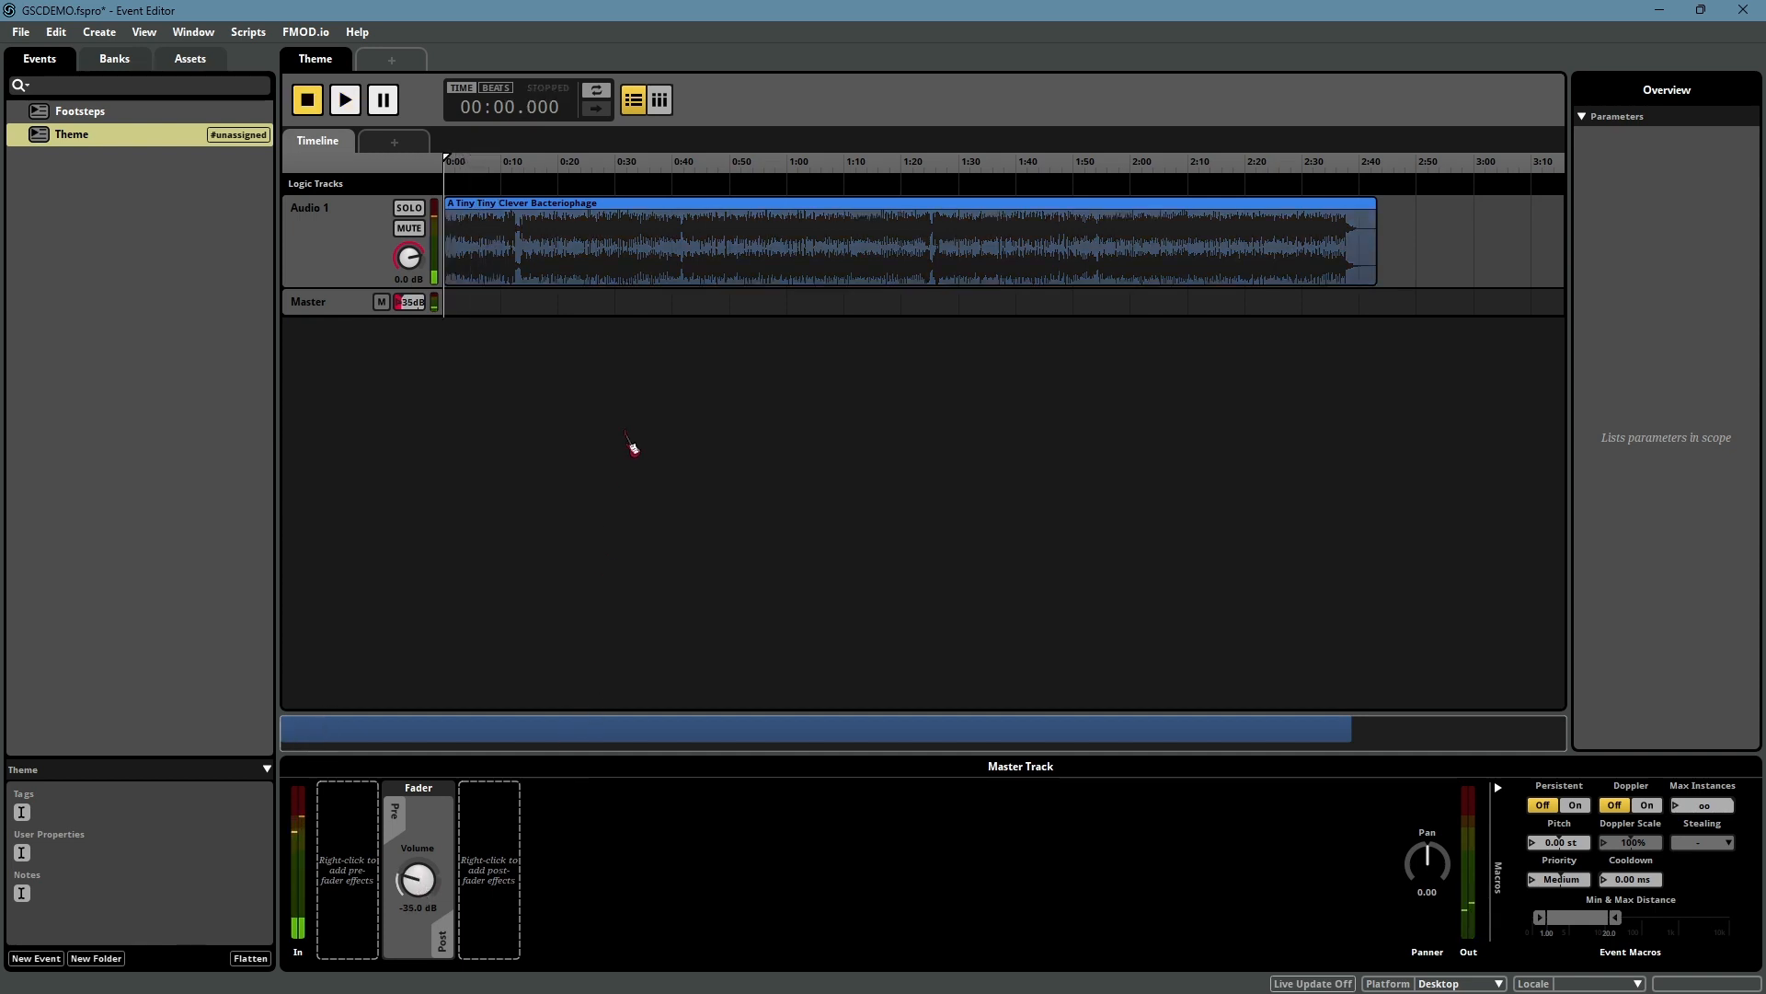
{"action": "key", "text": "ctrl+s"}
Assign the Theme event to the Master bank and save the project
{"action": "right_click", "coordinate": [162, 140]}
{"action": "mouse_move", "coordinate": [258, 214]}
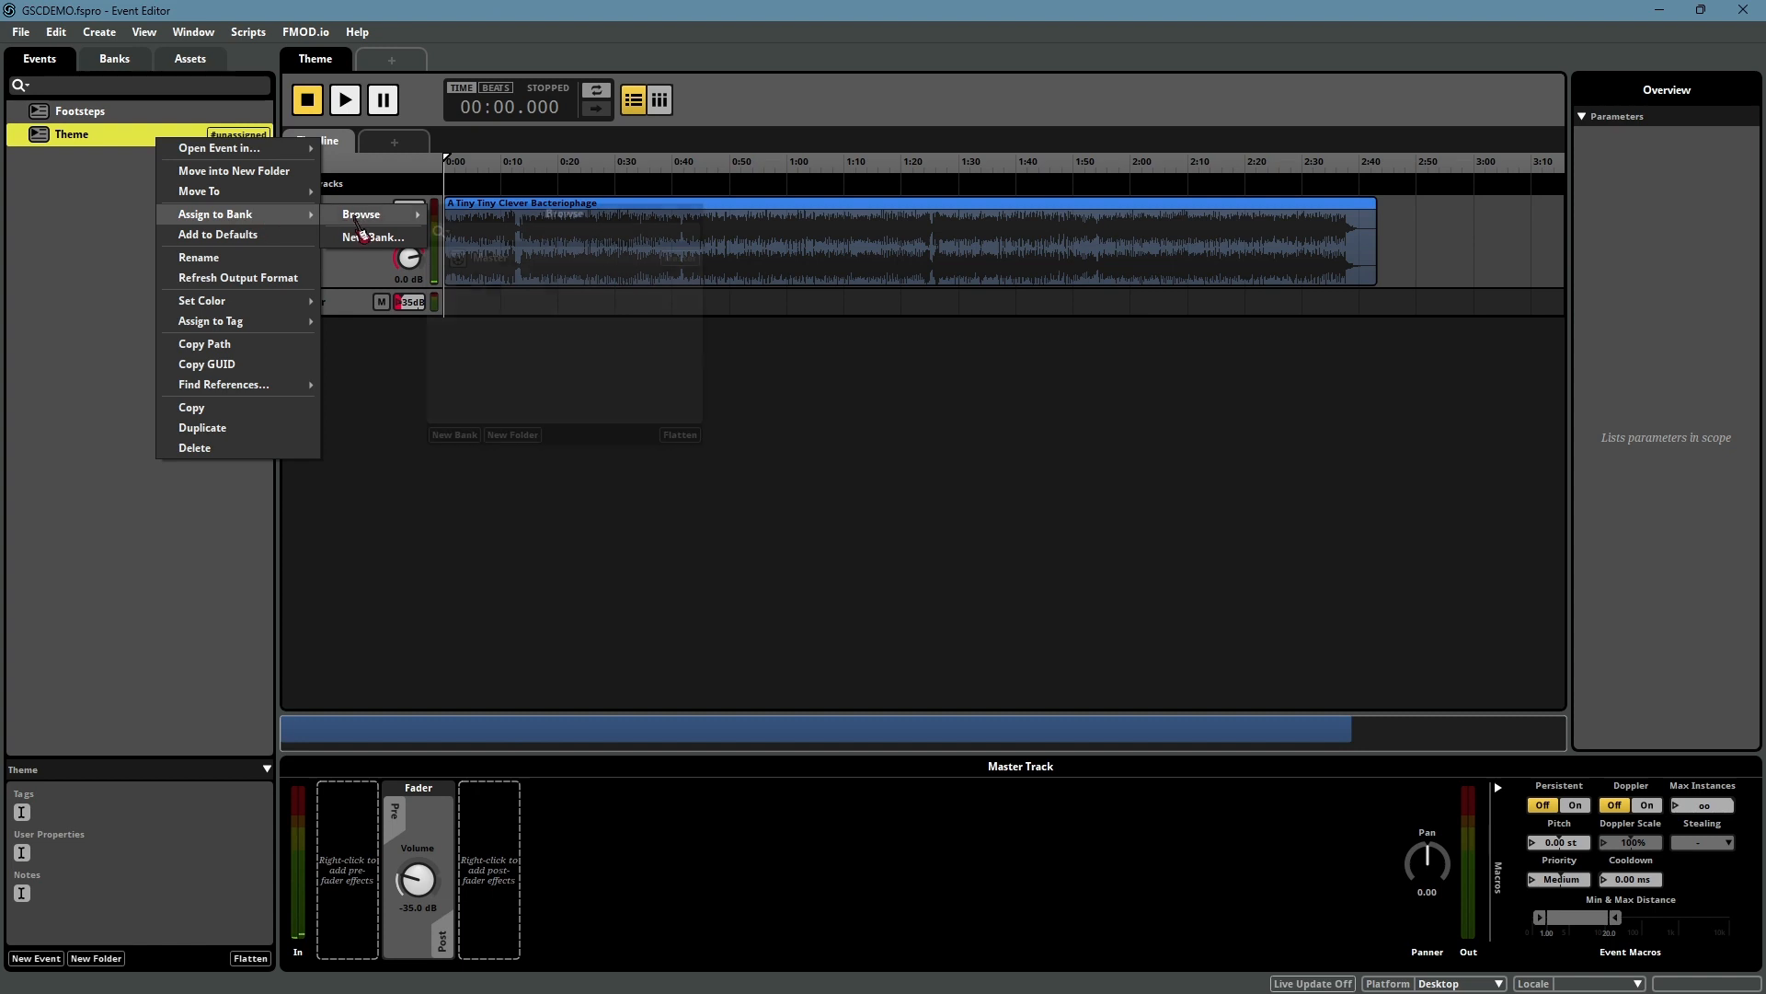
{"action": "double_click", "coordinate": [541, 254]}
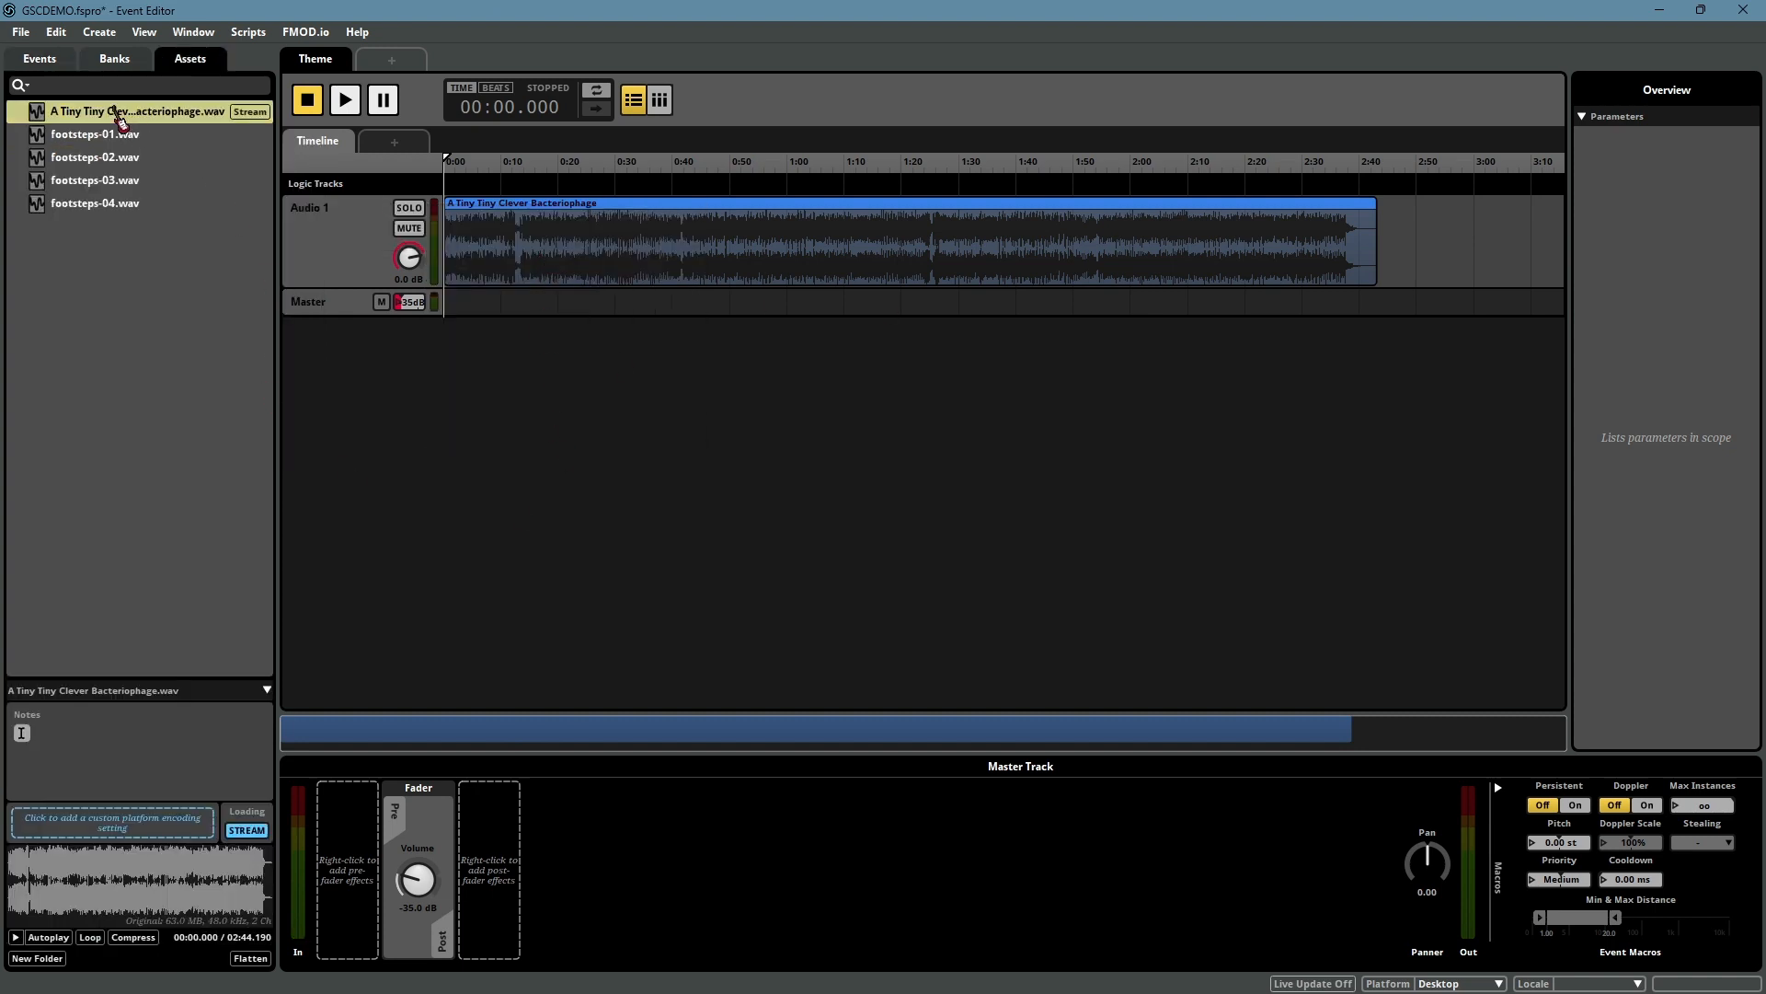
{"action": "left_click", "coordinate": [31, 63]}
{"action": "key", "text": "ctrl+s"}
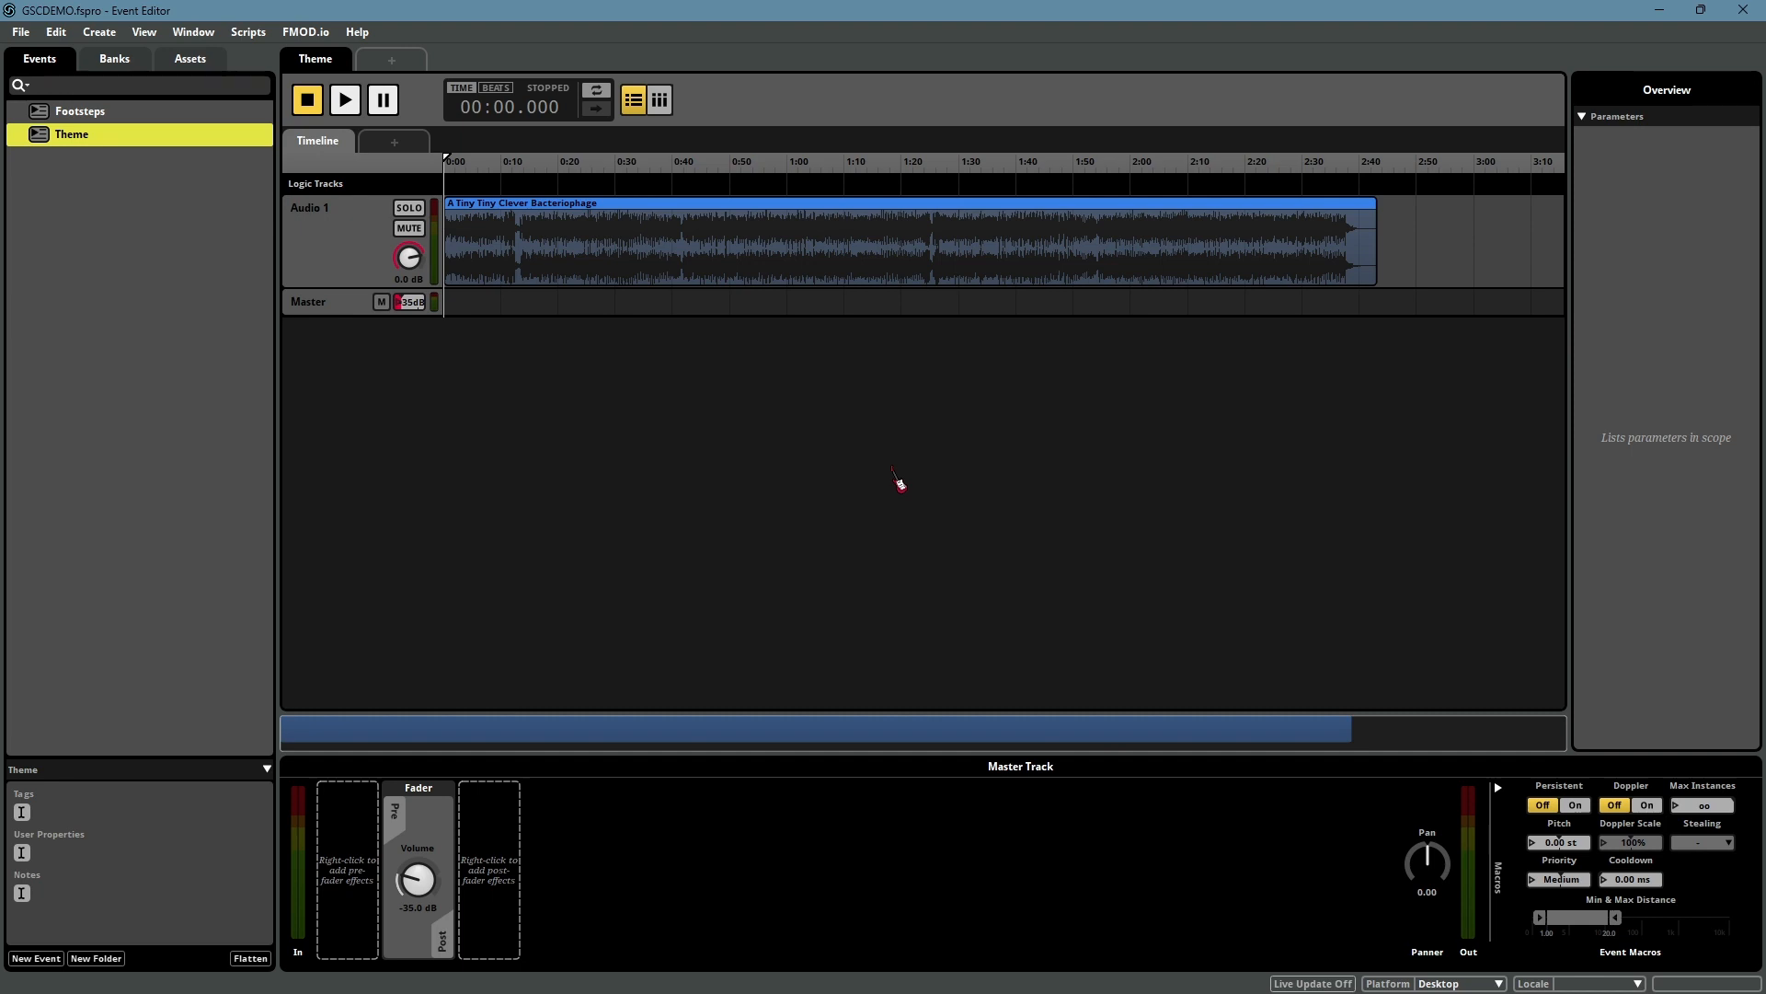
Build the FMOD banks for Desktop, switch to Unity's GSC DEMO and let the banks refresh, closing the refresh status window
{"action": "key", "text": "F7"}
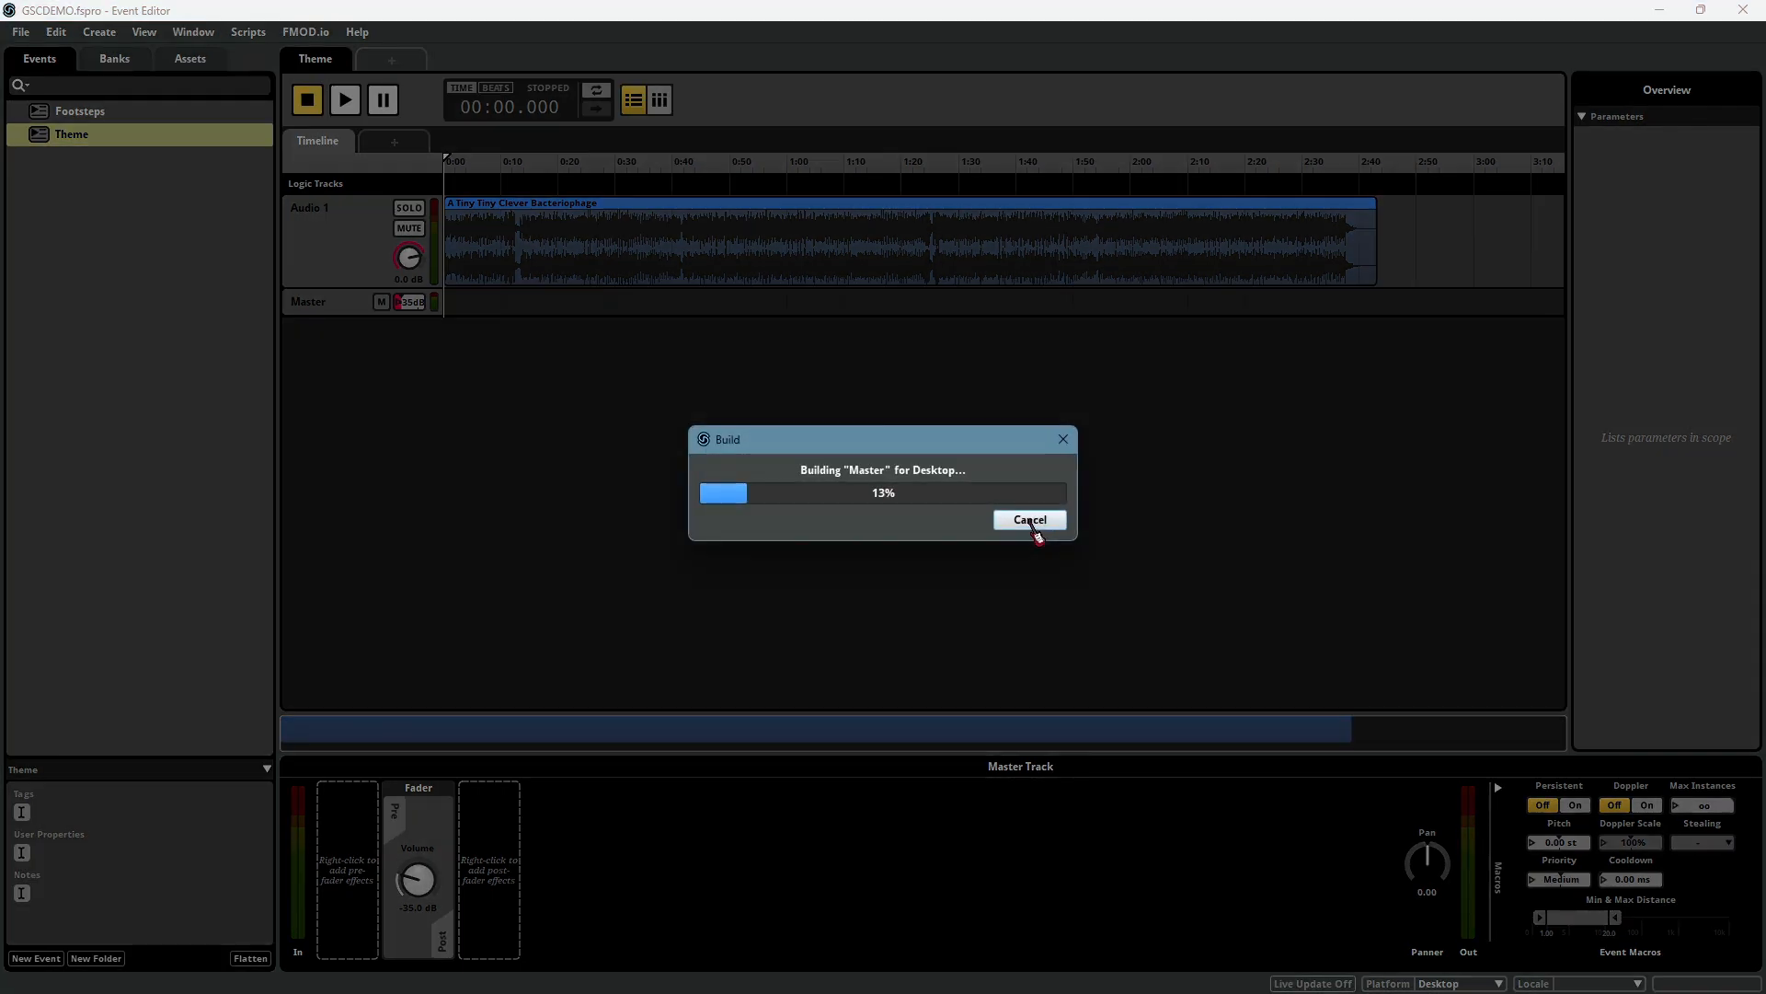
{"action": "left_click_drag", "start_coordinate": [879, 450], "coordinate": [777, 359]}
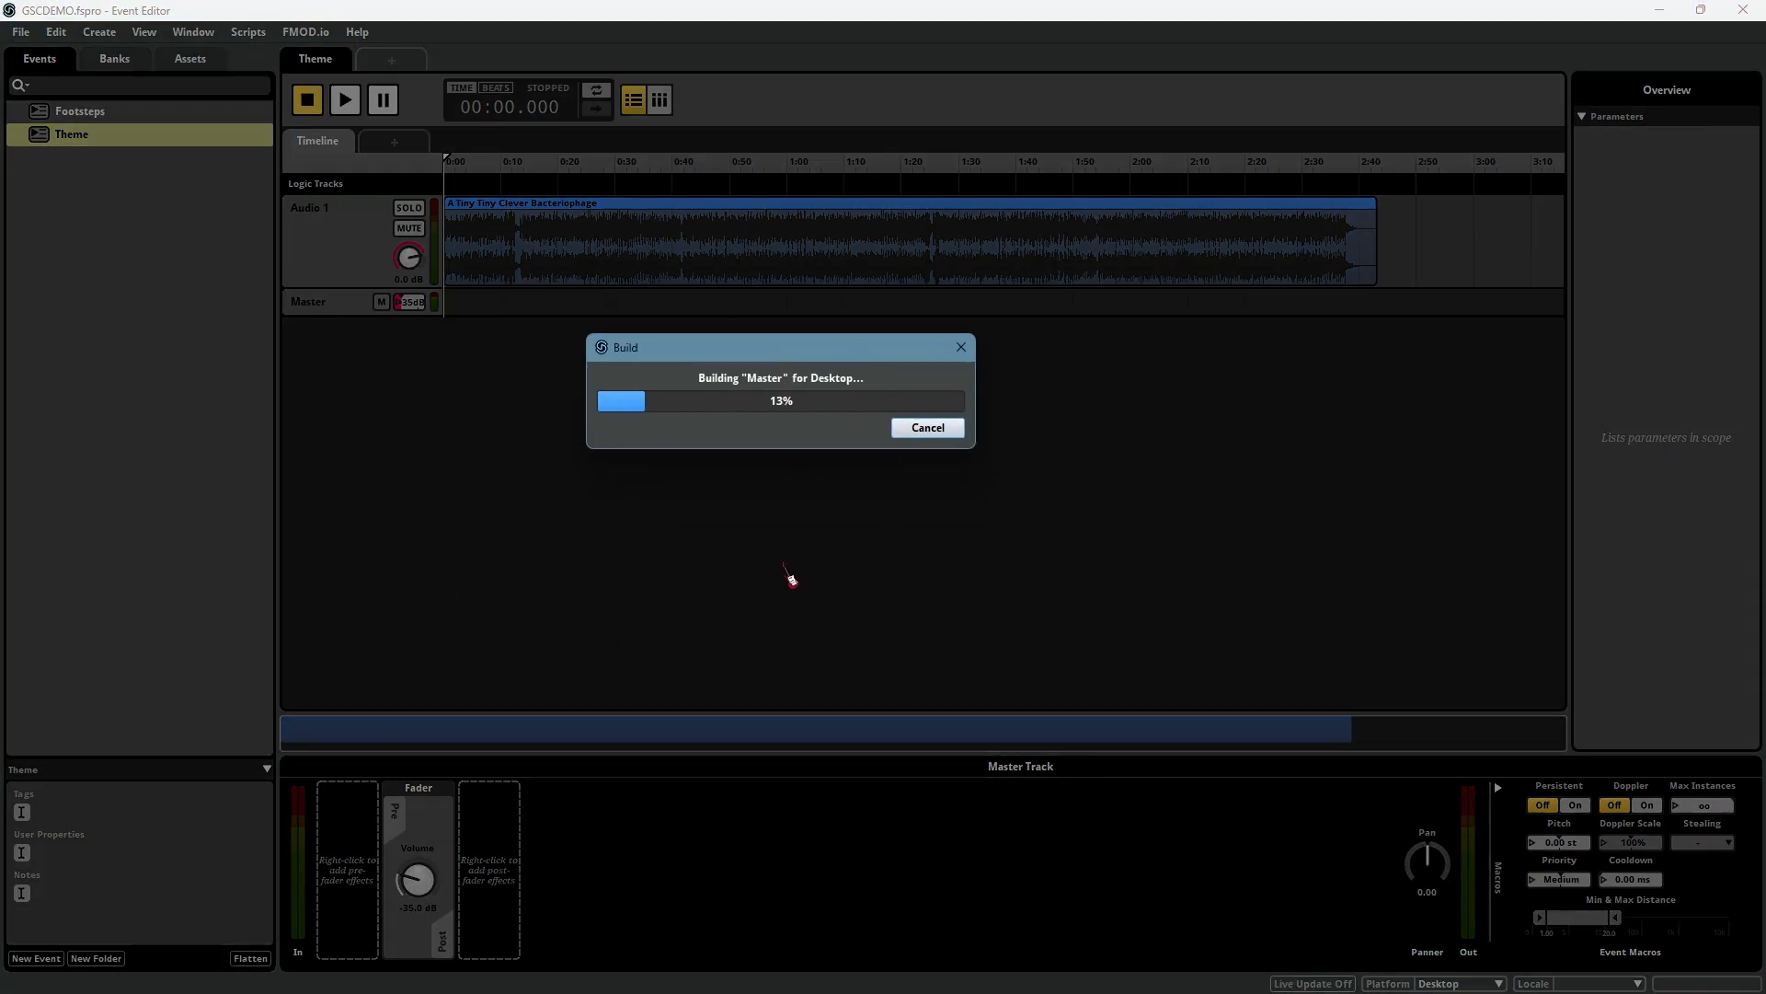
{"action": "key", "text": "alt+Tab"}
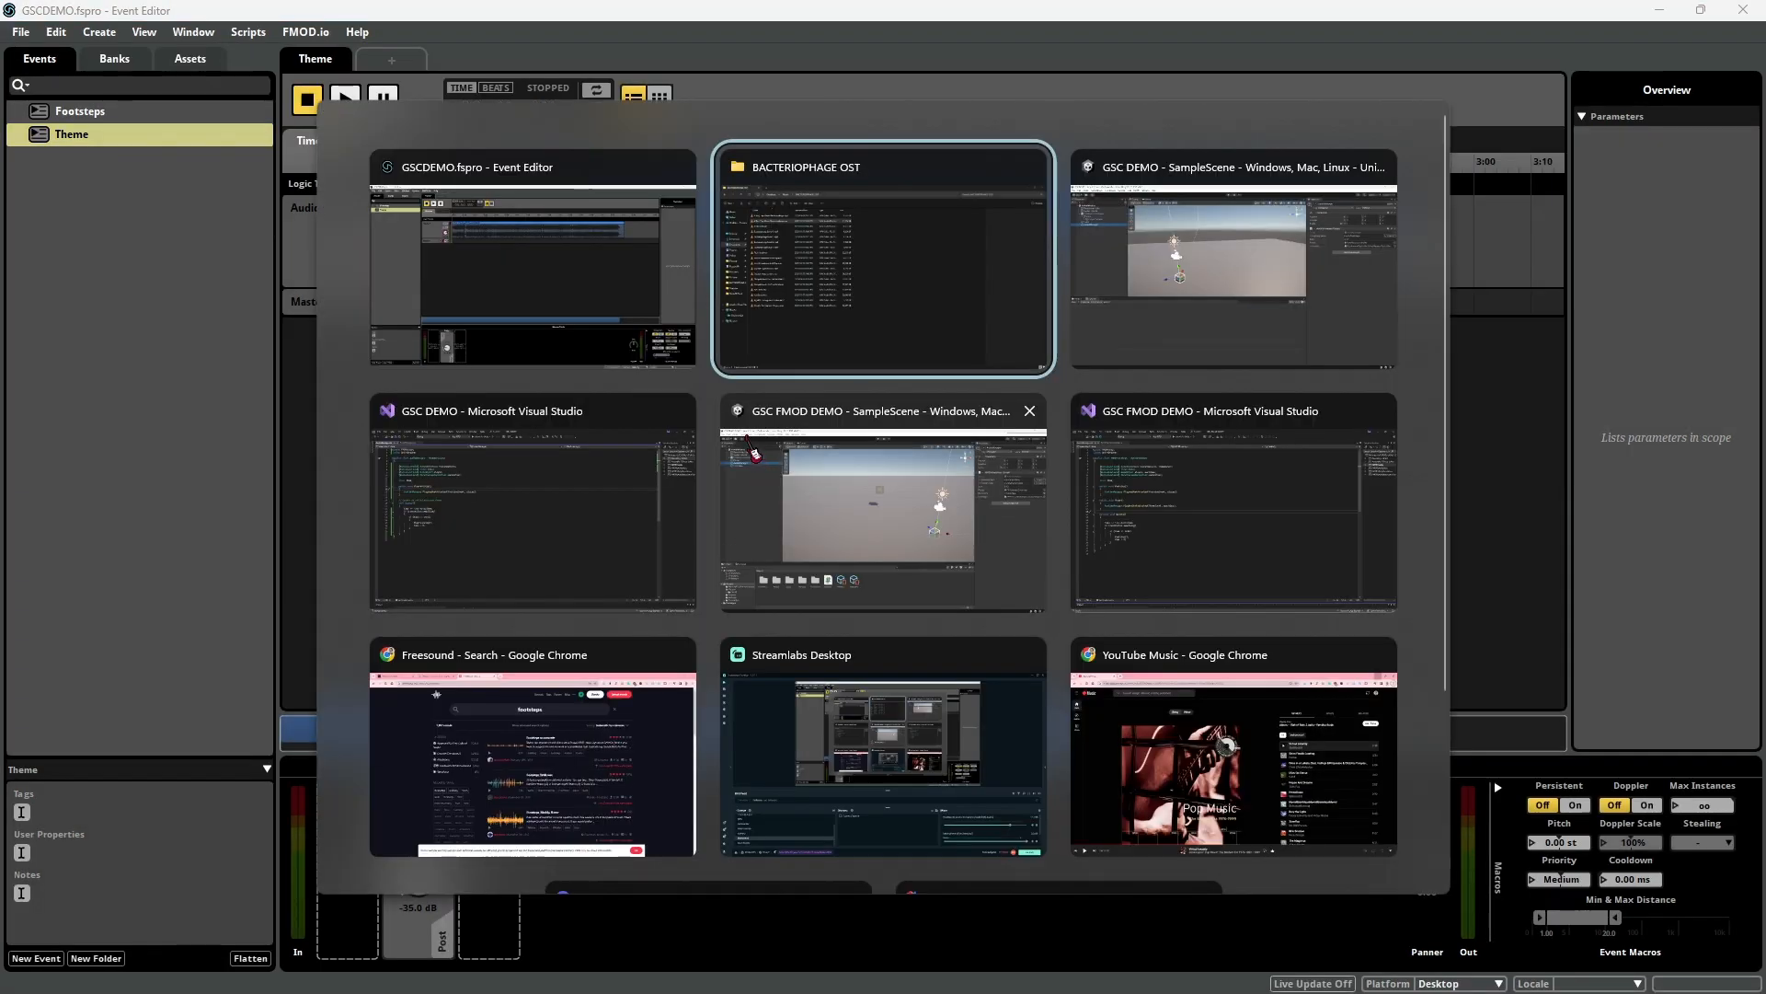
{"action": "left_click", "coordinate": [1178, 285]}
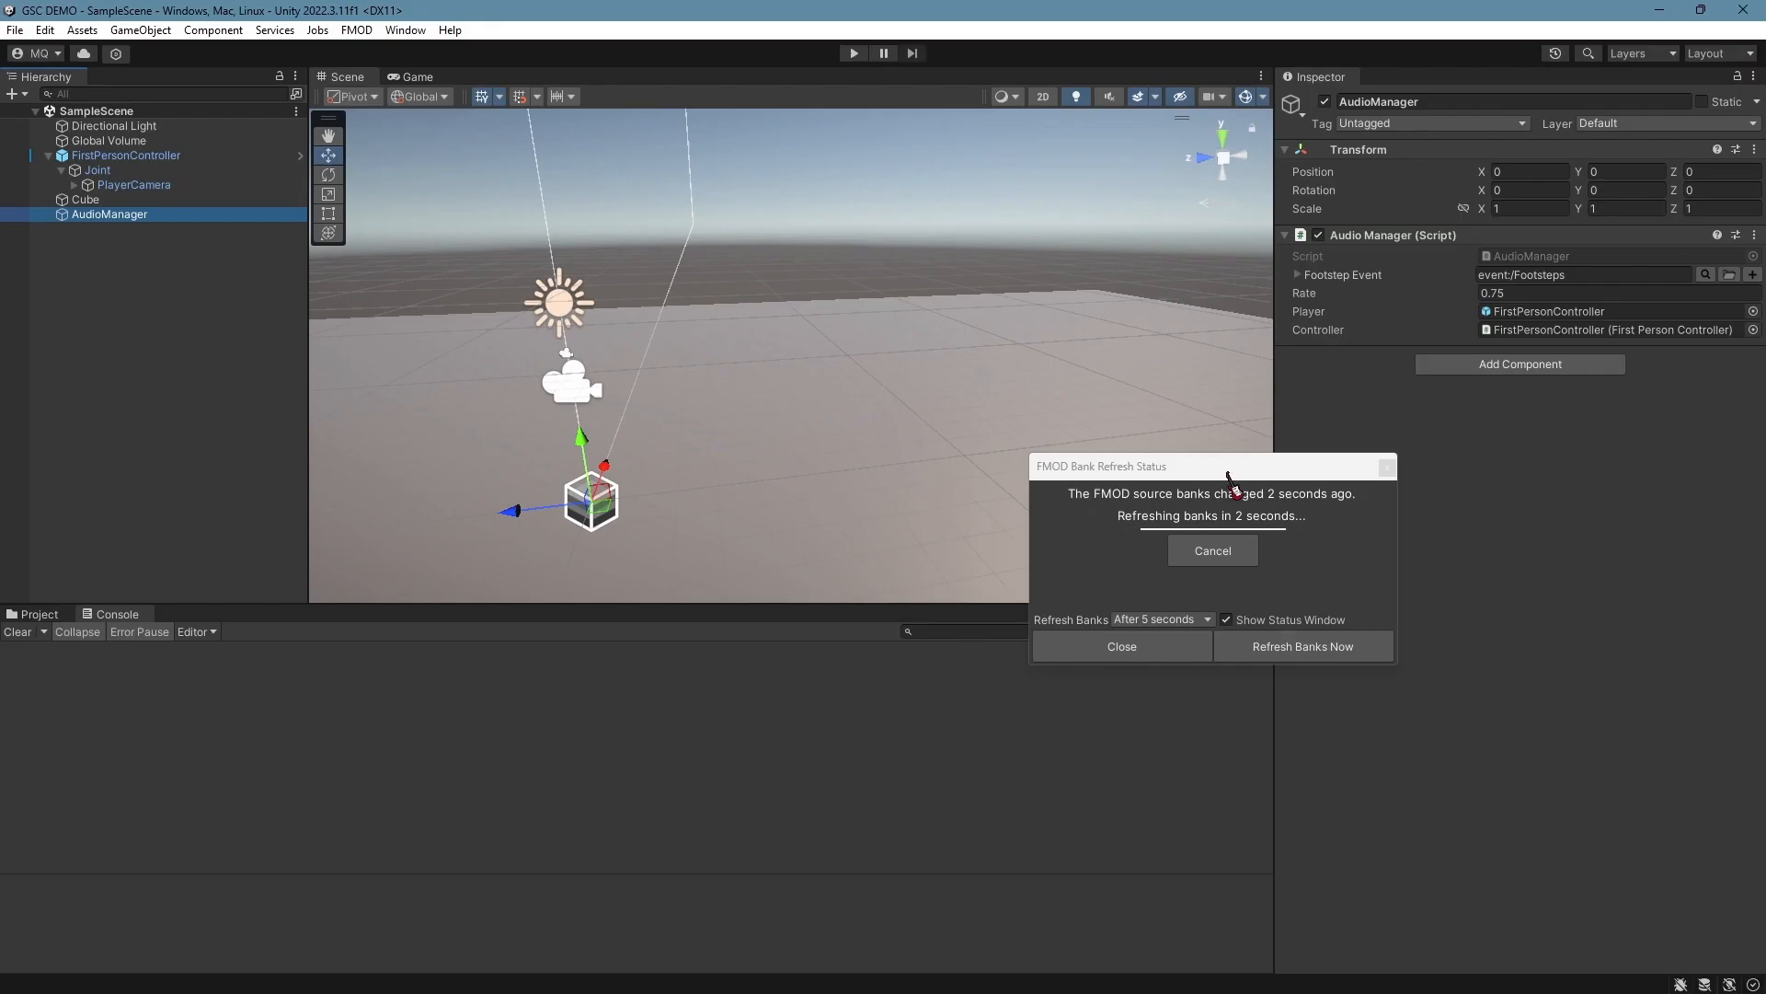
{"action": "left_click_drag", "start_coordinate": [1227, 470], "coordinate": [923, 420]}
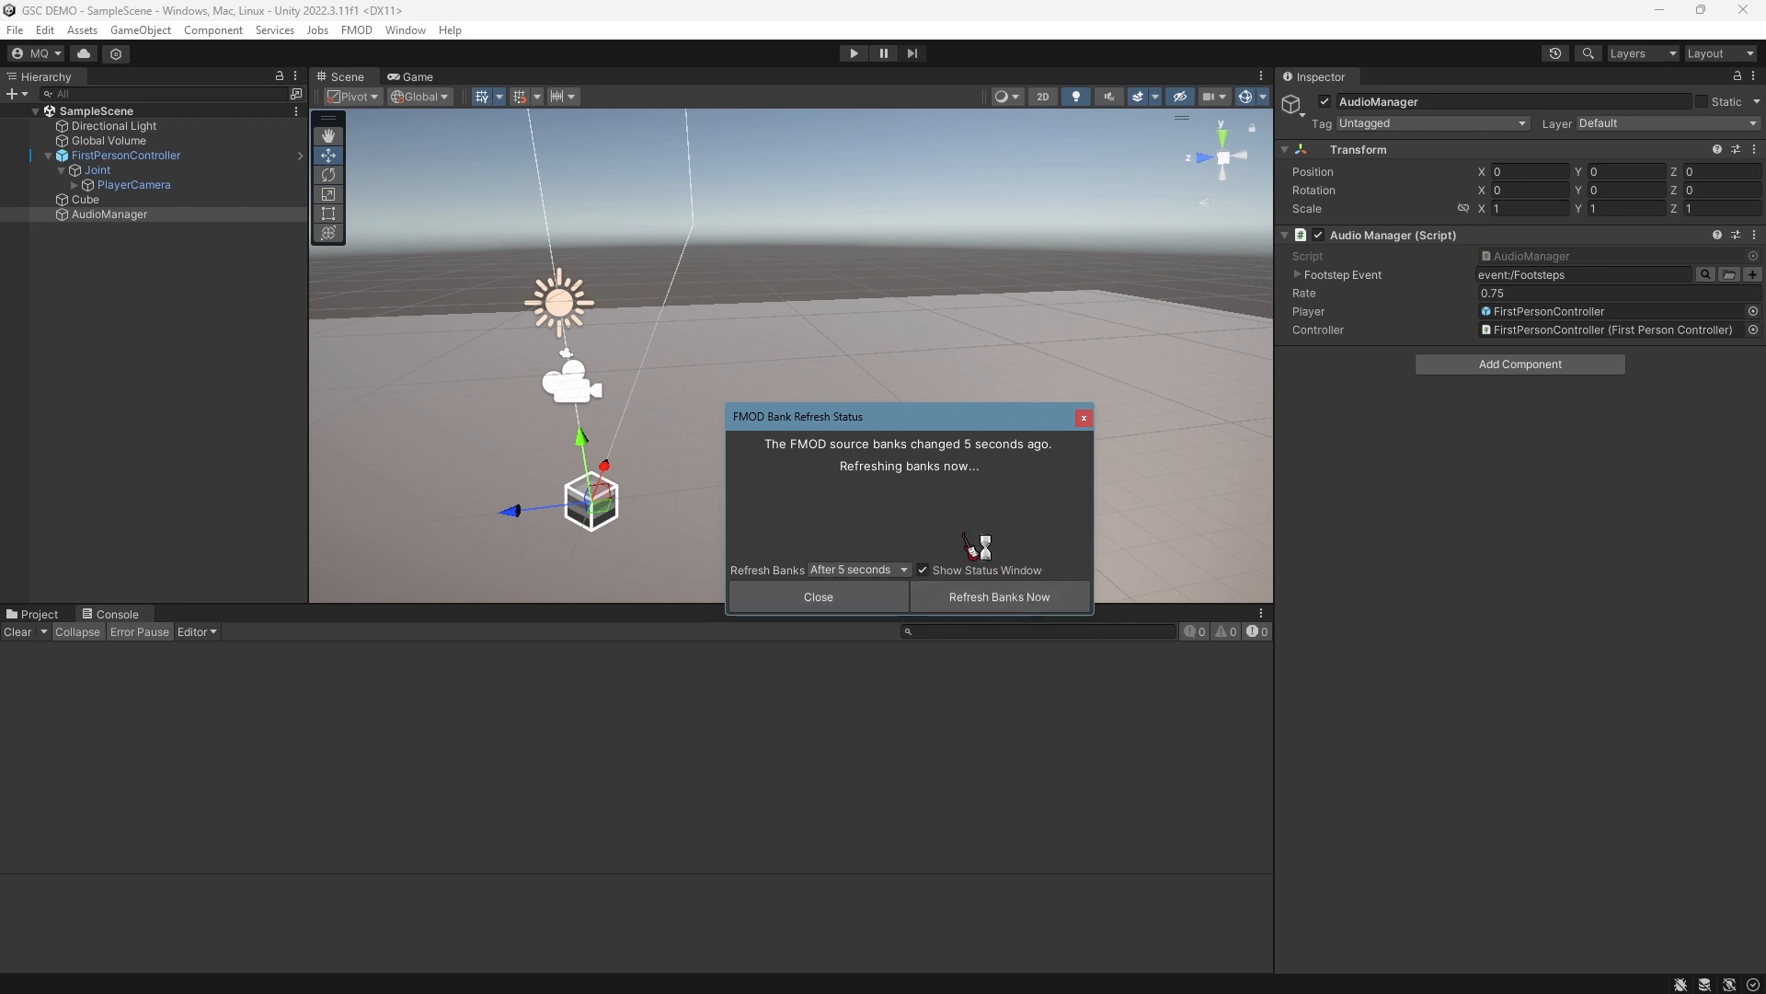
{"action": "left_click", "coordinate": [1083, 419]}
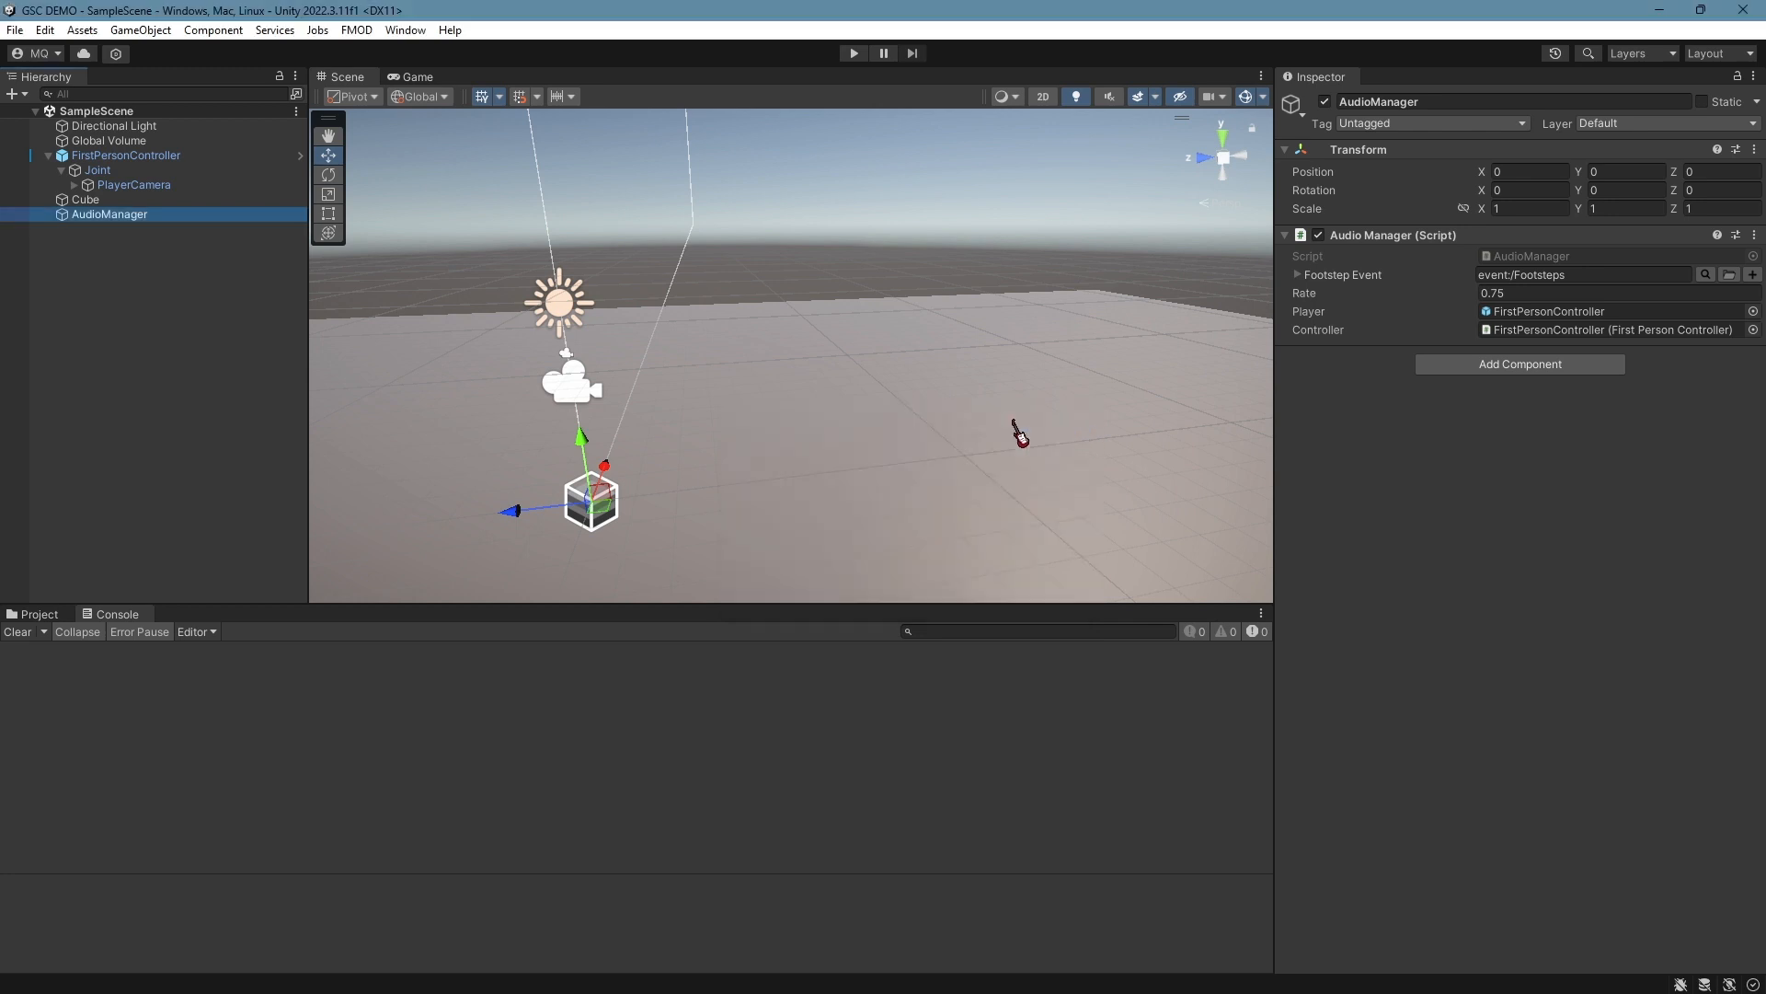
Switch to the GSC DEMO script in Visual Studio and add a serialized EventReference field BGTheme below FootstepEvent, saving the file
{"action": "right_click_drag", "start_coordinate": [1017, 426], "coordinate": [626, 387]}
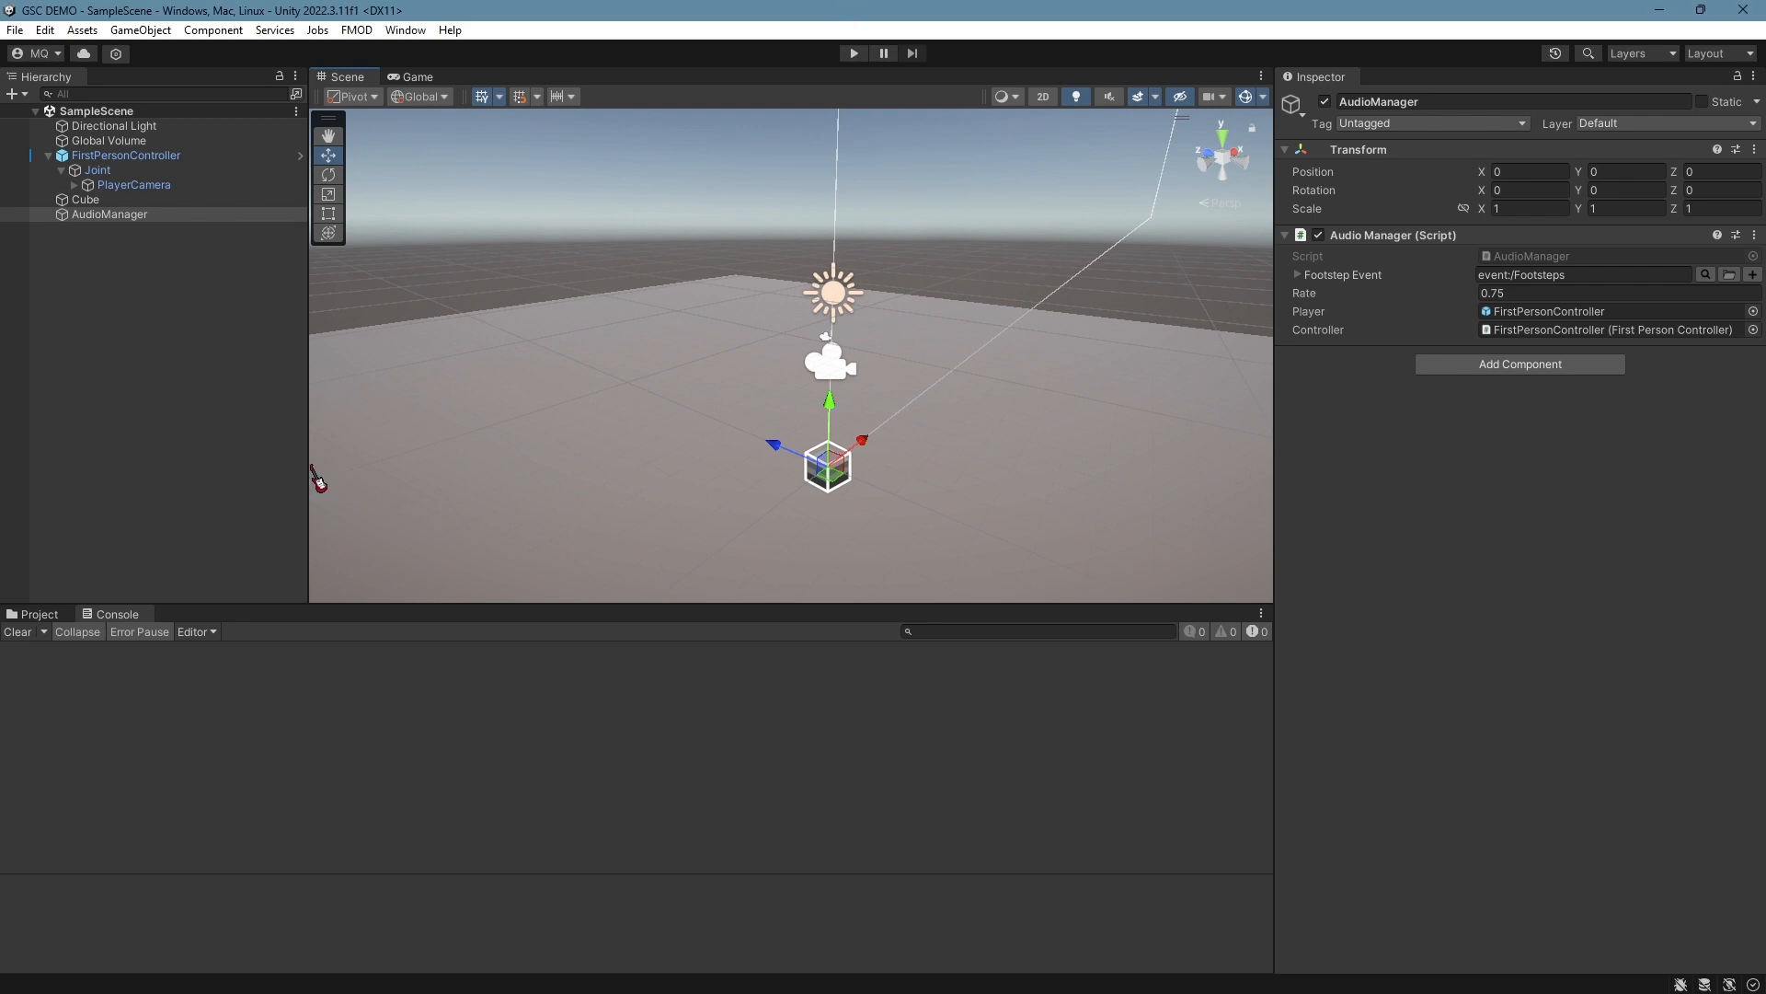
{"action": "left_click", "coordinate": [1501, 292]}
{"action": "key", "text": "alt+Tab"}
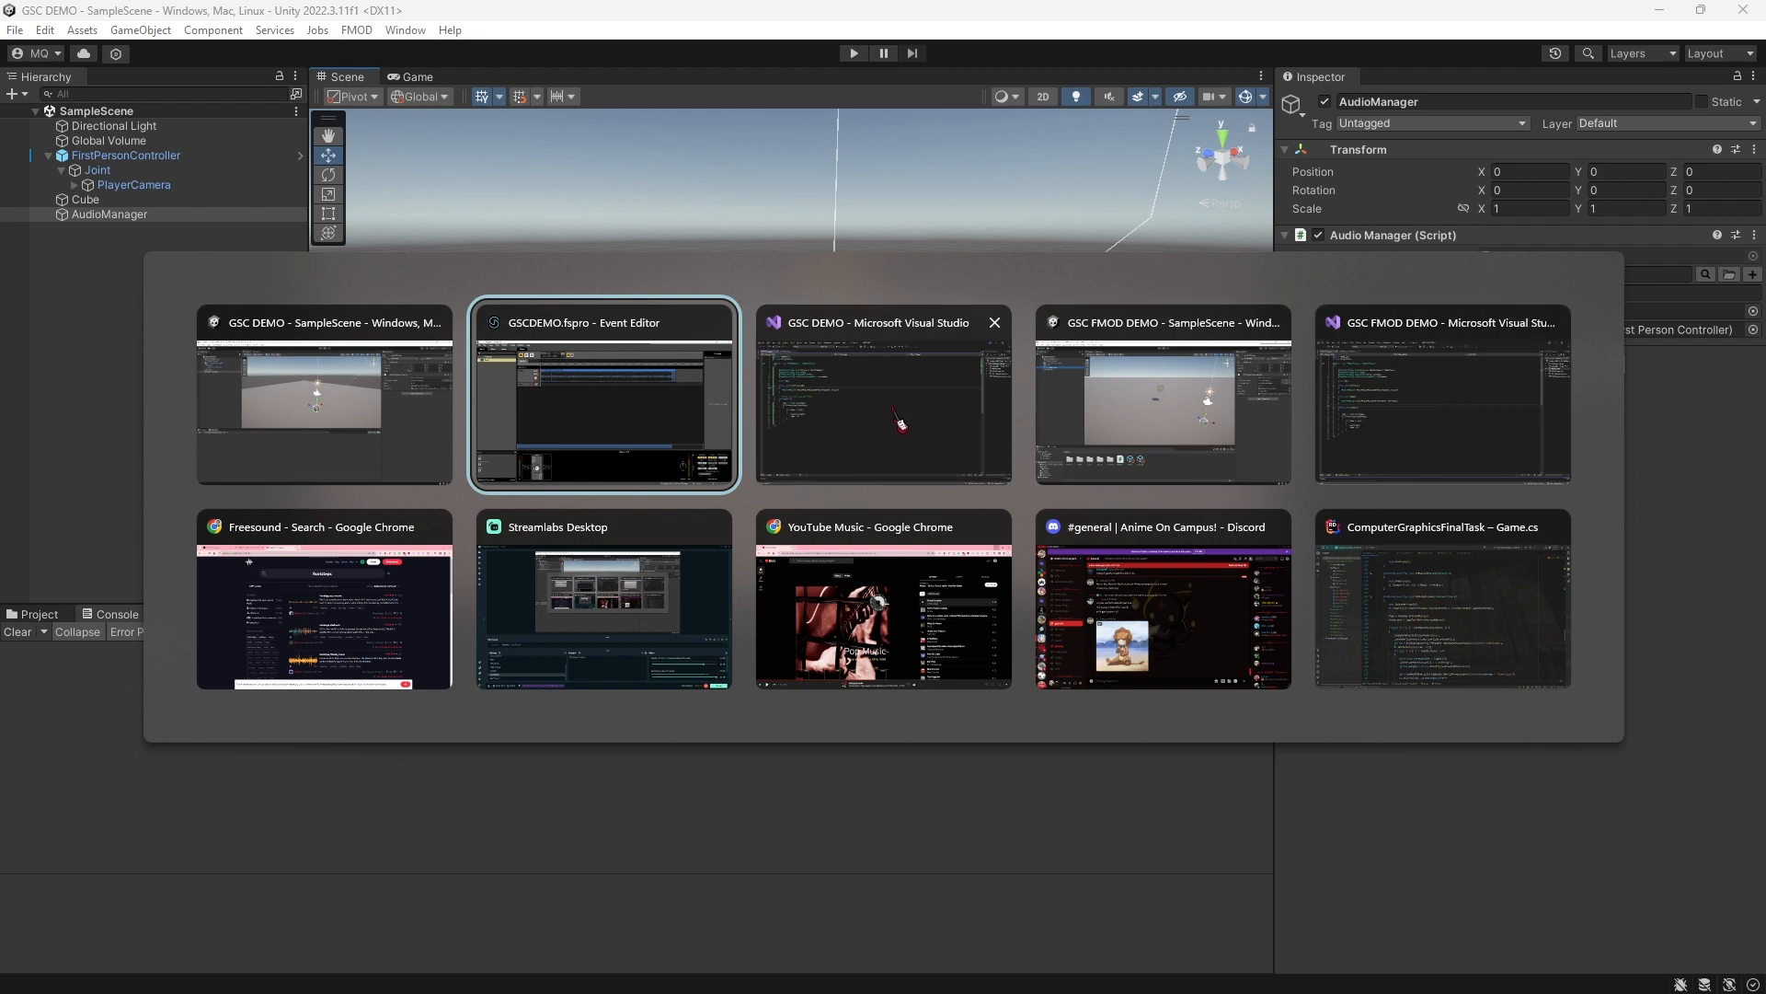
{"action": "left_click", "coordinate": [863, 424]}
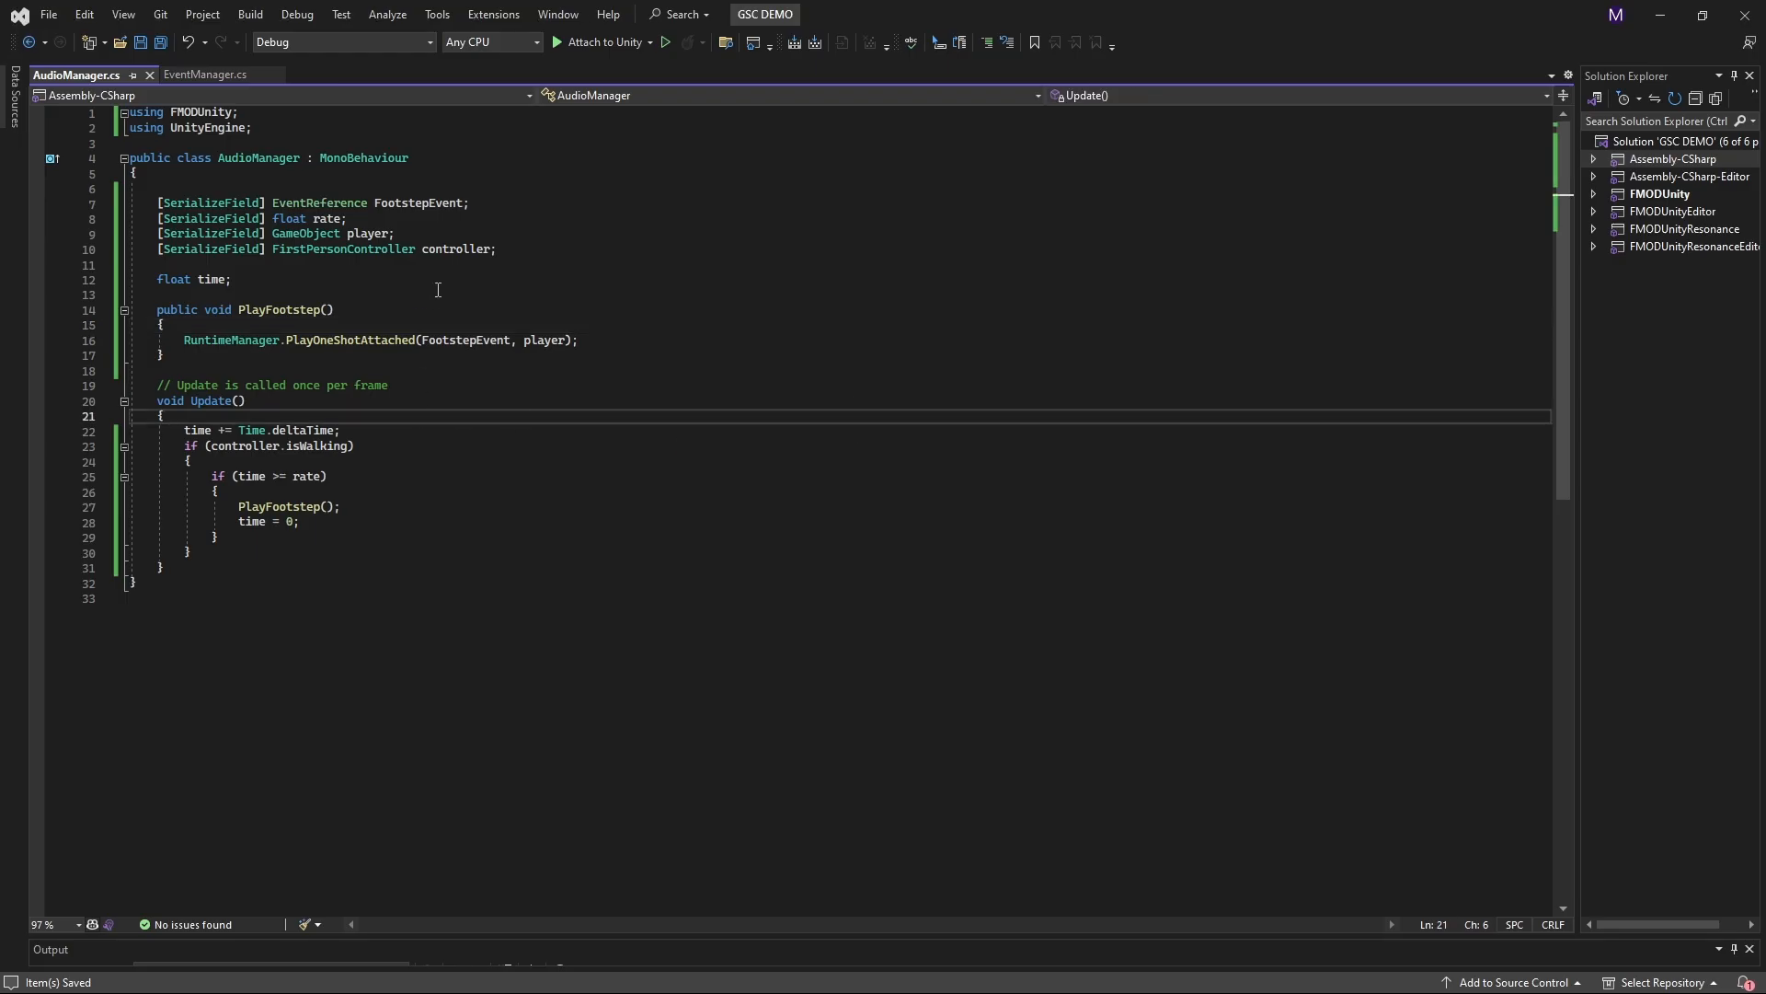
{"action": "left_click", "coordinate": [502, 202]}
{"action": "key", "text": "Return"}
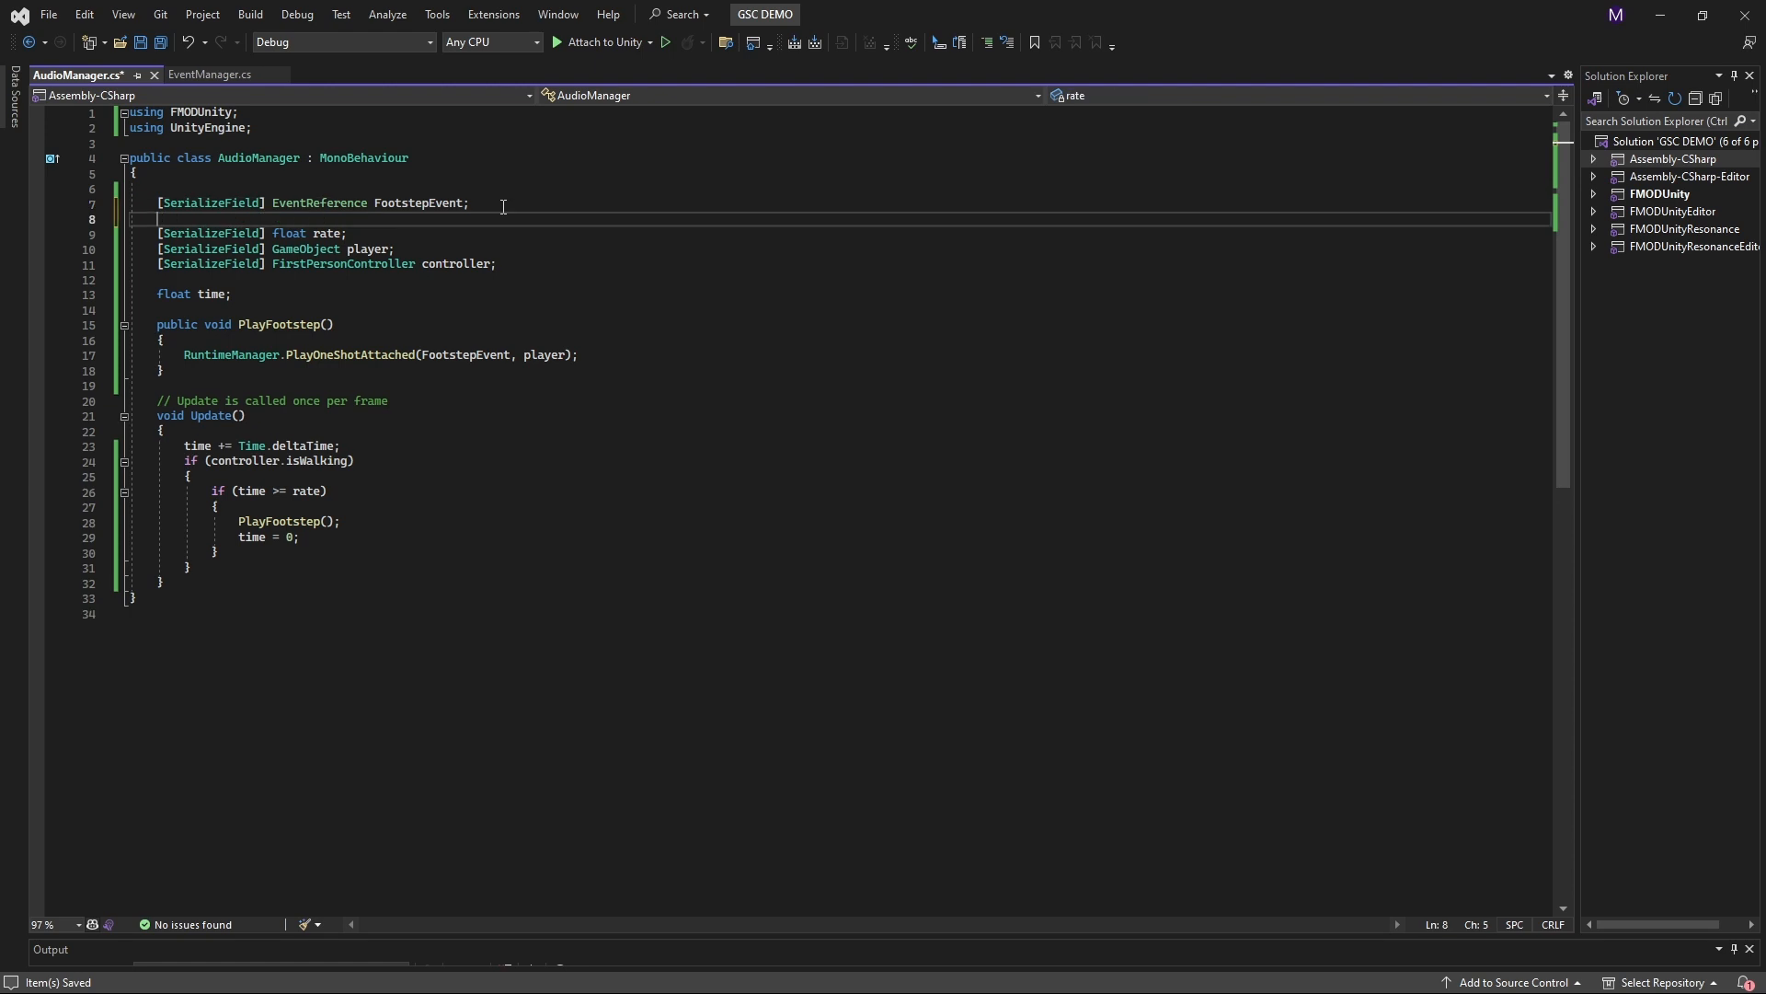
{"action": "type", "text": "[SerializeField] EventReference FootstepEvent;"}
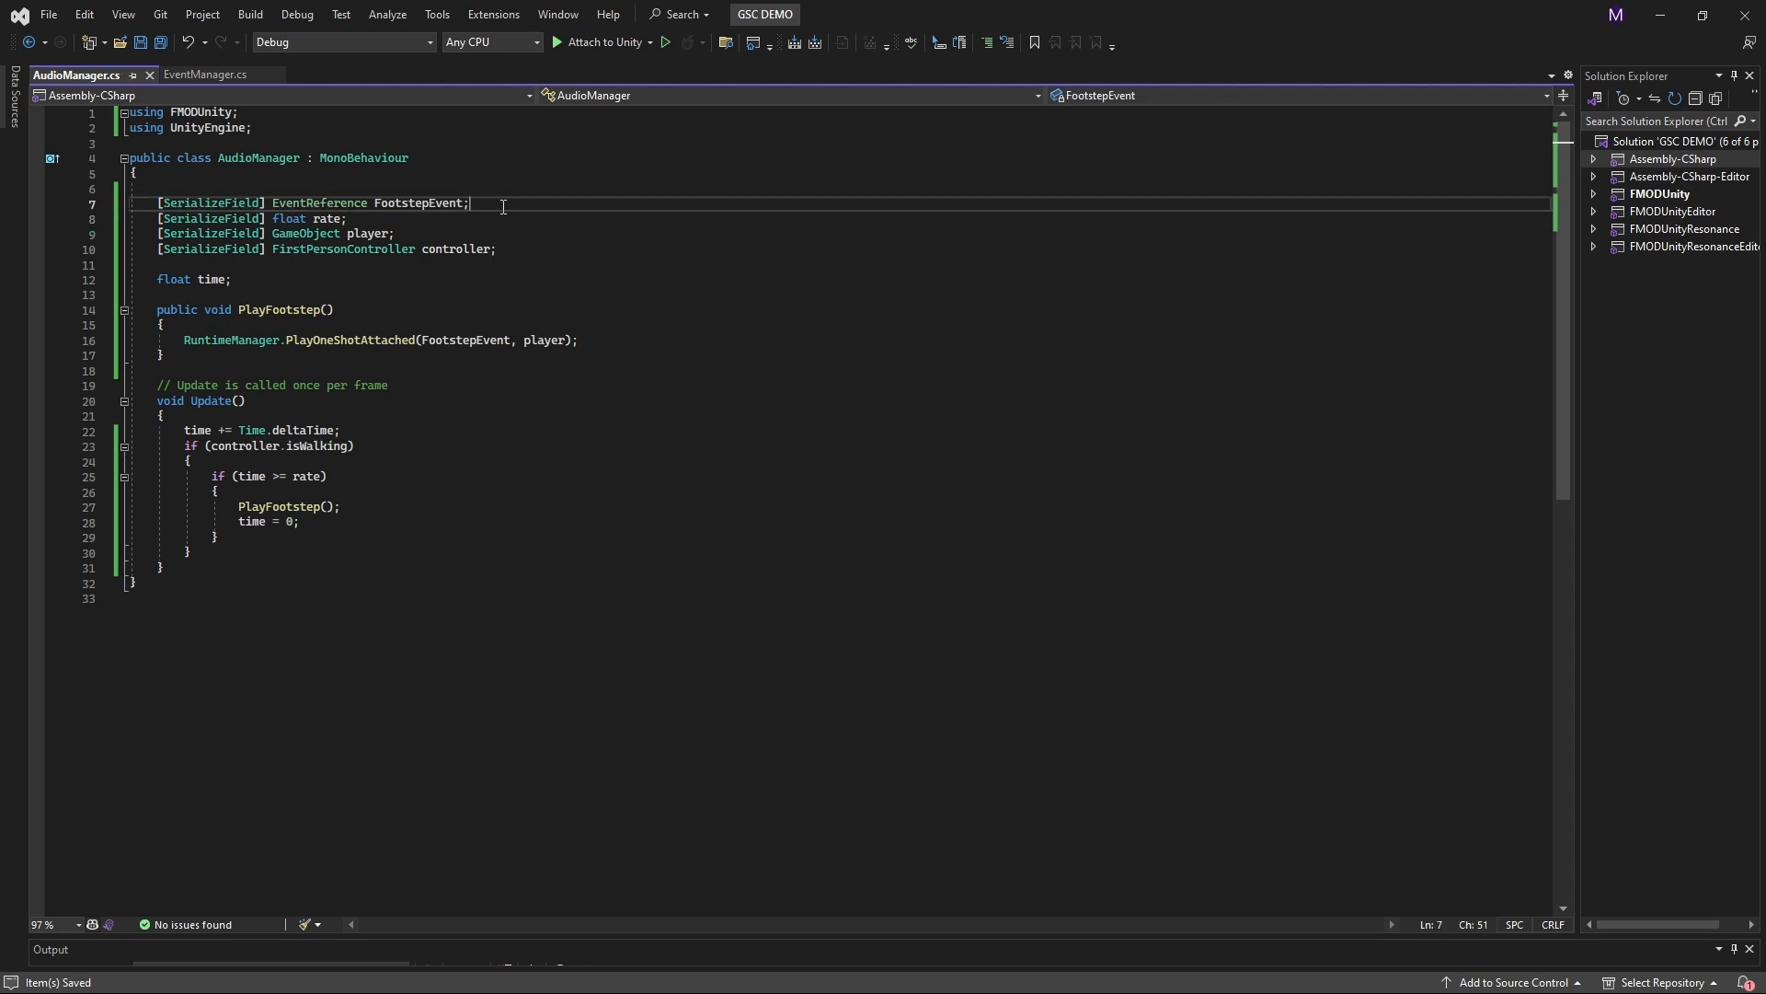
{"action": "double_click", "coordinate": [430, 219]}
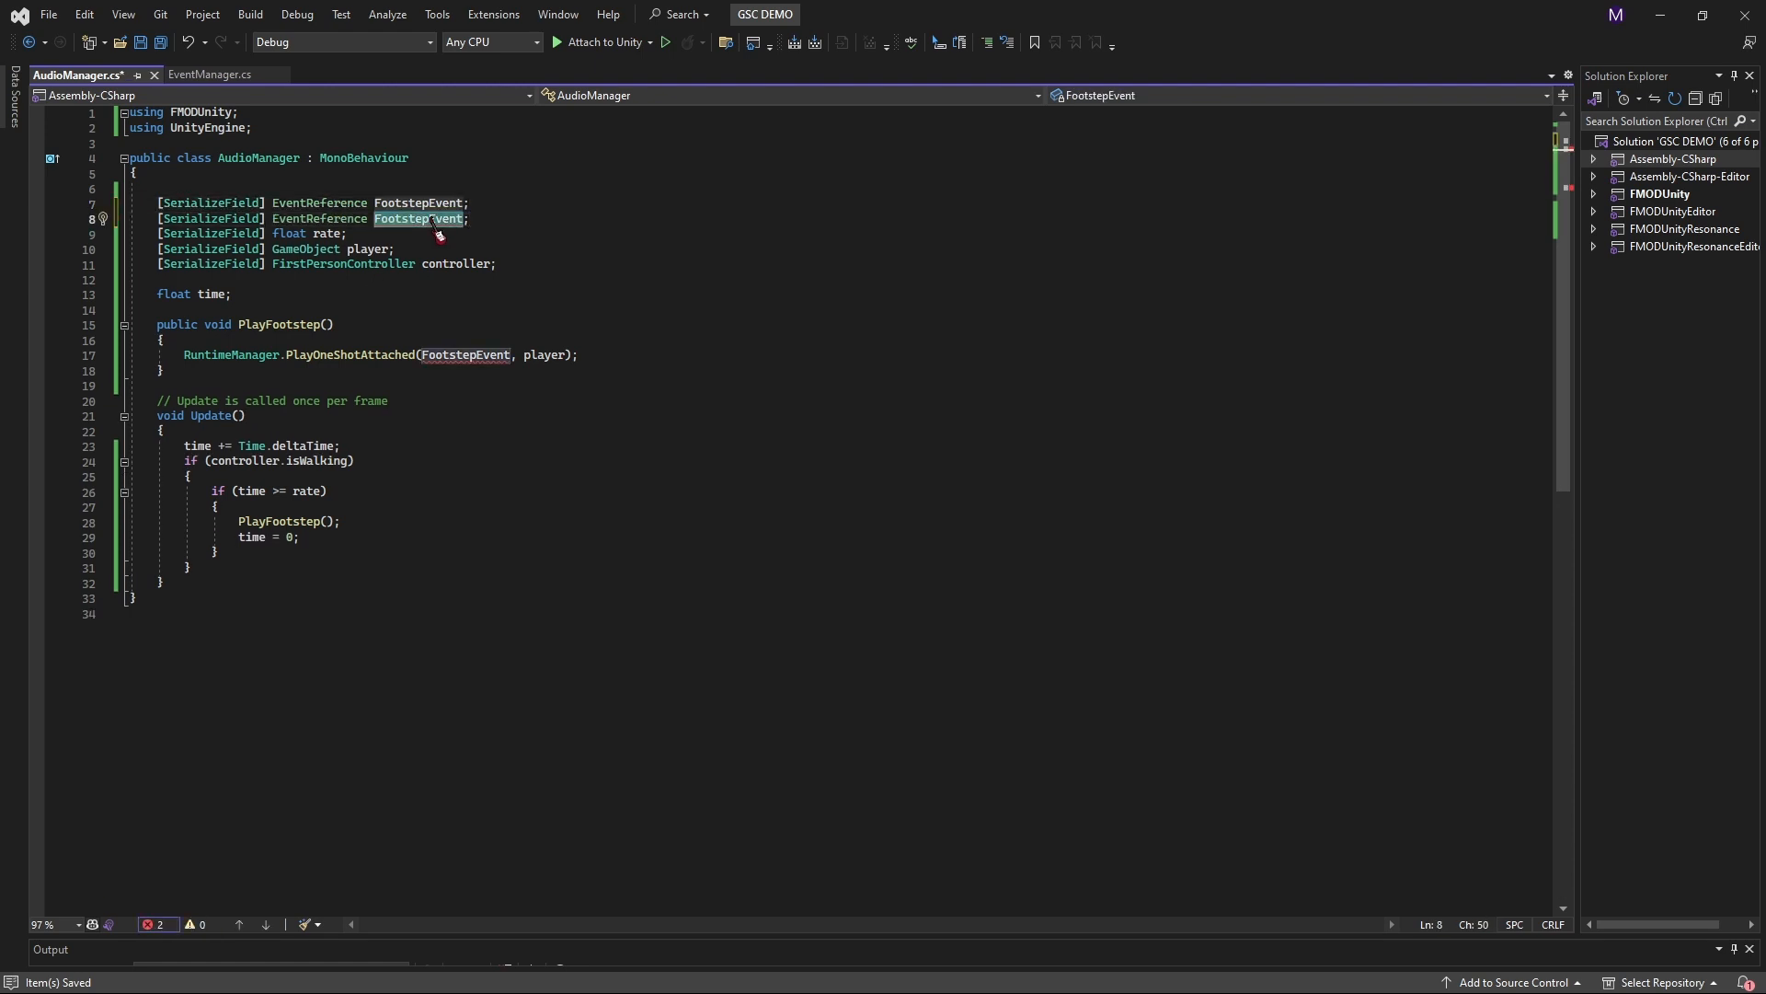
{"action": "type", "text": "BGThem"}
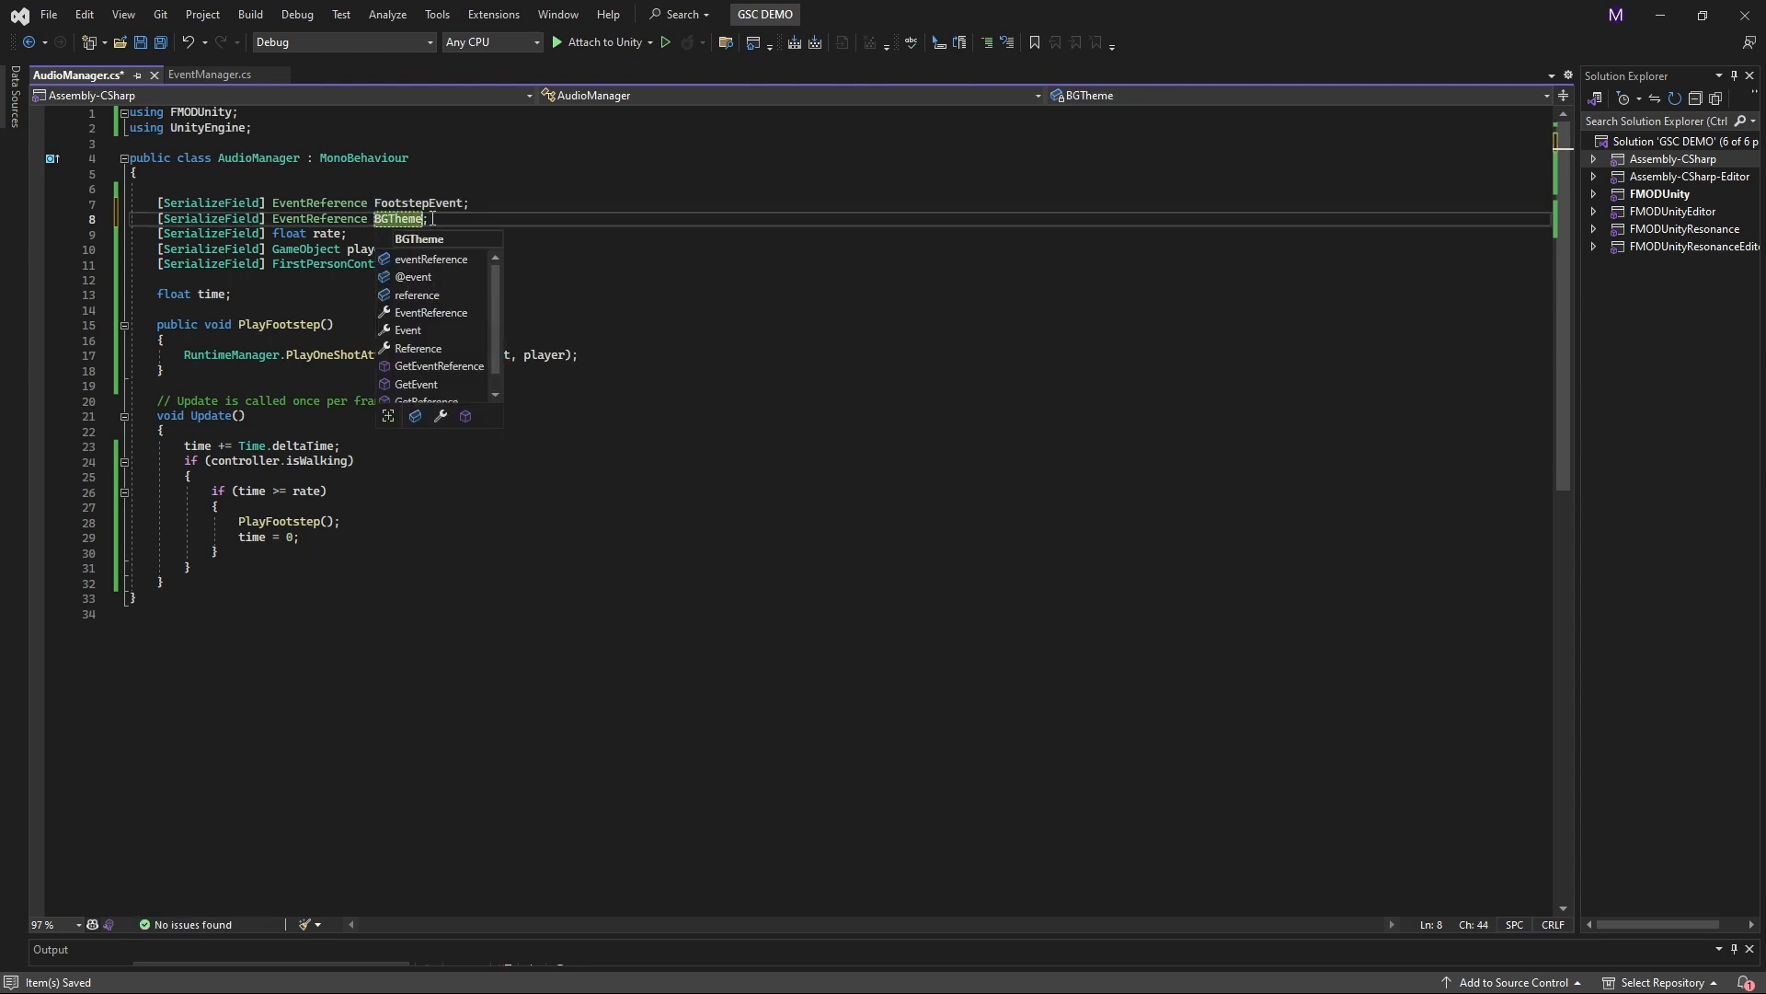
{"action": "left_click", "coordinate": [642, 271]}
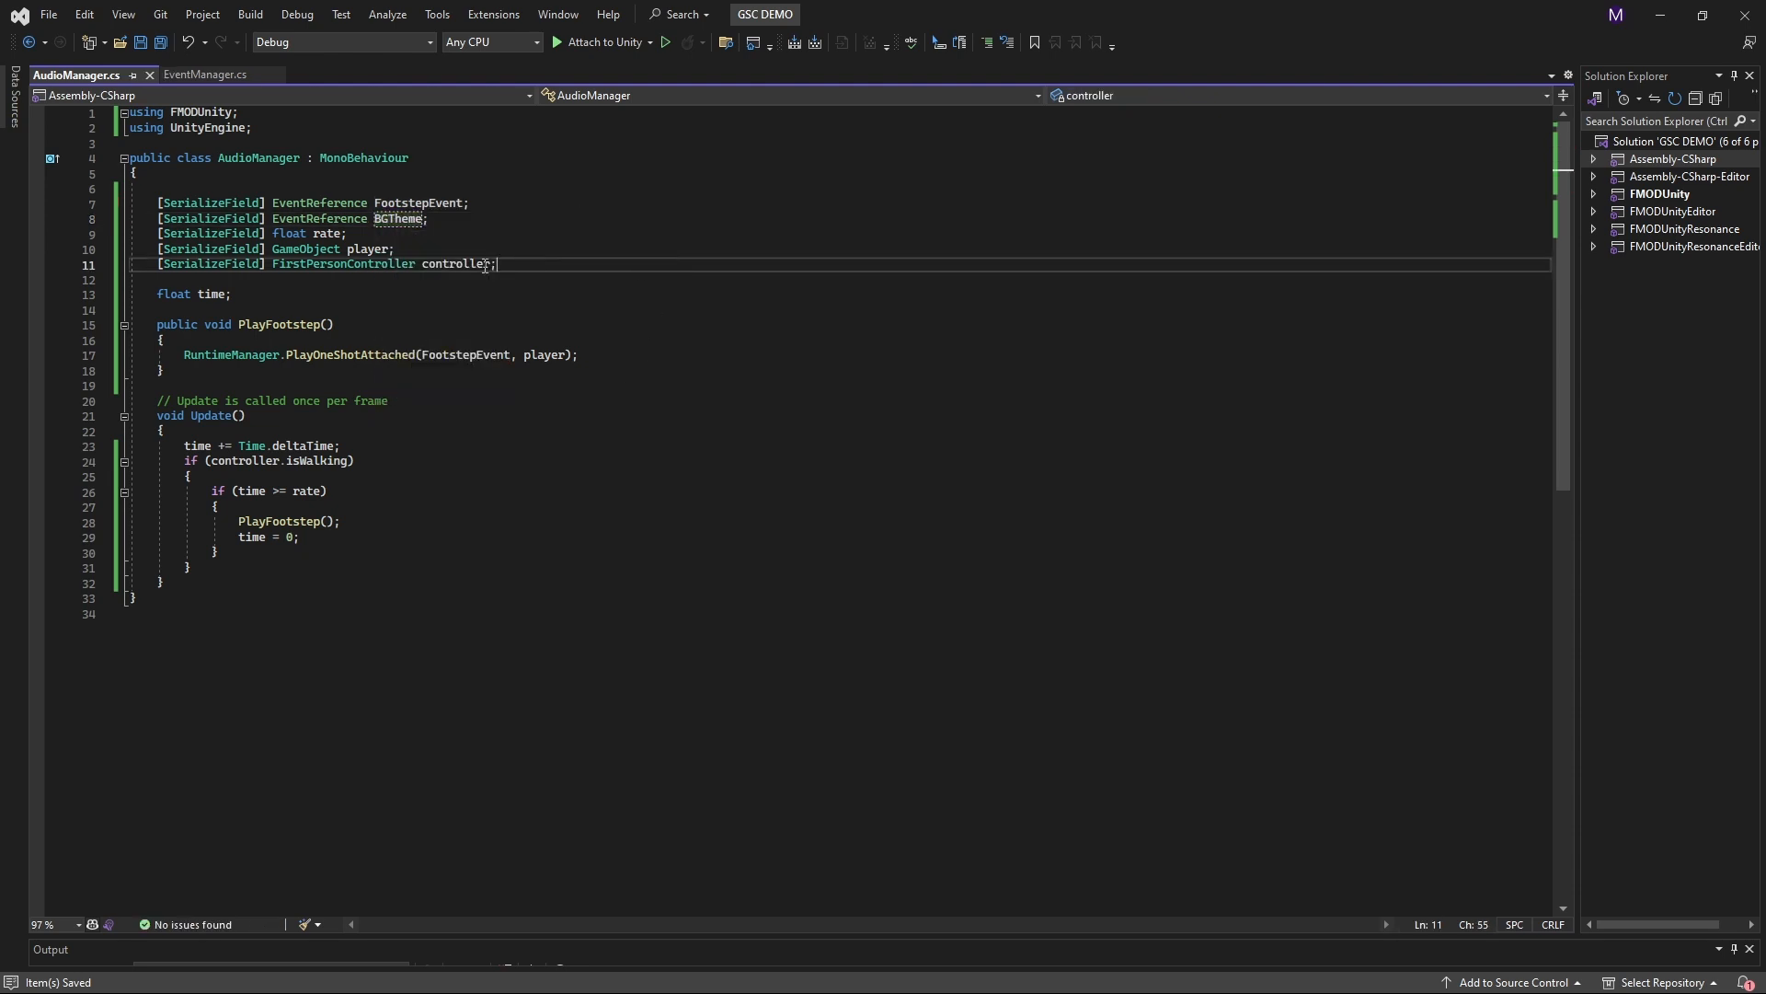
Add a public PlayBGTheme() method below PlayFootstep() that calls RuntimeManager.PlayOneShotAttached(BGTheme, player), and save the script
{"action": "left_click", "coordinate": [600, 363]}
{"action": "left_click", "coordinate": [570, 368]}
{"action": "key", "text": "Return"}
{"action": "key", "text": "Return"}
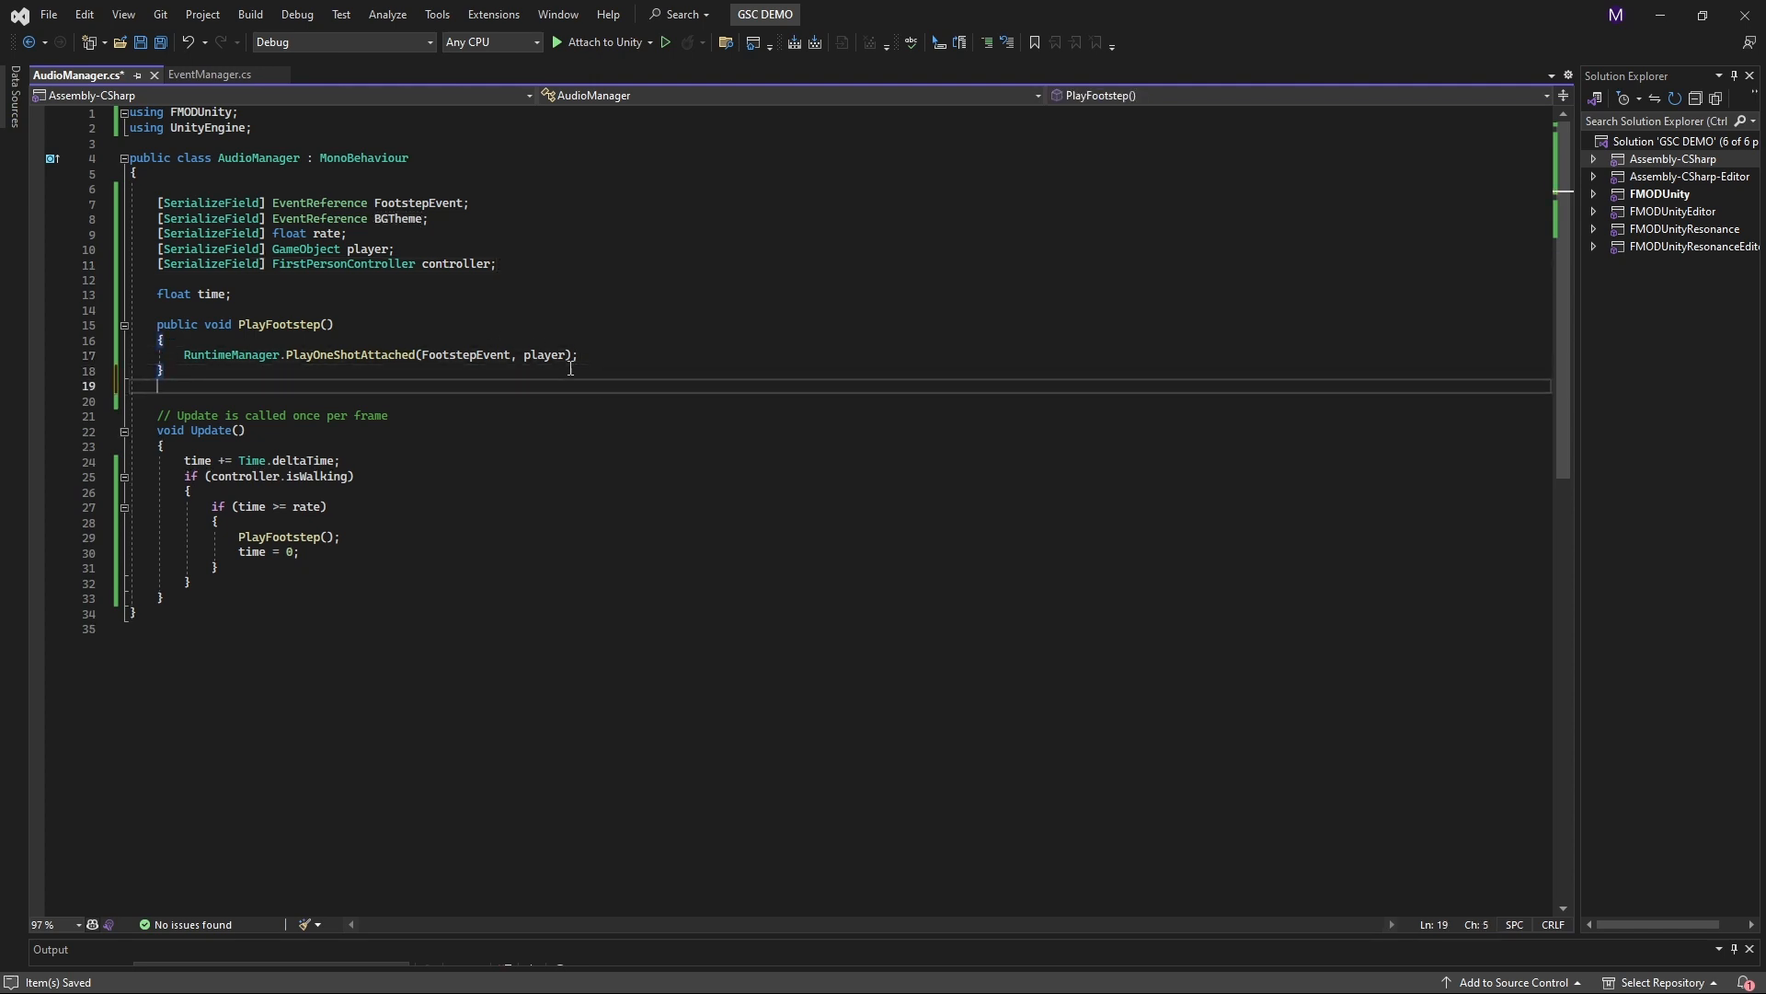
{"action": "type", "text": "public void"}
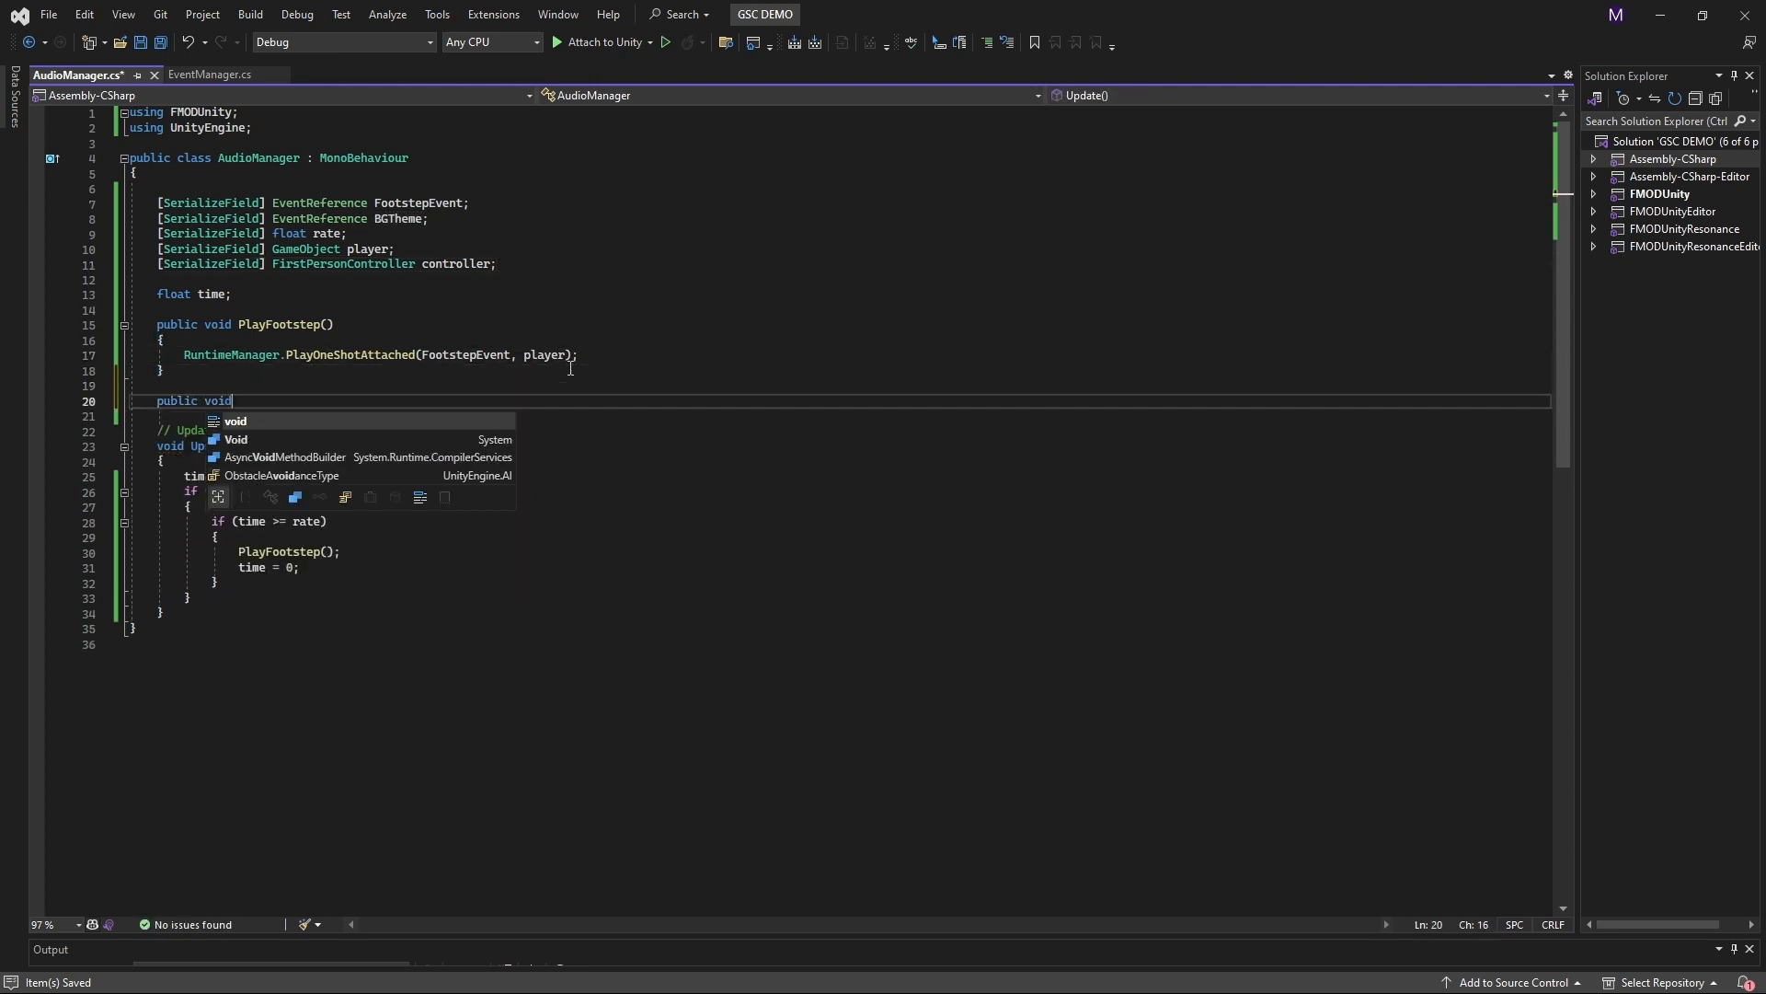
{"action": "key", "text": "Tab"}
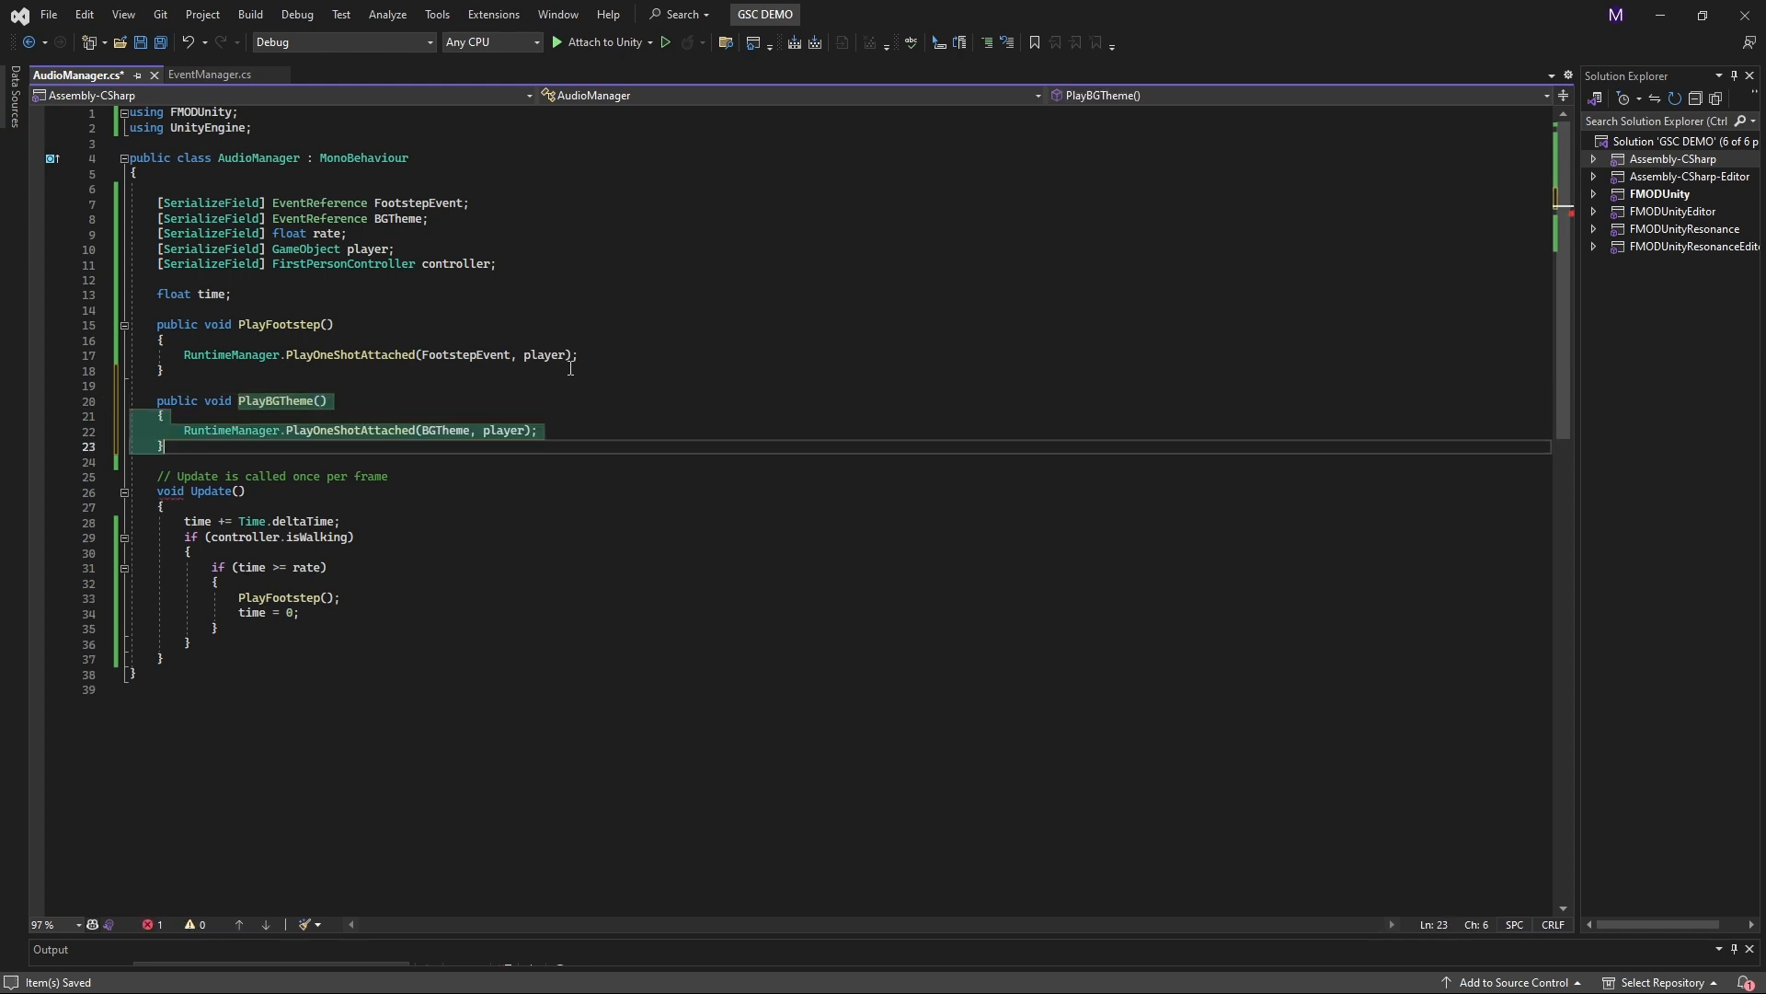
{"action": "key", "text": "ctrl+s"}
{"action": "left_click", "coordinate": [631, 415]}
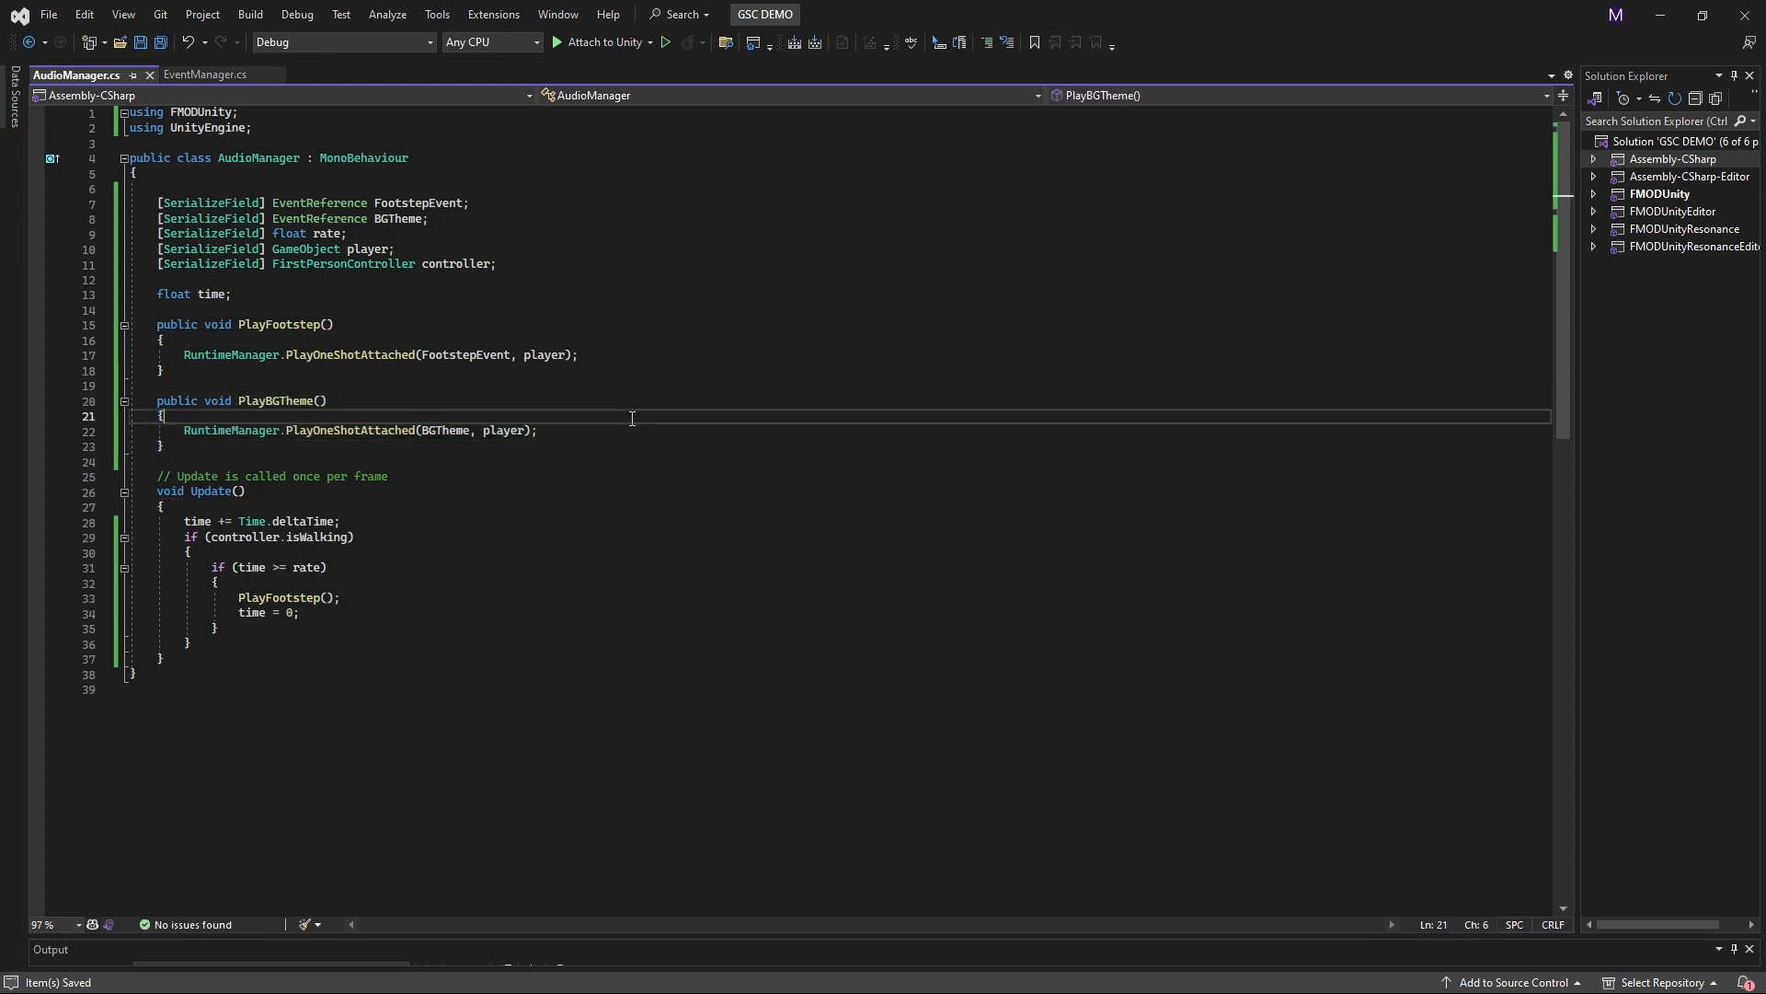
{"action": "left_click", "coordinate": [607, 433]}
{"action": "left_click", "coordinate": [597, 443]}
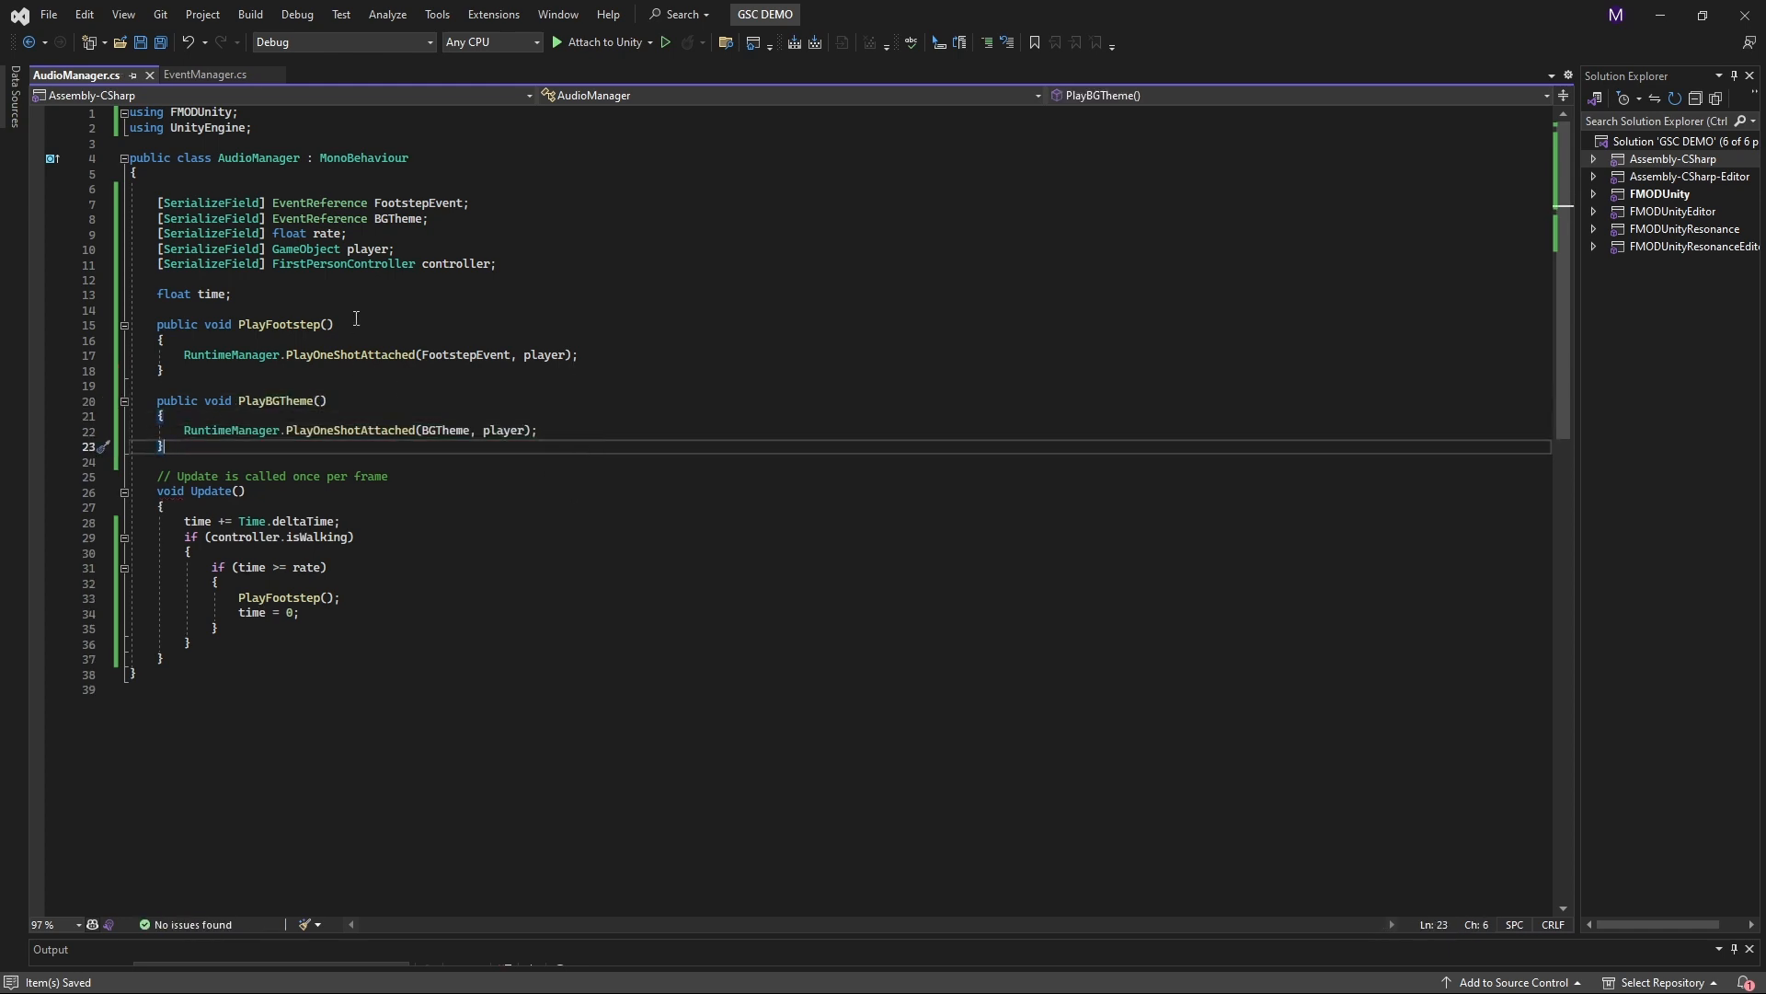
Add a private Start() method below the time variable that calls PlayBGTheme(), and save the script
{"action": "left_click", "coordinate": [278, 295]}
{"action": "key", "text": "Return"}
{"action": "key", "text": "Return"}
{"action": "type", "text": "start"}
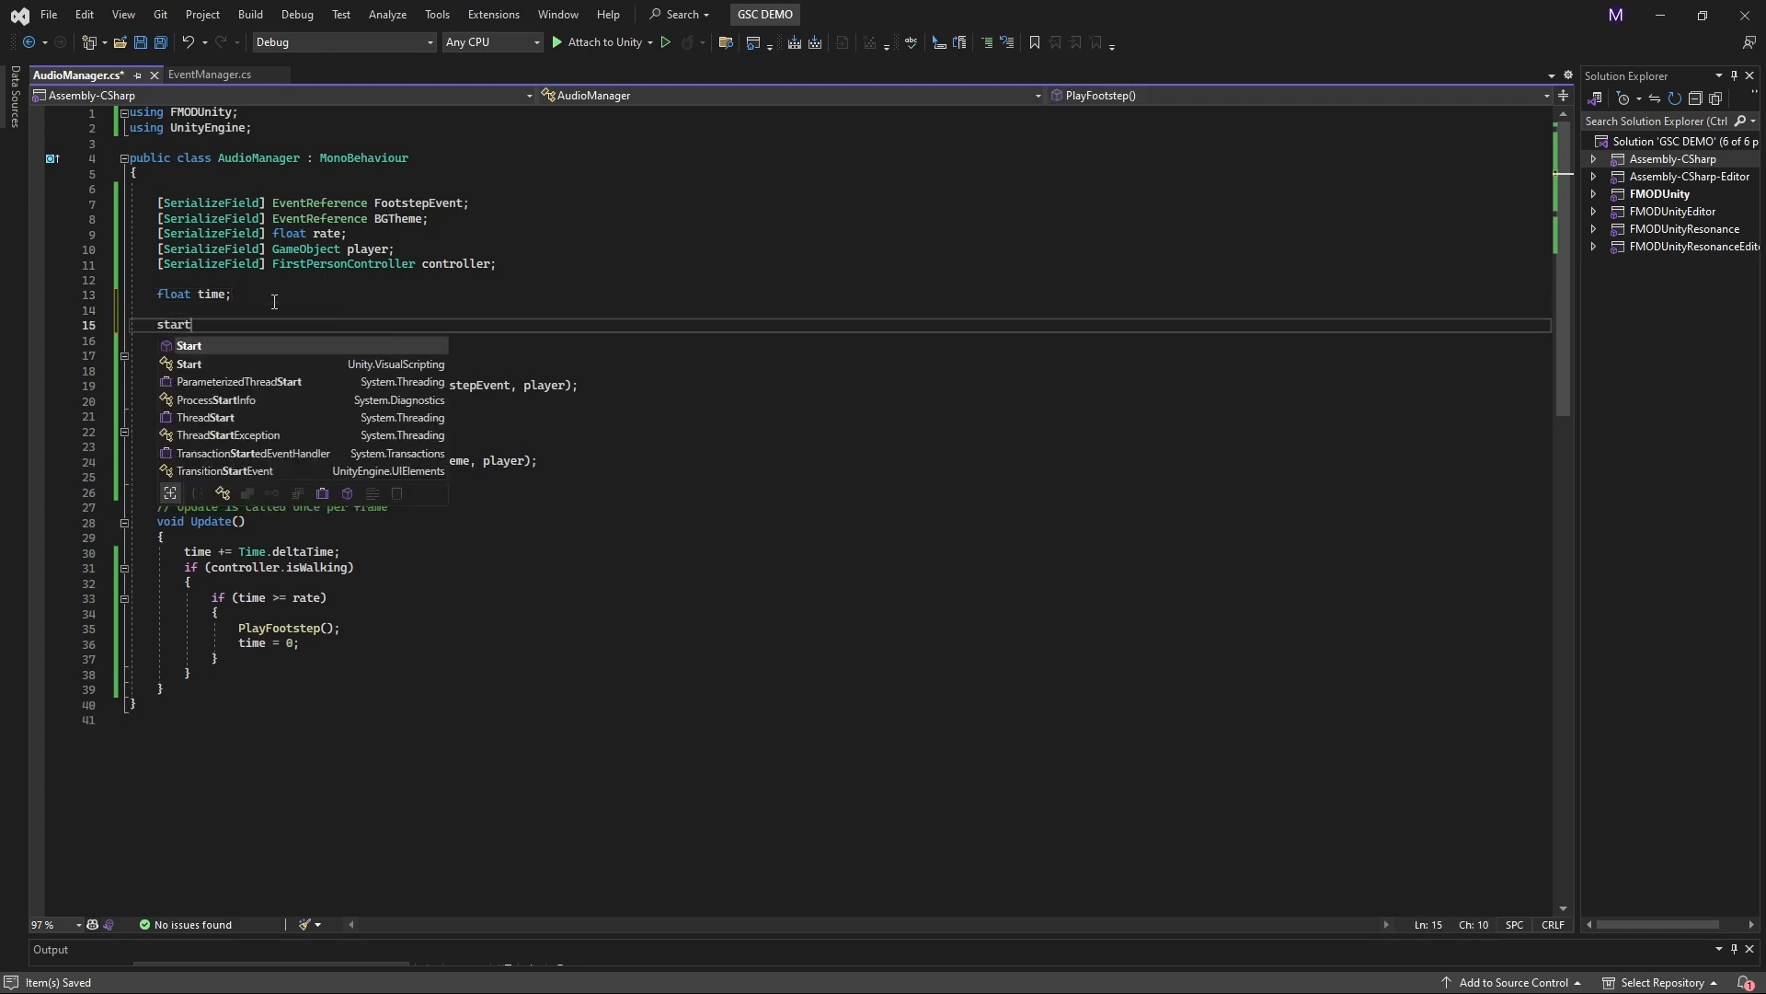
{"action": "key", "text": "Tab"}
{"action": "key", "text": "Tab"}
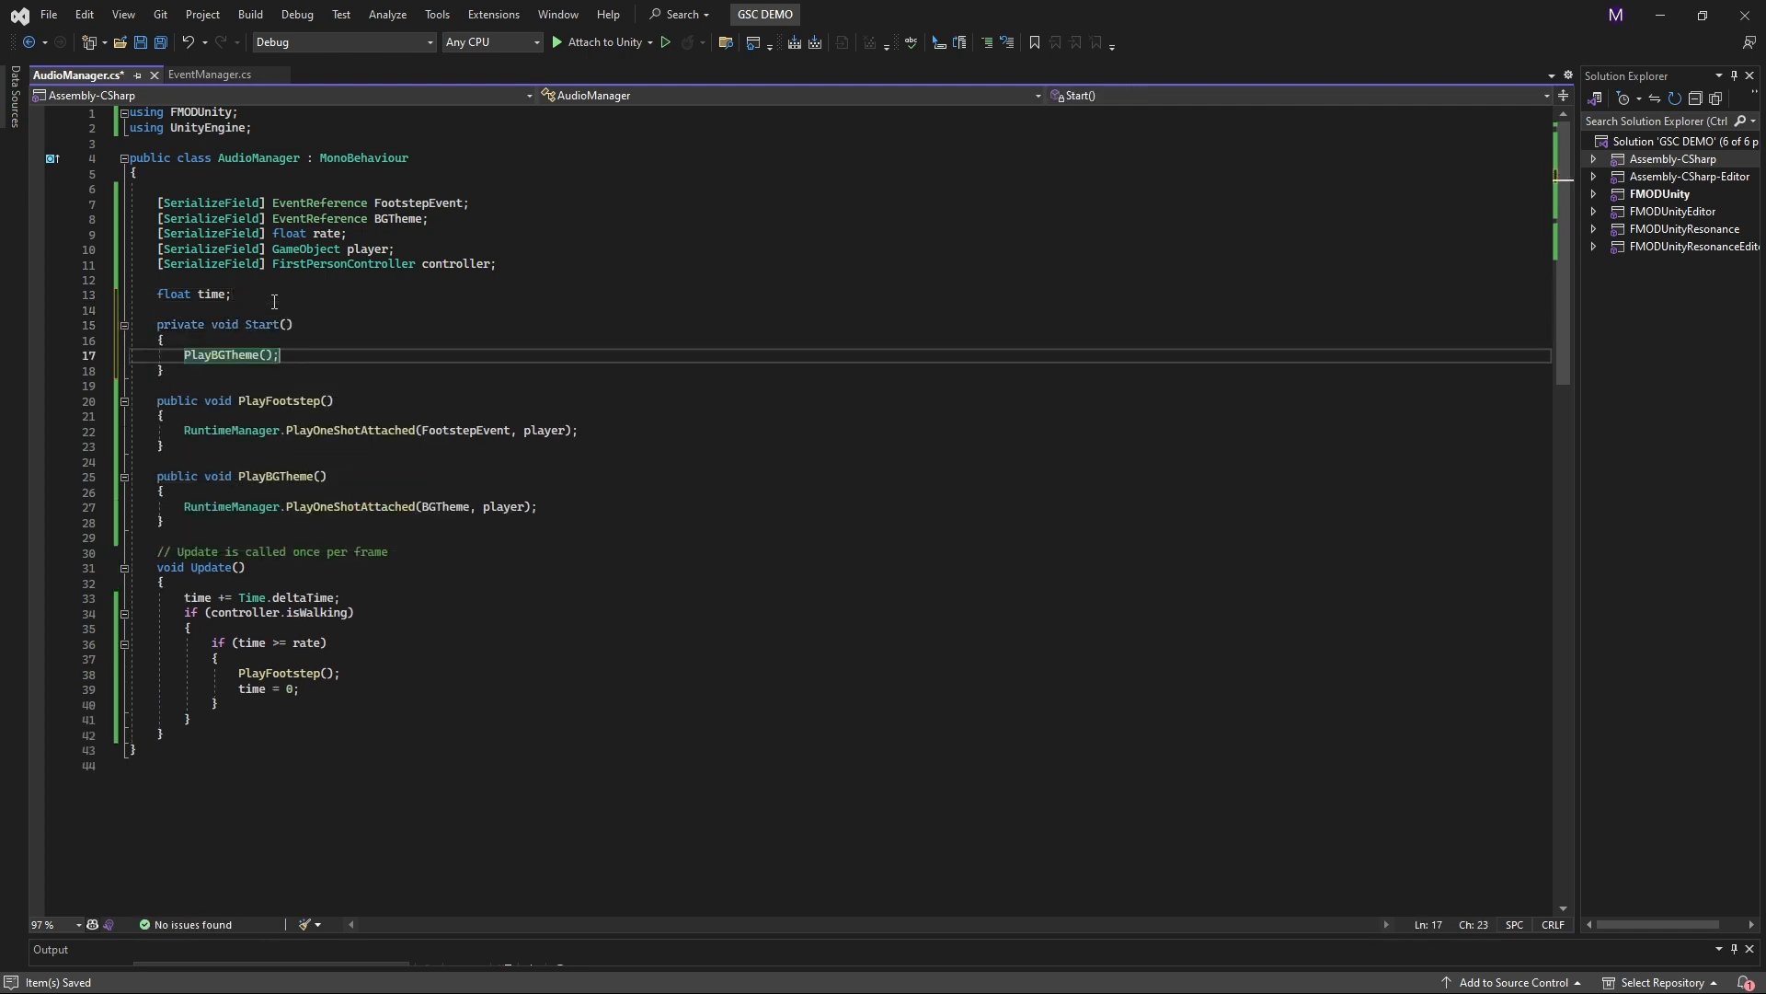
{"action": "left_click", "coordinate": [442, 521]}
{"action": "left_click", "coordinate": [731, 487]}
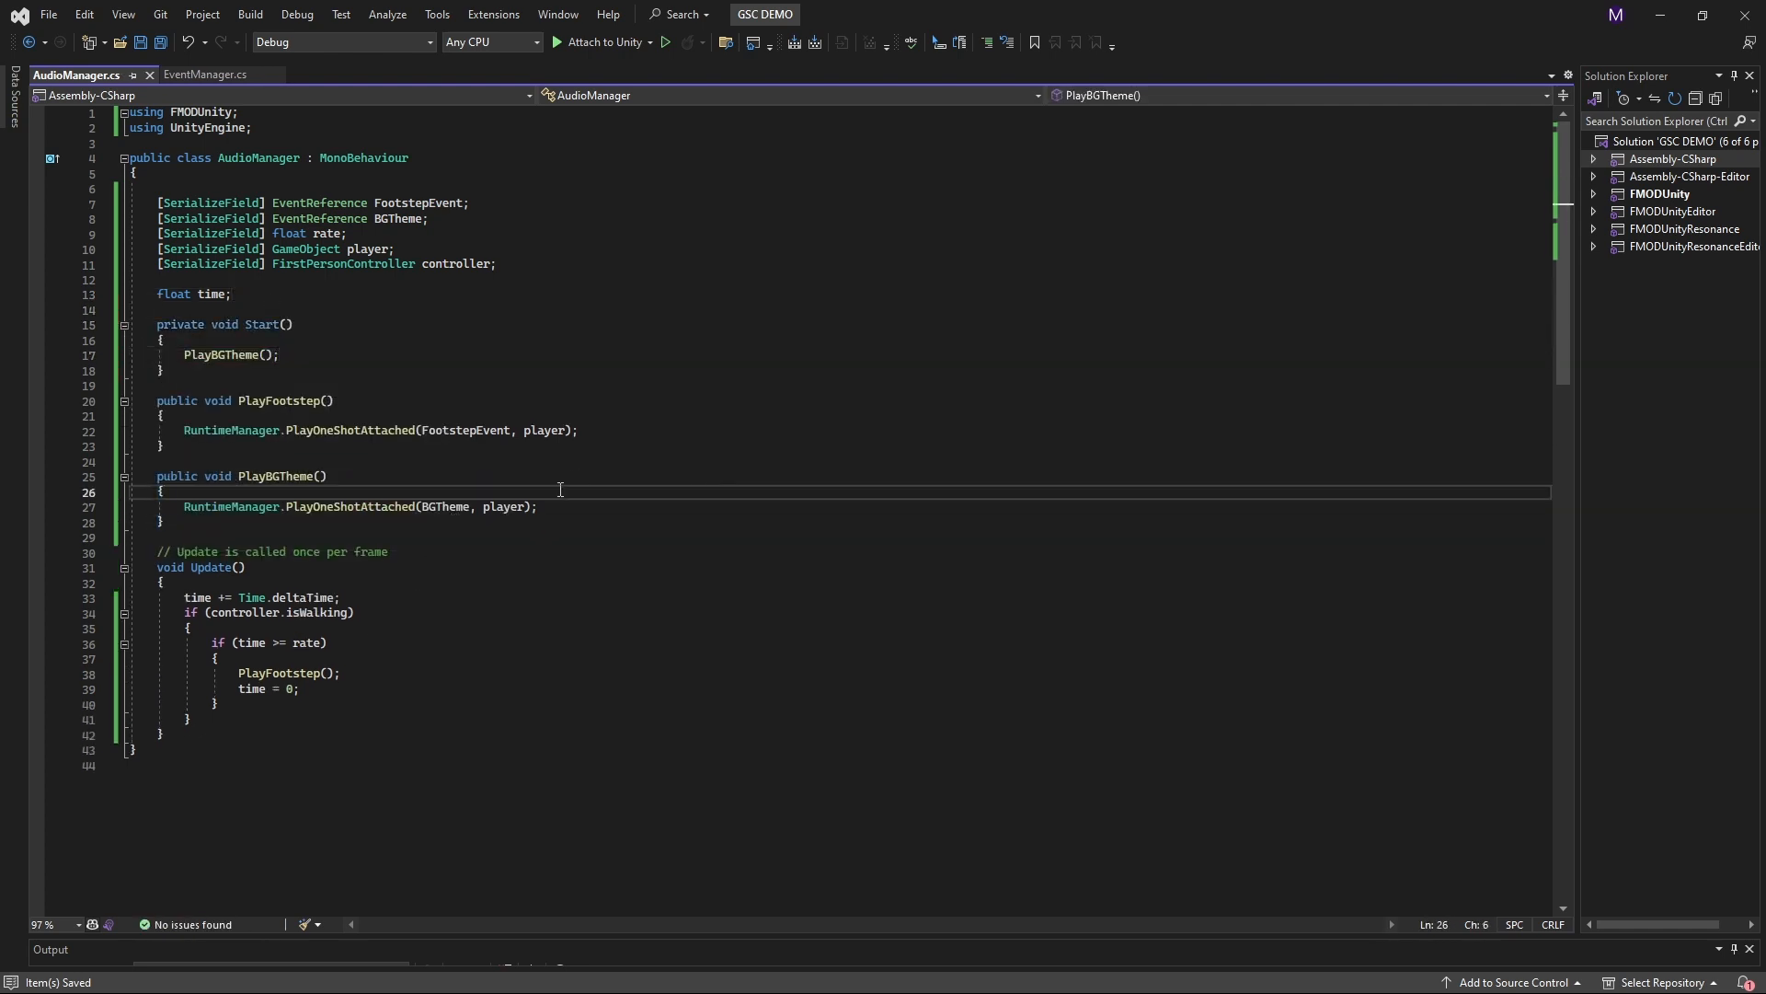
Change the call in PlayBGTheme() to RuntimeManager.PlayOneShot(BGTheme), dropping the player argument, and save the script
{"action": "double_click", "coordinate": [351, 506]}
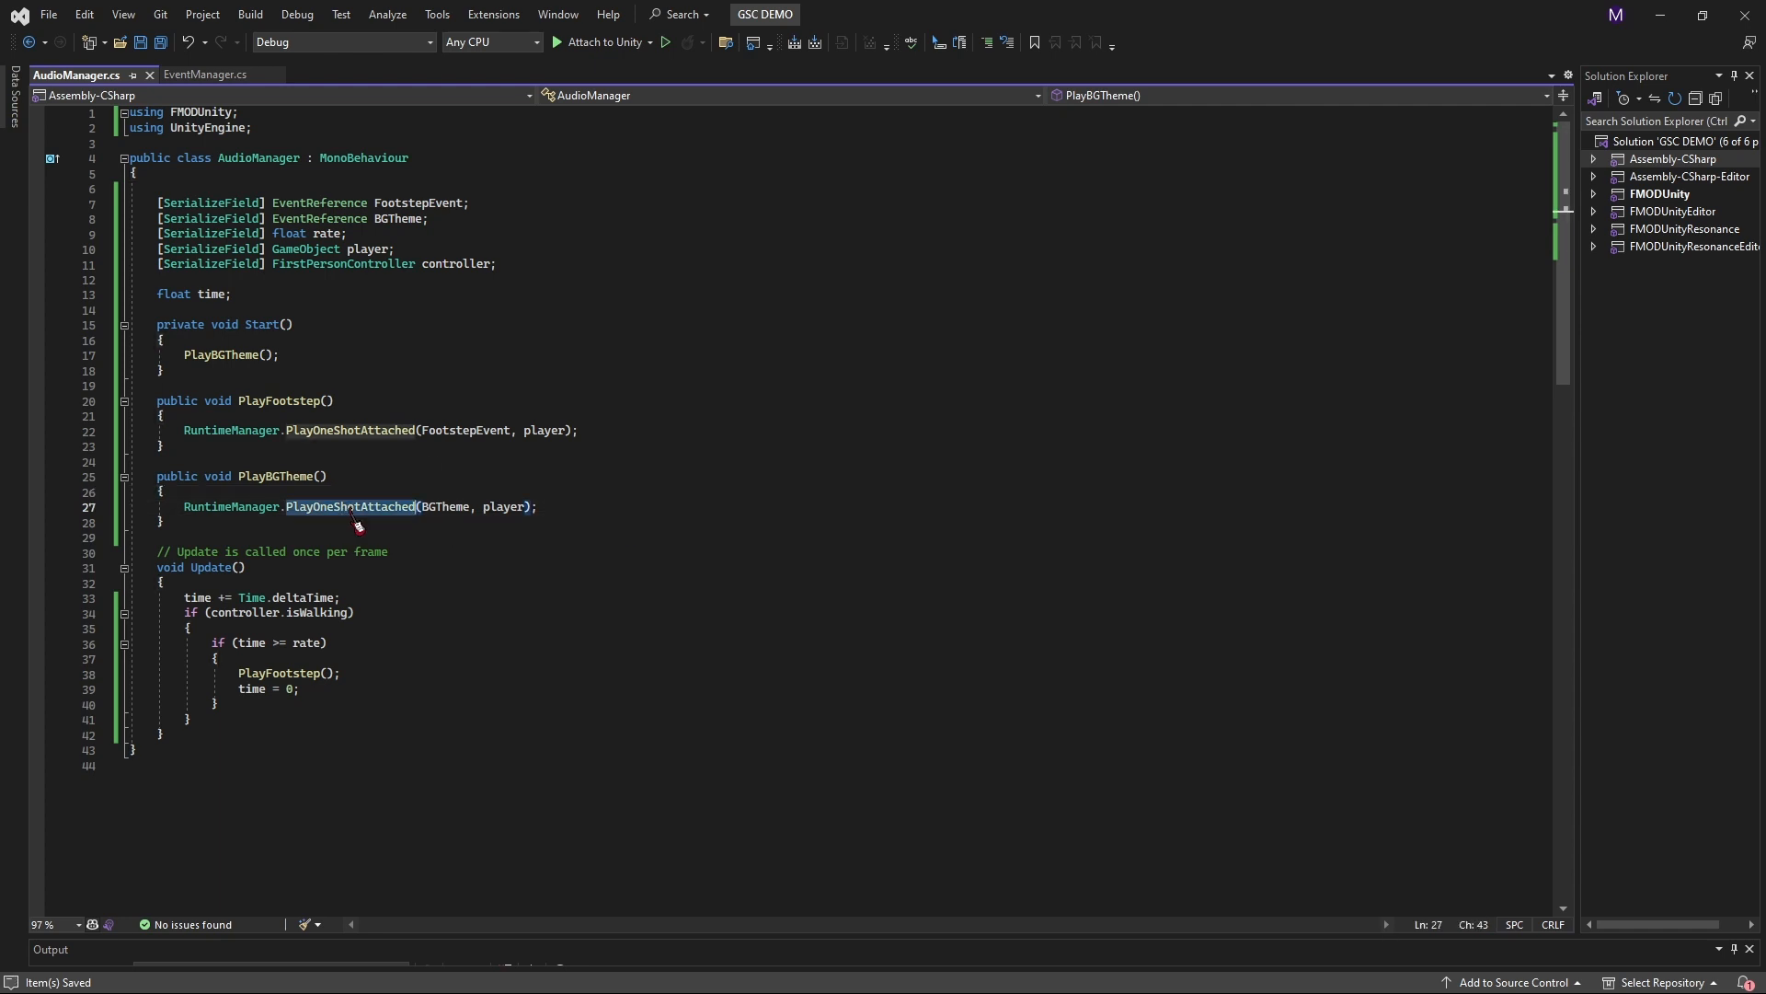
{"action": "key", "text": "BackSpace"}
{"action": "type", "text": "play"}
{"action": "key", "text": "Tab"}
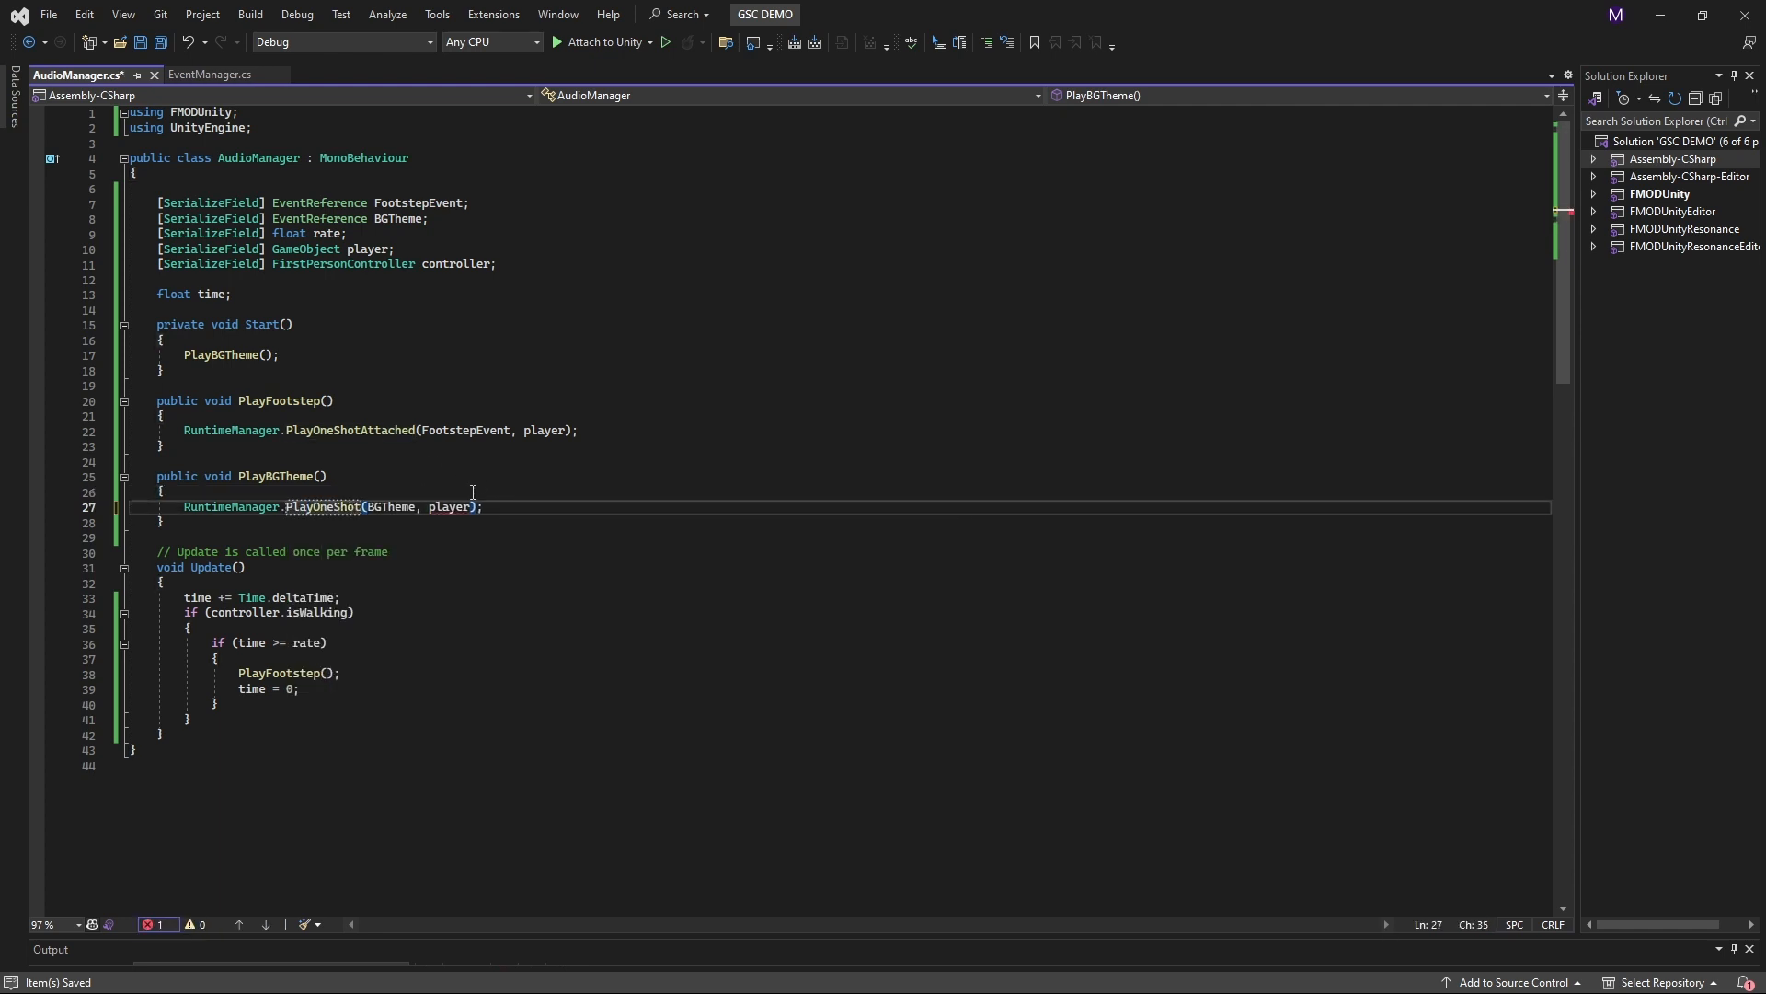
{"action": "left_click_drag", "start_coordinate": [417, 507], "coordinate": [475, 507]}
{"action": "key", "text": "BackSpace"}
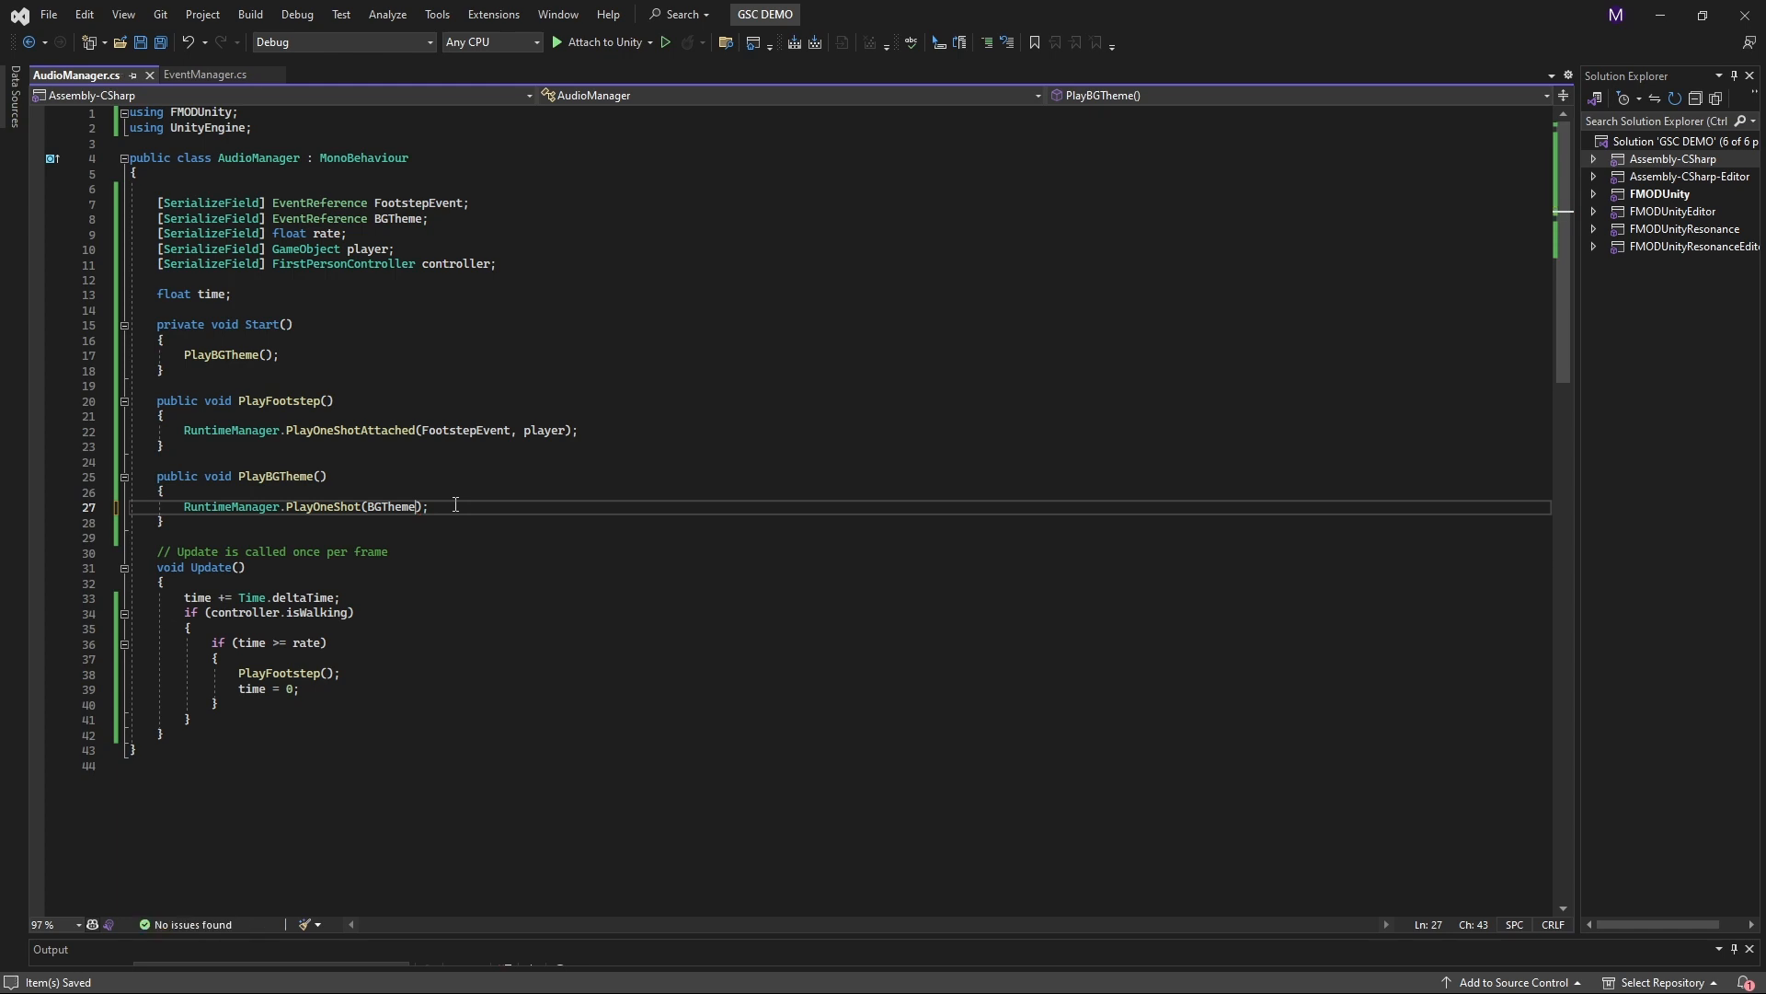
{"action": "left_click", "coordinate": [455, 504]}
Switch to Unity, assign event:/Theme to the AudioManager's BG Theme reference and save the scene
{"action": "key", "text": "alt+Tab"}
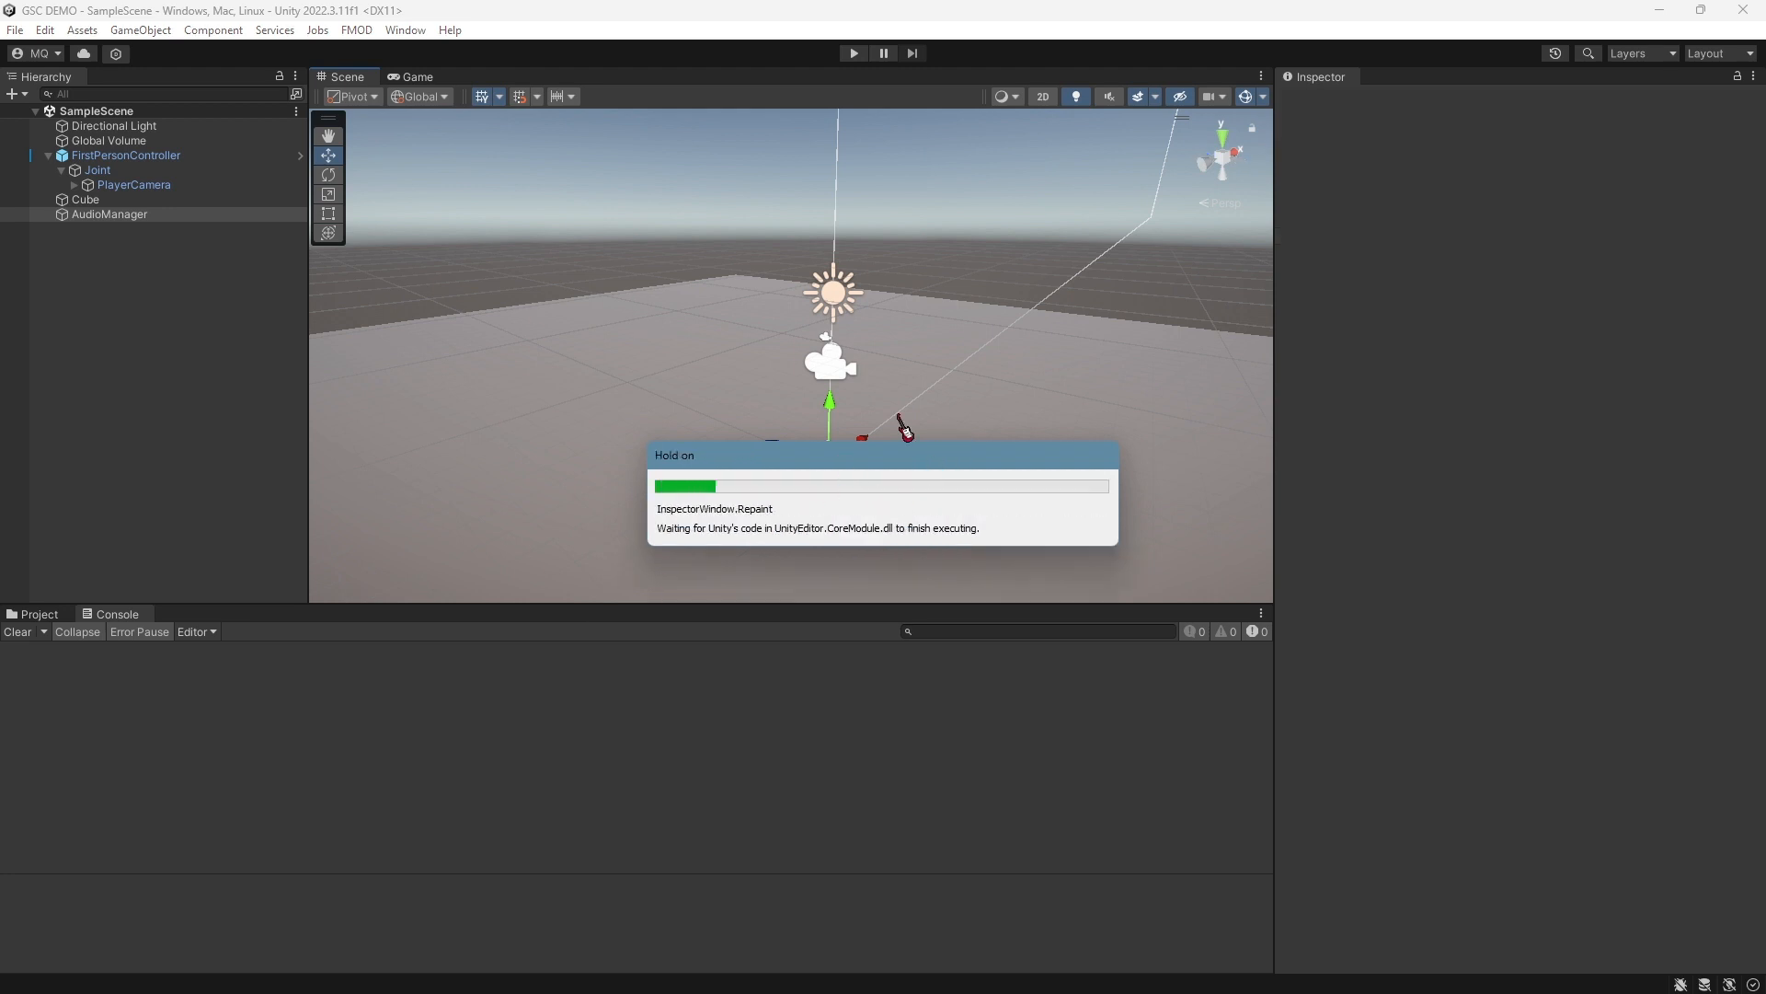
{"action": "left_click", "coordinate": [1705, 293]}
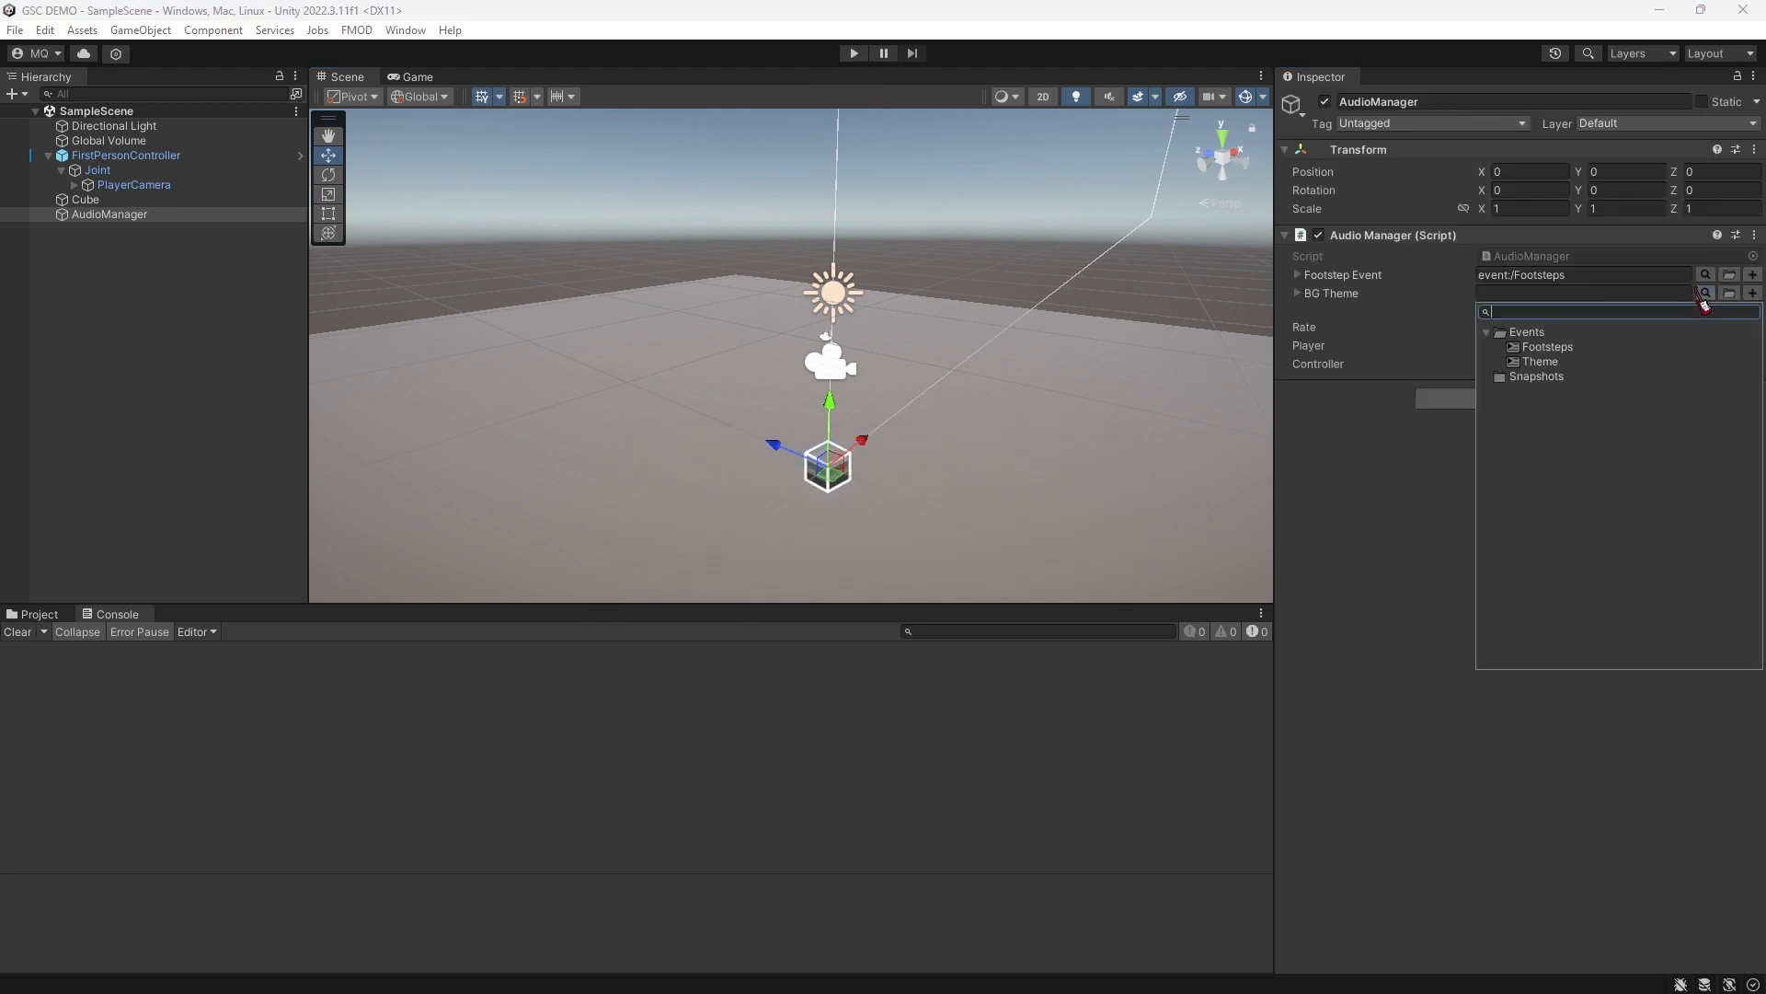
{"action": "left_click", "coordinate": [1540, 362]}
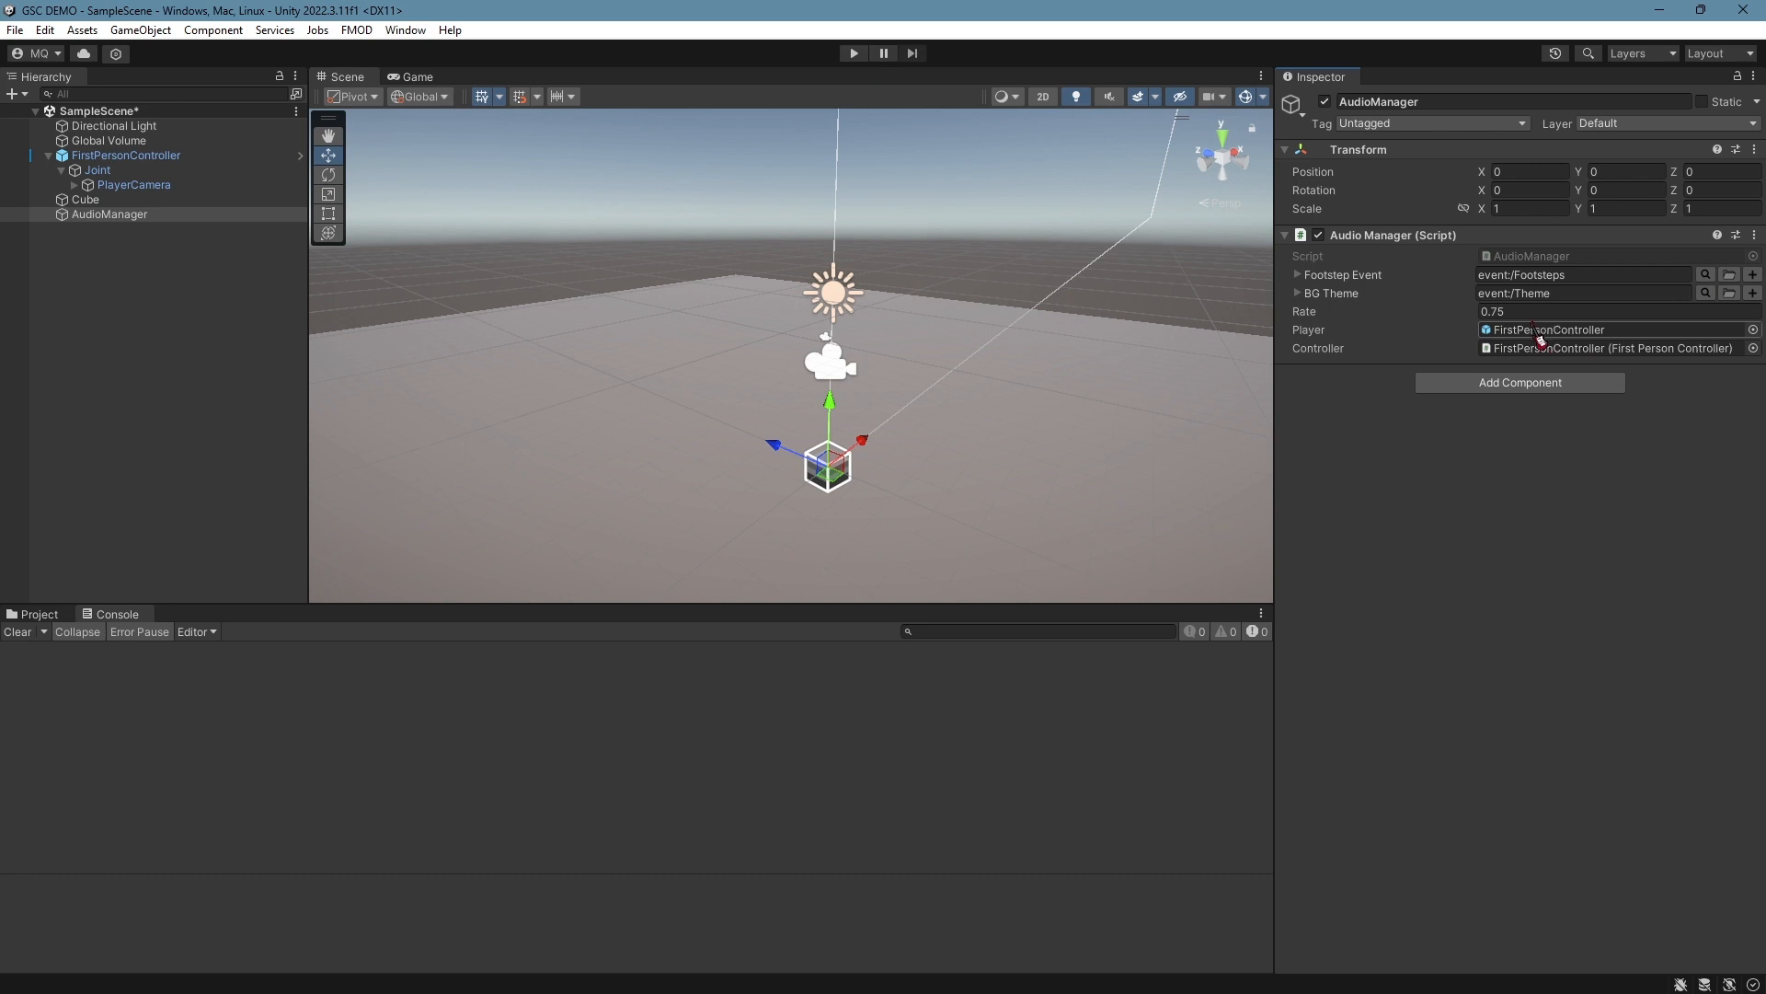
{"action": "key", "text": "ctrl+s"}
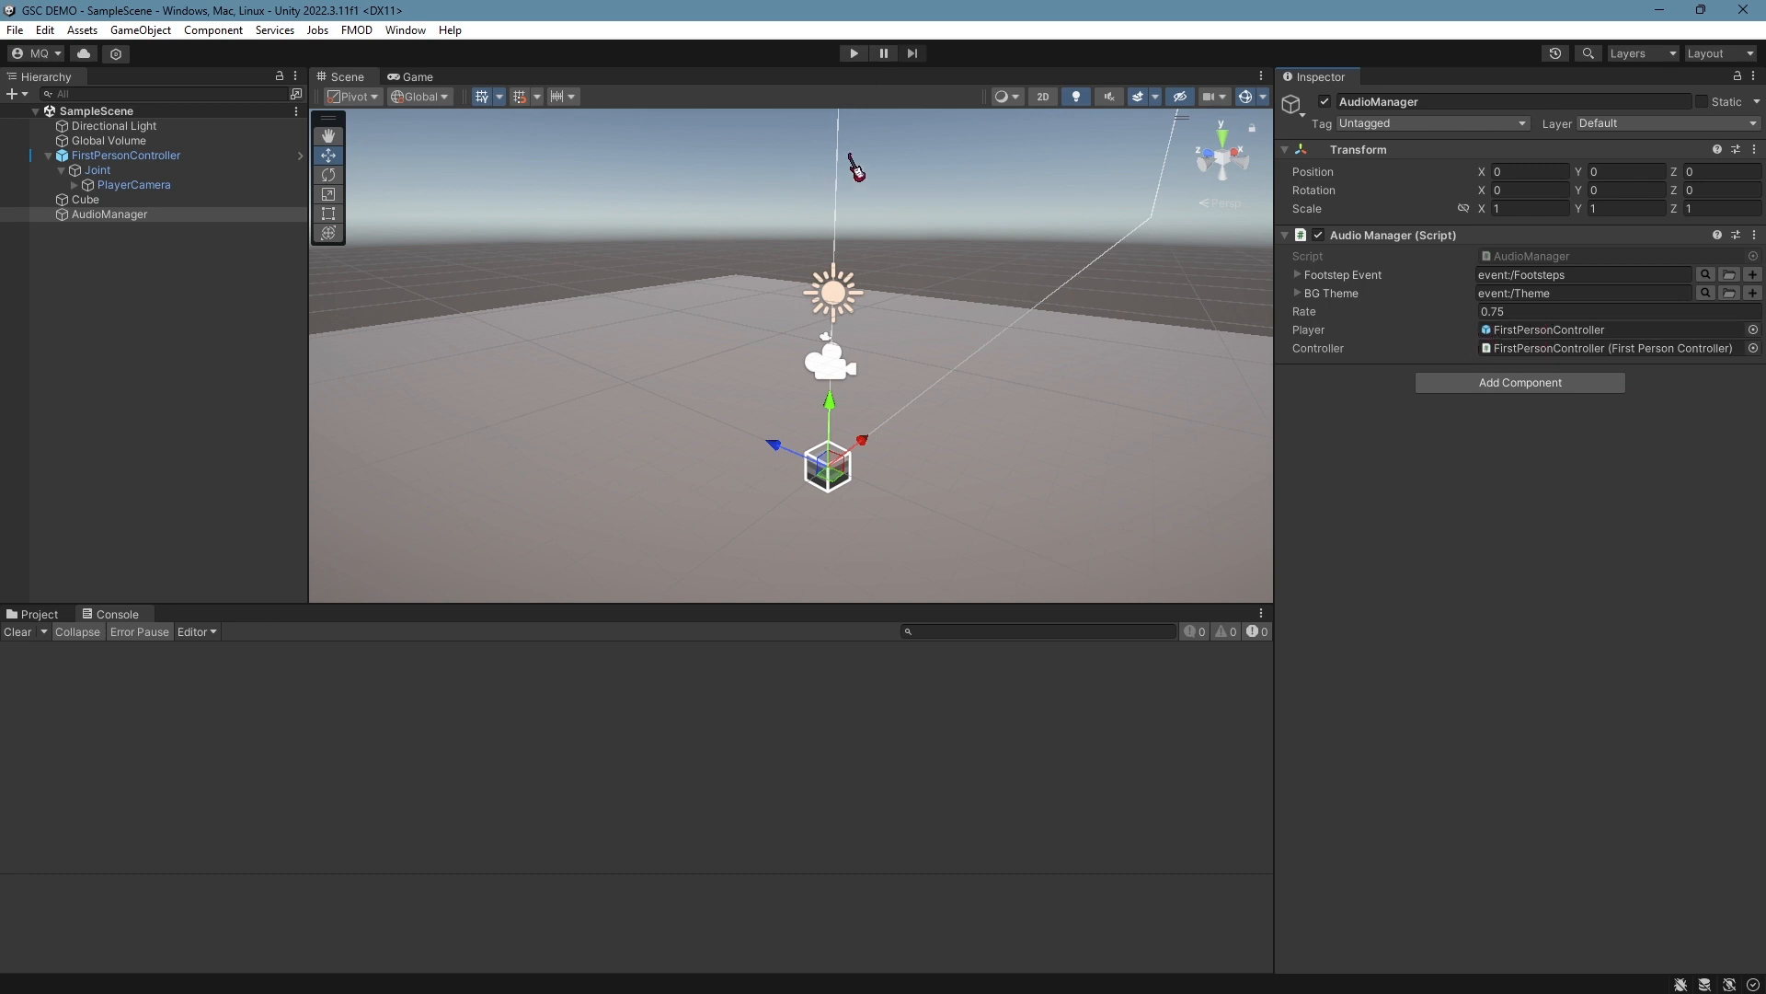
Run the scene in Play mode, walk the player around to test the theme and footsteps, and stop the game
{"action": "left_click", "coordinate": [854, 53]}
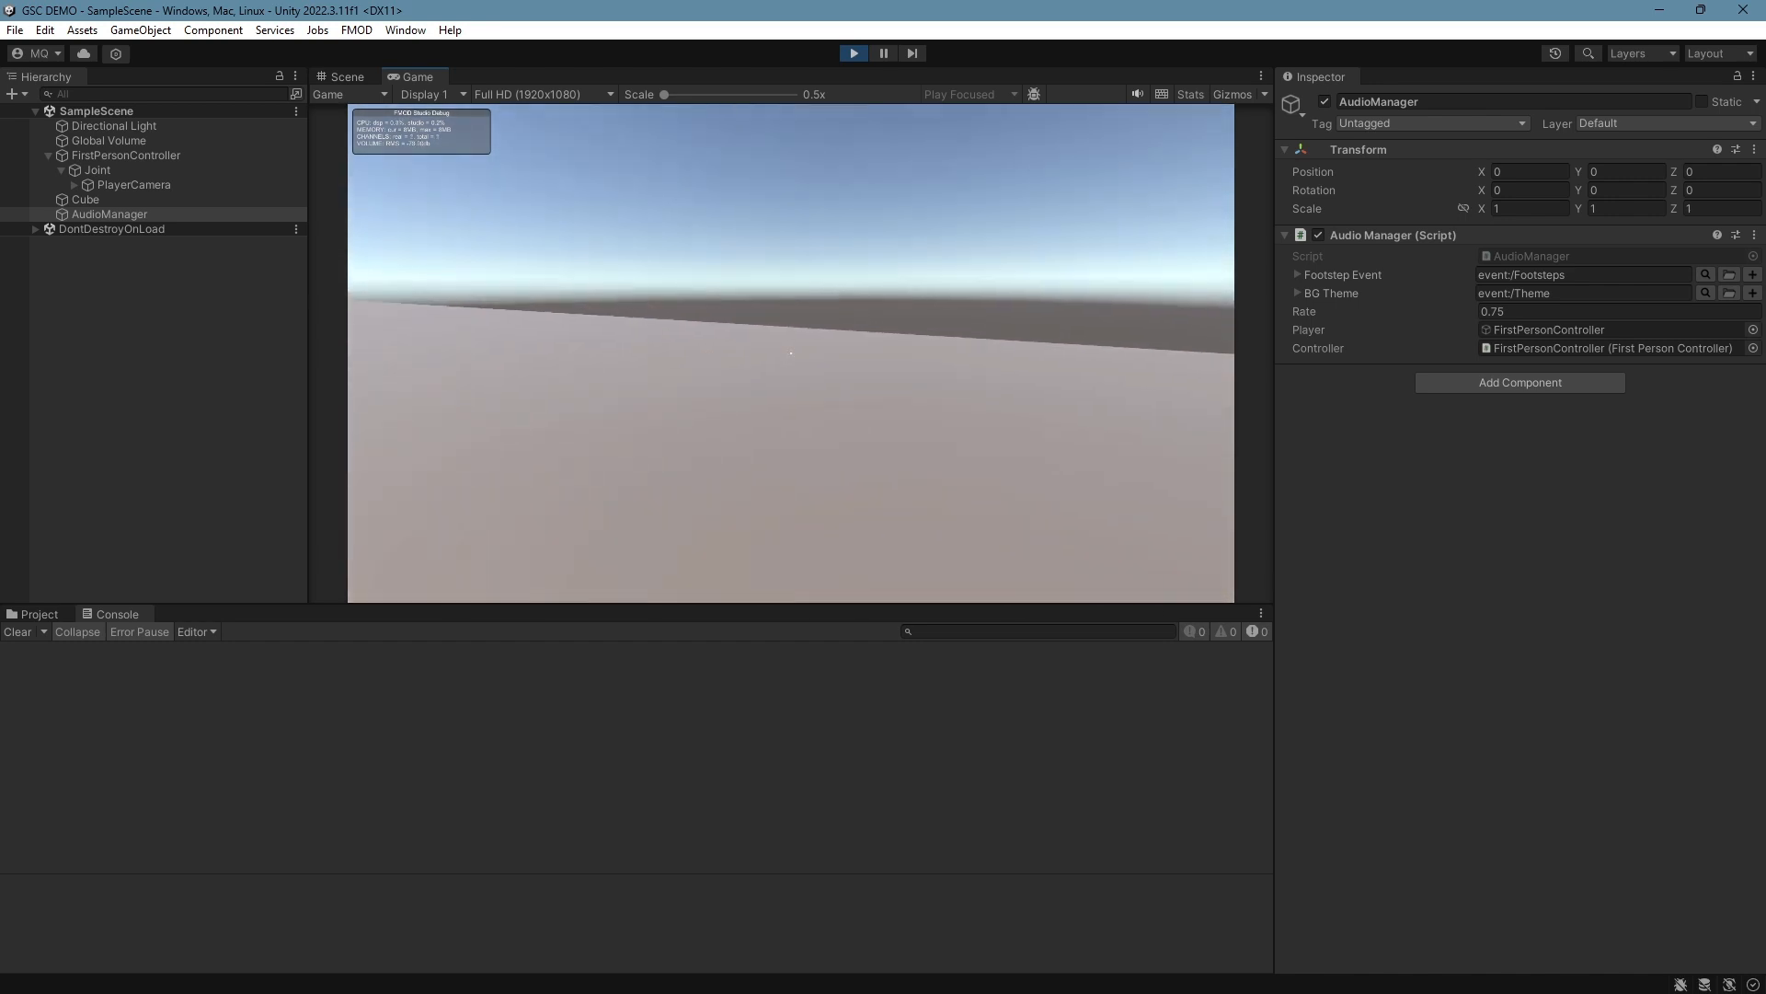
{"action": "key", "text": "w"}
{"action": "key", "text": "d"}
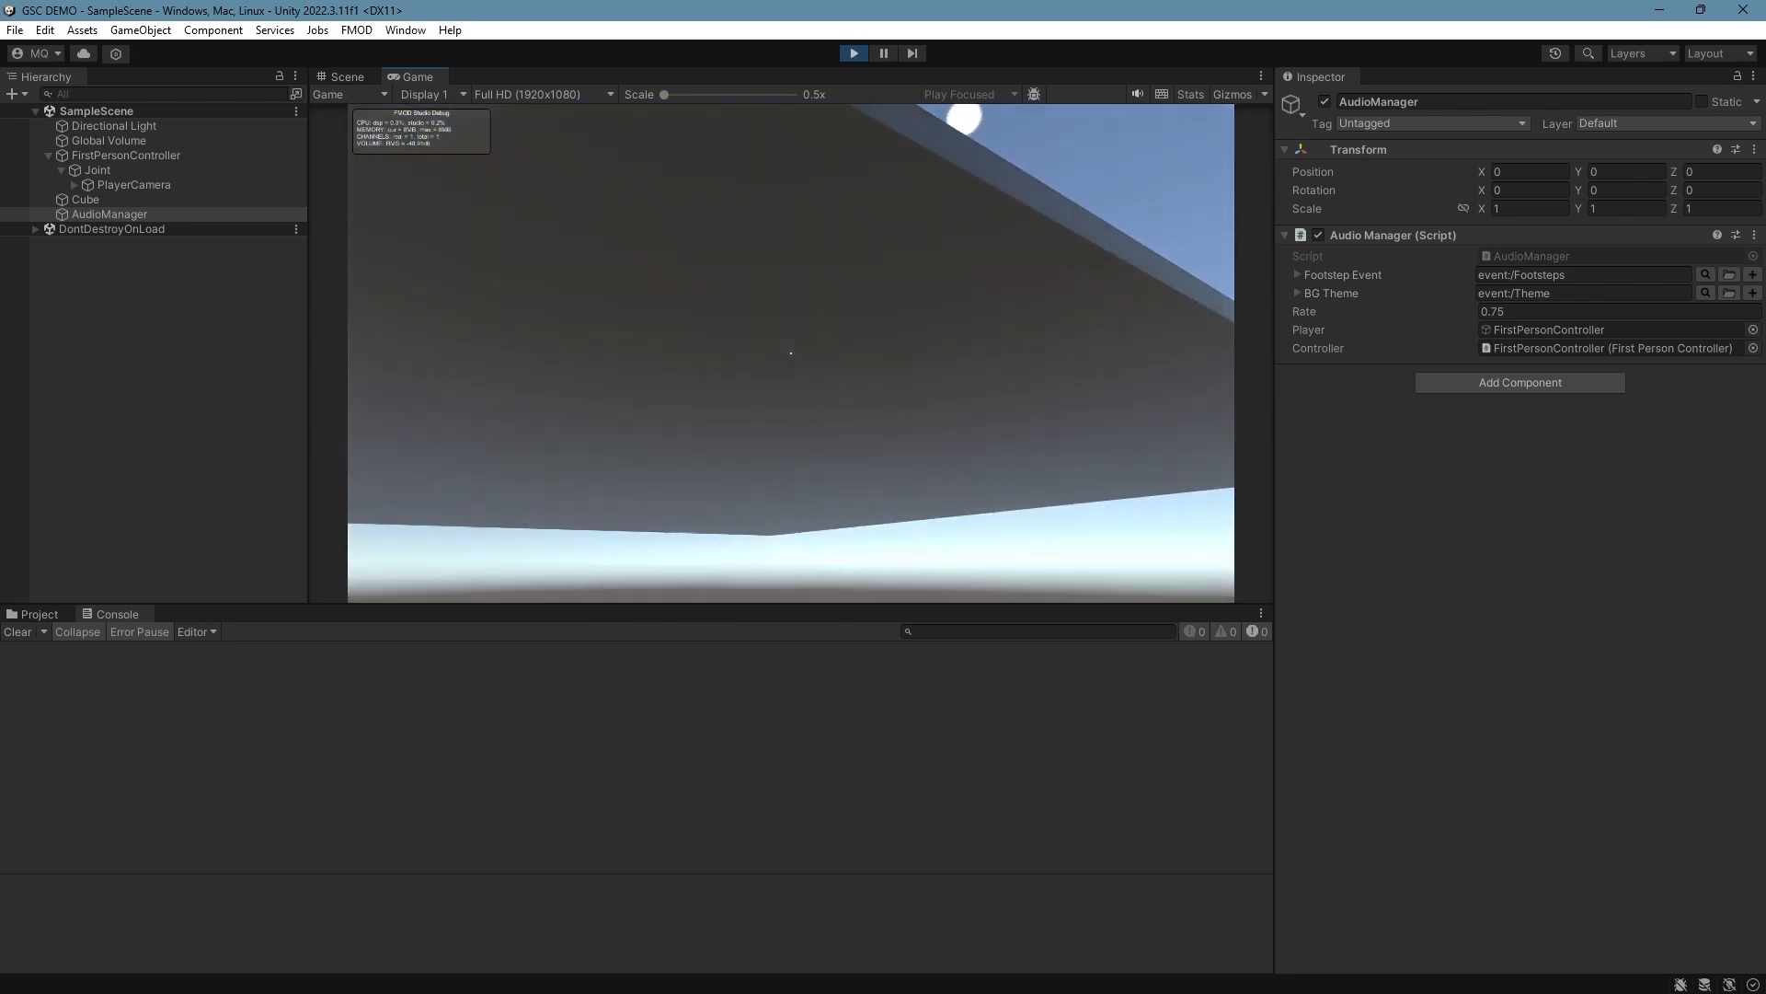
{"action": "left_click", "coordinate": [854, 52]}
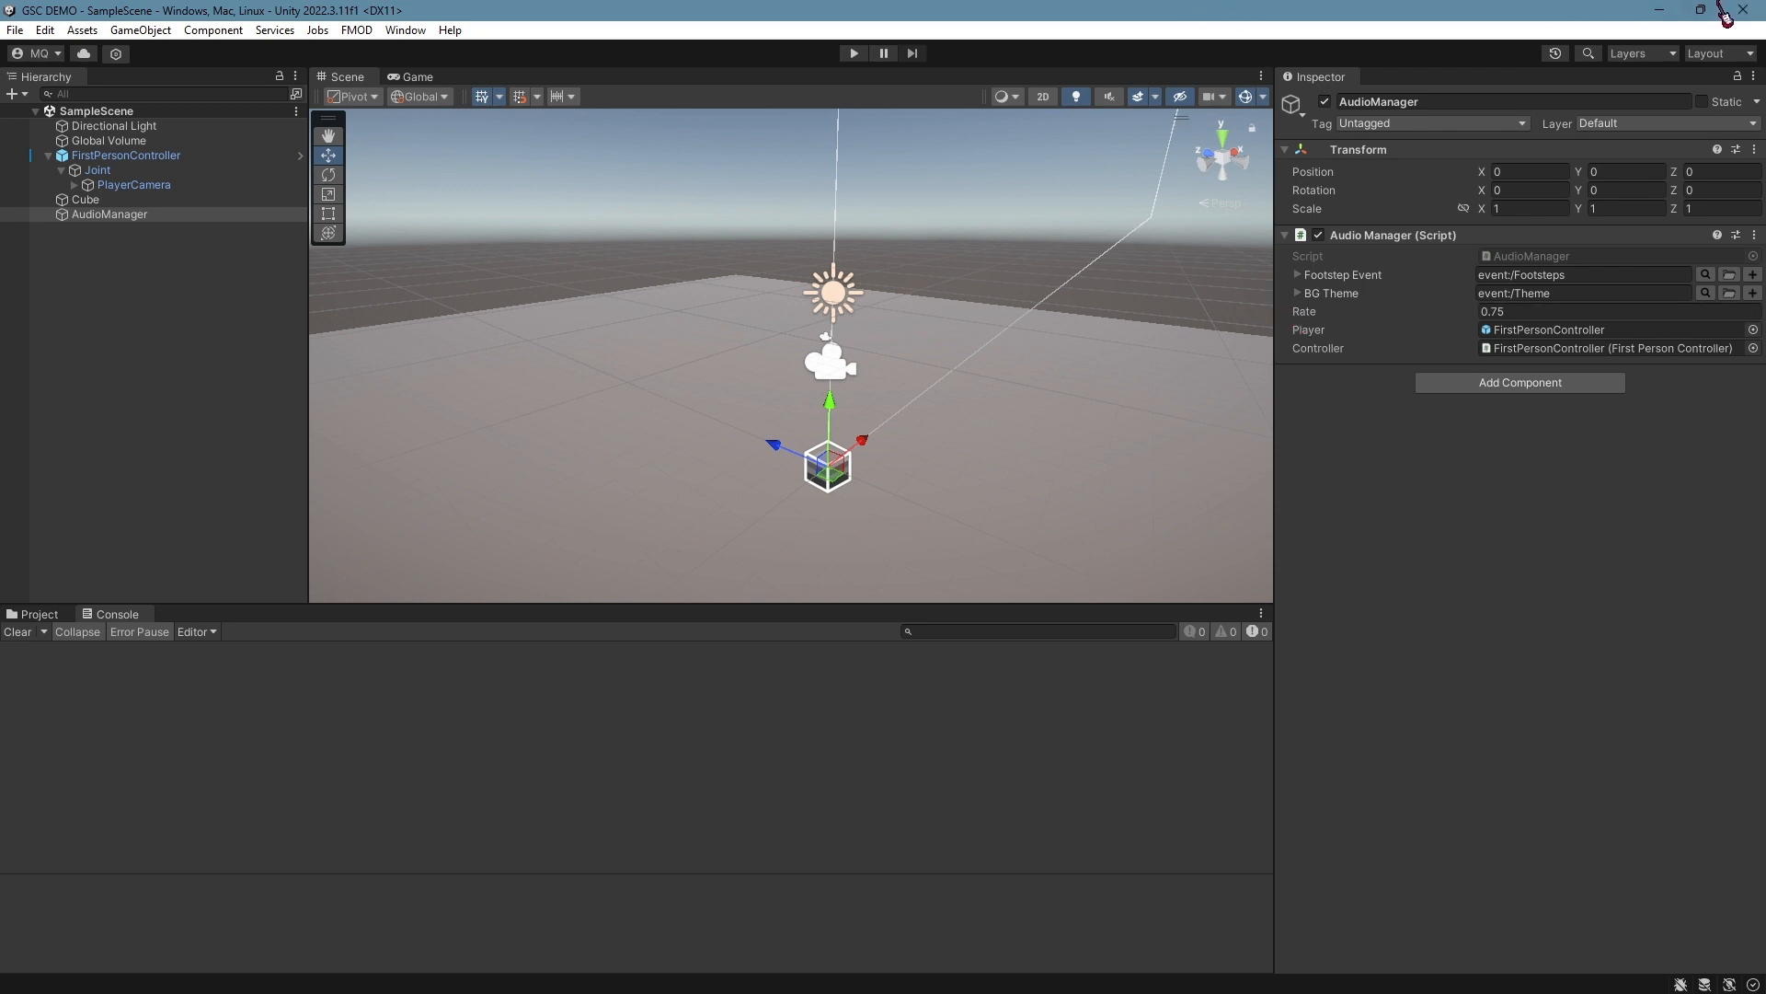
Switch to FMOD Studio and open the recent project ProjectSkateFMODProject.fspro
{"action": "key", "text": "alt+Tab"}
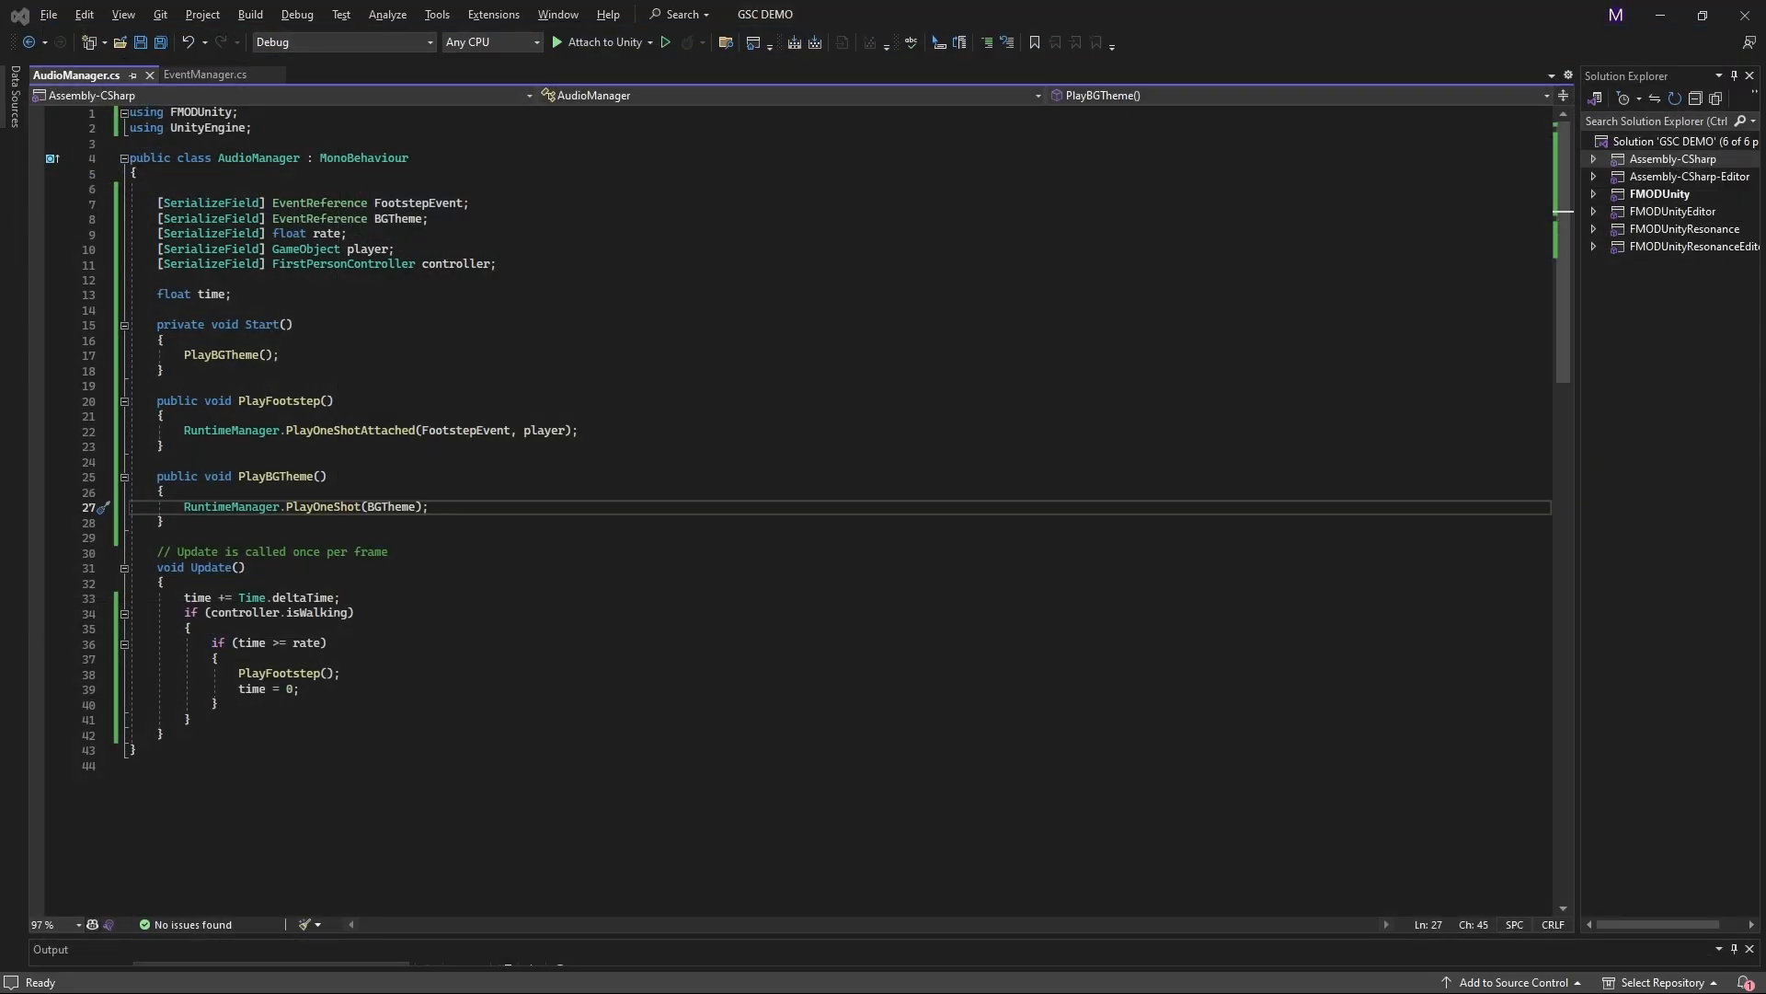
{"action": "key", "text": "alt+Tab"}
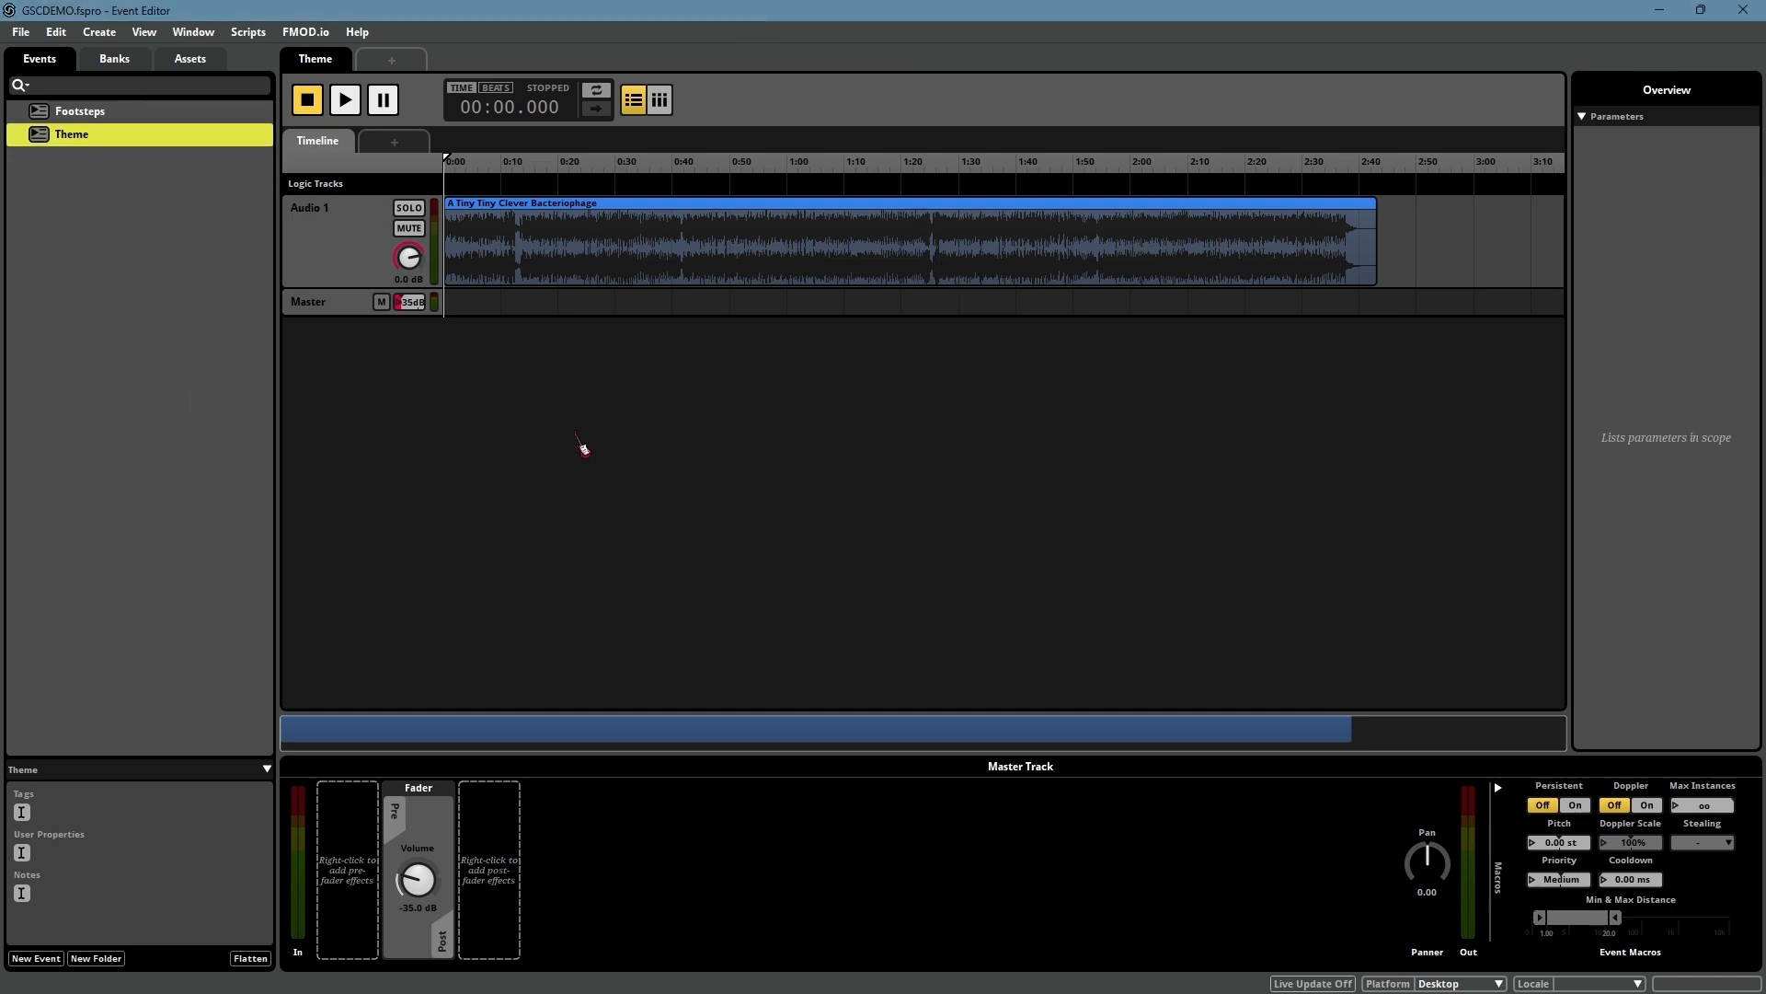
{"action": "left_click", "coordinate": [20, 31]}
{"action": "mouse_move", "coordinate": [103, 94]}
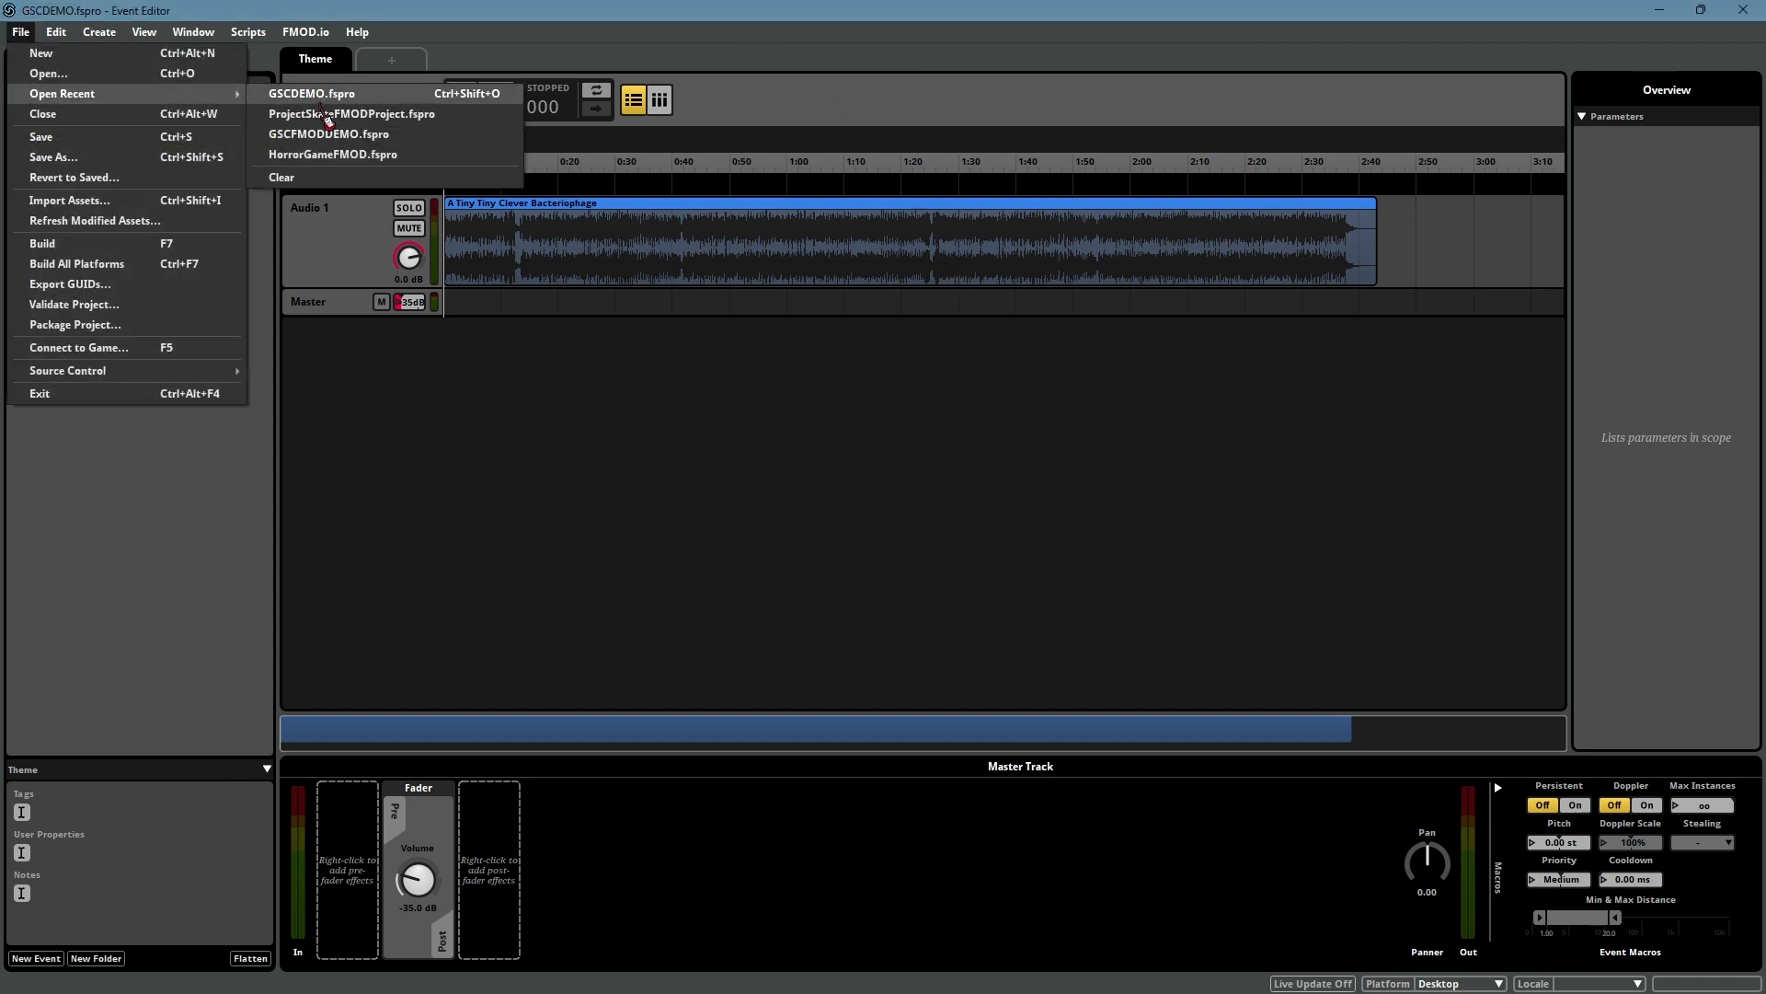
{"action": "left_click", "coordinate": [398, 115]}
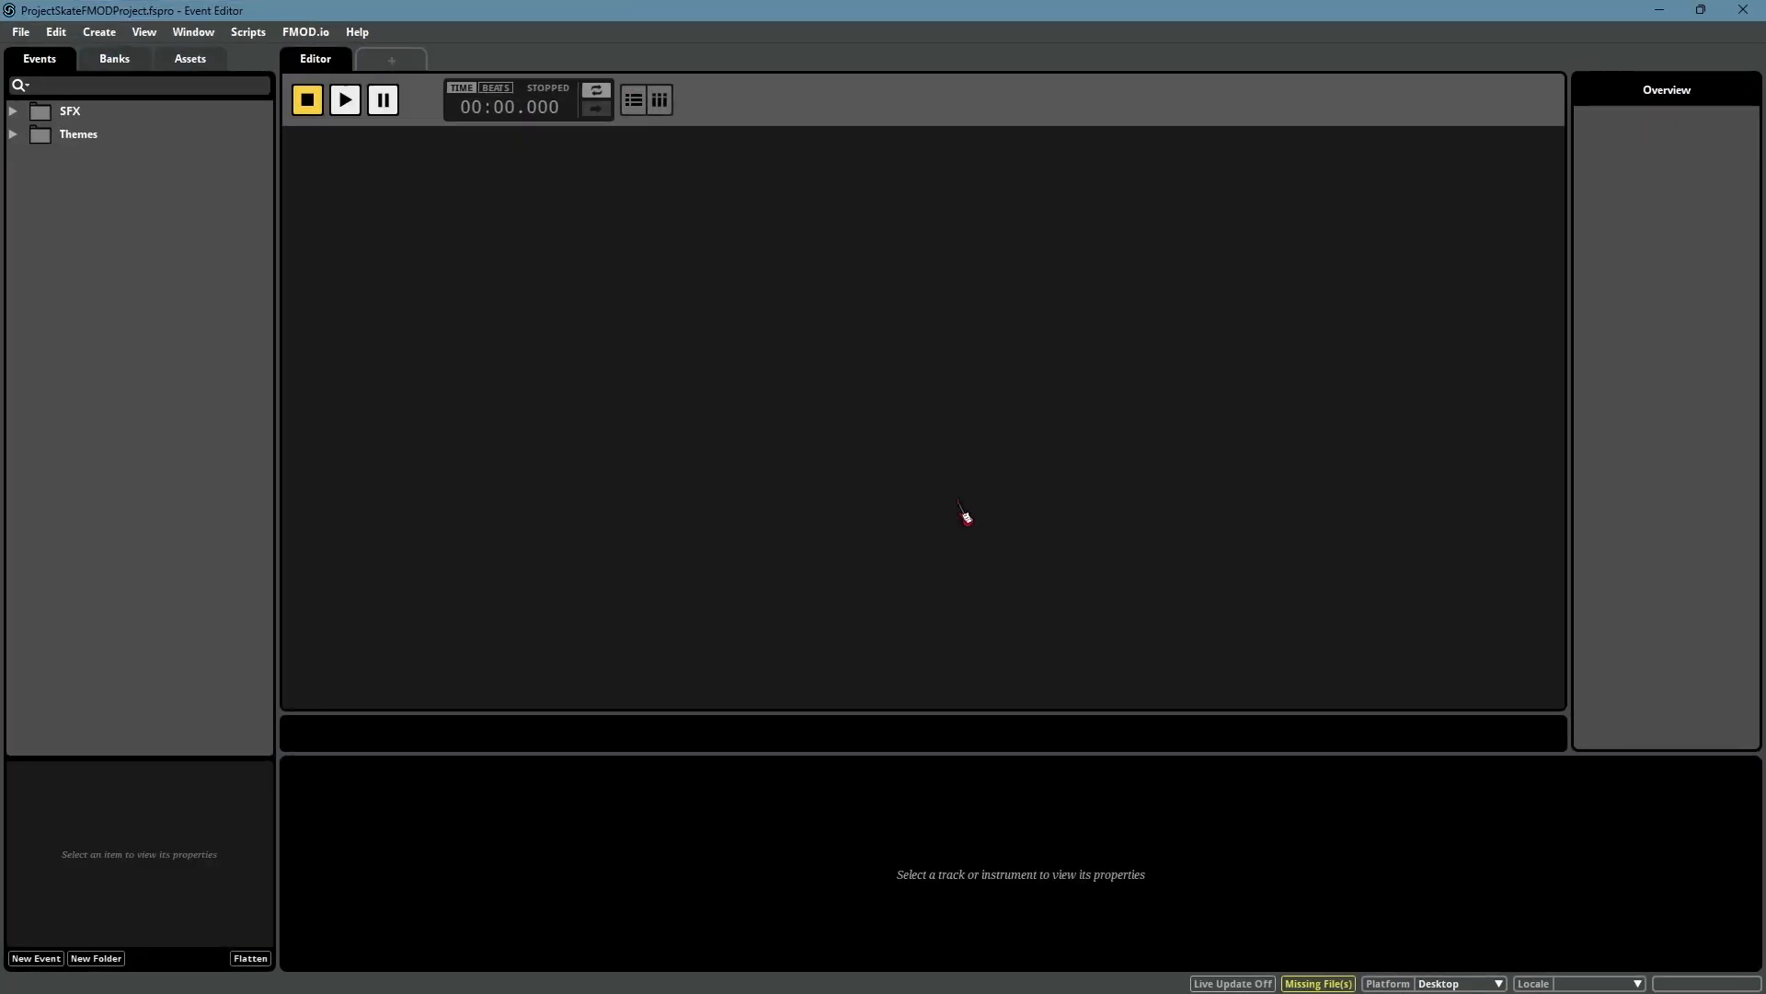
Open the DerbyThemeAdaptive event from the Themes folder and briefly preview its playback
{"action": "left_click", "coordinate": [12, 134]}
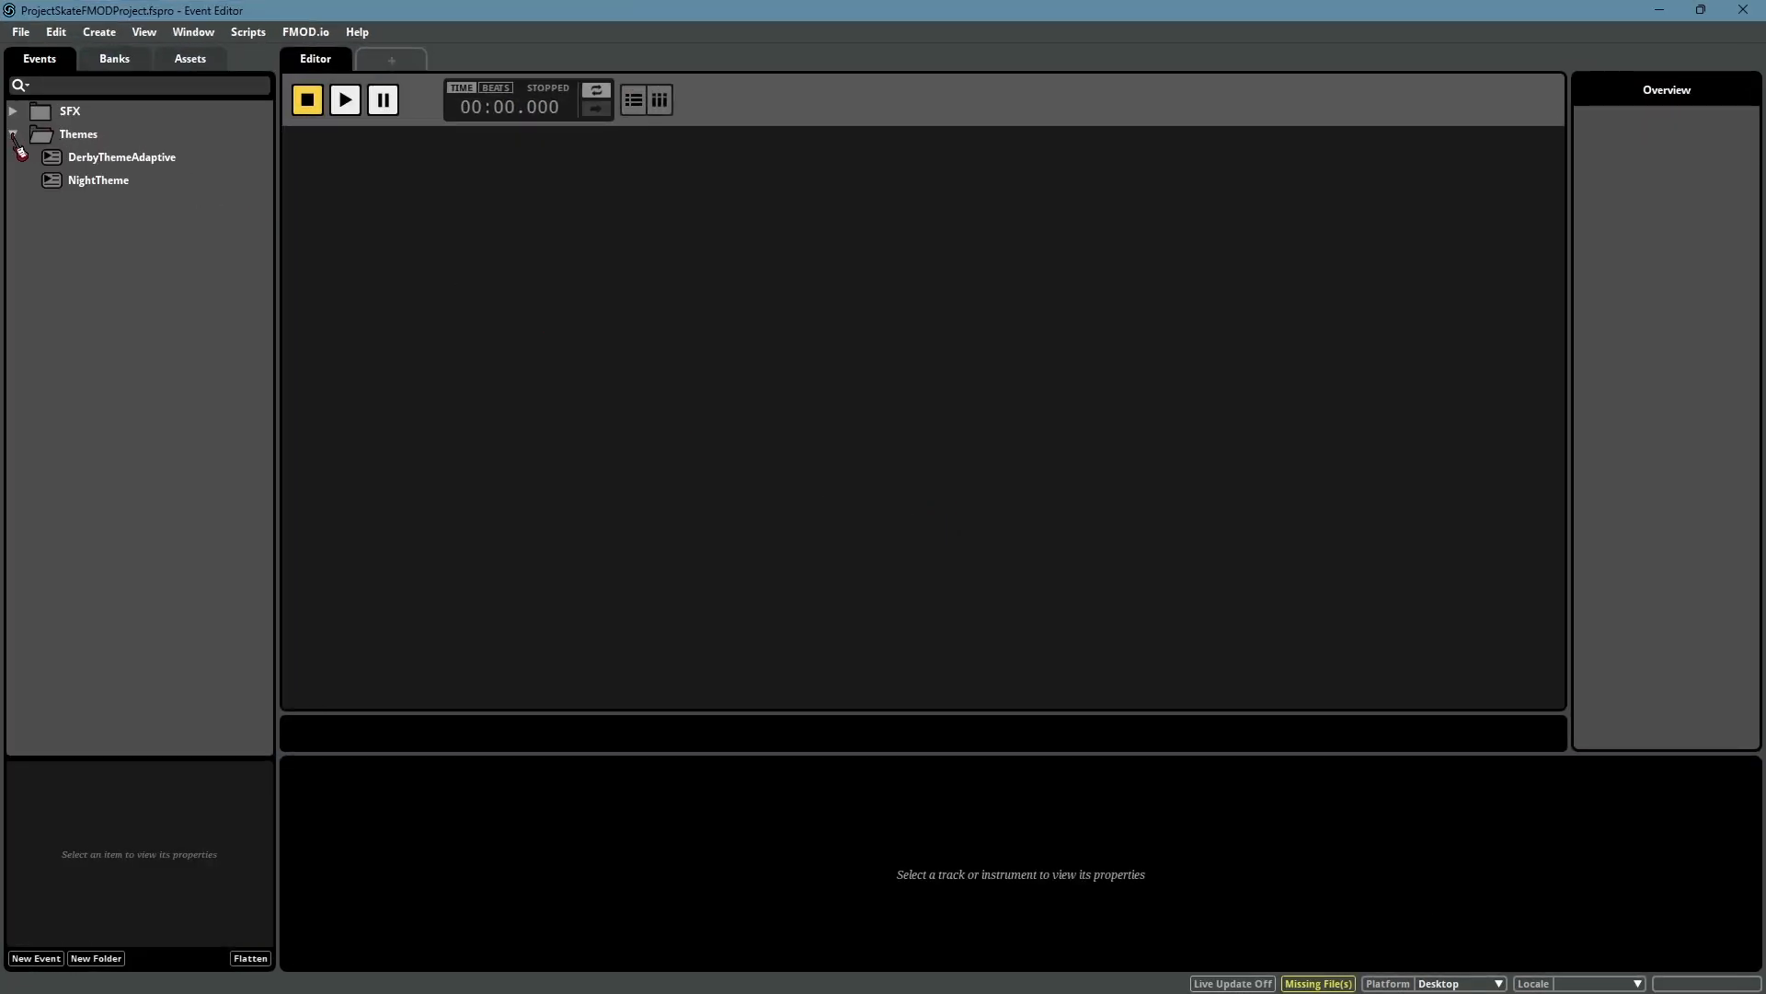
{"action": "double_click", "coordinate": [136, 164]}
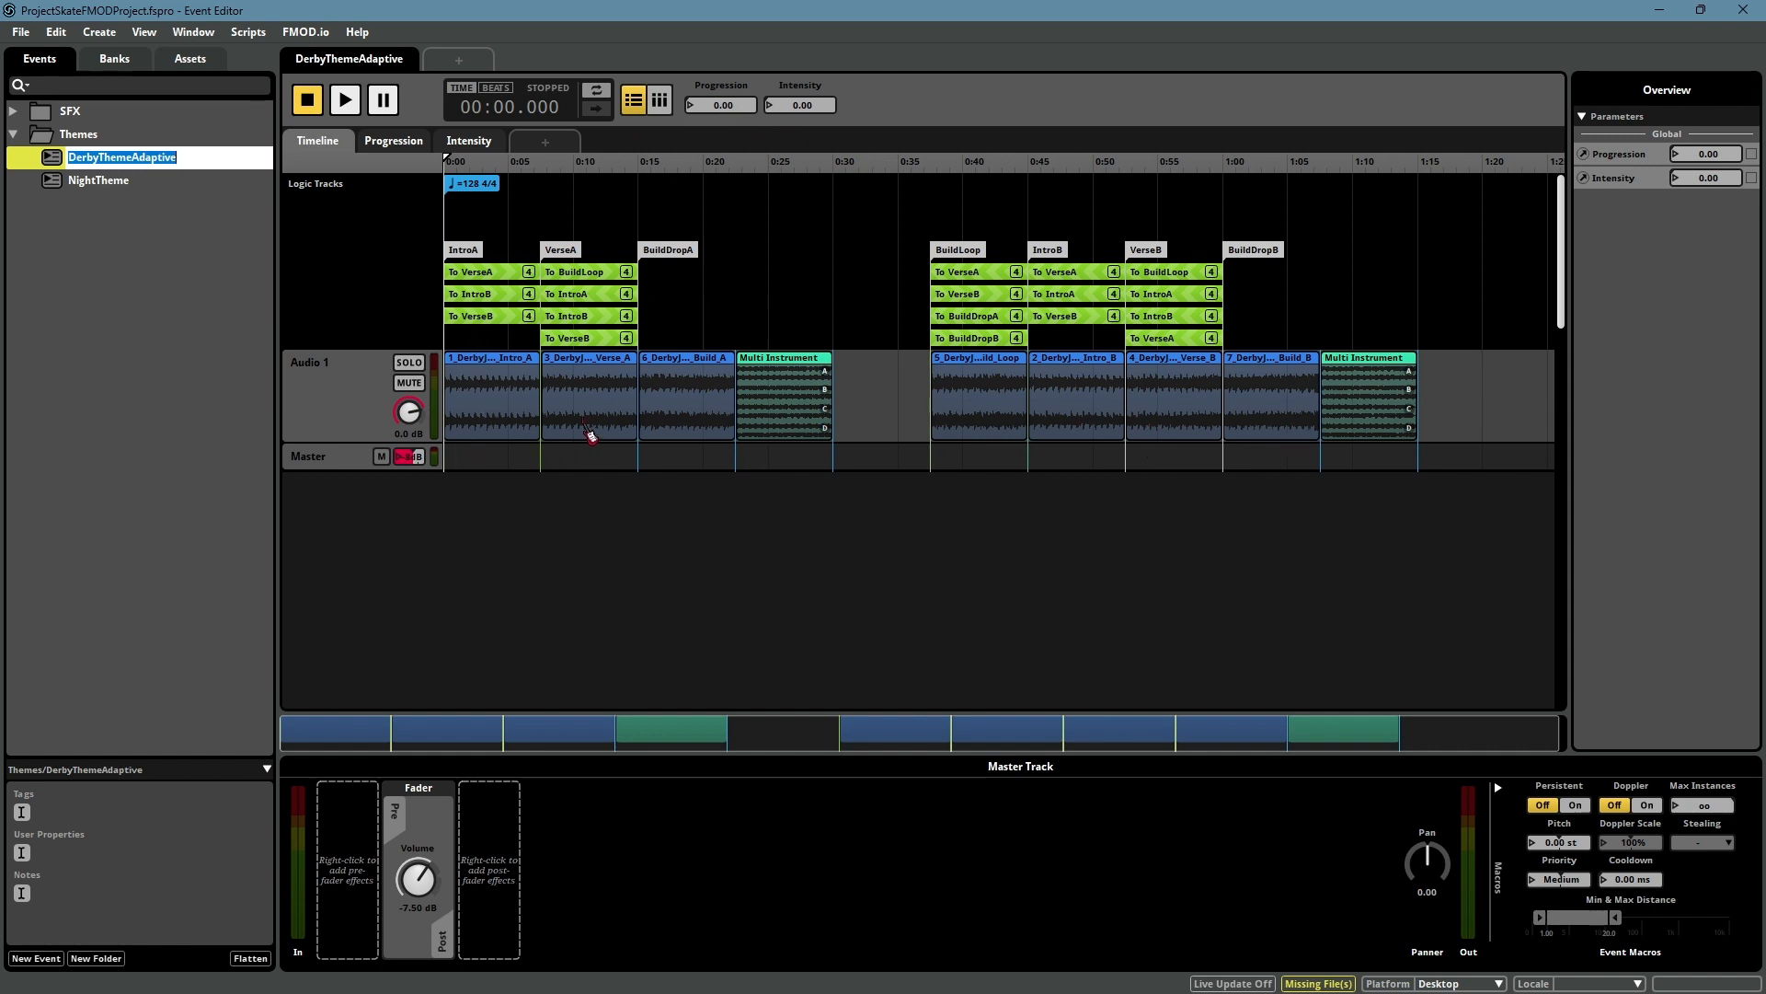
{"action": "key", "text": "Return"}
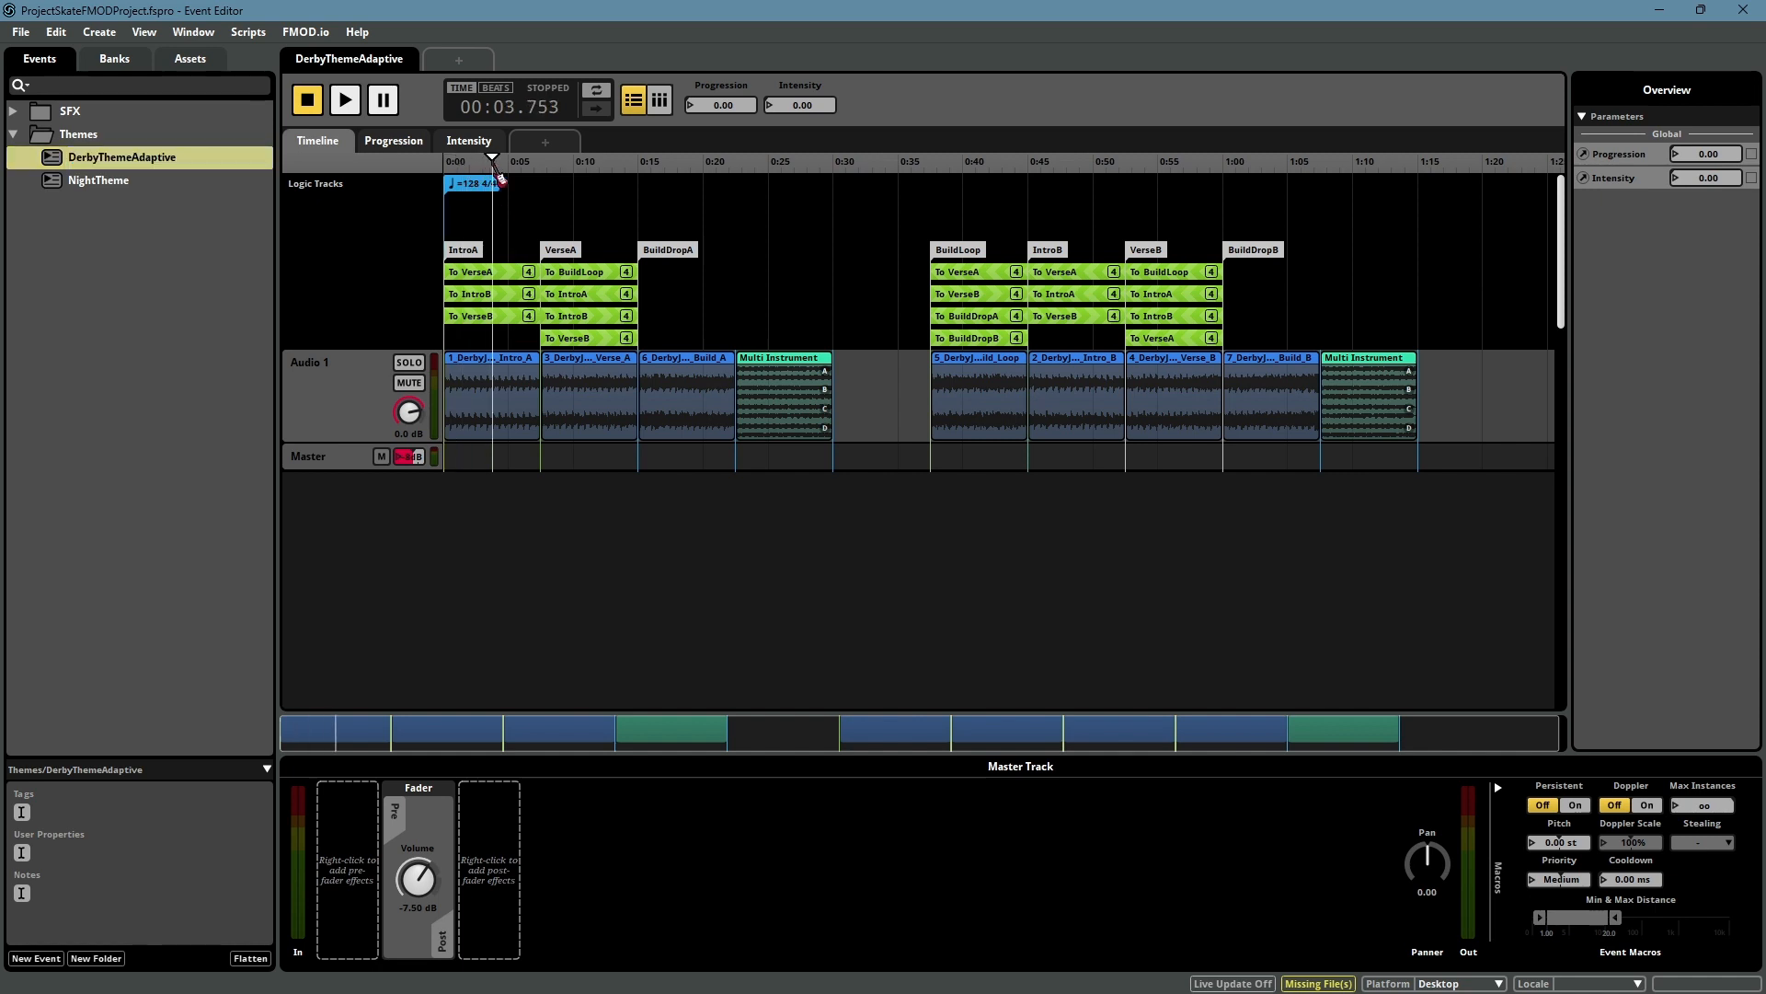
{"action": "key", "text": "space"}
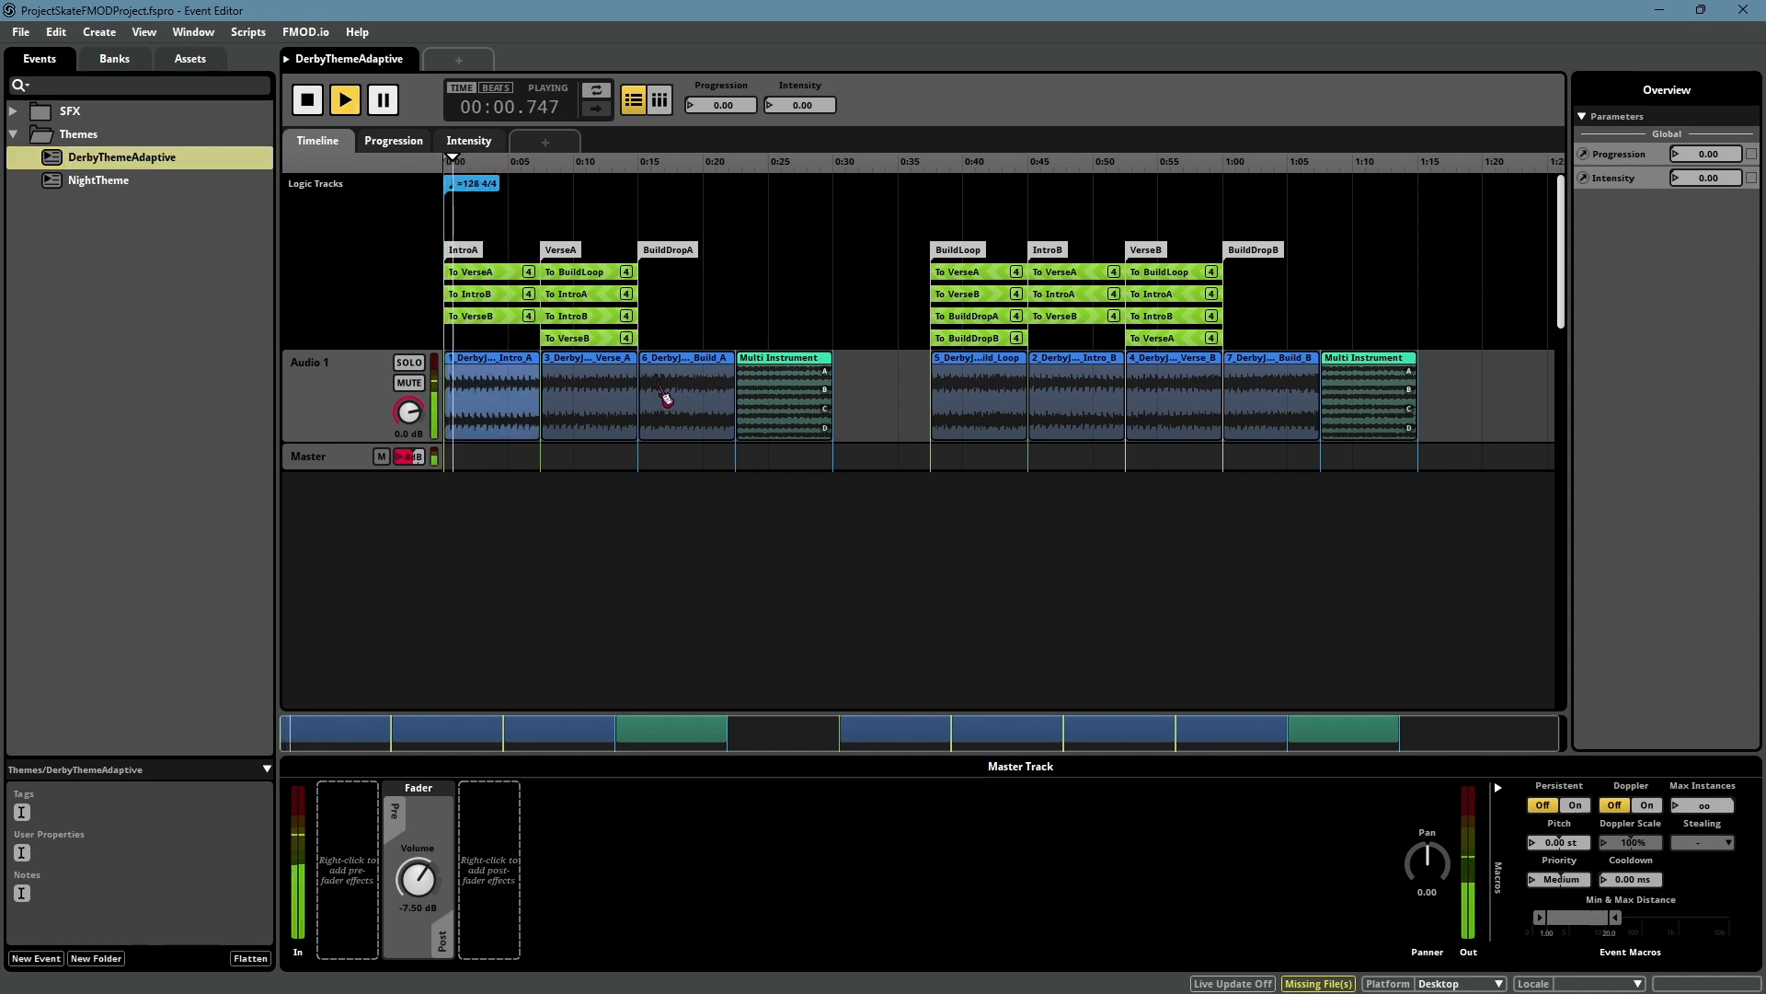
{"action": "key", "text": "space"}
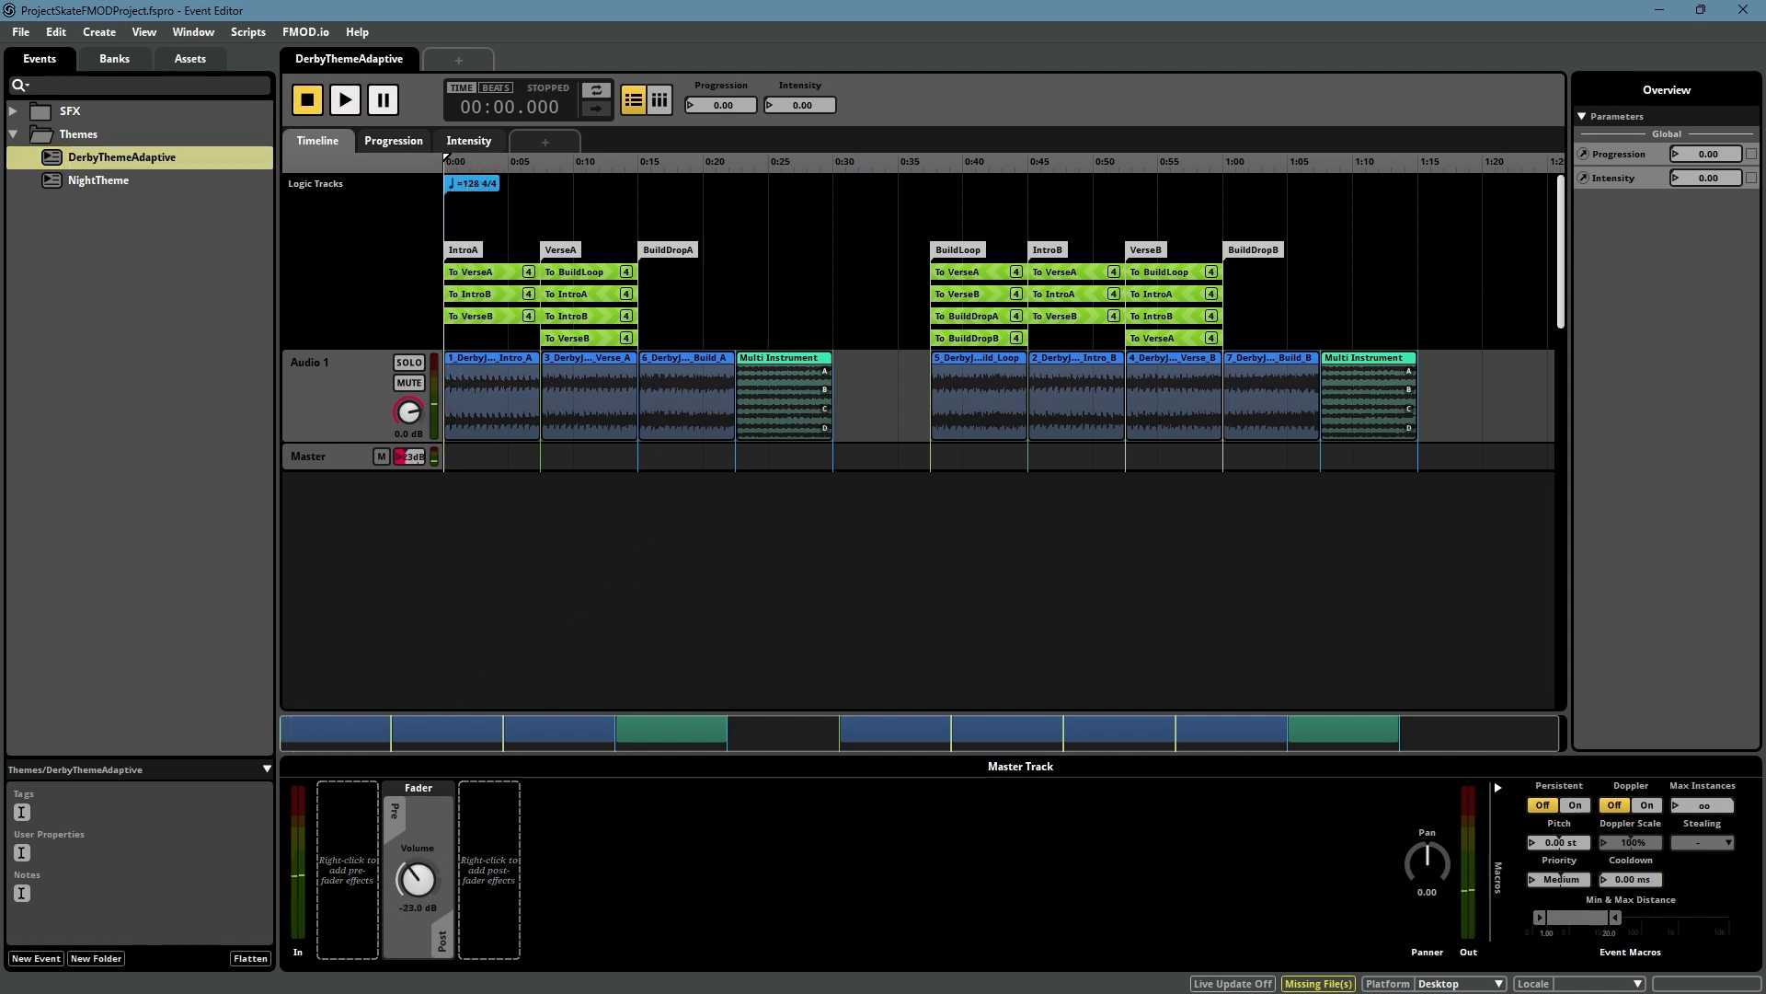
Audition the DerbyThemeAdaptive event while setting Progression to 1.00 and raising Intensity, and stop the playback
{"action": "key", "text": "space"}
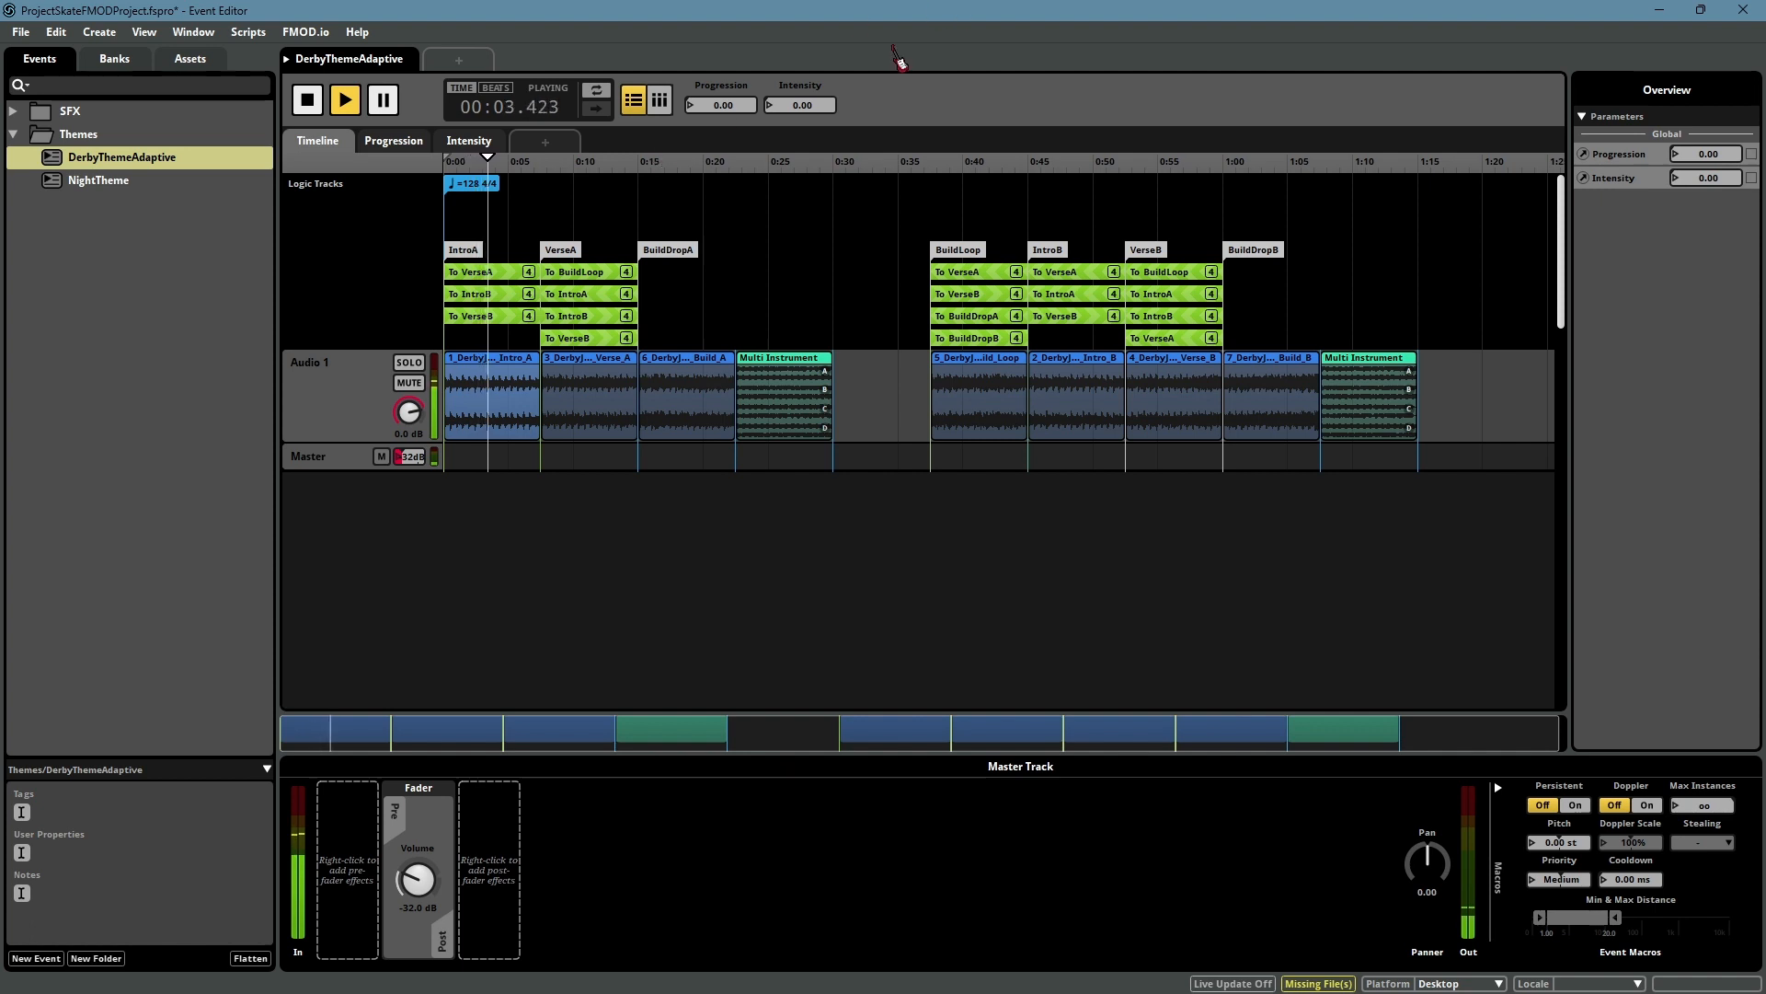
{"action": "right_click", "coordinate": [716, 105]}
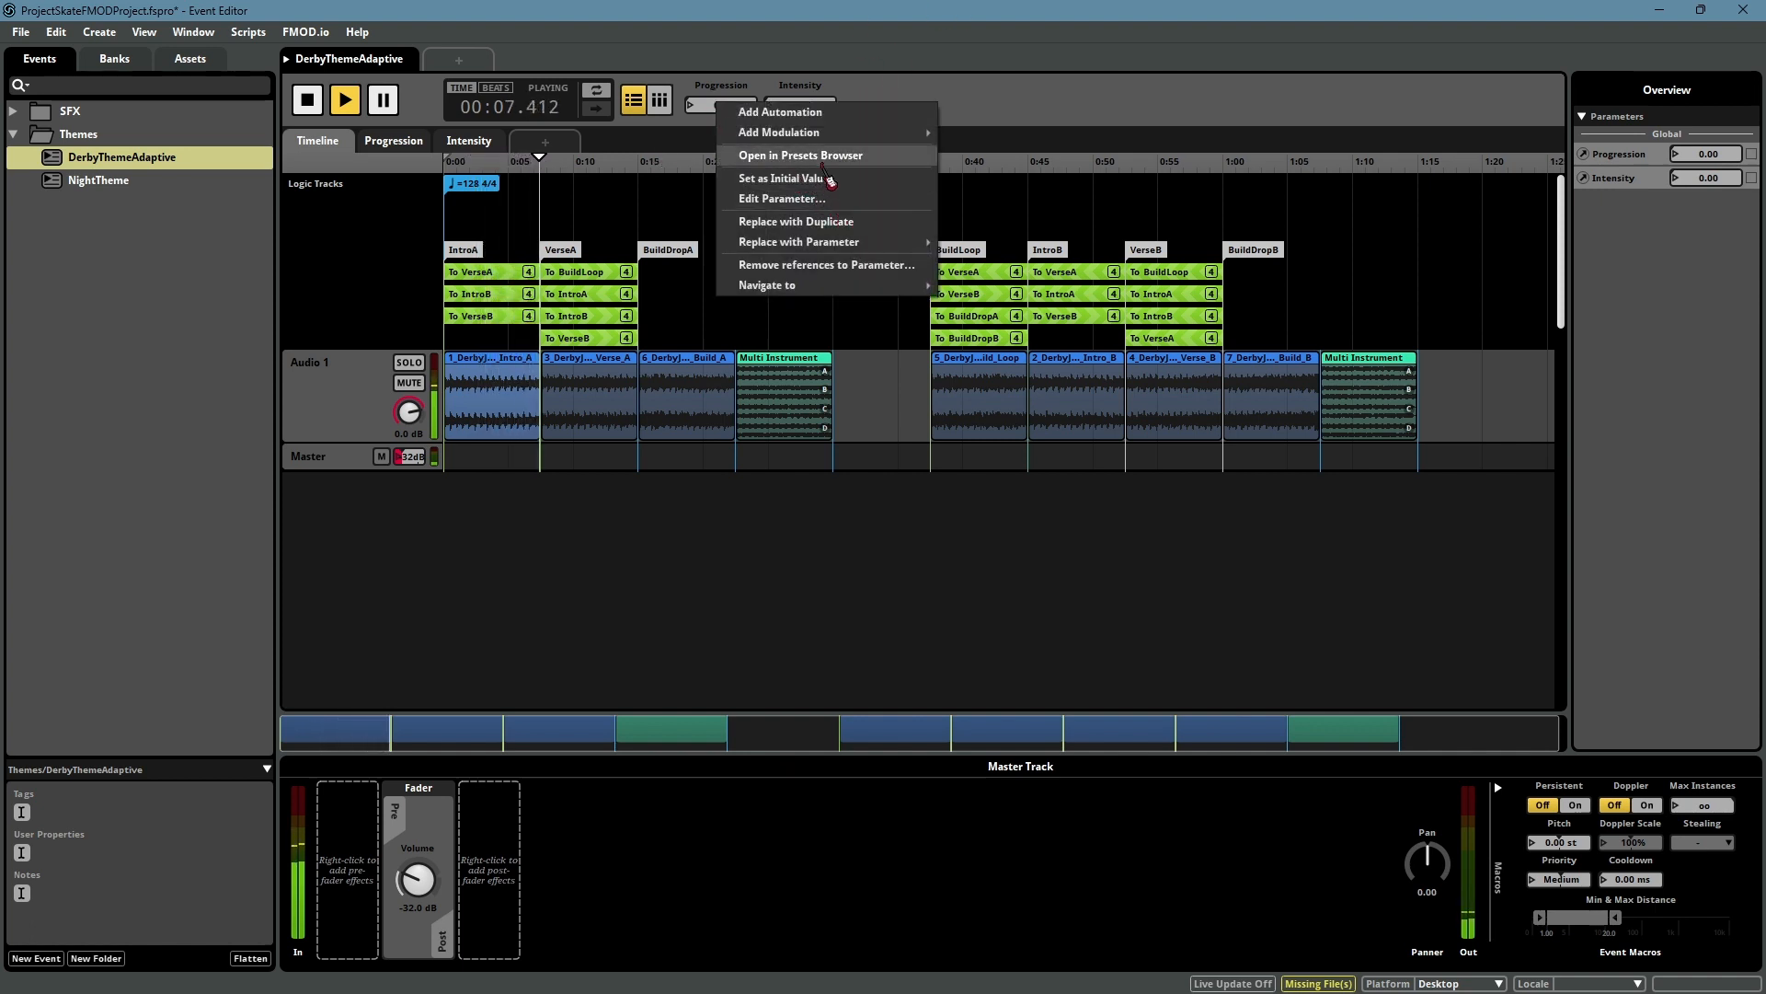
{"action": "left_click", "coordinate": [701, 106]}
{"action": "left_click_drag", "start_coordinate": [733, 112], "coordinate": [733, 76]}
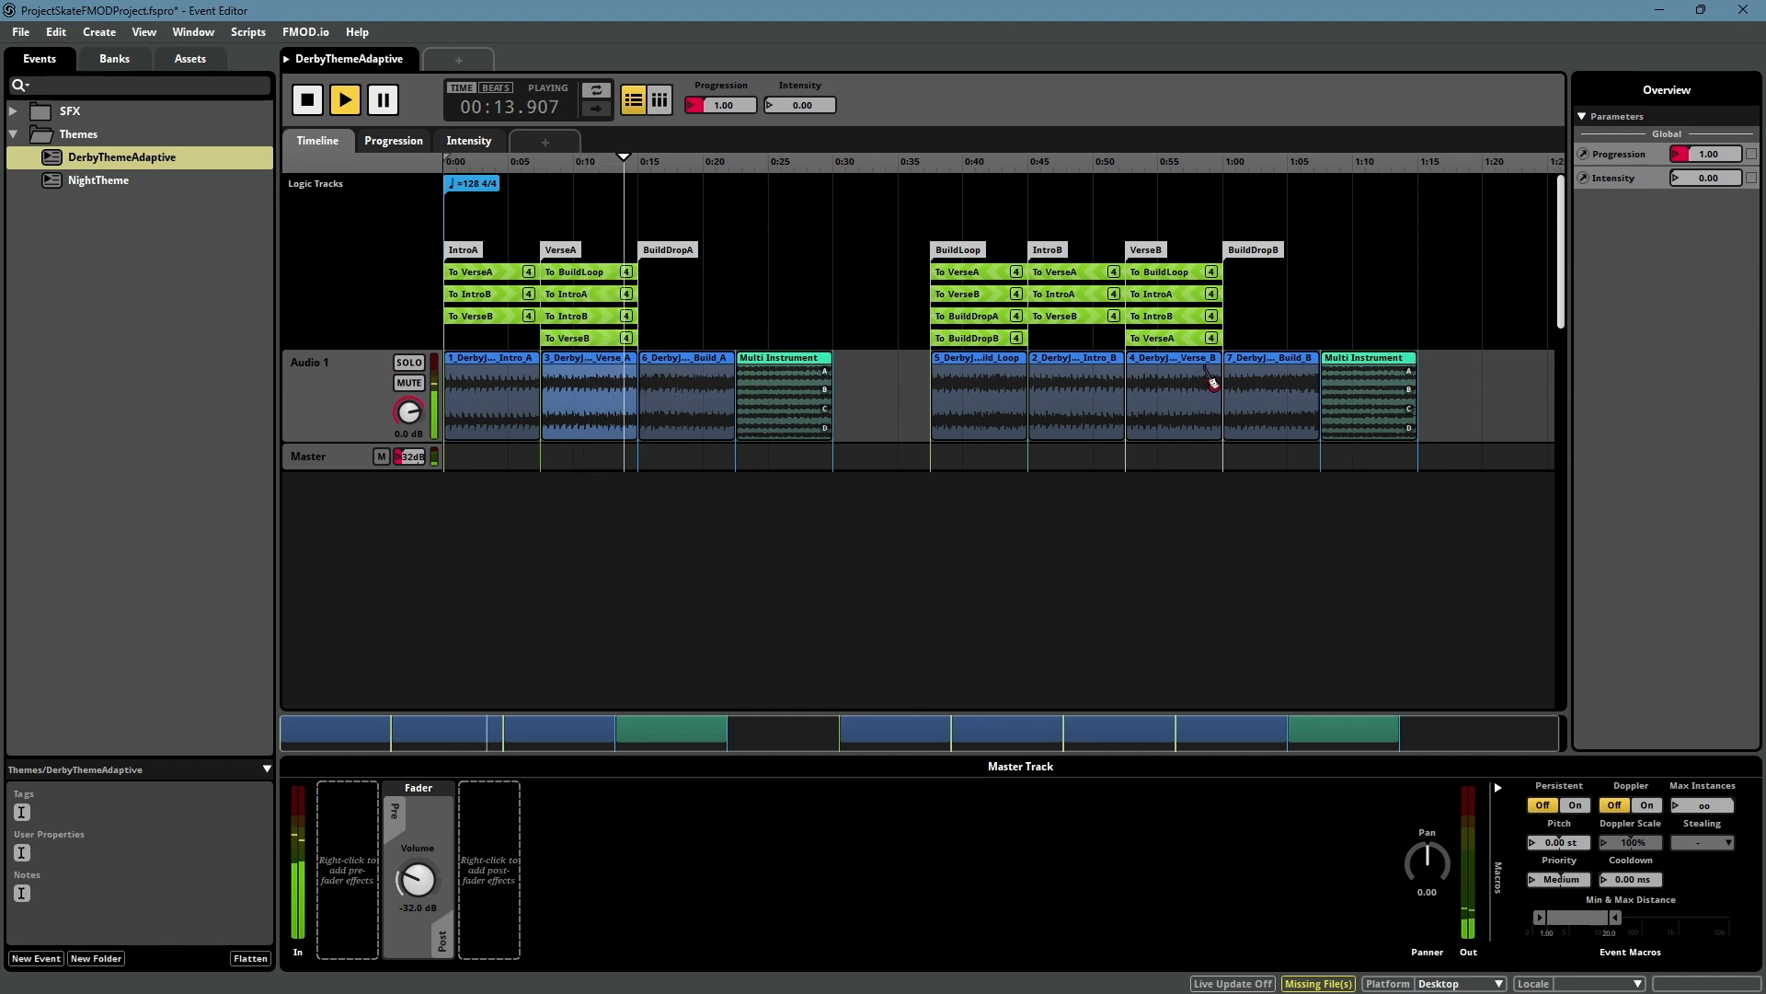
{"action": "left_click_drag", "start_coordinate": [804, 108], "coordinate": [804, 17]}
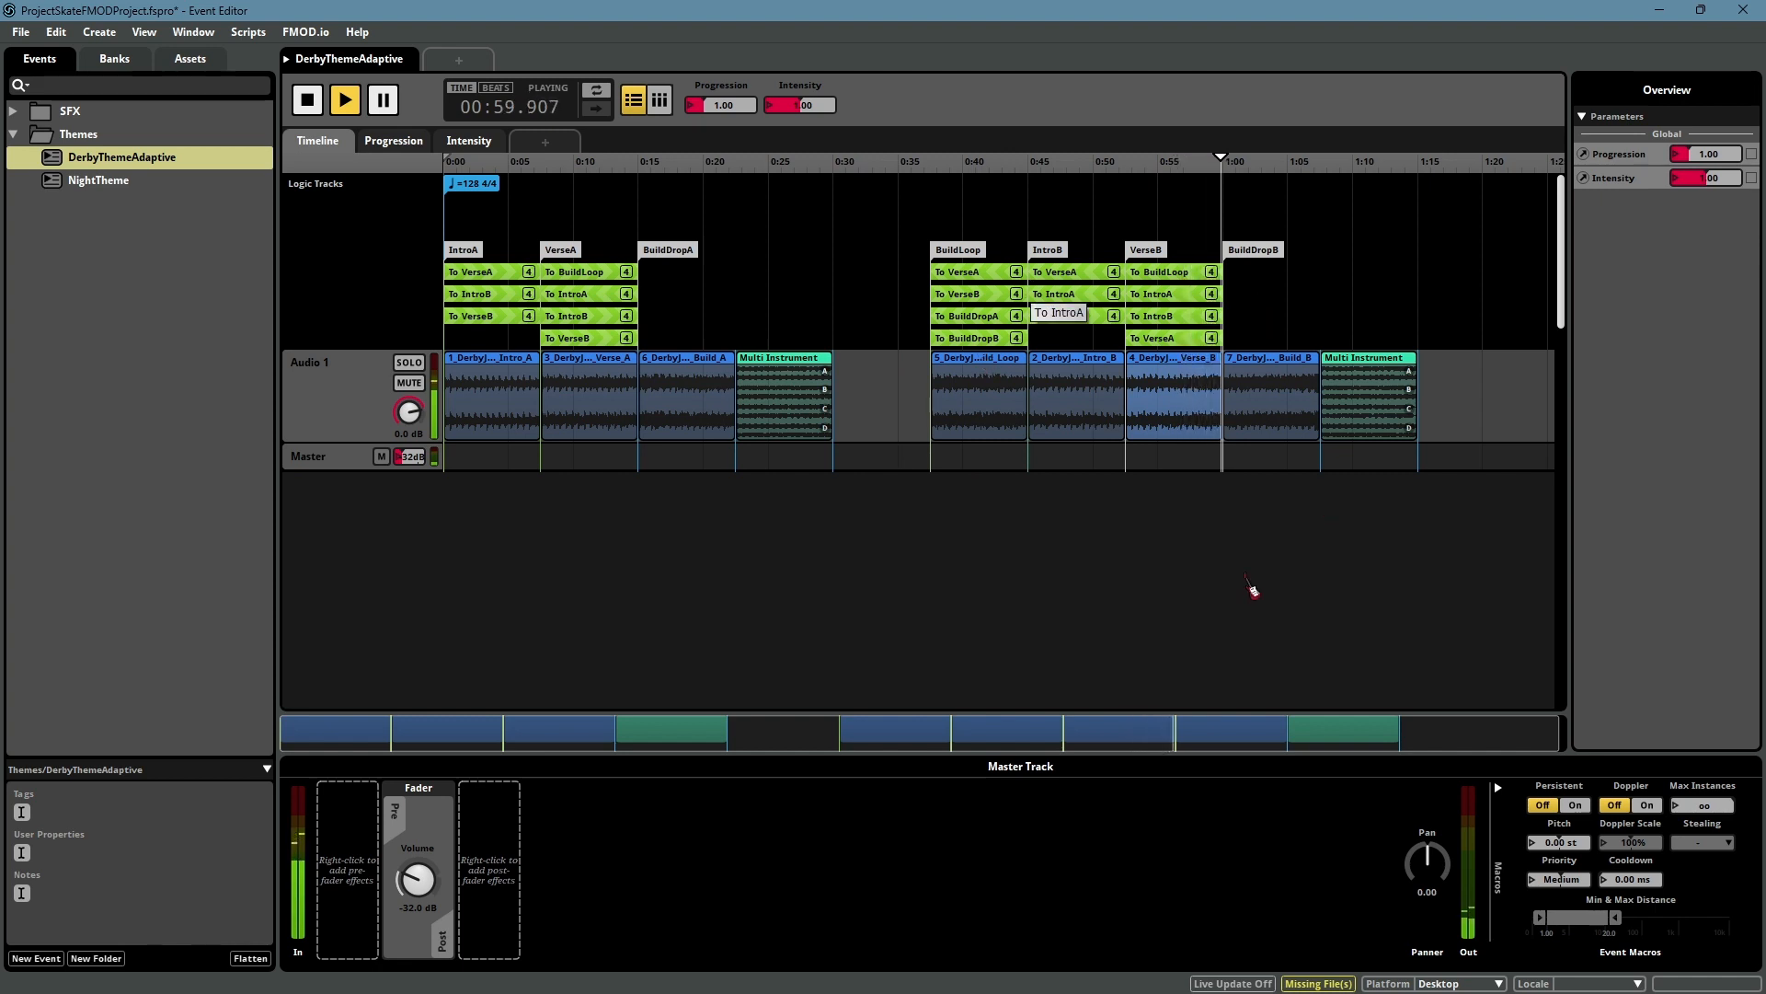
{"action": "key", "text": "space"}
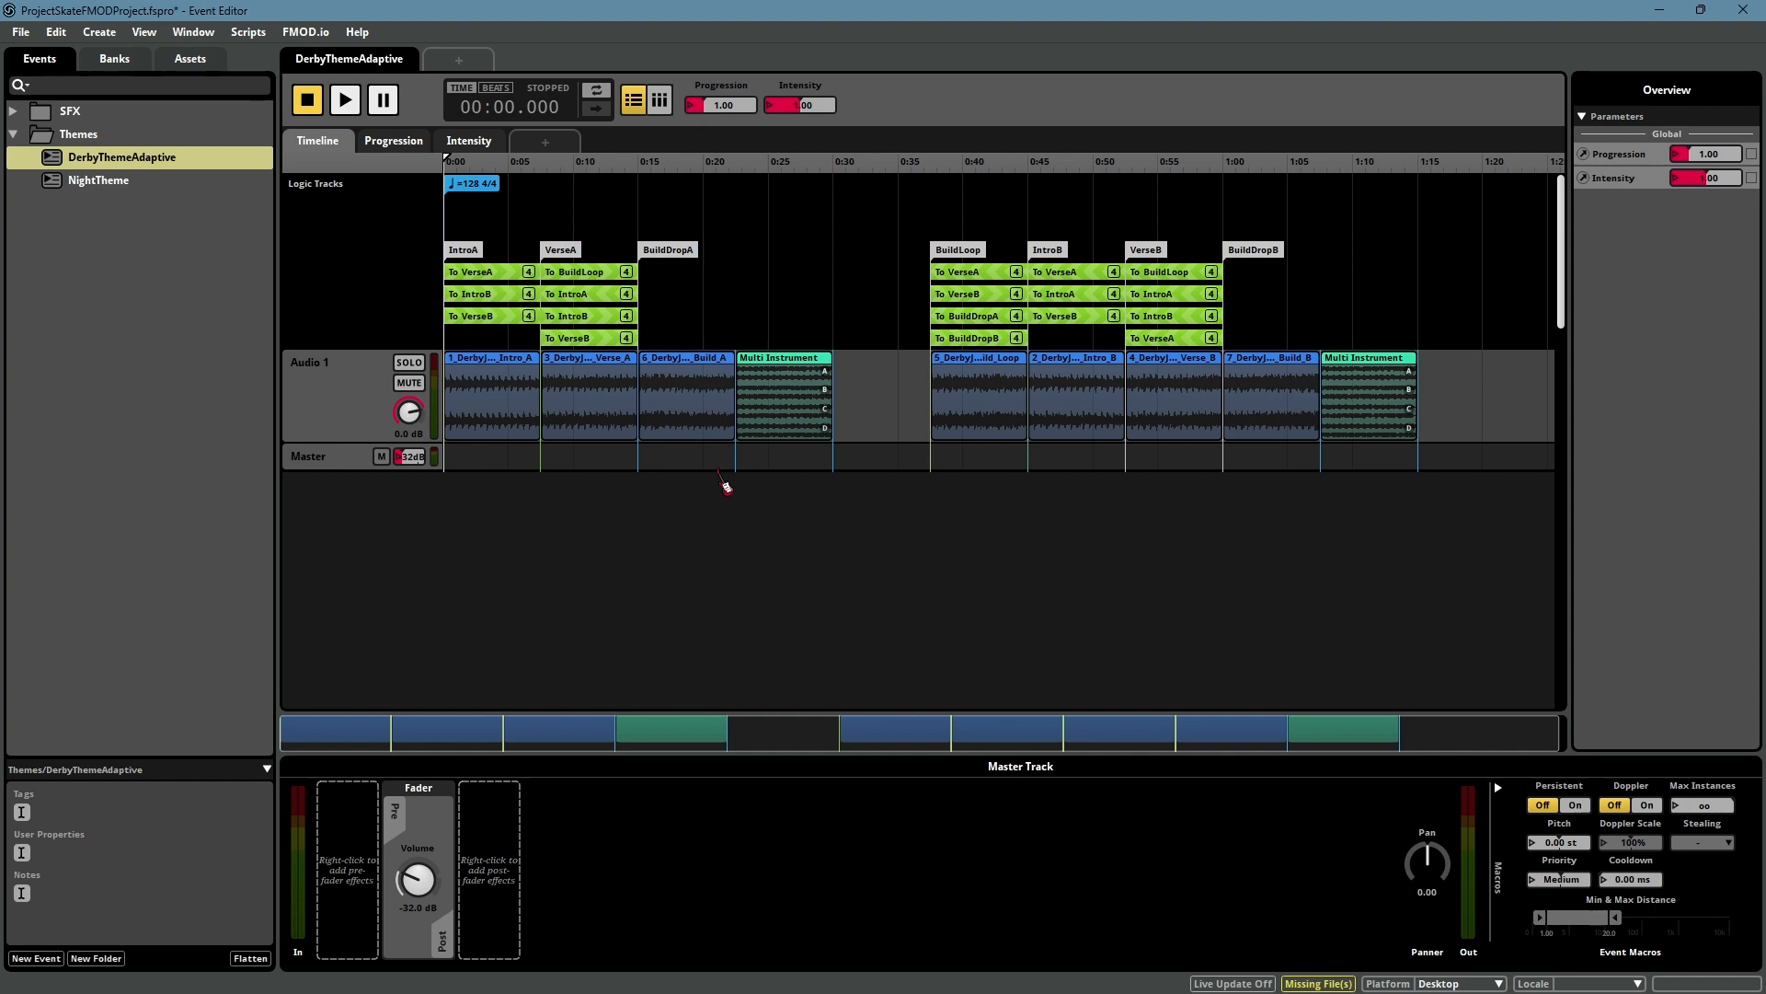
Close FMOD Studio, discarding the changes to ProjectSkateFMODProject.fspro, and close the browser window with the Freesound search
{"action": "left_click", "coordinate": [1744, 11]}
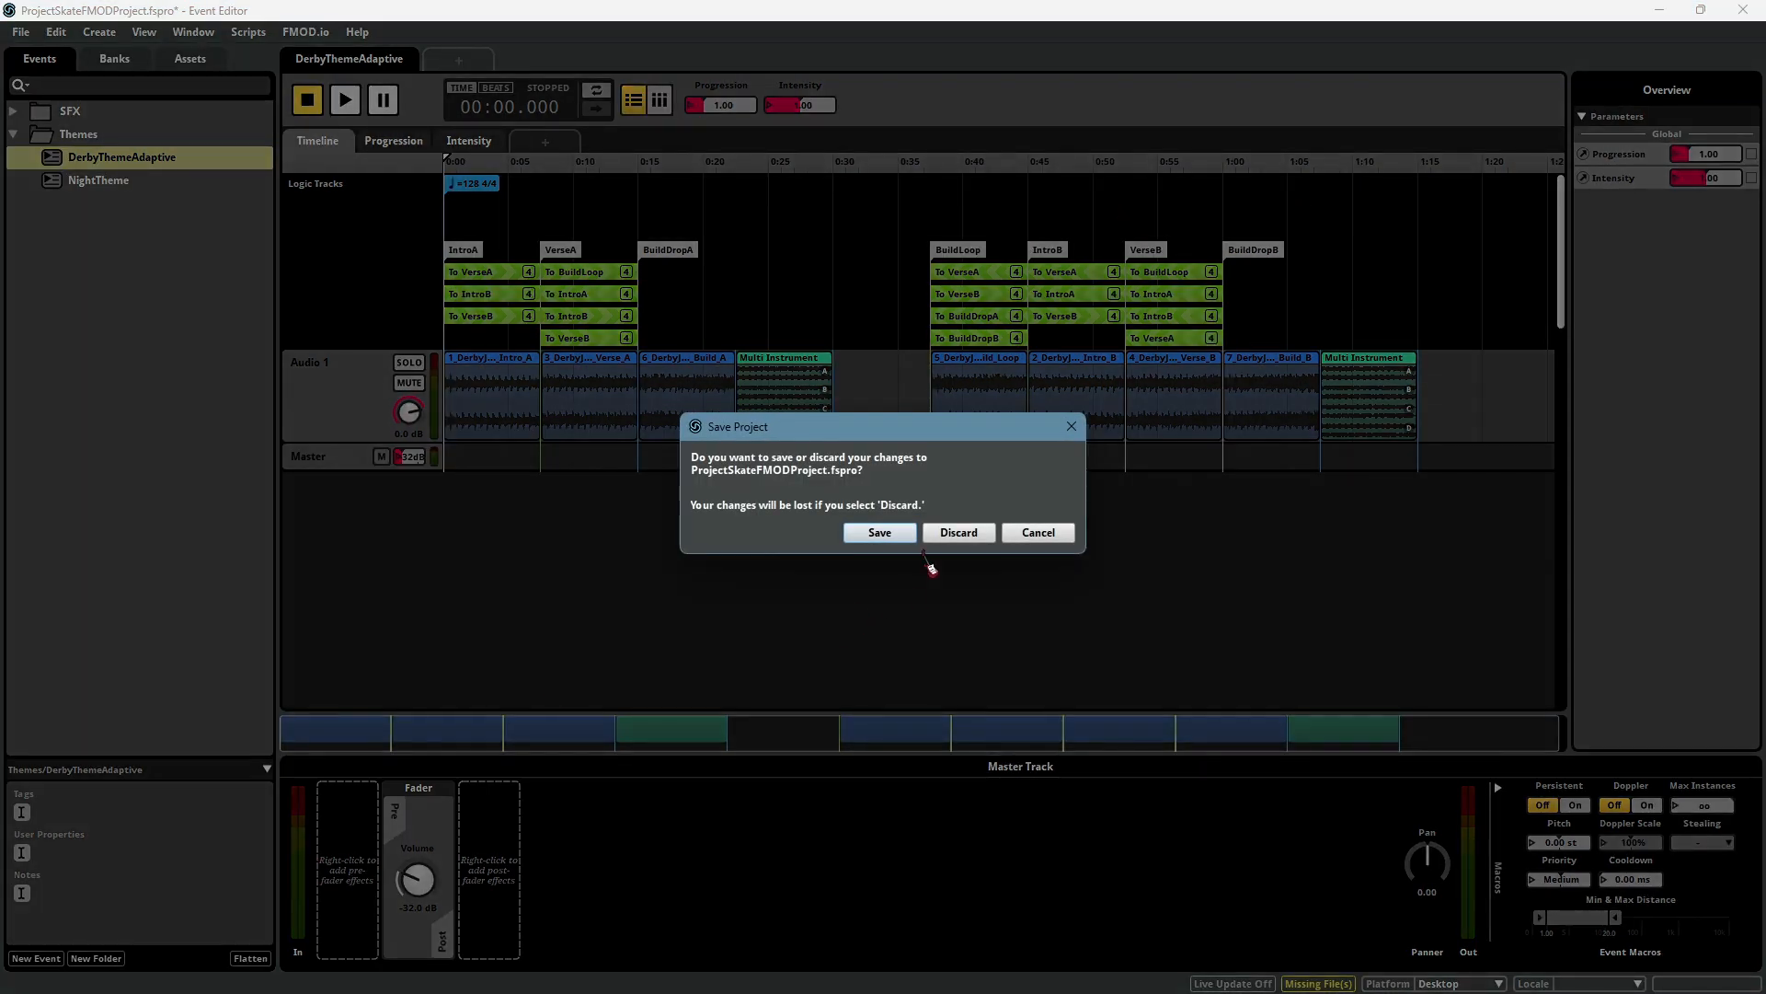
{"action": "left_click", "coordinate": [957, 534]}
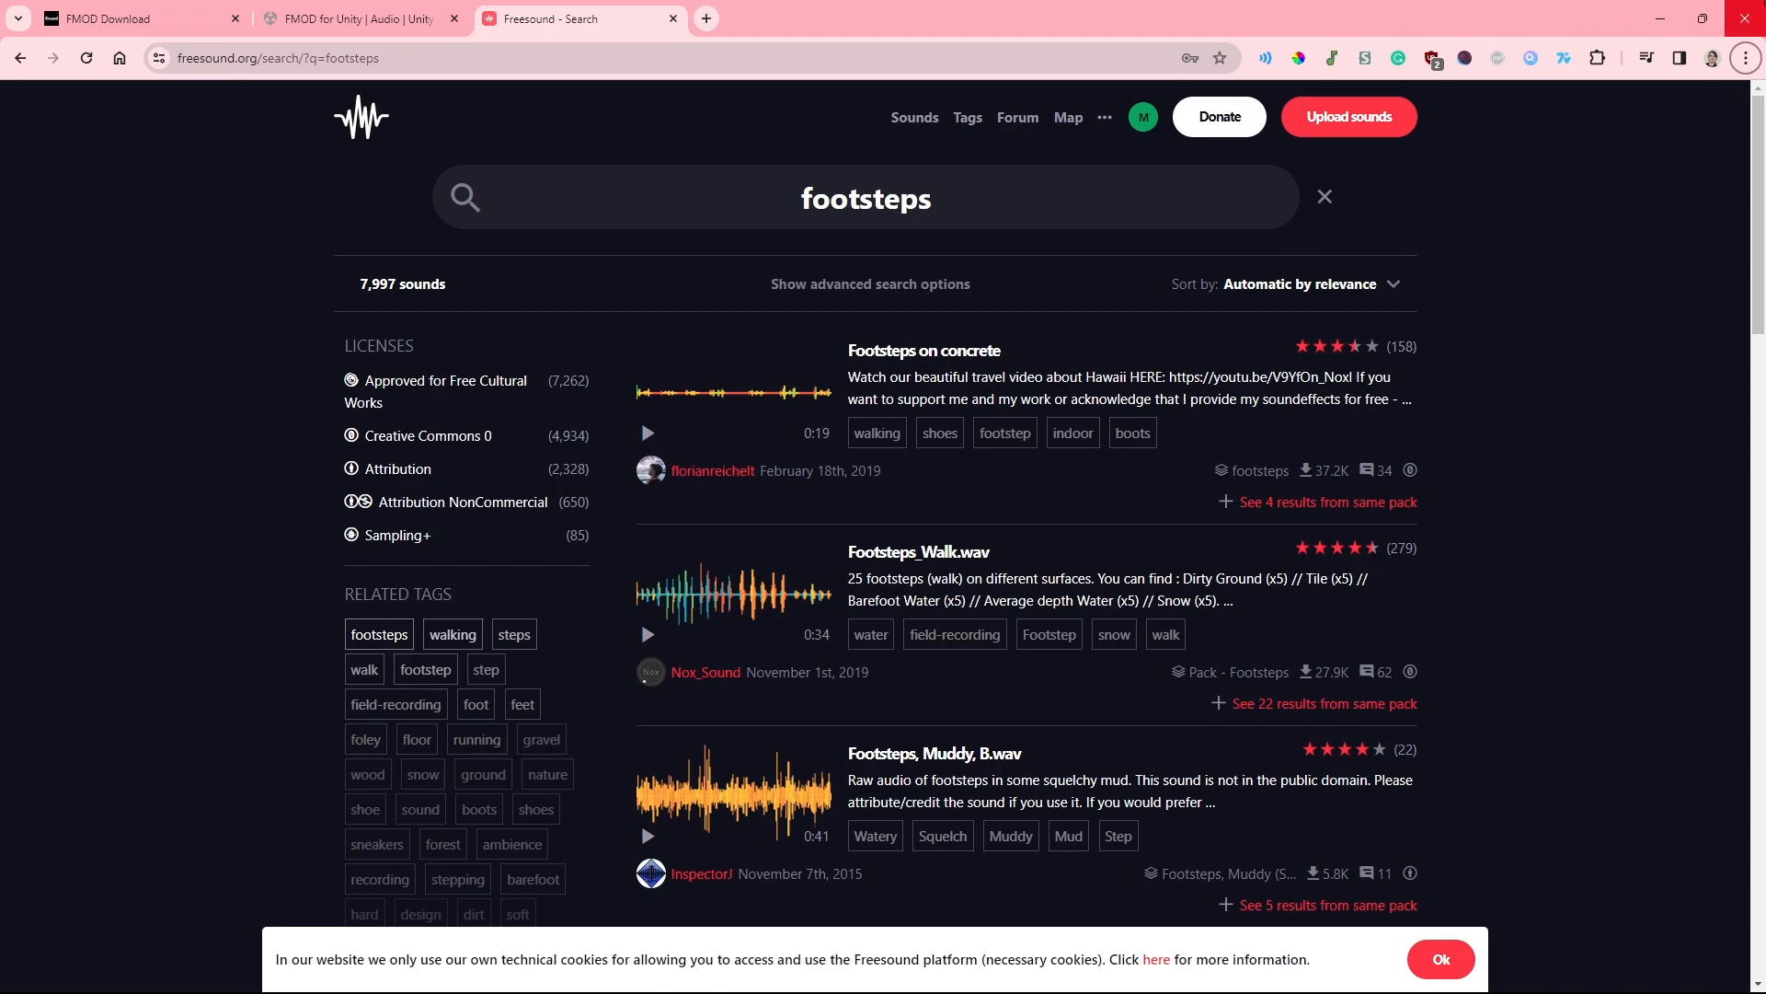
{"action": "left_click", "coordinate": [1747, 17]}
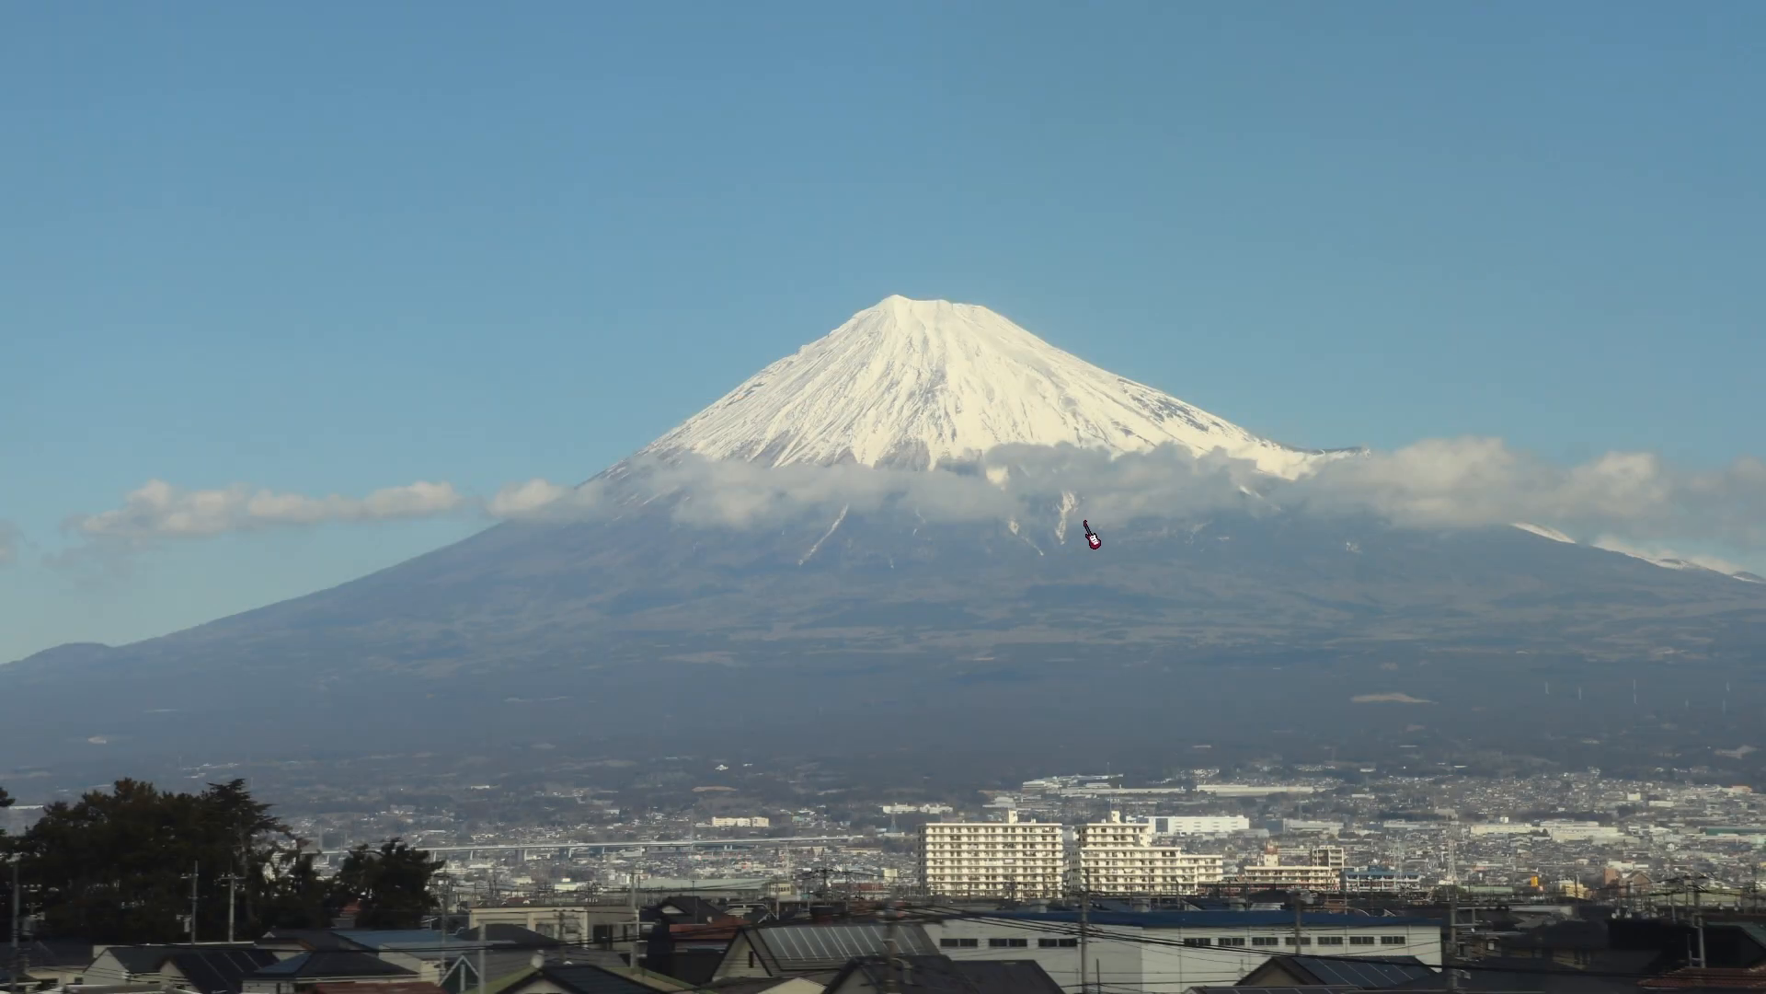